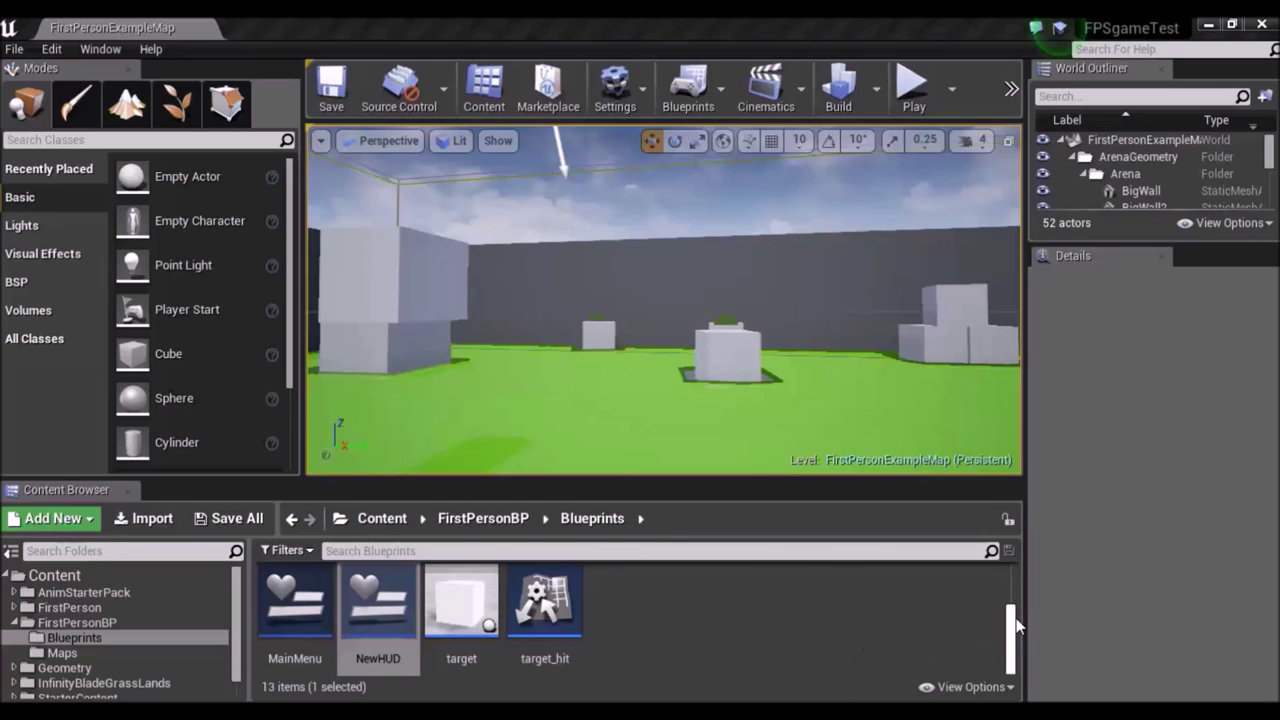
# Open the fpschar Blueprint from the Content Browser.
pyautogui.scroll(3, 1017, 617)
pyautogui.scroll(-3, 1017, 617)
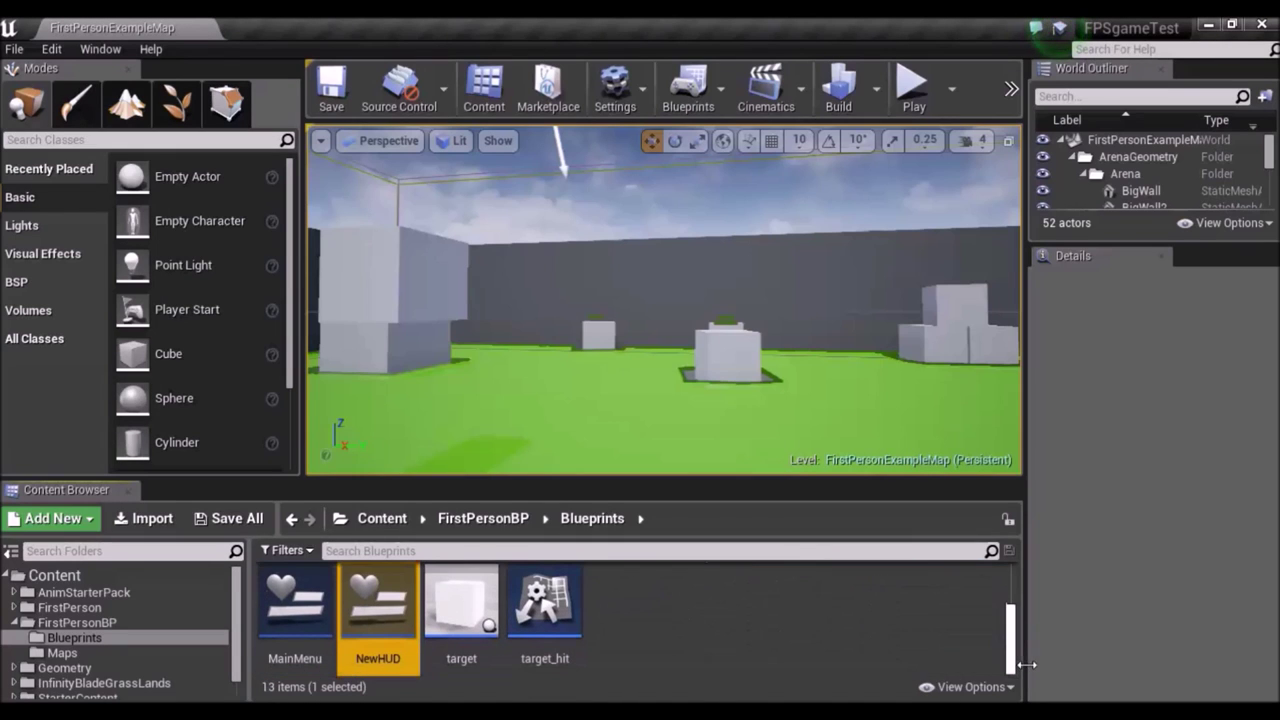
pyautogui.click(819, 629)
pyautogui.scroll(3, 864, 608)
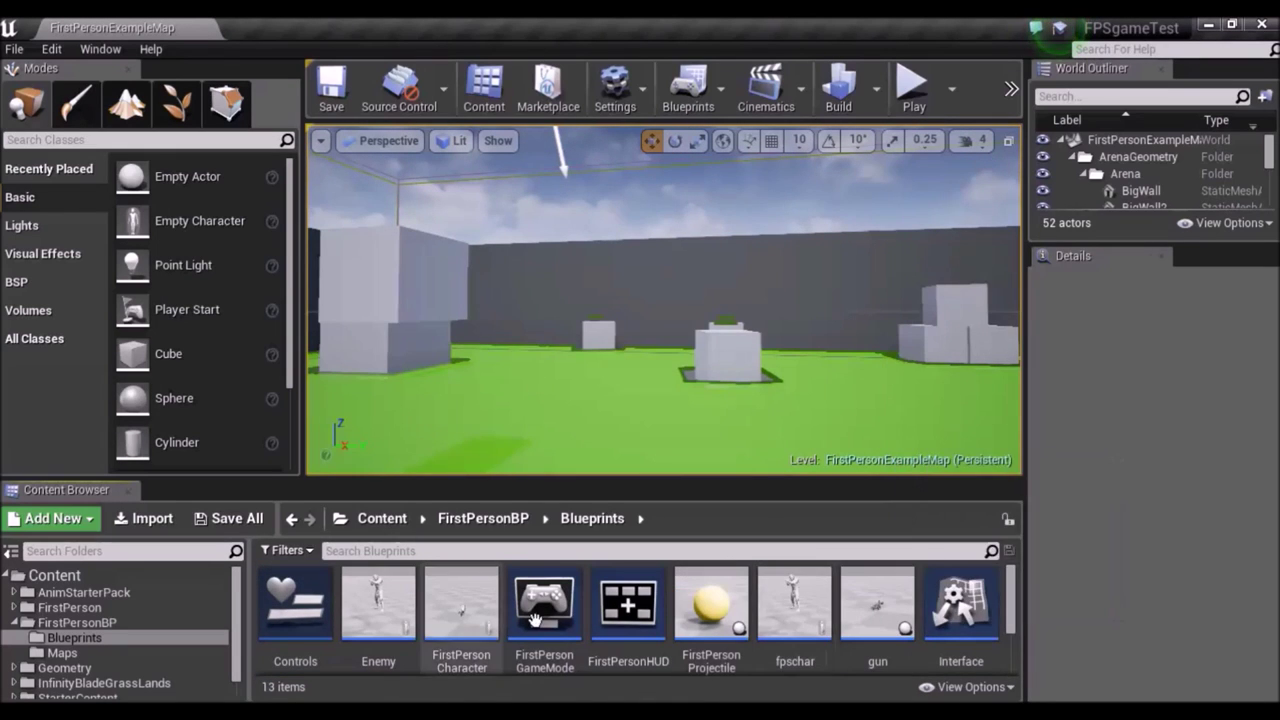
pyautogui.doubleClick(792, 608)
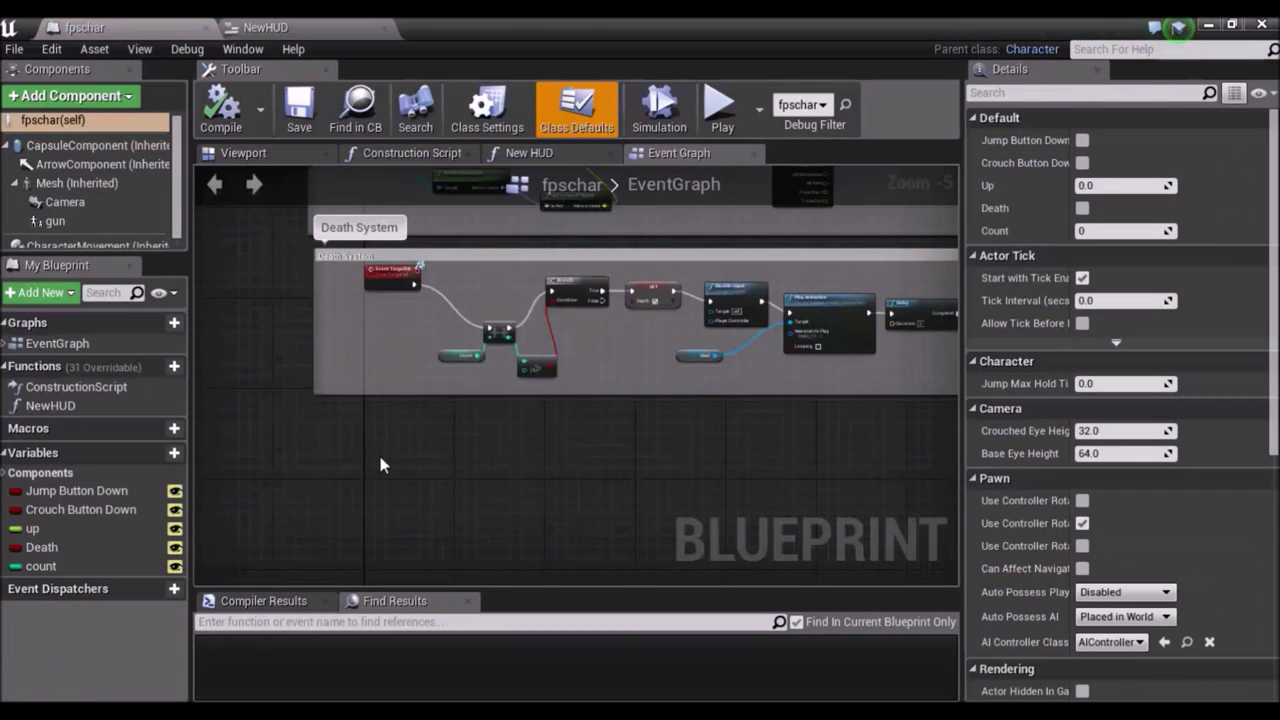
# Delete the Death System's Count, increment and comparison nodes.
pyautogui.scroll(3, 472, 445)
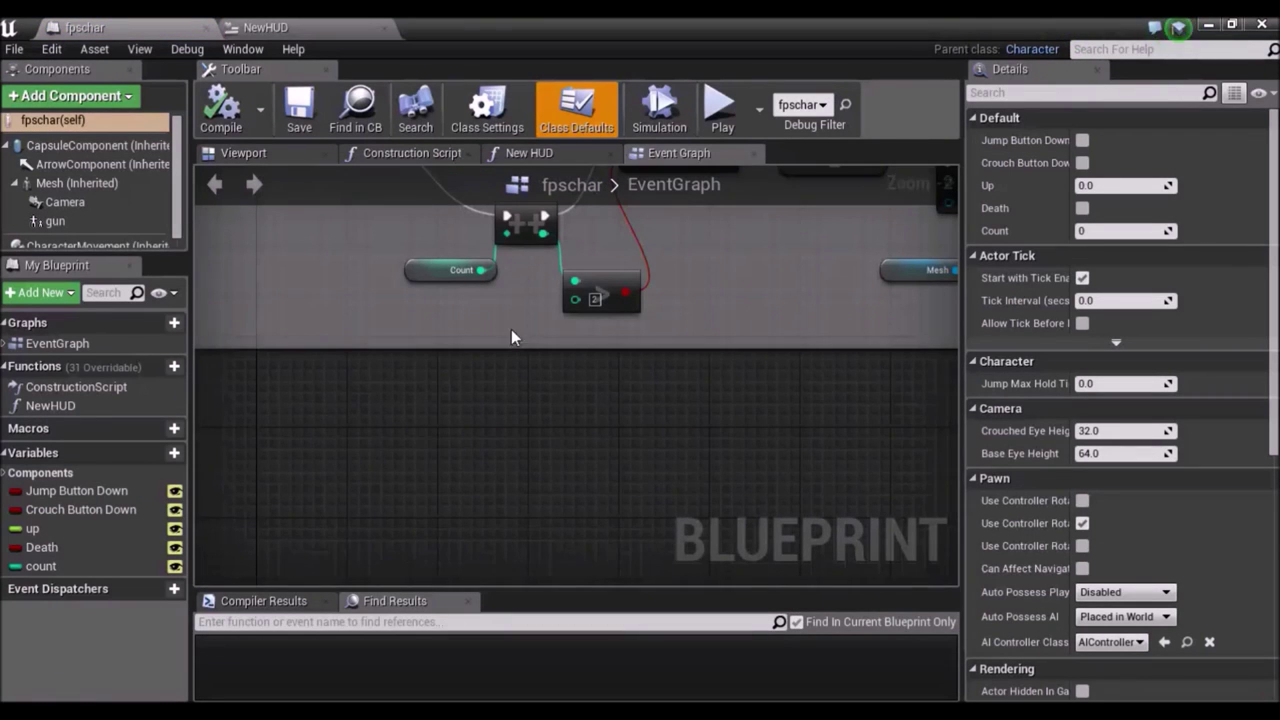
pyautogui.moveTo(519, 327); pyautogui.dragTo(491, 470, button='right')
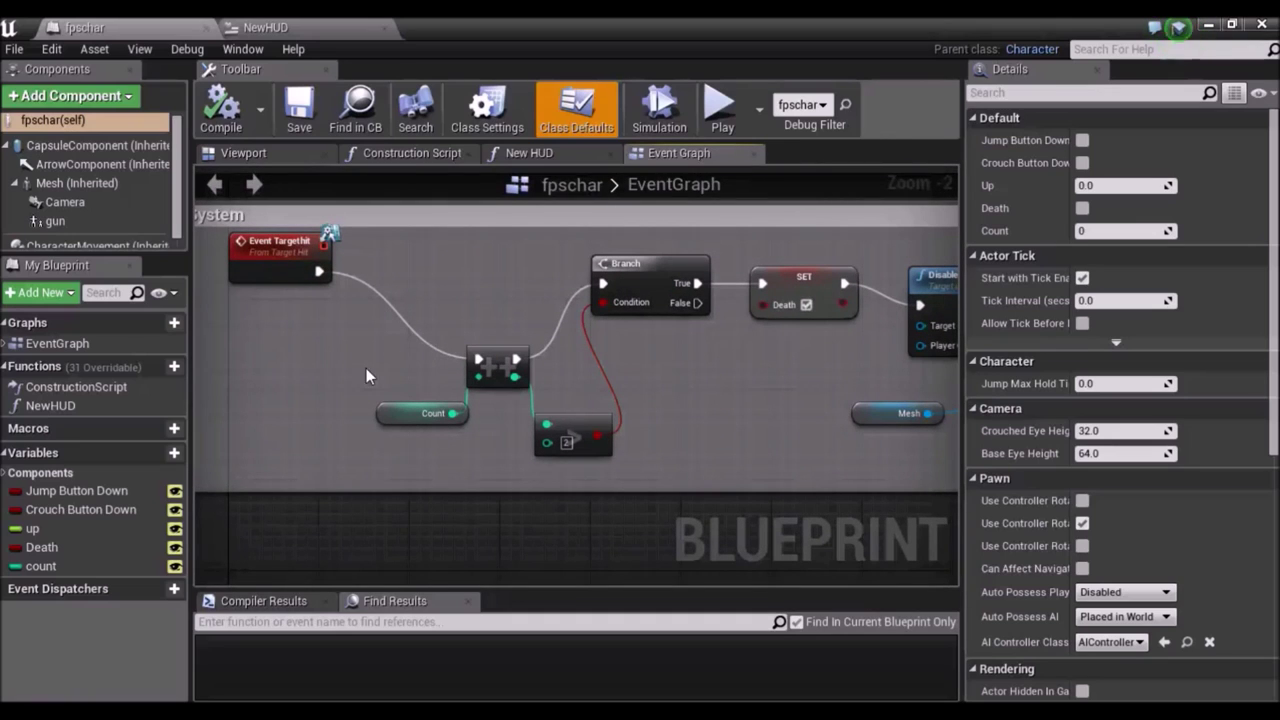
pyautogui.moveTo(358, 366); pyautogui.dragTo(595, 480)
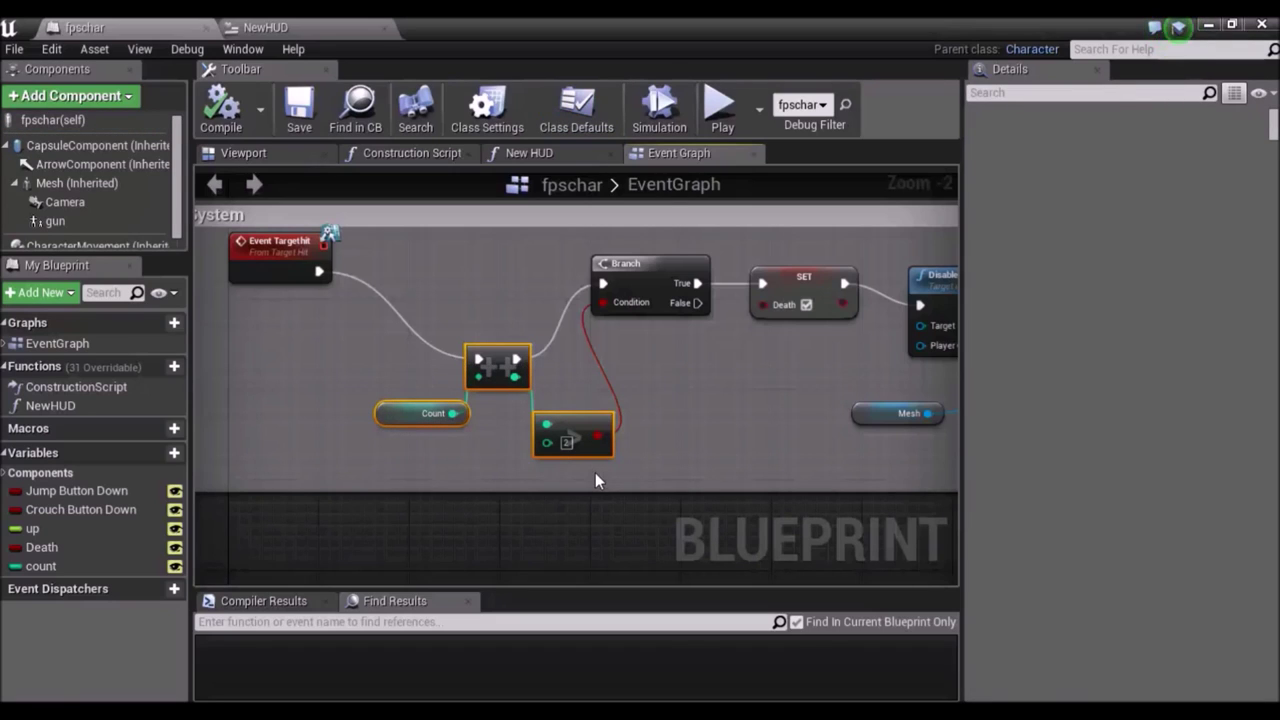
pyautogui.press('Delete')
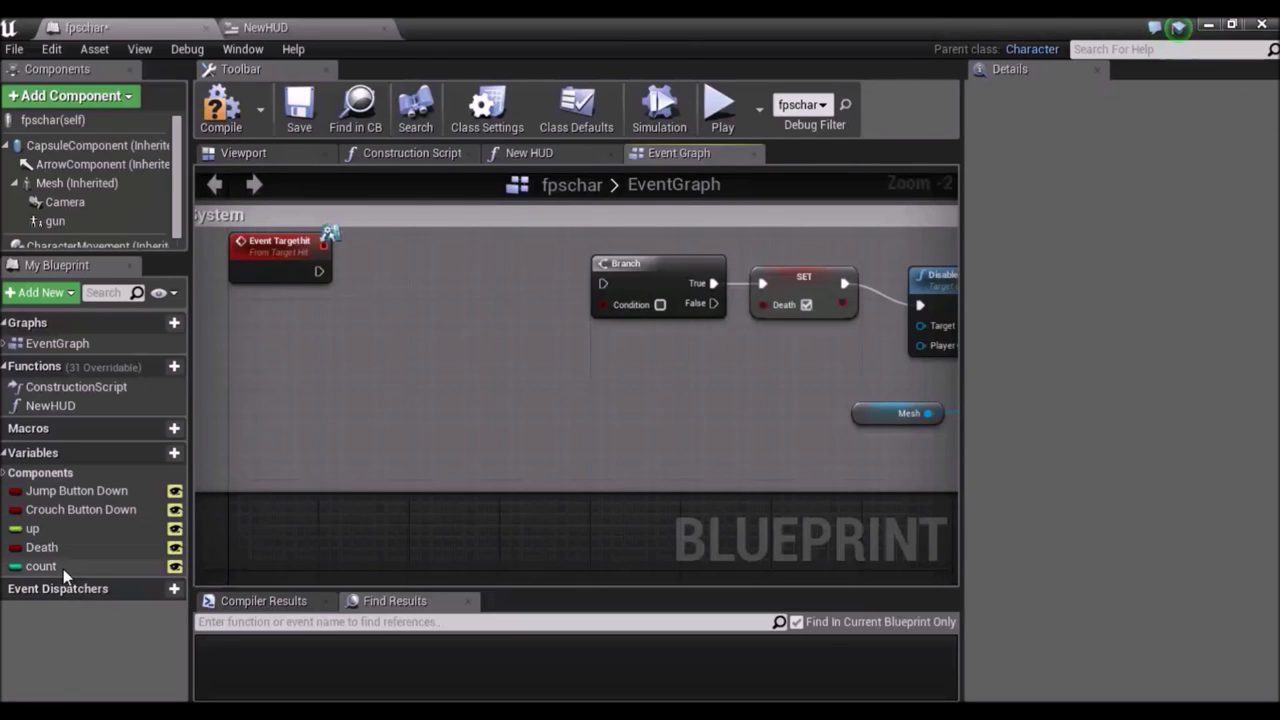
# Delete the in-use count variable, confirming its removal.
pyautogui.click(62, 566)
pyautogui.press('Delete')
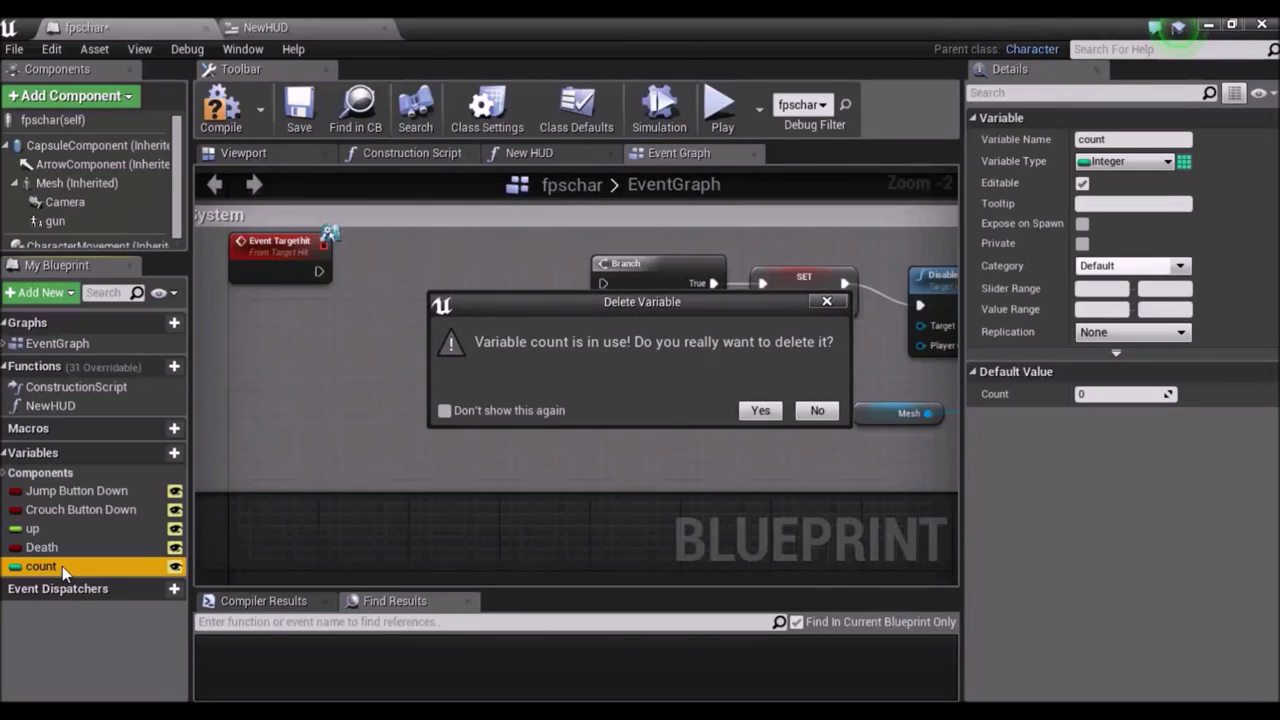
pyautogui.click(760, 410)
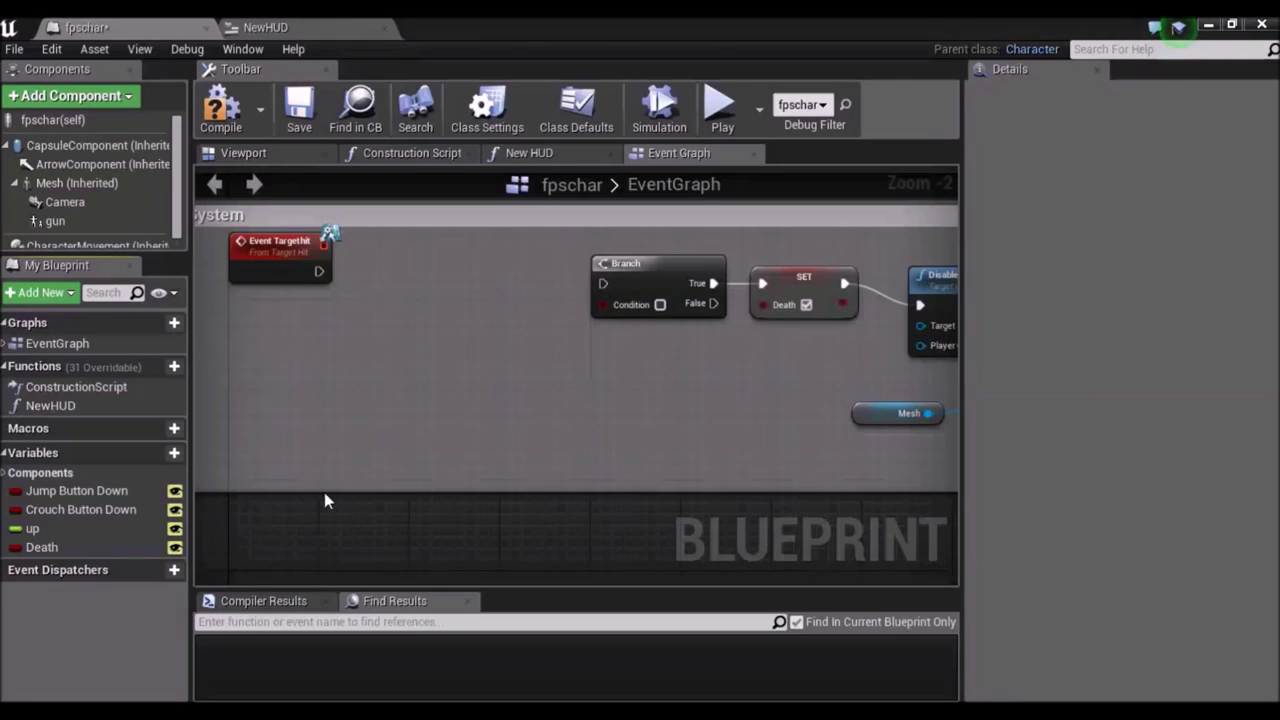
# Create a public, editable Float variable named Health and drag it into the graph.
pyautogui.click(176, 453)
pyautogui.press('BackSpace')
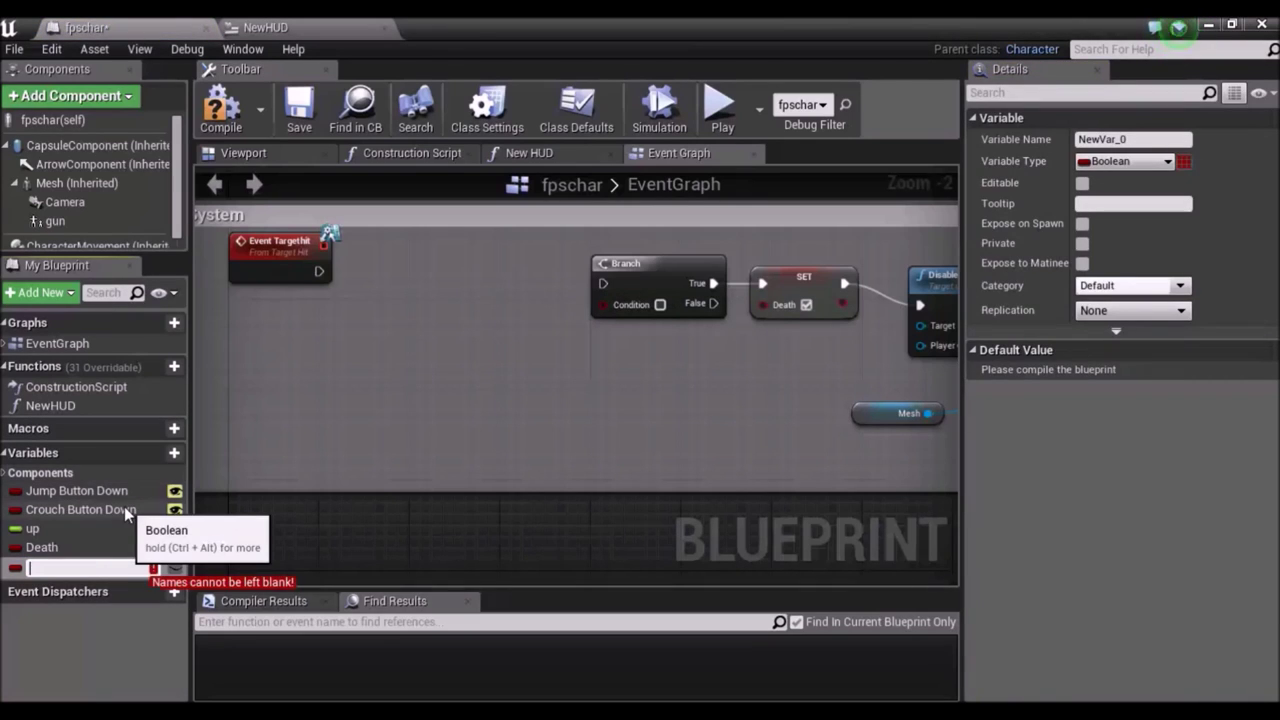
pyautogui.write('Health')
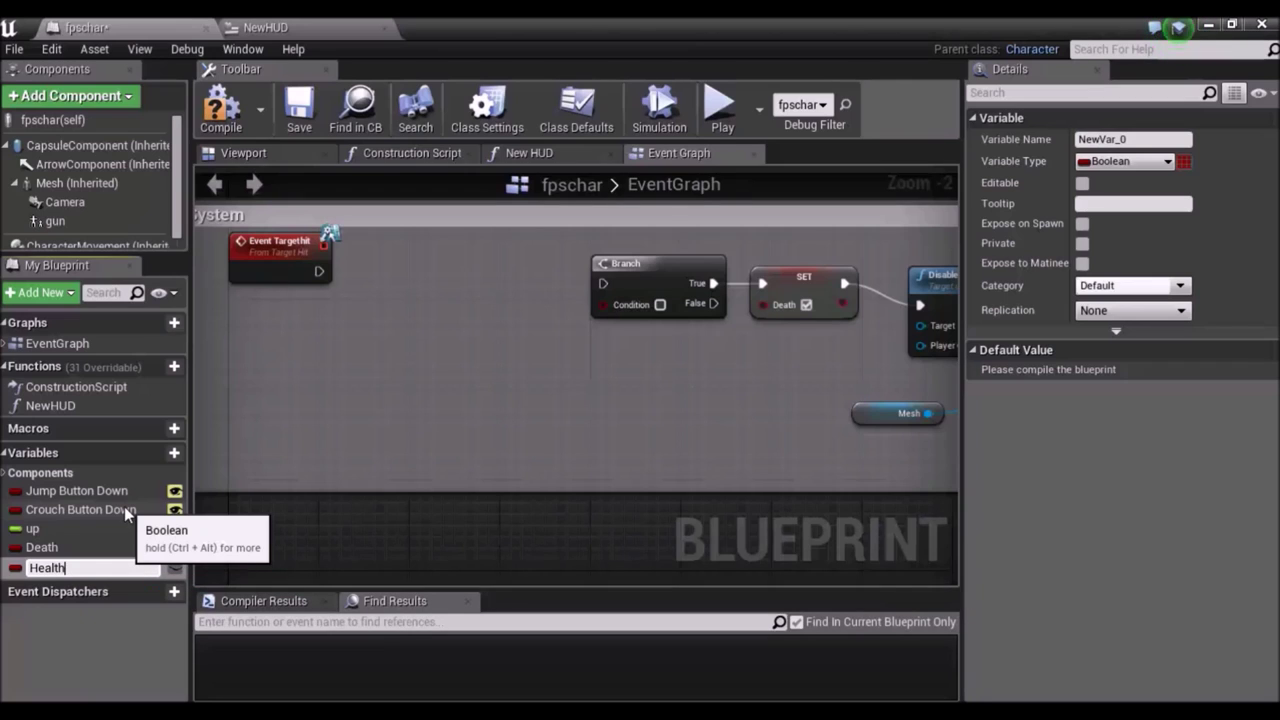
pyautogui.press('Return')
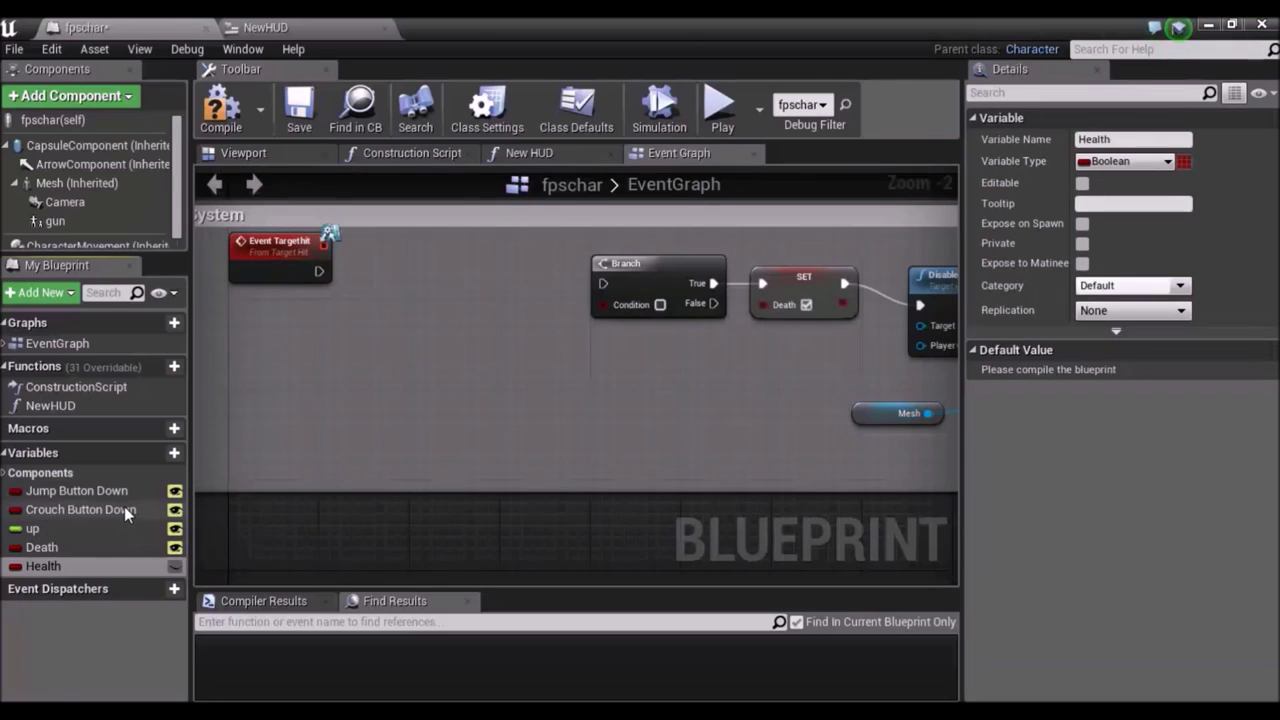
pyautogui.click(177, 569)
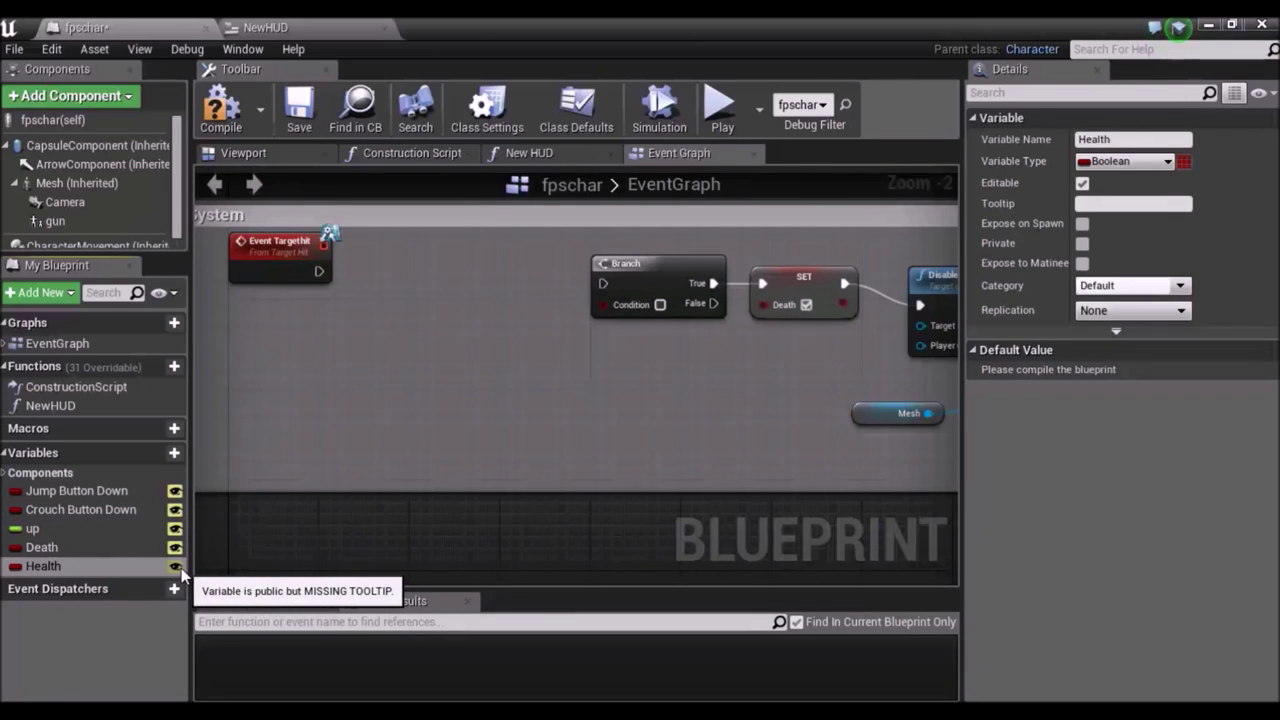
pyautogui.click(15, 568)
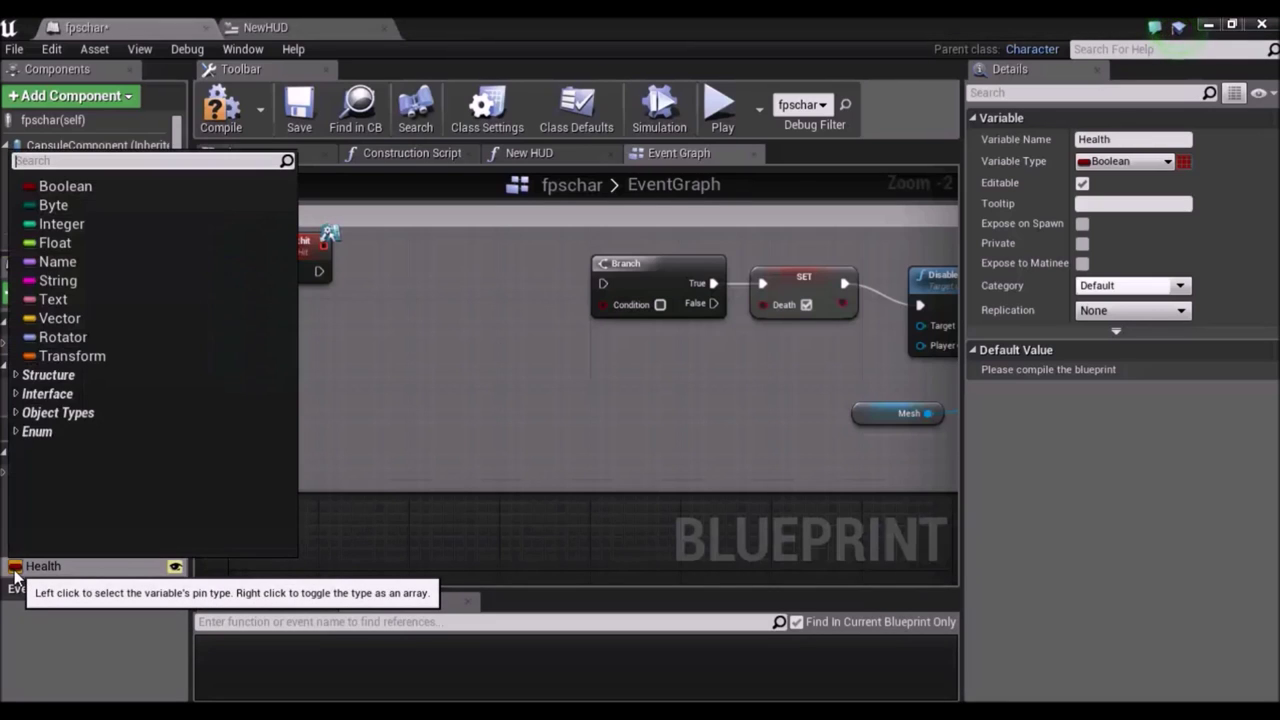
pyautogui.click(98, 252)
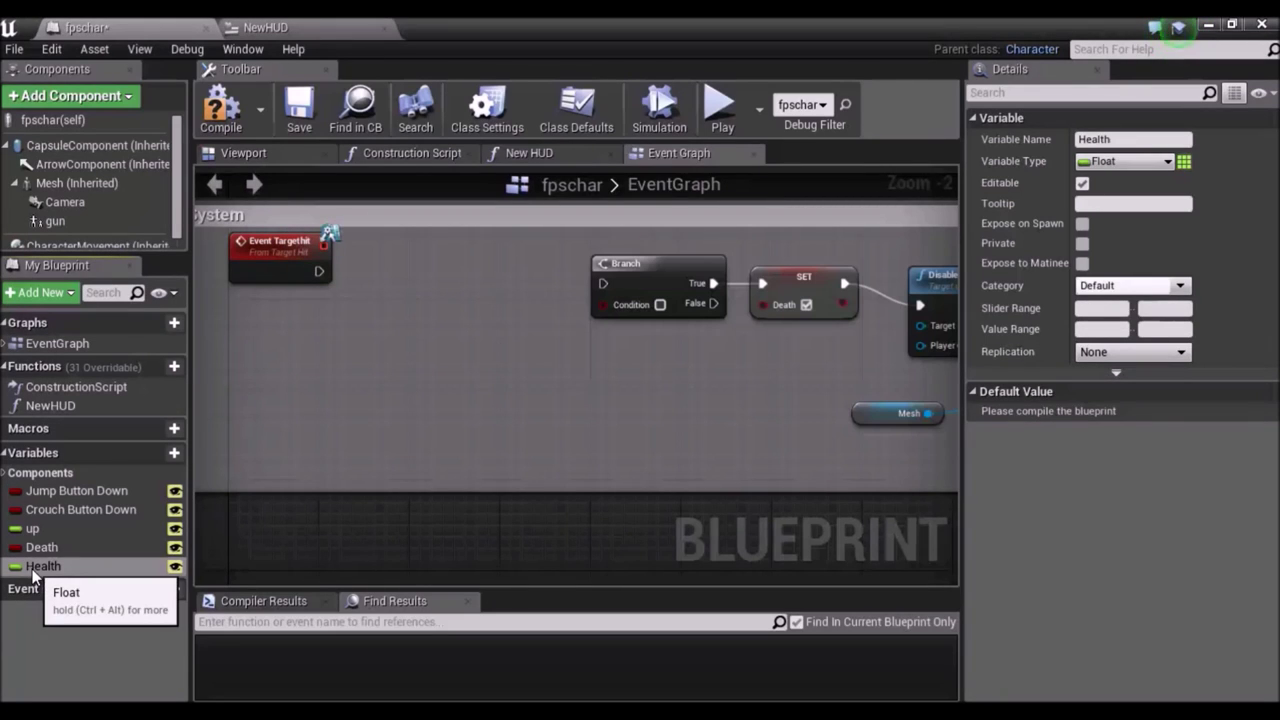
pyautogui.moveTo(32, 569); pyautogui.dragTo(346, 387)
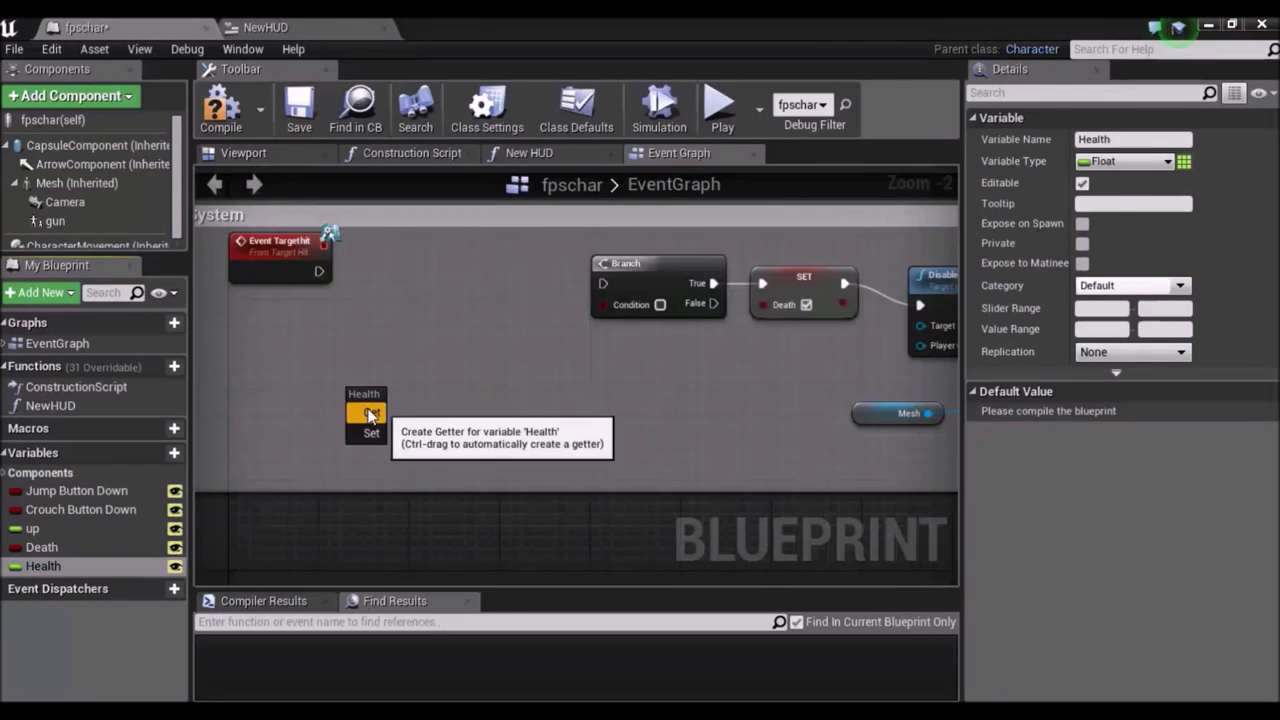
# Place a Health getter and add a SET Health node after Event Targethit.
pyautogui.click(366, 402)
pyautogui.moveTo(369, 402); pyautogui.dragTo(324, 379)
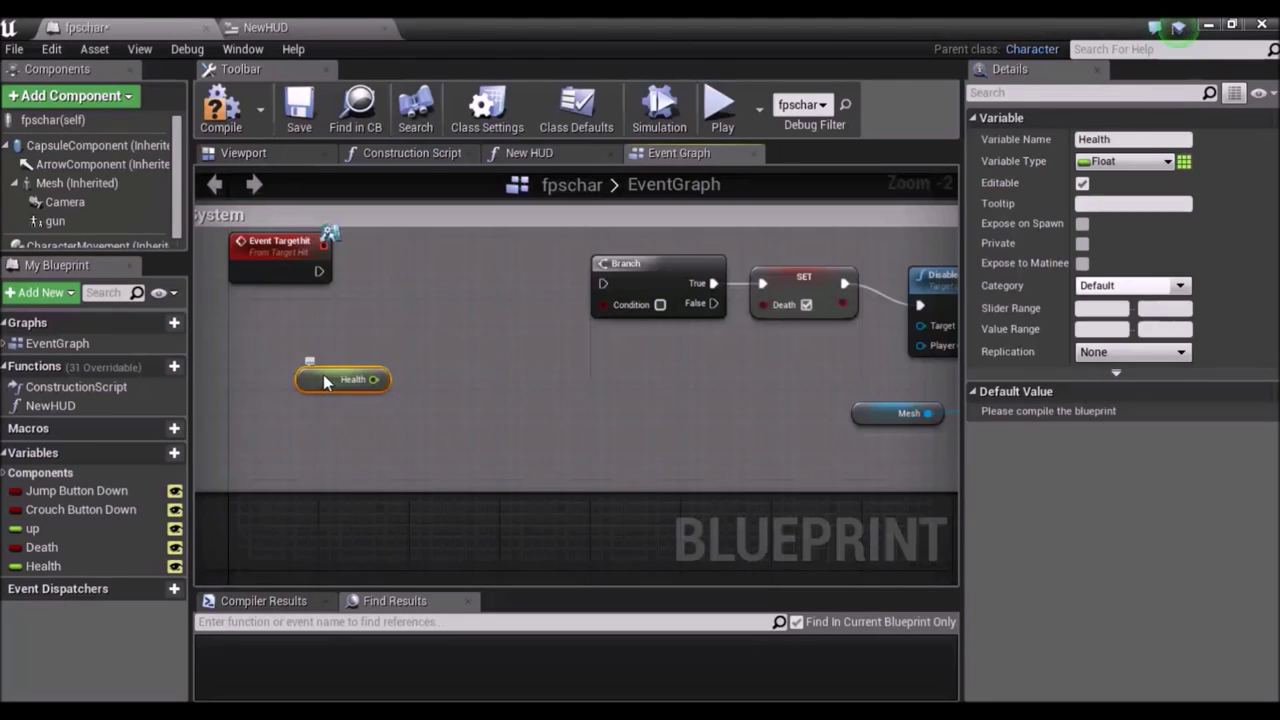
pyautogui.moveTo(318, 271); pyautogui.dragTo(427, 277)
pyautogui.write('s')
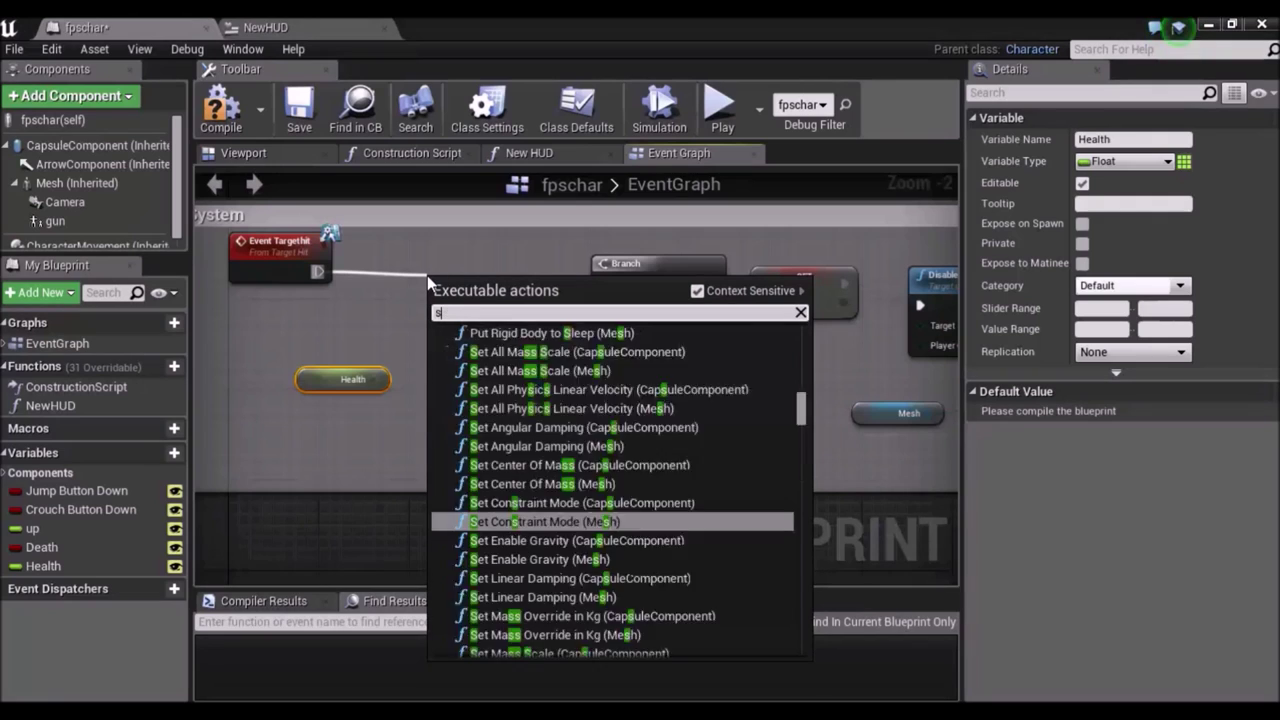
pyautogui.write('ethe')
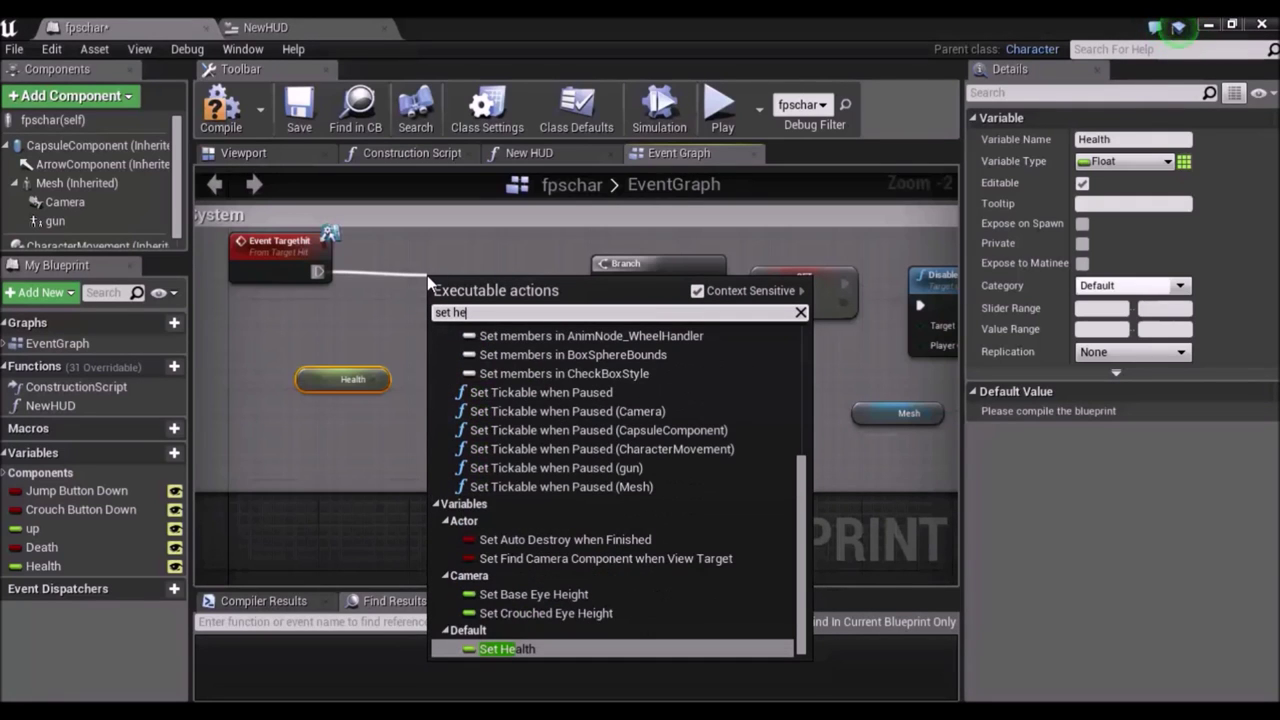
pyautogui.press('Return')
# Feed SET Health from a float subtraction node with Health wired into input A.
pyautogui.moveTo(446, 315); pyautogui.dragTo(439, 402)
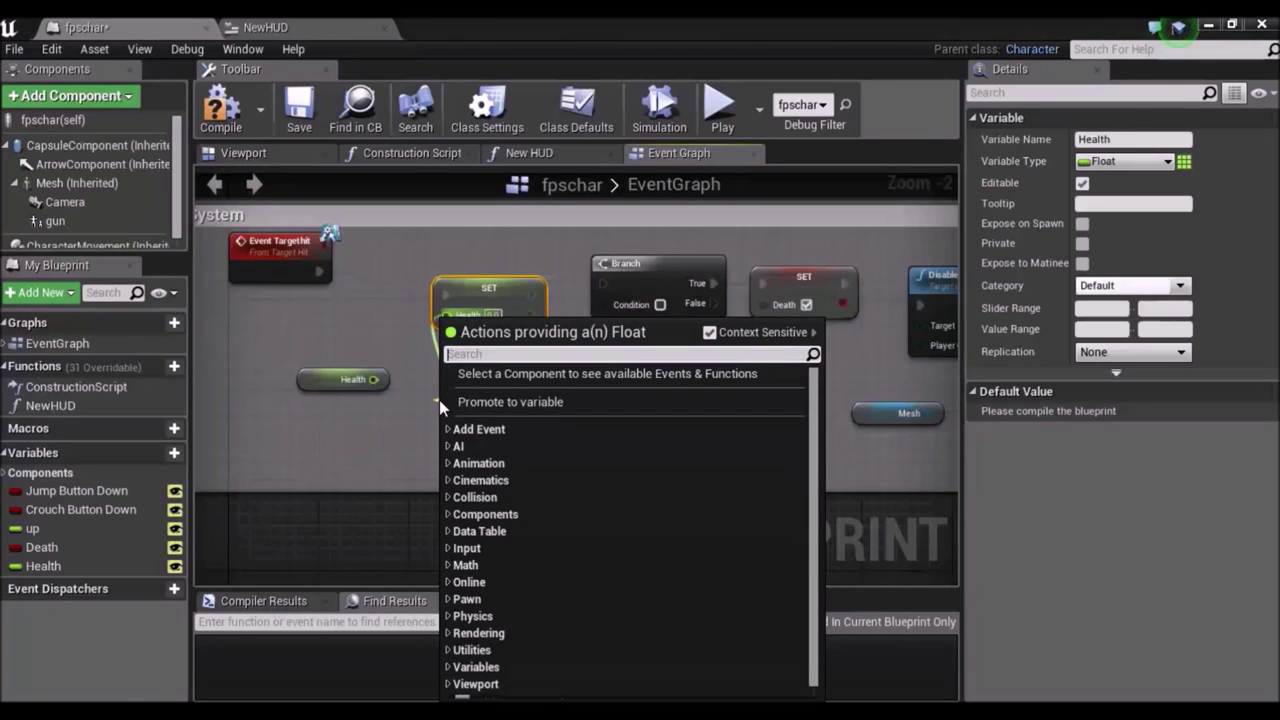
pyautogui.write('-')
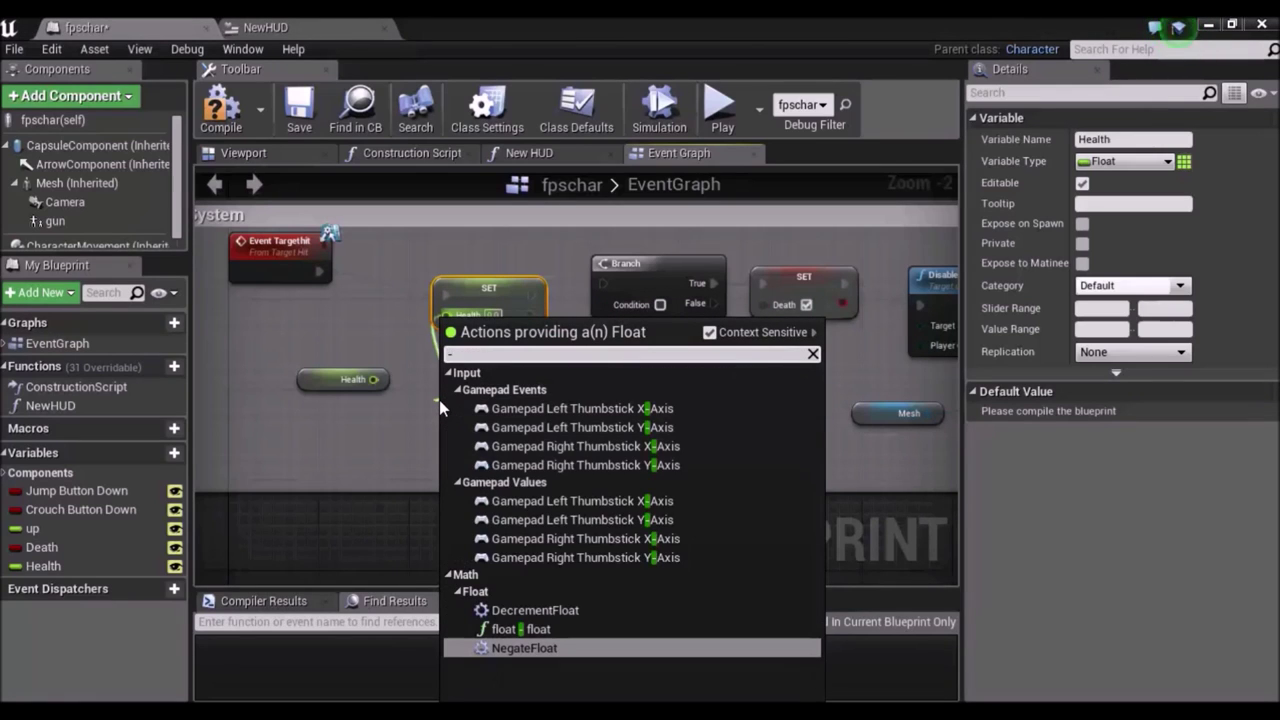
pyautogui.write('flo')
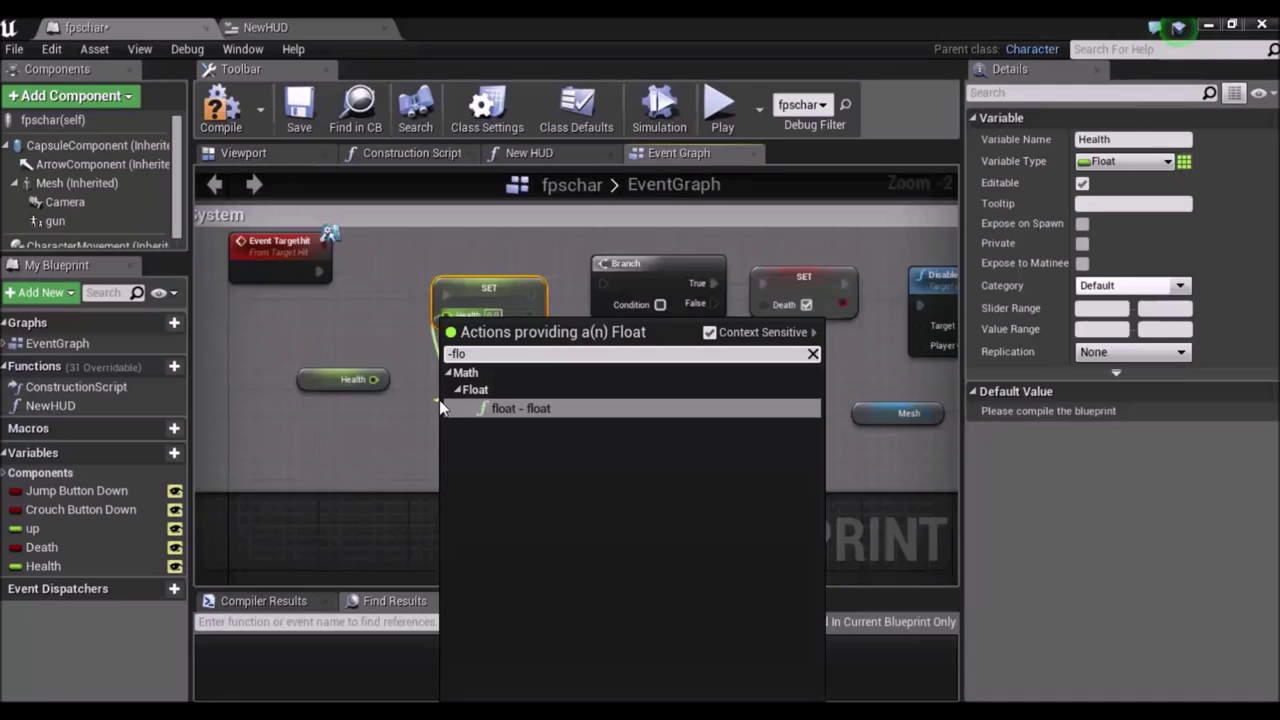
pyautogui.press('Return')
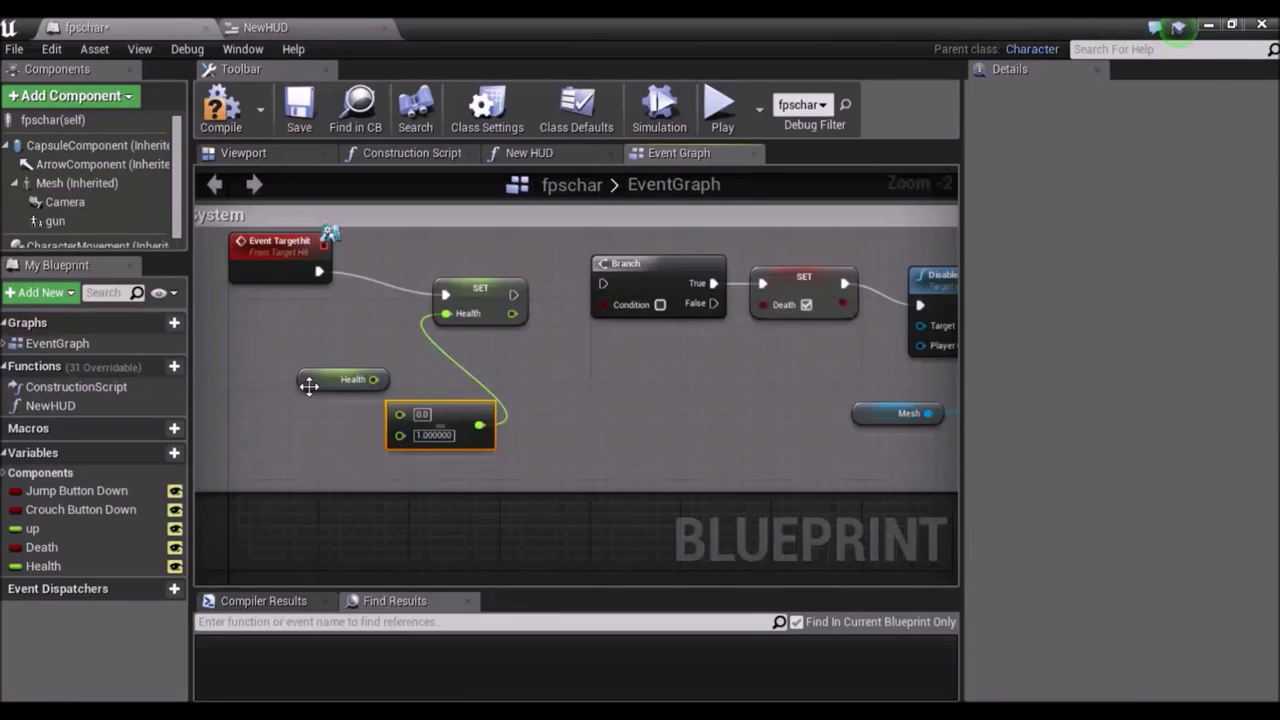
pyautogui.moveTo(301, 380); pyautogui.dragTo(242, 369)
pyautogui.moveTo(463, 414); pyautogui.dragTo(452, 391)
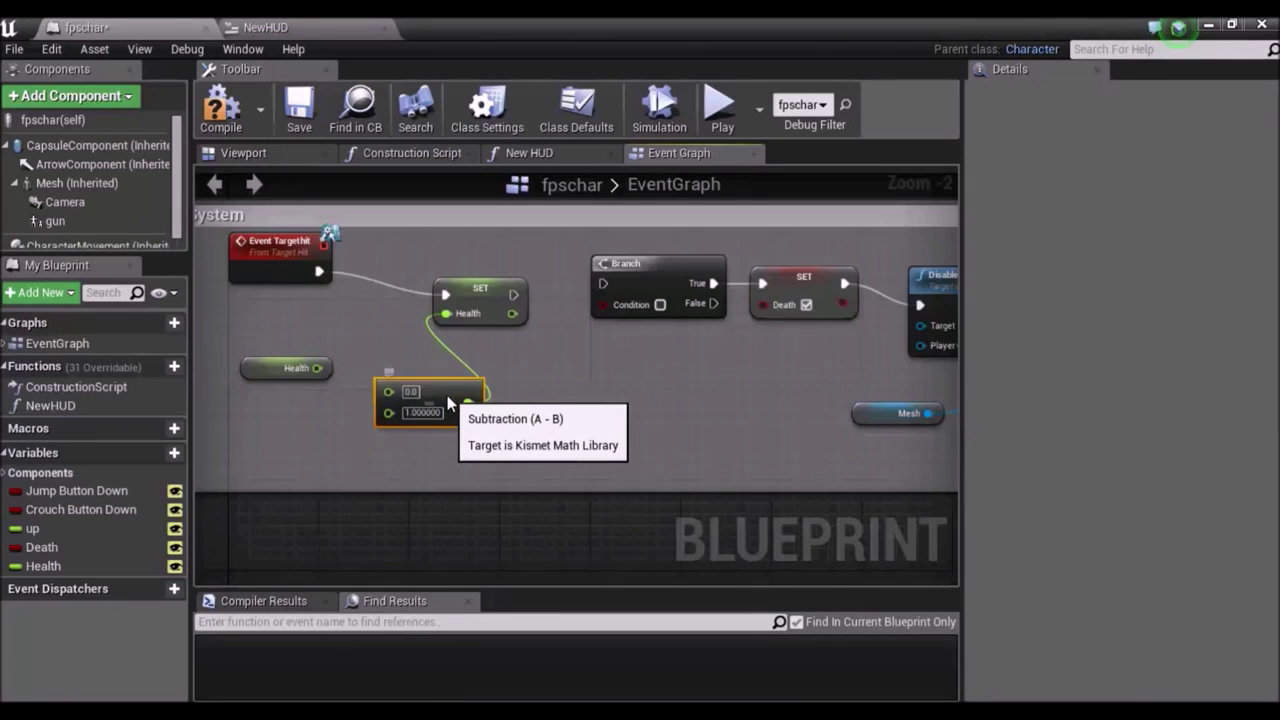
pyautogui.moveTo(319, 368); pyautogui.dragTo(387, 400)
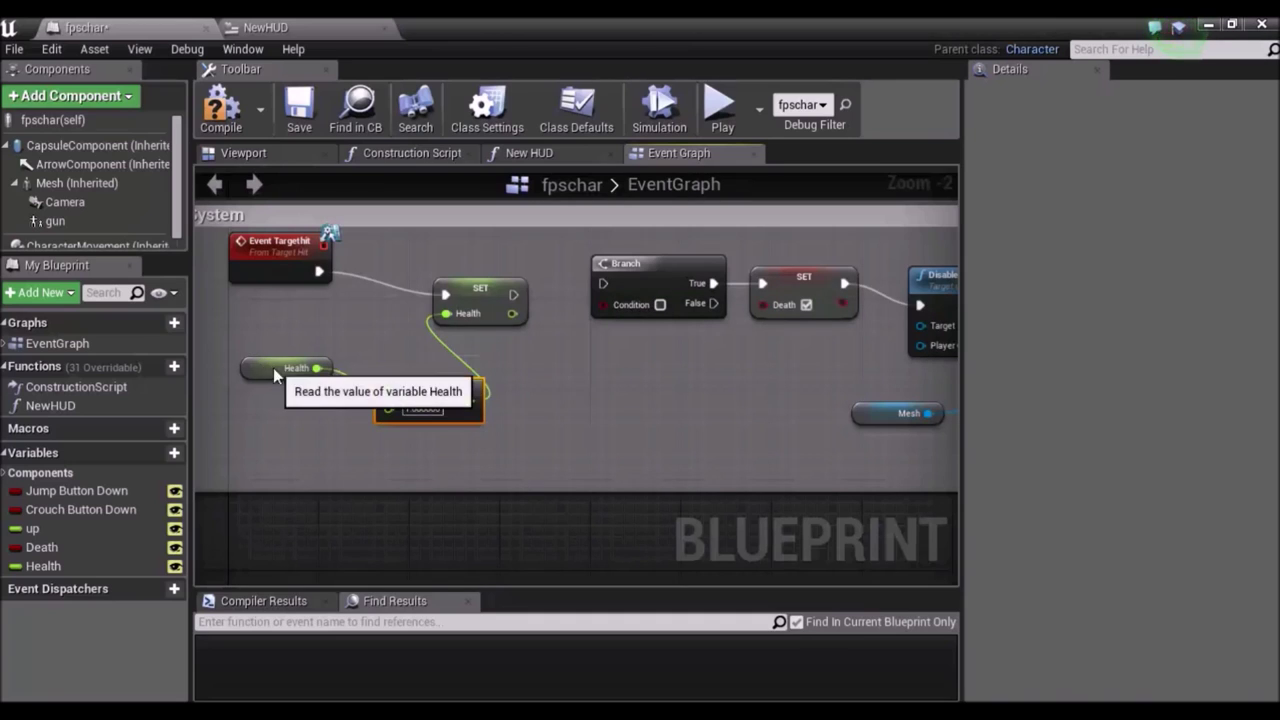
pyautogui.click(273, 368)
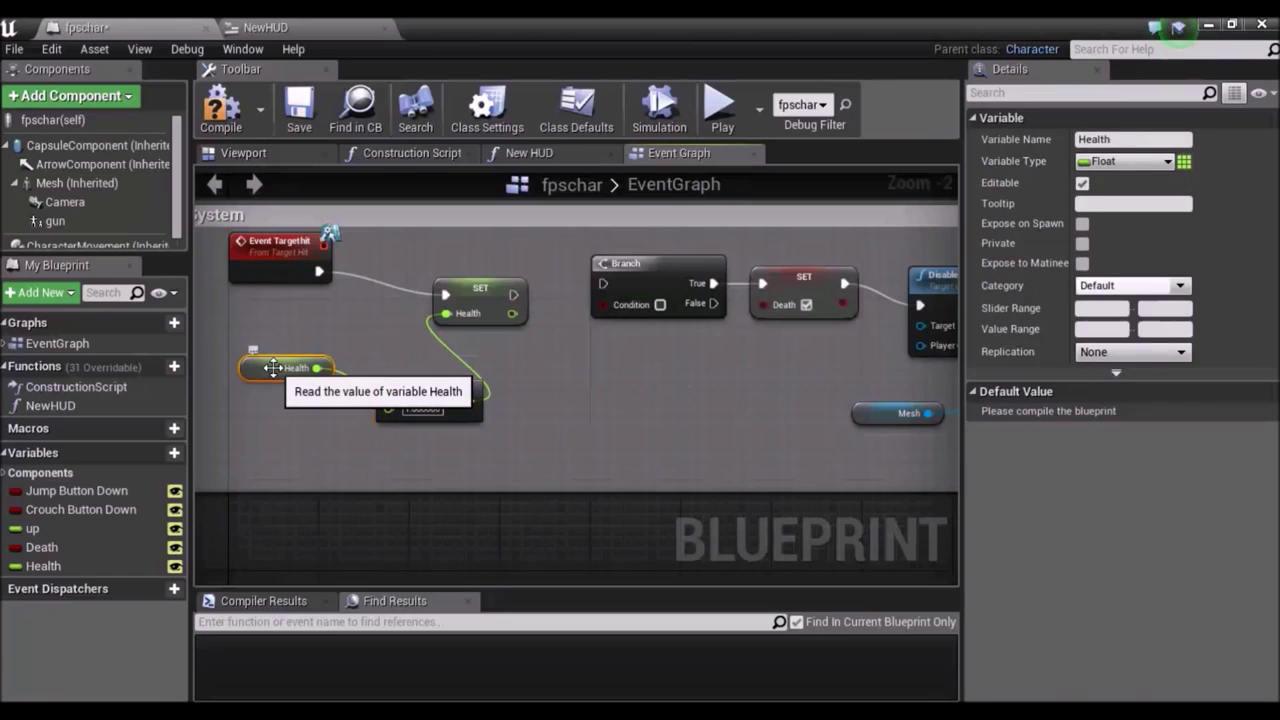
# Compile and save fpschar, default Health to 1.0, and subtract 0.34 per hit.
pyautogui.click(237, 110)
pyautogui.click(300, 98)
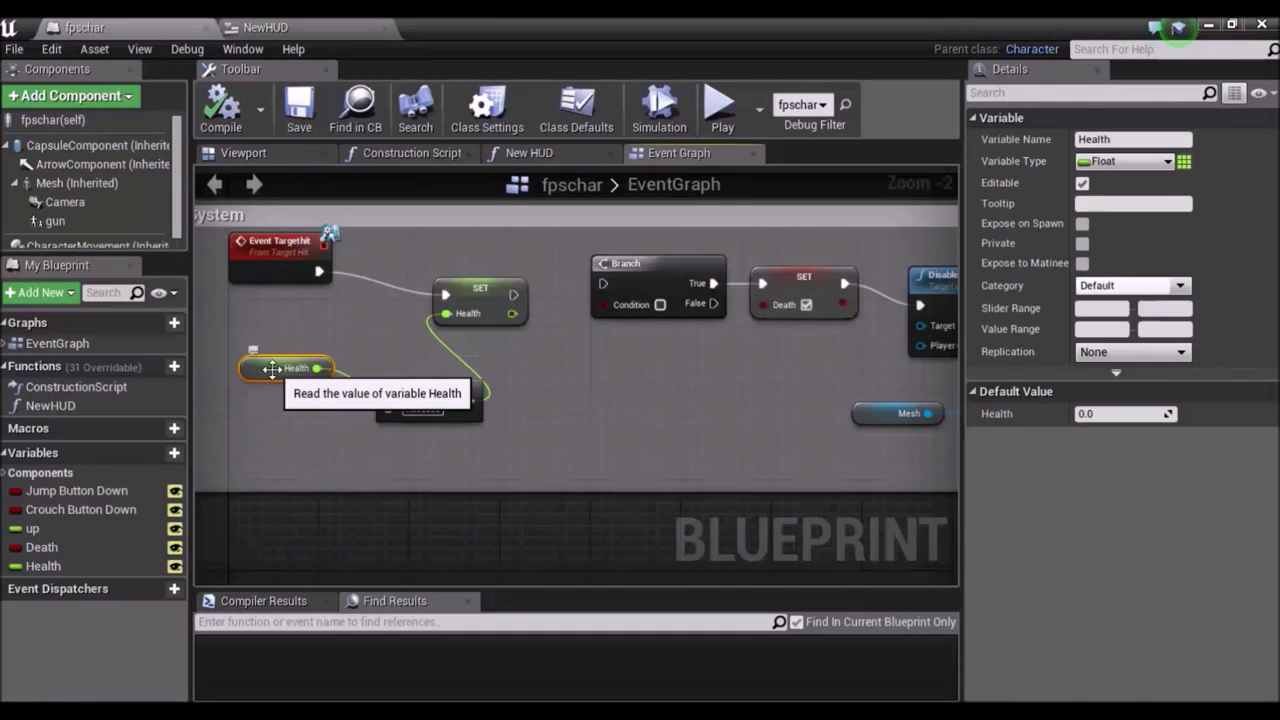
pyautogui.click(1112, 414)
pyautogui.press('BackSpace')
pyautogui.write('1')
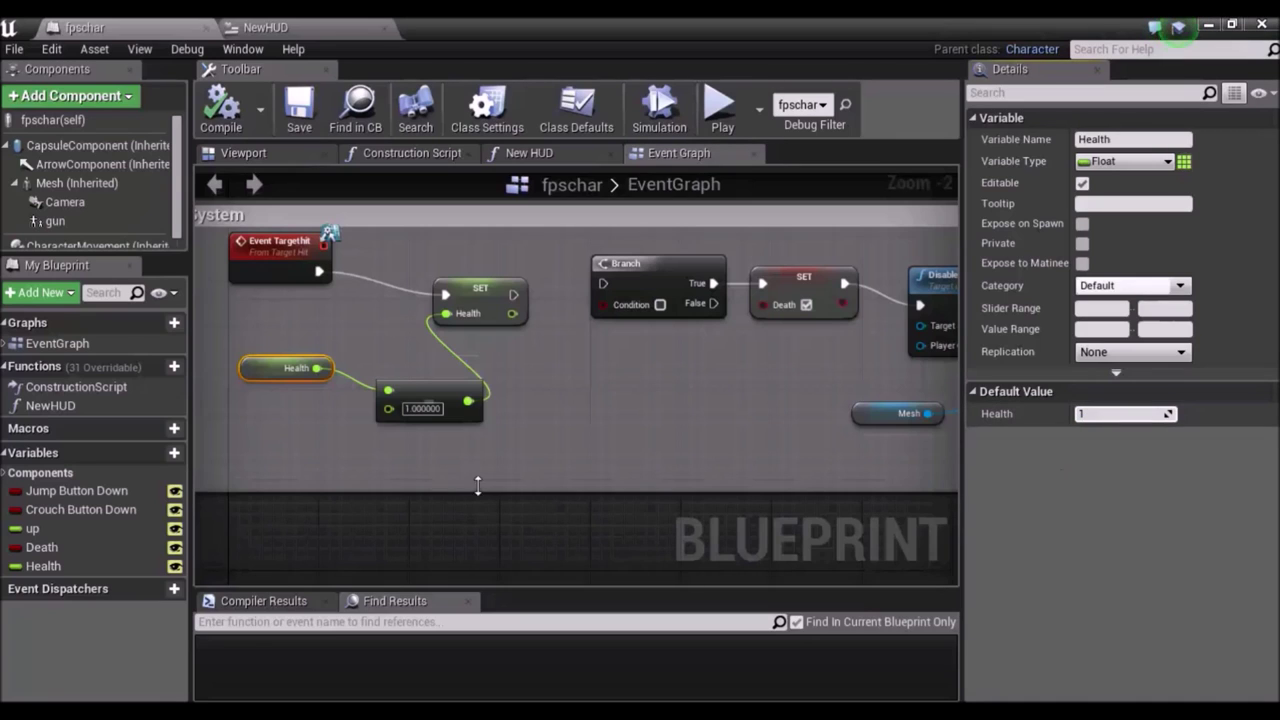
pyautogui.click(432, 412)
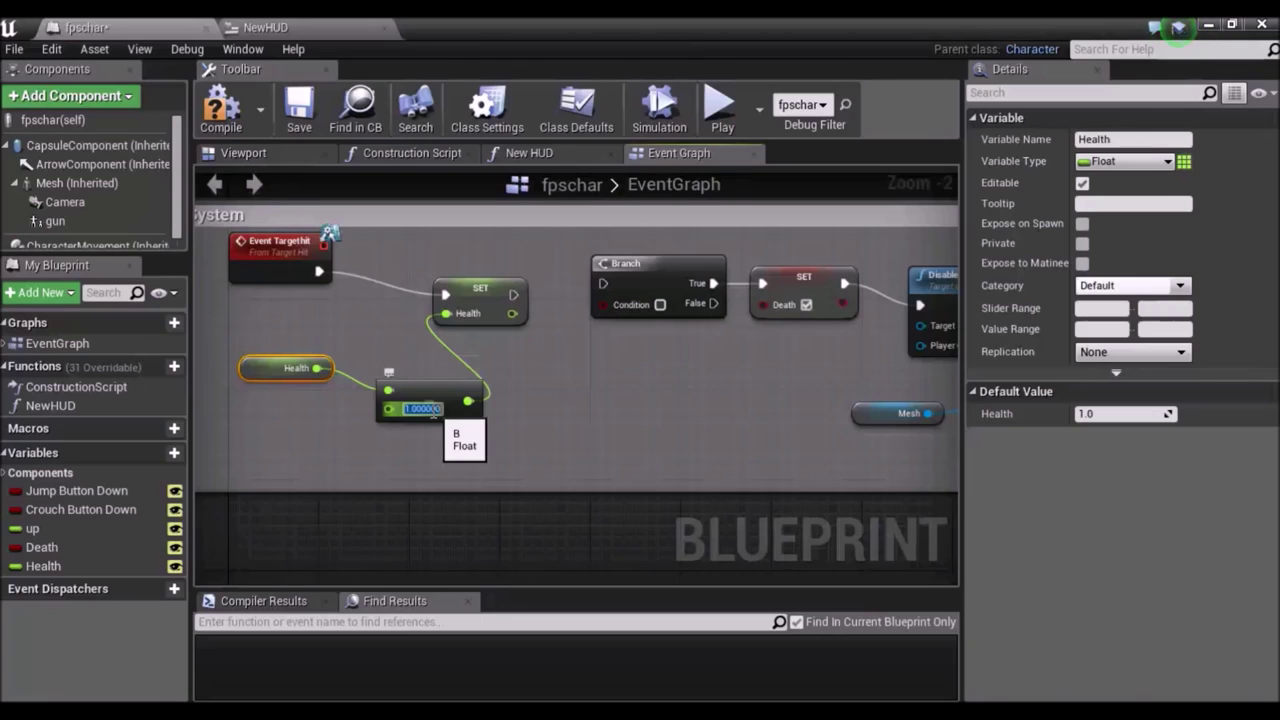
pyautogui.write('0.34')
pyautogui.press('Return')
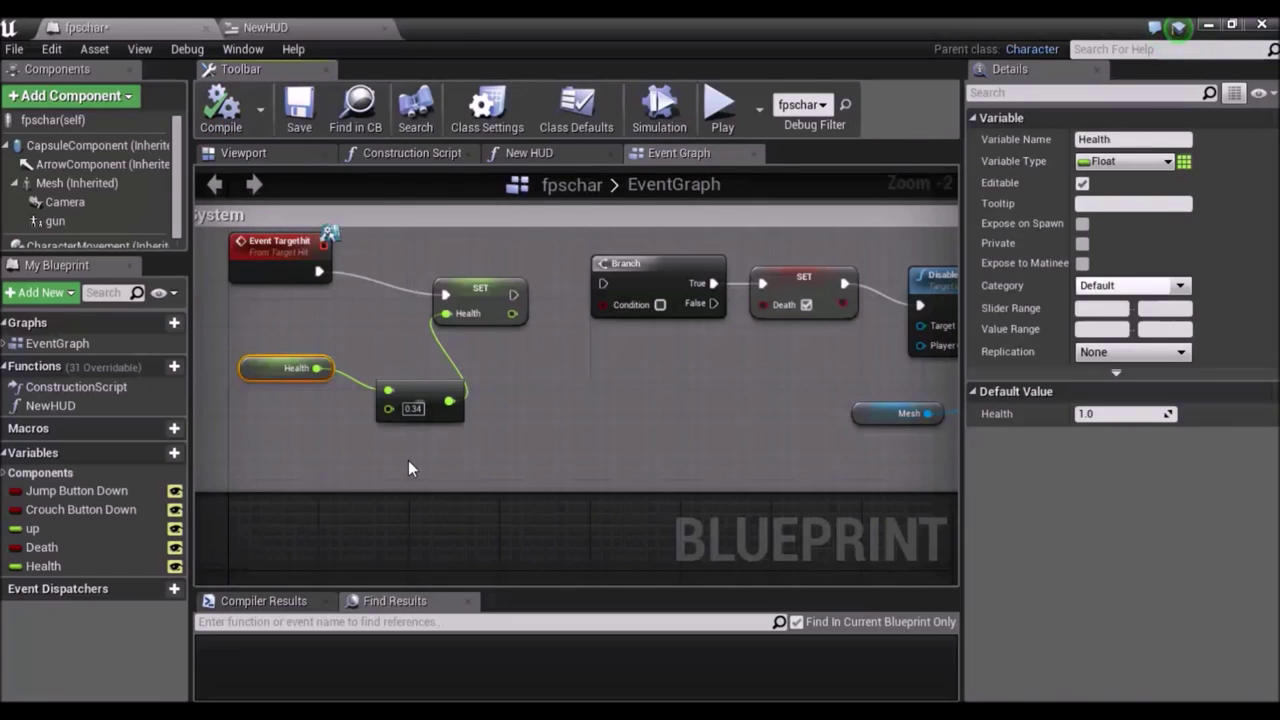
# Wire SET Health's execution output into the Branch node.
pyautogui.click(408, 460)
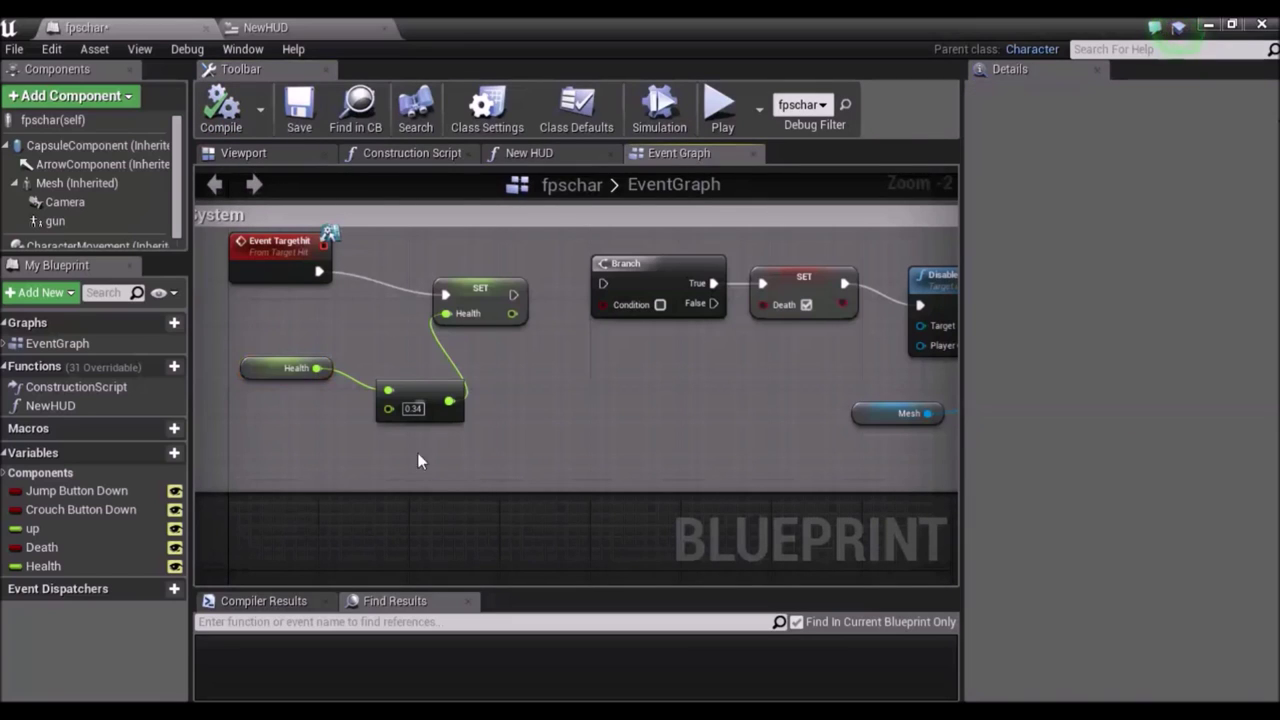
pyautogui.click(435, 390)
pyautogui.click(506, 443)
pyautogui.moveTo(513, 295)
pyautogui.mouseDown()
pyautogui.moveTo(571, 298)
pyautogui.moveTo(603, 283)
pyautogui.mouseUp()
pyautogui.moveTo(656, 389); pyautogui.dragTo(573, 359, button='right')
# Rearrange the Health getter, subtraction and SET Health nodes into a tidier layout.
pyautogui.click(368, 264)
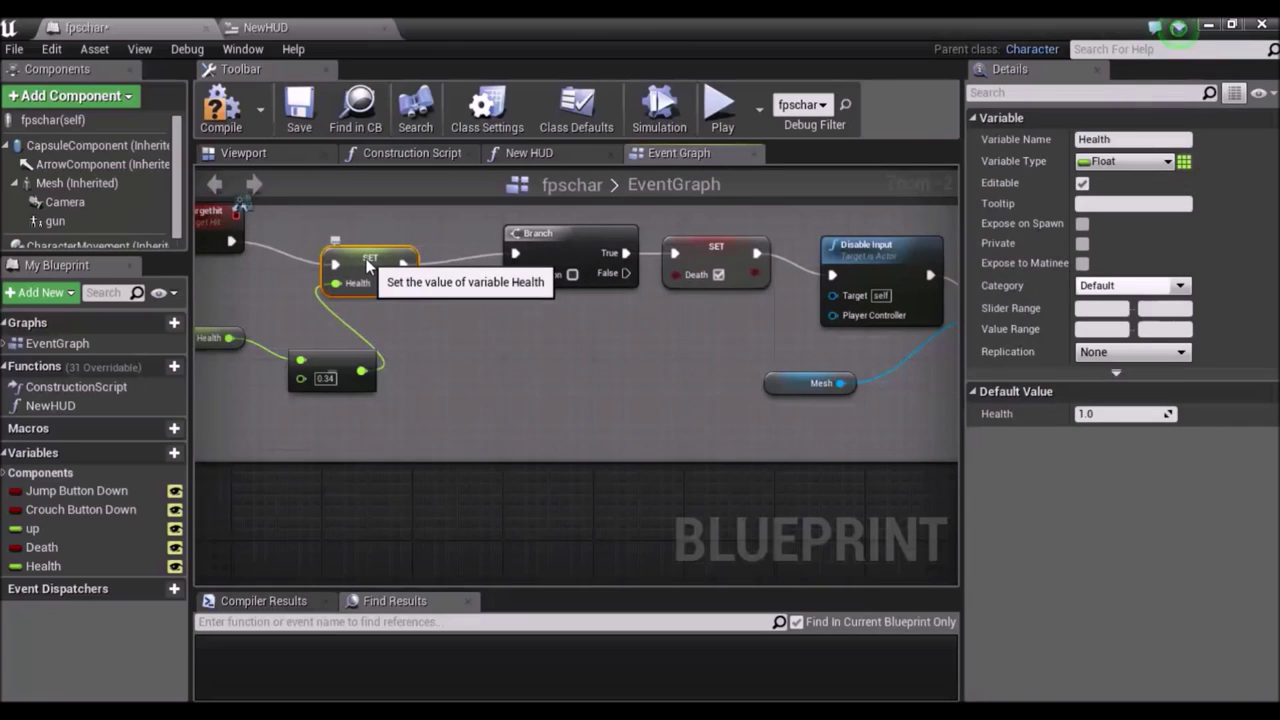
pyautogui.moveTo(210, 335); pyautogui.dragTo(308, 356, button='right')
pyautogui.moveTo(308, 328); pyautogui.dragTo(437, 410)
pyautogui.moveTo(458, 395); pyautogui.dragTo(368, 361)
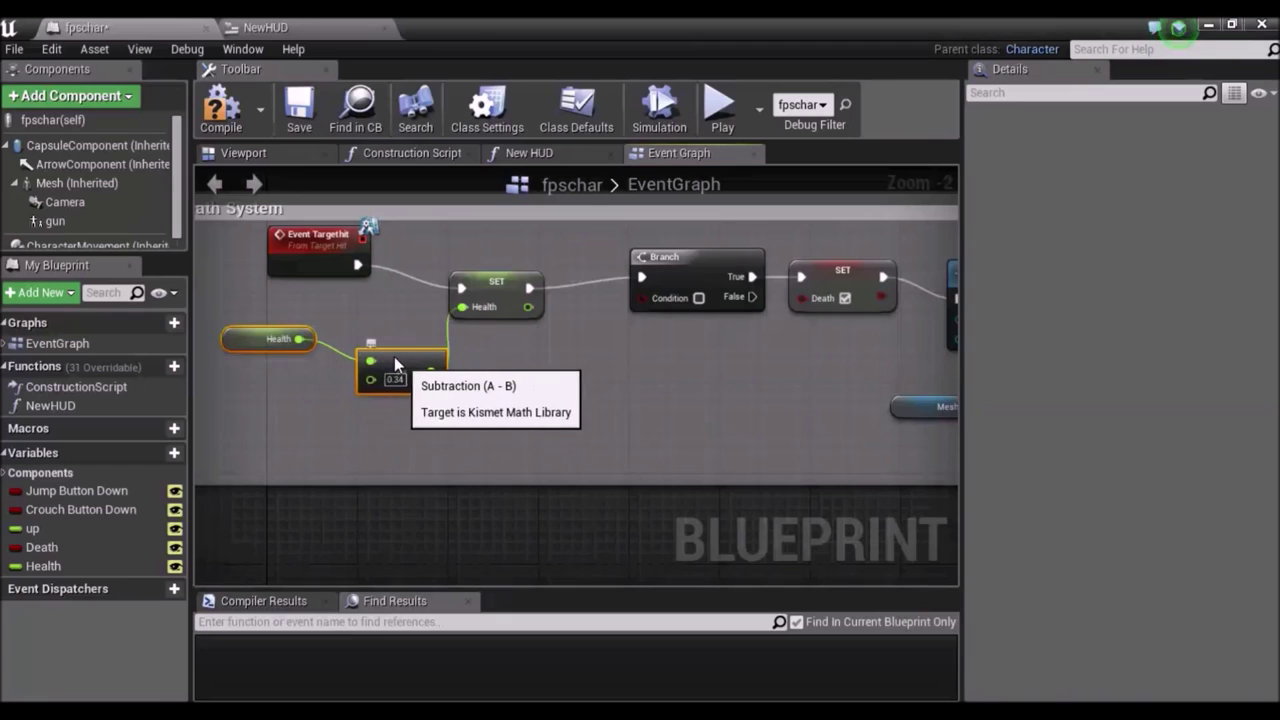
pyautogui.moveTo(585, 414); pyautogui.dragTo(505, 398, button='right')
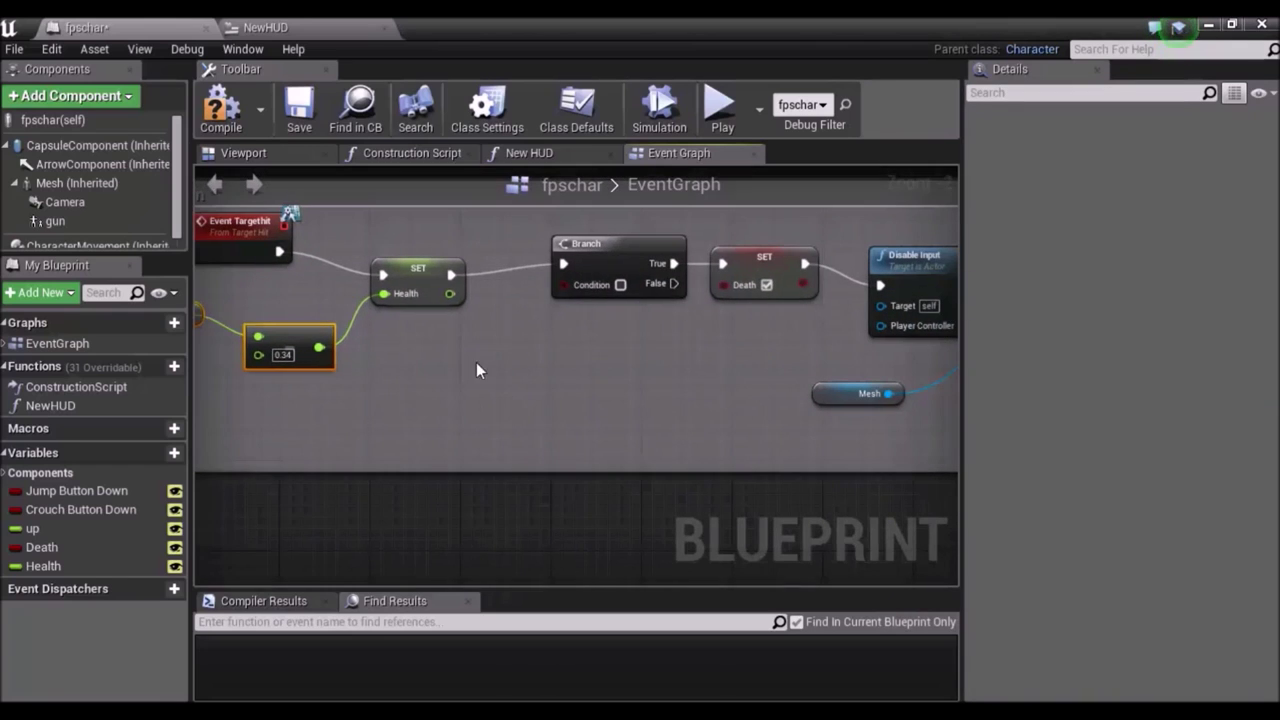
pyautogui.moveTo(419, 274); pyautogui.dragTo(407, 262)
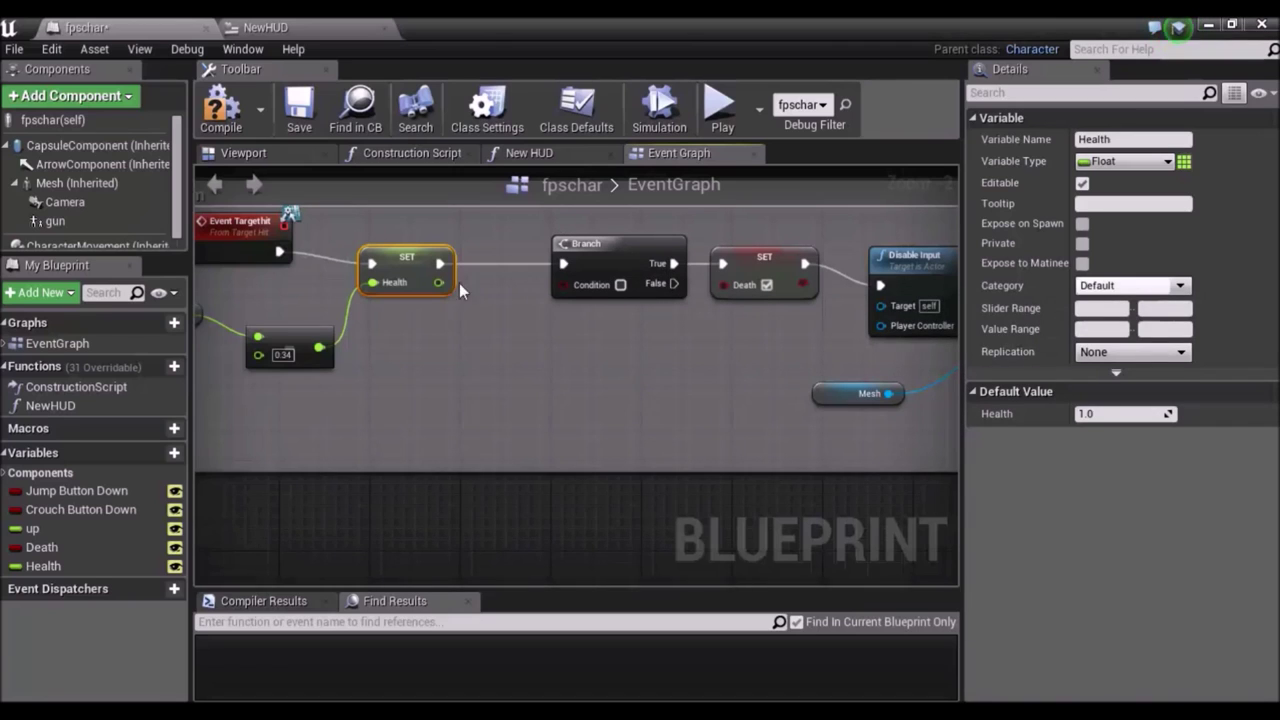
pyautogui.moveTo(438, 283); pyautogui.dragTo(497, 374)
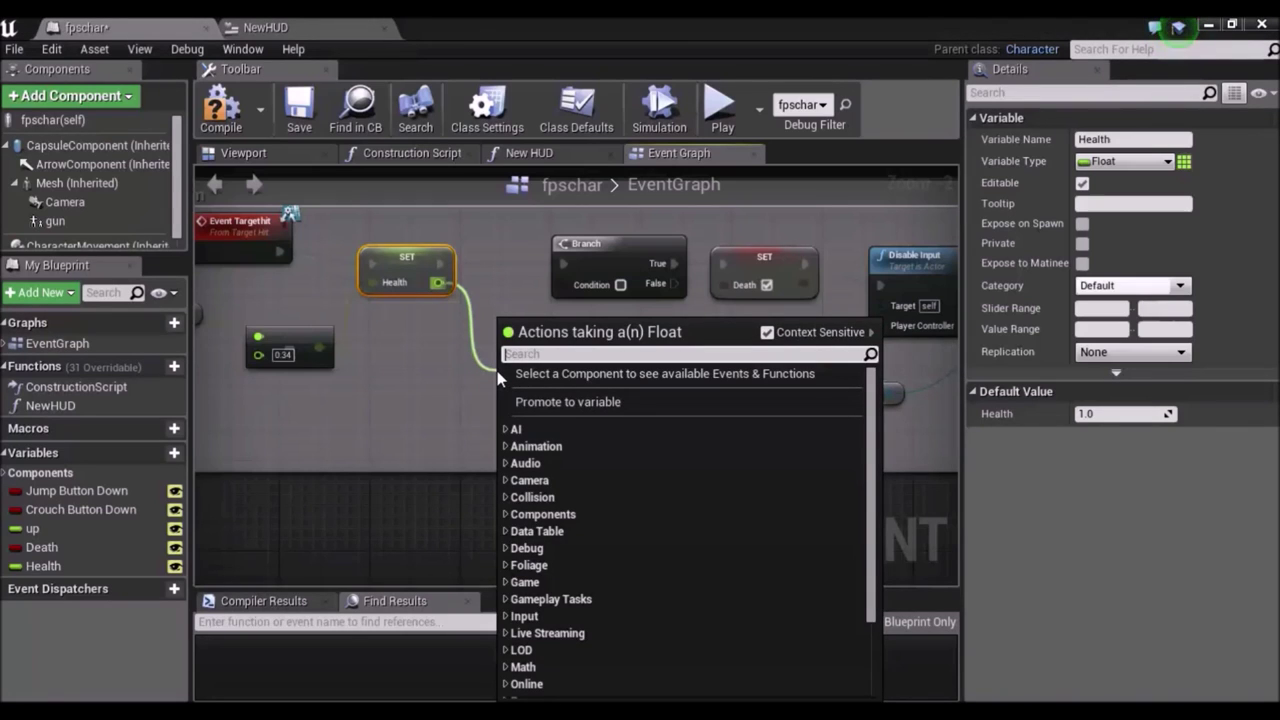
# Add a float <= comparison on the new Health value driving the Branch Condition, and save.
pyautogui.write('<=')
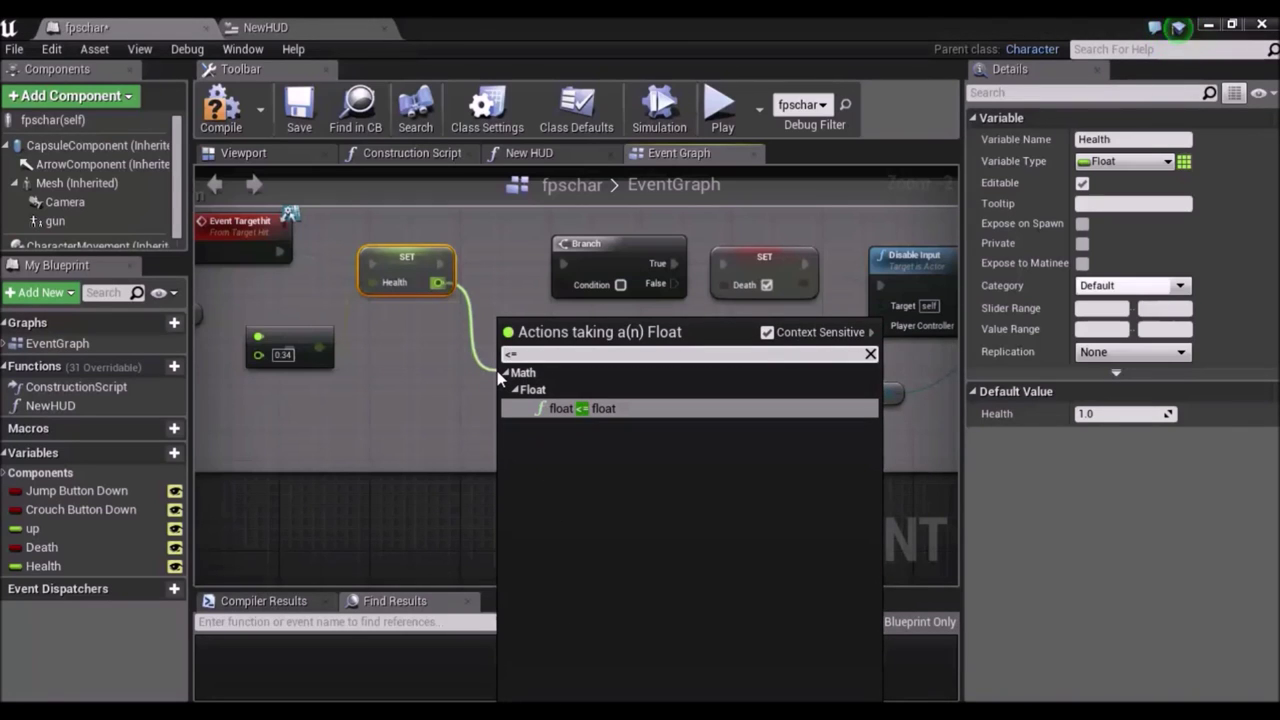
pyautogui.press('Return')
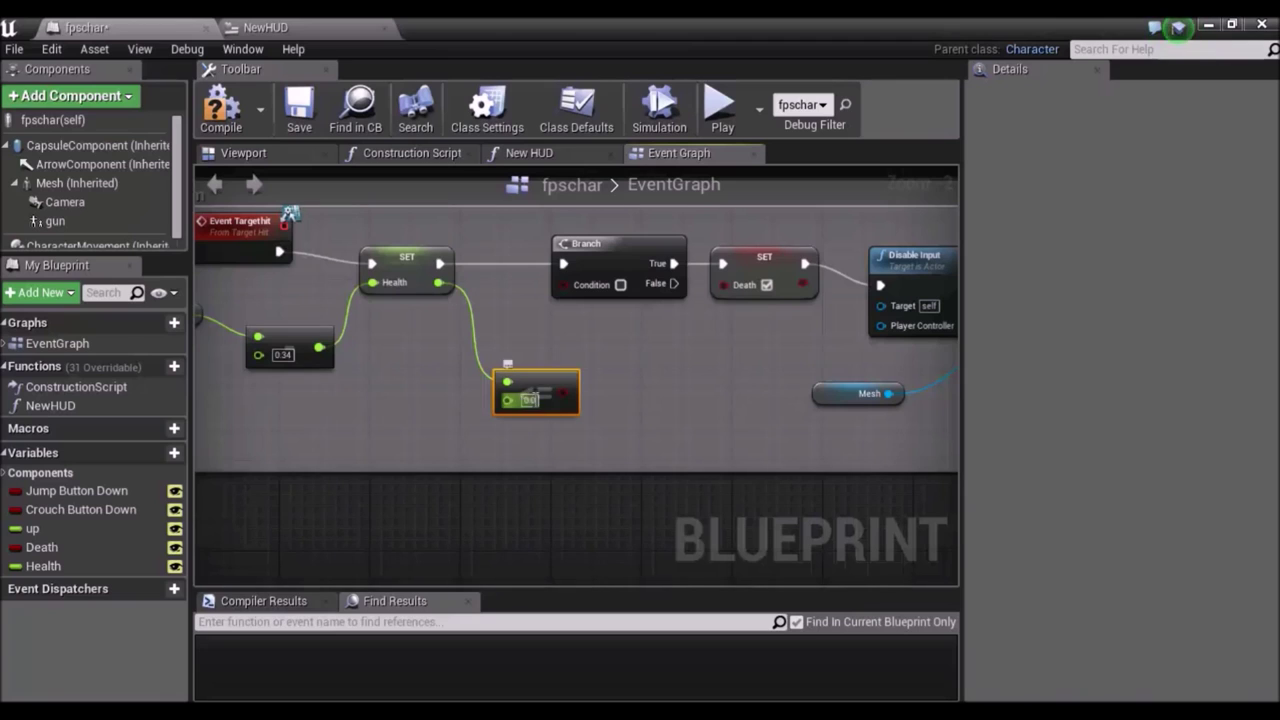
pyautogui.moveTo(564, 394); pyautogui.dragTo(565, 288)
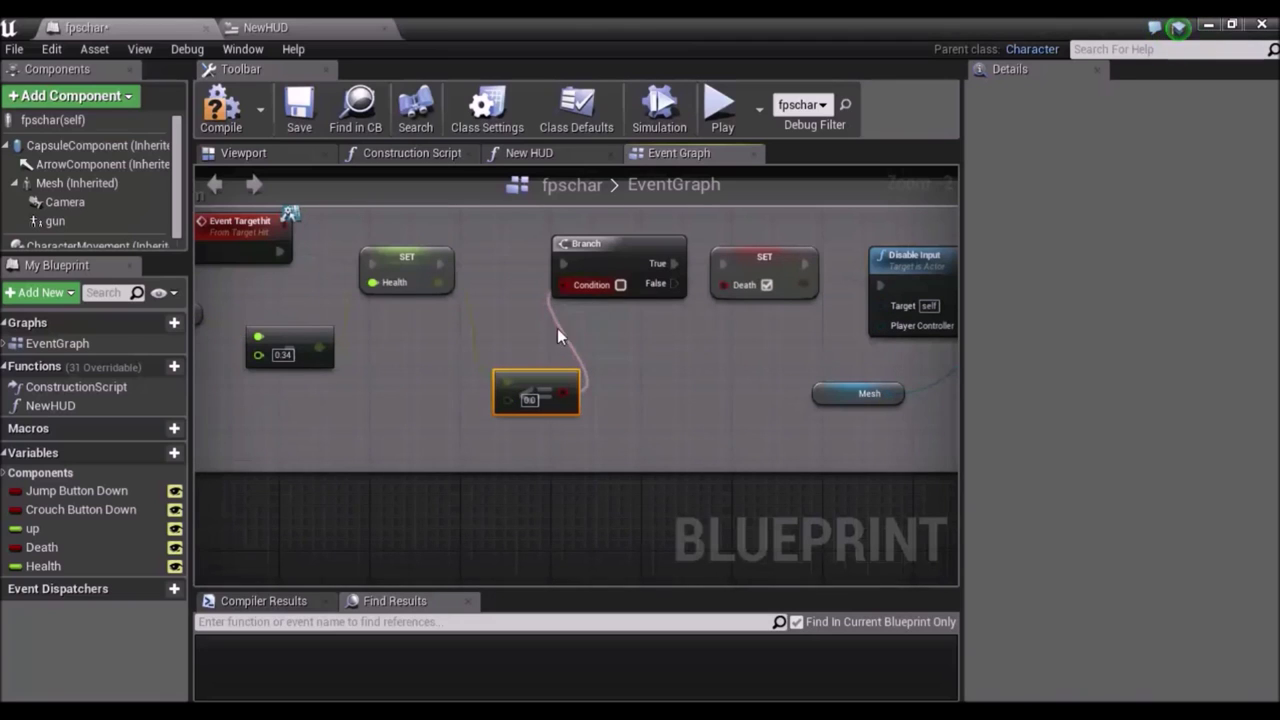
pyautogui.moveTo(546, 381); pyautogui.dragTo(524, 359)
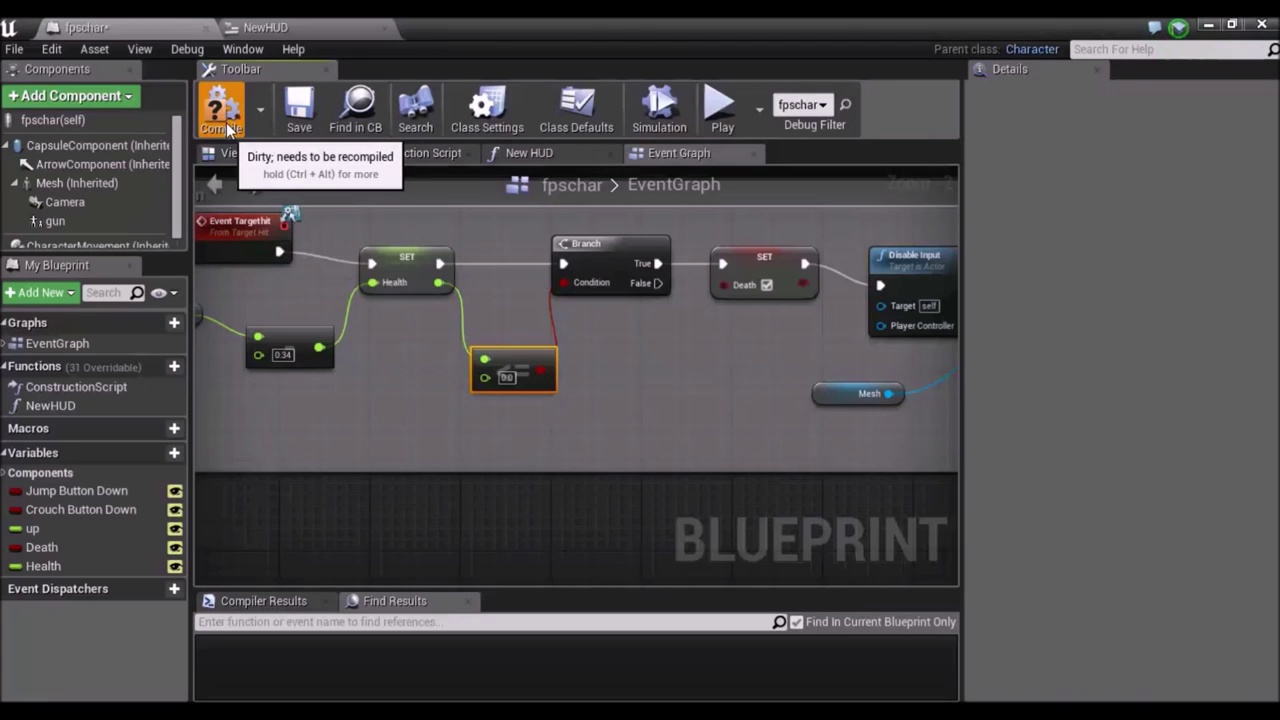
pyautogui.click(303, 130)
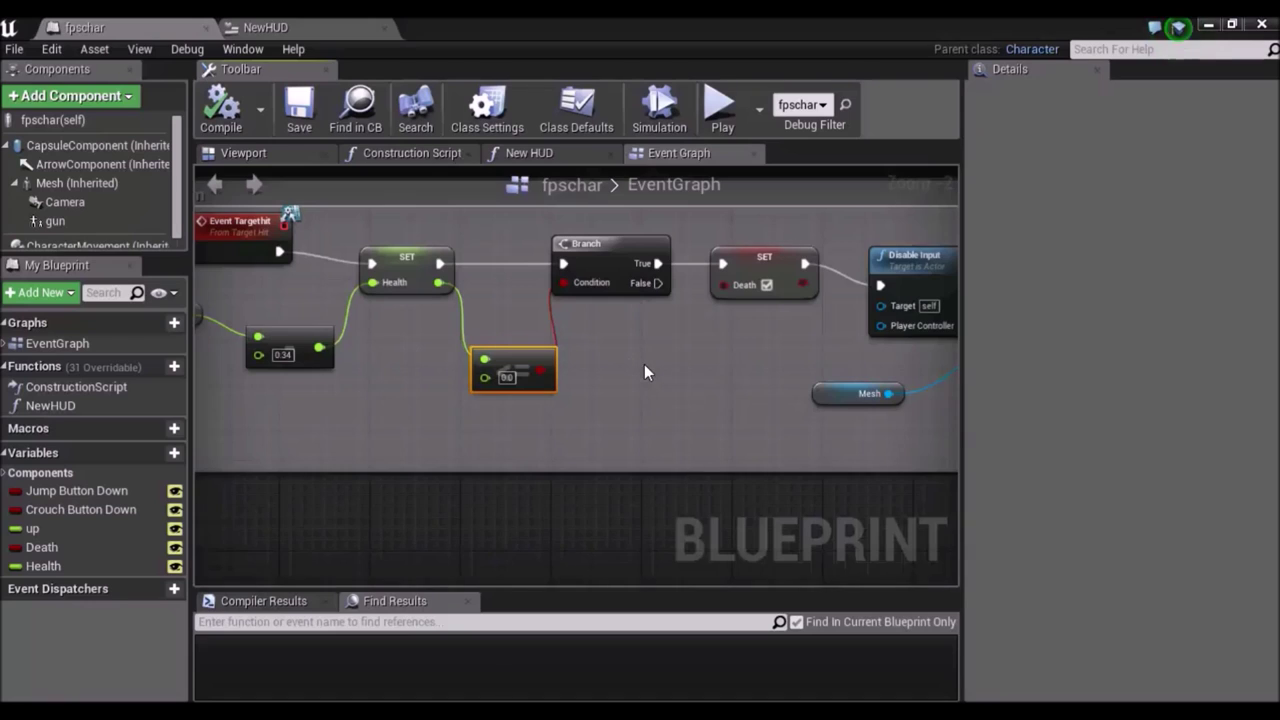
# Review the death sequence nodes, save the map, and close the fpschar editor.
pyautogui.moveTo(645, 366); pyautogui.dragTo(692, 400, button='right')
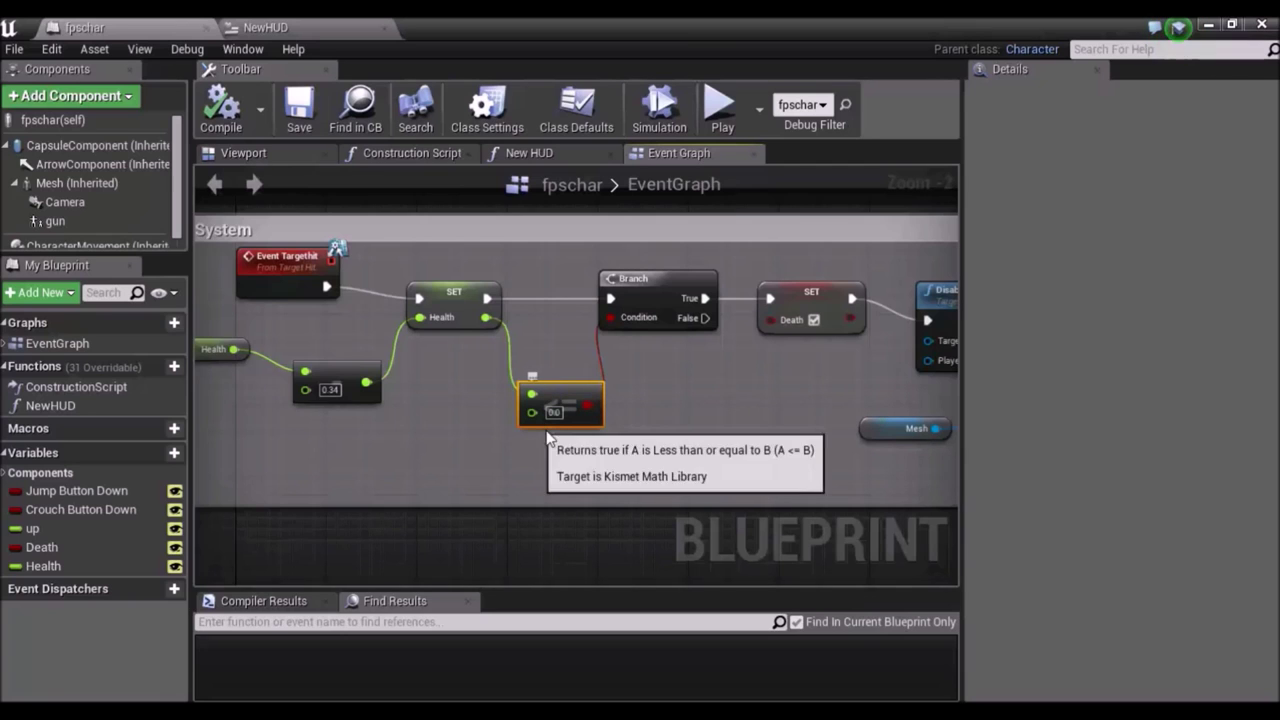
pyautogui.moveTo(664, 398); pyautogui.dragTo(474, 240, button='right')
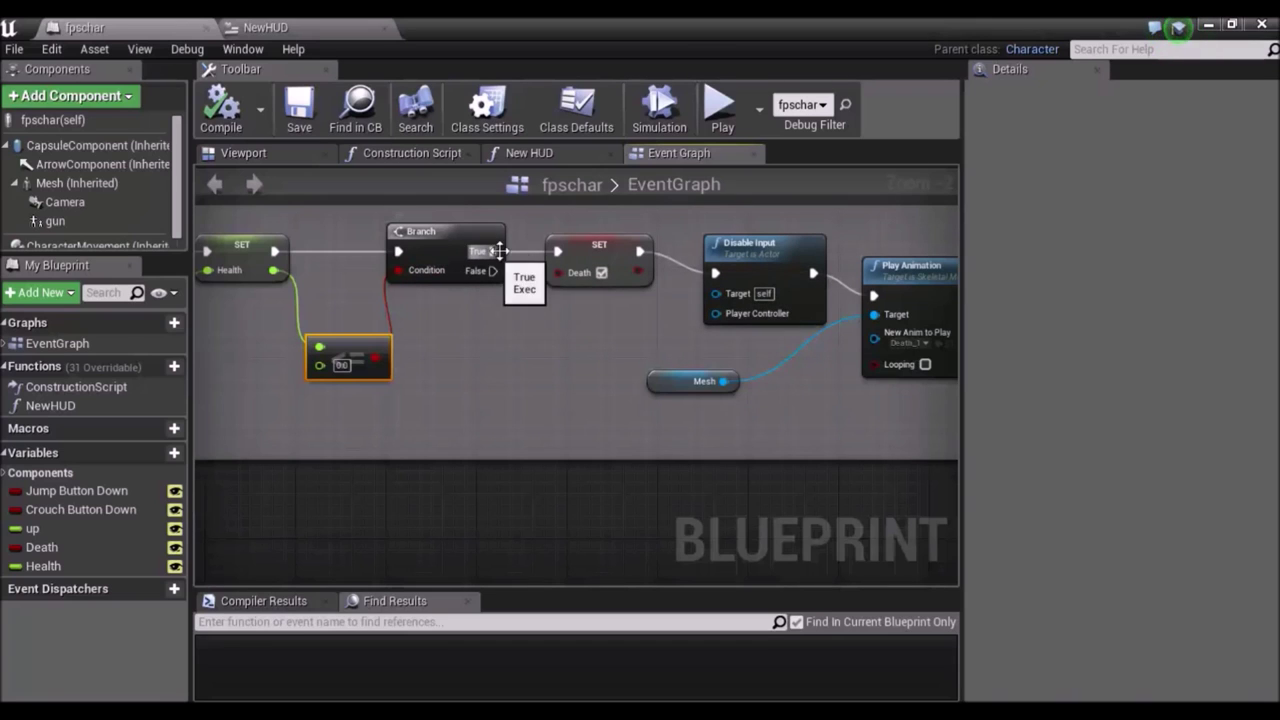
pyautogui.moveTo(660, 356); pyautogui.dragTo(423, 386, button='right')
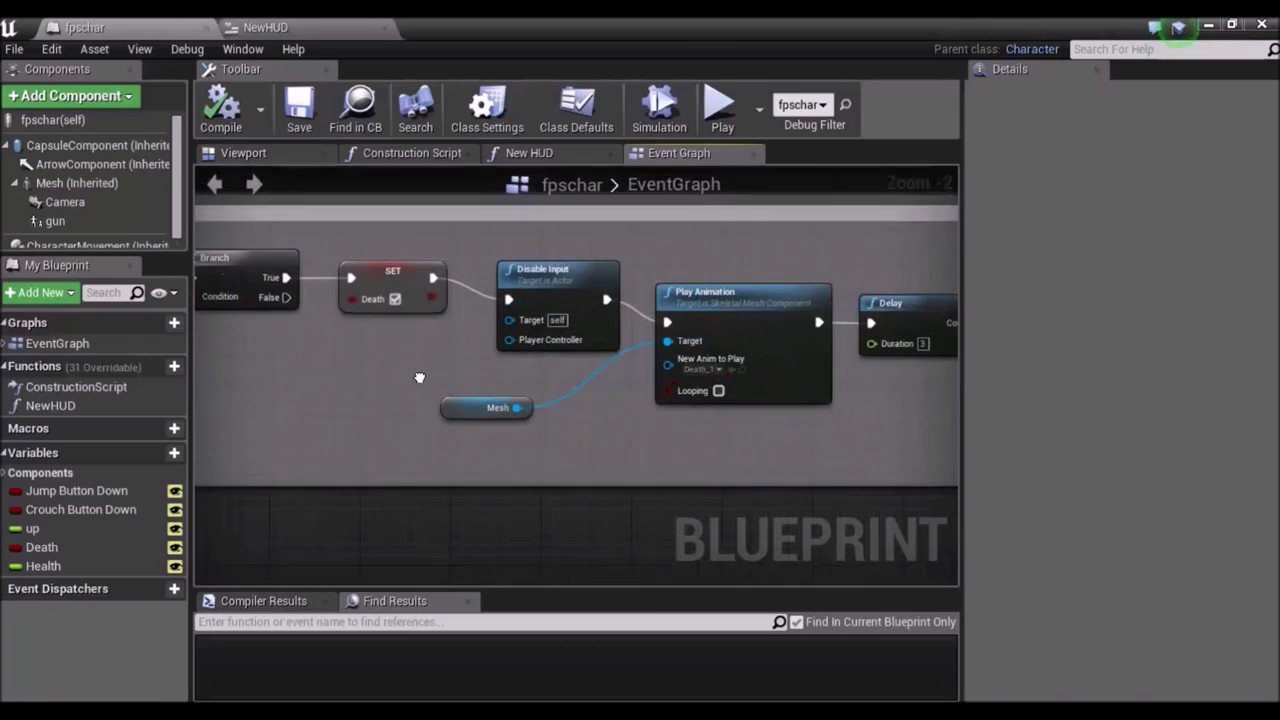
pyautogui.scroll(-1, 650, 452)
pyautogui.scroll(-1, 650, 452)
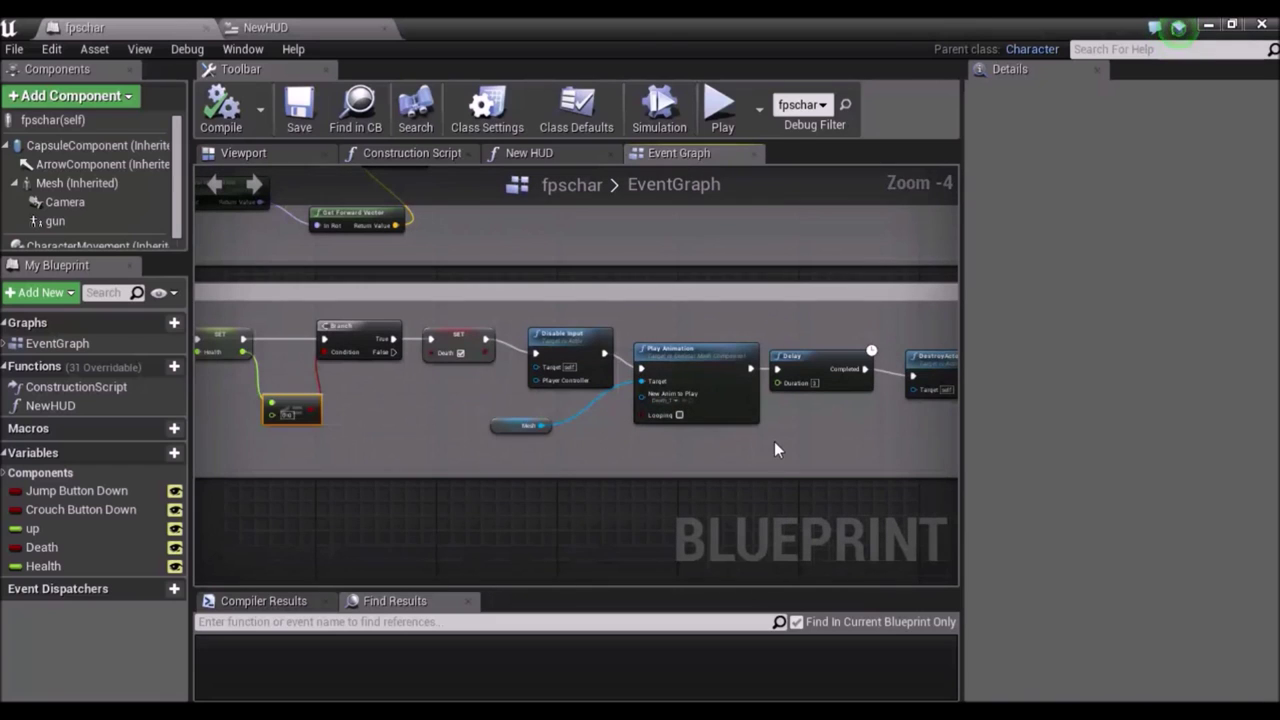
pyautogui.moveTo(833, 442); pyautogui.dragTo(873, 465, button='right')
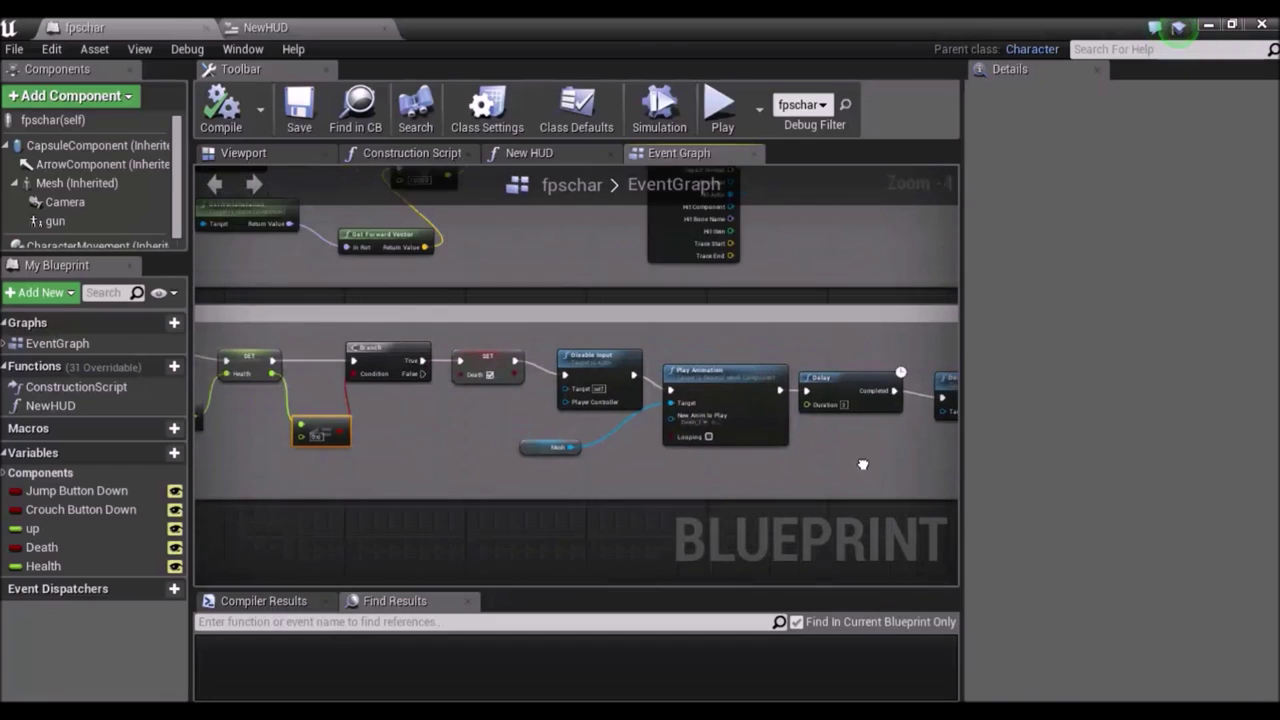
pyautogui.moveTo(435, 476); pyautogui.dragTo(465, 355, button='right')
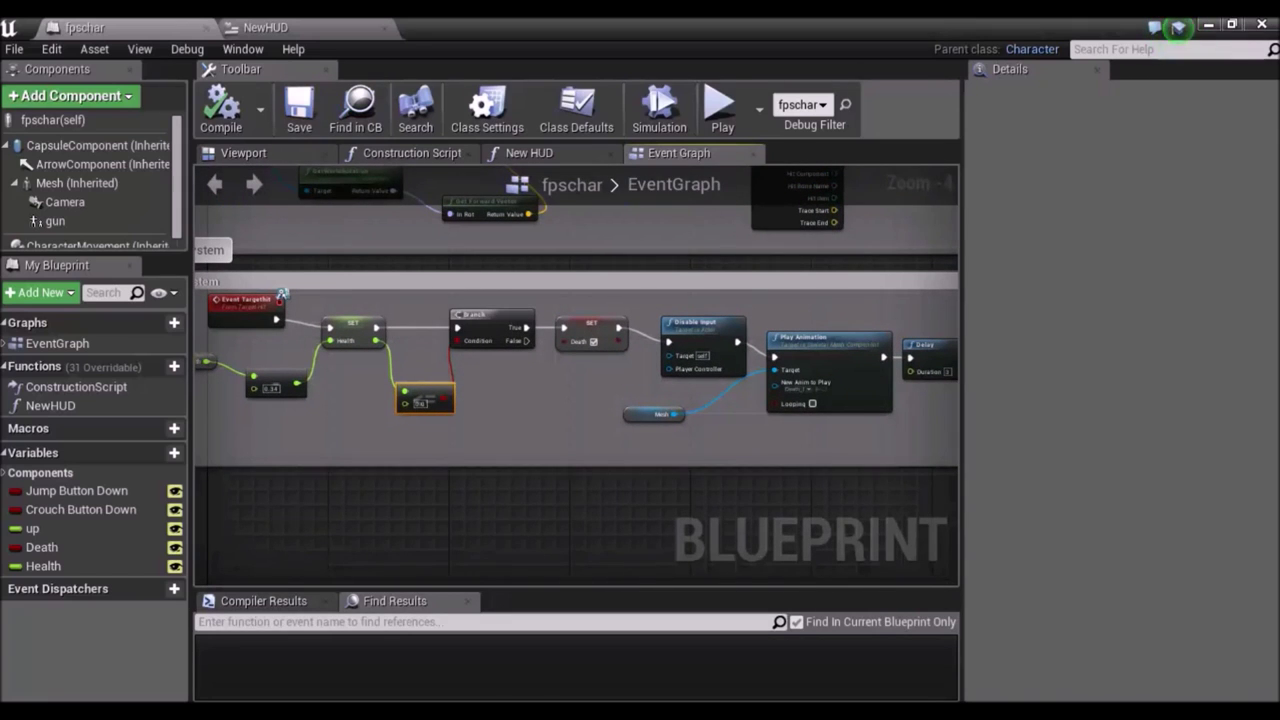
pyautogui.hotkey('ctrl', 's')
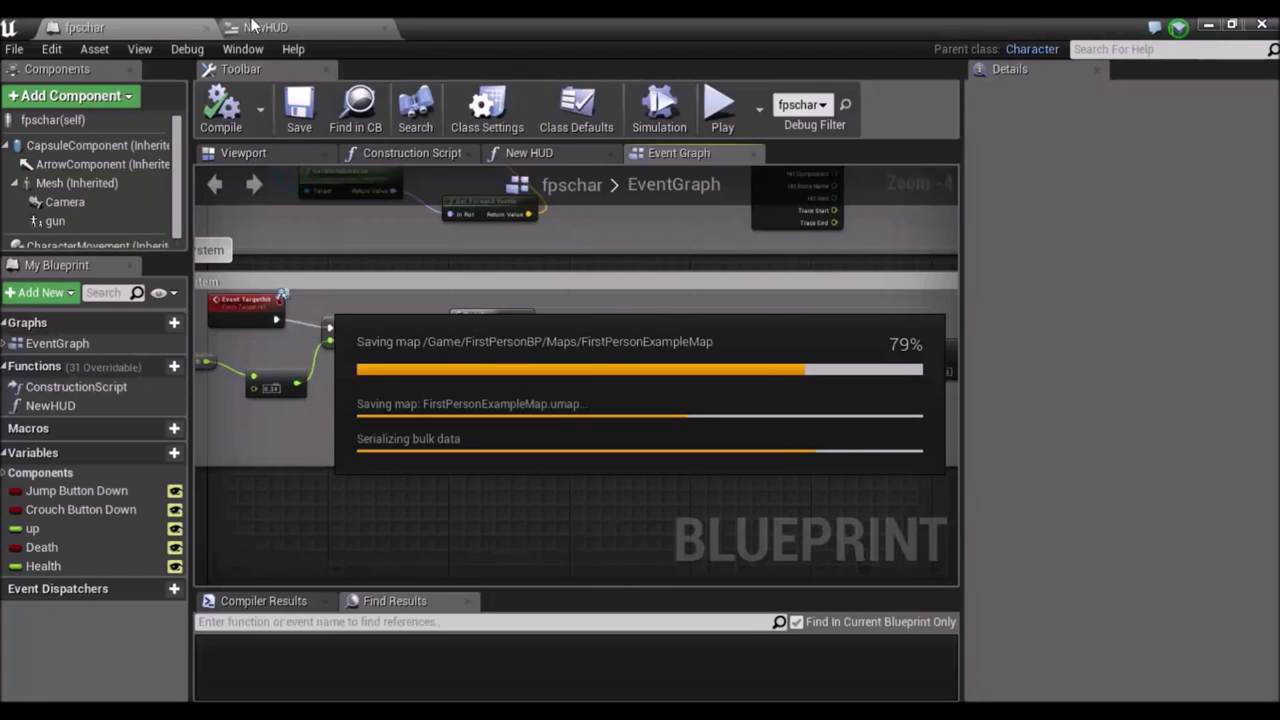
pyautogui.click(1262, 26)
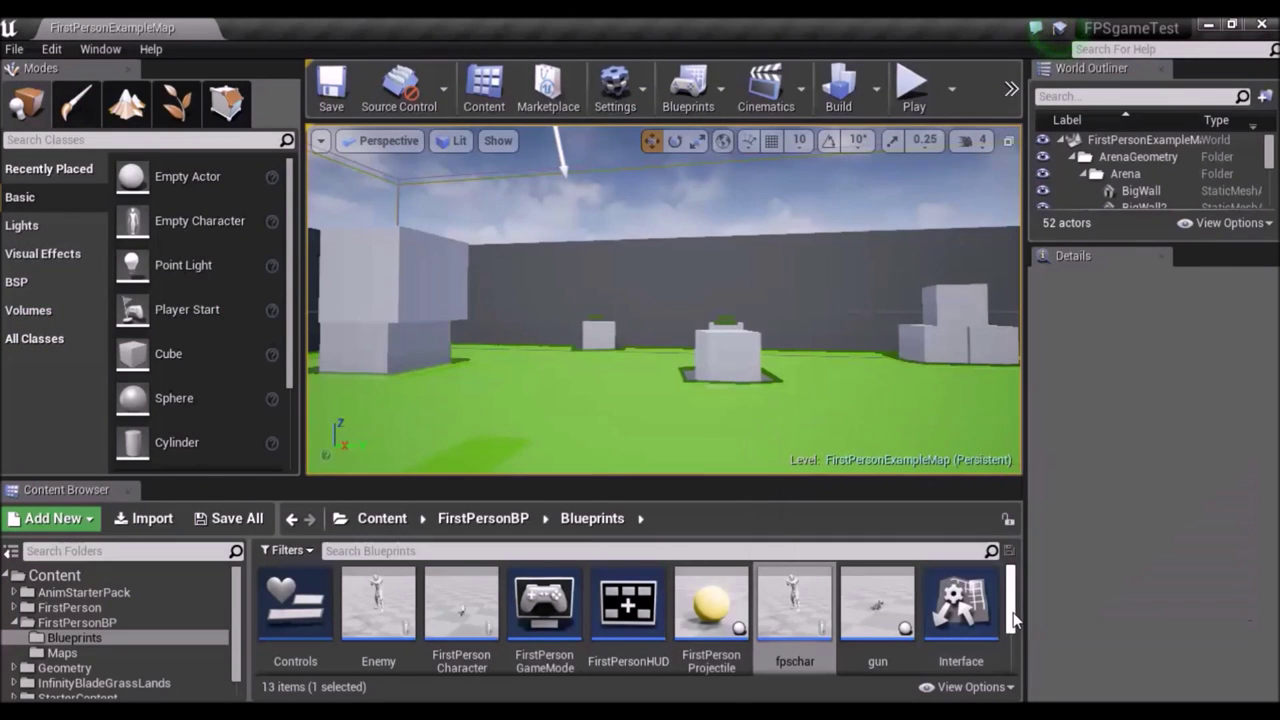
# Open NewHUD from the Content Browser and select its Canvas Panel.
pyautogui.moveTo(1012, 612); pyautogui.dragTo(1021, 654)
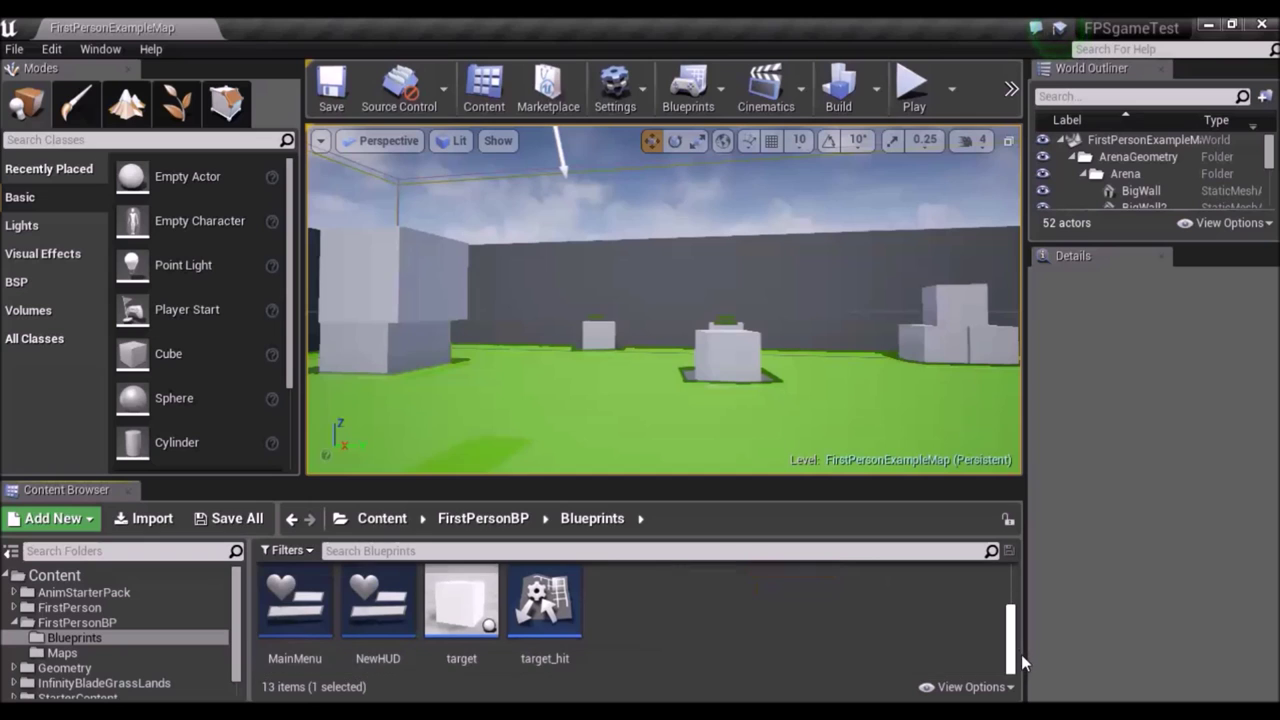
pyautogui.doubleClick(364, 626)
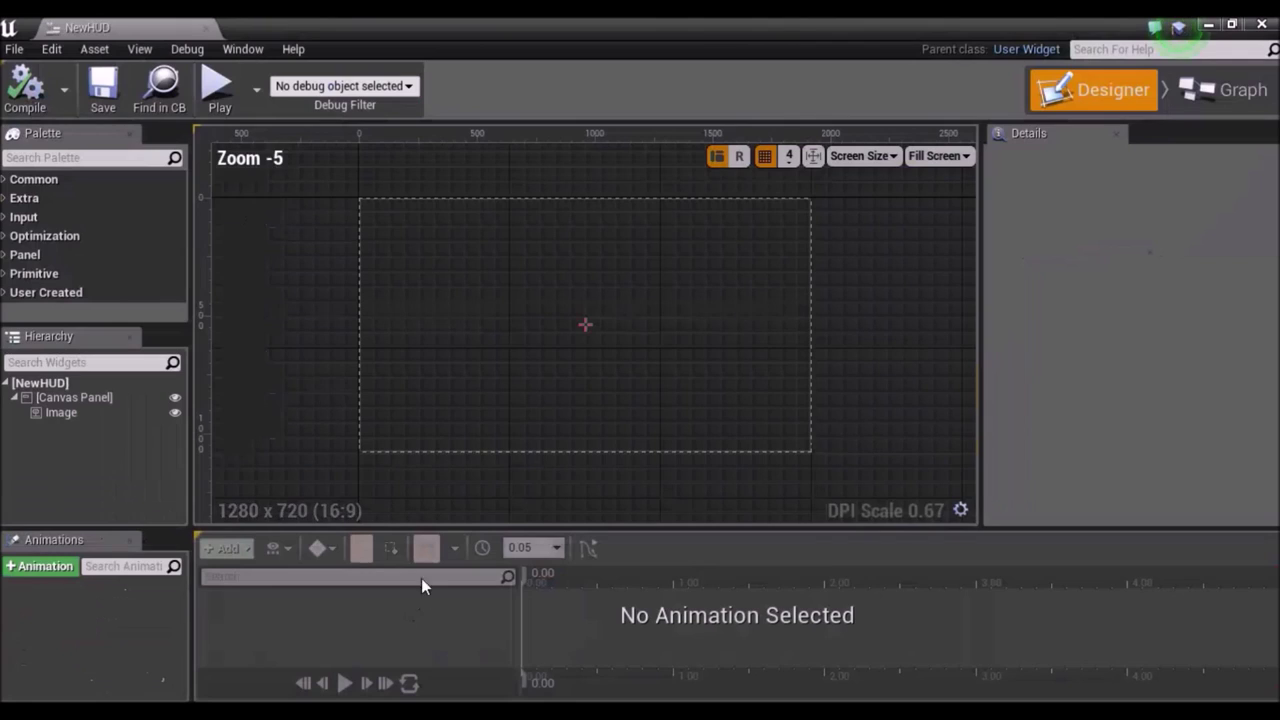
pyautogui.click(510, 270)
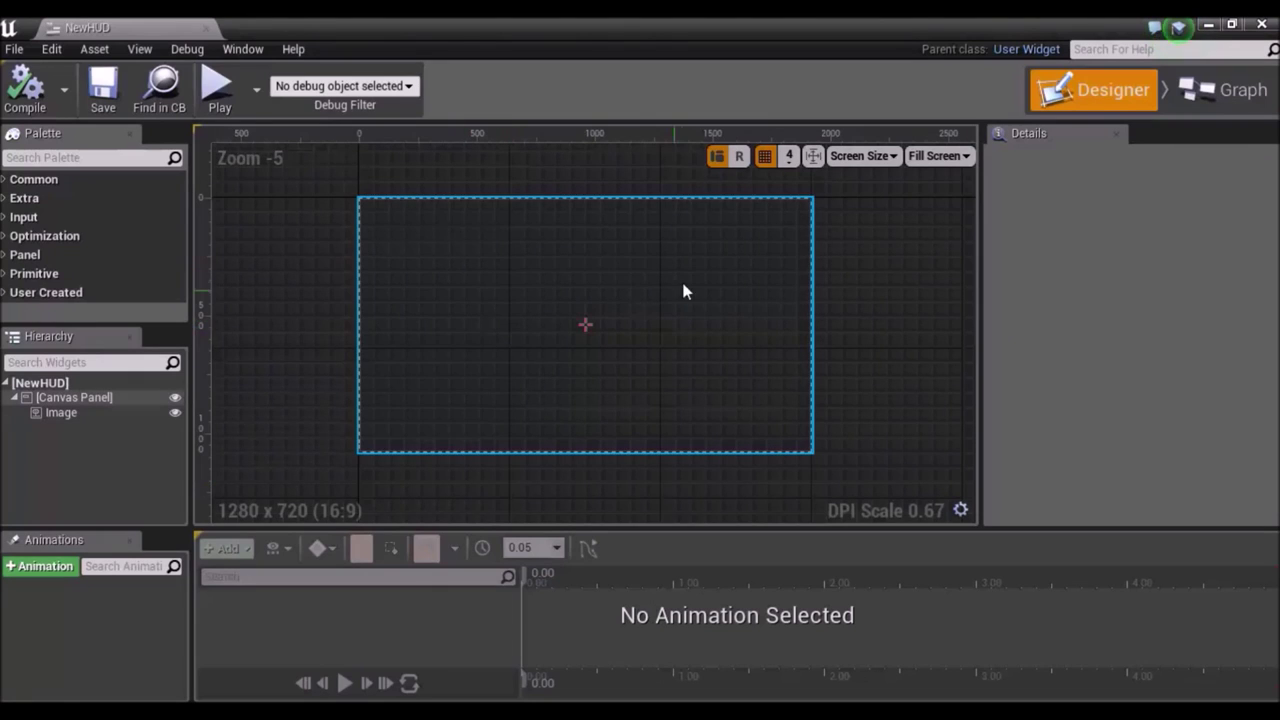
pyautogui.click(585, 327)
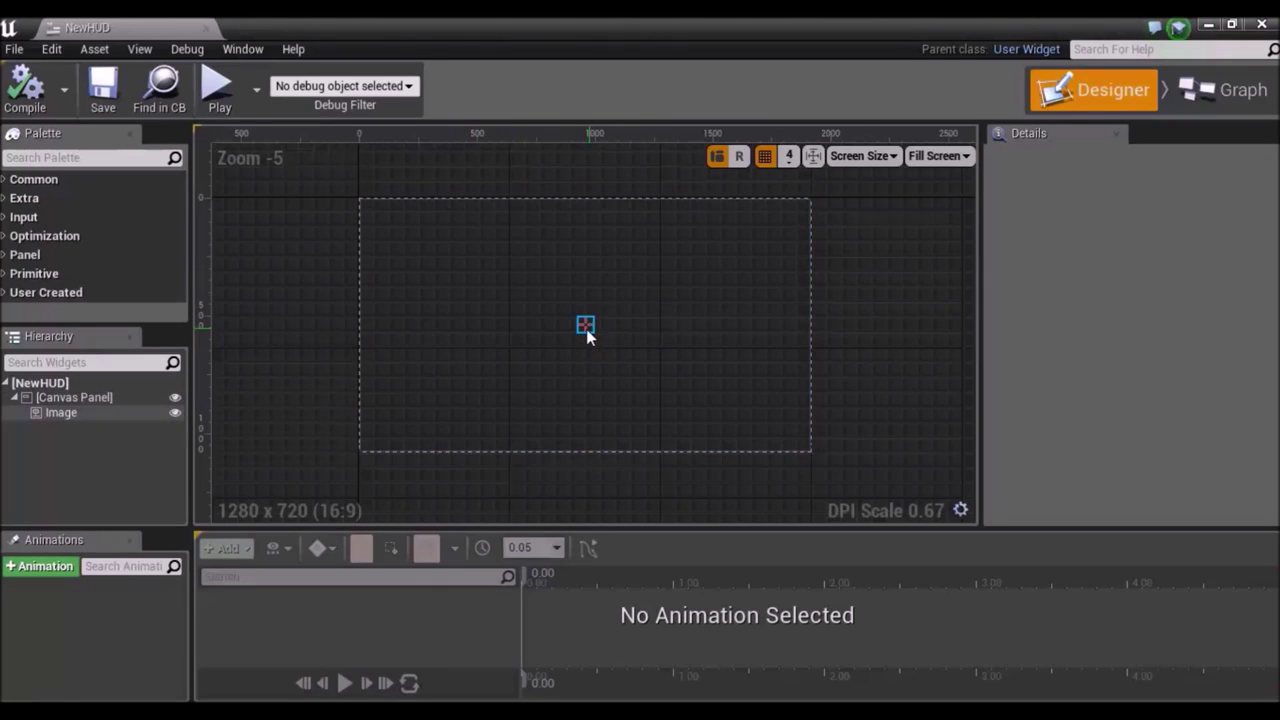
pyautogui.click(424, 311)
pyautogui.scroll(2, 385, 223)
pyautogui.scroll(1, 385, 223)
pyautogui.scroll(1, 385, 223)
pyautogui.scroll(2, 396, 215)
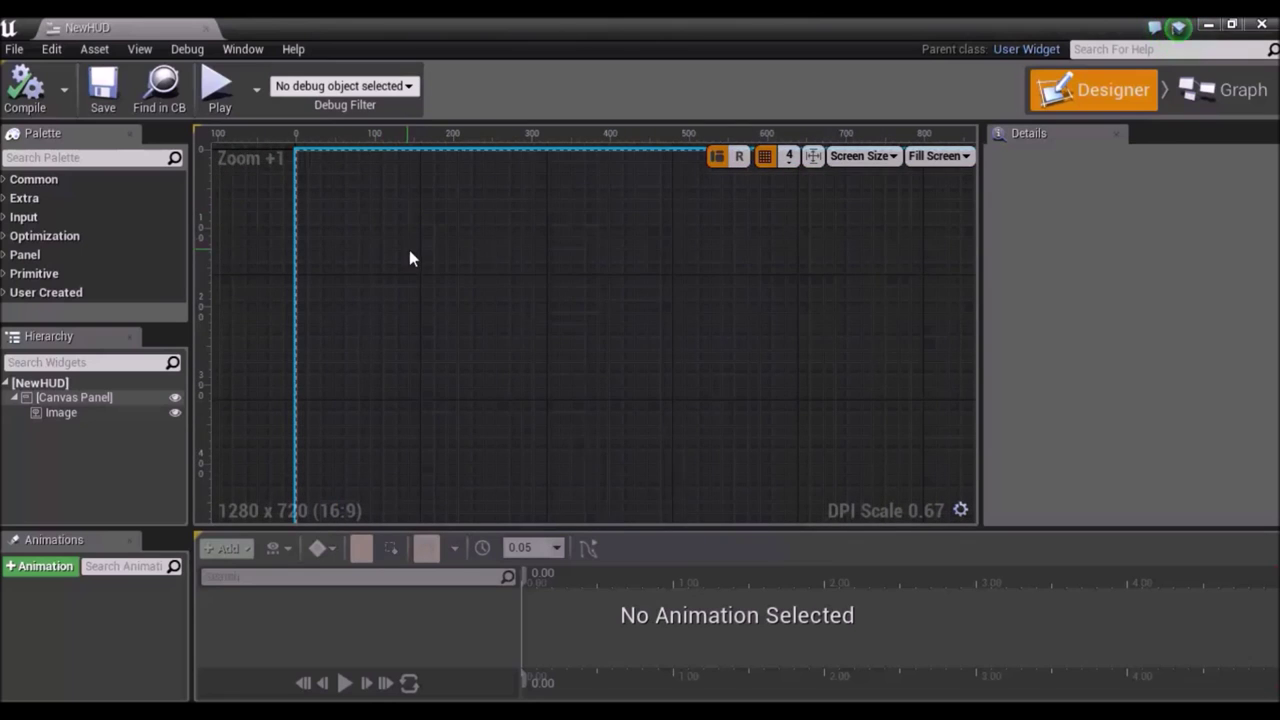
pyautogui.moveTo(407, 223)
pyautogui.mouseDown(button='right')
pyautogui.moveTo(386, 300)
pyautogui.moveTo(380, 254)
pyautogui.mouseUp(button='right')
pyautogui.scroll(-4, 380, 254)
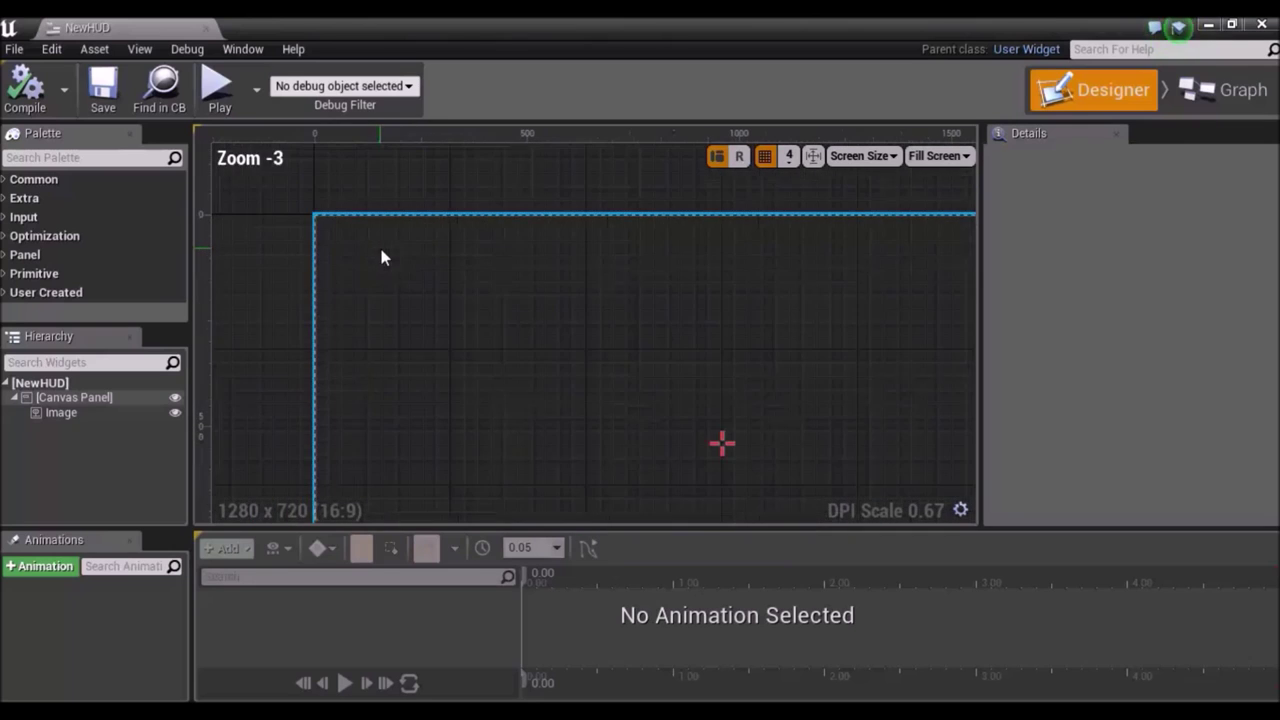
pyautogui.scroll(-1, 389, 343)
pyautogui.scroll(-2, 389, 343)
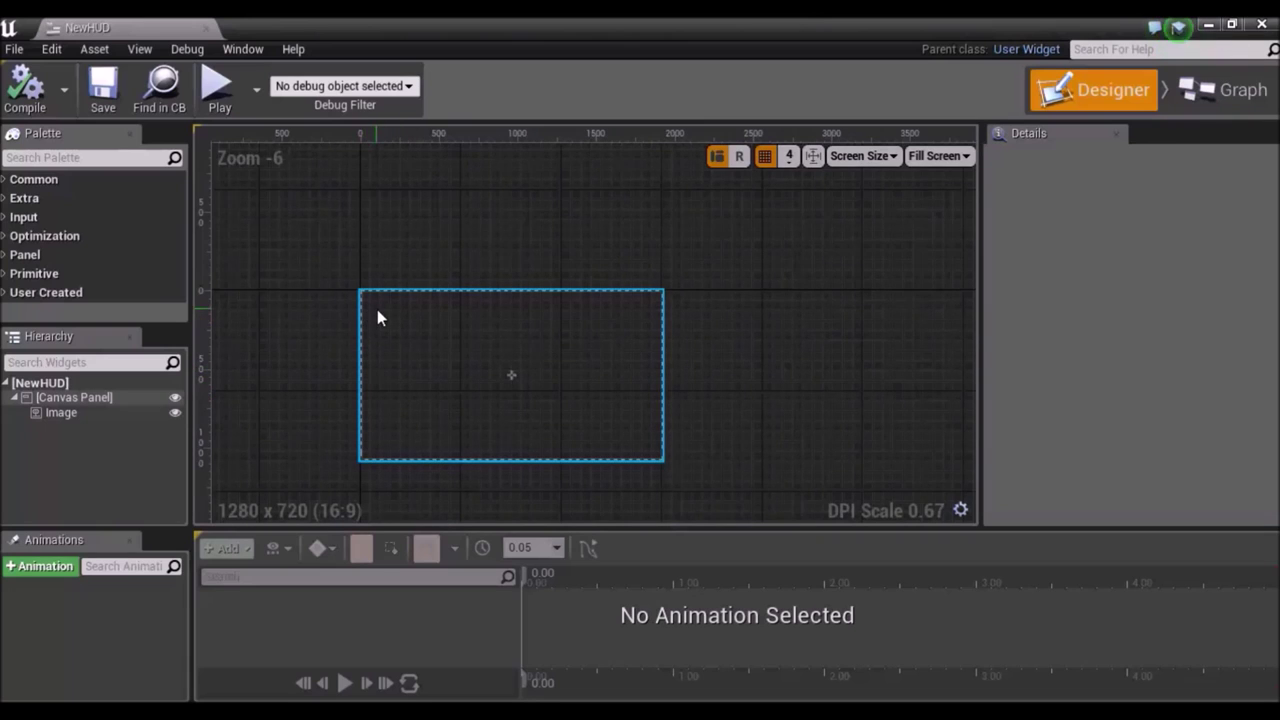
pyautogui.scroll(5, 378, 311)
pyautogui.scroll(2, 370, 302)
pyautogui.scroll(1, 366, 297)
pyautogui.scroll(-5, 366, 297)
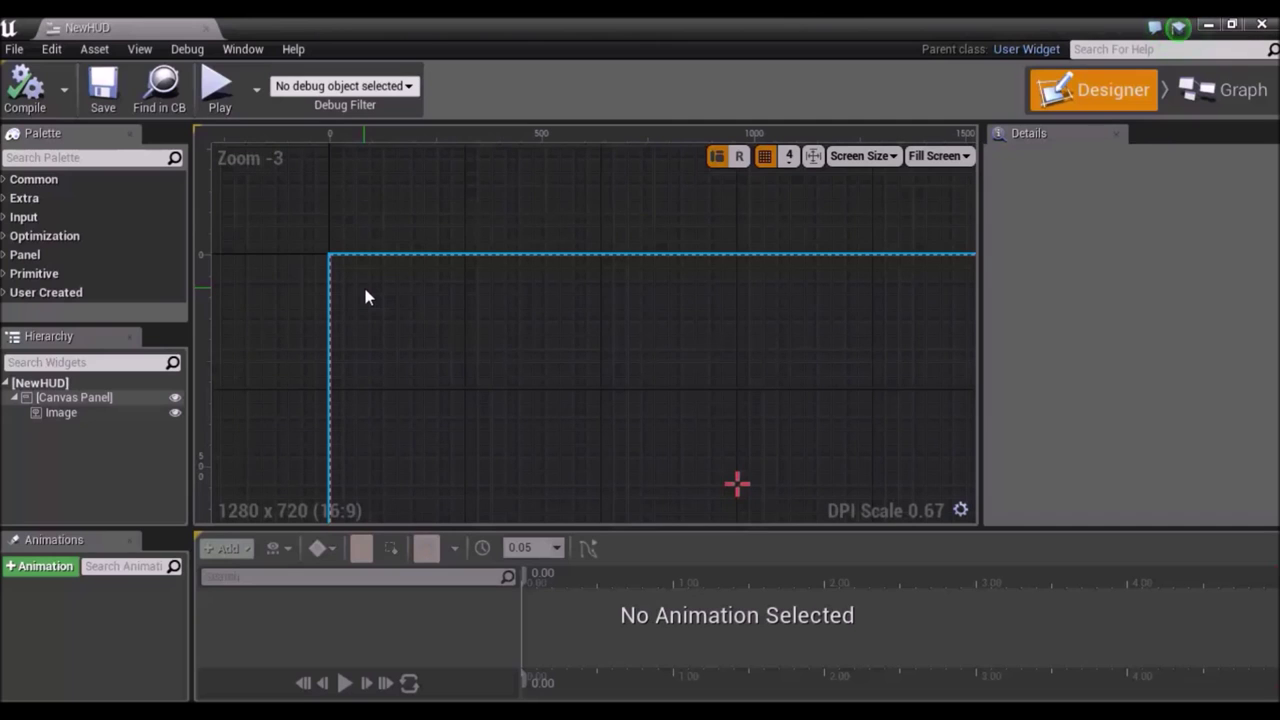
pyautogui.scroll(4, 365, 297)
pyautogui.scroll(2, 367, 295)
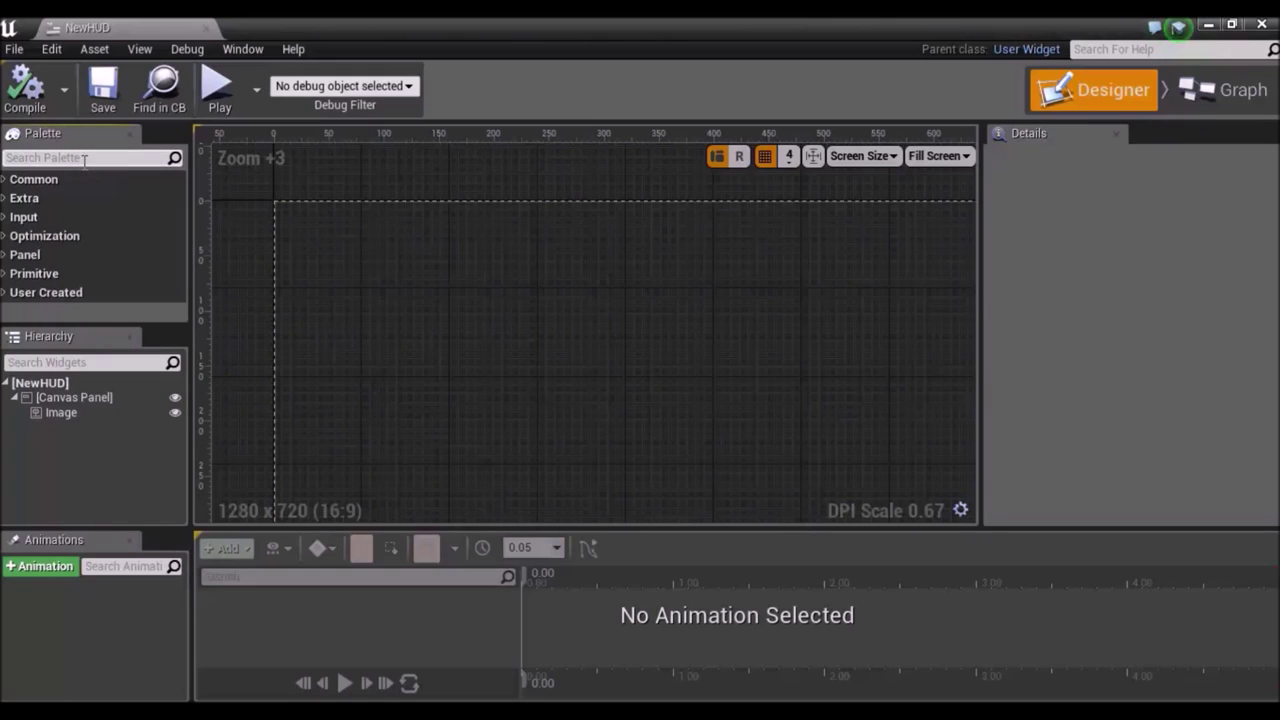
# Place a Horizontal Box on the NewHUD canvas.
pyautogui.write('h')
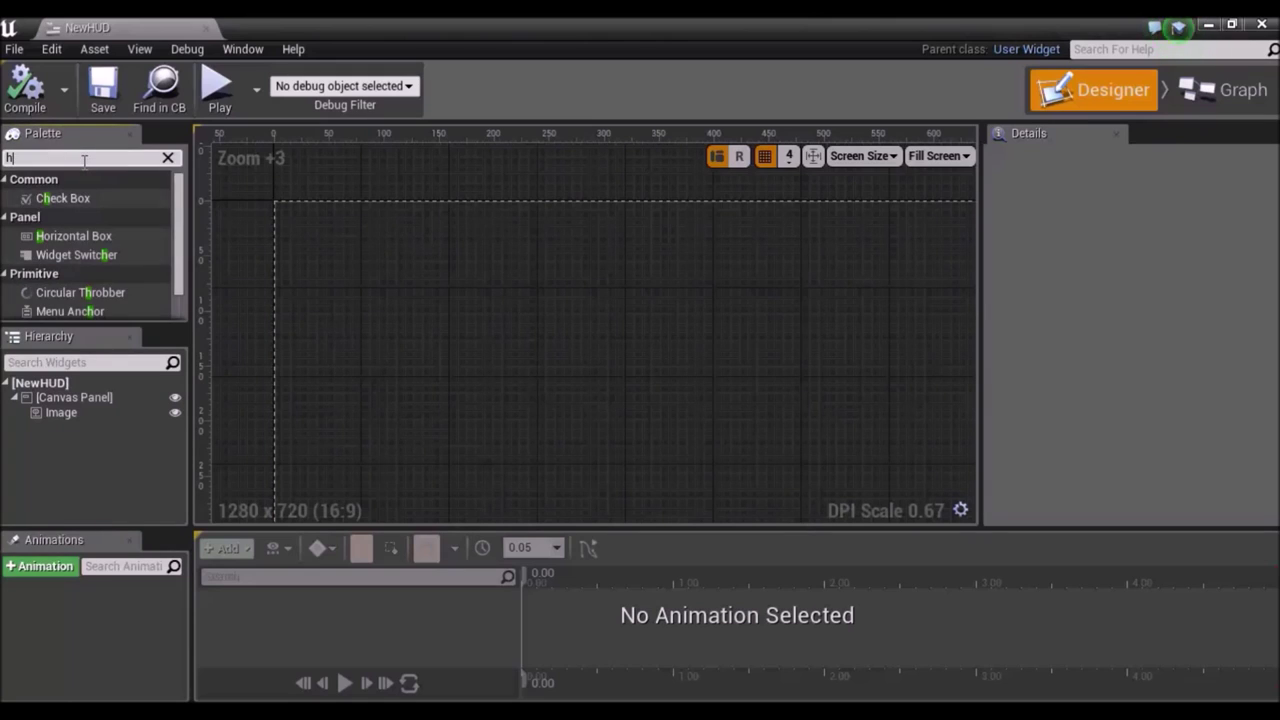
pyautogui.write('or')
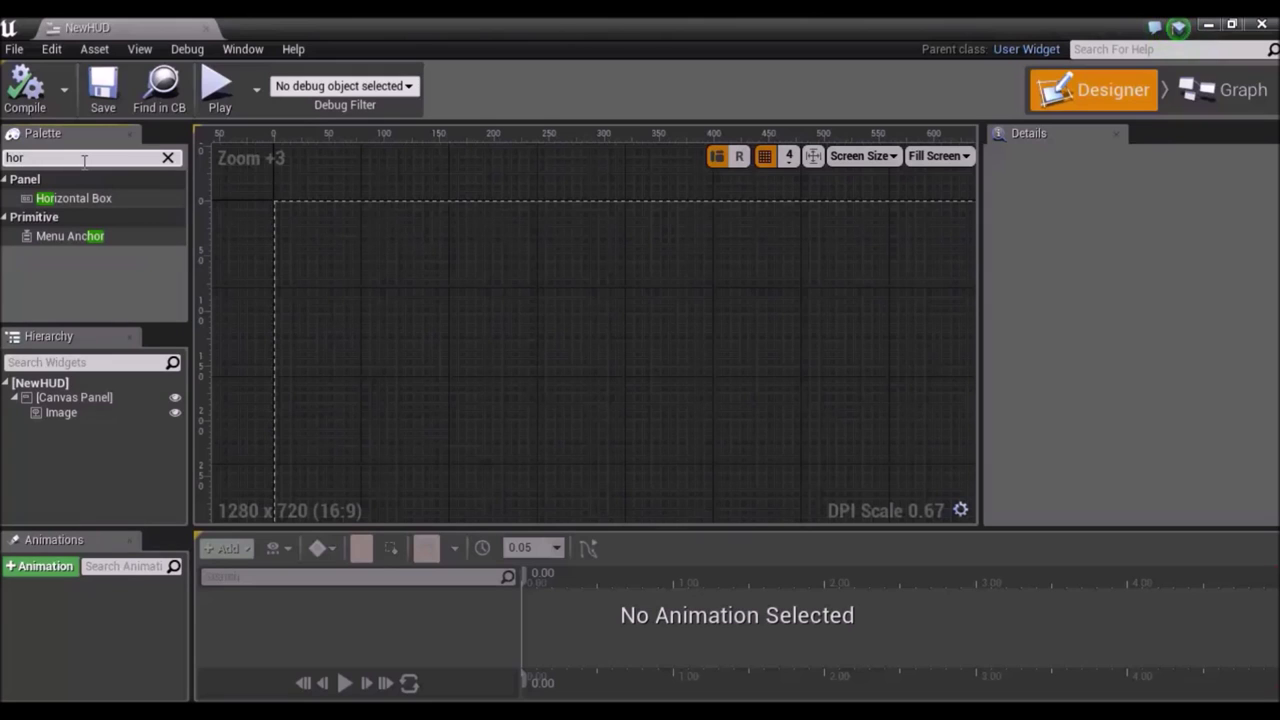
pyautogui.moveTo(88, 200); pyautogui.dragTo(344, 227)
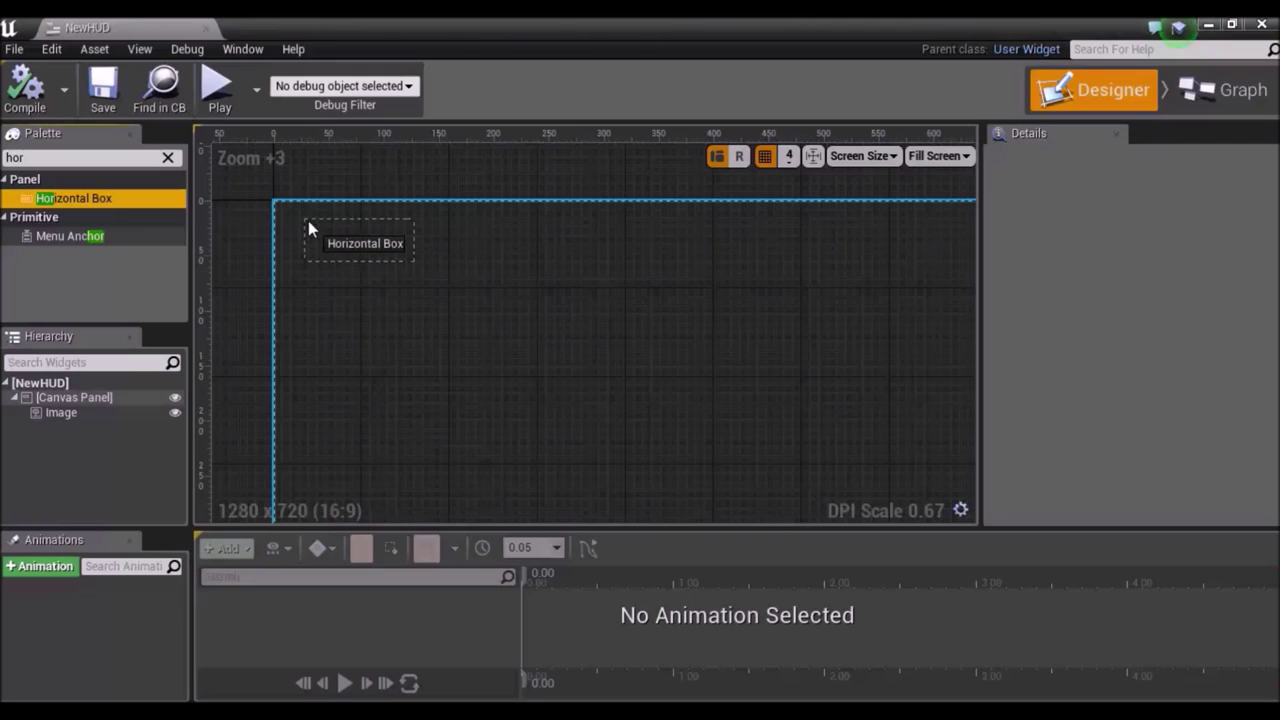
pyautogui.moveTo(344, 227); pyautogui.dragTo(308, 229)
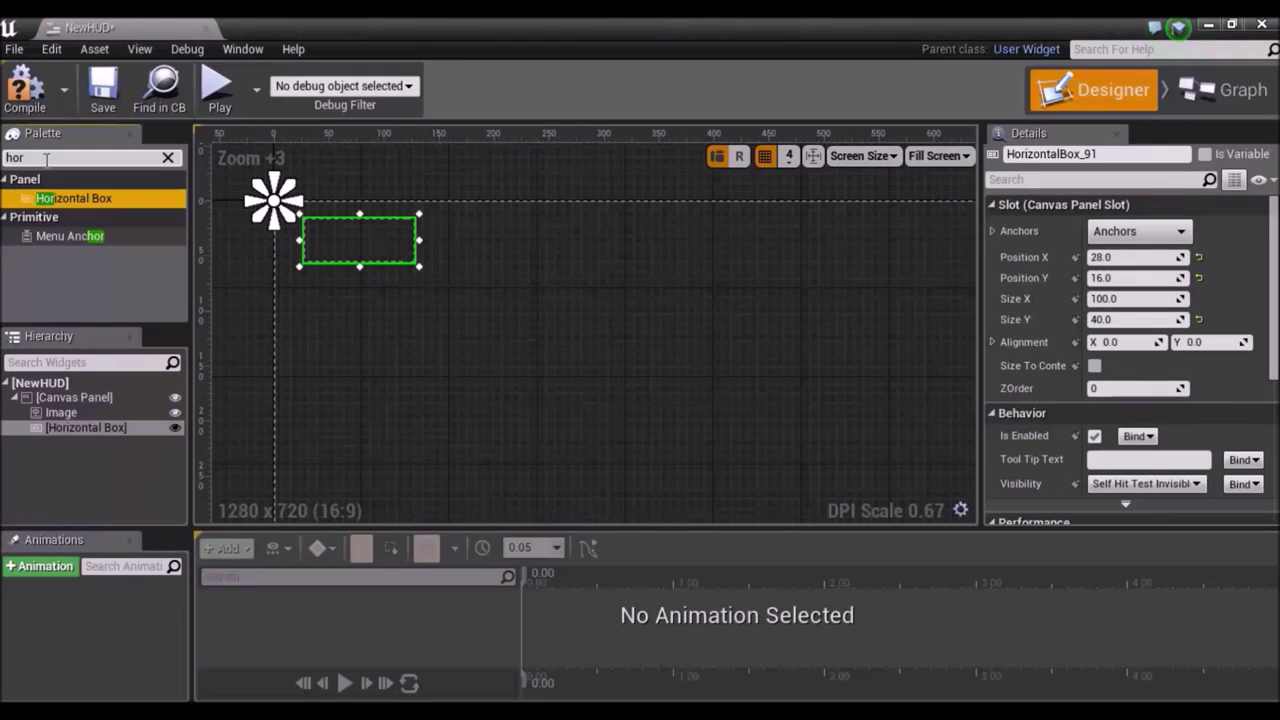
# Nest two Vertical Boxes inside the Horizontal Box and compile the widget.
pyautogui.click(8, 157)
pyautogui.write('ver')
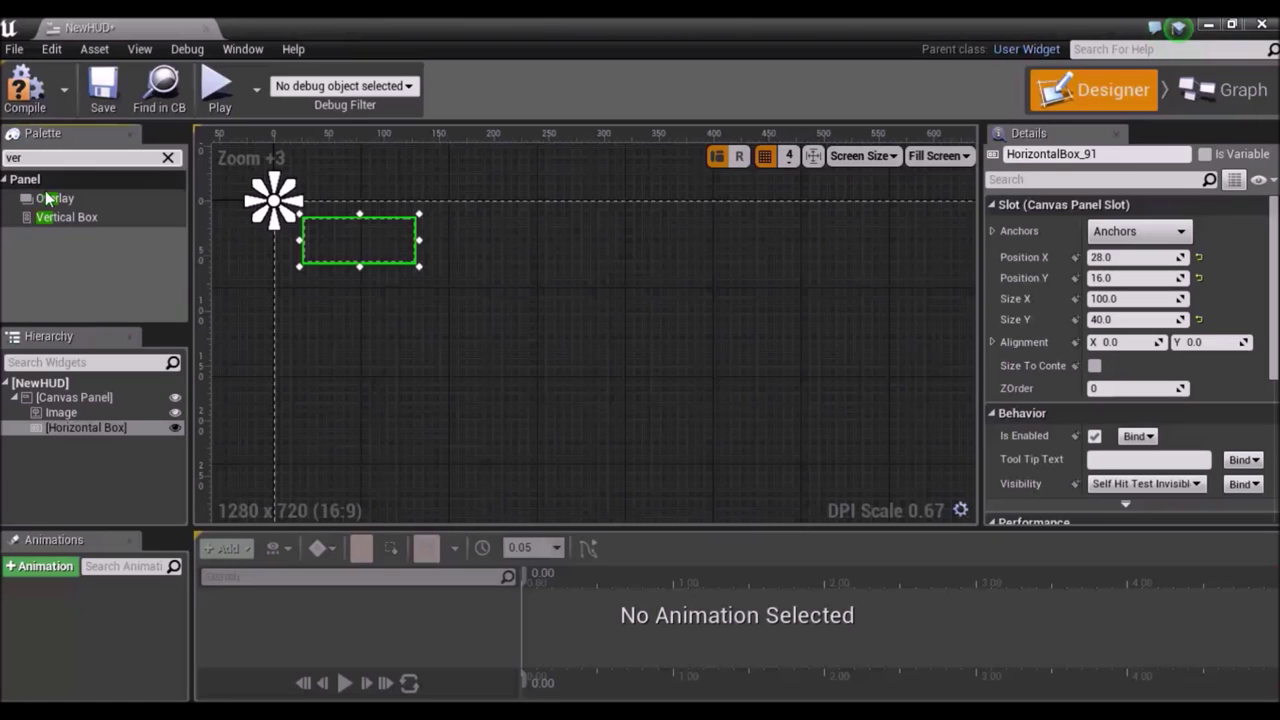
pyautogui.moveTo(62, 219); pyautogui.dragTo(97, 428)
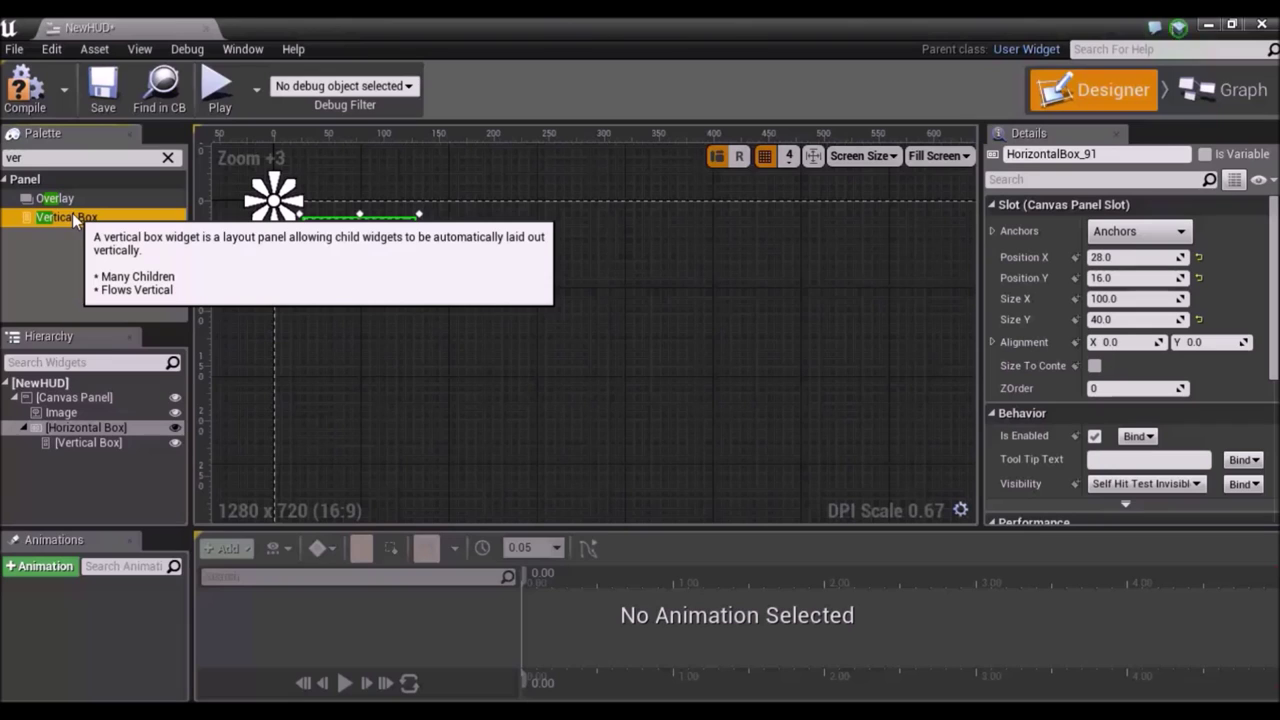
pyautogui.moveTo(72, 215); pyautogui.dragTo(105, 429)
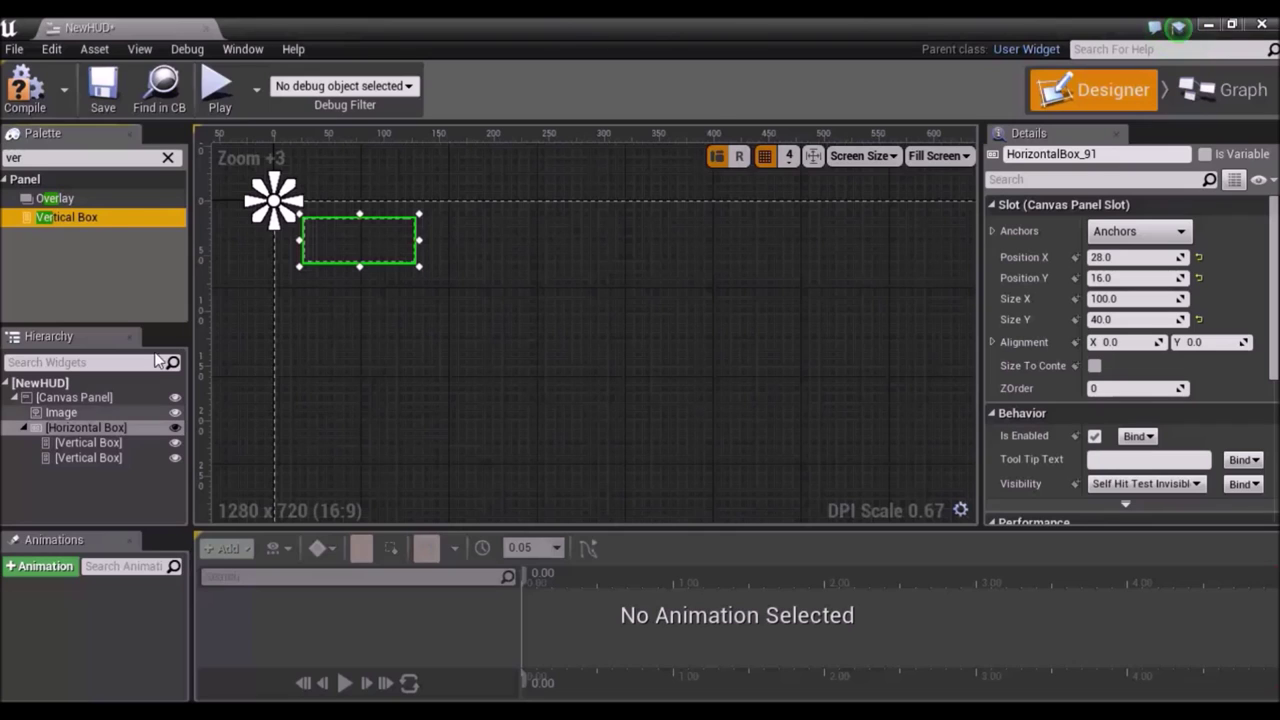
pyautogui.click(28, 105)
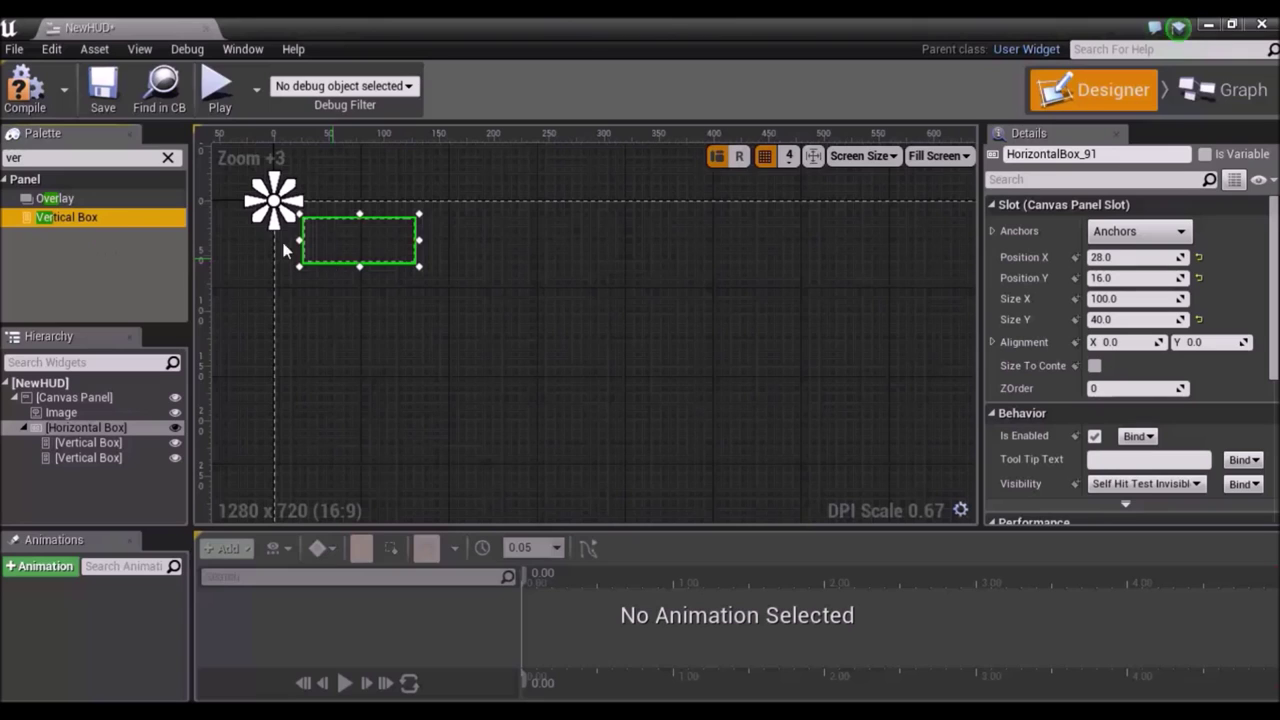
pyautogui.doubleClick(46, 158)
pyautogui.press('BackSpace')
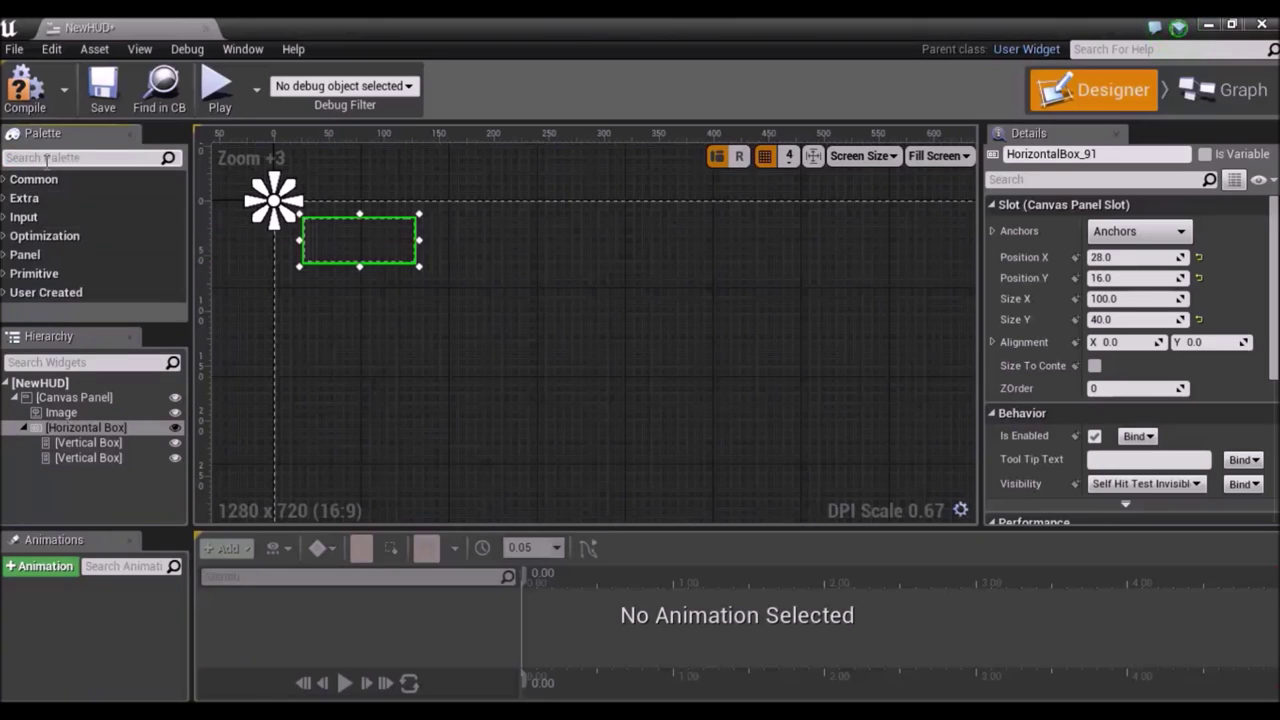
# Add a Text block and Progress Bar to the vertical boxes; resize the Horizontal Box to 368.55 x 27.13.
pyautogui.write('text')
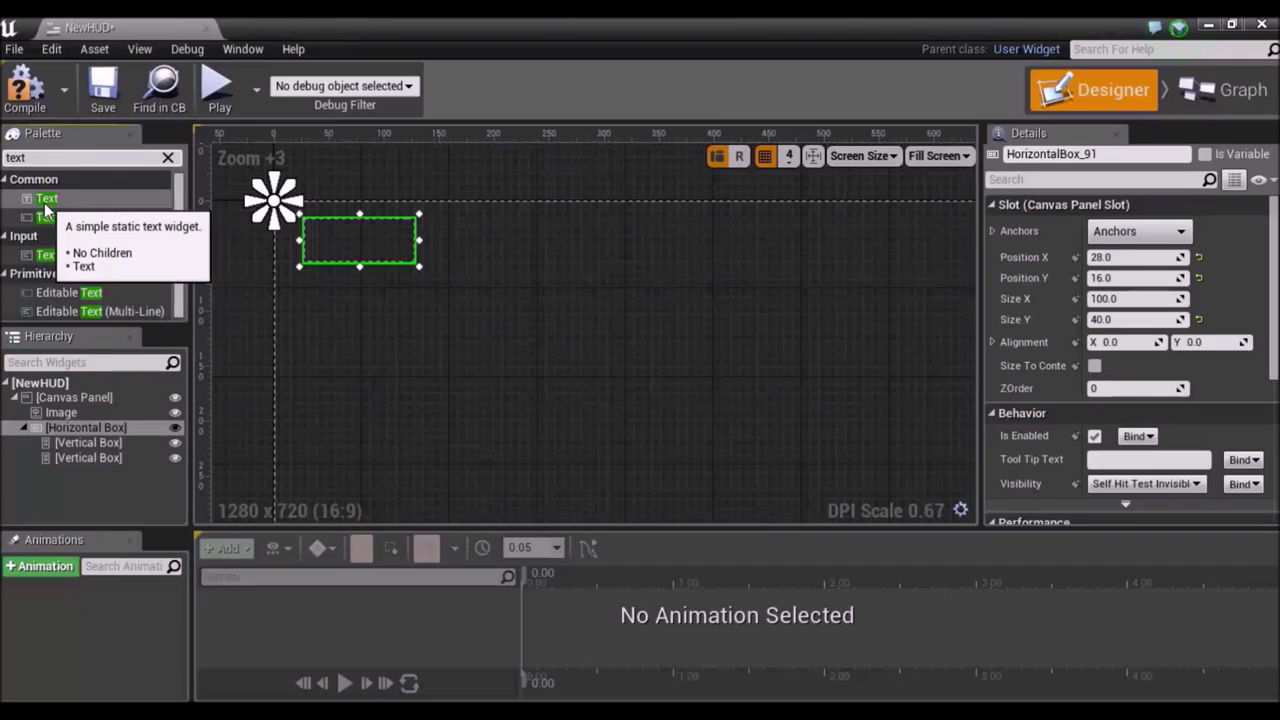
pyautogui.moveTo(55, 200); pyautogui.dragTo(102, 449)
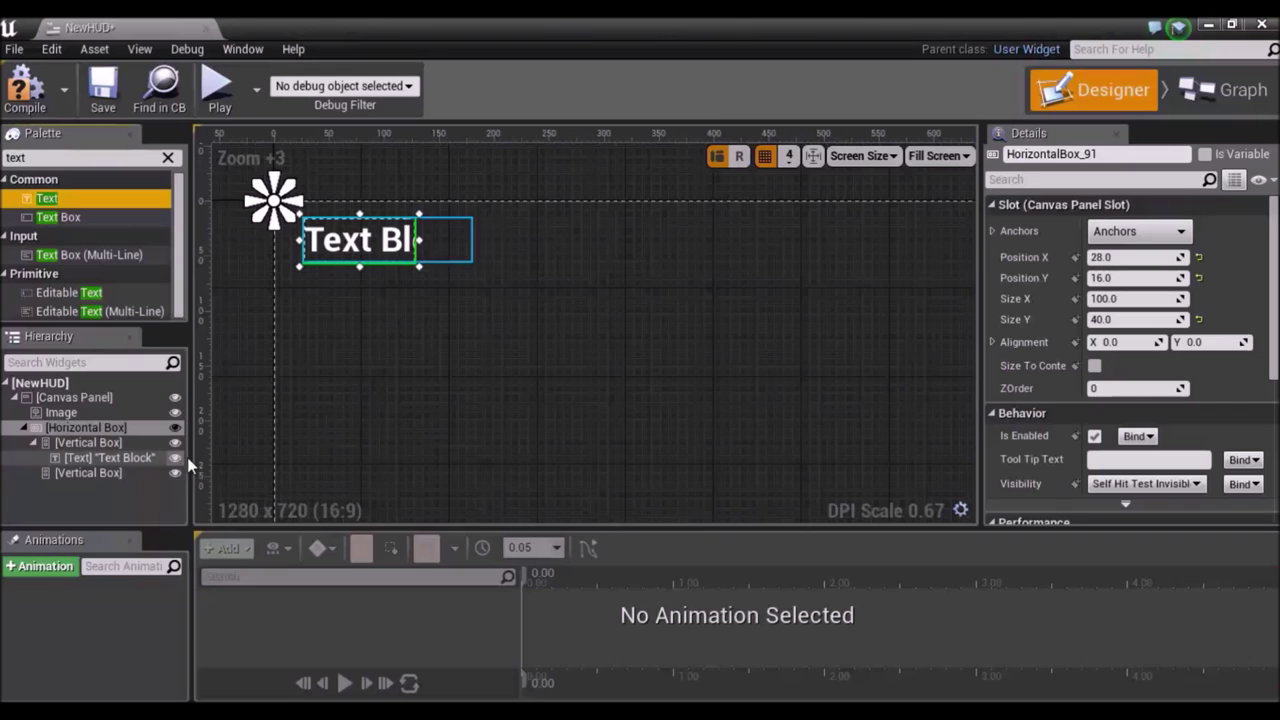
pyautogui.press('BackSpace')
pyautogui.press('BackSpace')
pyautogui.press('BackSpace')
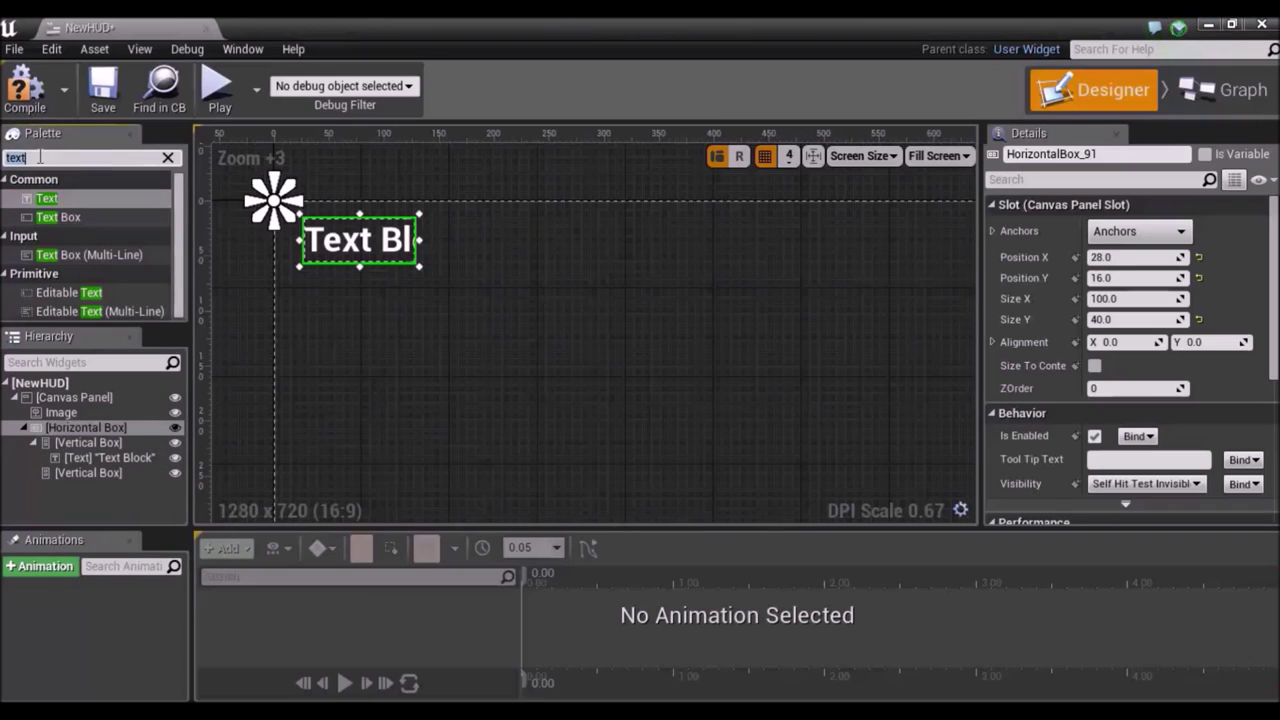
pyautogui.write('prog')
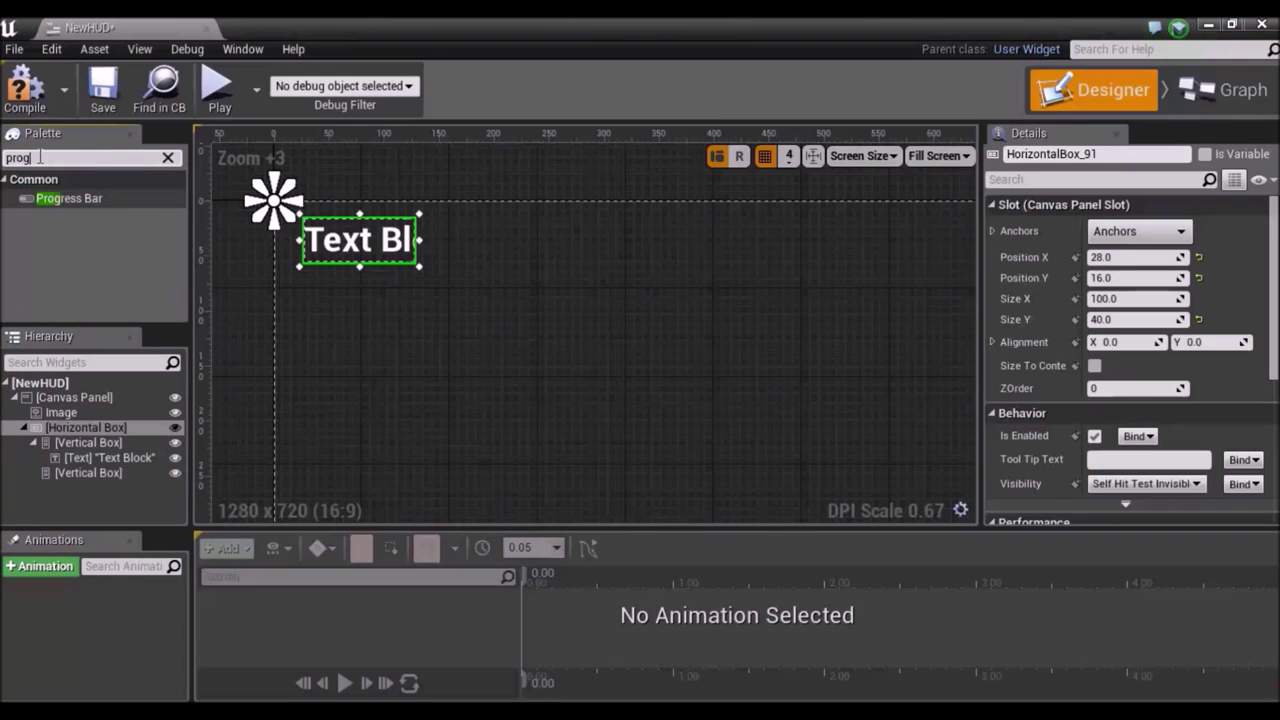
pyautogui.write('ra')
pyautogui.press('BackSpace')
pyautogui.moveTo(62, 198); pyautogui.dragTo(109, 474)
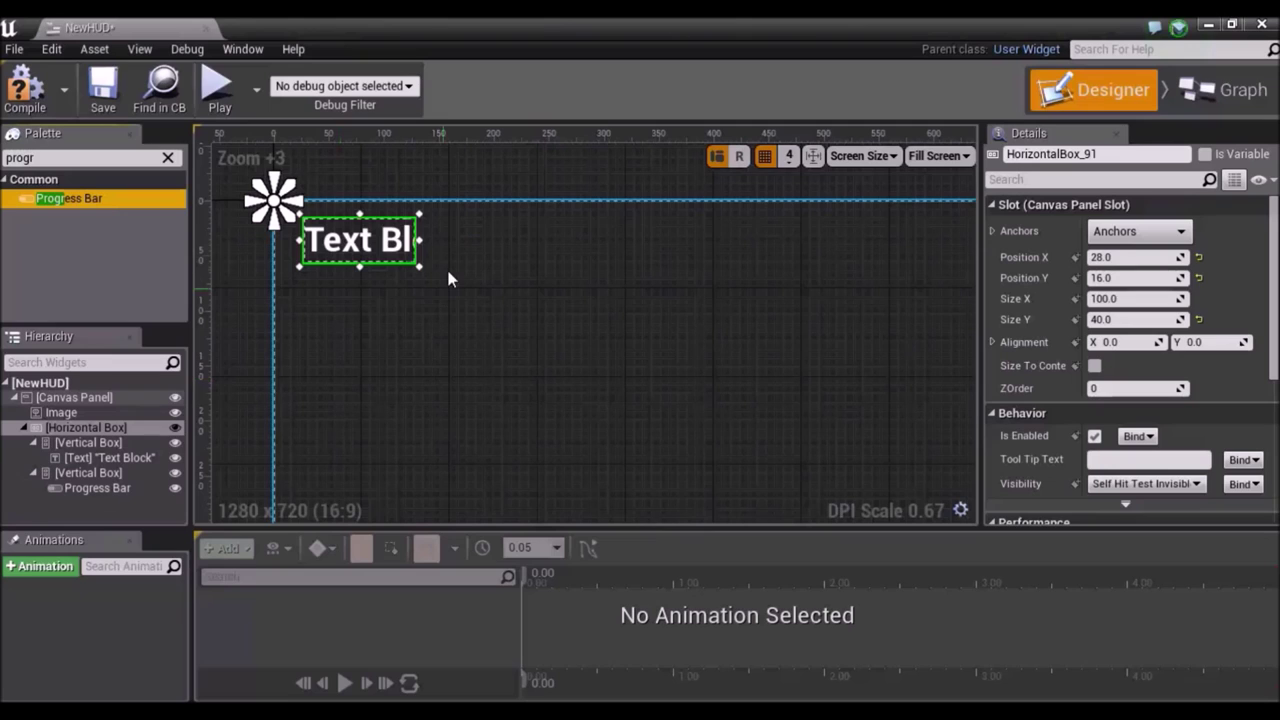
pyautogui.moveTo(358, 266); pyautogui.dragTo(354, 253)
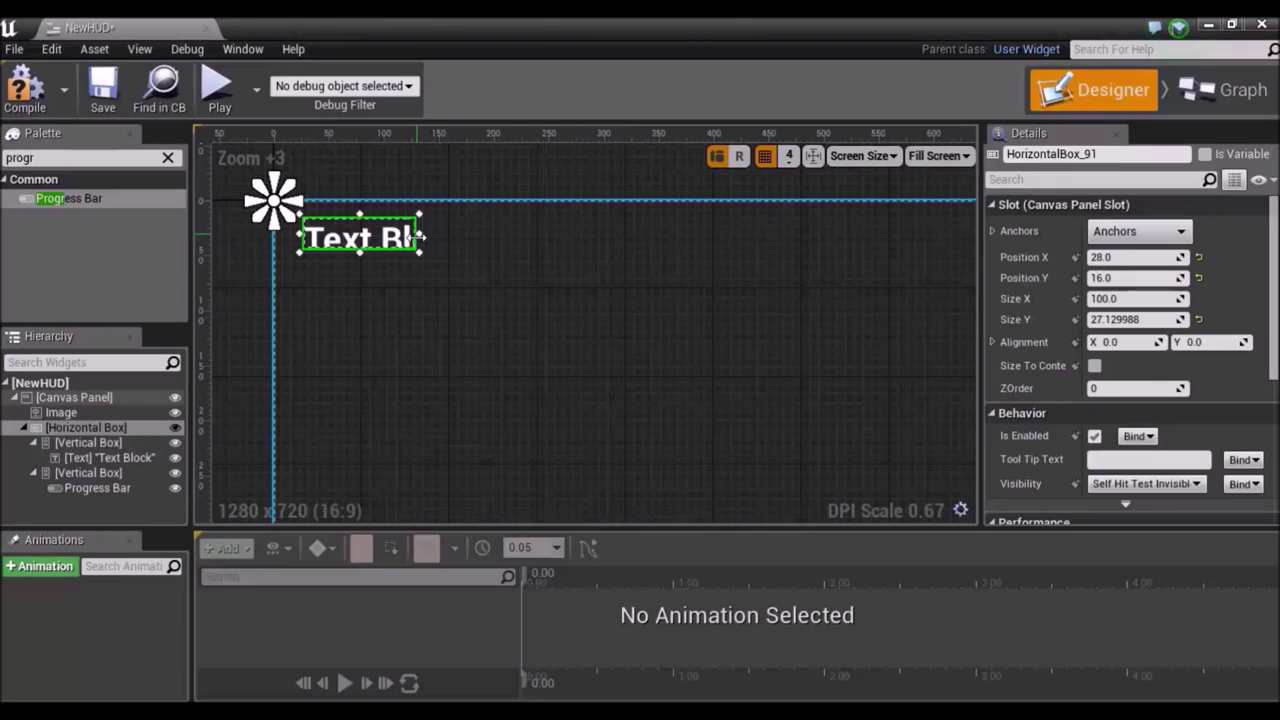
pyautogui.moveTo(420, 238); pyautogui.dragTo(716, 236)
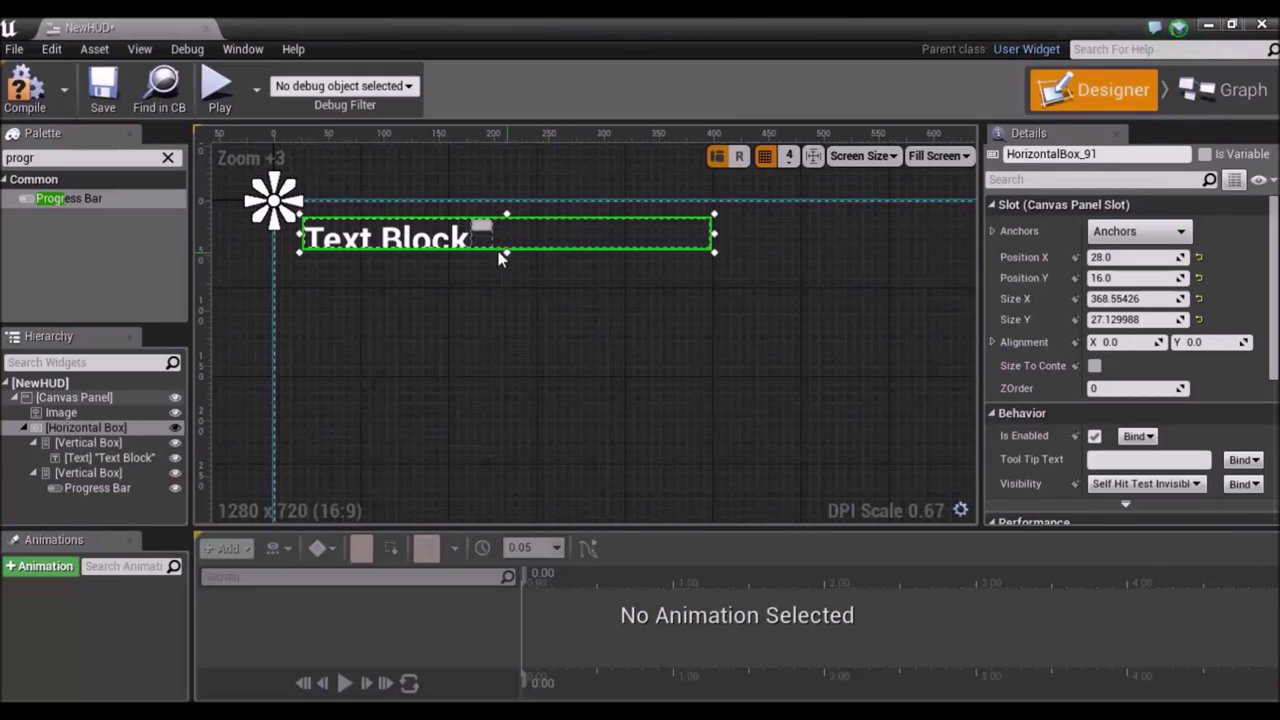
# Change the text block's content to 'Health'.
pyautogui.click(415, 245)
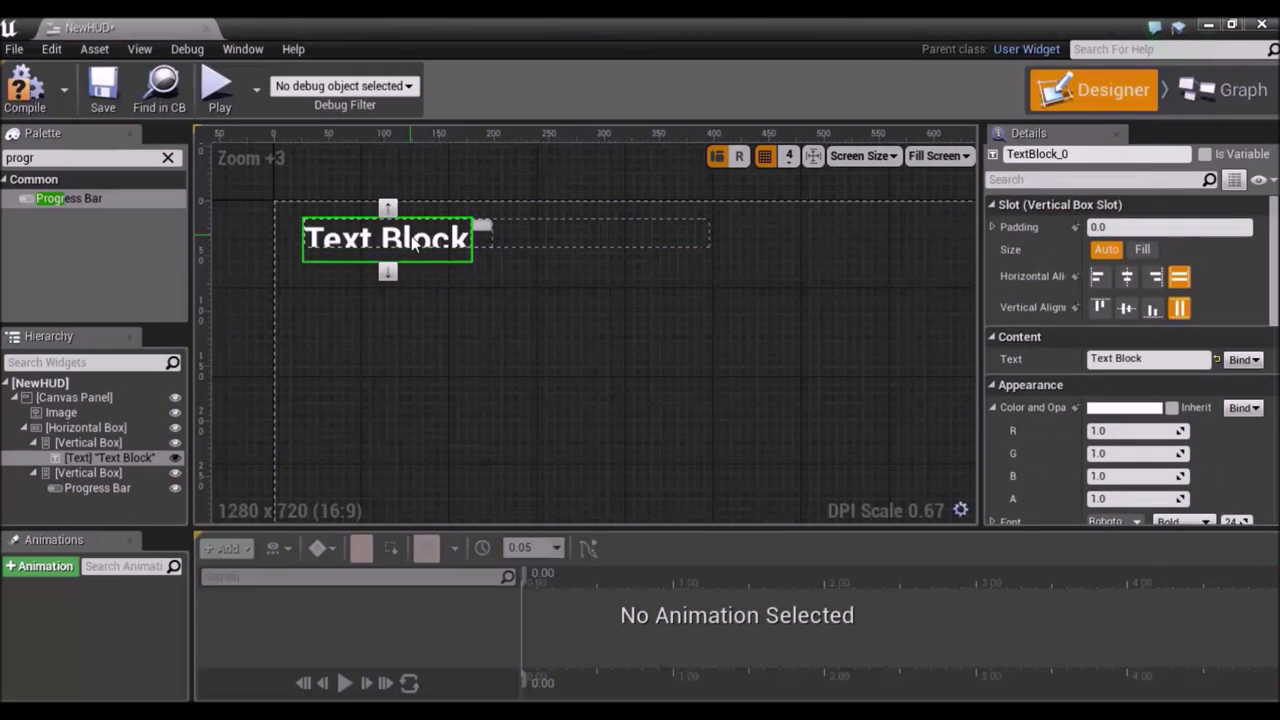
pyautogui.click(1092, 360)
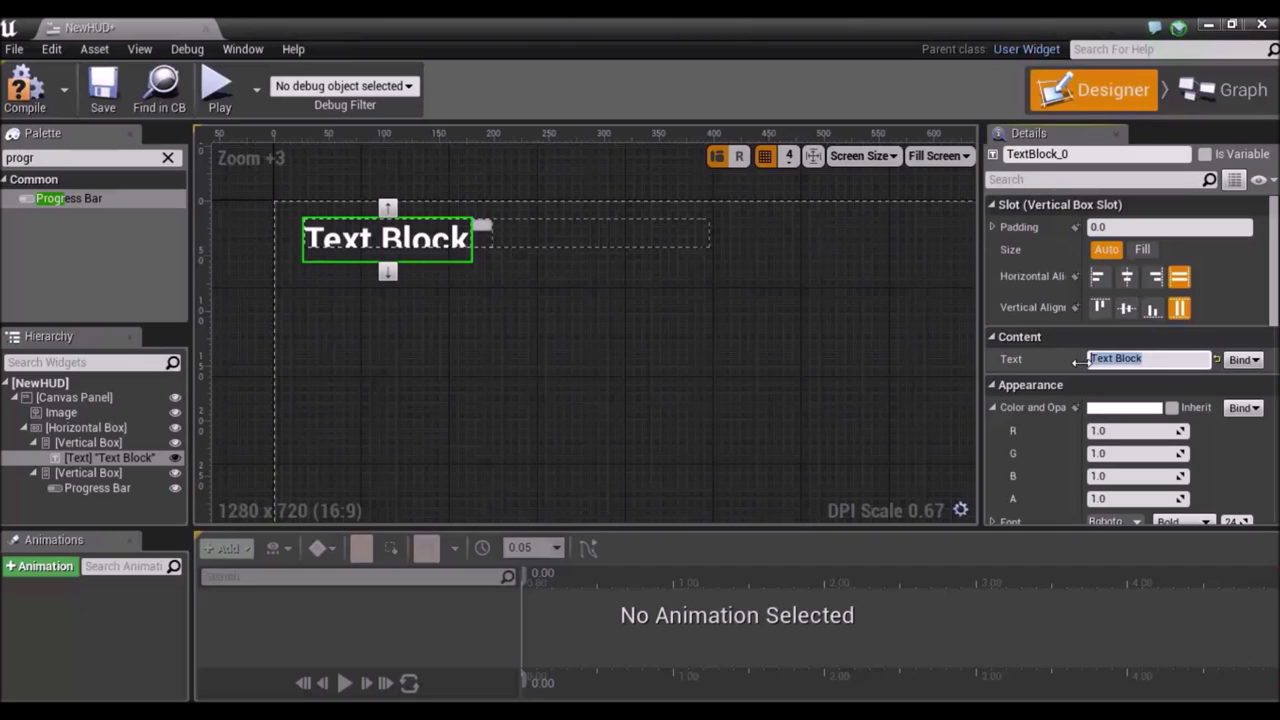
pyautogui.write('Helath')
pyautogui.press('Return')
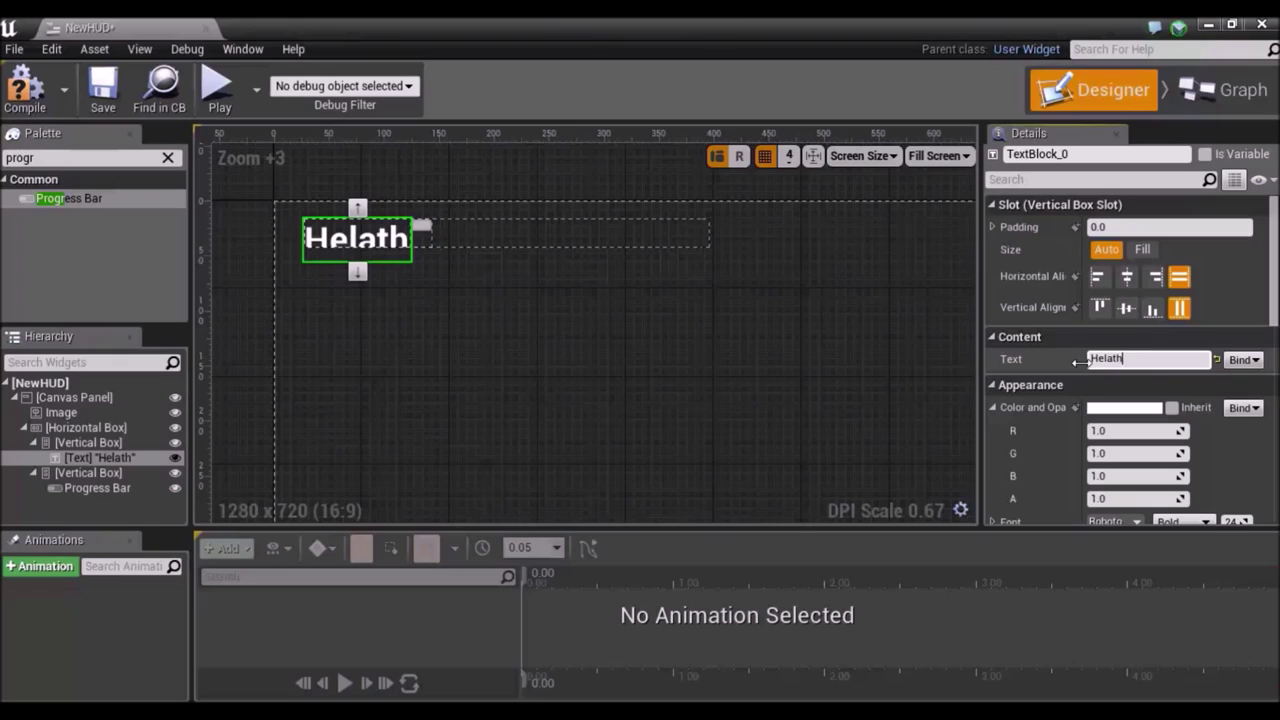
pyautogui.press('BackSpace')
pyautogui.write('a')
pyautogui.press('Return')
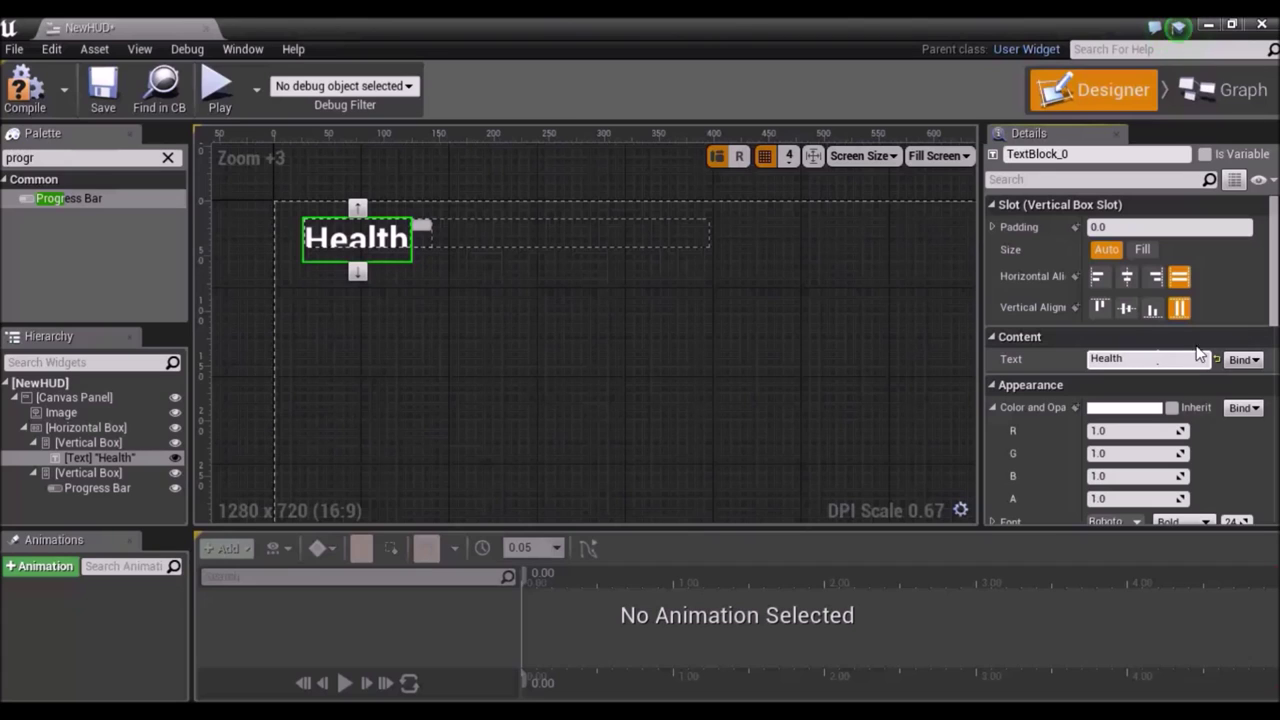
# Set the Health label to Fill its slot and reduce its font size.
pyautogui.click(1141, 251)
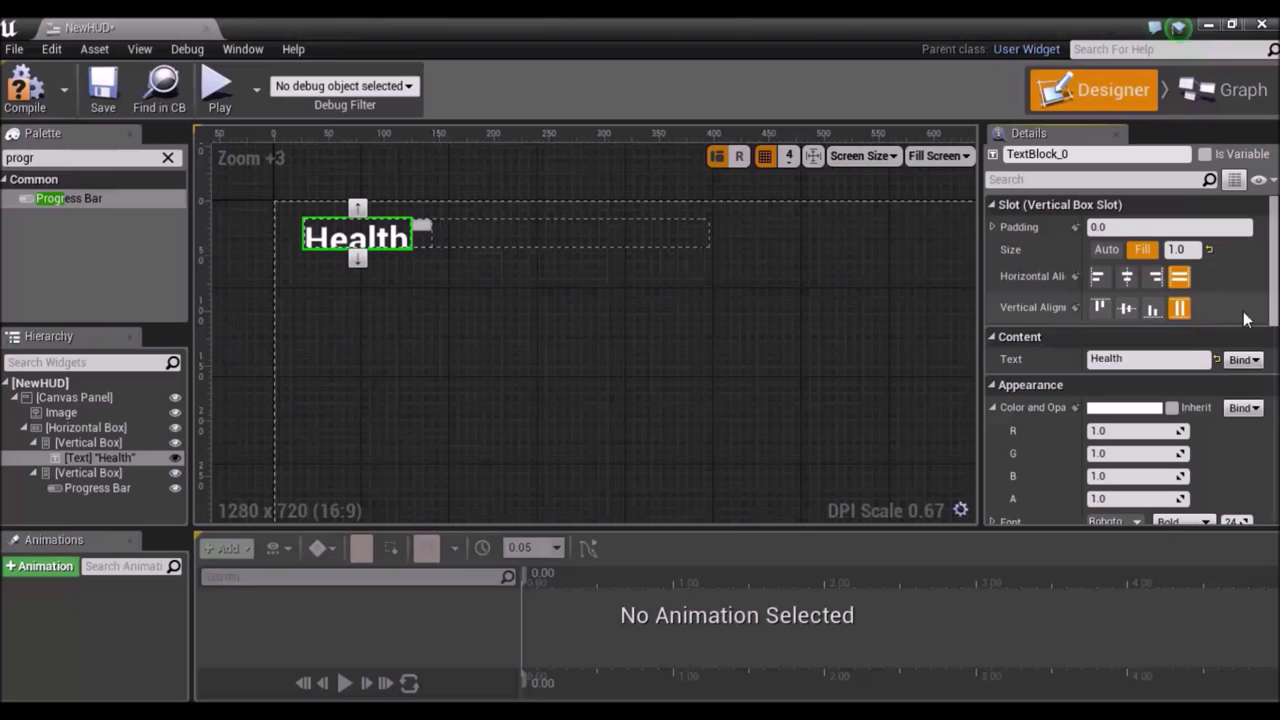
pyautogui.moveTo(1273, 265)
pyautogui.mouseDown()
pyautogui.moveTo(1272, 345)
pyautogui.moveTo(1272, 305)
pyautogui.mouseUp()
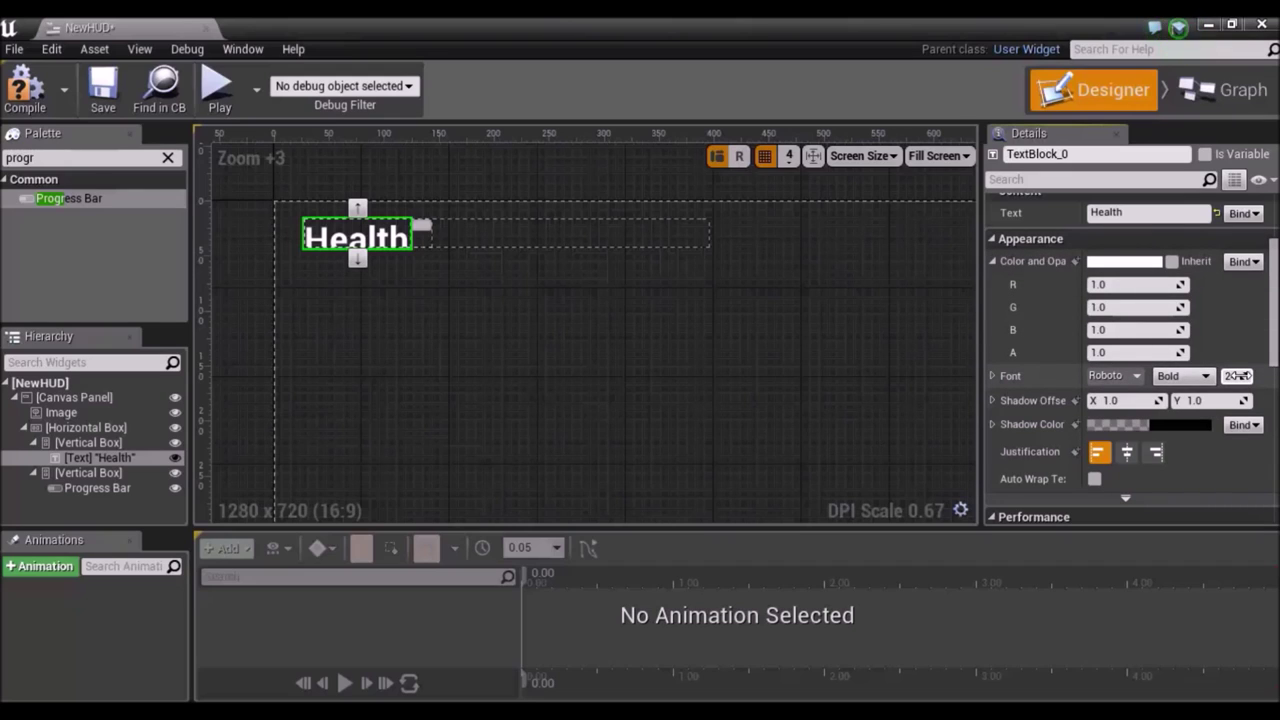
pyautogui.moveTo(1236, 375)
pyautogui.mouseDown()
pyautogui.moveTo(1195, 376)
pyautogui.moveTo(1210, 376)
pyautogui.mouseUp()
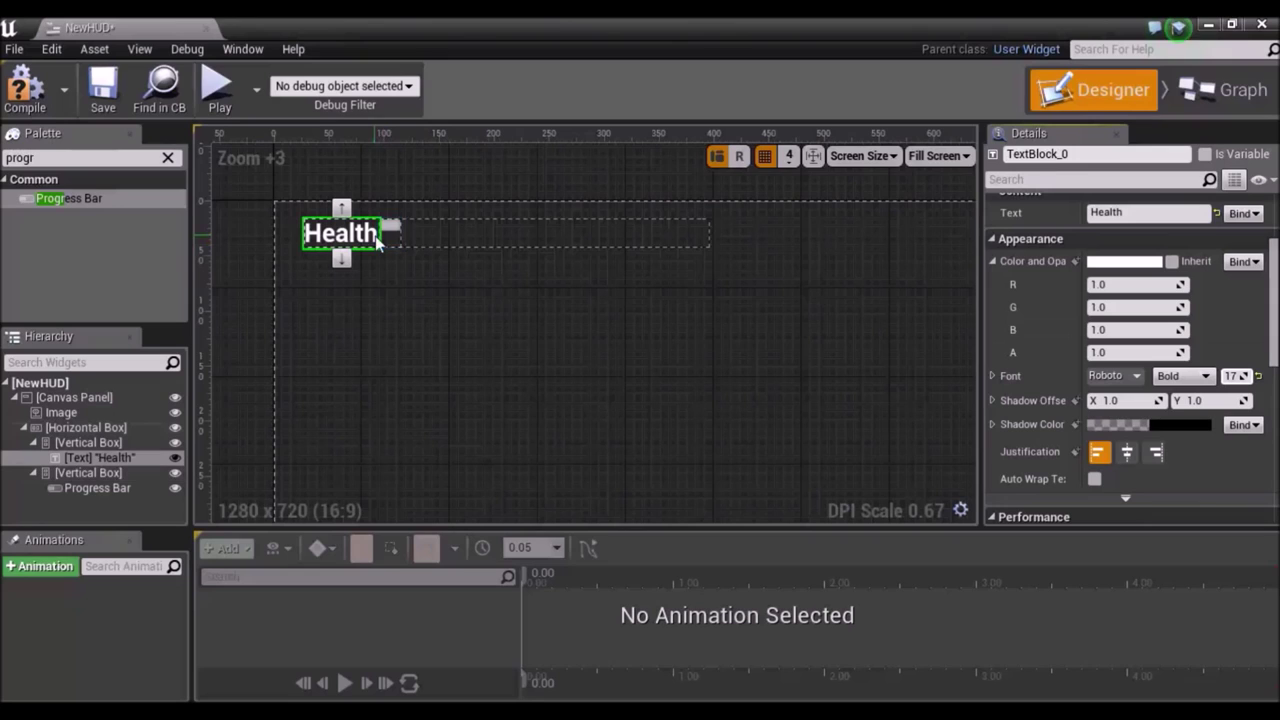
# Set the second Vertical Box to Fill size with Fill horizontal and vertical alignment.
pyautogui.click(85, 478)
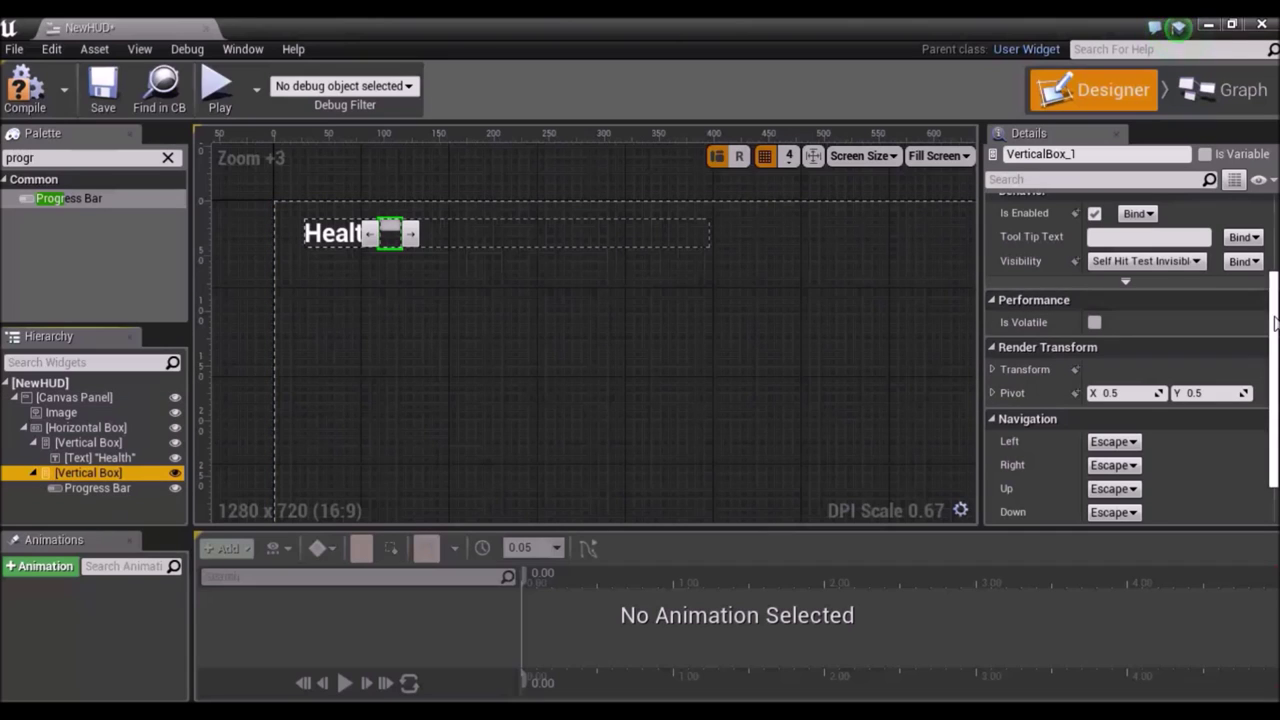
pyautogui.scroll(3, 1254, 302)
pyautogui.scroll(1, 1146, 300)
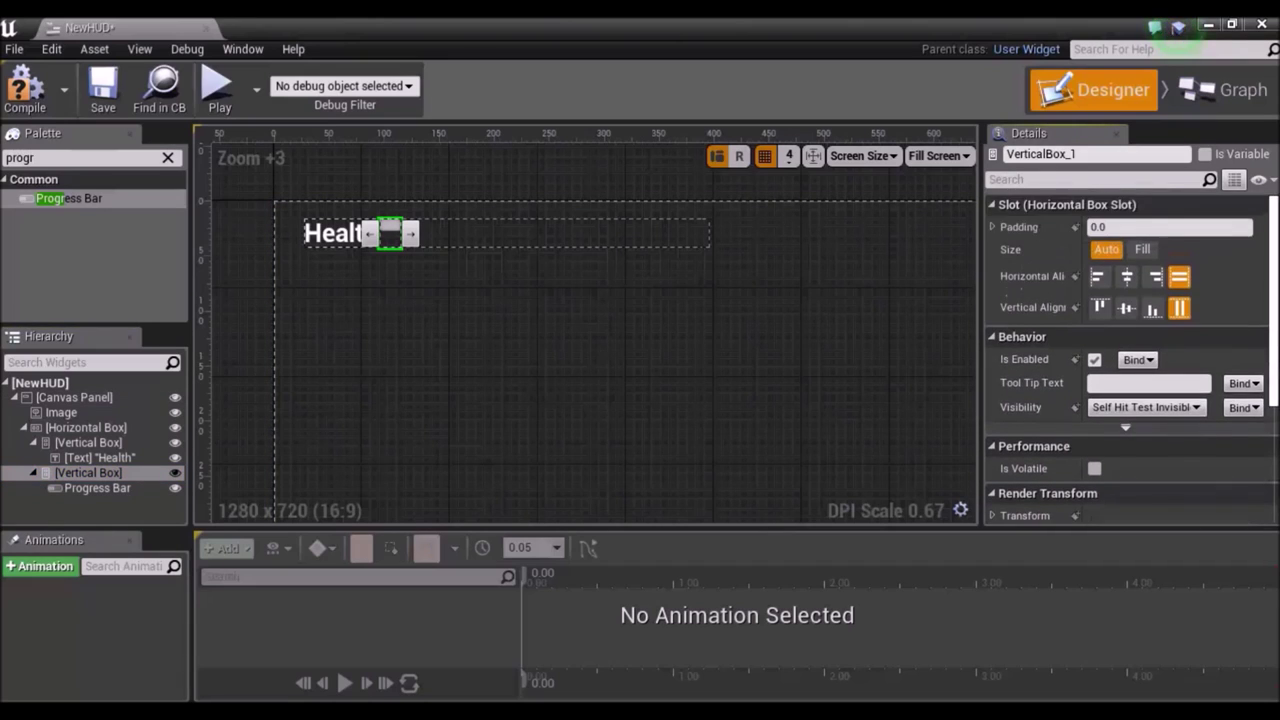
pyautogui.click(1142, 251)
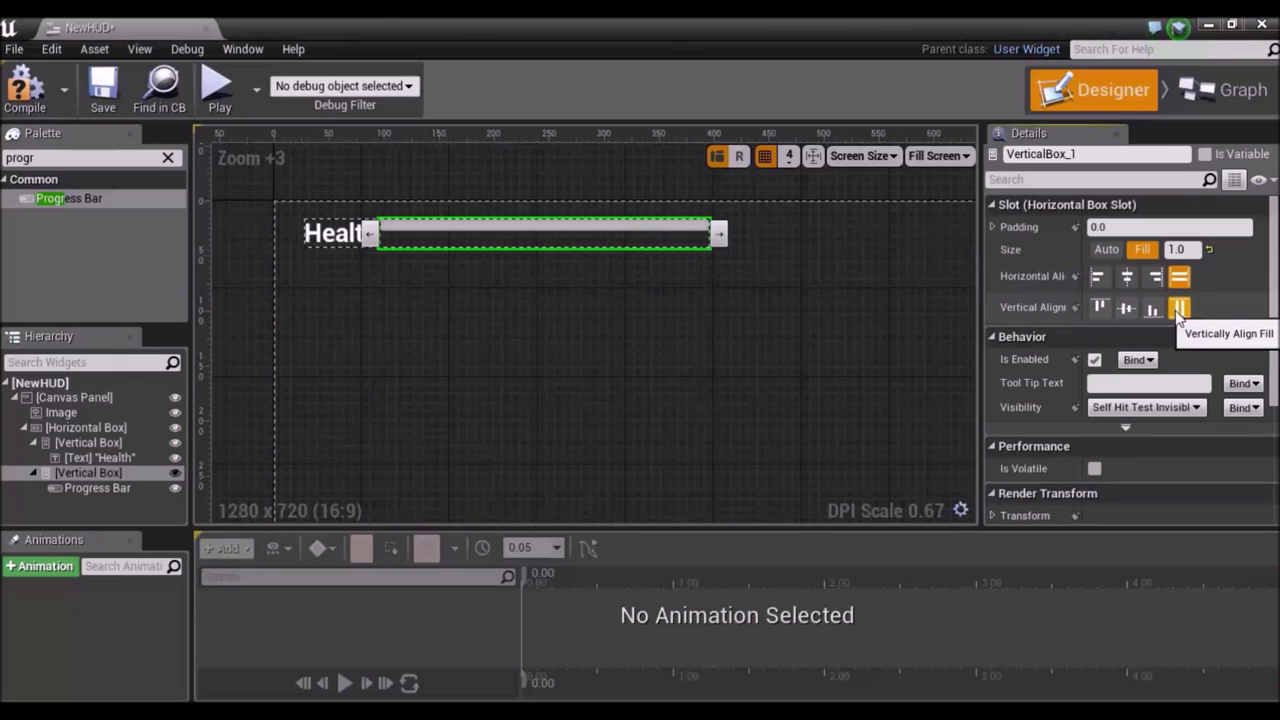
pyautogui.click(1155, 276)
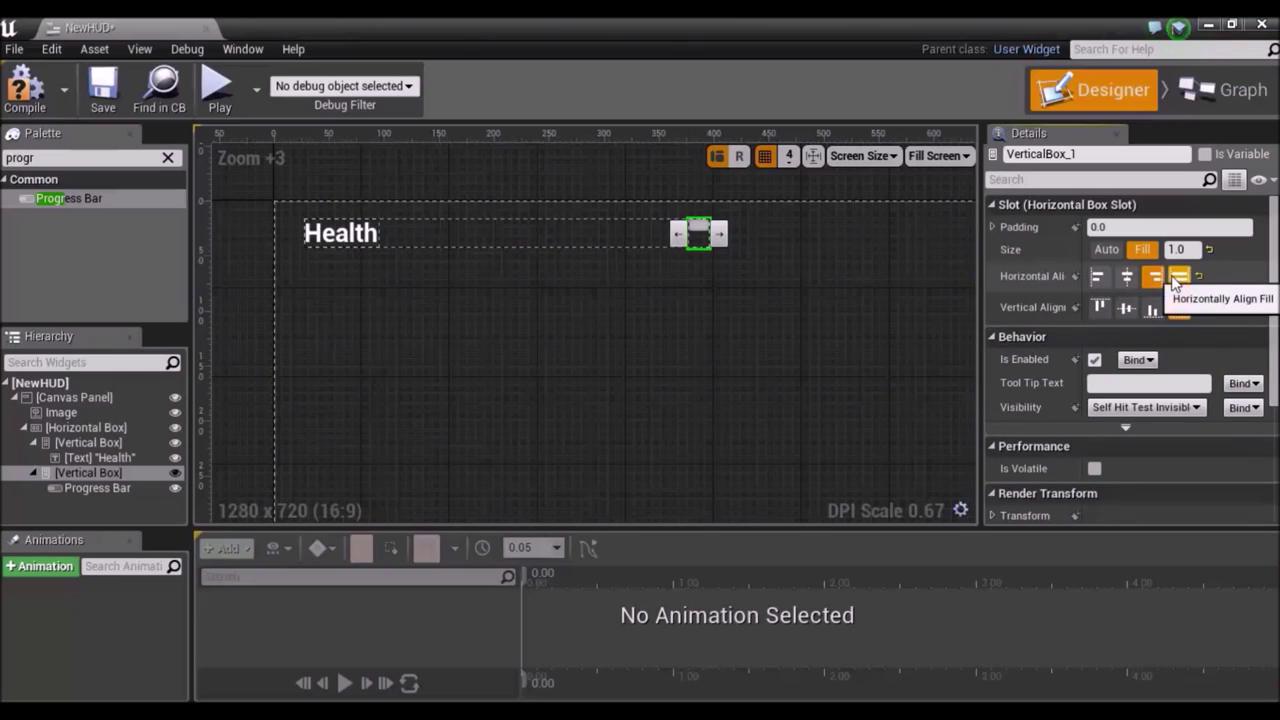
pyautogui.click(1179, 276)
pyautogui.click(1152, 307)
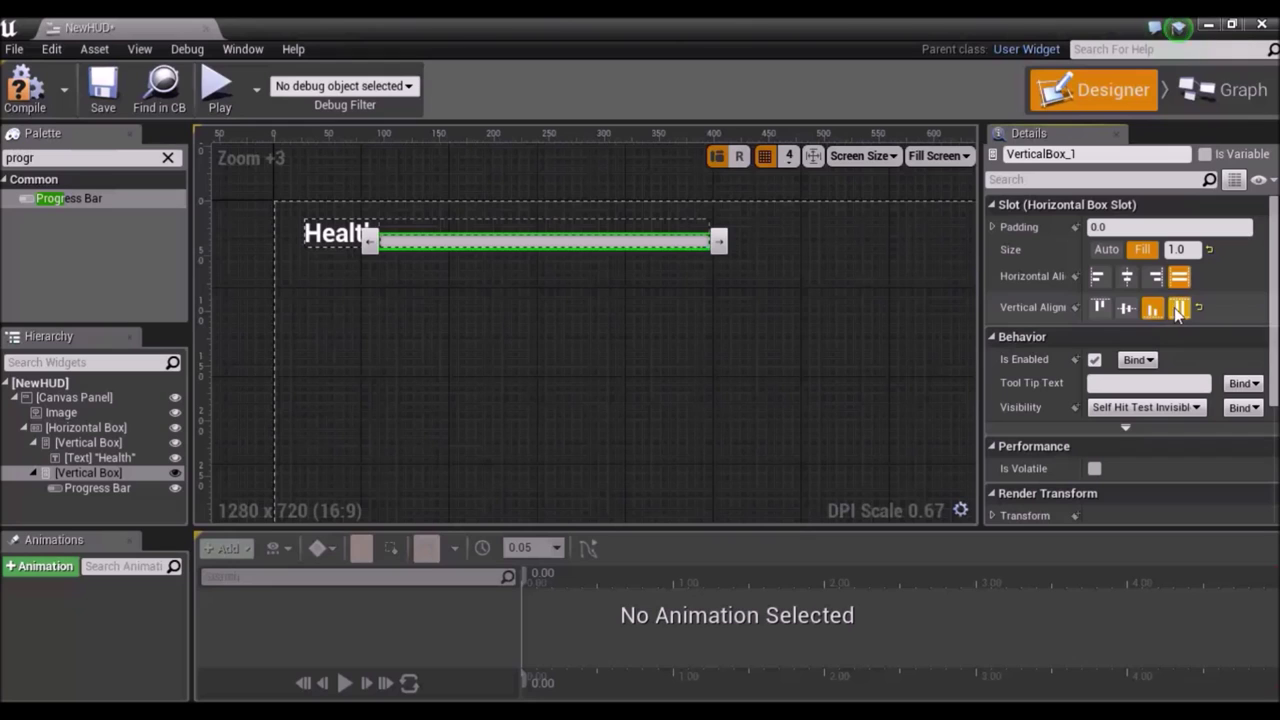
pyautogui.click(1179, 307)
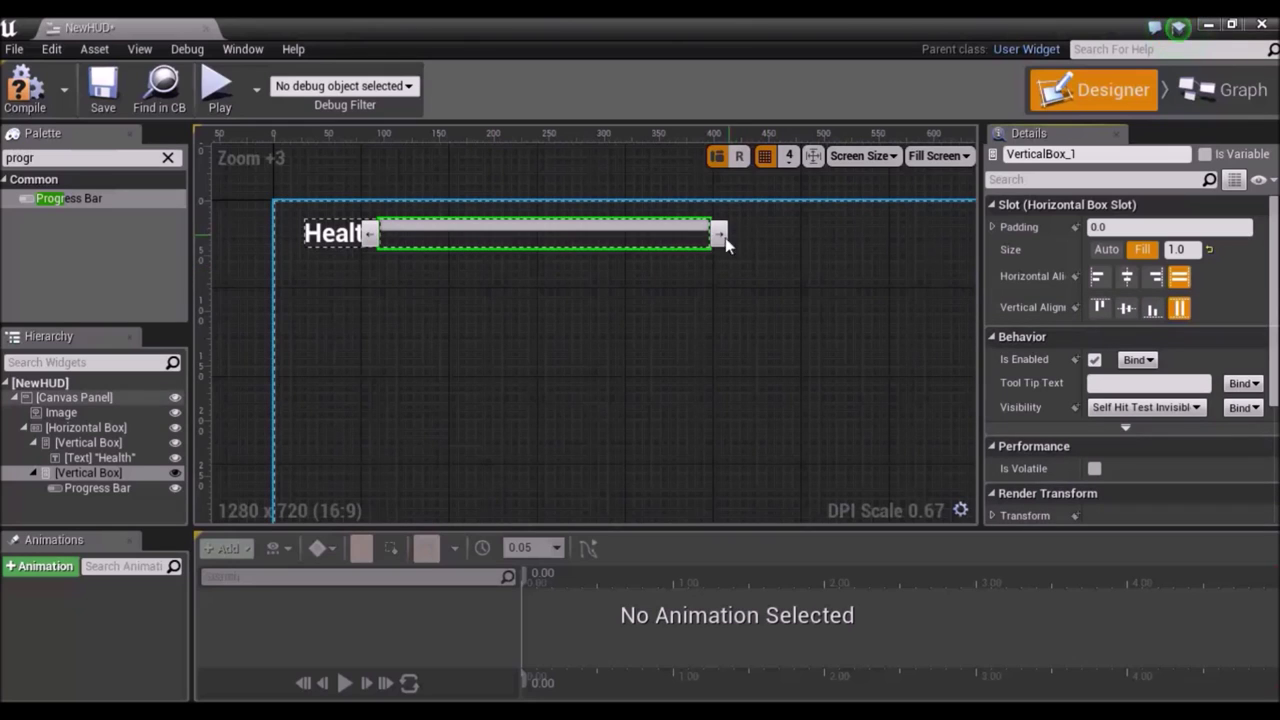
# Set the Progress Bar to Fill its slot, then reselect the second Vertical Box.
pyautogui.click(670, 236)
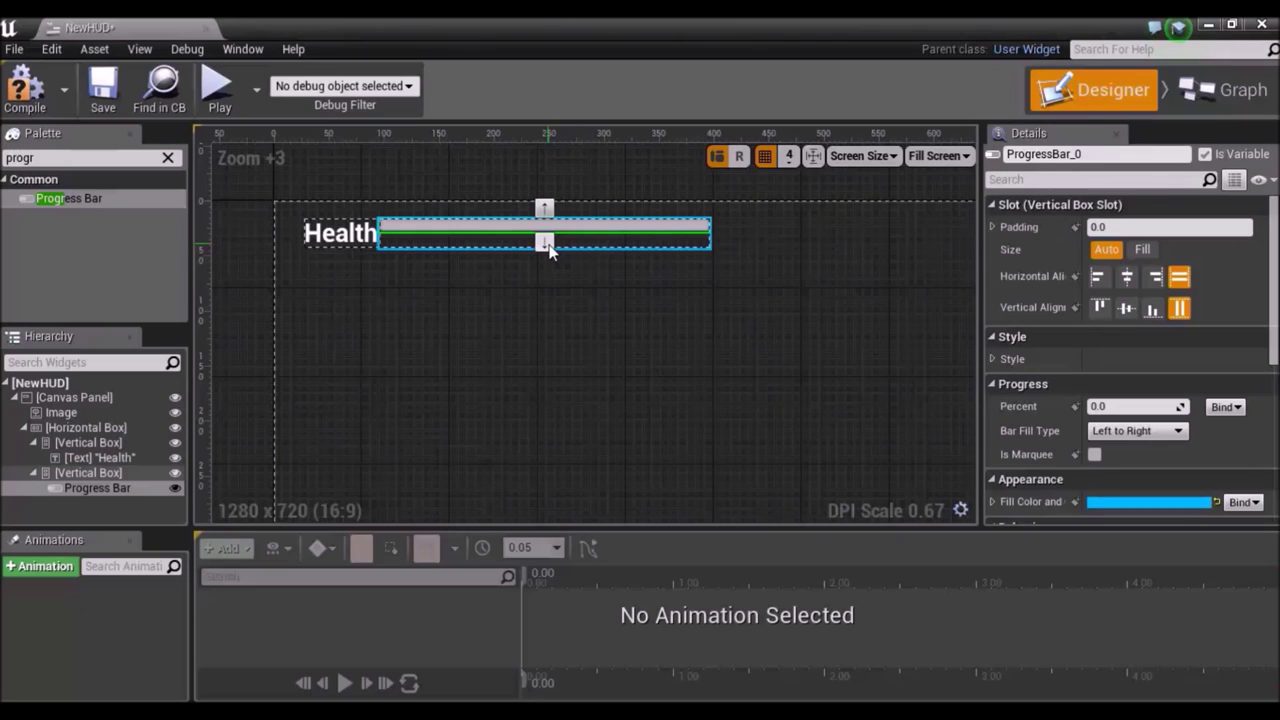
pyautogui.click(1143, 250)
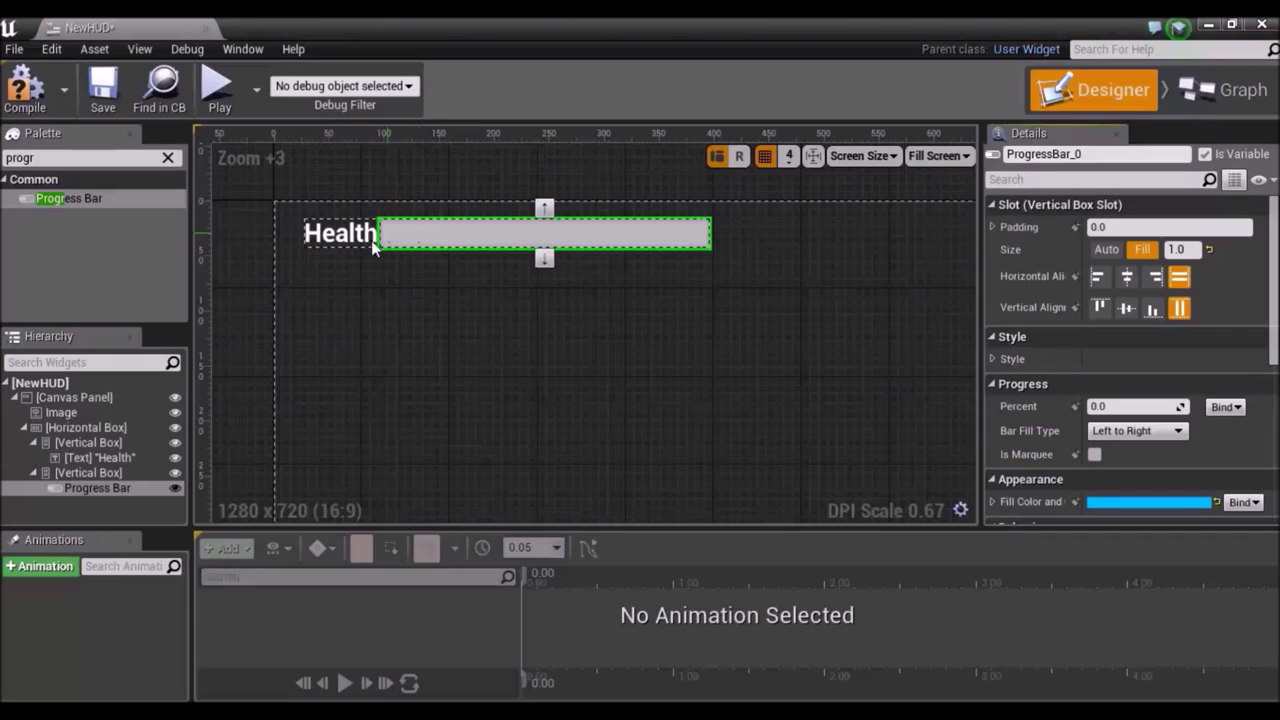
pyautogui.click(84, 473)
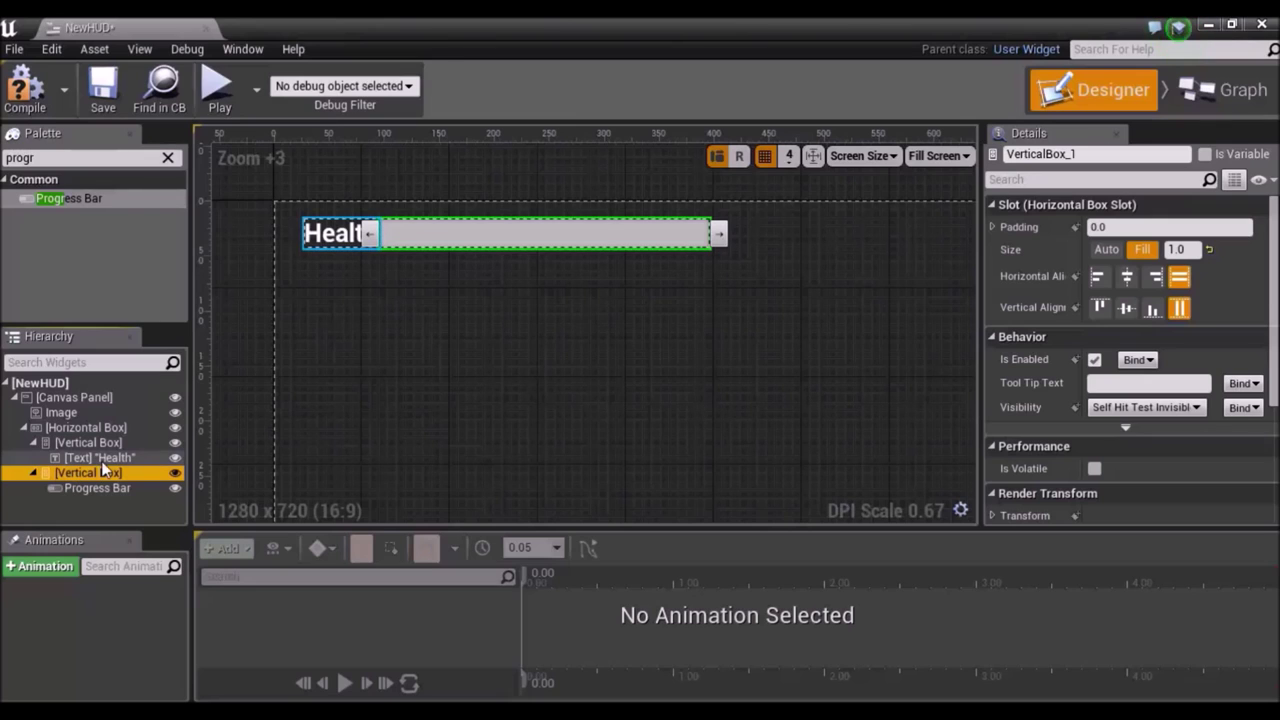
# Save the NewHUD widget.
pyautogui.click(85, 427)
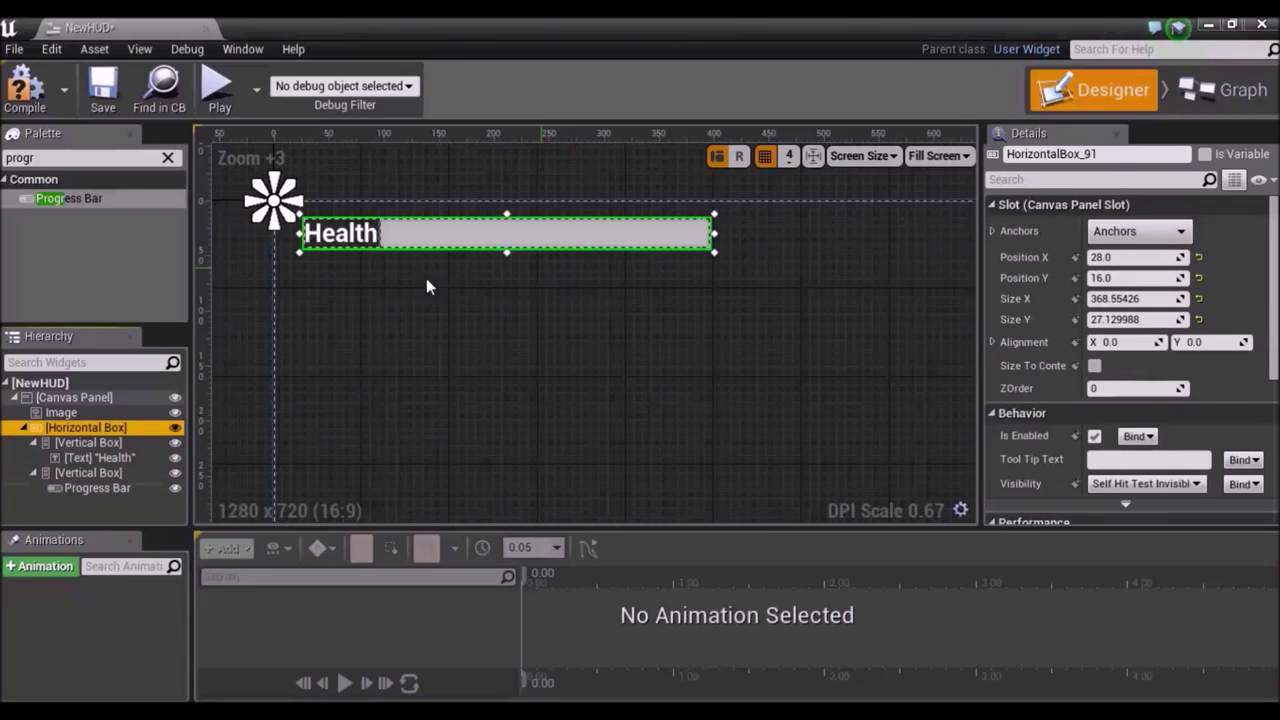
pyautogui.click(113, 101)
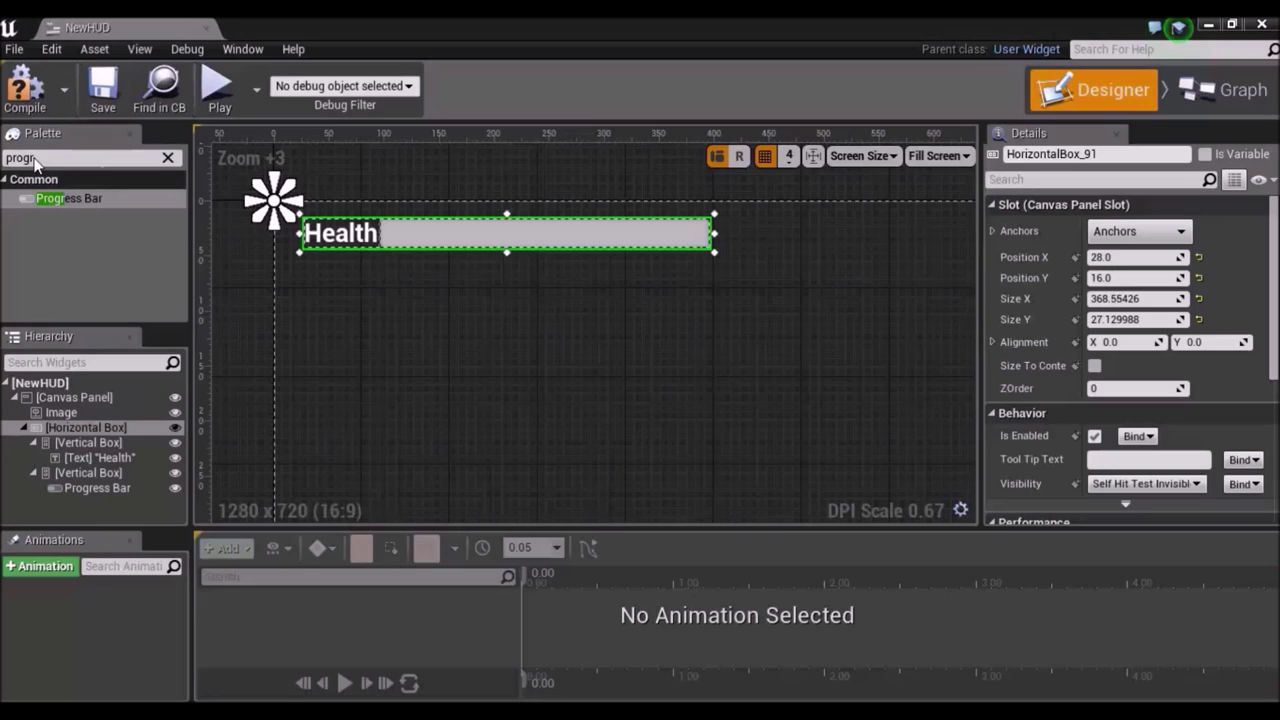
pyautogui.click(584, 292)
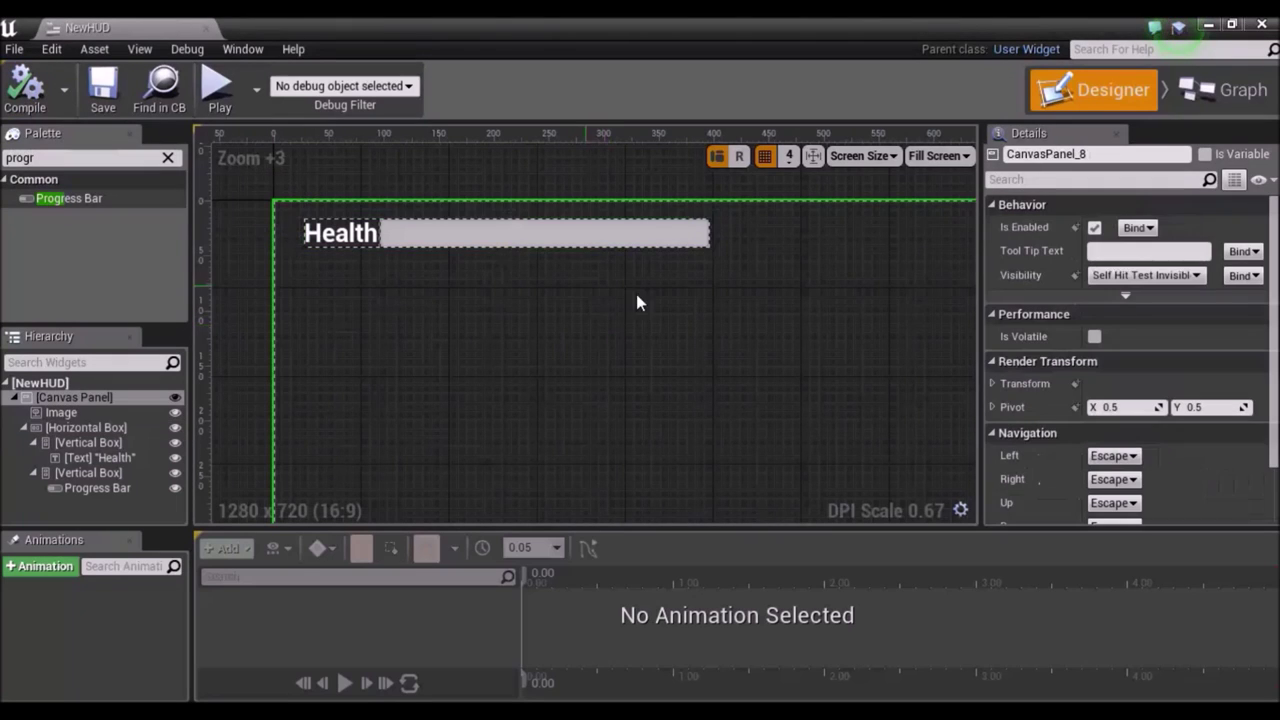
# Select the health Progress Bar and browse its properties in the Details panel.
pyautogui.click(605, 242)
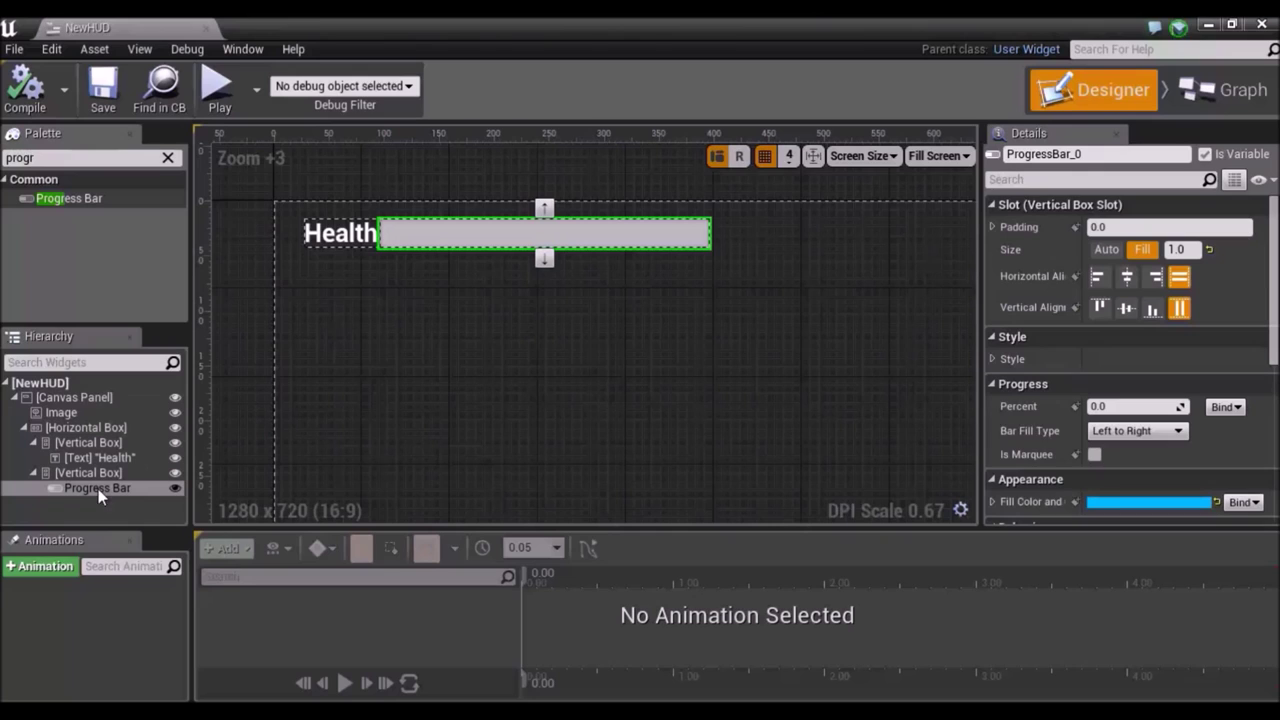
pyautogui.scroll(-3, 1274, 350)
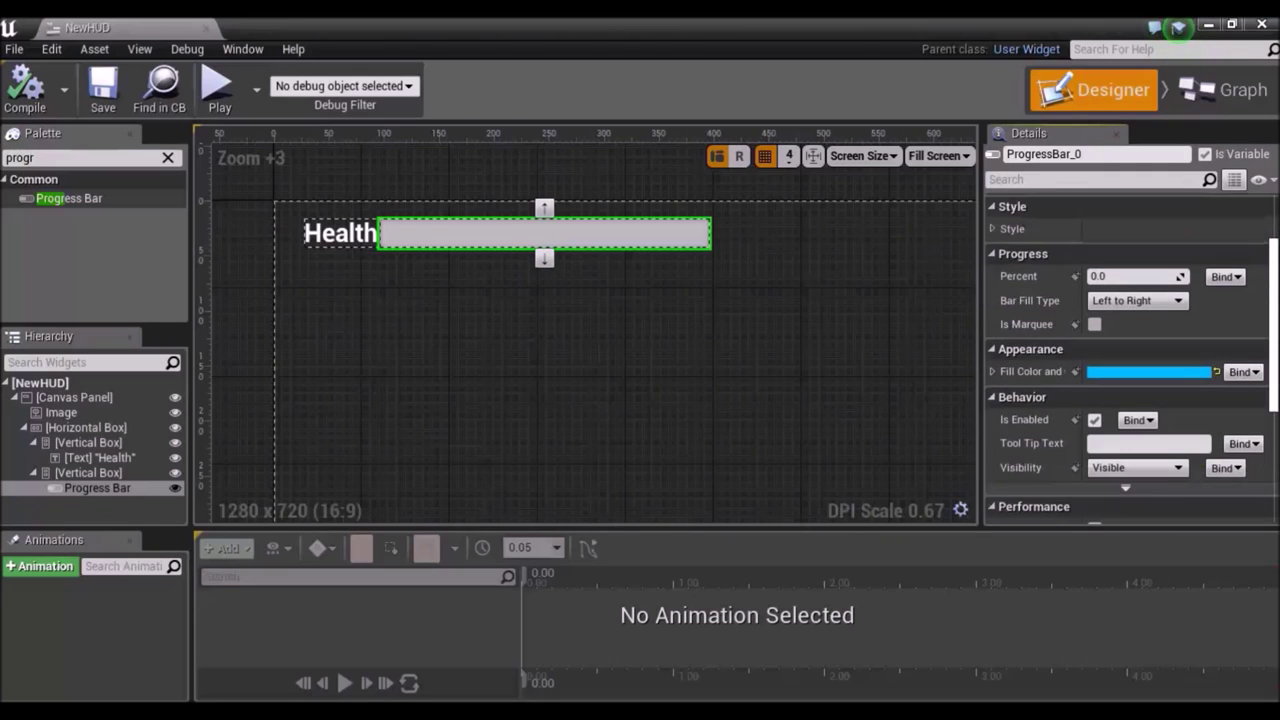
pyautogui.scroll(1, 1003, 284)
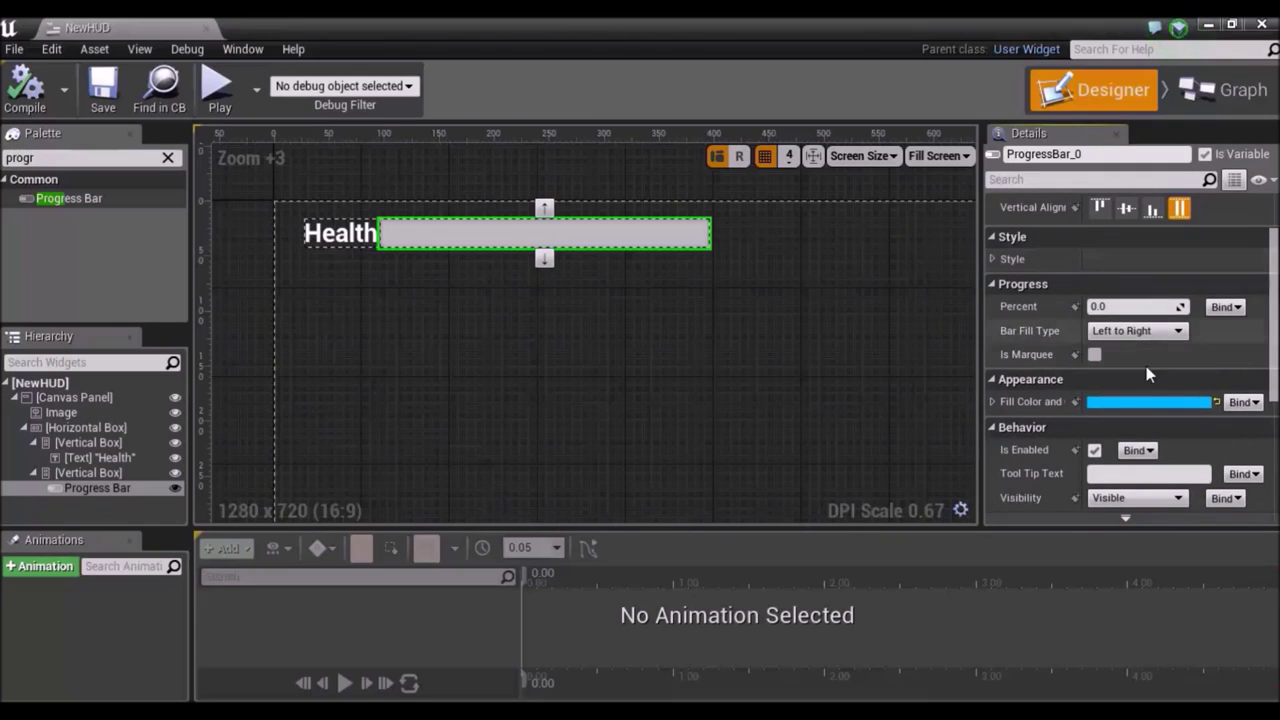
pyautogui.moveTo(1274, 342); pyautogui.dragTo(1274, 402)
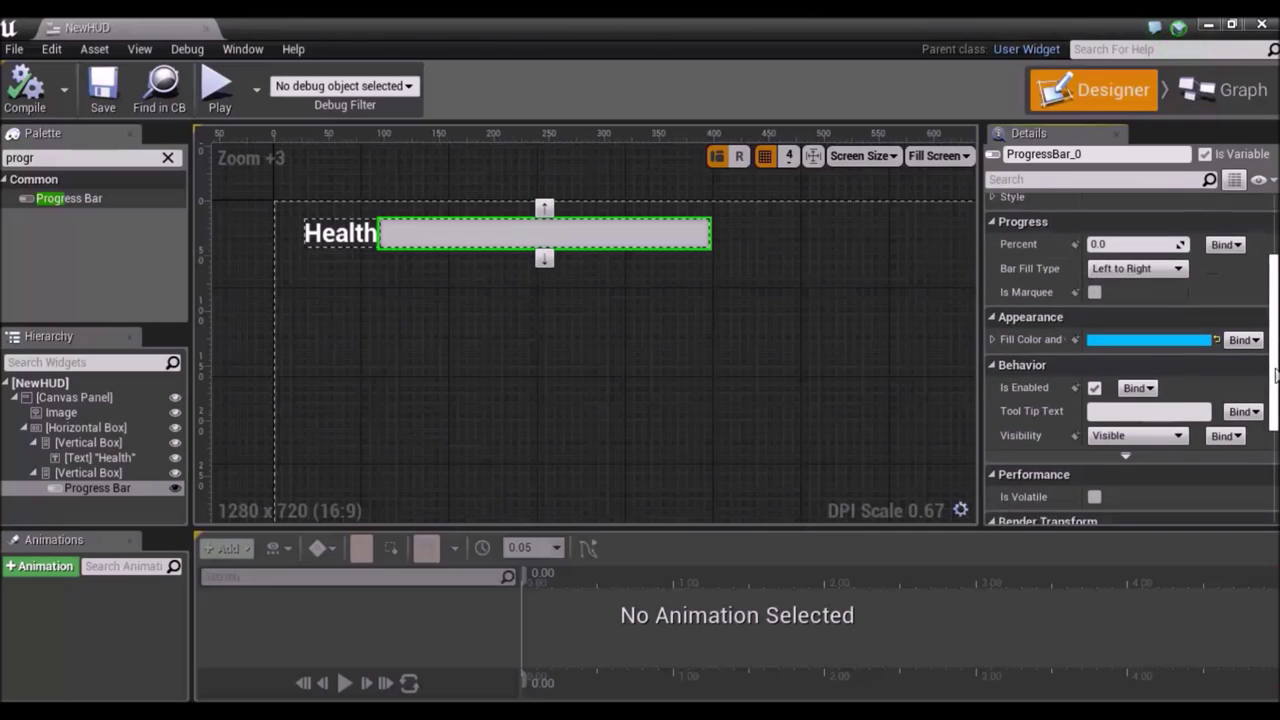
pyautogui.scroll(2, 1130, 360)
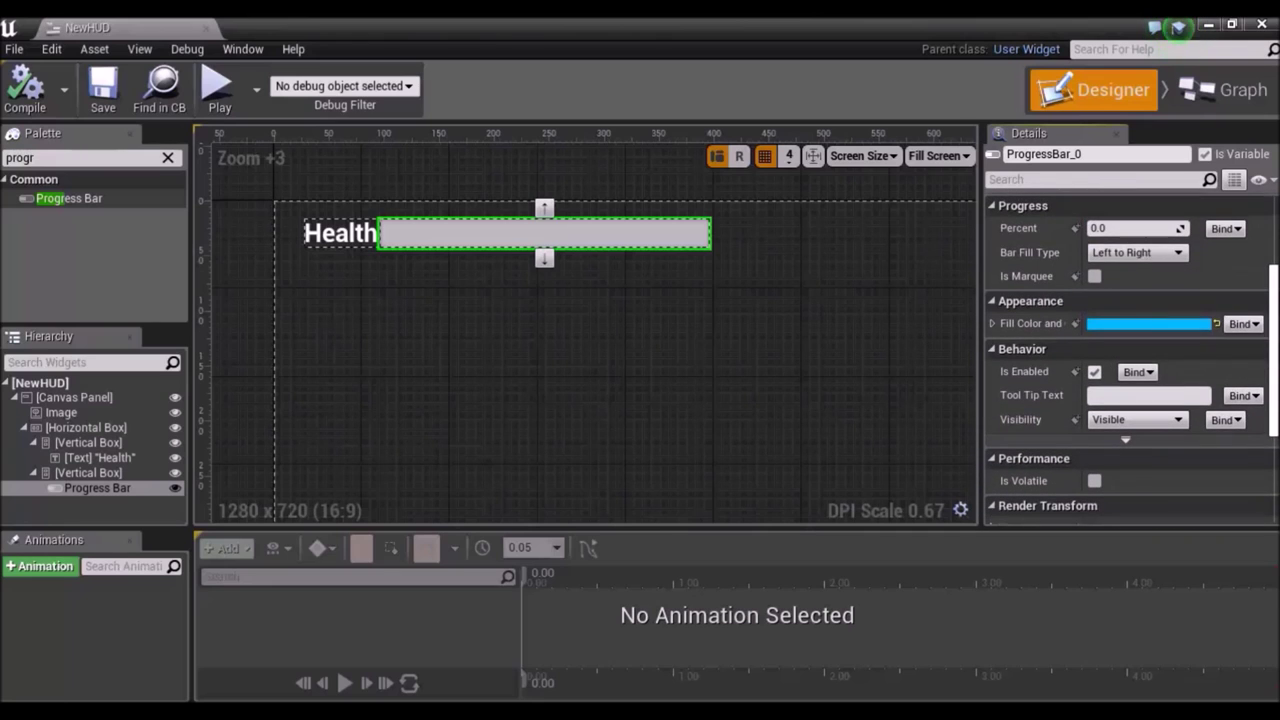
pyautogui.scroll(-1, 1052, 327)
pyautogui.scroll(4, 1052, 327)
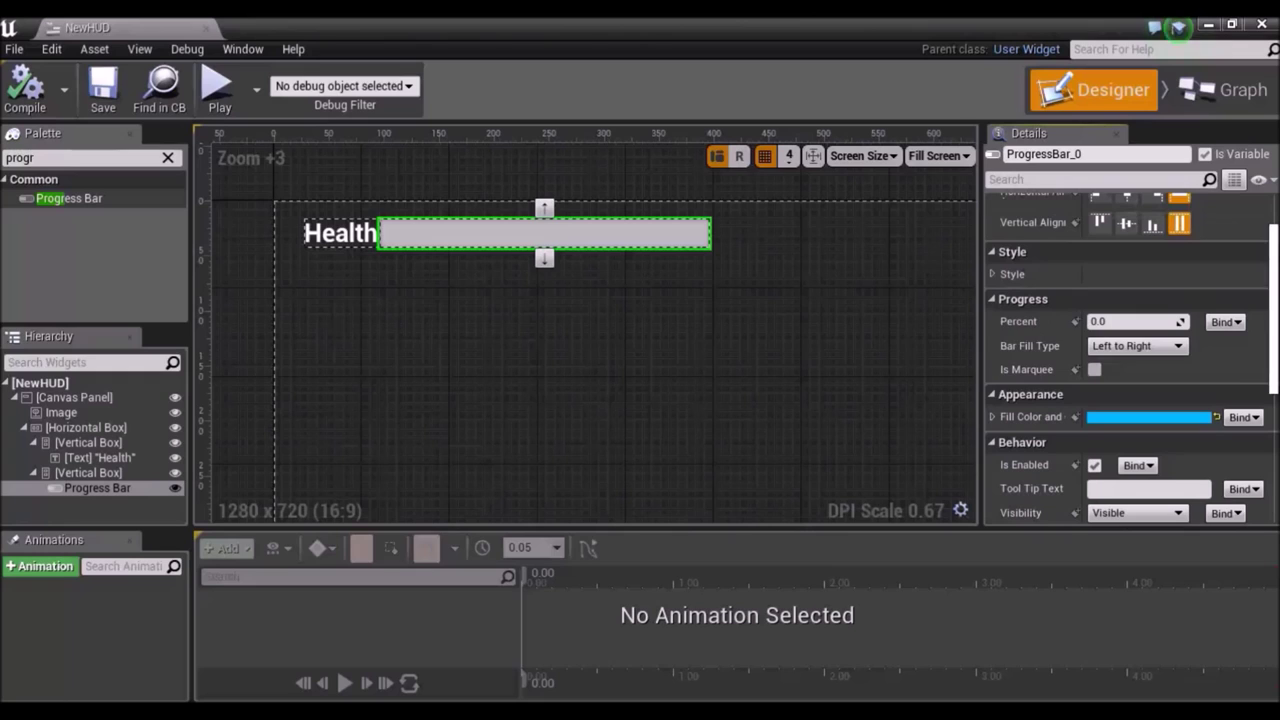
# Raise the Progress Bar's Percent to 1.0 and expand its Style > Fill Image settings.
pyautogui.moveTo(1120, 321); pyautogui.dragTo(1185, 321)
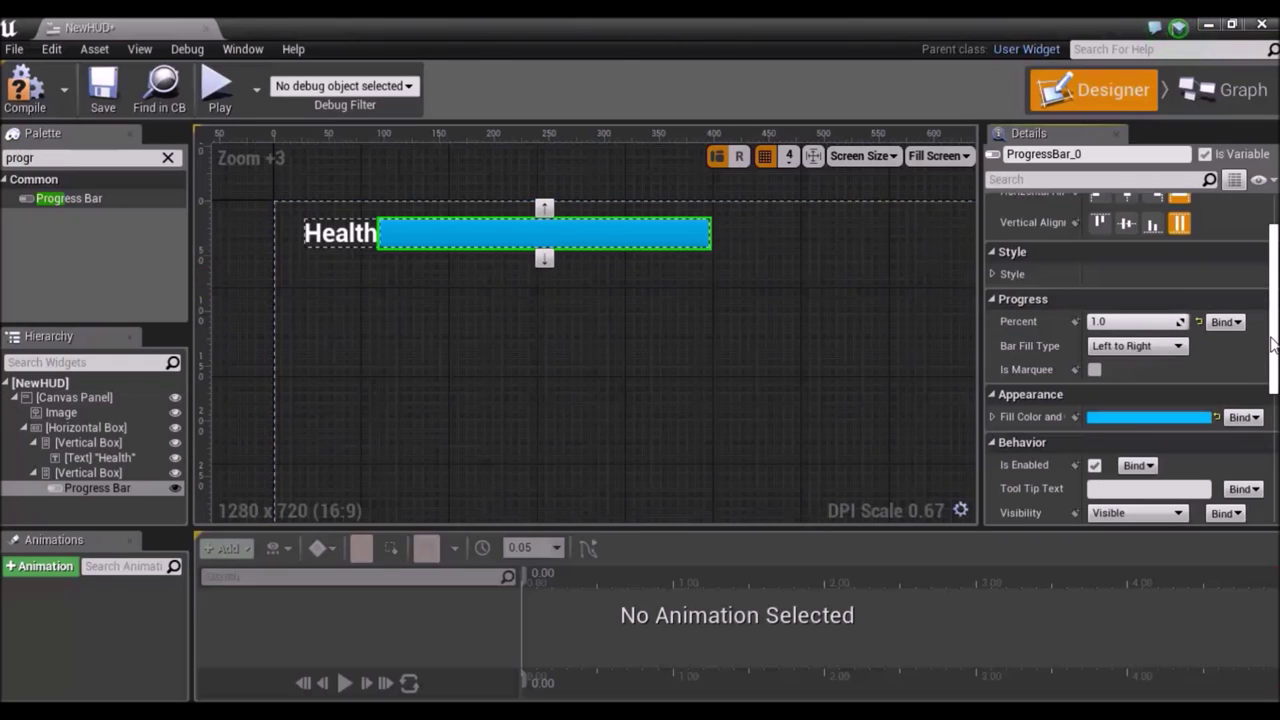
pyautogui.scroll(3, 1275, 343)
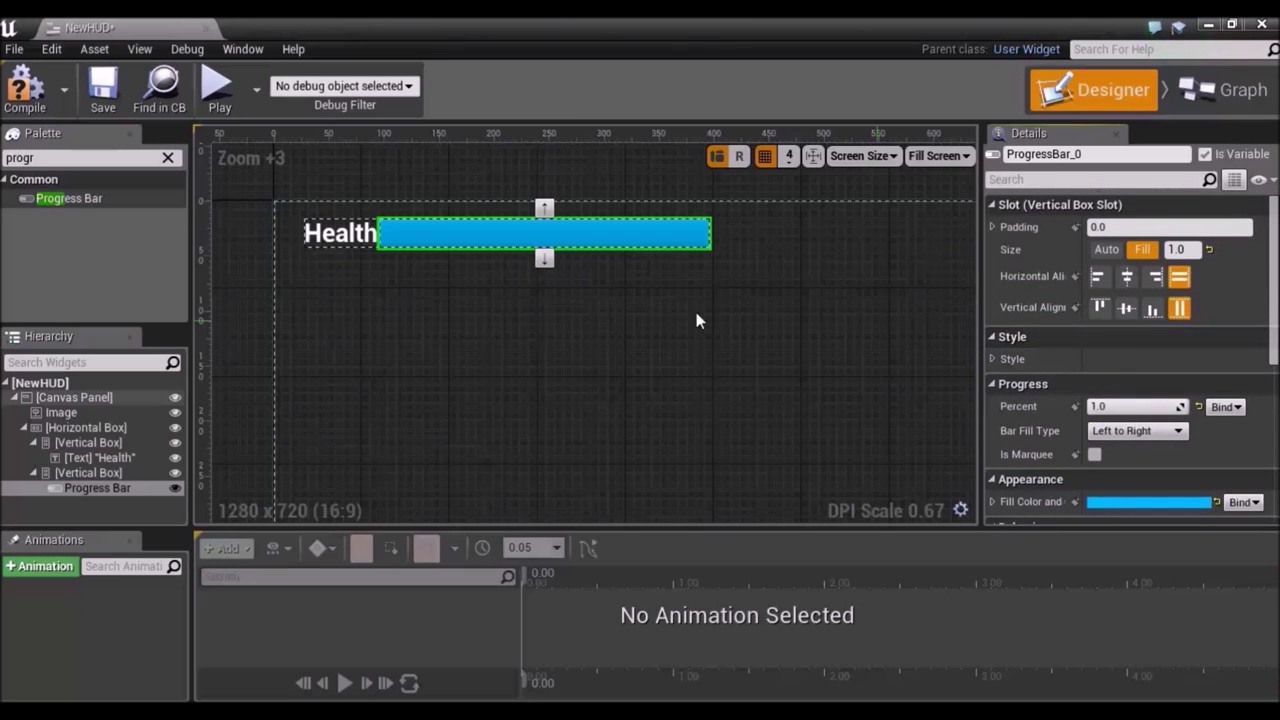
pyautogui.click(992, 358)
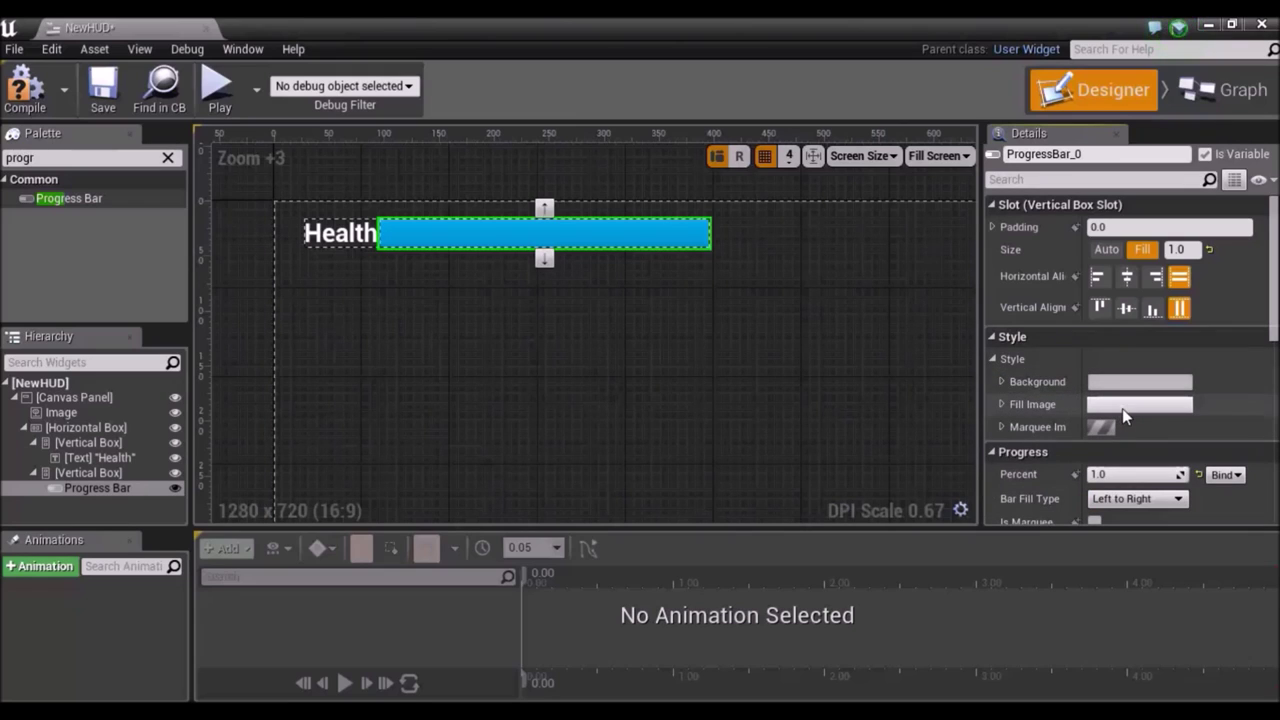
pyautogui.click(1002, 404)
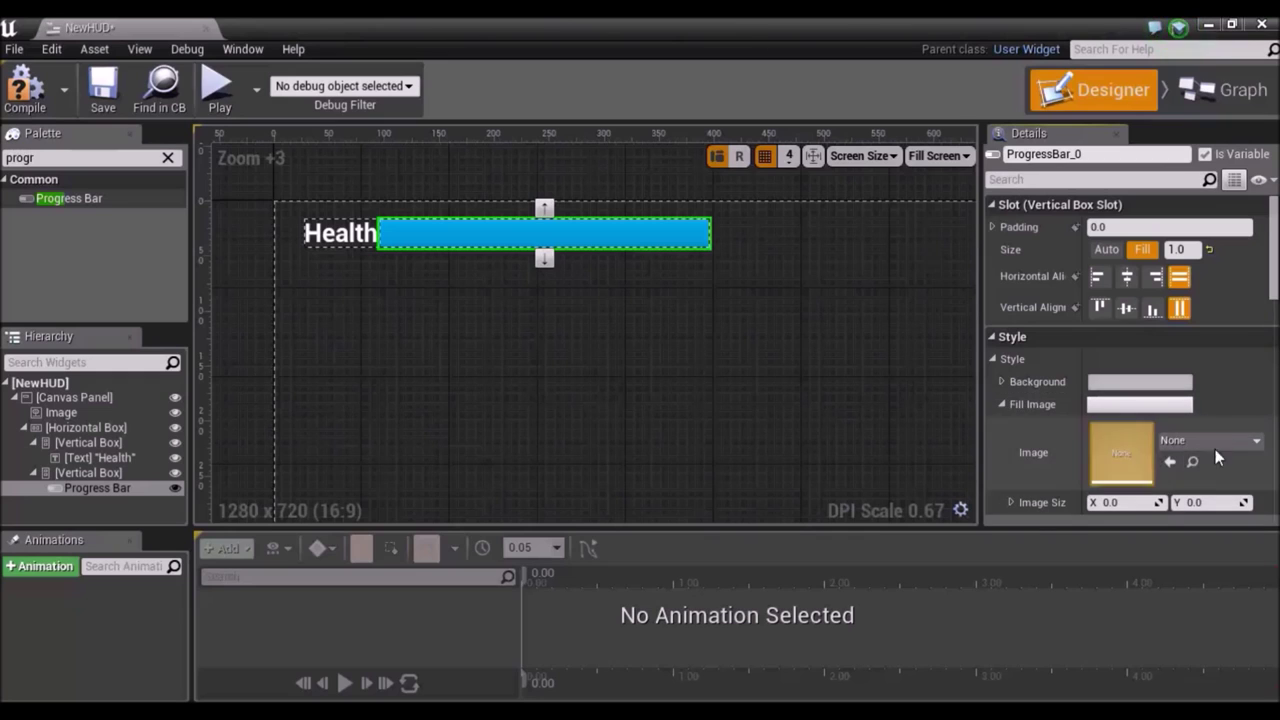
pyautogui.scroll(-3, 1150, 385)
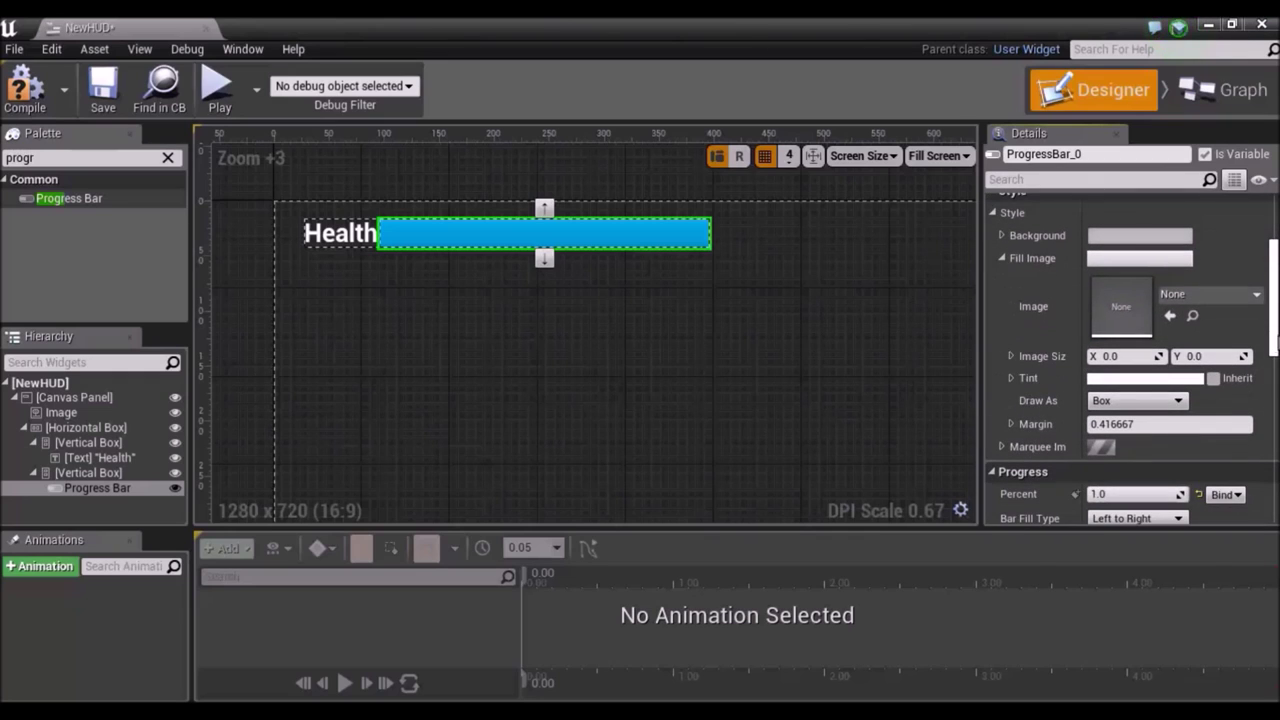
# Tint the bar's fill green (00E125FF) and lower Percent to about 0.8.
pyautogui.click(1150, 380)
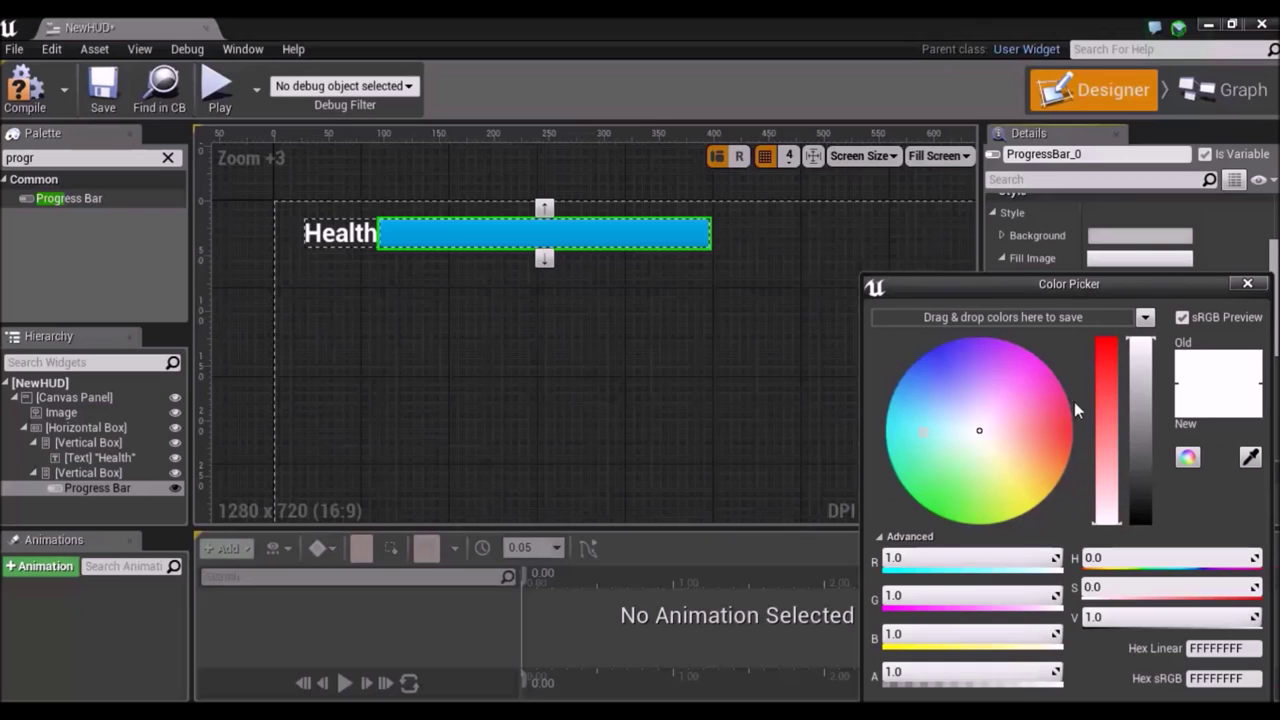
pyautogui.moveTo(980, 438); pyautogui.dragTo(932, 518)
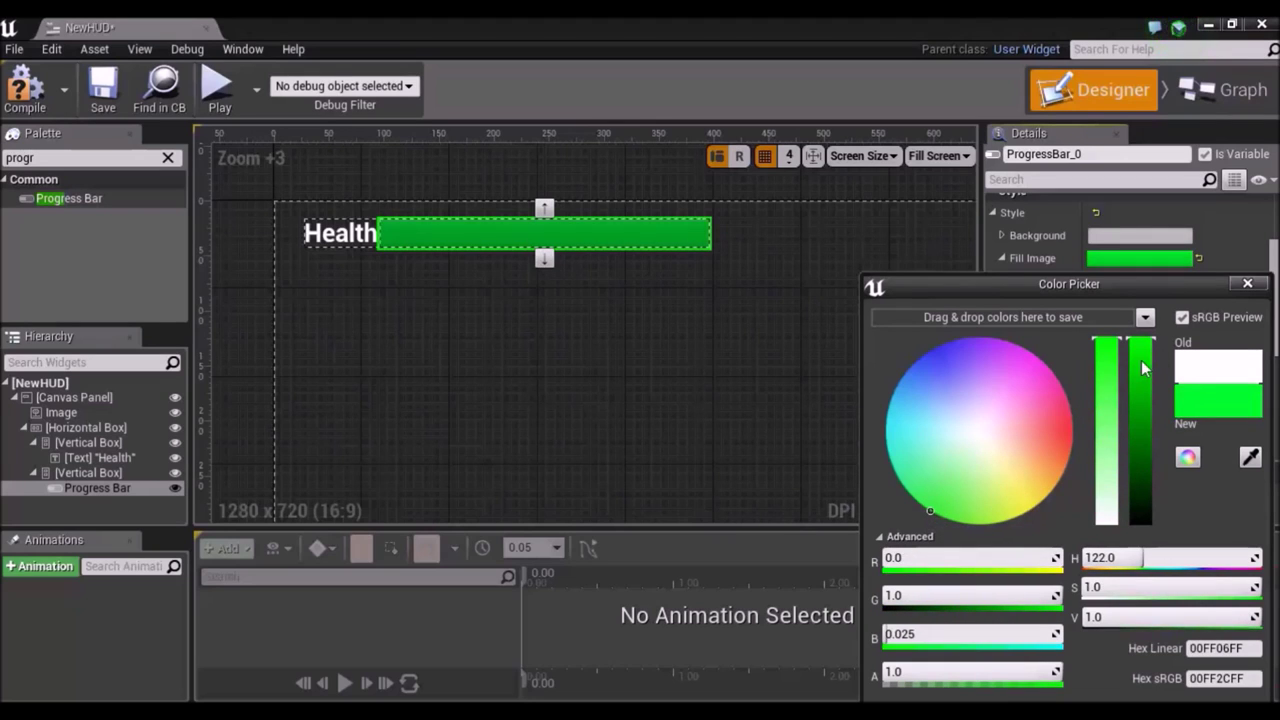
pyautogui.moveTo(1143, 365); pyautogui.dragTo(1150, 384)
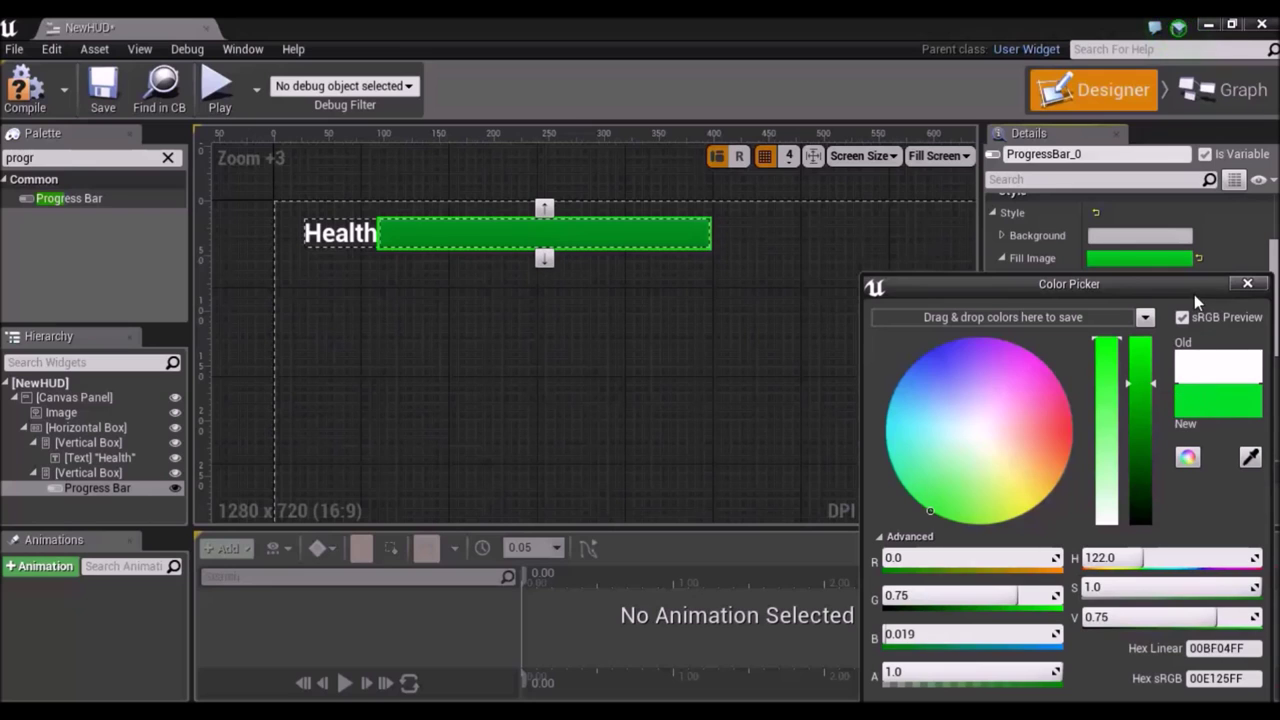
pyautogui.moveTo(1194, 290); pyautogui.dragTo(1144, 191)
pyautogui.click(1110, 627)
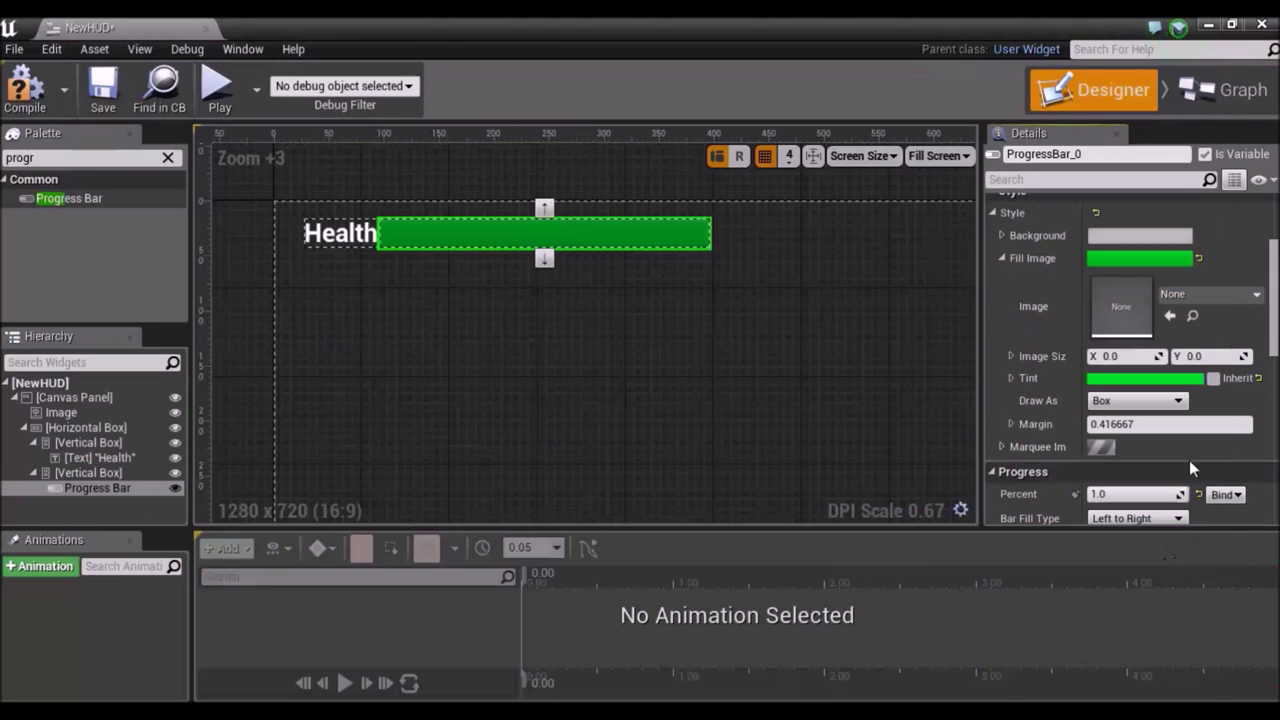
pyautogui.scroll(-1, 1275, 330)
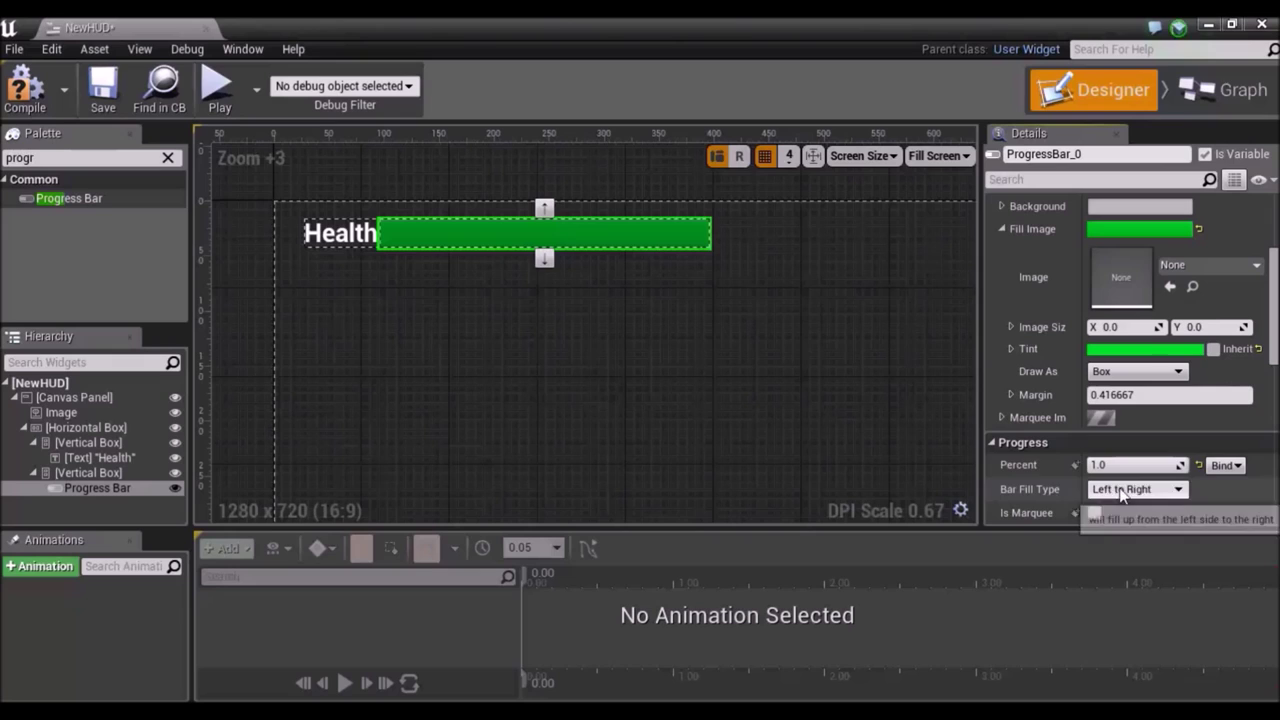
pyautogui.moveTo(1135, 465); pyautogui.dragTo(1105, 465)
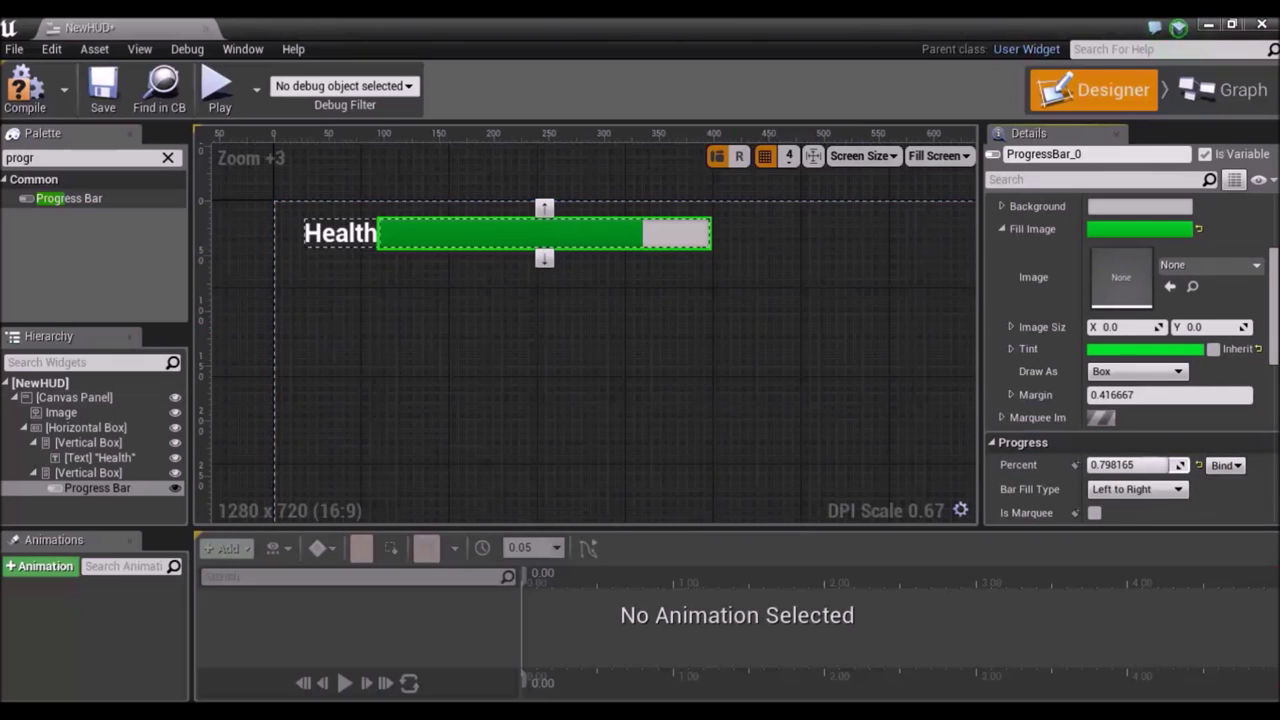
# Tint the bar's Background image dark red (C01E00FF) and save NewHUD.
pyautogui.scroll(3, 1027, 307)
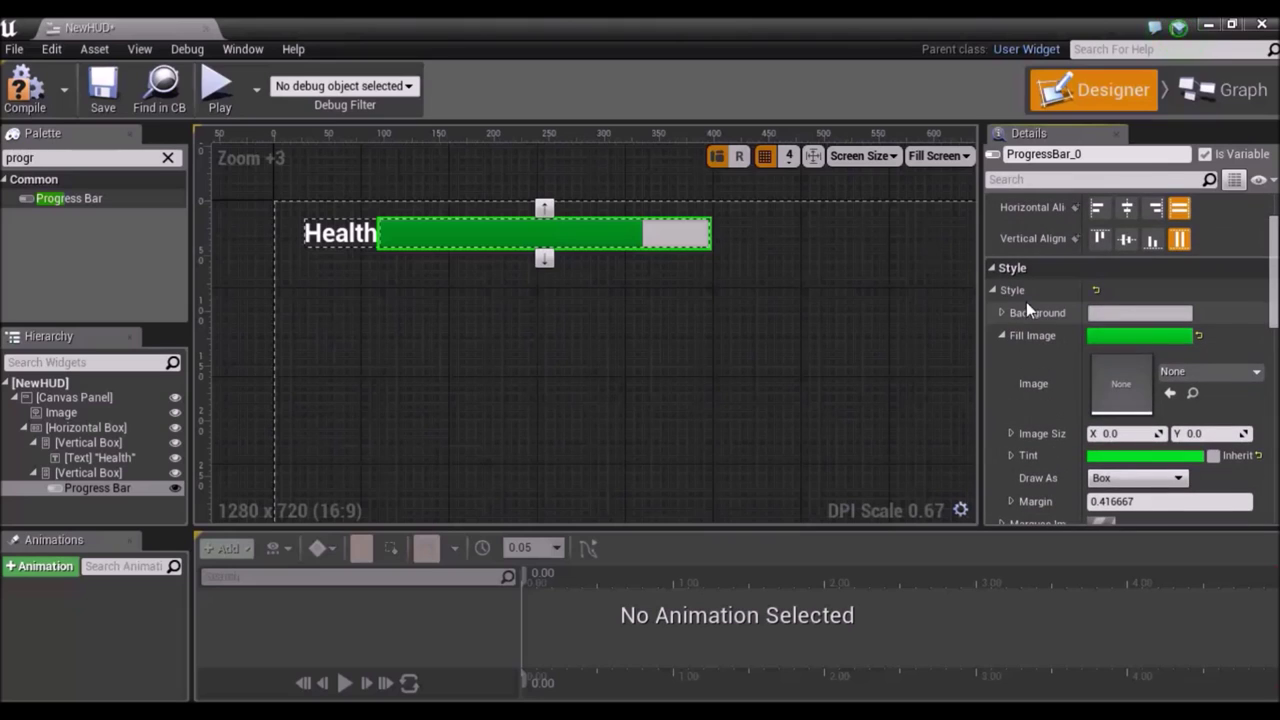
pyautogui.click(1002, 313)
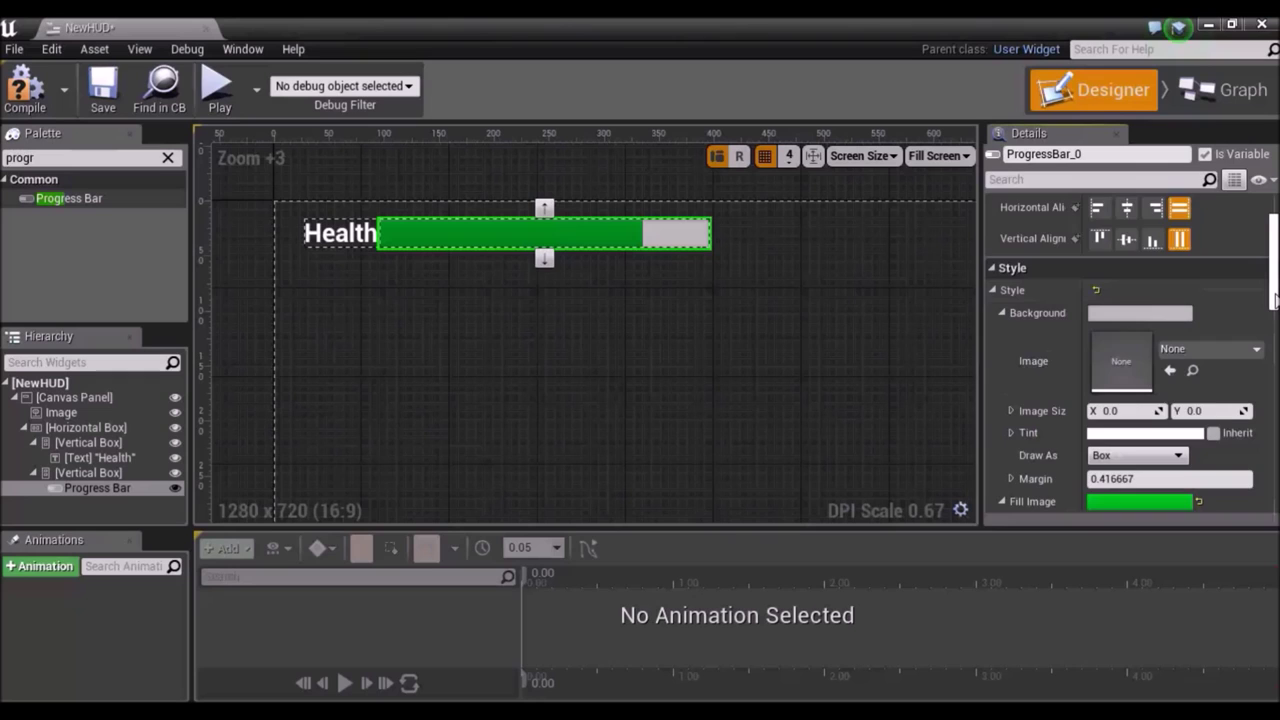
pyautogui.scroll(-3, 1273, 300)
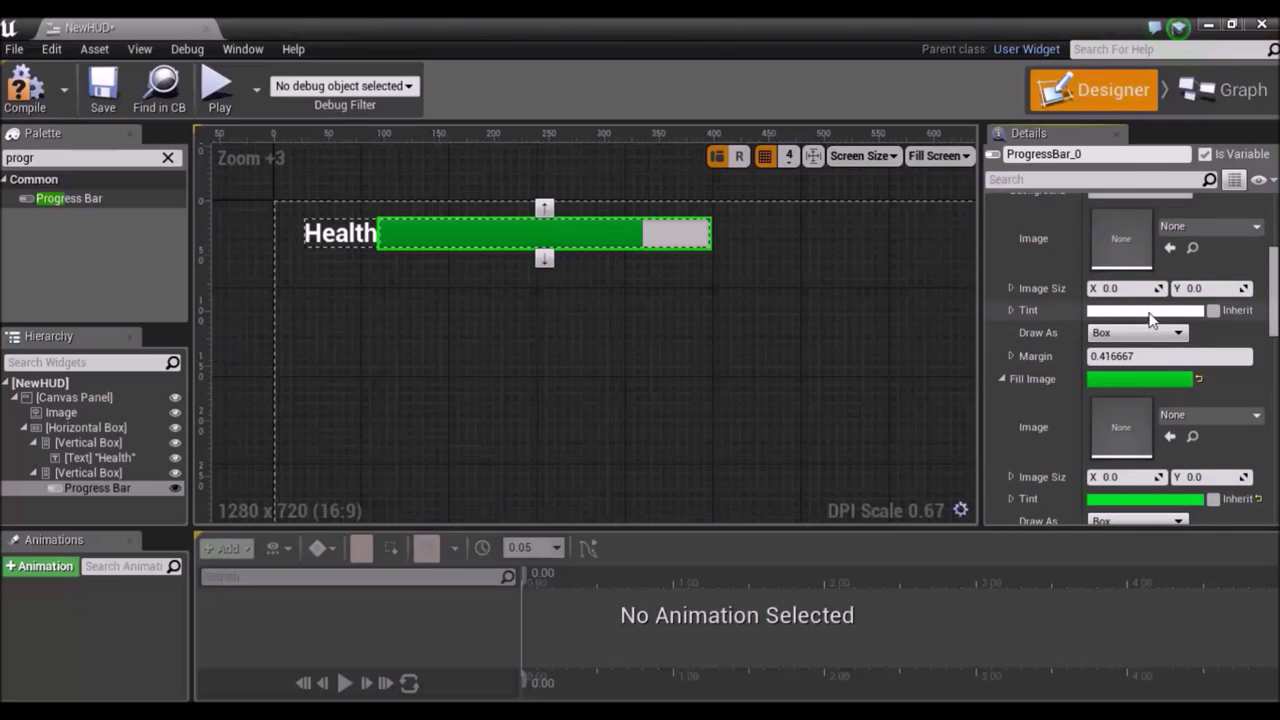
pyautogui.click(1147, 312)
pyautogui.moveTo(1044, 428); pyautogui.dragTo(1068, 435)
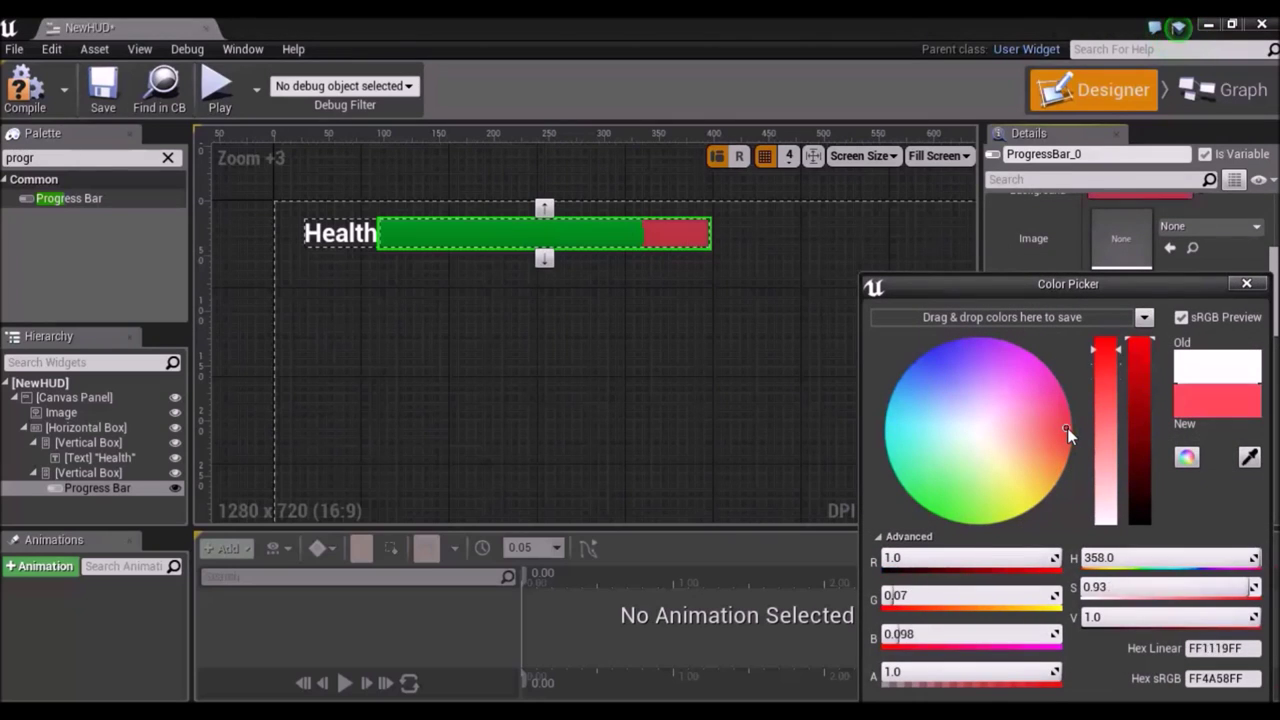
pyautogui.moveTo(1140, 347)
pyautogui.mouseDown()
pyautogui.moveTo(1148, 450)
pyautogui.moveTo(1148, 436)
pyautogui.mouseUp()
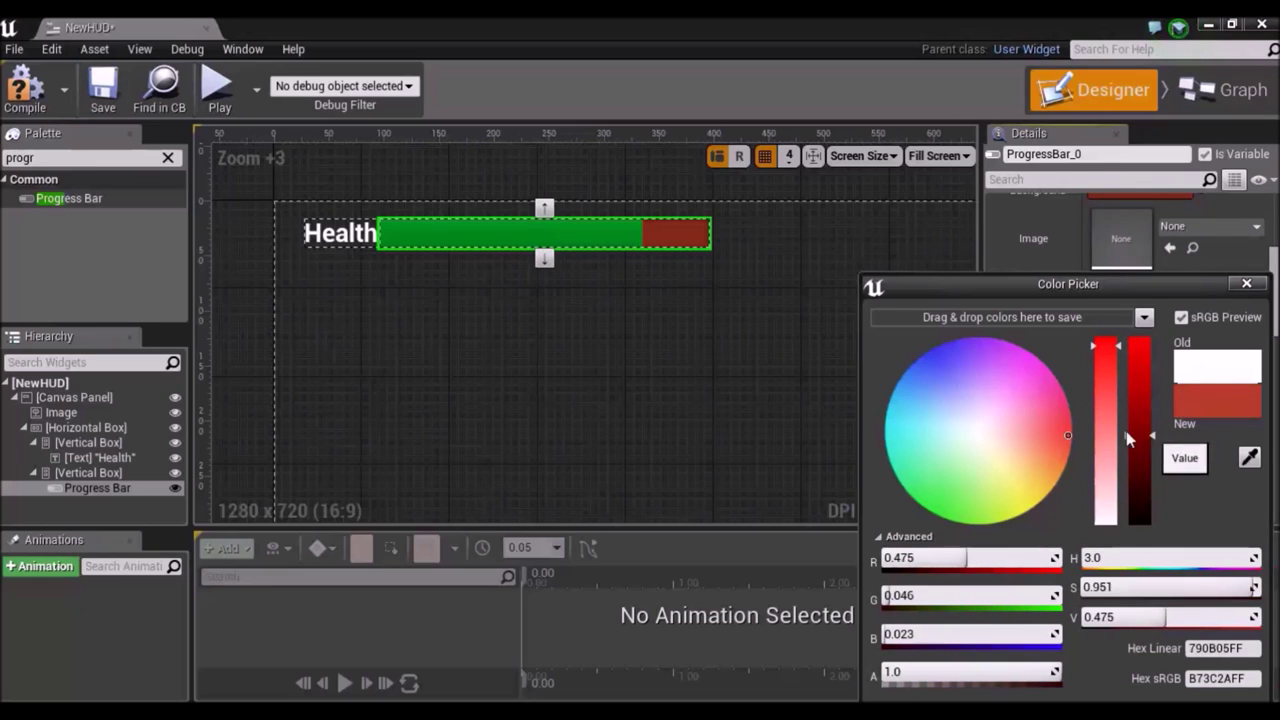
pyautogui.moveTo(1067, 428); pyautogui.dragTo(1078, 411)
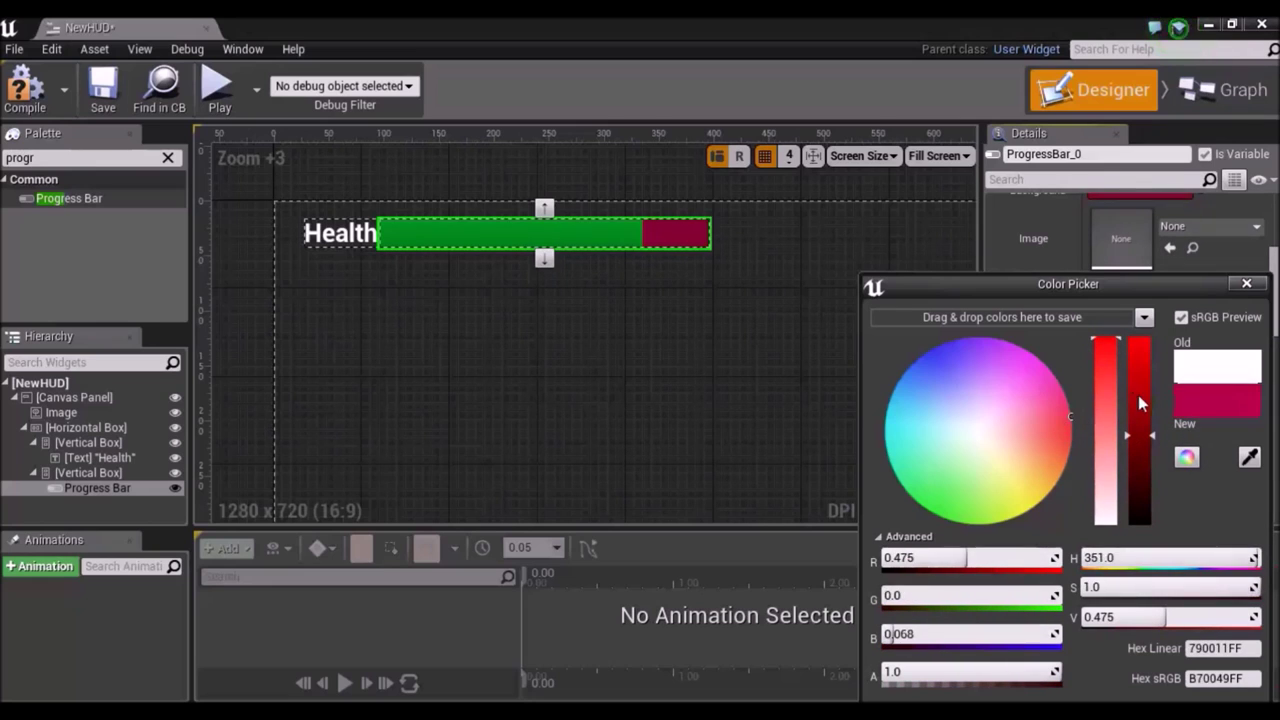
pyautogui.moveTo(1148, 432); pyautogui.dragTo(1142, 356)
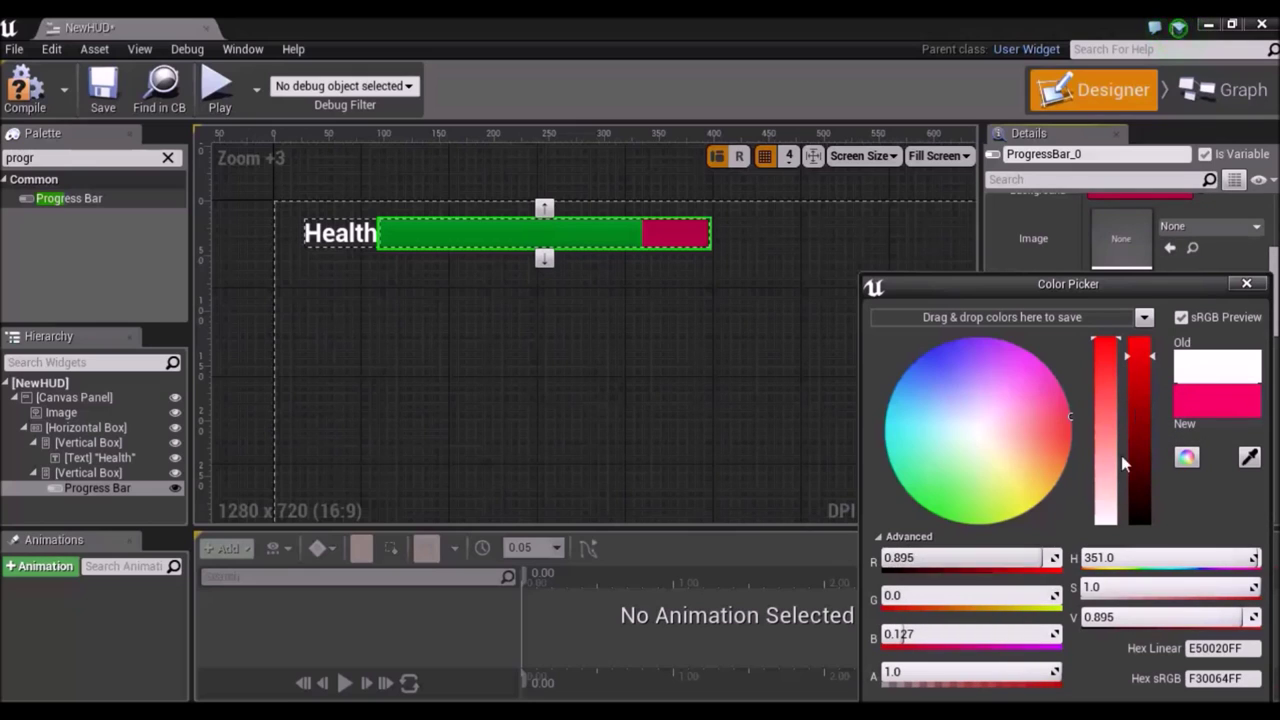
pyautogui.moveTo(1143, 351)
pyautogui.mouseDown()
pyautogui.moveTo(1146, 340)
pyautogui.moveTo(1128, 528)
pyautogui.moveTo(1128, 454)
pyautogui.moveTo(1069, 440)
pyautogui.moveTo(1083, 433)
pyautogui.mouseUp()
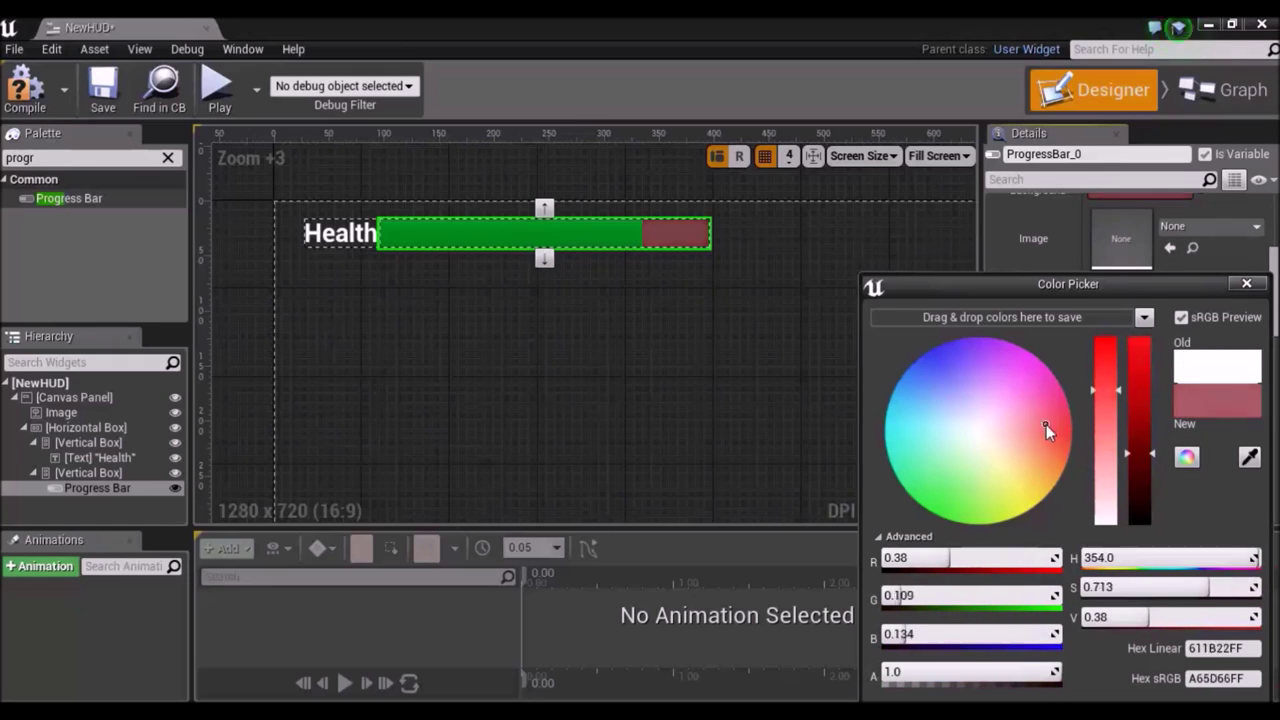
pyautogui.moveTo(1142, 425); pyautogui.dragTo(1145, 425)
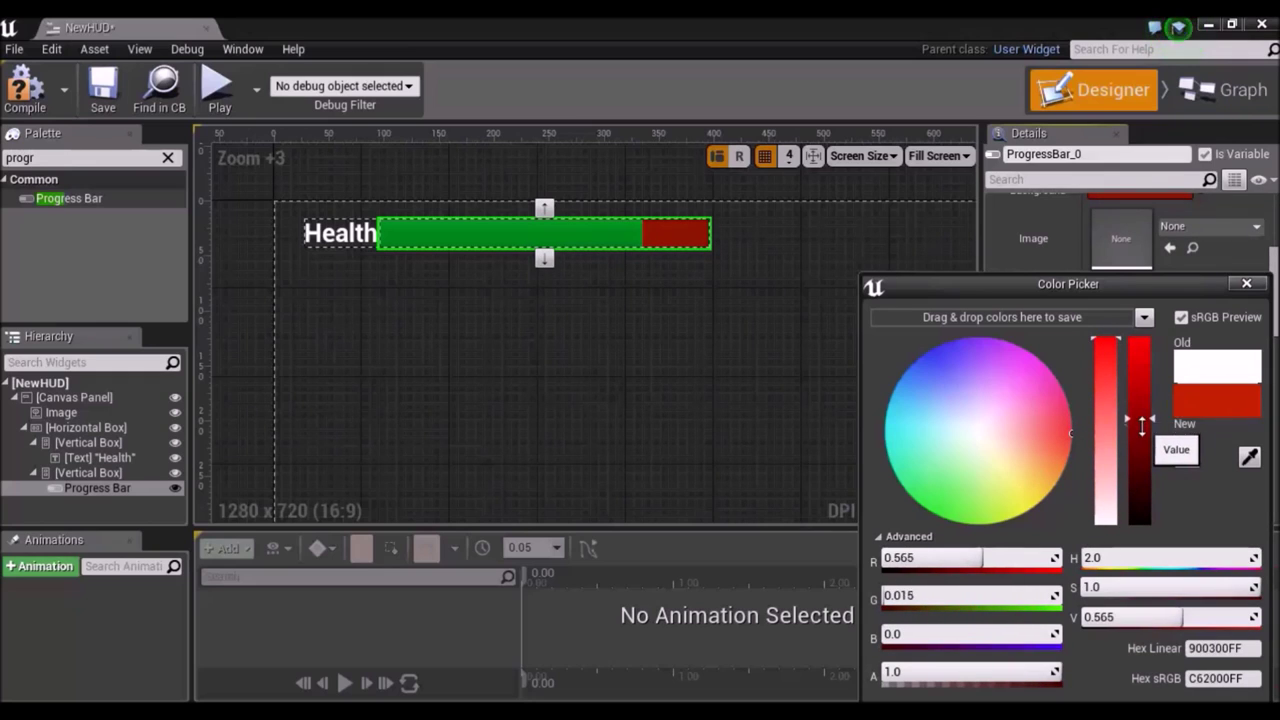
pyautogui.moveTo(1136, 285)
pyautogui.mouseDown()
pyautogui.moveTo(1090, 205)
pyautogui.moveTo(1100, 182)
pyautogui.mouseUp()
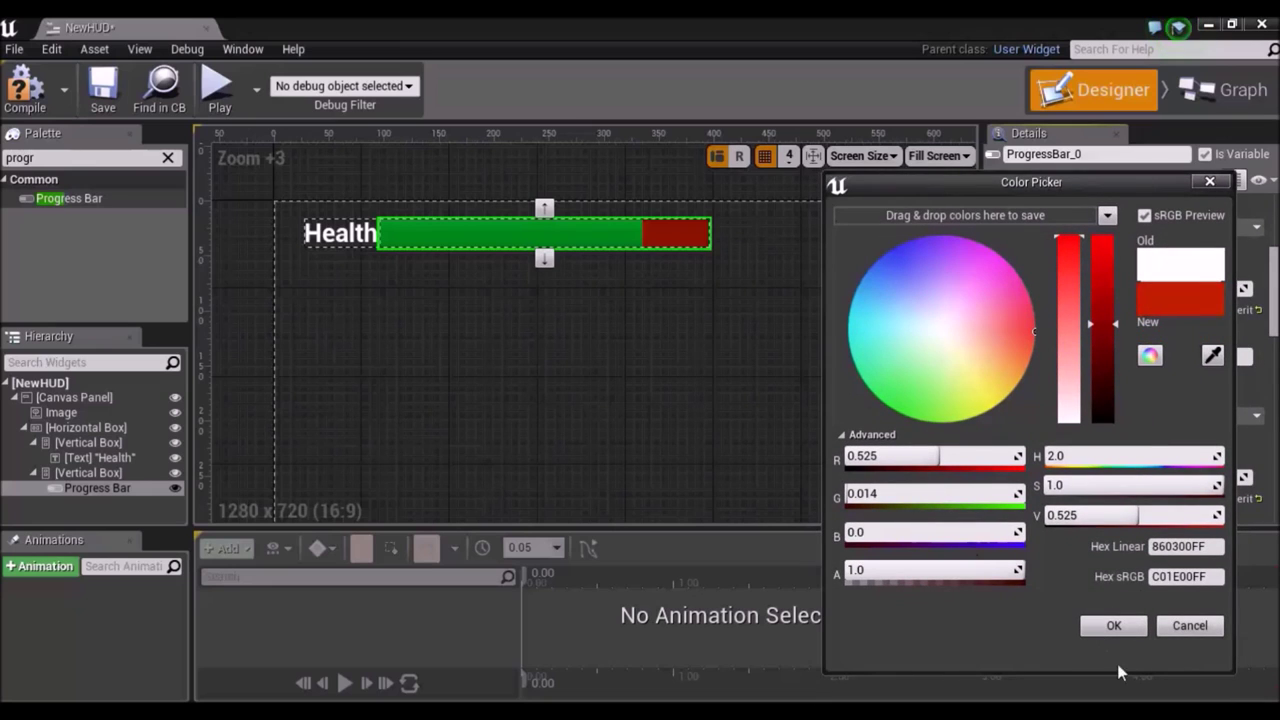
pyautogui.click(1108, 627)
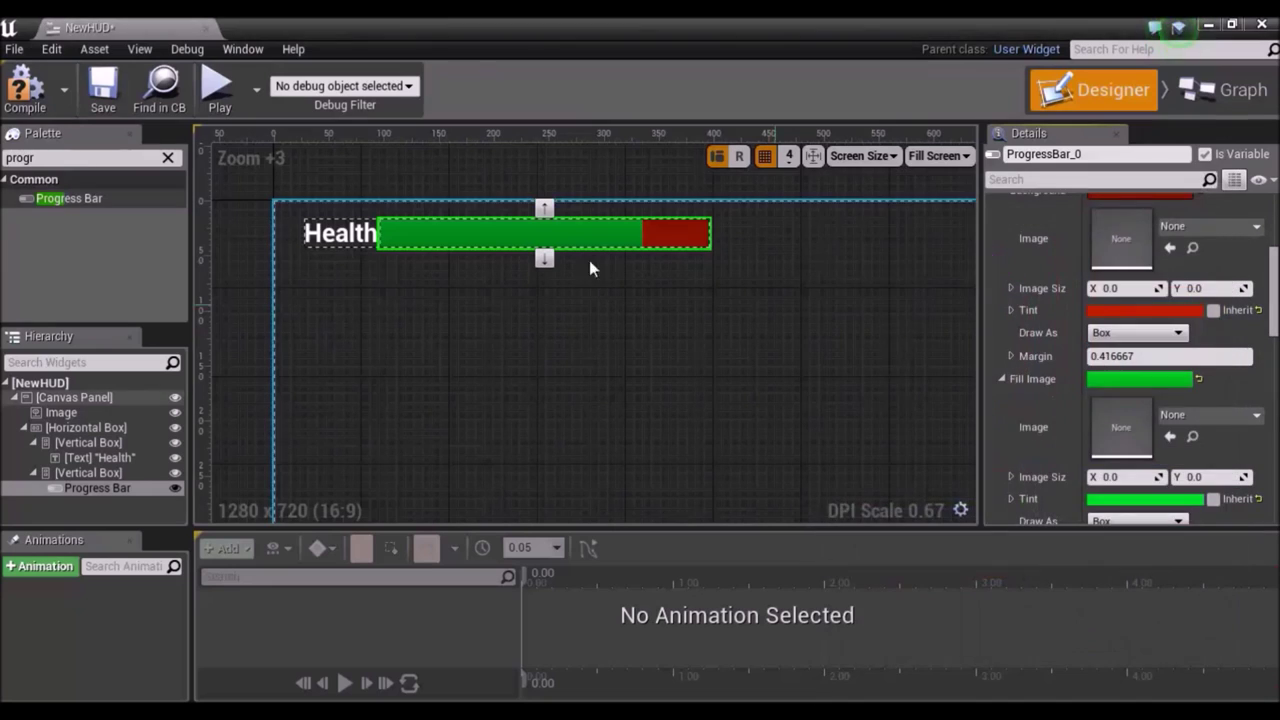
pyautogui.click(104, 87)
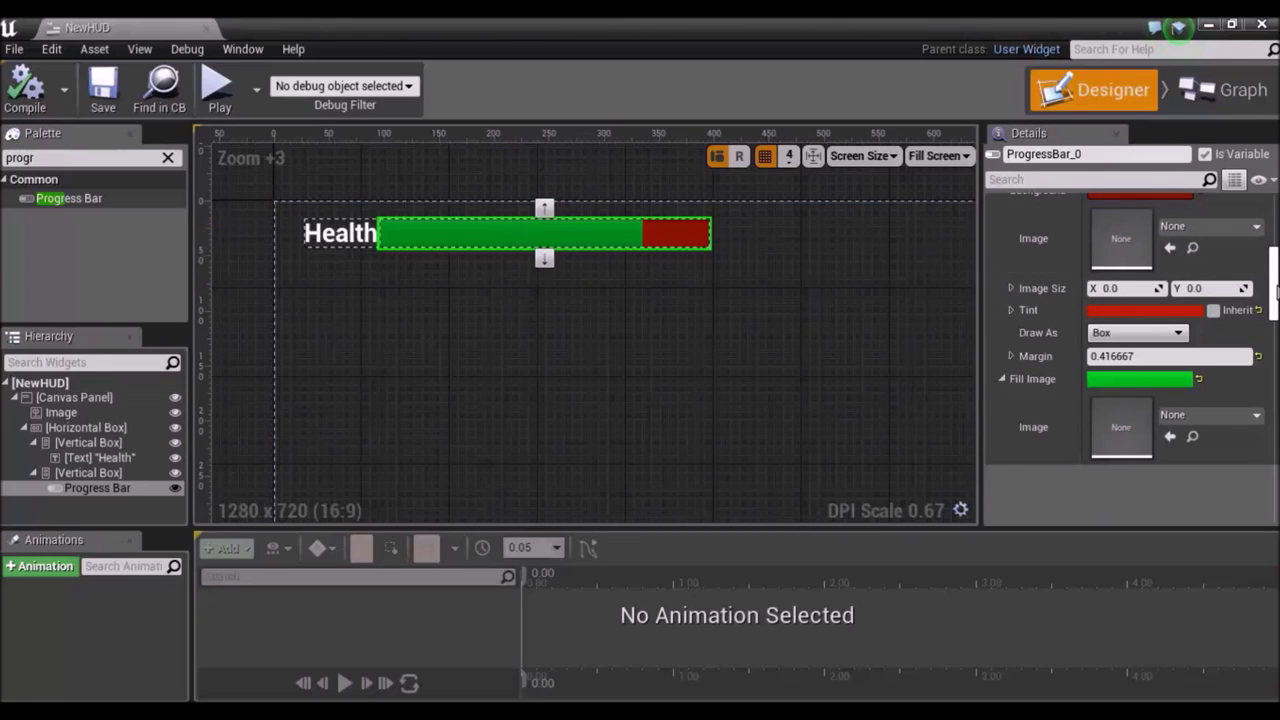
# Raise Percent to 0.990826 and create a binding function for it.
pyautogui.moveTo(1276, 287)
pyautogui.mouseDown()
pyautogui.moveTo(1276, 231)
pyautogui.moveTo(1276, 345)
pyautogui.mouseUp()
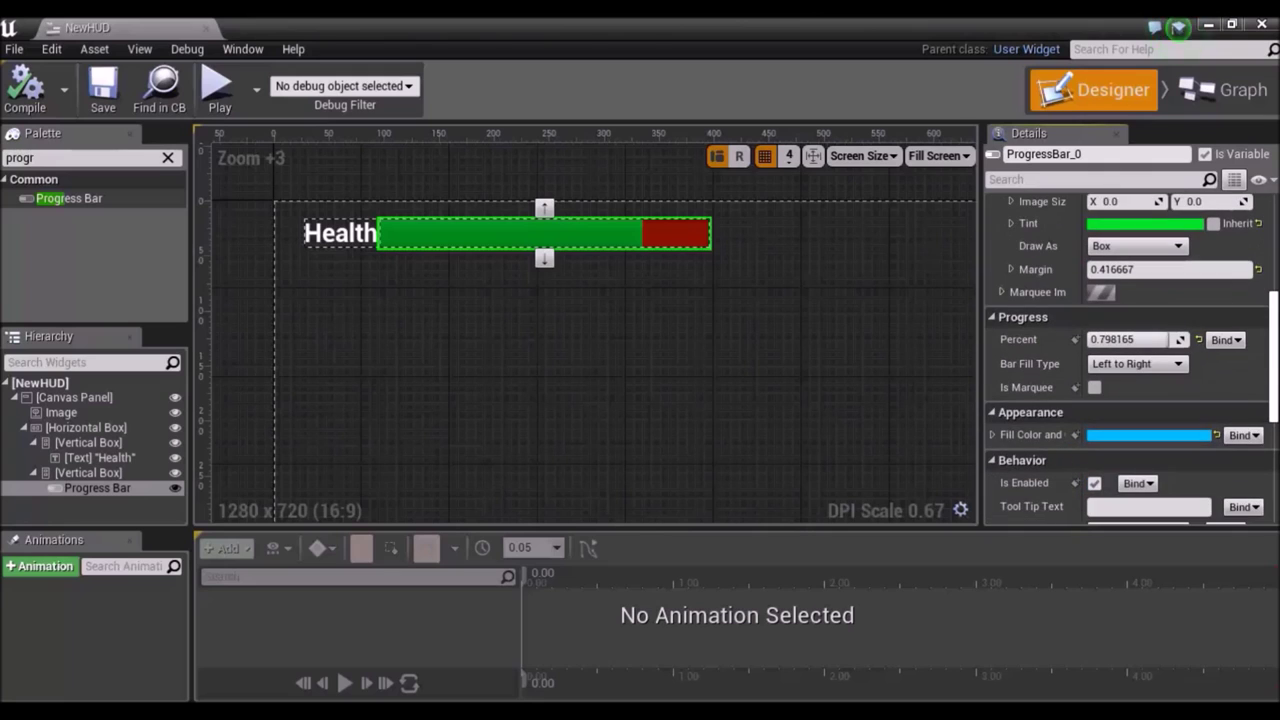
pyautogui.scroll(2, 1131, 401)
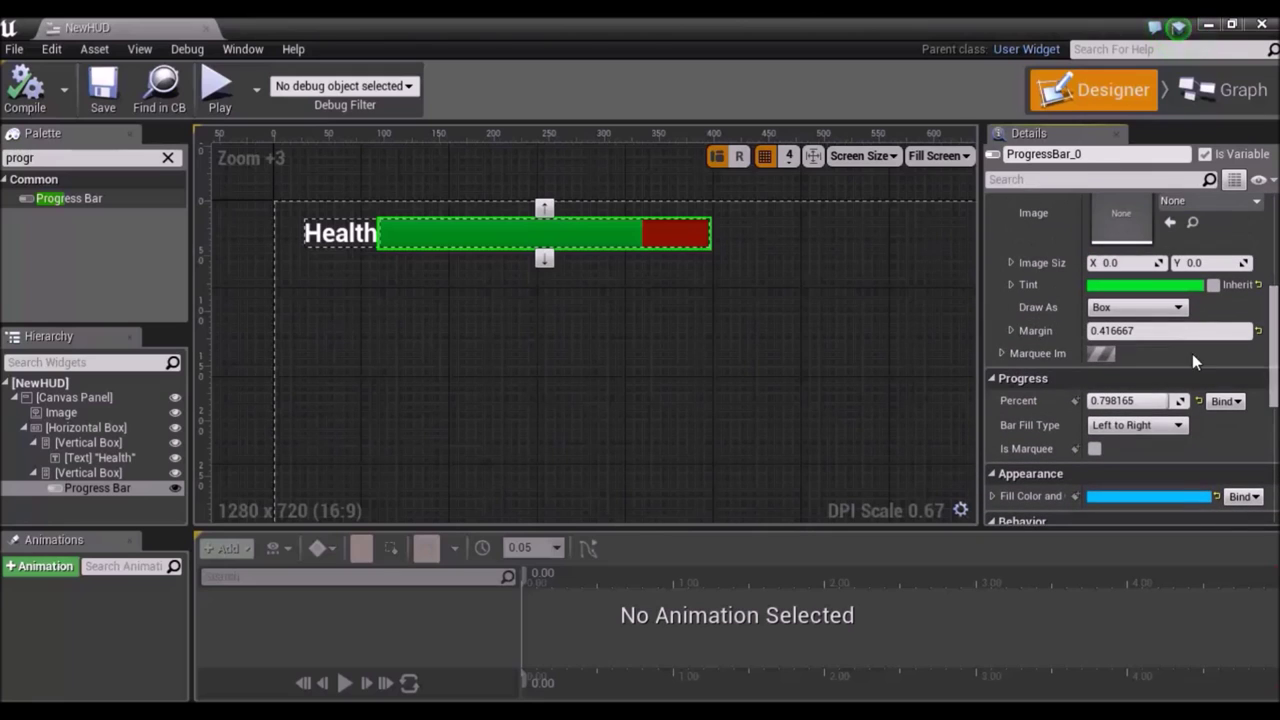
pyautogui.moveTo(1131, 401); pyautogui.dragTo(1178, 424)
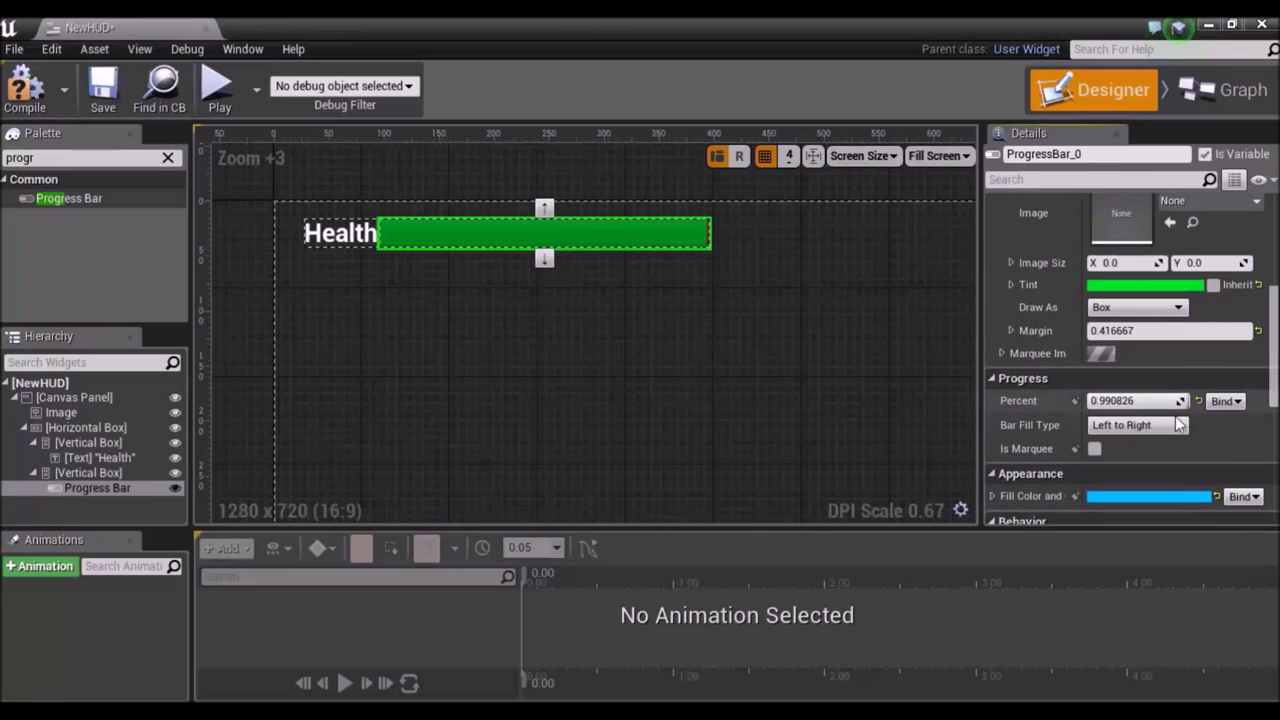
pyautogui.click(1228, 403)
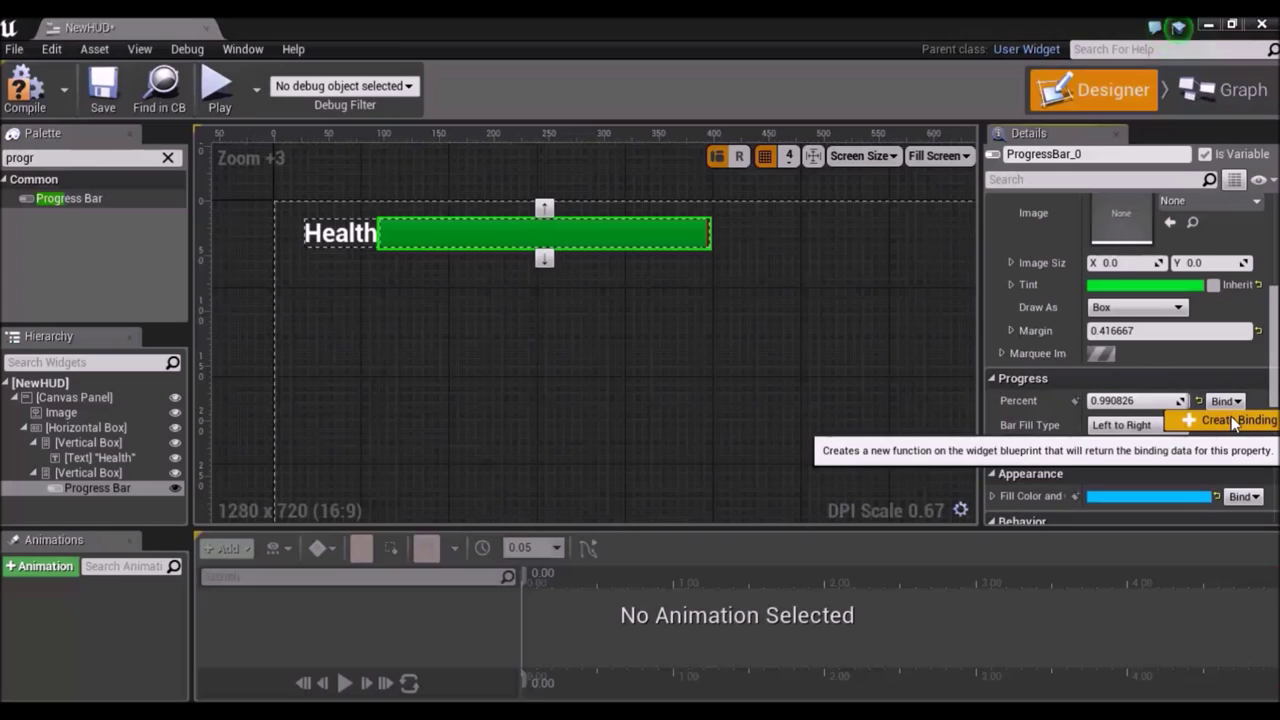
pyautogui.click(1231, 416)
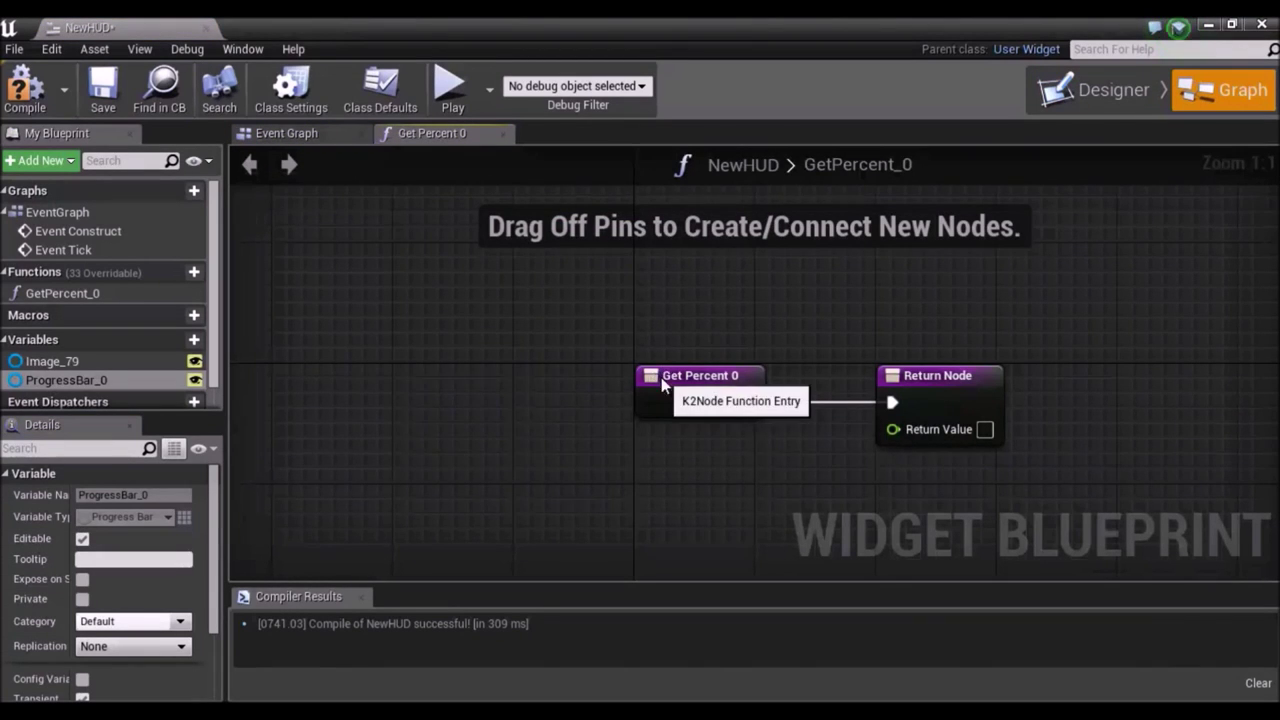
# Arrange the entry and return nodes and add a Cast To fpschar node.
pyautogui.moveTo(674, 386); pyautogui.dragTo(432, 326)
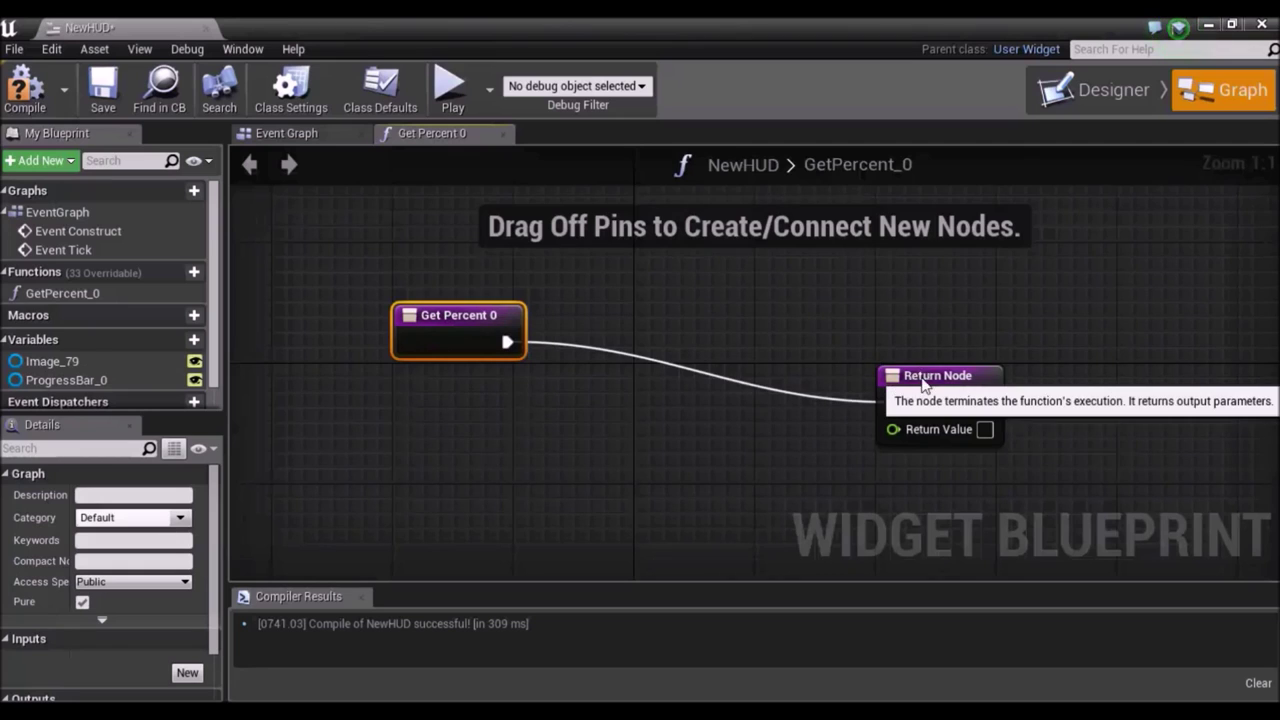
pyautogui.moveTo(911, 371); pyautogui.dragTo(972, 311)
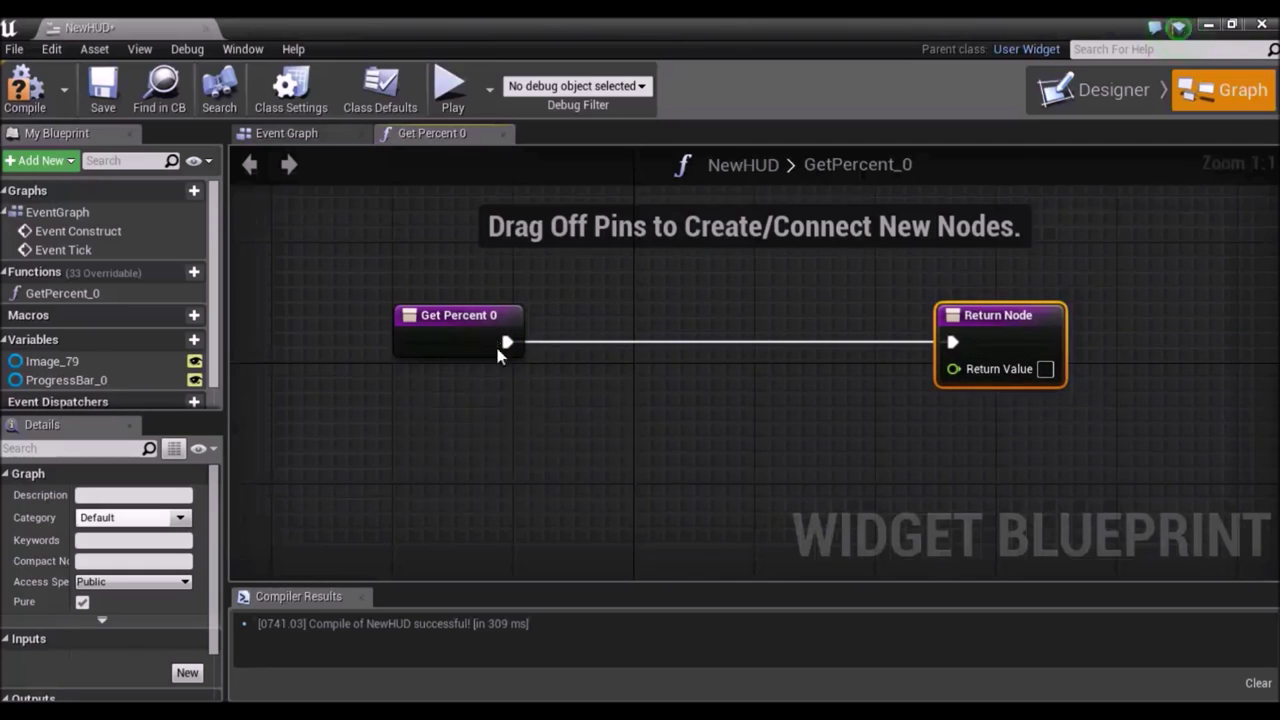
pyautogui.moveTo(497, 345)
pyautogui.mouseDown()
pyautogui.moveTo(663, 426)
pyautogui.moveTo(474, 345)
pyautogui.moveTo(635, 423)
pyautogui.mouseUp()
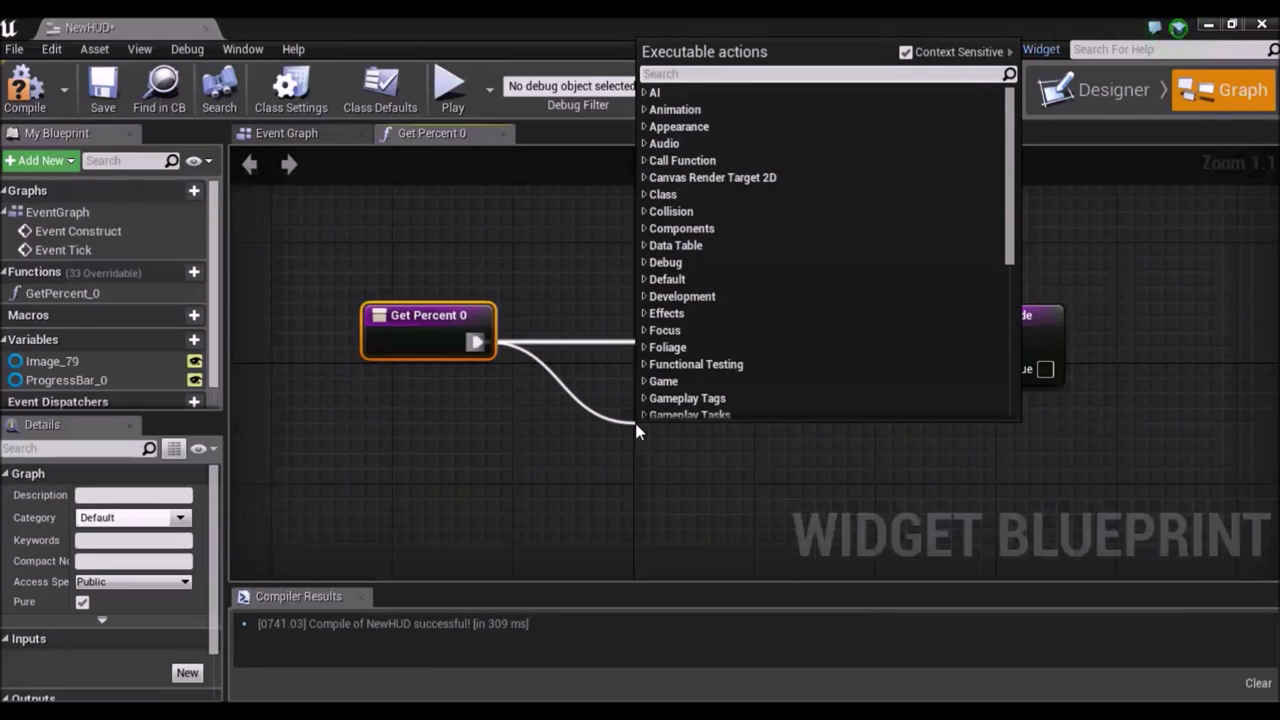
pyautogui.write('cast')
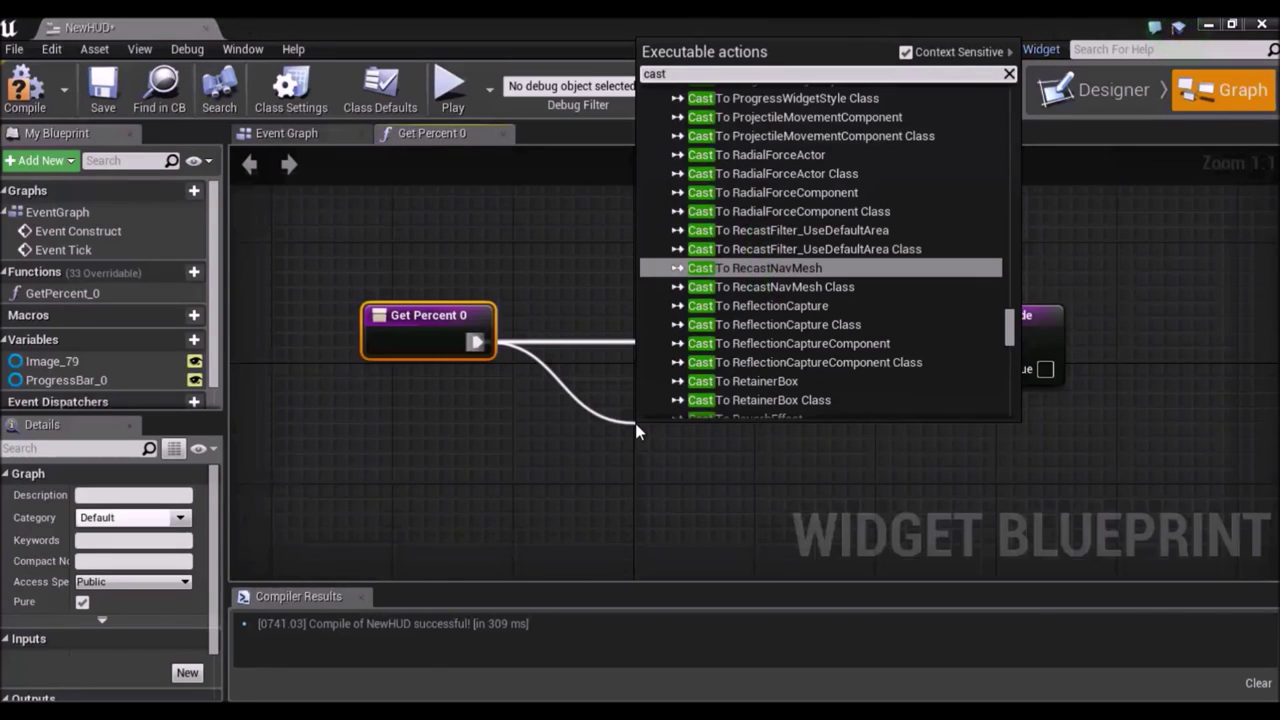
pyautogui.write(' to f')
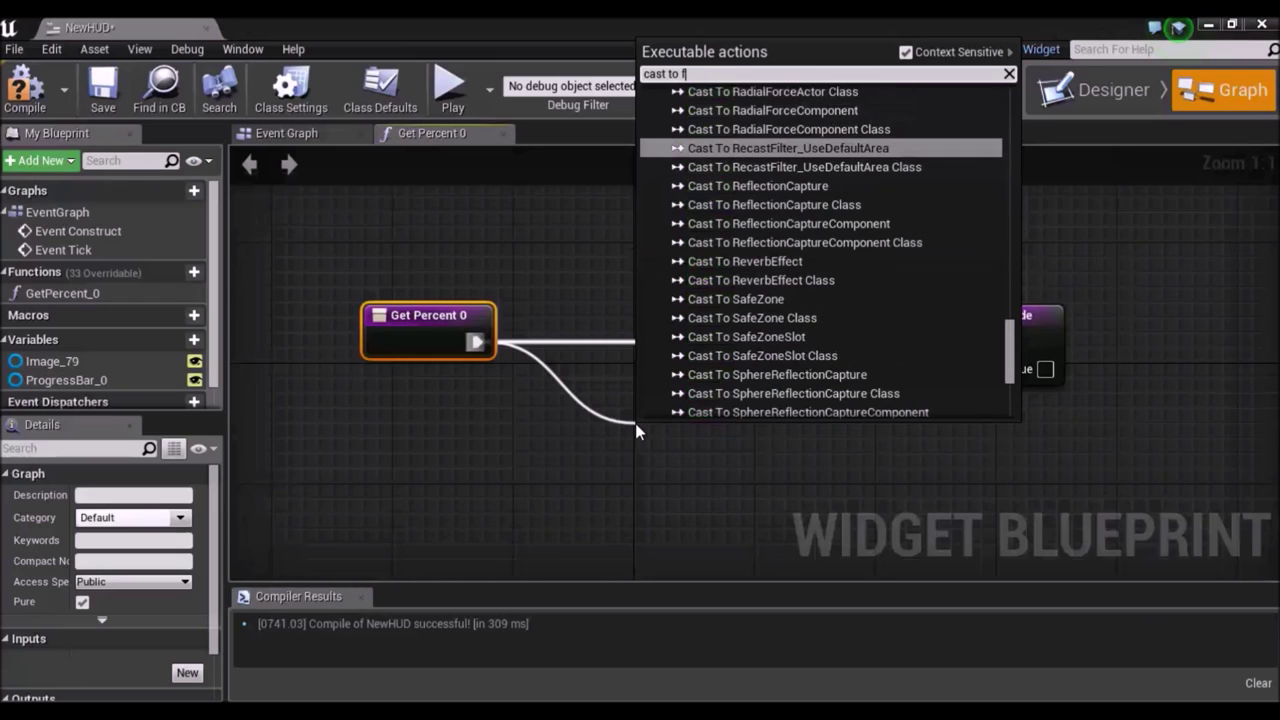
pyautogui.write('ps')
pyautogui.press('Return')
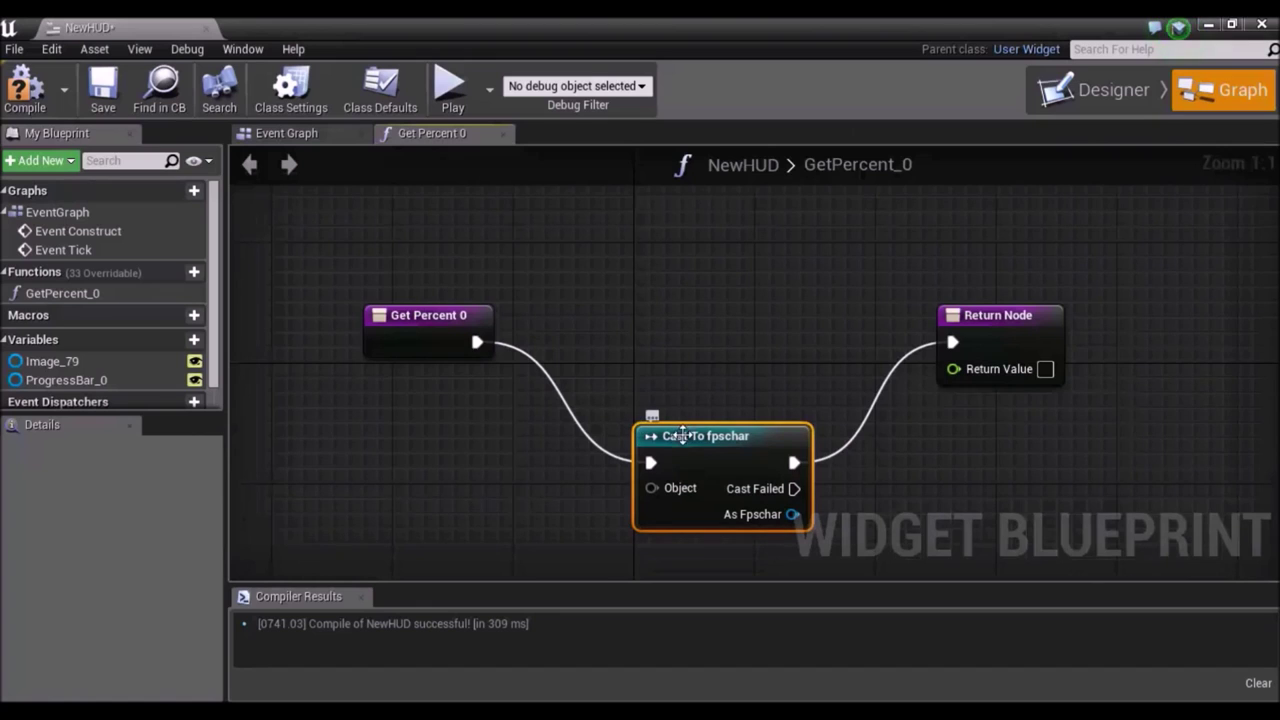
pyautogui.moveTo(688, 430); pyautogui.dragTo(643, 370)
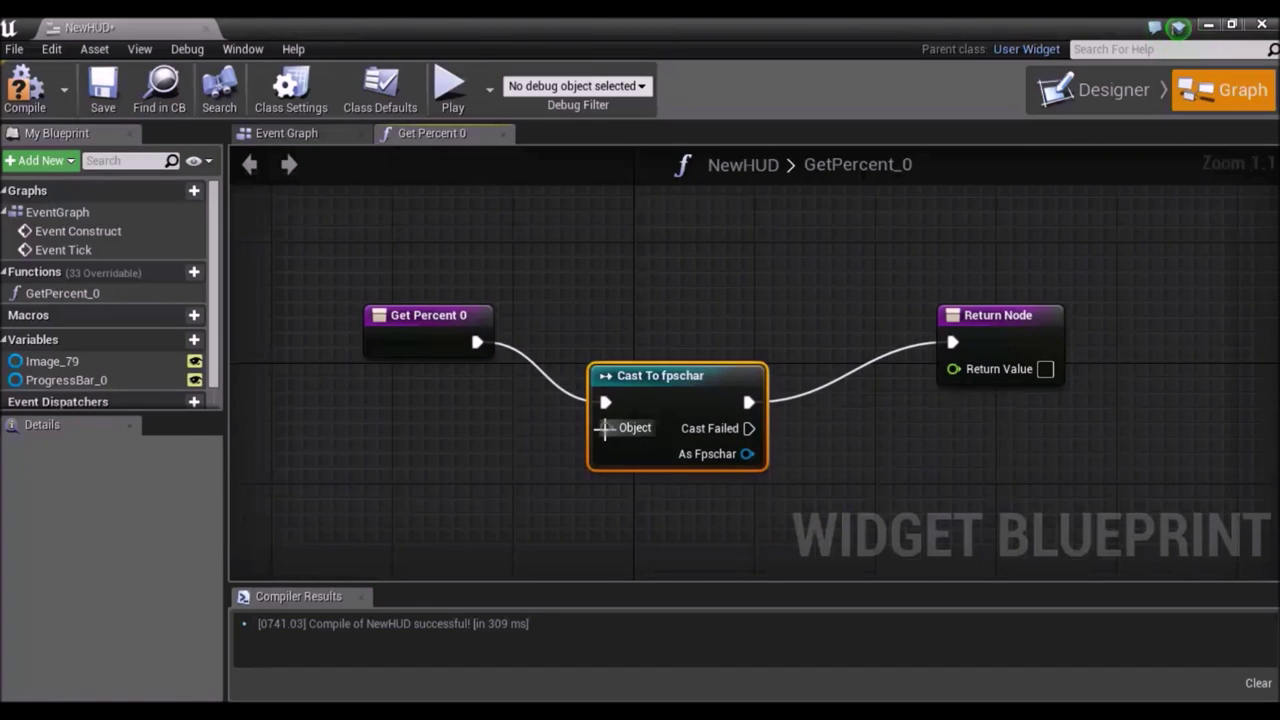
# Feed Get Player Character into the cast's Object input.
pyautogui.moveTo(605, 428); pyautogui.dragTo(419, 477)
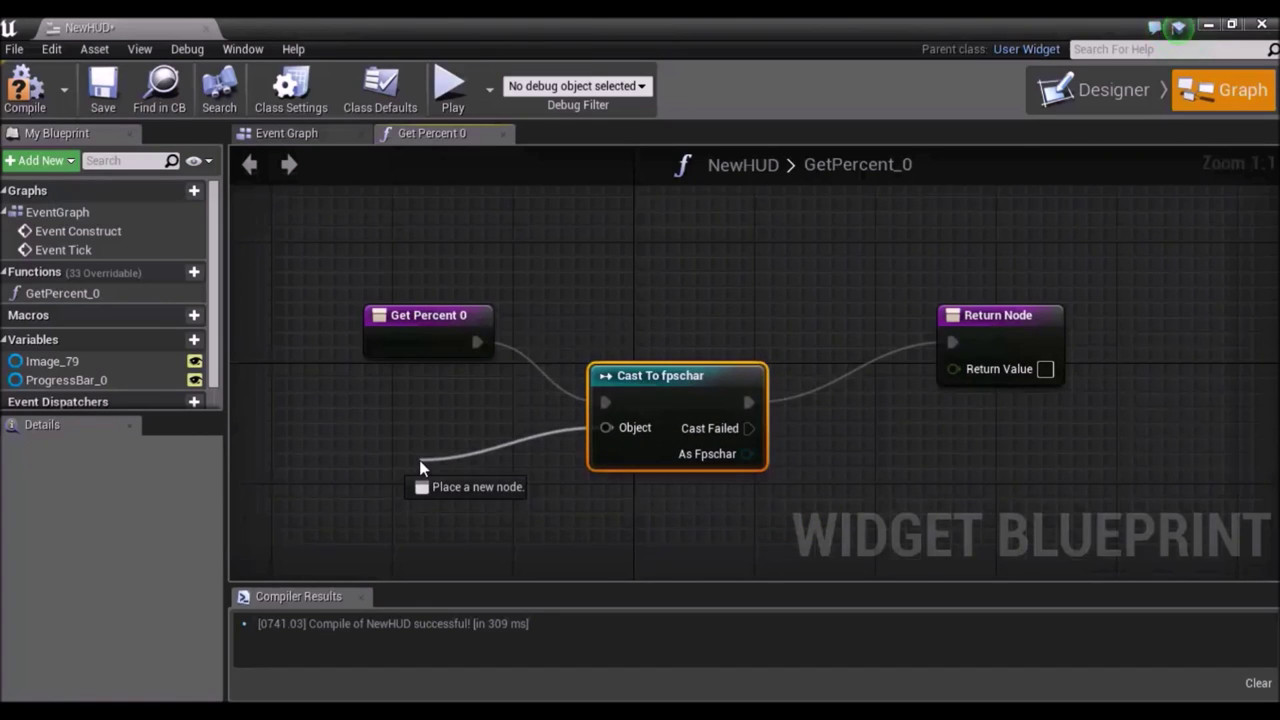
pyautogui.moveTo(419, 460); pyautogui.dragTo(419, 460)
pyautogui.write('get')
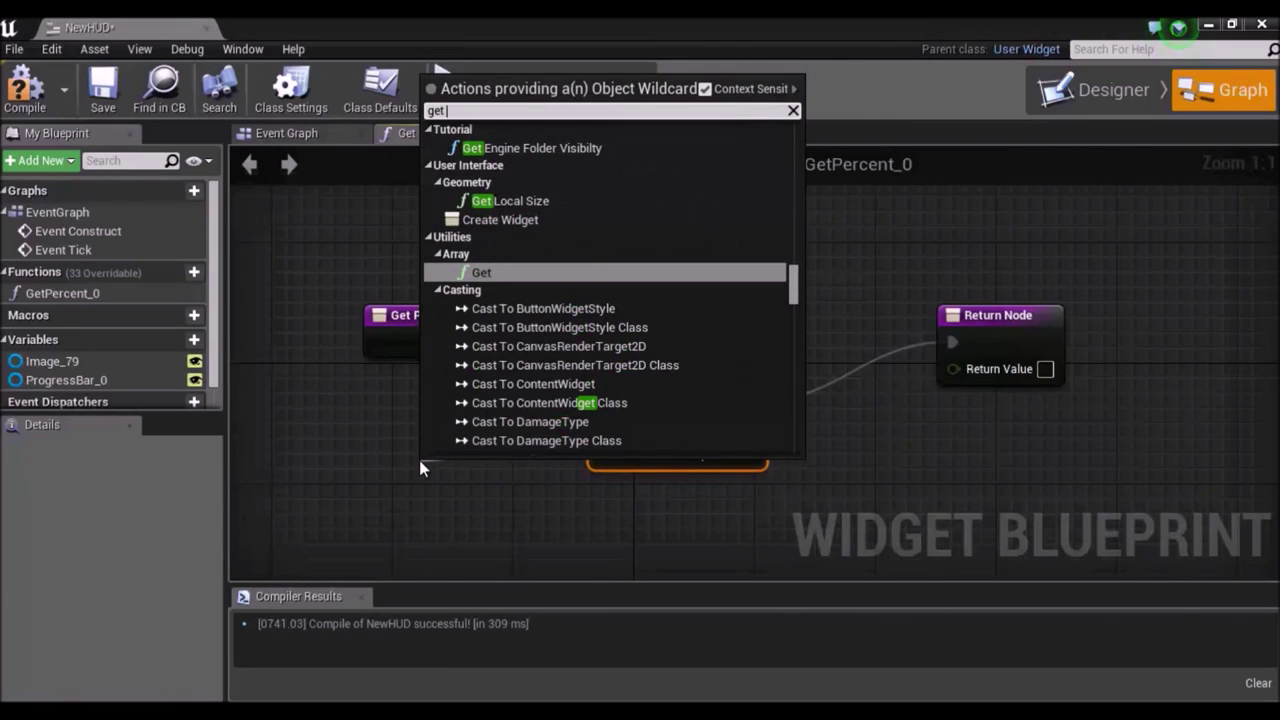
pyautogui.write(' play')
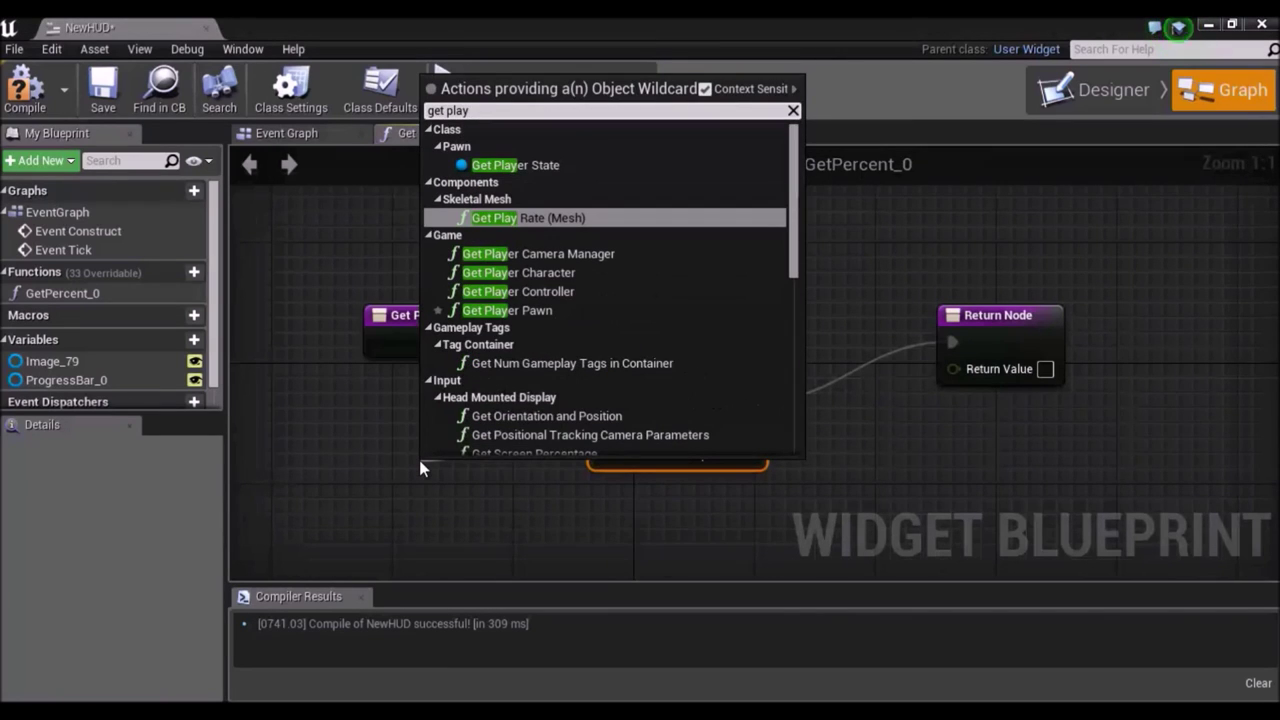
pyautogui.write('er')
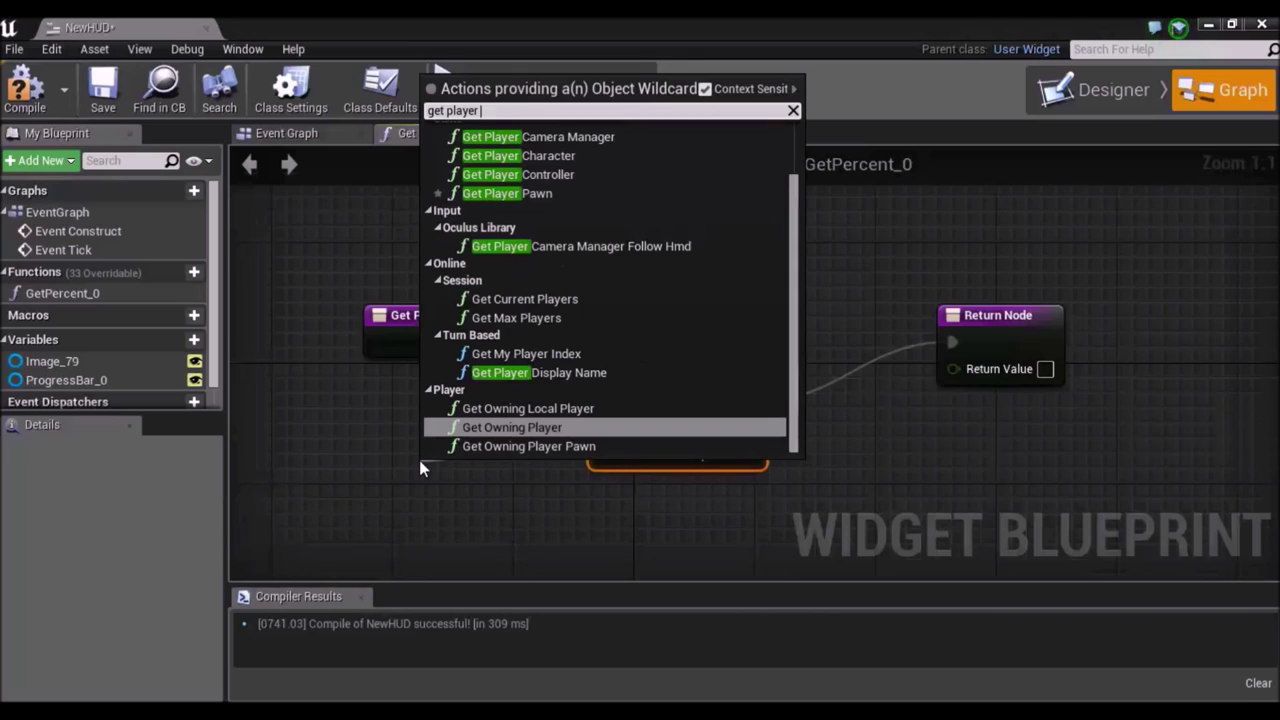
pyautogui.write(' cha')
pyautogui.press('Return')
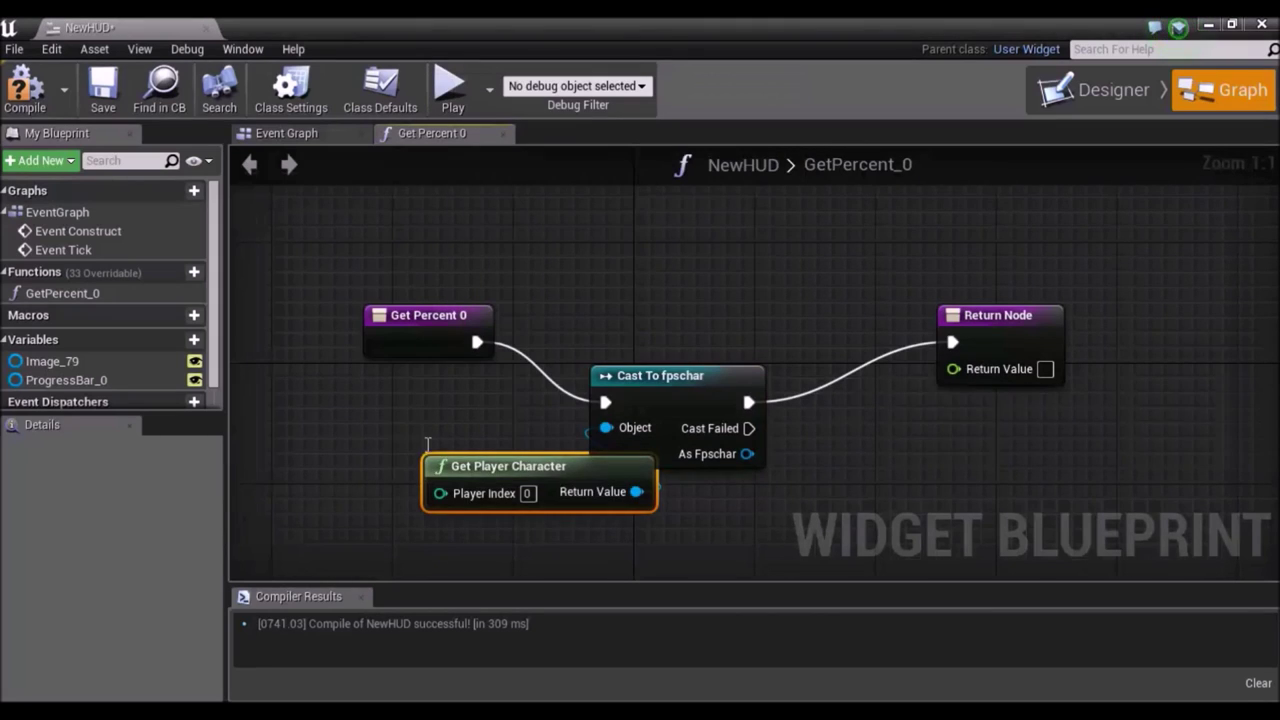
pyautogui.moveTo(440, 468); pyautogui.dragTo(334, 408)
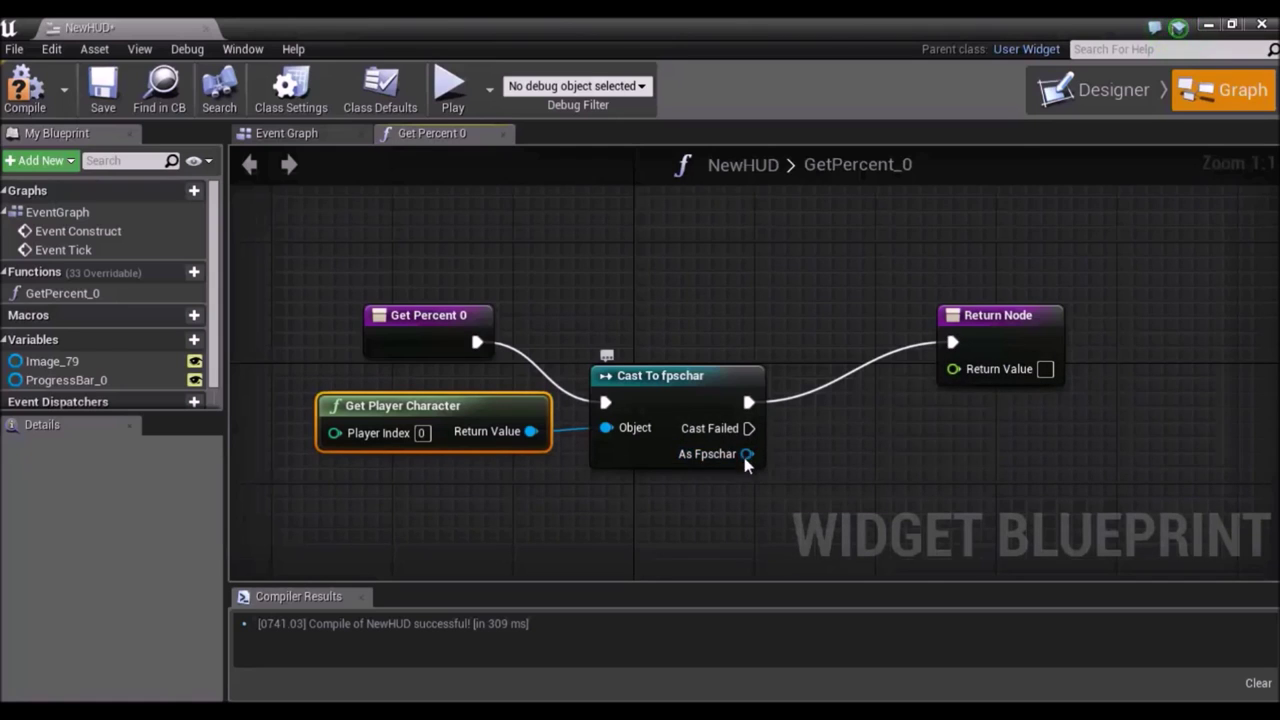
# Add a Get Health node from the As Fpschar output.
pyautogui.moveTo(745, 458); pyautogui.dragTo(818, 506)
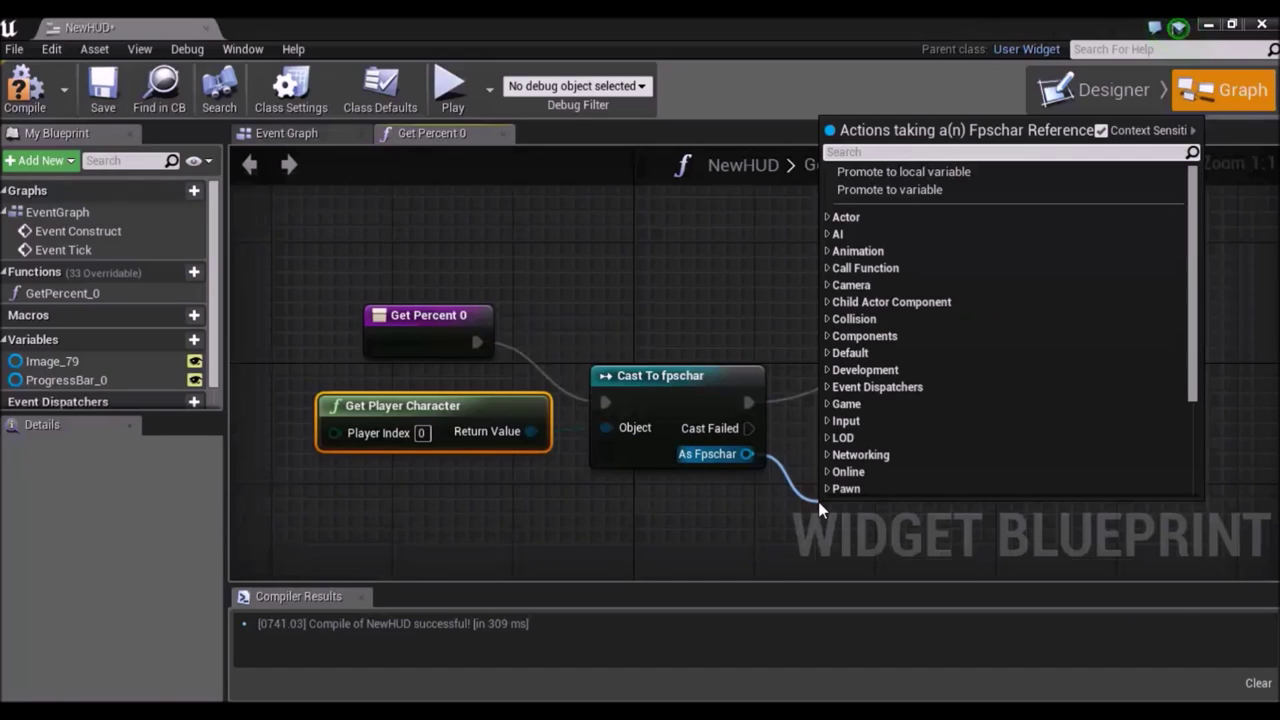
pyautogui.write('get')
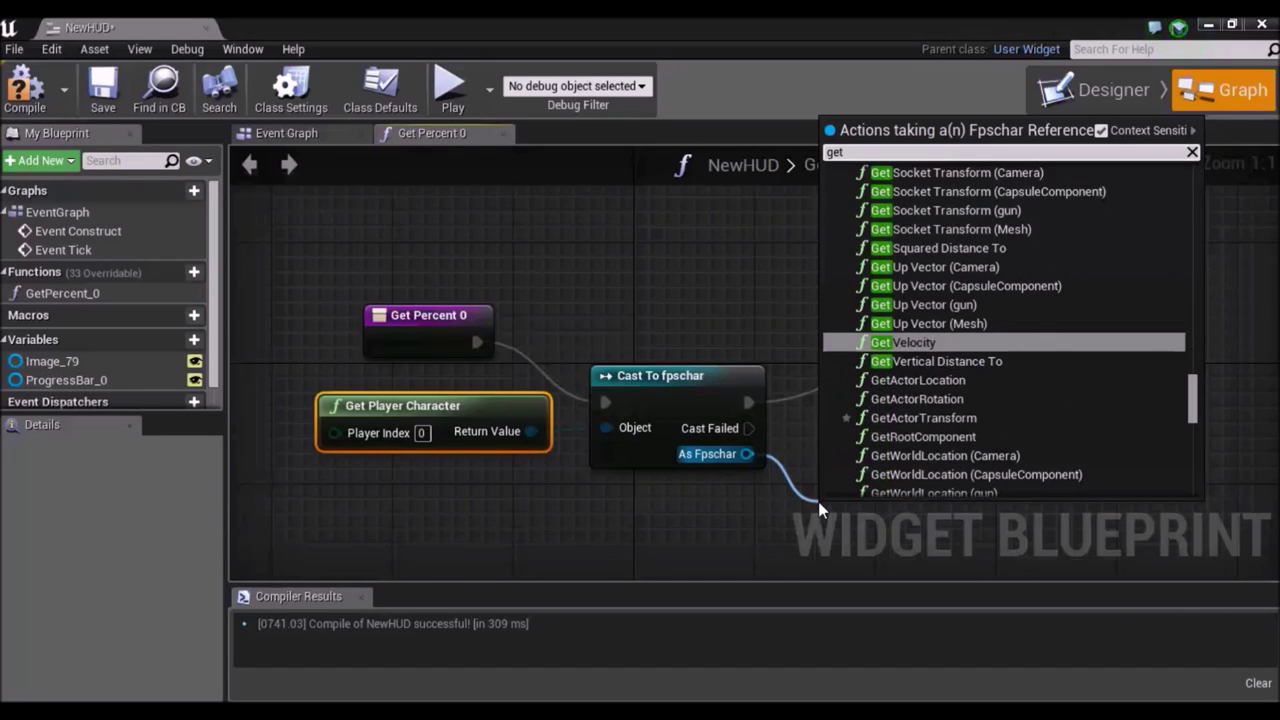
pyautogui.write(' he')
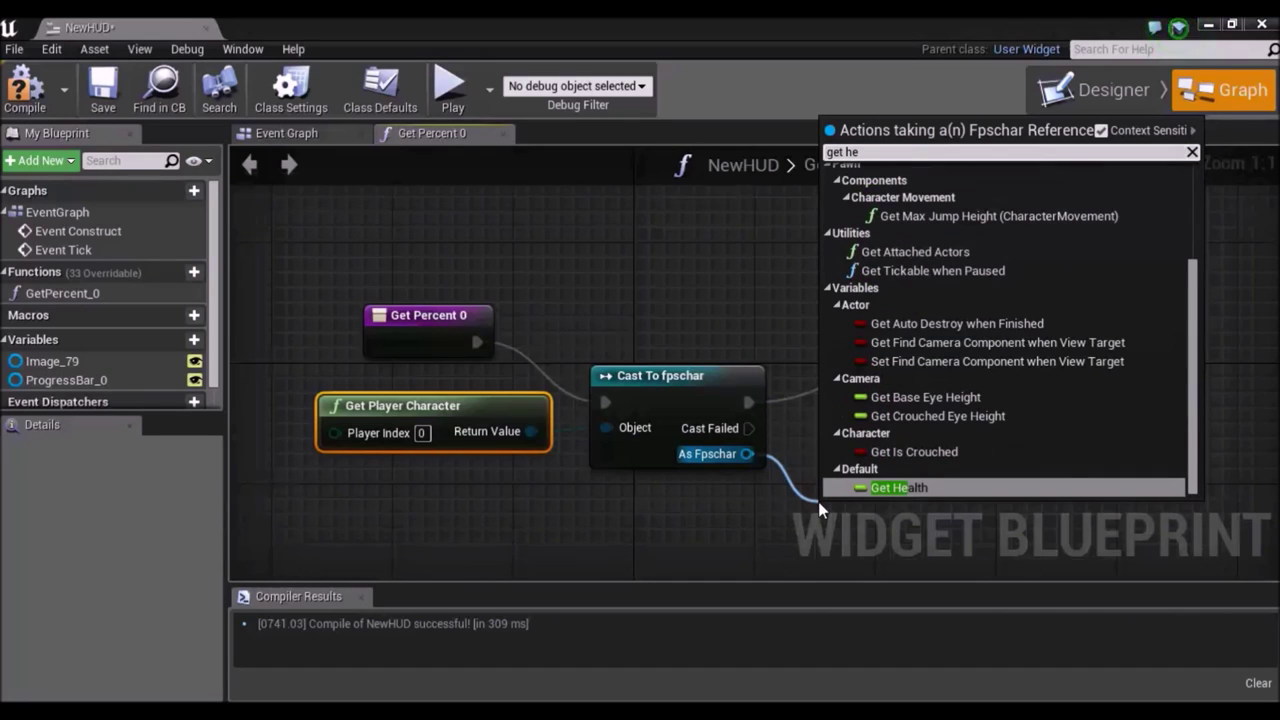
pyautogui.press('Return')
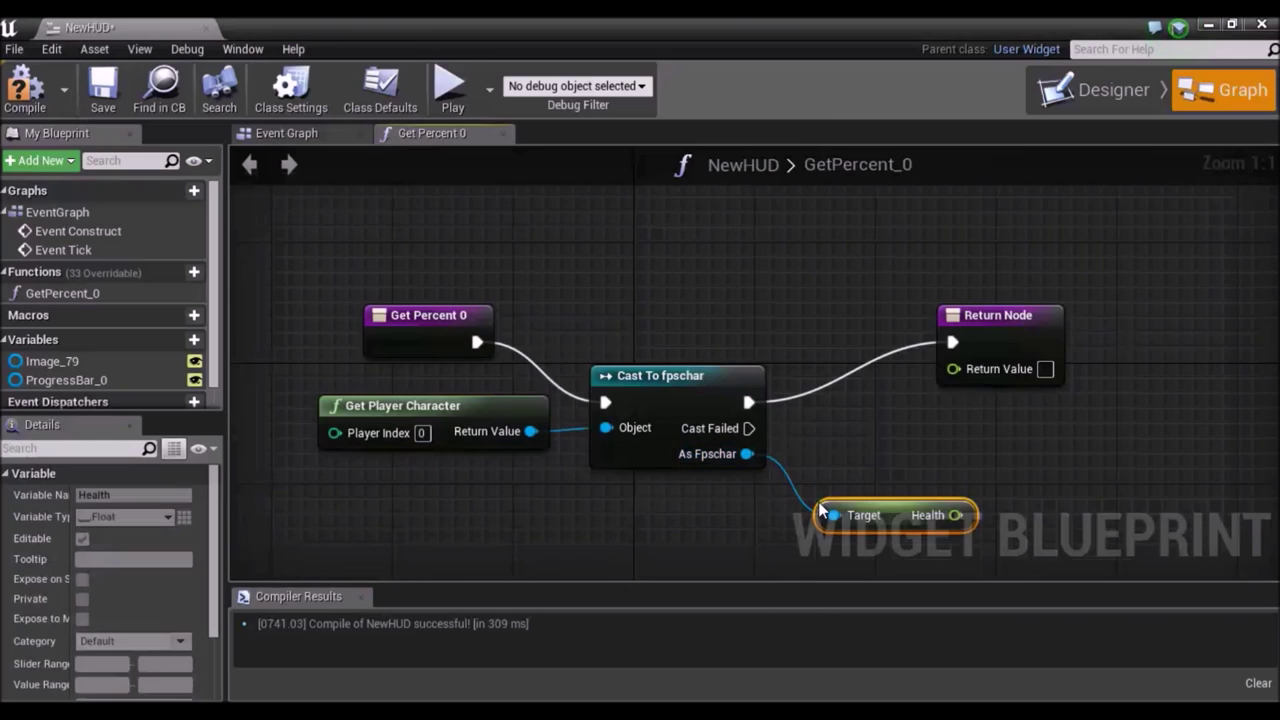
# Wire Health into the Return Node's Return Value and compile the widget blueprint.
pyautogui.moveTo(972, 310); pyautogui.dragTo(1072, 295)
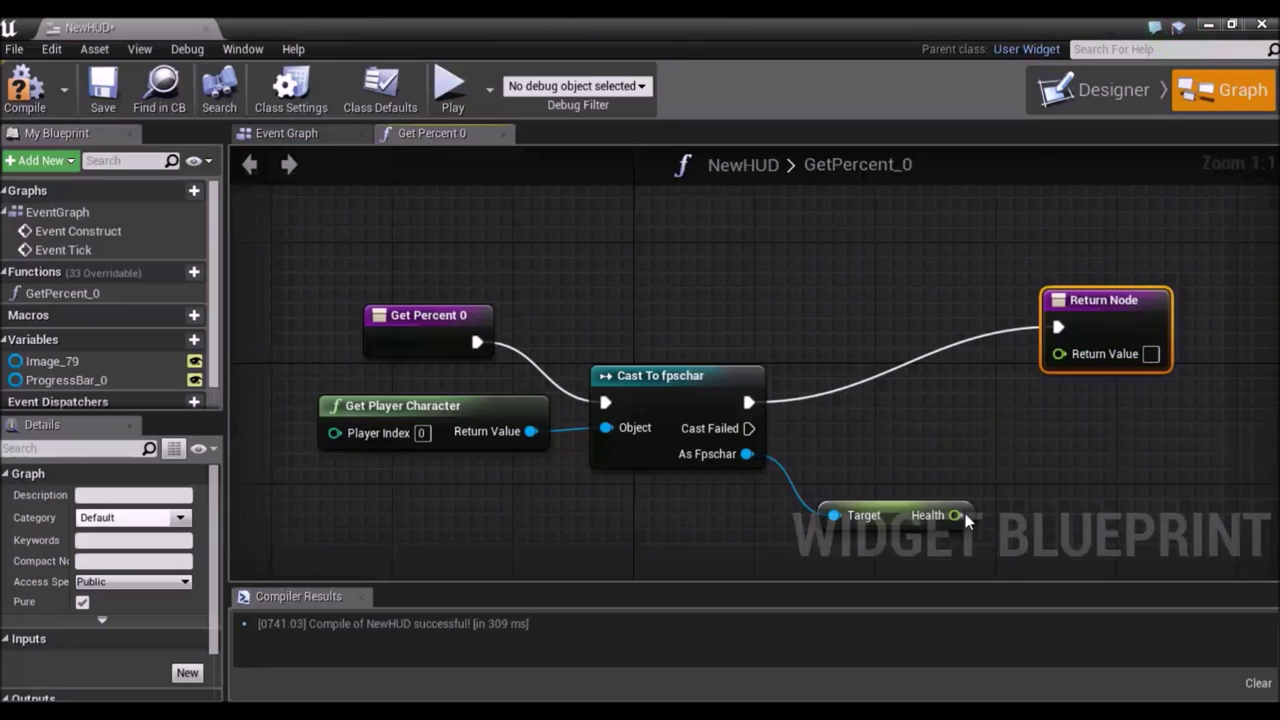
pyautogui.moveTo(956, 516); pyautogui.dragTo(1046, 366)
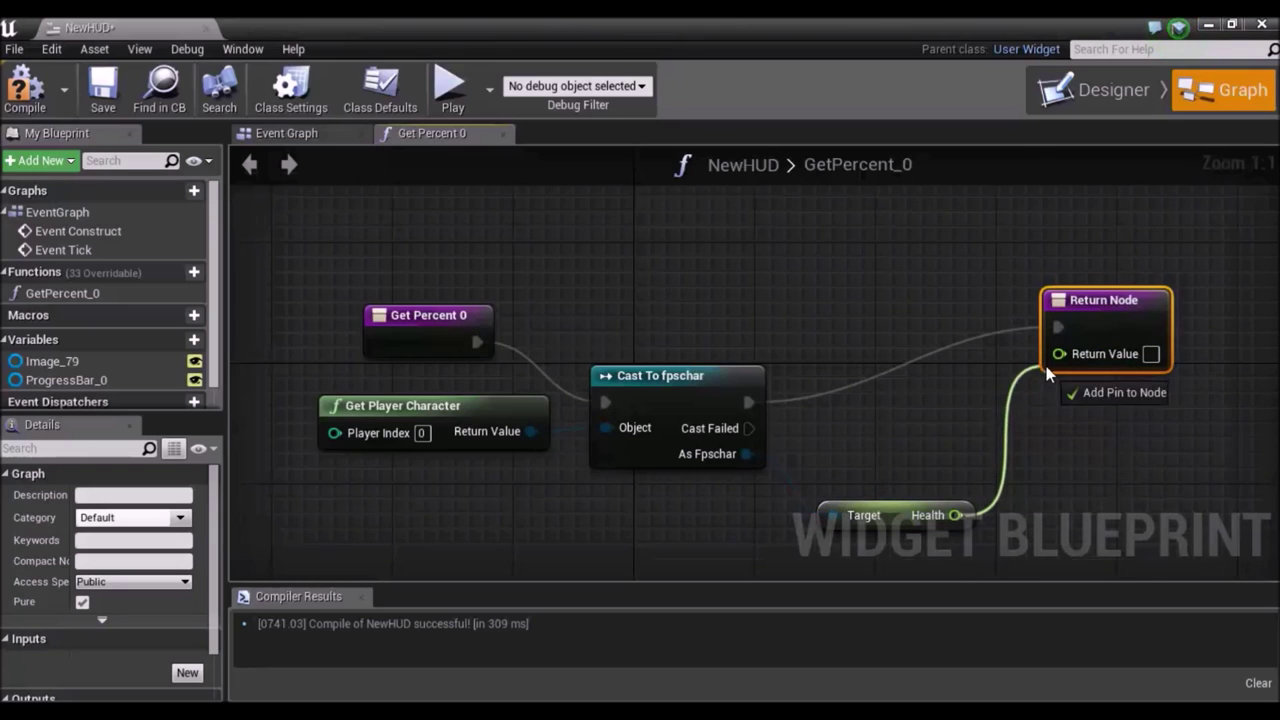
pyautogui.moveTo(1046, 366); pyautogui.dragTo(1060, 356)
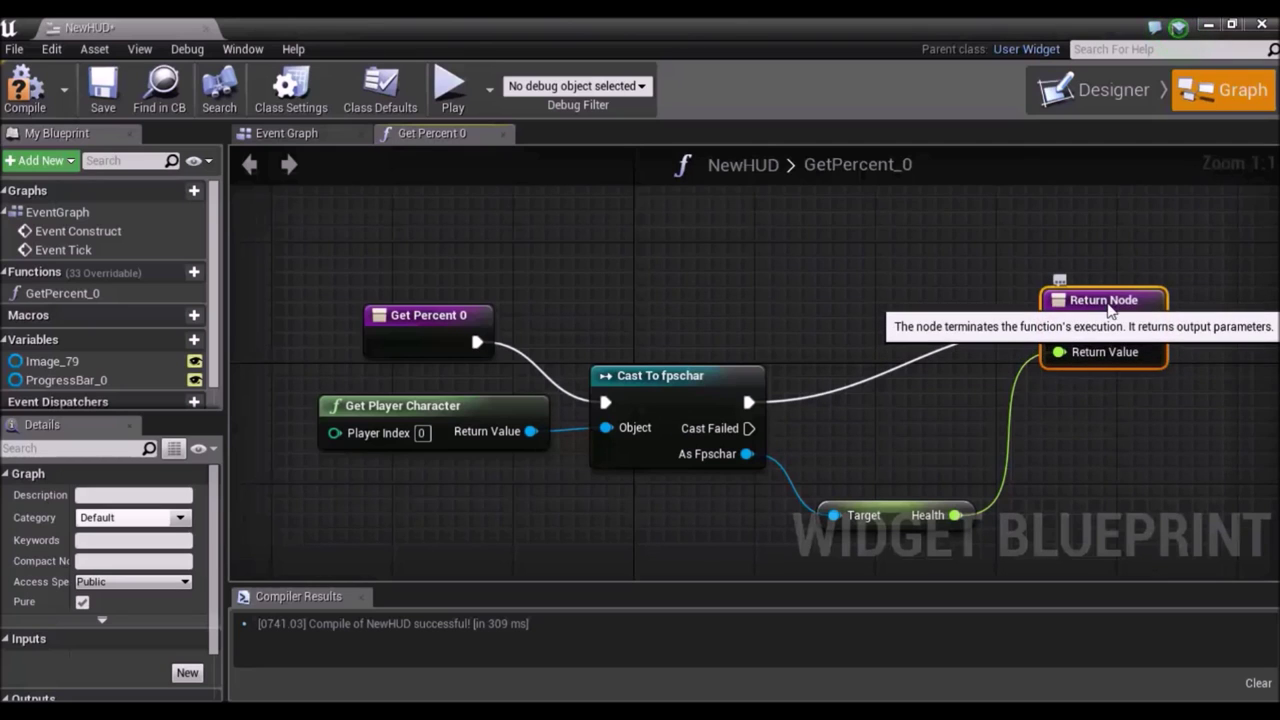
pyautogui.moveTo(1108, 310); pyautogui.dragTo(1064, 325)
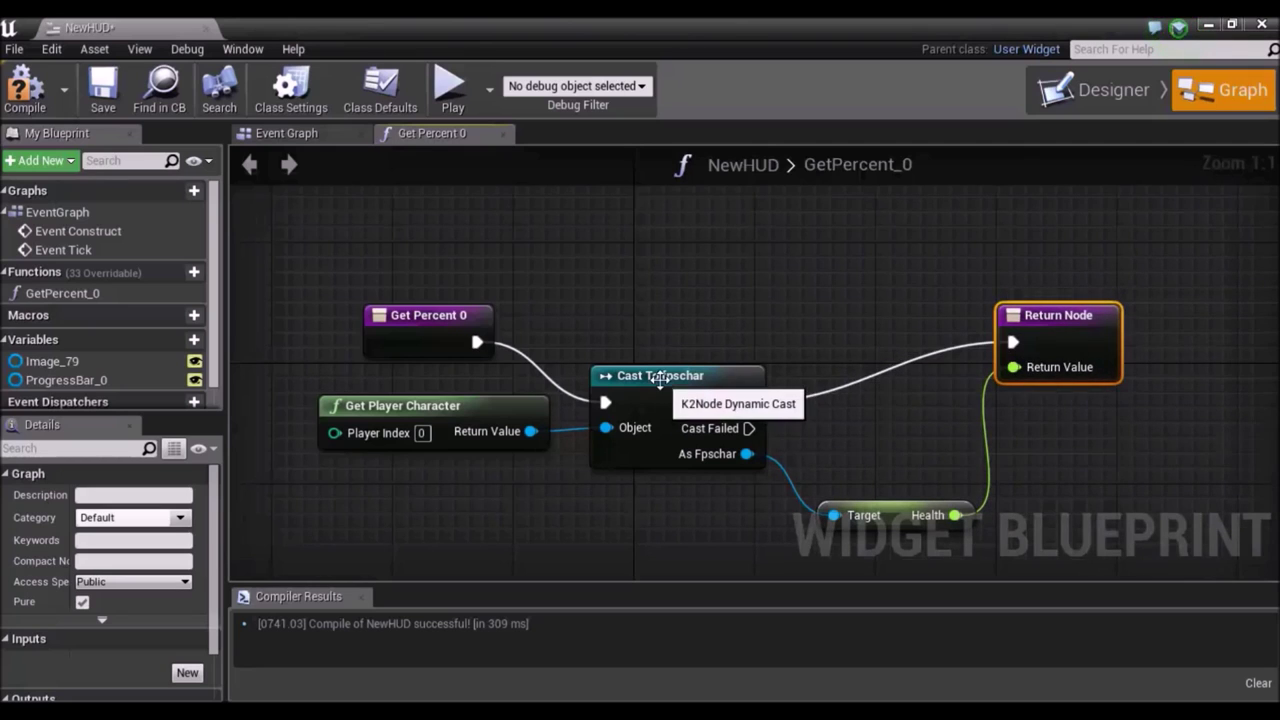
pyautogui.moveTo(660, 377); pyautogui.dragTo(720, 332)
pyautogui.click(36, 95)
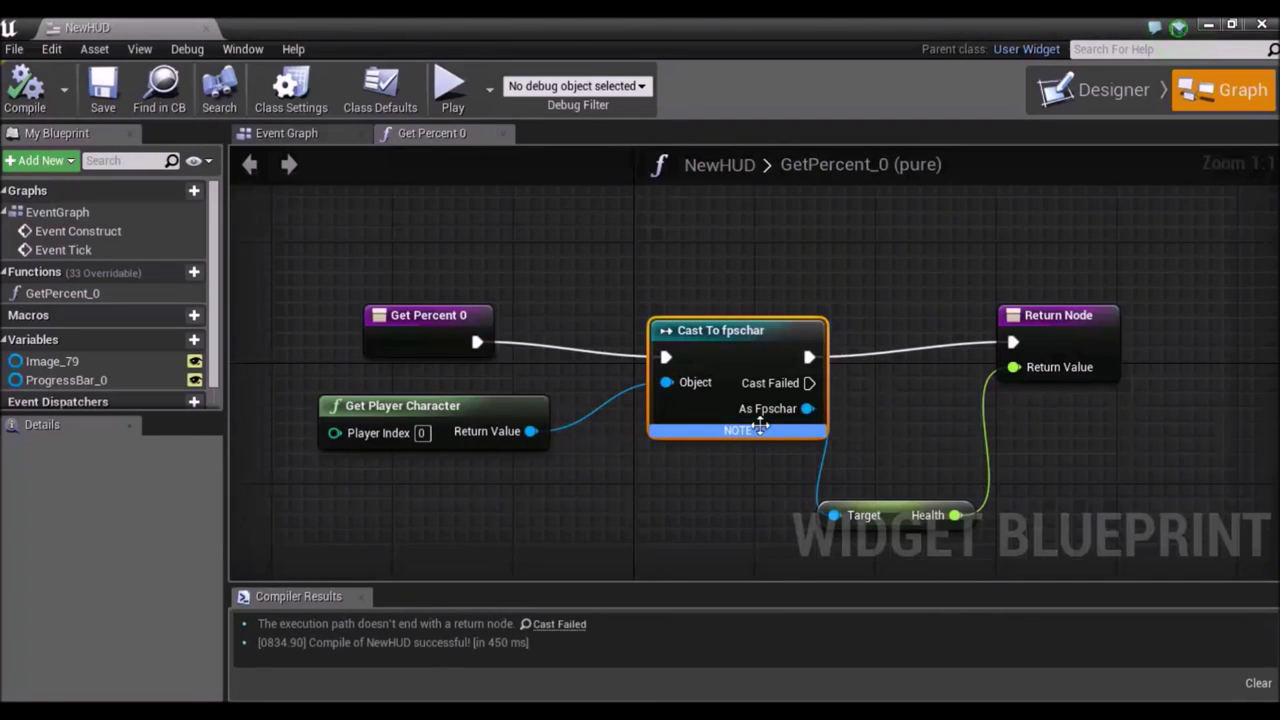
# Reconnect As Fpschar to the Health getter's Target and minimize the Blueprint editor.
pyautogui.moveTo(754, 432)
pyautogui.moveTo(737, 328); pyautogui.dragTo(701, 340)
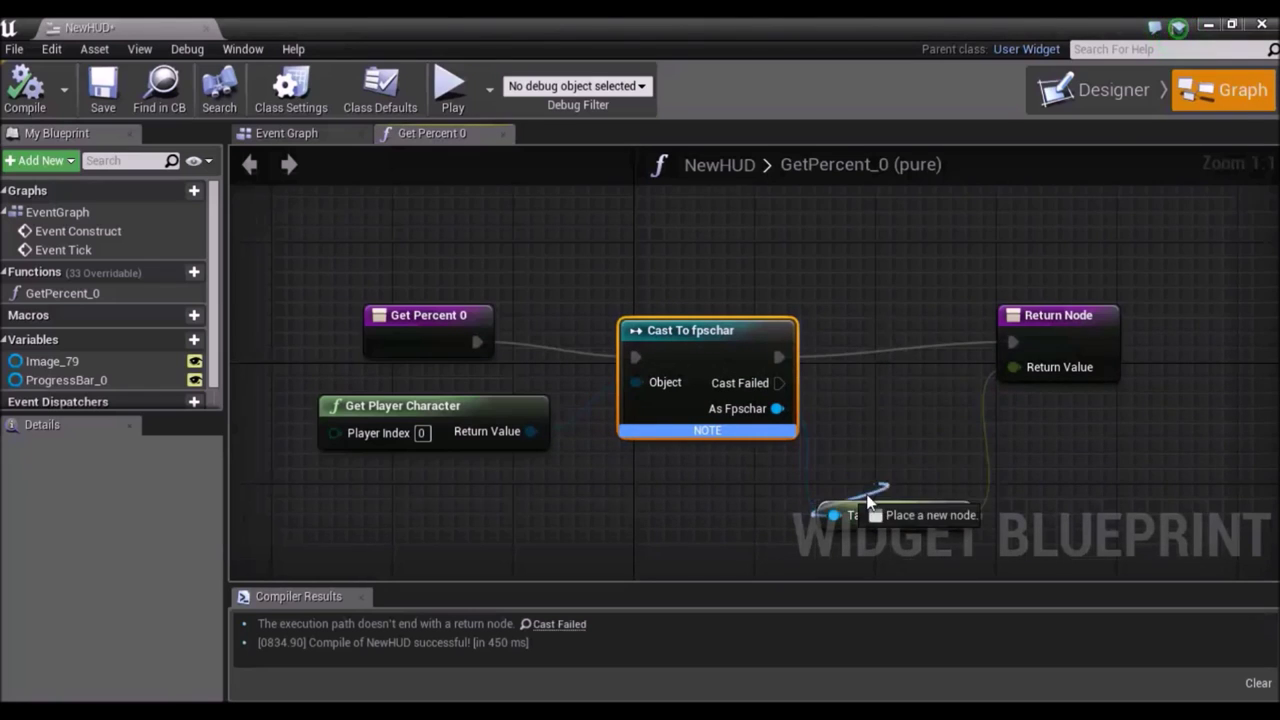
pyautogui.moveTo(833, 515); pyautogui.dragTo(866, 505)
pyautogui.moveTo(777, 408); pyautogui.dragTo(833, 515)
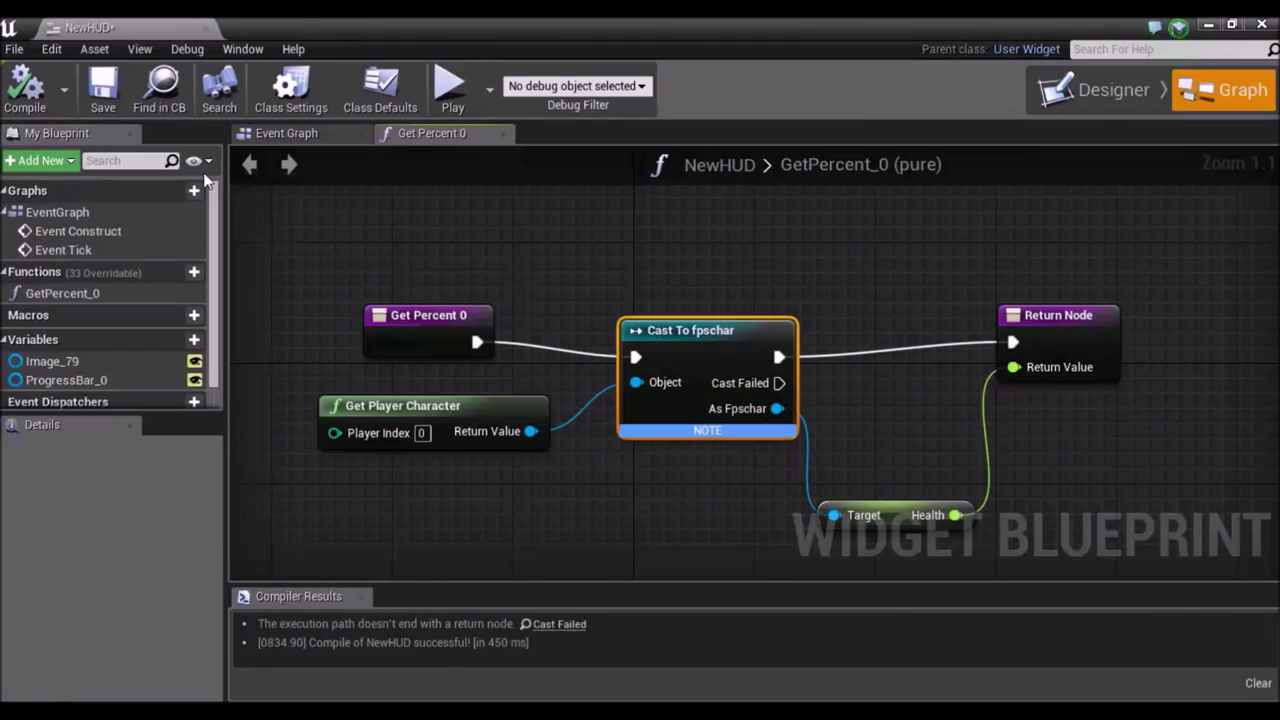
pyautogui.click(1209, 24)
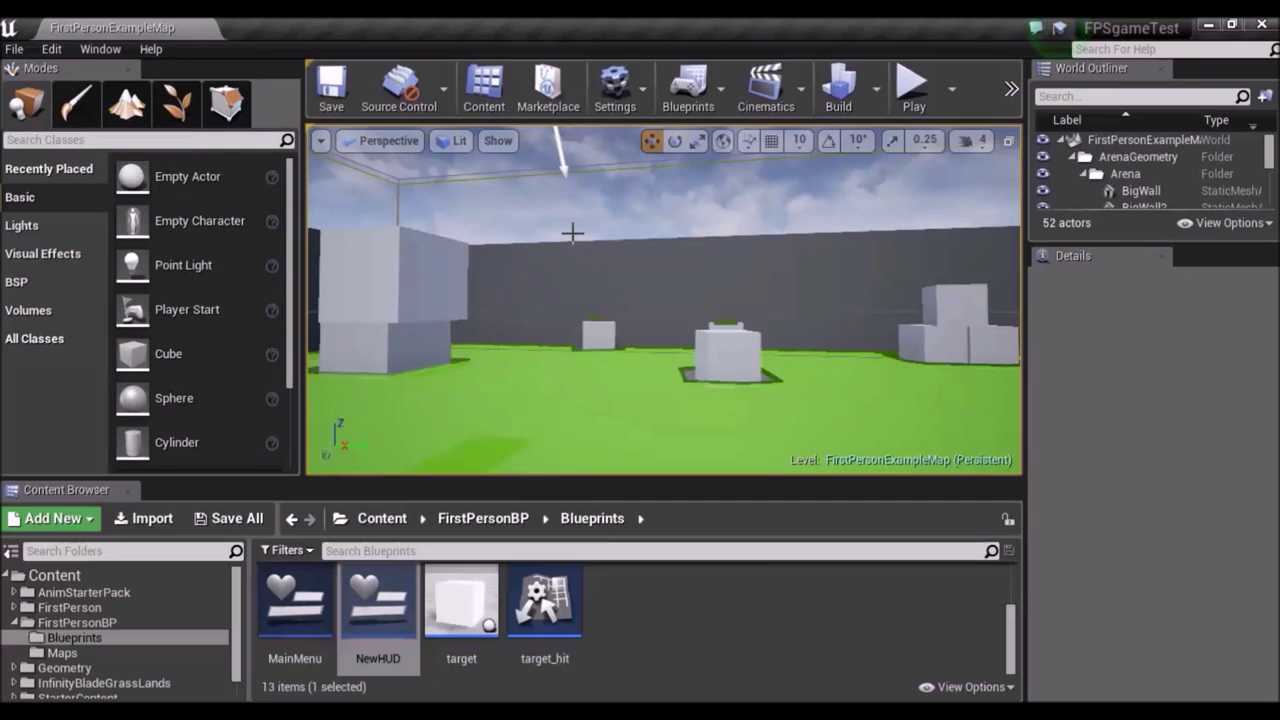
# Play the level, walking forward to test the health bar, then stop.
pyautogui.click(930, 88)
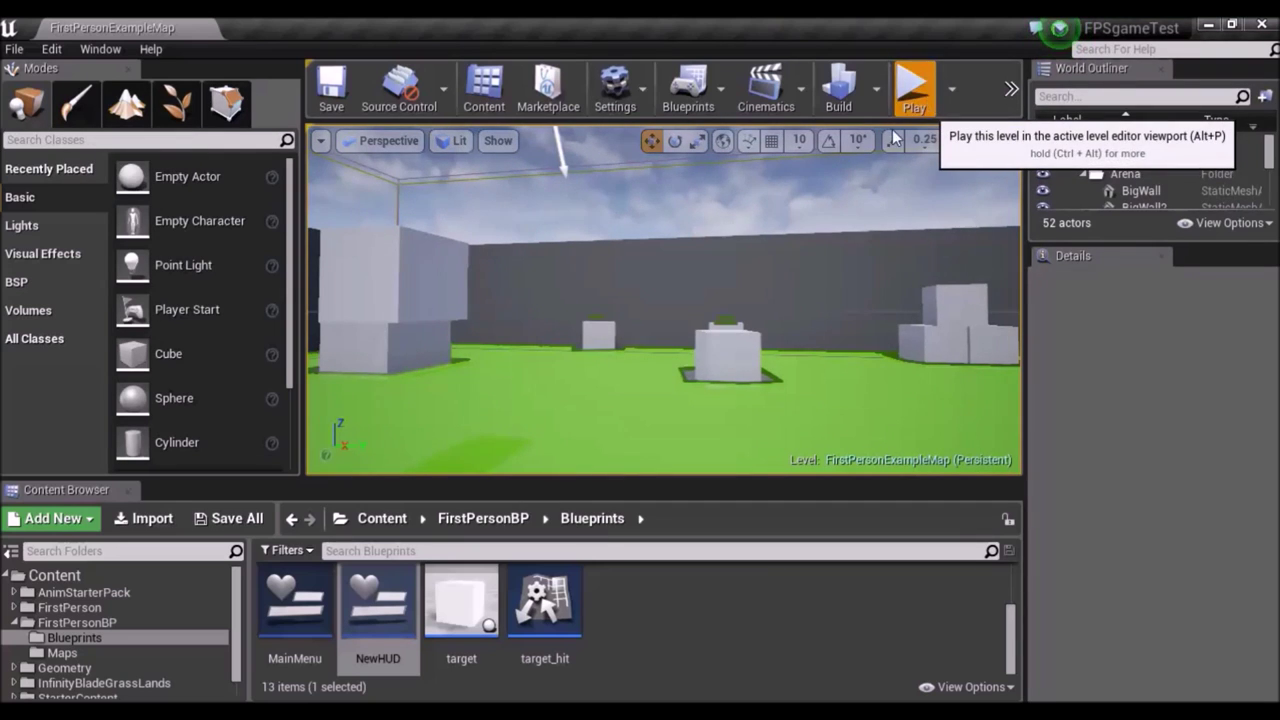
pyautogui.press('w')
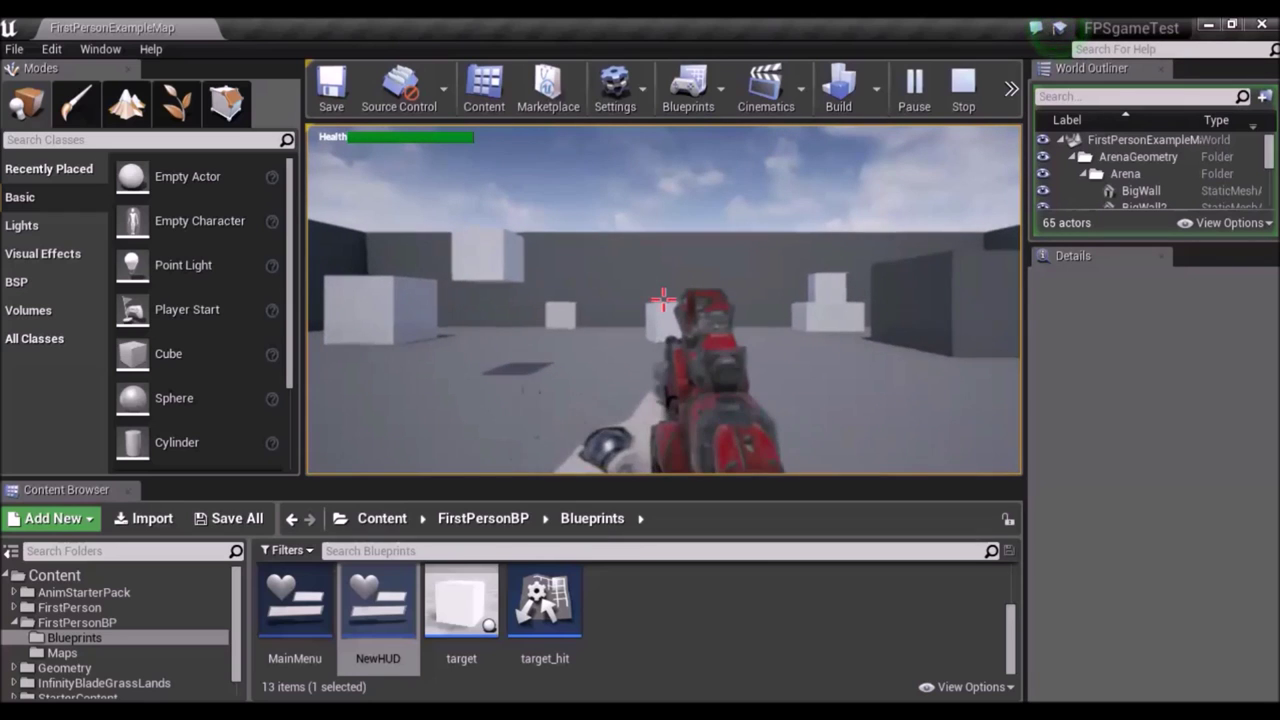
pyautogui.press('Escape')
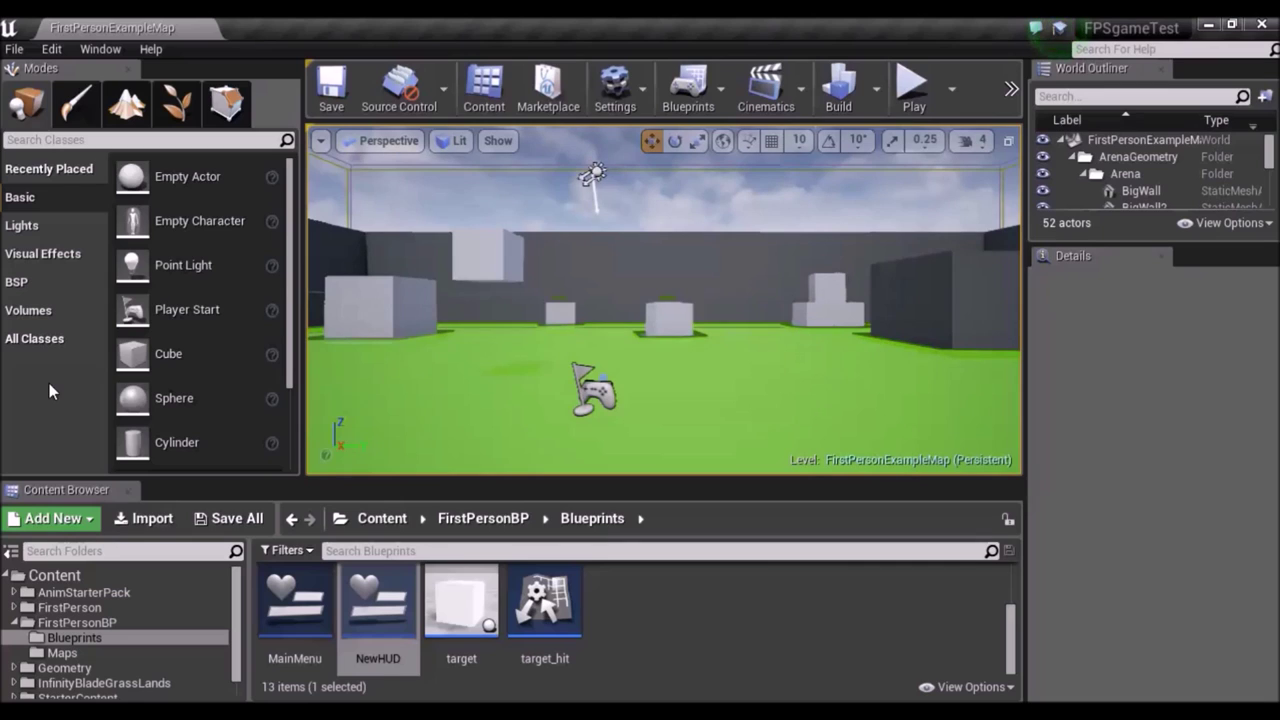
# Lower the system volume, clear the asset selection, and save the map.
pyautogui.press('XF86AudioLowerVolume')
pyautogui.press('XF86AudioLowerVolume')
pyautogui.press('XF86AudioLowerVolume')
pyautogui.press('XF86AudioLowerVolume')
pyautogui.press('XF86AudioLowerVolume')
pyautogui.press('XF86AudioLowerVolume')
pyautogui.press('XF86AudioLowerVolume')
pyautogui.press('XF86AudioLowerVolume')
pyautogui.press('XF86AudioLowerVolume')
pyautogui.press('XF86AudioLowerVolume')
pyautogui.press('XF86AudioLowerVolume')
pyautogui.press('XF86AudioLowerVolume')
pyautogui.press('XF86AudioLowerVolume')
pyautogui.press('XF86AudioLowerVolume')
pyautogui.press('XF86AudioLowerVolume')
pyautogui.press('XF86AudioLowerVolume')
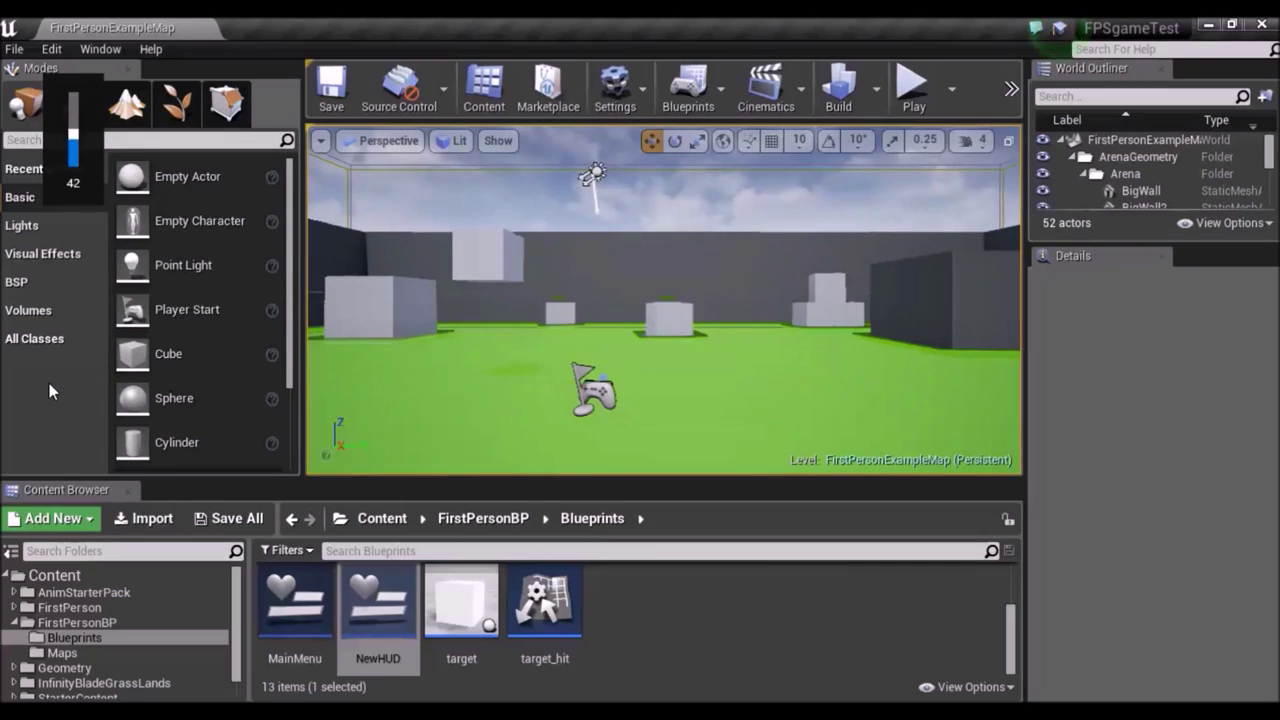
pyautogui.press('XF86AudioLowerVolume')
pyautogui.press('XF86AudioLowerVolume')
pyautogui.press('XF86AudioLowerVolume')
pyautogui.press('XF86AudioLowerVolume')
pyautogui.press('XF86AudioLowerVolume')
pyautogui.press('XF86AudioLowerVolume')
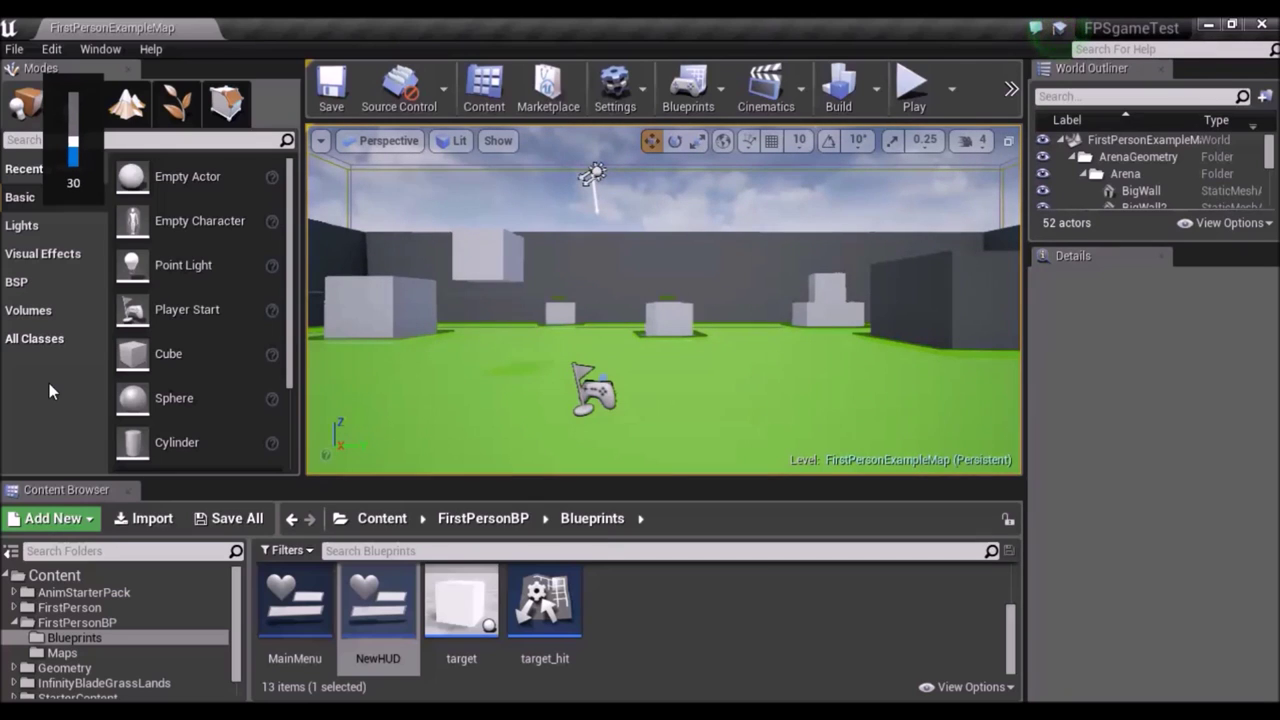
pyautogui.press('XF86AudioLowerVolume')
pyautogui.press('XF86AudioLowerVolume')
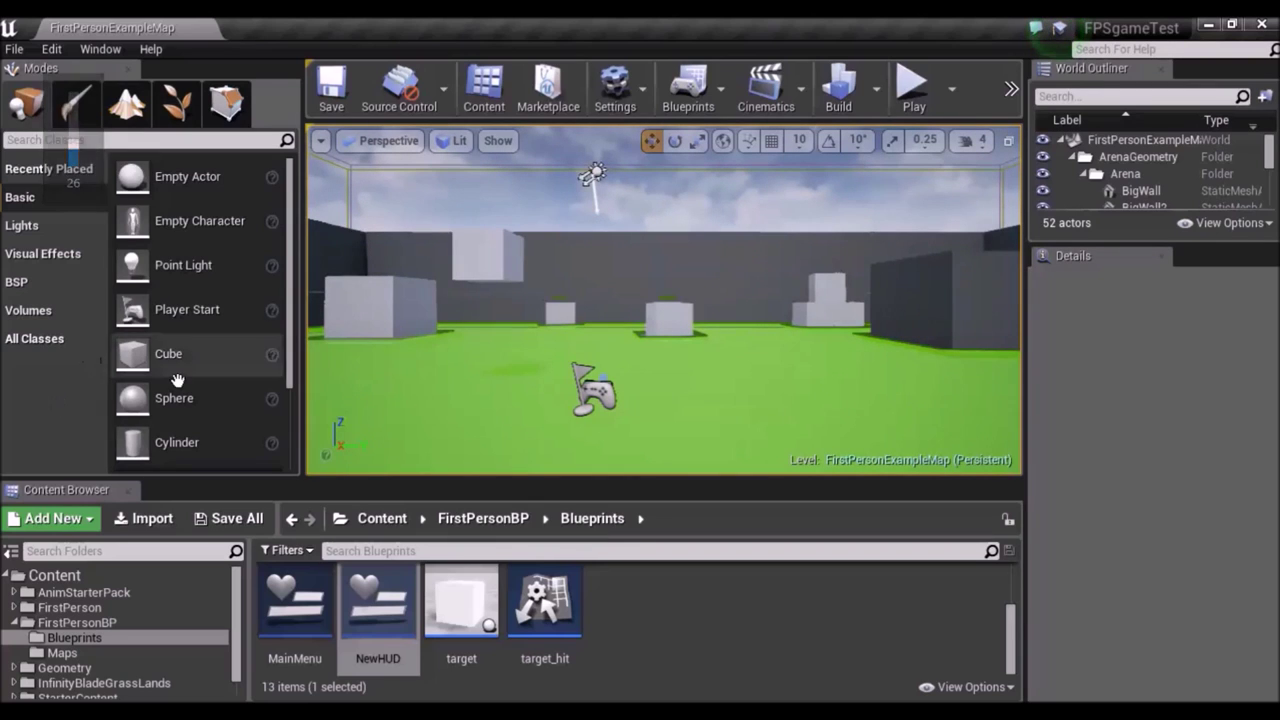
pyautogui.click(688, 630)
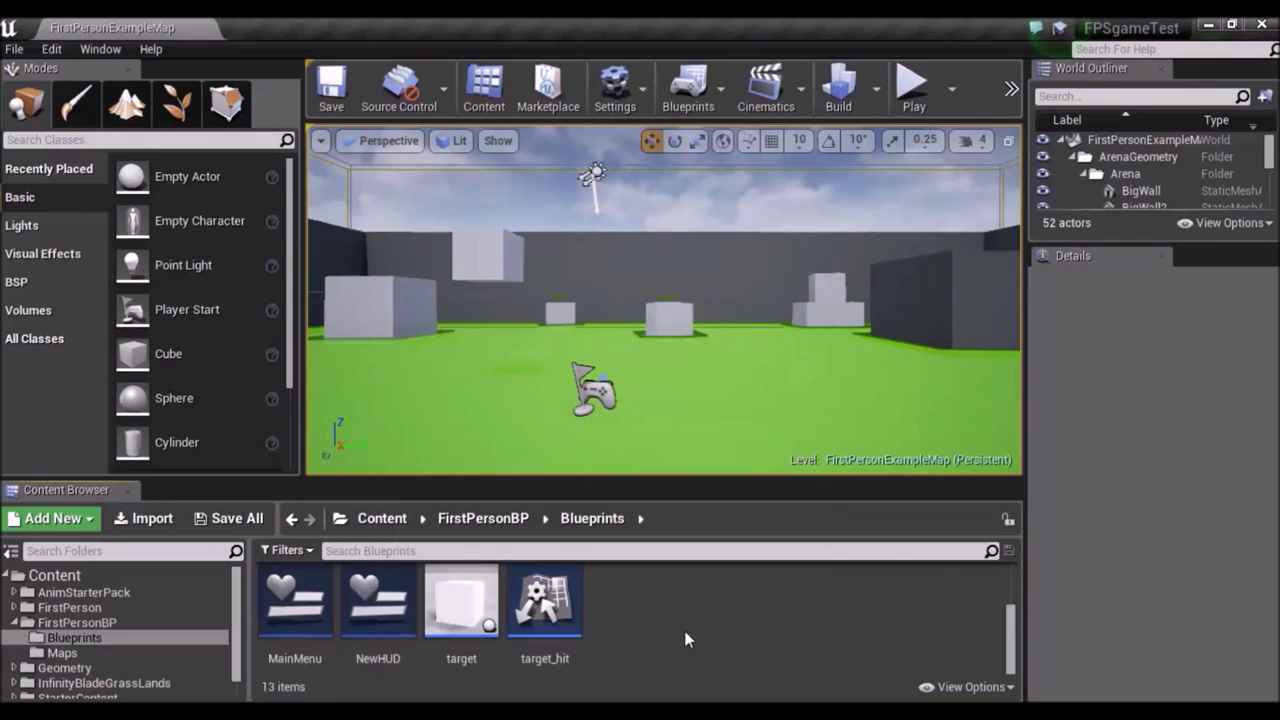
pyautogui.click(338, 98)
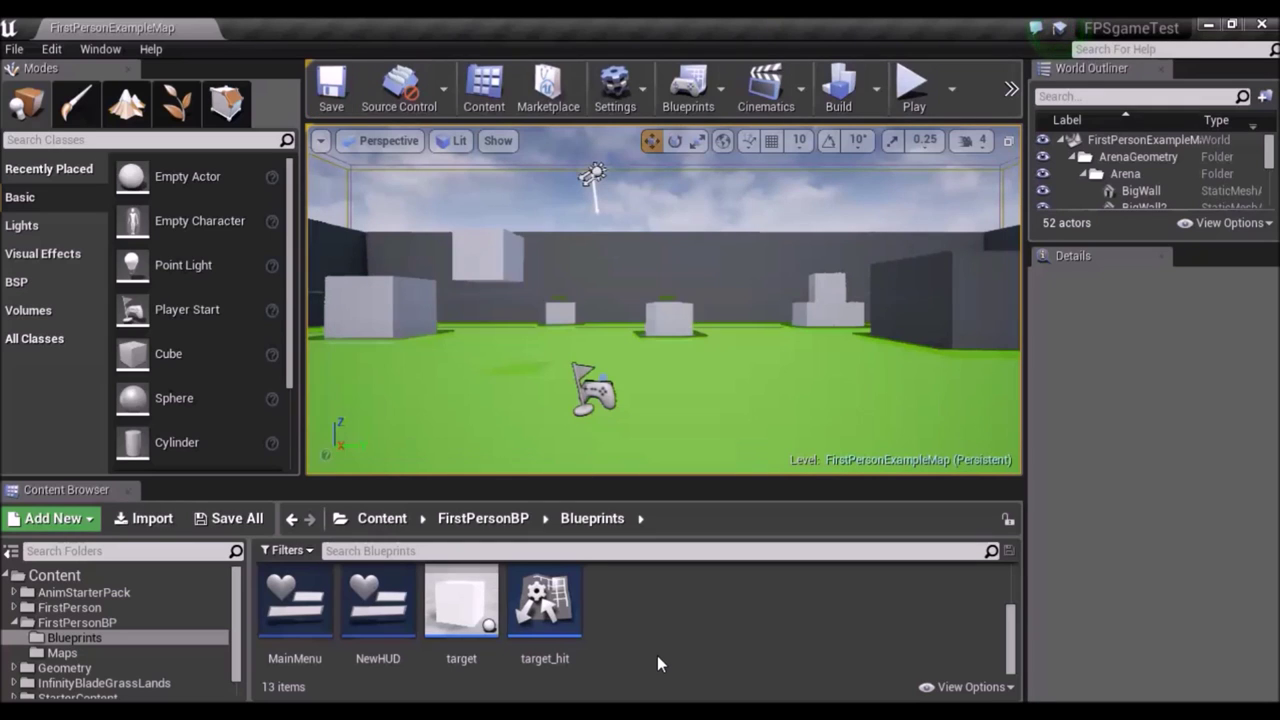
# Open the fpschar Blueprint, bring the fireweapon nodes into view, and add a variable.
pyautogui.scroll(2, 735, 612)
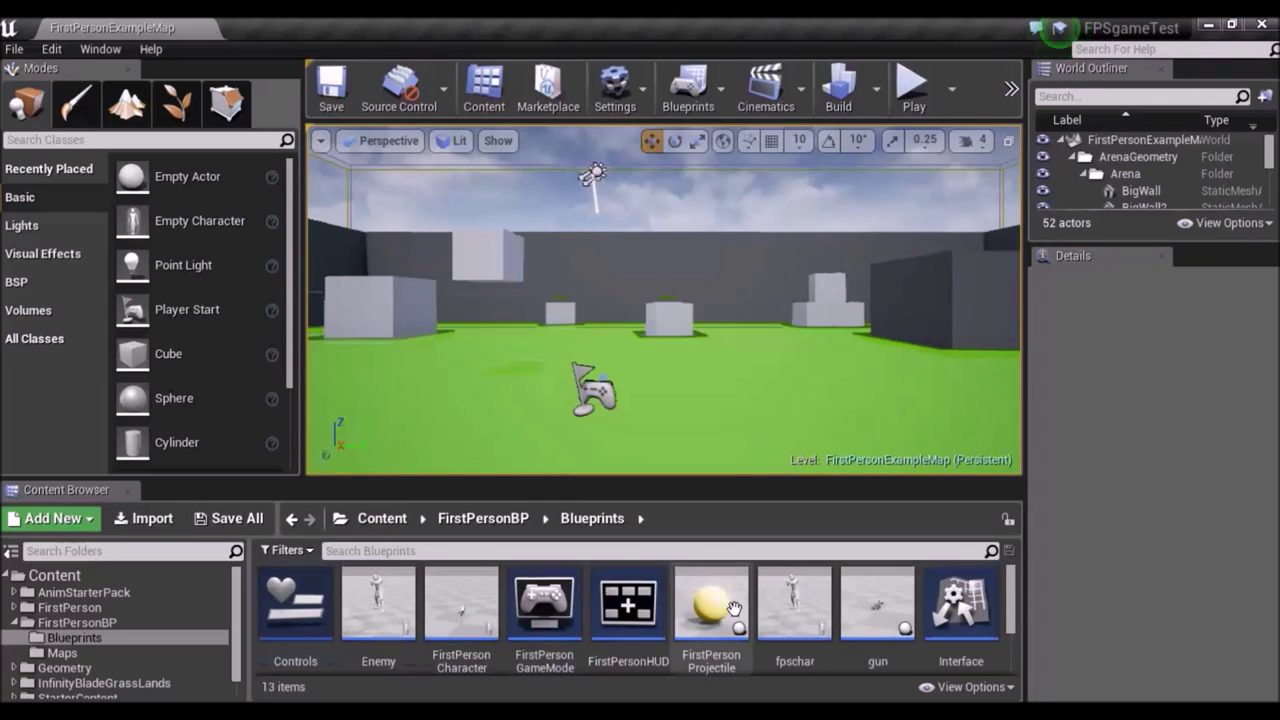
pyautogui.doubleClick(815, 632)
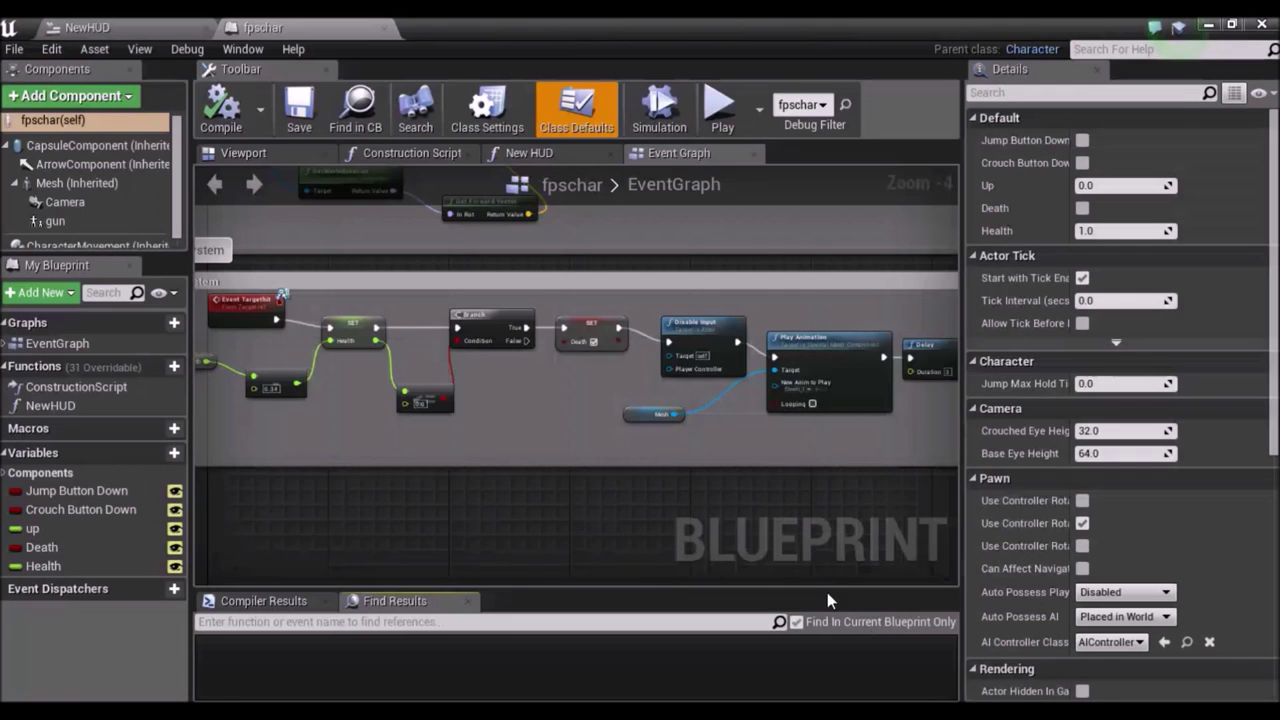
pyautogui.scroll(-3, 619, 522)
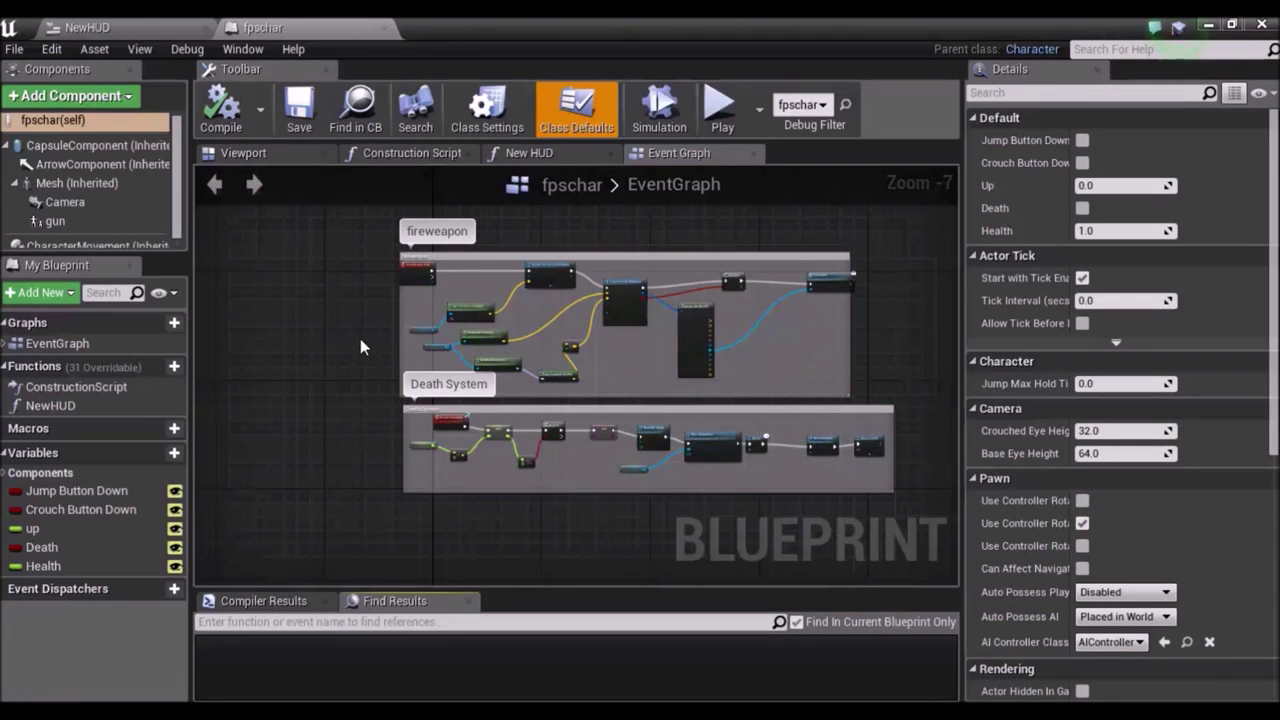
pyautogui.scroll(2, 331, 293)
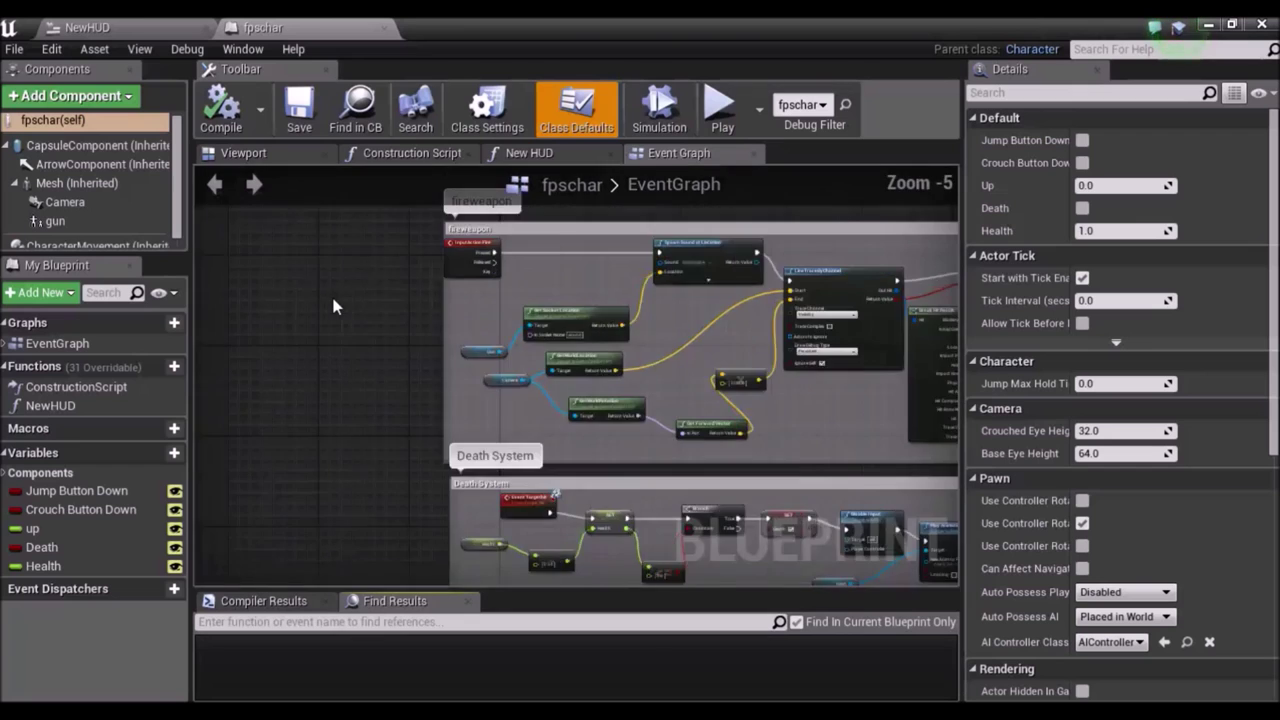
pyautogui.scroll(1, 350, 294)
pyautogui.scroll(2, 374, 296)
pyautogui.moveTo(451, 278); pyautogui.dragTo(175, 348, button='right')
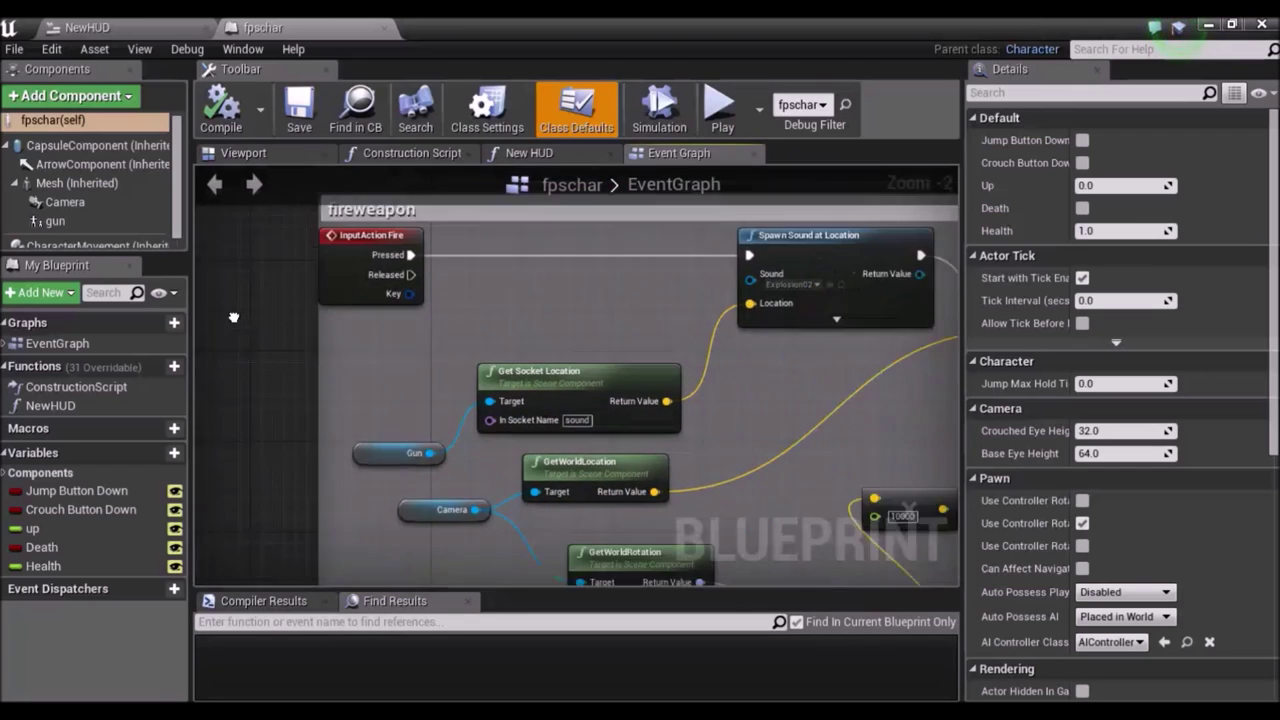
pyautogui.click(174, 453)
# Name the variable Ammo, make it an editable Integer, and place an Ammo getter.
pyautogui.write('Ammo')
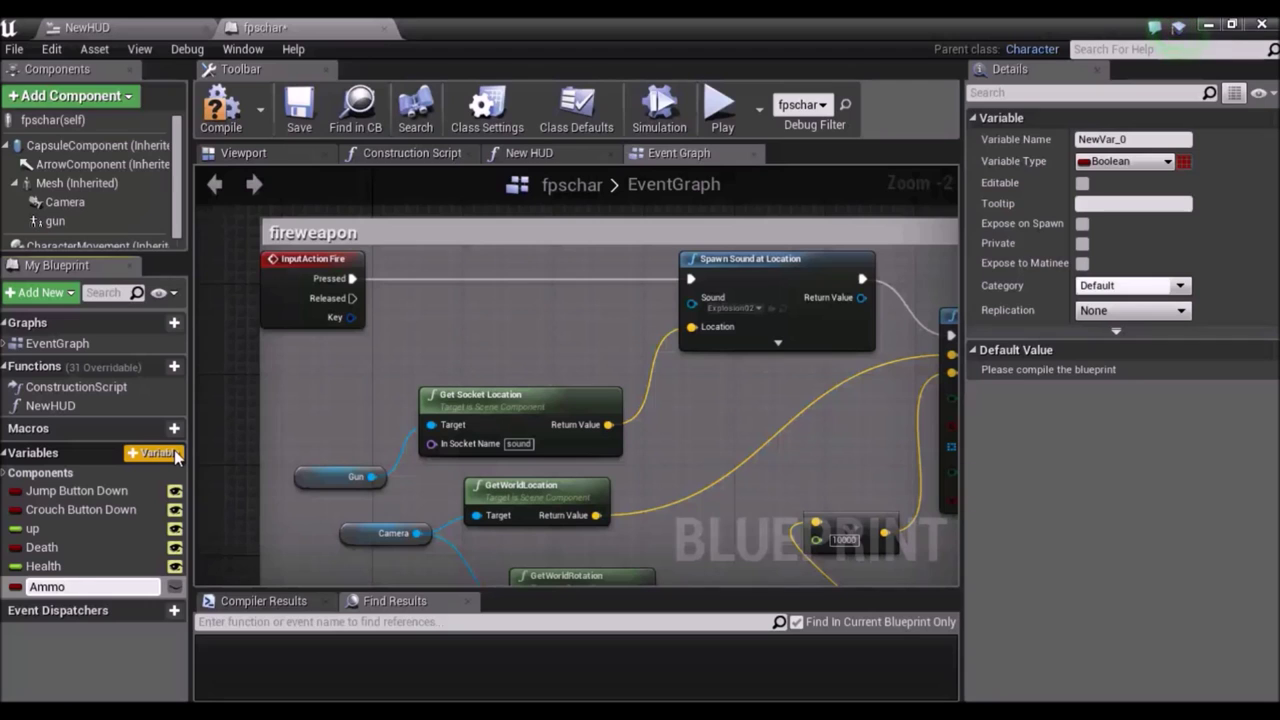
pyautogui.press('Return')
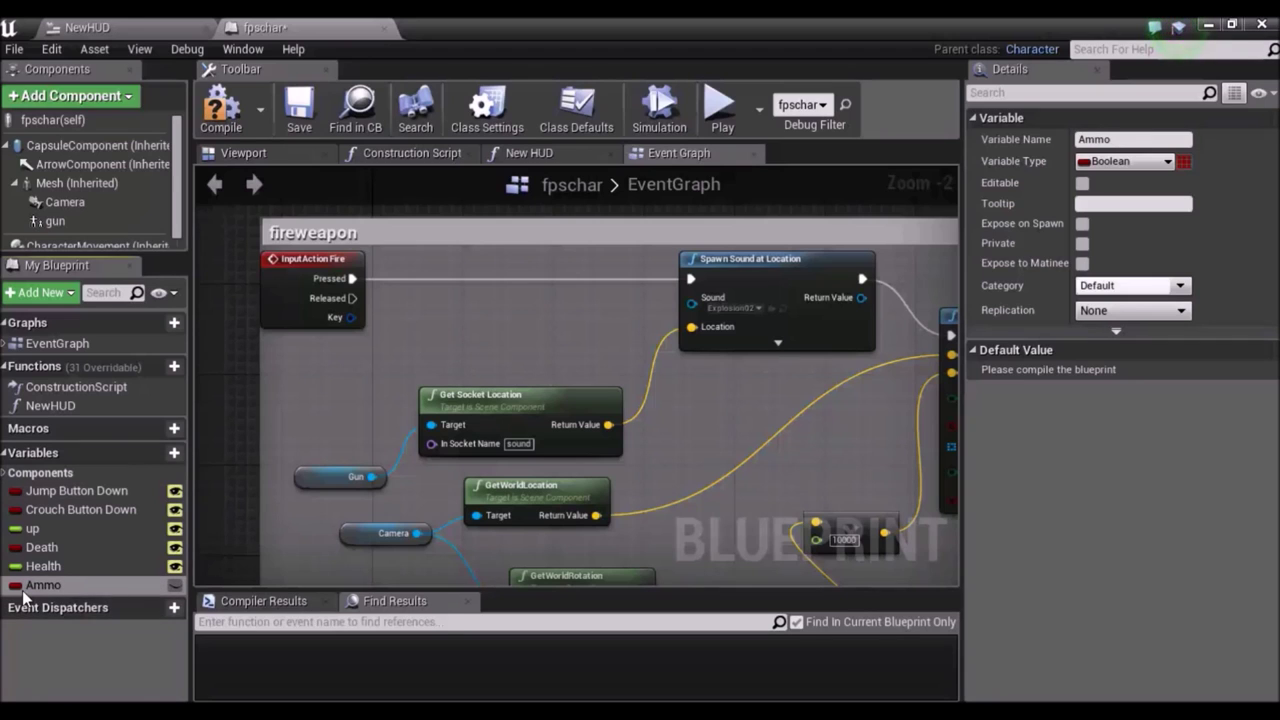
pyautogui.click(16, 585)
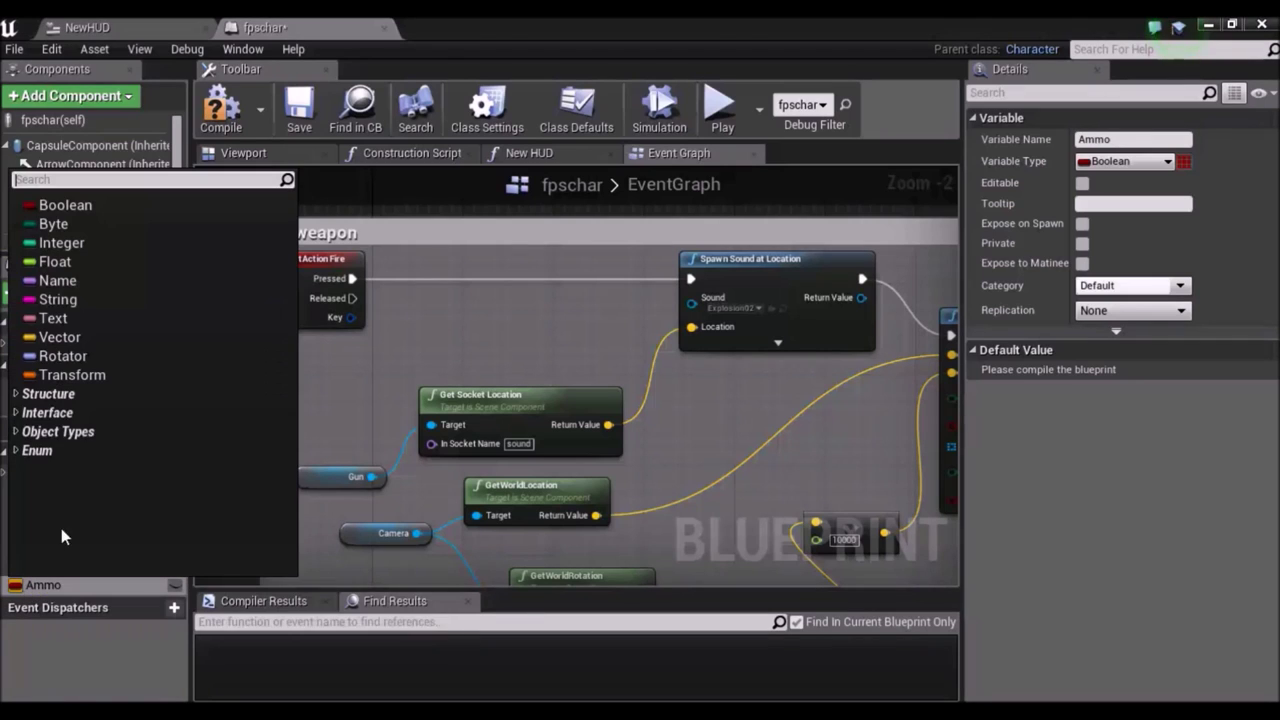
pyautogui.click(61, 243)
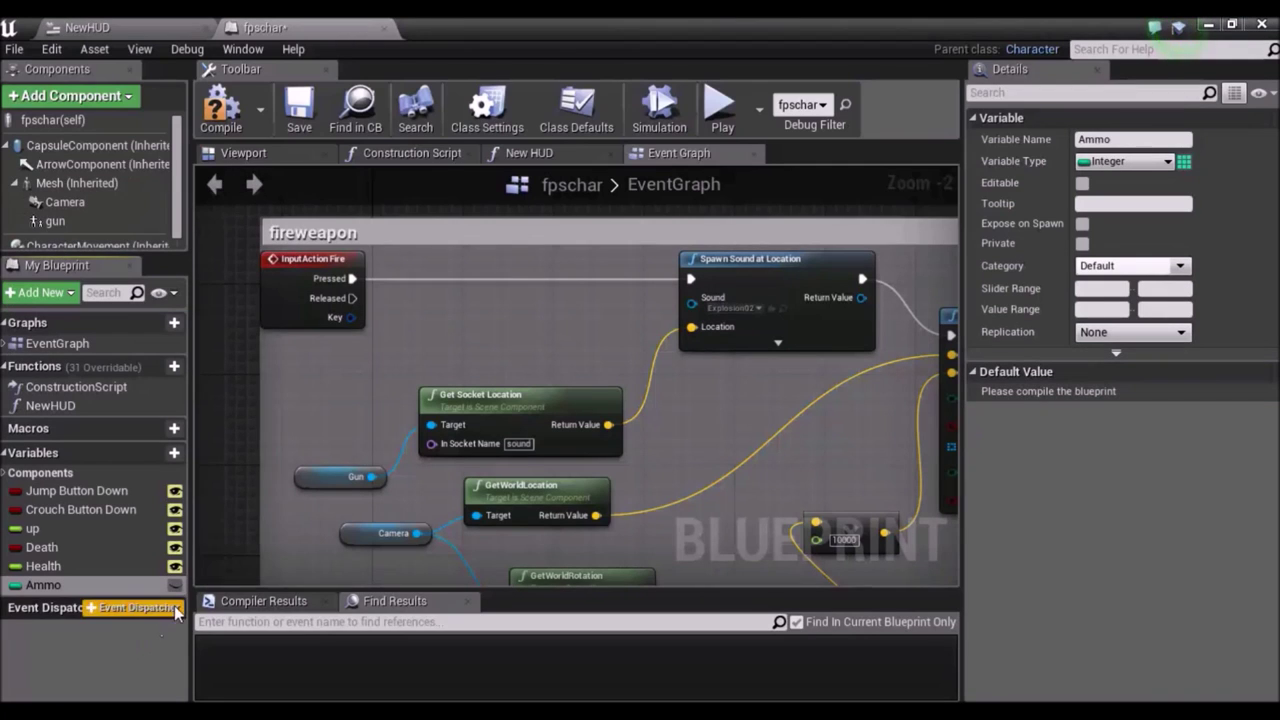
pyautogui.click(178, 589)
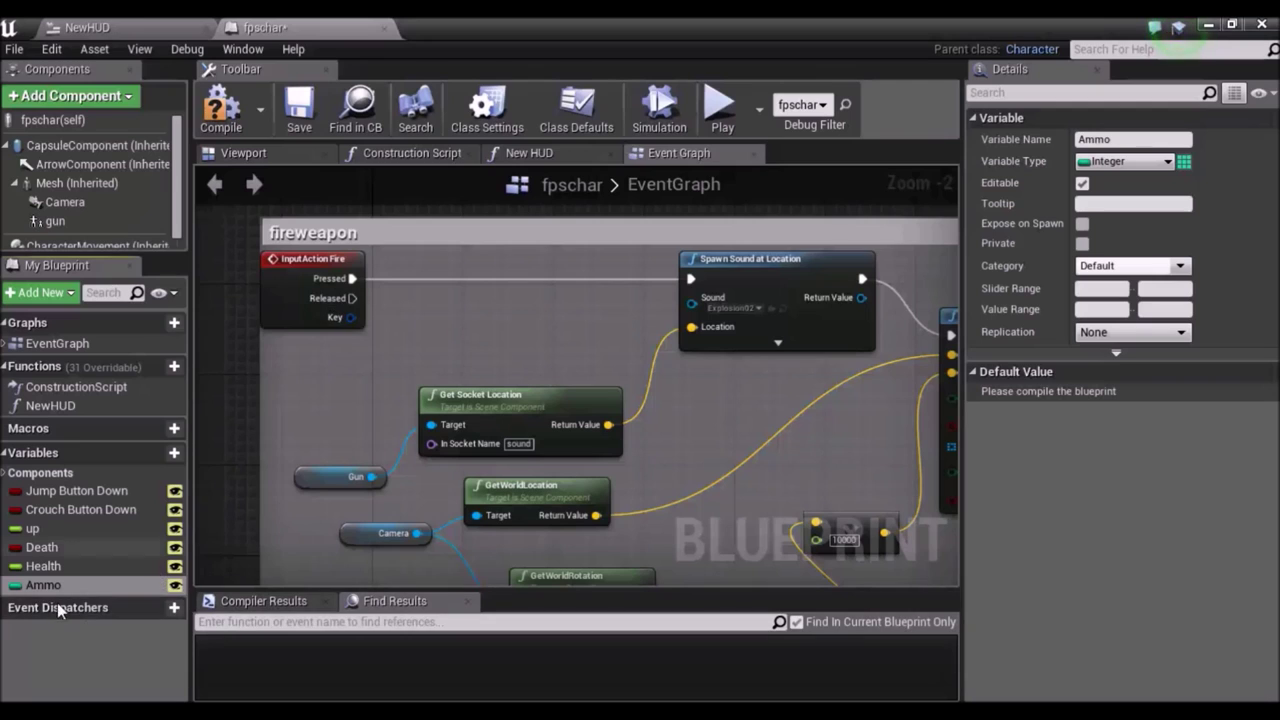
pyautogui.moveTo(44, 586); pyautogui.dragTo(467, 322)
pyautogui.click(491, 347)
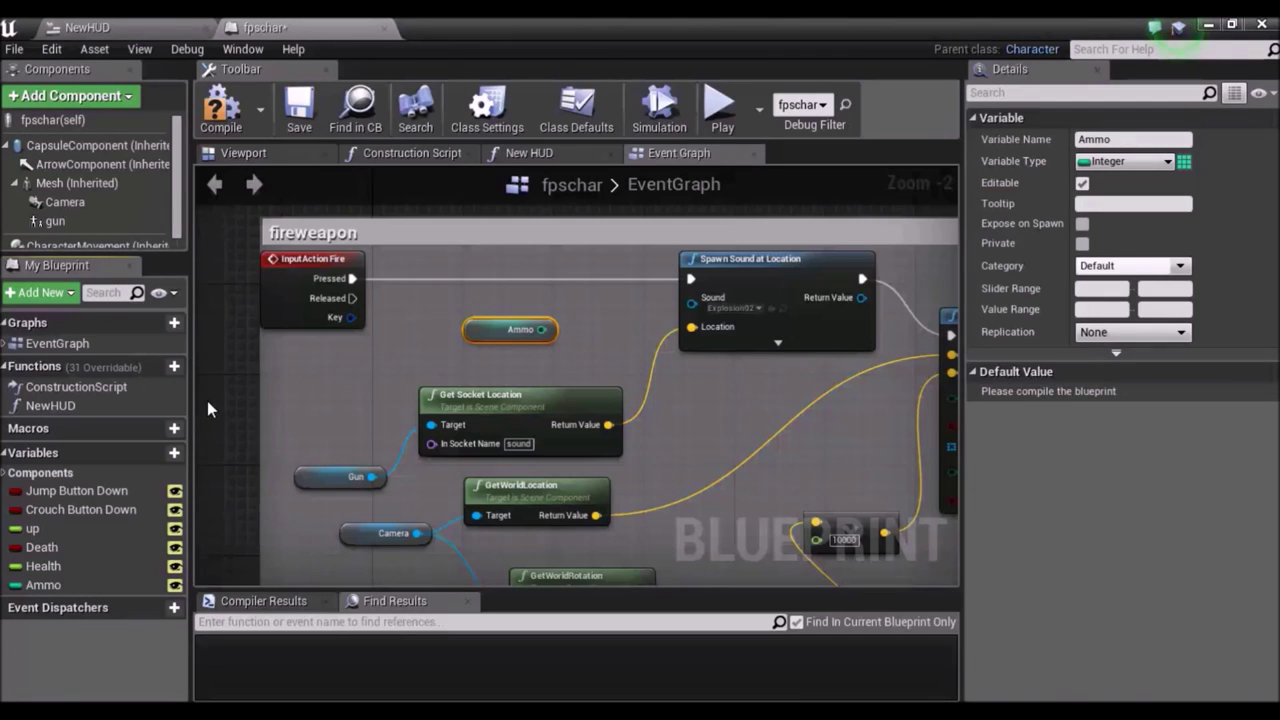
# Move the Gun, Camera and location nodes down and right to tidy the fireweapon graph.
pyautogui.scroll(-1, 207, 400)
pyautogui.moveTo(310, 367); pyautogui.dragTo(400, 327, button='right')
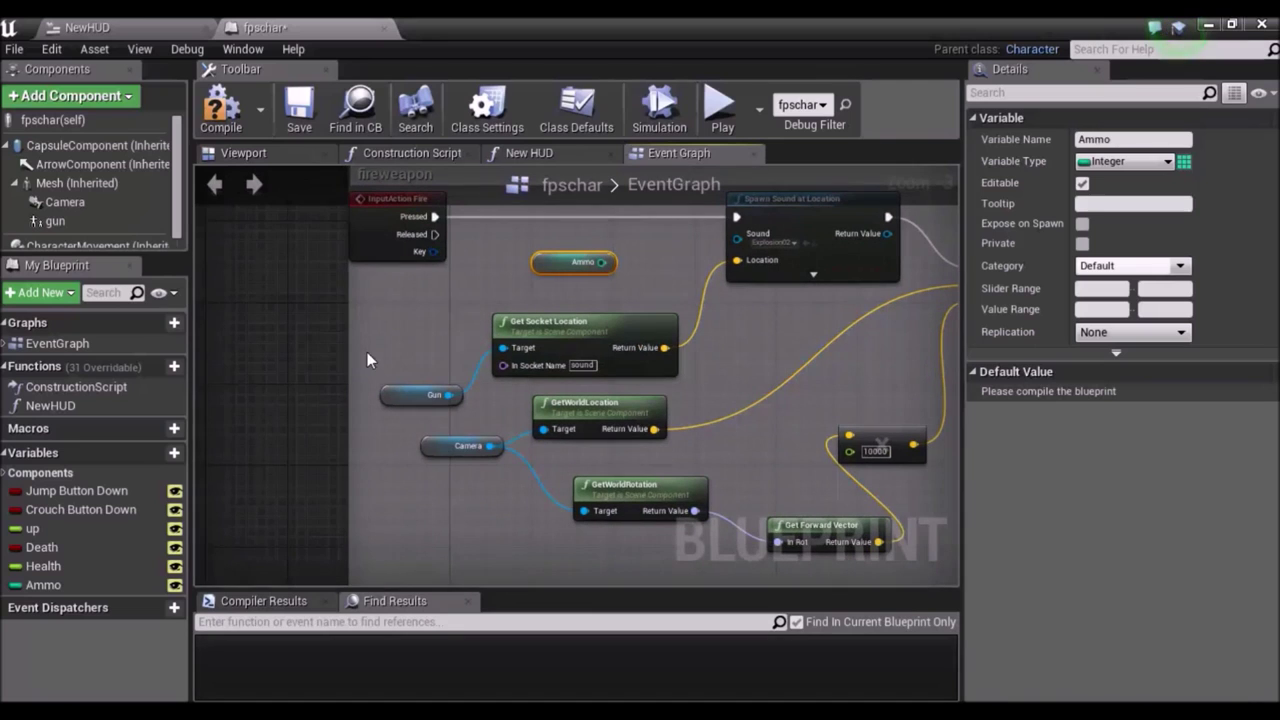
pyautogui.moveTo(418, 308); pyautogui.dragTo(670, 563)
pyautogui.moveTo(549, 309)
pyautogui.mouseDown()
pyautogui.moveTo(580, 330)
pyautogui.moveTo(553, 364)
pyautogui.moveTo(542, 358)
pyautogui.mouseUp()
pyautogui.click(378, 367)
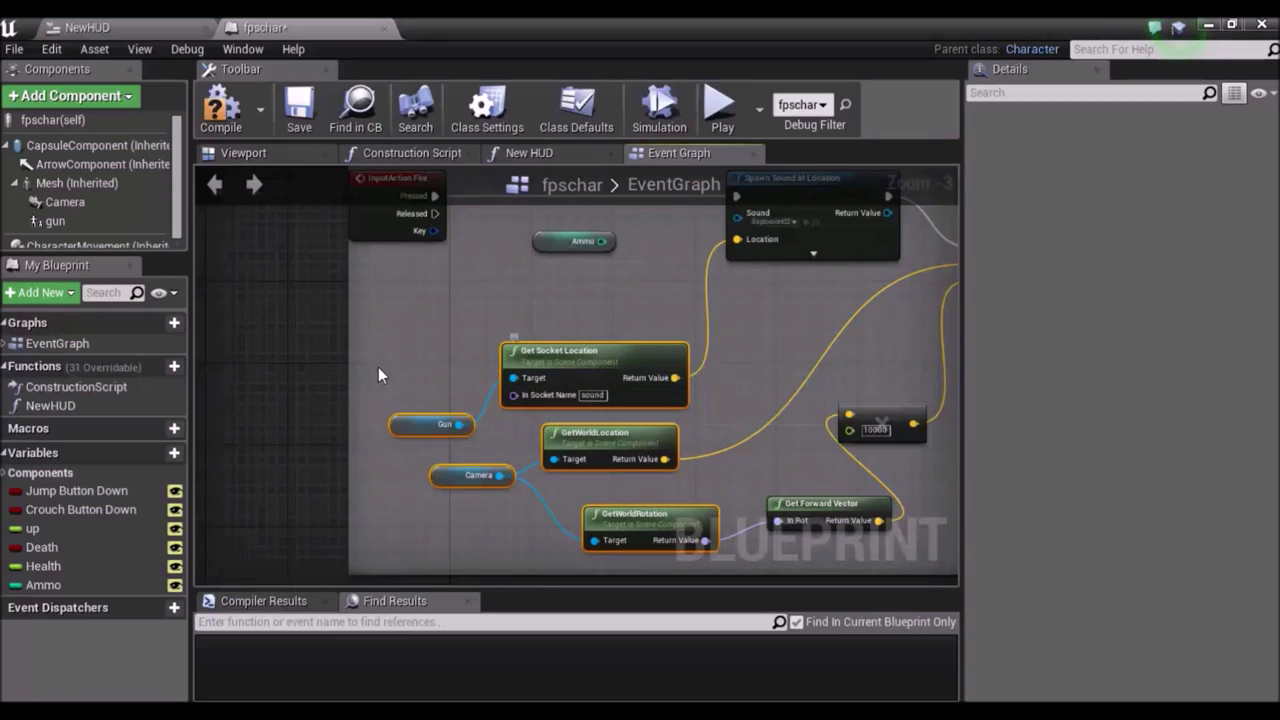
pyautogui.moveTo(287, 336); pyautogui.dragTo(231, 464, button='right')
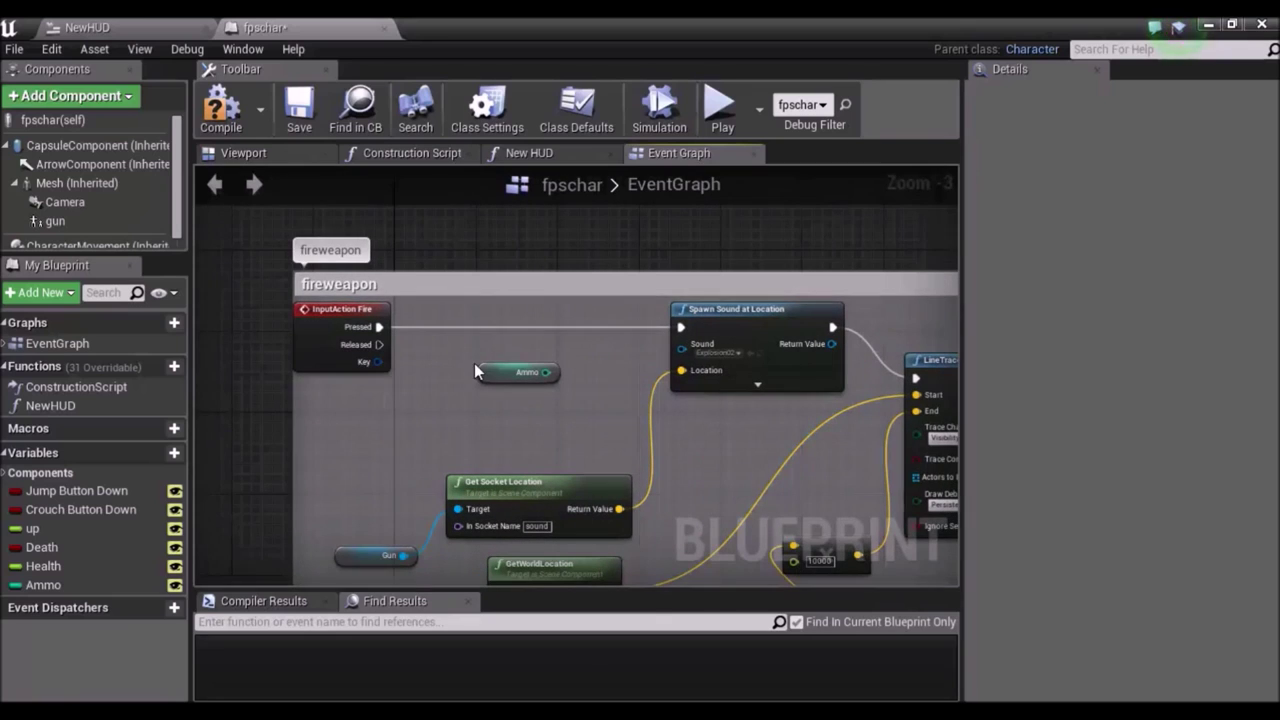
# Save fpschar, give Ammo a default value of 10, and move its getter beside InputAction Fire.
pyautogui.click(513, 370)
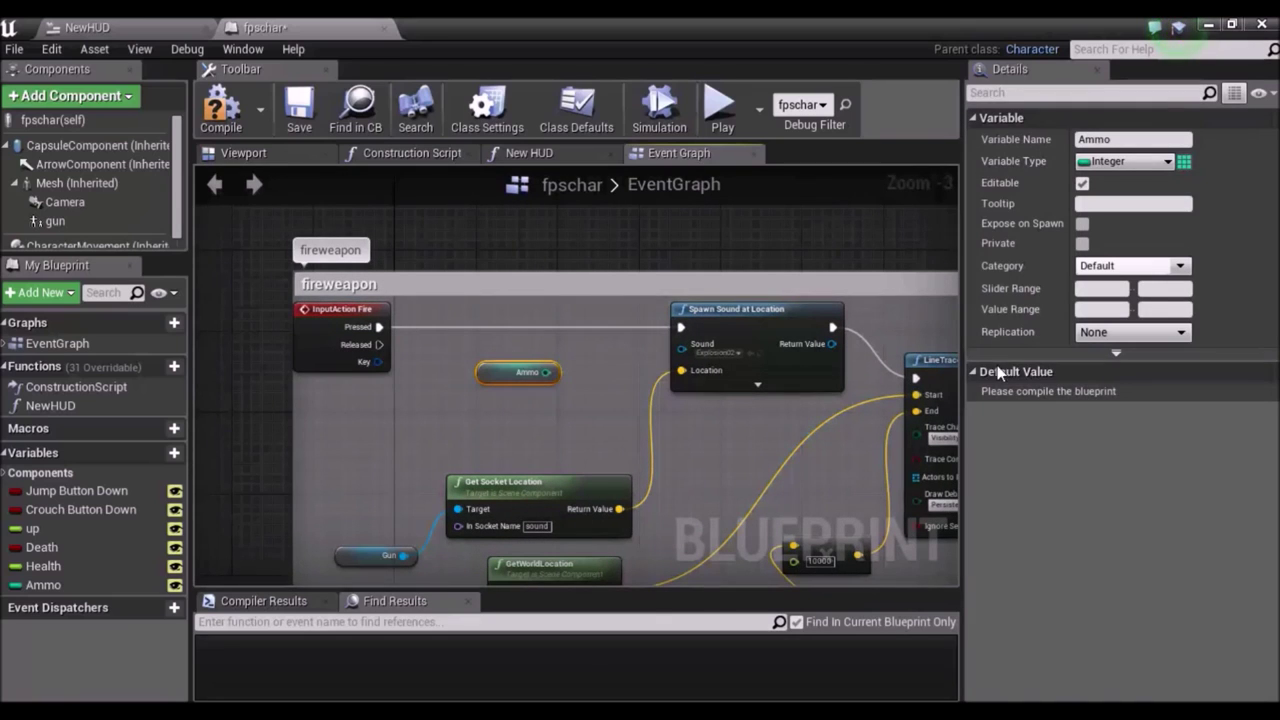
pyautogui.click(299, 108)
pyautogui.write('10')
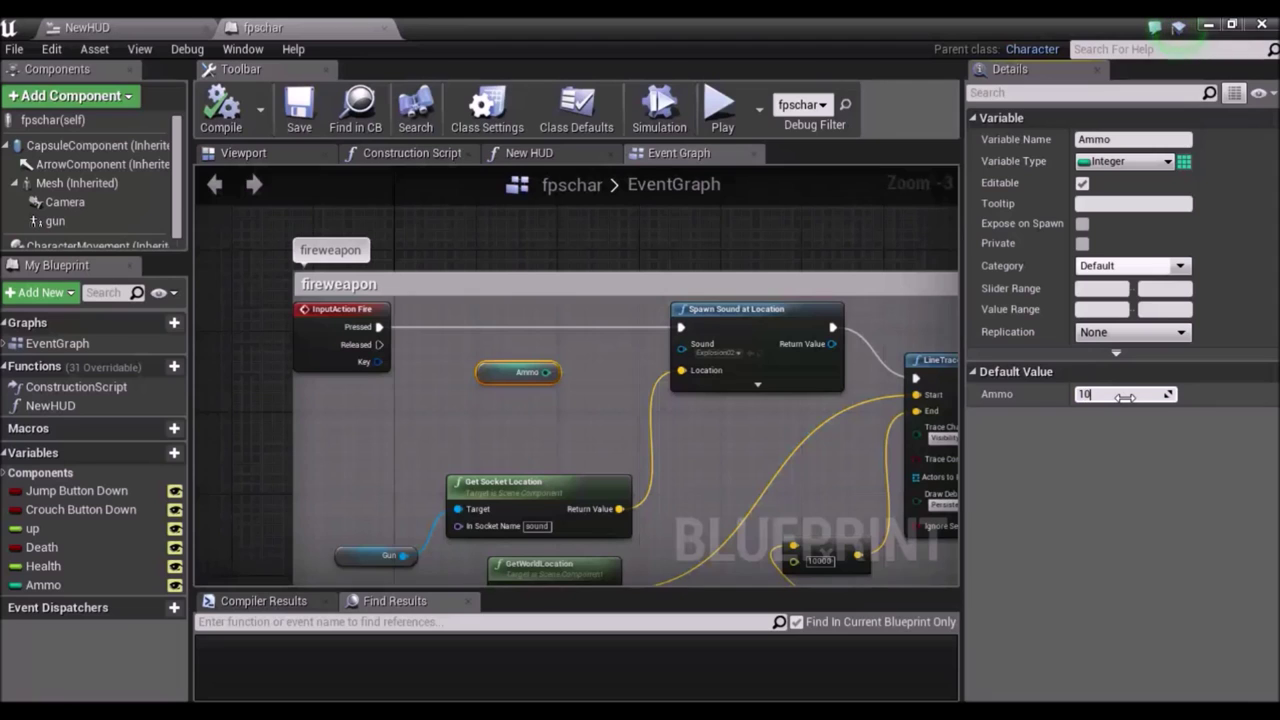
pyautogui.click(530, 437)
pyautogui.moveTo(509, 372); pyautogui.dragTo(373, 408)
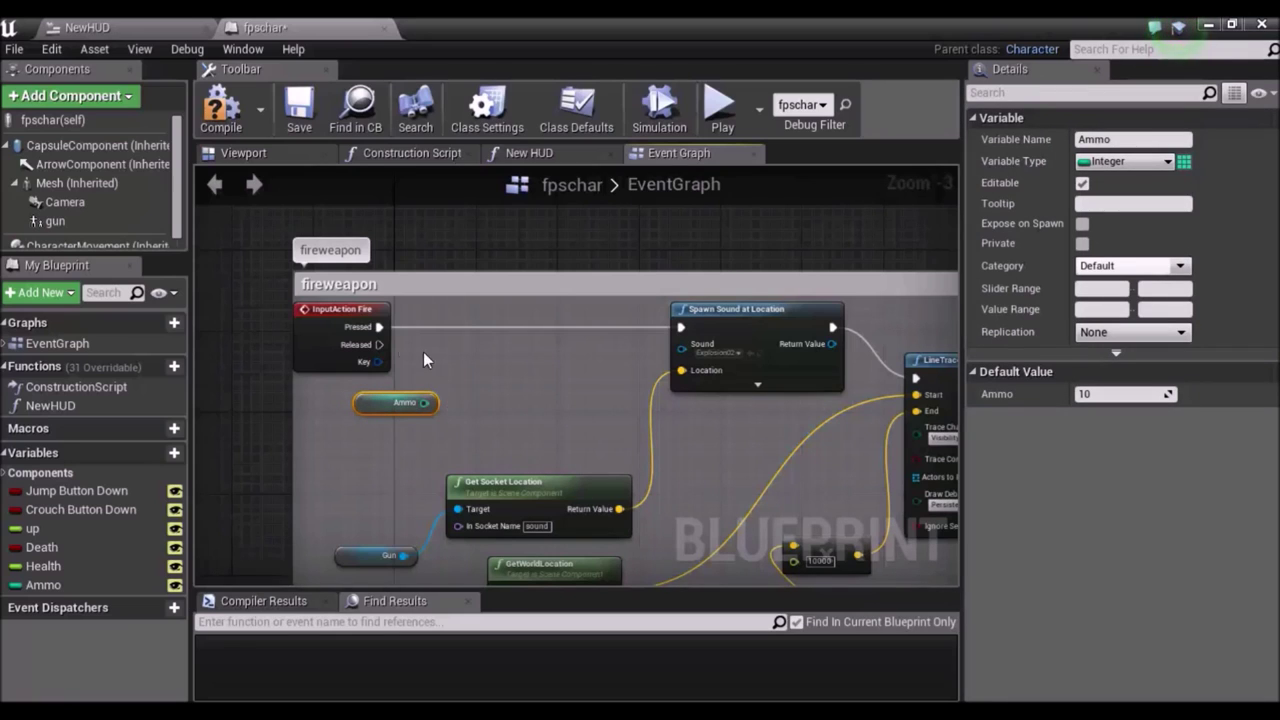
pyautogui.keyDown('ctrl'); pyautogui.moveTo(379, 327); pyautogui.dragTo(513, 331); pyautogui.keyUp('ctrl')
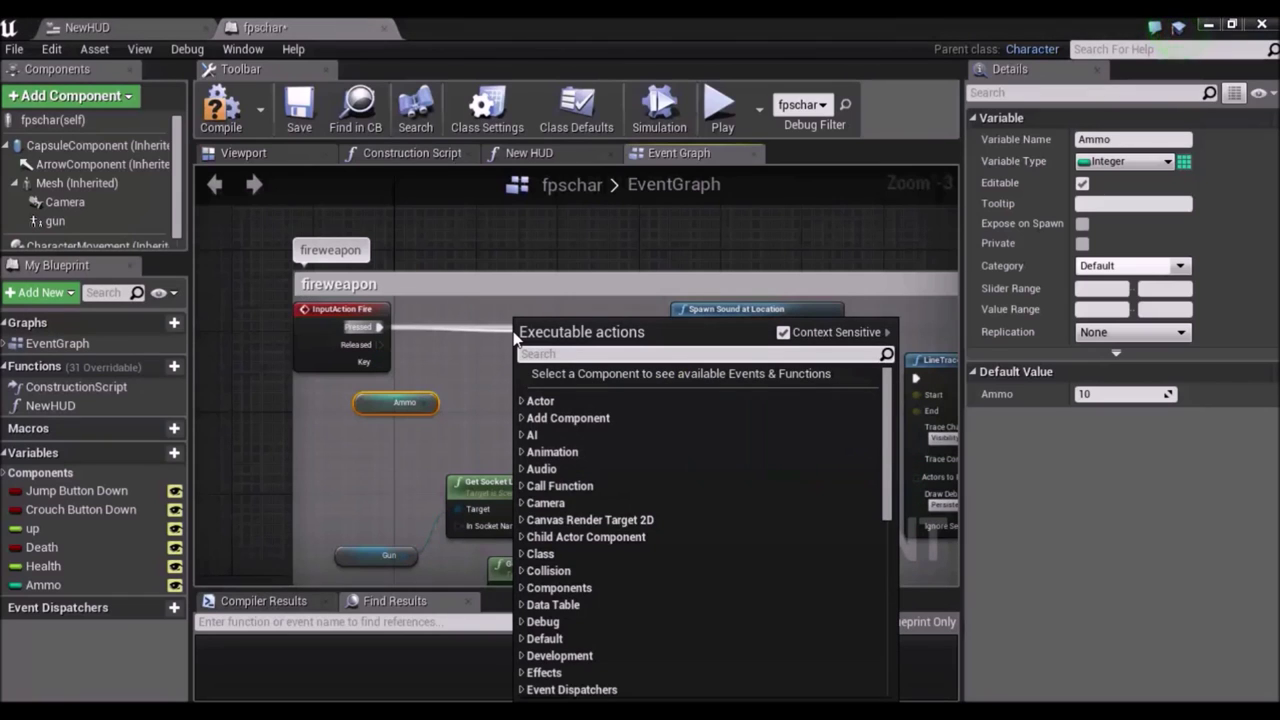
# Add a SET Ammo node after InputAction Fire, with the Ammo getter placed below the event.
pyautogui.write('set ammo')
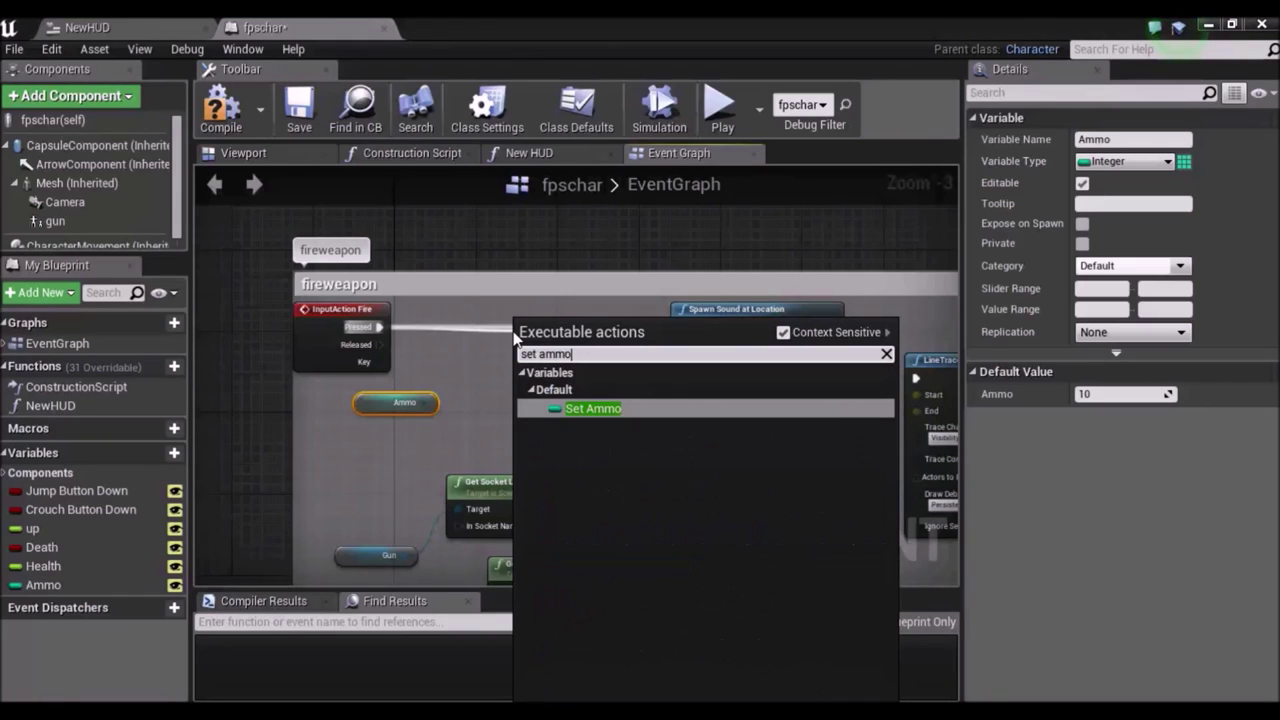
pyautogui.press('Return')
pyautogui.moveTo(566, 333); pyautogui.dragTo(475, 316)
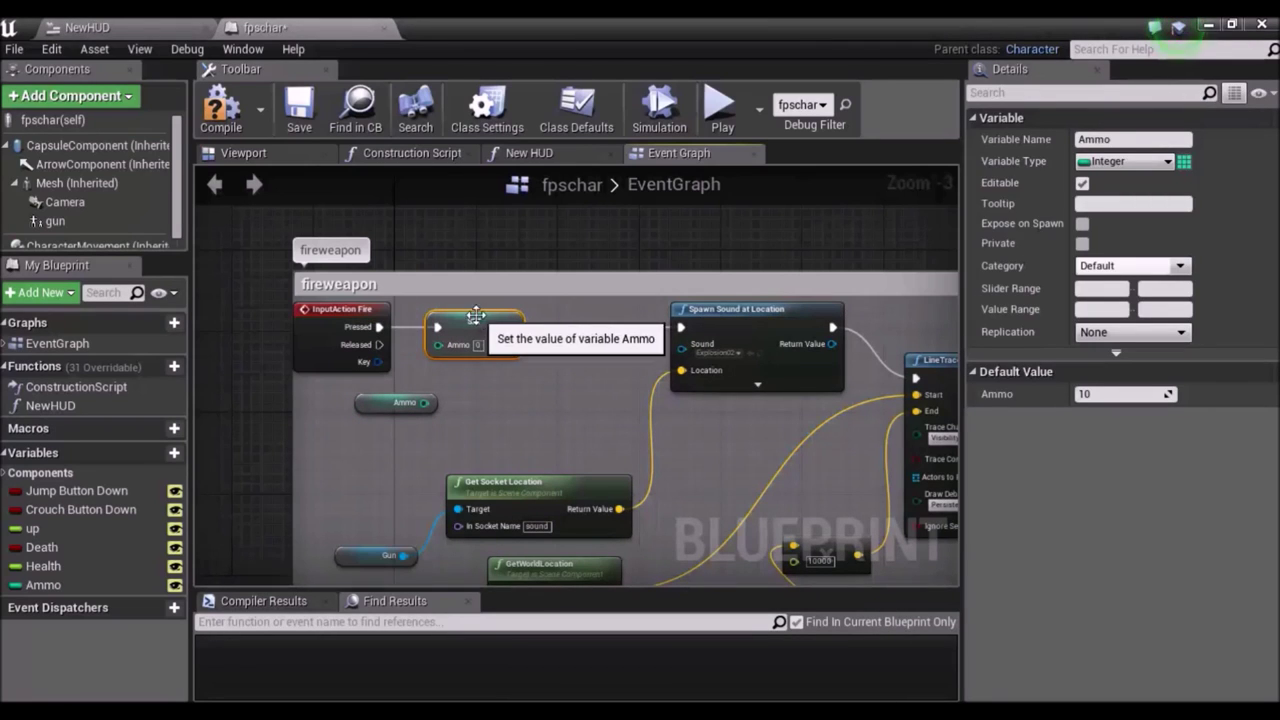
pyautogui.moveTo(378, 410); pyautogui.dragTo(200, 428)
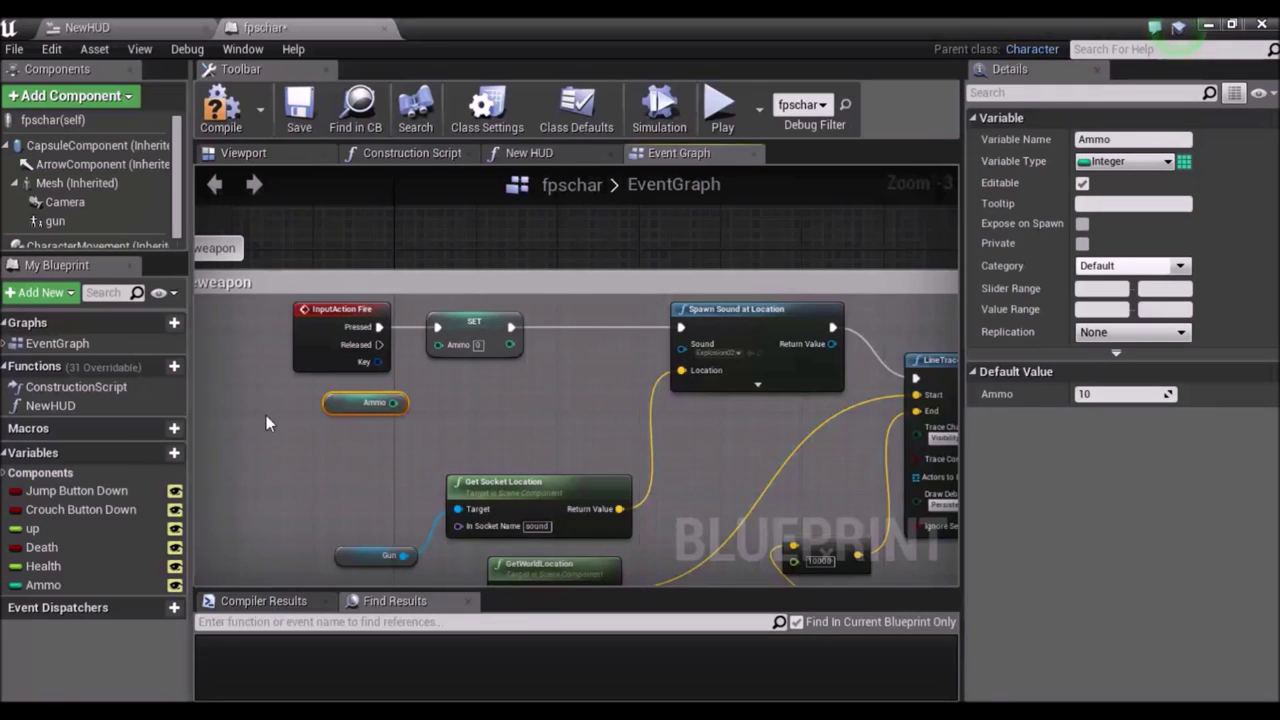
pyautogui.moveTo(273, 446); pyautogui.dragTo(443, 420, button='right')
pyautogui.moveTo(495, 287); pyautogui.dragTo(395, 288)
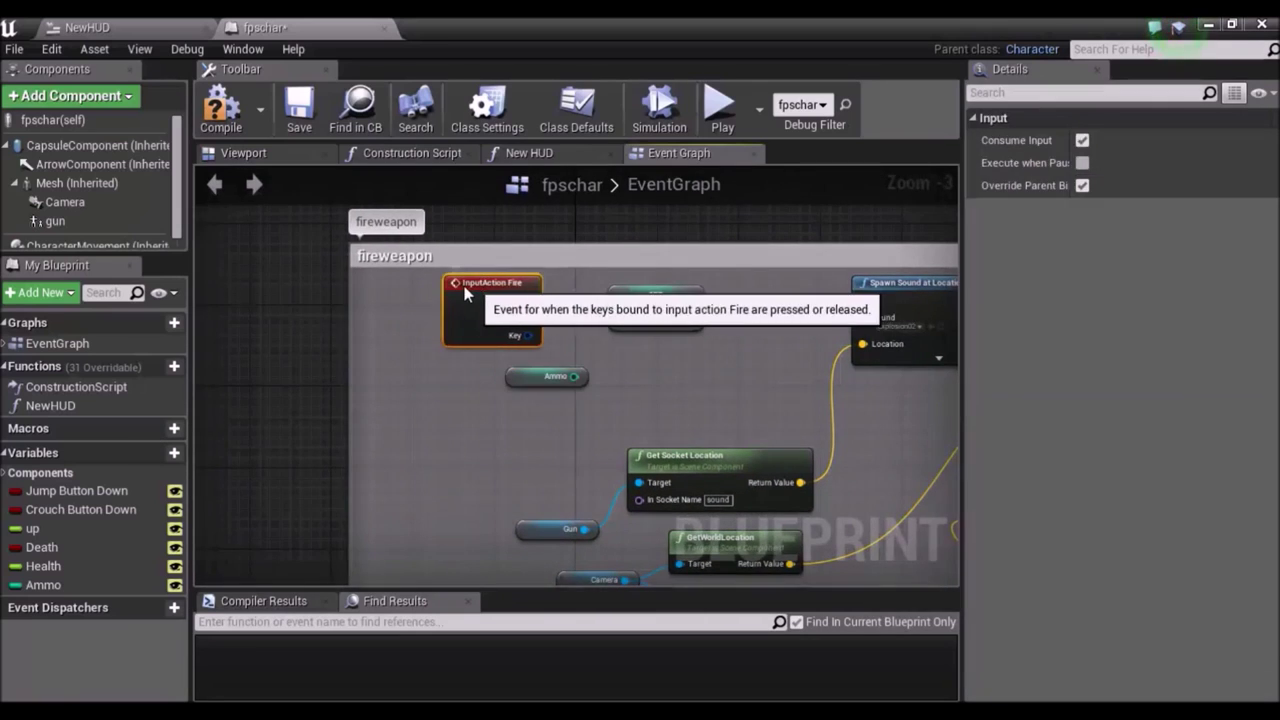
pyautogui.moveTo(512, 379); pyautogui.dragTo(369, 418)
# Feed SET Ammo from an integer subtraction node computing Ammo minus 1.
pyautogui.moveTo(619, 319); pyautogui.dragTo(548, 397)
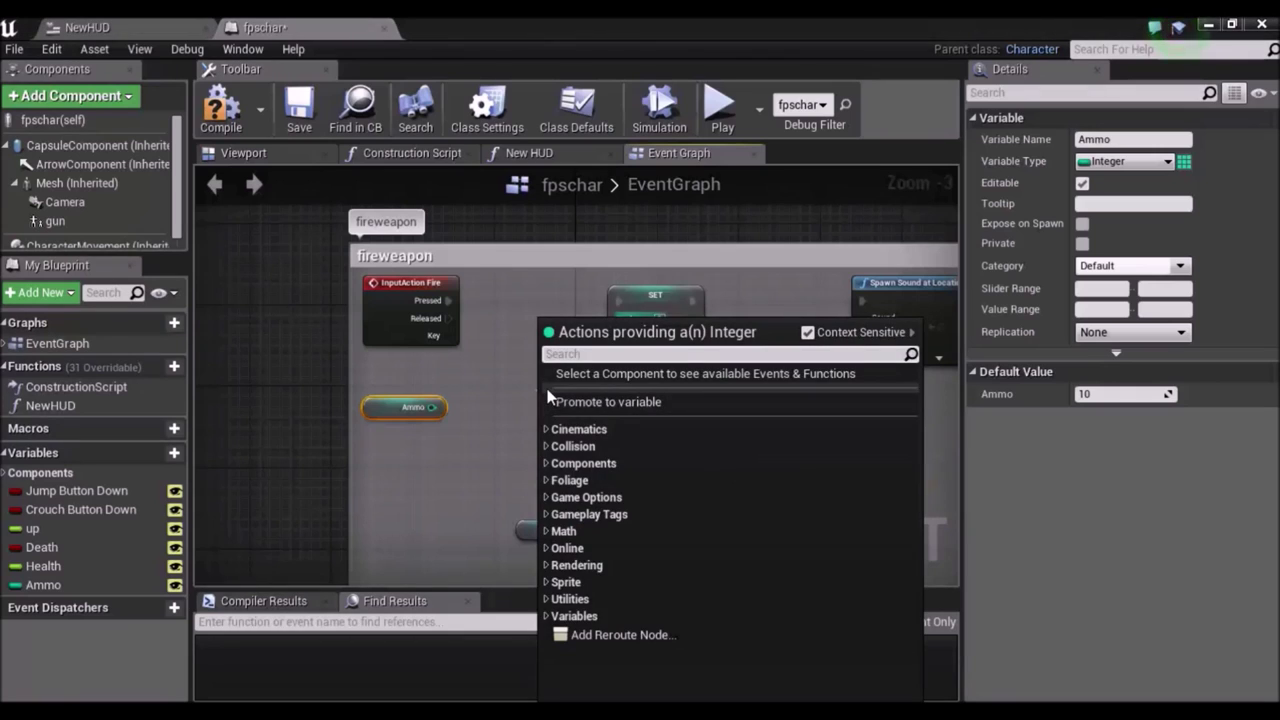
pyautogui.write('-in')
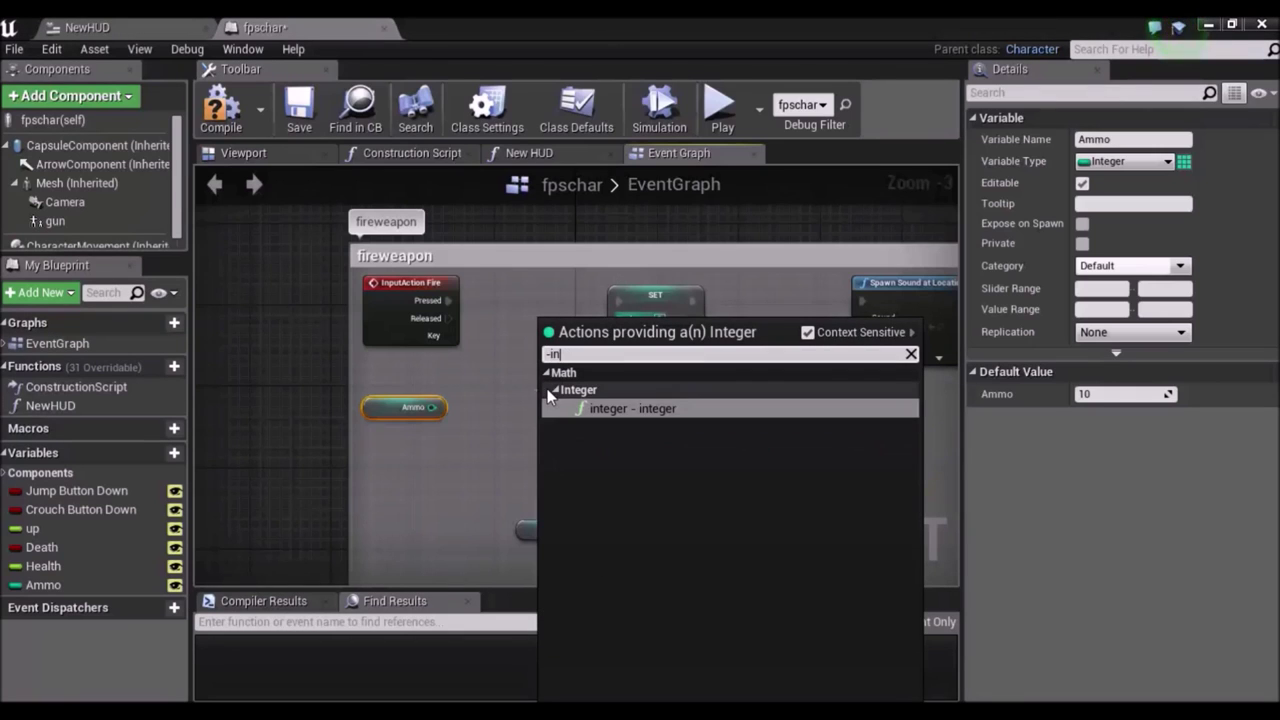
pyautogui.press('Return')
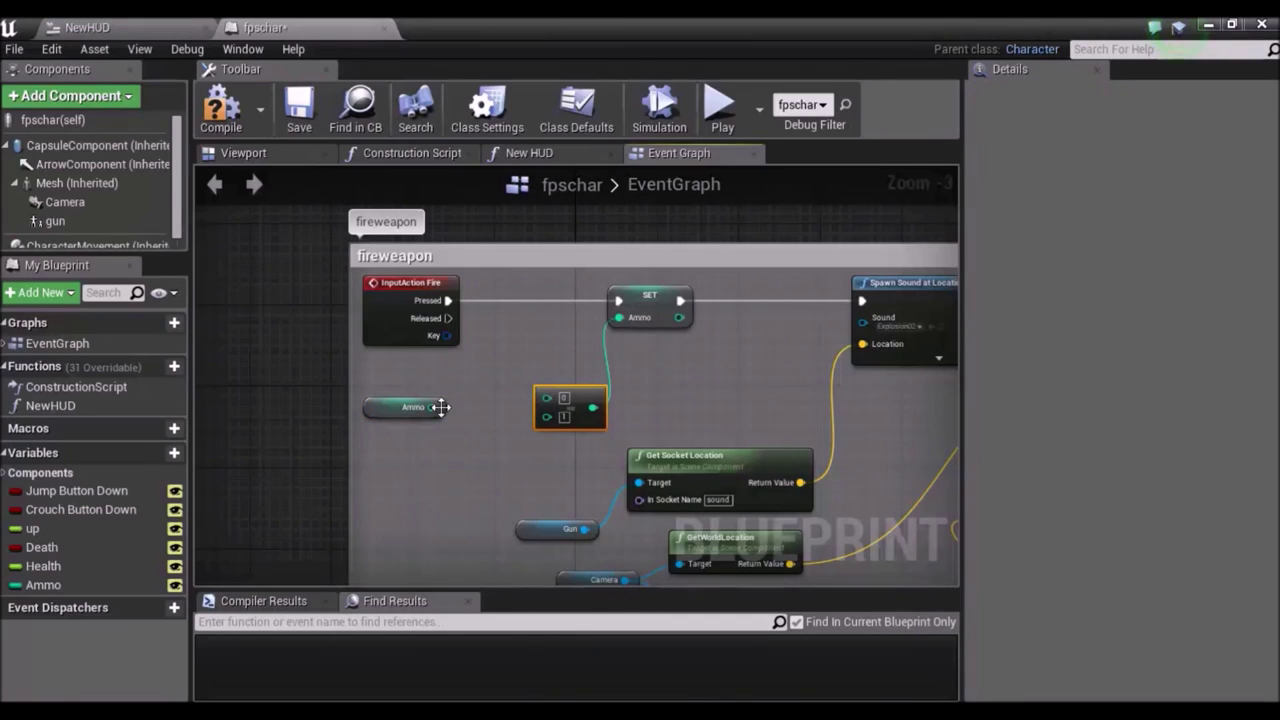
pyautogui.moveTo(436, 407); pyautogui.dragTo(551, 409)
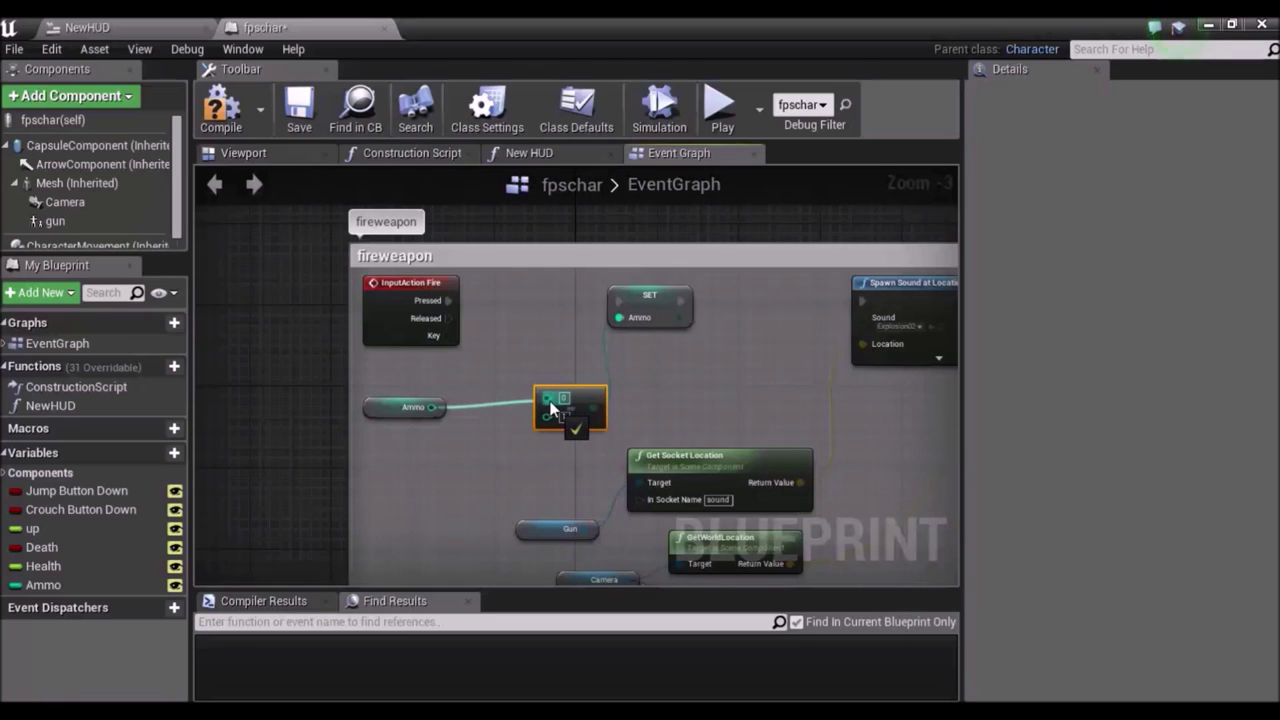
pyautogui.moveTo(385, 413); pyautogui.dragTo(435, 403)
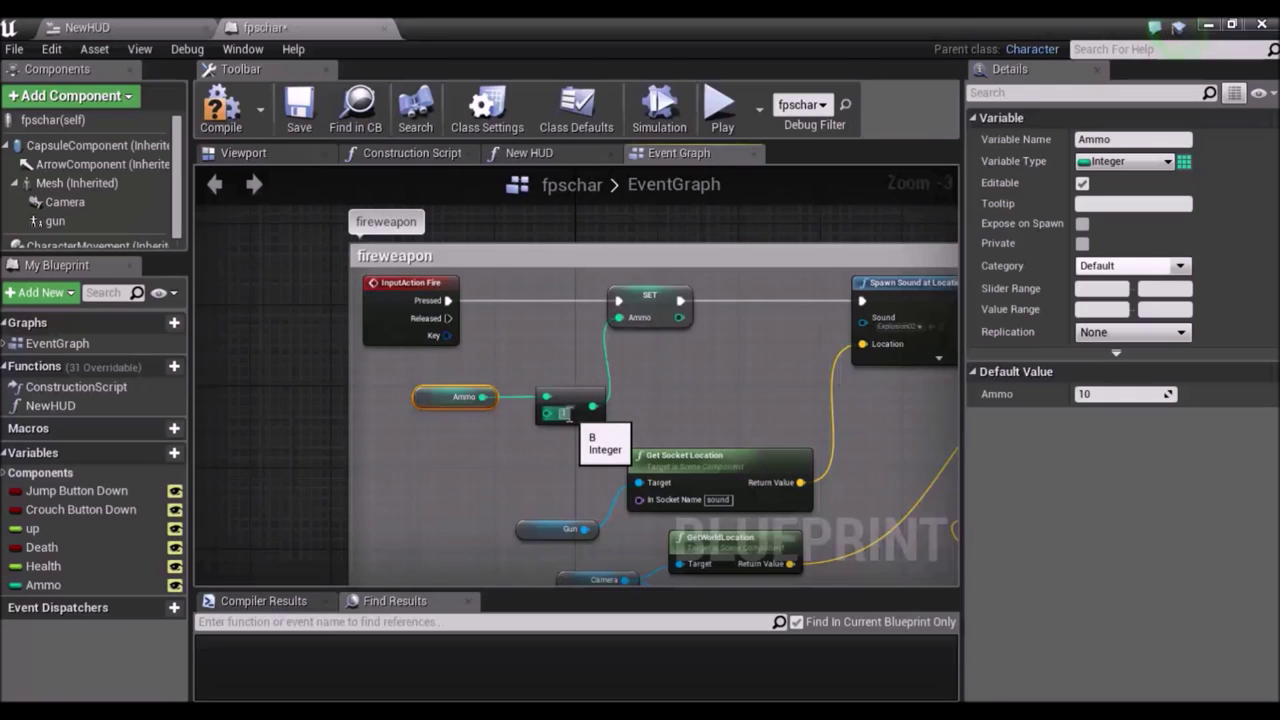
# Arrange the SET Ammo, Ammo getter and subtraction nodes into a tidy row.
pyautogui.click(686, 383)
pyautogui.moveTo(723, 373); pyautogui.dragTo(549, 373, button='right')
pyautogui.moveTo(397, 401); pyautogui.dragTo(385, 388)
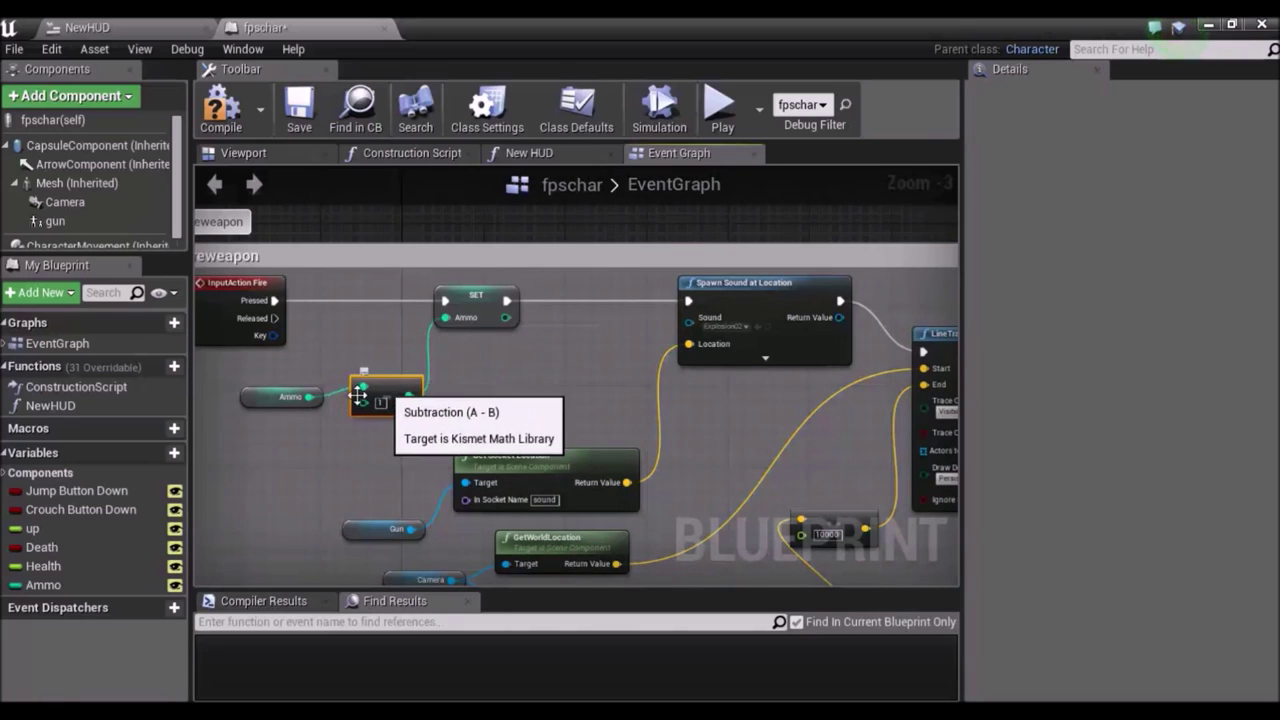
pyautogui.click(529, 369)
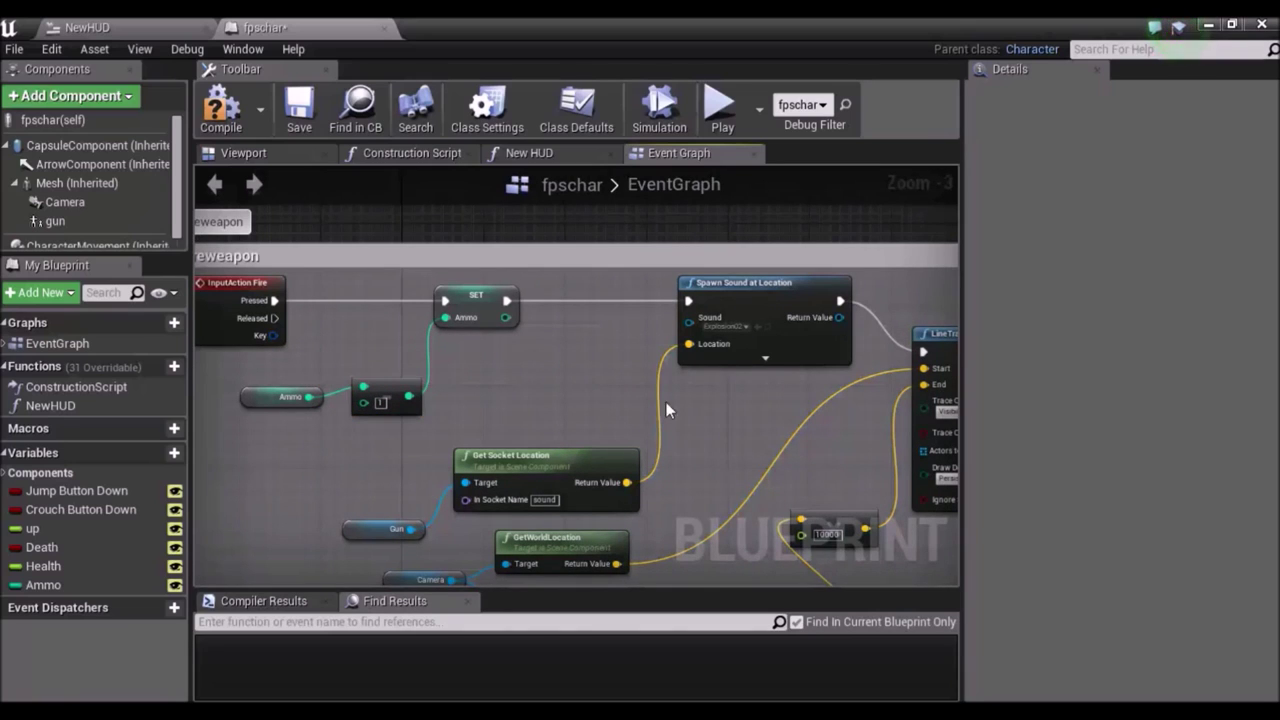
pyautogui.moveTo(476, 291); pyautogui.dragTo(403, 291)
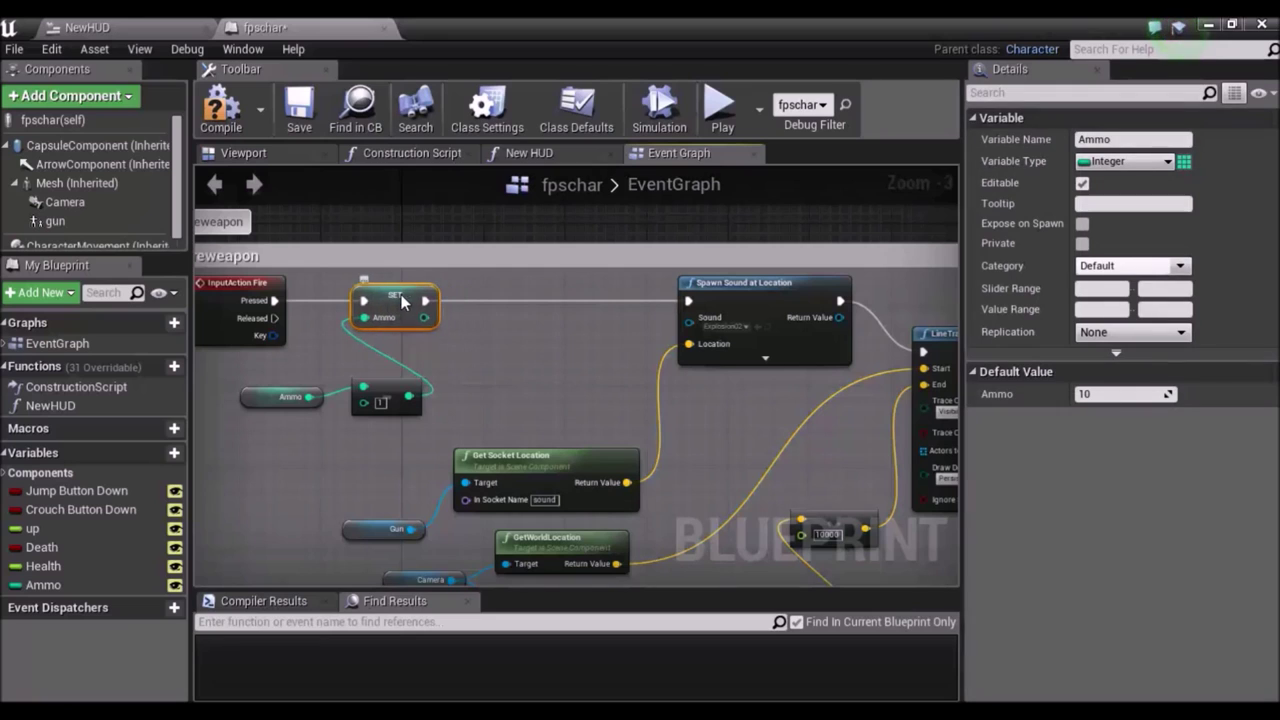
pyautogui.click(279, 390)
pyautogui.keyDown('ctrl'); pyautogui.click(395, 400); pyautogui.keyUp('ctrl')
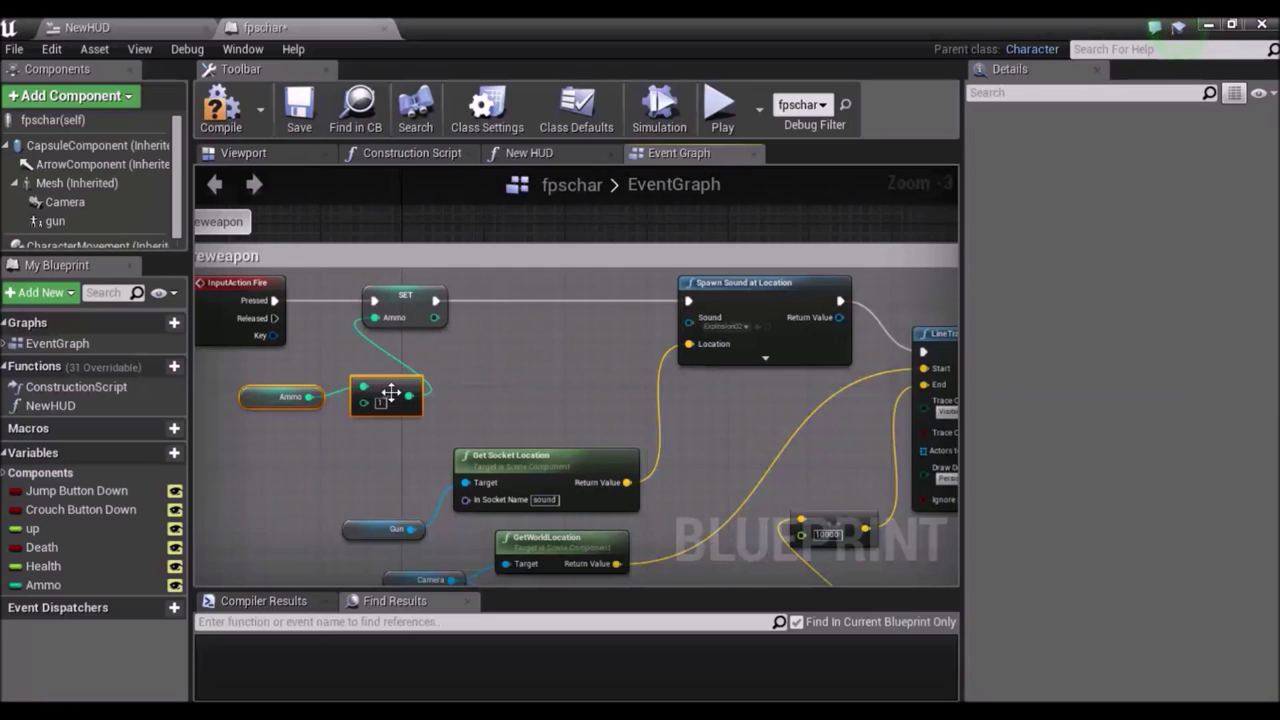
pyautogui.moveTo(390, 401); pyautogui.dragTo(330, 401)
pyautogui.click(460, 398)
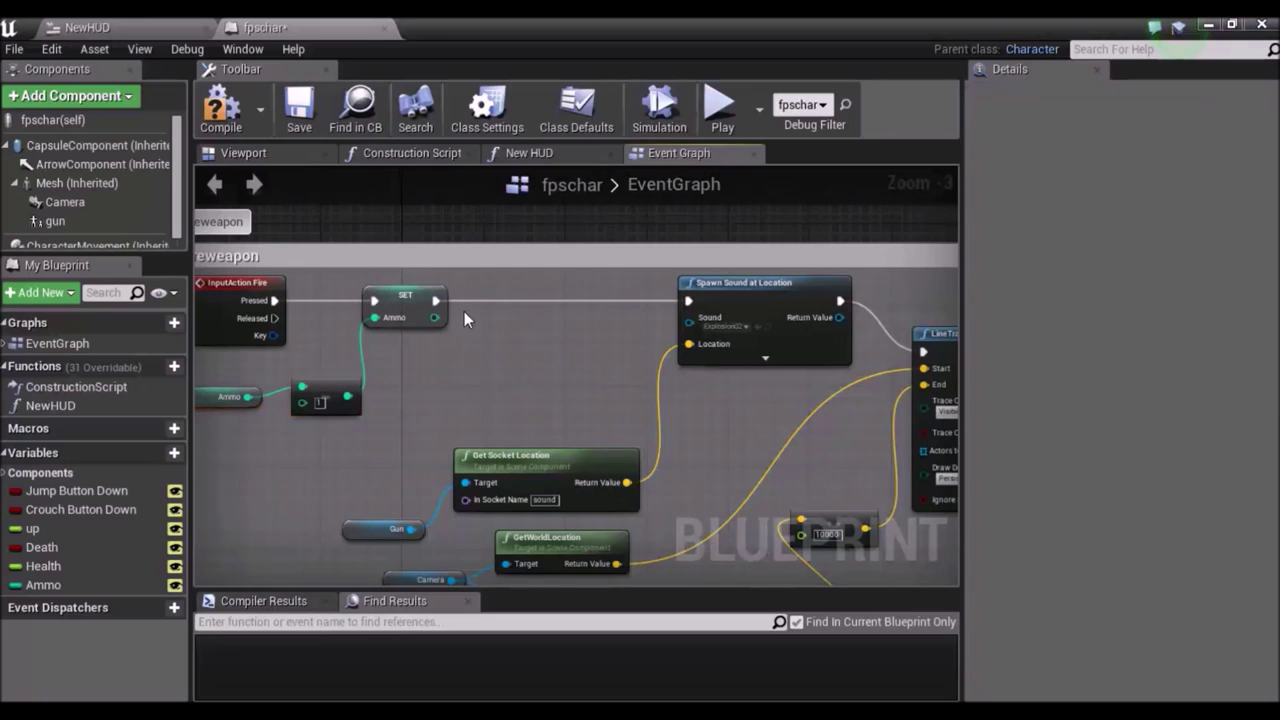
pyautogui.moveTo(439, 302); pyautogui.dragTo(527, 306)
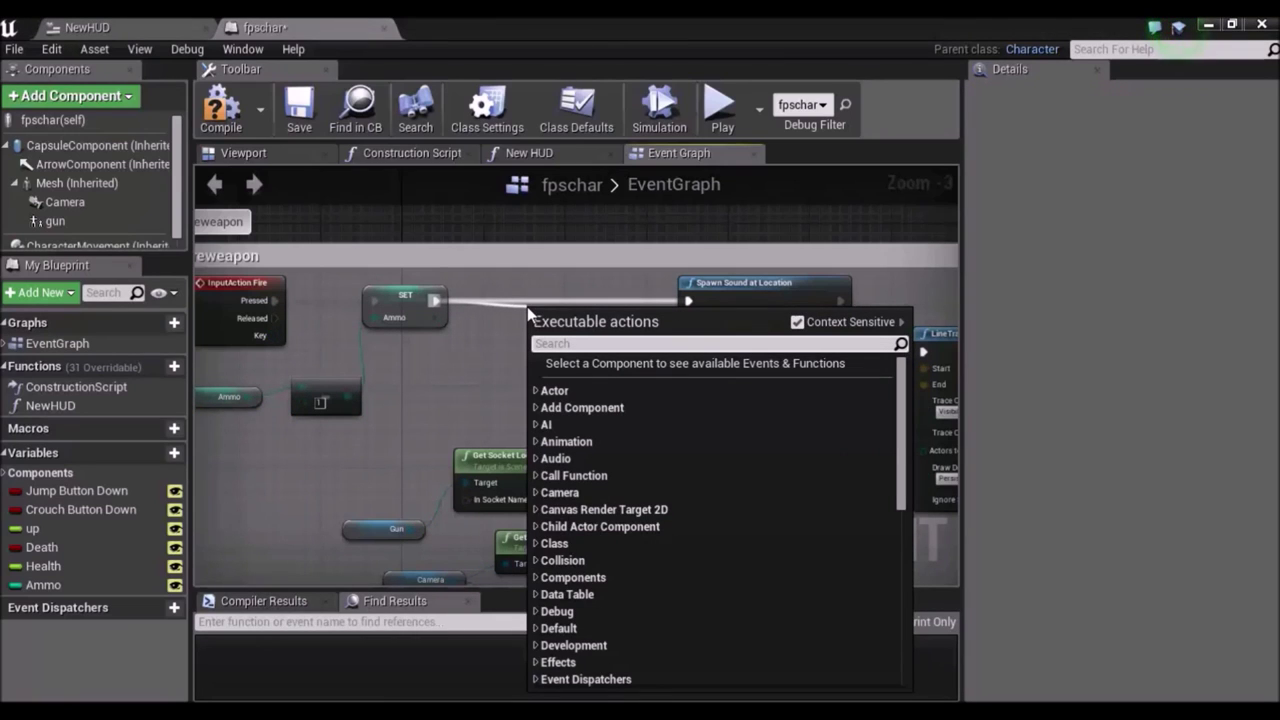
# Insert a Branch node after SET Ammo, lined up before Spawn Sound at Location.
pyautogui.write('bra')
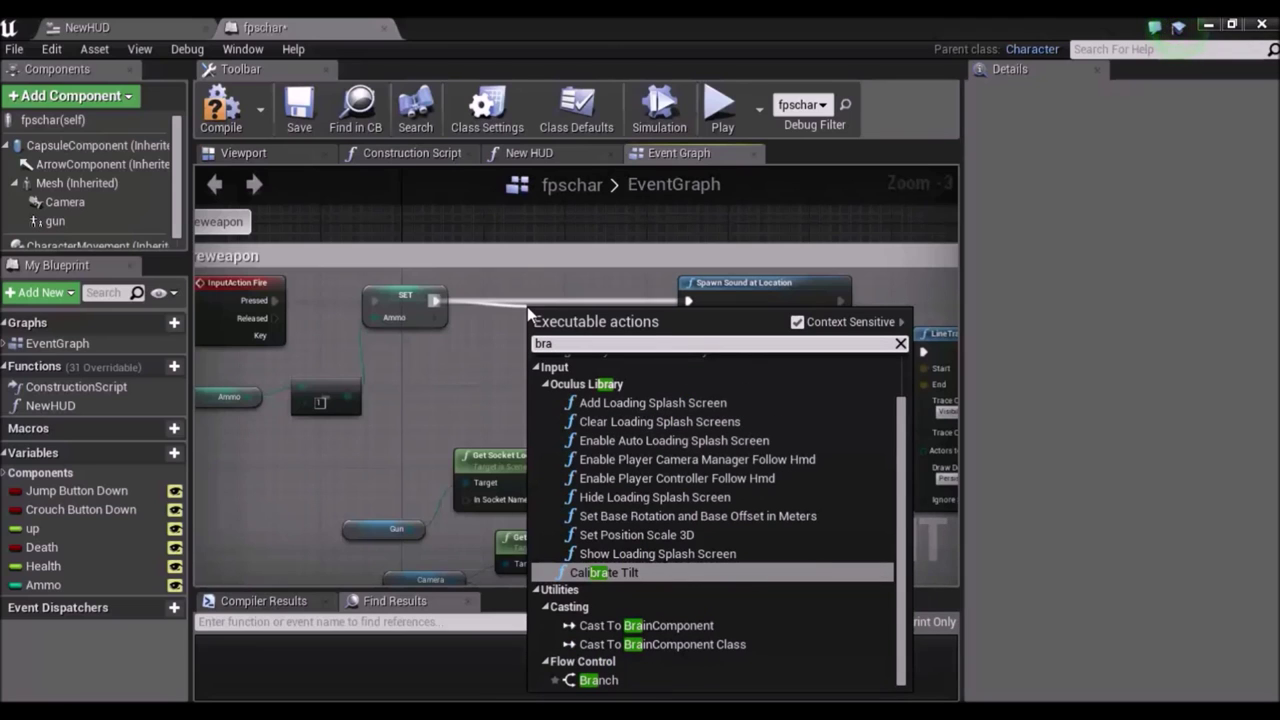
pyautogui.click(596, 680)
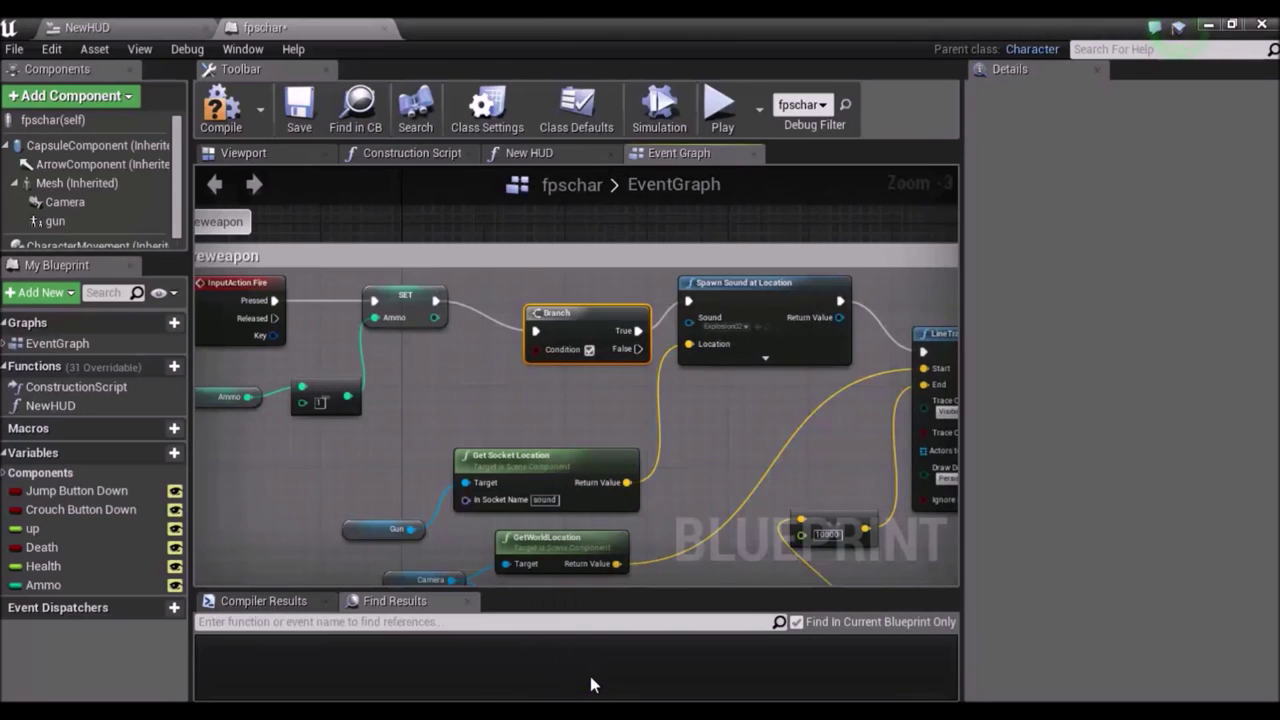
pyautogui.moveTo(564, 320); pyautogui.dragTo(542, 290)
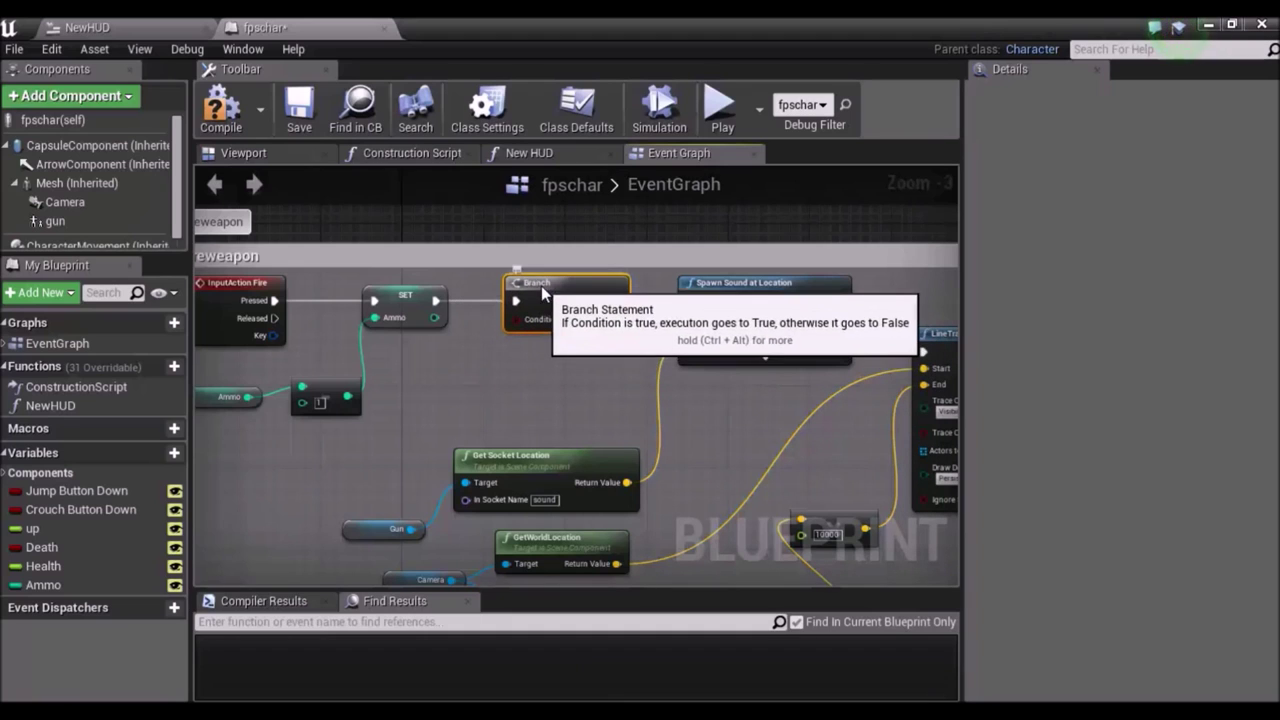
pyautogui.moveTo(435, 317); pyautogui.dragTo(447, 384)
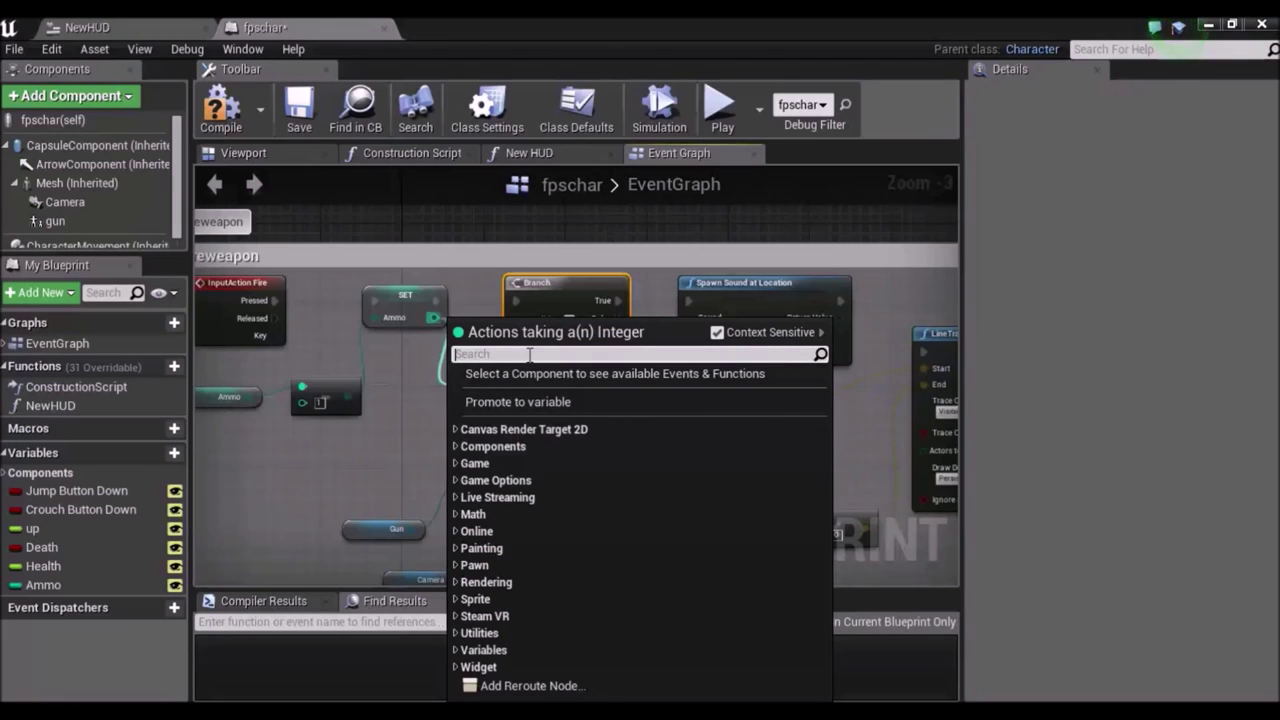
pyautogui.write('<=')
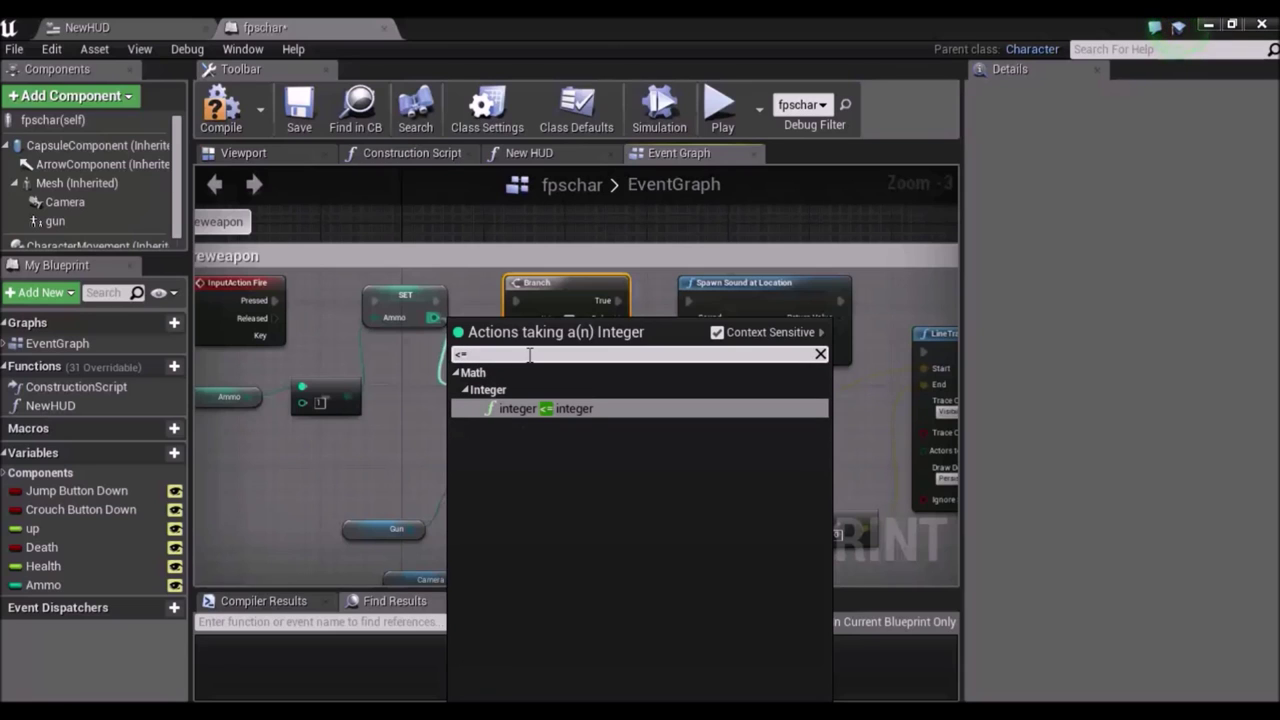
pyautogui.click(528, 408)
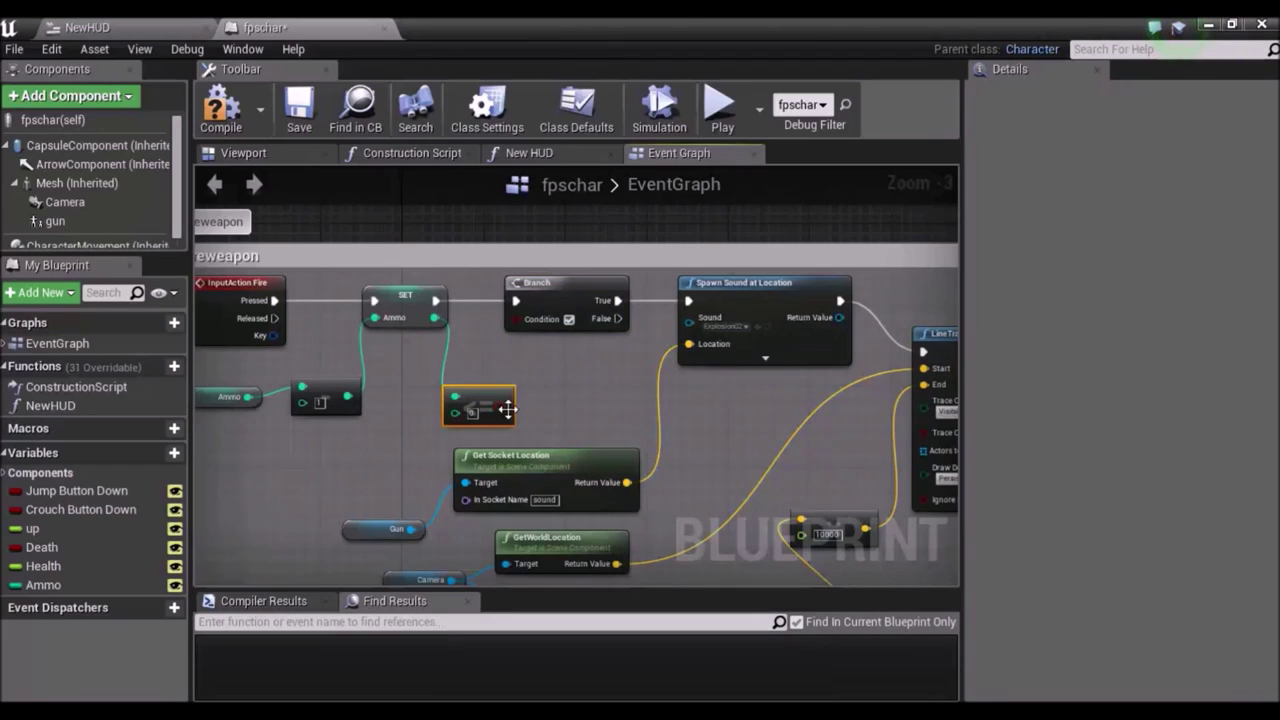
pyautogui.moveTo(499, 409); pyautogui.dragTo(515, 318)
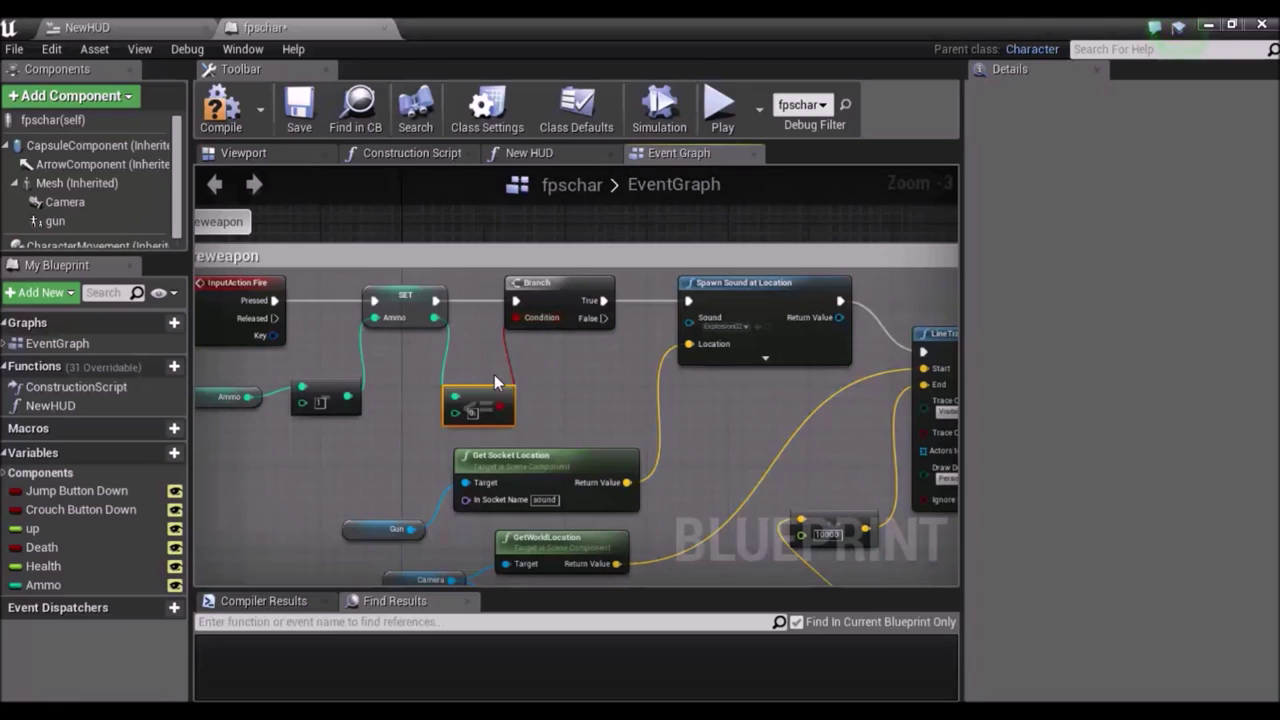
pyautogui.moveTo(499, 420); pyautogui.dragTo(503, 401)
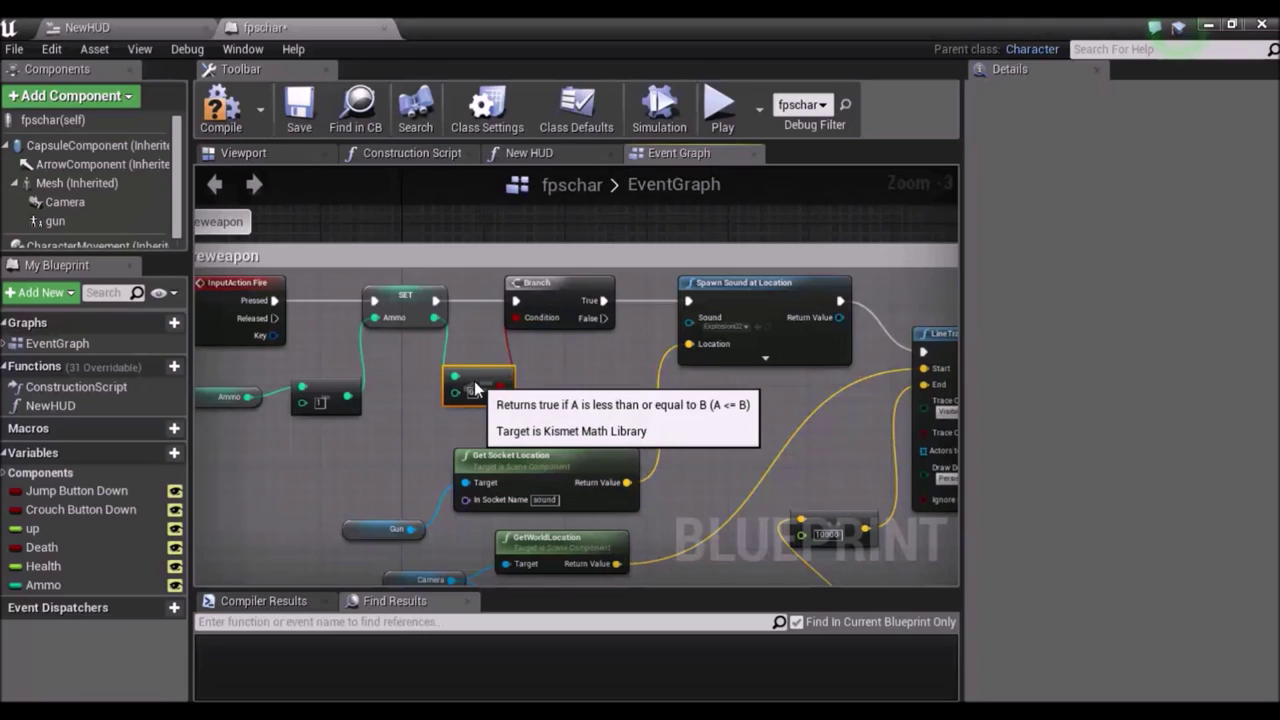
pyautogui.click(583, 379)
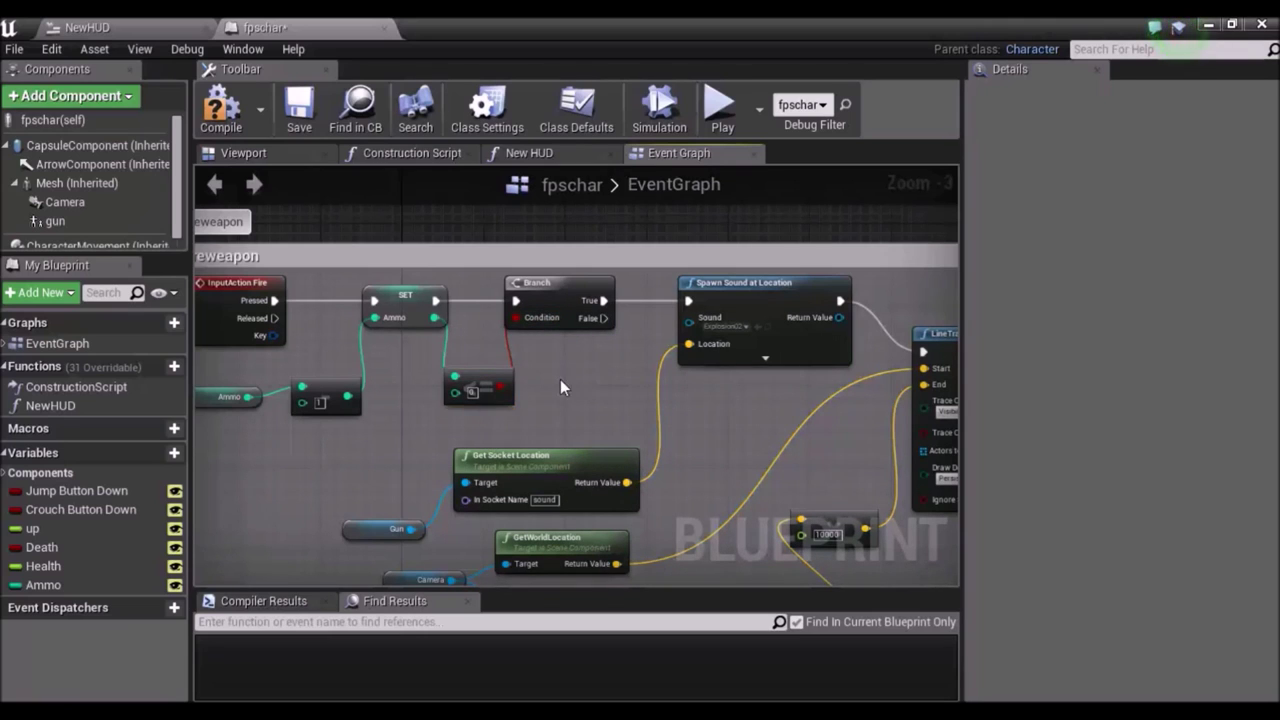
pyautogui.moveTo(567, 379); pyautogui.dragTo(635, 386, button='right')
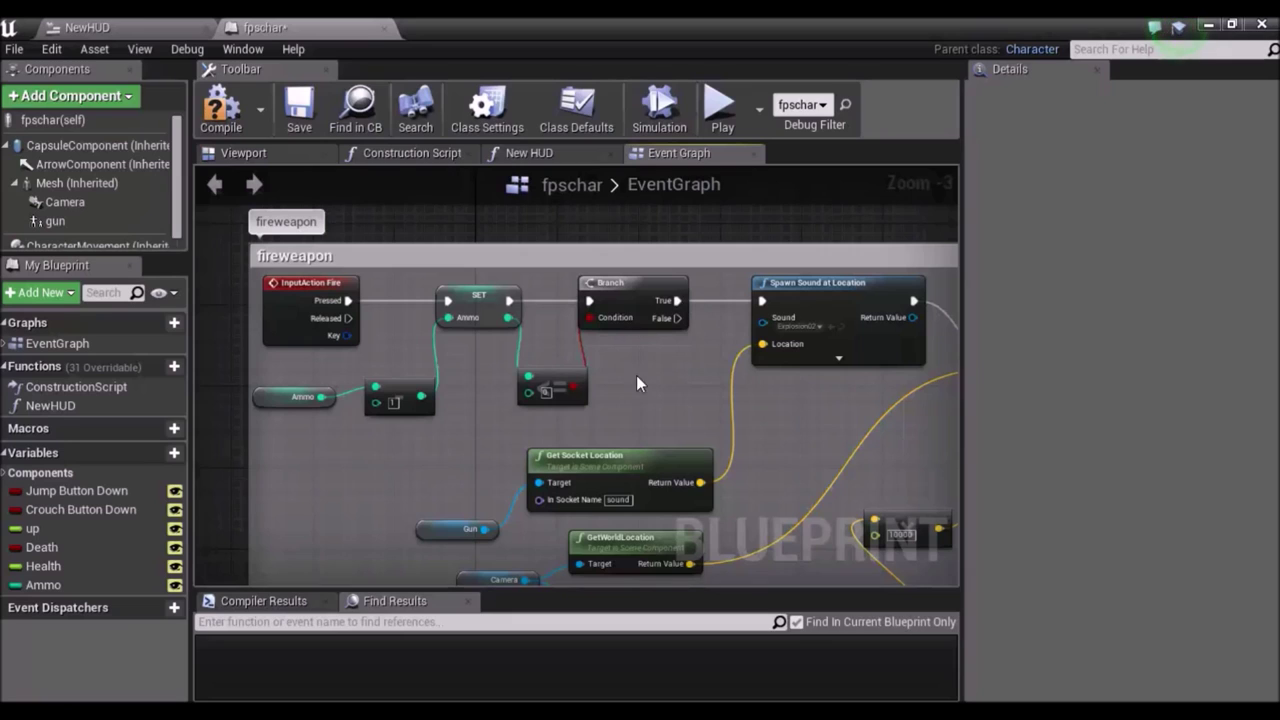
pyautogui.click(556, 389)
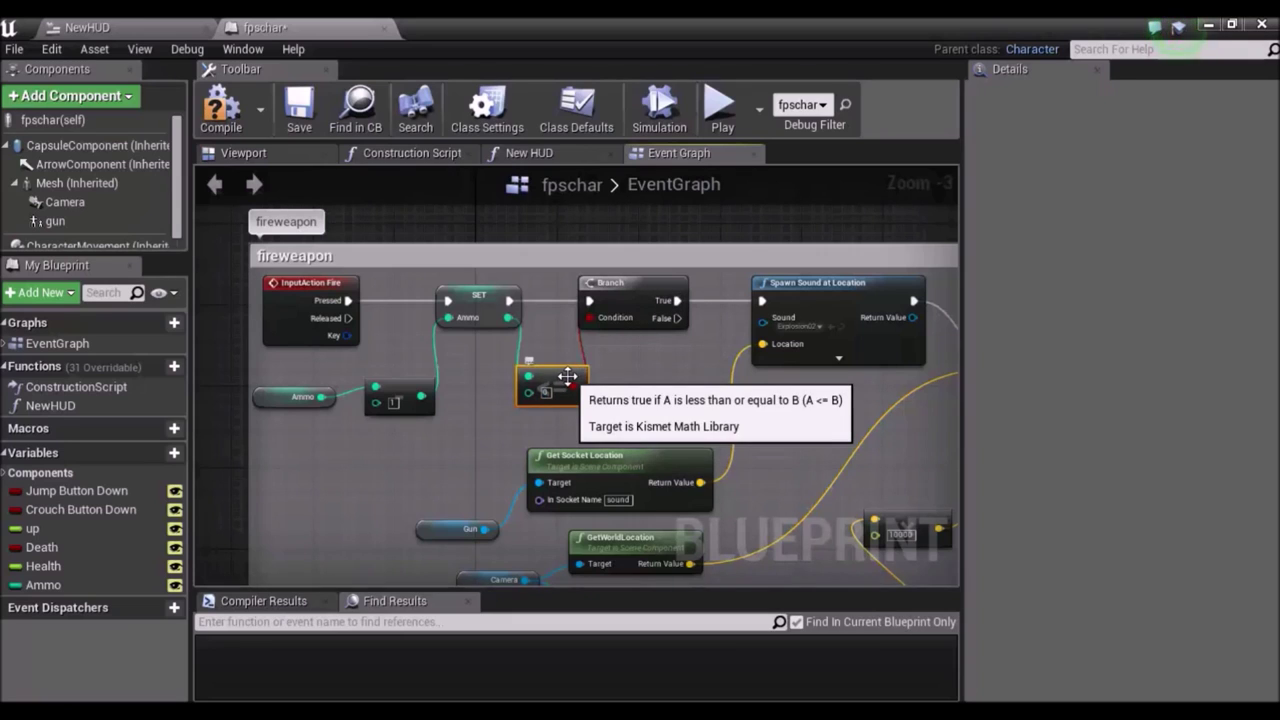
pyautogui.press('Delete')
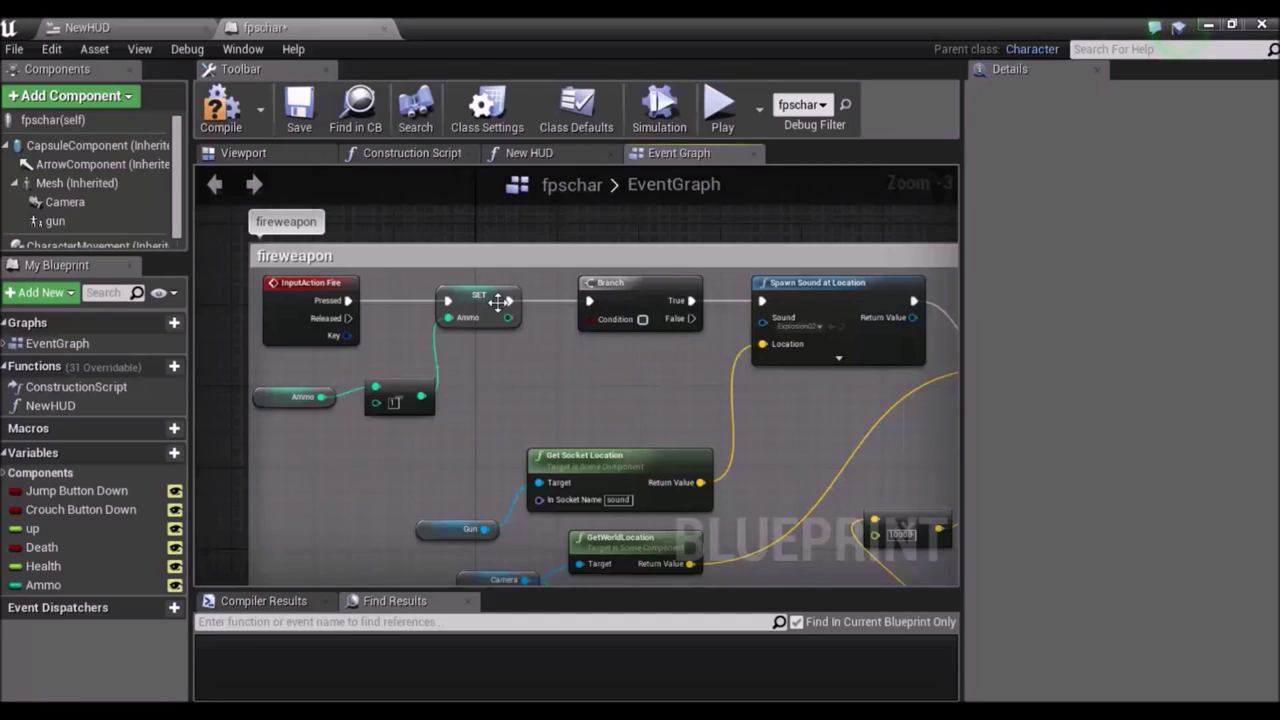
# Add an integer > integer comparison on SET's Ammo output to drive the Branch condition.
pyautogui.moveTo(508, 317); pyautogui.dragTo(529, 409)
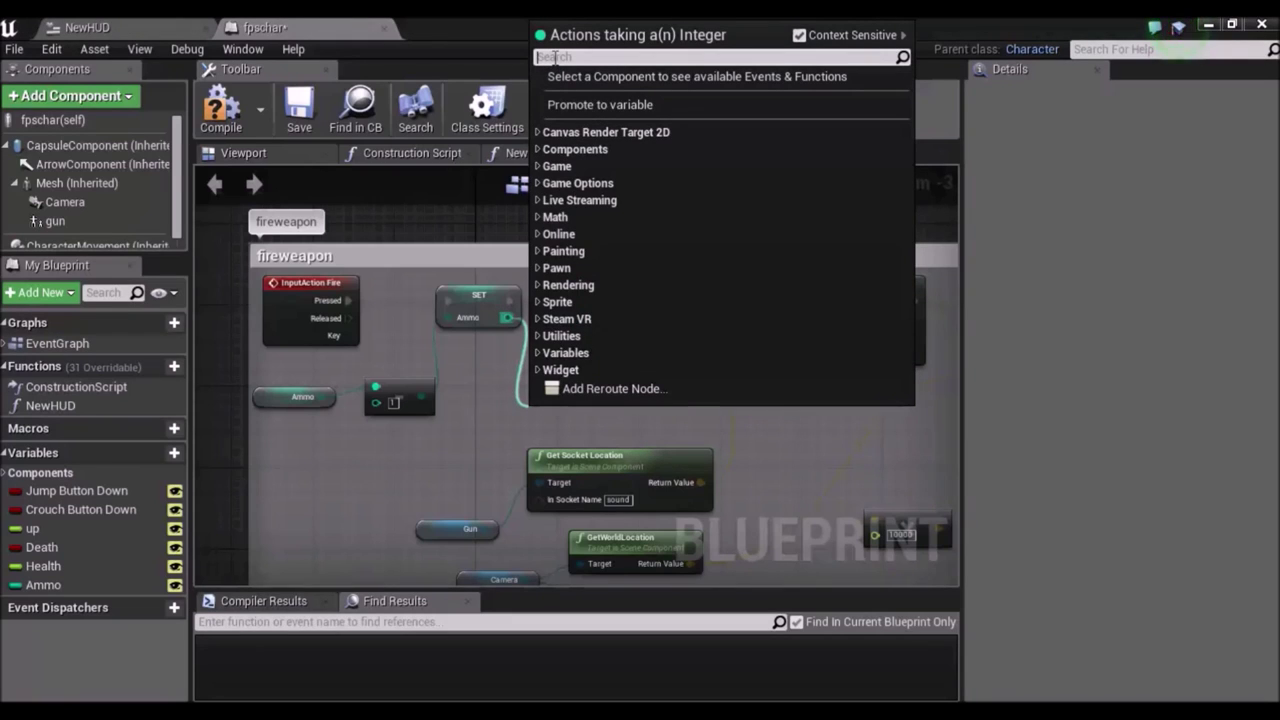
pyautogui.write('>')
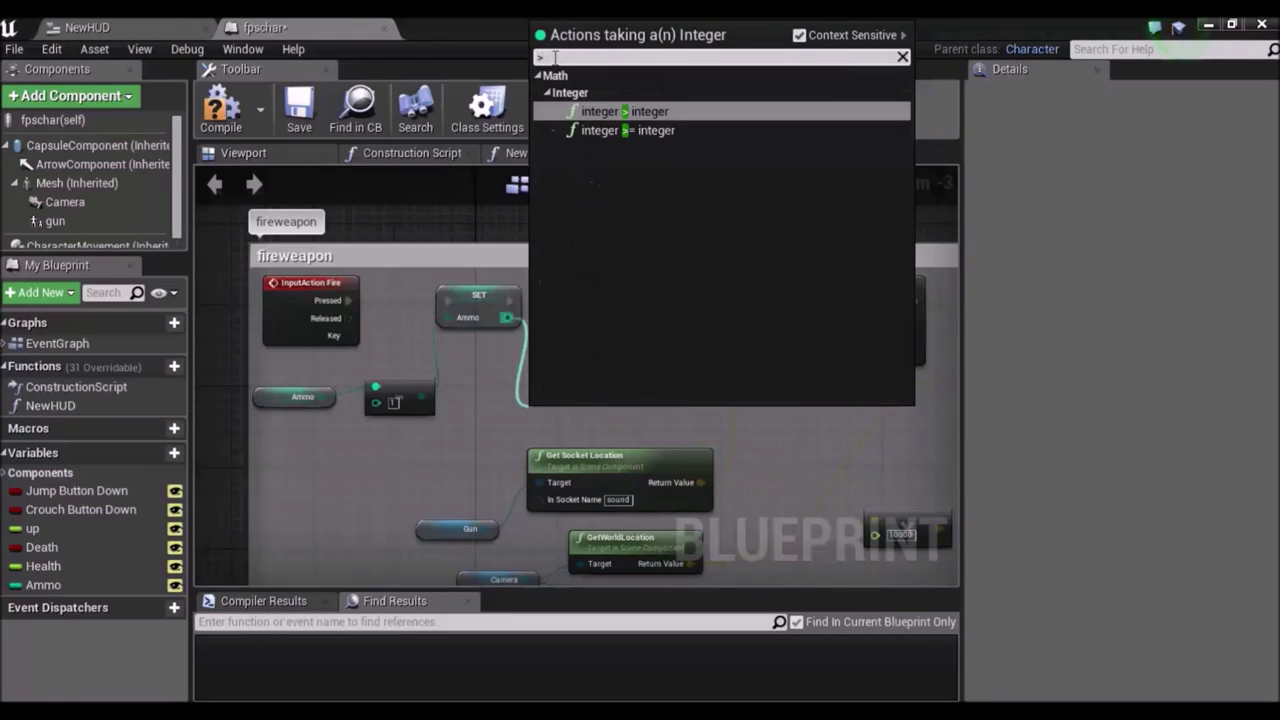
pyautogui.press('Return')
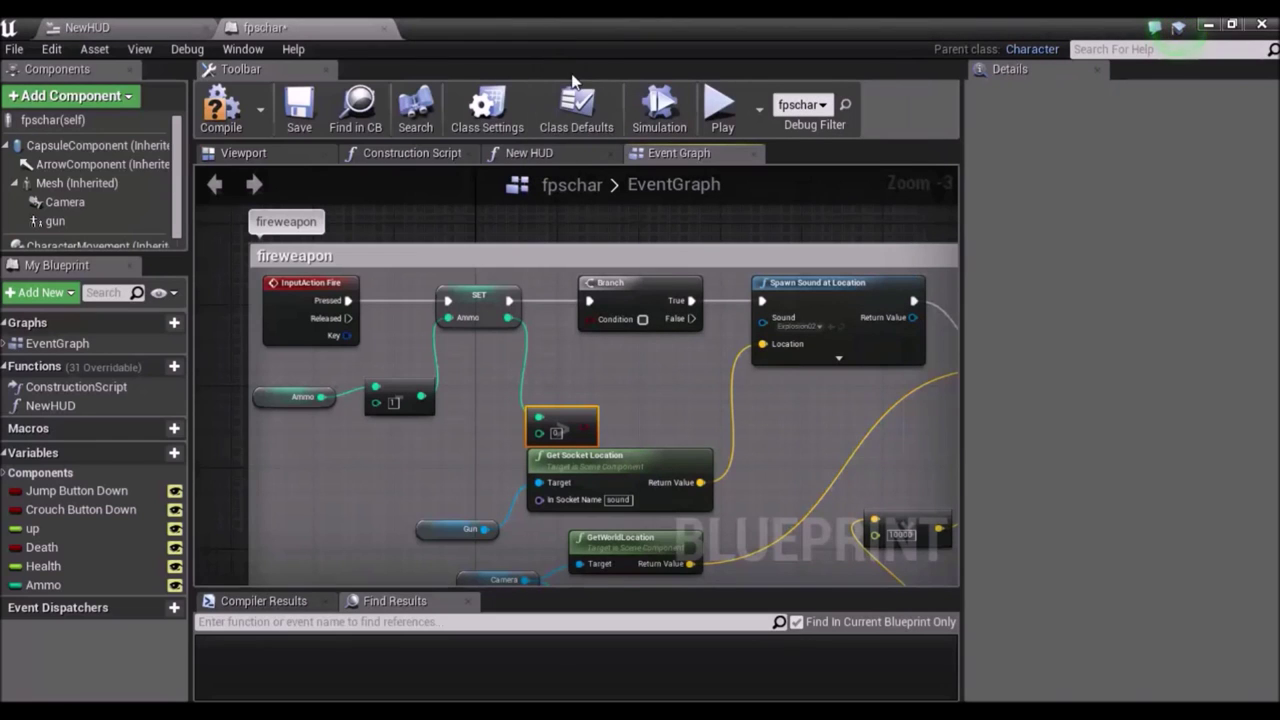
pyautogui.moveTo(583, 426)
pyautogui.mouseDown()
pyautogui.moveTo(572, 387)
pyautogui.moveTo(590, 319)
pyautogui.mouseUp()
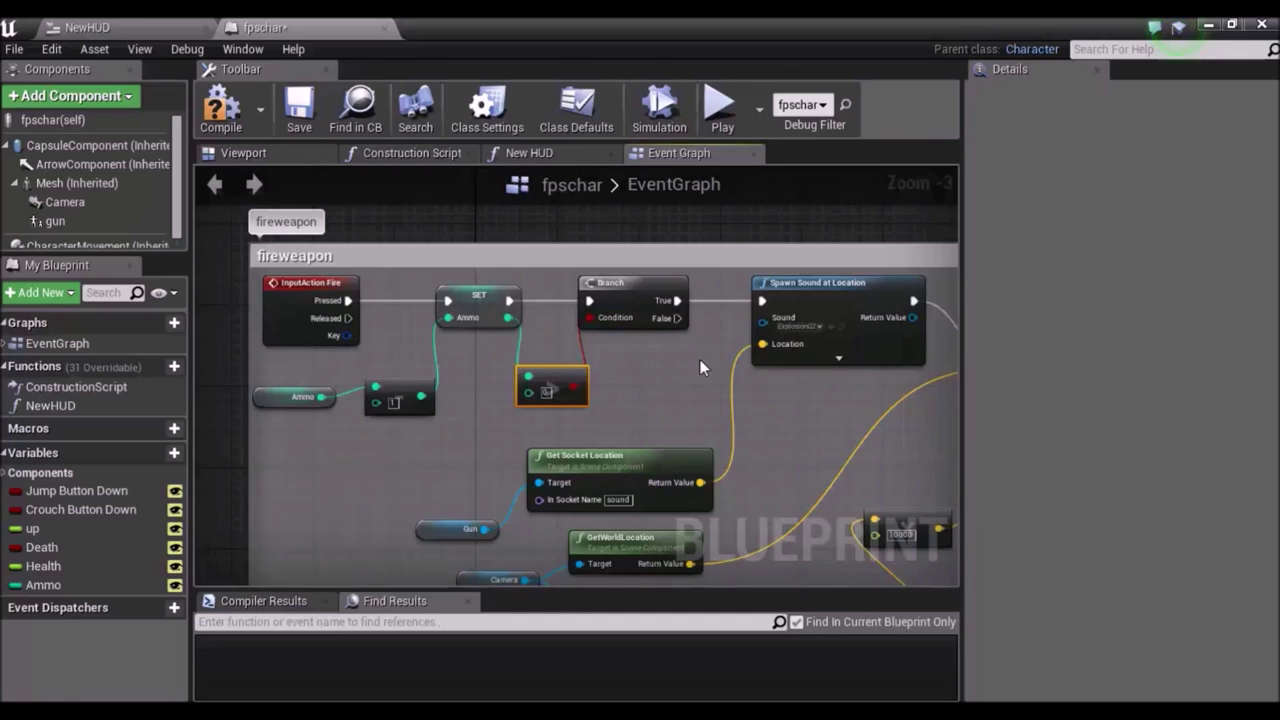
pyautogui.moveTo(623, 362); pyautogui.dragTo(708, 362, button='right')
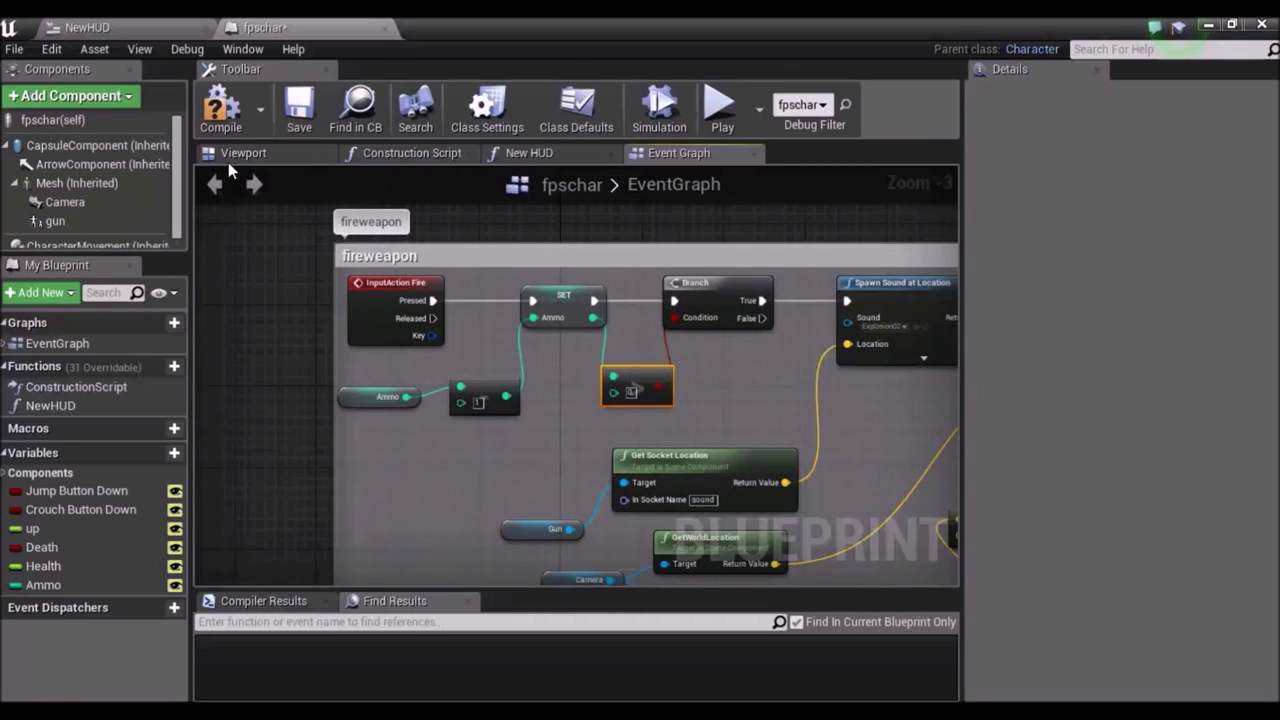
# Compile and save the fpschar blueprint.
pyautogui.click(222, 128)
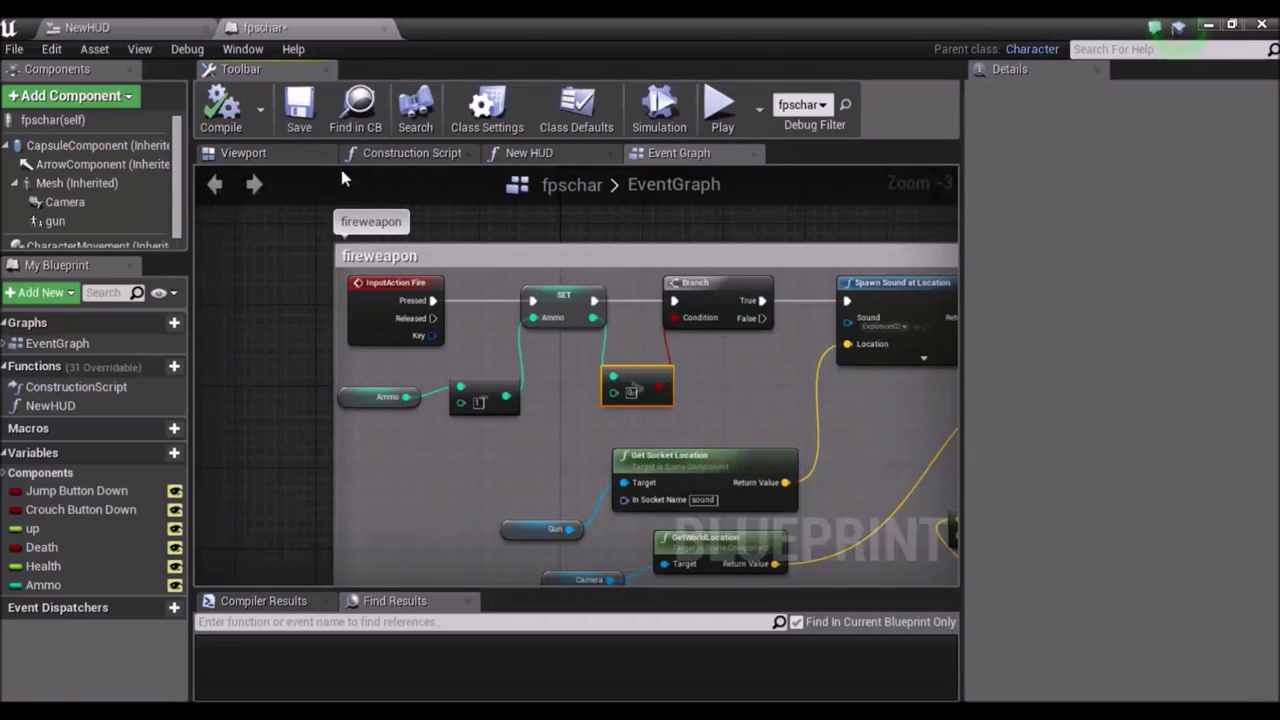
pyautogui.click(281, 131)
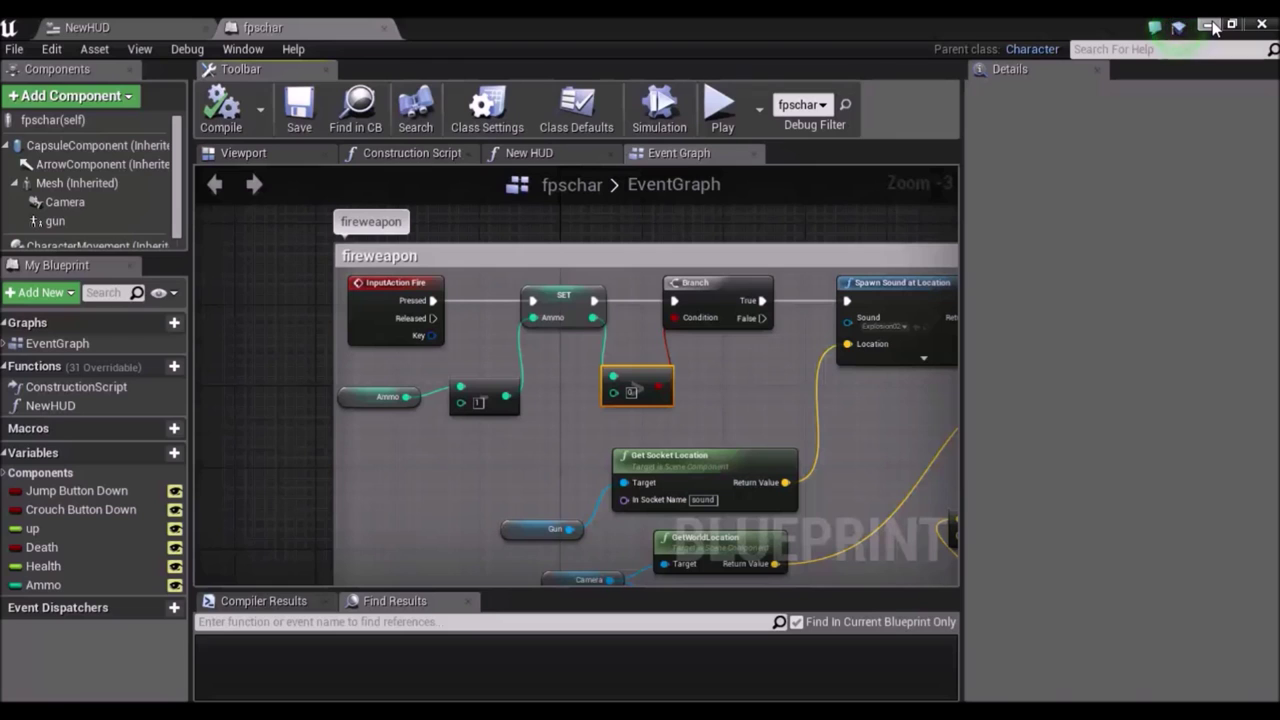
pyautogui.moveTo(570, 219)
pyautogui.mouseDown(button='right')
pyautogui.moveTo(520, 363)
pyautogui.moveTo(525, 385)
pyautogui.mouseUp(button='right')
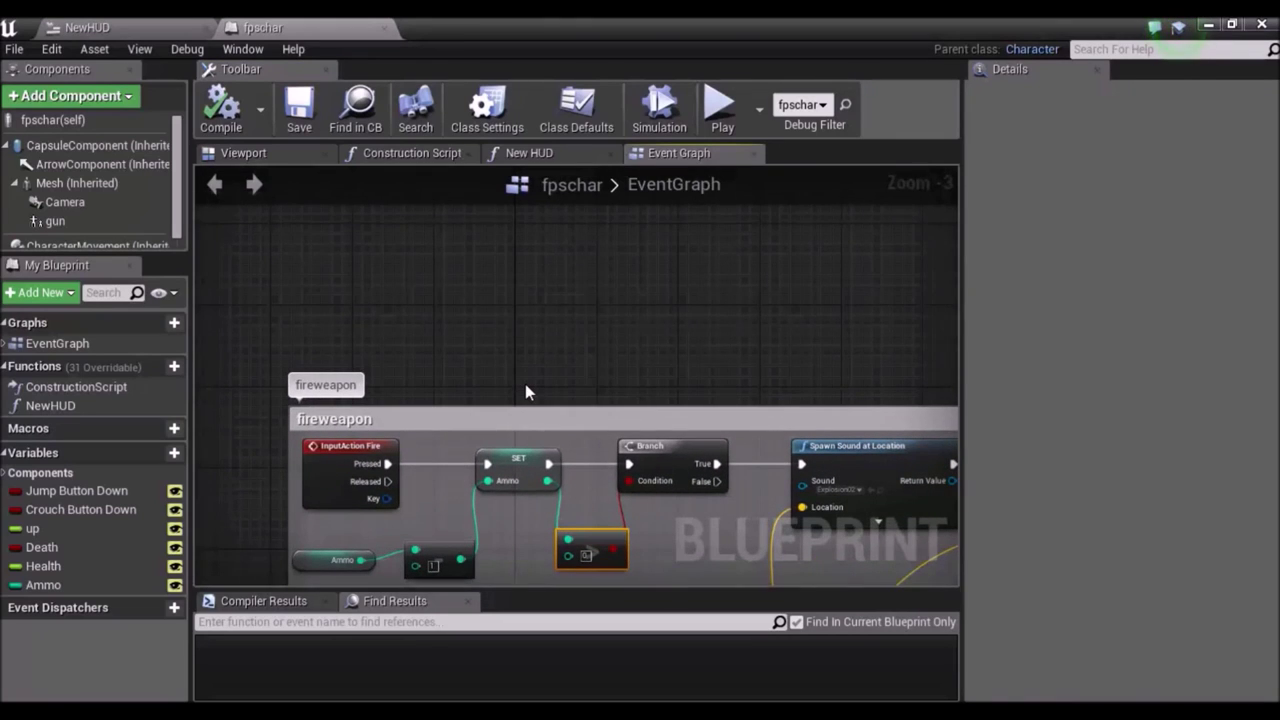
# Add an R key input event to the fpschar EventGraph above the fireweapon comment.
pyautogui.moveTo(461, 305); pyautogui.dragTo(439, 385, button='right')
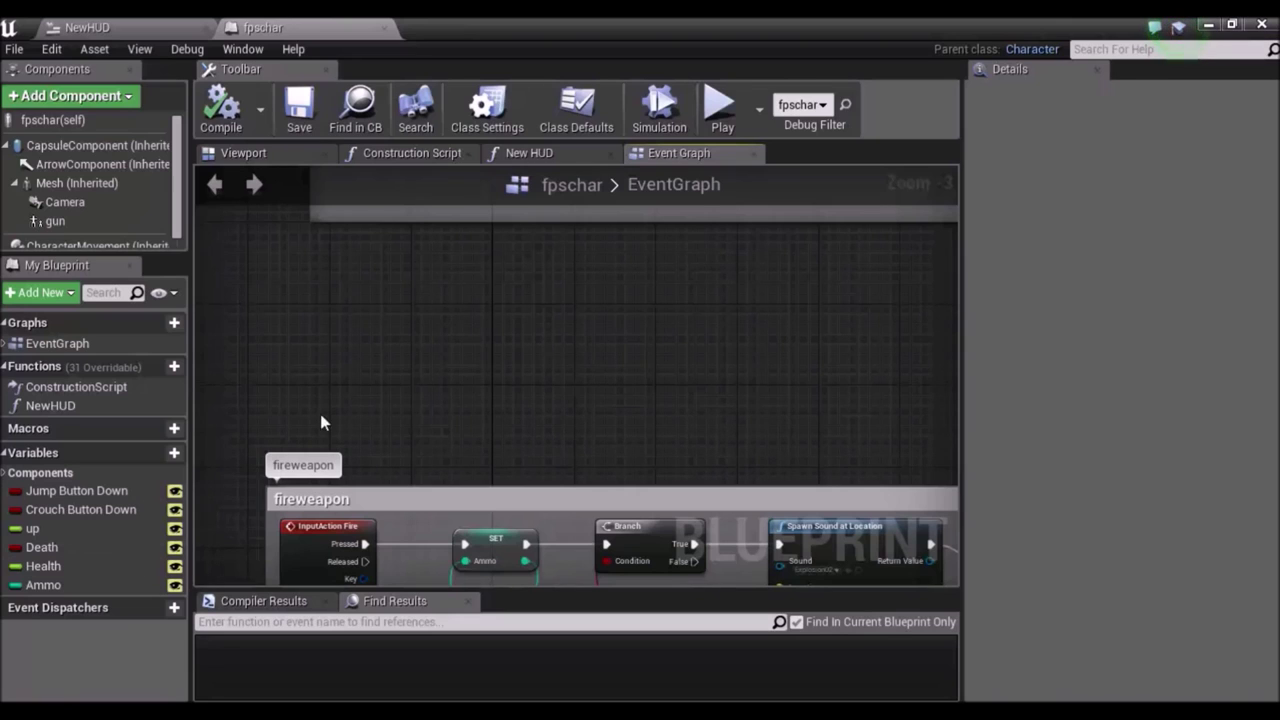
pyautogui.rightClick(338, 323)
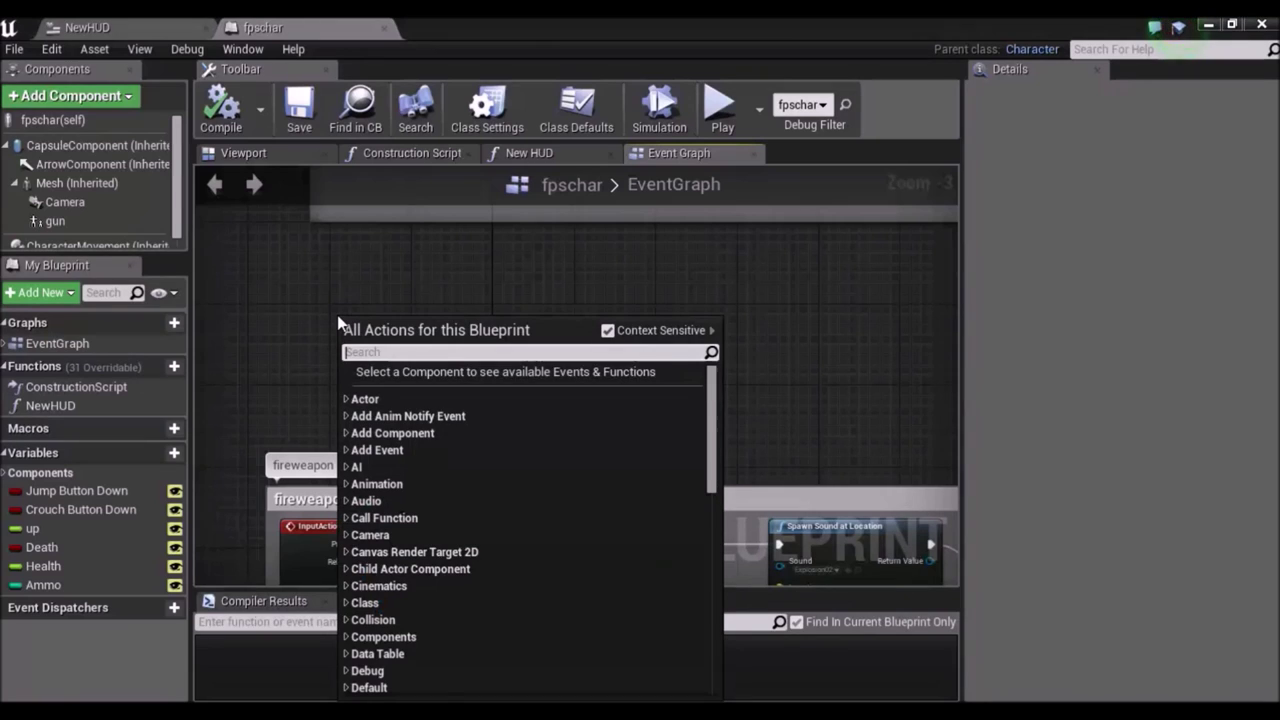
pyautogui.write('ev')
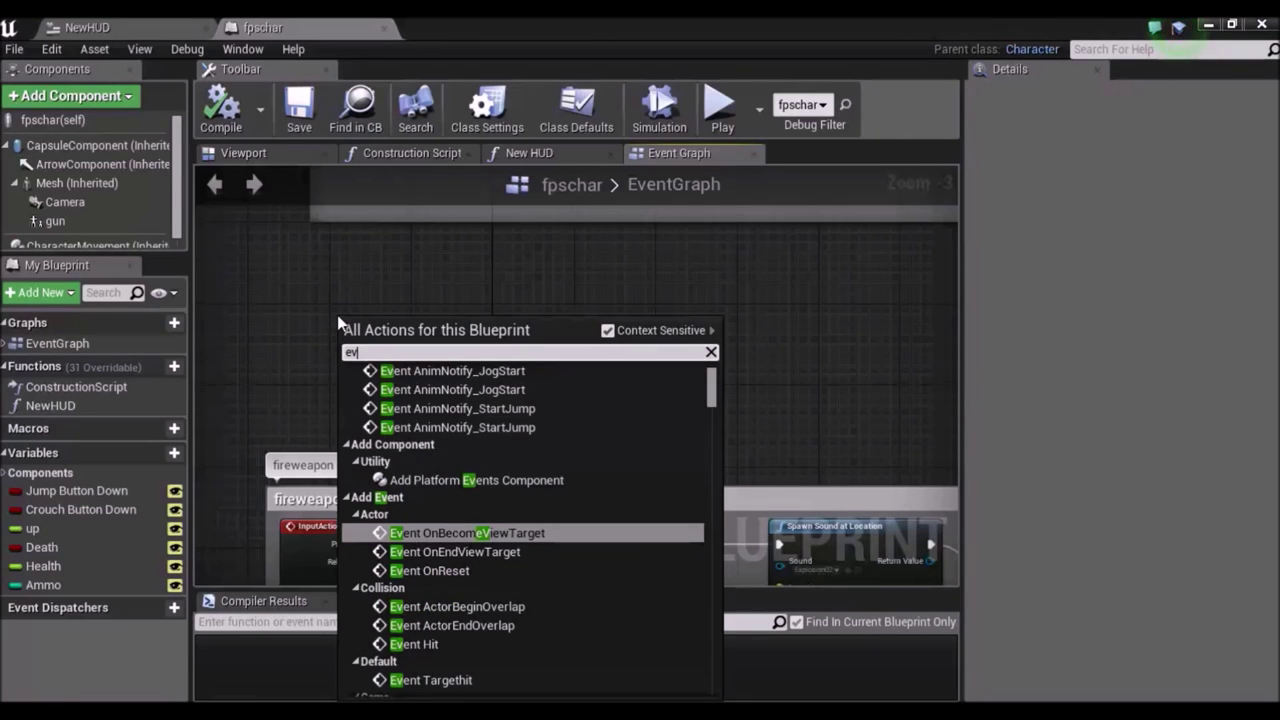
pyautogui.write('ent')
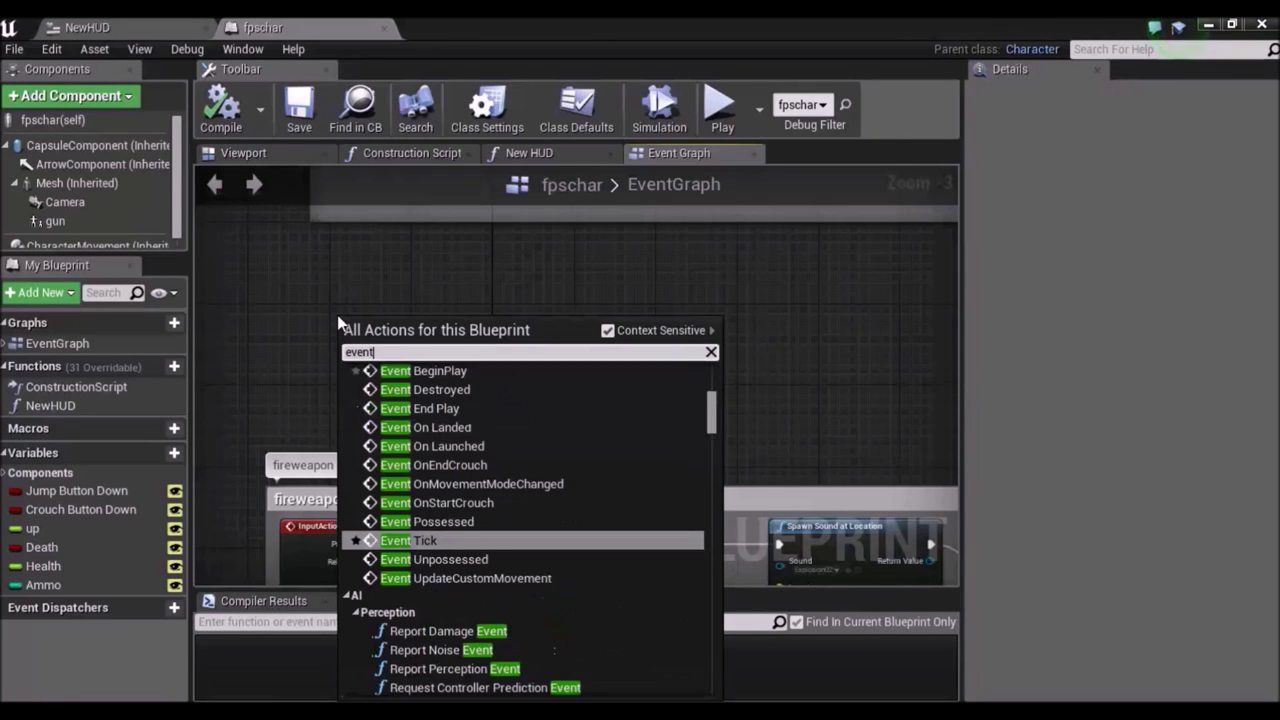
pyautogui.press('BackSpace')
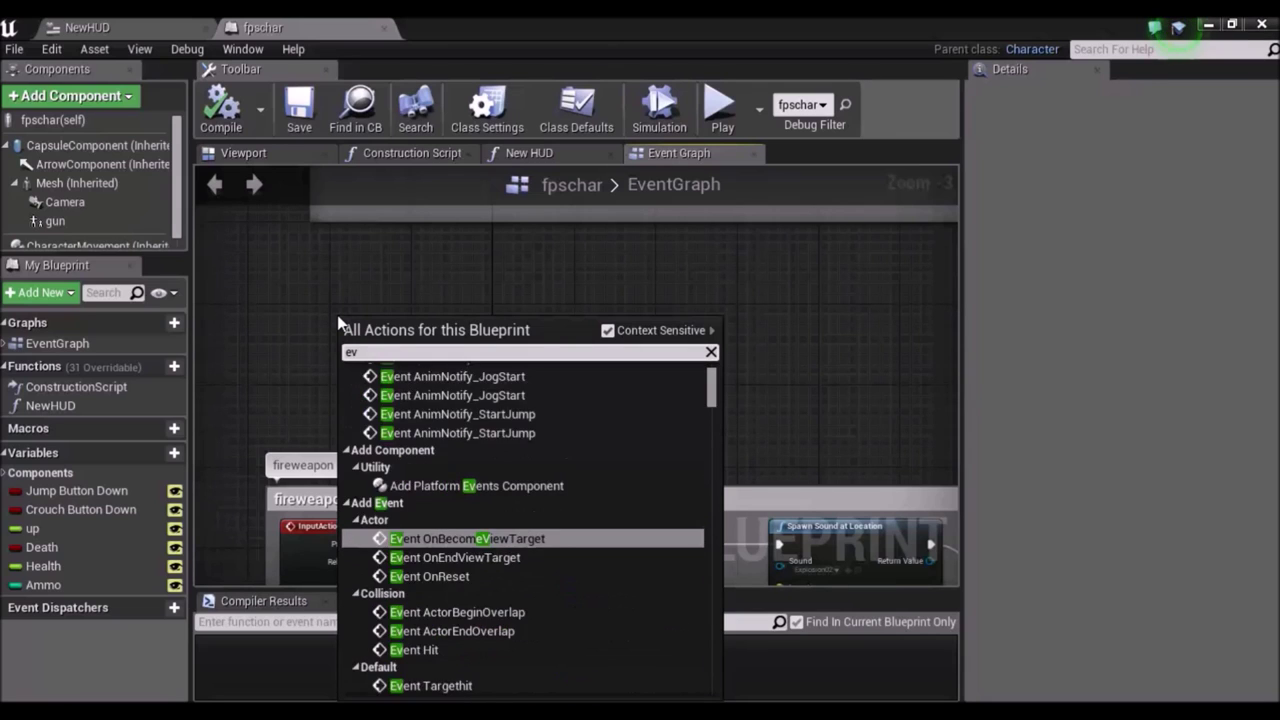
pyautogui.press('BackSpace')
pyautogui.press('BackSpace')
pyautogui.press('BackSpace')
pyautogui.write('eve')
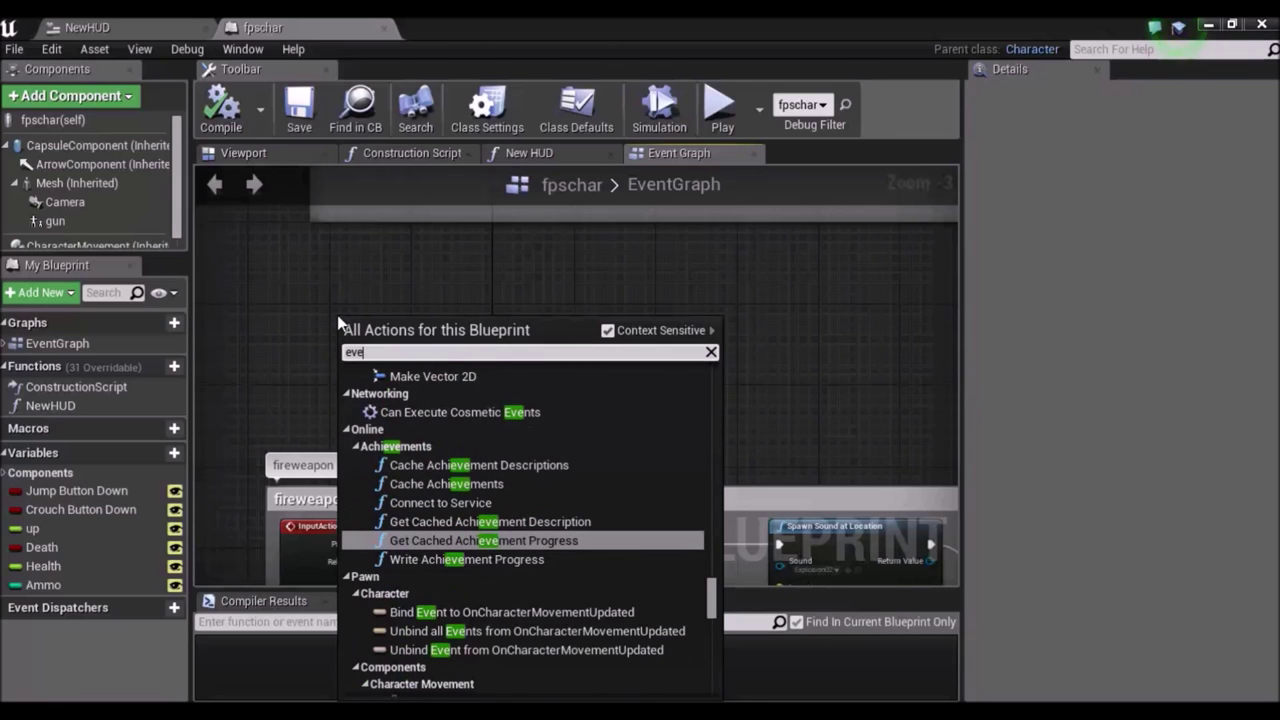
pyautogui.write('nt')
pyautogui.scroll(-5, 338, 322)
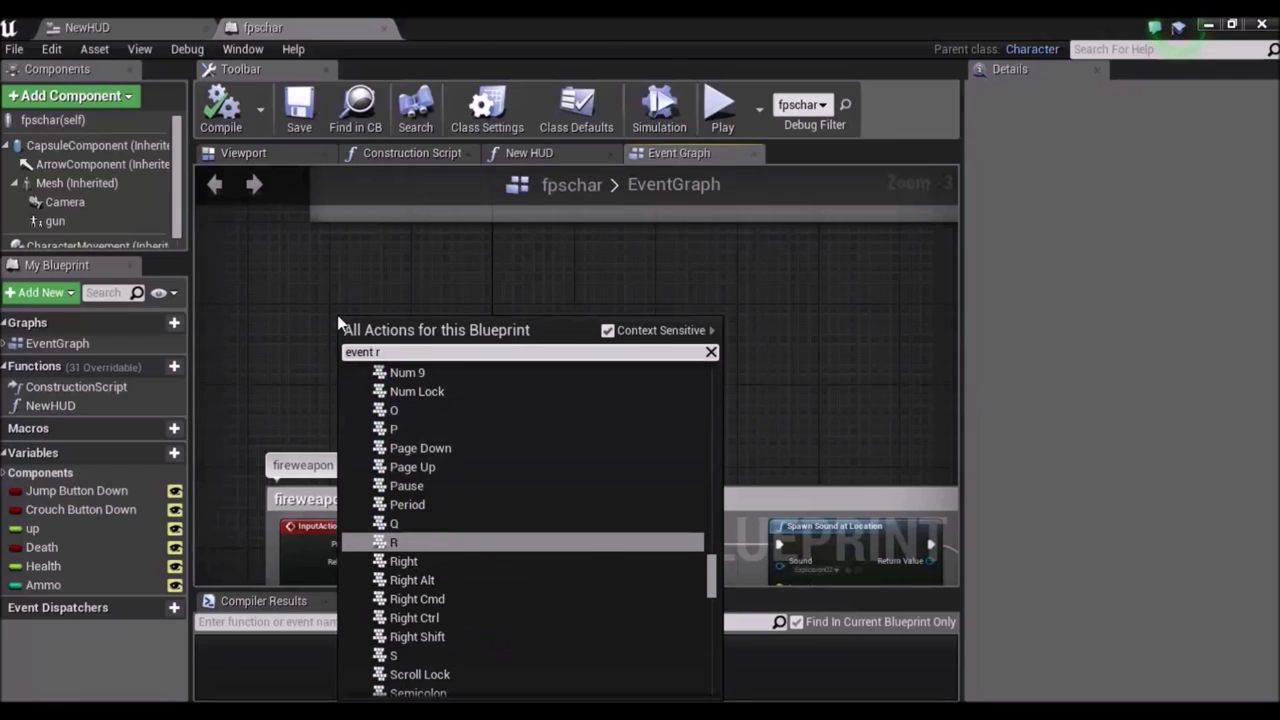
pyautogui.click(338, 318)
pyautogui.moveTo(345, 307)
pyautogui.mouseDown()
pyautogui.moveTo(276, 330)
pyautogui.moveTo(266, 320)
pyautogui.moveTo(460, 337)
pyautogui.mouseUp()
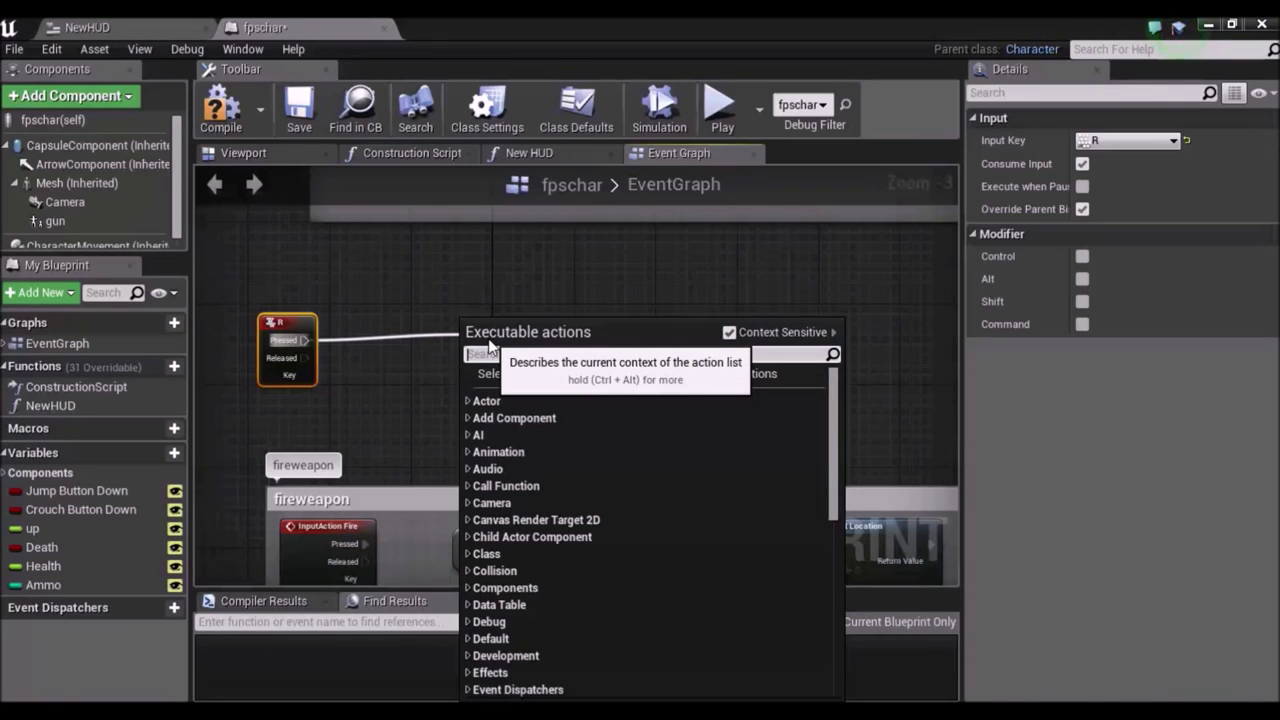
# Run a SET Ammo node with value 10 from the R event's Pressed output.
pyautogui.write('set')
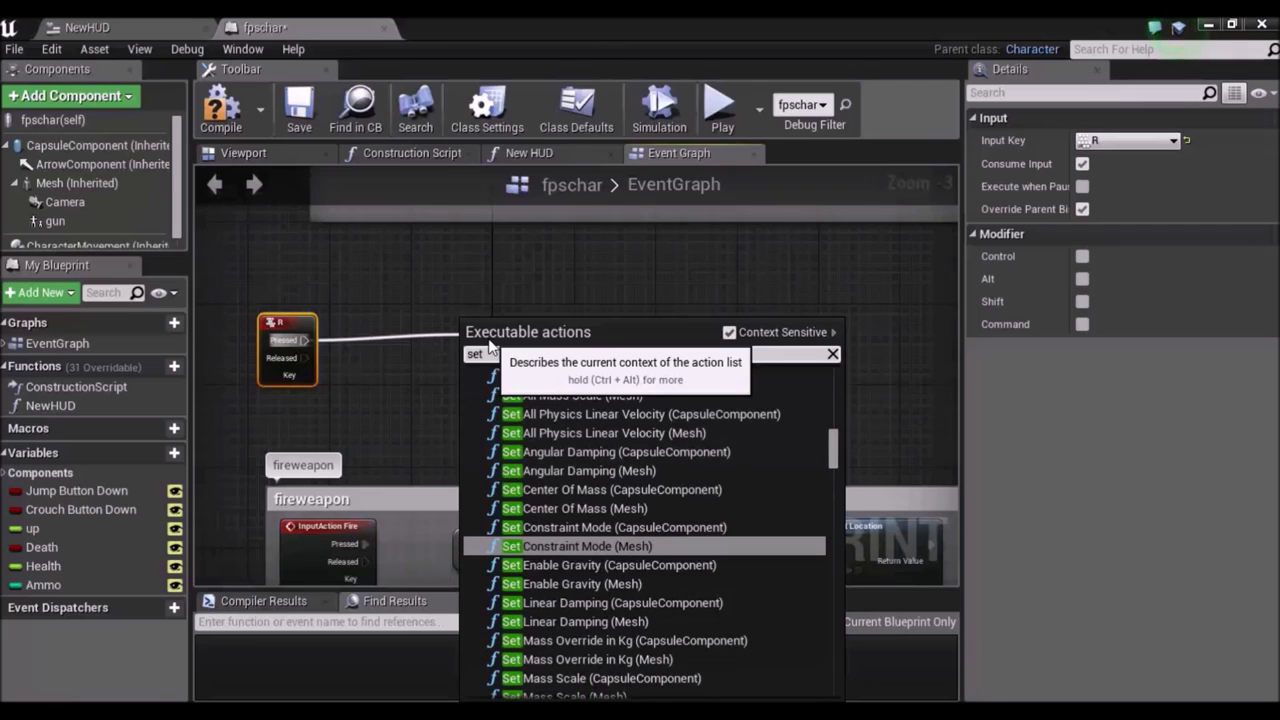
pyautogui.write(' Ammo')
pyautogui.press('Return')
pyautogui.moveTo(488, 338)
pyautogui.mouseDown()
pyautogui.moveTo(496, 317)
pyautogui.moveTo(531, 368)
pyautogui.mouseUp()
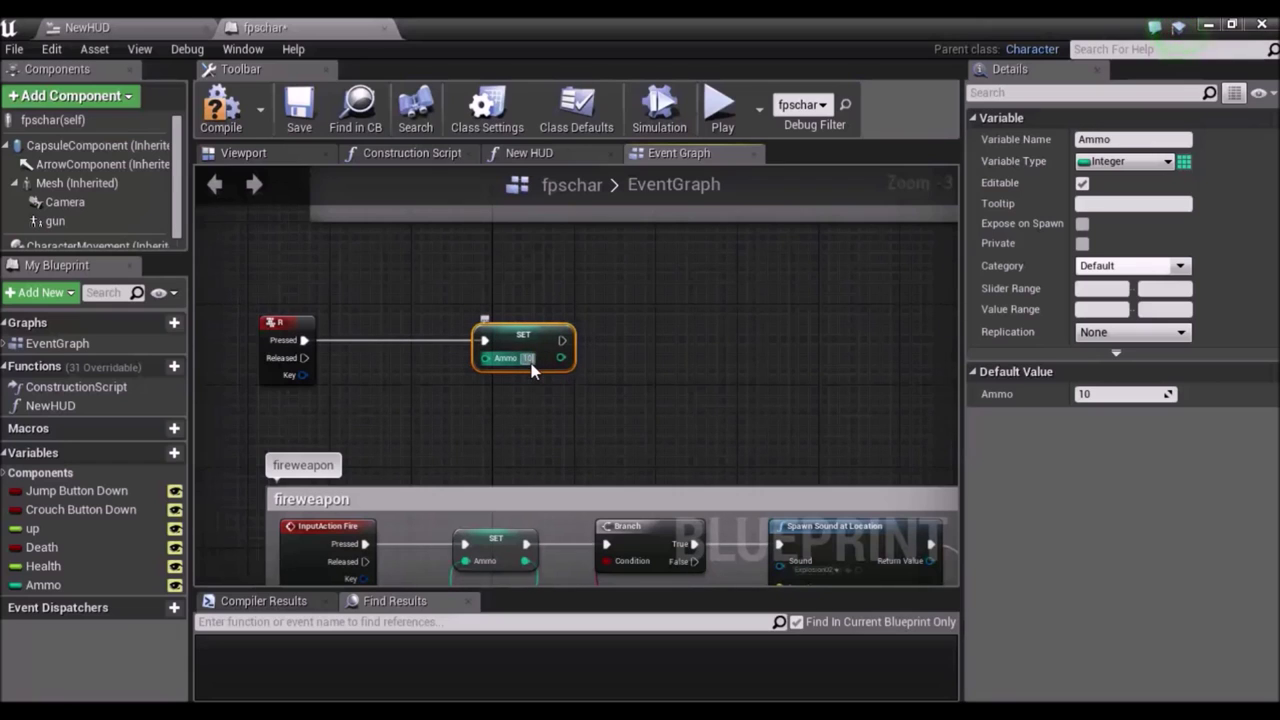
pyautogui.click(627, 424)
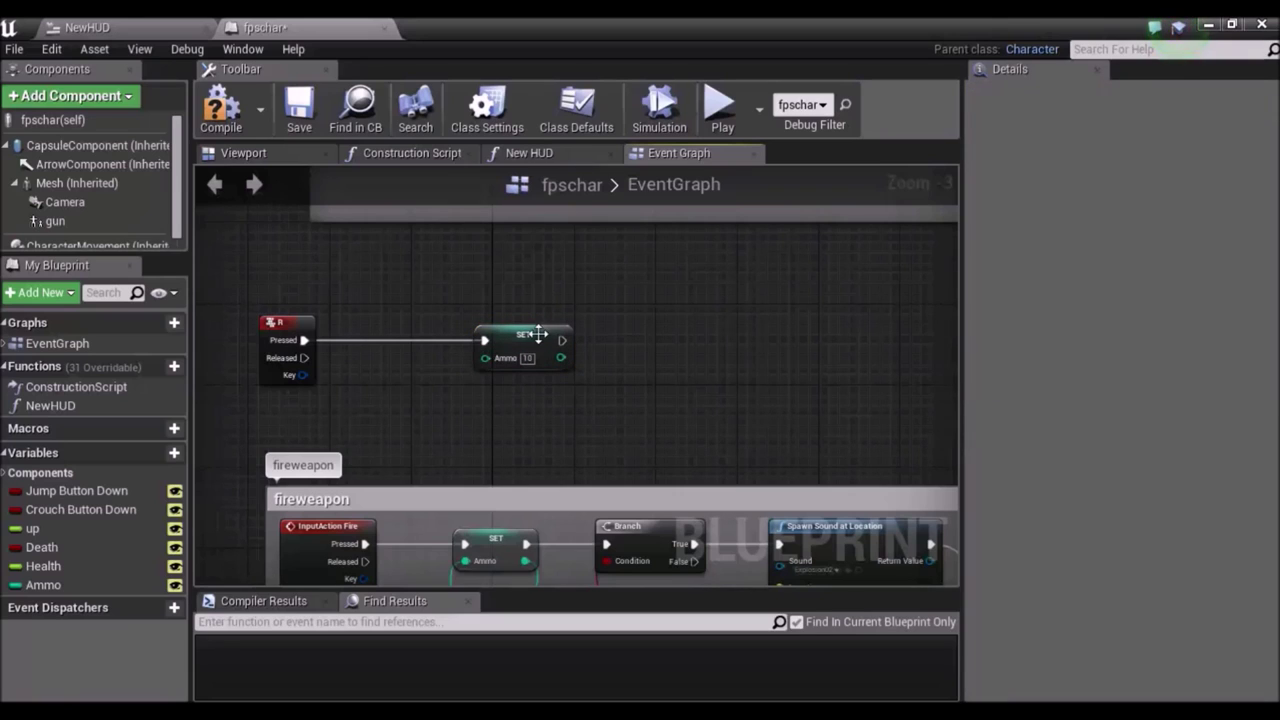
# Move SET Ammo right and insert a Play Anim Montage node after the R key event.
pyautogui.moveTo(530, 338); pyautogui.dragTo(782, 338)
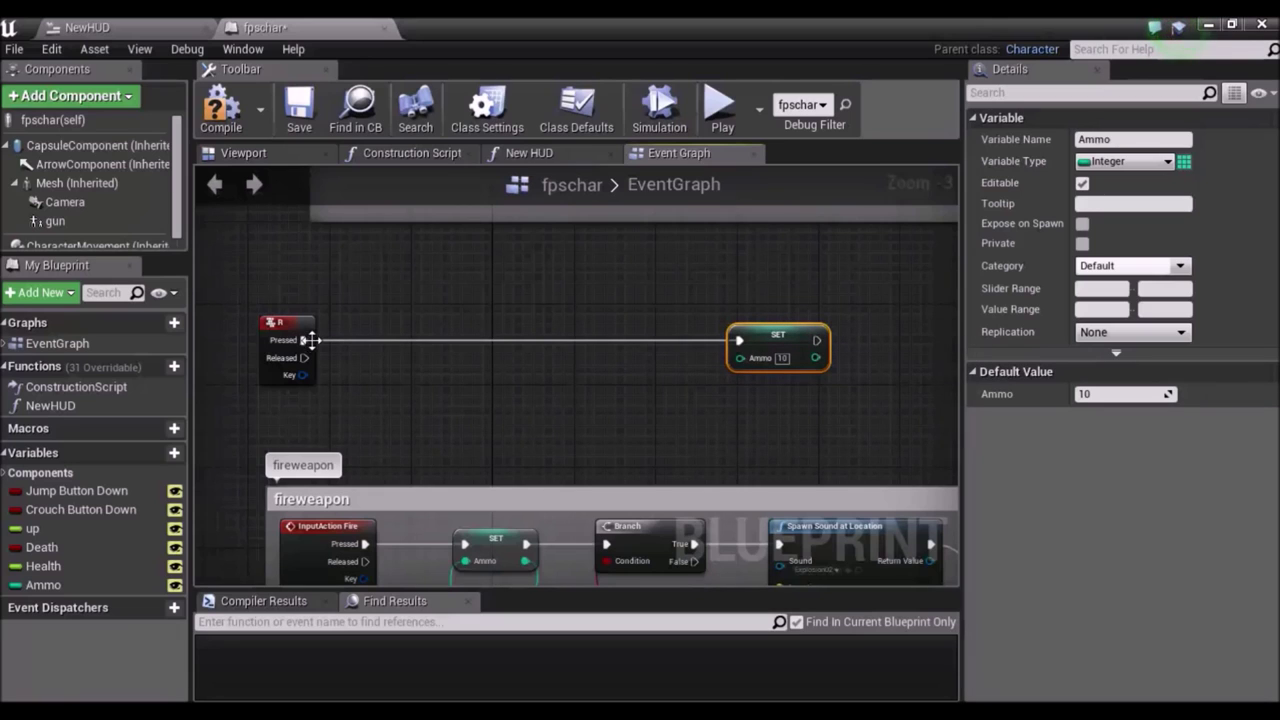
pyautogui.moveTo(303, 340); pyautogui.dragTo(468, 318)
pyautogui.write('pla')
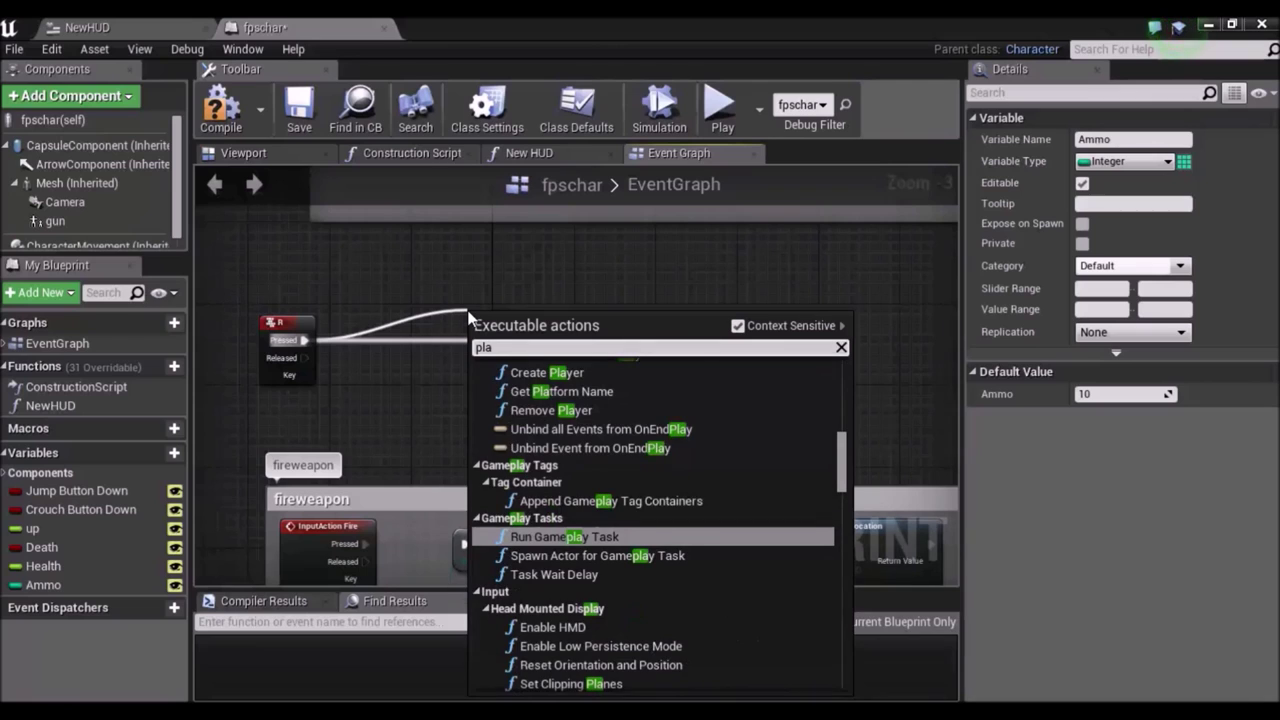
pyautogui.write('y ani')
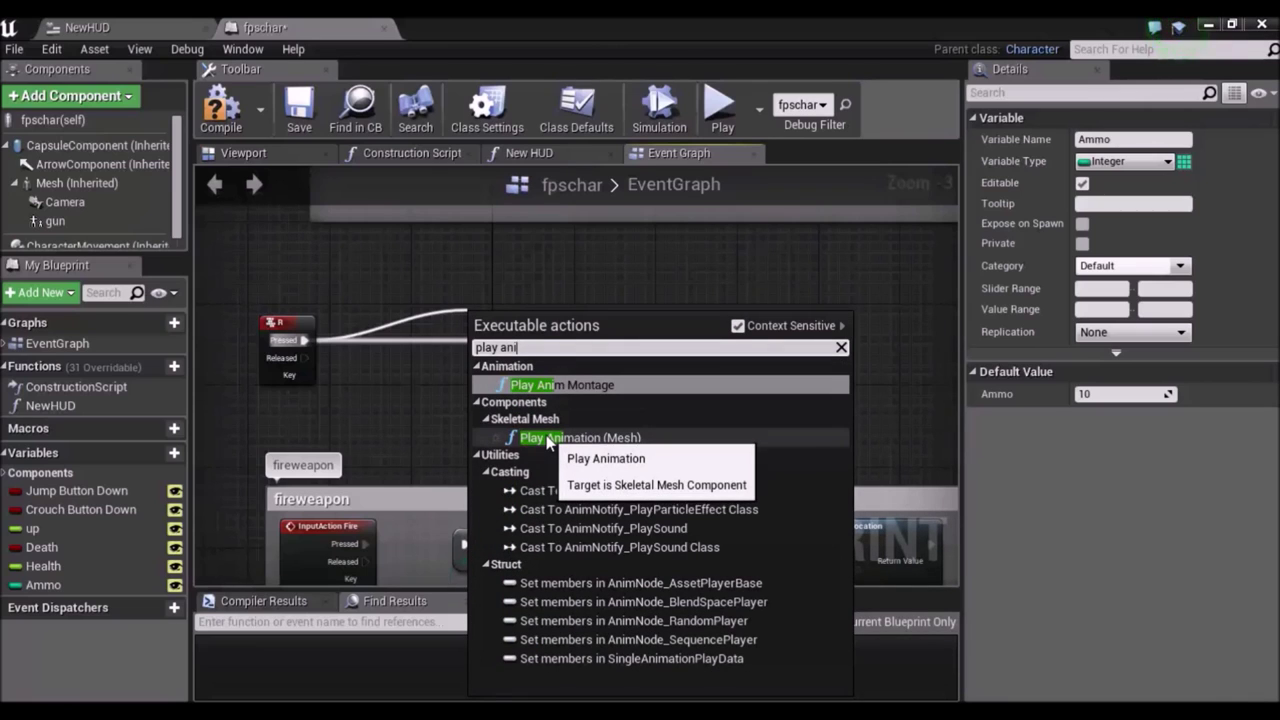
pyautogui.click(599, 384)
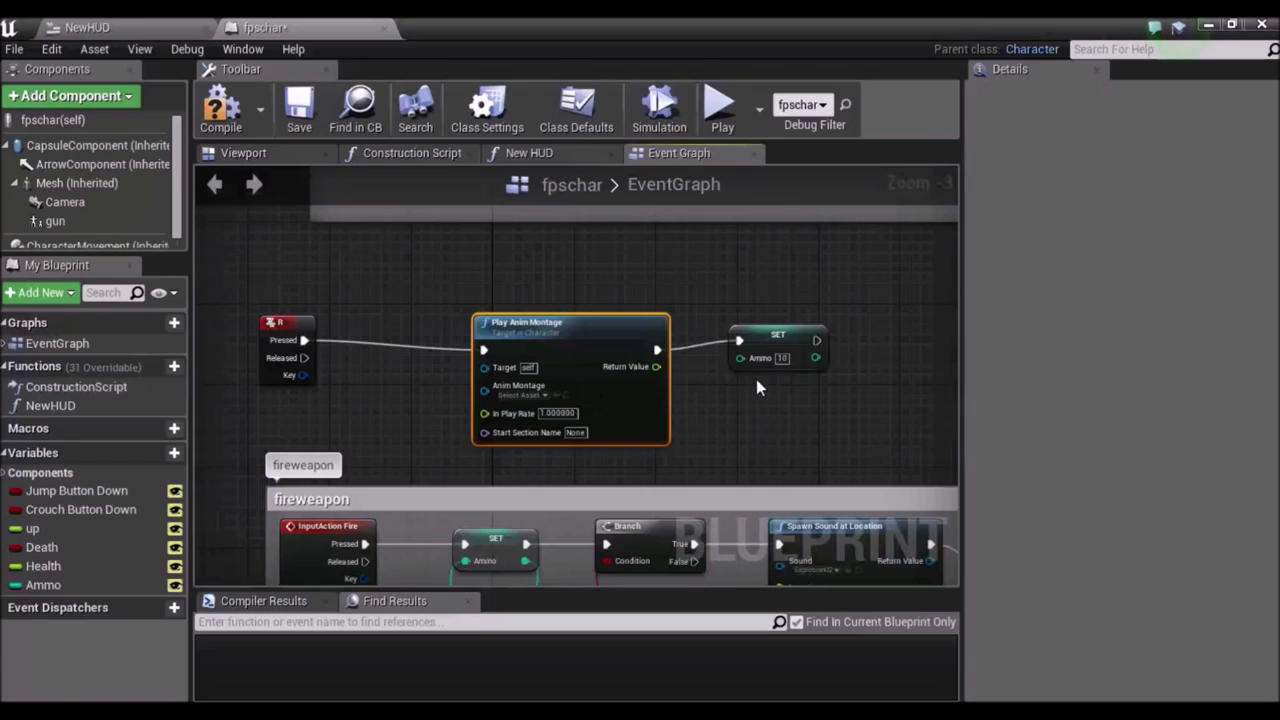
# Compare with the Death System graph, then delete the Play Anim Montage node.
pyautogui.scroll(-1, 726, 365)
pyautogui.scroll(-3, 766, 489)
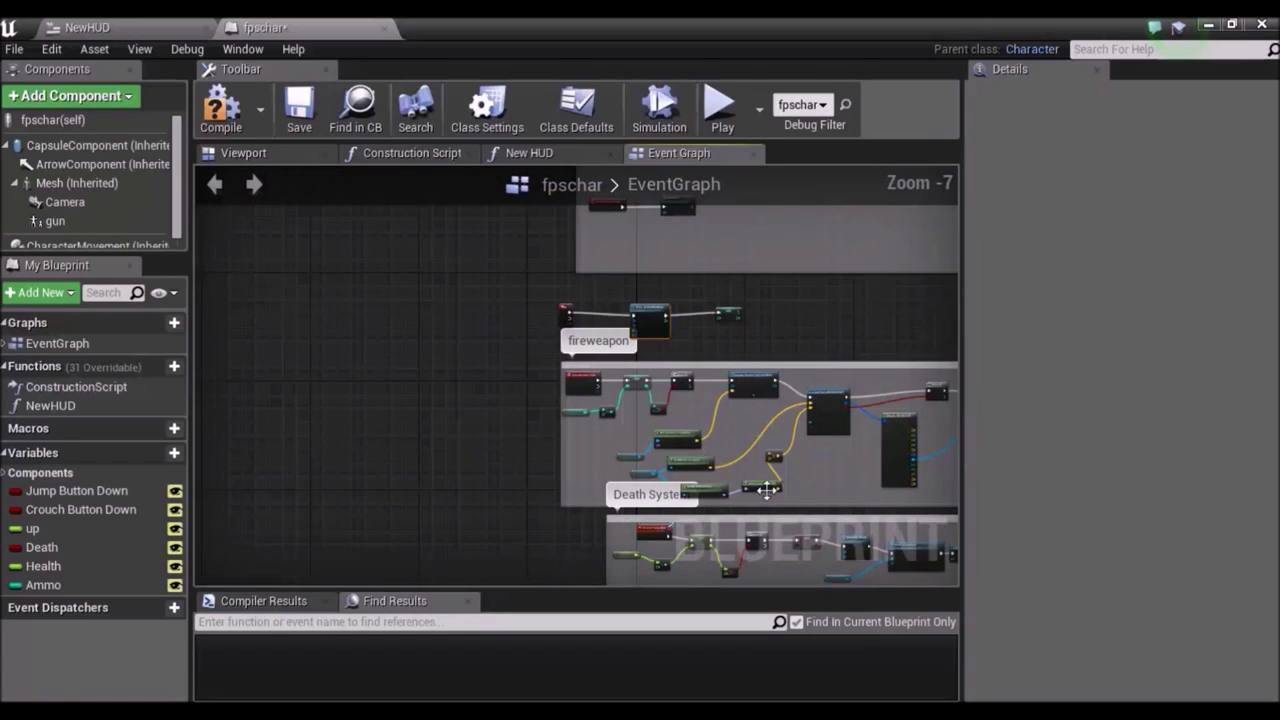
pyautogui.scroll(2, 709, 366)
pyautogui.scroll(2, 771, 417)
pyautogui.scroll(3, 779, 410)
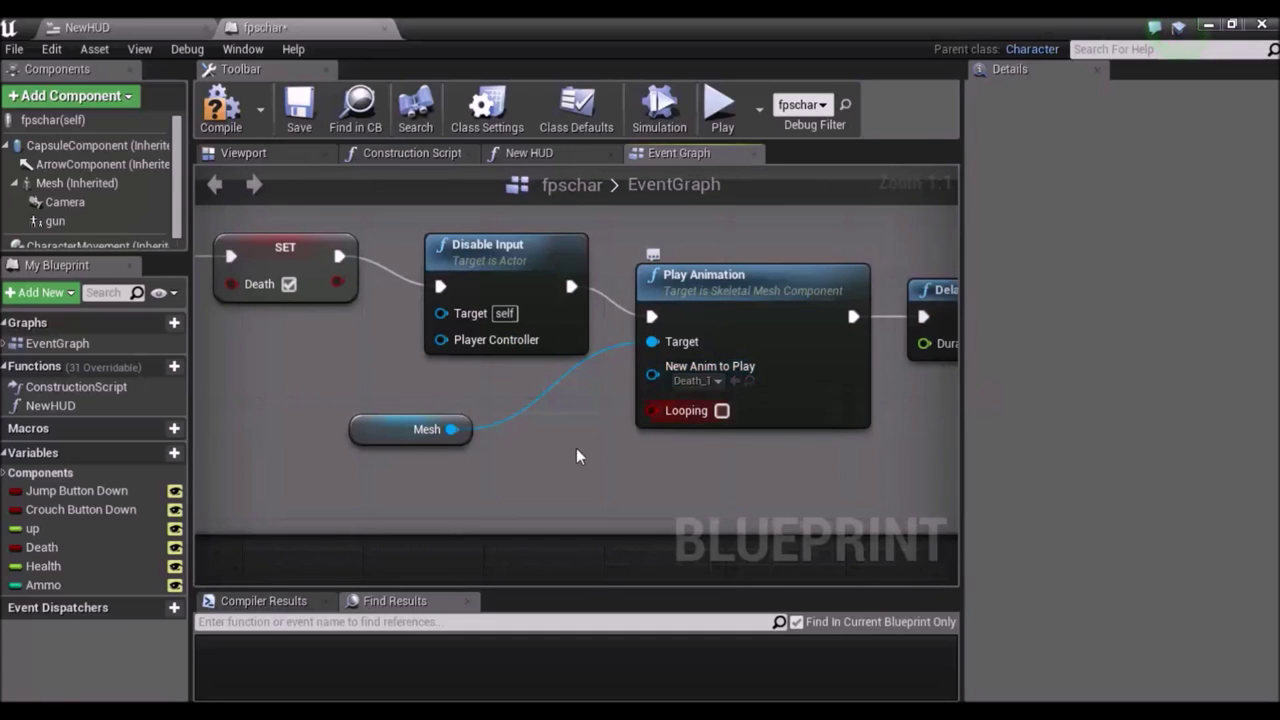
pyautogui.scroll(-3, 559, 468)
pyautogui.scroll(-1, 559, 468)
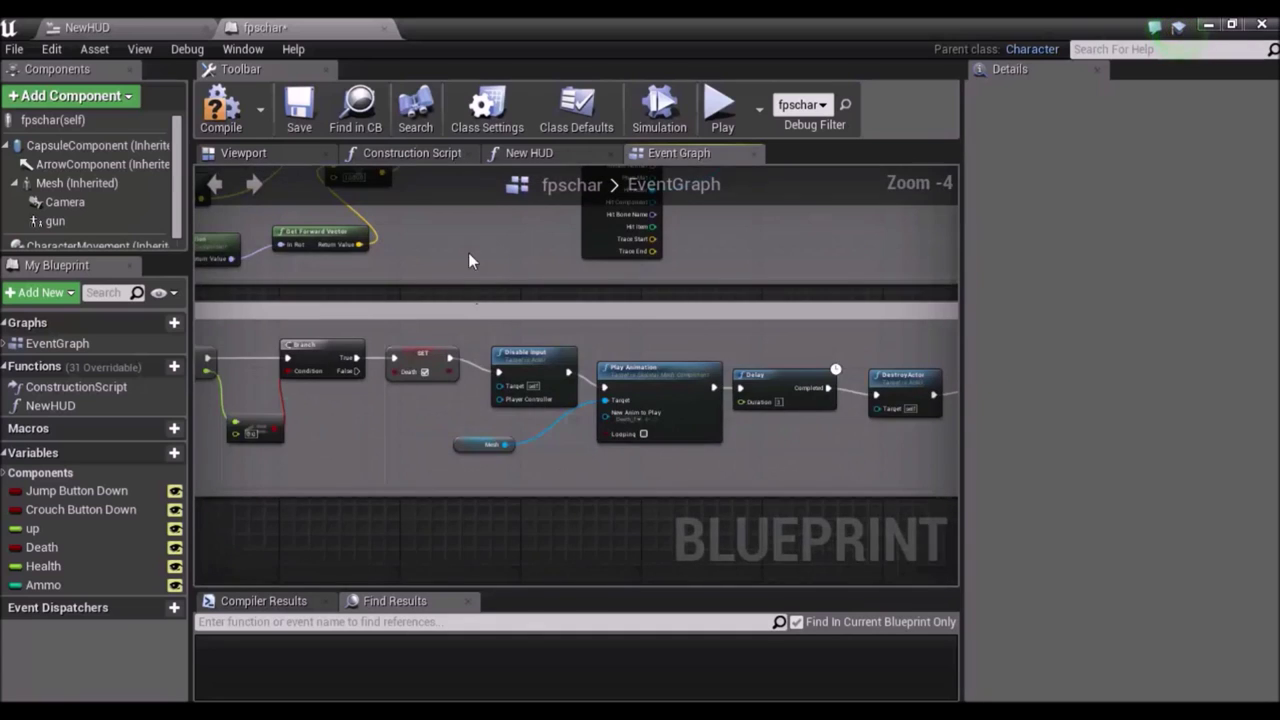
pyautogui.scroll(3, 577, 401)
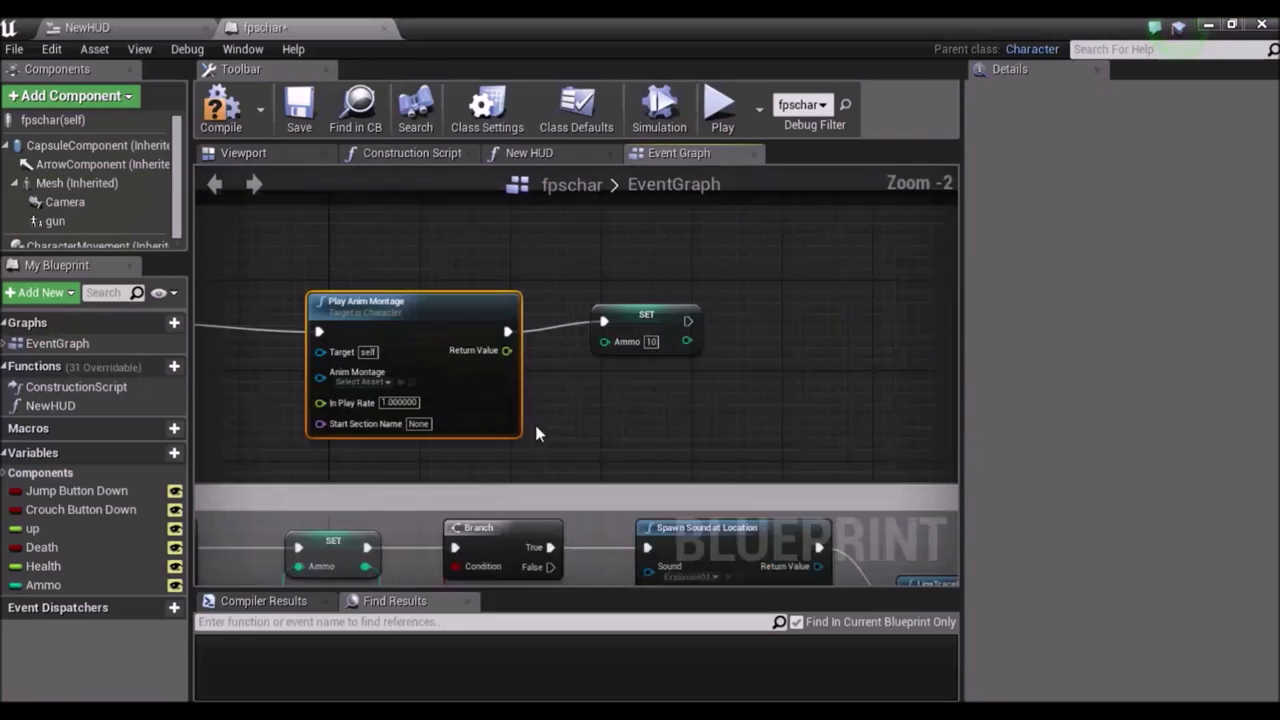
pyautogui.press('Delete')
pyautogui.moveTo(427, 301); pyautogui.dragTo(685, 317, button='right')
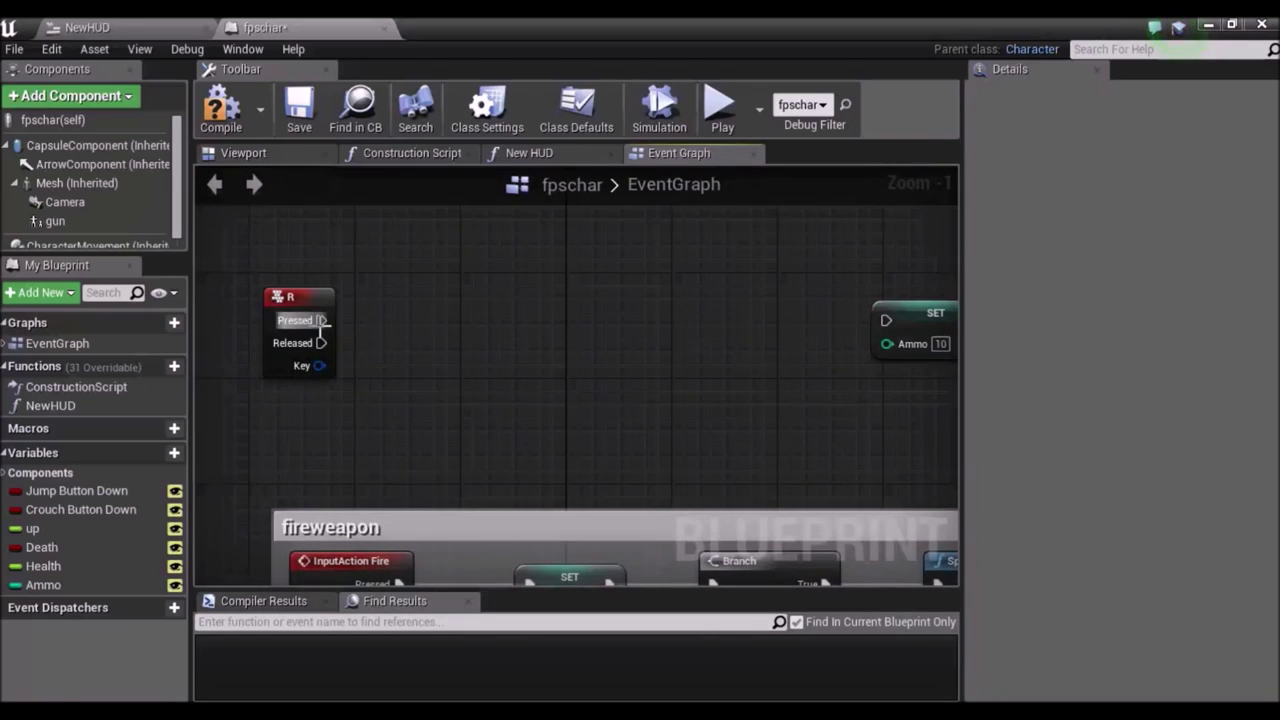
# Add a Play Animation node targeting the Mesh after the R key, then search animations for 'reload'.
pyautogui.moveTo(335, 323)
pyautogui.mouseDown()
pyautogui.moveTo(280, 307)
pyautogui.moveTo(546, 335)
pyautogui.mouseUp()
pyautogui.write('play')
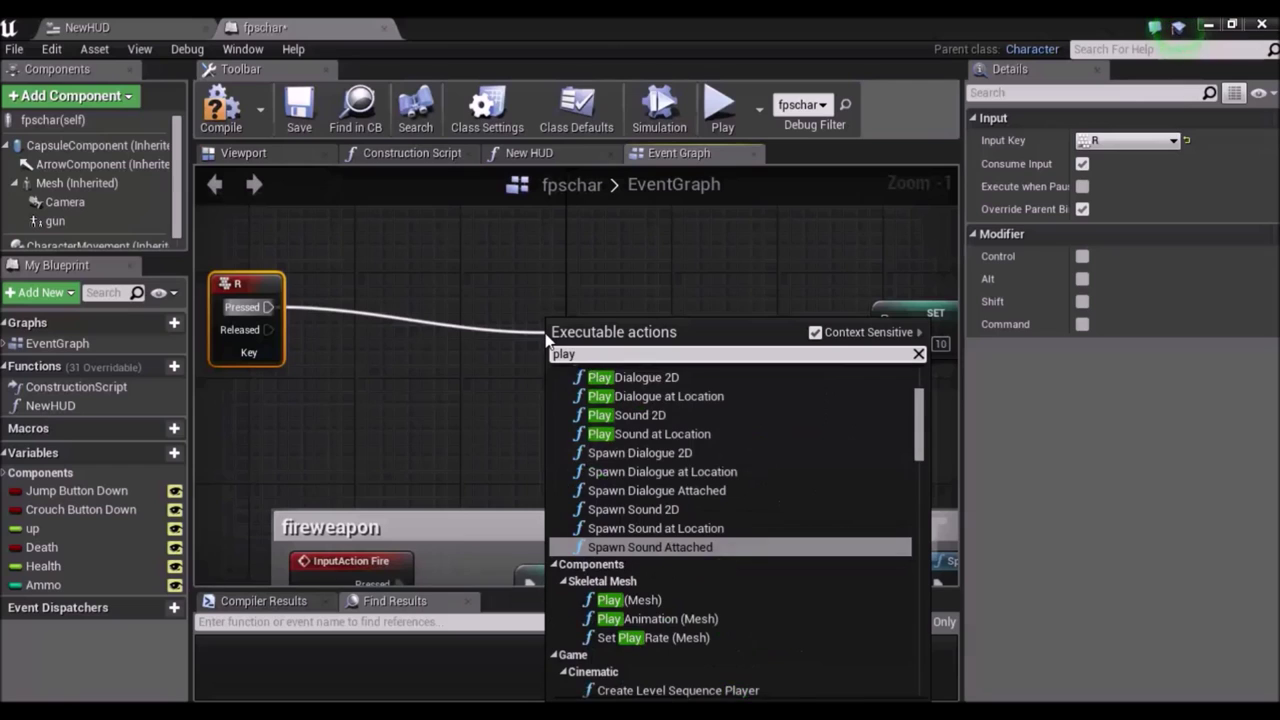
pyautogui.write(' ani')
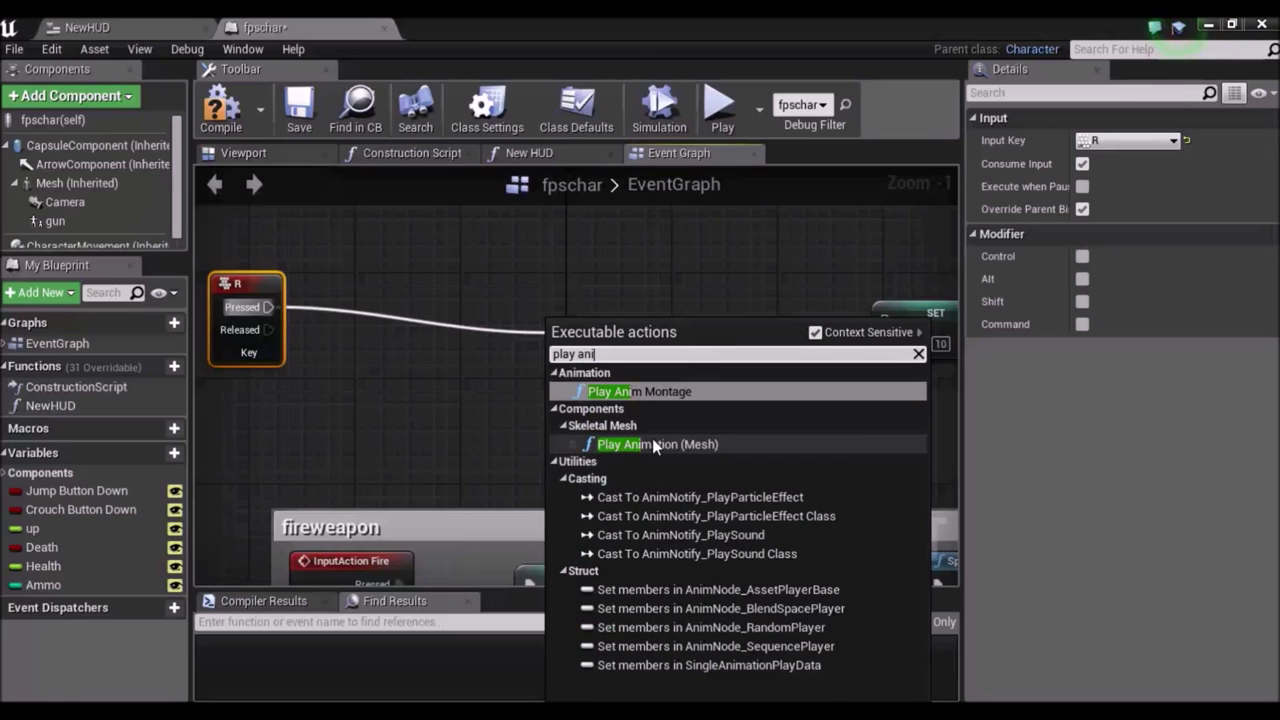
pyautogui.click(656, 445)
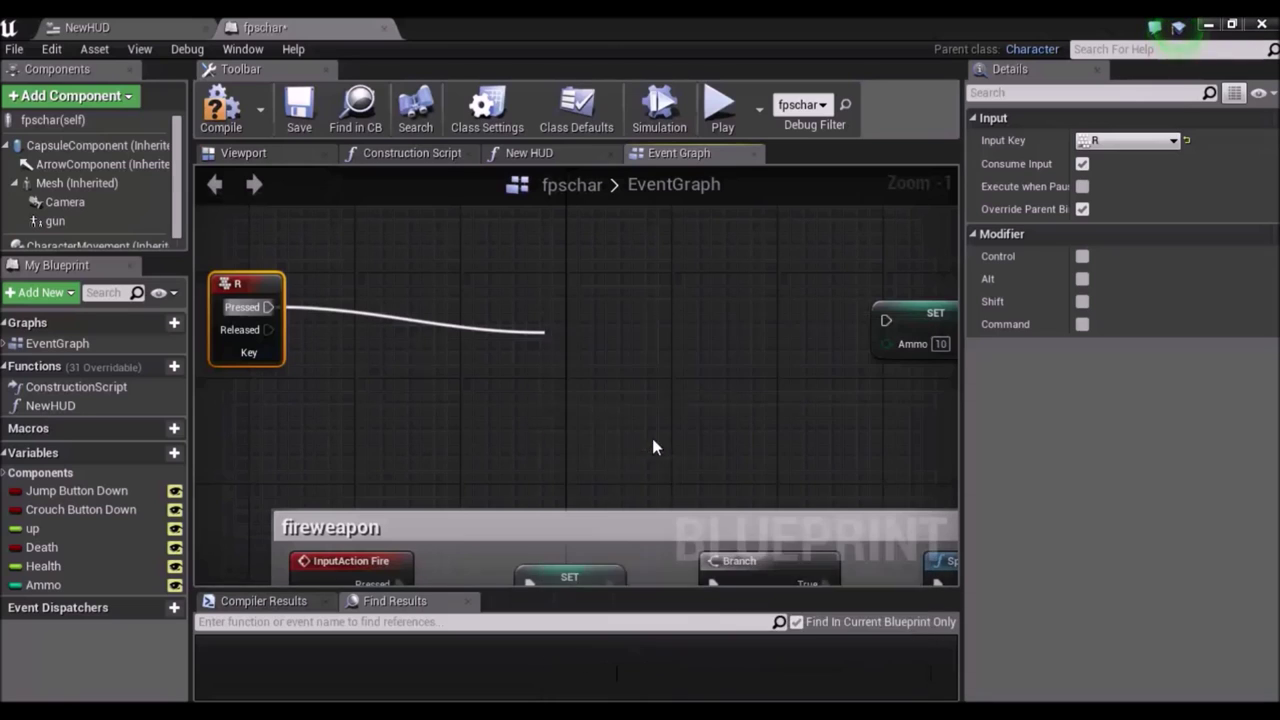
pyautogui.moveTo(409, 310)
pyautogui.mouseDown()
pyautogui.moveTo(362, 250)
pyautogui.moveTo(375, 263)
pyautogui.mouseUp()
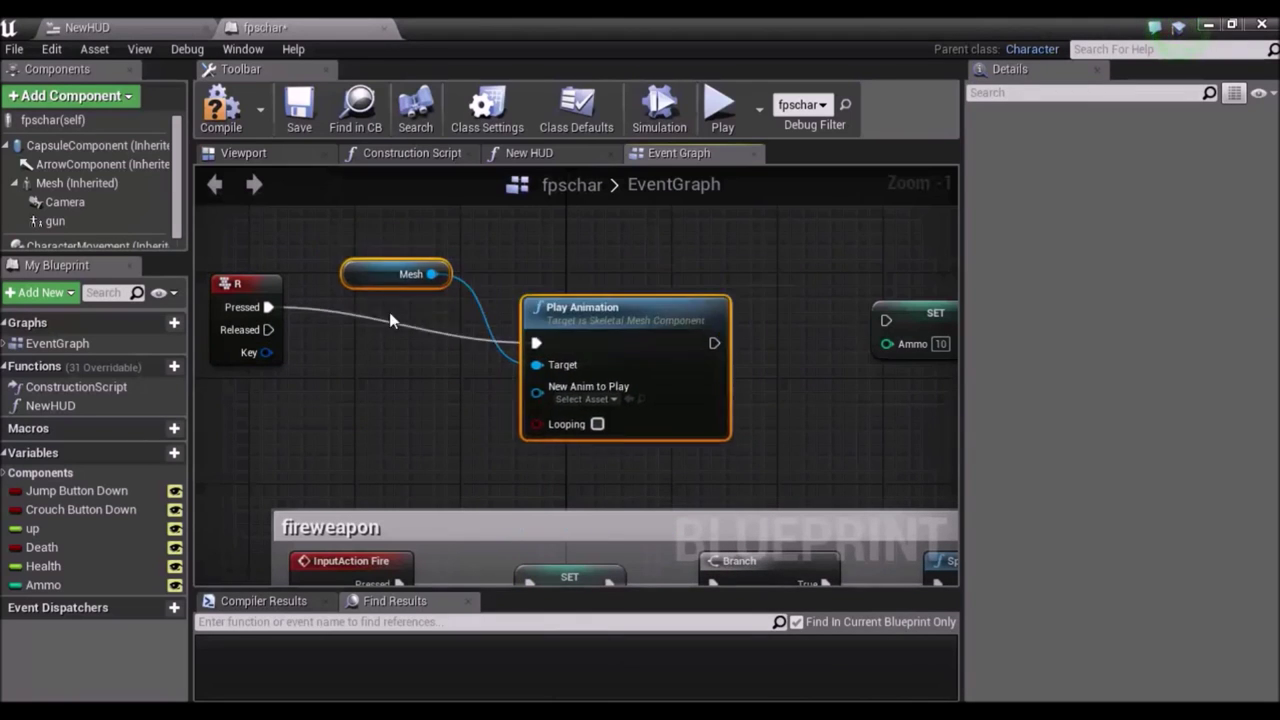
pyautogui.click(372, 436)
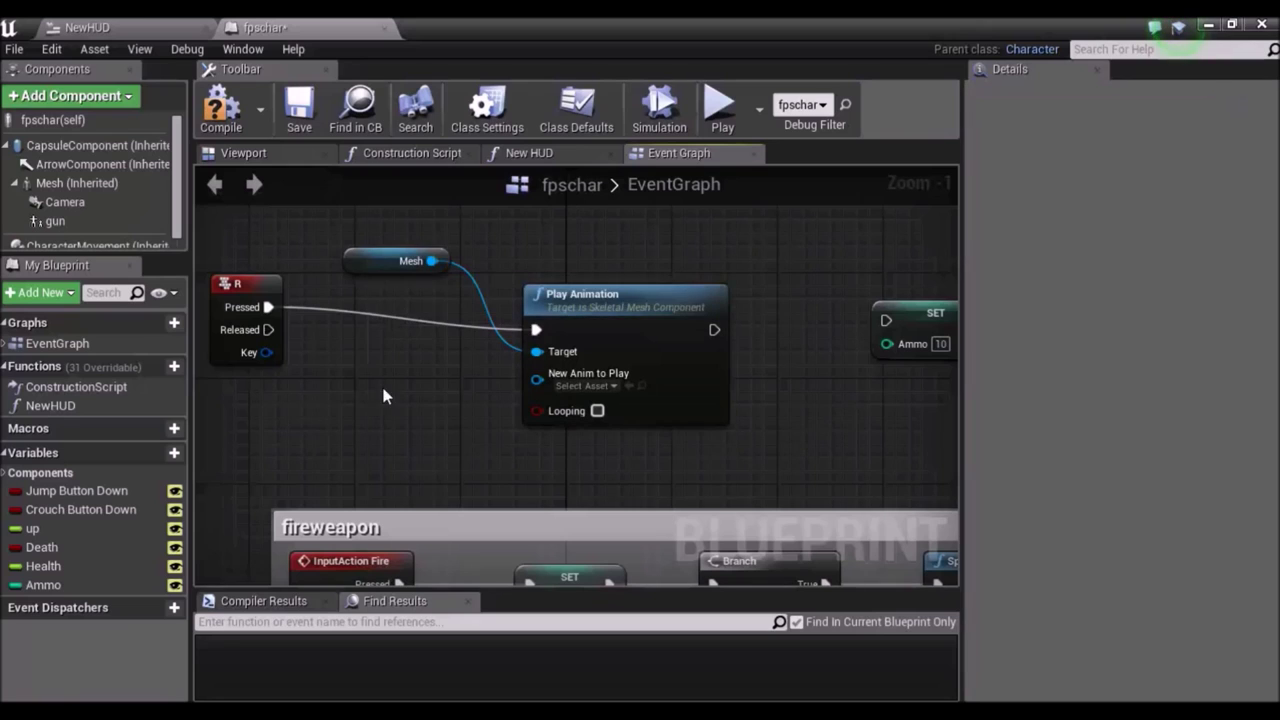
pyautogui.moveTo(368, 268); pyautogui.dragTo(394, 386)
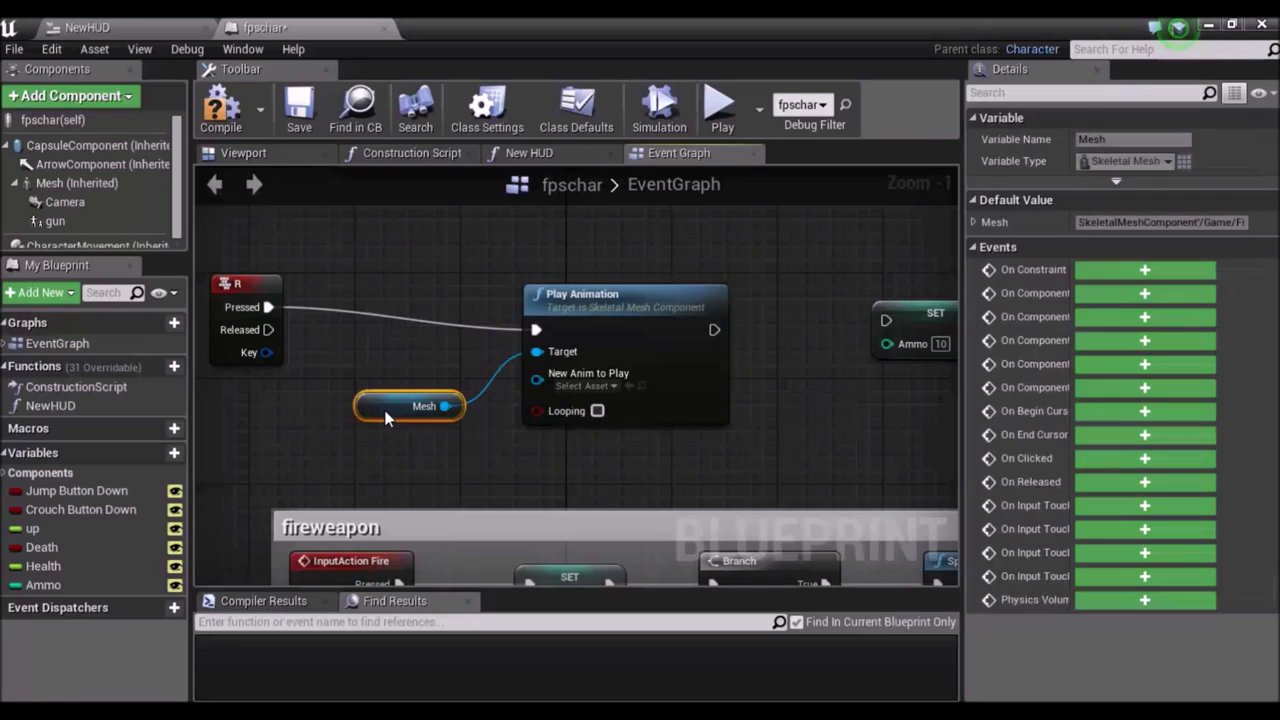
pyautogui.click(584, 387)
pyautogui.write('rel')
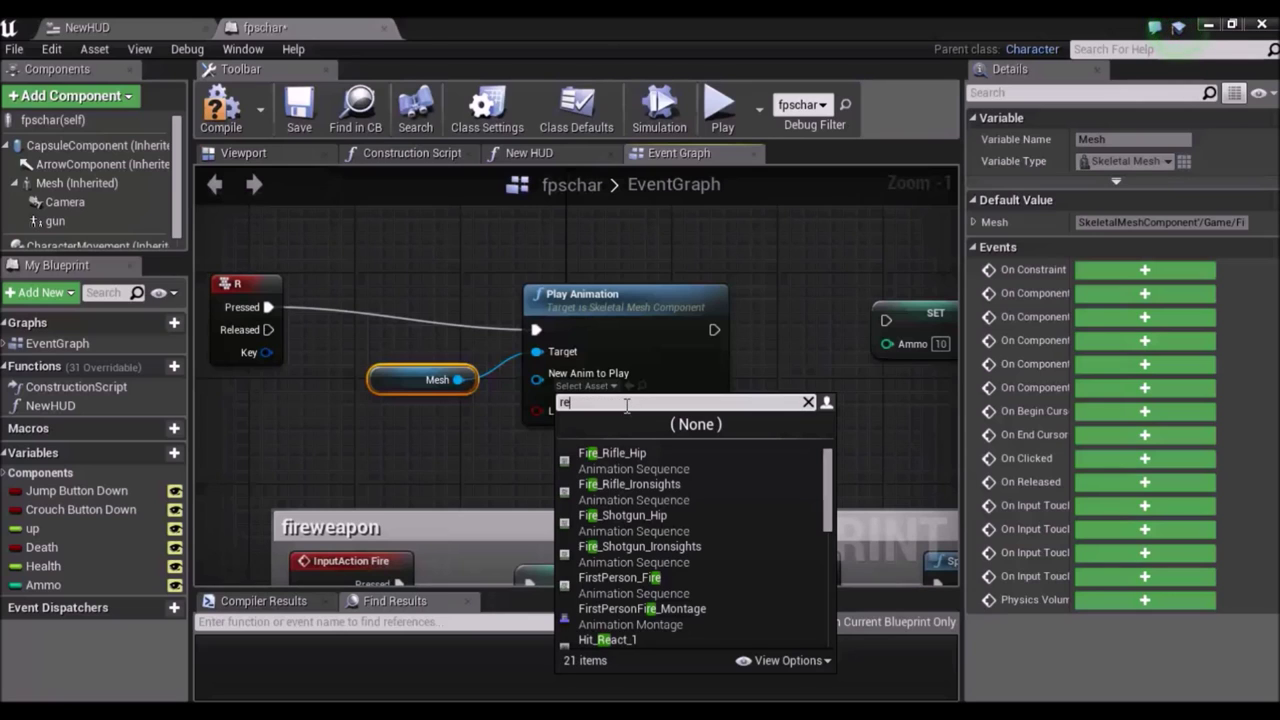
pyautogui.press('BackSpace')
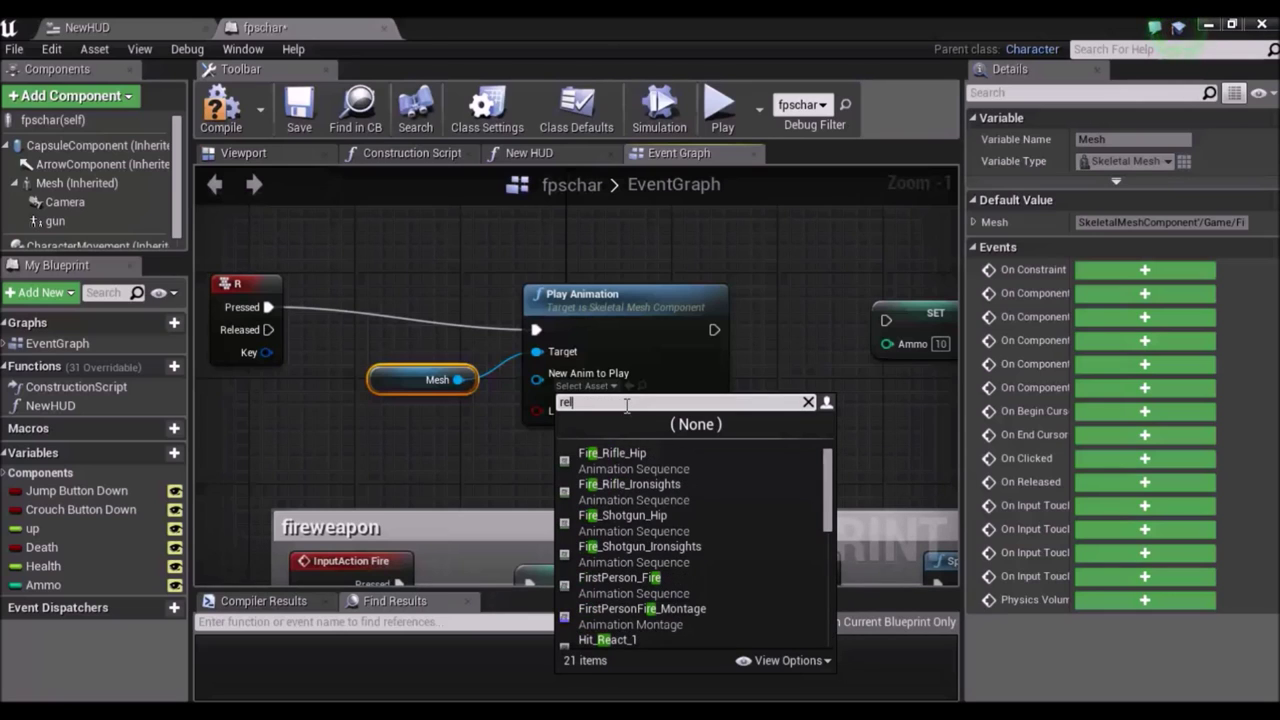
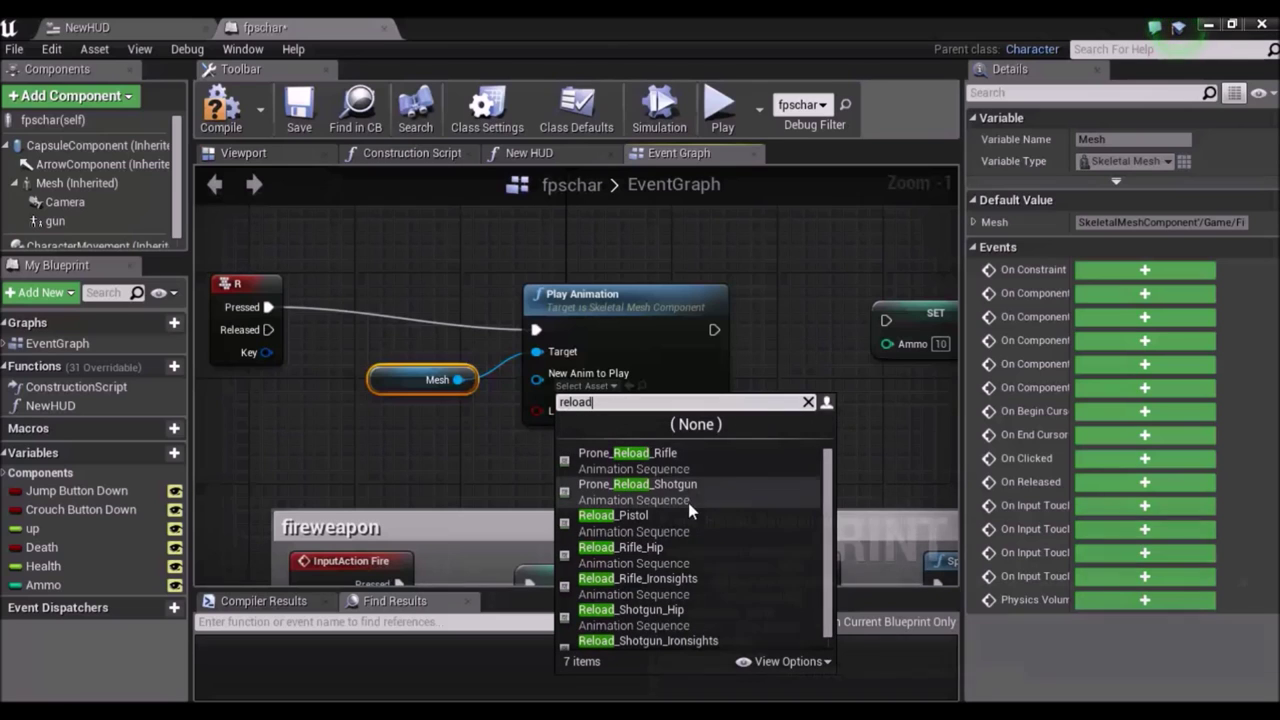
# Set Play Animation's asset to Reload_Rifle_Hip and line it up with the Pressed wire.
pyautogui.moveTo(703, 531)
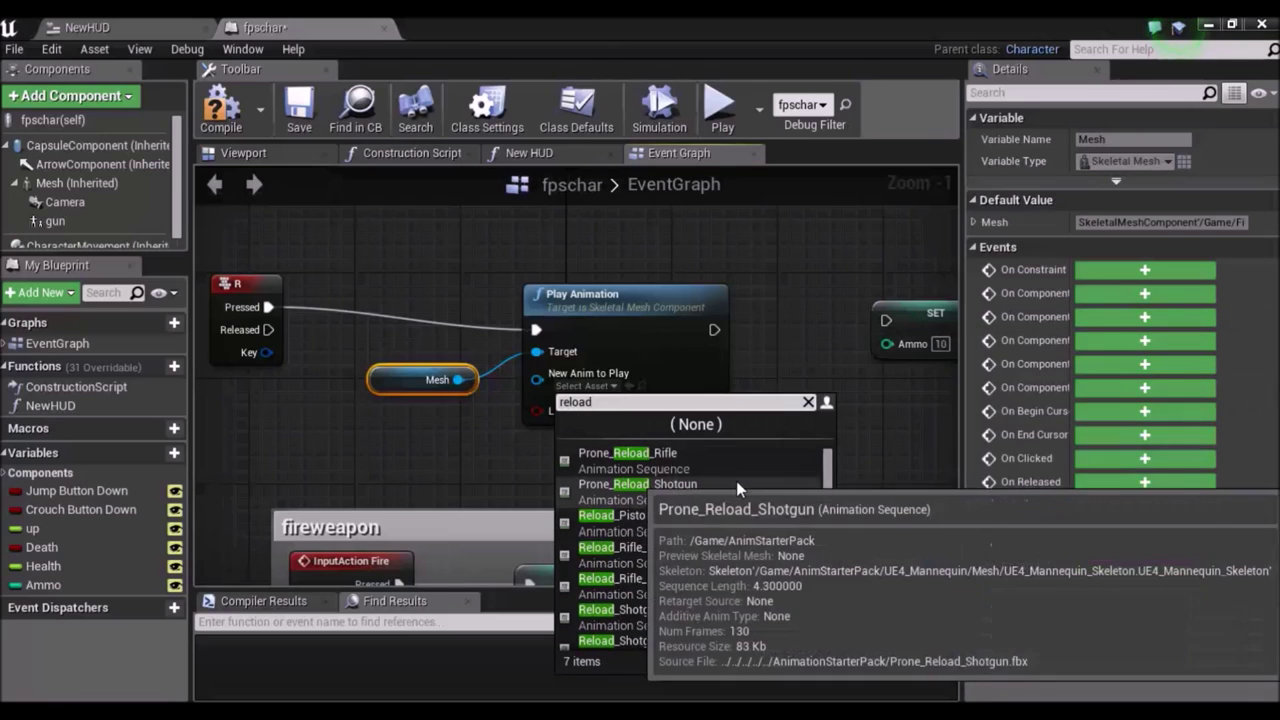
pyautogui.moveTo(713, 564)
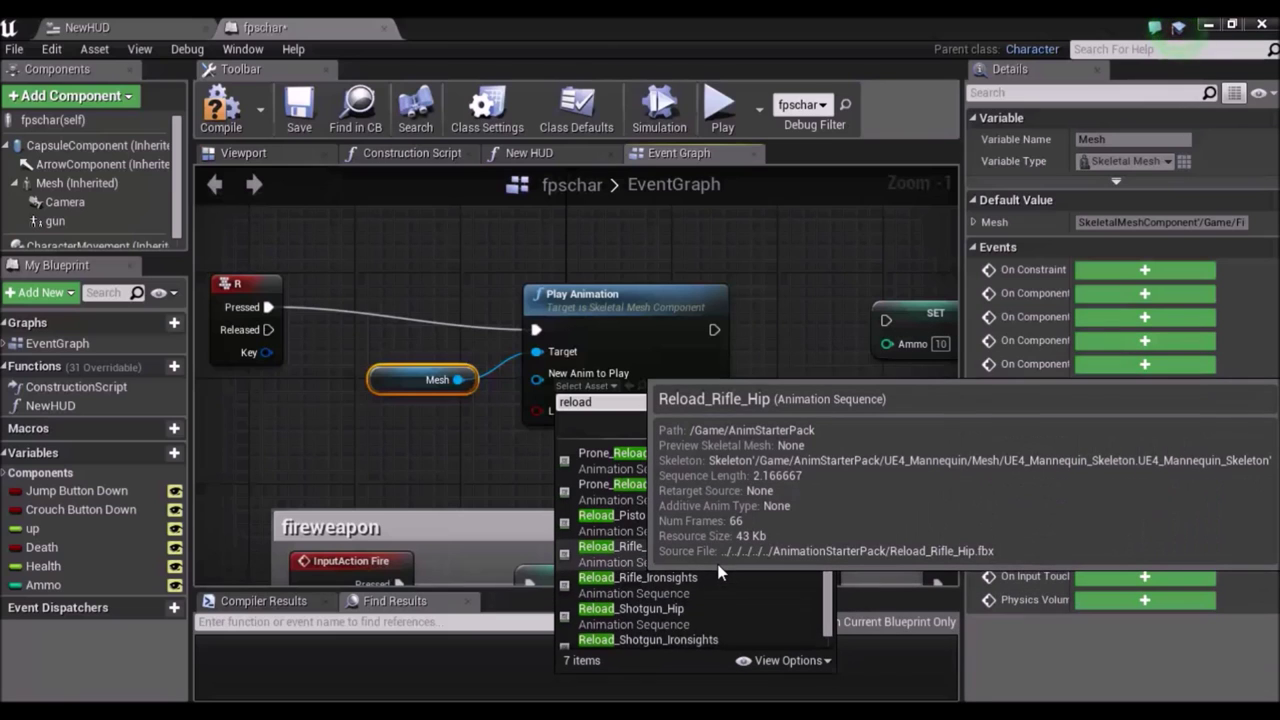
pyautogui.click(627, 555)
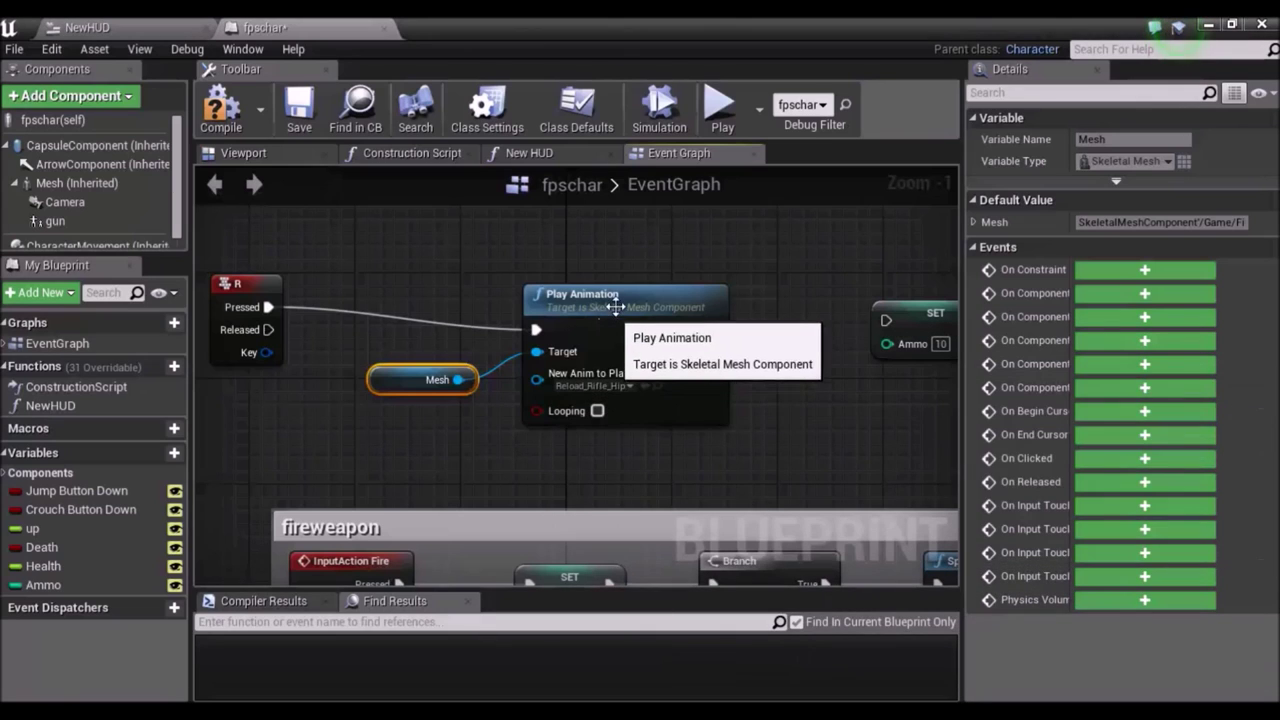
pyautogui.moveTo(614, 300); pyautogui.dragTo(601, 278)
pyautogui.moveTo(892, 393)
pyautogui.mouseDown(button='right')
pyautogui.moveTo(757, 408)
pyautogui.moveTo(623, 347)
pyautogui.mouseUp(button='right')
# Add a Delay node after Play Animation, moving the Ammo SET node clear of it.
pyautogui.moveTo(573, 310); pyautogui.dragTo(625, 309)
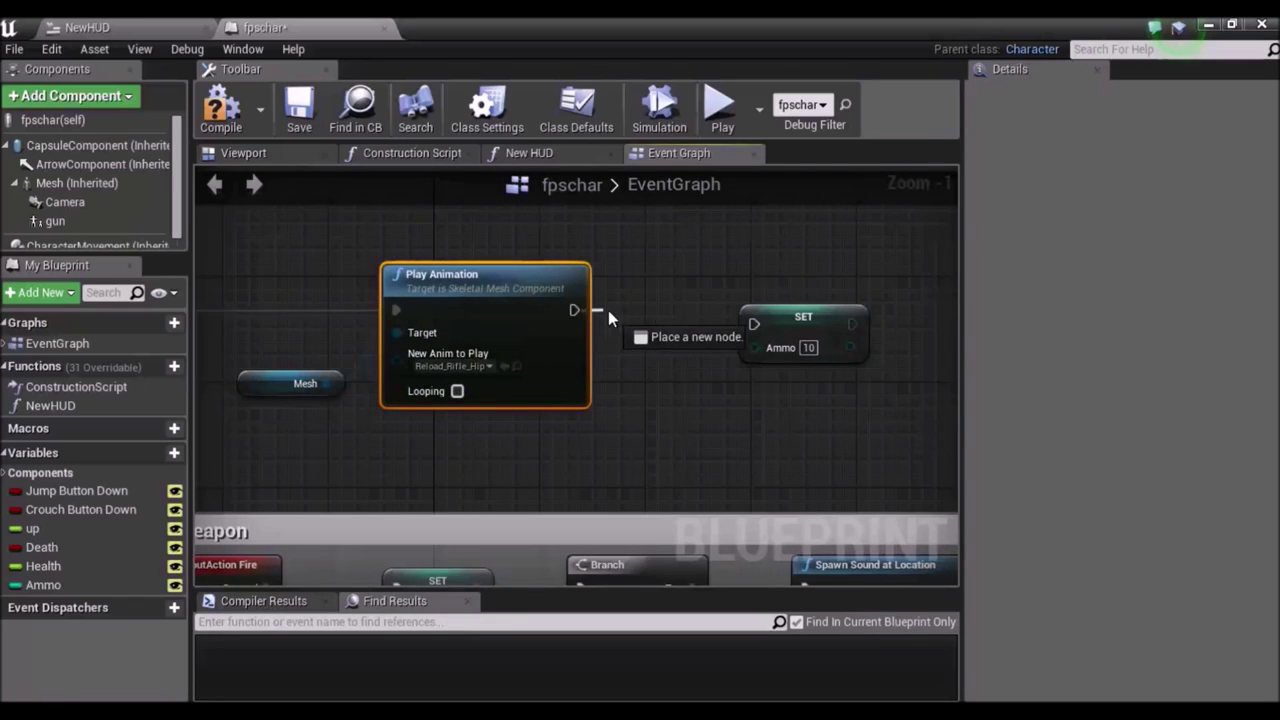
pyautogui.write('delay')
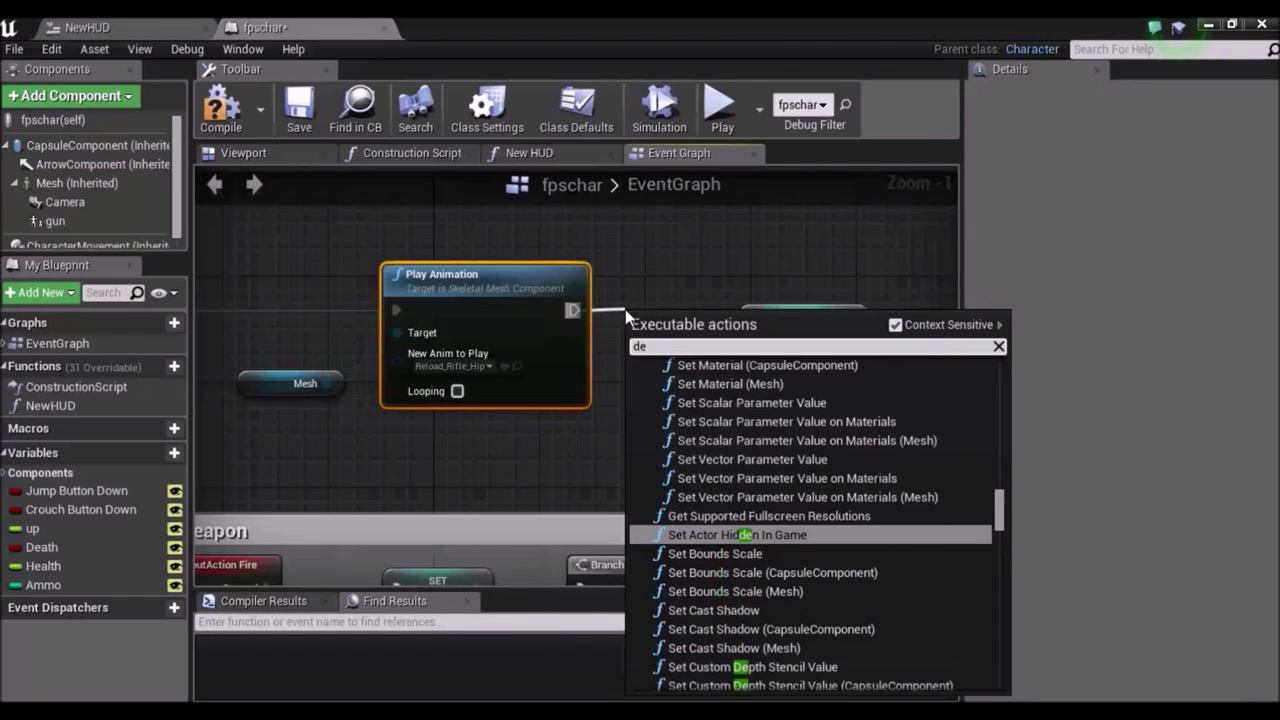
pyautogui.press('Return')
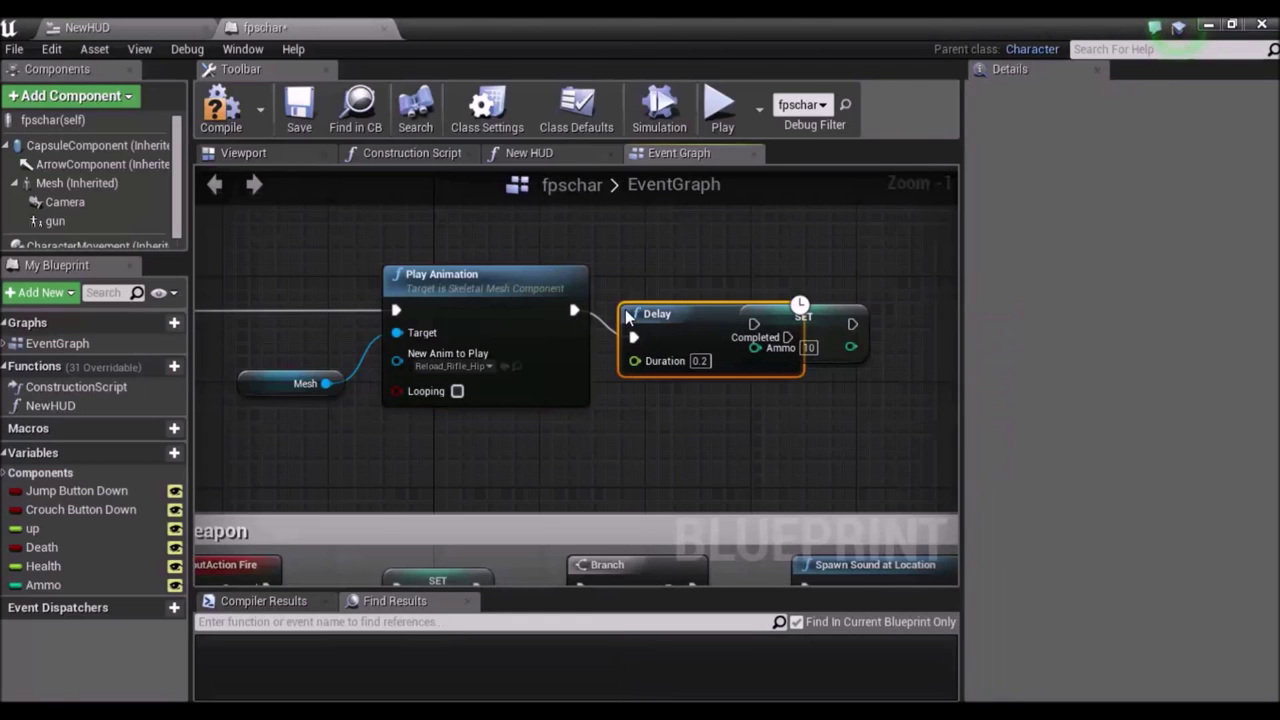
pyautogui.moveTo(820, 324); pyautogui.dragTo(913, 324)
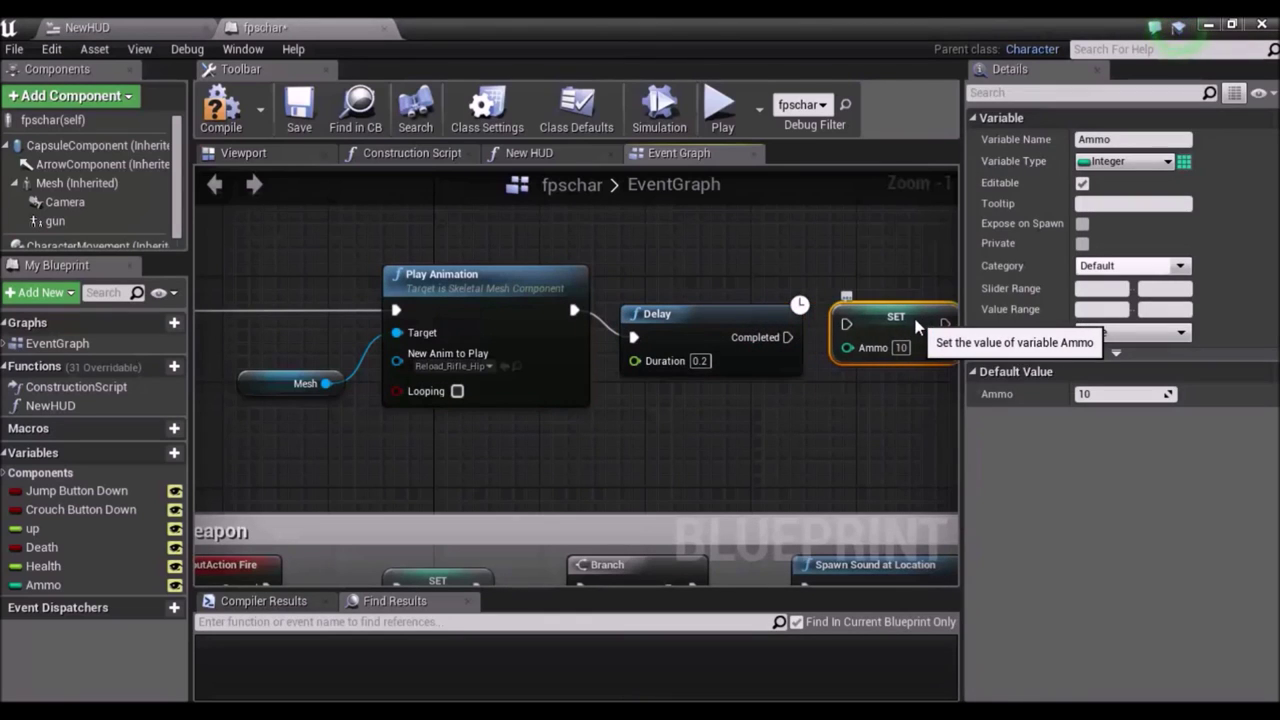
pyautogui.moveTo(846, 242); pyautogui.dragTo(750, 226, button='right')
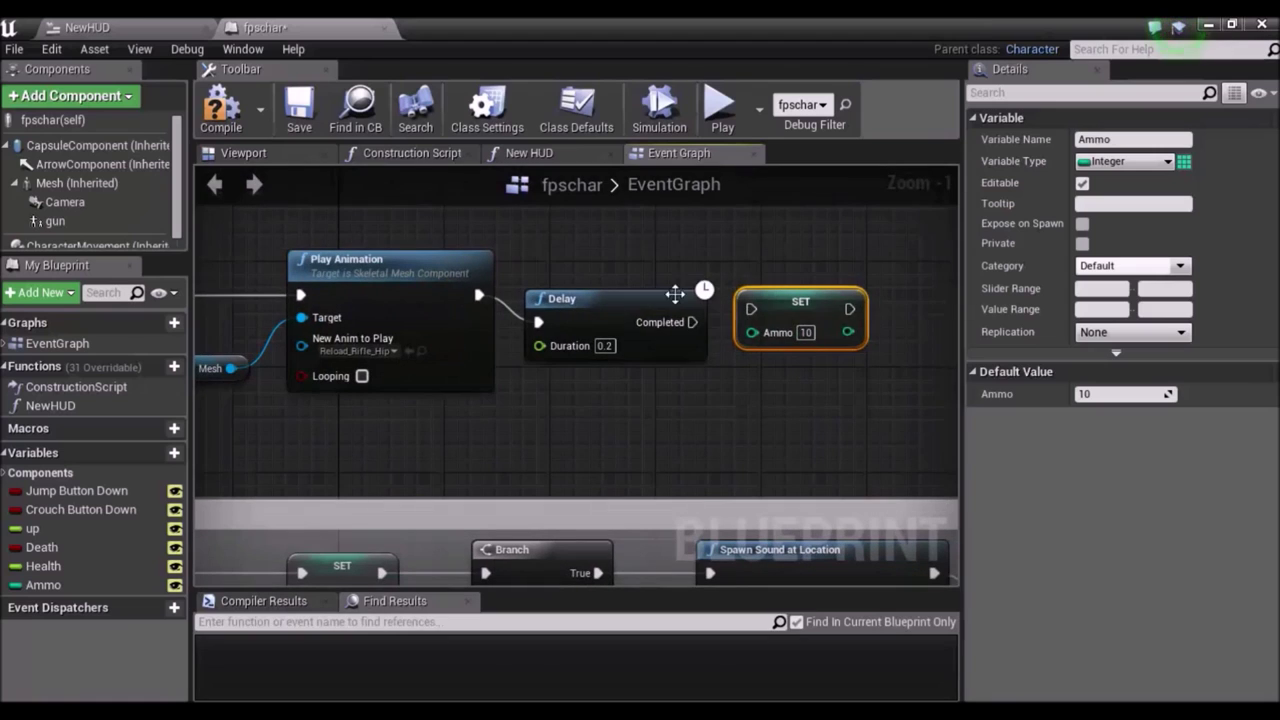
pyautogui.click(620, 296)
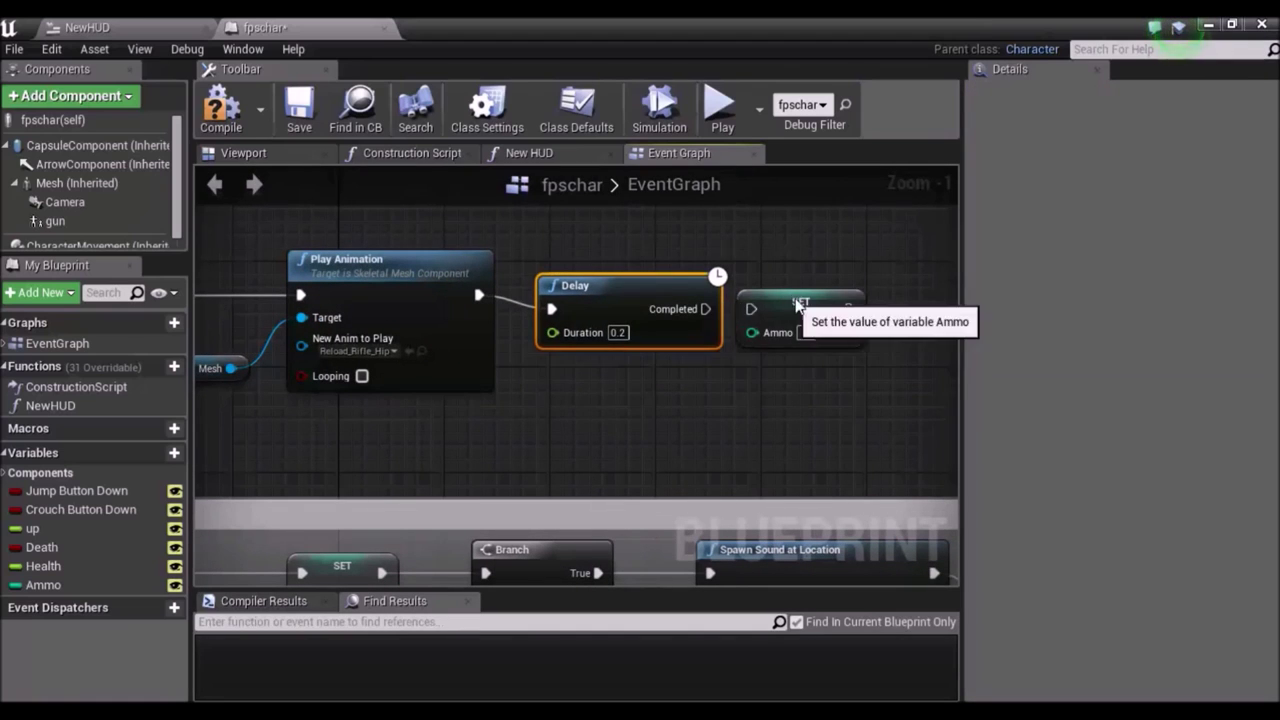
pyautogui.moveTo(797, 292); pyautogui.dragTo(848, 292)
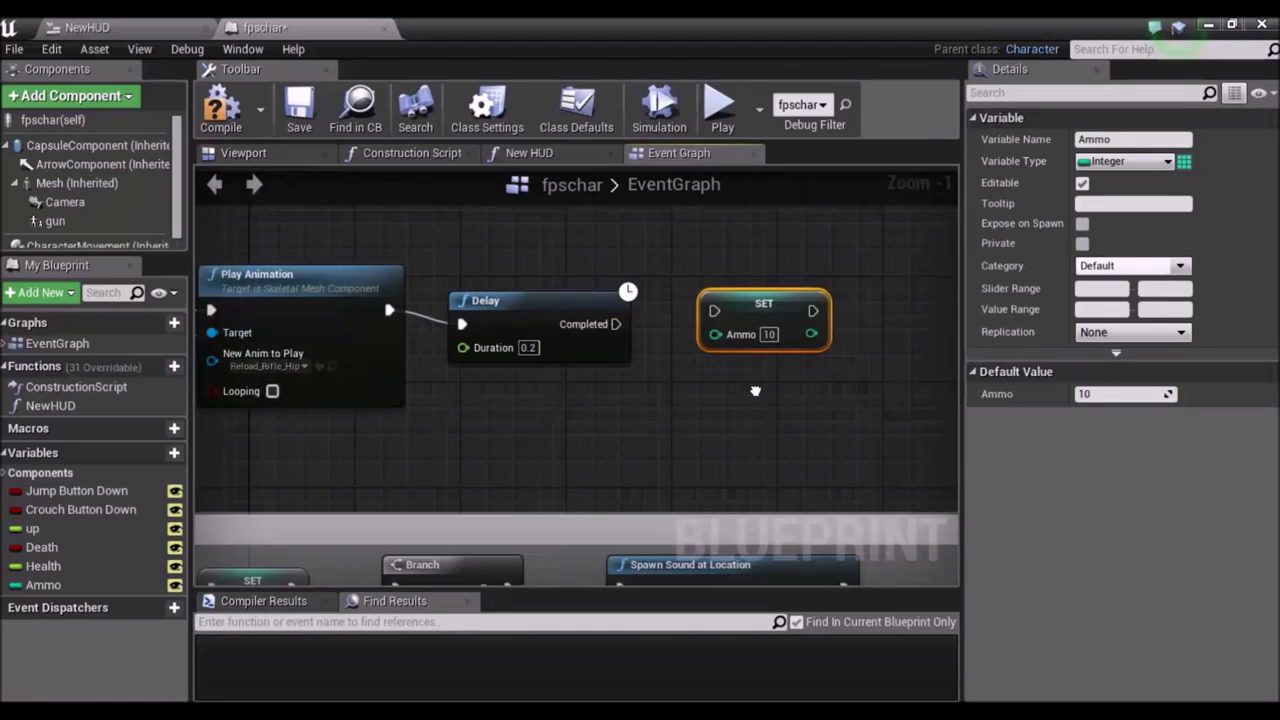
pyautogui.moveTo(848, 378); pyautogui.dragTo(758, 393, button='right')
# Set the Delay Duration to 3 and wire its Completed pin into the Ammo SET node.
pyautogui.click(537, 352)
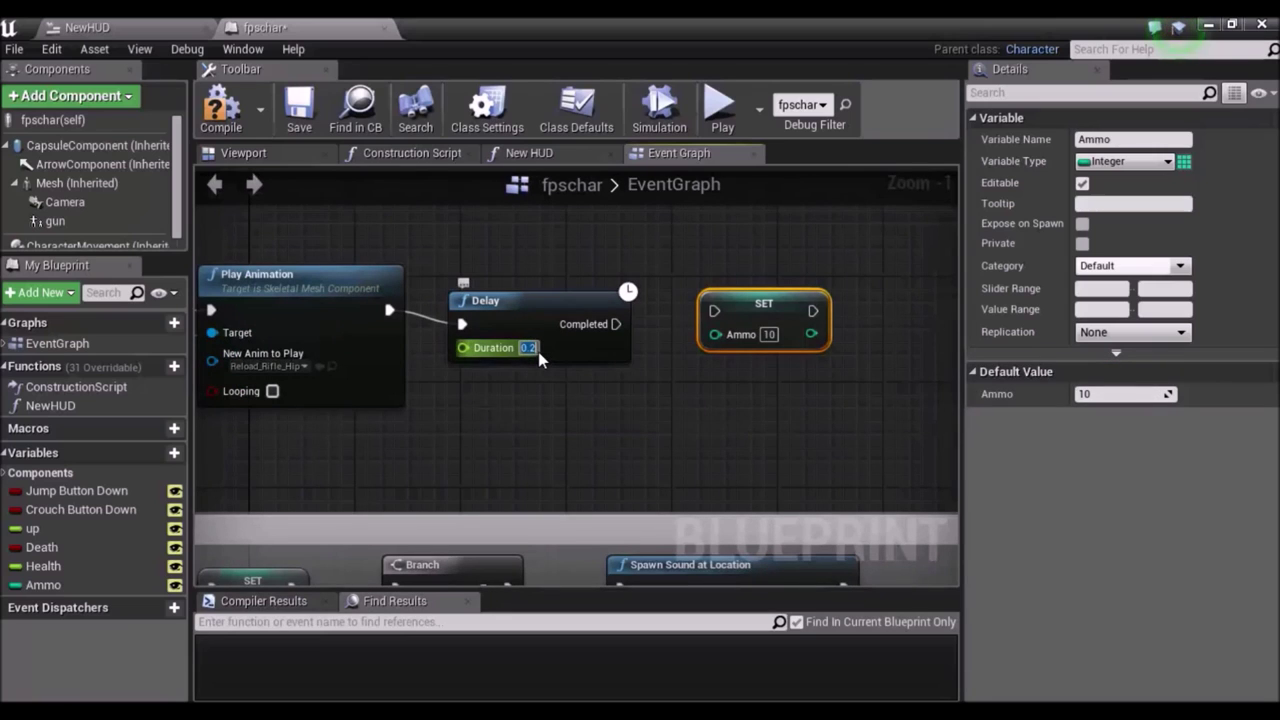
pyautogui.write('3')
pyautogui.moveTo(610, 324); pyautogui.dragTo(714, 320)
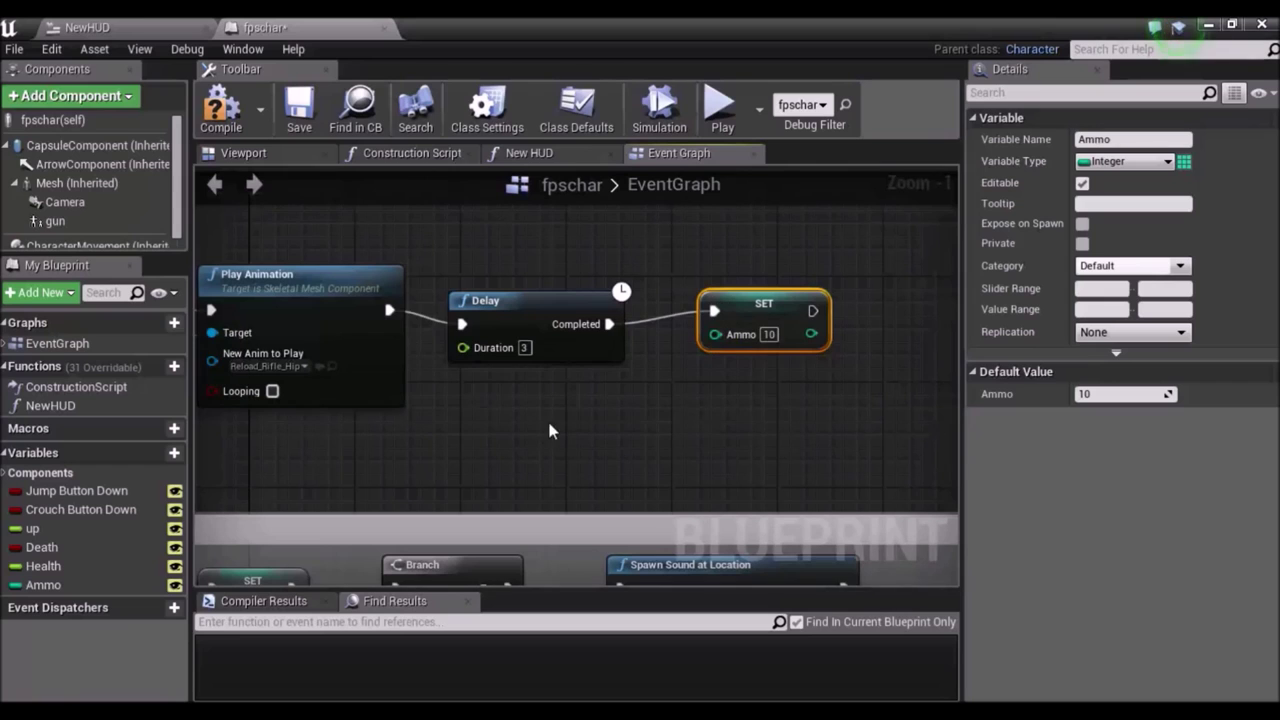
pyautogui.moveTo(544, 424); pyautogui.dragTo(645, 419, button='right')
pyautogui.scroll(-2, 649, 417)
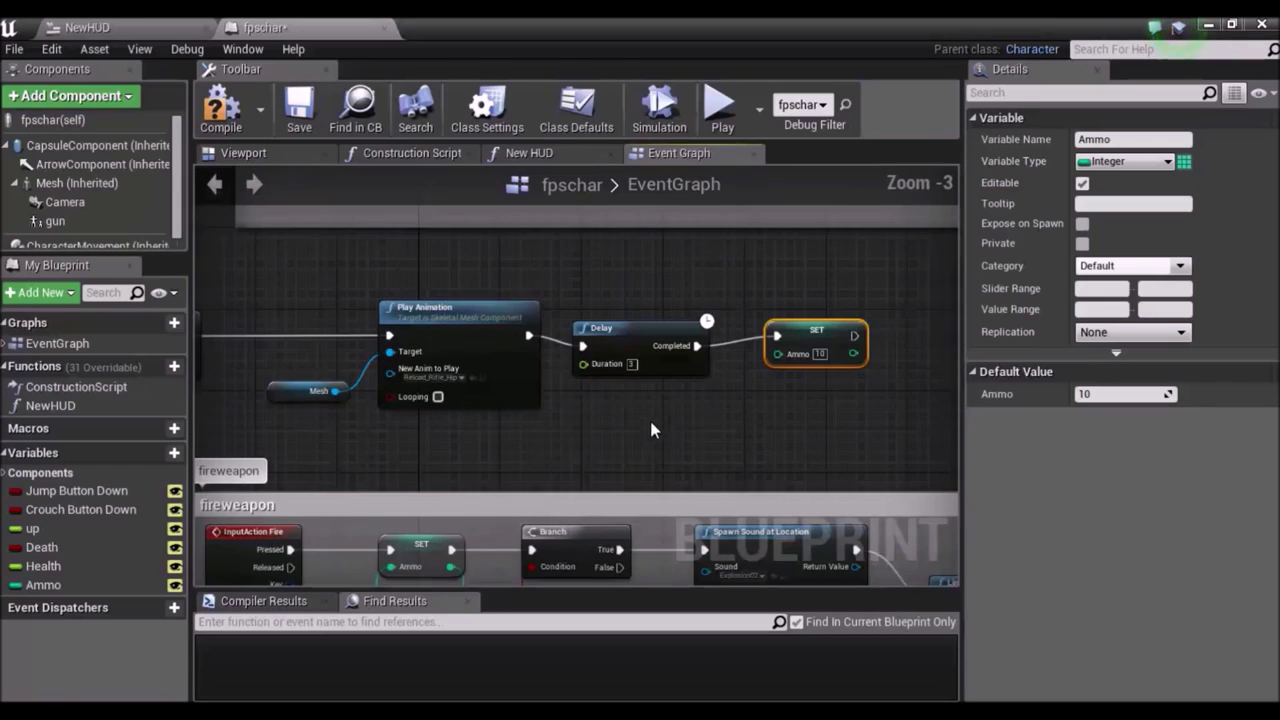
# Frame the reload nodes and marquee-select all of them.
pyautogui.scroll(-2, 698, 416)
pyautogui.scroll(1, 652, 433)
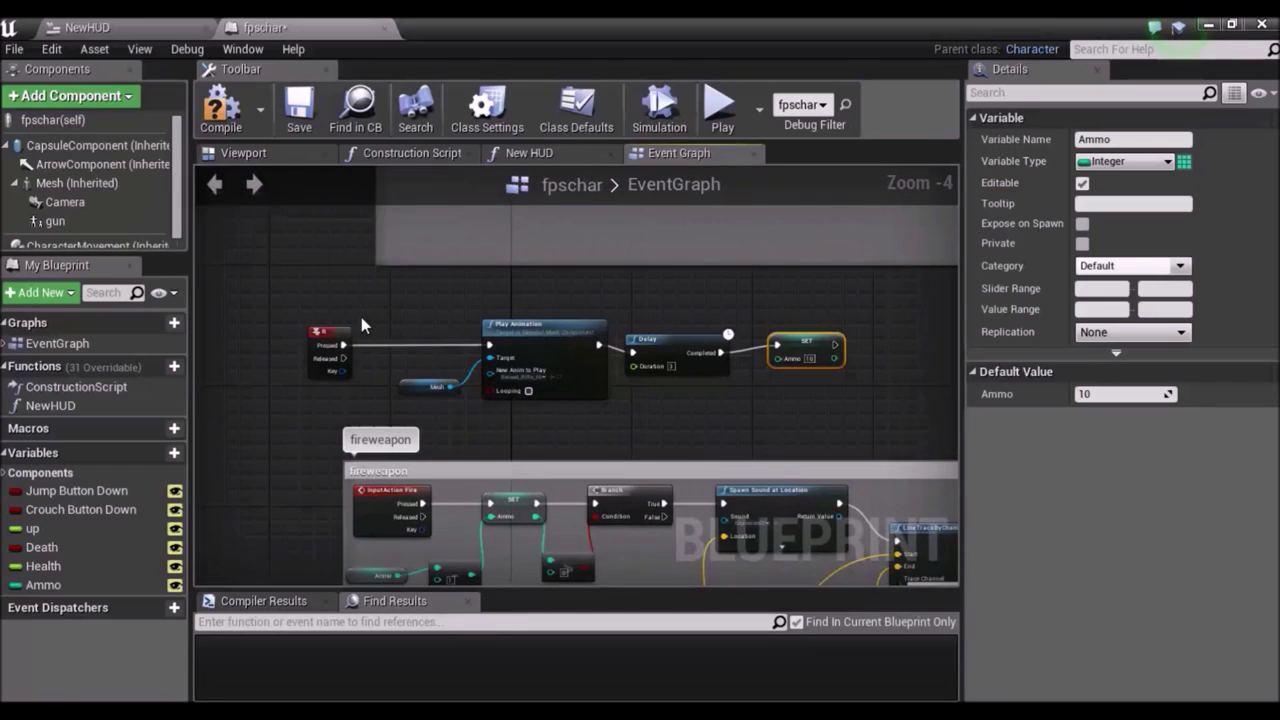
pyautogui.scroll(1, 300, 305)
pyautogui.click(313, 294)
pyautogui.scroll(-1, 330, 296)
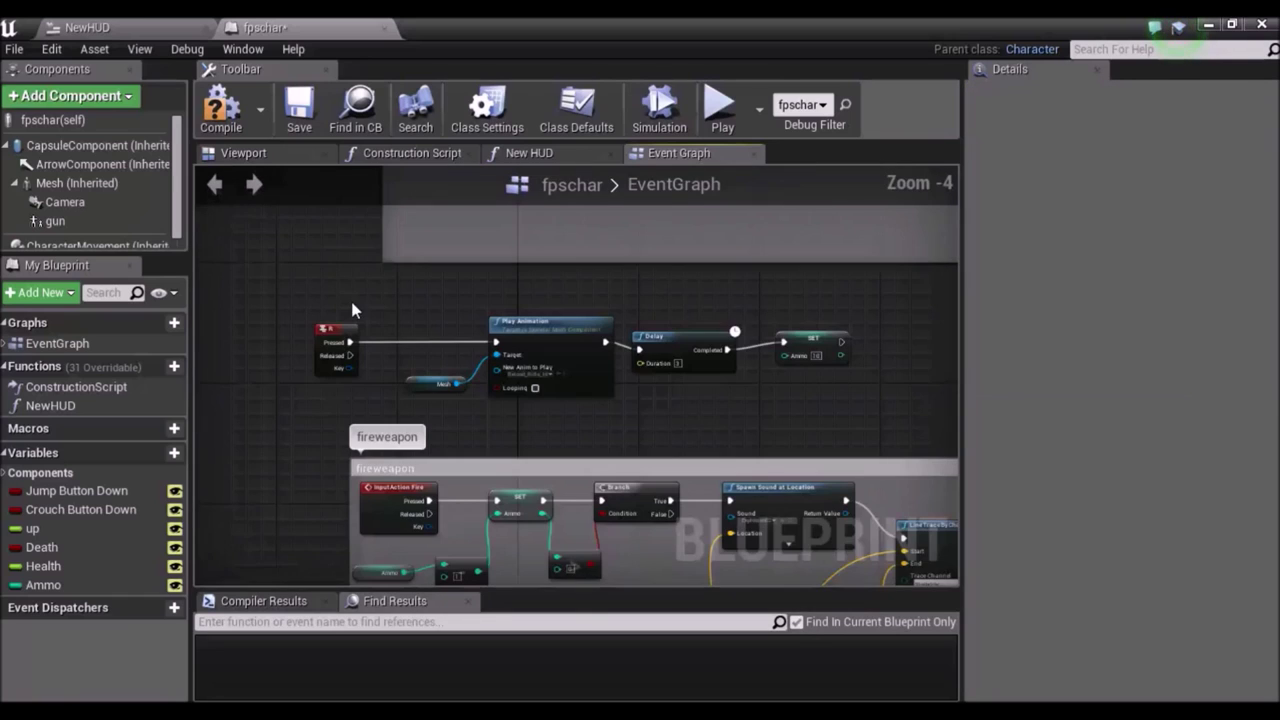
pyautogui.moveTo(392, 293); pyautogui.dragTo(294, 268, button='right')
pyautogui.moveTo(270, 284); pyautogui.dragTo(813, 392)
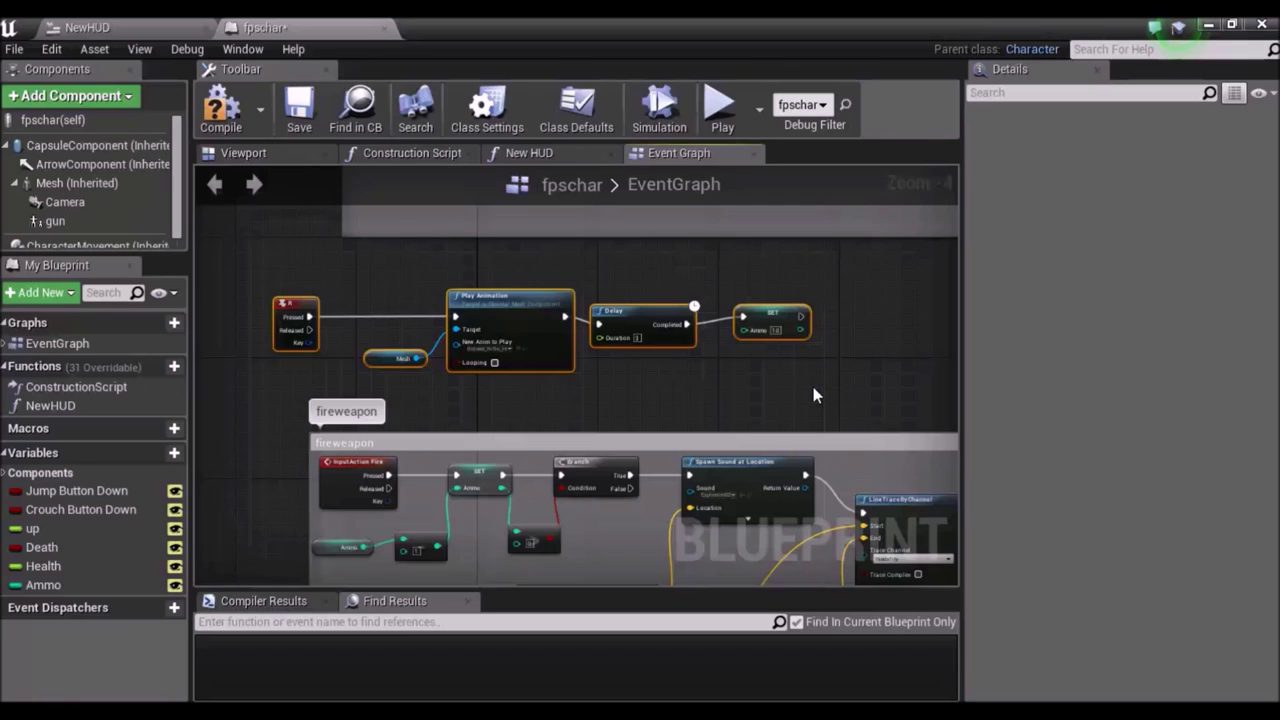
# Wrap the selected nodes in a comment titled Reload and save the fpschar blueprint.
pyautogui.press('c')
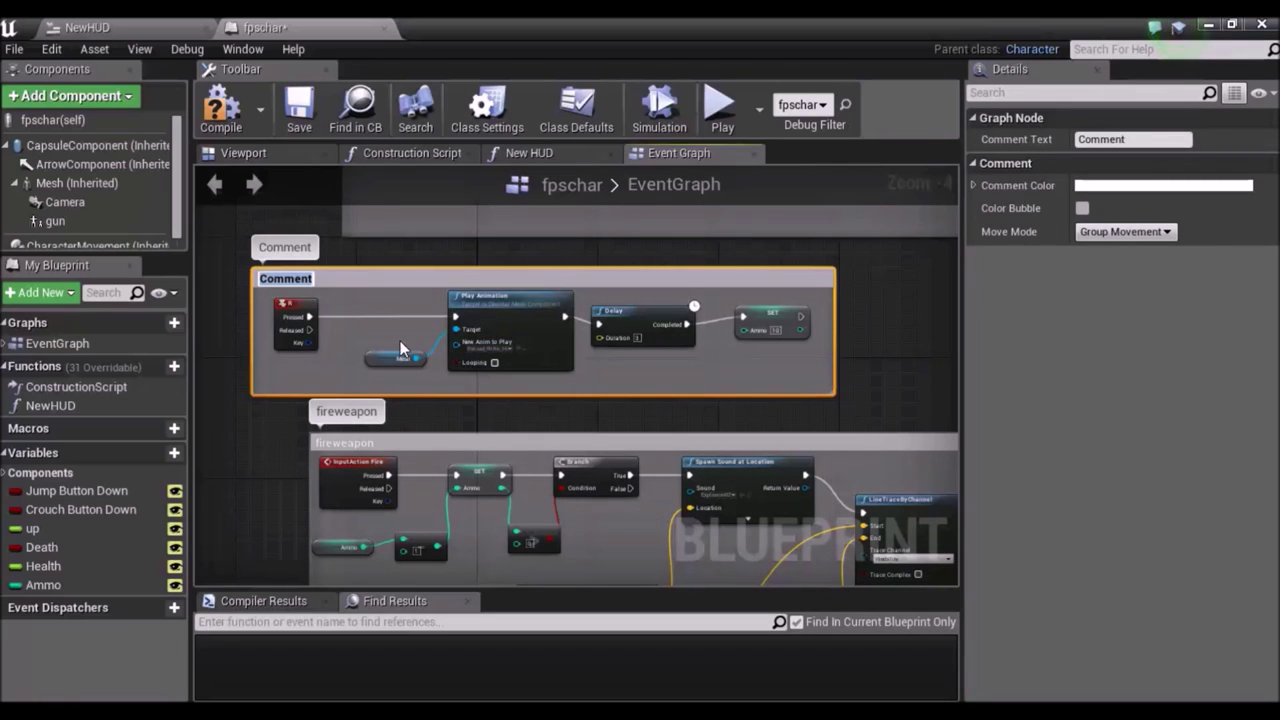
pyautogui.press('BackSpace')
pyautogui.write('Re')
pyautogui.press('Return')
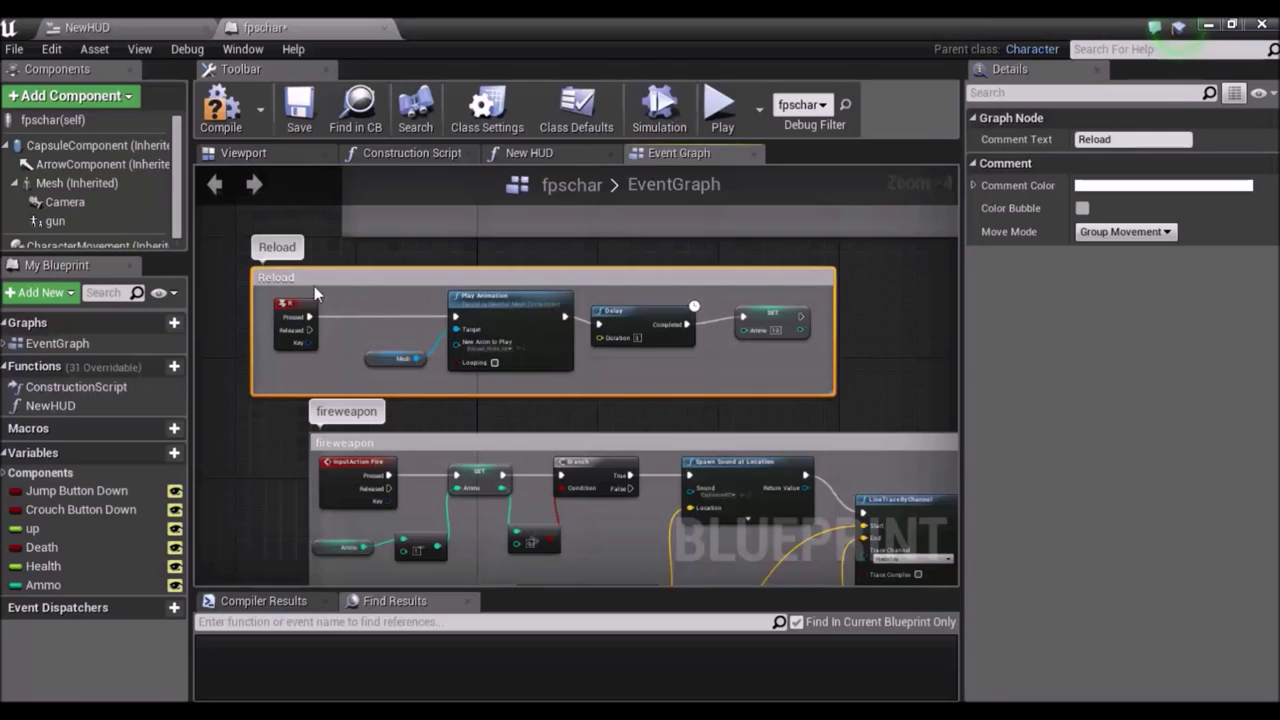
pyautogui.click(296, 112)
pyautogui.click(914, 374)
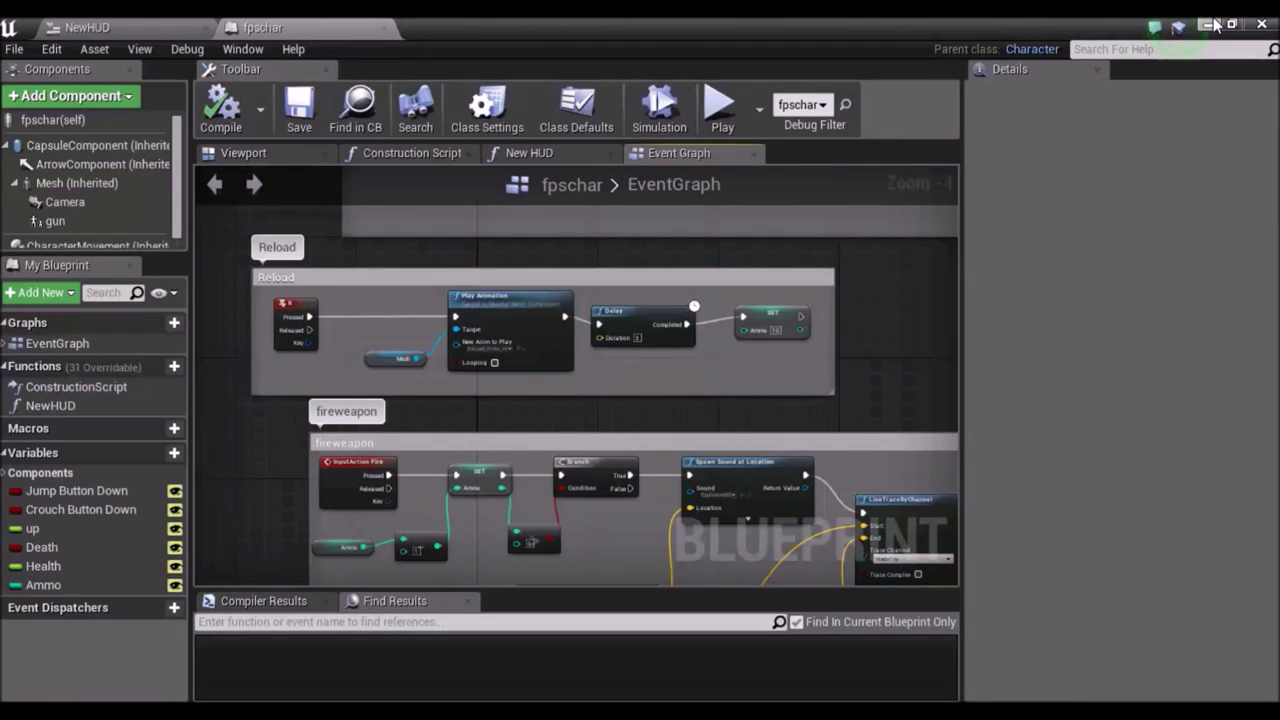
# Open NewHUD from the Content Browser in its Designer view, showing the Health label and green bar.
pyautogui.click(100, 27)
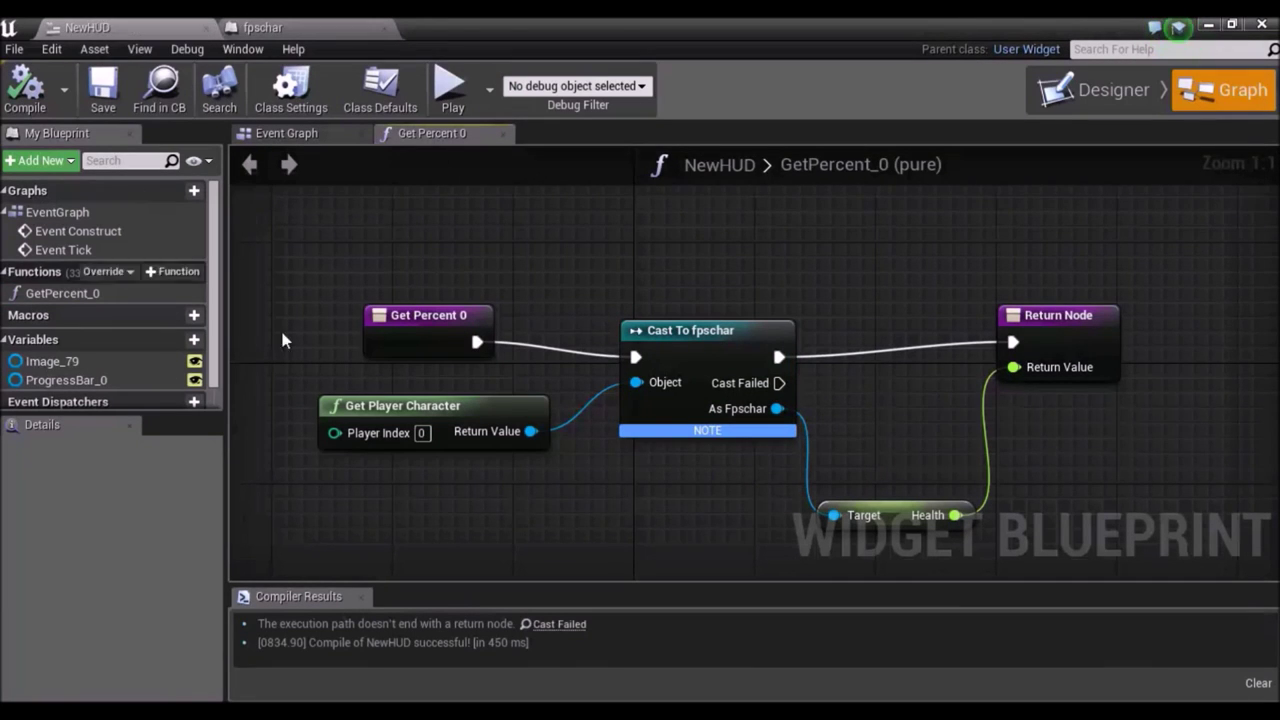
pyautogui.click(1208, 24)
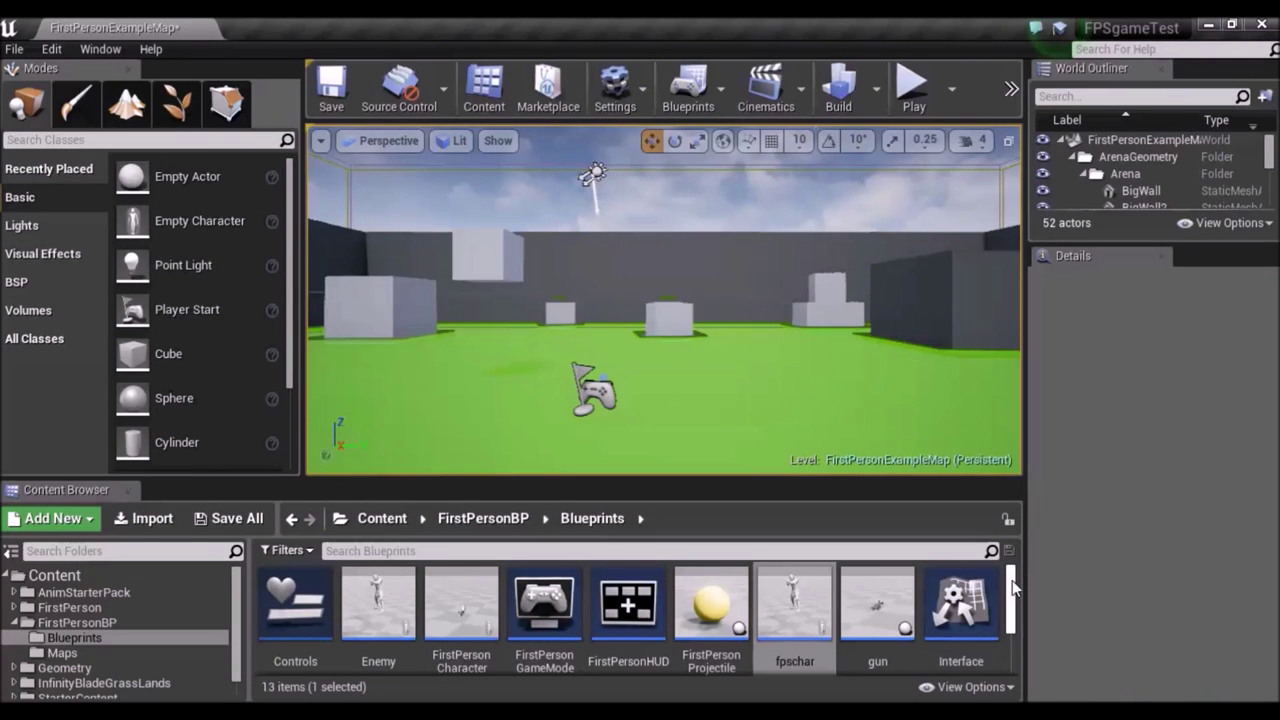
pyautogui.moveTo(1010, 590); pyautogui.dragTo(1010, 612)
pyautogui.scroll(-2, 1008, 612)
pyautogui.click(388, 625)
pyautogui.doubleClick(388, 625)
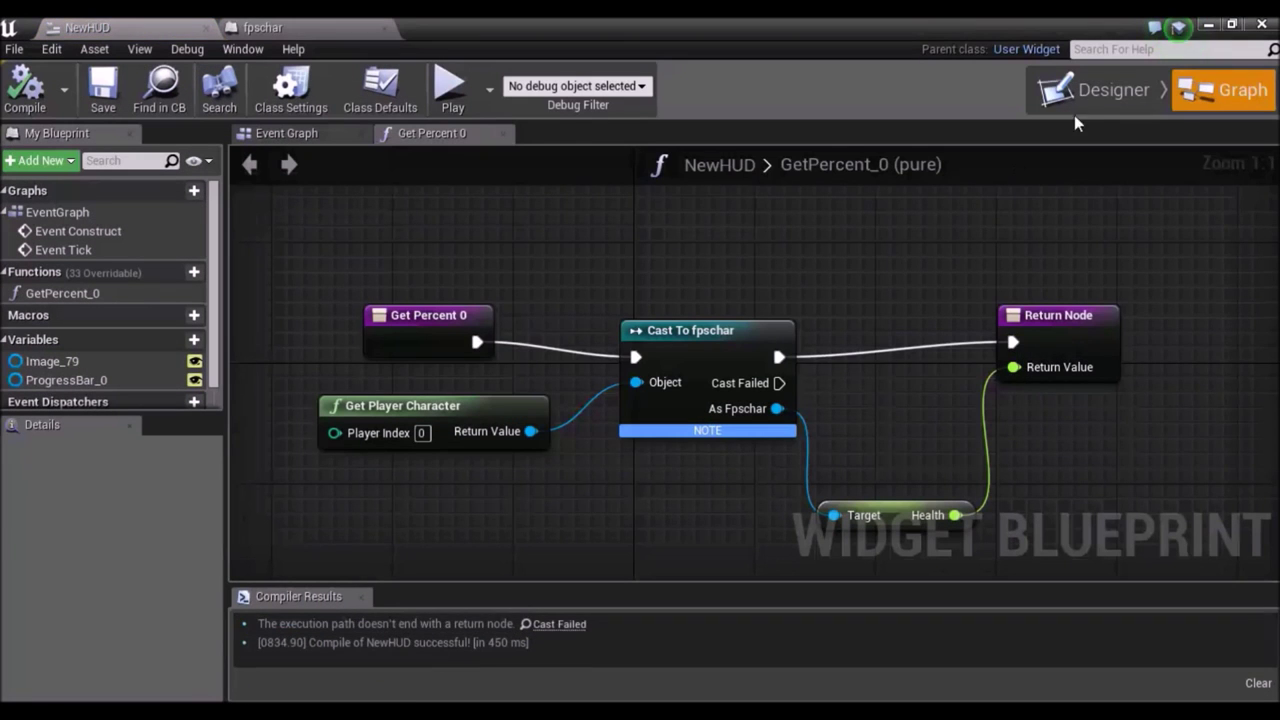
pyautogui.click(1090, 92)
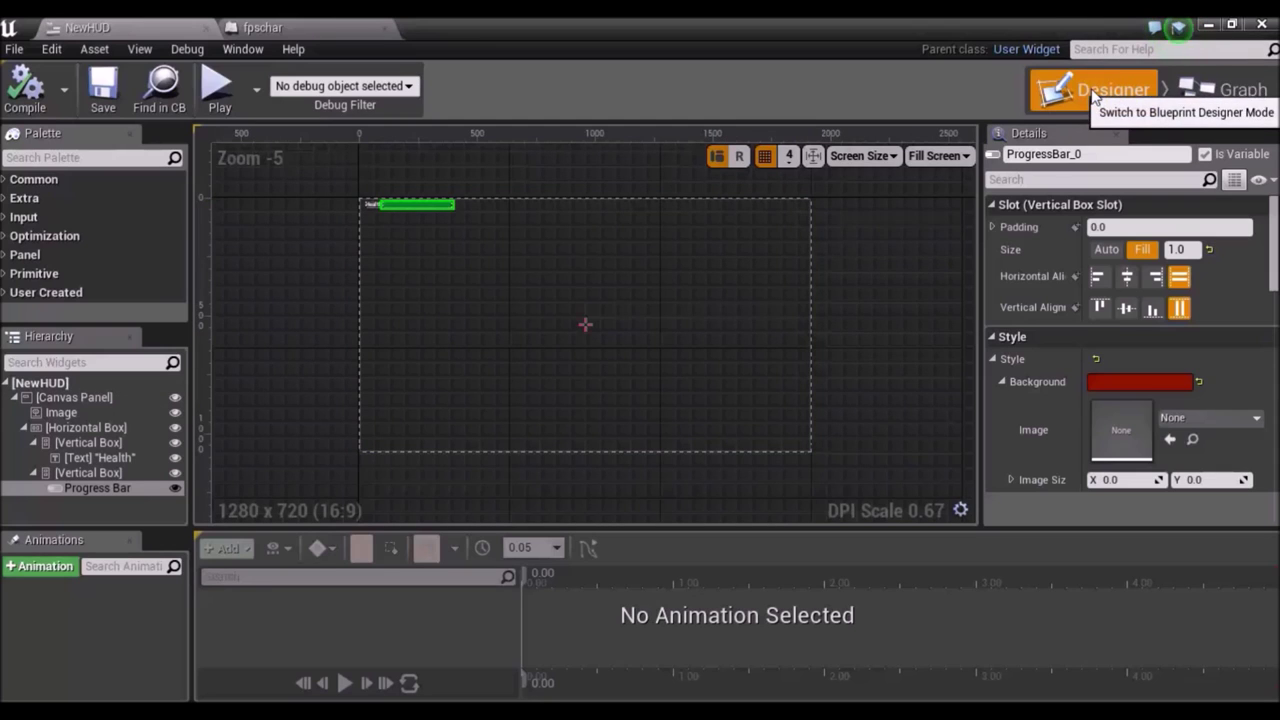
pyautogui.scroll(1, 413, 215)
# Add a new Horizontal Box to the root canvas panel.
pyautogui.scroll(1, 400, 215)
pyautogui.scroll(2, 401, 221)
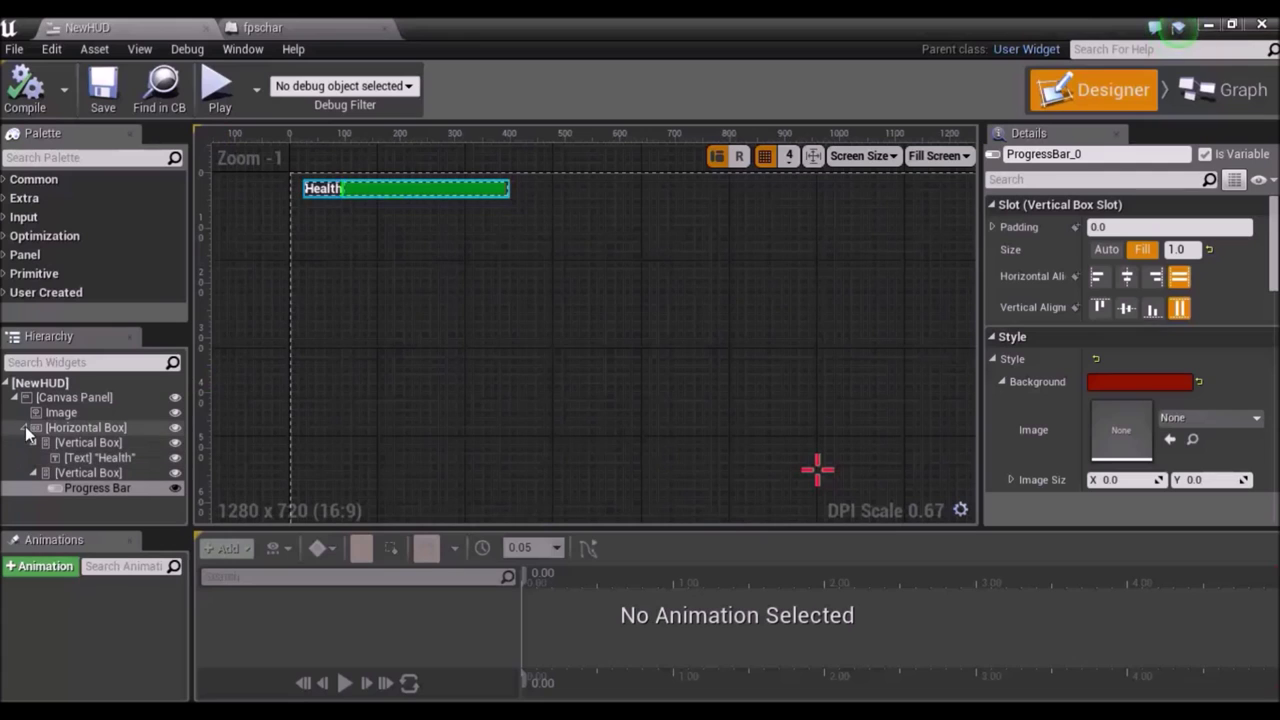
pyautogui.click(438, 276)
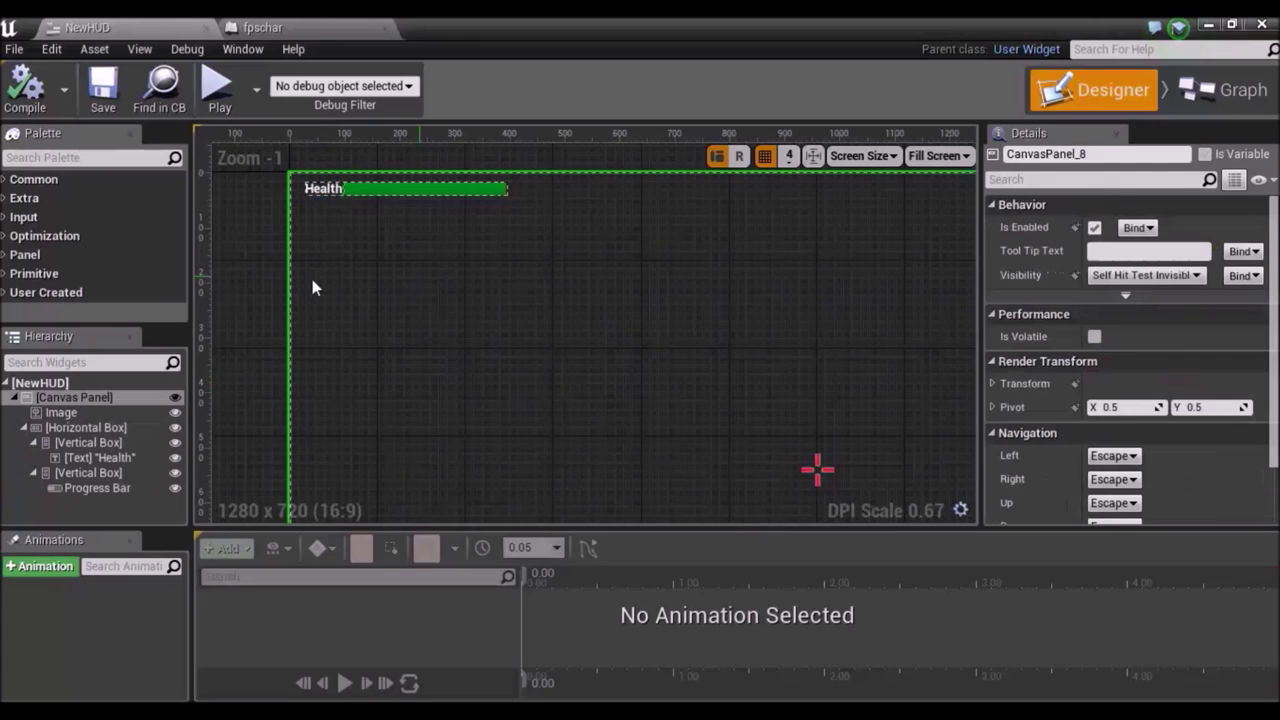
pyautogui.click(38, 157)
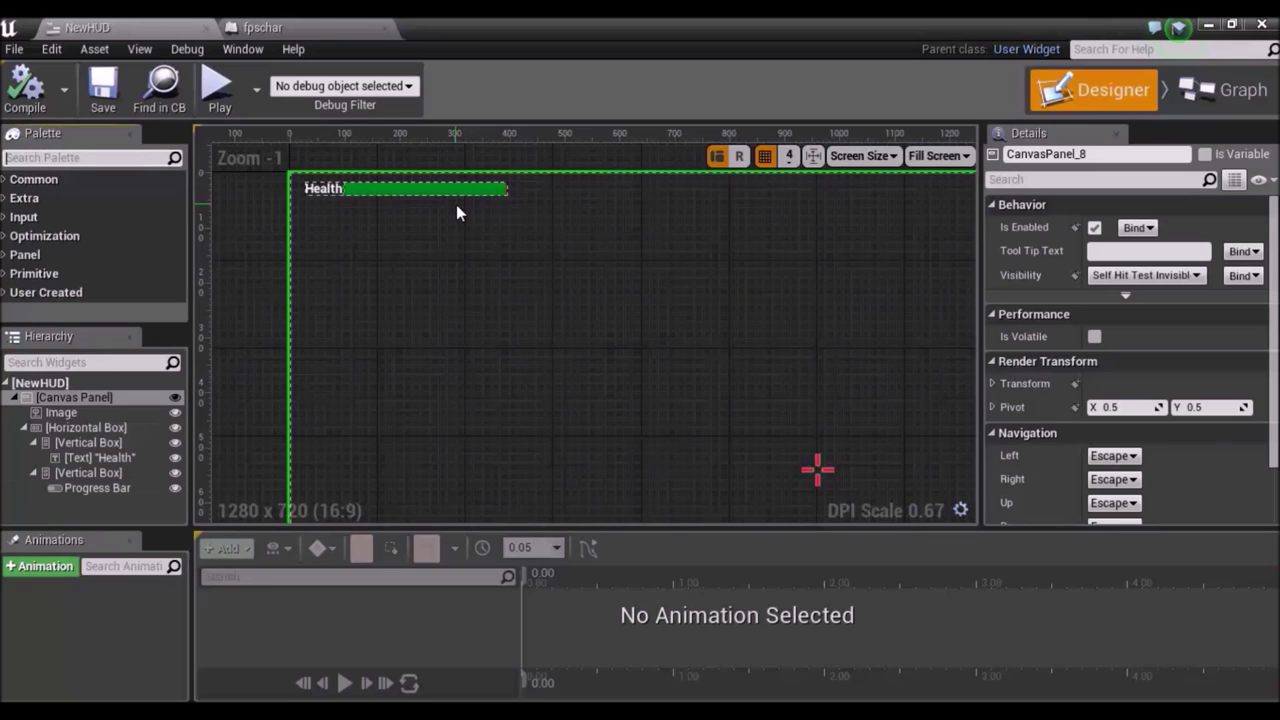
pyautogui.write('hor')
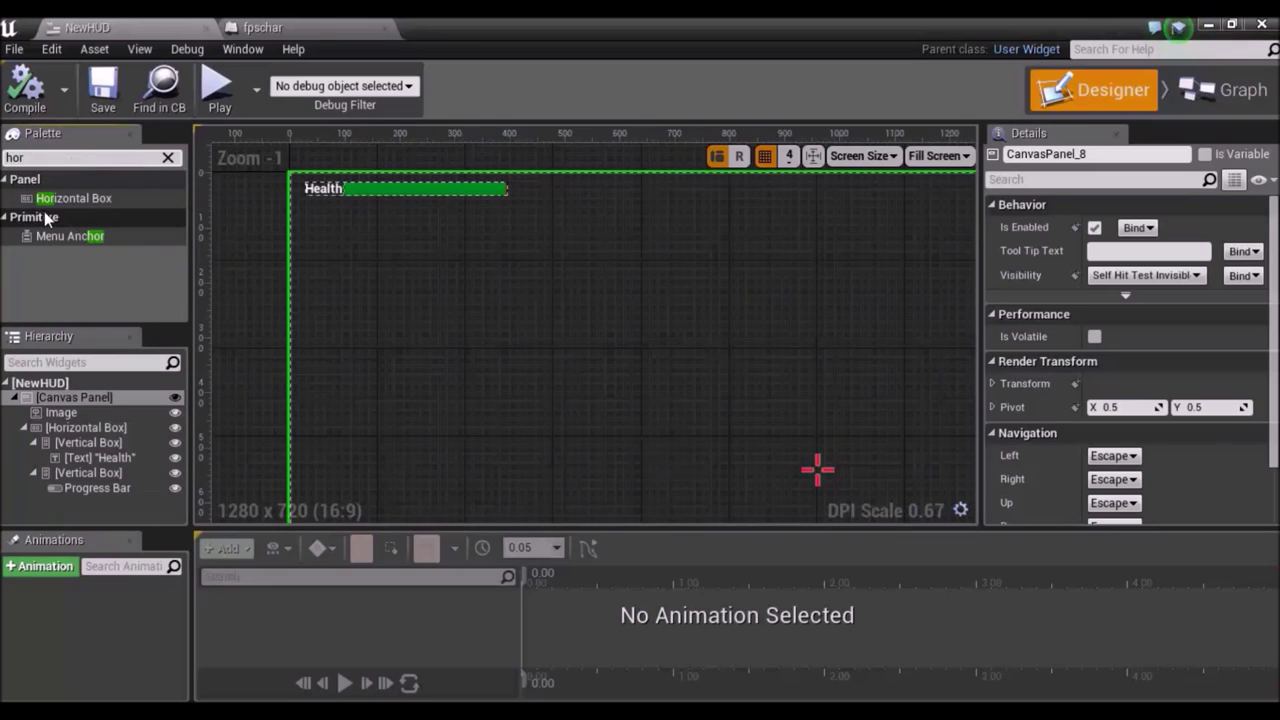
pyautogui.moveTo(73, 198); pyautogui.dragTo(358, 262)
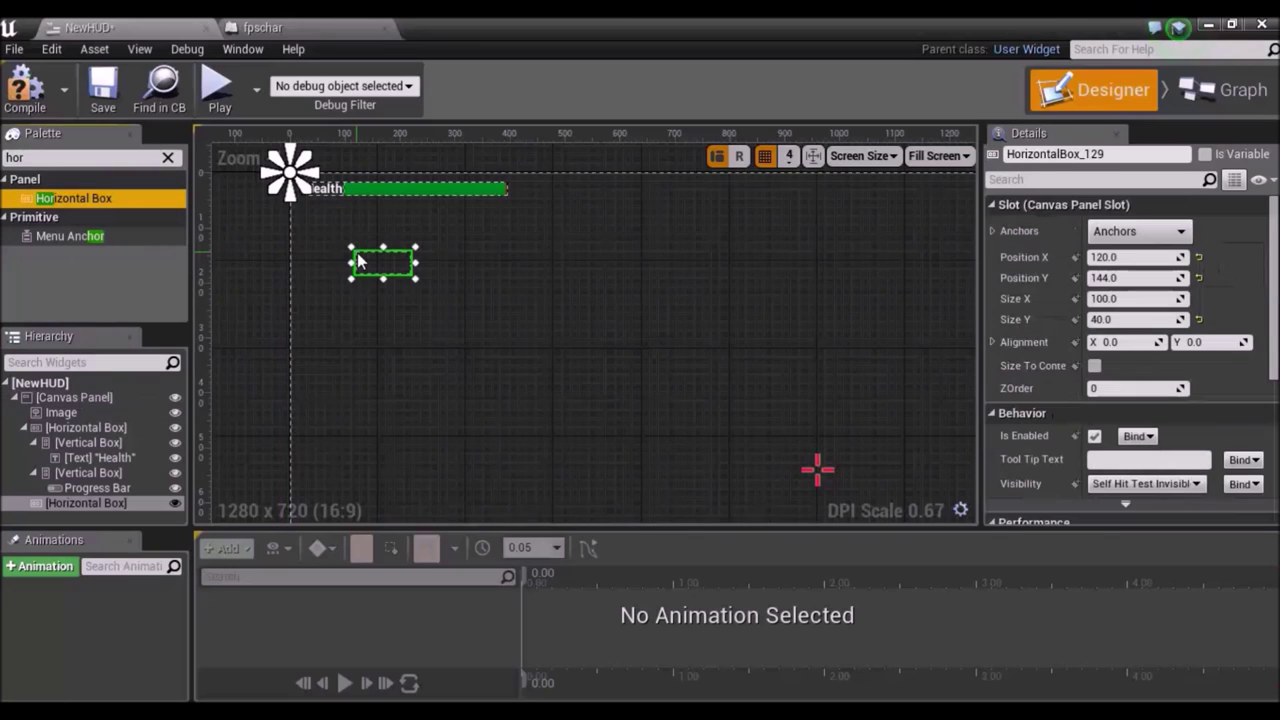
# Place two Vertical Boxes inside the new Horizontal Box.
pyautogui.moveTo(36, 157); pyautogui.dragTo(3, 157)
pyautogui.press('BackSpace')
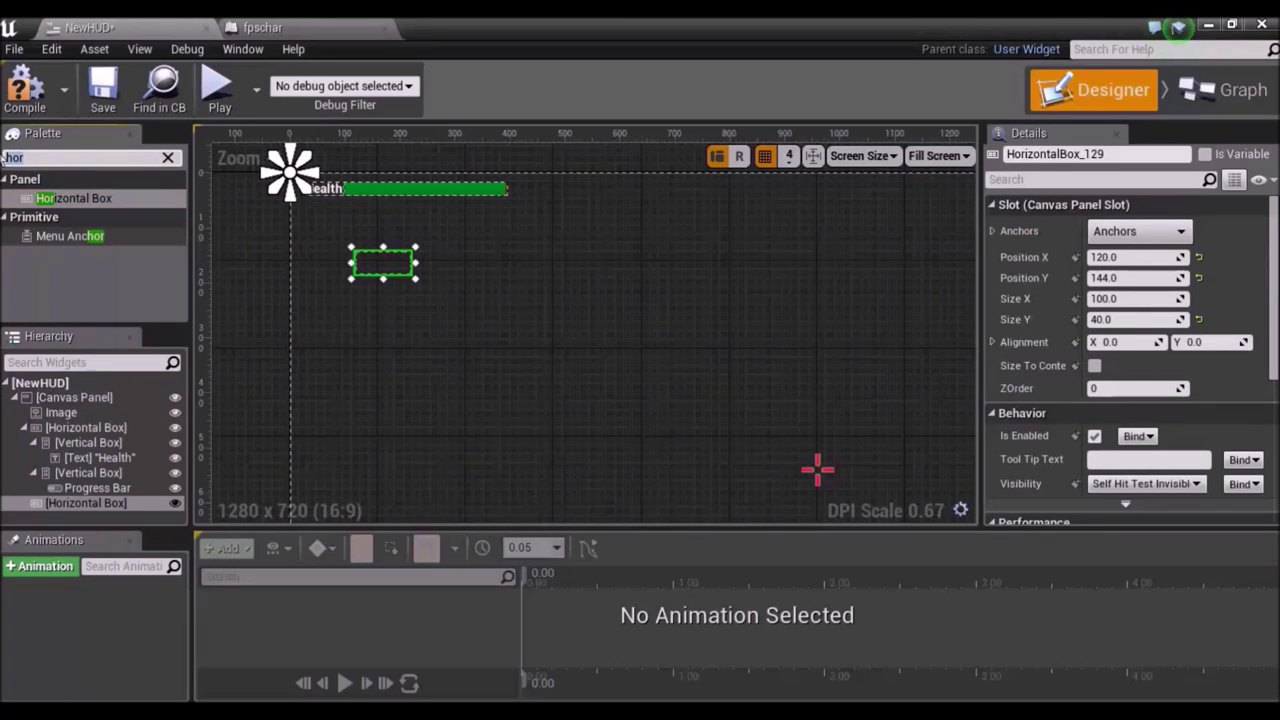
pyautogui.write('ve')
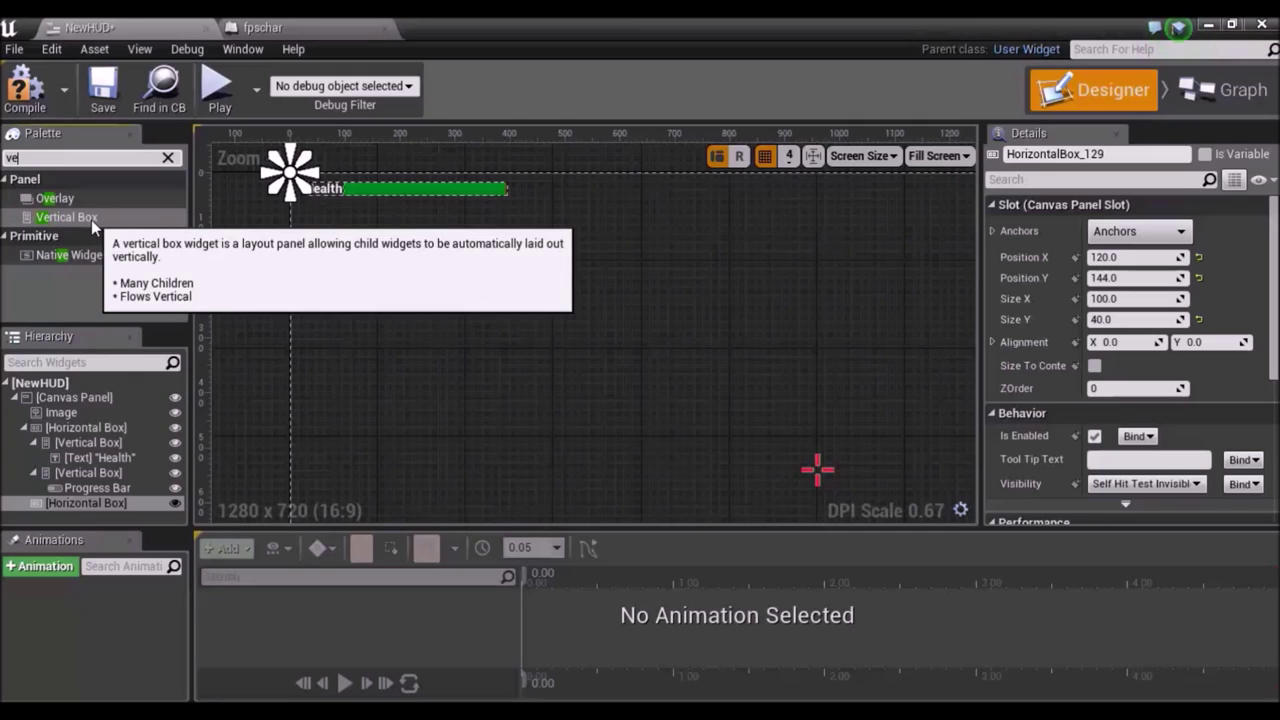
pyautogui.moveTo(92, 227)
pyautogui.mouseDown()
pyautogui.moveTo(368, 262)
pyautogui.moveTo(114, 513)
pyautogui.mouseUp()
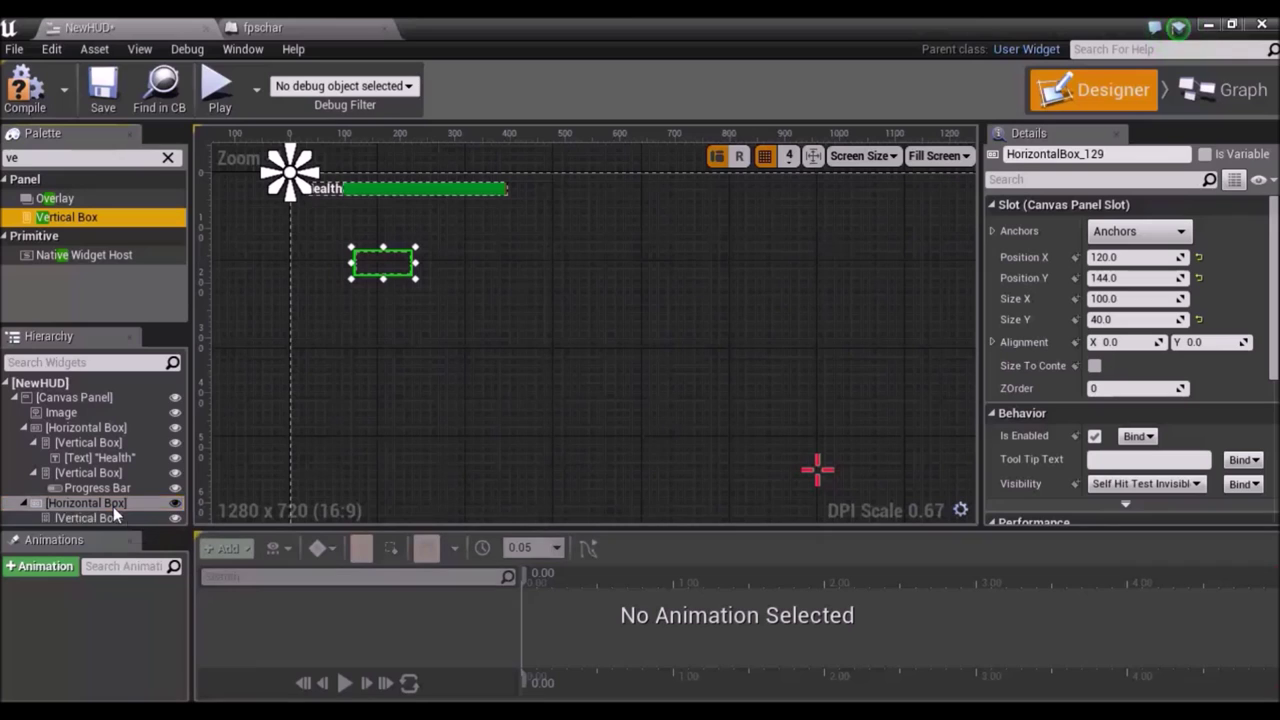
pyautogui.moveTo(66, 217); pyautogui.dragTo(95, 504)
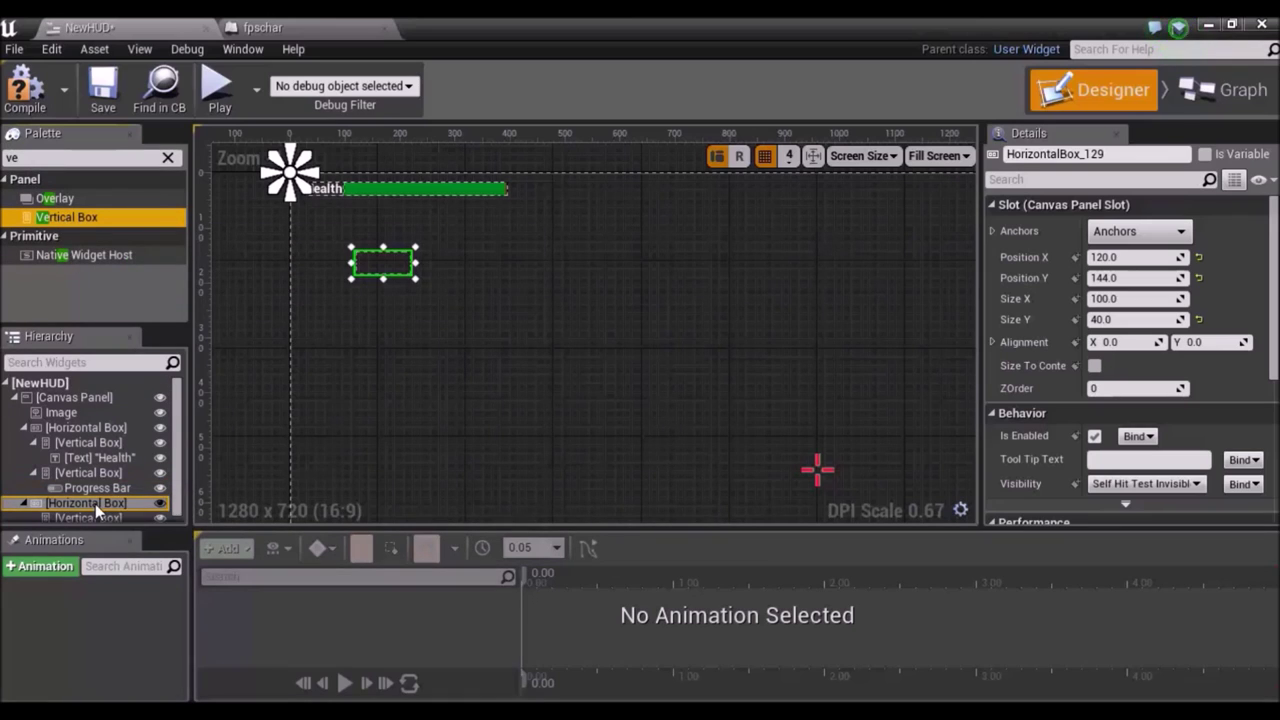
pyautogui.moveTo(180, 418); pyautogui.dragTo(176, 445)
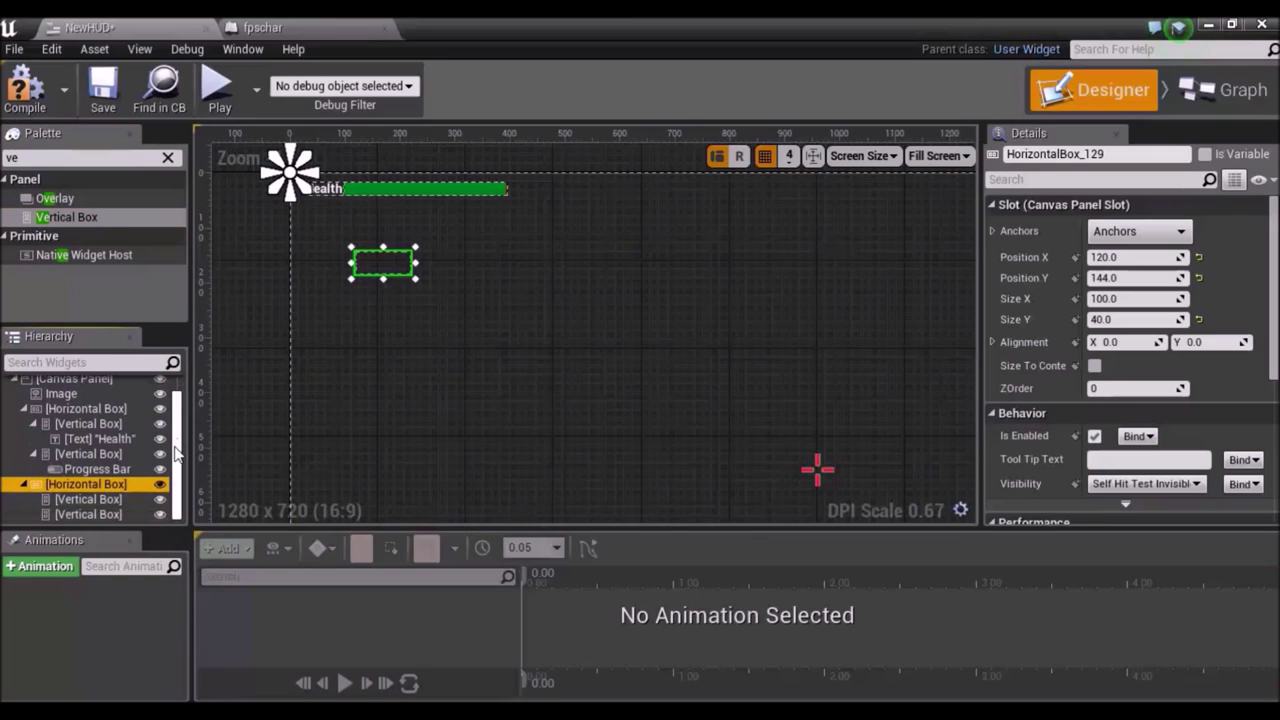
# Put a Text block into the first Vertical Box.
pyautogui.click(92, 158)
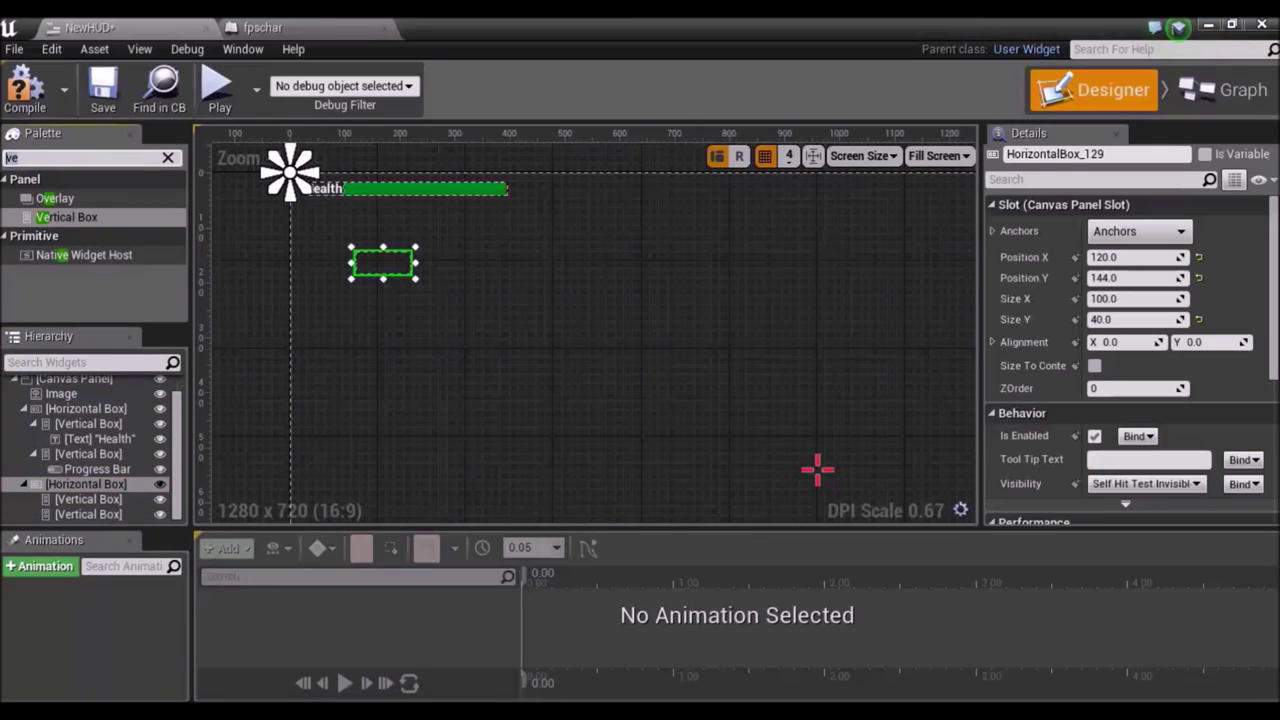
pyautogui.press('BackSpace')
pyautogui.press('BackSpace')
pyautogui.write('text')
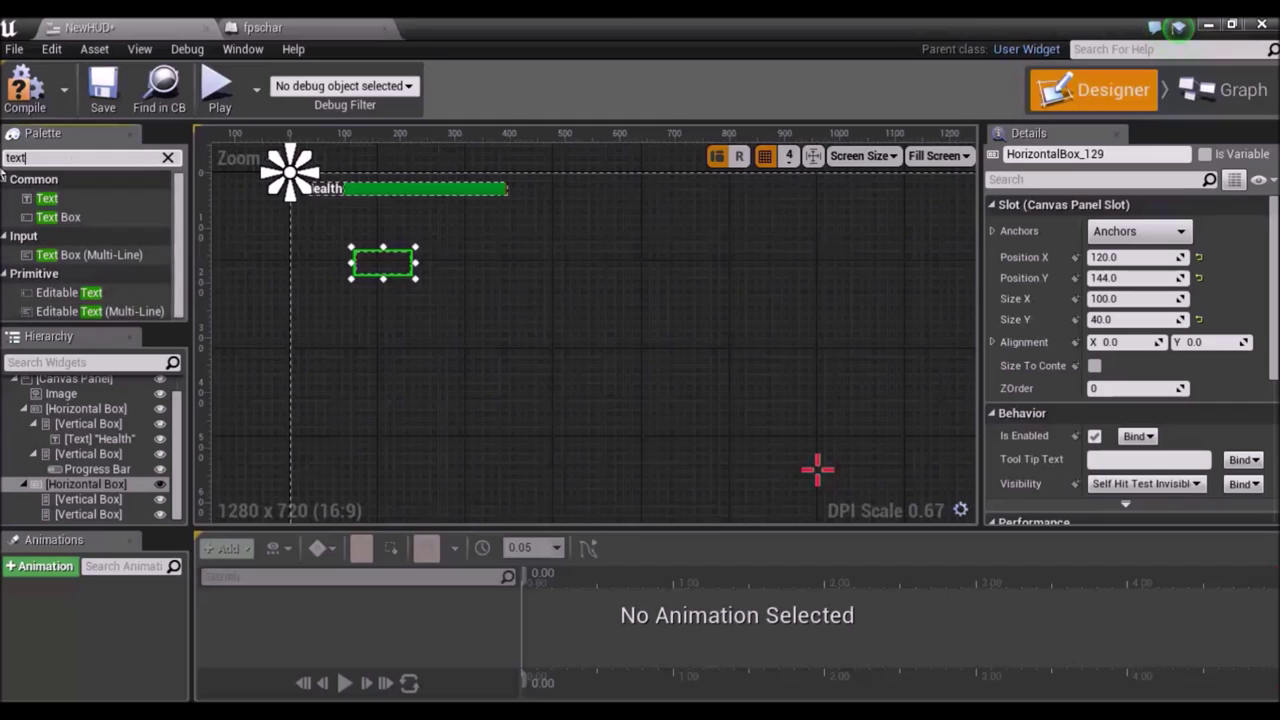
pyautogui.moveTo(47, 198); pyautogui.dragTo(76, 502)
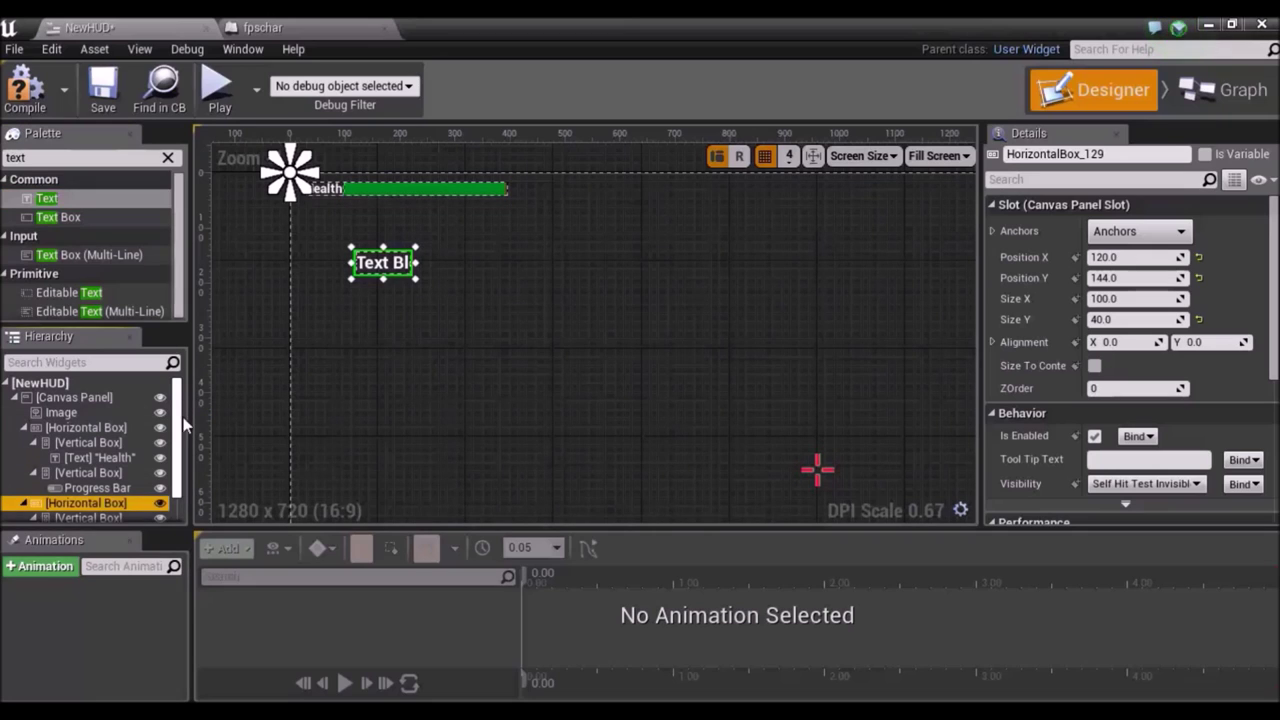
pyautogui.moveTo(180, 414); pyautogui.dragTo(185, 447)
# Drop a Progress Bar into the second Vertical Box.
pyautogui.click(90, 157)
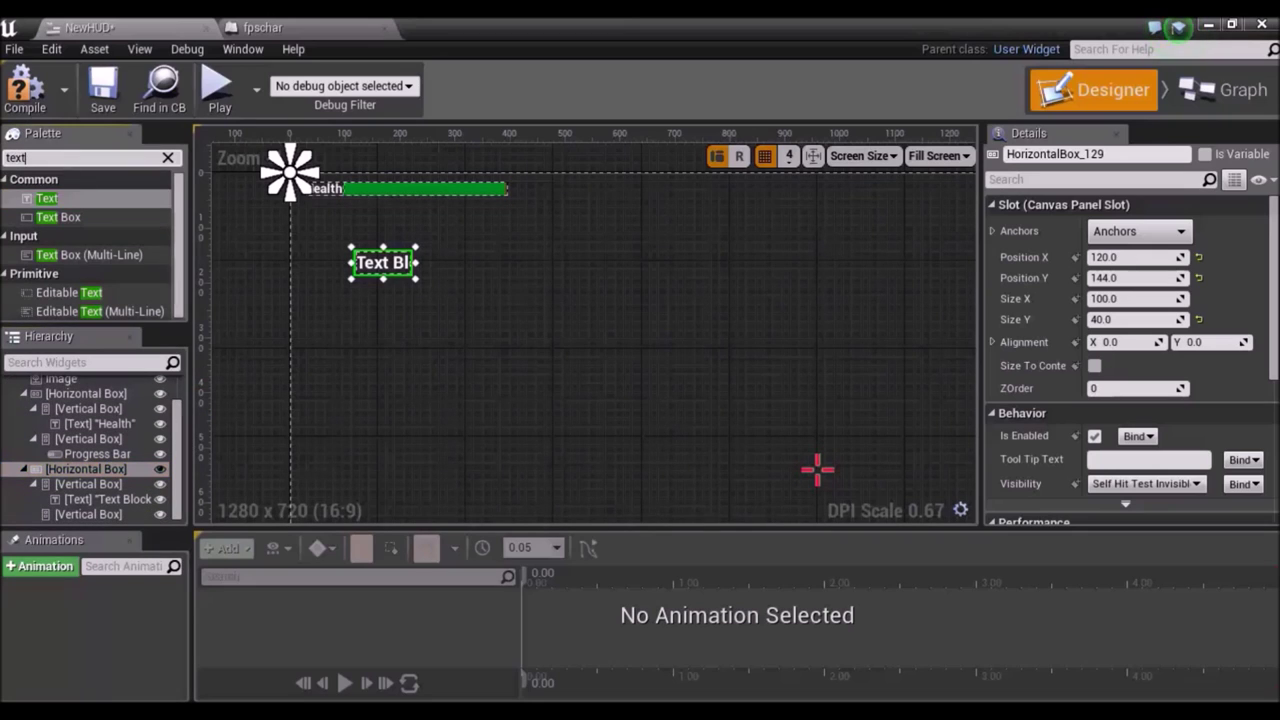
pyautogui.write('proge')
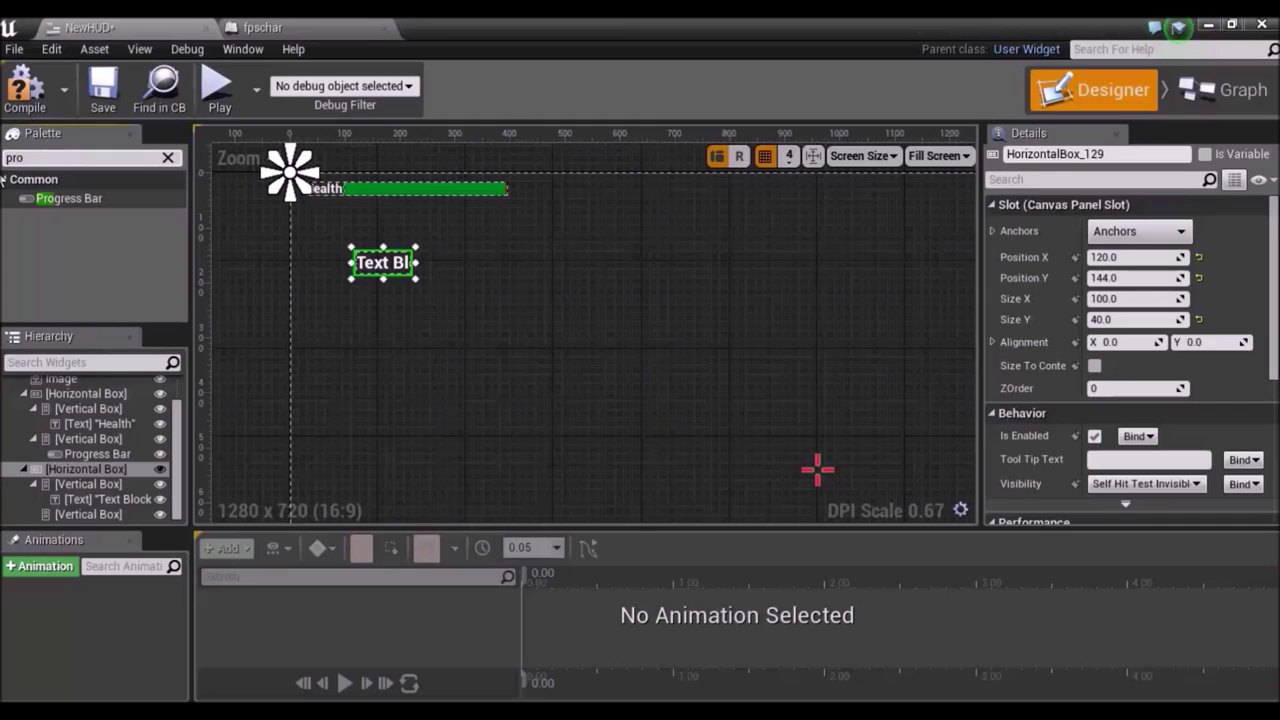
pyautogui.press('BackSpace')
pyautogui.moveTo(50, 198); pyautogui.dragTo(103, 506)
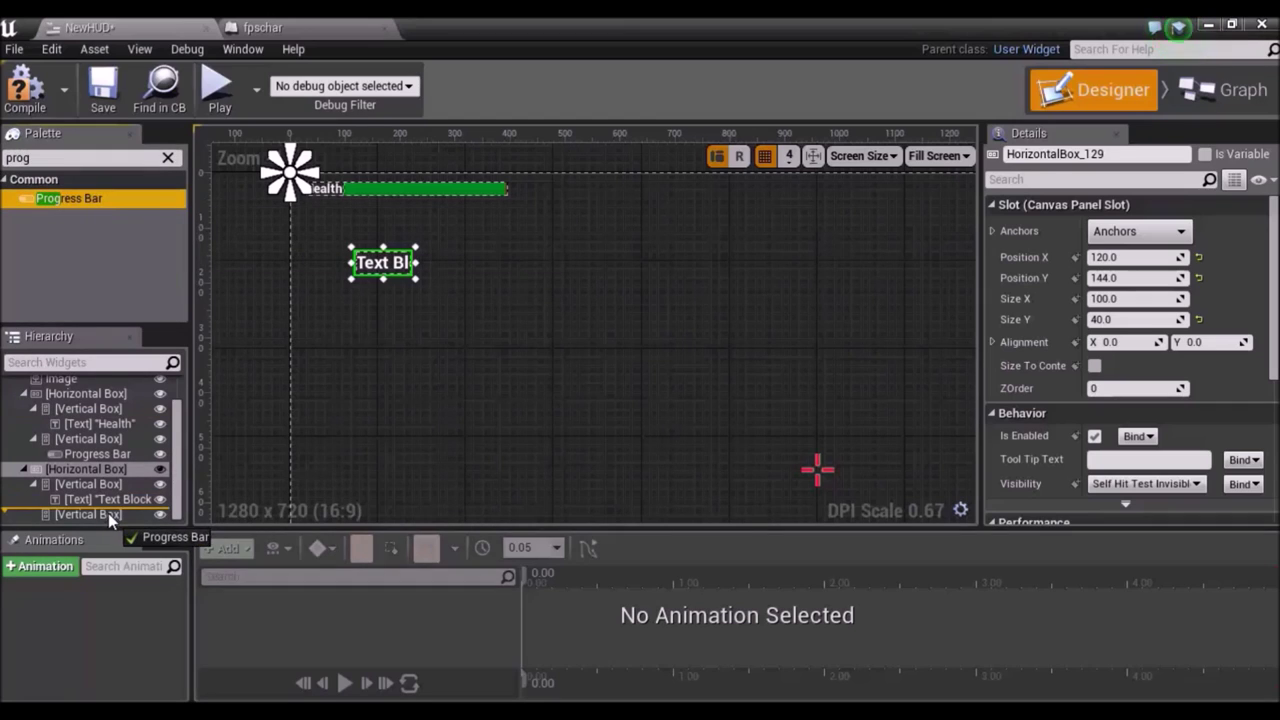
pyautogui.moveTo(103, 506); pyautogui.dragTo(108, 513)
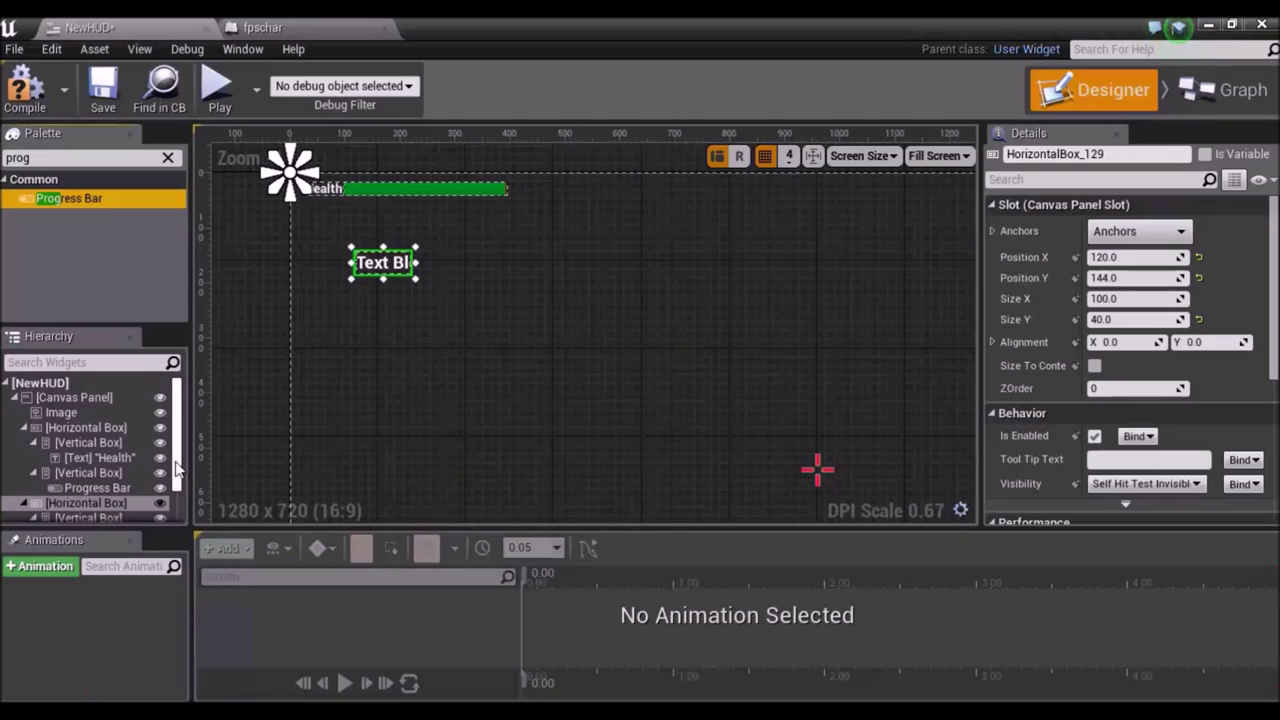
# Move the new row up to sit just below the Health bar.
pyautogui.moveTo(175, 467); pyautogui.dragTo(175, 497)
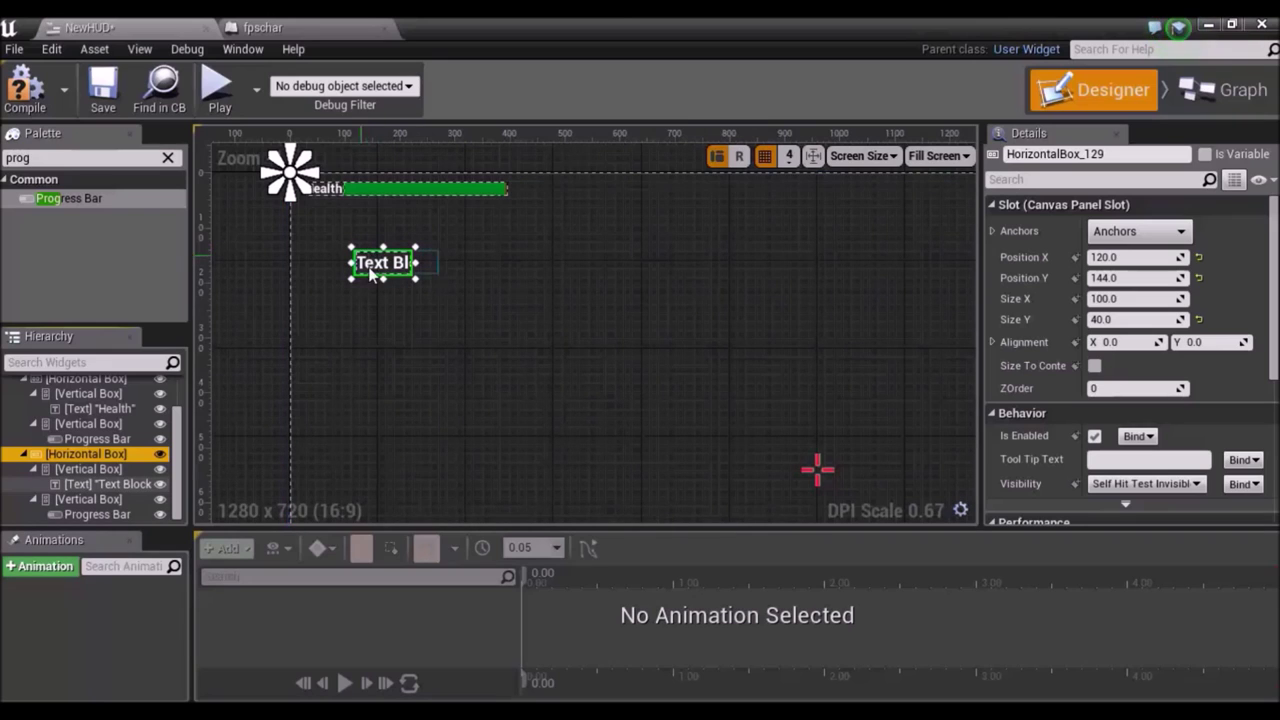
pyautogui.moveTo(372, 258); pyautogui.dragTo(327, 217)
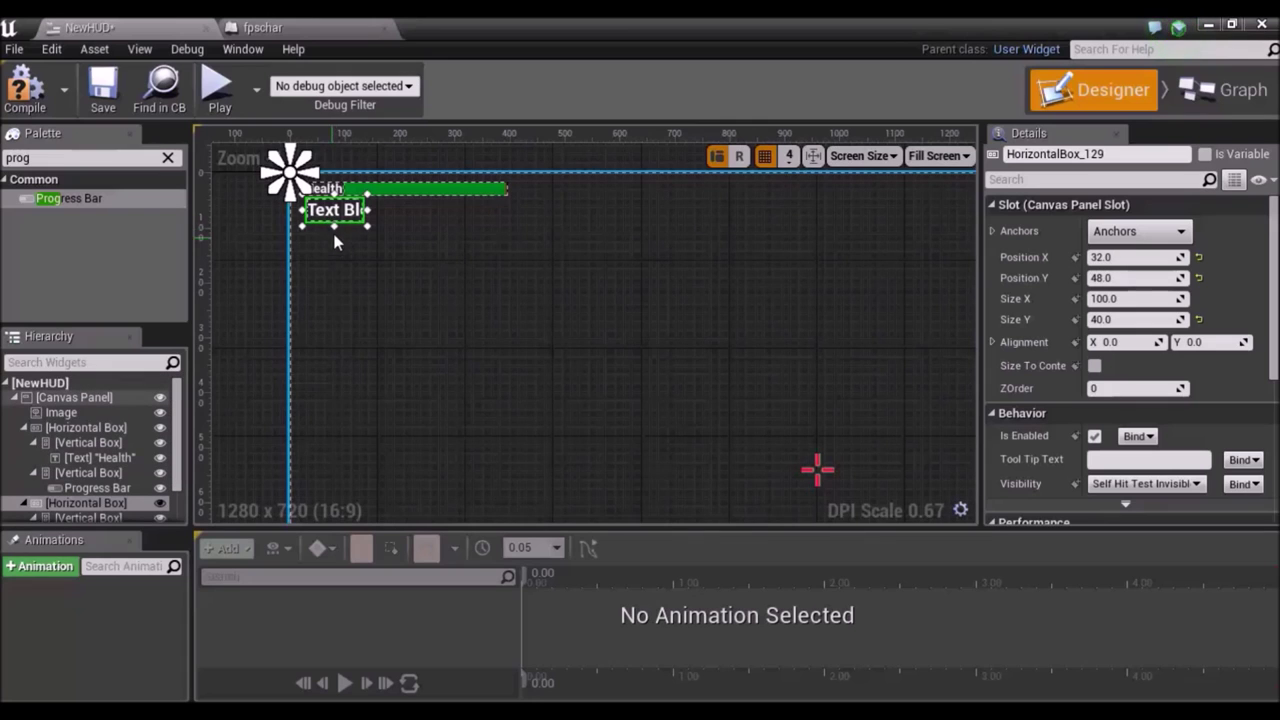
pyautogui.scroll(4, 340, 231)
pyautogui.click(360, 245)
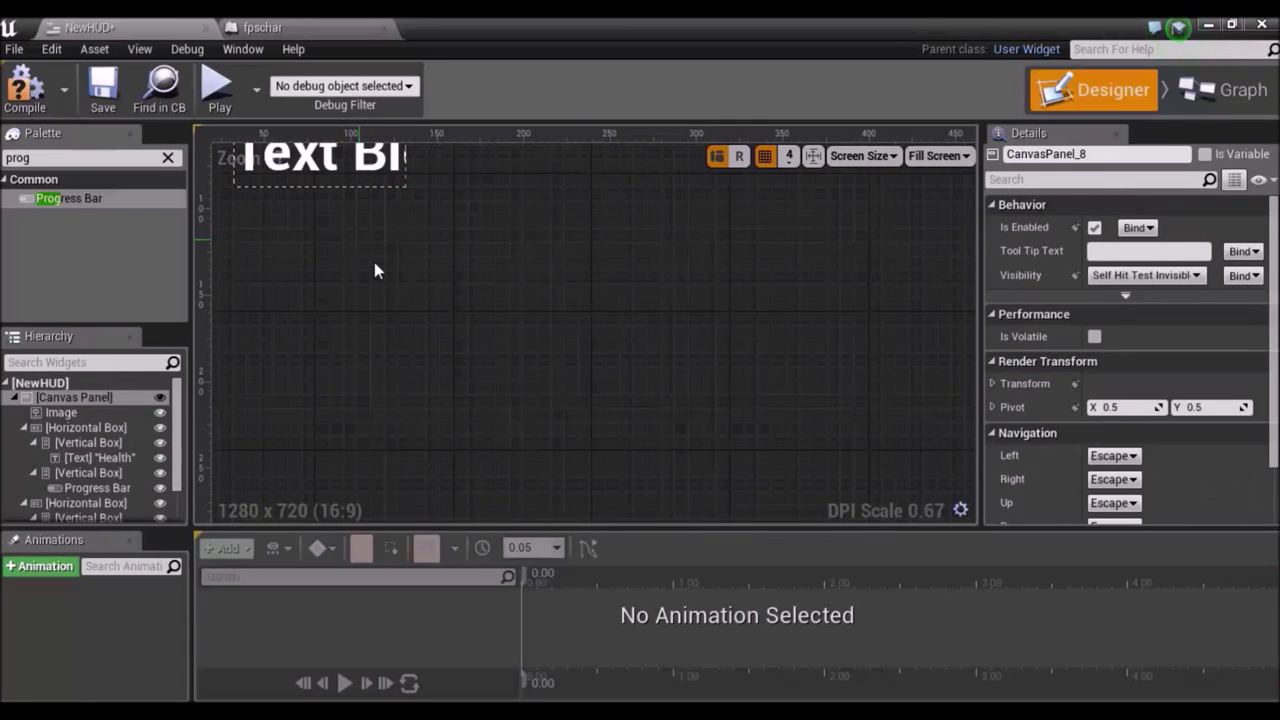
pyautogui.moveTo(418, 314)
pyautogui.mouseDown(button='right')
pyautogui.moveTo(473, 441)
pyautogui.moveTo(503, 437)
pyautogui.mouseUp(button='right')
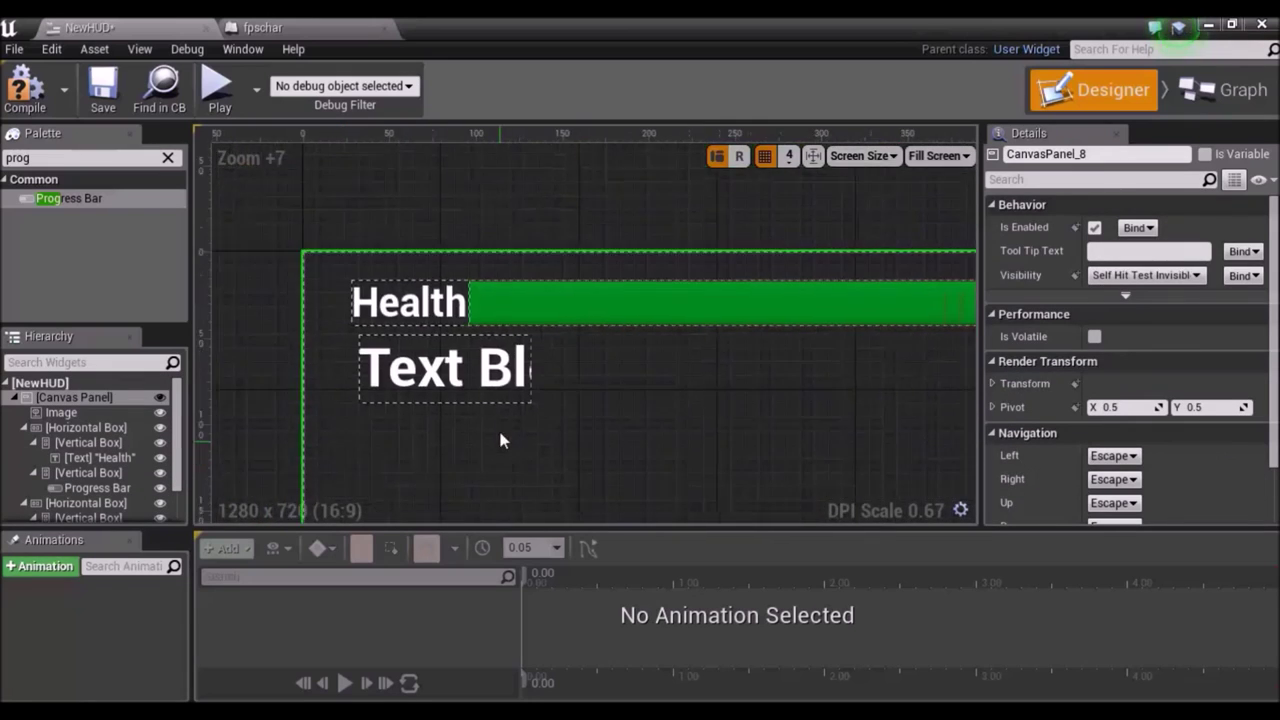
# Shrink the row's height to fit the text and align it under Health.
pyautogui.click(435, 382)
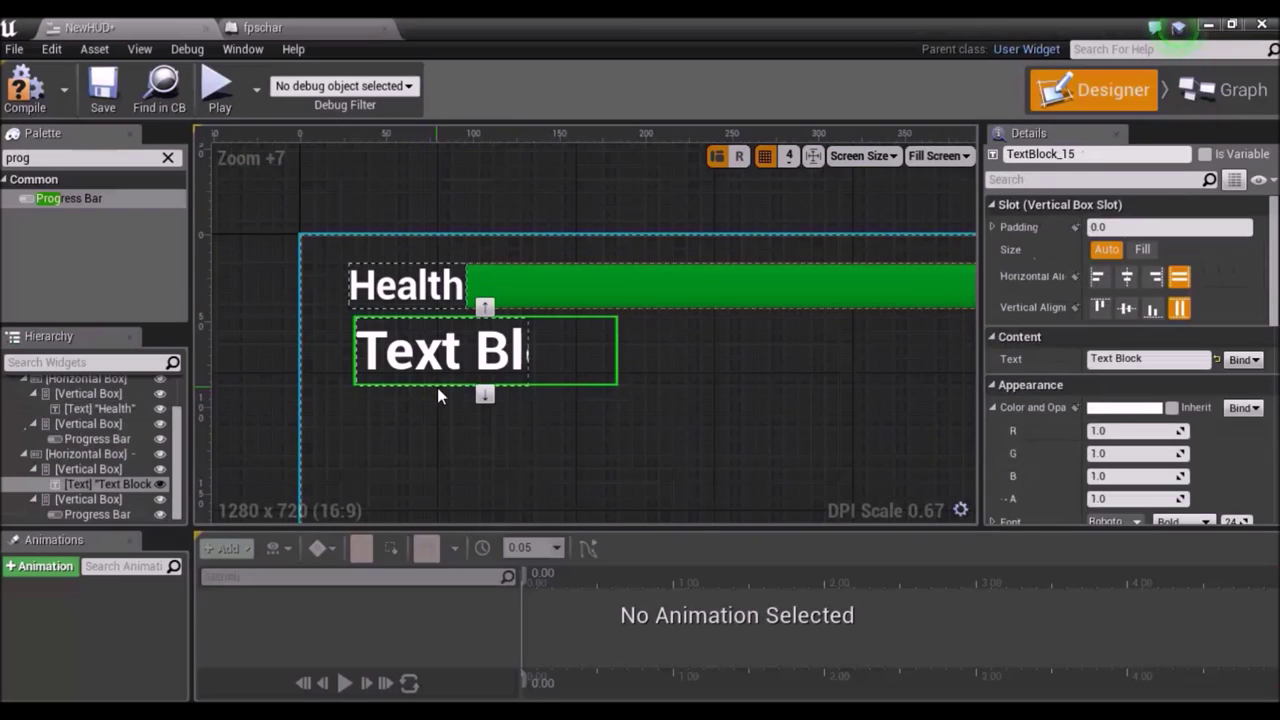
pyautogui.click(66, 454)
pyautogui.moveTo(441, 394); pyautogui.dragTo(442, 362)
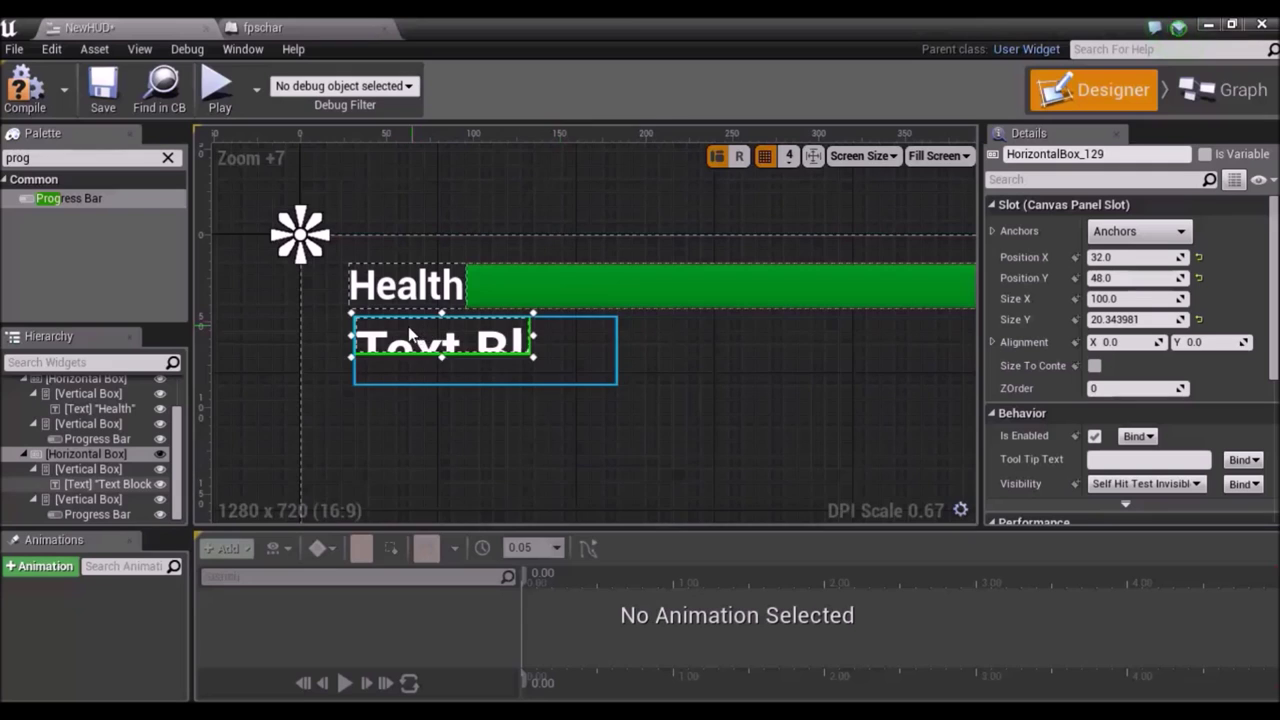
pyautogui.moveTo(410, 337); pyautogui.dragTo(403, 337)
pyautogui.scroll(-1, 684, 373)
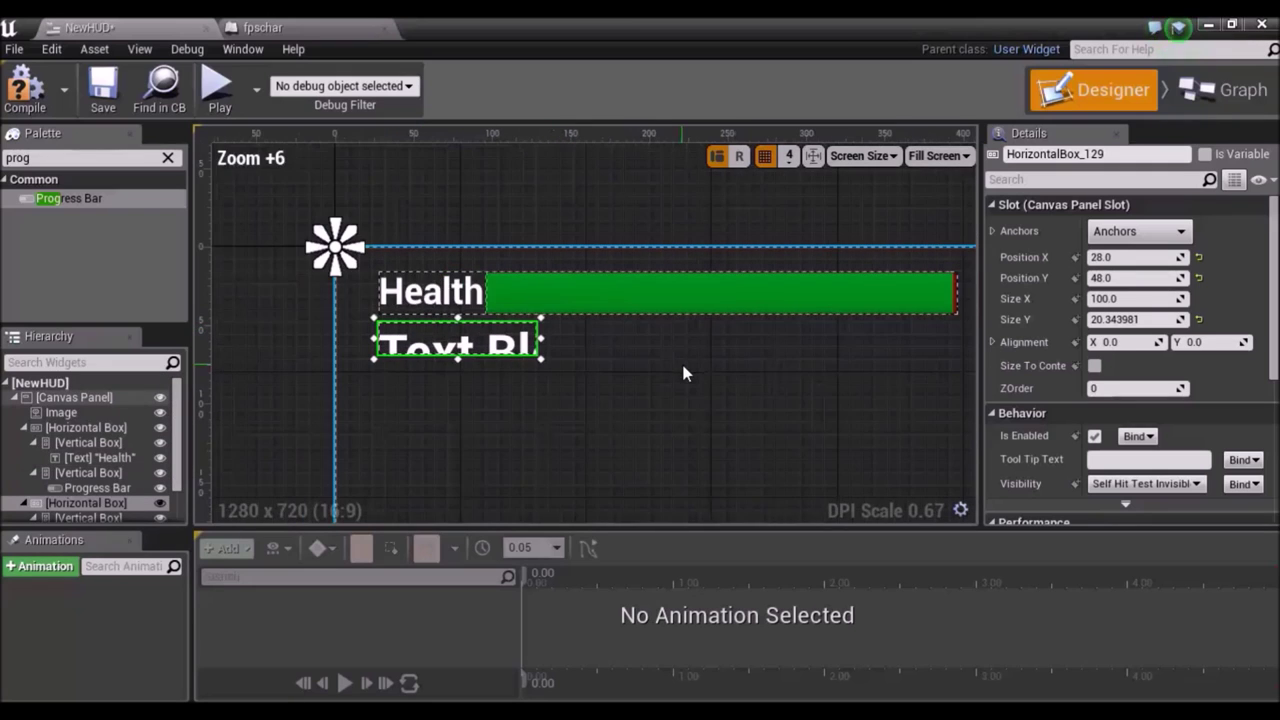
pyautogui.click(573, 348)
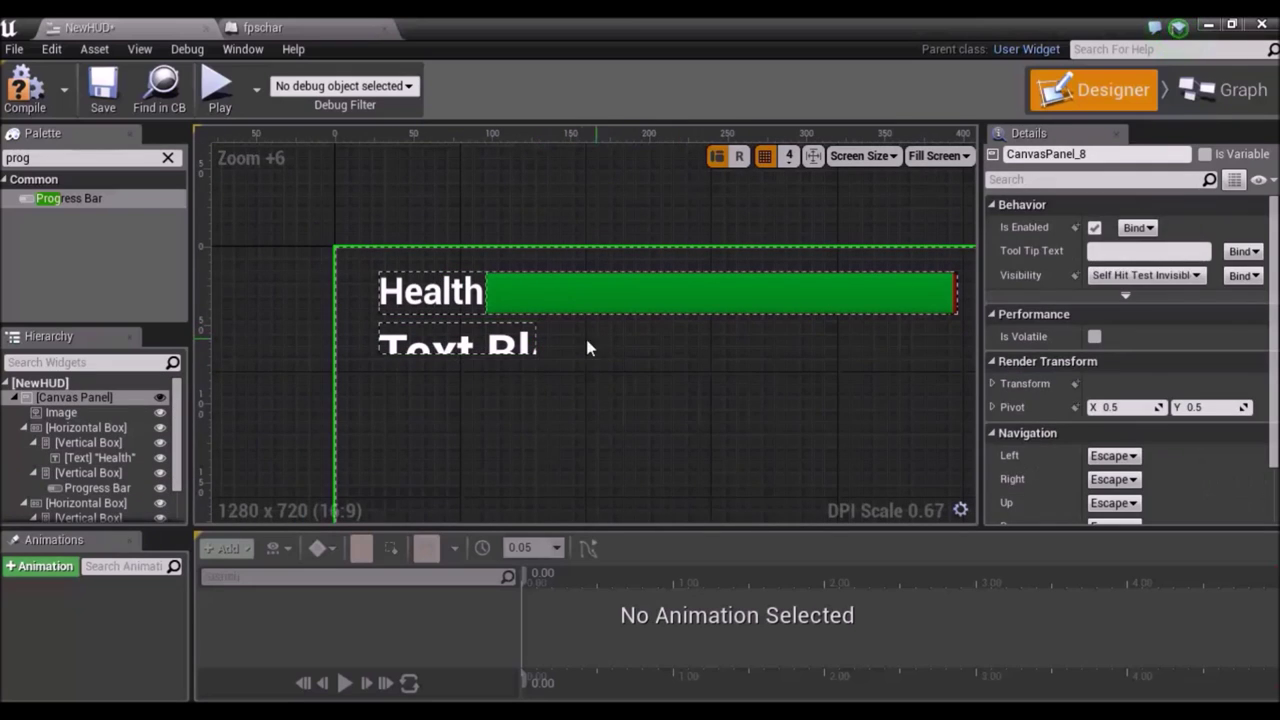
# Widen the row to about 366 to match the Health bar, slightly taller.
pyautogui.click(536, 342)
pyautogui.click(418, 330)
pyautogui.click(392, 334)
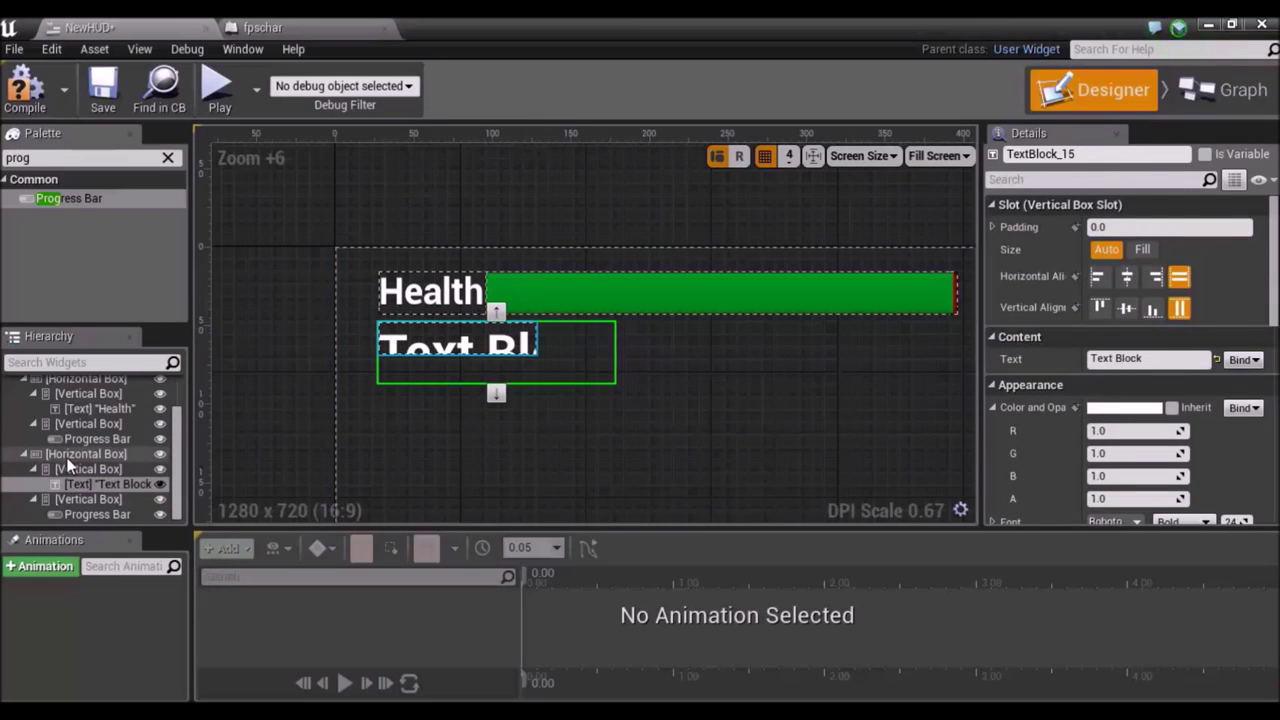
pyautogui.click(68, 456)
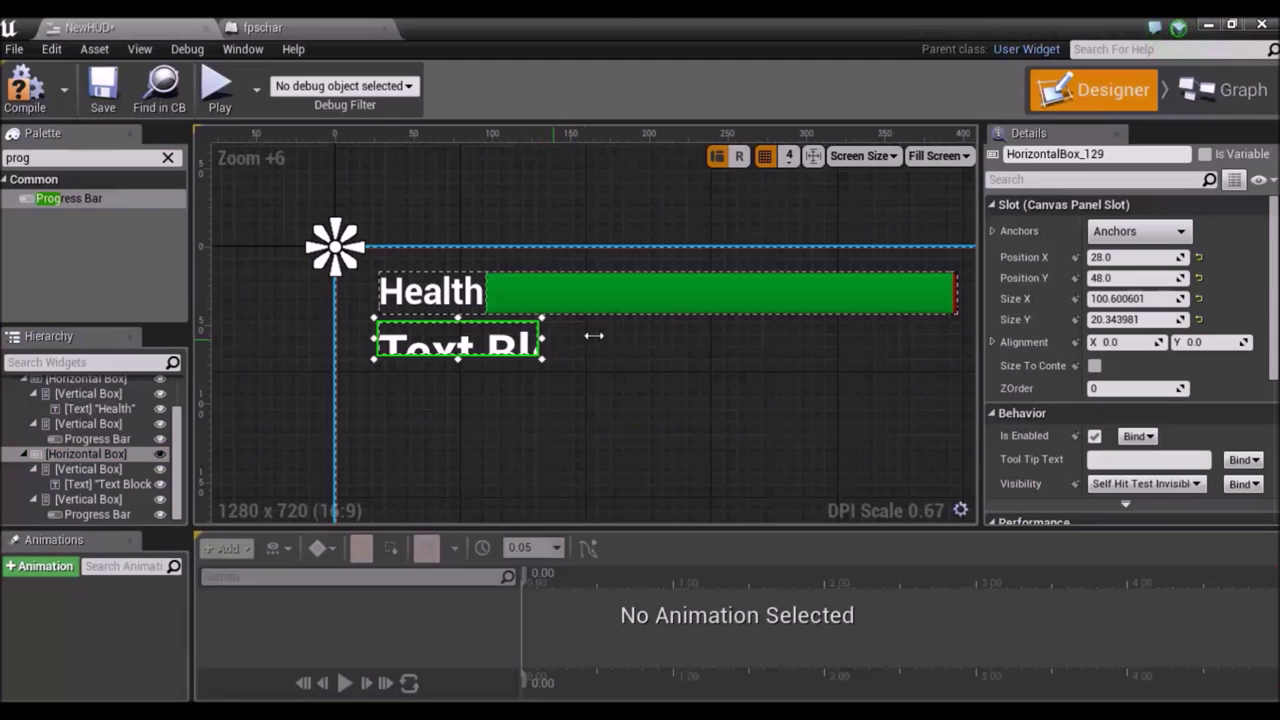
pyautogui.moveTo(593, 336); pyautogui.dragTo(962, 358)
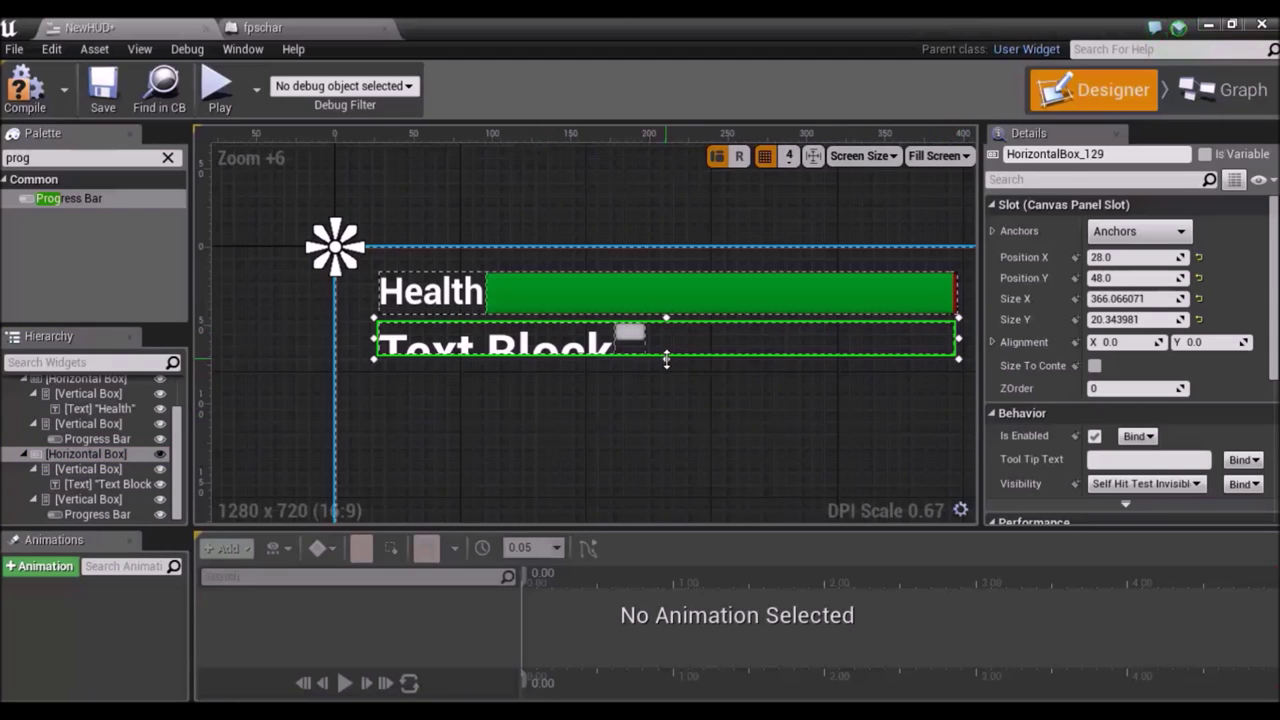
pyautogui.moveTo(666, 361); pyautogui.dragTo(666, 366)
pyautogui.click(535, 352)
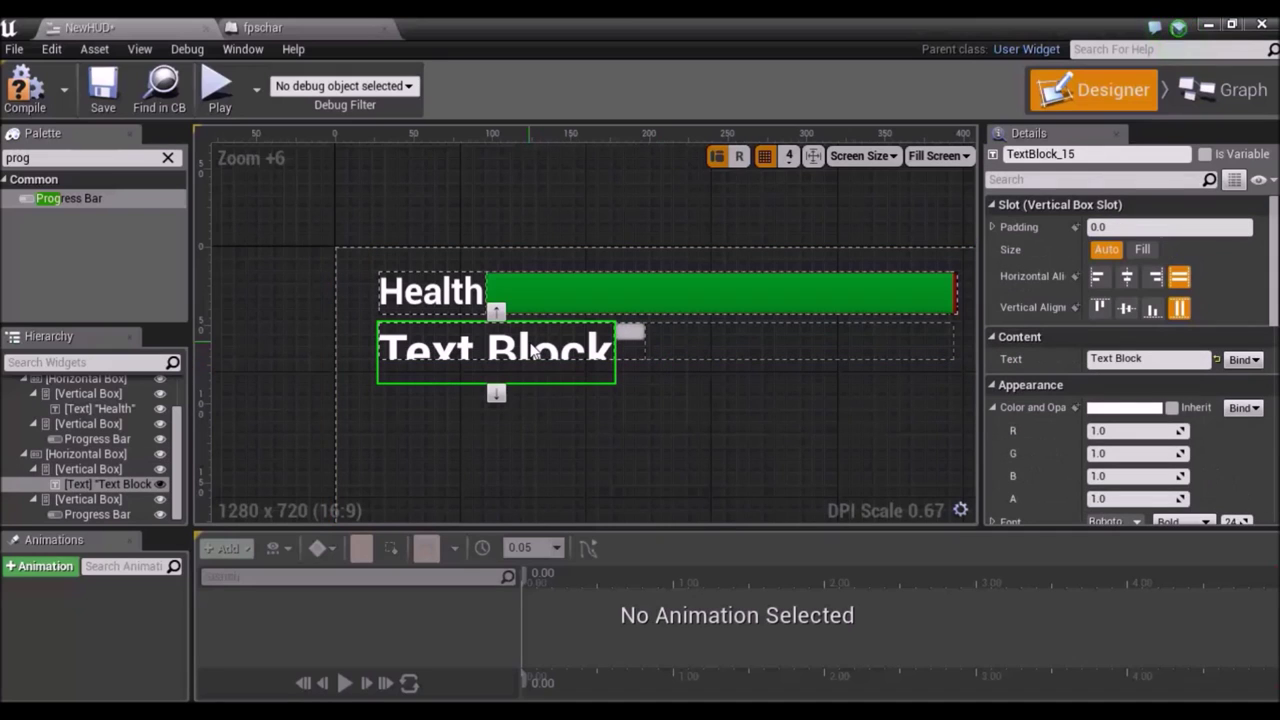
# Set the text block to Fill, change its text to Ammo, and lower its font to about 18.
pyautogui.click(1142, 249)
pyautogui.scroll(-5, 1184, 288)
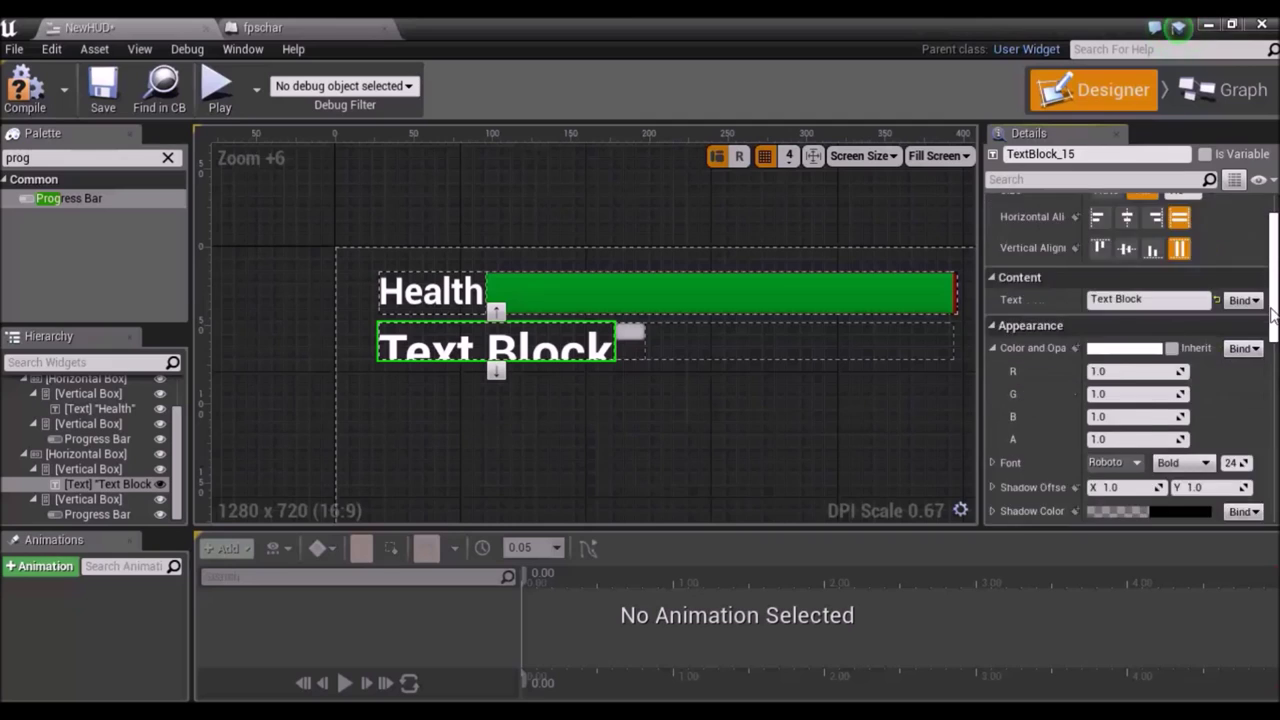
pyautogui.click(1159, 220)
pyautogui.write('Ammo')
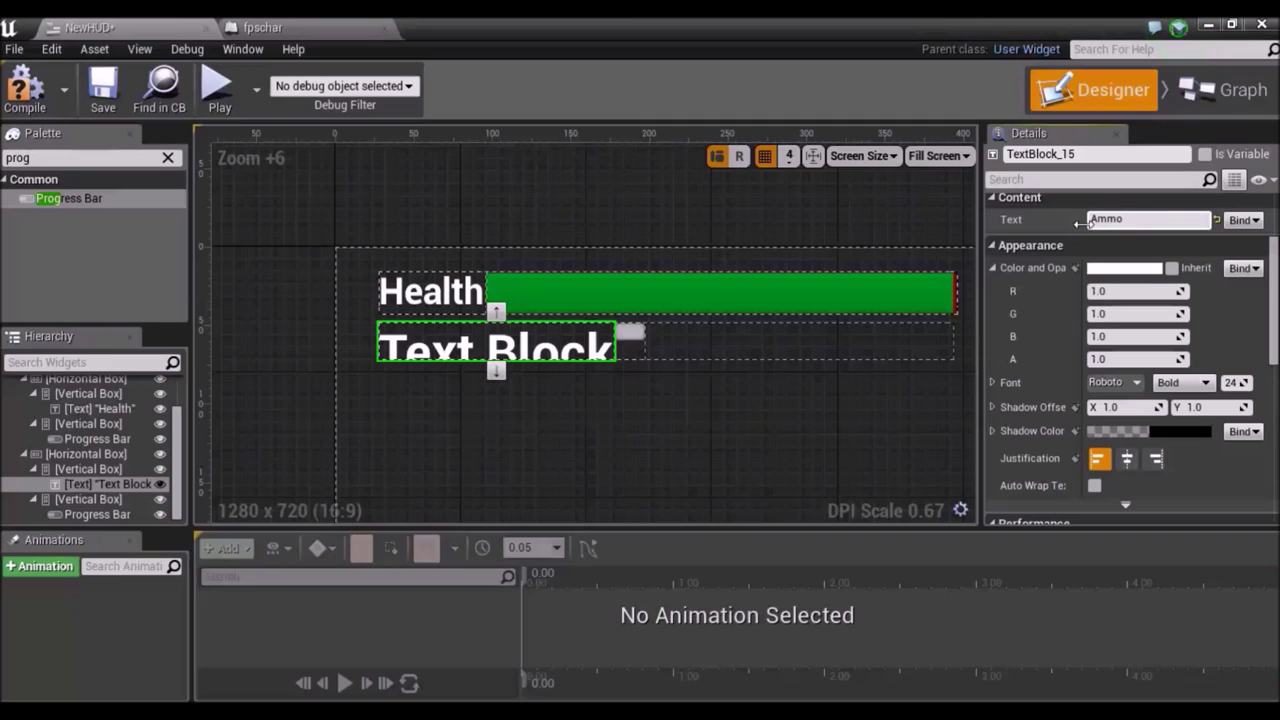
pyautogui.press('Return')
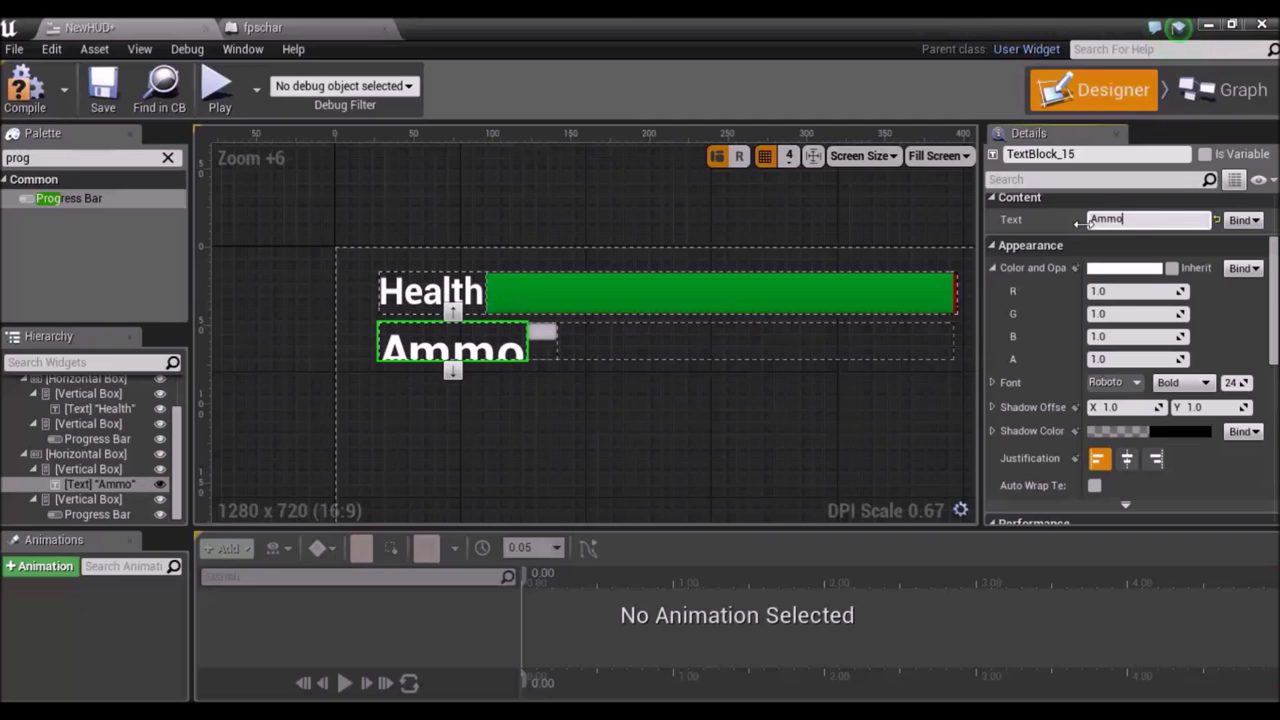
pyautogui.click(1240, 383)
pyautogui.moveTo(1240, 383); pyautogui.dragTo(1225, 383)
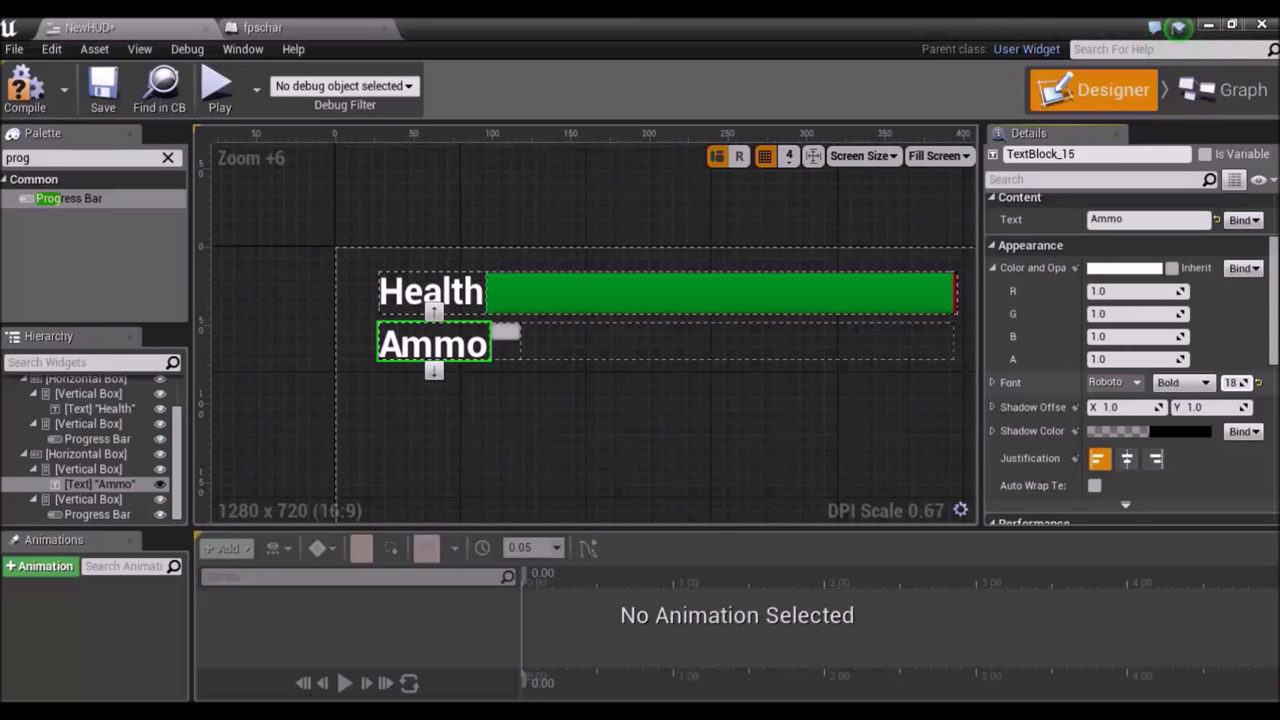
pyautogui.click(506, 340)
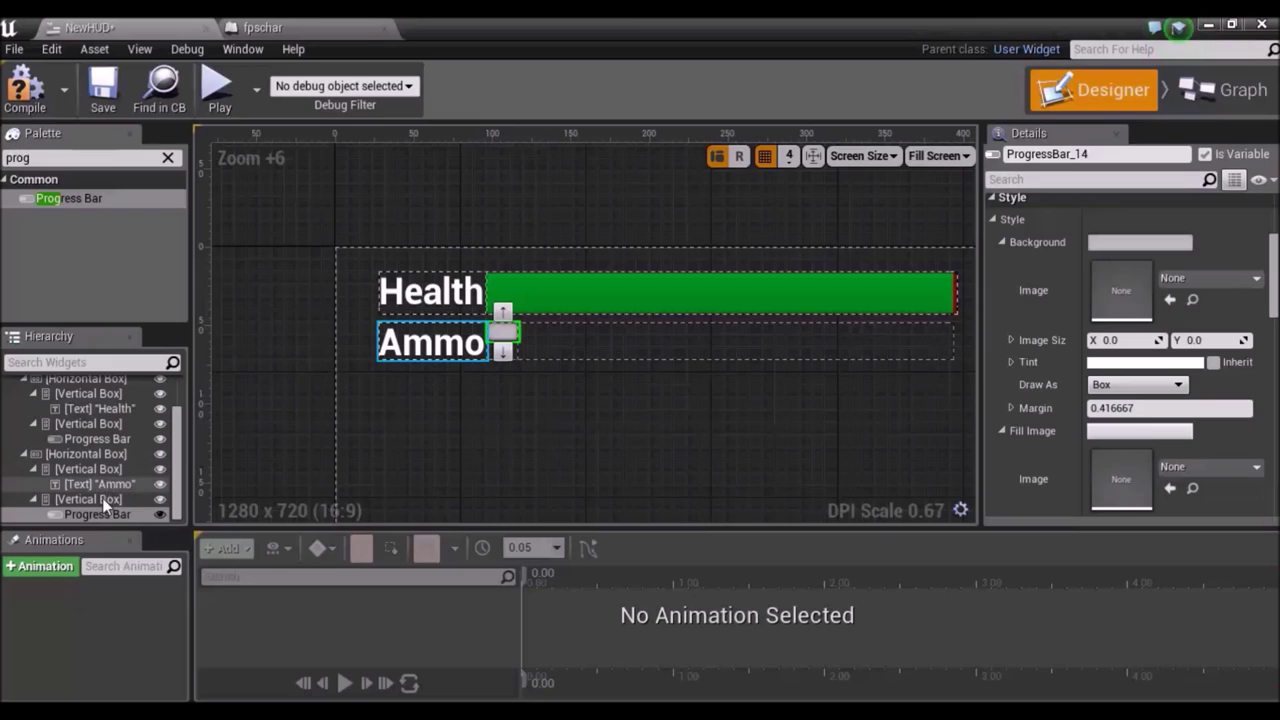
# Set the Ammo bar and its Vertical Box slot Size to Fill so it spans the row.
pyautogui.click(99, 502)
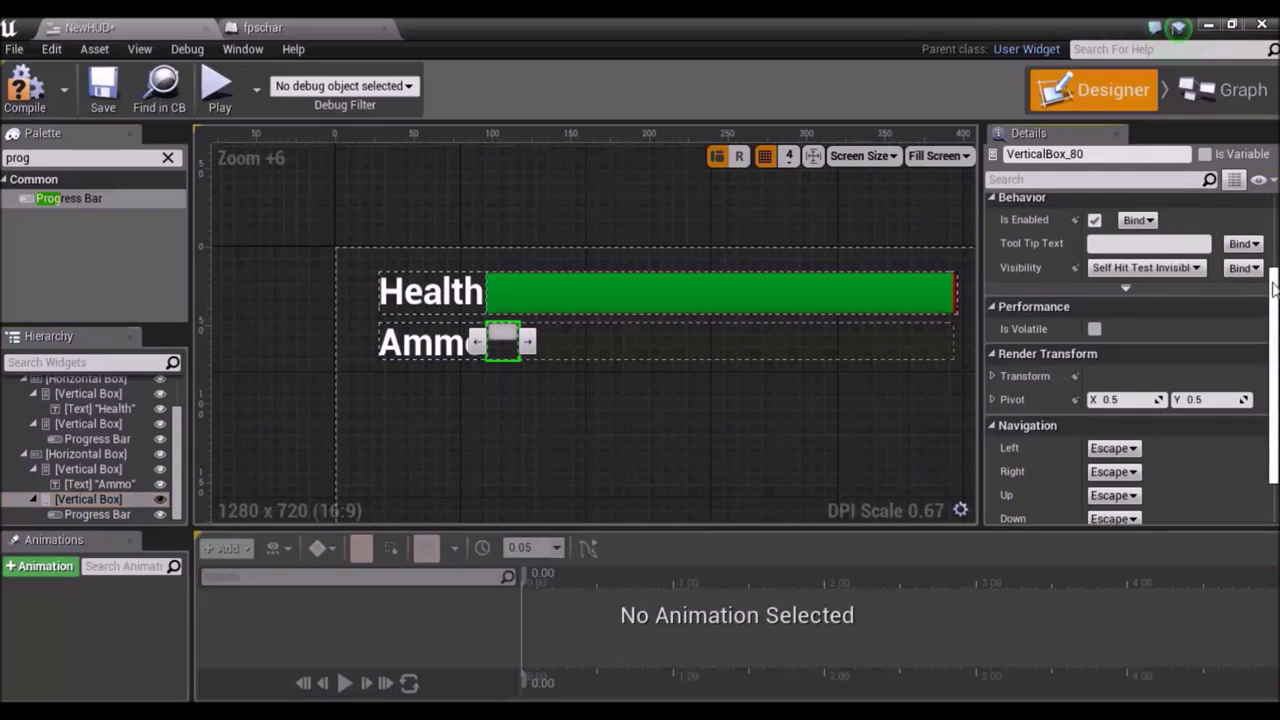
pyautogui.scroll(3, 1140, 300)
pyautogui.click(1140, 251)
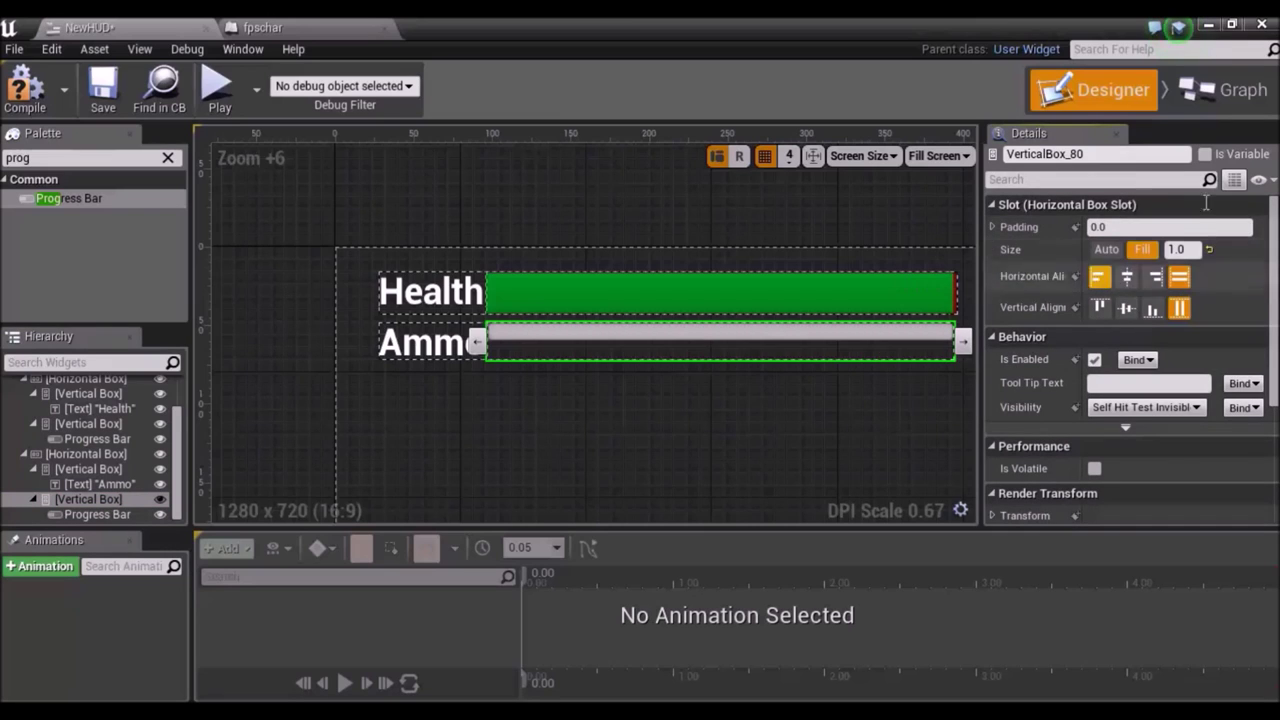
pyautogui.click(76, 518)
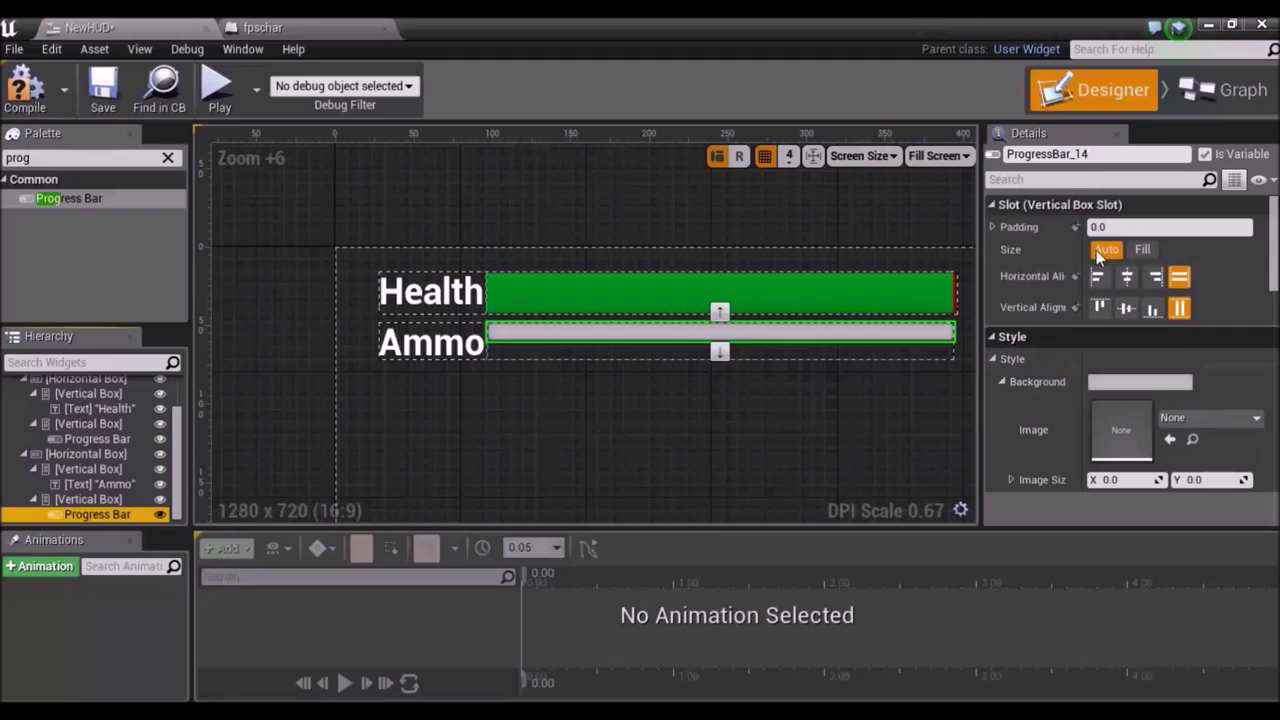
pyautogui.click(1274, 230)
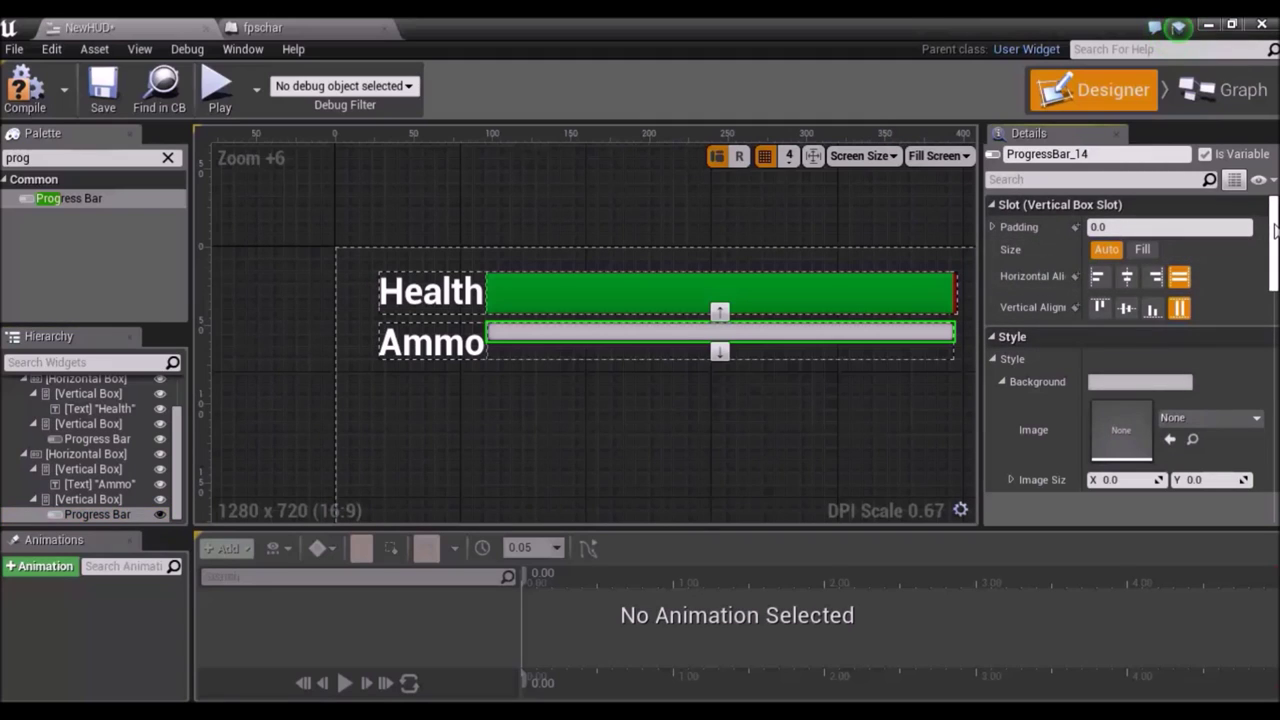
pyautogui.click(1143, 249)
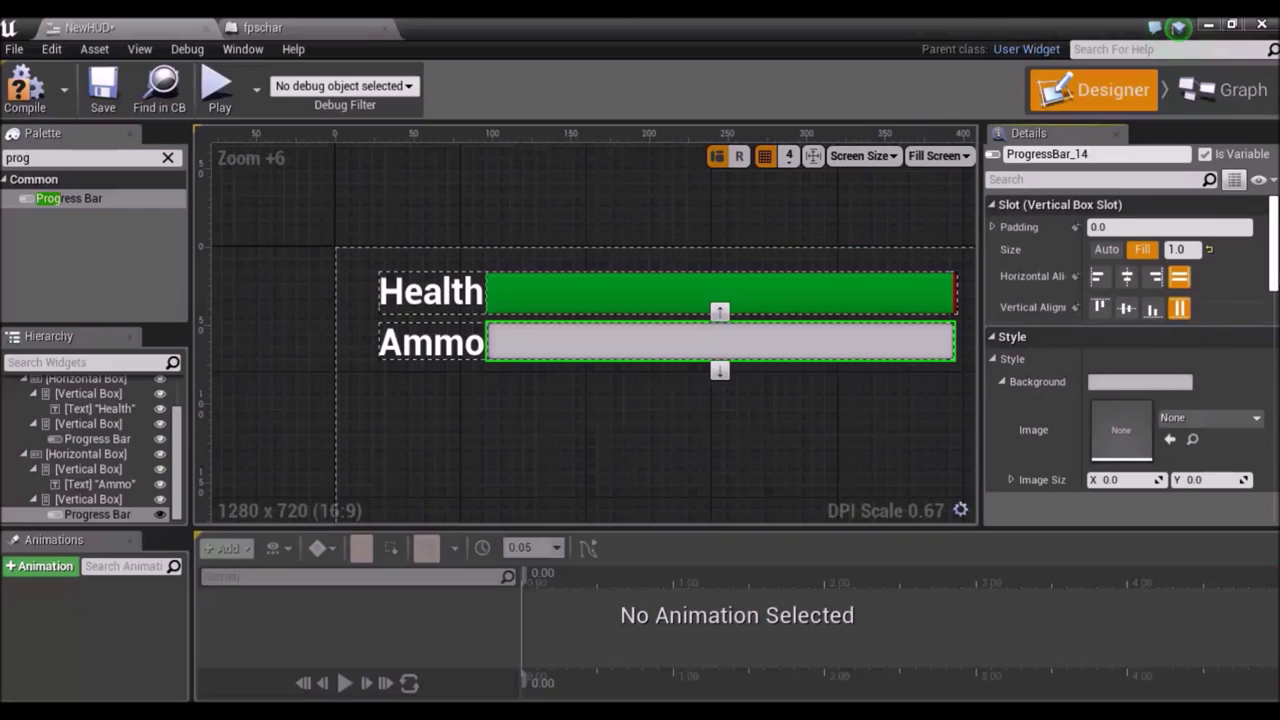
# Drag the Ammo bar's Percent from 0.0 to 1.0 so it shows completely full.
pyautogui.moveTo(1275, 275); pyautogui.dragTo(1270, 333)
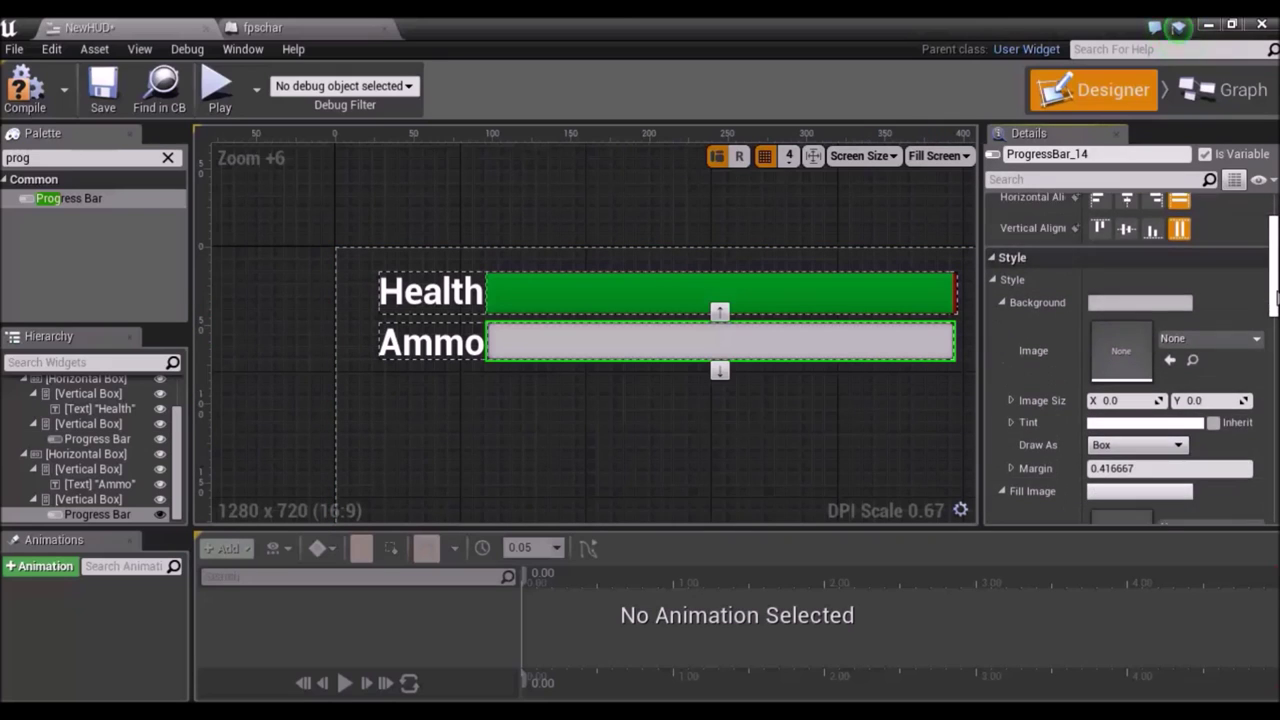
pyautogui.moveTo(1268, 341); pyautogui.dragTo(1263, 393)
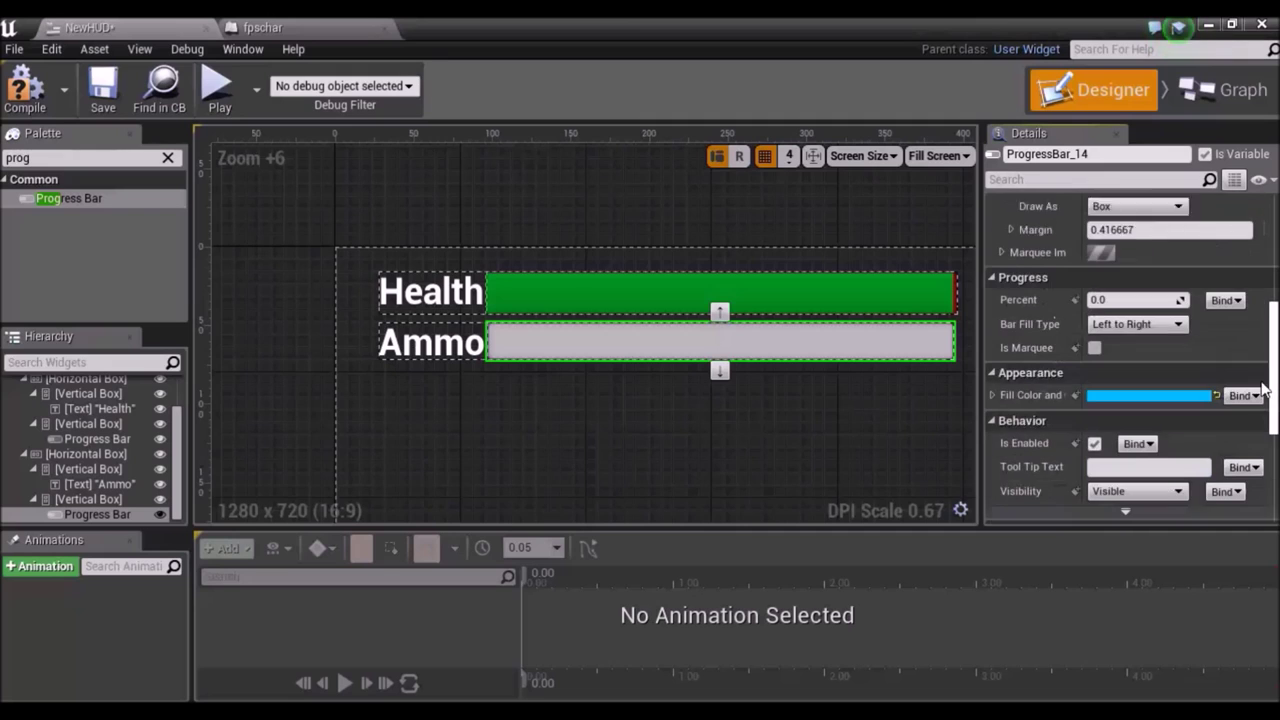
pyautogui.click(806, 415)
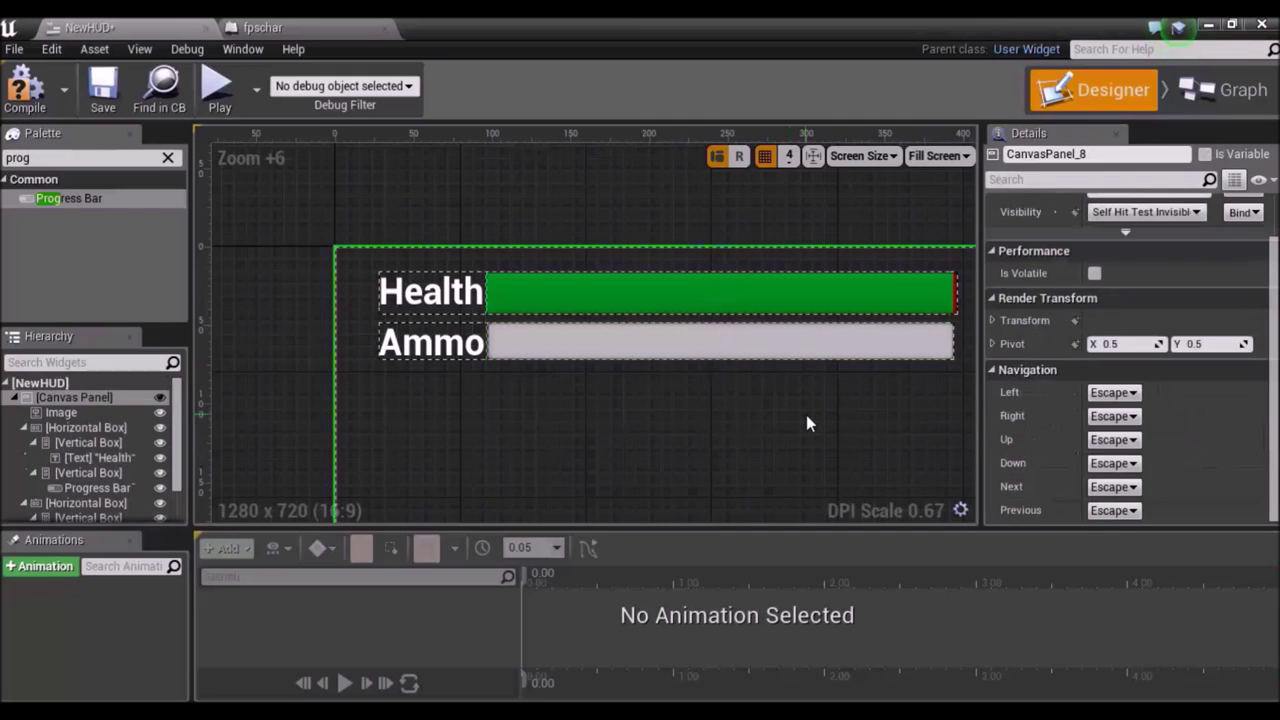
pyautogui.click(805, 345)
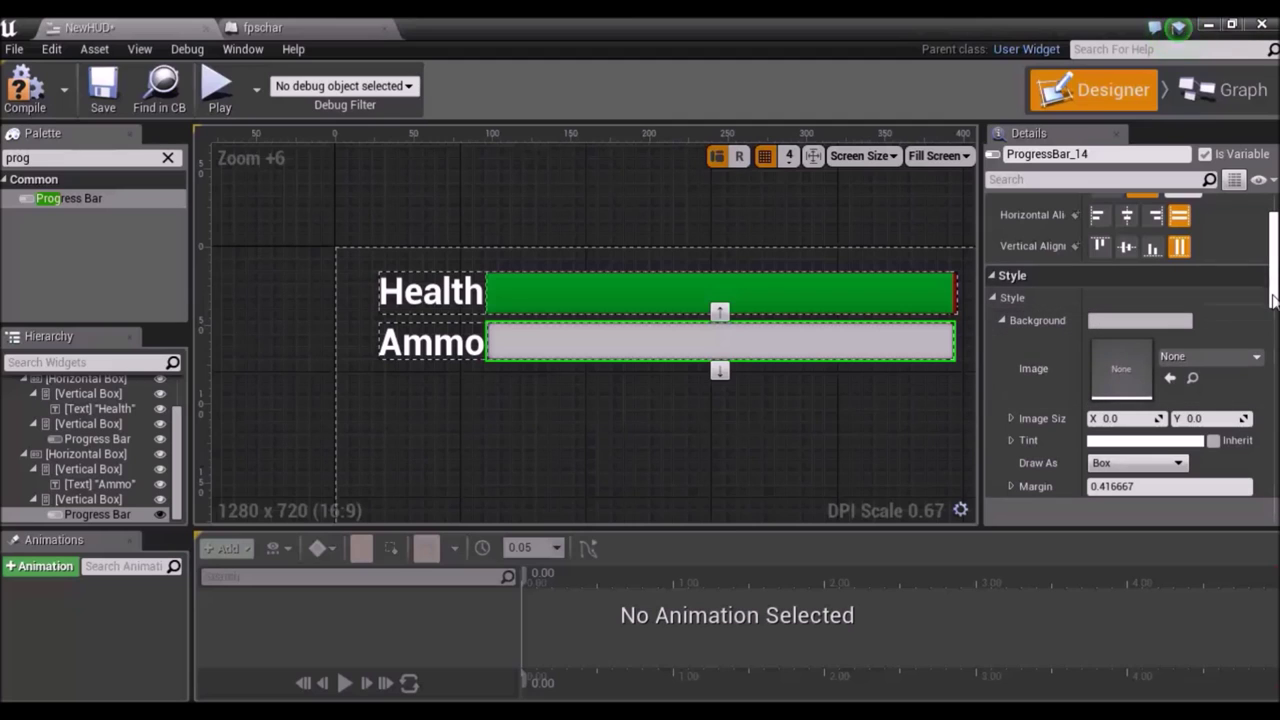
pyautogui.moveTo(1273, 300); pyautogui.dragTo(1273, 318)
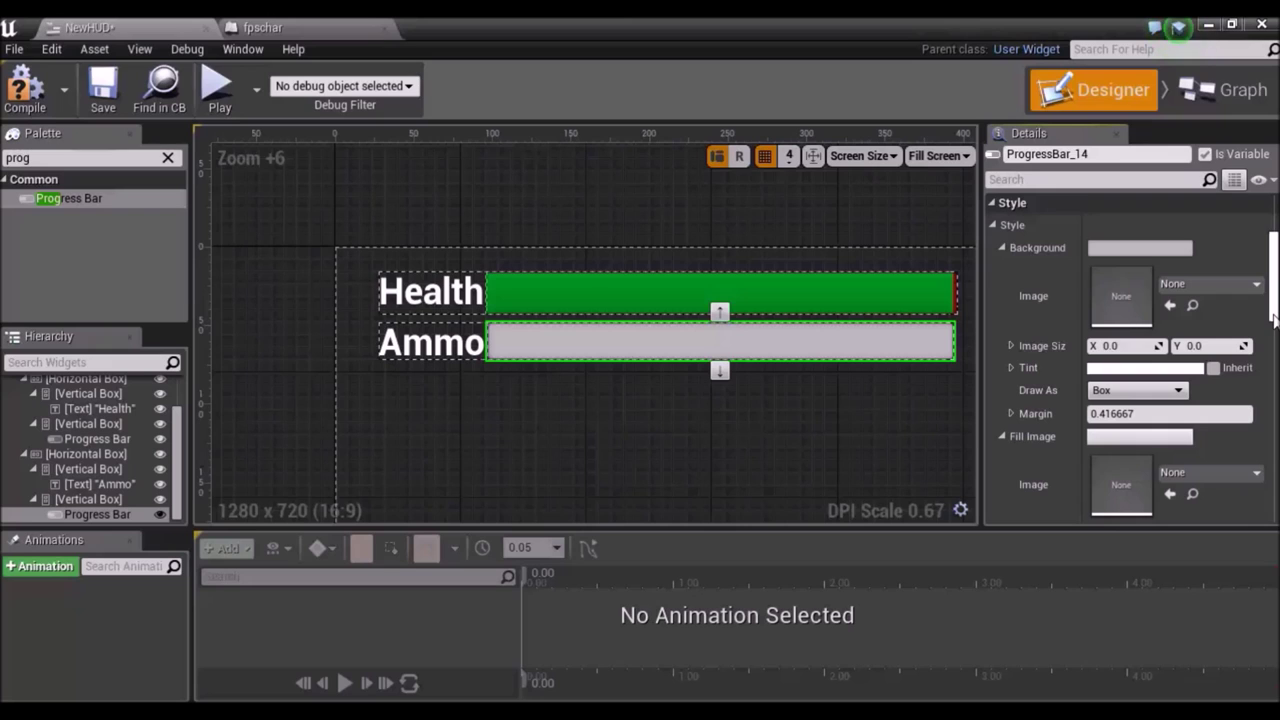
pyautogui.moveTo(1273, 318); pyautogui.dragTo(1273, 390)
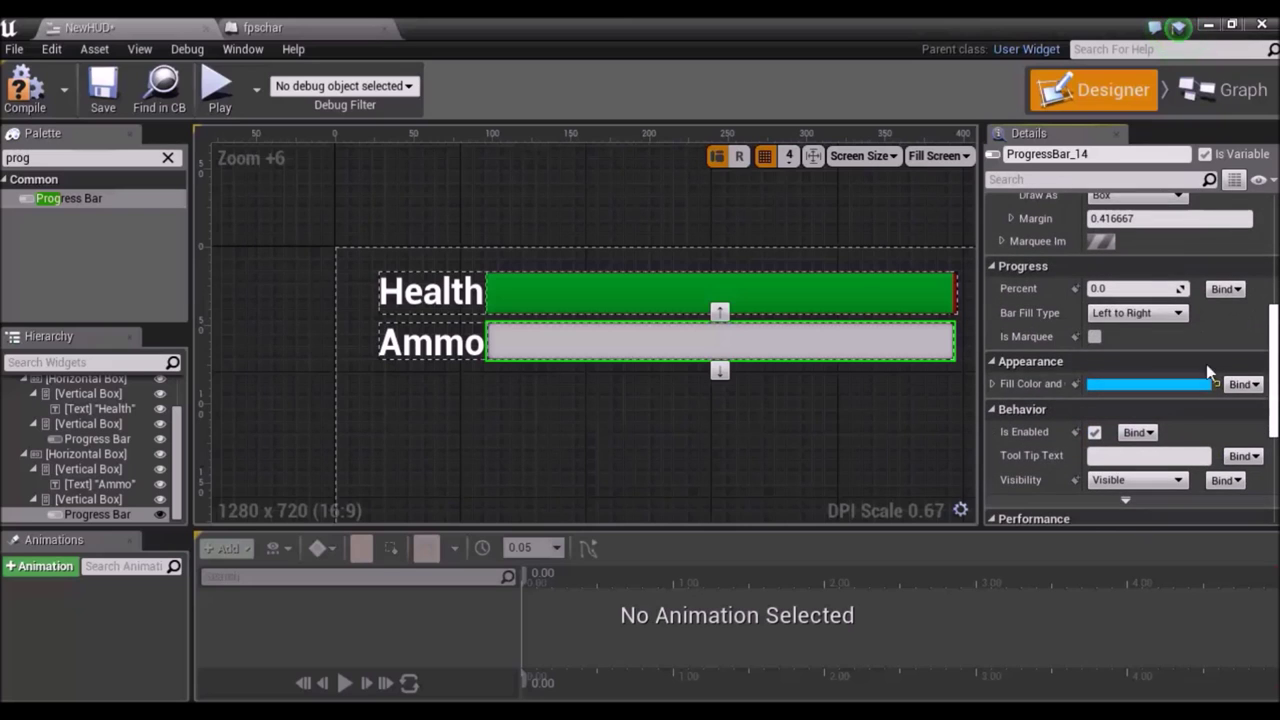
pyautogui.moveTo(1130, 288); pyautogui.dragTo(1230, 288)
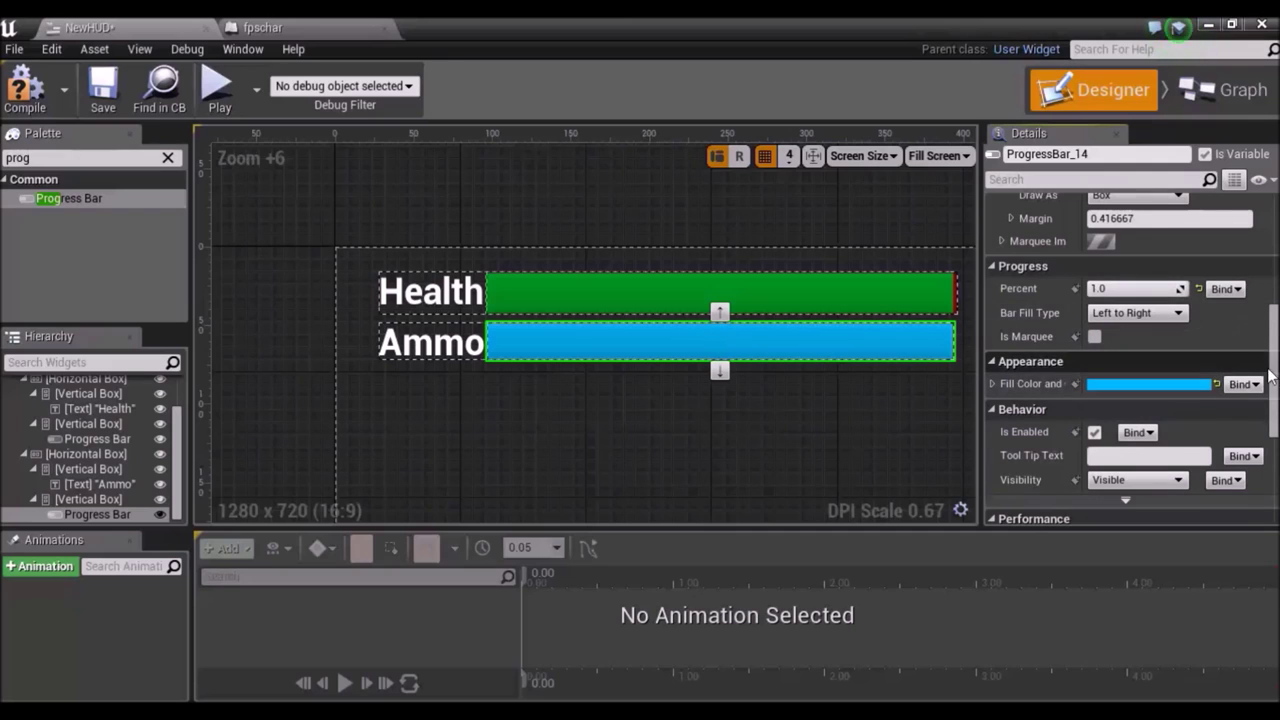
pyautogui.moveTo(1273, 360); pyautogui.dragTo(1267, 295)
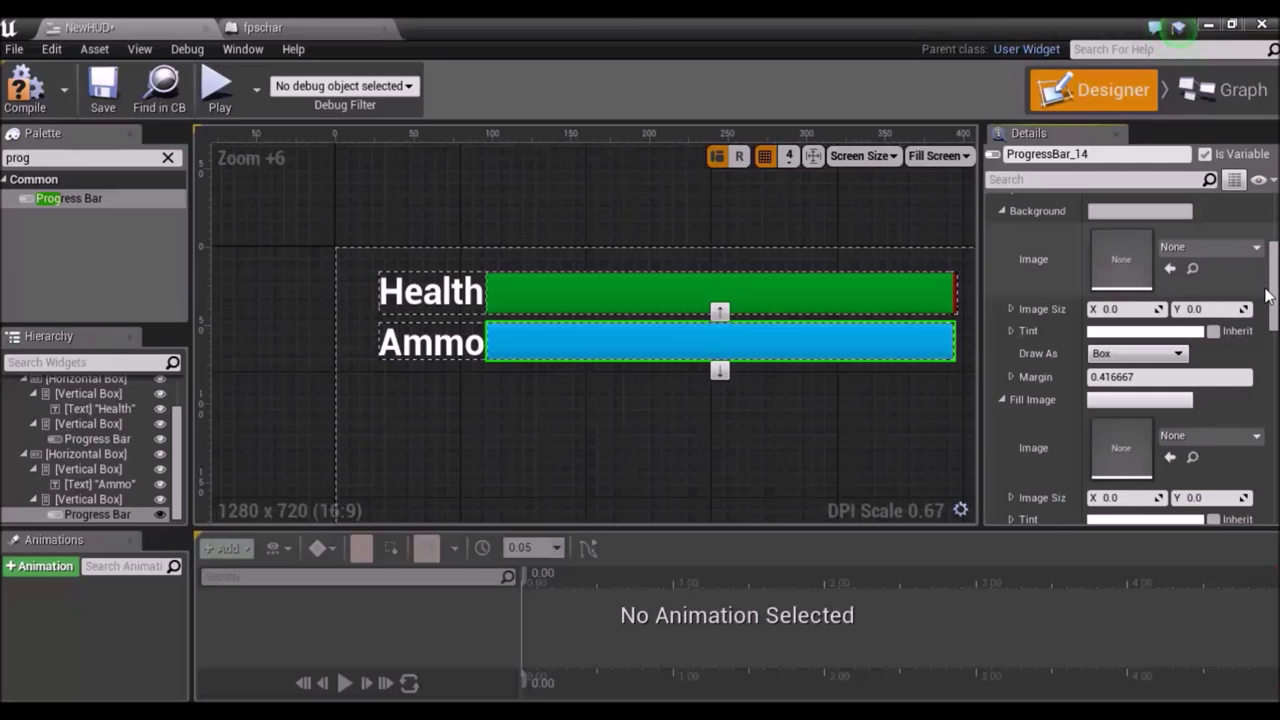
pyautogui.scroll(-3, 1230, 320)
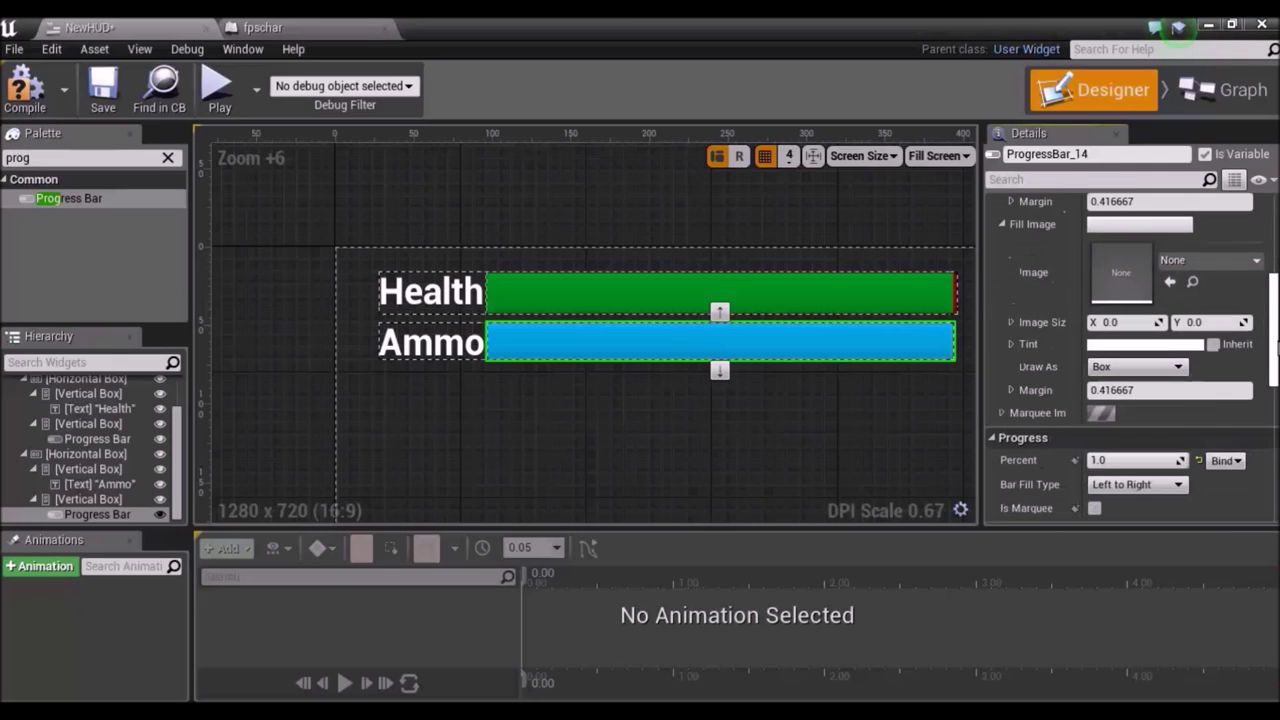
pyautogui.click(1120, 338)
# Set the Ammo bar's Fill Image Tint to yellow in the Color Picker.
pyautogui.moveTo(985, 511); pyautogui.dragTo(1011, 513)
pyautogui.moveTo(1114, 353); pyautogui.dragTo(1108, 324)
pyautogui.moveTo(992, 472)
pyautogui.mouseDown()
pyautogui.moveTo(927, 461)
pyautogui.moveTo(1020, 538)
pyautogui.moveTo(1013, 518)
pyautogui.mouseUp()
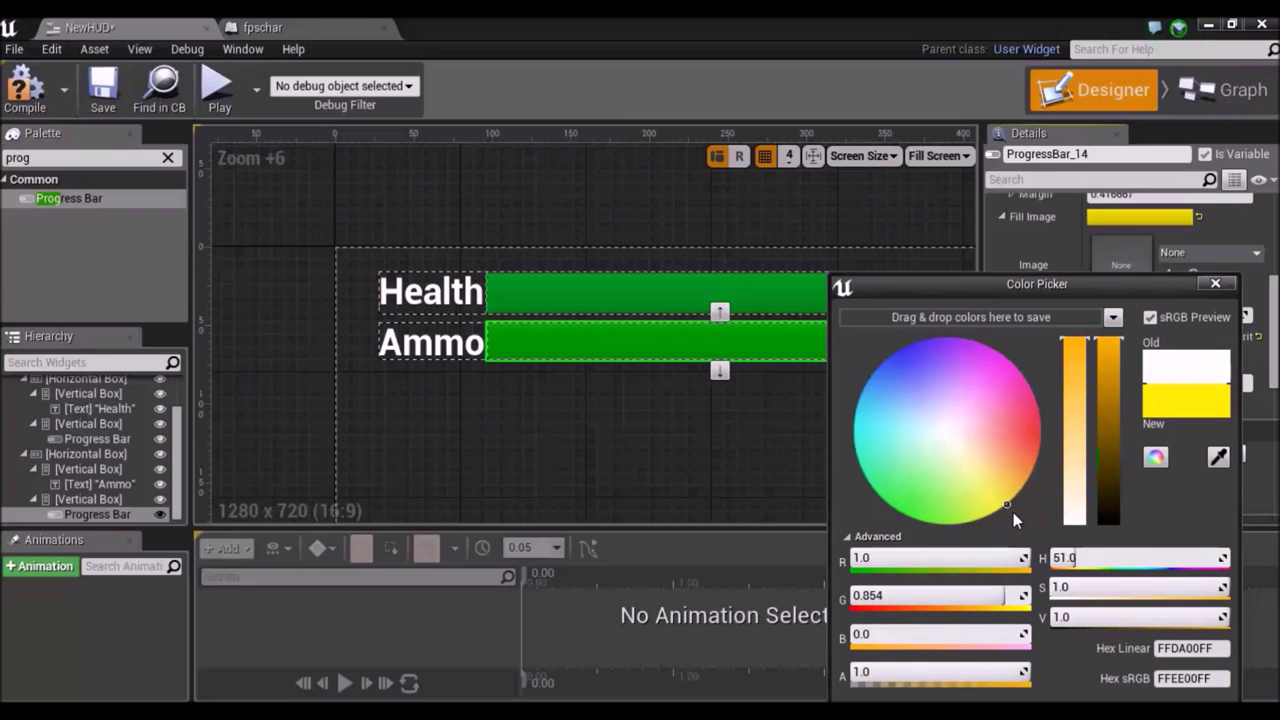
pyautogui.click(1215, 286)
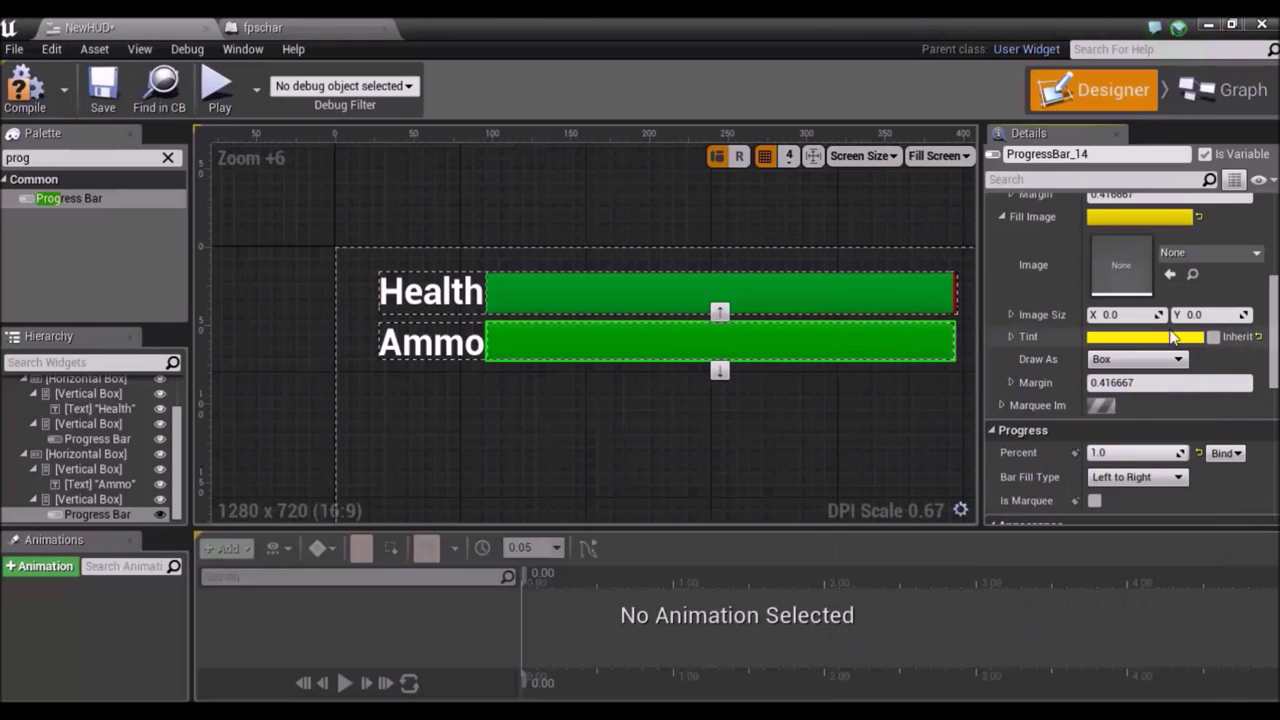
pyautogui.scroll(2, 1255, 280)
pyautogui.scroll(1, 1249, 271)
pyautogui.scroll(1, 1249, 266)
pyautogui.scroll(1, 1250, 250)
pyautogui.scroll(-3, 1240, 260)
pyautogui.scroll(-1, 1220, 320)
pyautogui.scroll(-2, 1200, 370)
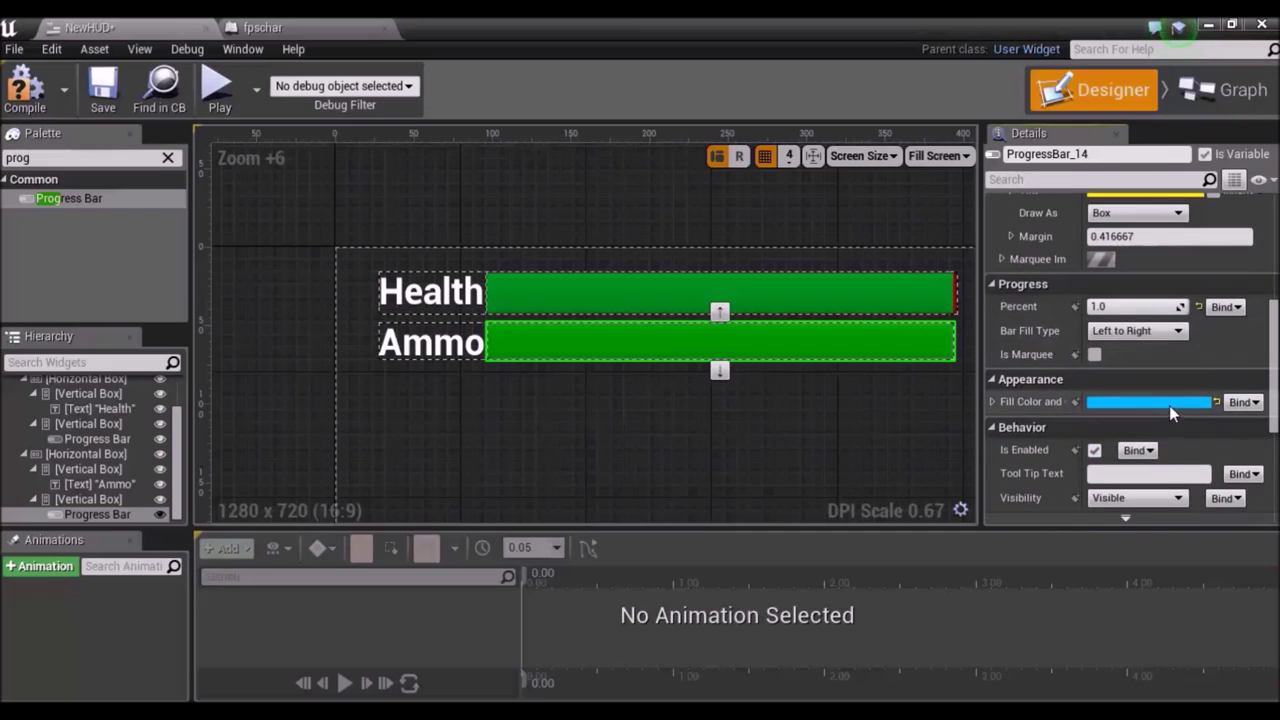
# Set the Appearance Fill Color to near white.
pyautogui.click(1169, 402)
pyautogui.moveTo(1012, 442); pyautogui.dragTo(1005, 428)
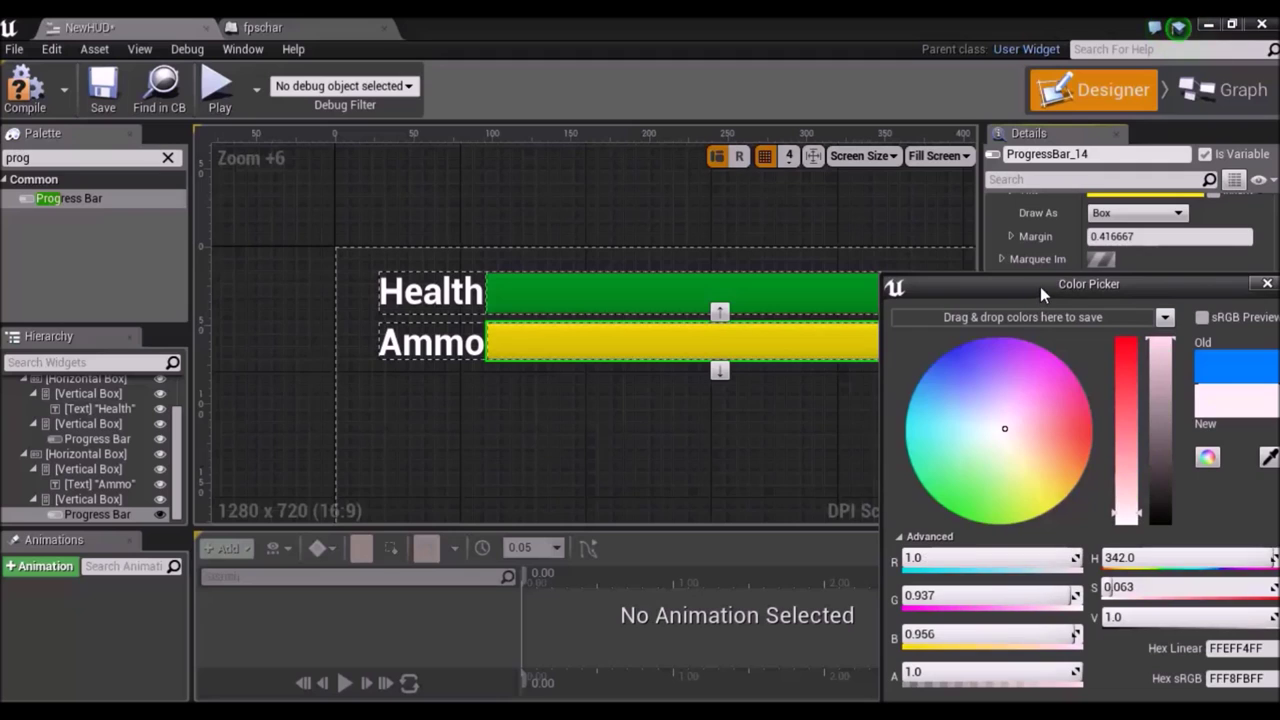
pyautogui.moveTo(1040, 286); pyautogui.dragTo(913, 178)
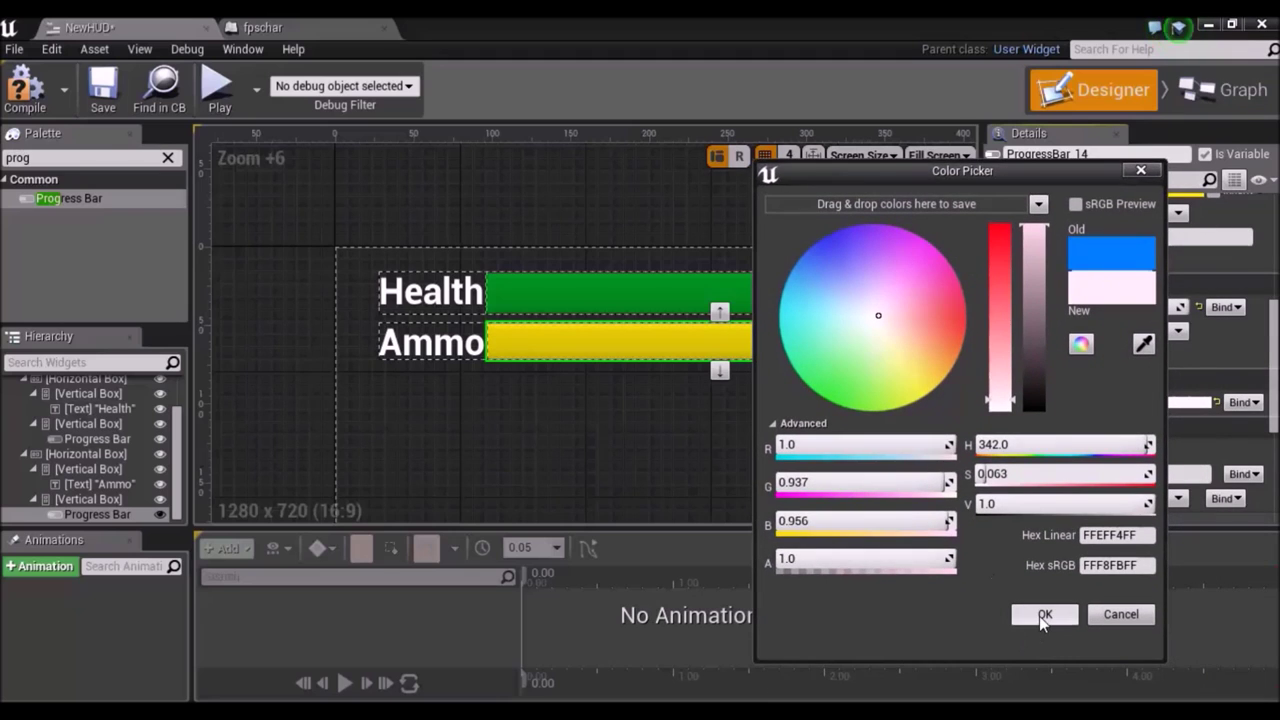
pyautogui.click(1039, 616)
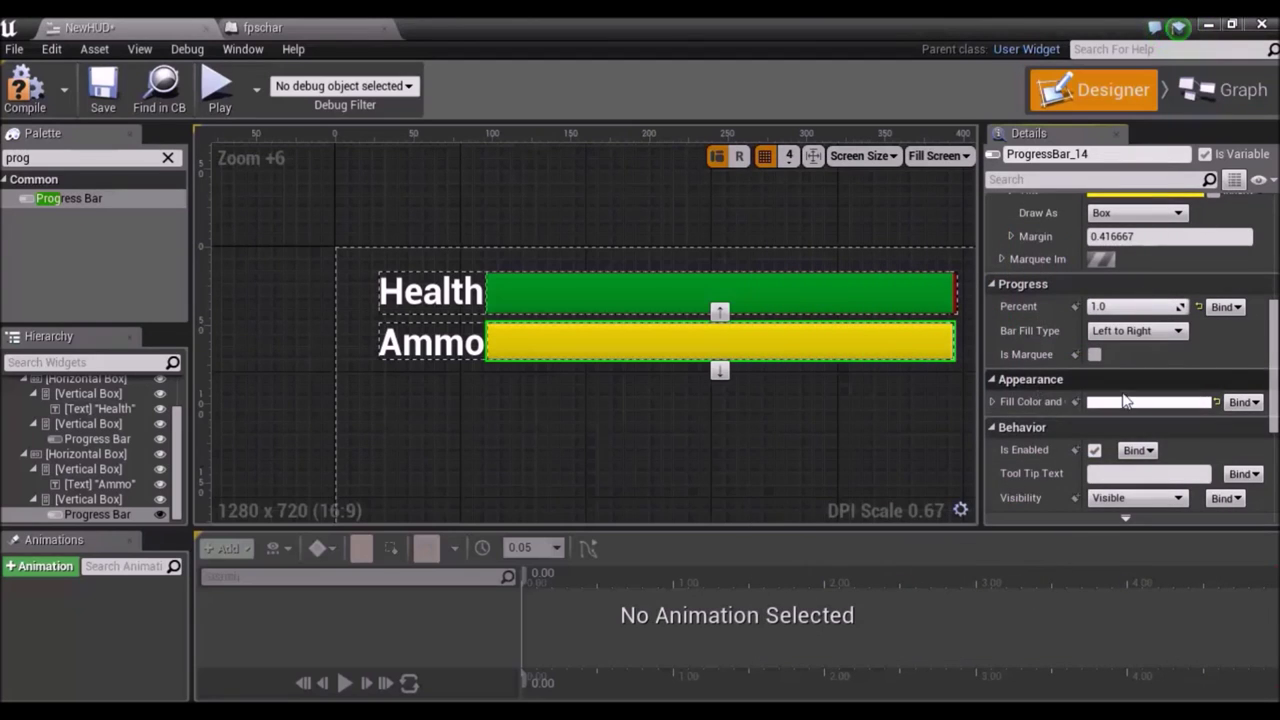
pyautogui.moveTo(1271, 366); pyautogui.dragTo(1268, 321)
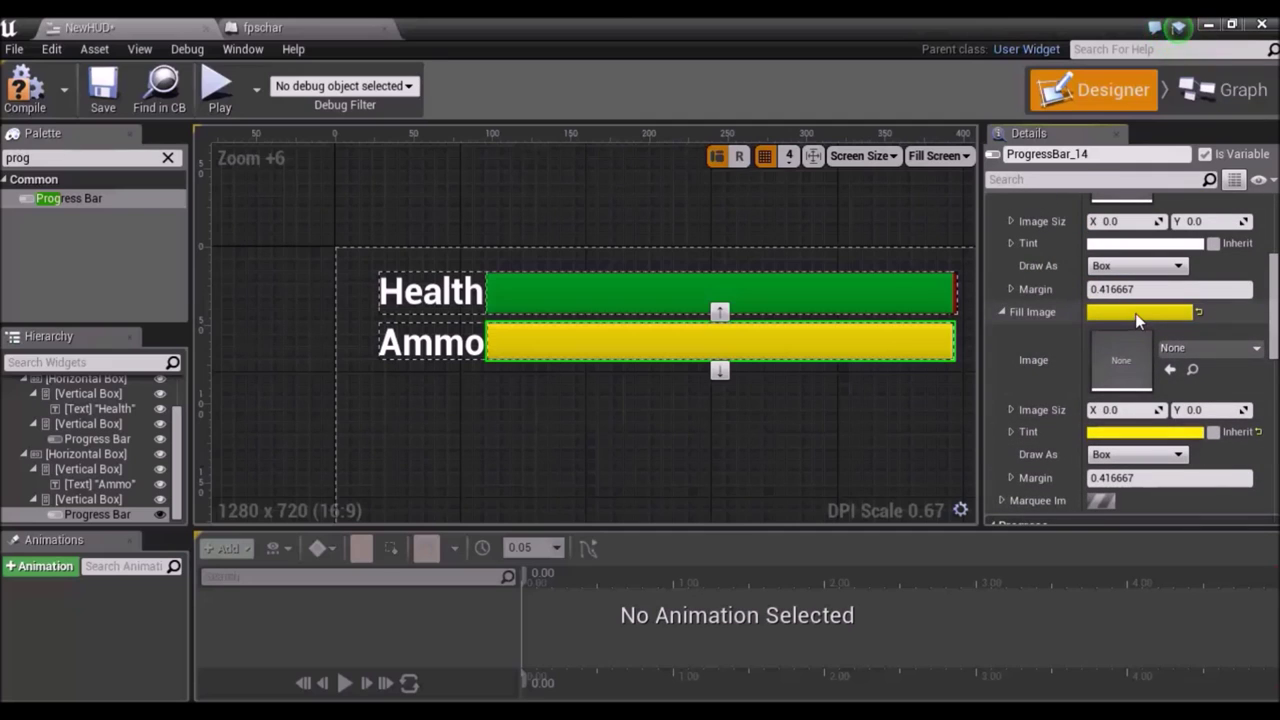
# Darken the Fill Image Tint to a golden yellow.
pyautogui.click(1150, 432)
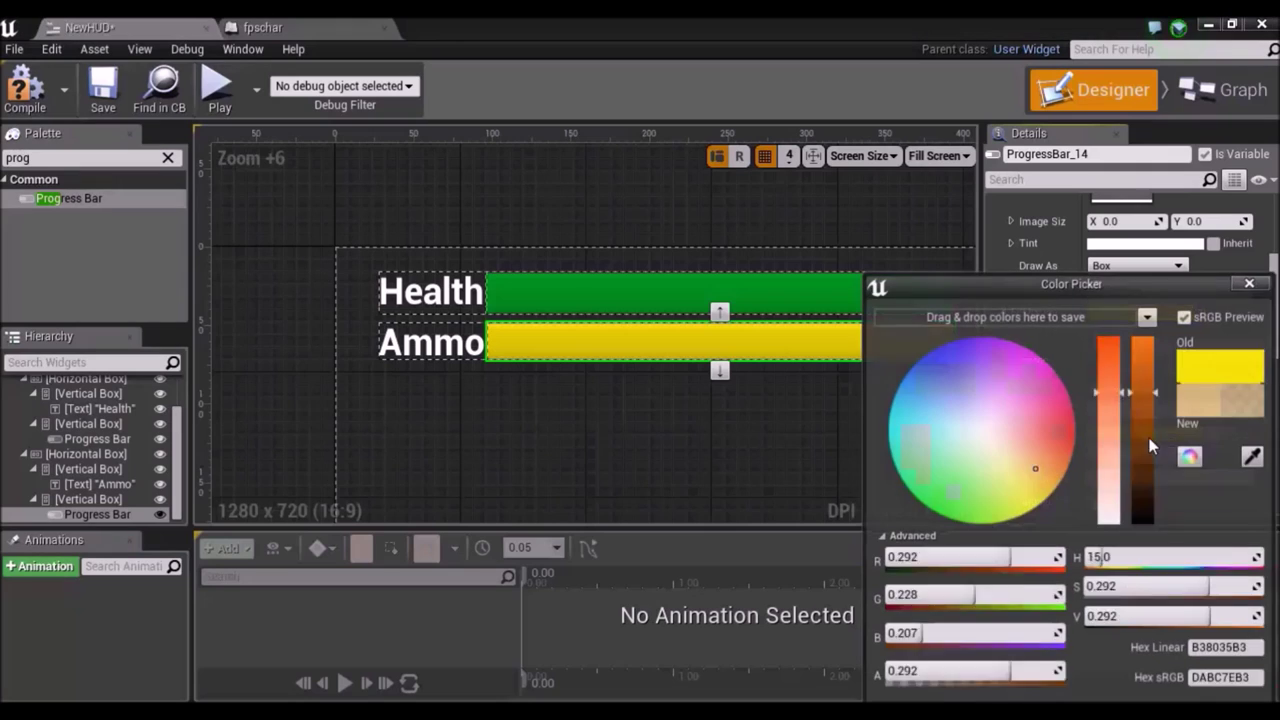
pyautogui.moveTo(1135, 394); pyautogui.dragTo(1133, 367)
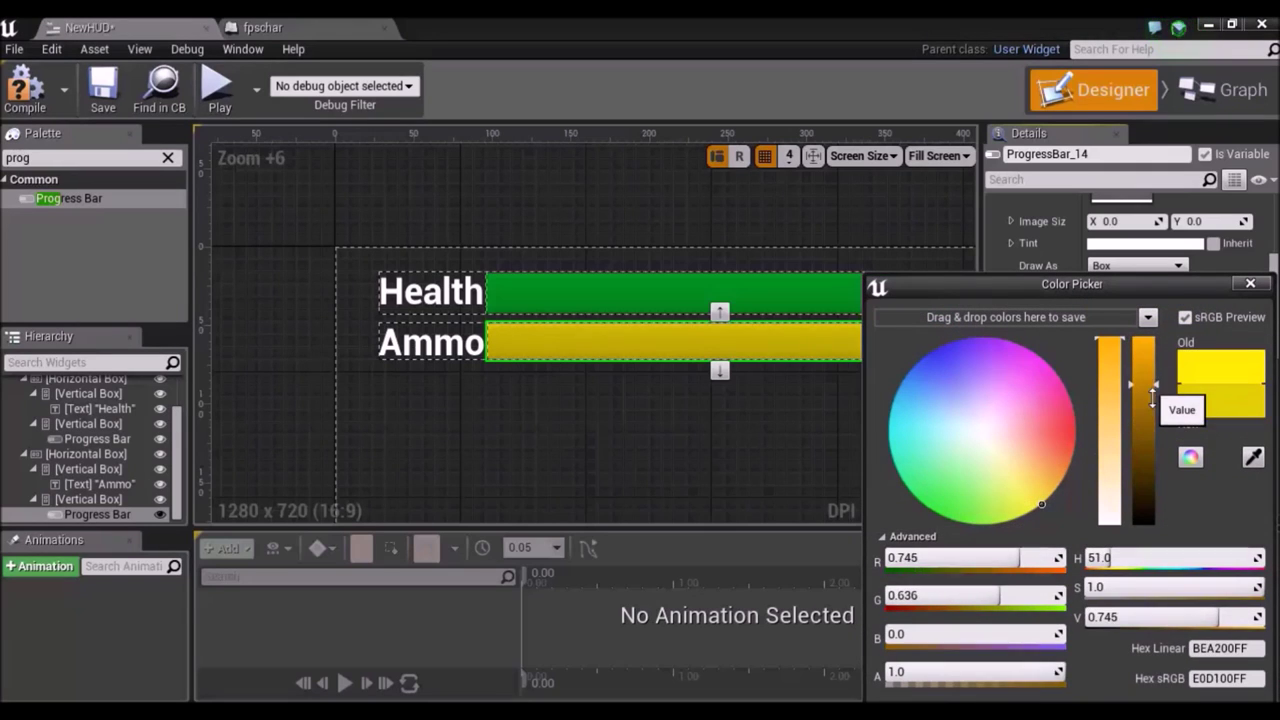
pyautogui.moveTo(1037, 496)
pyautogui.mouseDown()
pyautogui.moveTo(1048, 530)
pyautogui.moveTo(1055, 509)
pyautogui.mouseUp()
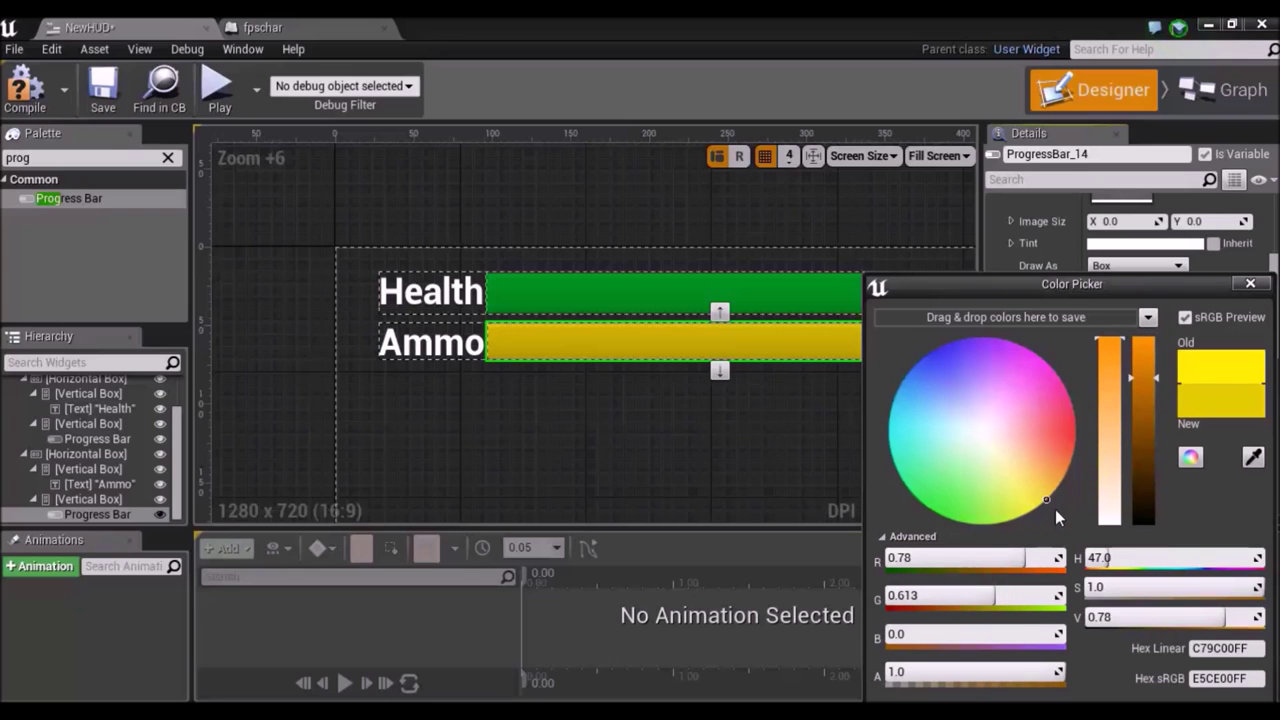
pyautogui.moveTo(1060, 289); pyautogui.dragTo(1044, 197)
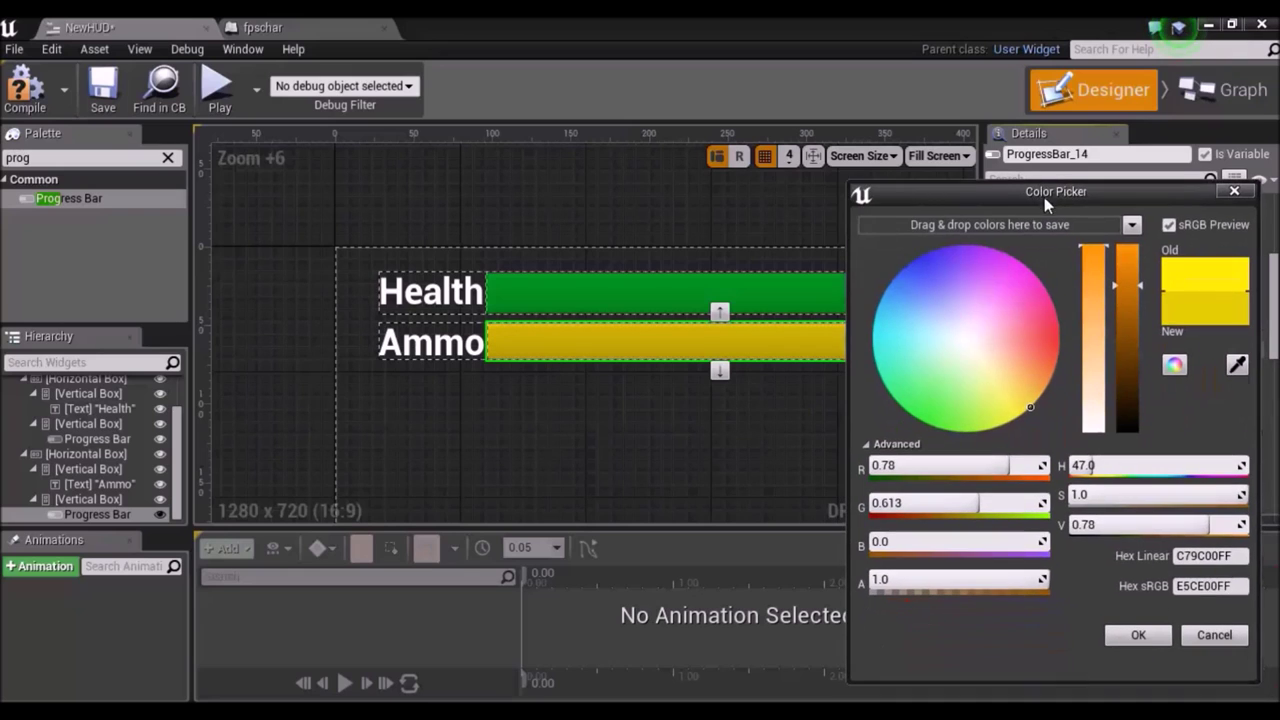
pyautogui.click(1151, 636)
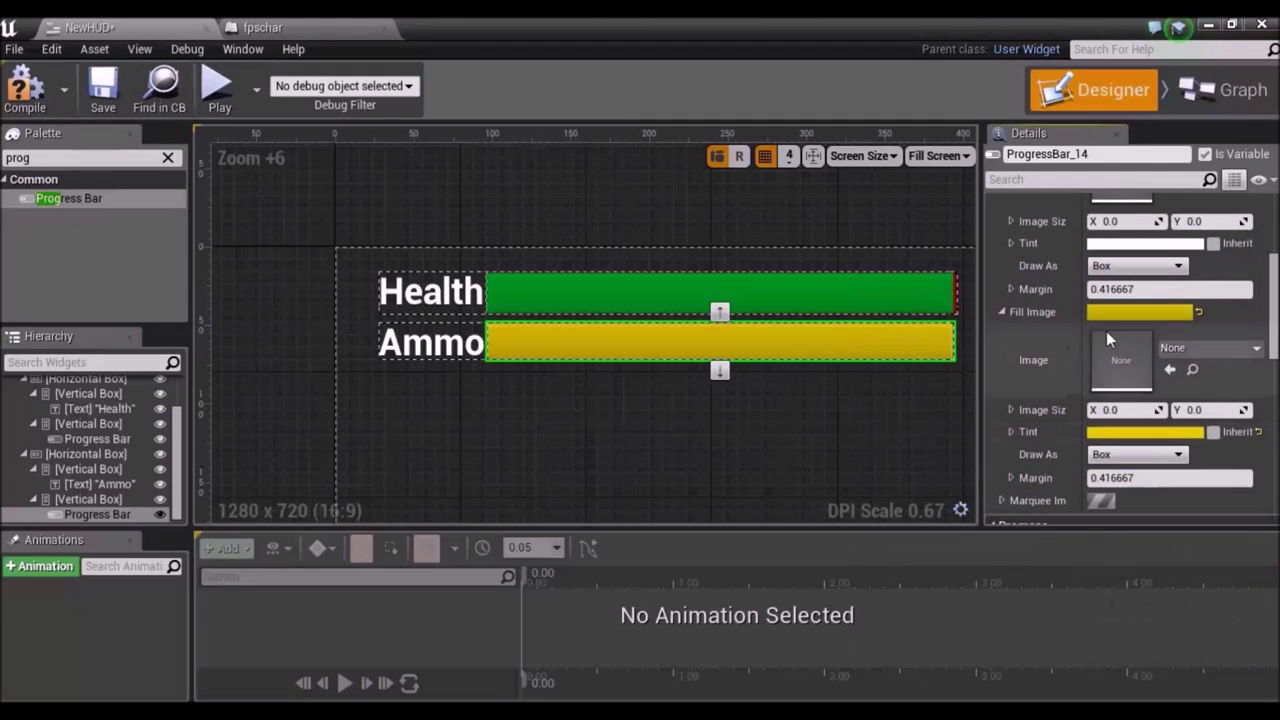
# Lower the Percent to preview the yellow Ammo bar partly empty.
pyautogui.scroll(-3, 1163, 327)
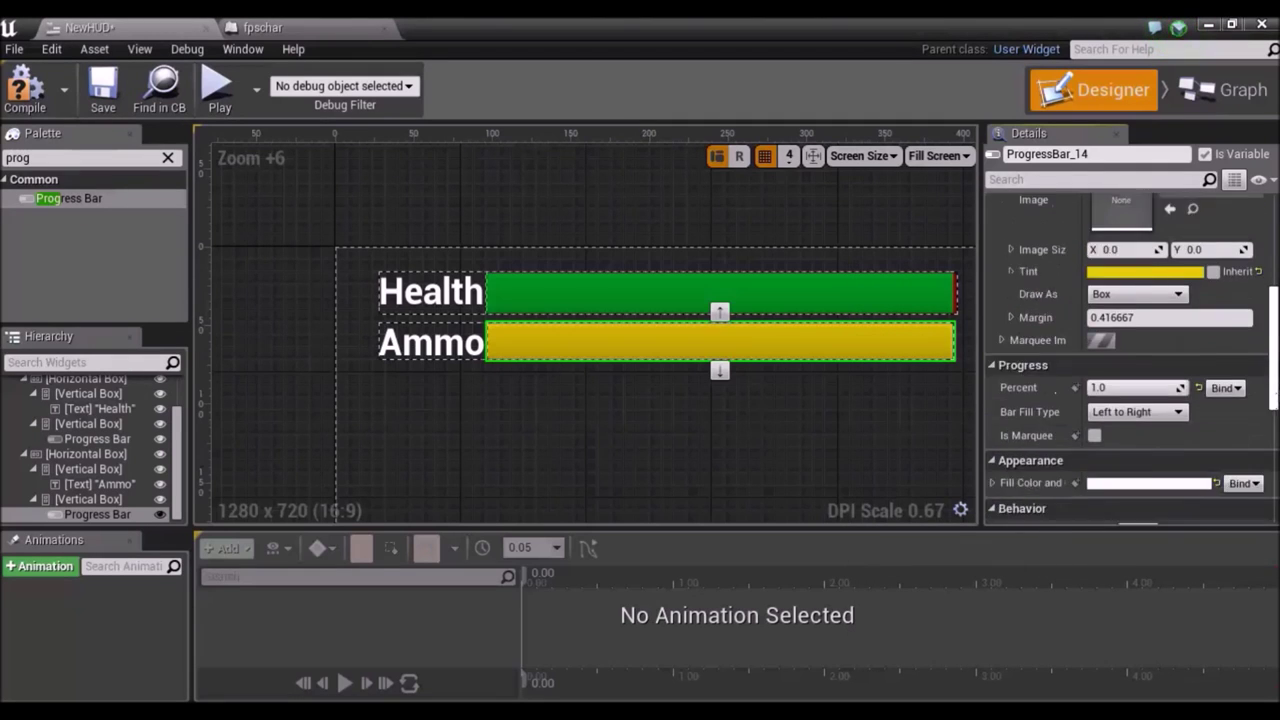
pyautogui.scroll(-4, 1163, 327)
pyautogui.scroll(-3, 1163, 327)
pyautogui.scroll(3, 1262, 383)
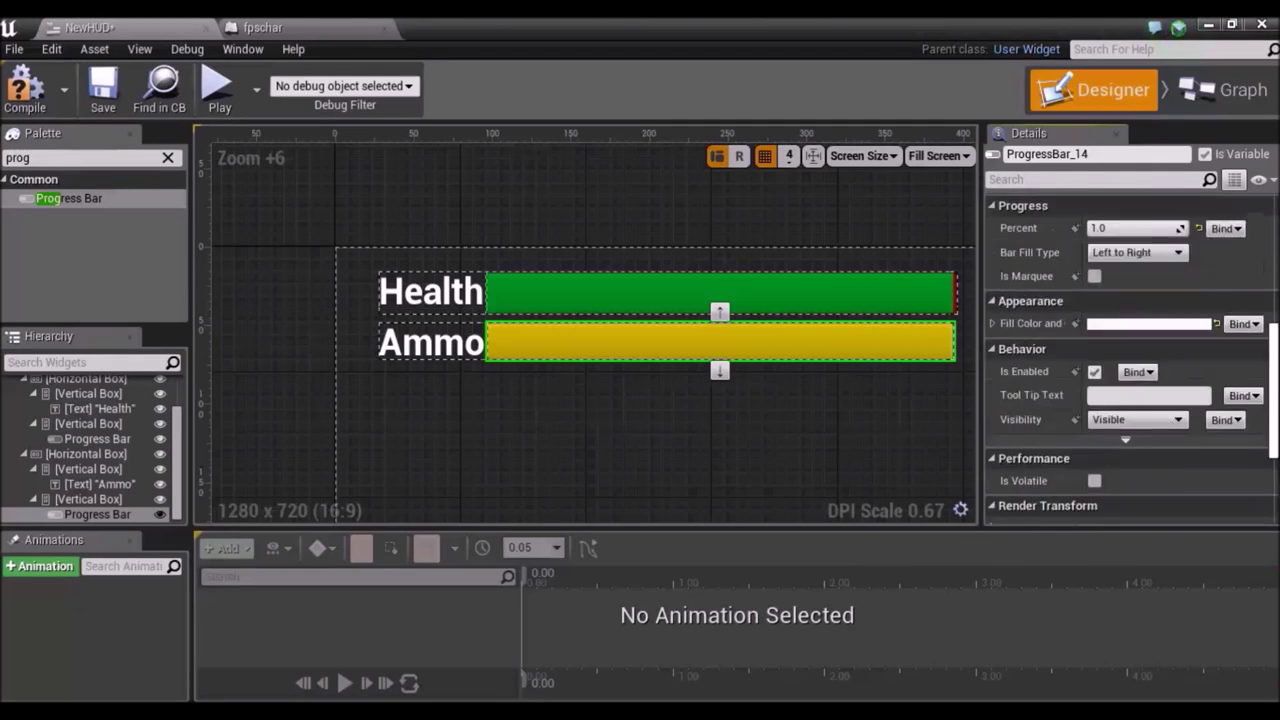
pyautogui.scroll(4, 1262, 383)
pyautogui.scroll(1, 1262, 383)
pyautogui.scroll(-1, 1262, 383)
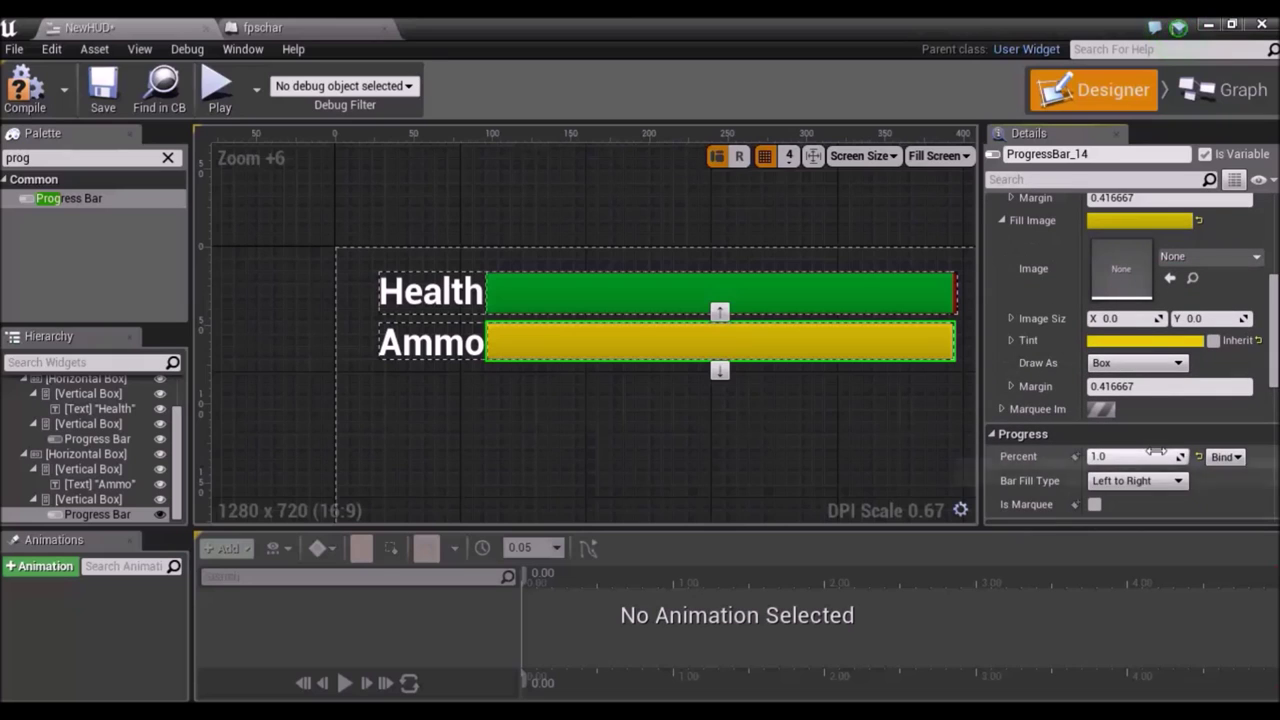
pyautogui.moveTo(1130, 456)
pyautogui.mouseDown()
pyautogui.moveTo(1095, 456)
pyautogui.moveTo(1190, 456)
pyautogui.mouseUp()
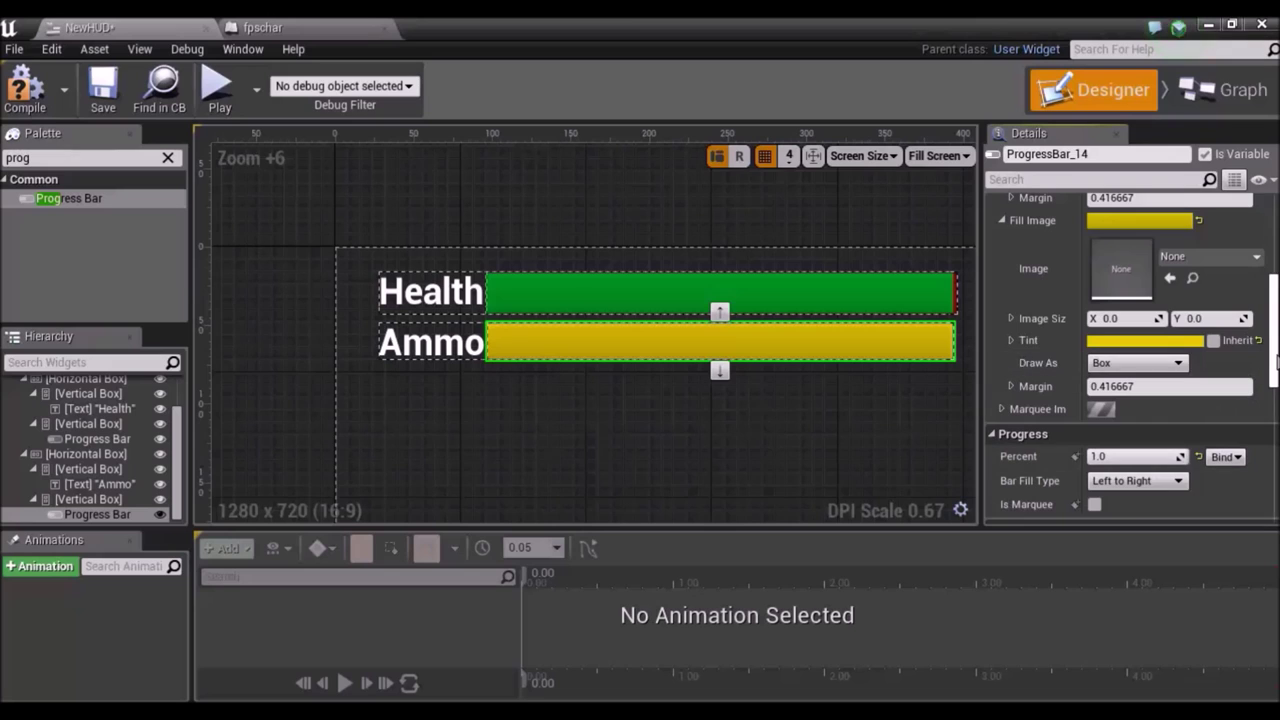
pyautogui.scroll(4, 1270, 347)
pyautogui.scroll(1, 1270, 347)
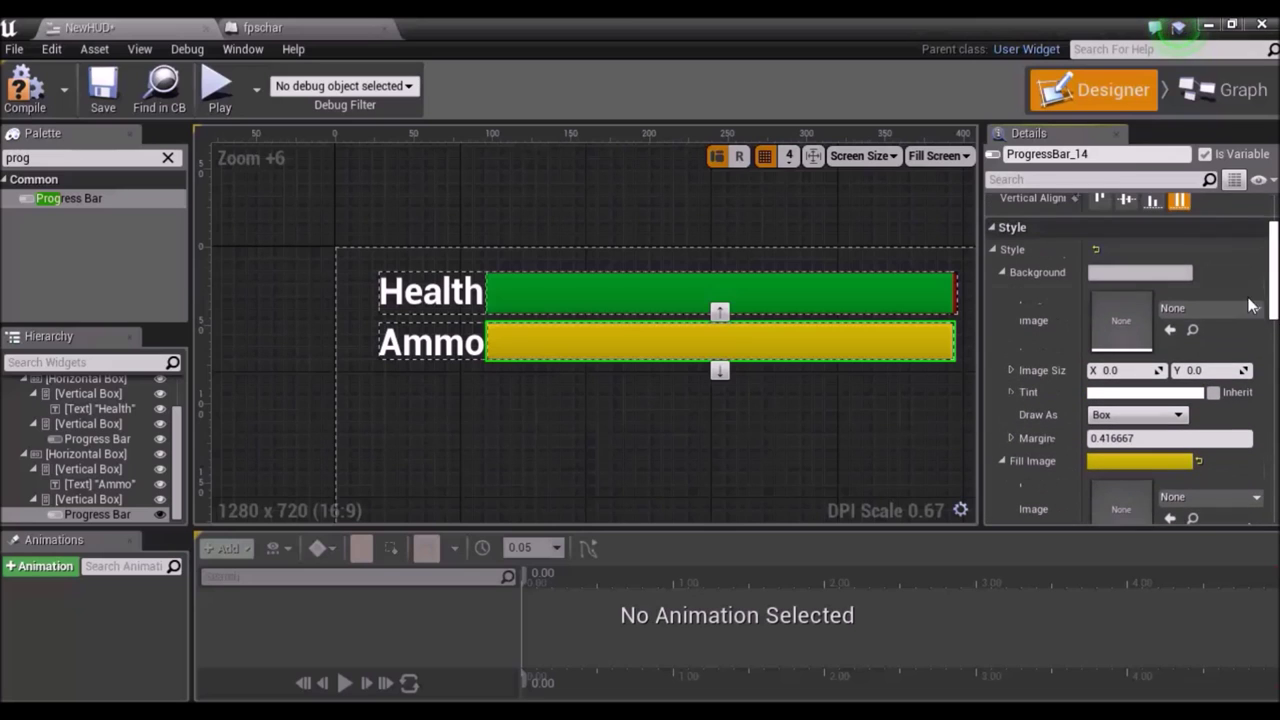
# Darken the Ammo bar's background tint to a dark grey.
pyautogui.click(1120, 395)
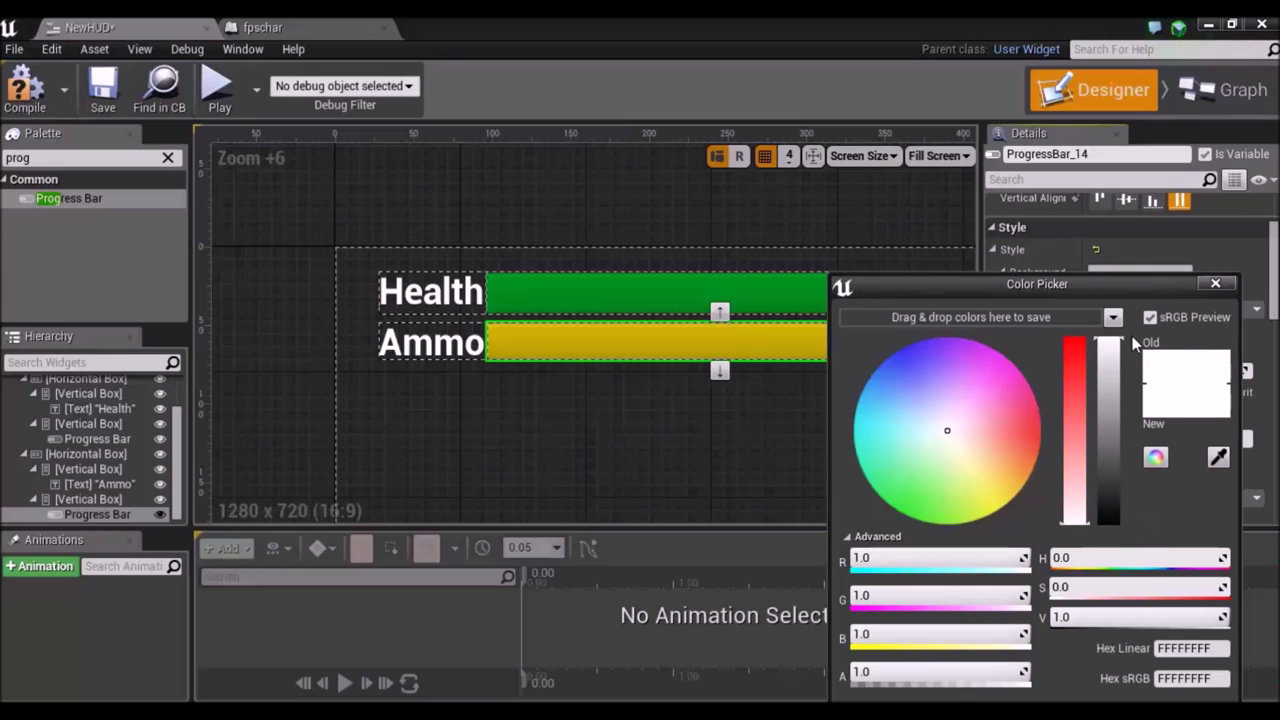
pyautogui.moveTo(1118, 342); pyautogui.dragTo(1124, 500)
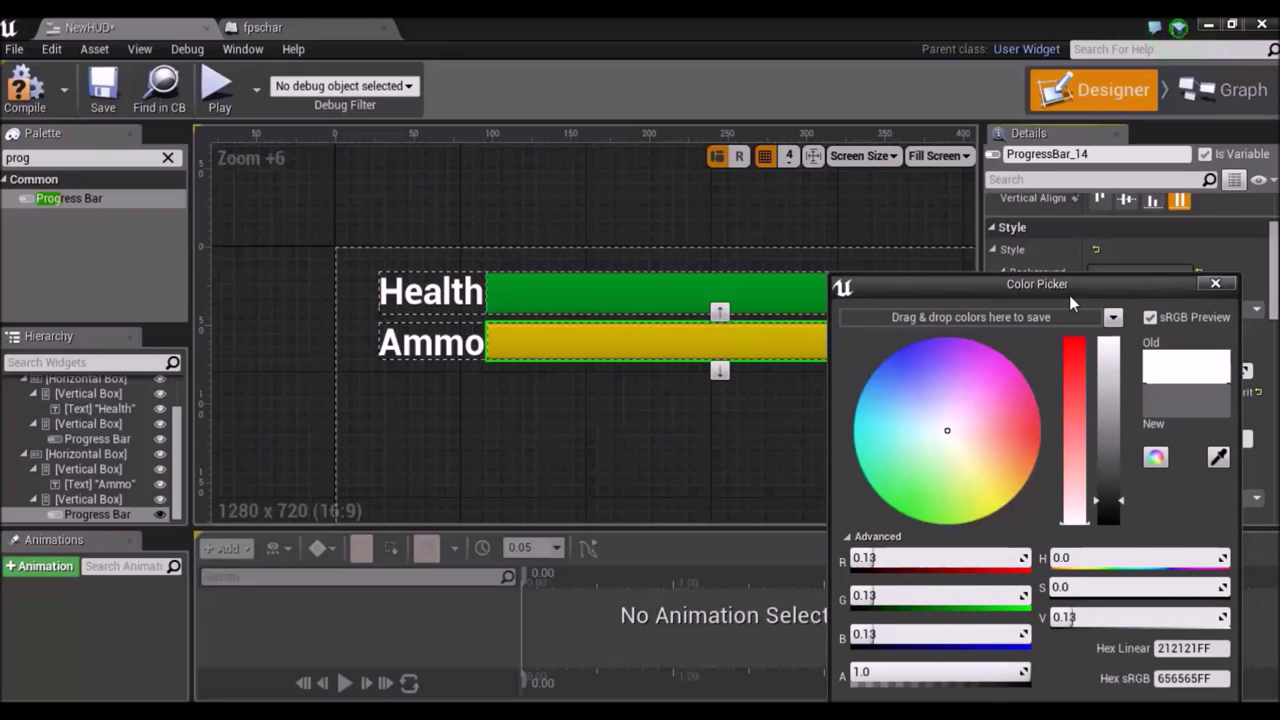
pyautogui.moveTo(1070, 302); pyautogui.dragTo(1066, 233)
pyautogui.click(1124, 658)
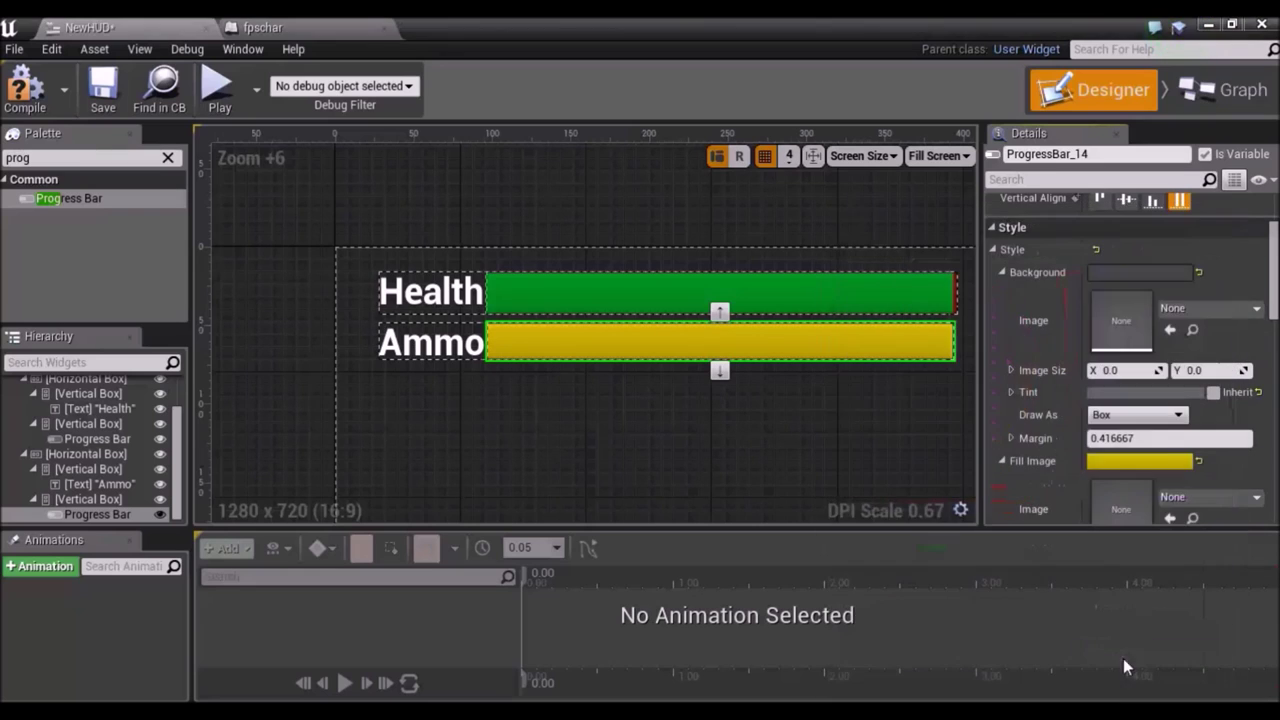
# Preview the Ammo bar at about half fill using the Progress Percent value.
pyautogui.scroll(-3, 1260, 335)
pyautogui.moveTo(1274, 290); pyautogui.dragTo(1276, 450)
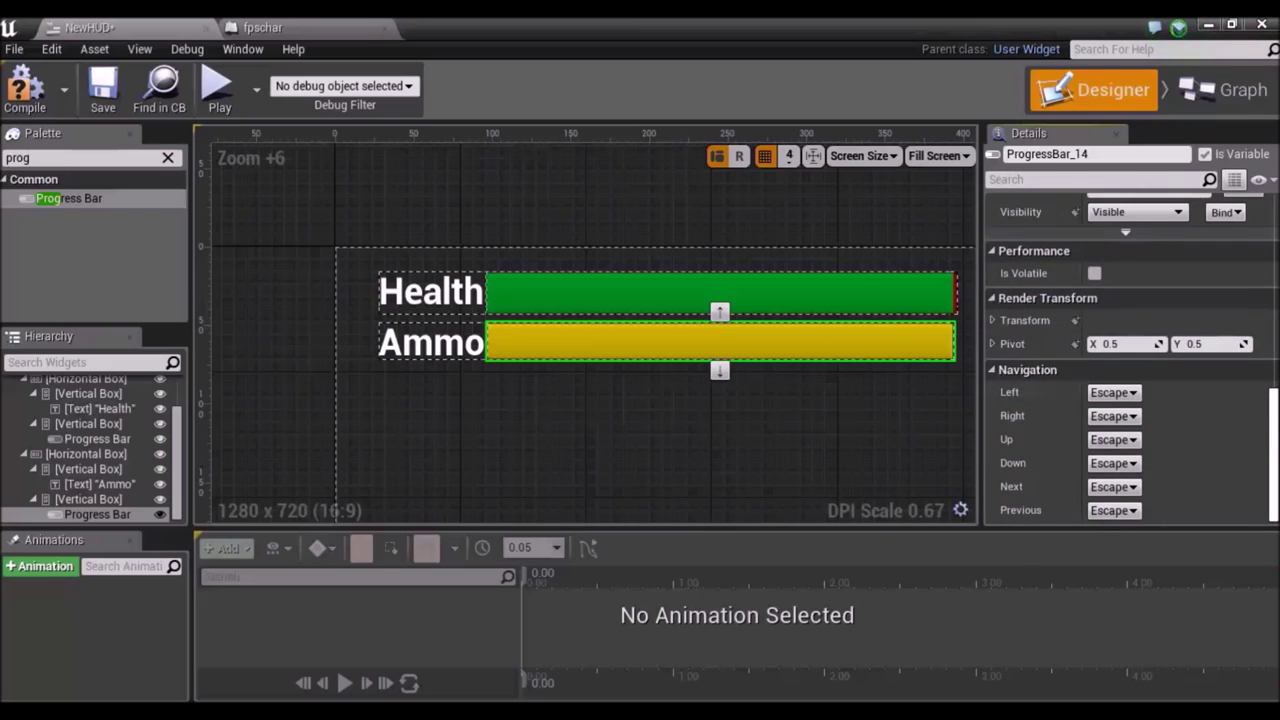
pyautogui.scroll(2, 1181, 467)
pyautogui.scroll(2, 1181, 467)
pyautogui.scroll(2, 1181, 467)
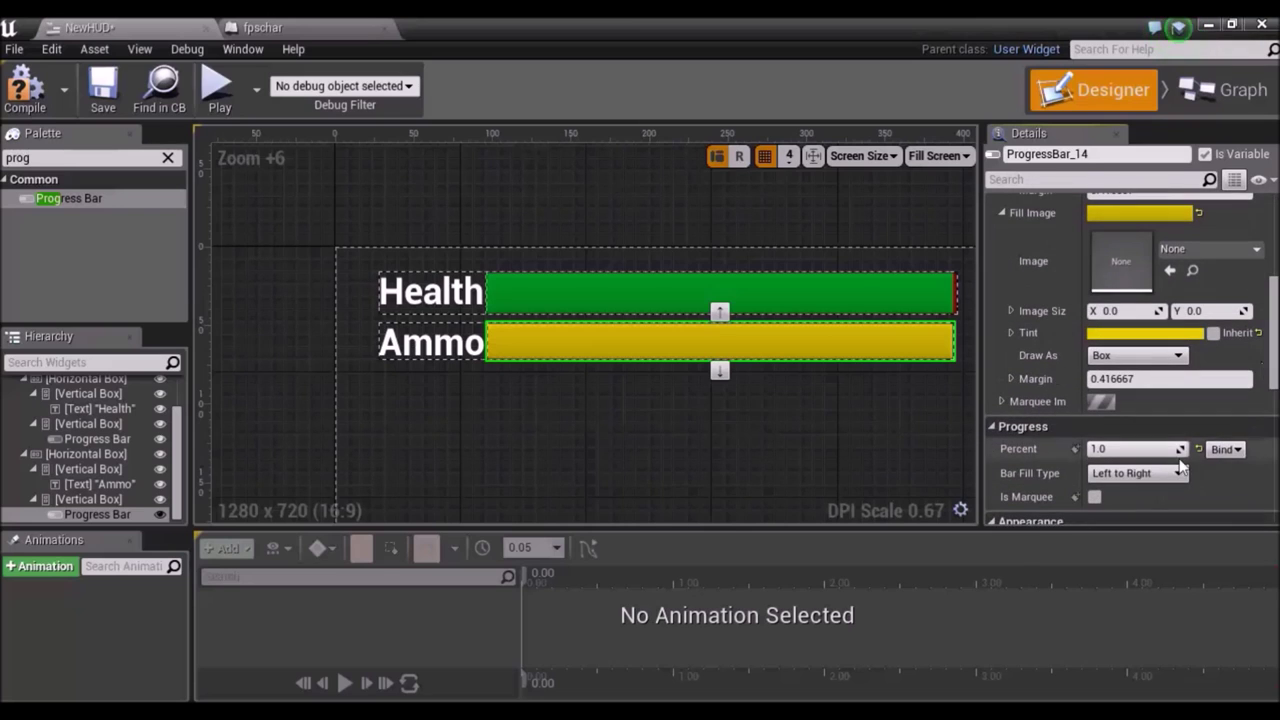
pyautogui.moveTo(1140, 449)
pyautogui.mouseDown()
pyautogui.moveTo(1090, 449)
pyautogui.moveTo(1160, 449)
pyautogui.mouseUp()
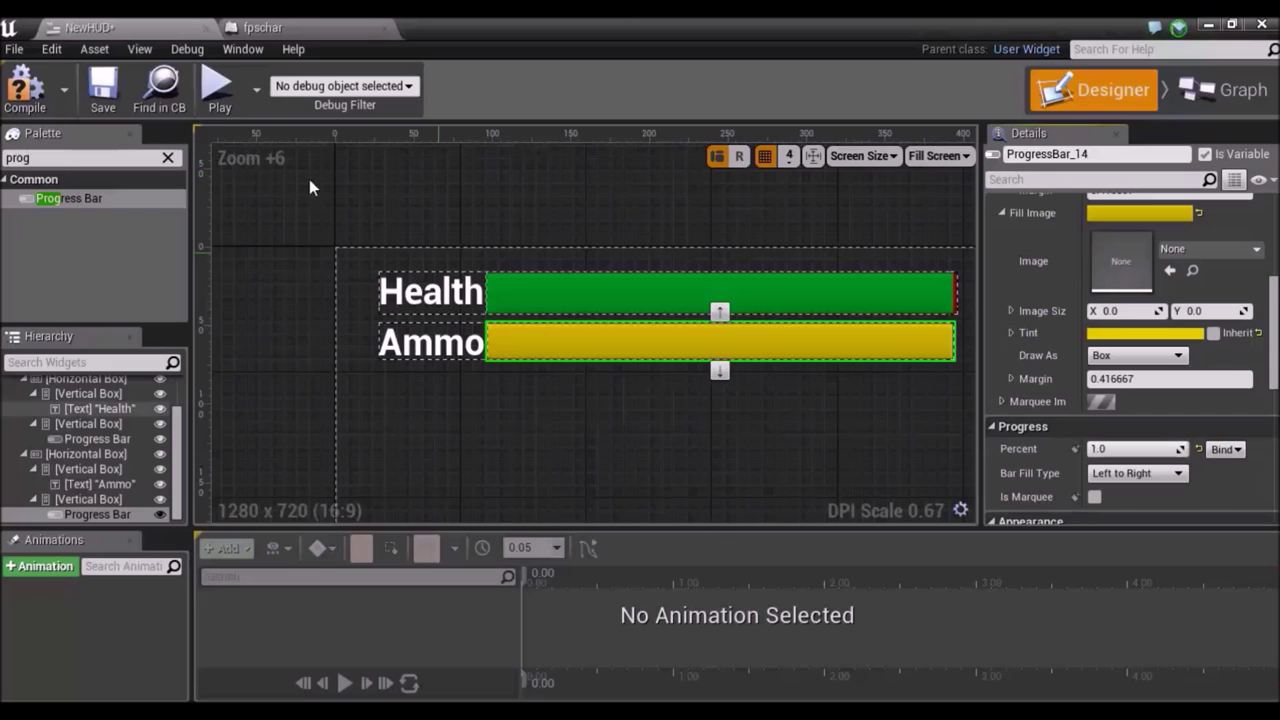
# Save NewHUD and create a new Percent binding function, arranging its entry and return nodes.
pyautogui.click(108, 108)
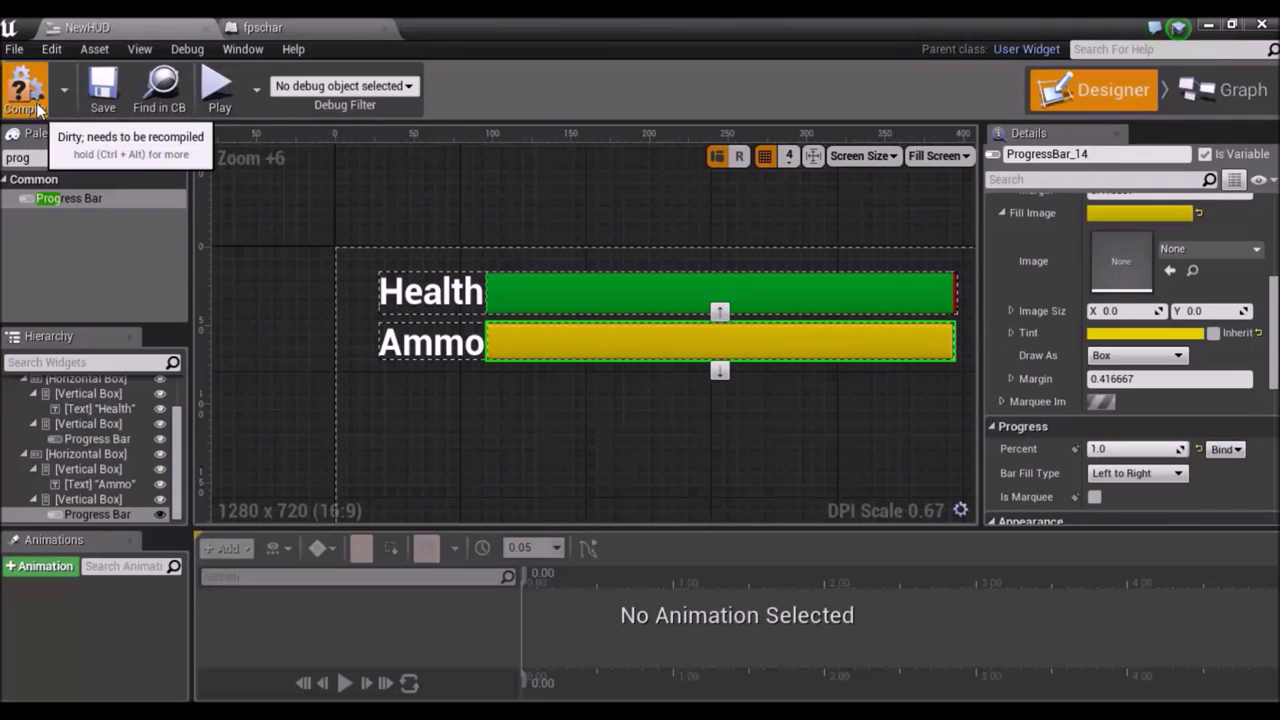
pyautogui.click(1232, 450)
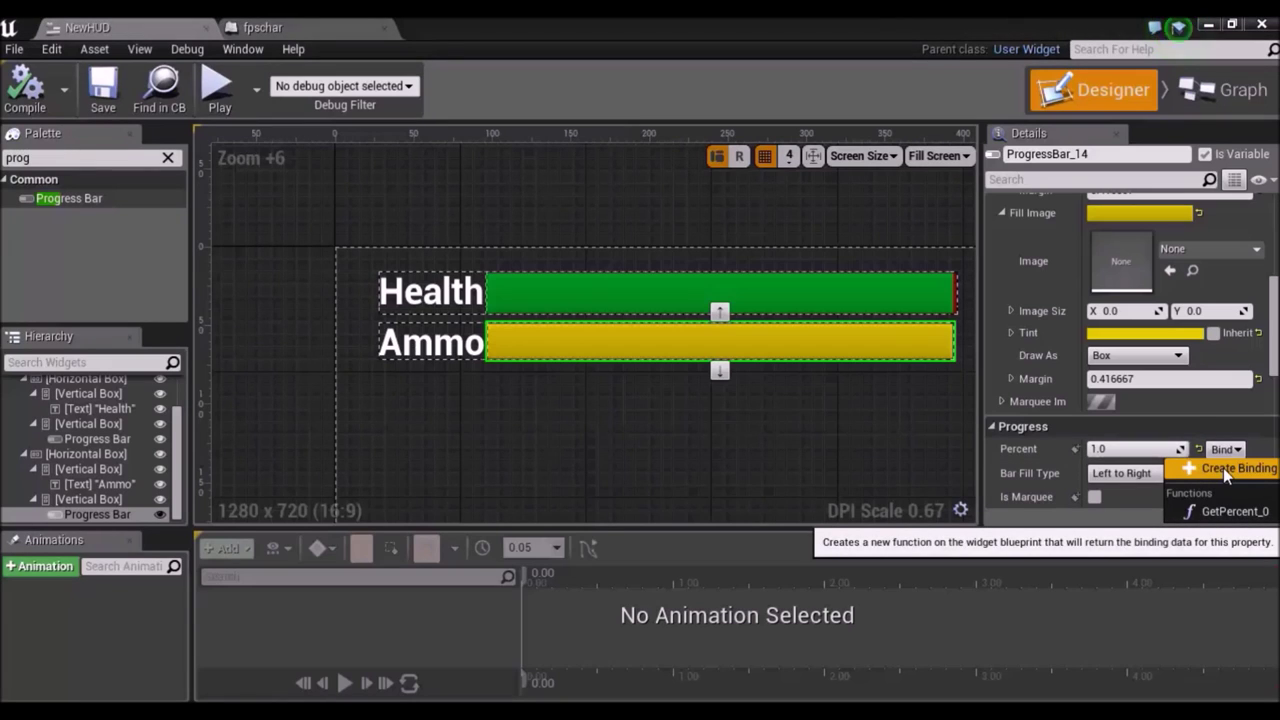
pyautogui.click(1223, 468)
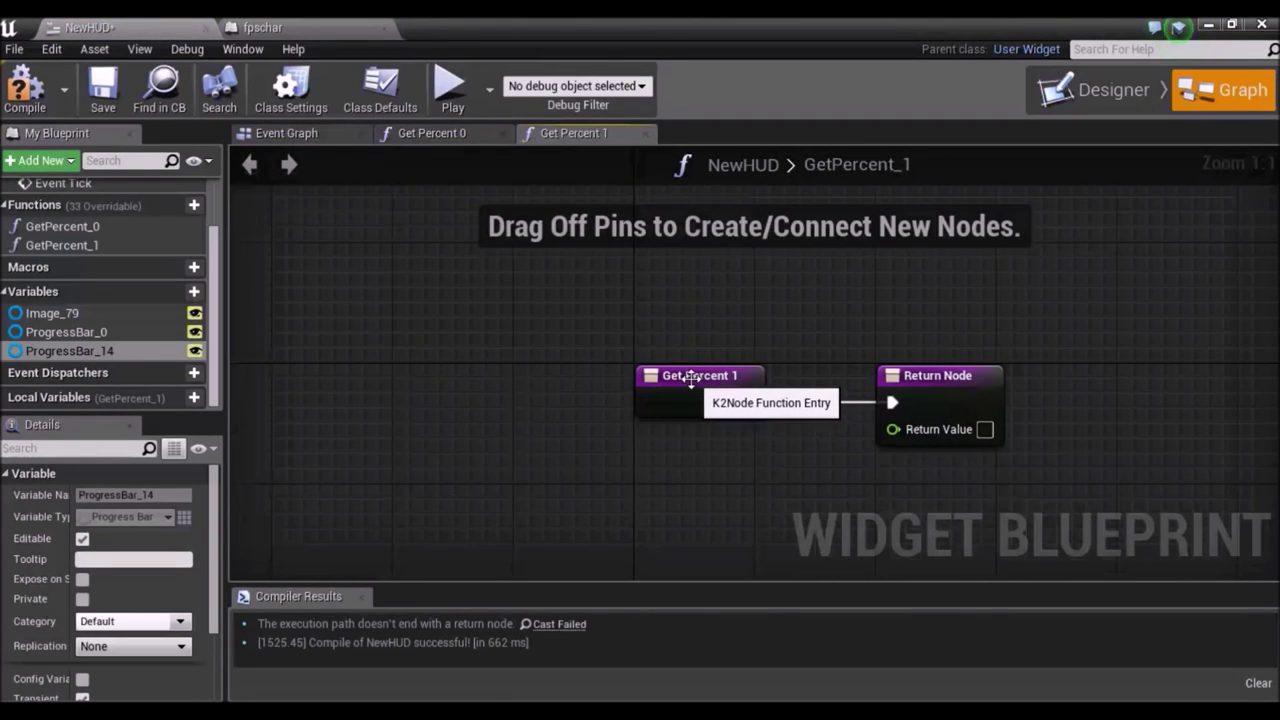
pyautogui.moveTo(675, 404); pyautogui.dragTo(509, 374)
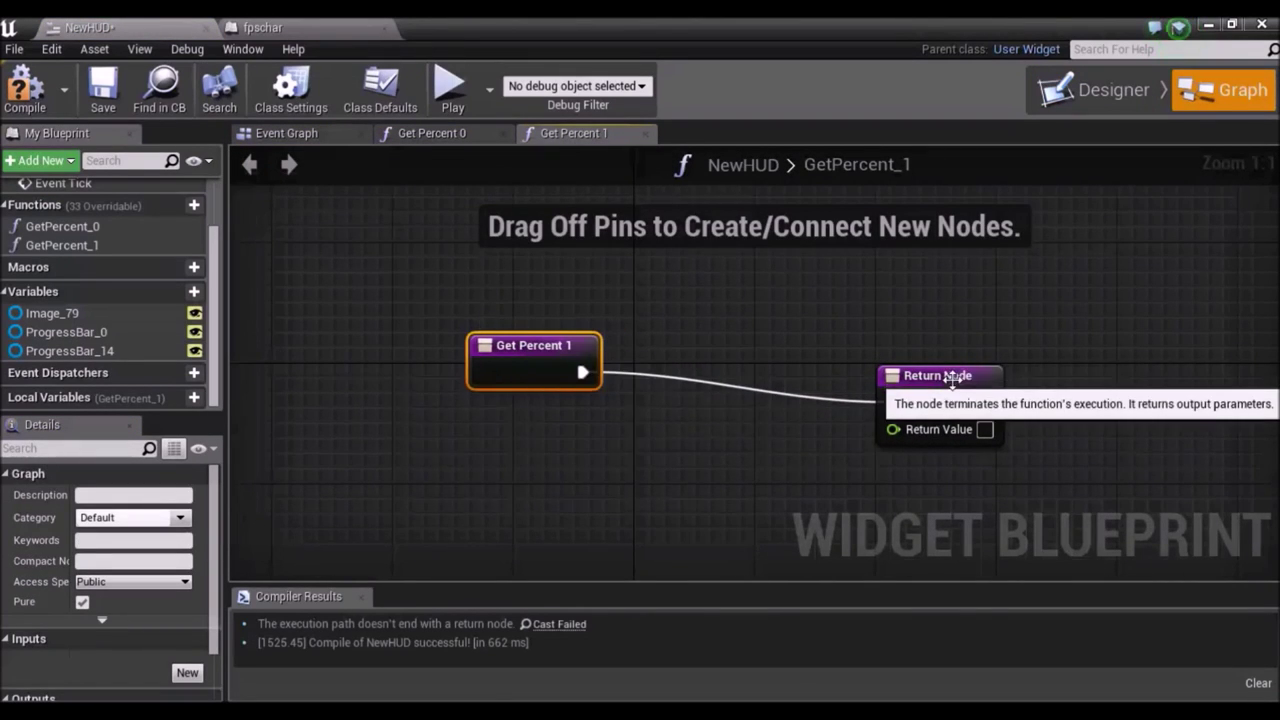
pyautogui.moveTo(970, 375); pyautogui.dragTo(1042, 345)
pyautogui.moveTo(714, 463); pyautogui.dragTo(682, 403, button='right')
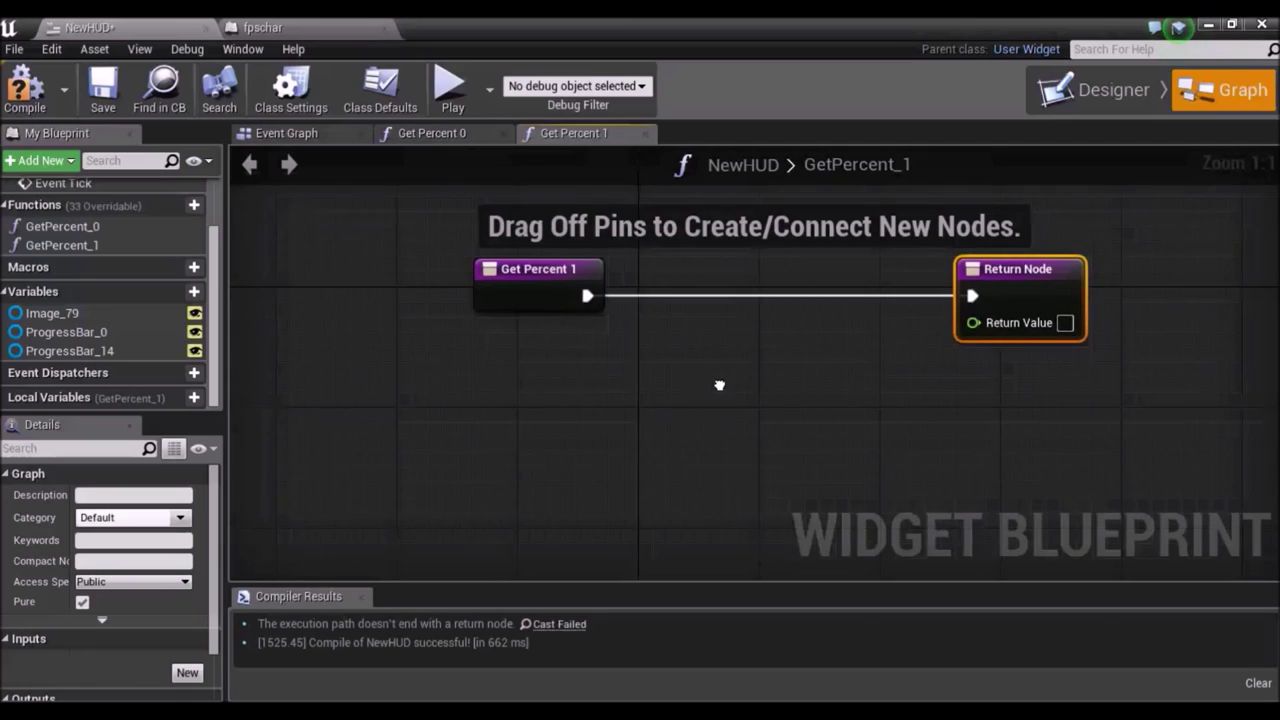
# Add a Cast To fpschar node whose Object comes from Get Player Character.
pyautogui.moveTo(558, 306); pyautogui.dragTo(647, 376)
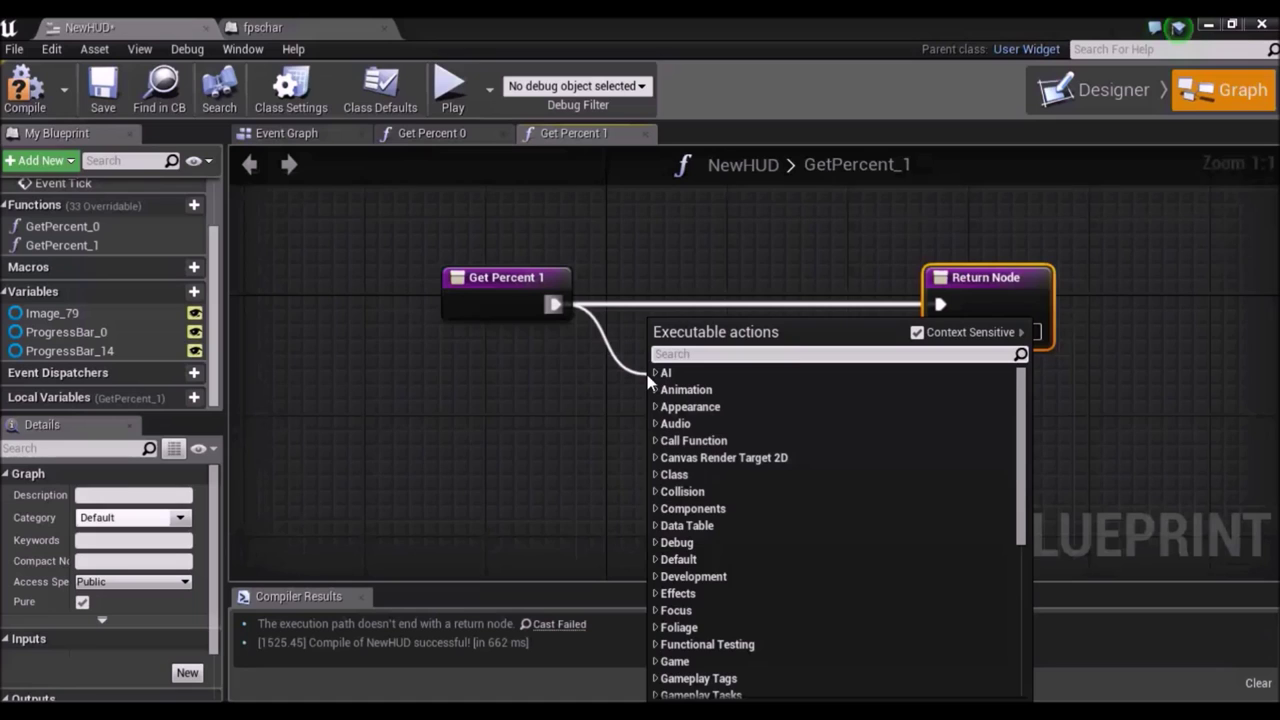
pyautogui.write('cas')
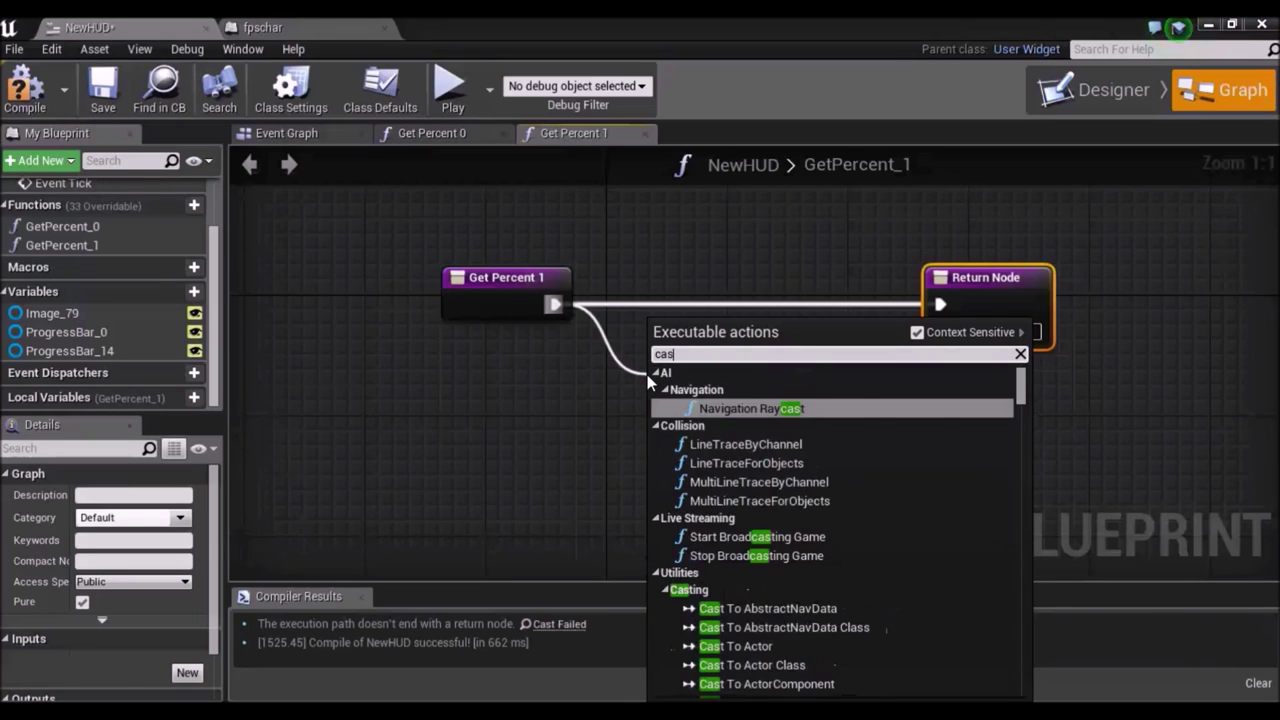
pyautogui.write('t to')
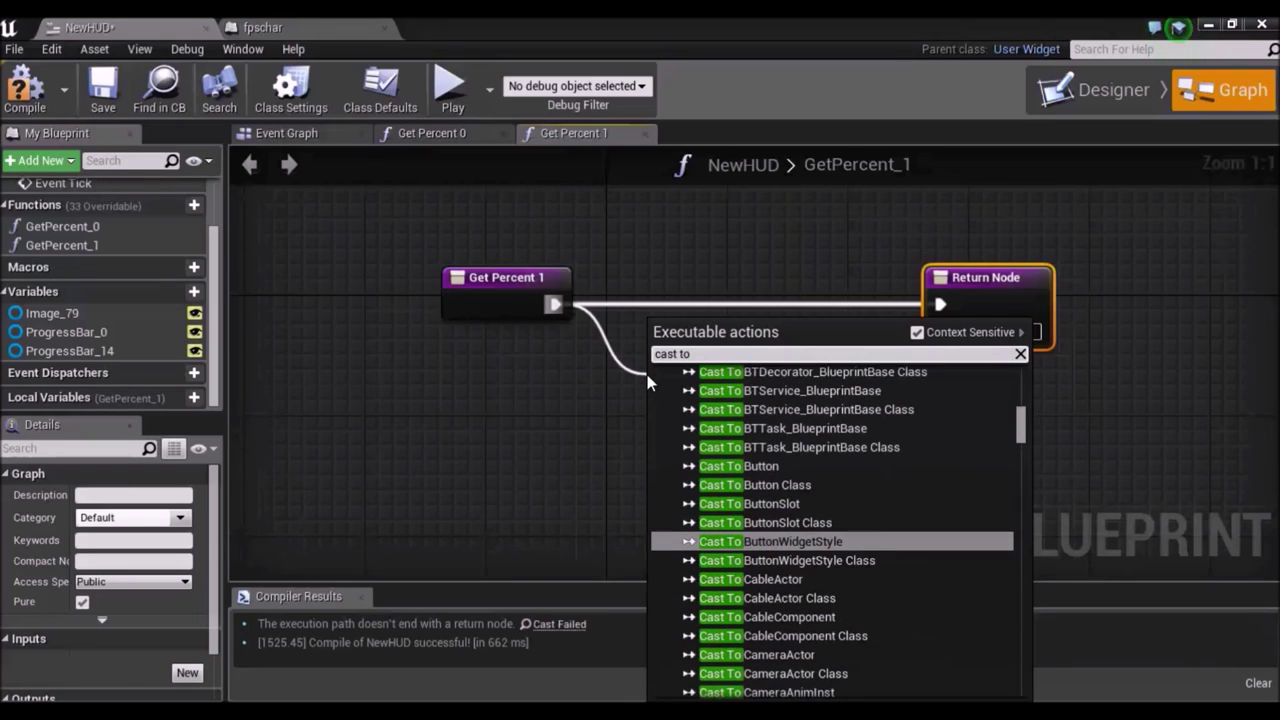
pyautogui.write(' fpsc')
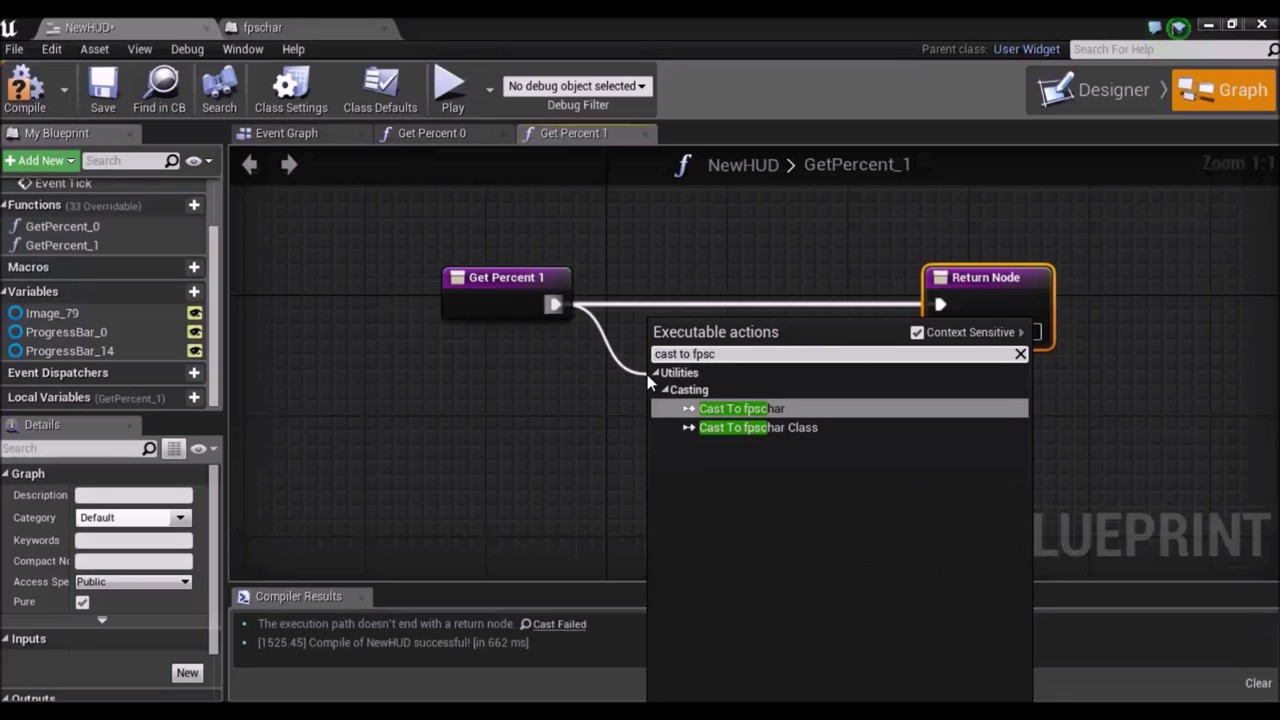
pyautogui.press('Return')
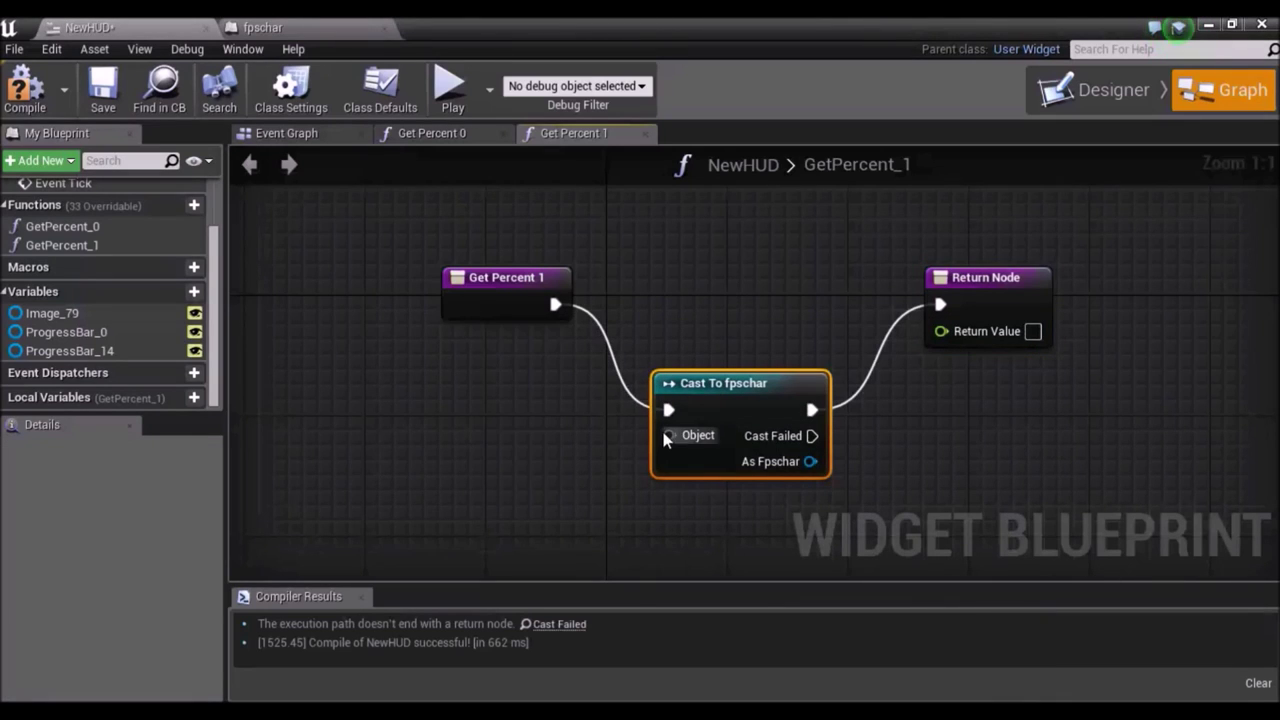
pyautogui.moveTo(665, 438); pyautogui.dragTo(435, 453)
pyautogui.write('get pl')
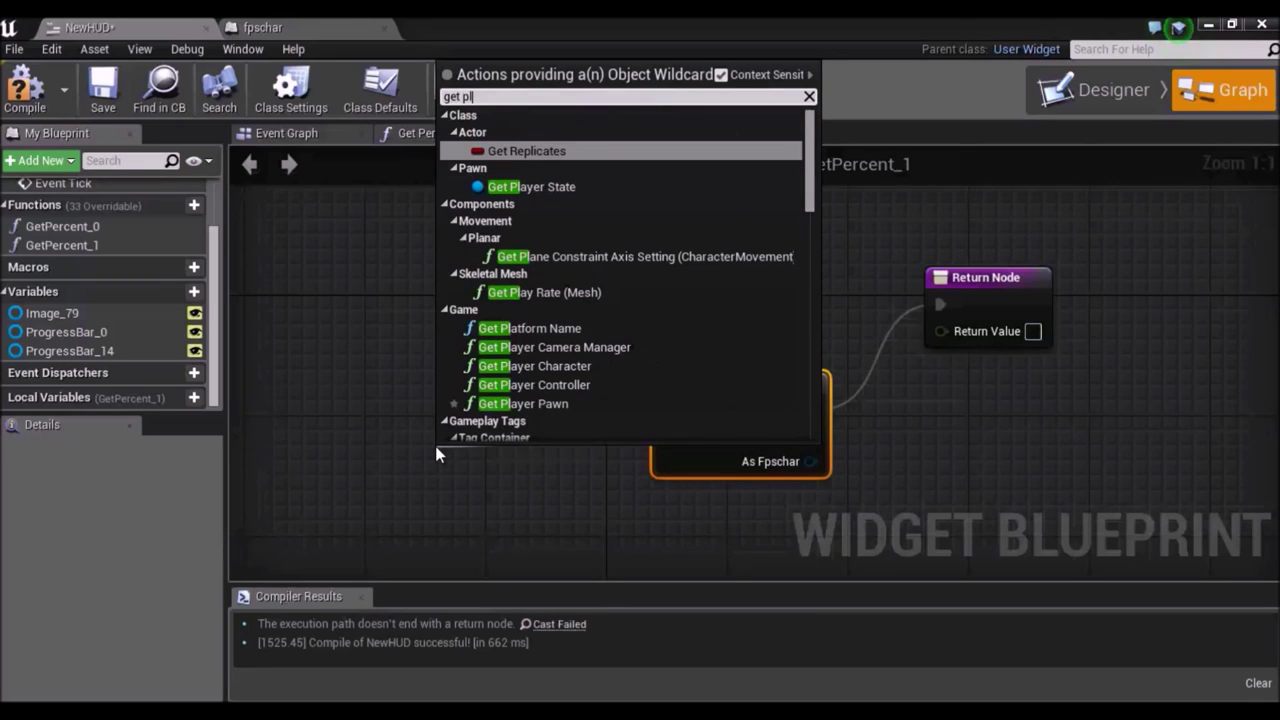
pyautogui.write('ayer')
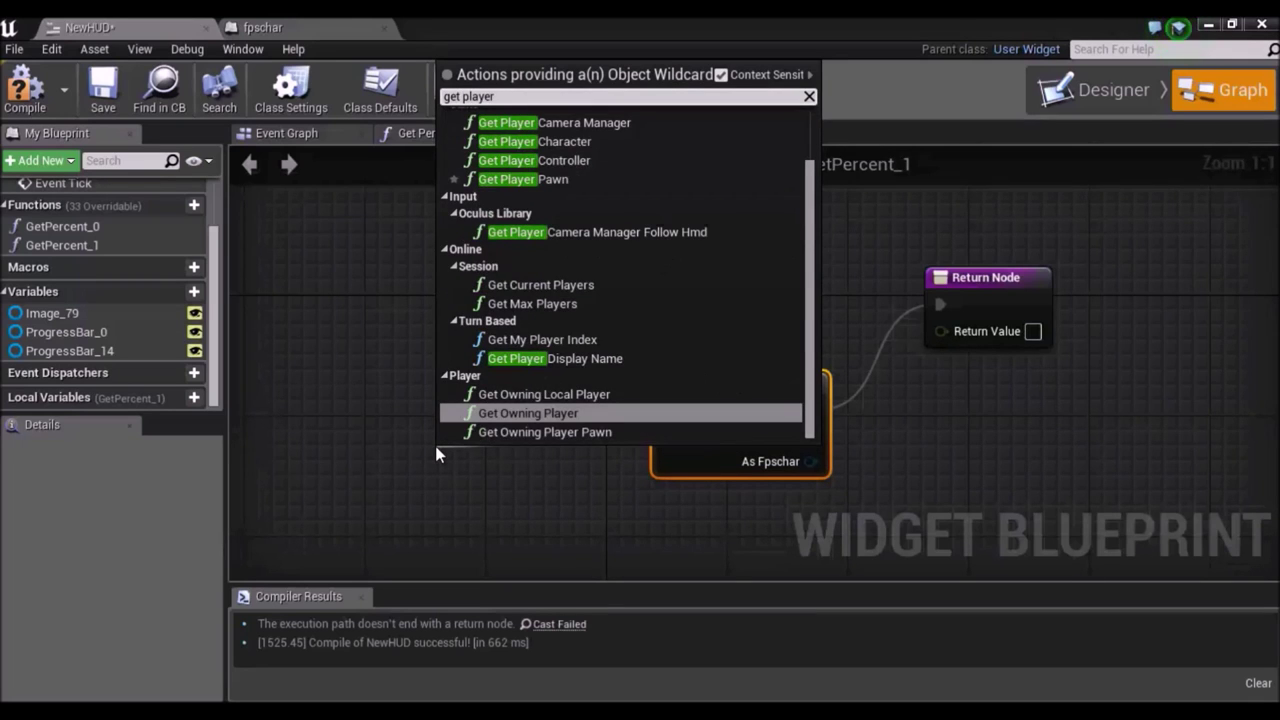
pyautogui.write(' cha')
pyautogui.press('Return')
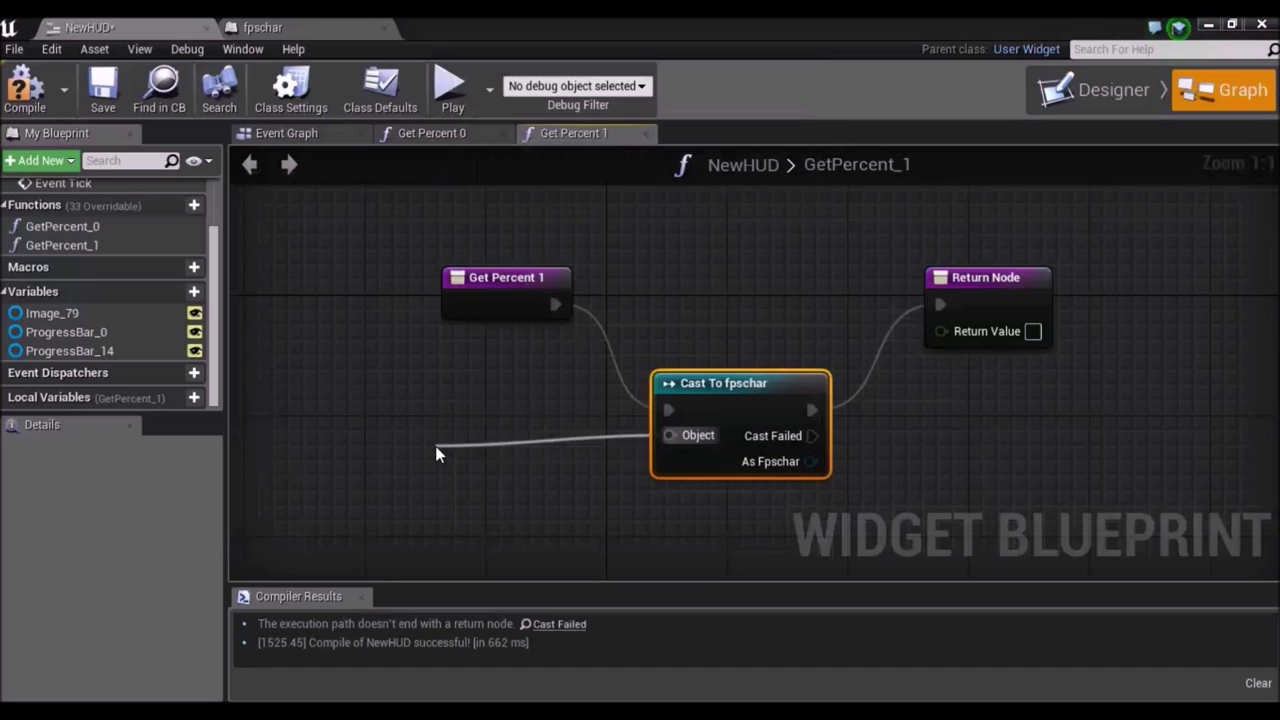
pyautogui.moveTo(491, 444); pyautogui.dragTo(416, 384)
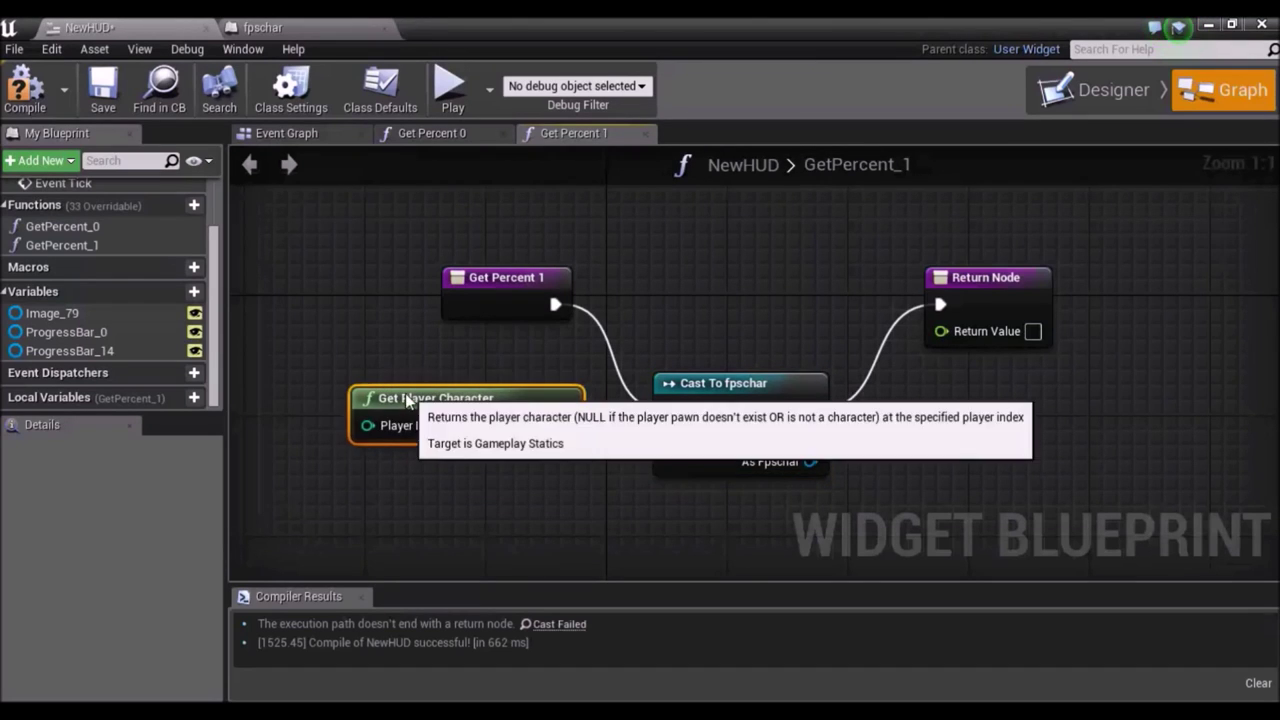
# Add a Get Ammo node from the cast's fpschar output.
pyautogui.moveTo(811, 470); pyautogui.dragTo(859, 508)
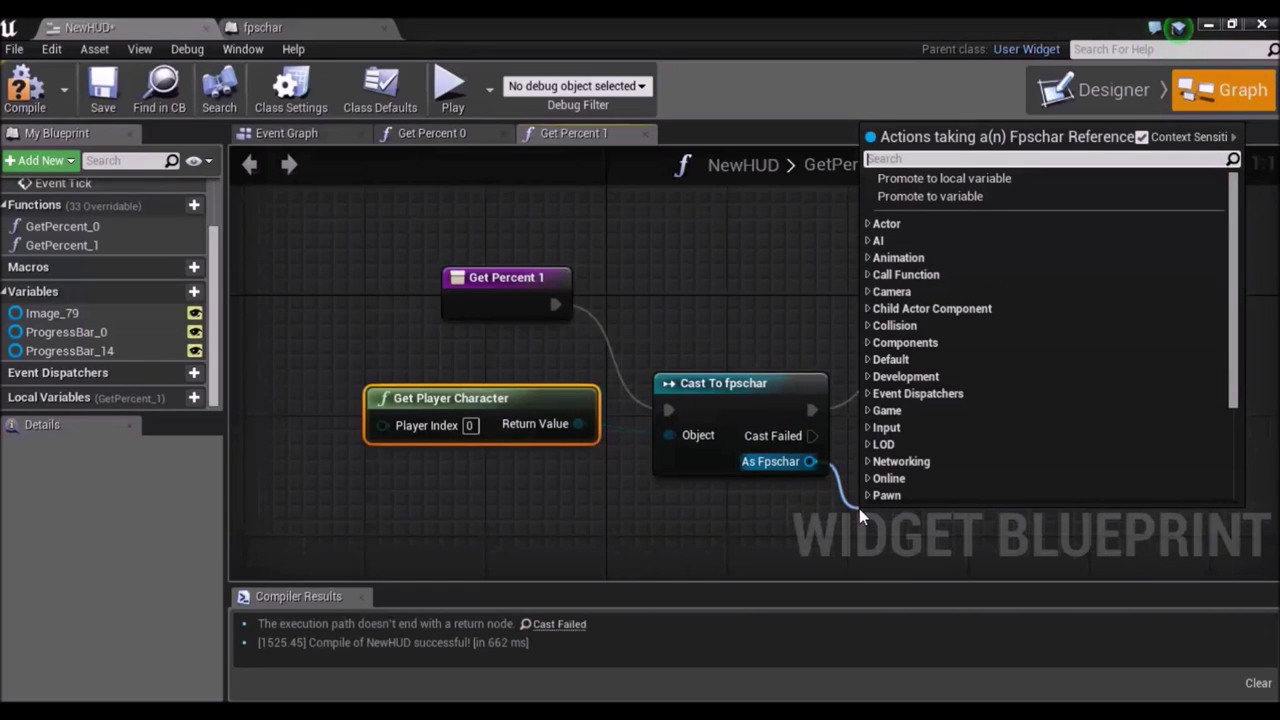
pyautogui.write('get')
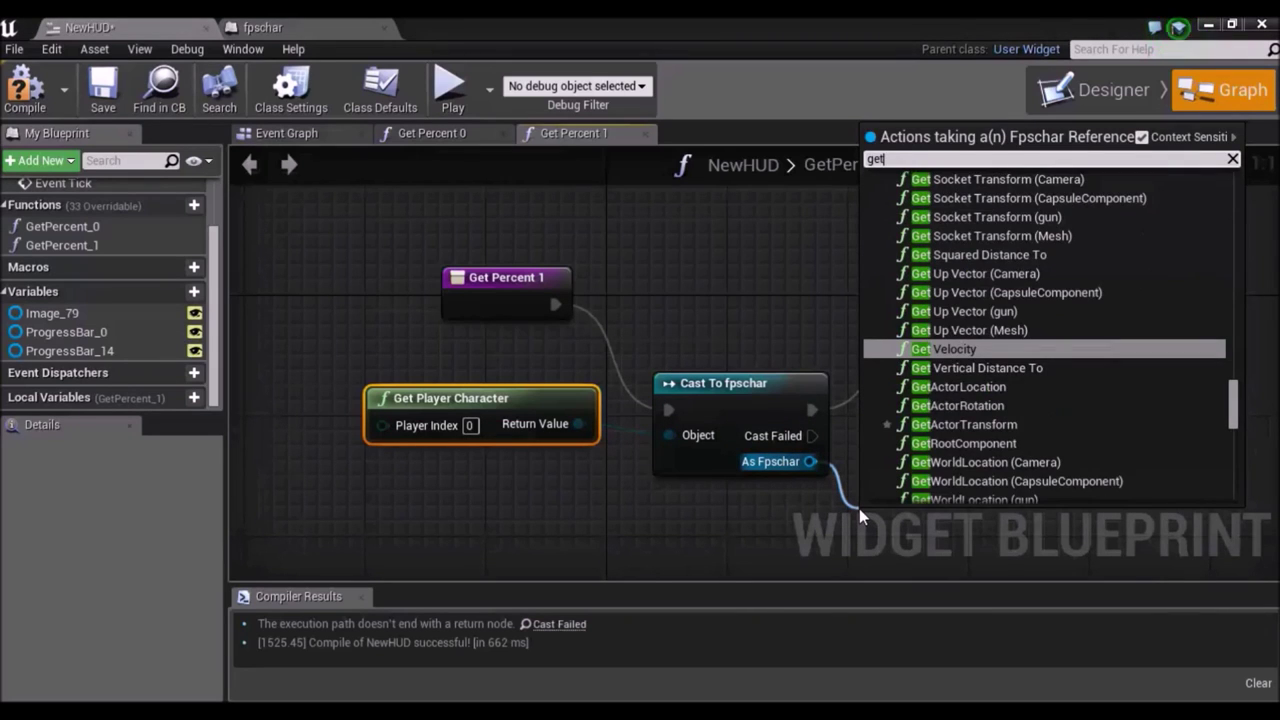
pyautogui.write(' Ammo')
pyautogui.press('Return')
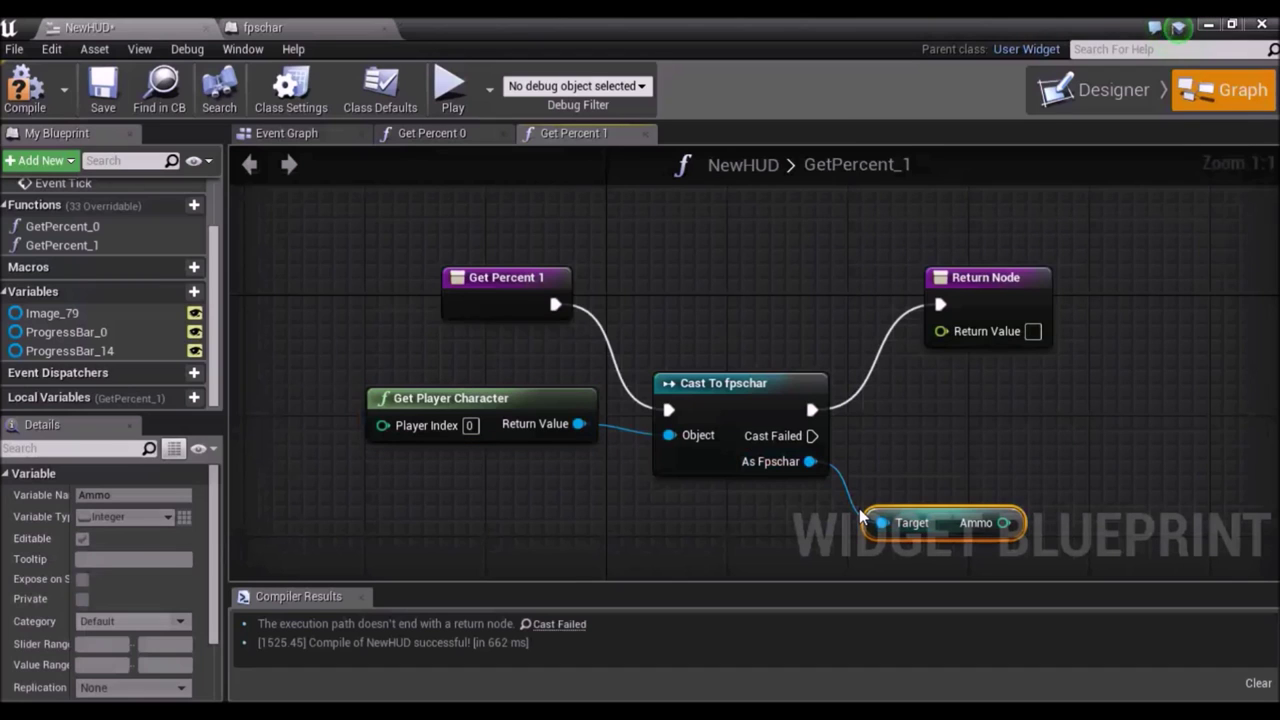
pyautogui.moveTo(990, 279); pyautogui.dragTo(1078, 279)
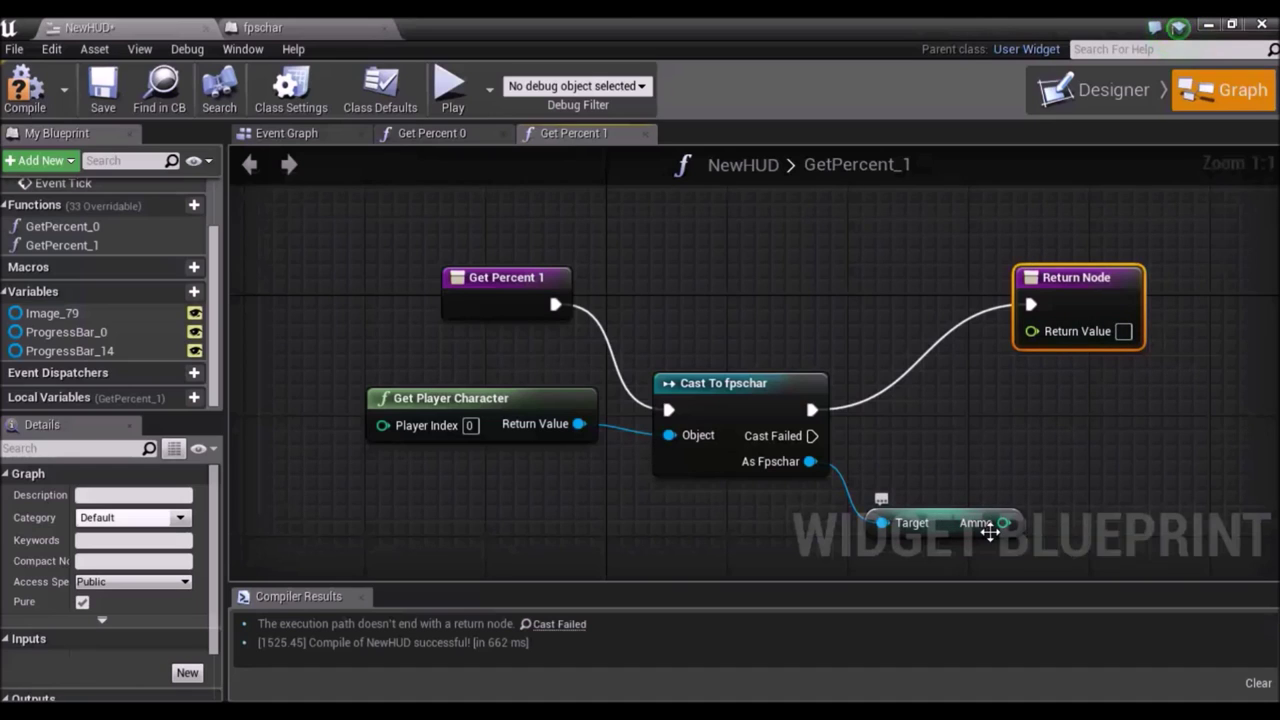
# Route Ammo through an integer-to-float node into Return Value and compile NewHUD.
pyautogui.moveTo(1003, 522); pyautogui.dragTo(1028, 330)
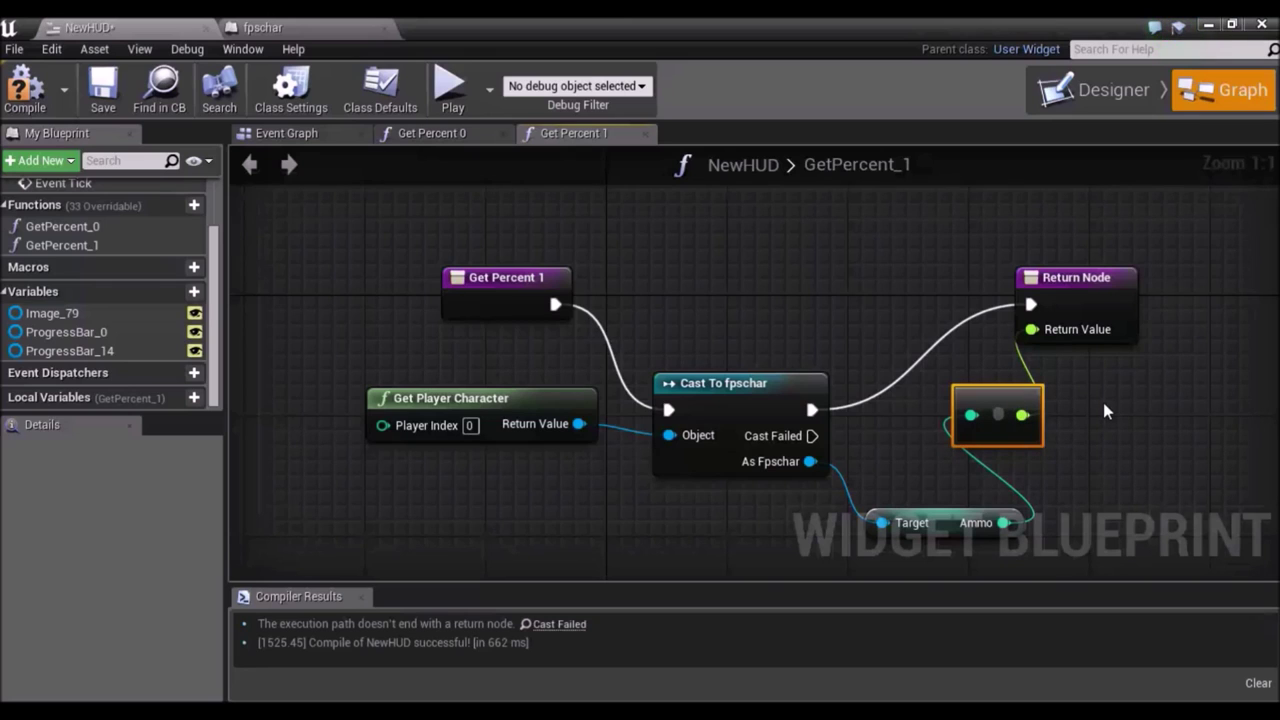
pyautogui.moveTo(1076, 280); pyautogui.dragTo(1118, 280)
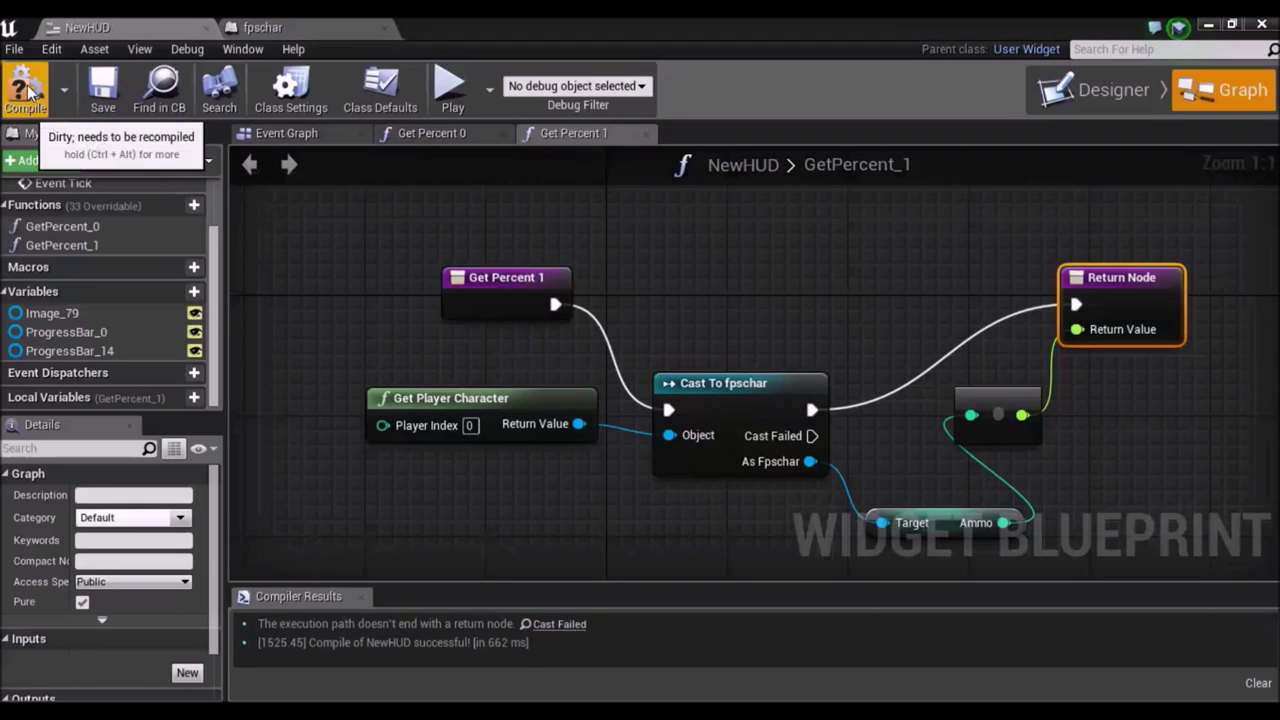
pyautogui.click(9, 106)
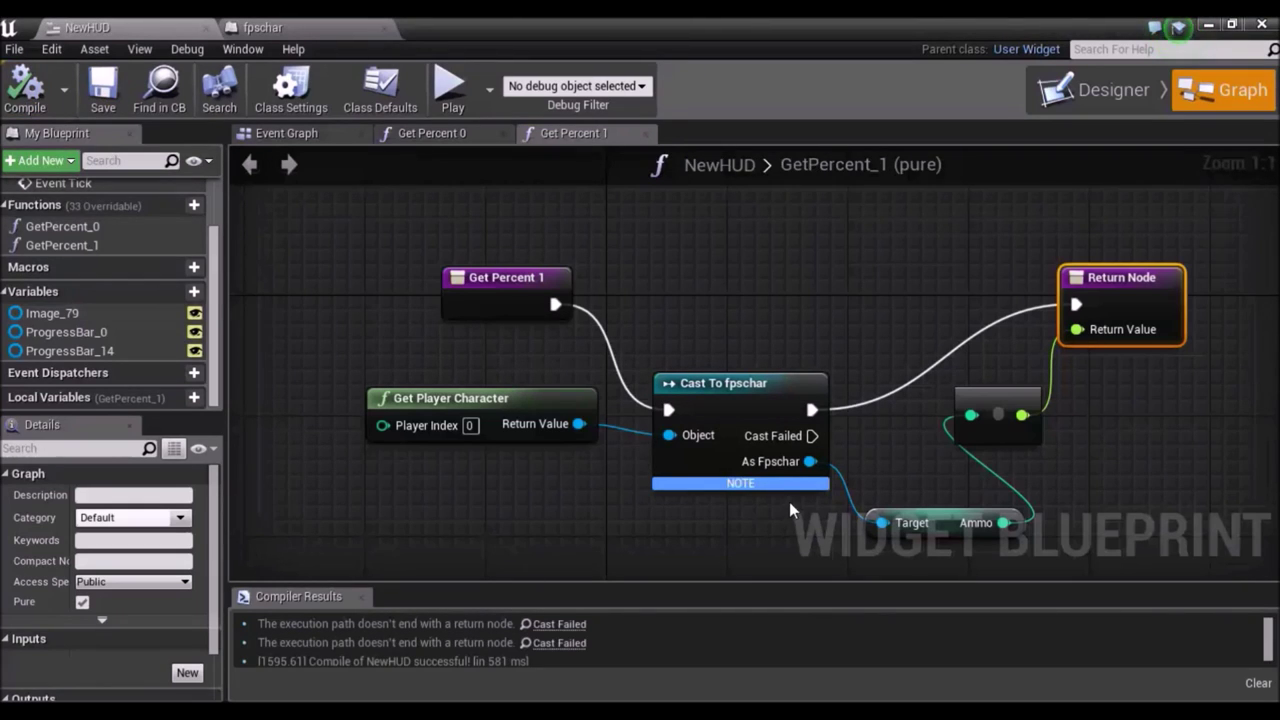
# Play the level, fire the gun to watch the Ammo bar drain, then end the session.
pyautogui.moveTo(755, 484)
pyautogui.click(1208, 26)
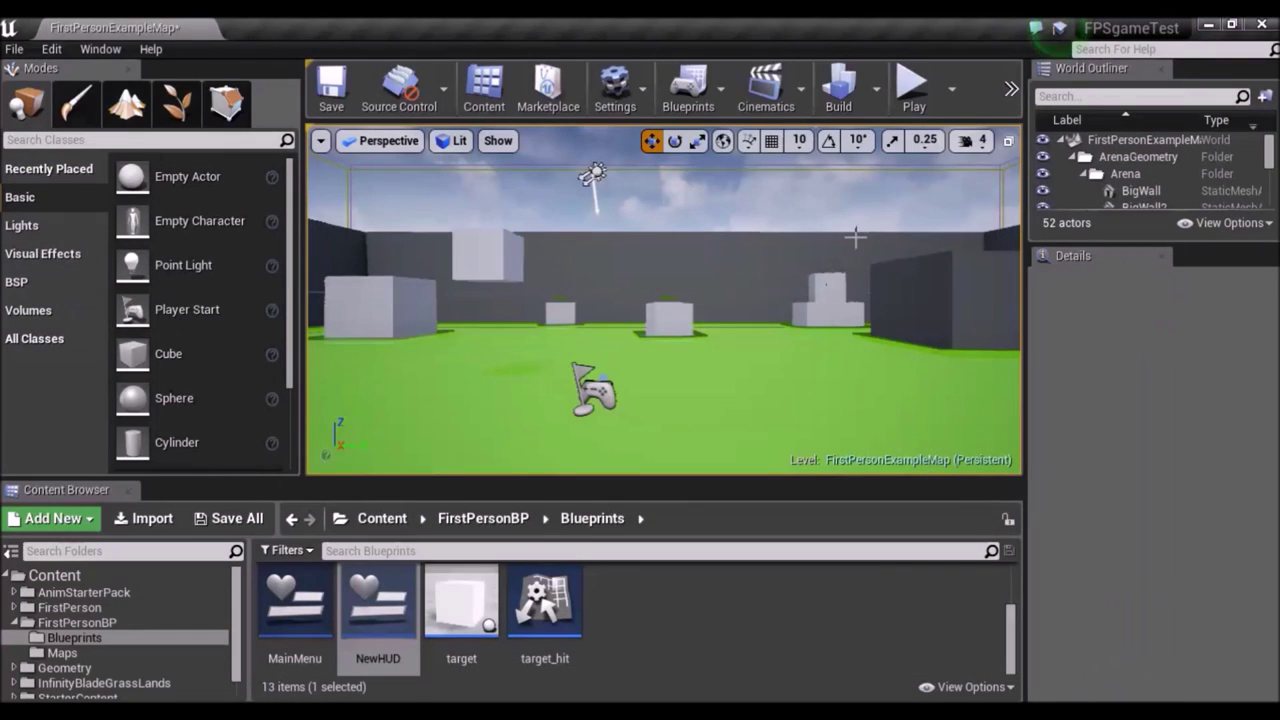
pyautogui.click(898, 115)
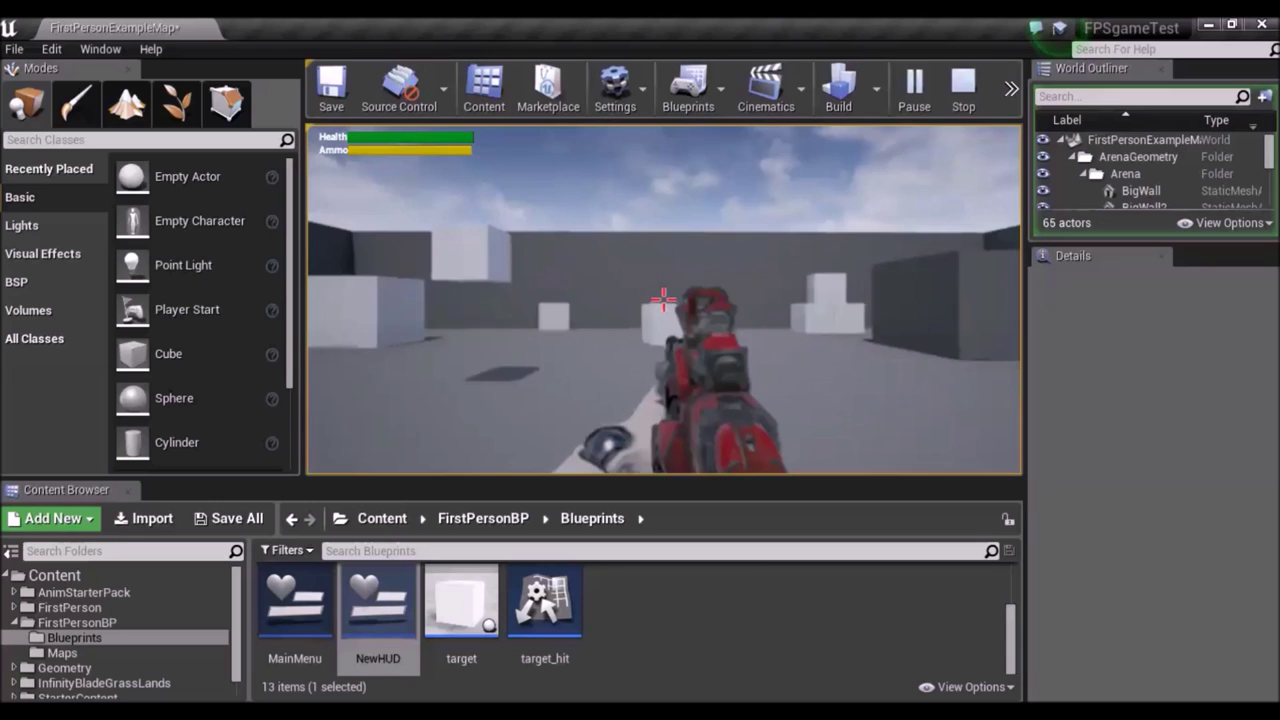
pyautogui.click(664, 302)
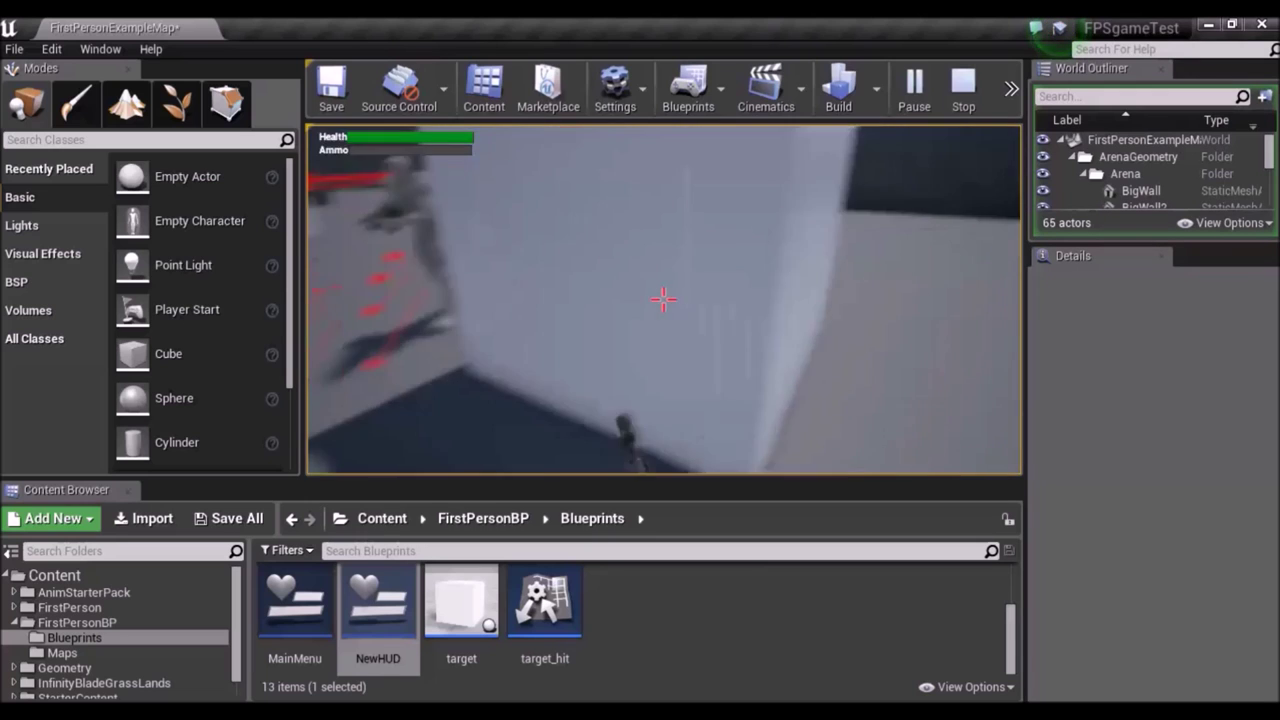
pyautogui.press('Escape')
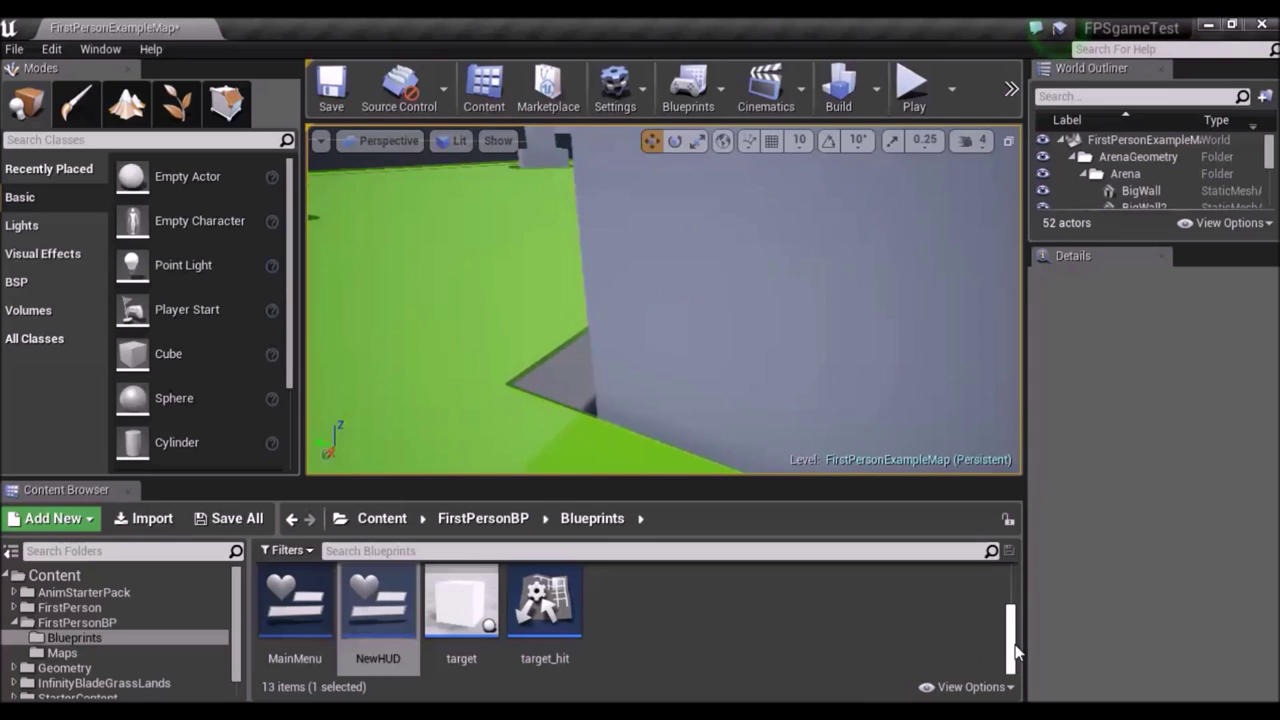
pyautogui.moveTo(1016, 652); pyautogui.dragTo(1016, 606)
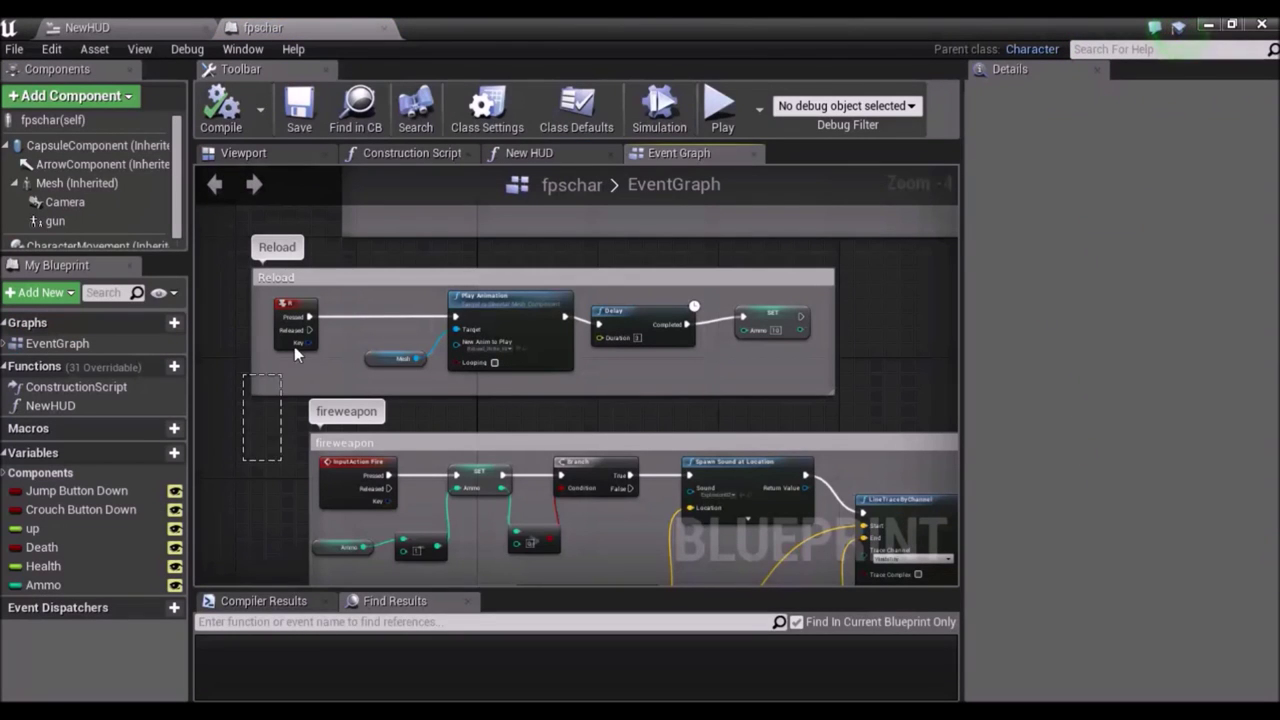
pyautogui.scroll(2, 492, 407)
pyautogui.scroll(1, 492, 407)
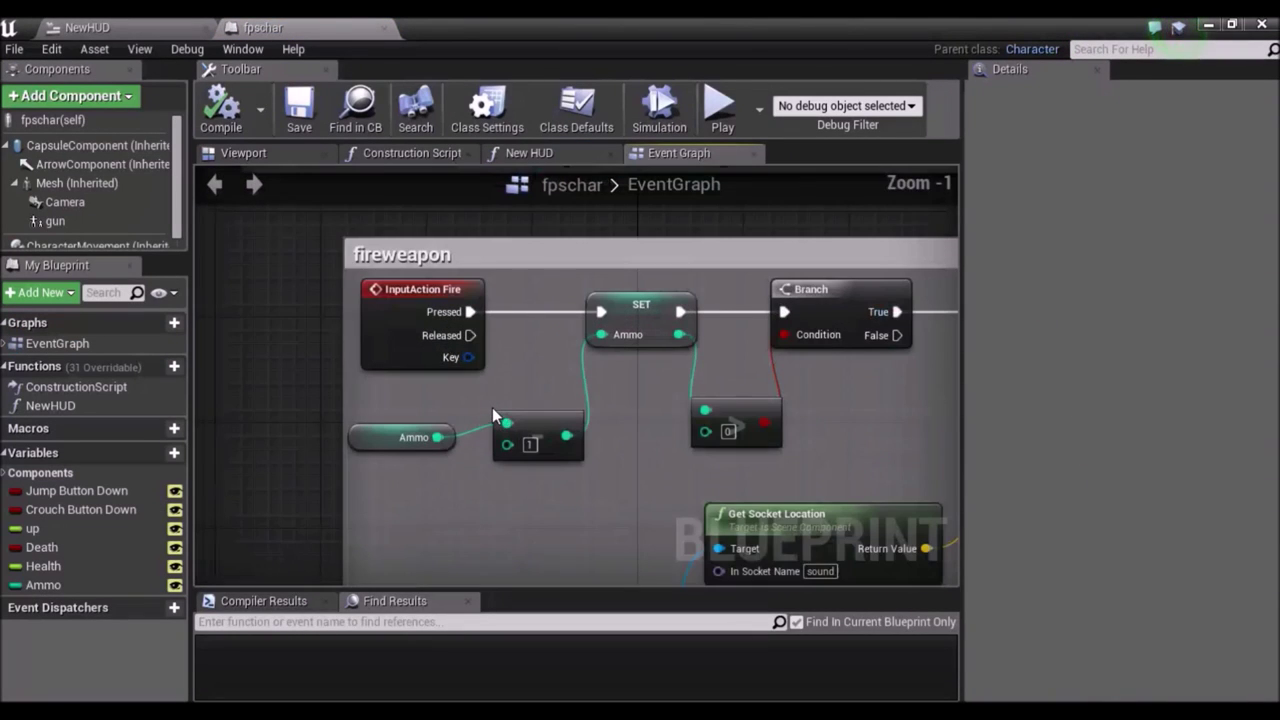
pyautogui.scroll(1, 410, 480)
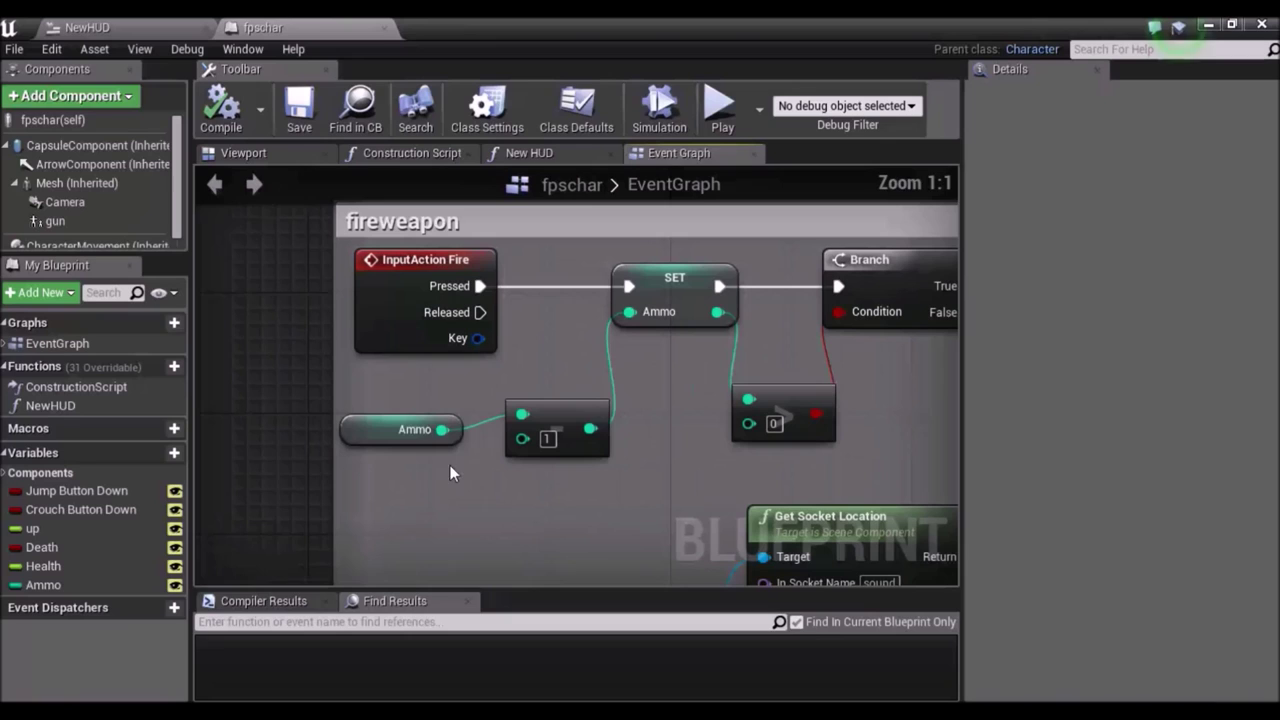
pyautogui.click(406, 434)
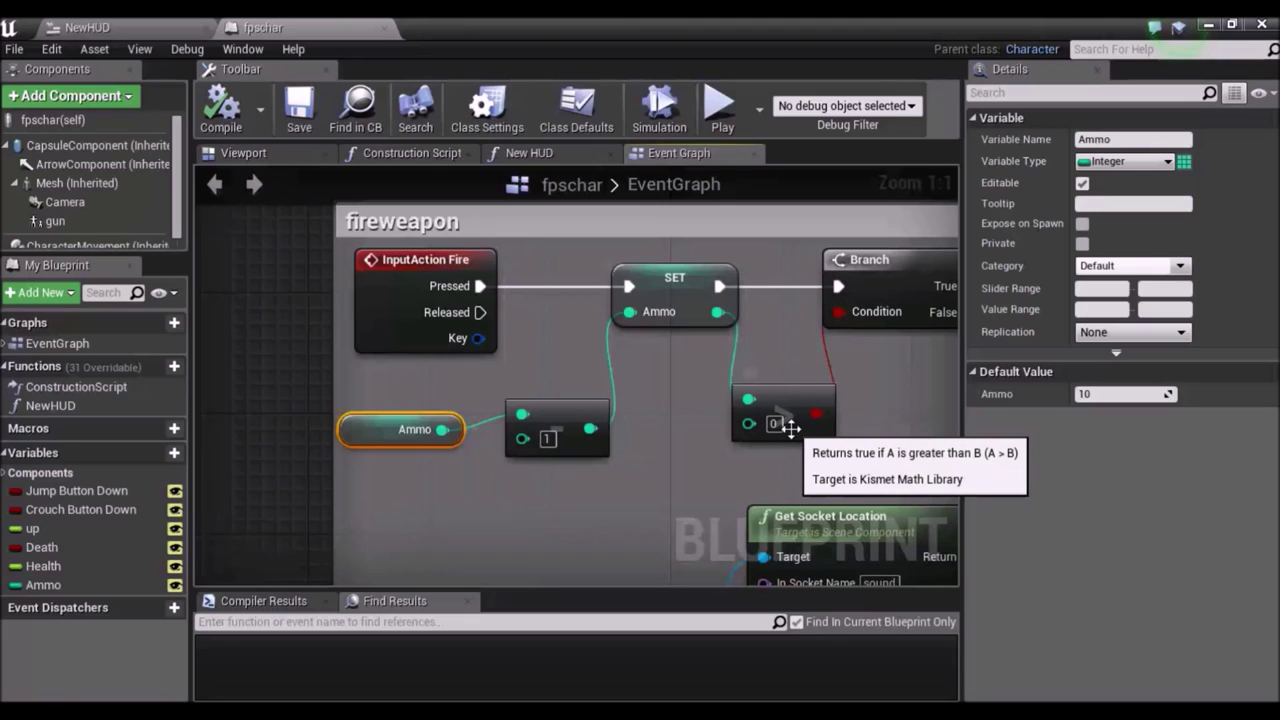
pyautogui.moveTo(793, 428); pyautogui.dragTo(598, 466, button='right')
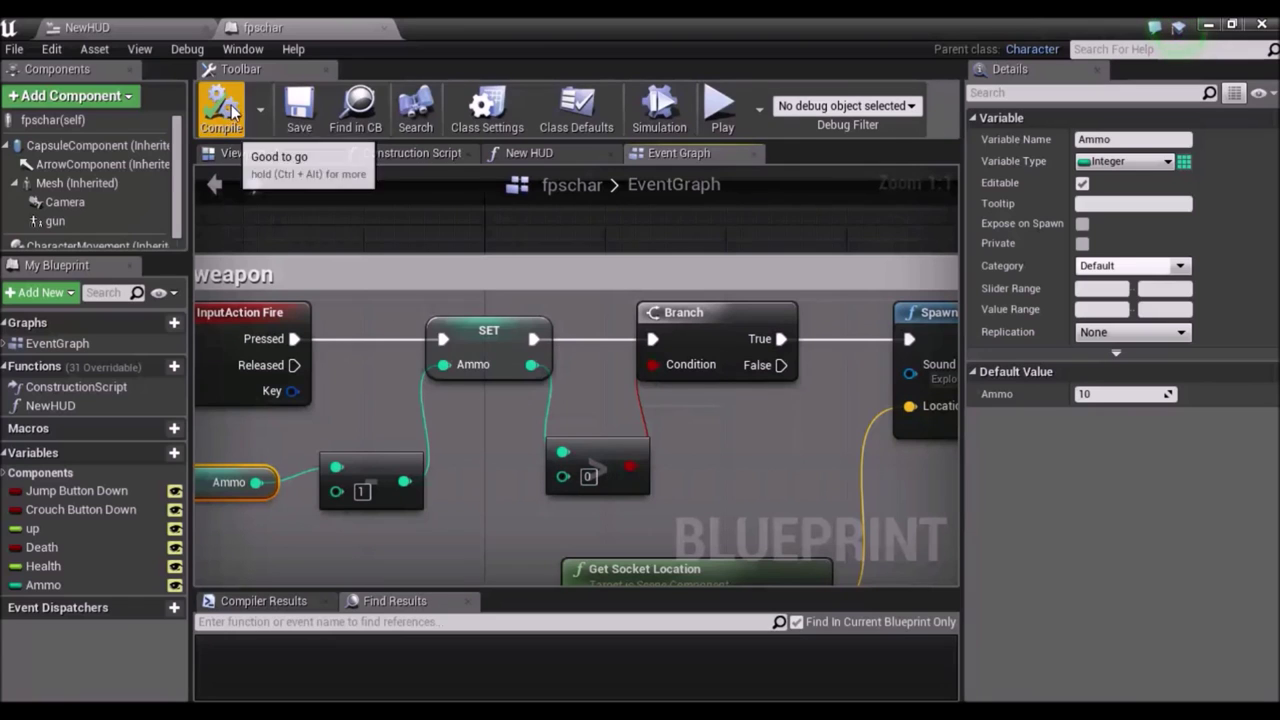
pyautogui.scroll(-3, 317, 257)
pyautogui.moveTo(389, 249); pyautogui.dragTo(456, 452, button='right')
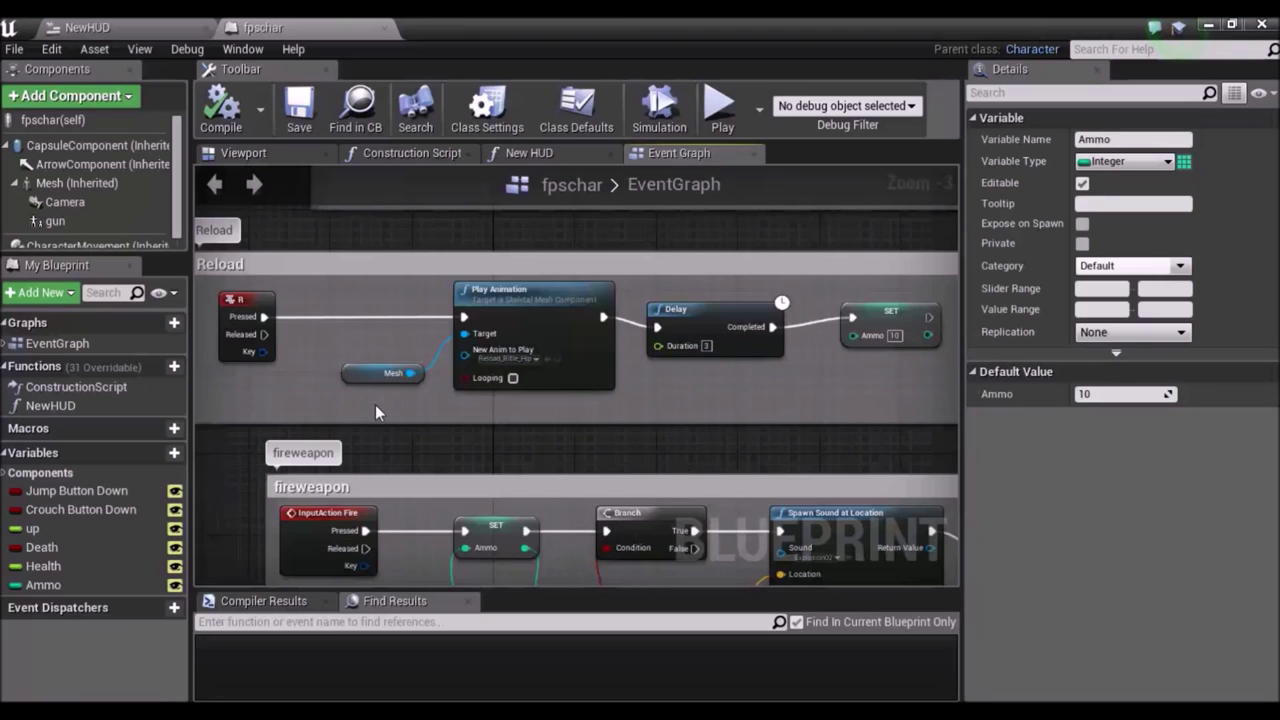
pyautogui.click(148, 24)
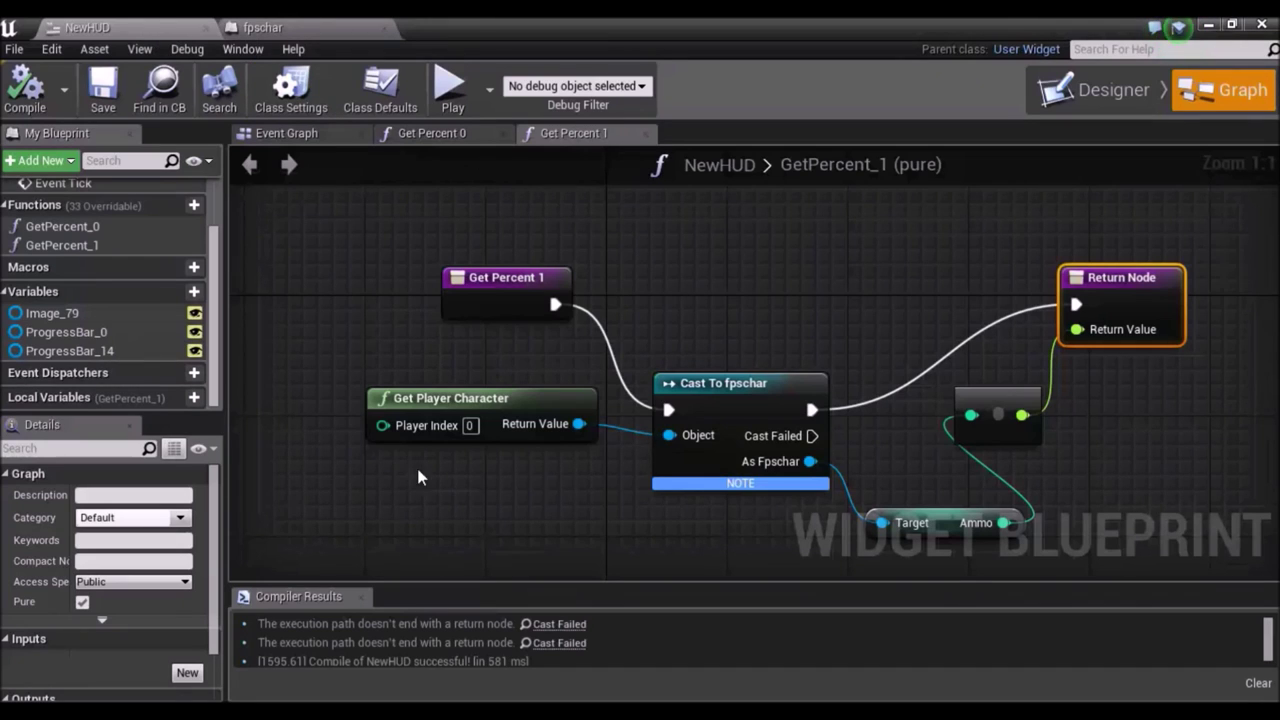
pyautogui.moveTo(430, 400); pyautogui.dragTo(384, 400)
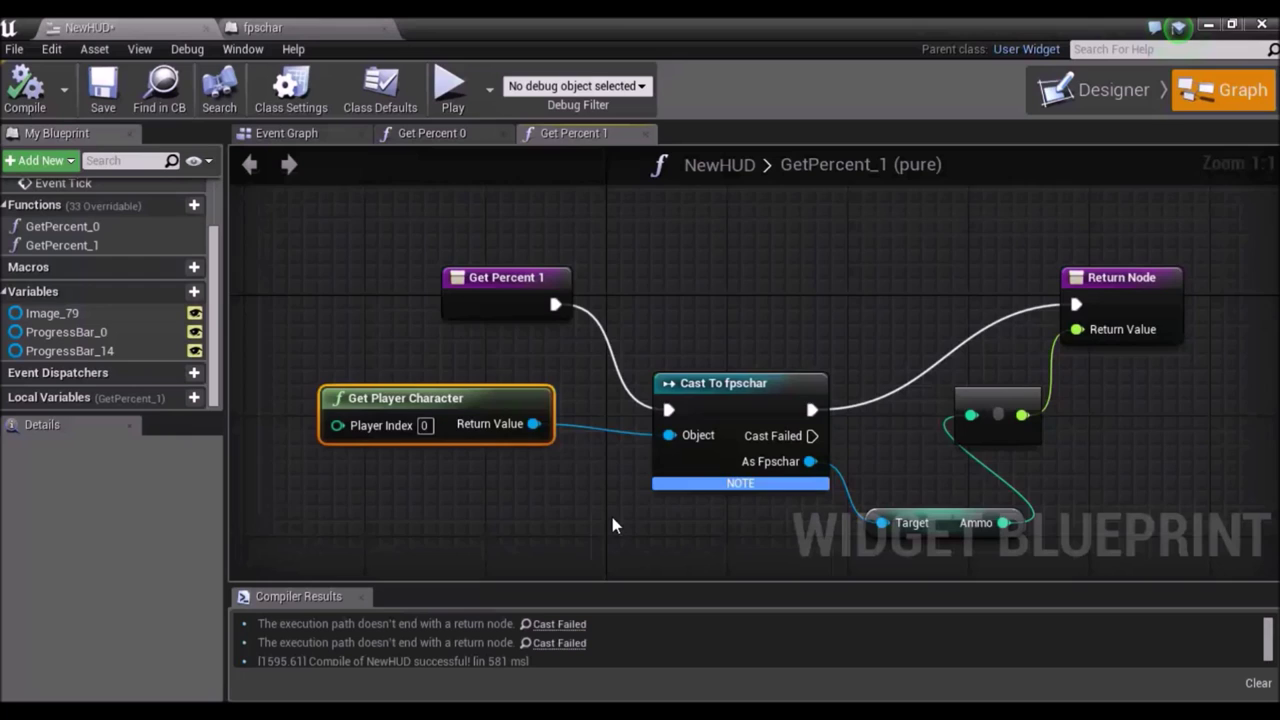
pyautogui.moveTo(613, 525); pyautogui.dragTo(628, 467, button='right')
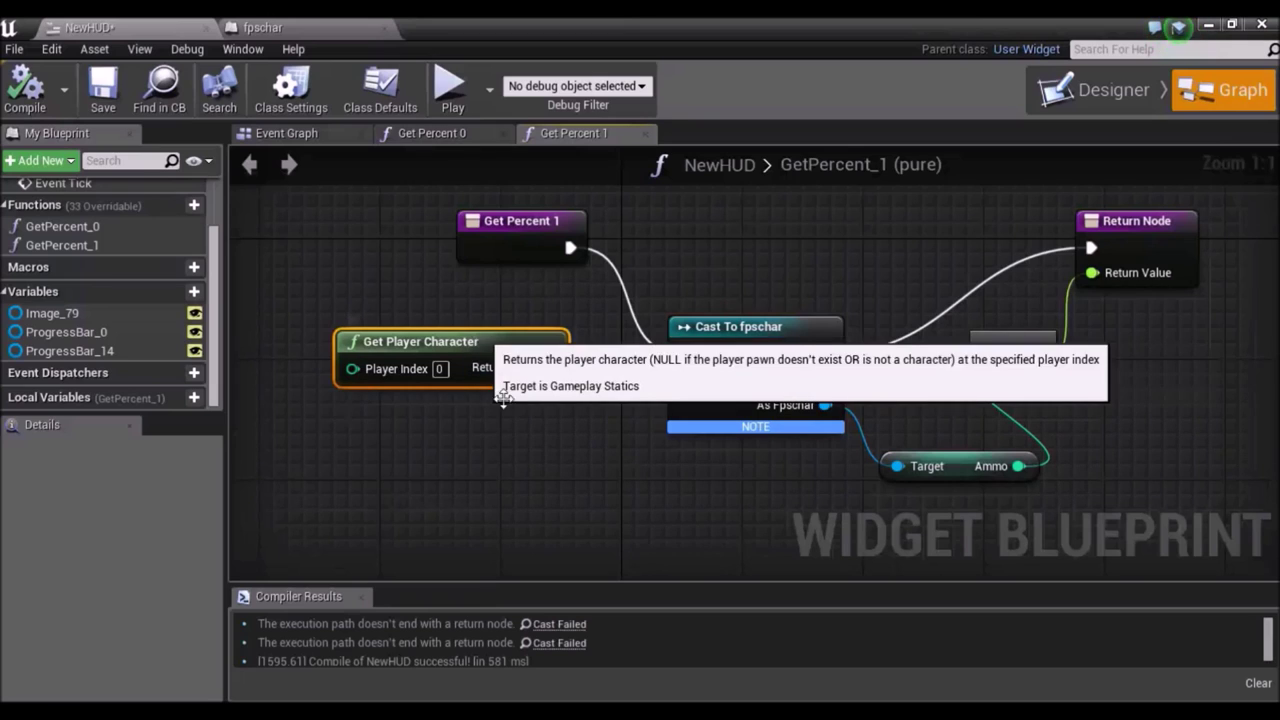
pyautogui.click(543, 473)
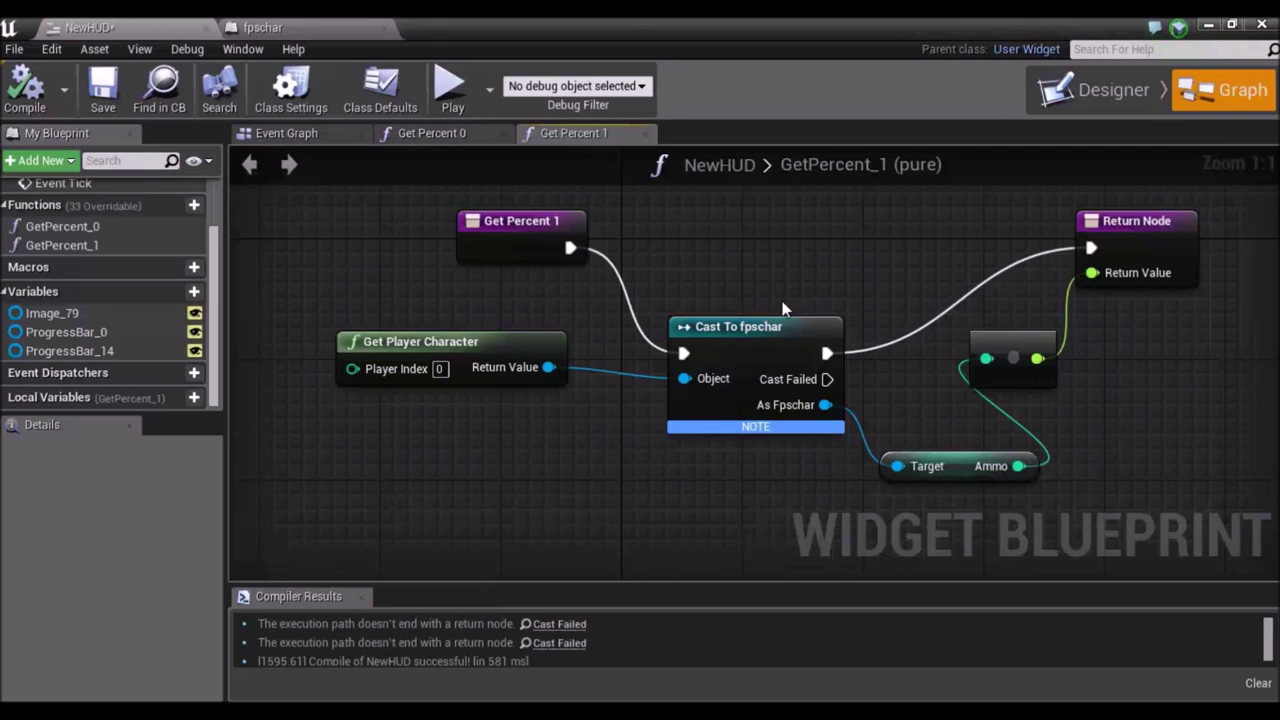
pyautogui.moveTo(967, 528); pyautogui.dragTo(818, 521, button='right')
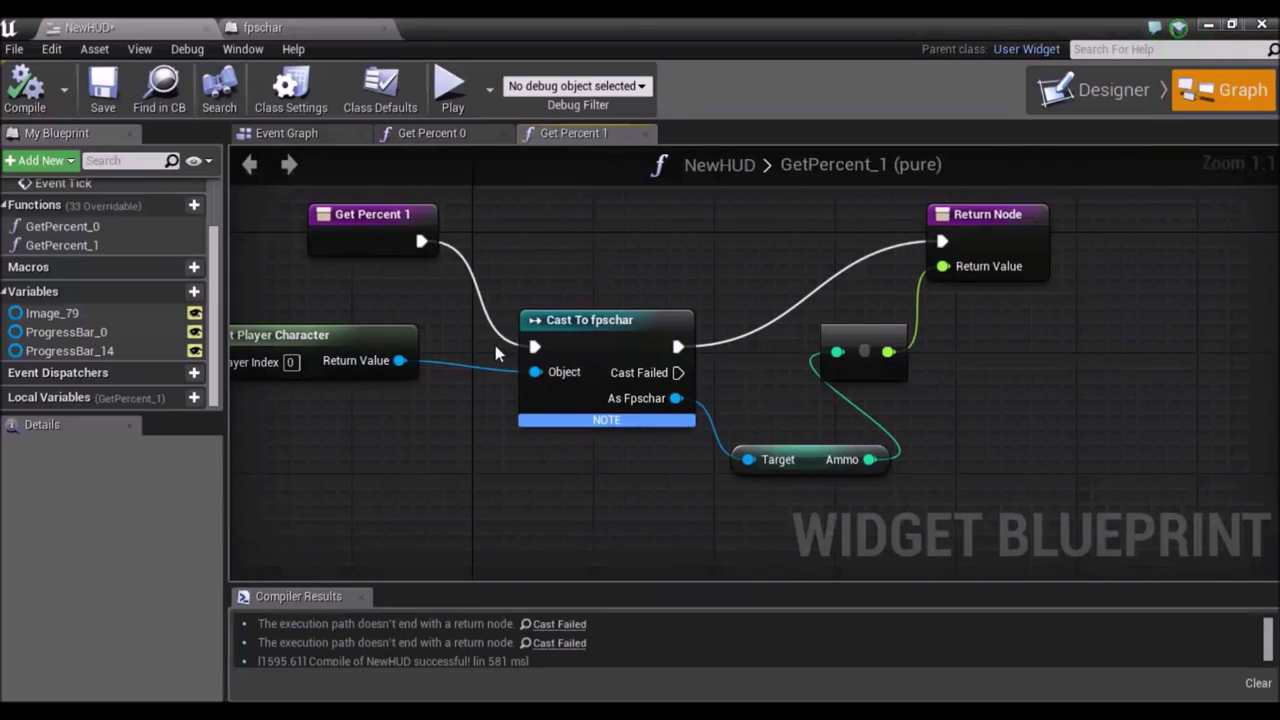
pyautogui.click(311, 20)
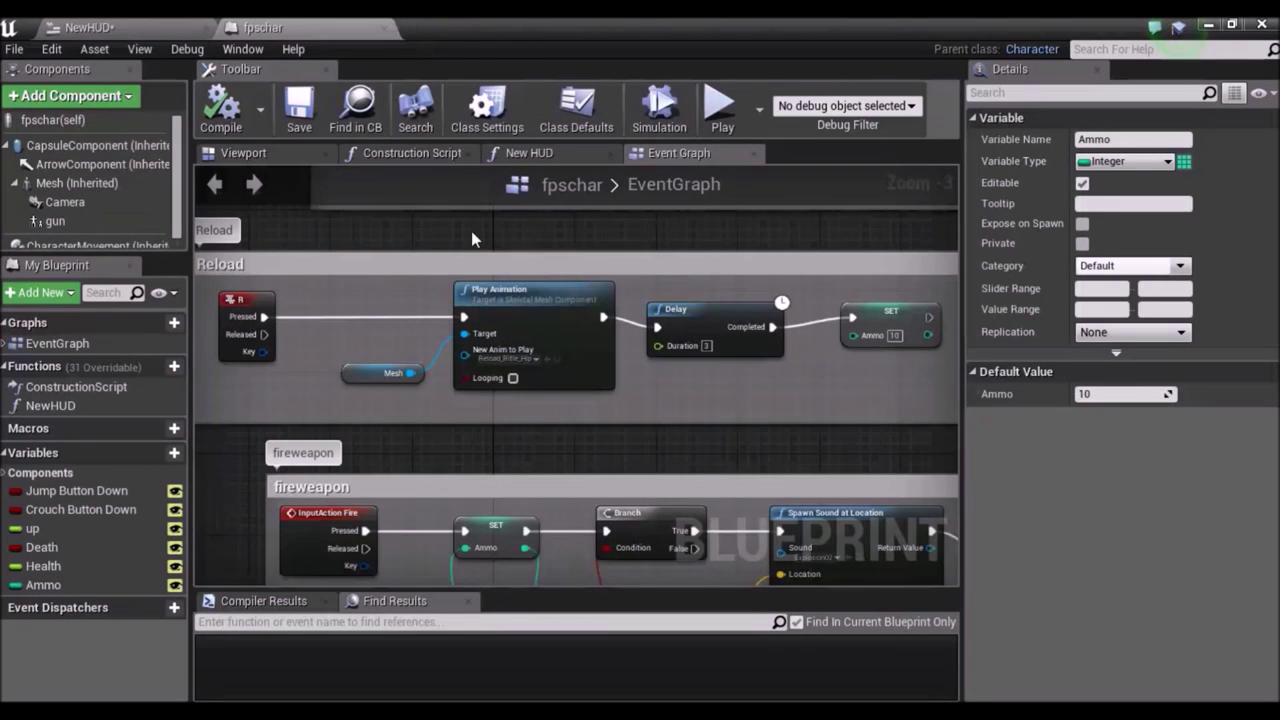
# Return to the fpschar event graph and pan back to the fireweapon logic.
pyautogui.click(90, 27)
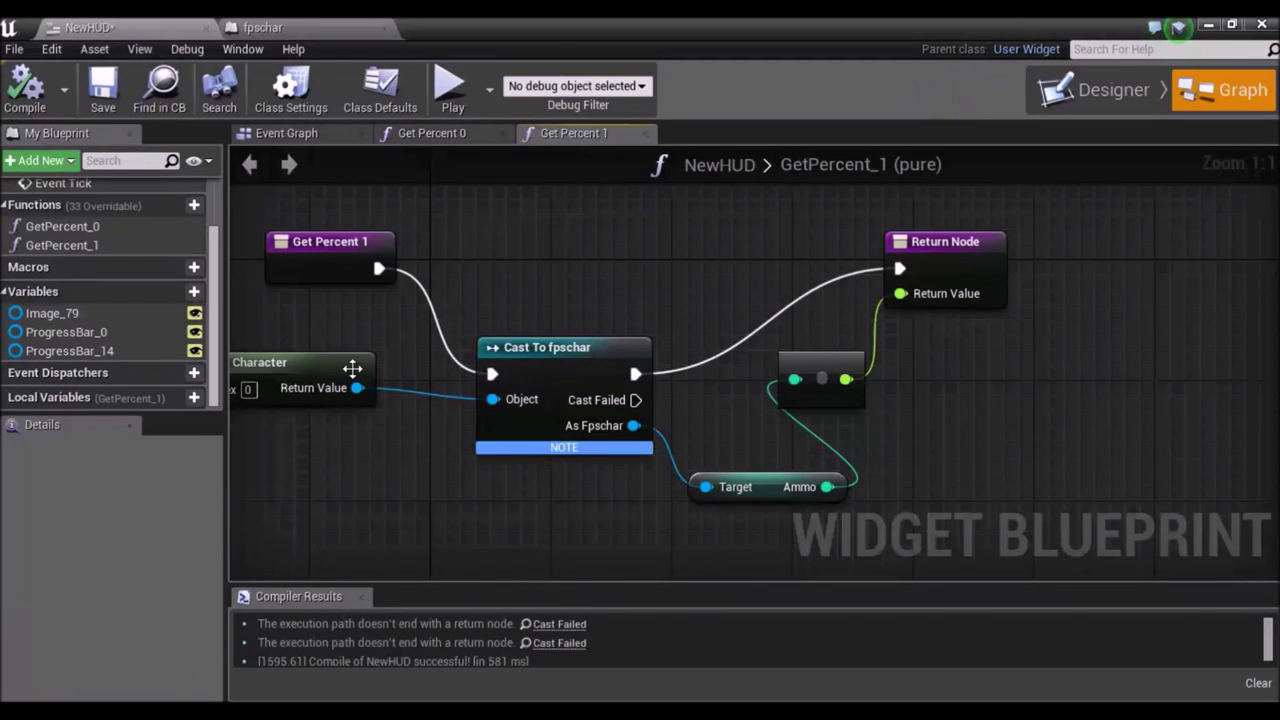
pyautogui.click(266, 25)
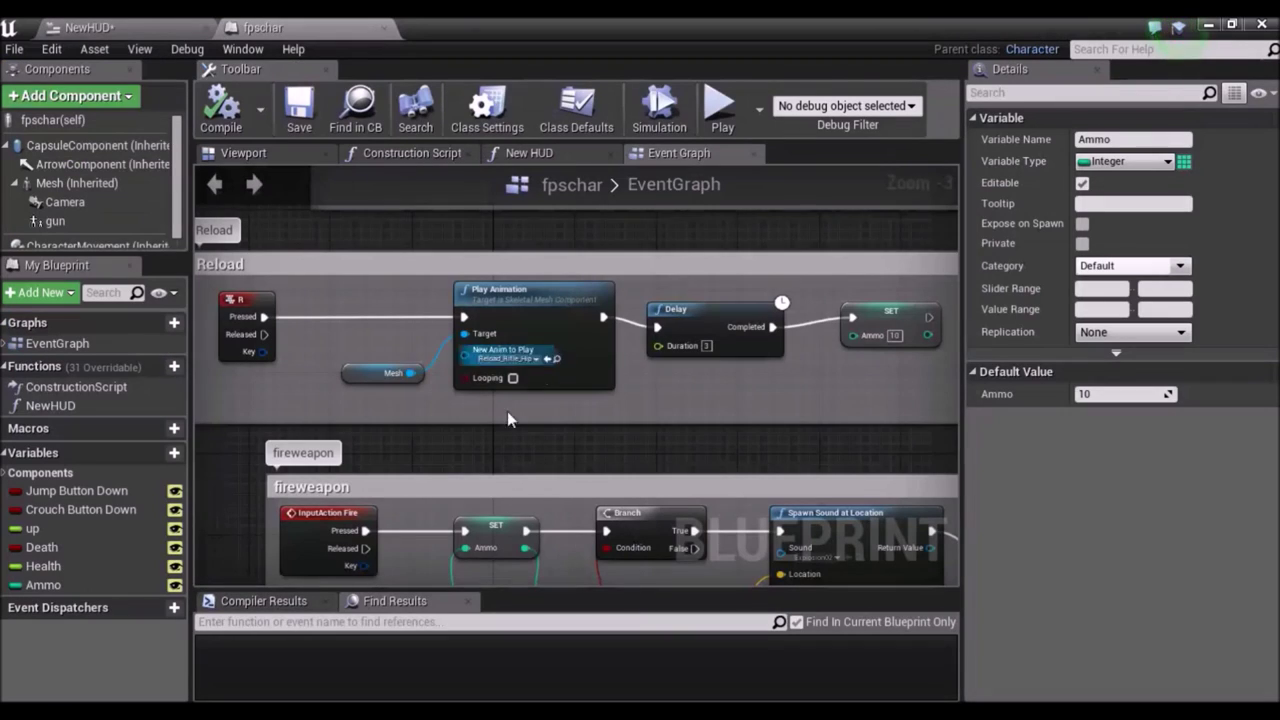
pyautogui.click(1115, 393)
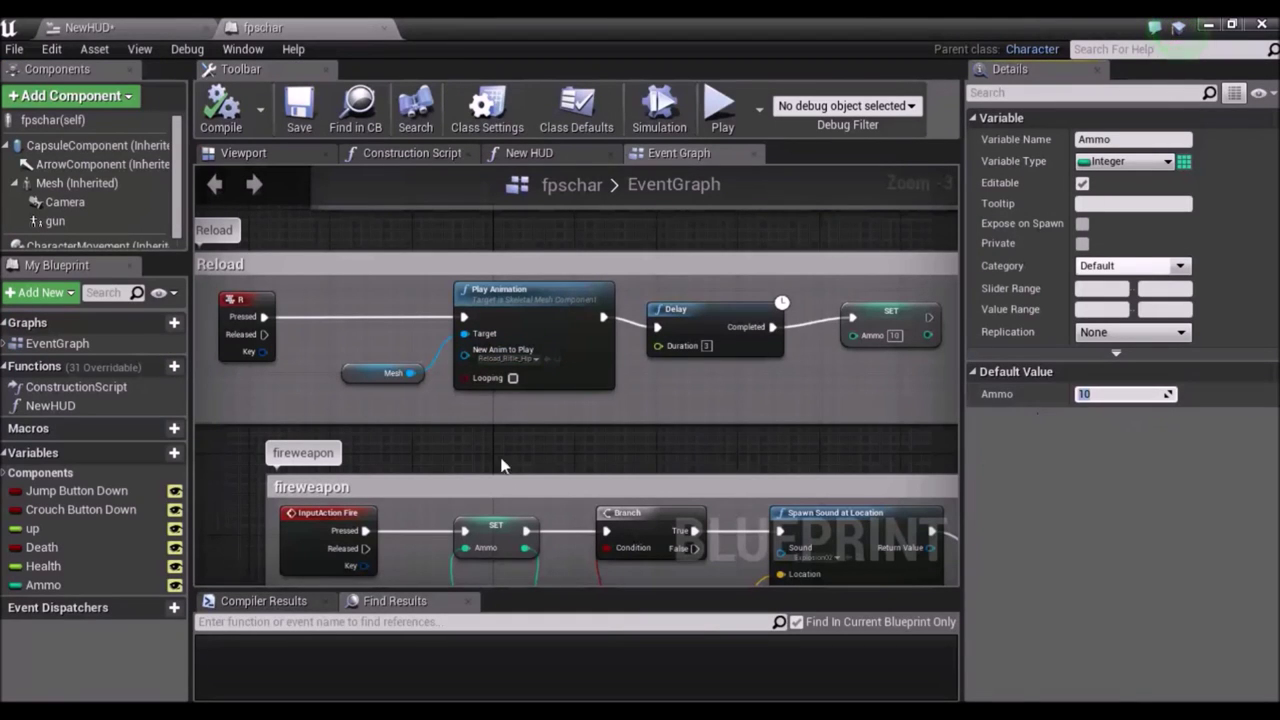
pyautogui.moveTo(435, 450); pyautogui.dragTo(778, 458, button='right')
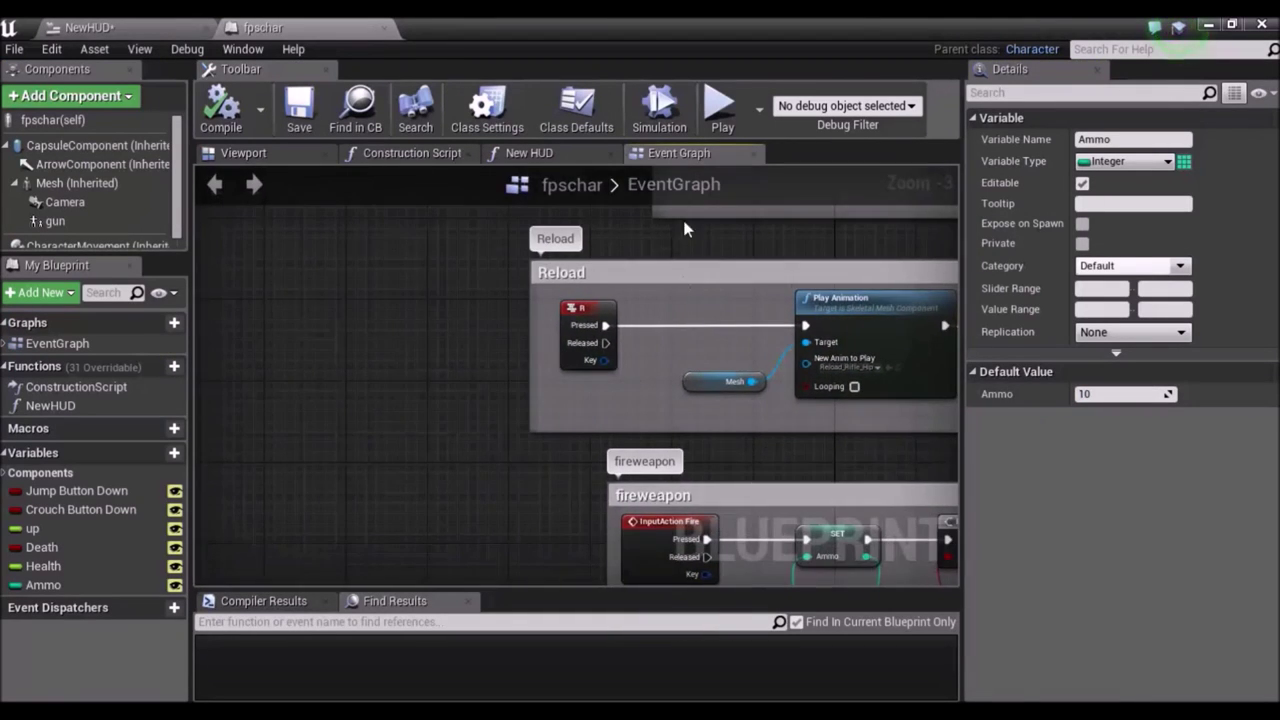
pyautogui.moveTo(680, 246); pyautogui.dragTo(495, 390, button='right')
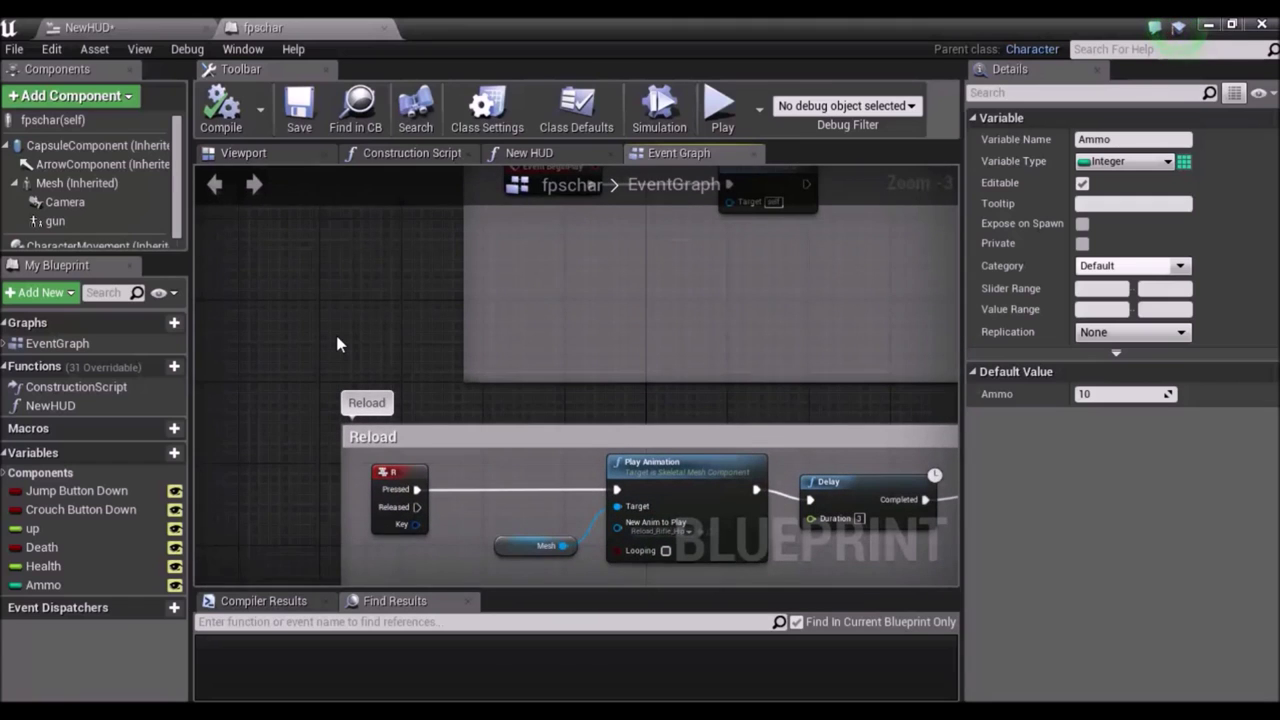
pyautogui.click(337, 344)
pyautogui.moveTo(346, 320); pyautogui.dragTo(261, 426, button='right')
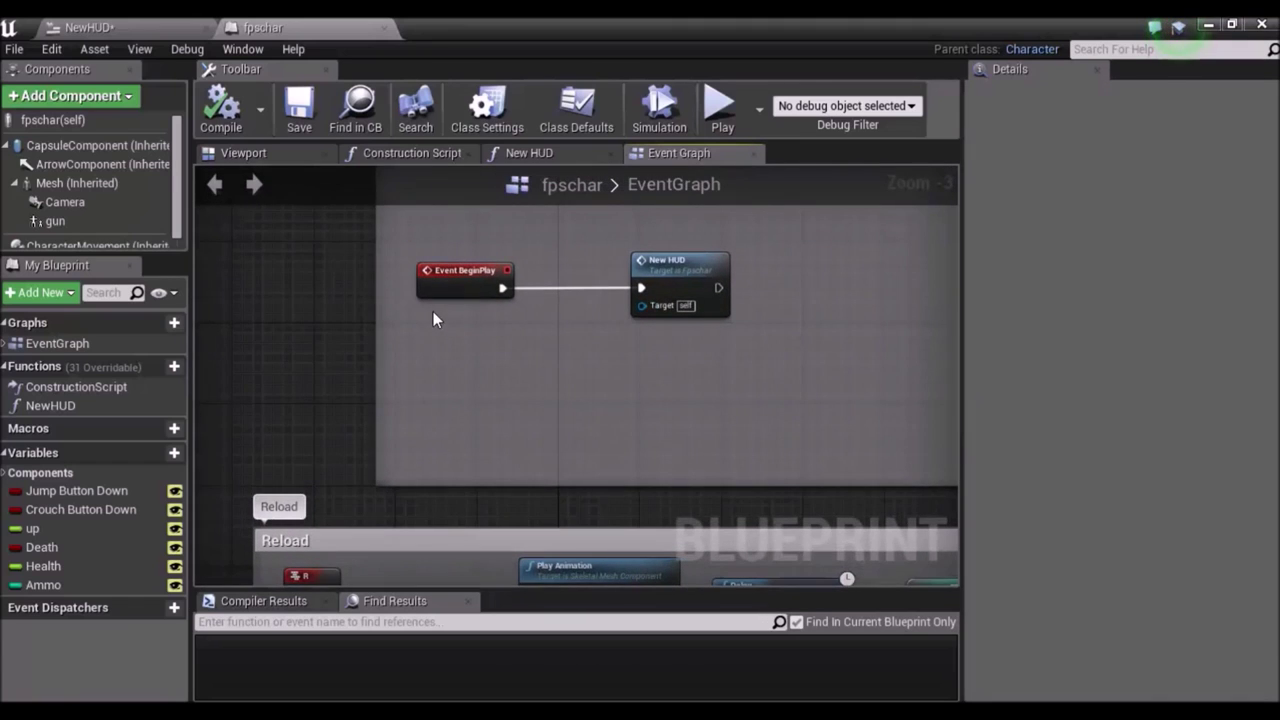
pyautogui.moveTo(406, 502); pyautogui.dragTo(506, 344, button='right')
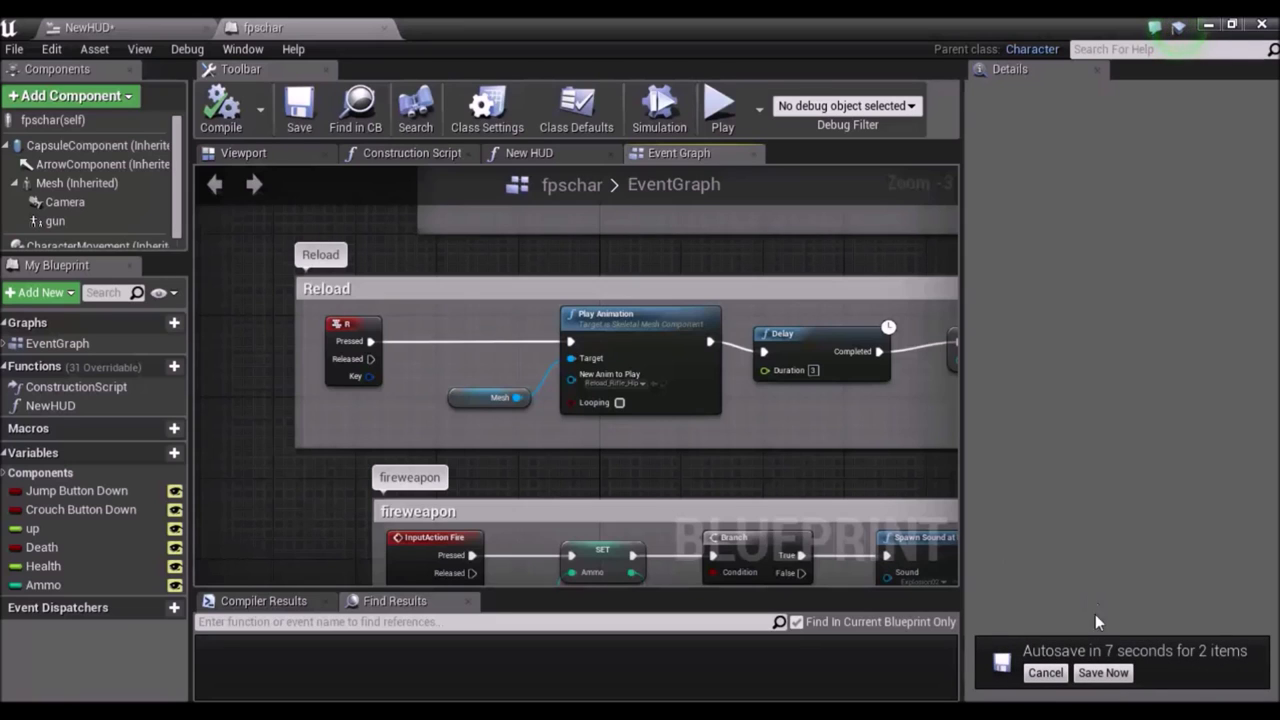
# Save the pending changes and select the Ammo getter in fireweapon.
pyautogui.click(1103, 672)
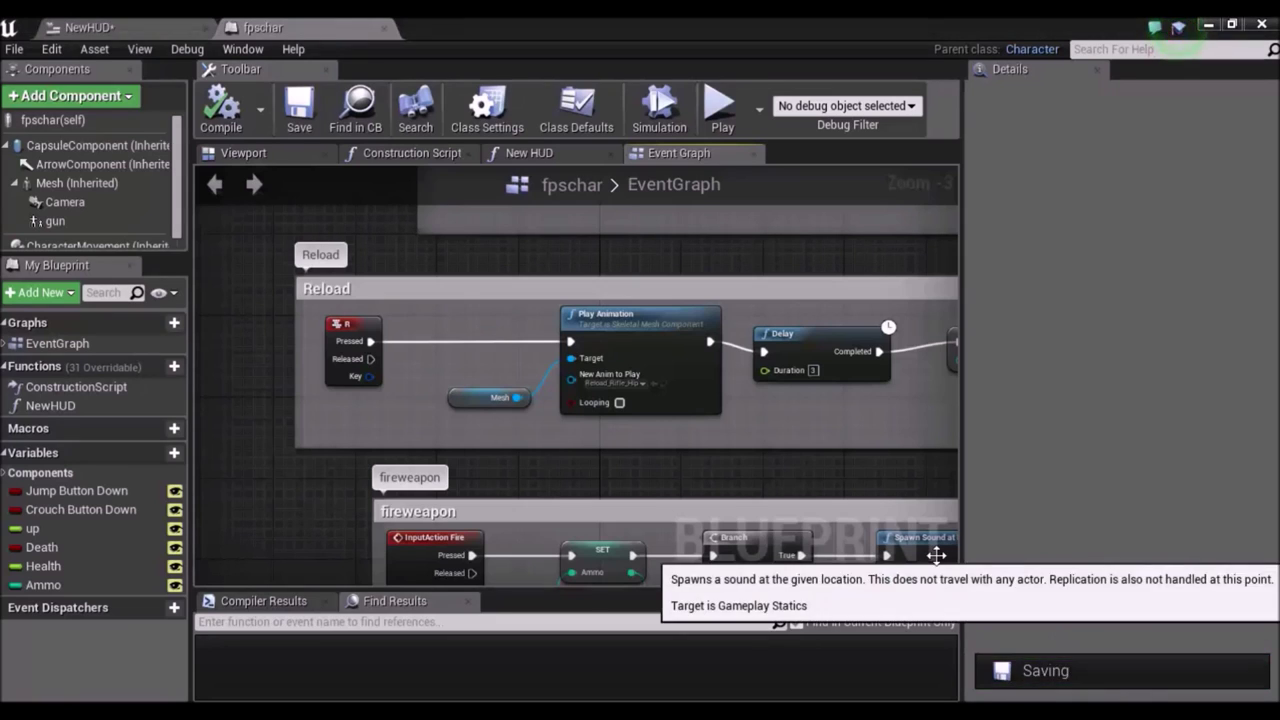
pyautogui.moveTo(740, 465)
pyautogui.mouseDown(button='right')
pyautogui.moveTo(674, 408)
pyautogui.moveTo(640, 408)
pyautogui.mouseUp(button='right')
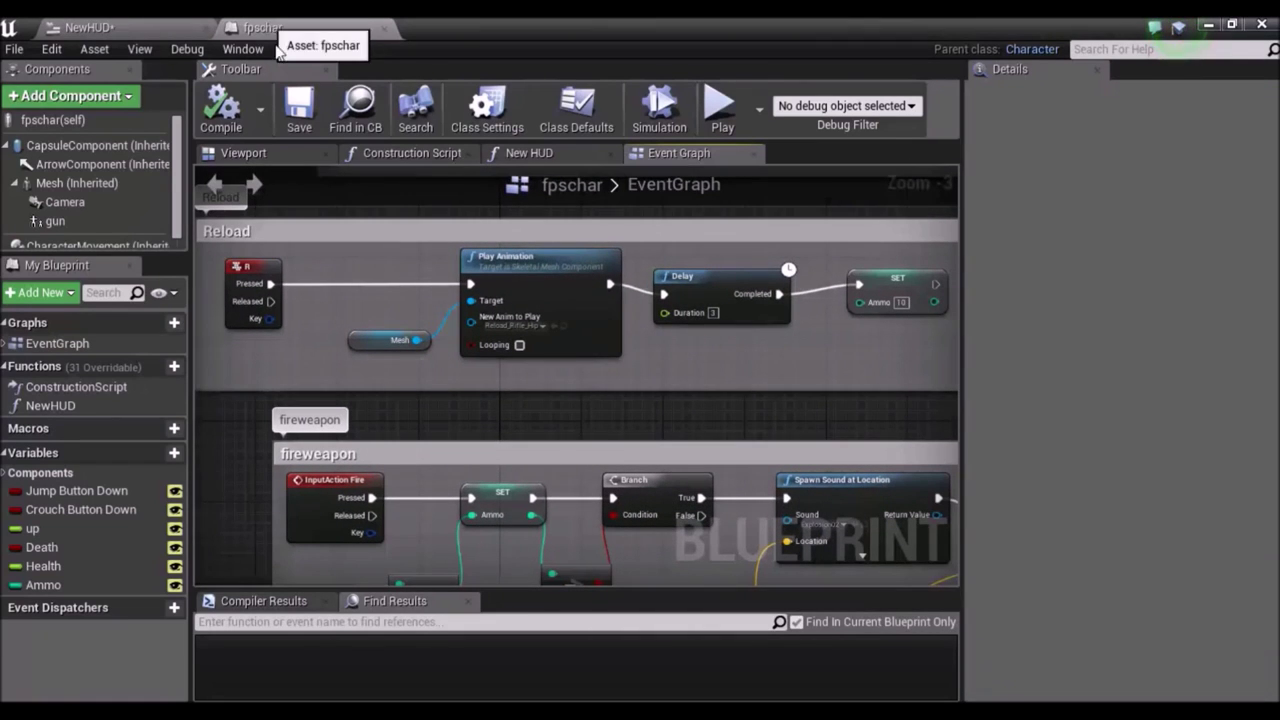
pyautogui.moveTo(320, 580); pyautogui.dragTo(421, 434, button='right')
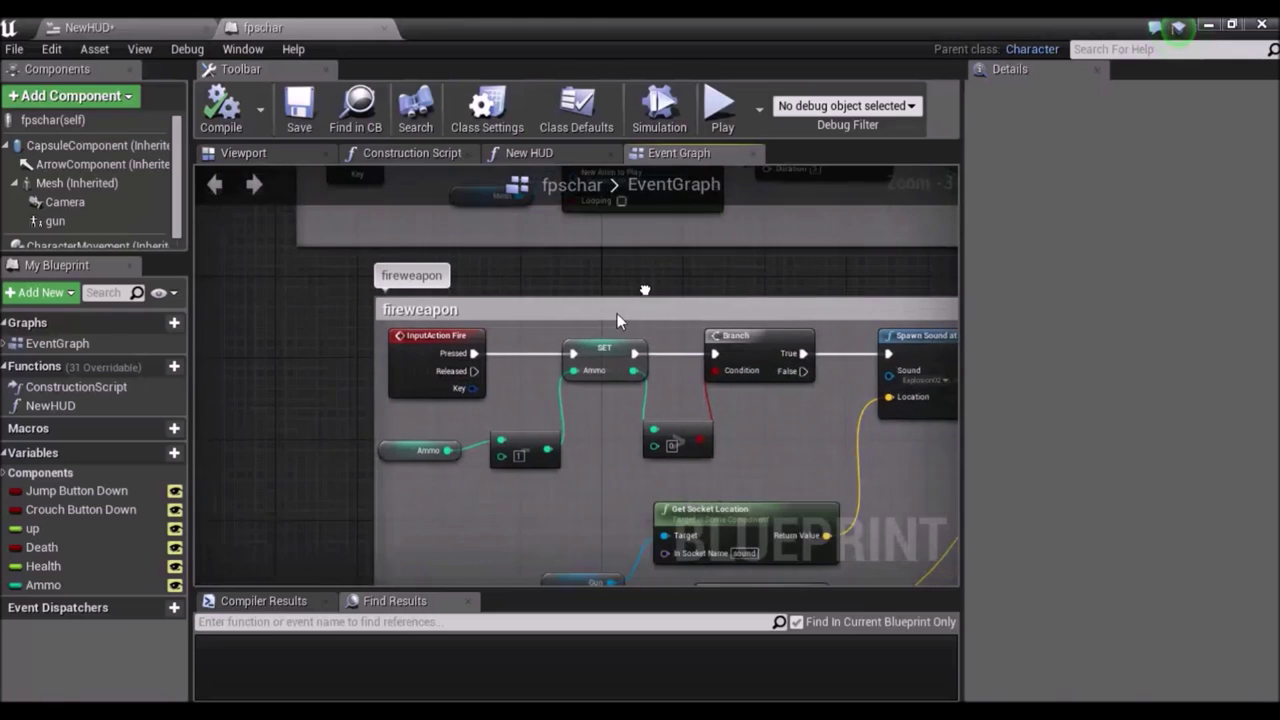
pyautogui.click(420, 449)
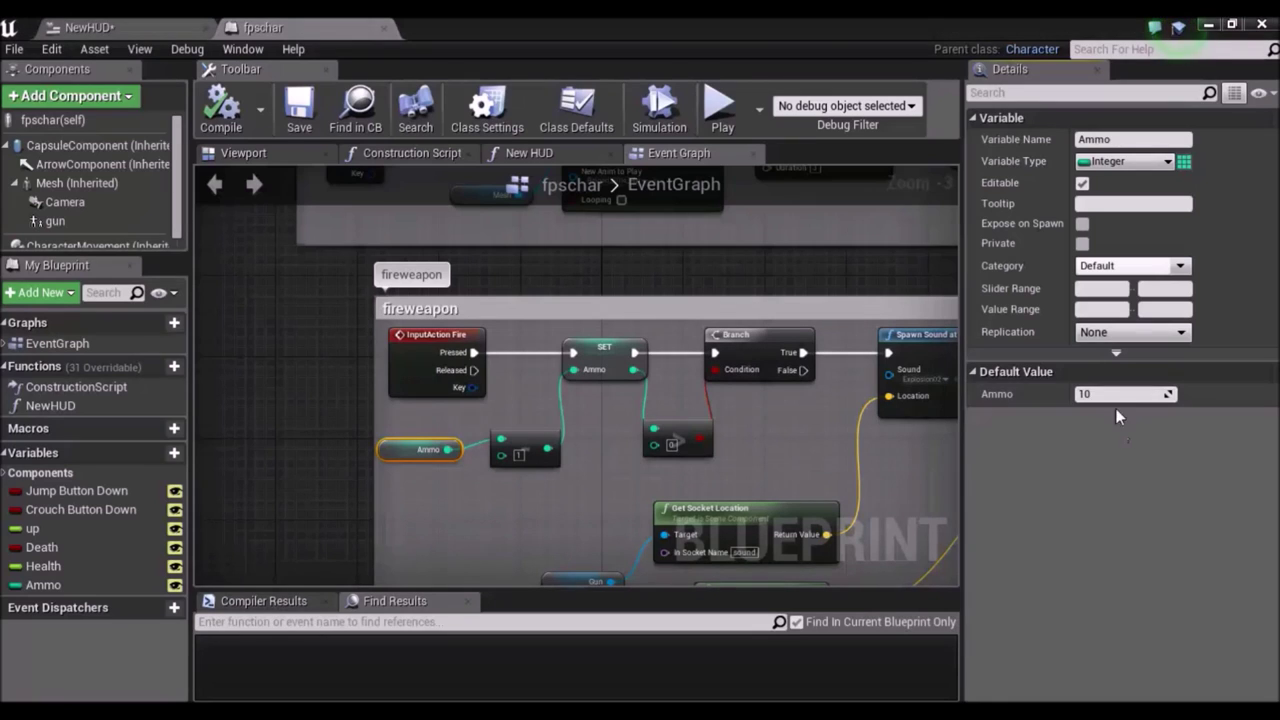
# Set Ammo's default value to 1 and change its type from Integer to Float.
pyautogui.press('BackSpace')
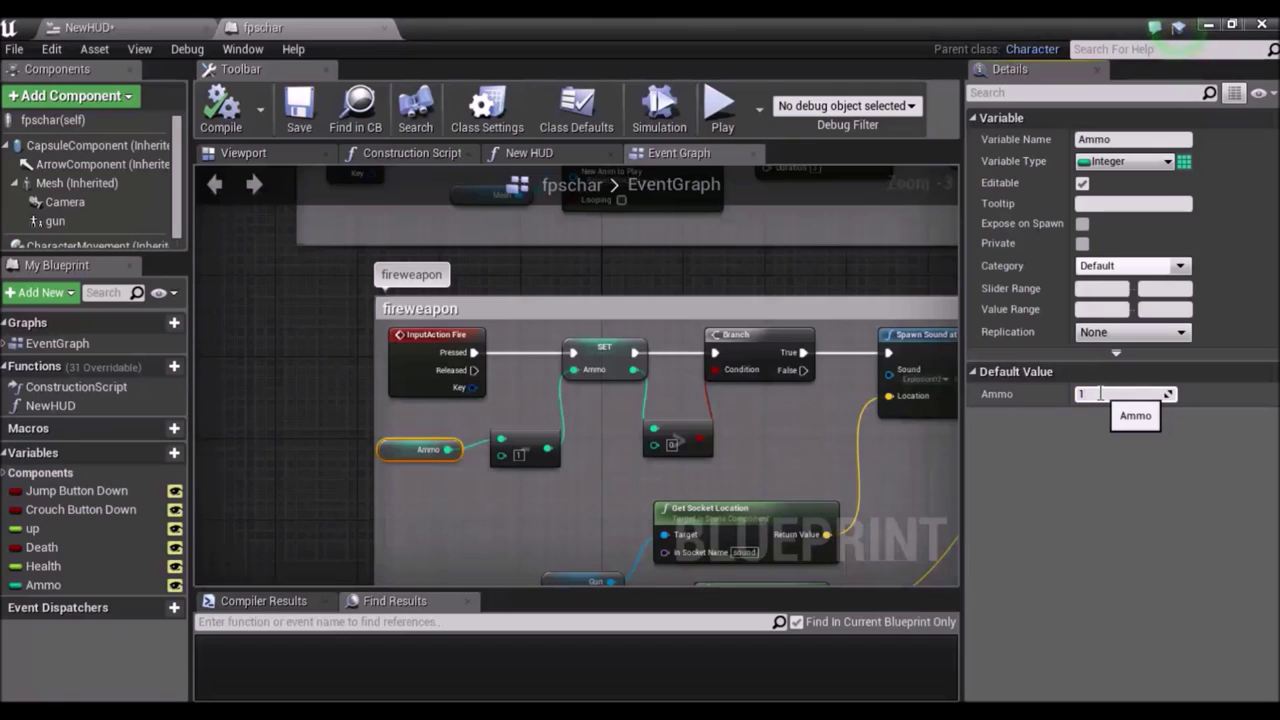
pyautogui.click(278, 496)
pyautogui.click(40, 585)
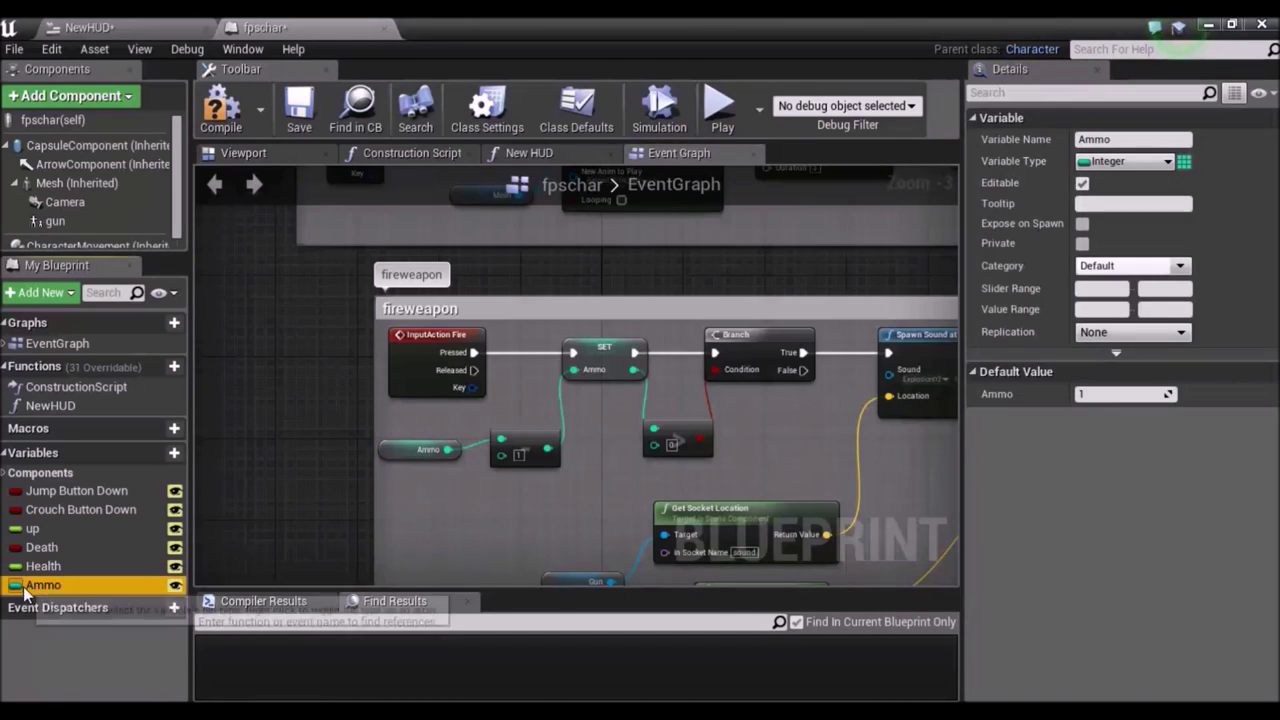
pyautogui.click(22, 588)
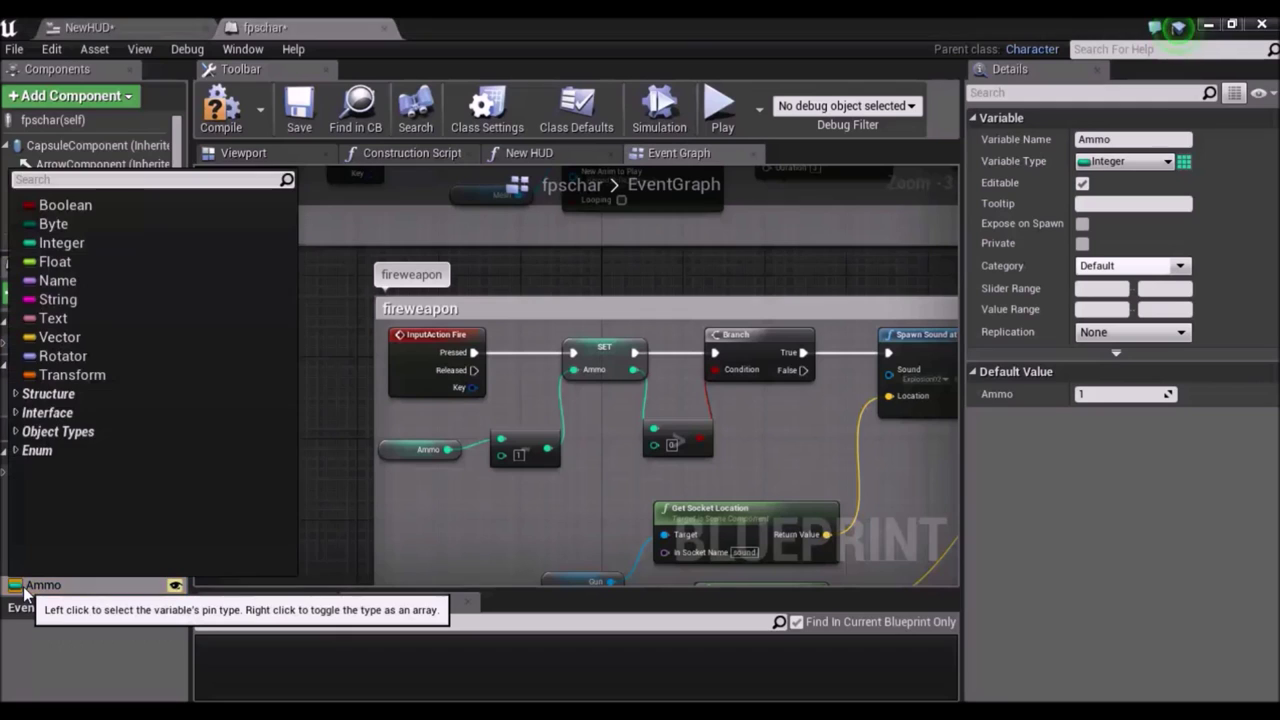
pyautogui.click(55, 262)
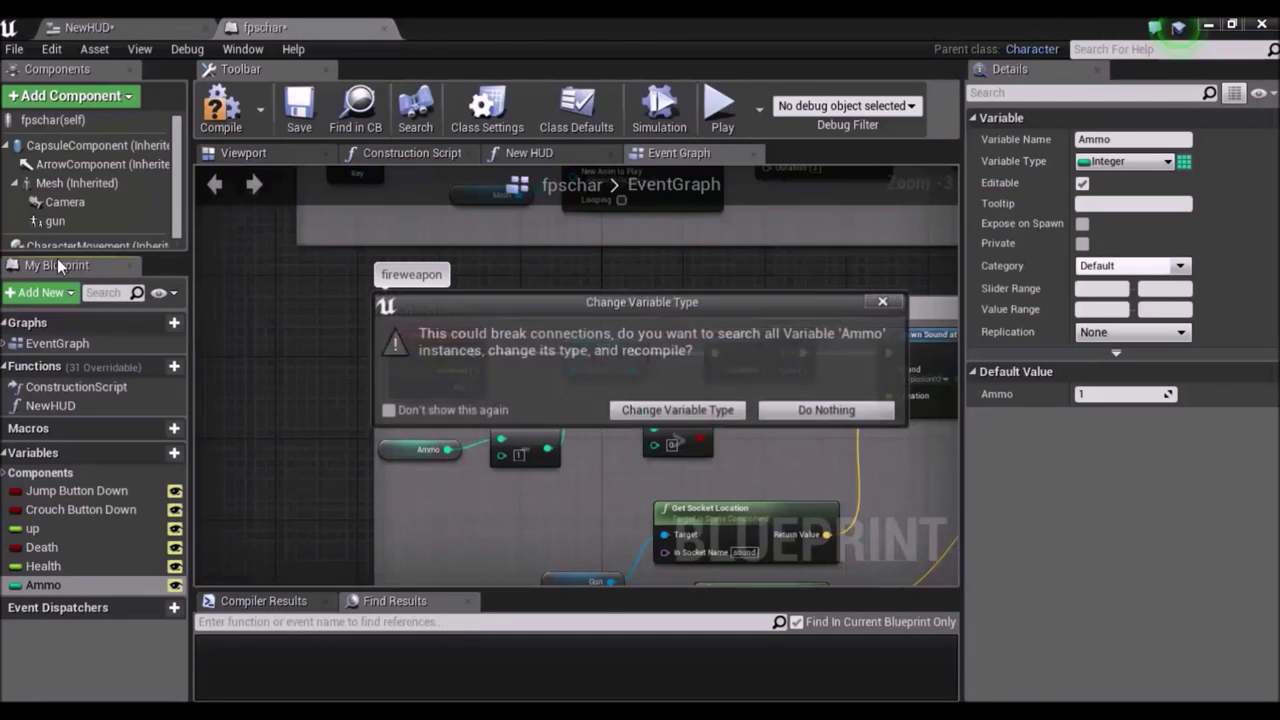
pyautogui.click(678, 410)
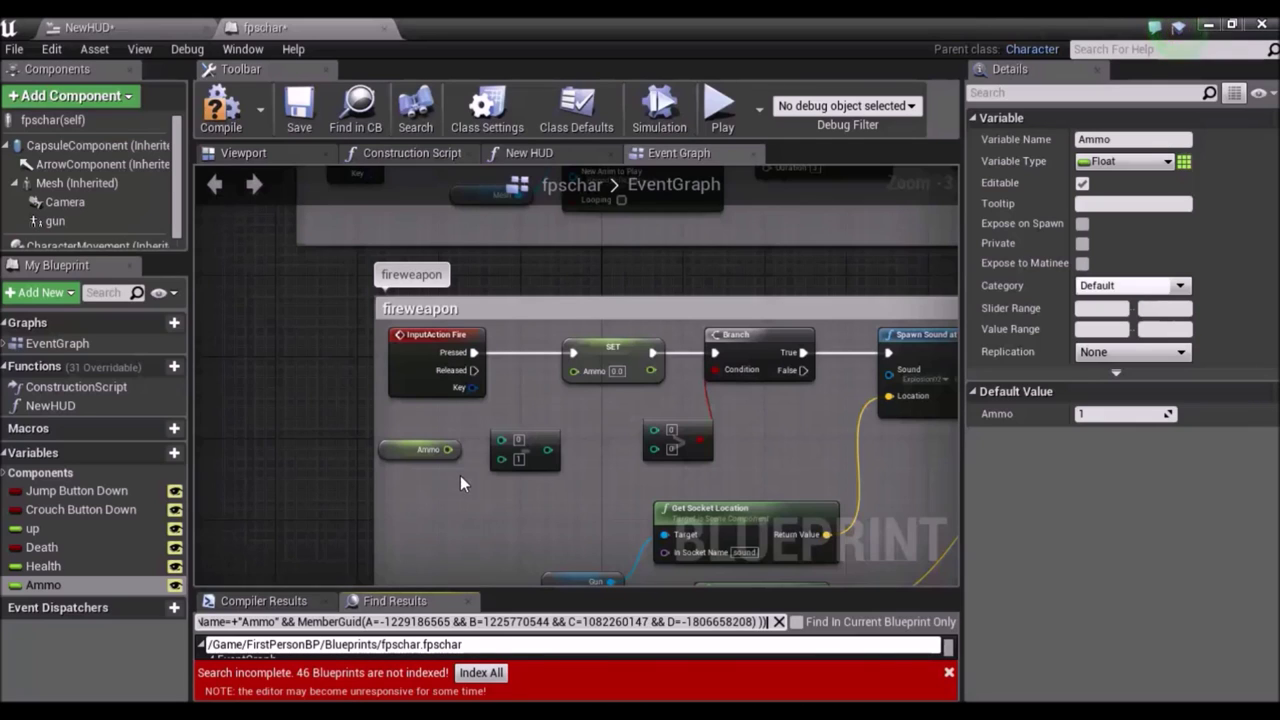
# Dismiss the search warning and delete the two broken math nodes.
pyautogui.click(949, 674)
pyautogui.scroll(2, 624, 483)
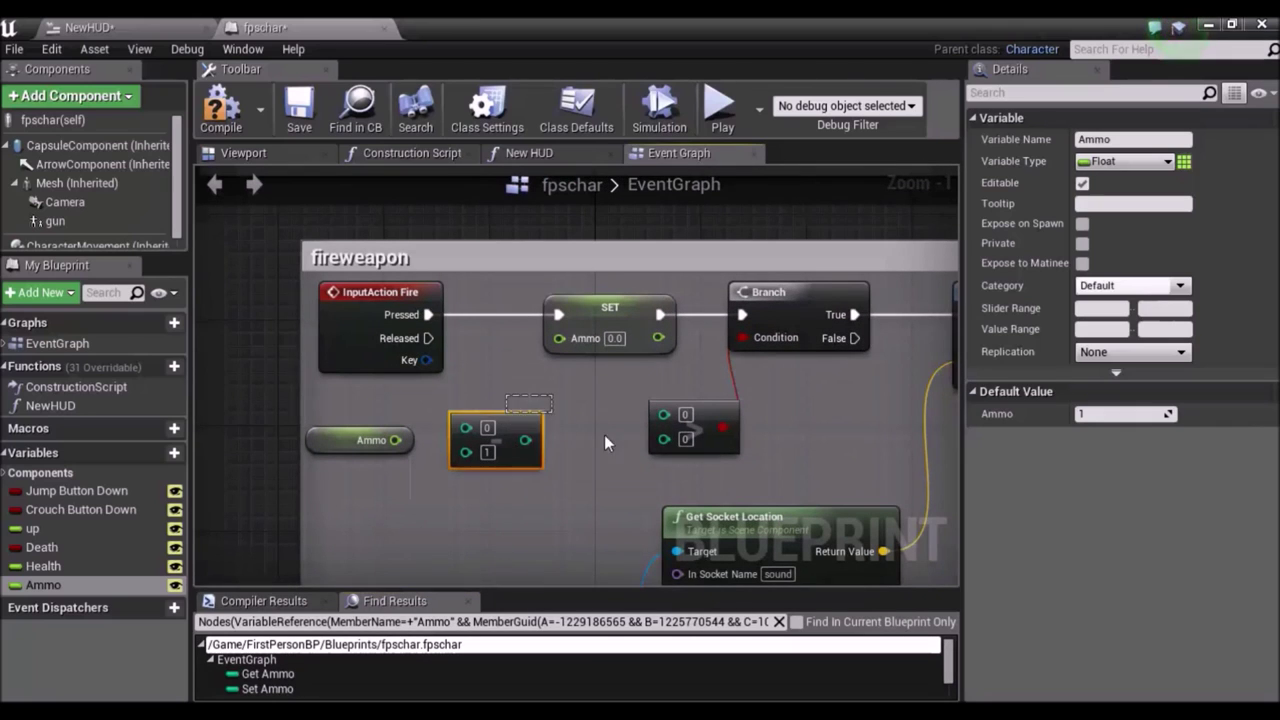
pyautogui.moveTo(506, 396); pyautogui.dragTo(685, 471)
pyautogui.press('Delete')
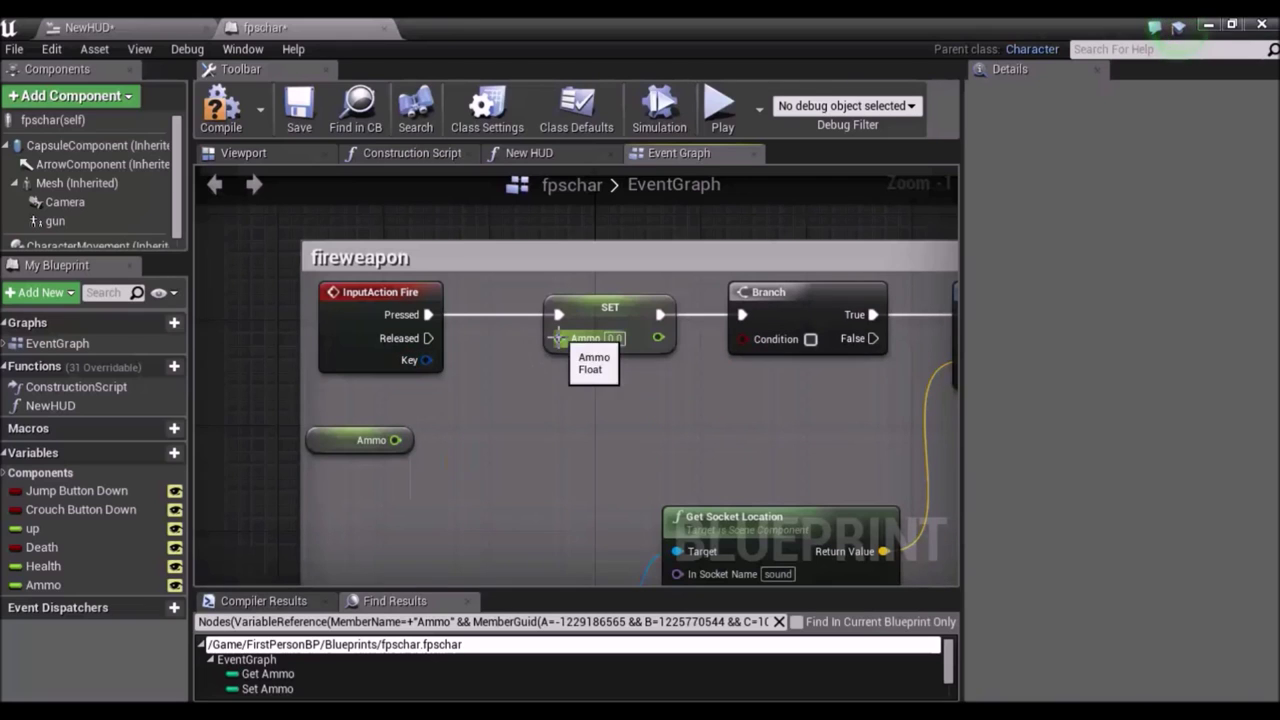
# Feed SET Ammo from a float subtraction node computing Ammo minus 0.1.
pyautogui.moveTo(557, 337); pyautogui.dragTo(507, 406)
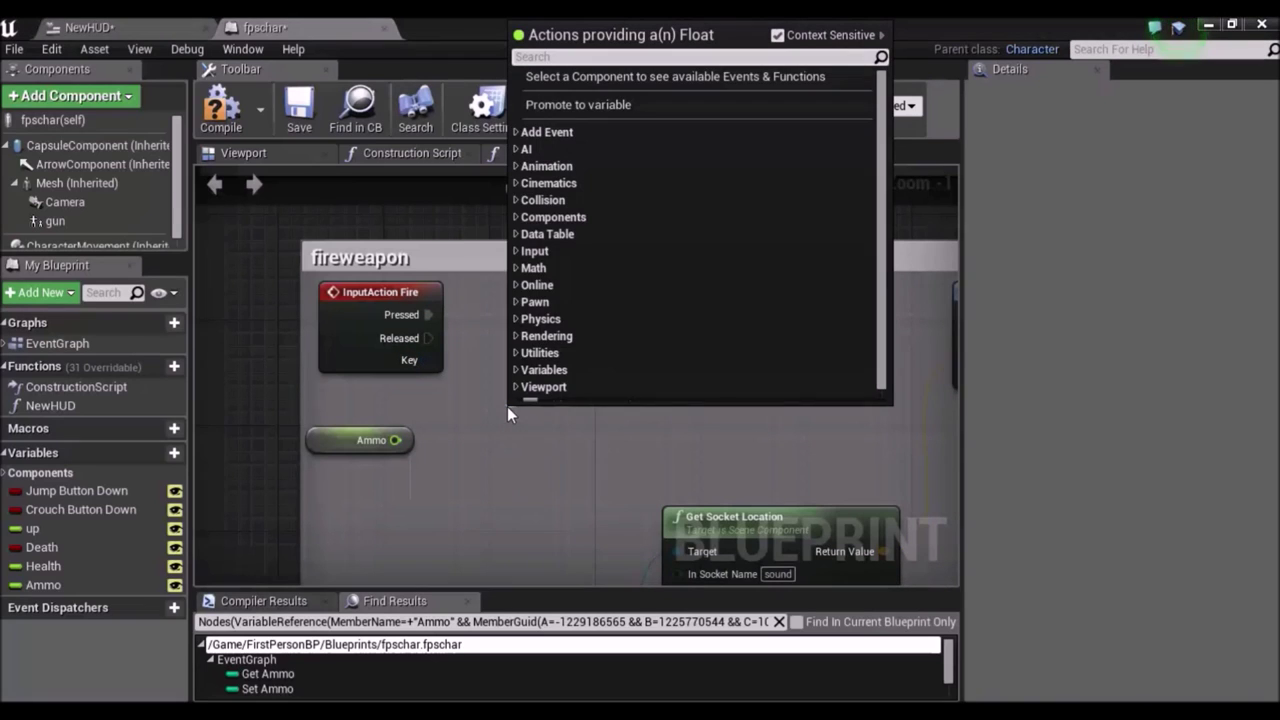
pyautogui.write('-flo')
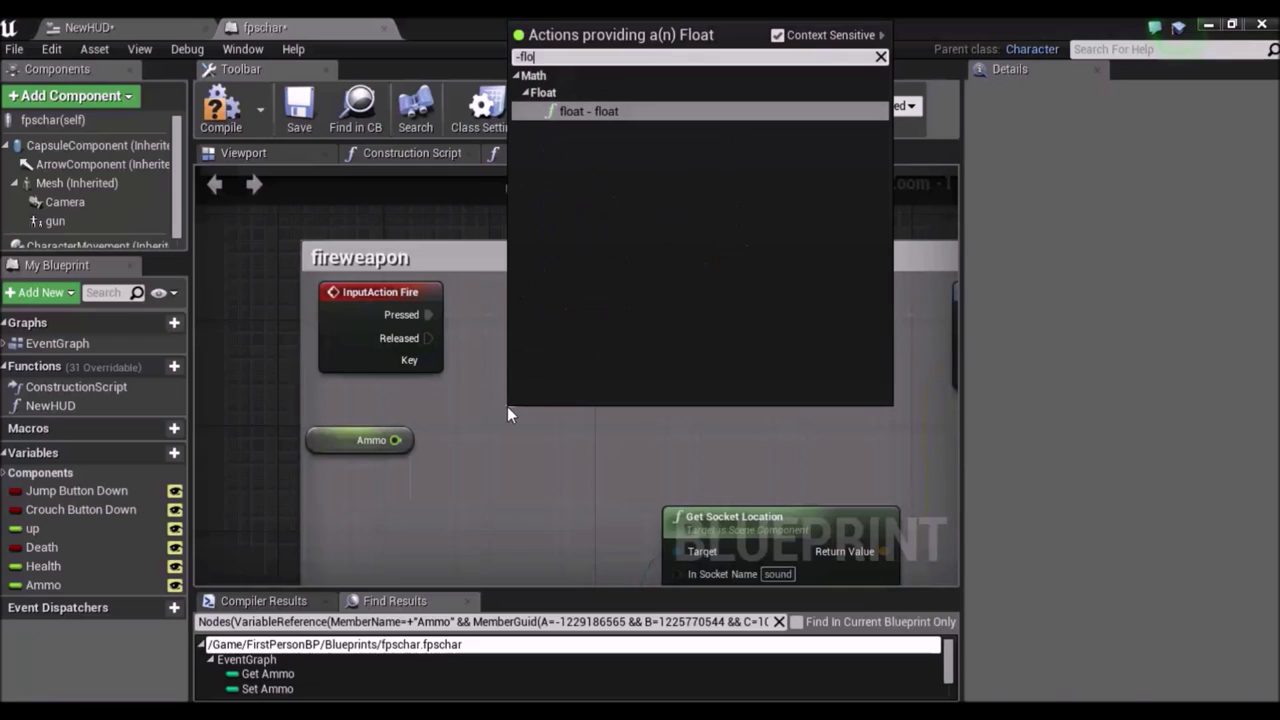
pyautogui.press('Return')
pyautogui.click(545, 439)
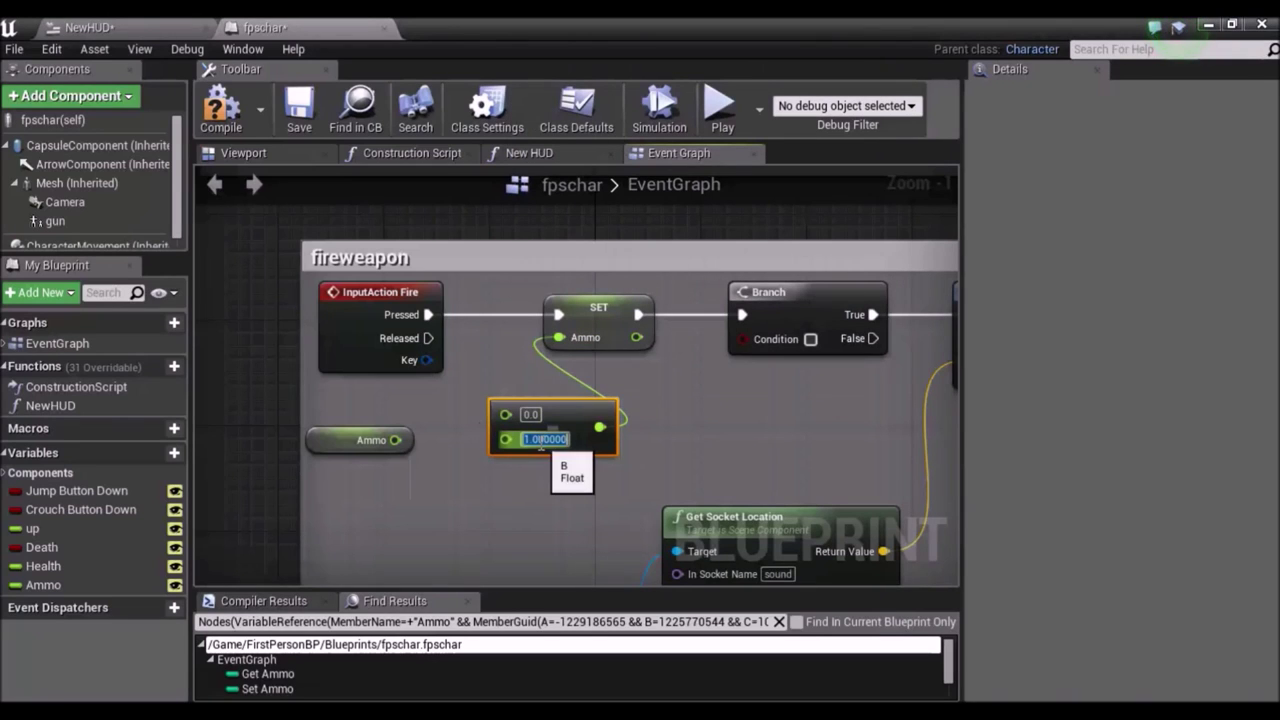
pyautogui.press('BackSpace')
pyautogui.write('0.1')
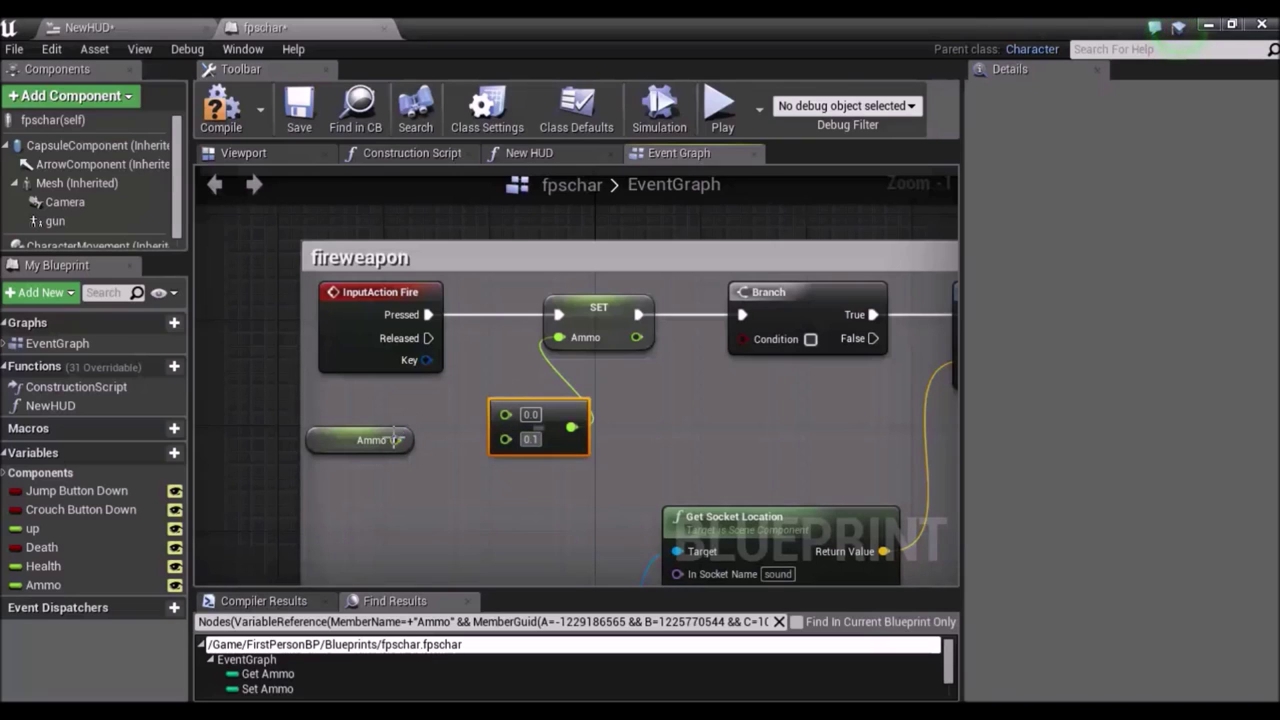
pyautogui.moveTo(400, 440); pyautogui.dragTo(505, 422)
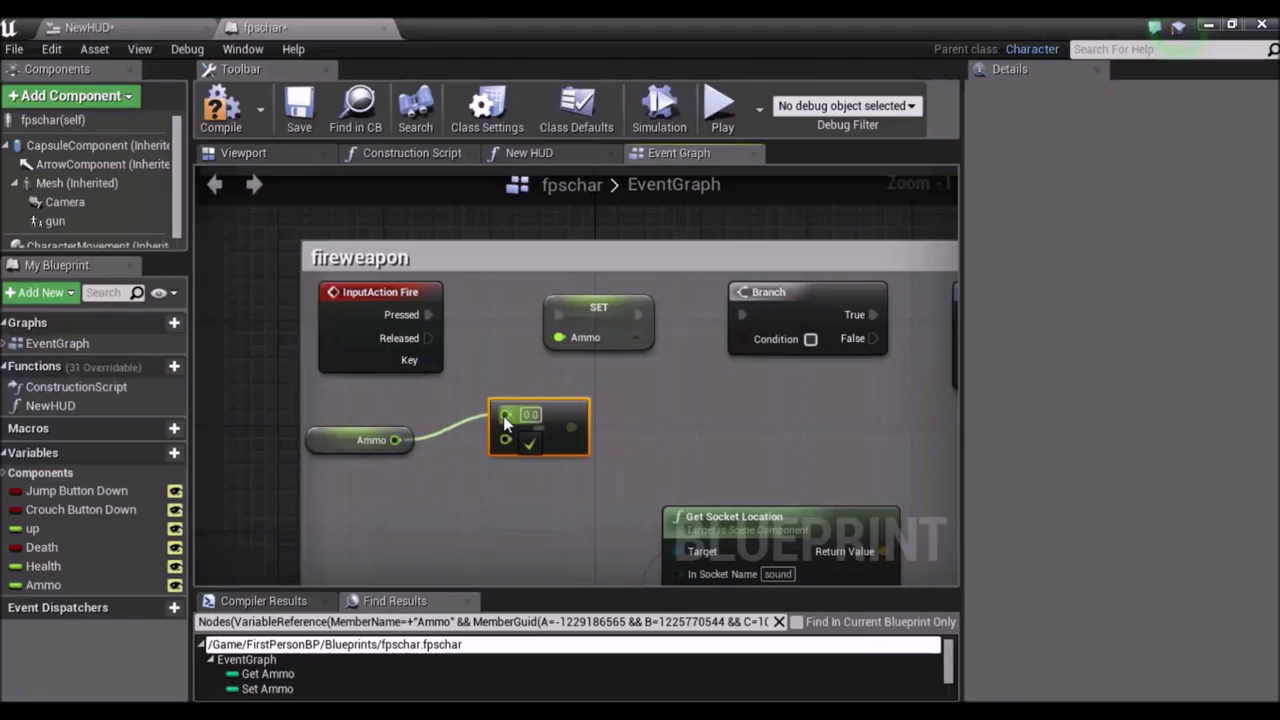
pyautogui.click(360, 440)
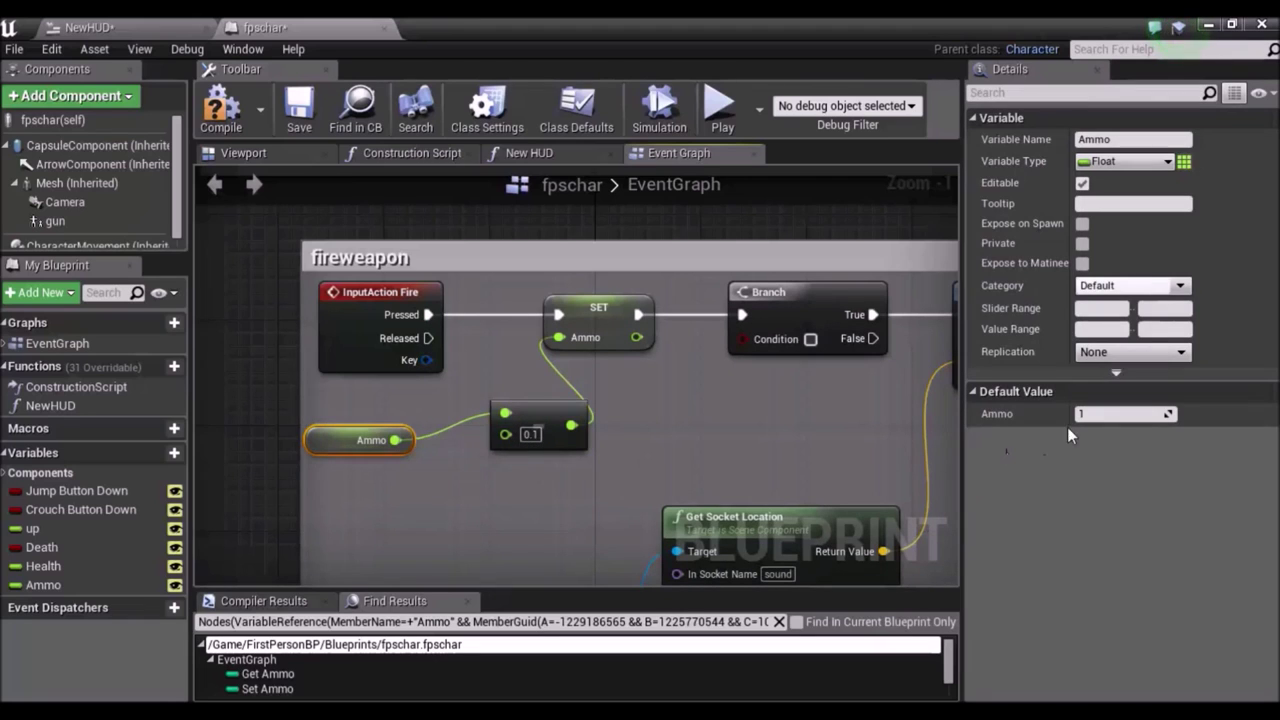
pyautogui.moveTo(574, 416); pyautogui.dragTo(561, 429)
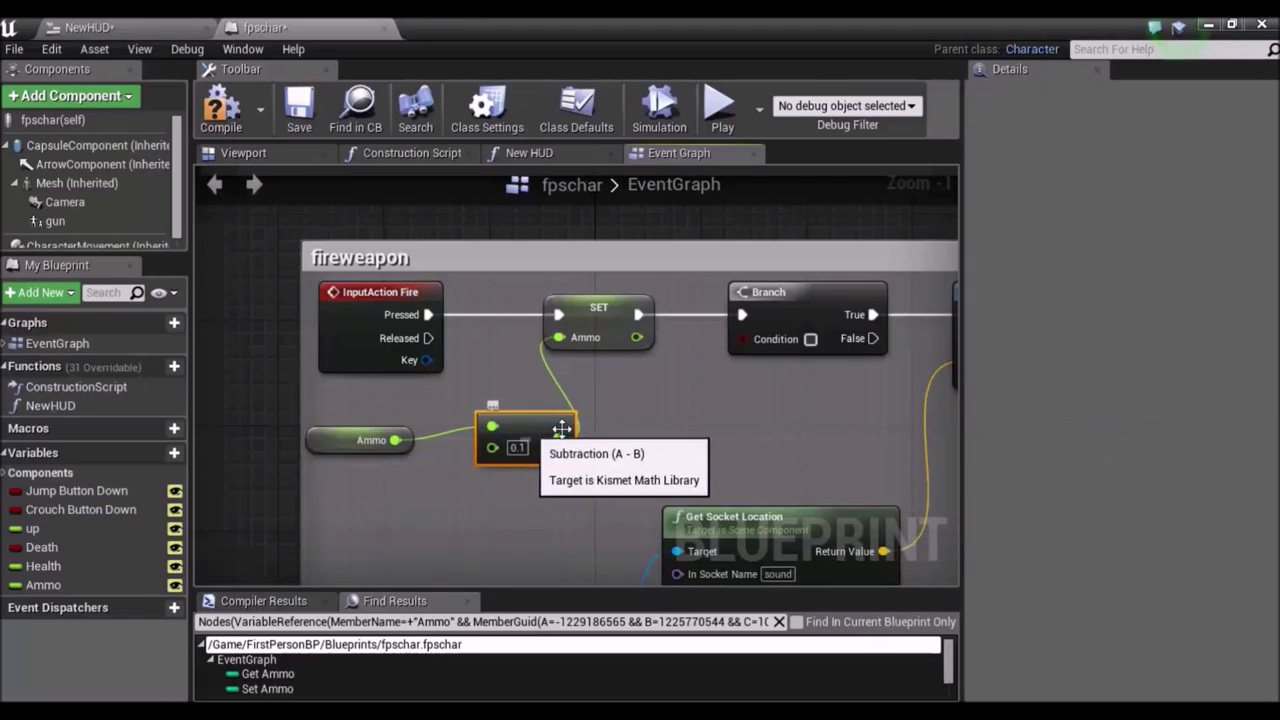
pyautogui.moveTo(525, 347)
pyautogui.mouseDown()
pyautogui.moveTo(590, 421)
pyautogui.moveTo(573, 452)
pyautogui.mouseUp()
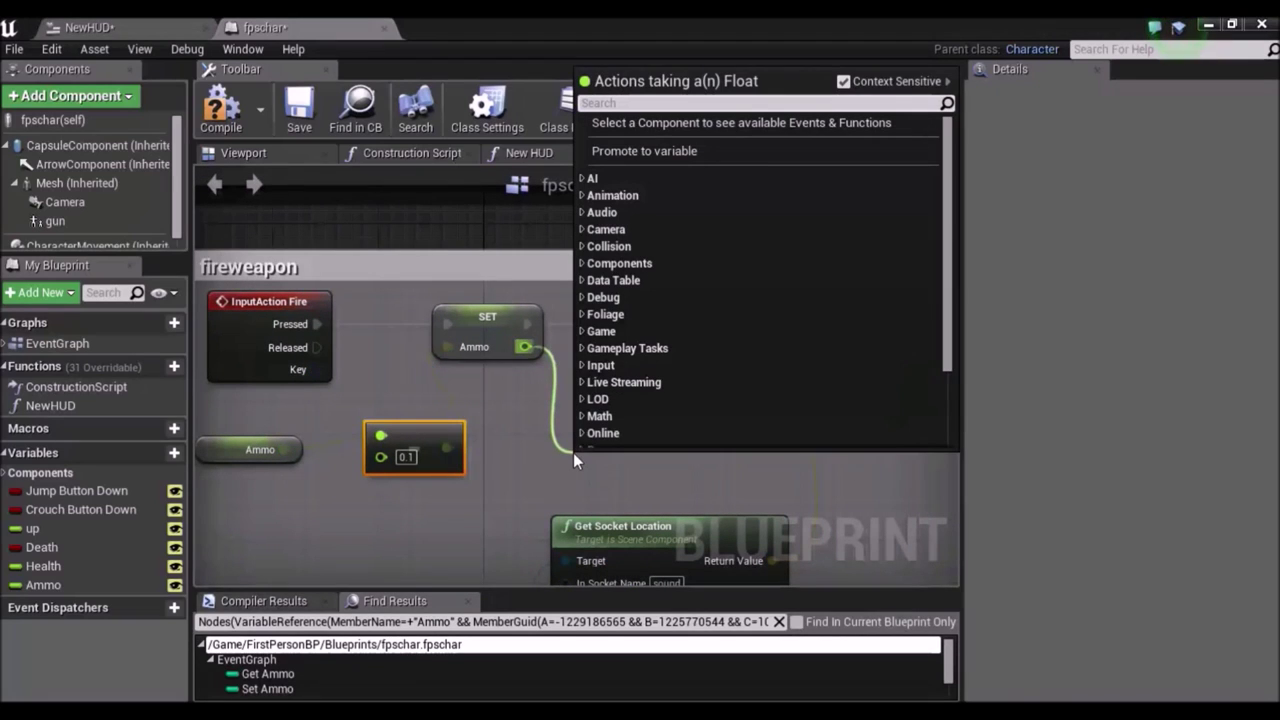
# Drive the Branch with a new-Ammo greater-than 0.0 comparison and save fpschar.
pyautogui.write('>')
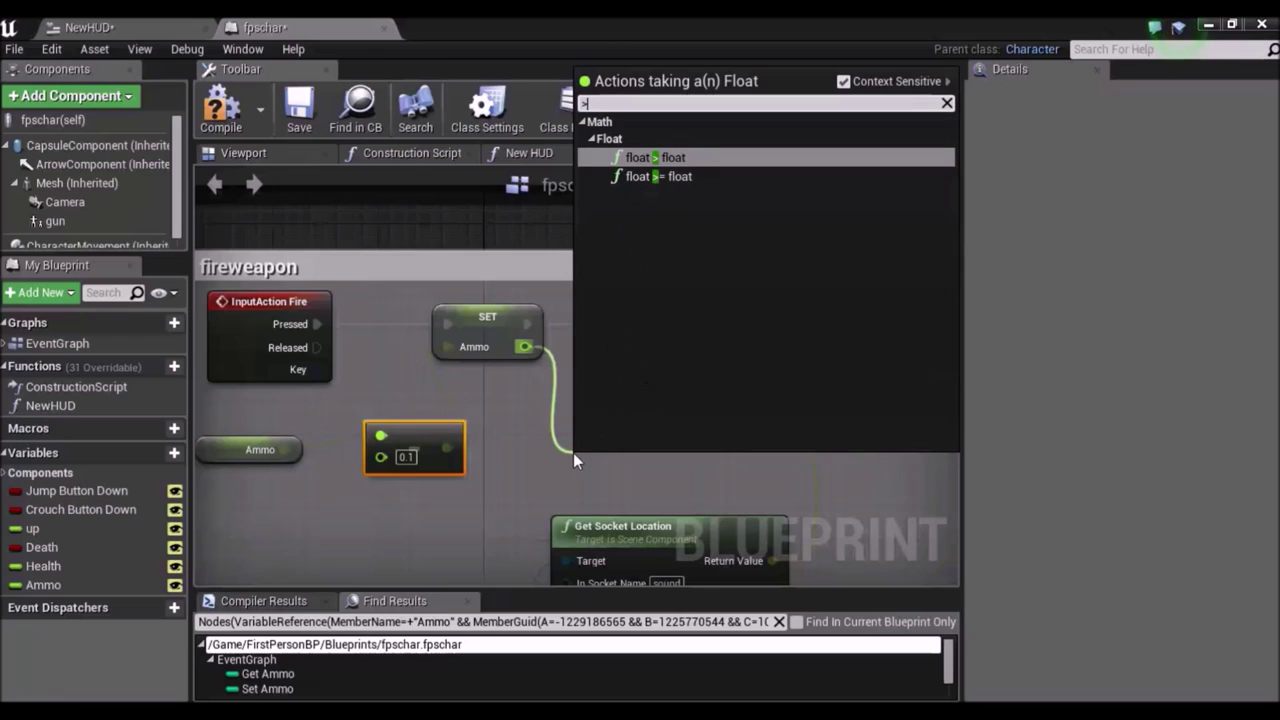
pyautogui.press('Return')
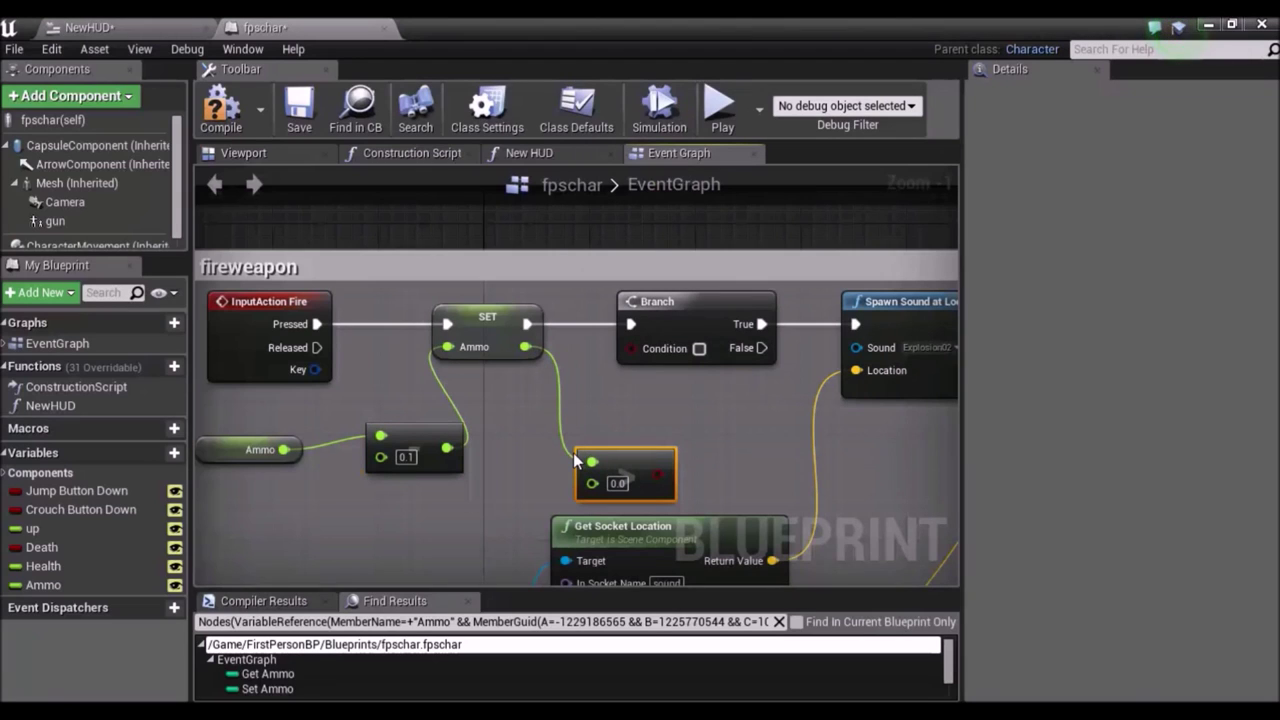
pyautogui.moveTo(590, 461); pyautogui.dragTo(612, 452)
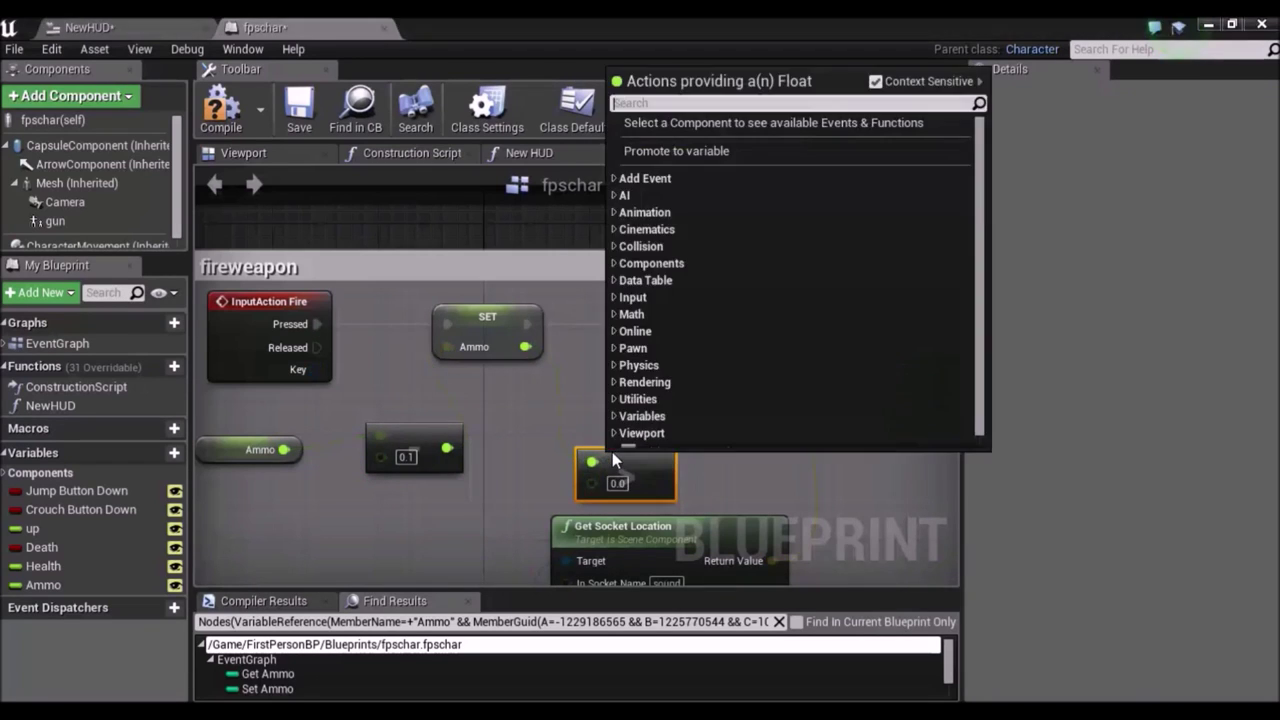
pyautogui.click(509, 405)
pyautogui.moveTo(612, 452)
pyautogui.mouseDown()
pyautogui.moveTo(581, 433)
pyautogui.moveTo(634, 364)
pyautogui.moveTo(631, 347)
pyautogui.mouseUp()
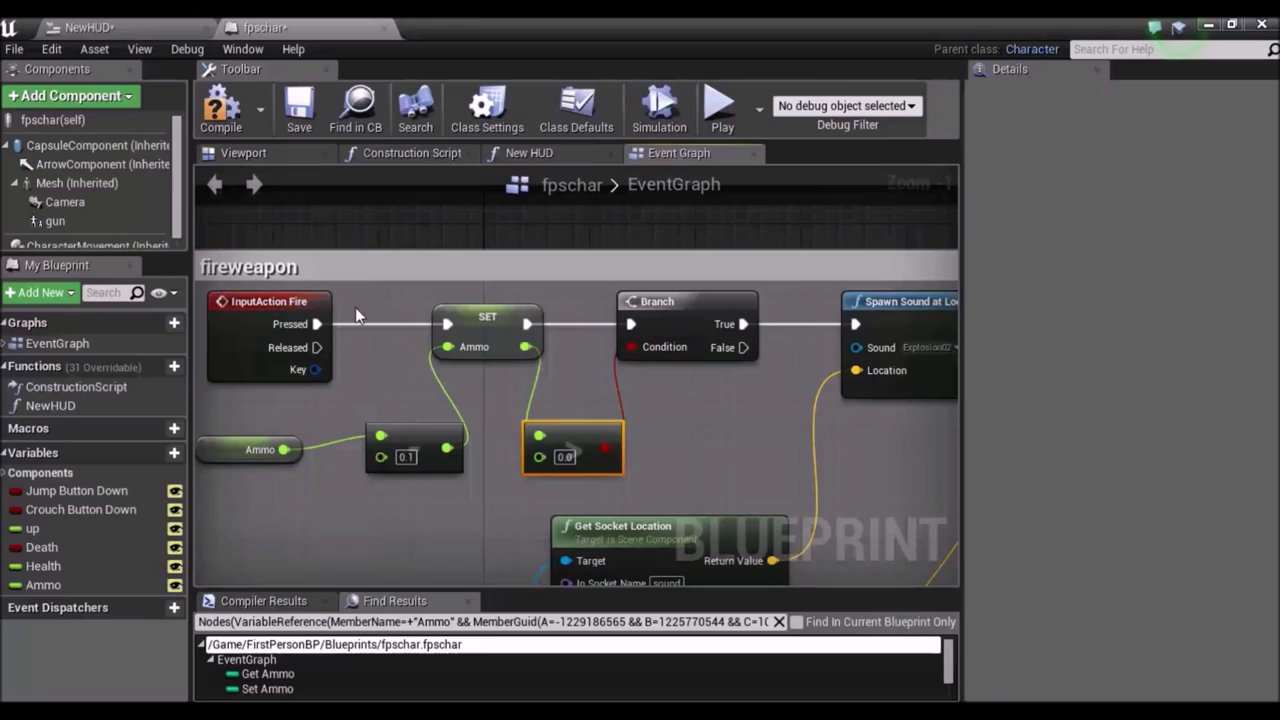
pyautogui.click(299, 118)
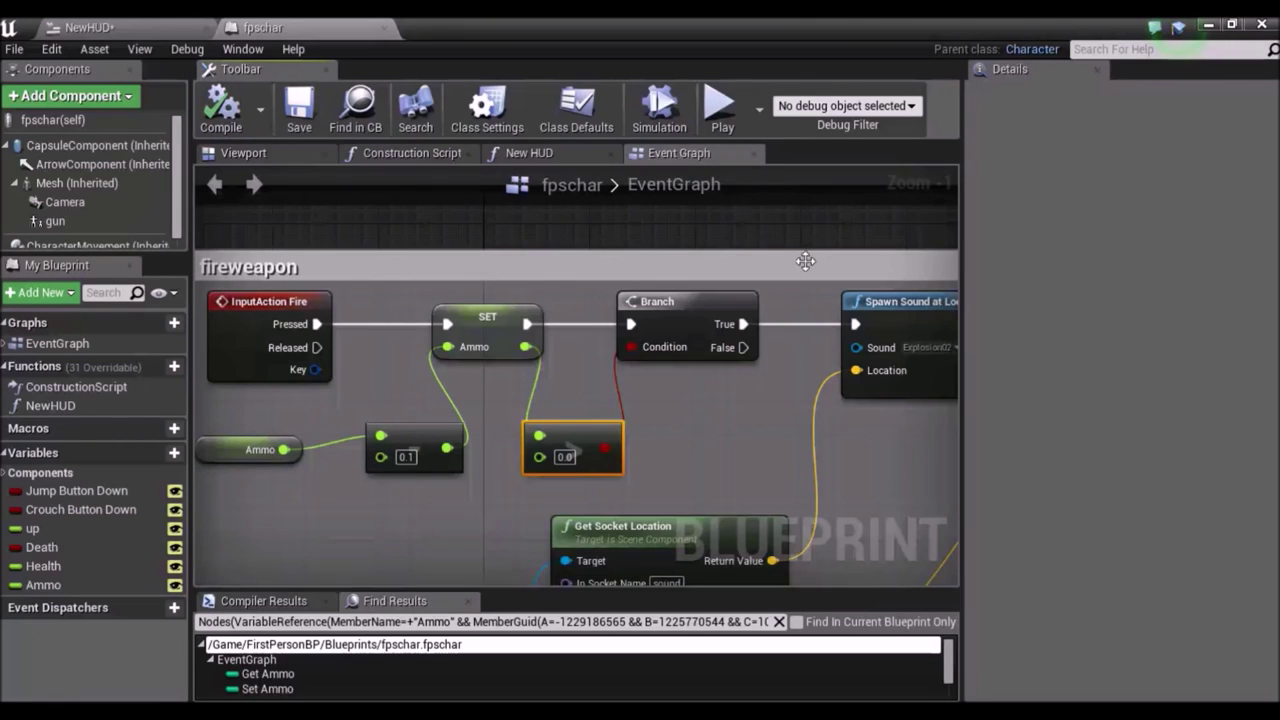
pyautogui.moveTo(609, 270); pyautogui.dragTo(506, 437, button='right')
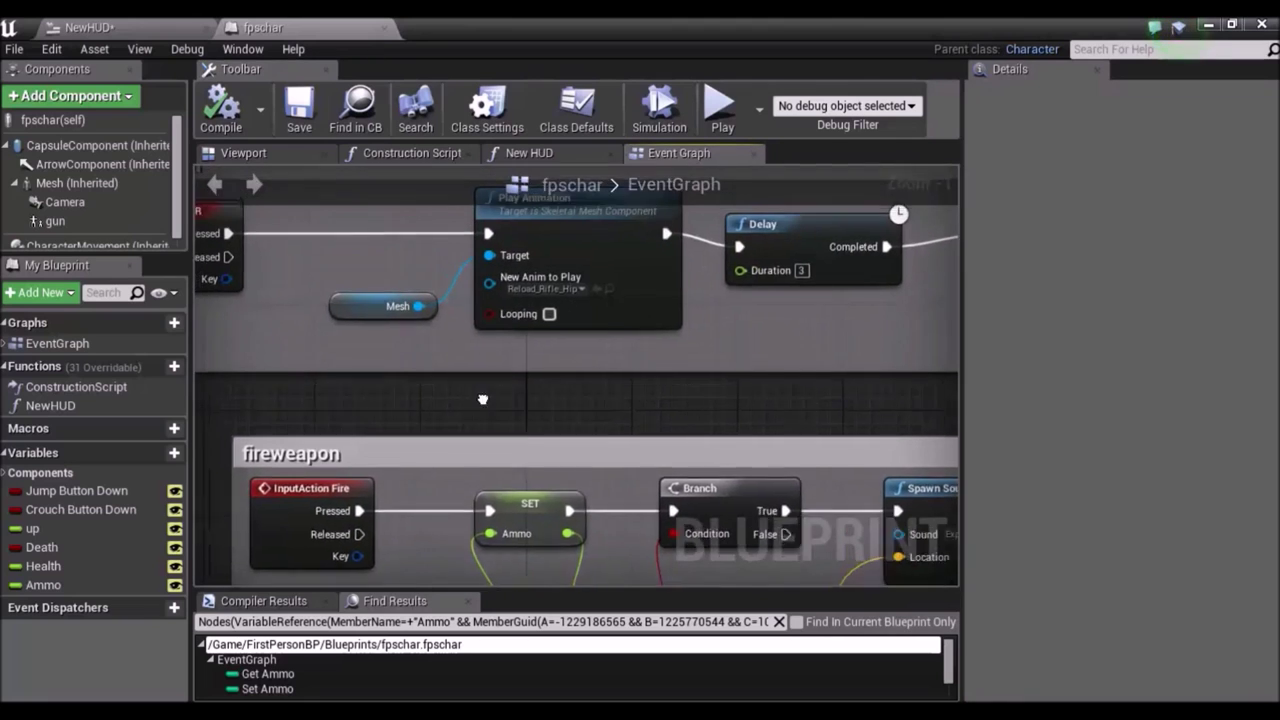
# Change the Reload graph's SET Ammo value to 1.
pyautogui.scroll(-2, 739, 395)
pyautogui.scroll(1, 739, 395)
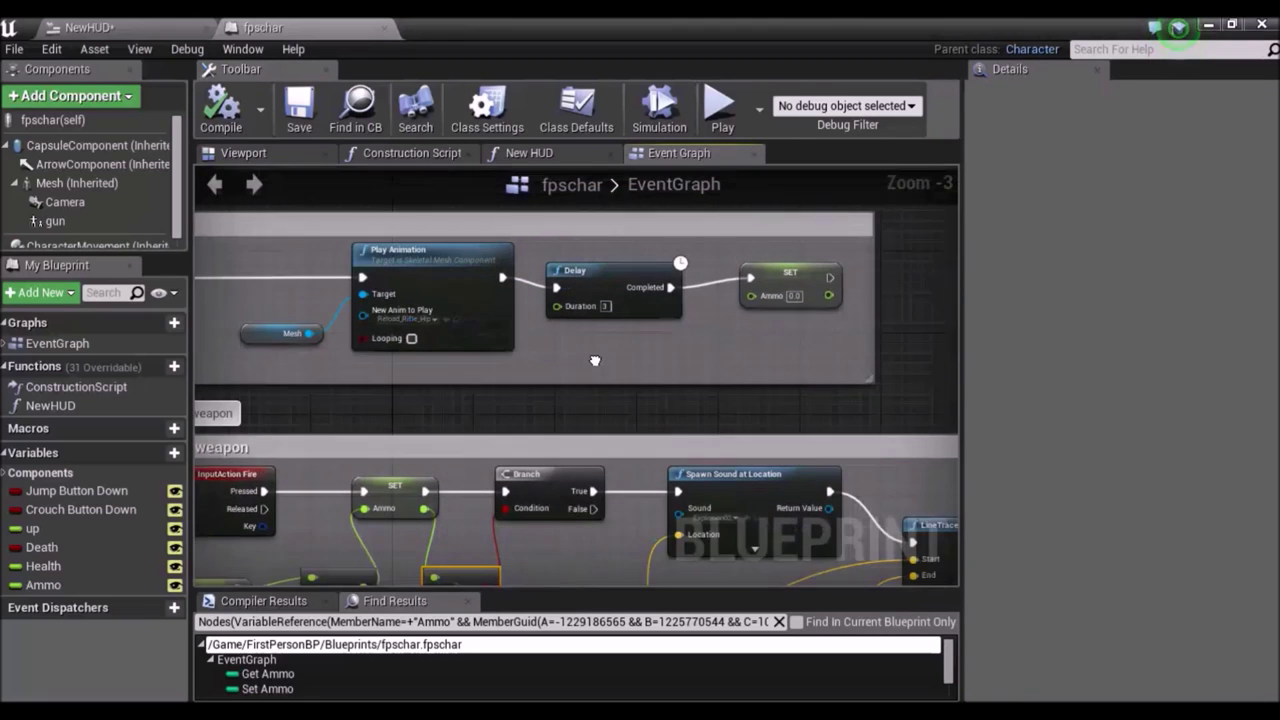
pyautogui.click(769, 276)
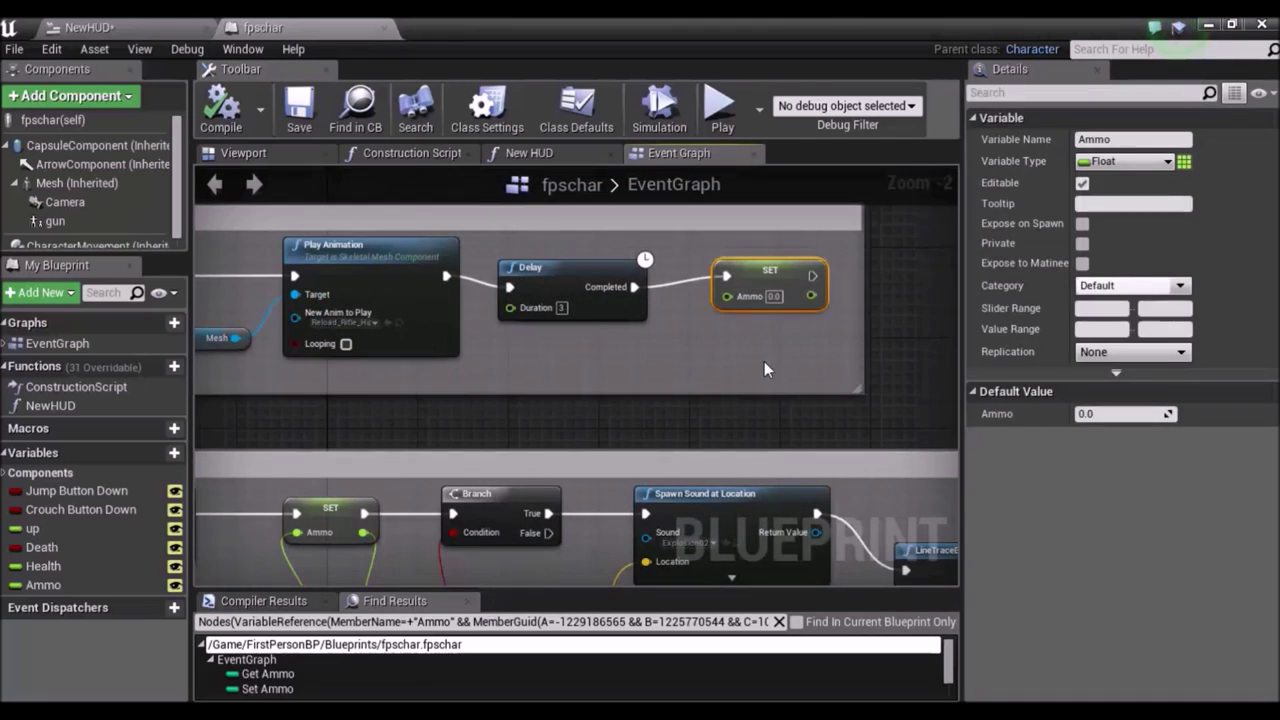
pyautogui.scroll(2, 762, 359)
pyautogui.click(790, 279)
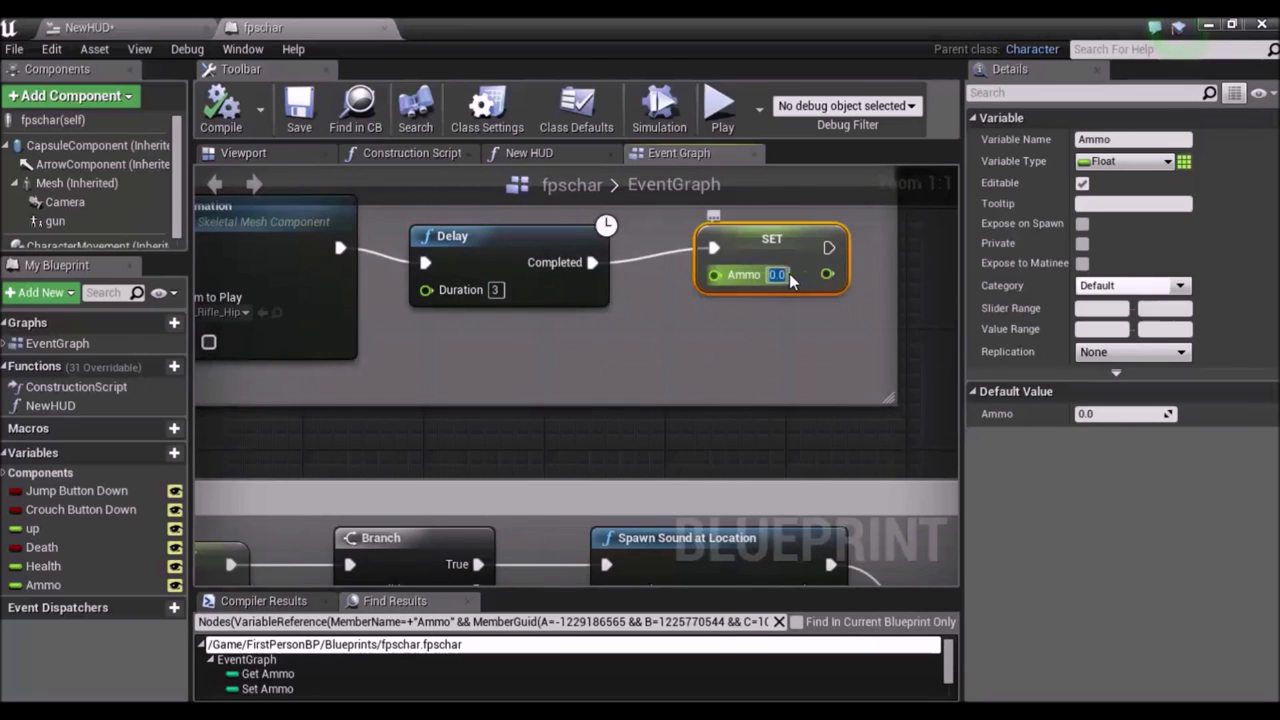
pyautogui.press('BackSpace')
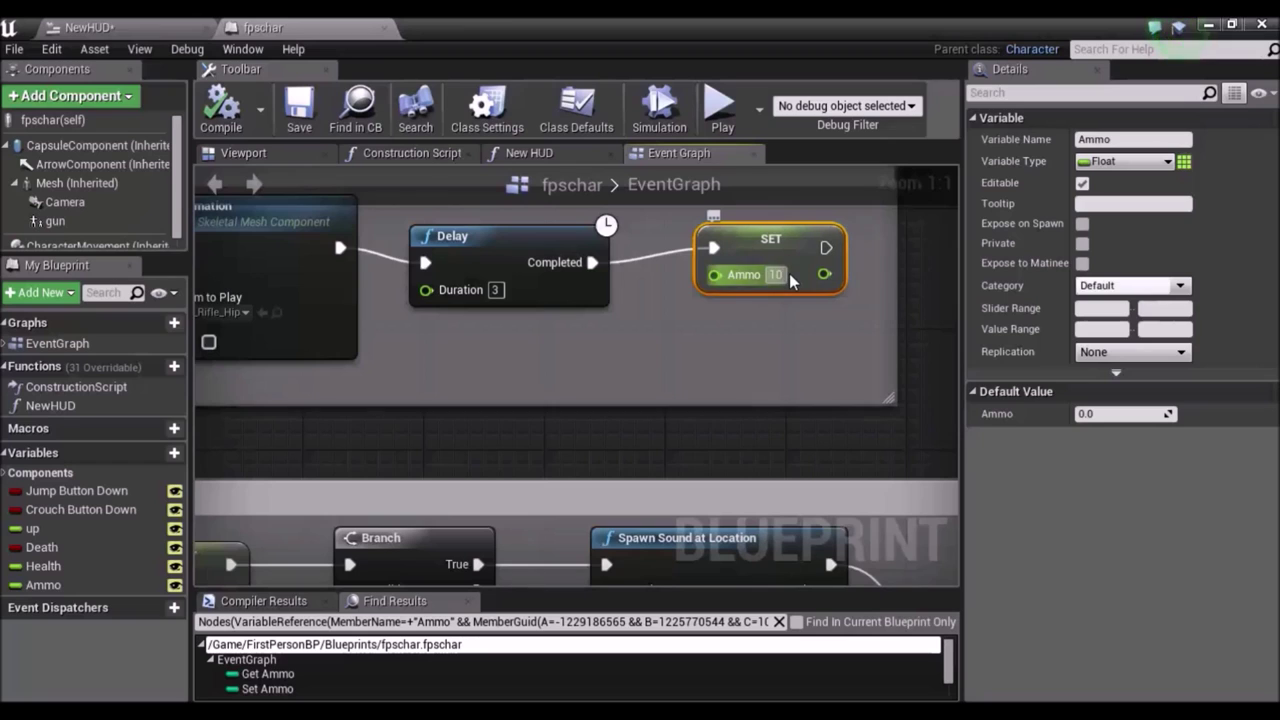
pyautogui.press('BackSpace')
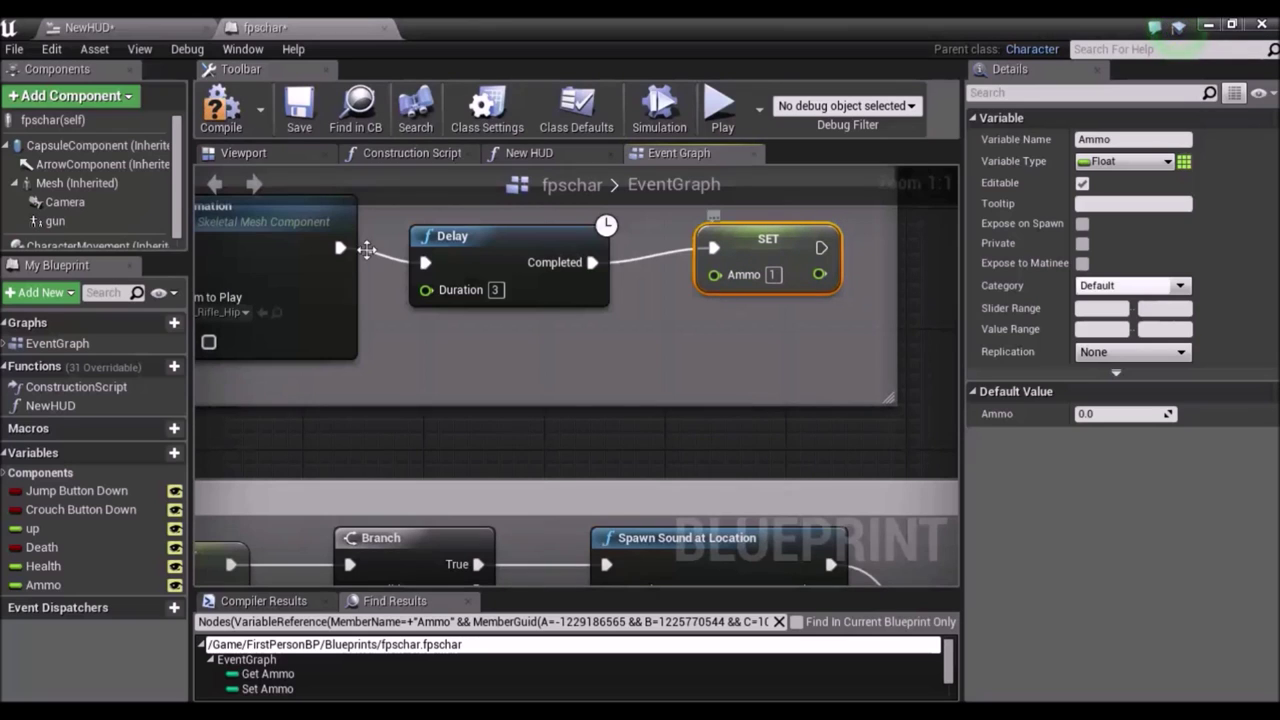
# Compile and save fpschar, then return to the level editor.
pyautogui.click(214, 128)
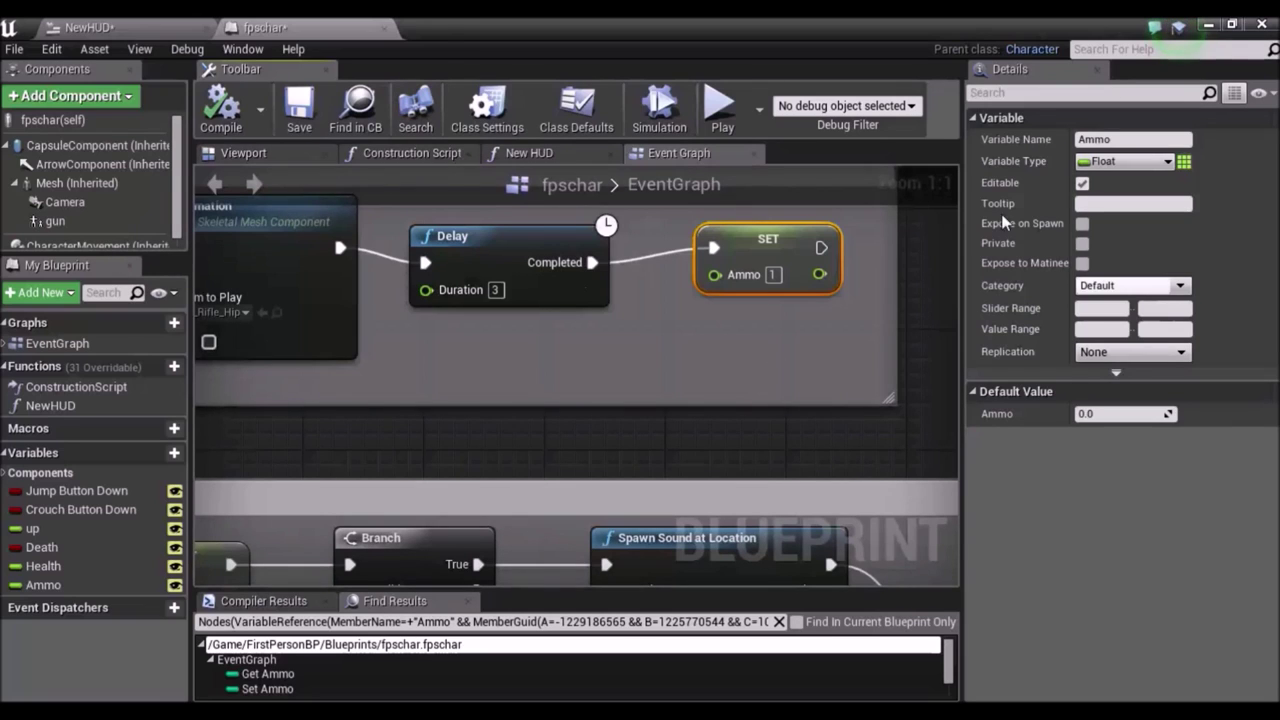
pyautogui.click(299, 104)
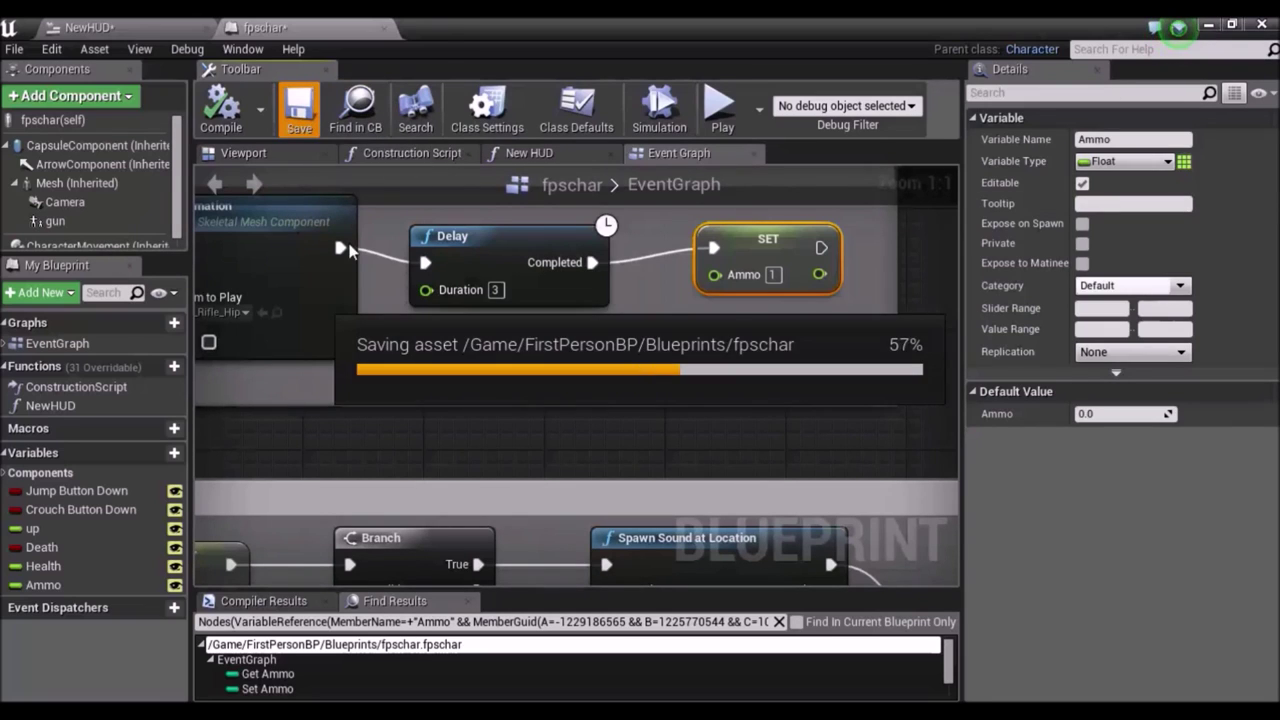
pyautogui.click(1209, 27)
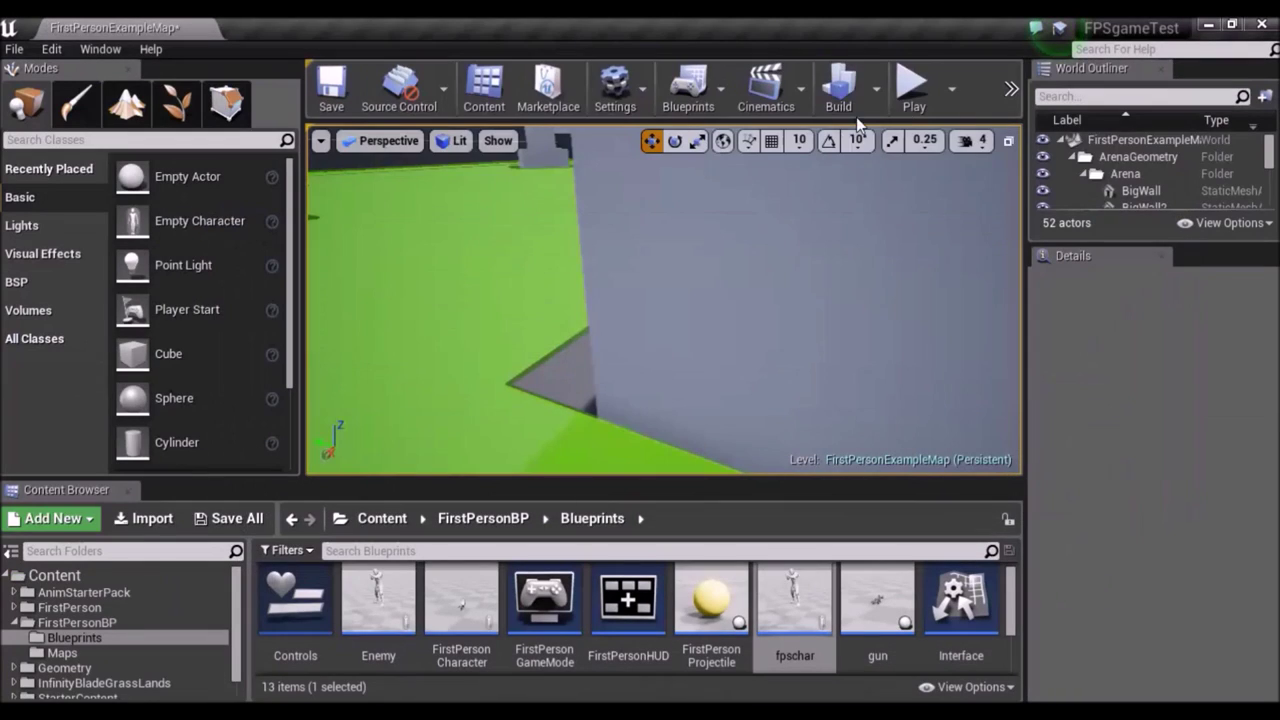
pyautogui.click(926, 100)
pyautogui.click(663, 299)
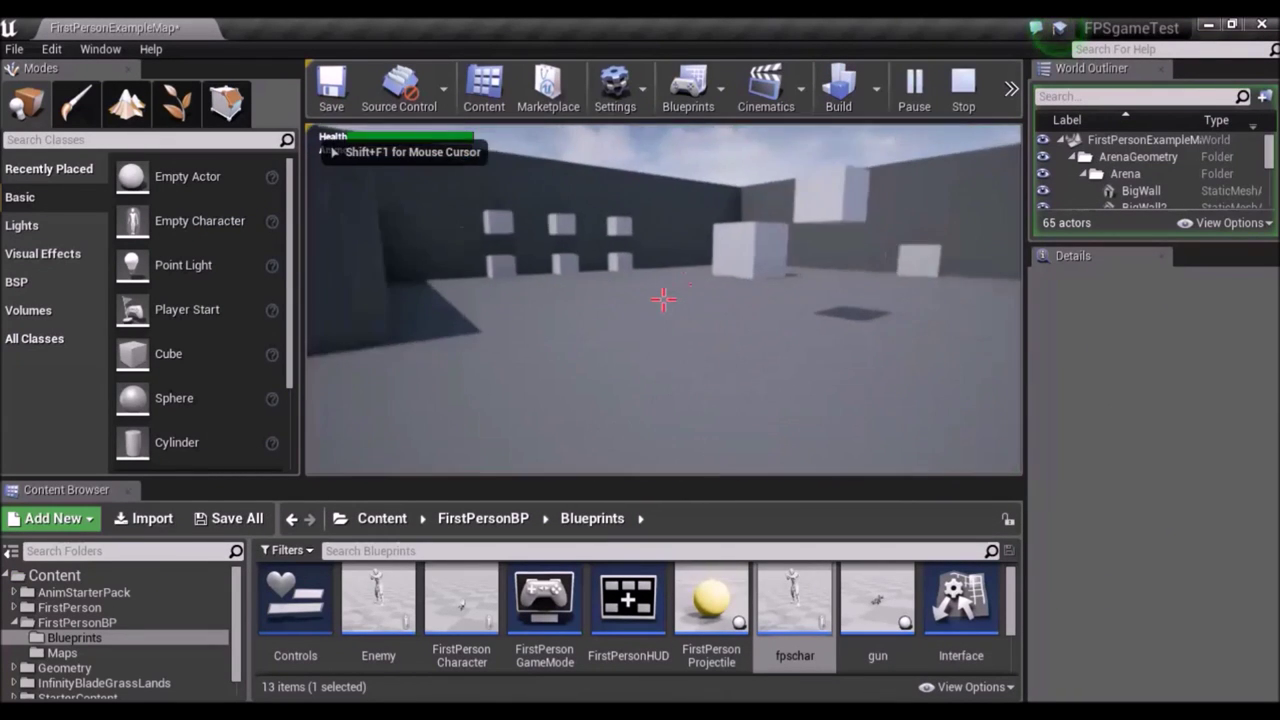
pyautogui.press('s')
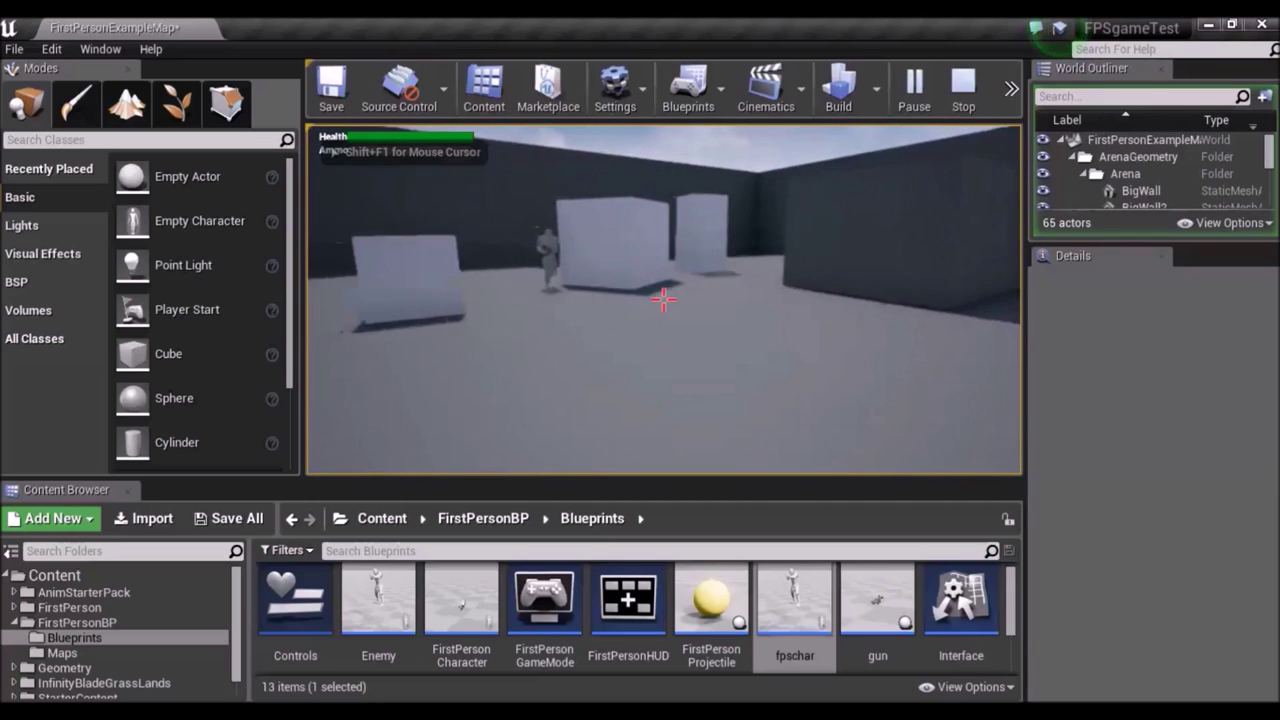
pyautogui.press('s')
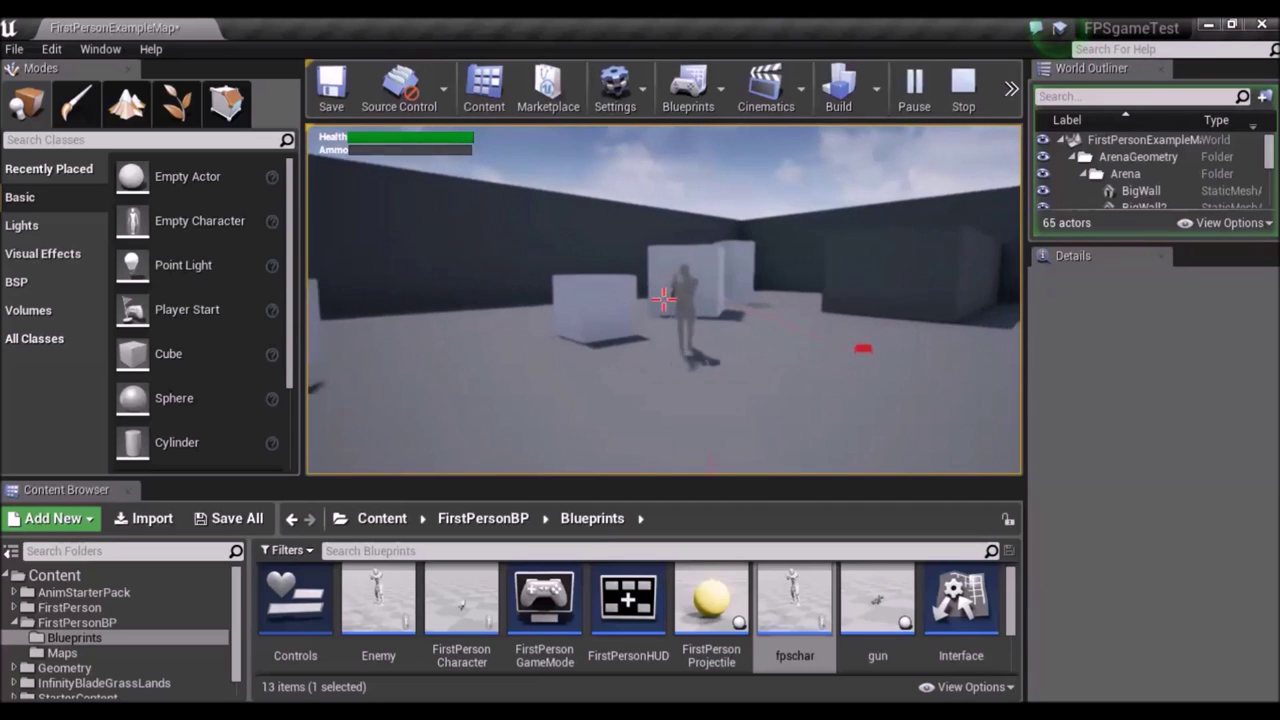
pyautogui.press('s')
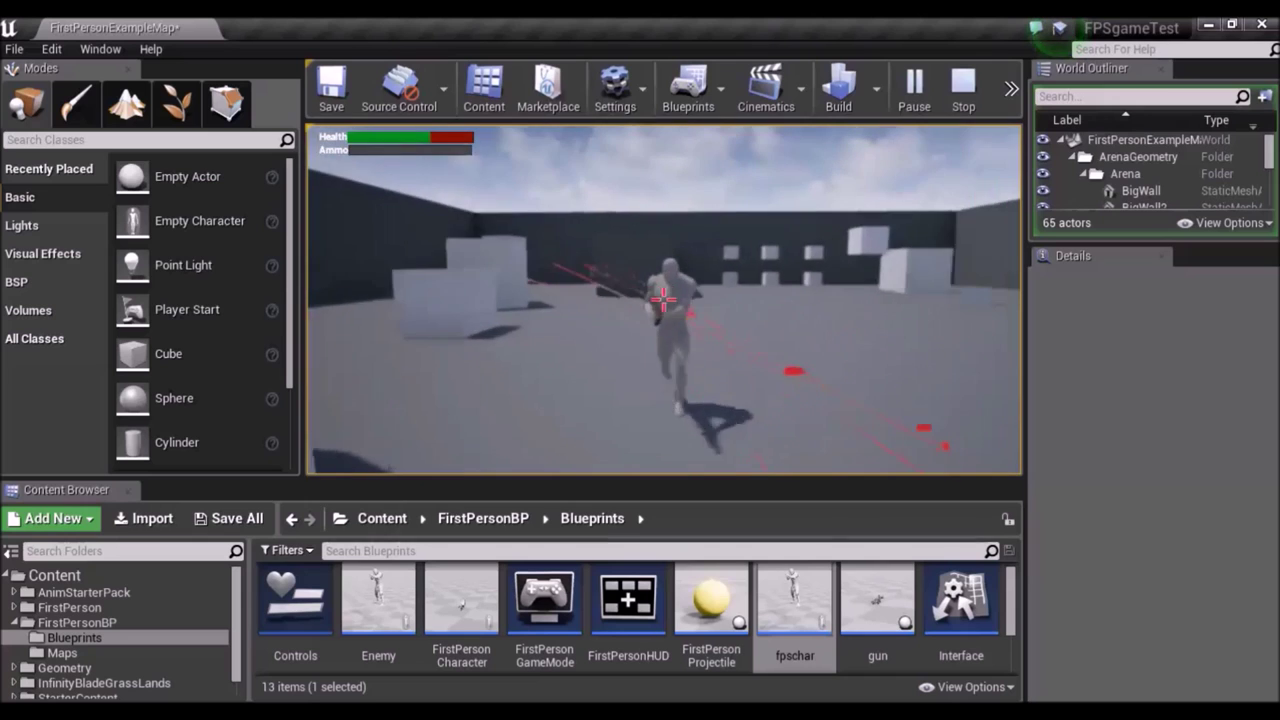
pyautogui.press('Escape')
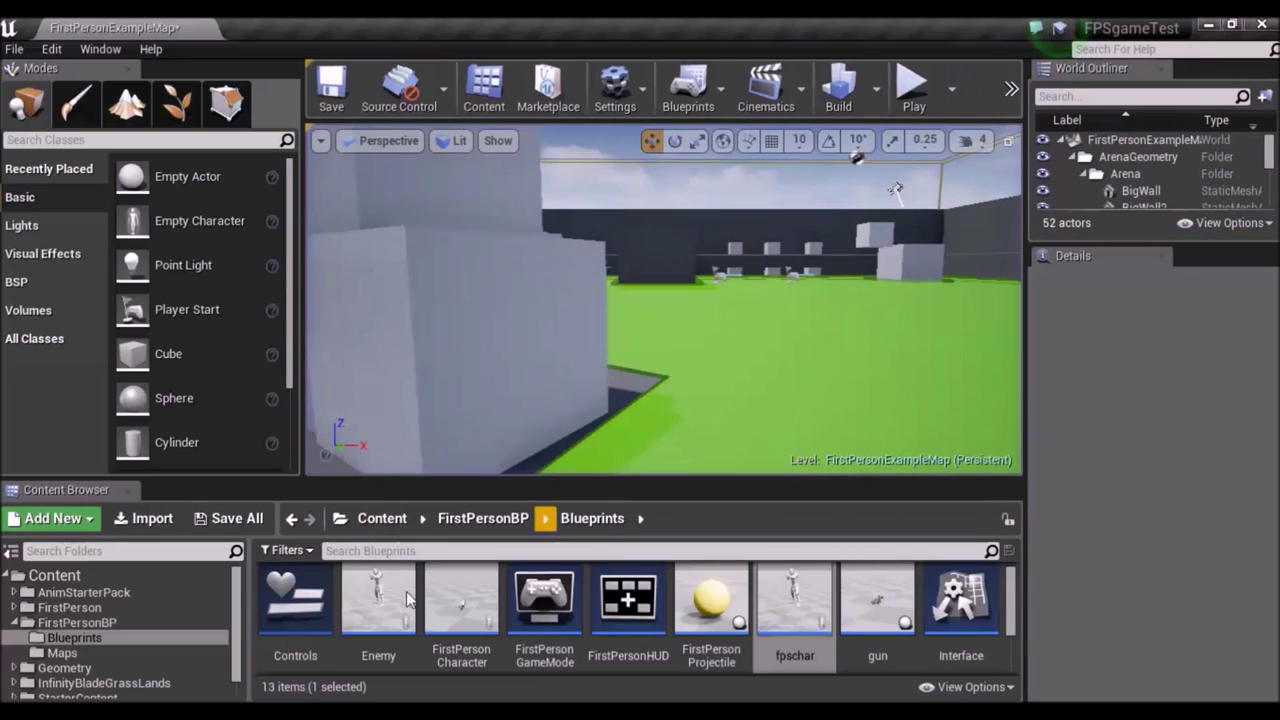
pyautogui.scroll(-1, 502, 612)
pyautogui.scroll(-1, 502, 612)
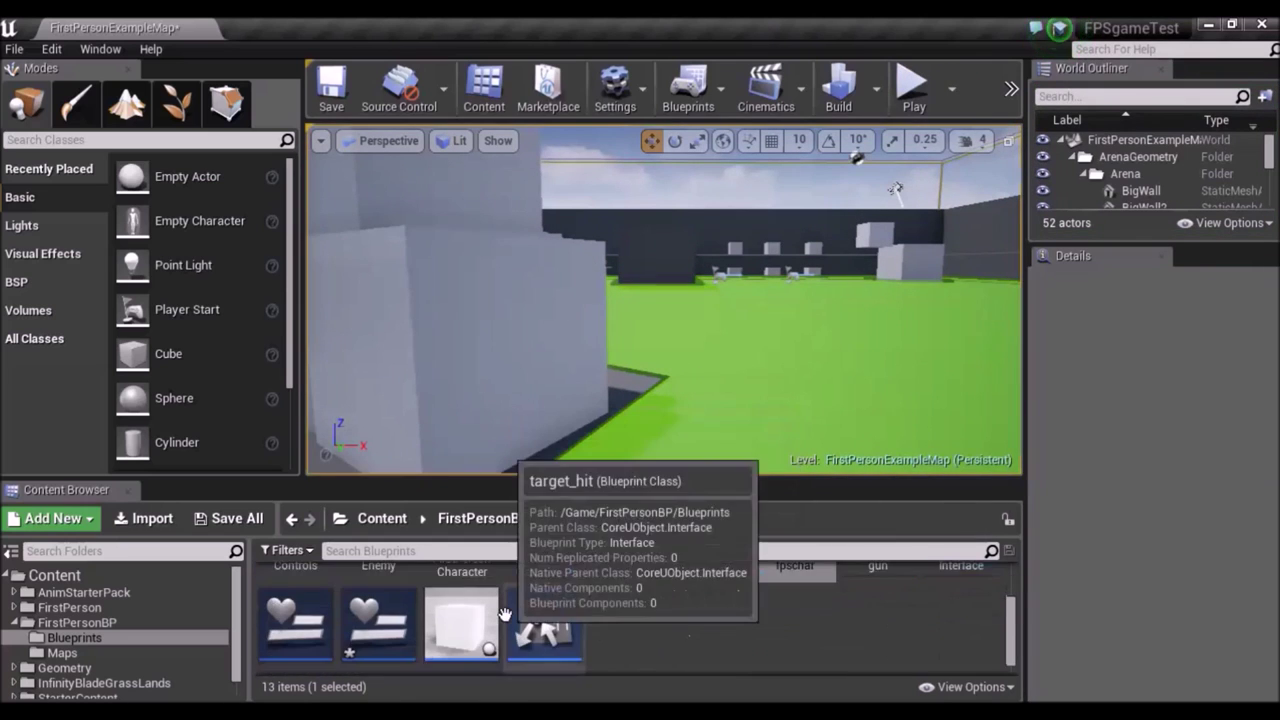
pyautogui.click(380, 635)
# In NewHUD's GetPercent_1, remove the int-to-float node and wire Ammo directly to Return Value.
pyautogui.doubleClick(380, 635)
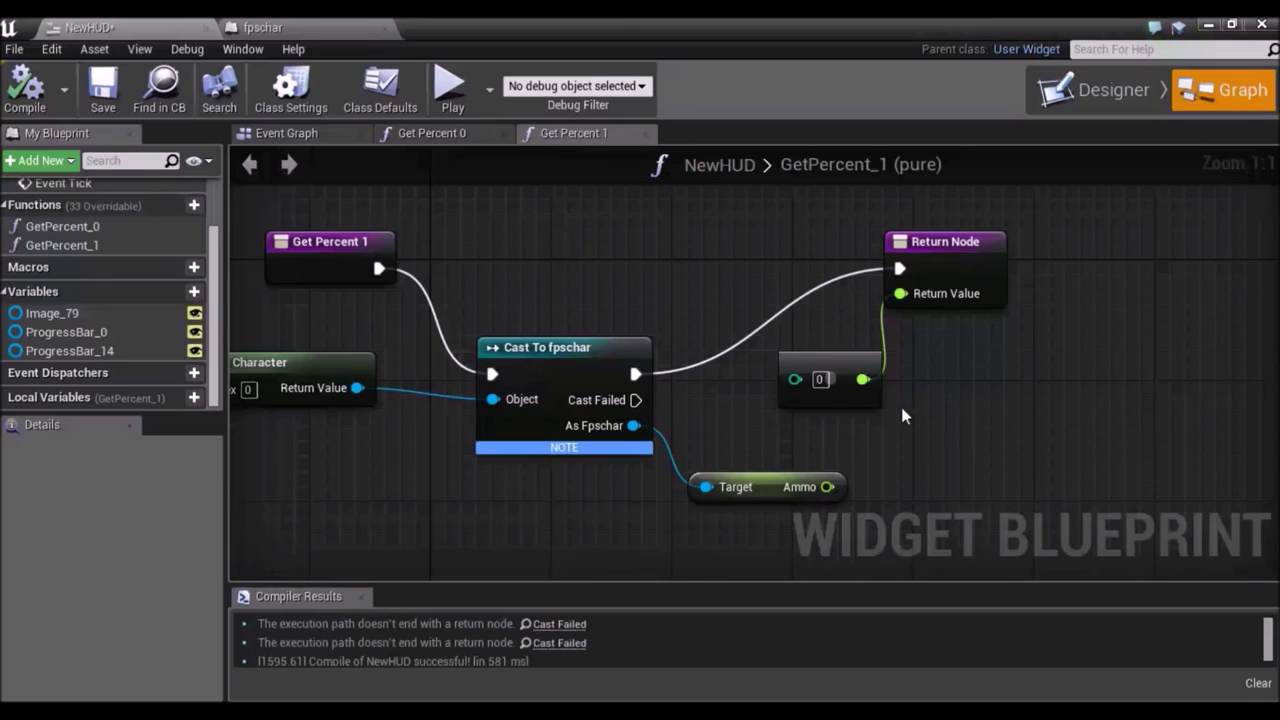
pyautogui.click(843, 369)
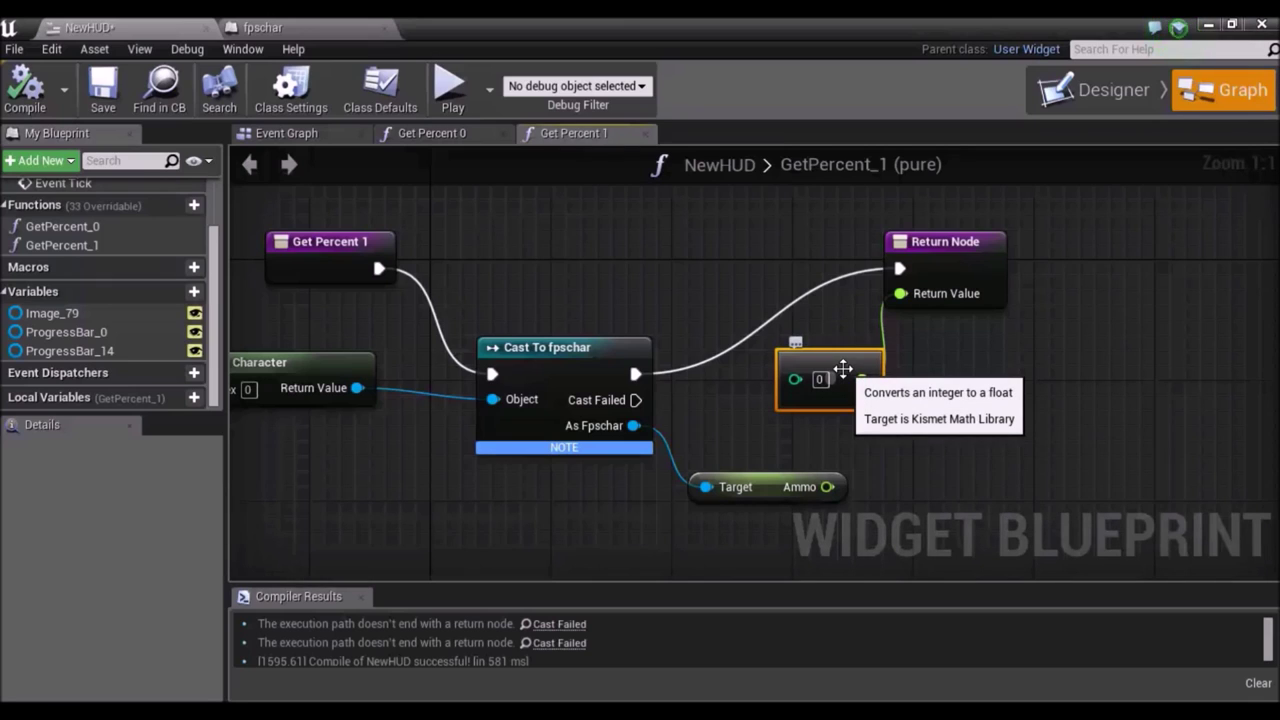
pyautogui.press('Delete')
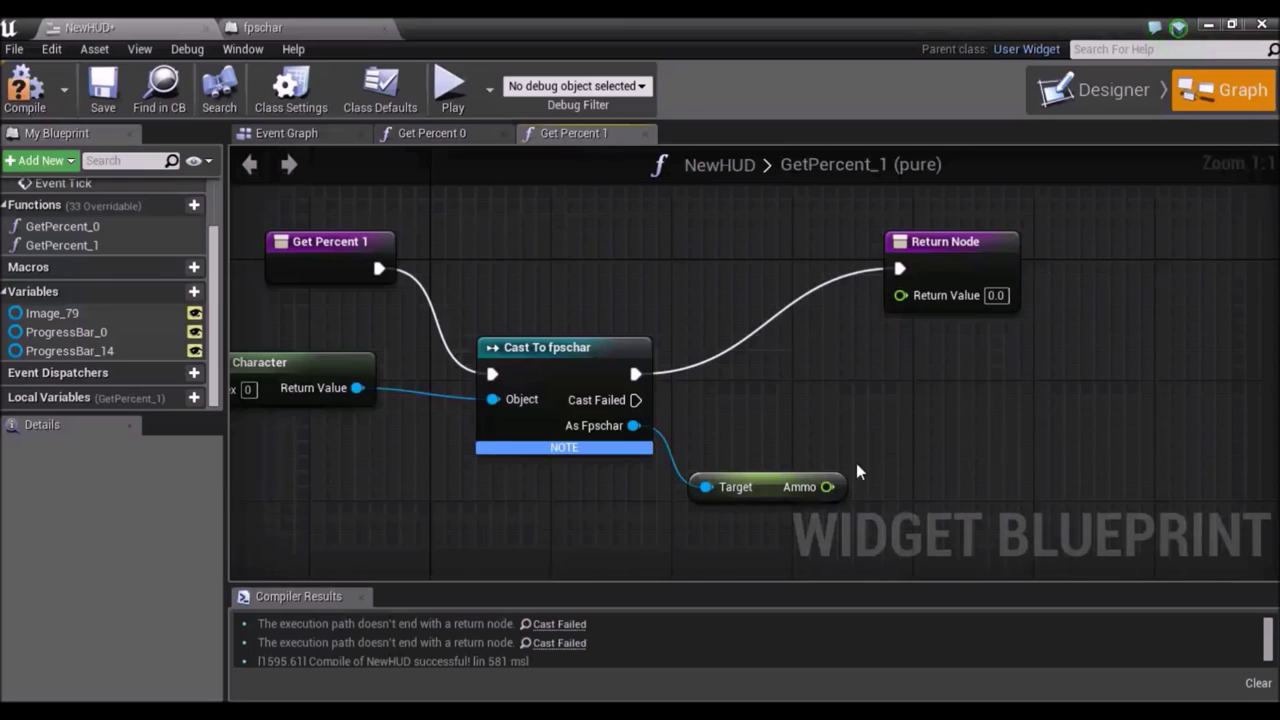
pyautogui.moveTo(829, 487); pyautogui.dragTo(901, 296)
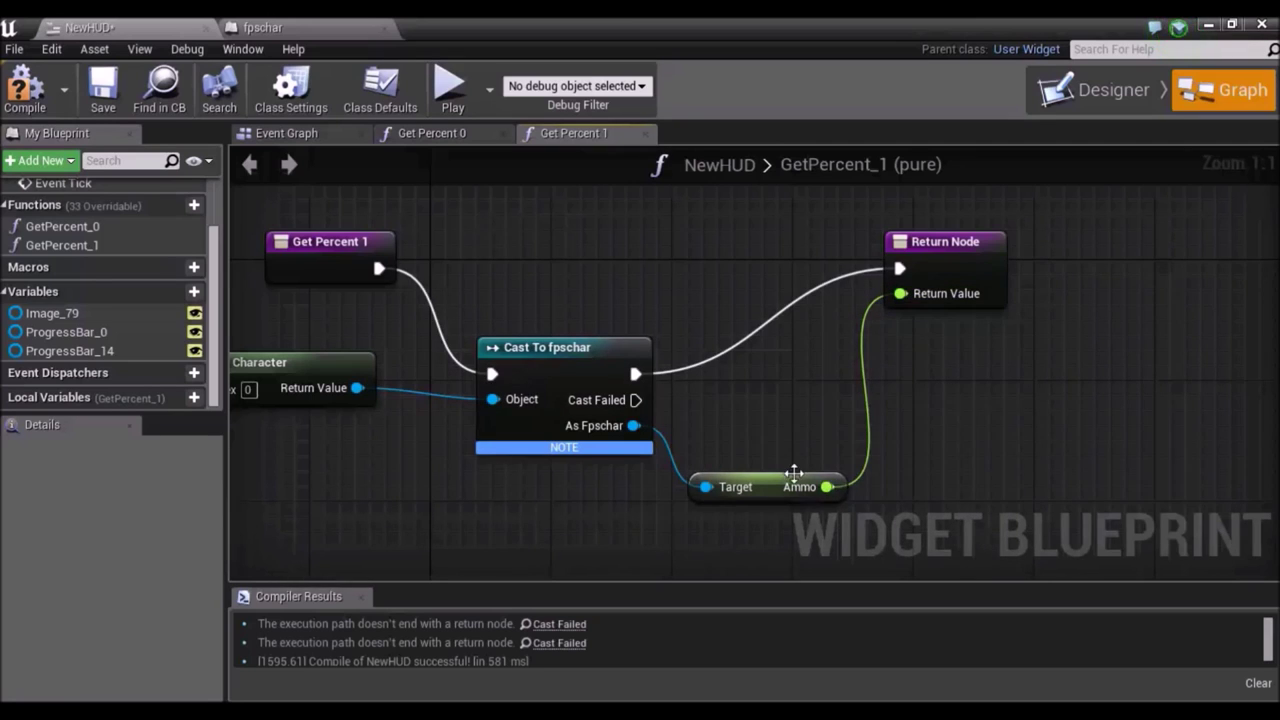
pyautogui.moveTo(760, 486); pyautogui.dragTo(776, 395)
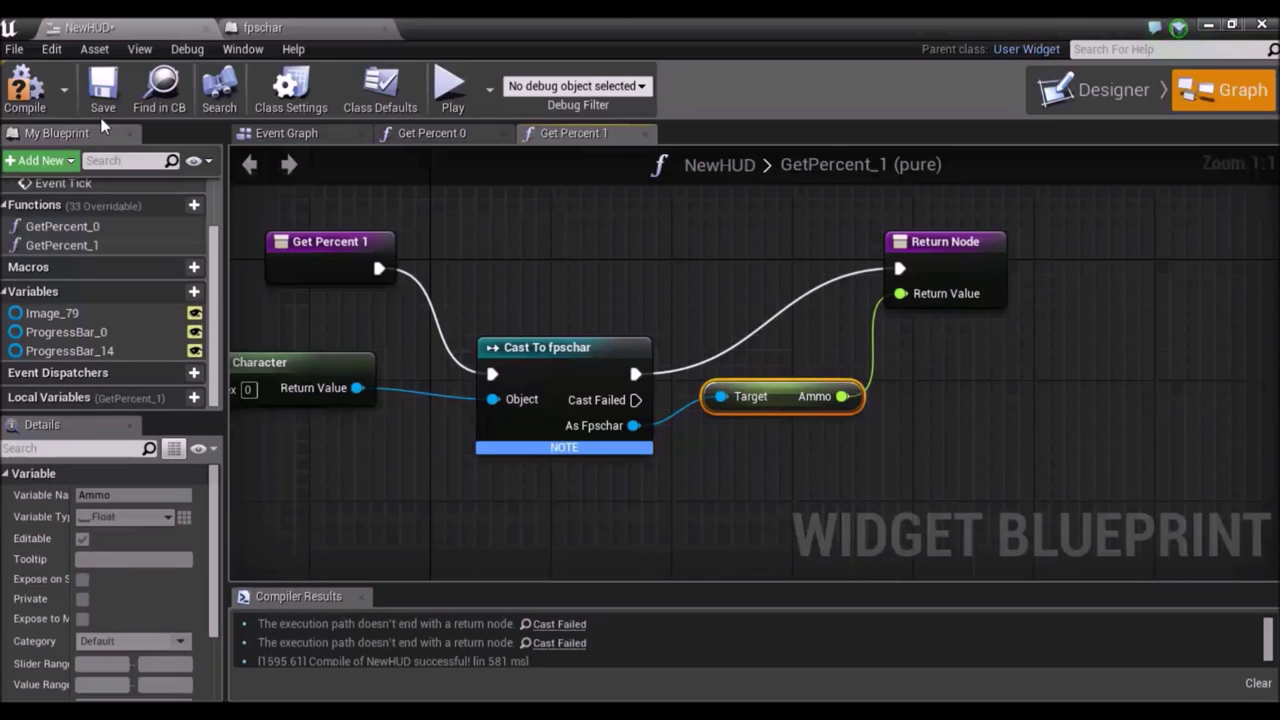
# Compile and save NewHUD, then start a playtest of the level.
pyautogui.click(25, 88)
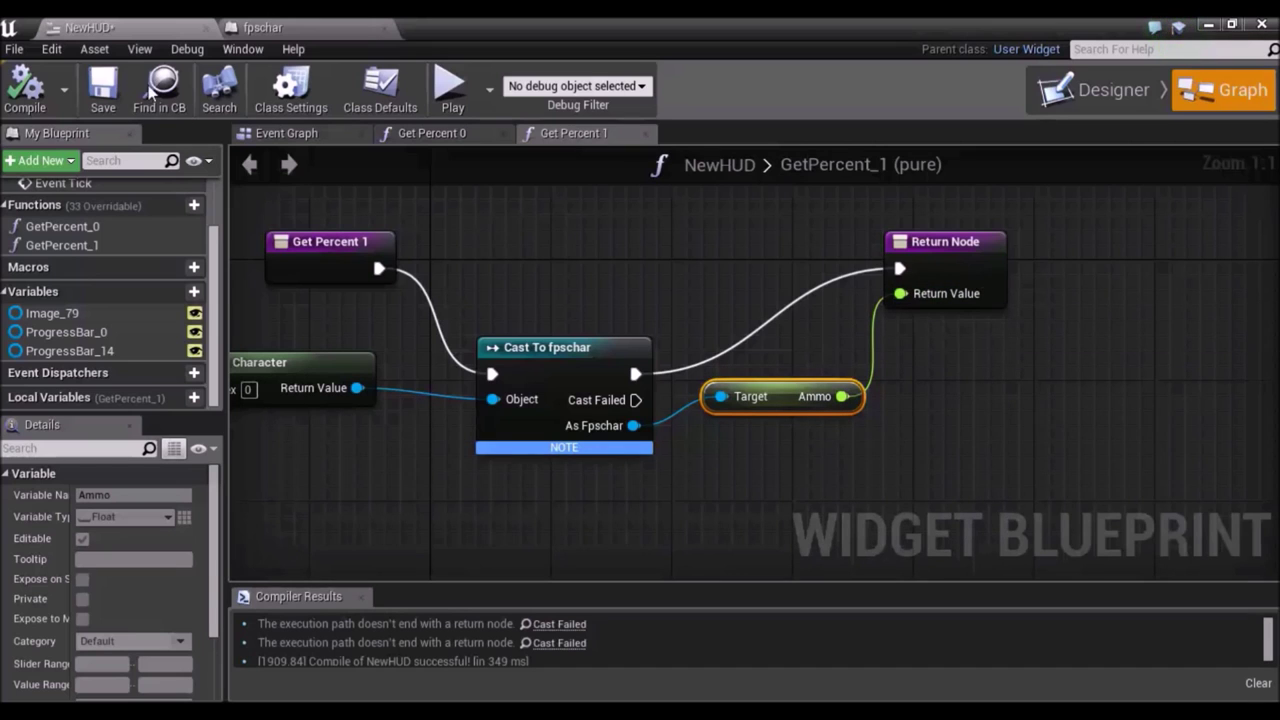
pyautogui.click(103, 88)
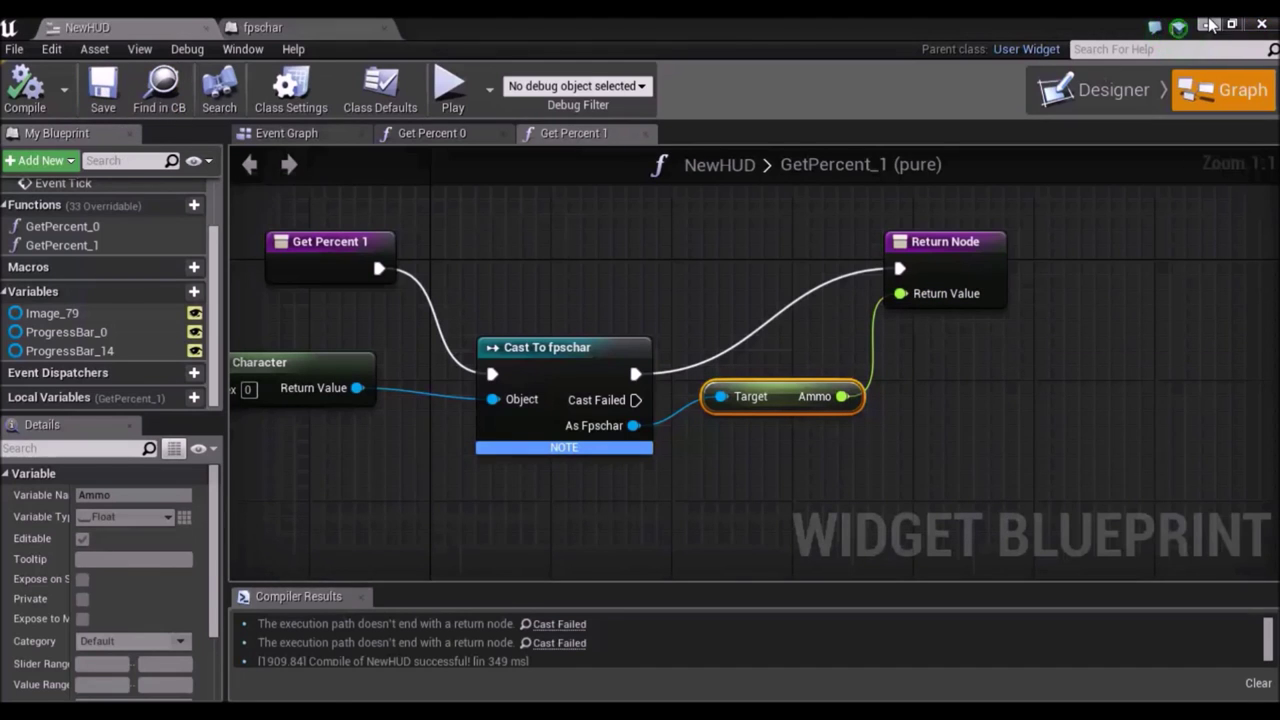
pyautogui.click(1208, 24)
pyautogui.click(910, 86)
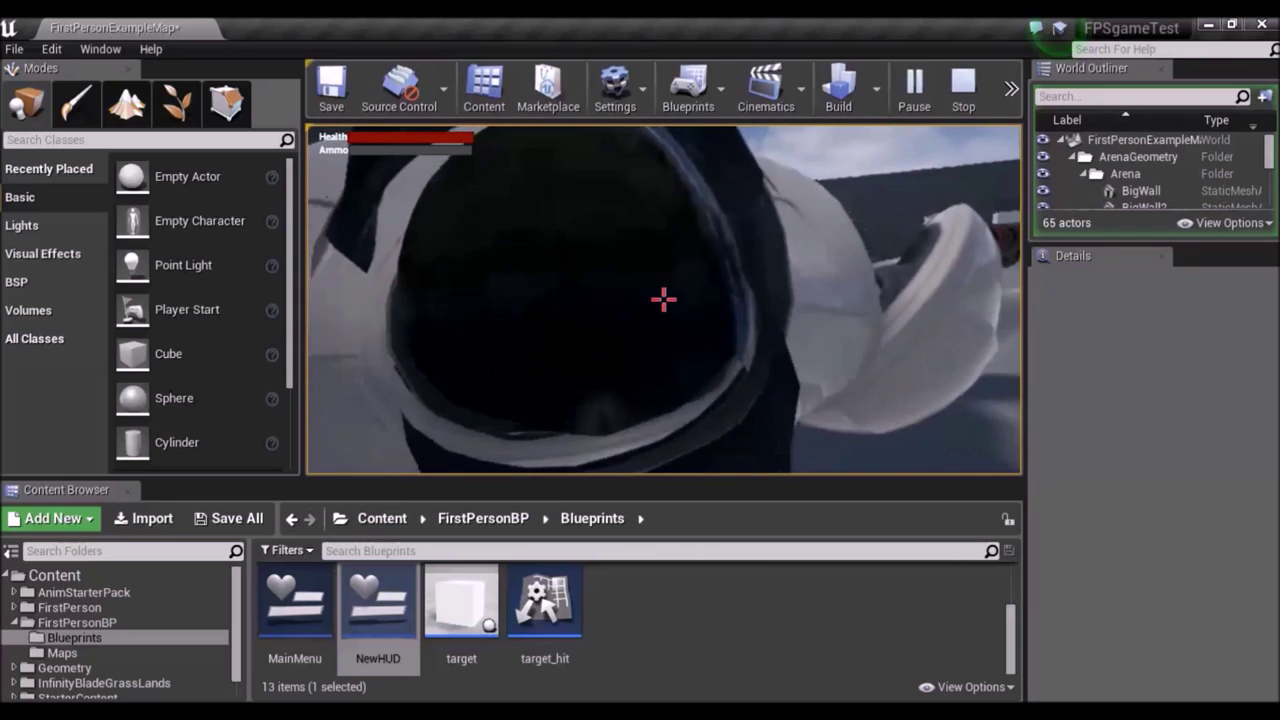
# End the playtest and reopen the fpschar character blueprint.
pyautogui.press('Escape')
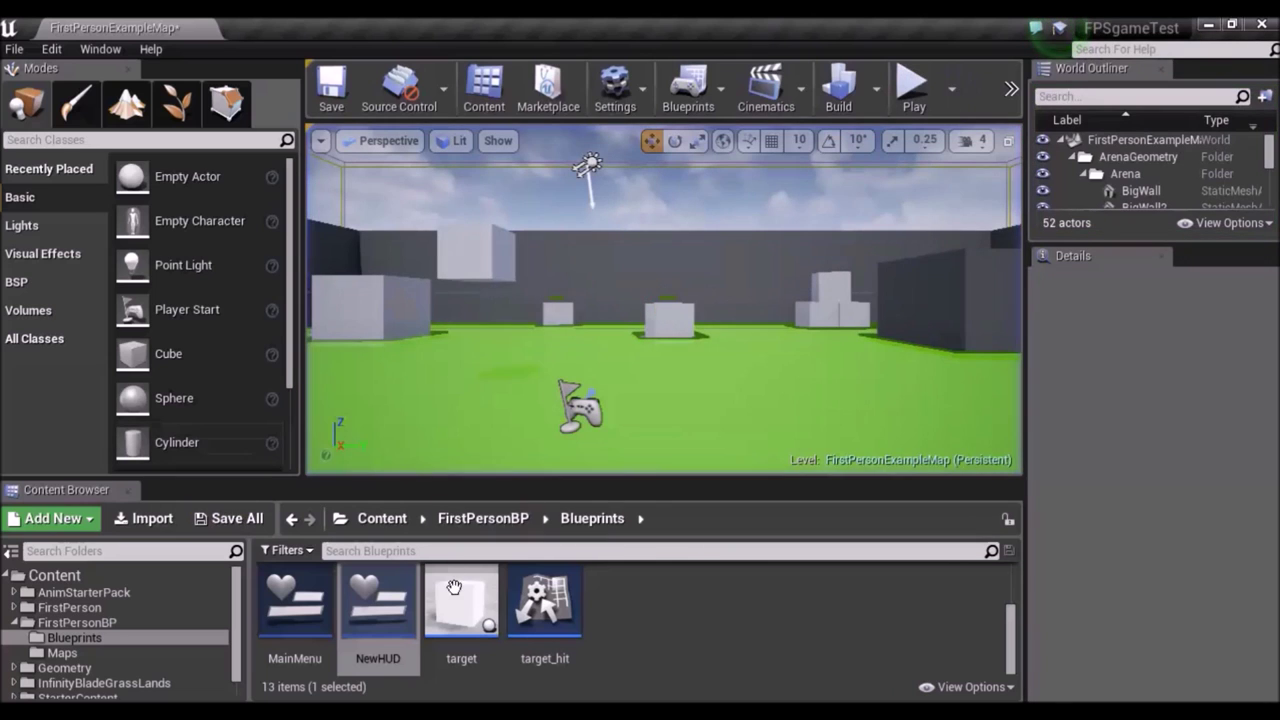
pyautogui.moveTo(1012, 632); pyautogui.dragTo(1010, 600)
pyautogui.doubleClick(795, 580)
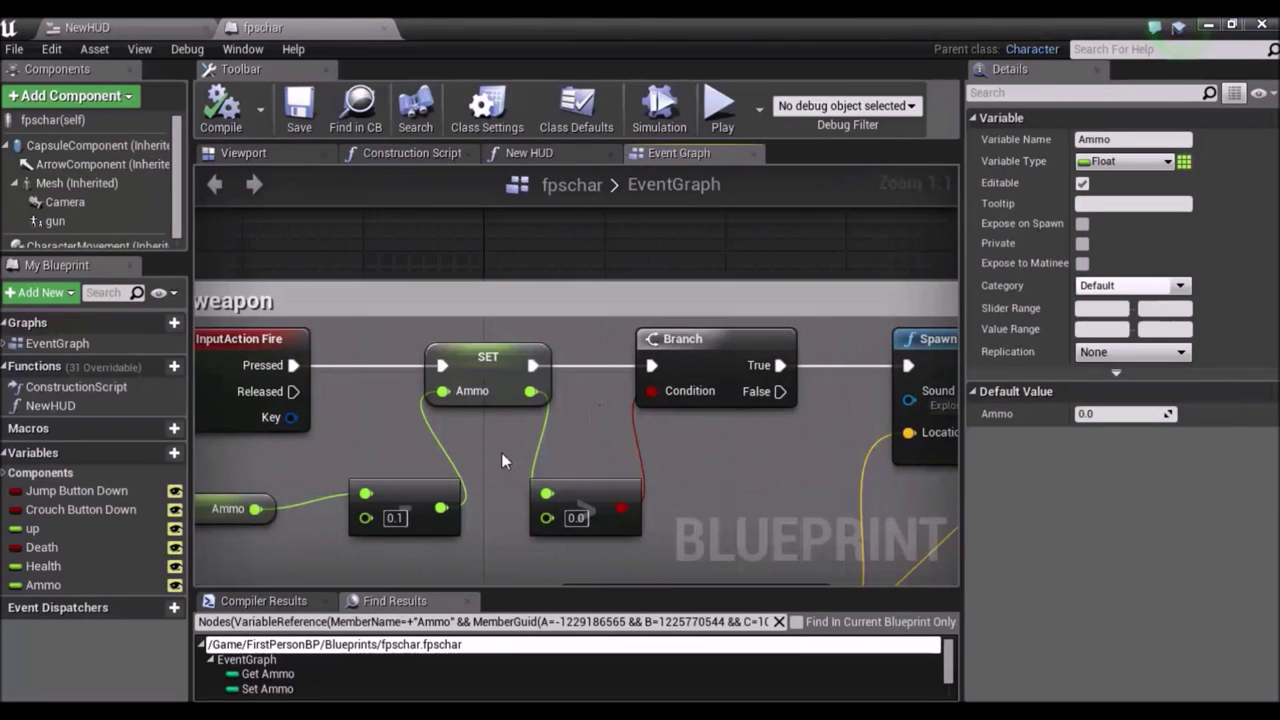
# Give fpschar's Ammo variable a default value of 1.0.
pyautogui.click(261, 509)
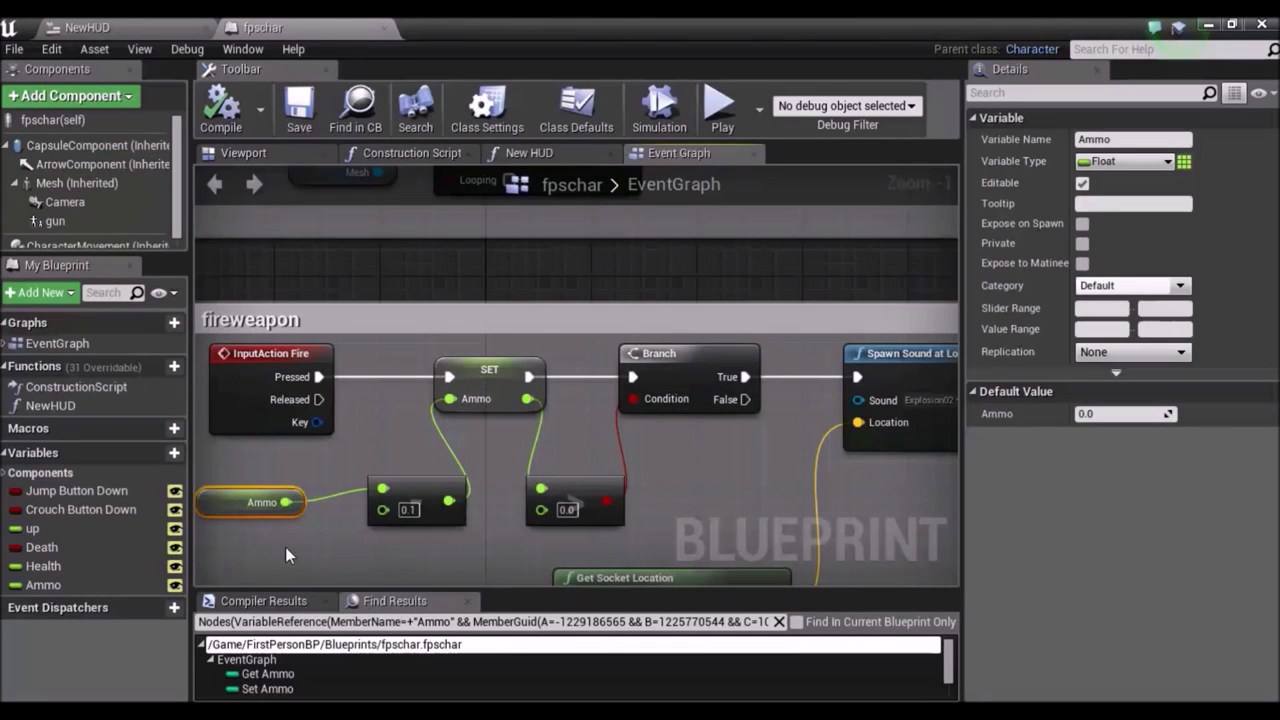
pyautogui.moveTo(306, 563); pyautogui.dragTo(396, 519, button='right')
pyautogui.click(1079, 417)
pyautogui.write('1')
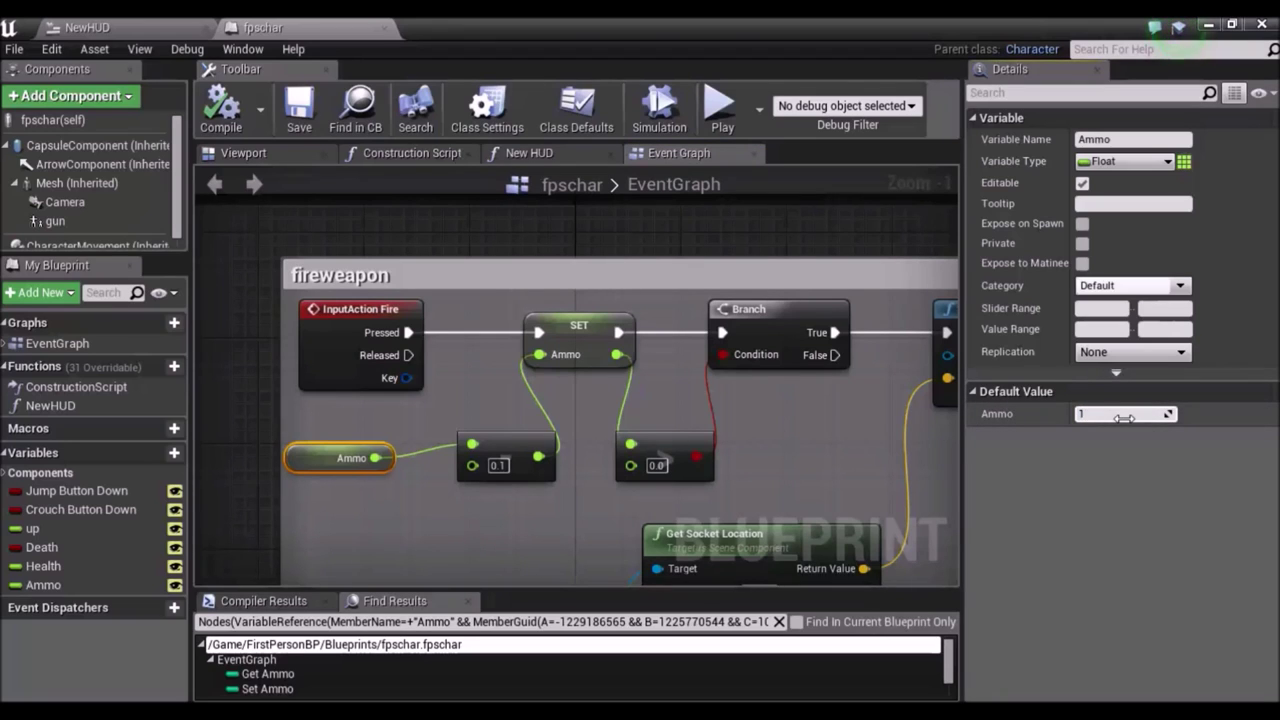
pyautogui.write('50')
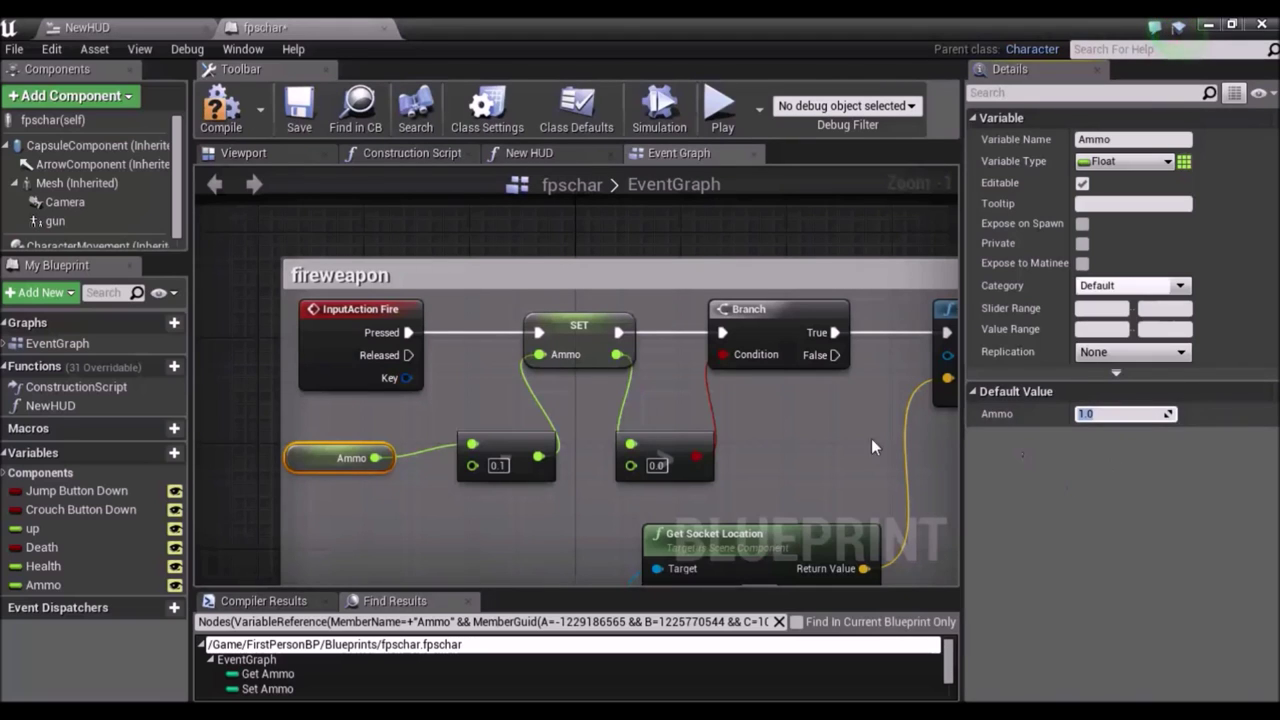
pyautogui.click(786, 428)
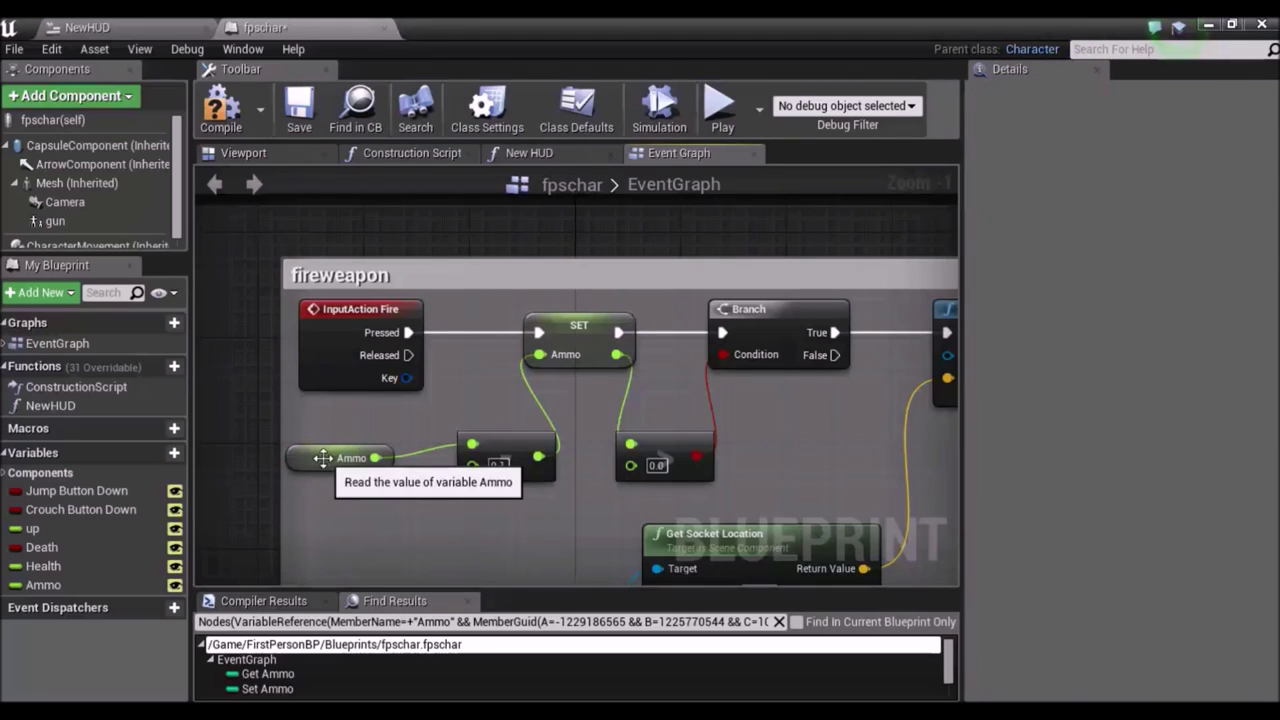
# Save and compile the fpschar blueprint, then minimize its editor.
pyautogui.click(340, 452)
pyautogui.click(566, 356)
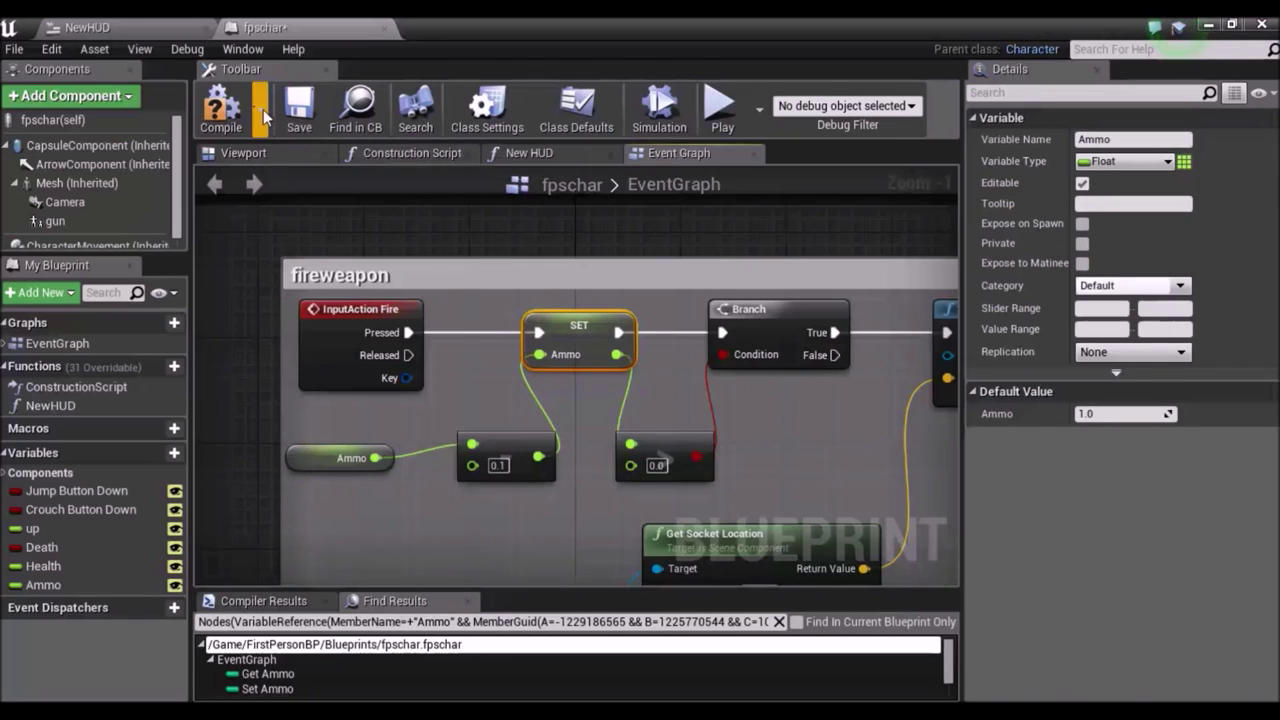
pyautogui.click(298, 108)
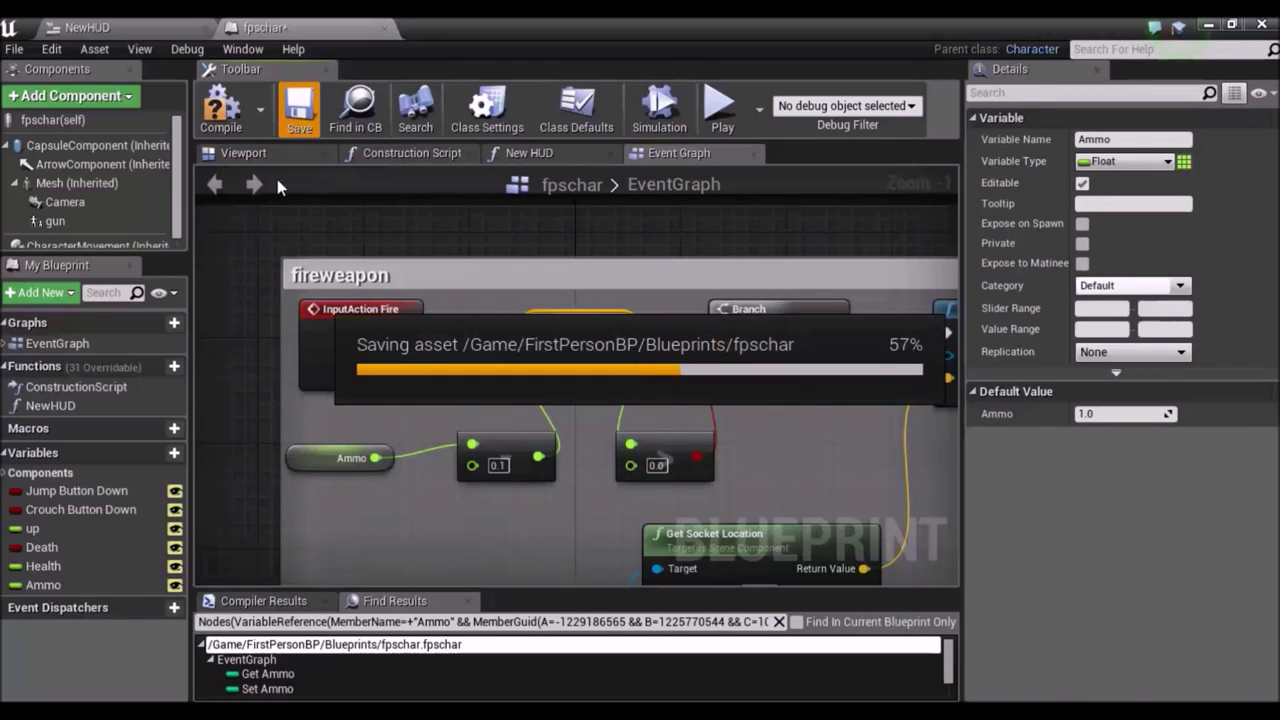
pyautogui.click(219, 115)
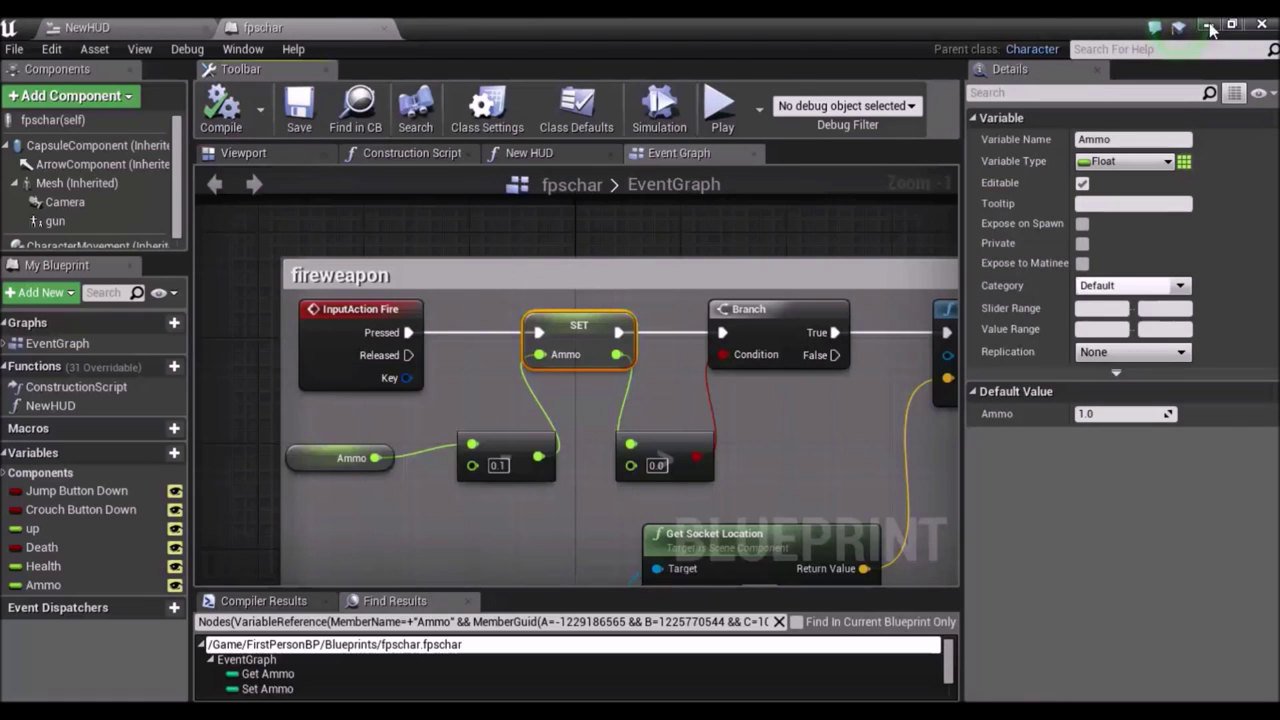
pyautogui.click(1220, 22)
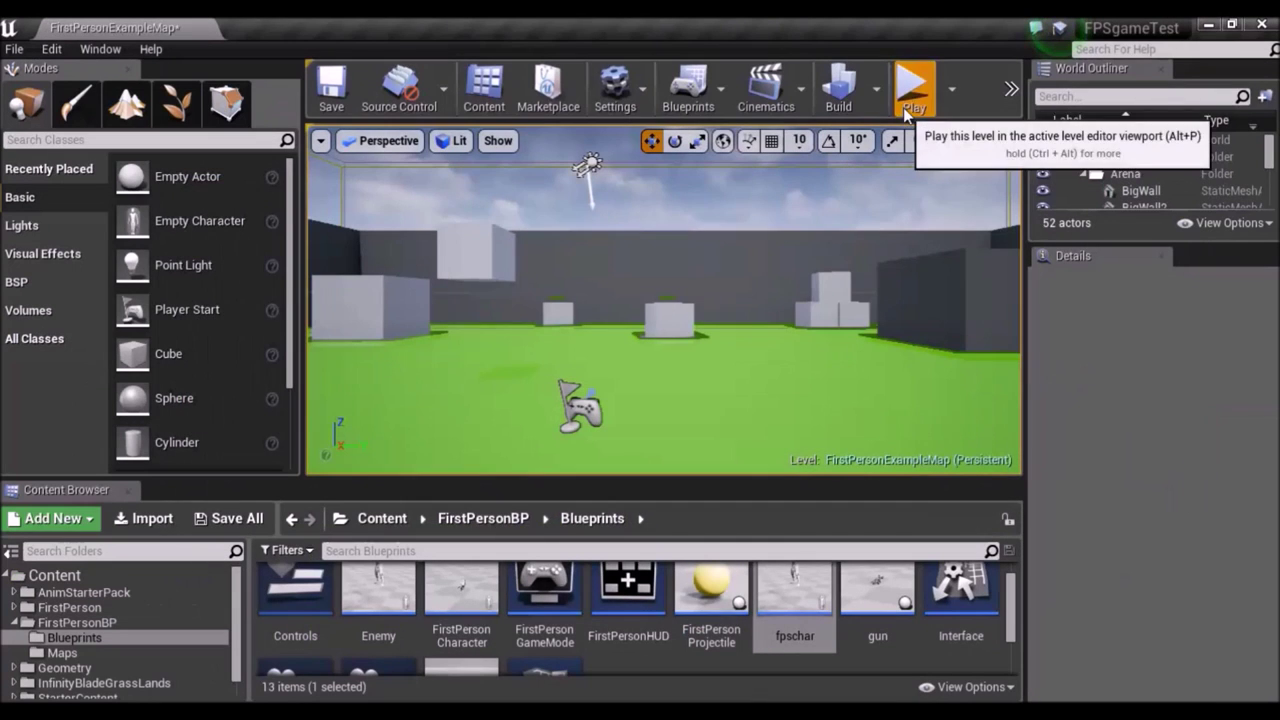
pyautogui.click(903, 107)
pyautogui.click(663, 298)
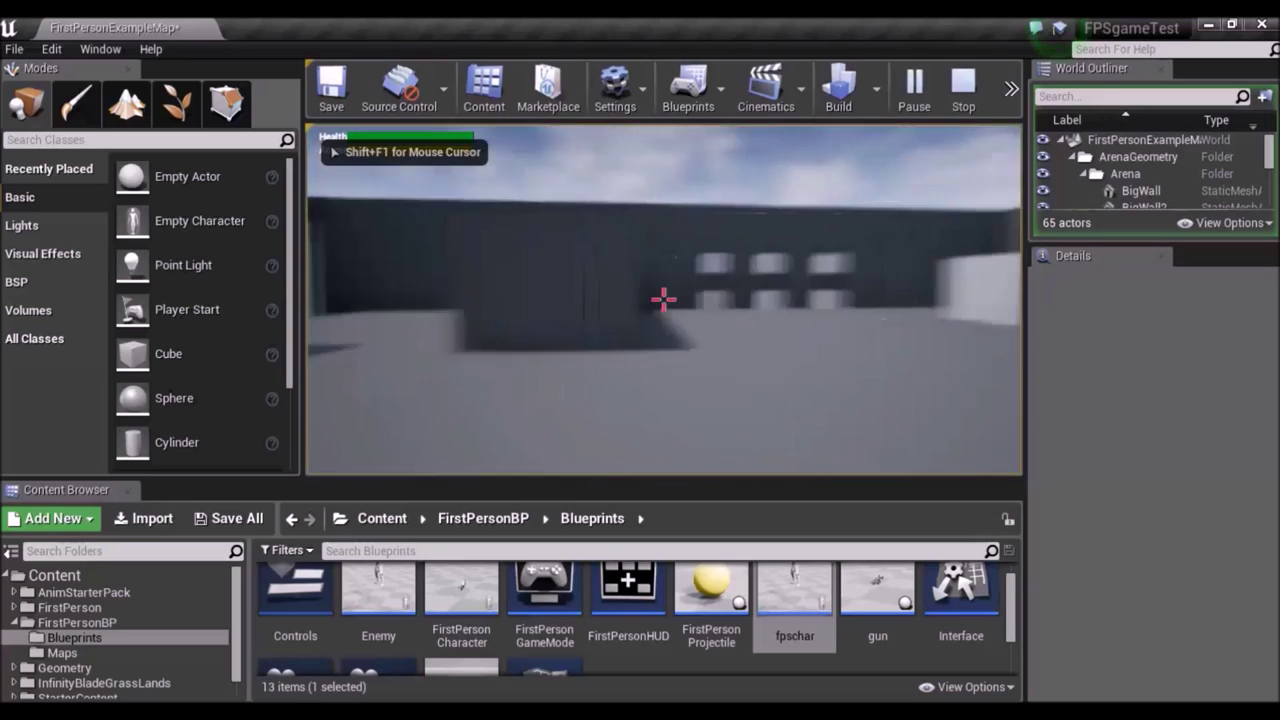
pyautogui.click(663, 298)
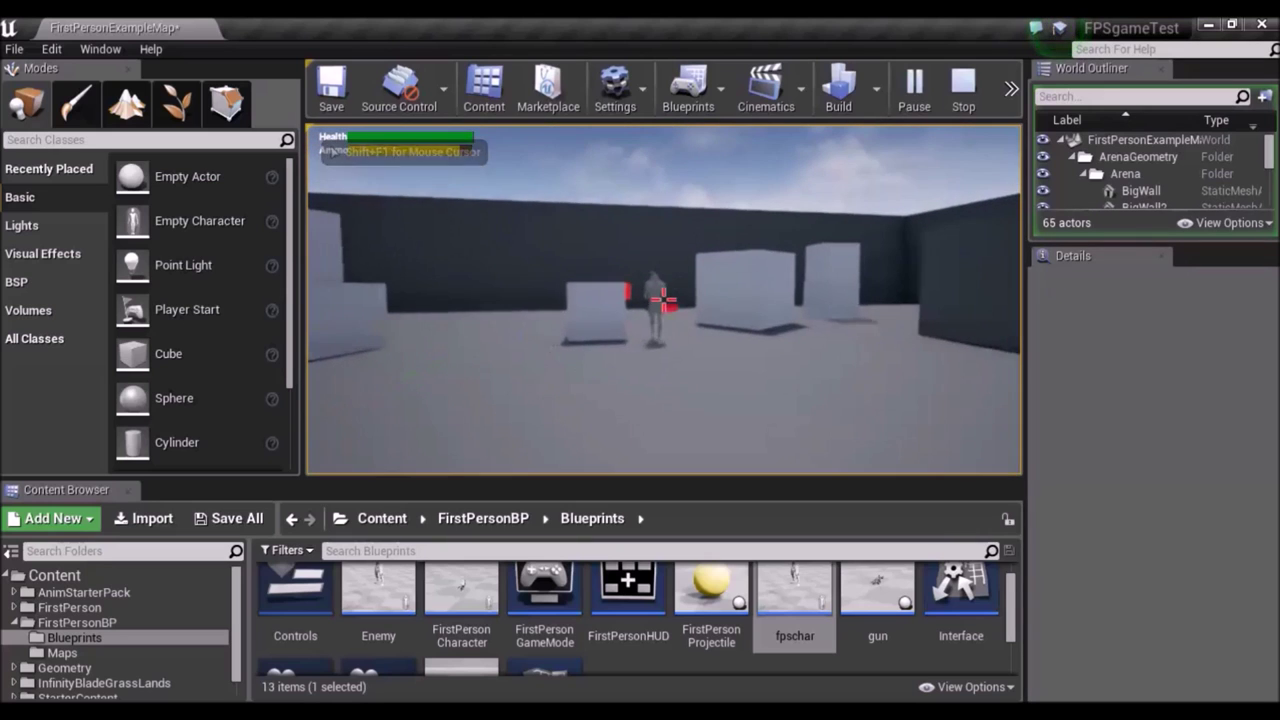
pyautogui.click(663, 298)
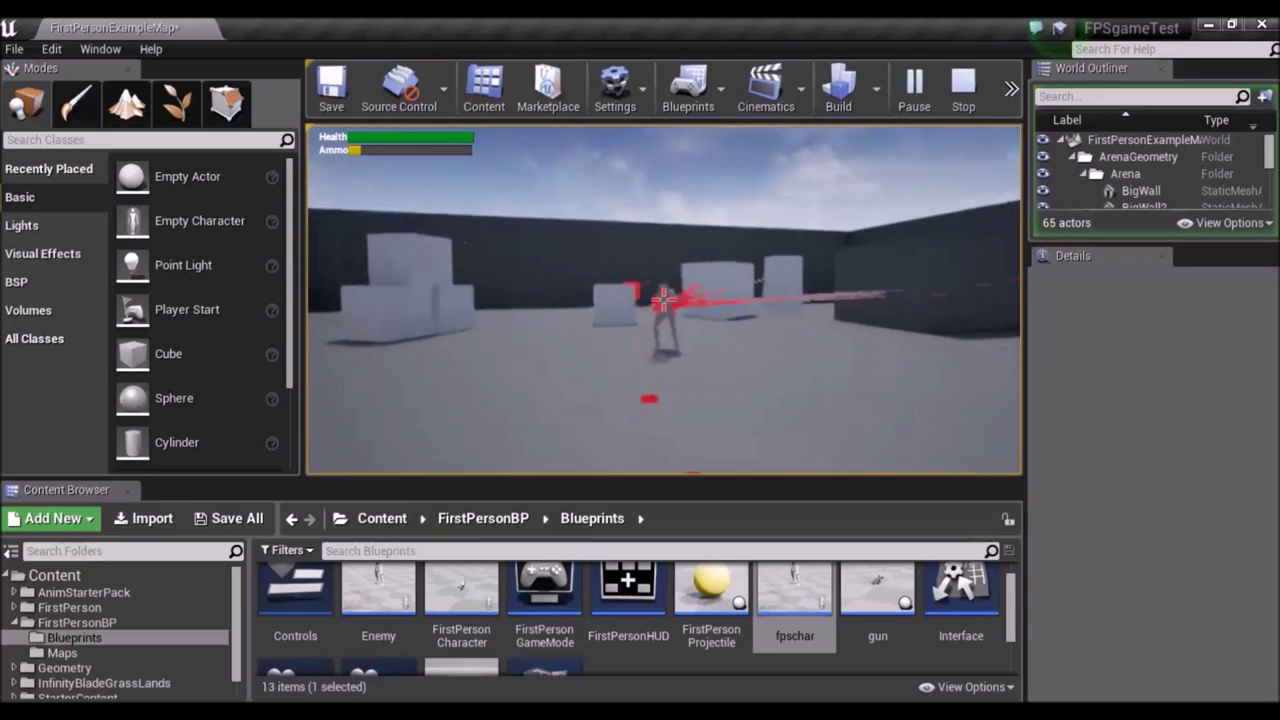
pyautogui.click(663, 298)
pyautogui.click(663, 298)
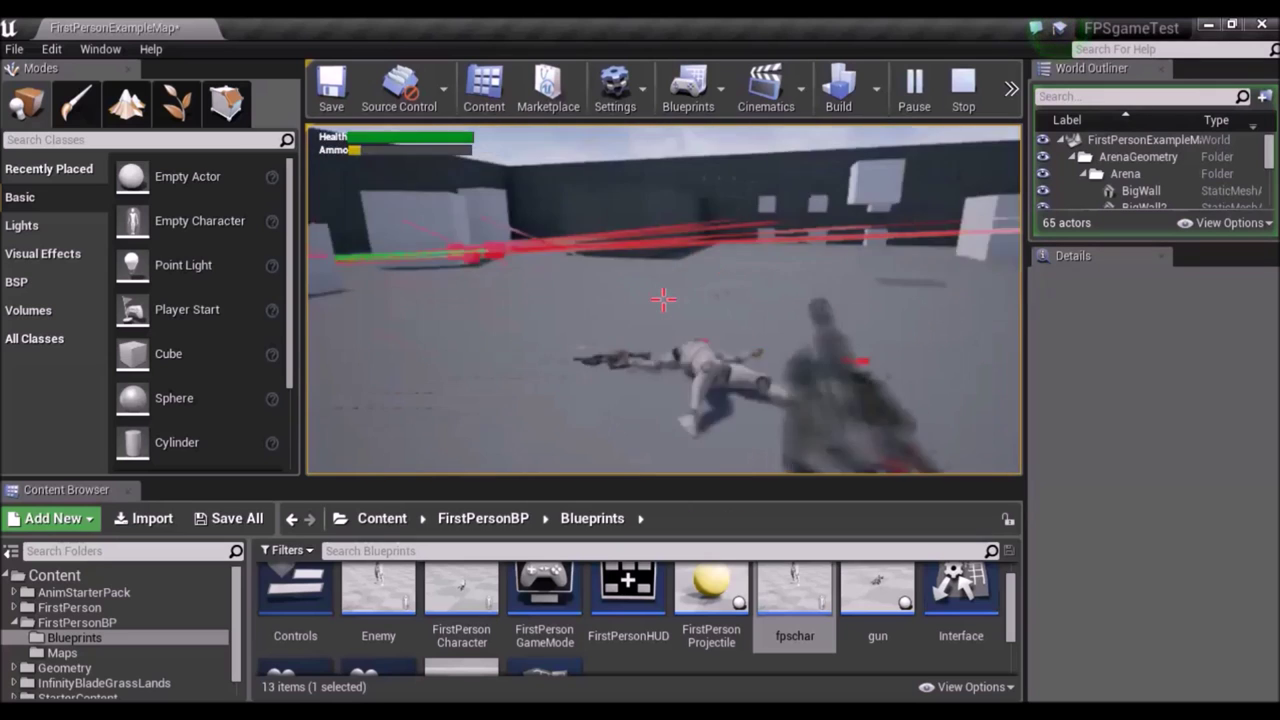
pyautogui.press('r')
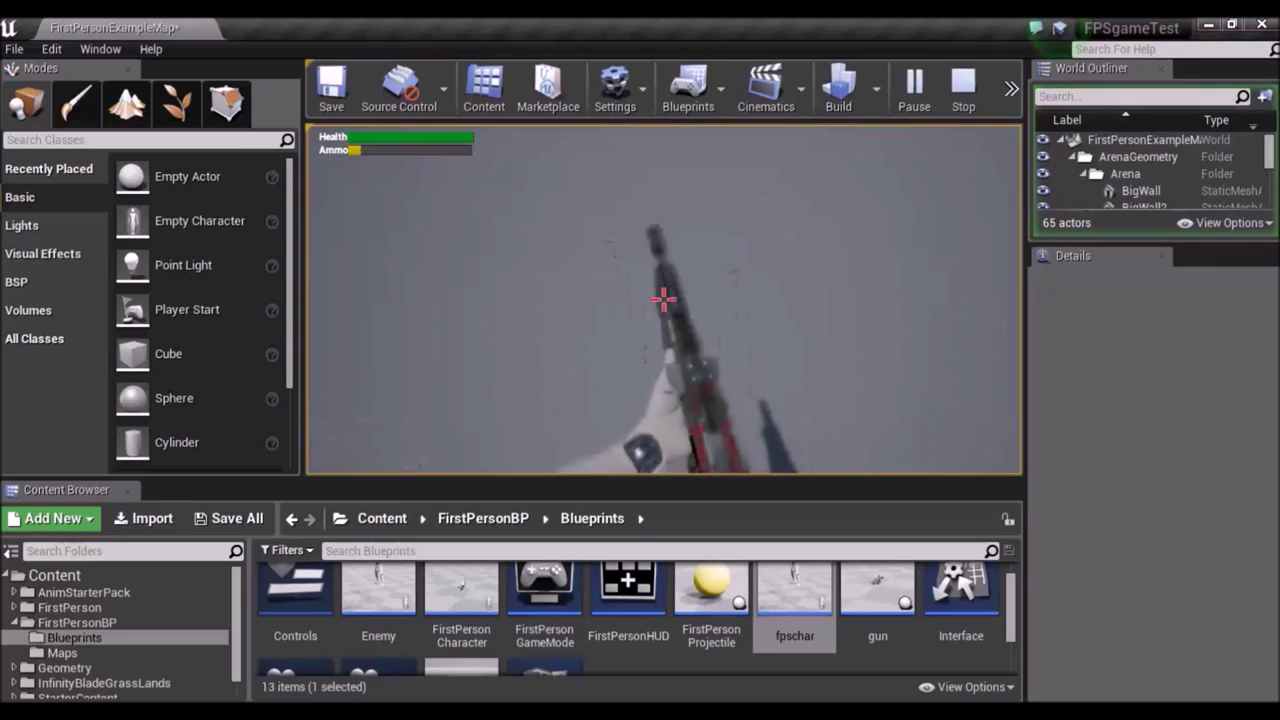
pyautogui.click(663, 298)
pyautogui.click(663, 298)
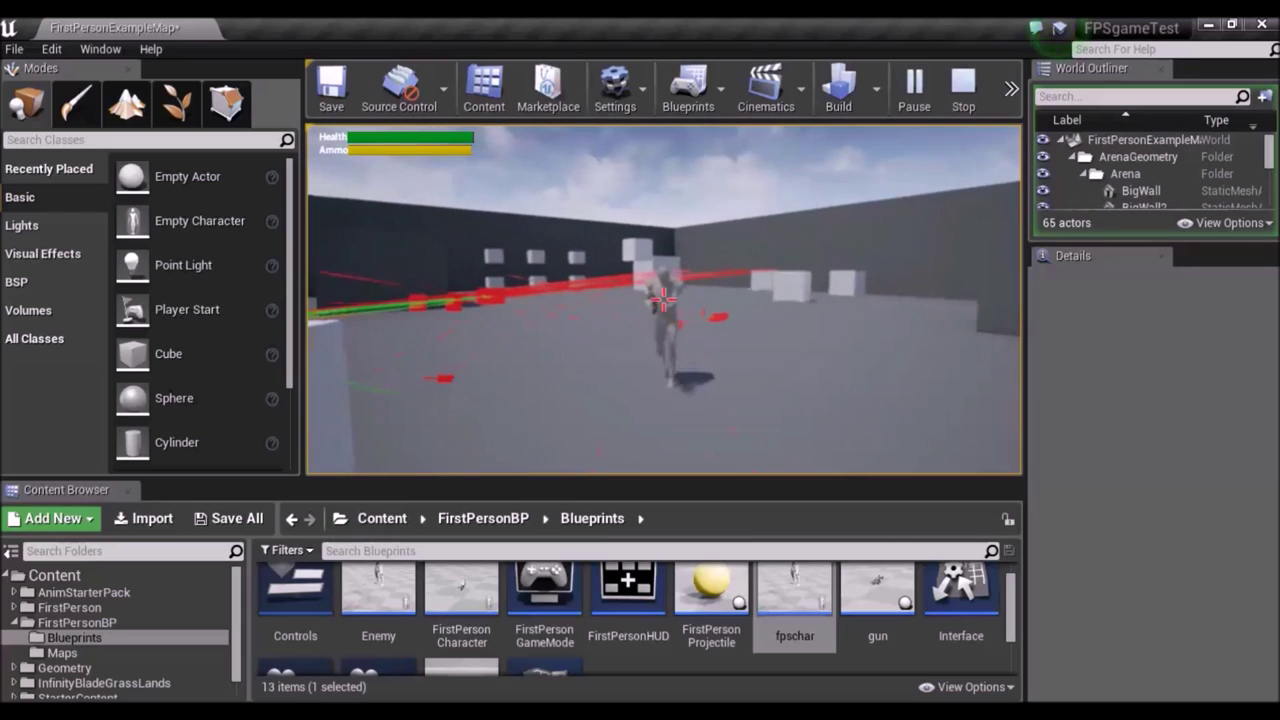
pyautogui.click(663, 298)
pyautogui.click(663, 298)
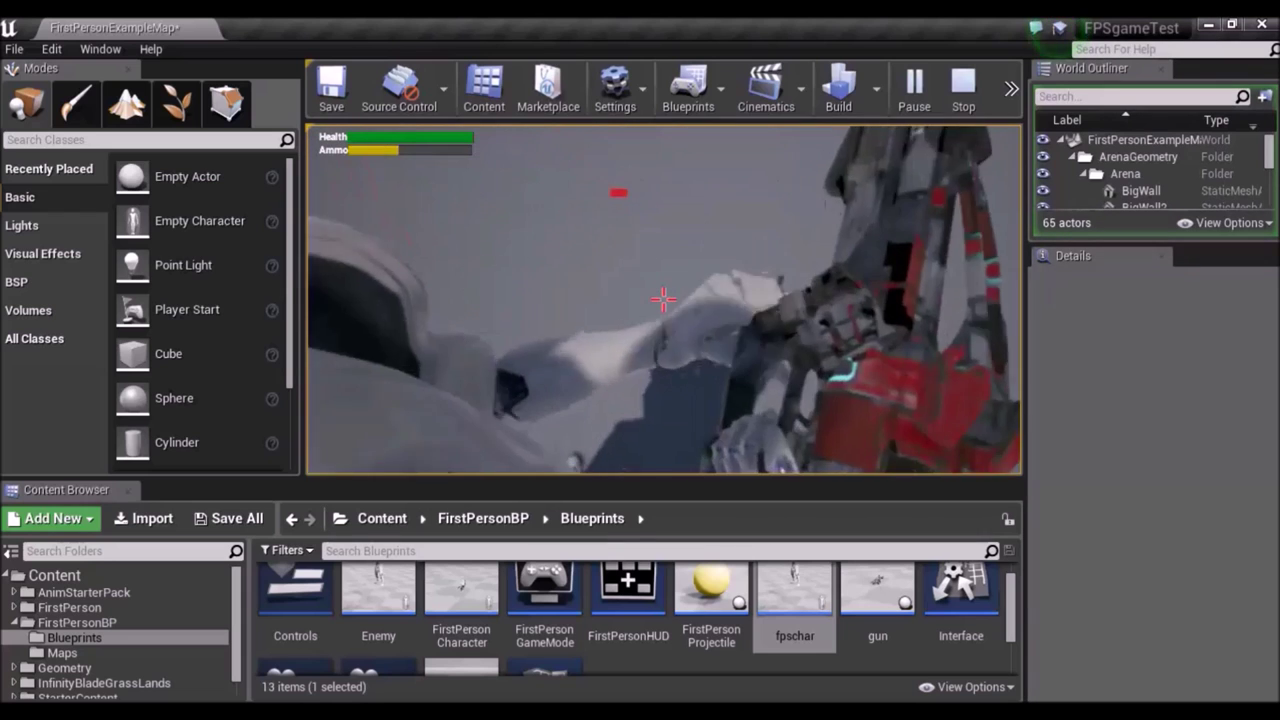
pyautogui.press('r')
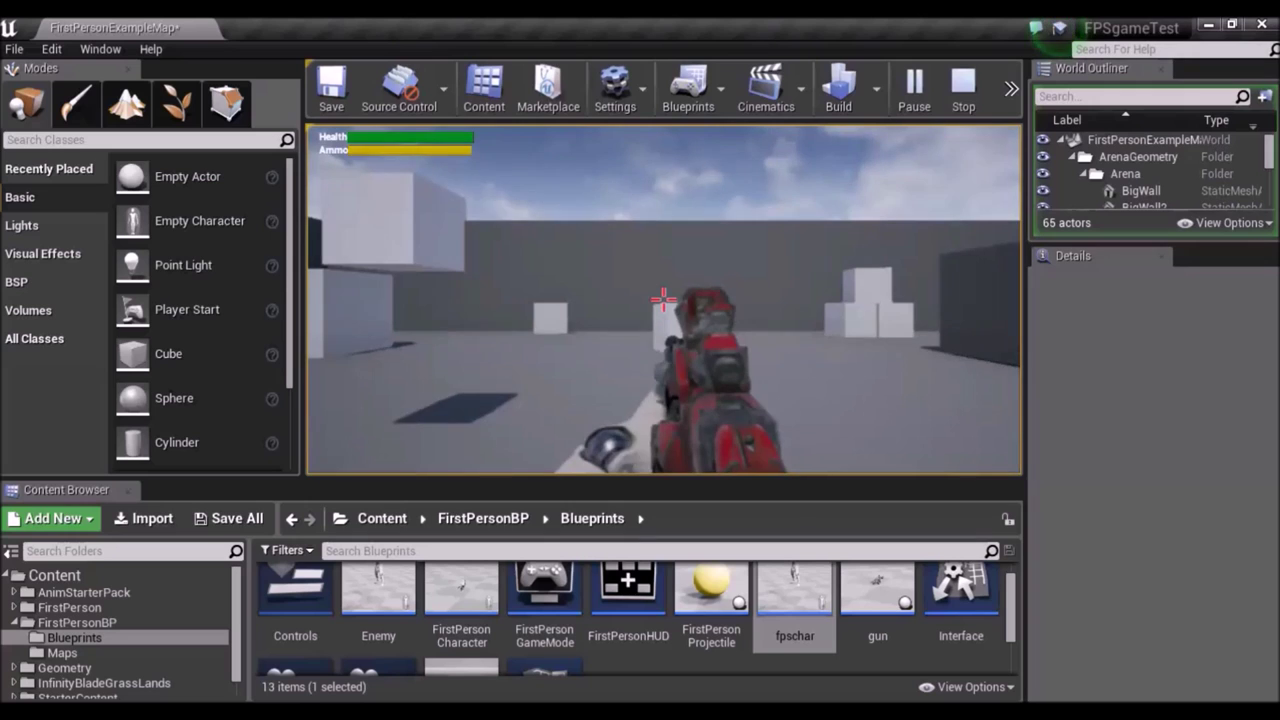
pyautogui.press('w')
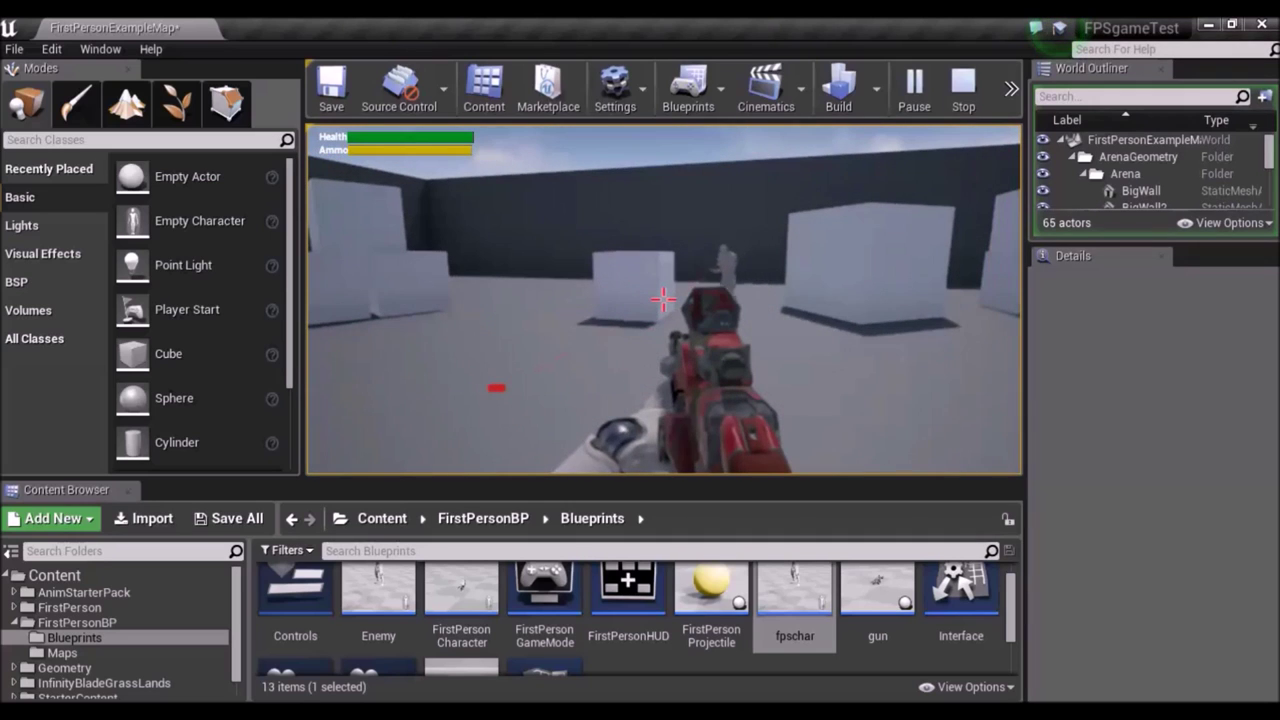
pyautogui.press('Escape')
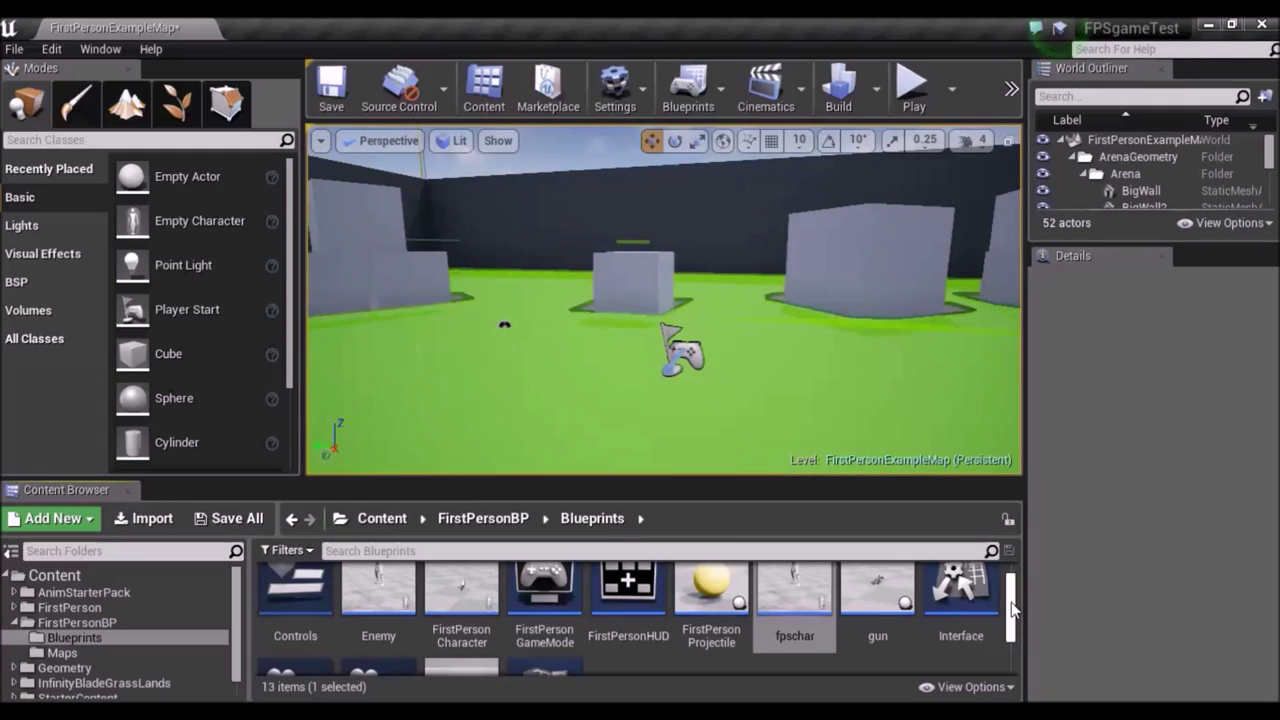
pyautogui.moveTo(1020, 597); pyautogui.dragTo(1020, 586)
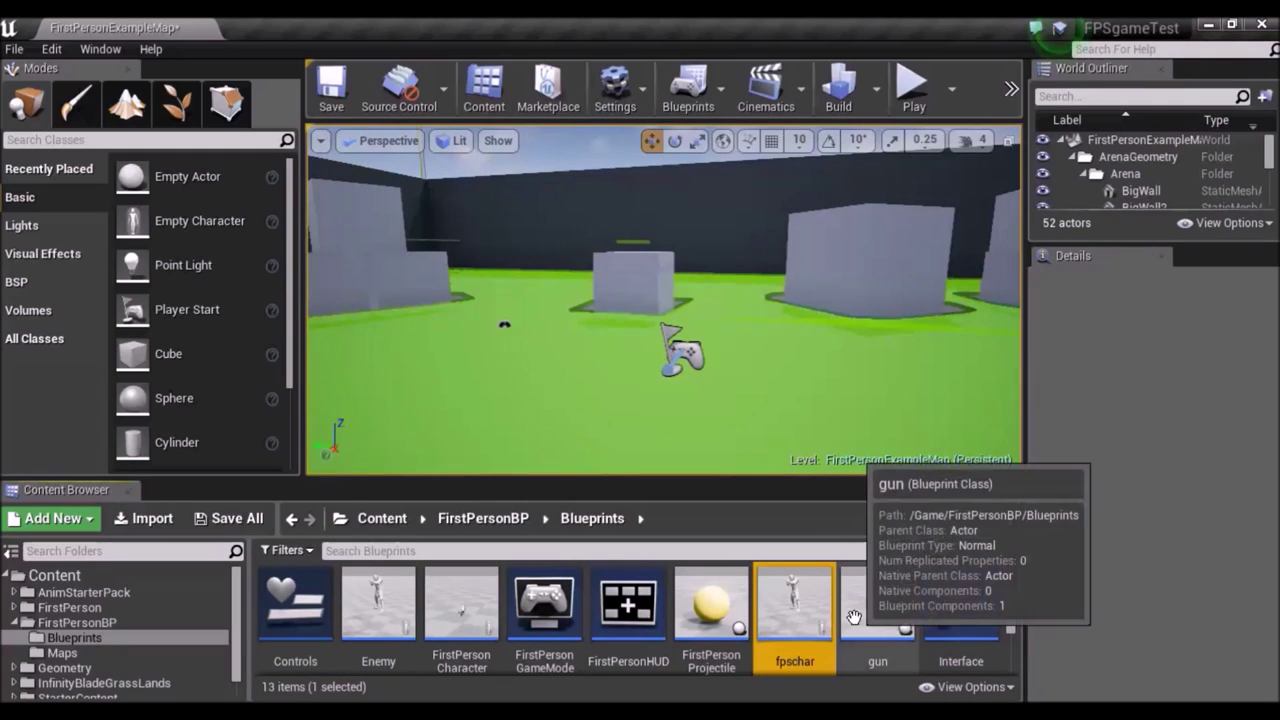
pyautogui.scroll(-2, 784, 614)
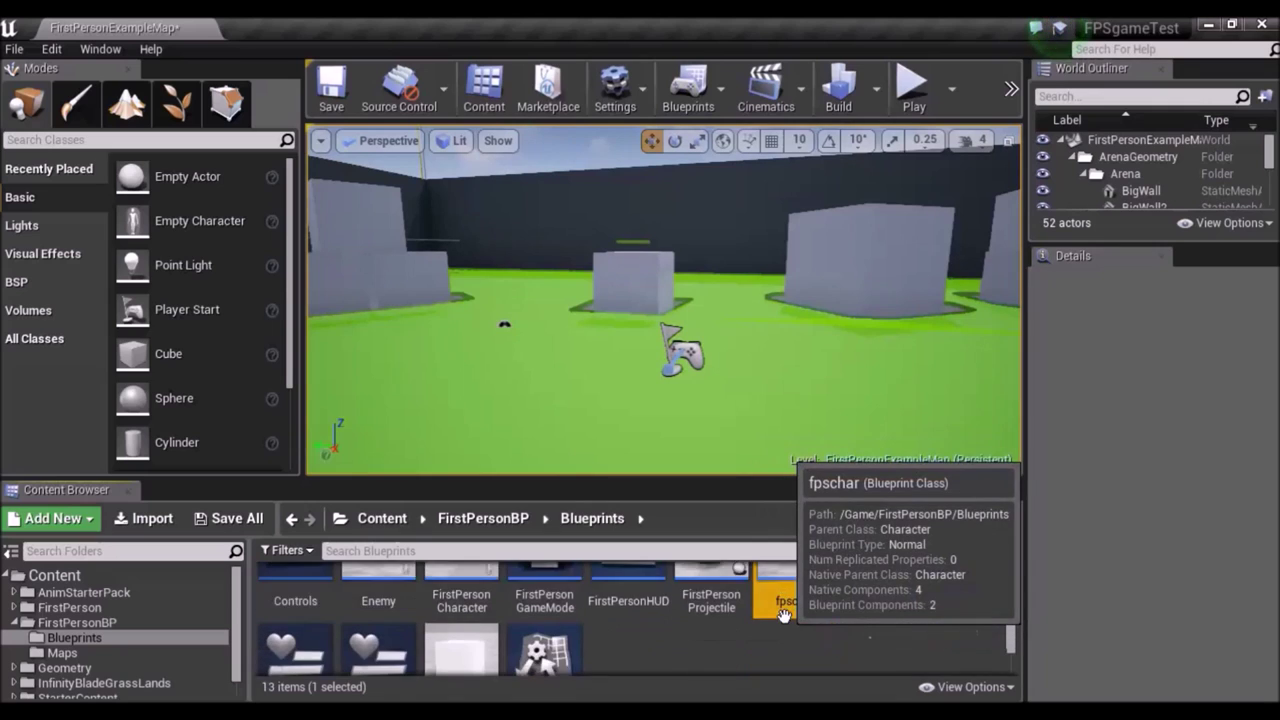
pyautogui.click(689, 614)
pyautogui.scroll(1, 693, 622)
pyautogui.scroll(1, 693, 622)
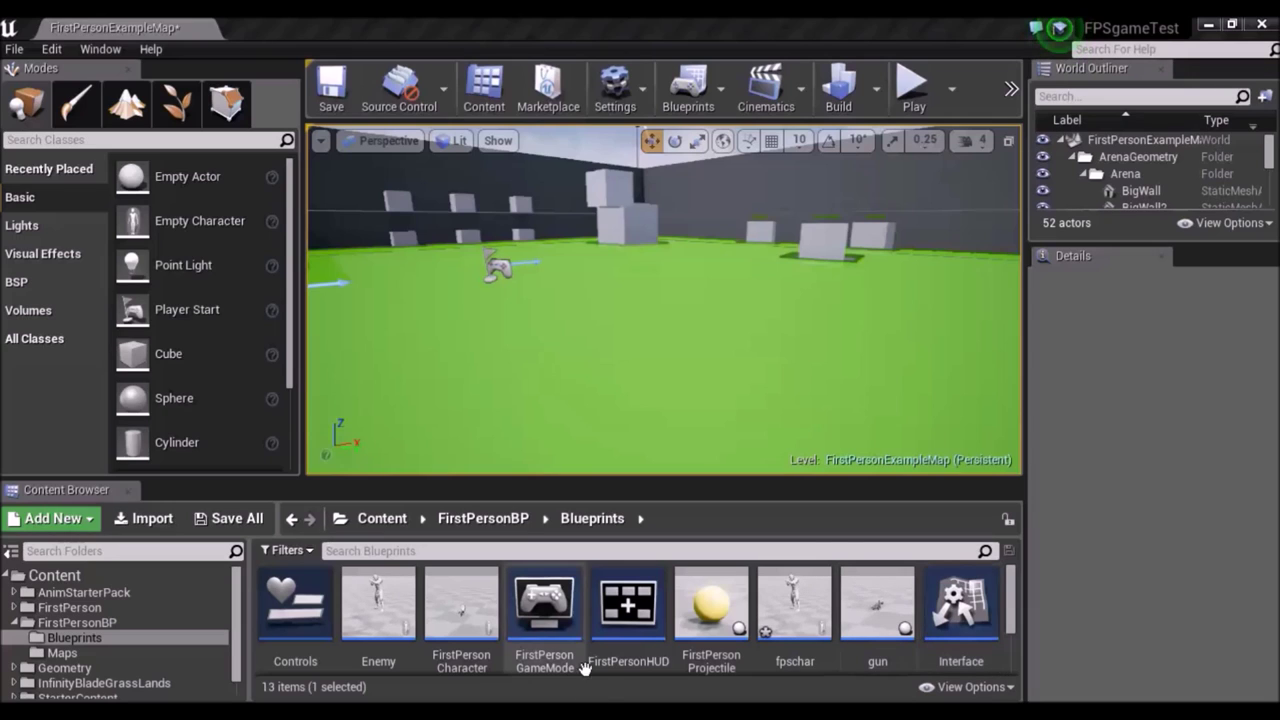
pyautogui.scroll(-2, 543, 645)
pyautogui.scroll(-2, 657, 673)
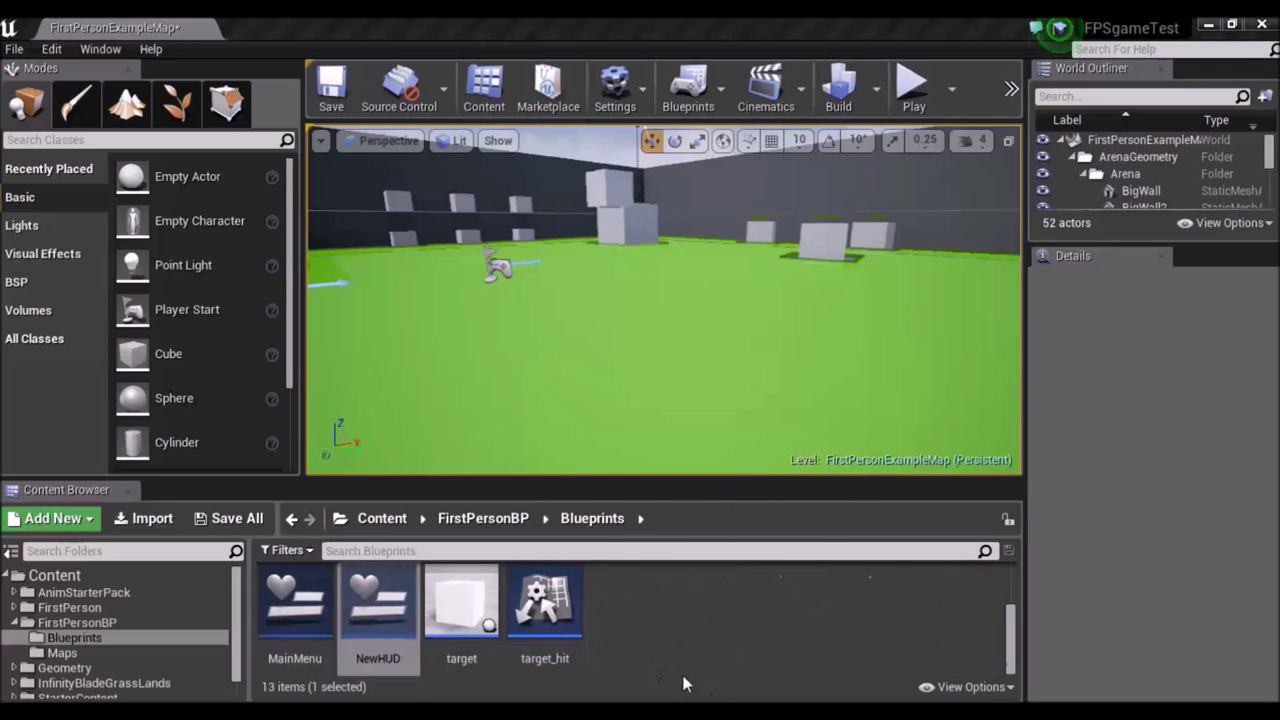
pyautogui.scroll(4, 593, 661)
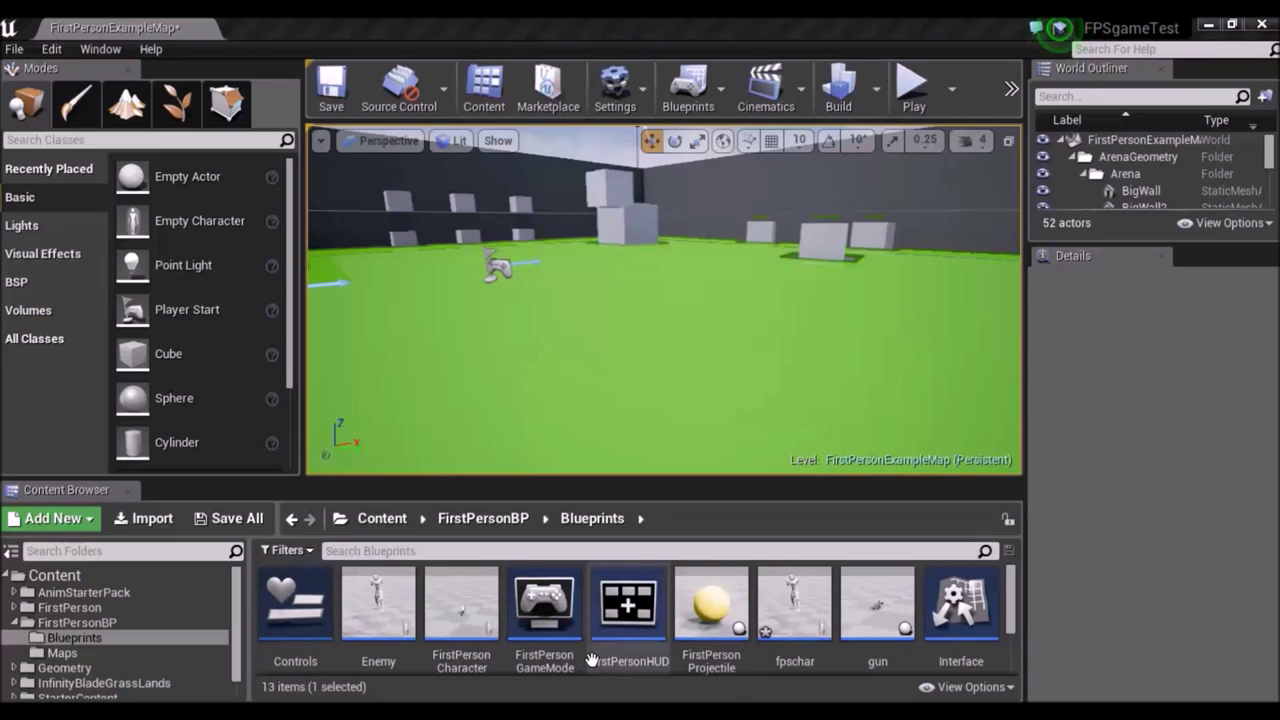
pyautogui.scroll(-2, 725, 642)
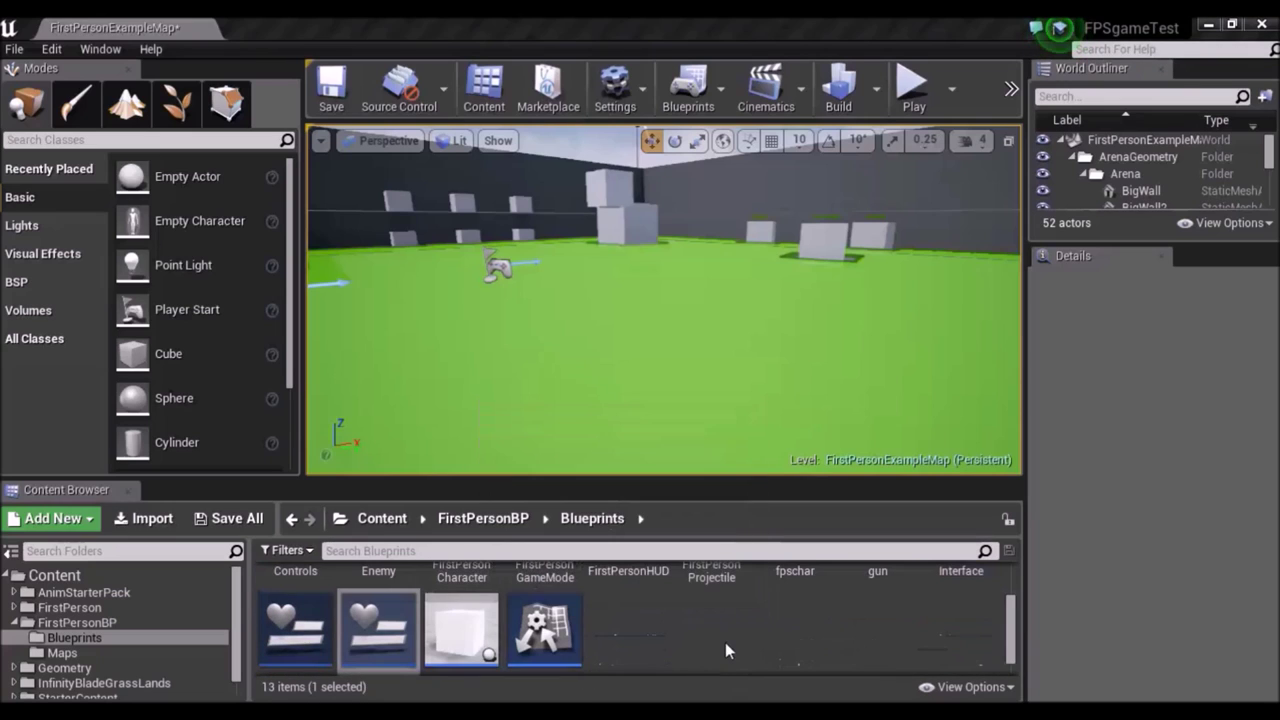
pyautogui.scroll(-1, 718, 642)
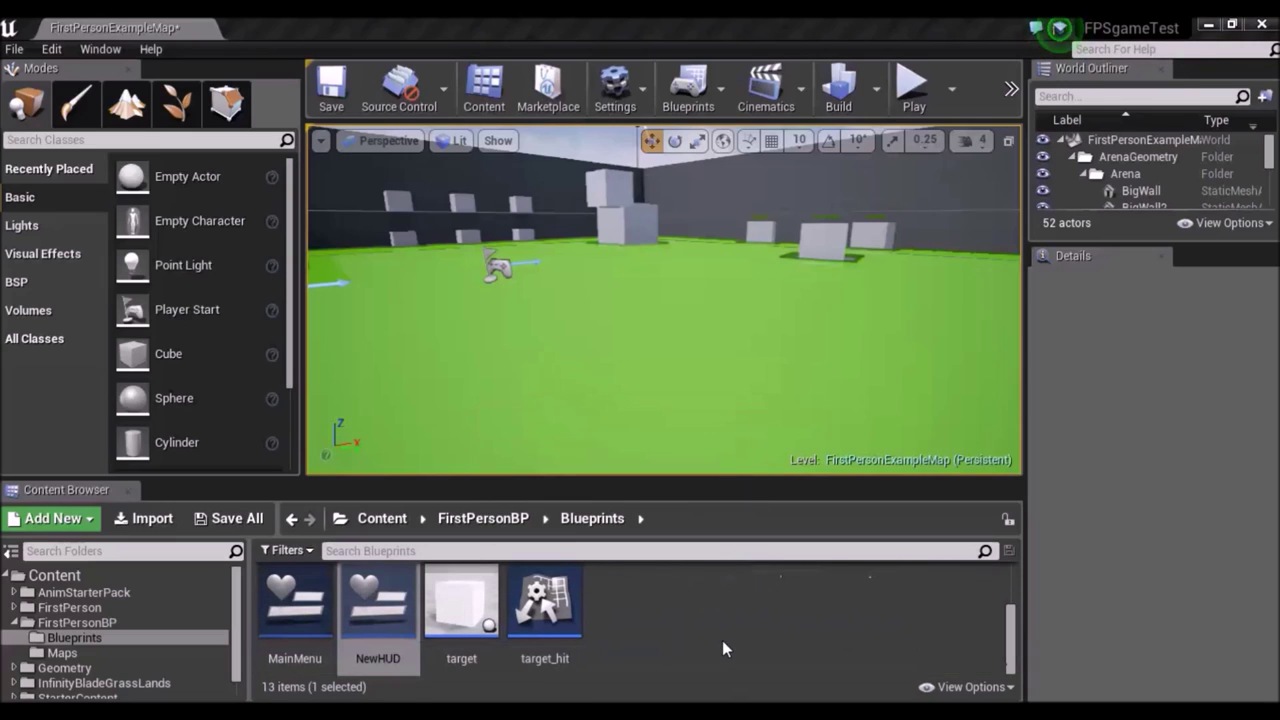
pyautogui.doubleClick(396, 606)
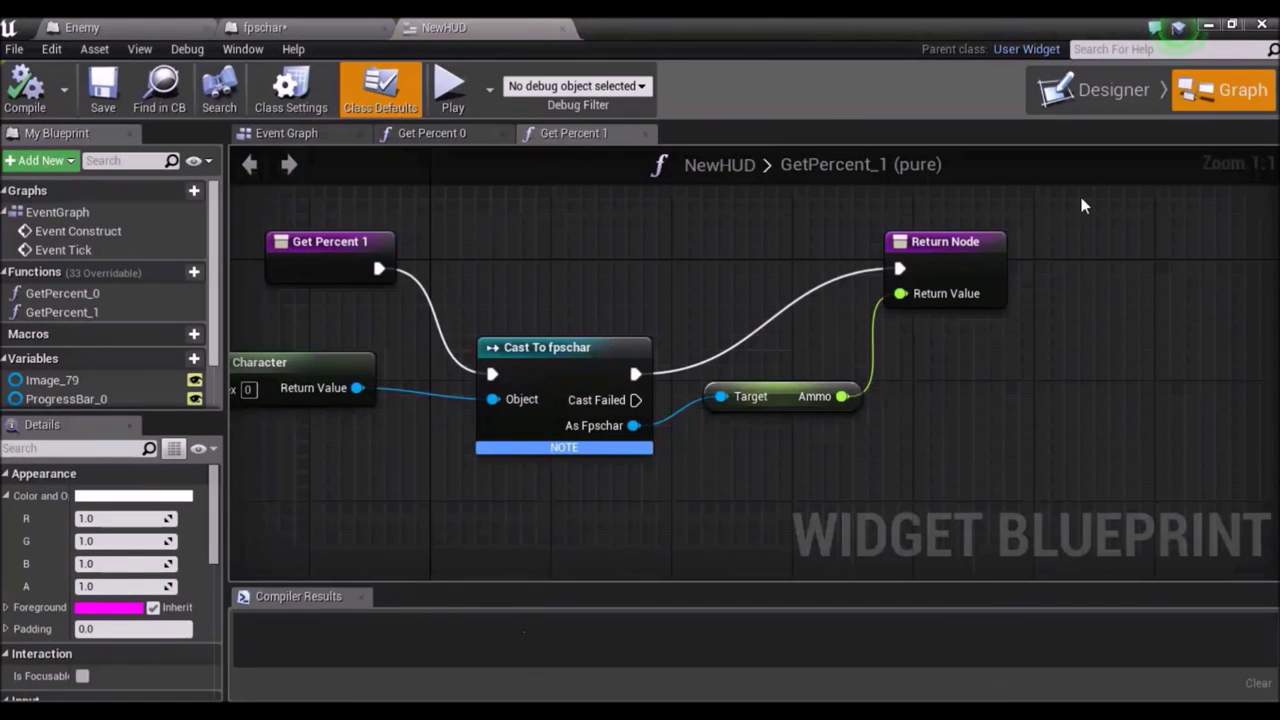
# Show NewHUD in the Designer view with the HUD frame centred.
pyautogui.click(1080, 92)
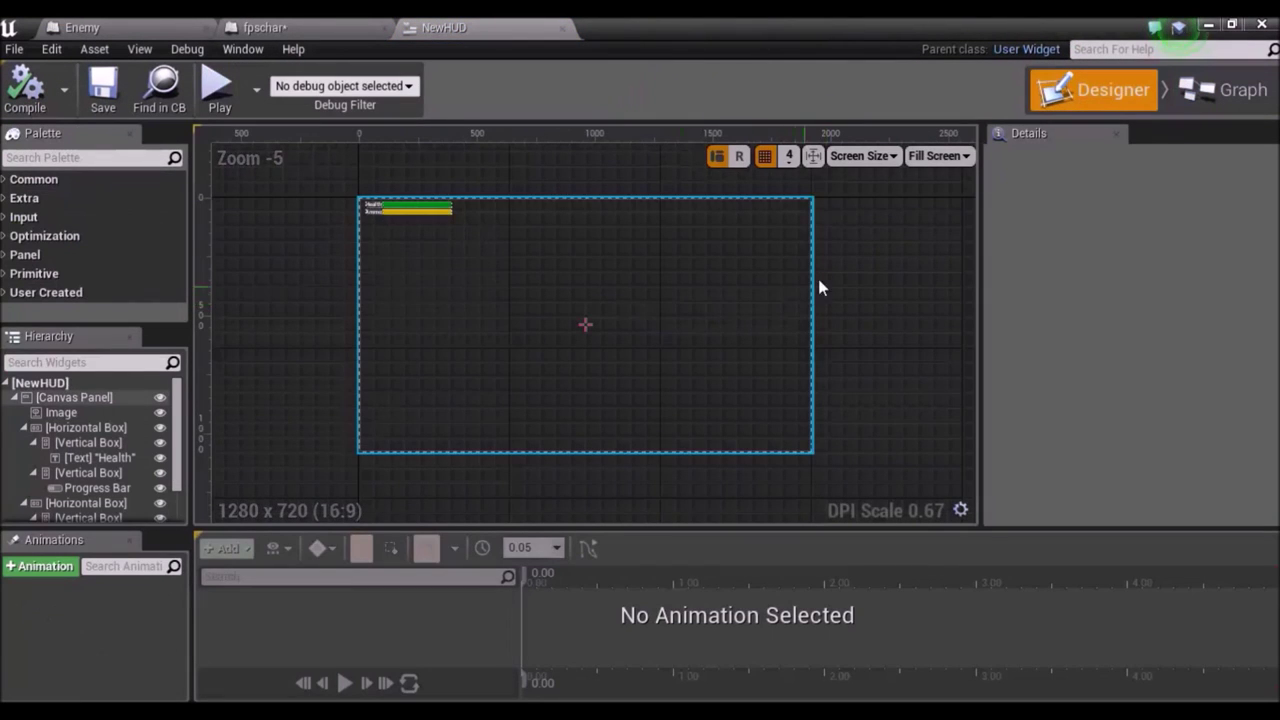
pyautogui.scroll(1, 830, 282)
pyautogui.moveTo(916, 240); pyautogui.dragTo(893, 289, button='right')
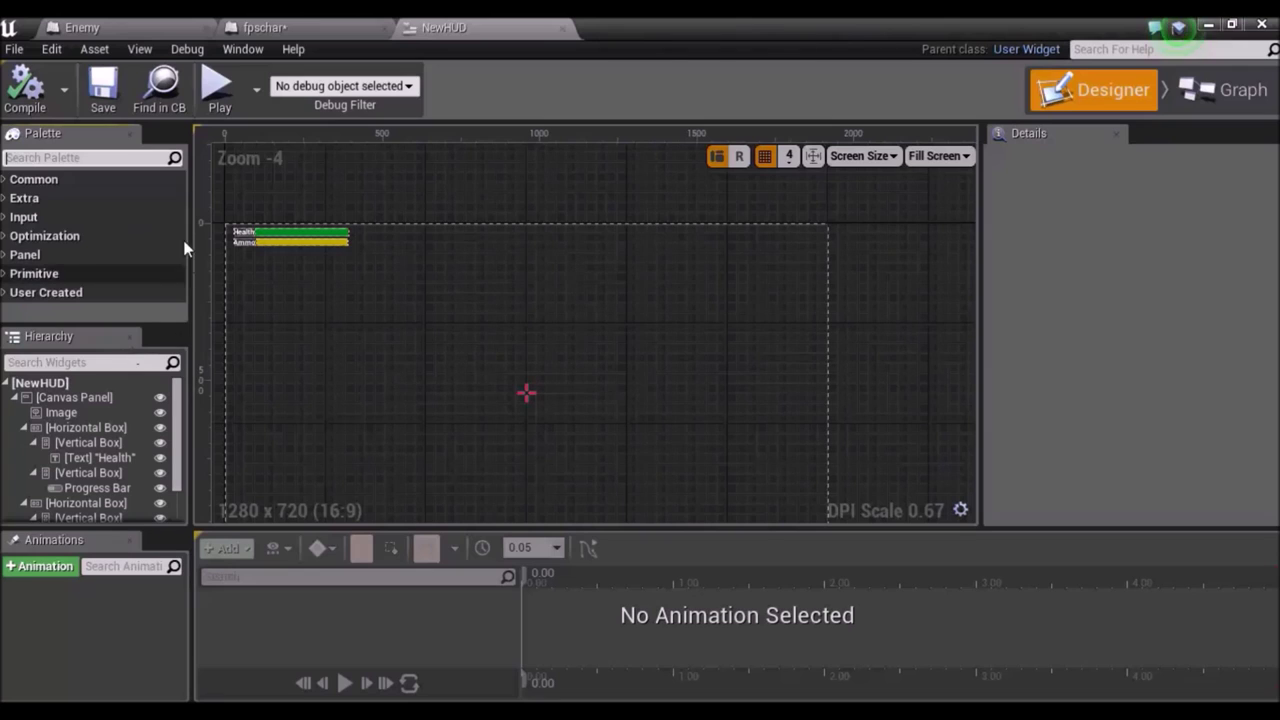
pyautogui.scroll(-1, 179, 447)
pyautogui.scroll(-3, 179, 447)
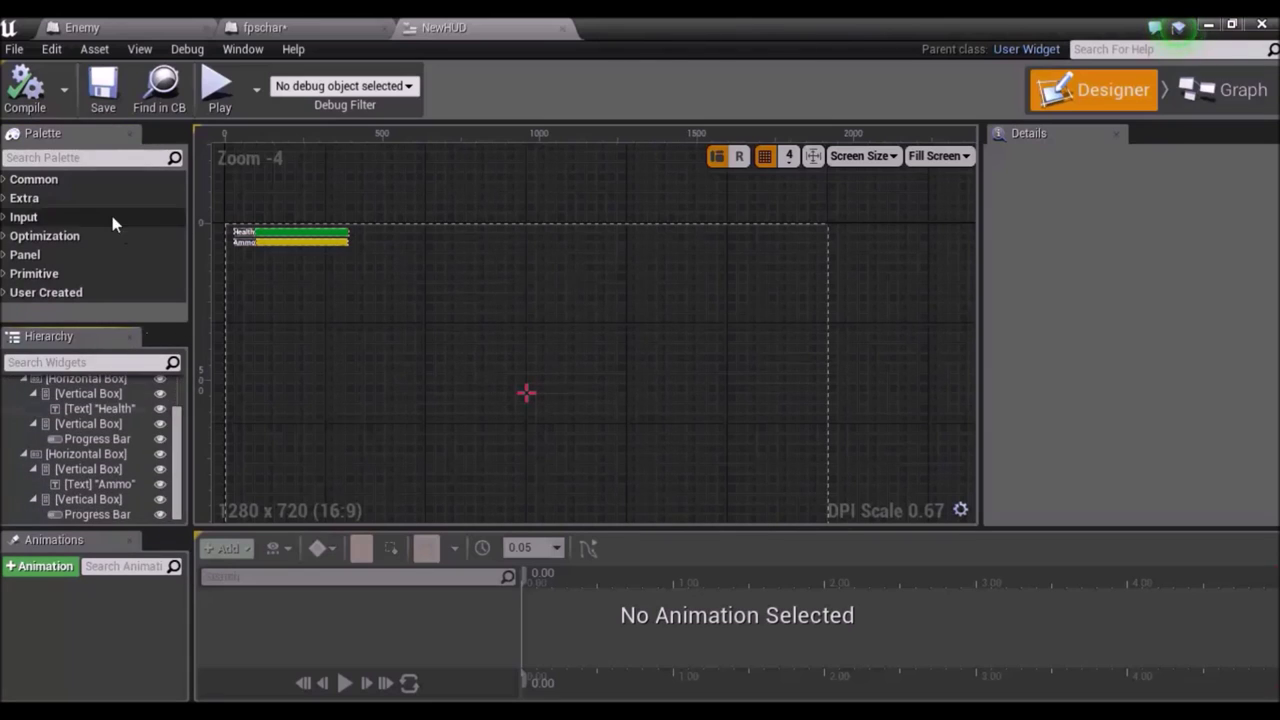
# Drag a Horizontal Box from the Palette onto the canvas's top right, then clear the search.
pyautogui.click(90, 157)
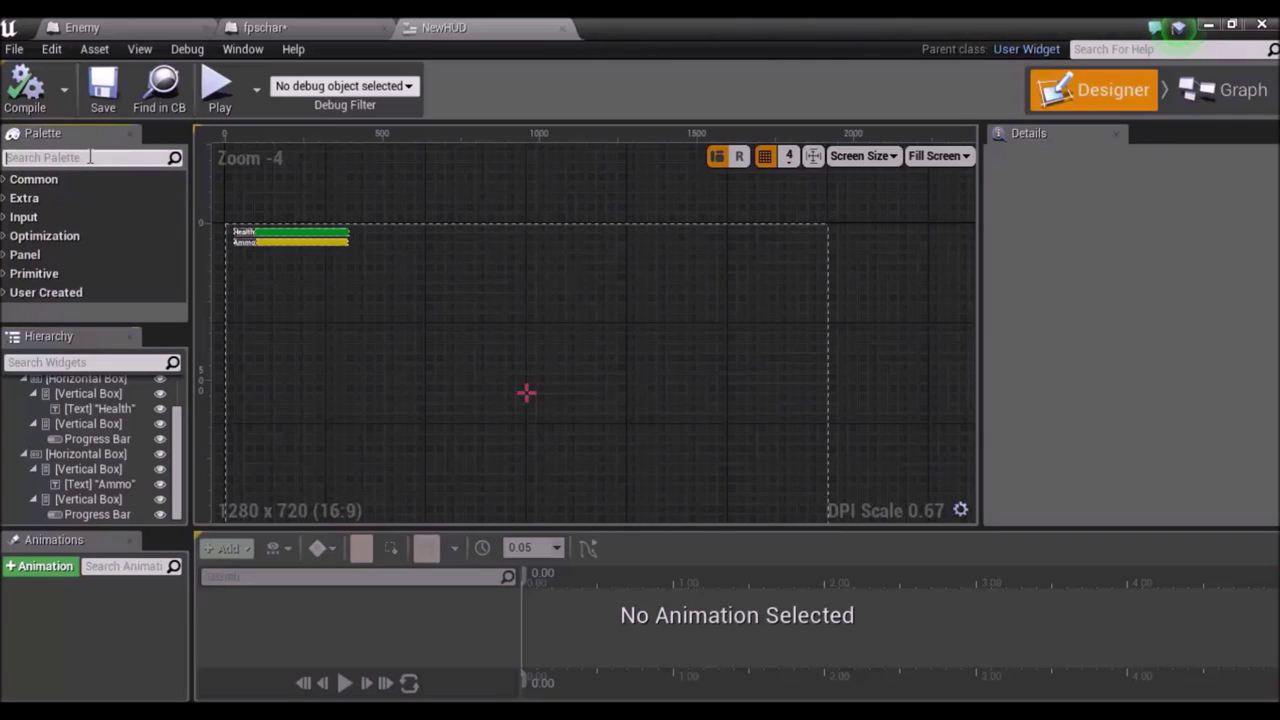
pyautogui.write('hori')
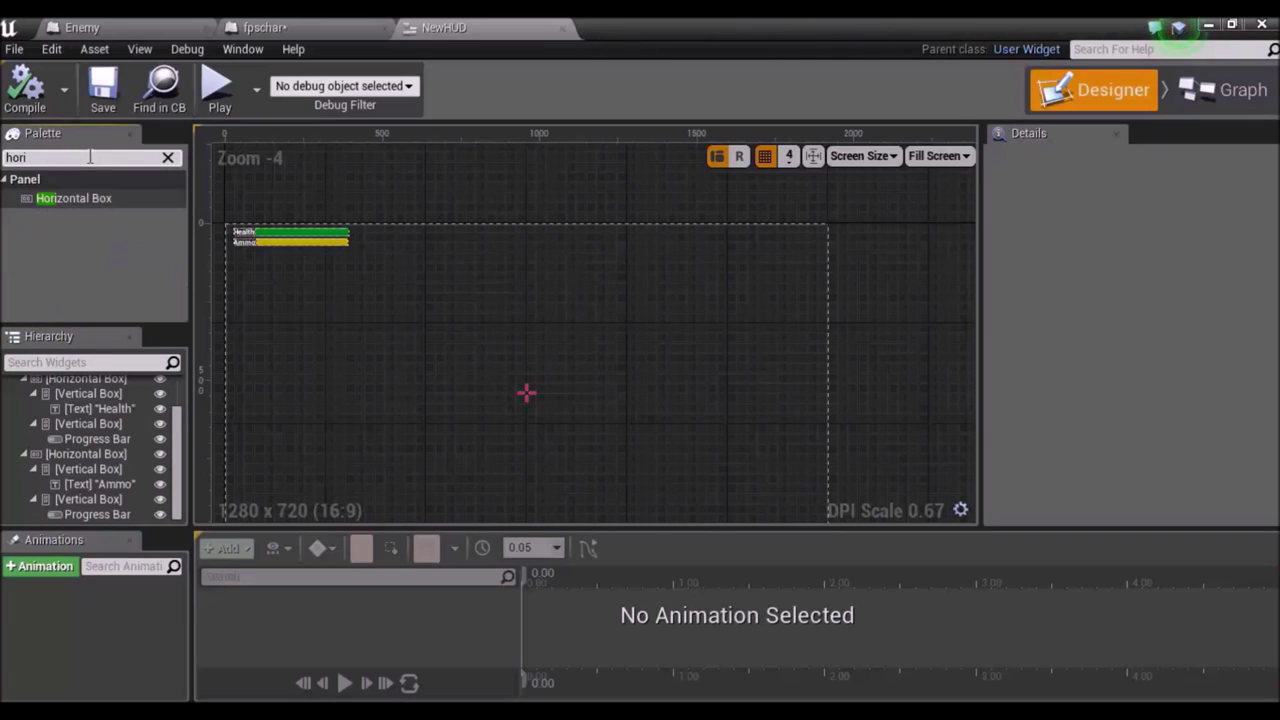
pyautogui.moveTo(85, 200); pyautogui.dragTo(728, 249)
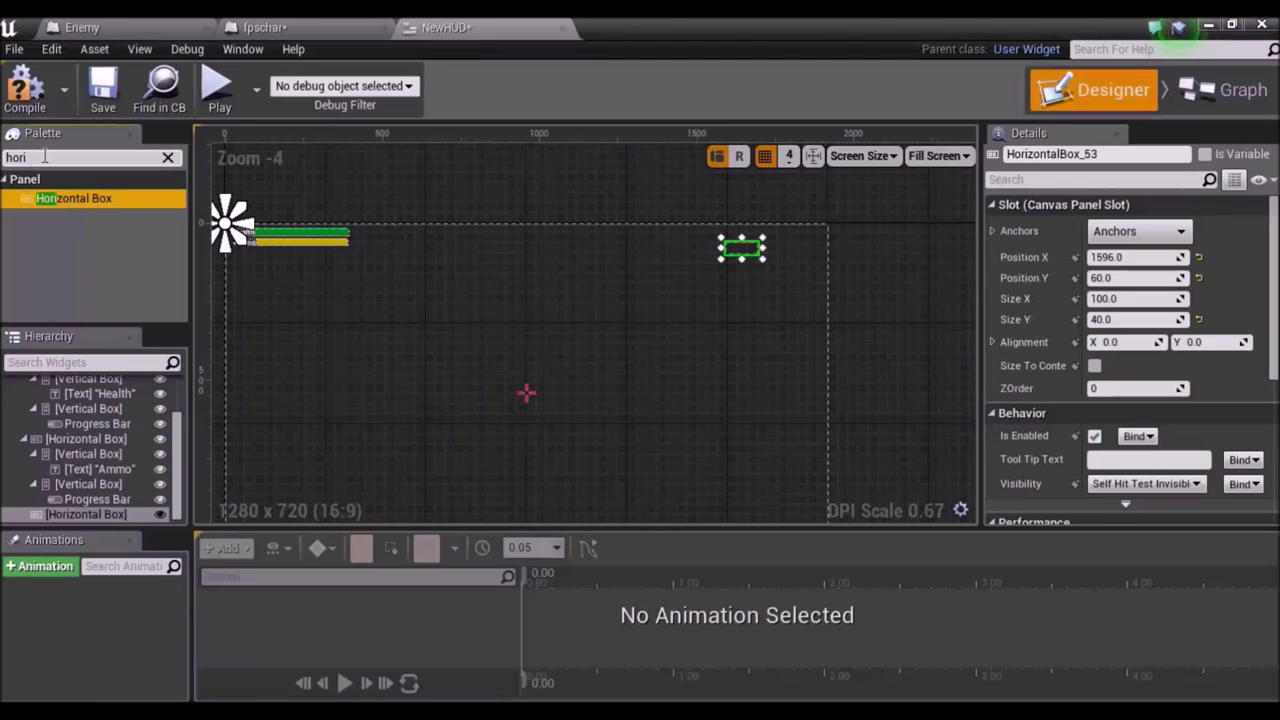
pyautogui.click(44, 157)
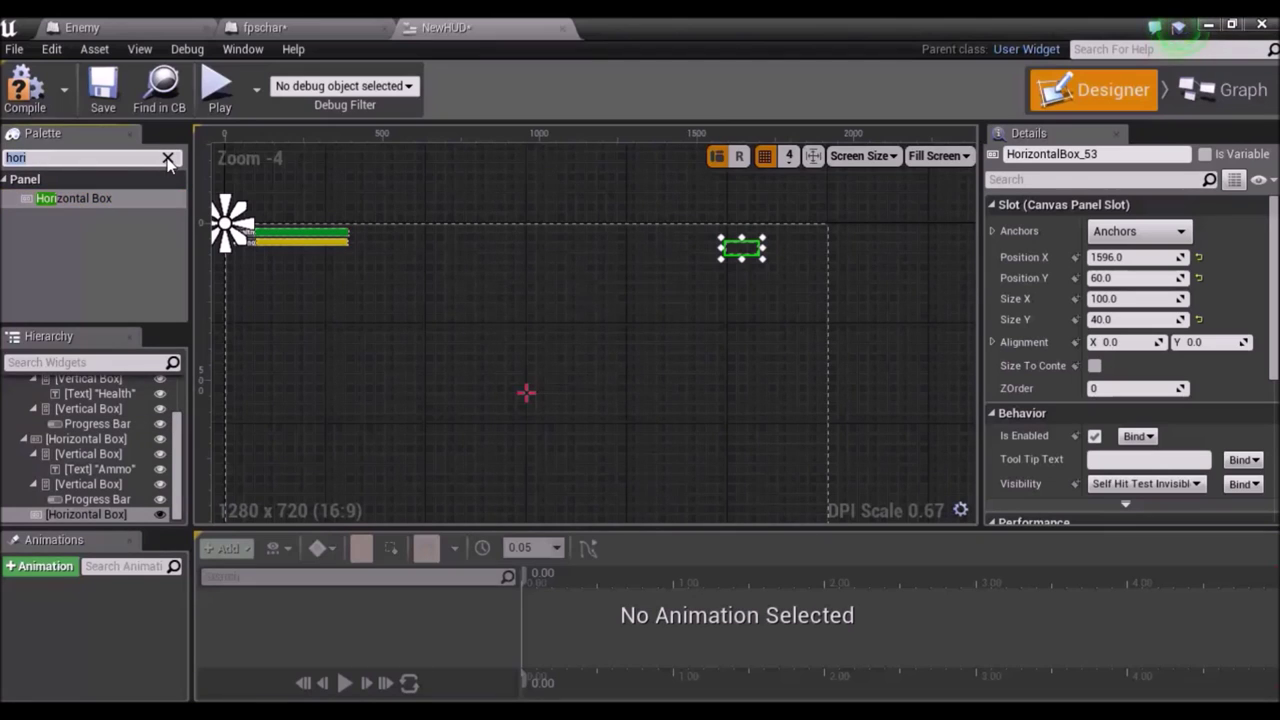
pyautogui.click(168, 159)
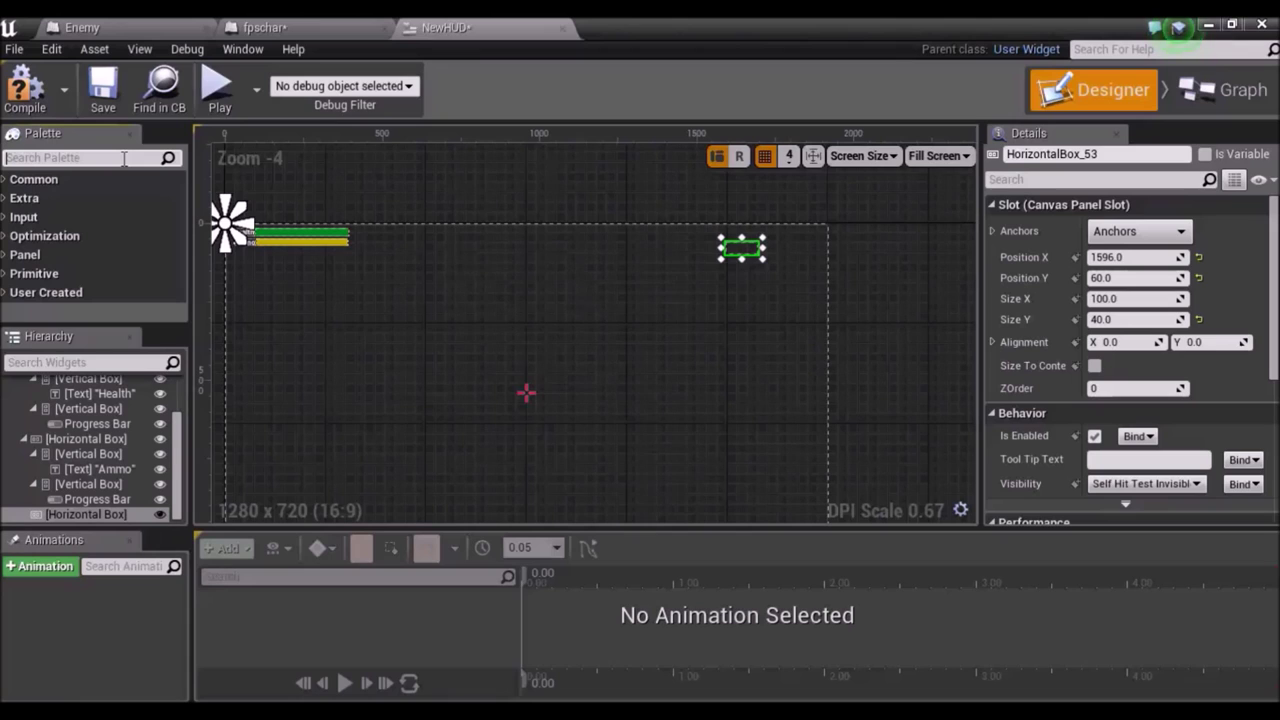
pyautogui.write('ver')
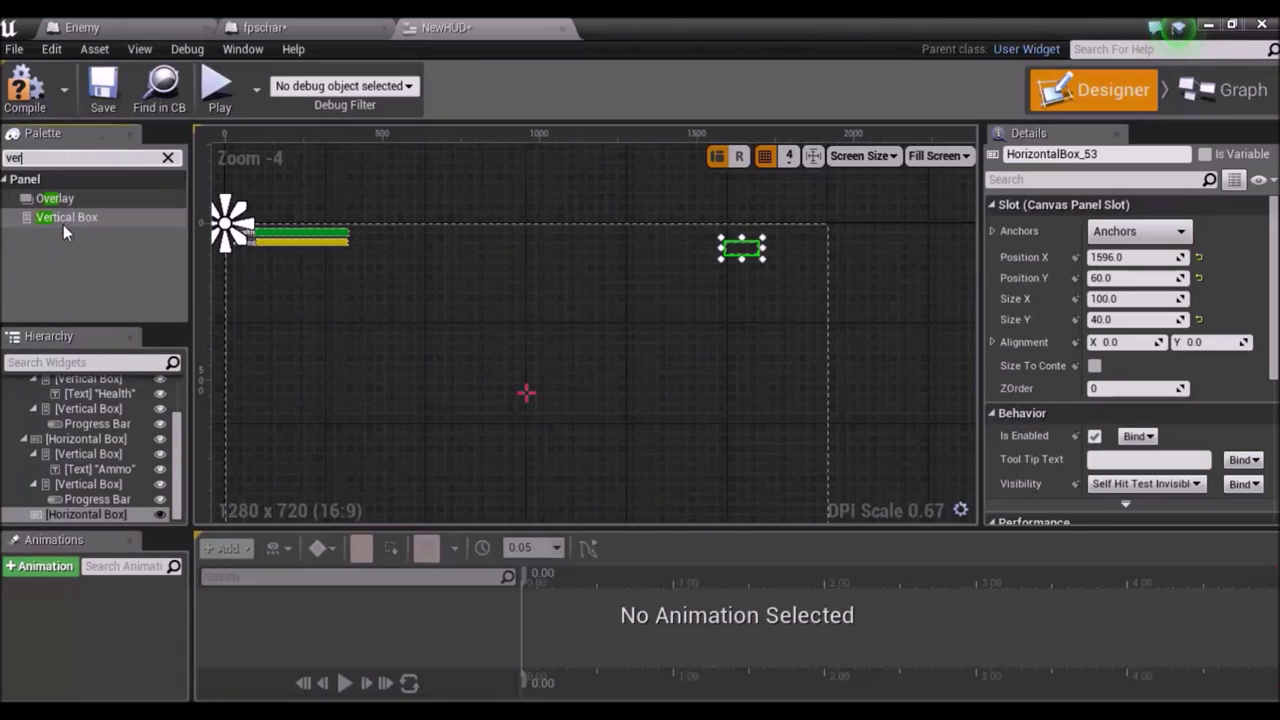
# Nest two sibling Vertical Boxes inside the new top-right Horizontal Box.
pyautogui.moveTo(66, 218); pyautogui.dragTo(96, 512)
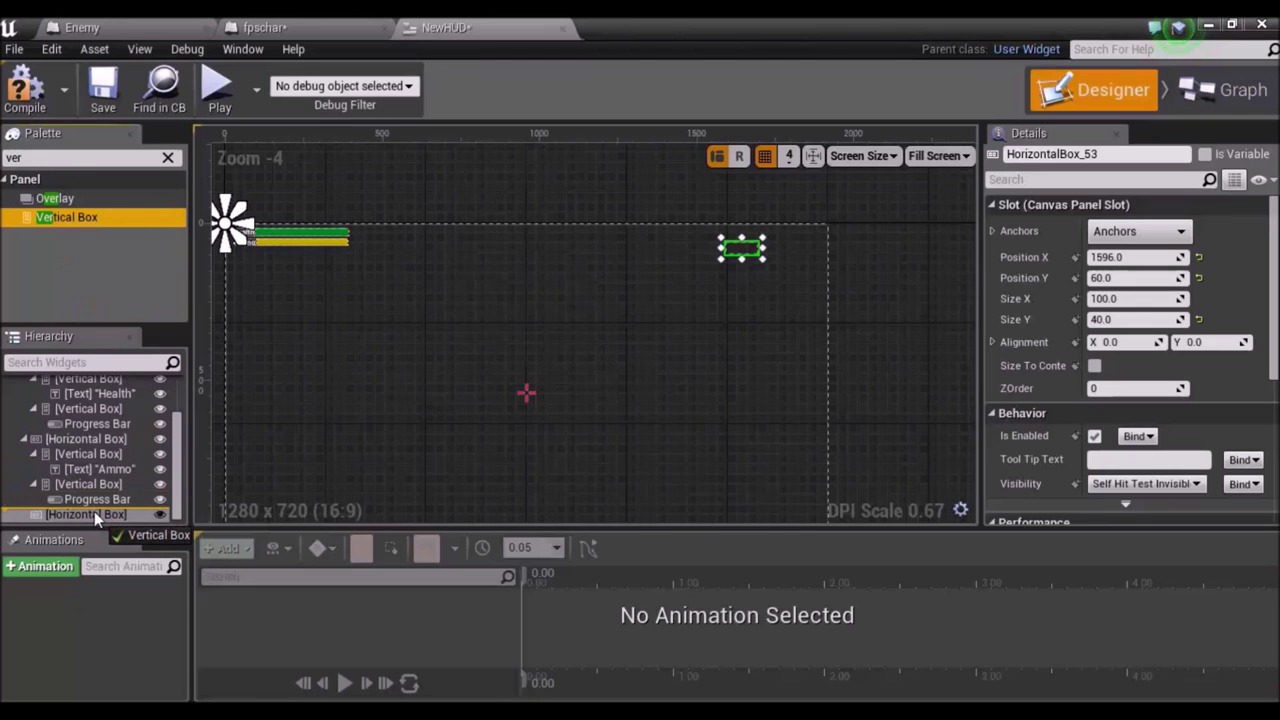
pyautogui.moveTo(96, 508); pyautogui.dragTo(88, 516)
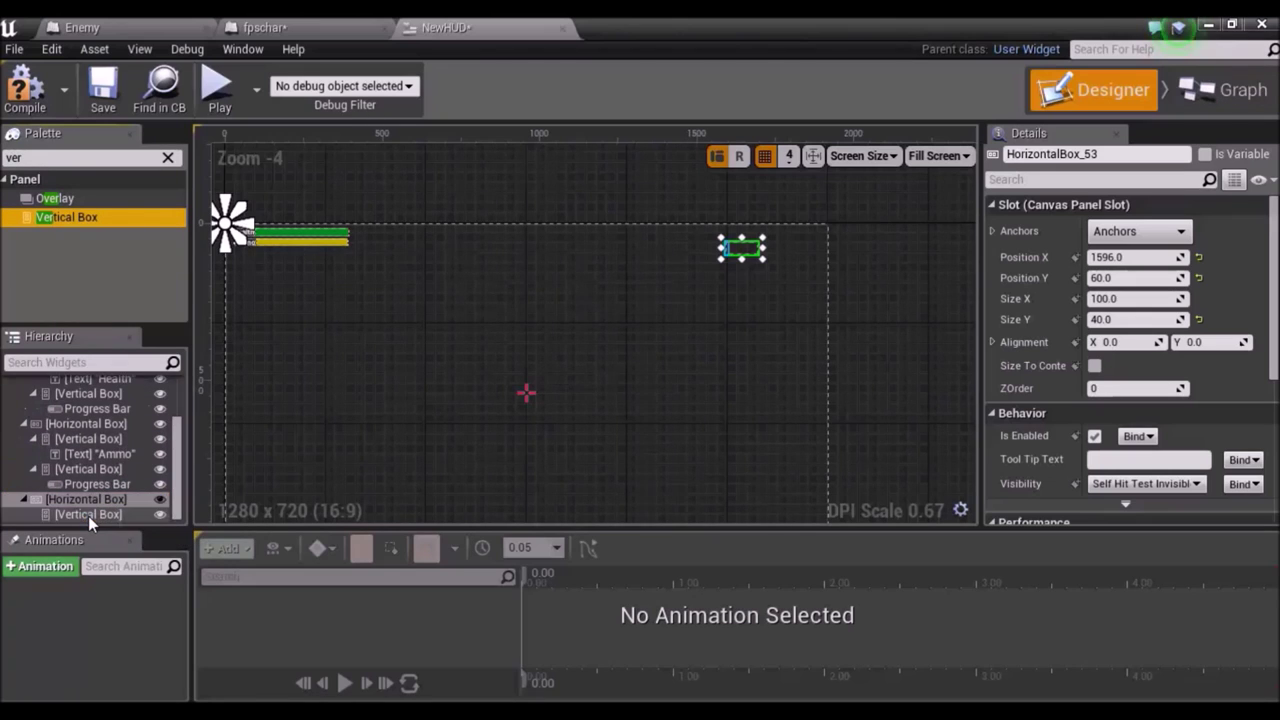
pyautogui.moveTo(77, 222); pyautogui.dragTo(96, 515)
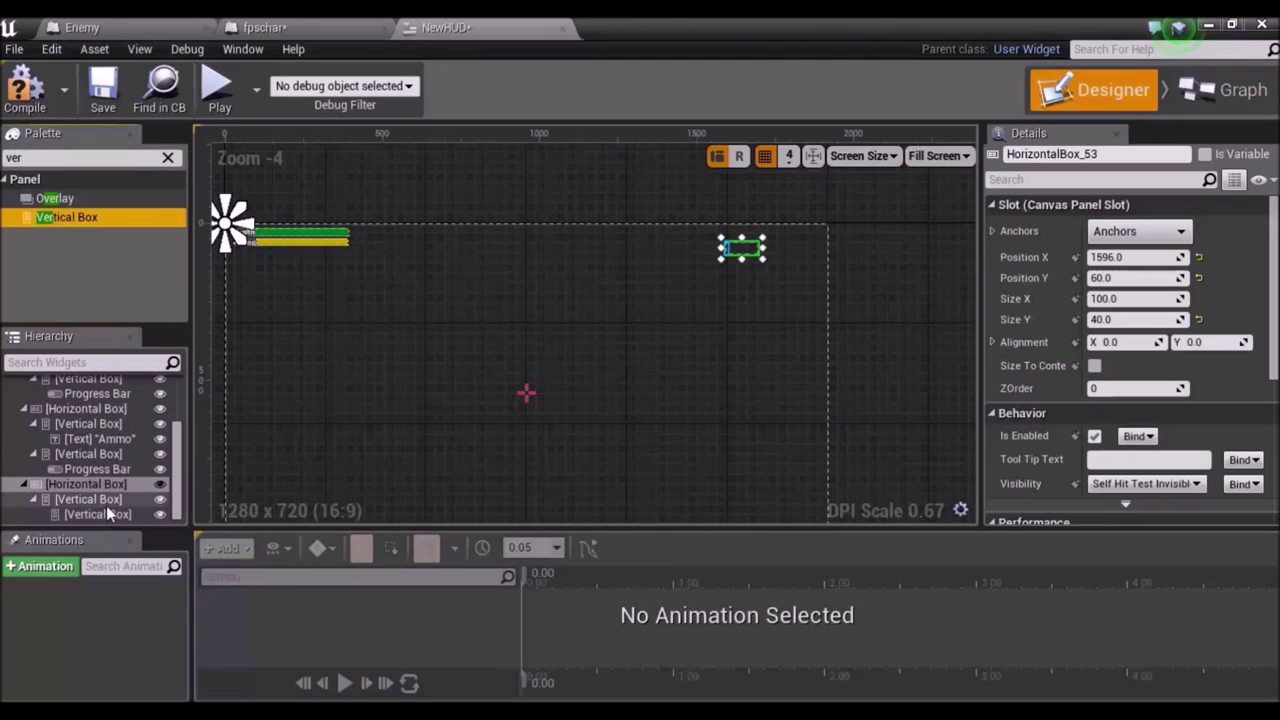
pyautogui.click(84, 513)
pyautogui.moveTo(80, 512); pyautogui.dragTo(40, 506)
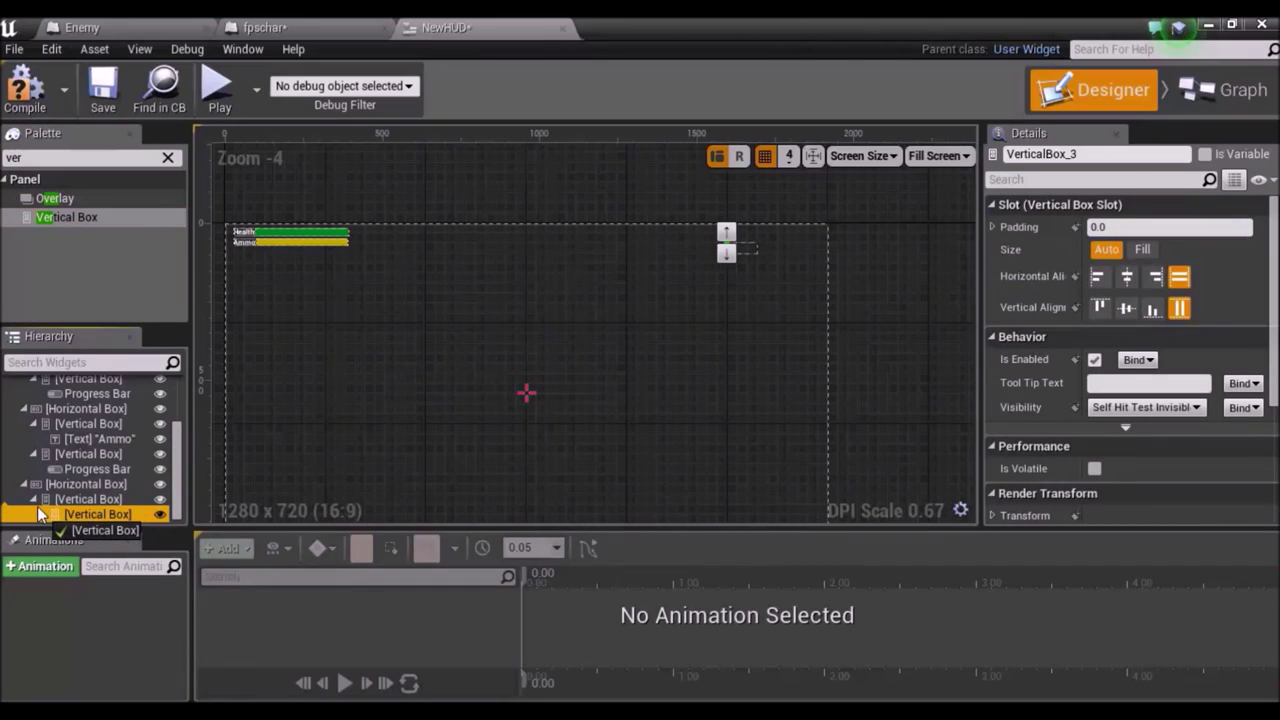
pyautogui.moveTo(40, 506); pyautogui.dragTo(49, 486)
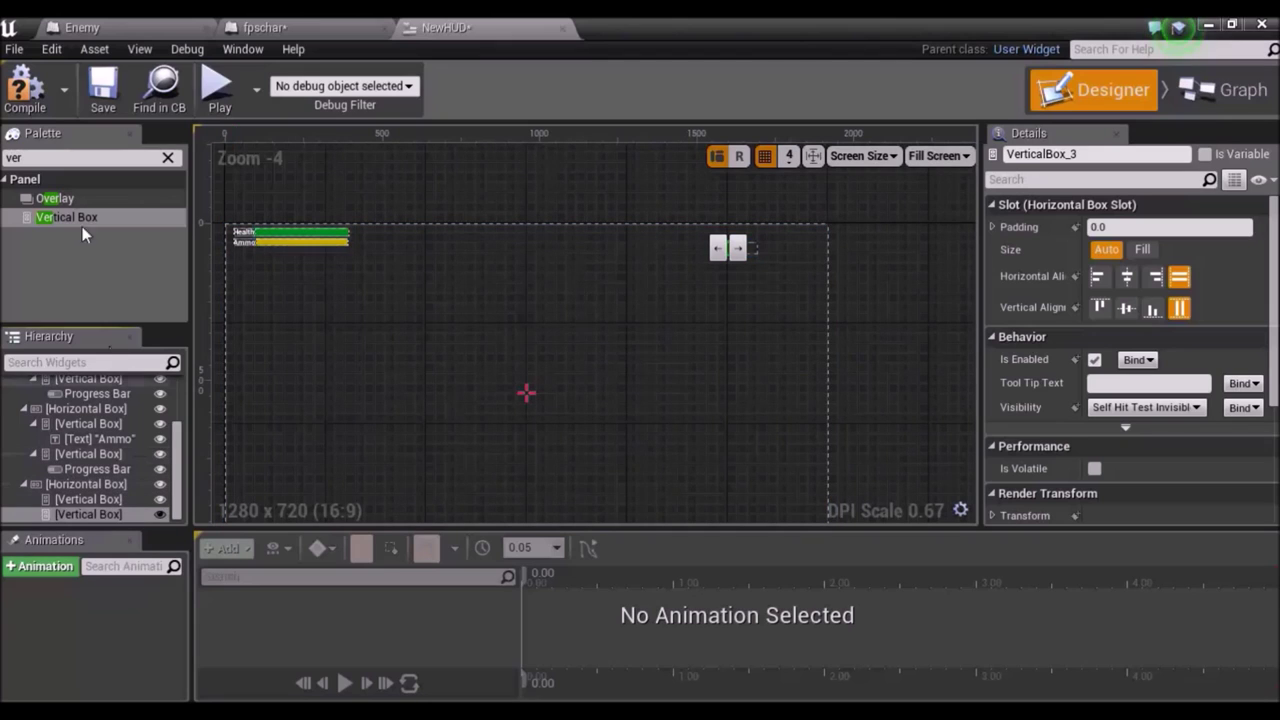
pyautogui.click(170, 160)
pyautogui.write('text')
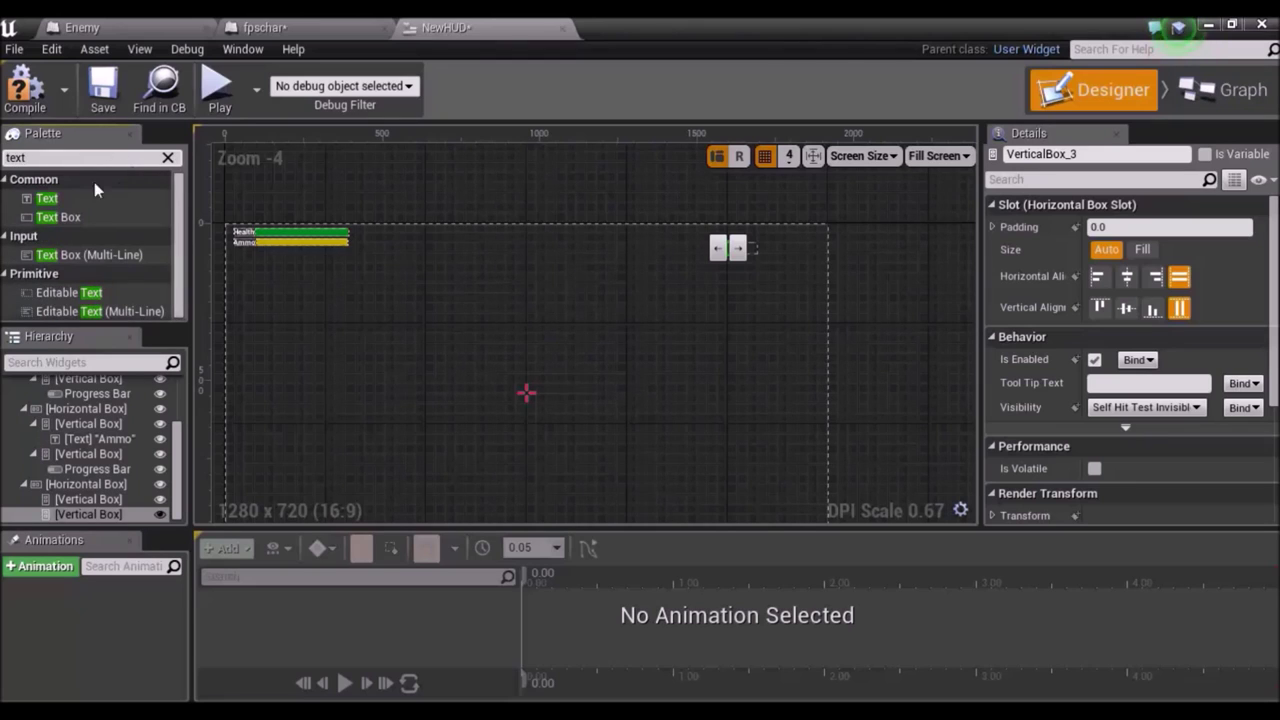
# Drop a Text Block into each of the two Vertical Boxes.
pyautogui.moveTo(57, 207); pyautogui.dragTo(90, 509)
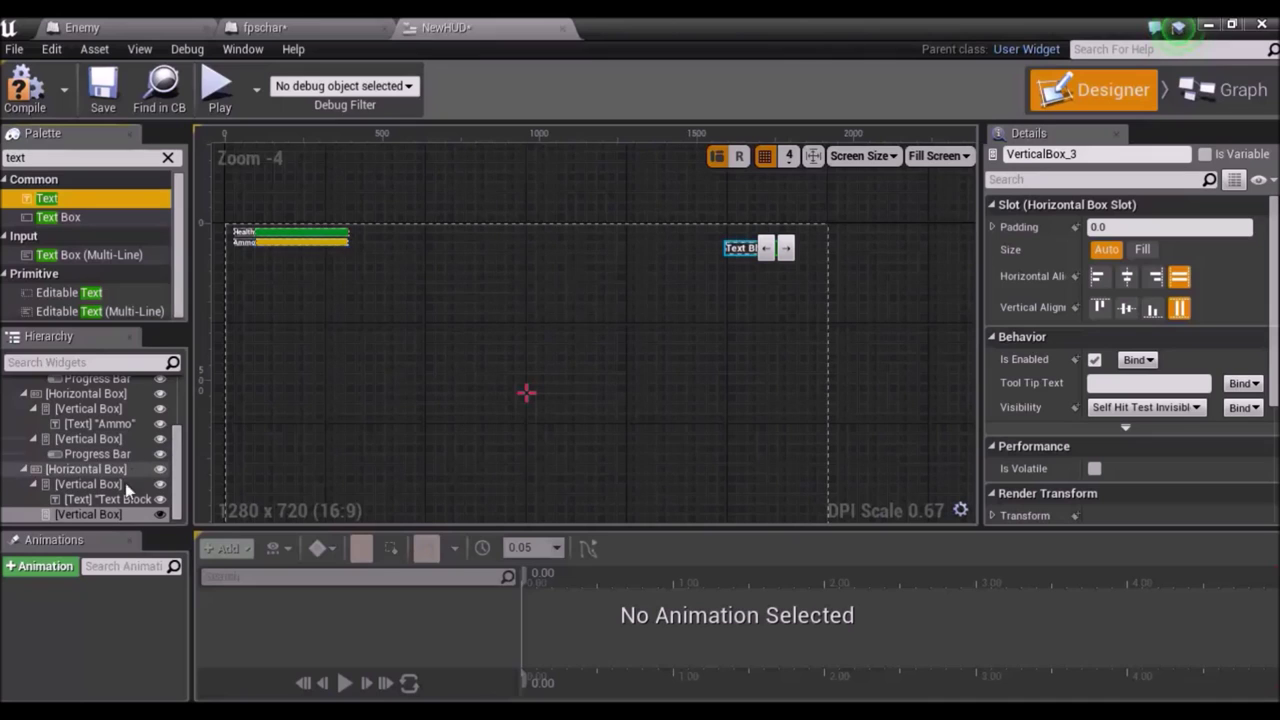
pyautogui.moveTo(44, 205); pyautogui.dragTo(55, 455)
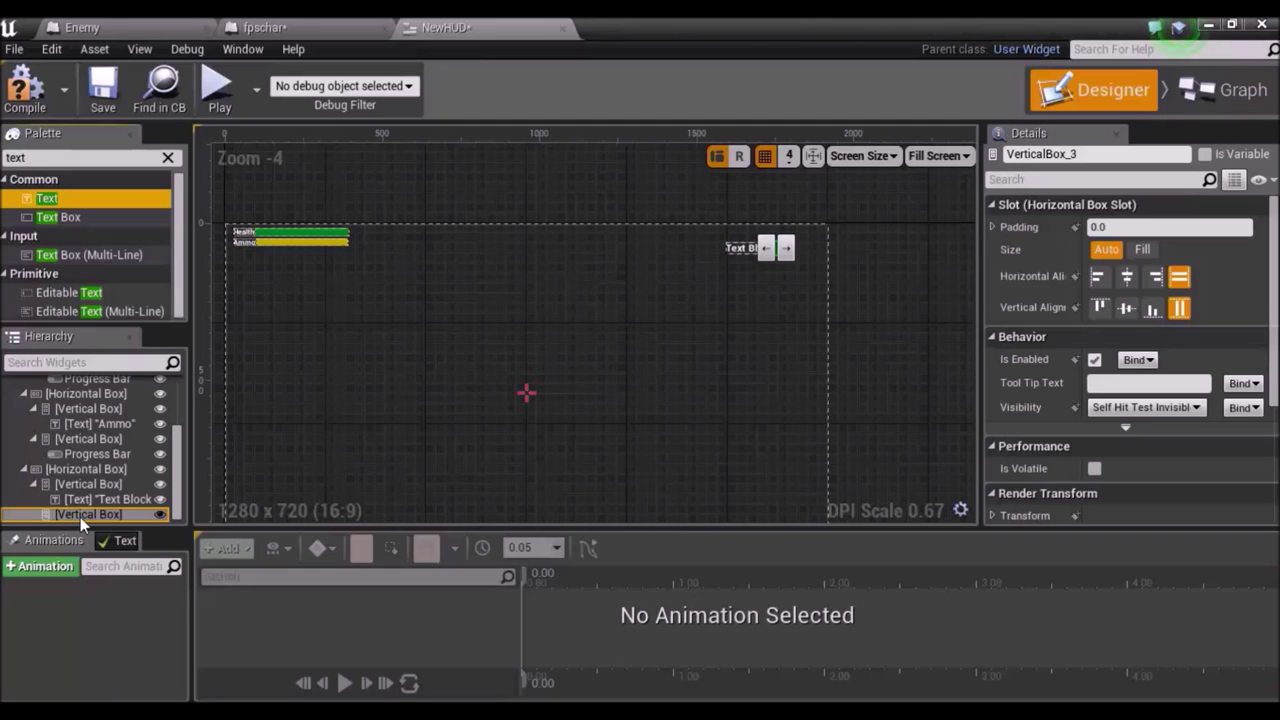
pyautogui.moveTo(80, 517); pyautogui.dragTo(80, 517)
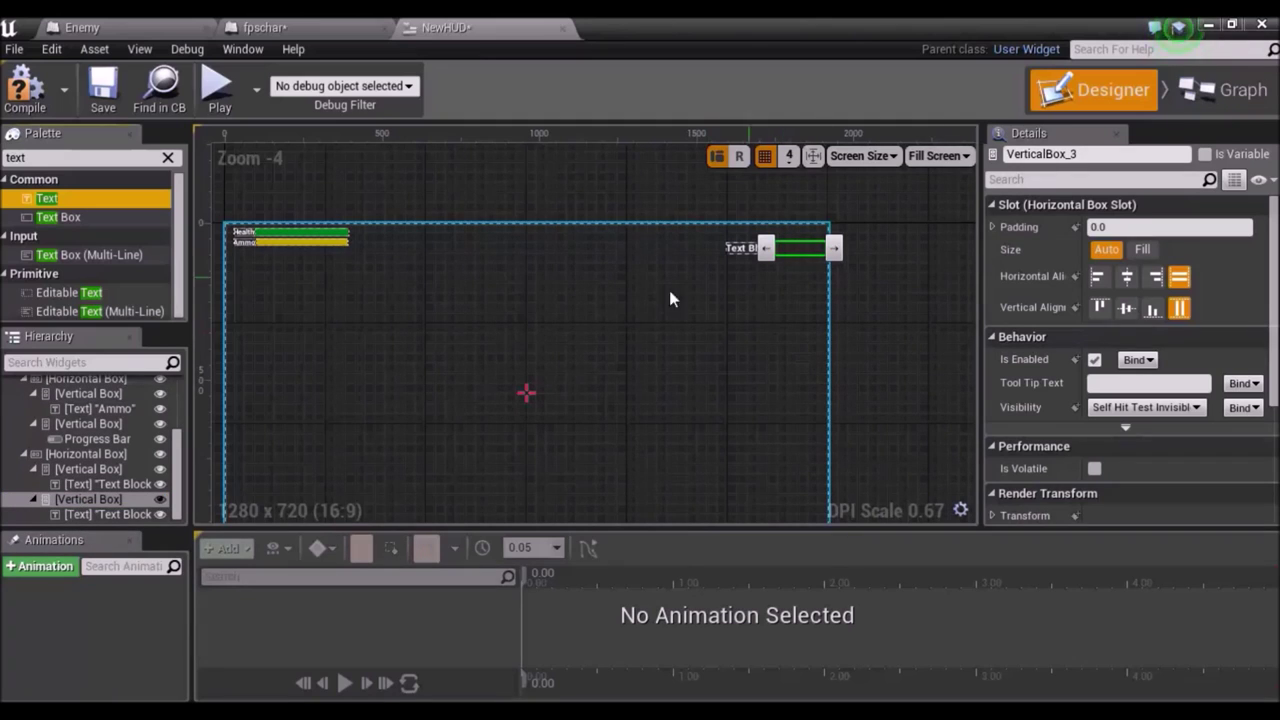
# Widen the top-right Horizontal Box so both Text Blocks show.
pyautogui.click(811, 287)
pyautogui.scroll(5, 786, 237)
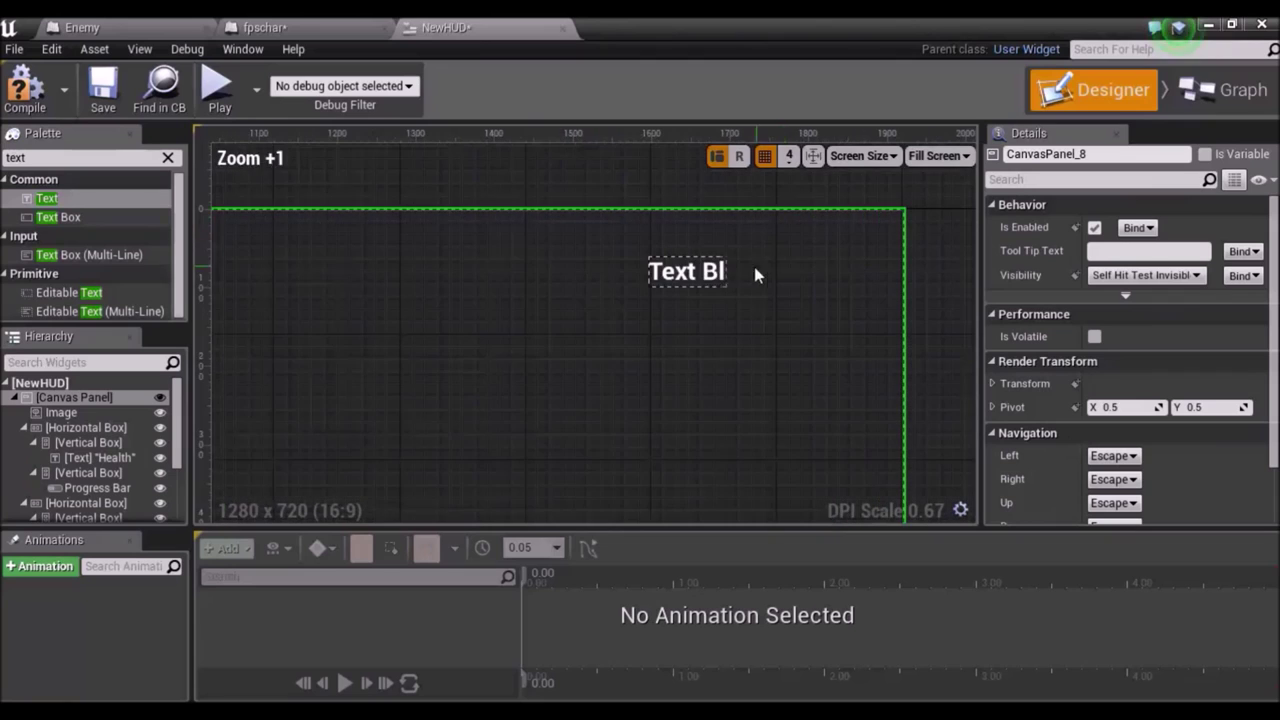
pyautogui.click(95, 427)
pyautogui.scroll(-2, 125, 474)
pyautogui.scroll(-2, 125, 474)
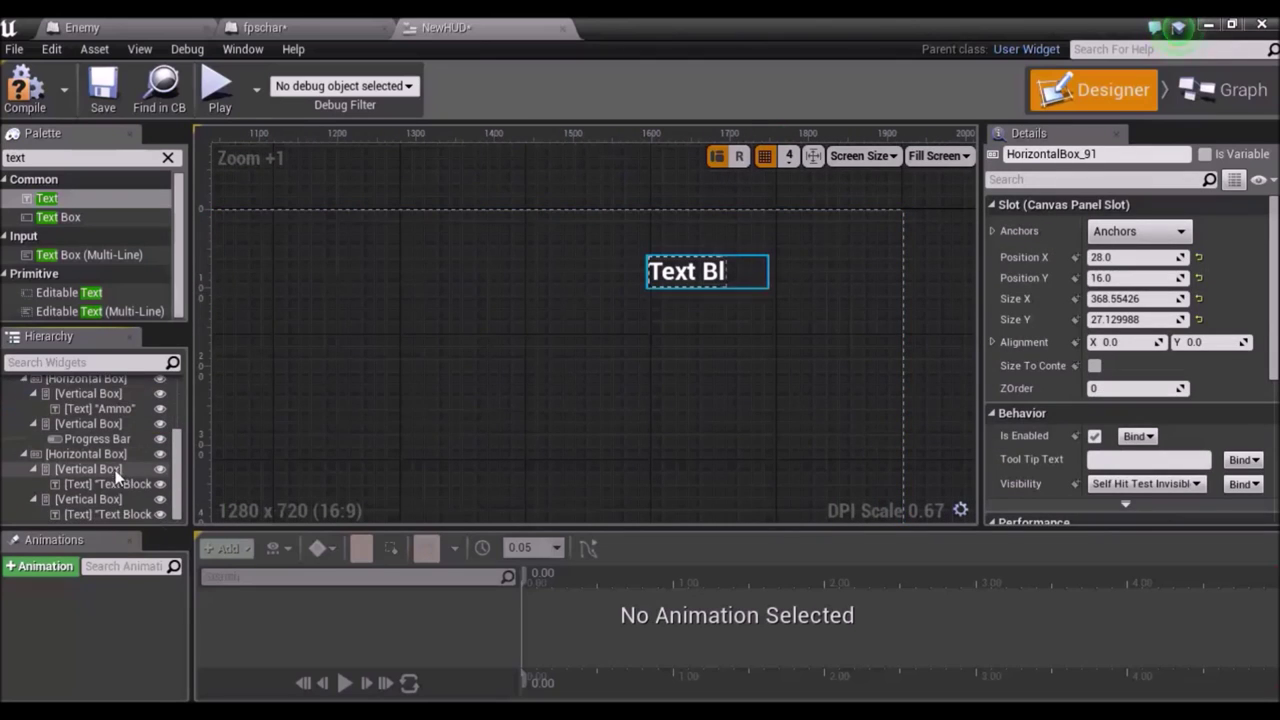
pyautogui.click(111, 457)
pyautogui.moveTo(731, 271); pyautogui.dragTo(908, 280)
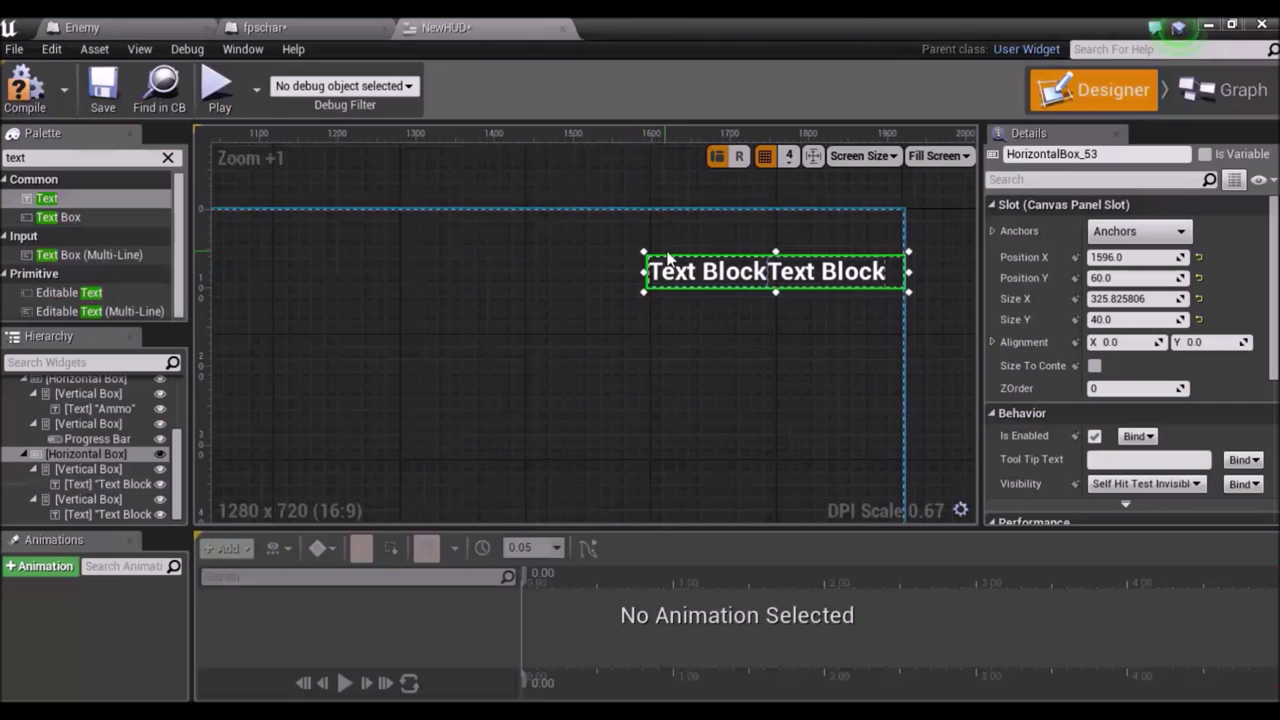
# Reselect the top-right Horizontal Box and shift the text pair further left.
pyautogui.click(630, 248)
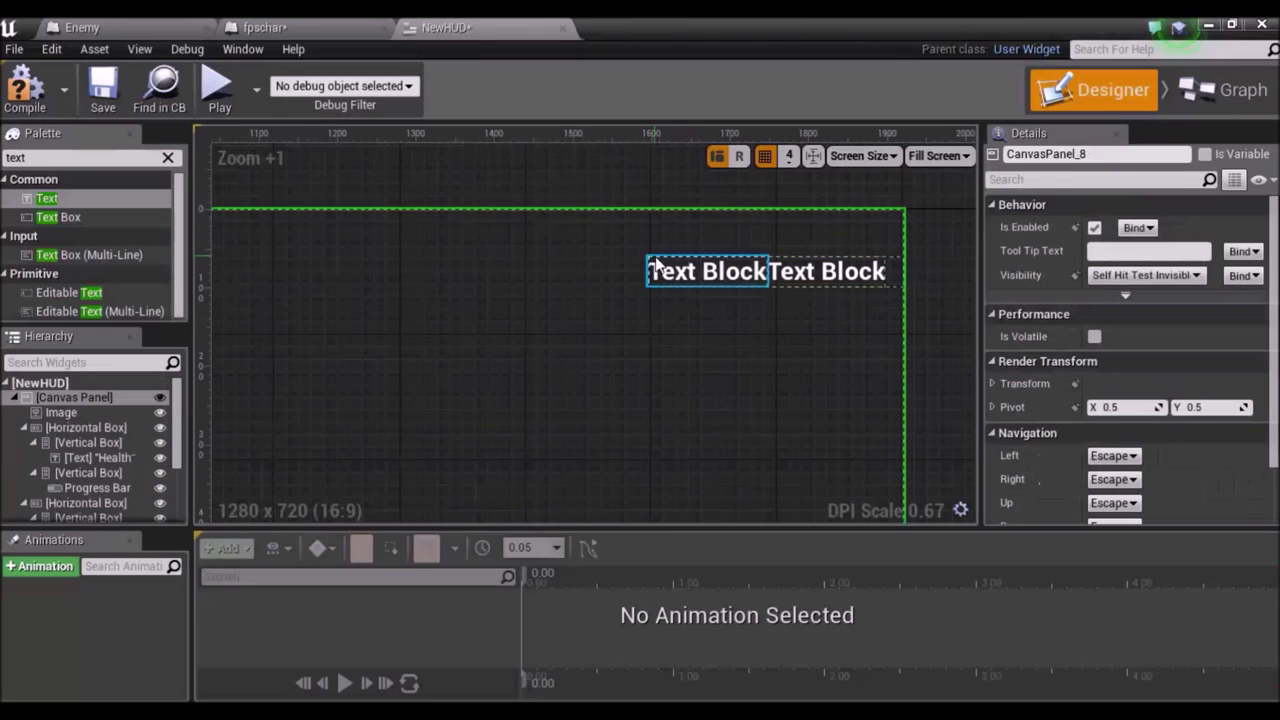
pyautogui.click(66, 503)
pyautogui.scroll(-3, 66, 498)
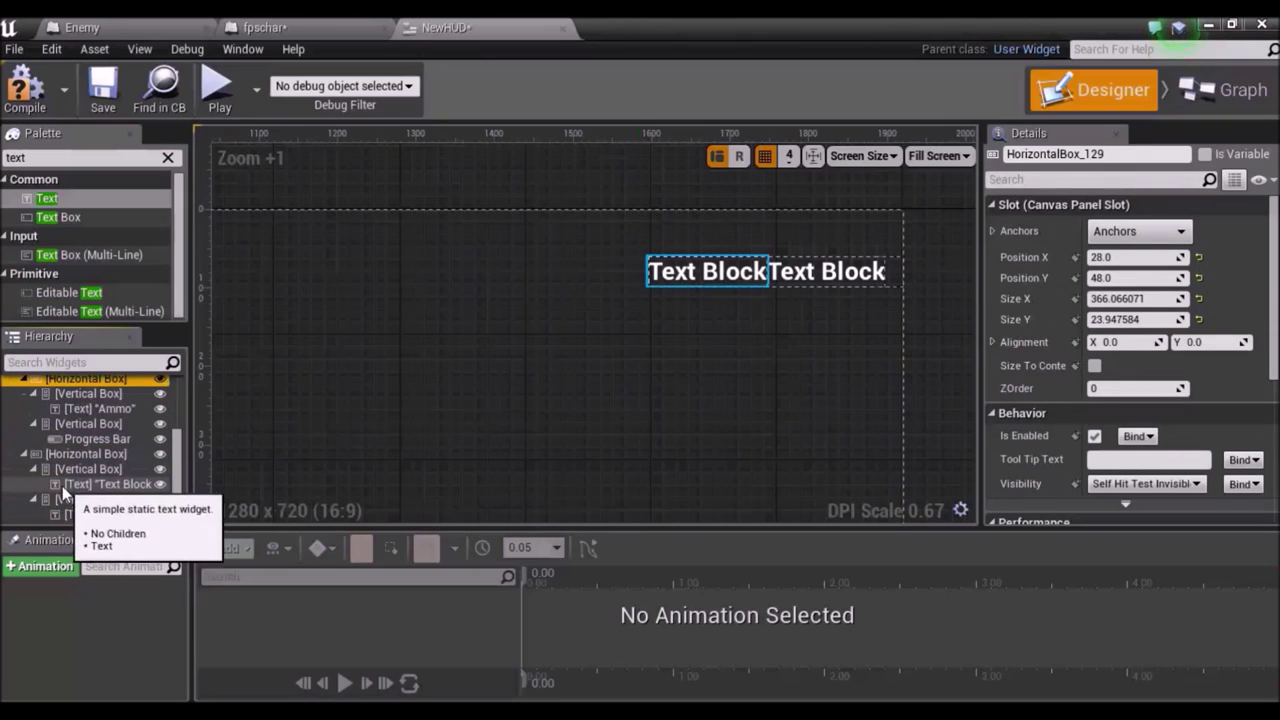
pyautogui.click(102, 455)
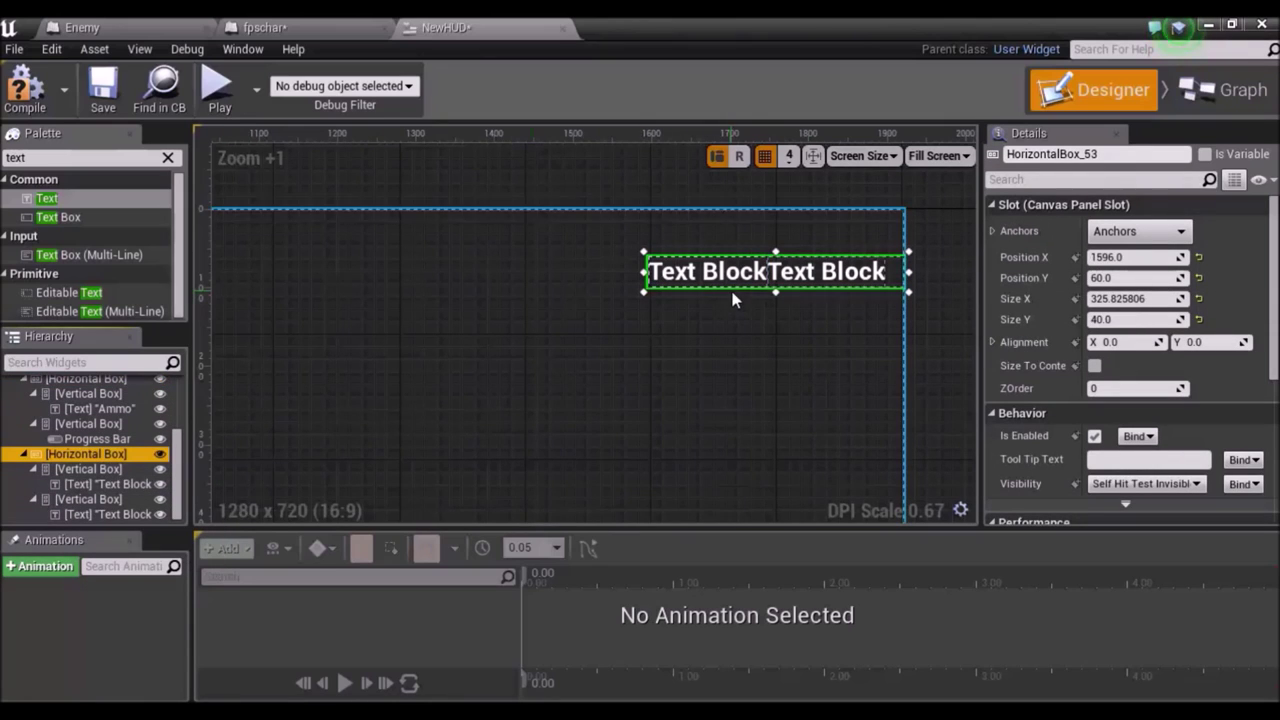
pyautogui.click(770, 242)
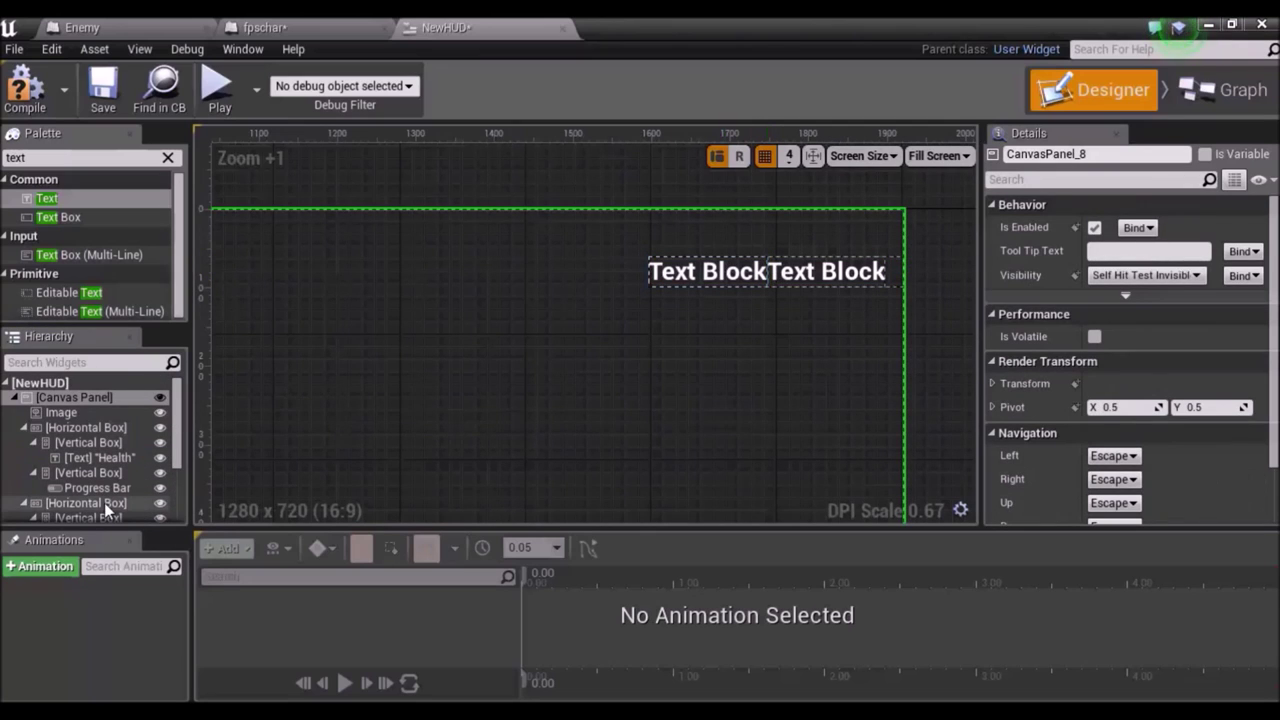
pyautogui.scroll(-3, 108, 505)
pyautogui.click(100, 455)
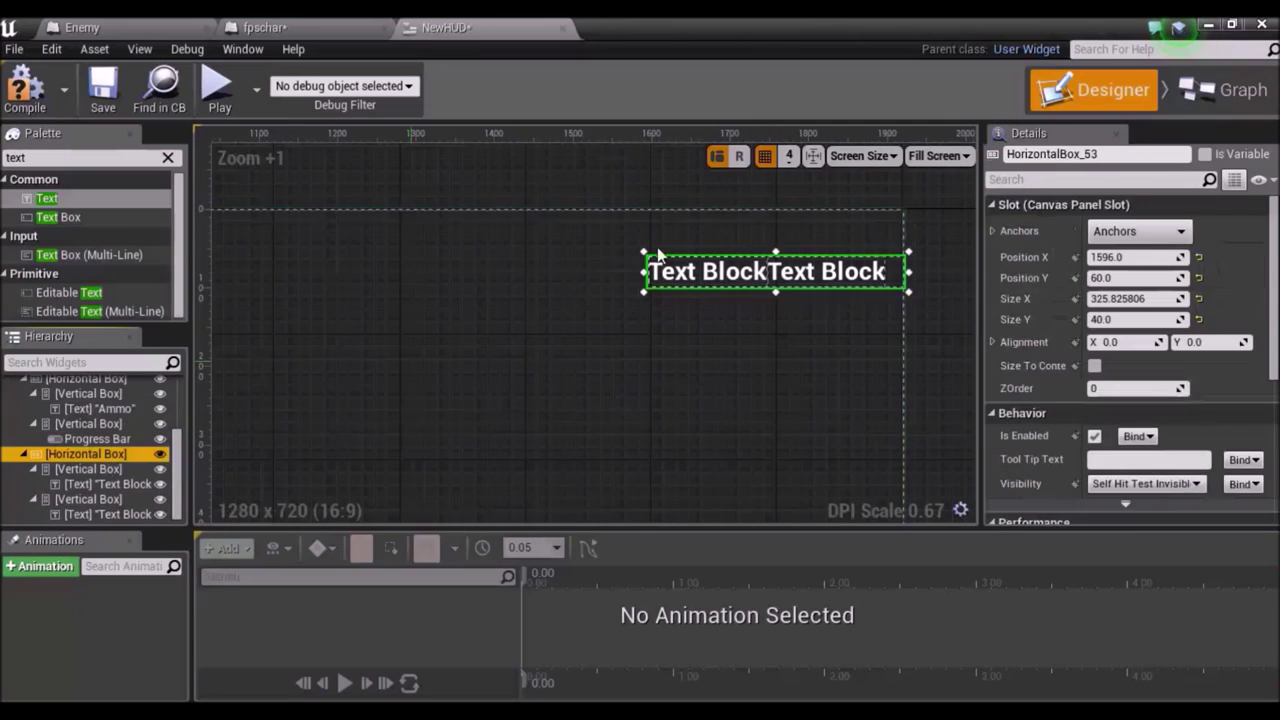
pyautogui.moveTo(823, 271)
pyautogui.mouseDown()
pyautogui.moveTo(730, 280)
pyautogui.moveTo(818, 281)
pyautogui.mouseUp()
pyautogui.click(611, 288)
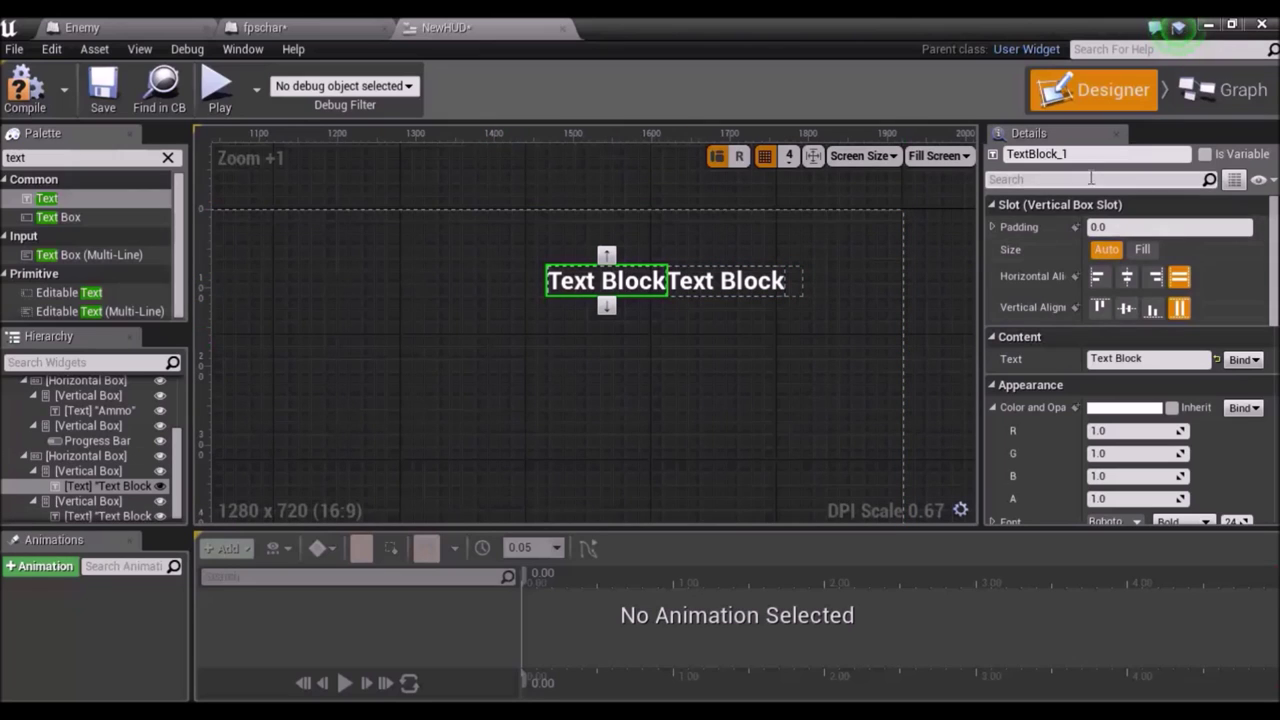
# Enter 'Score' as the left Text Block's name in Details.
pyautogui.click(1040, 155)
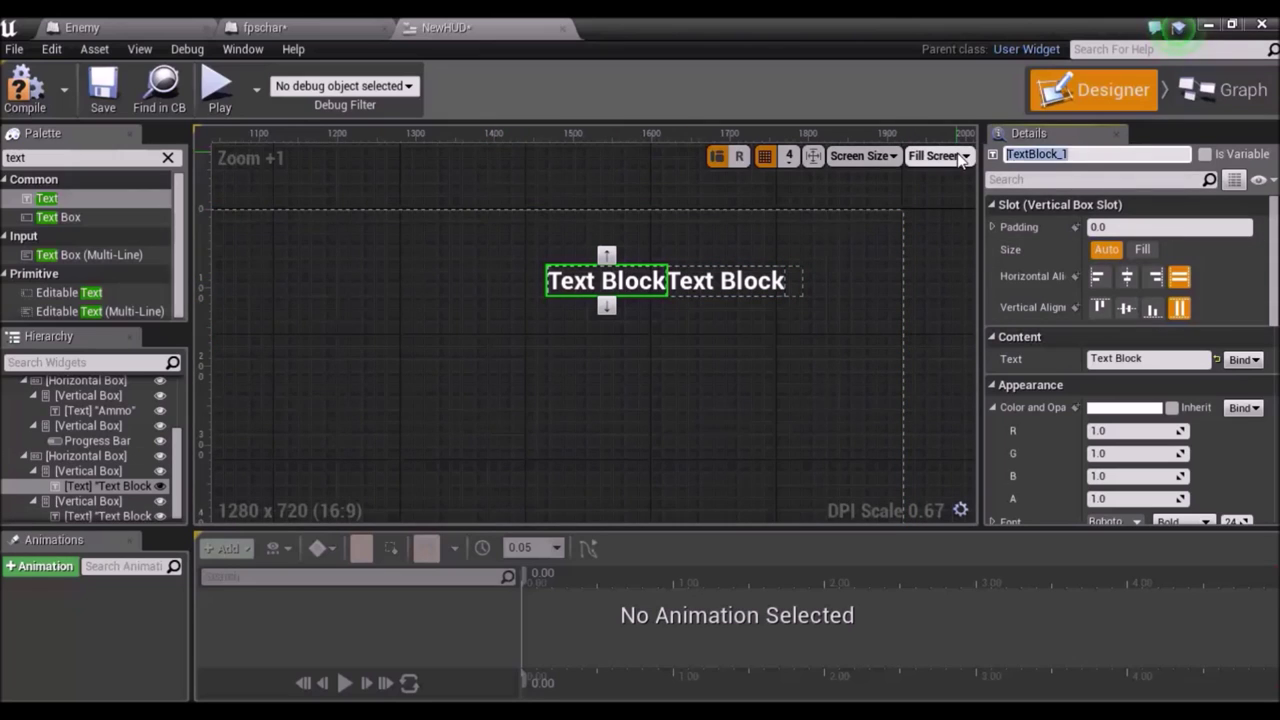
pyautogui.write('Score')
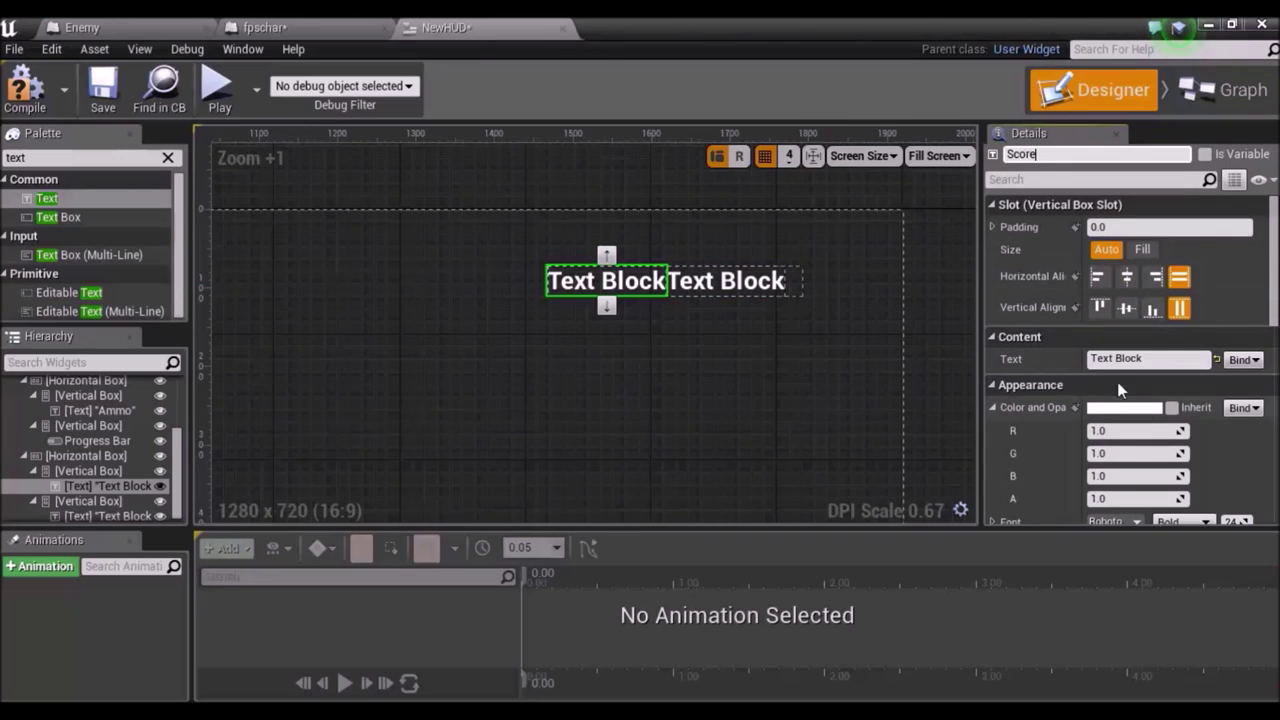
pyautogui.press('Return')
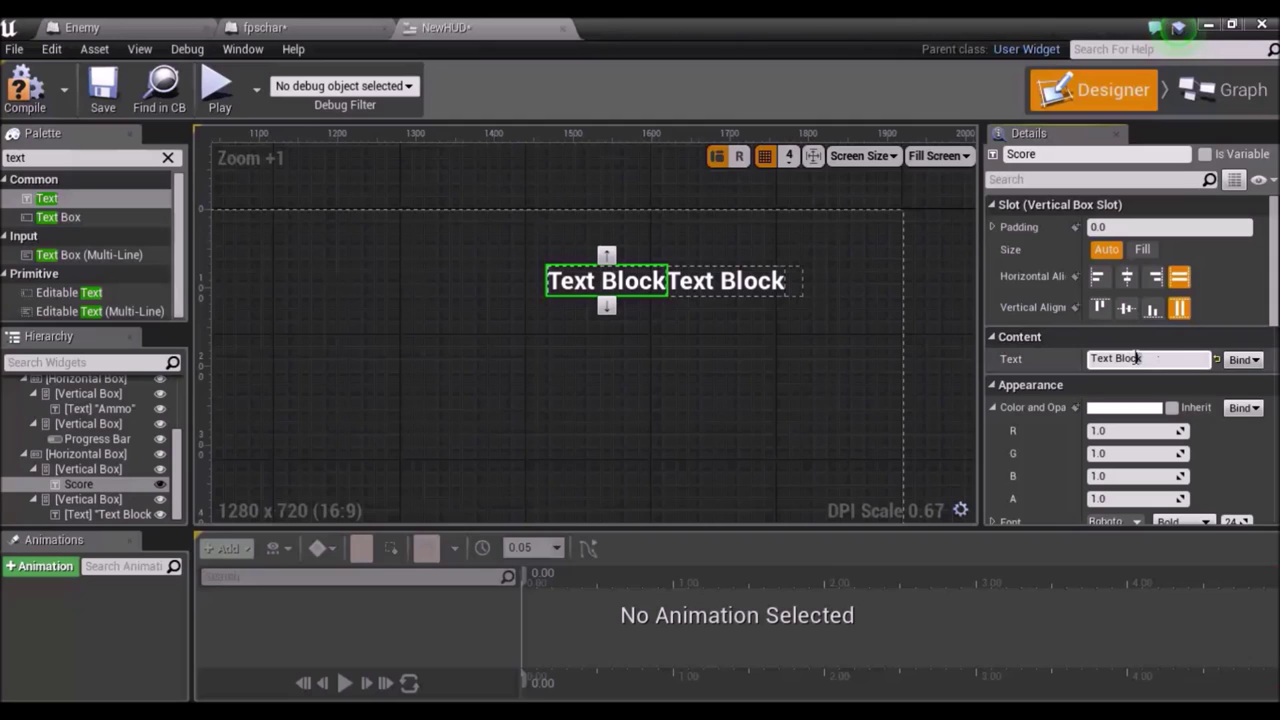
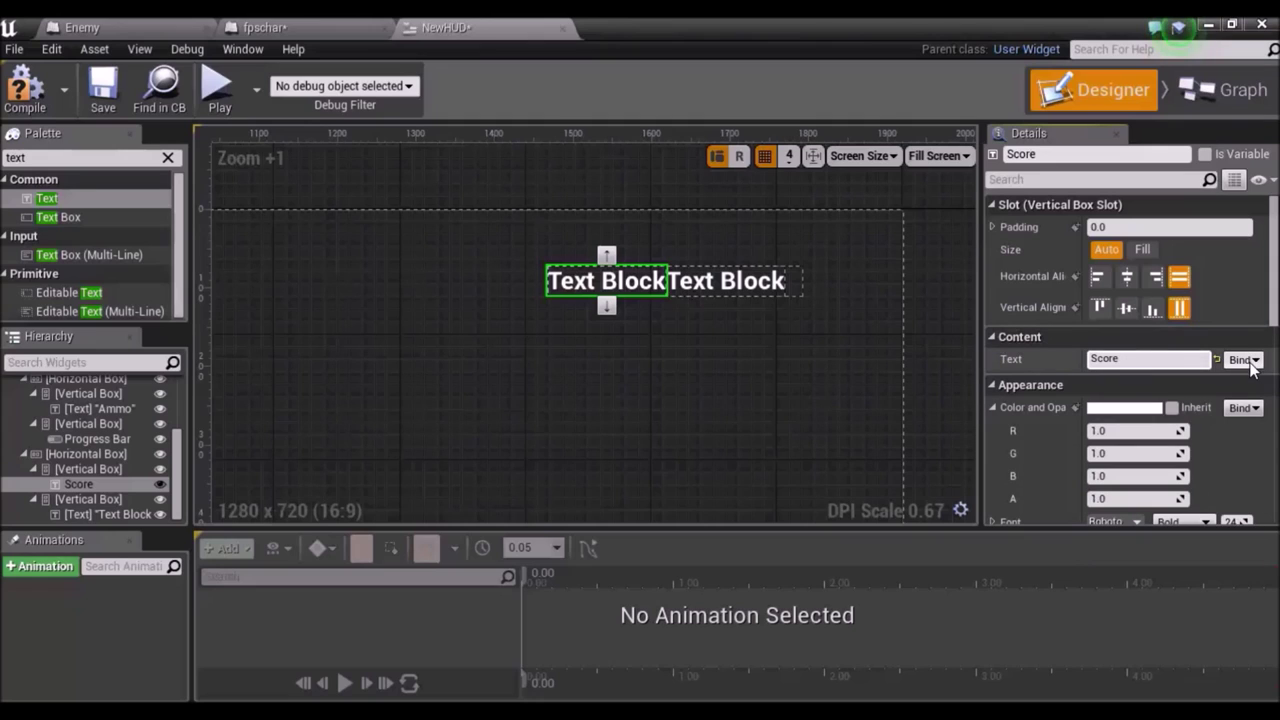
# Finish editing and commit the Score label's text.
pyautogui.click(1119, 358)
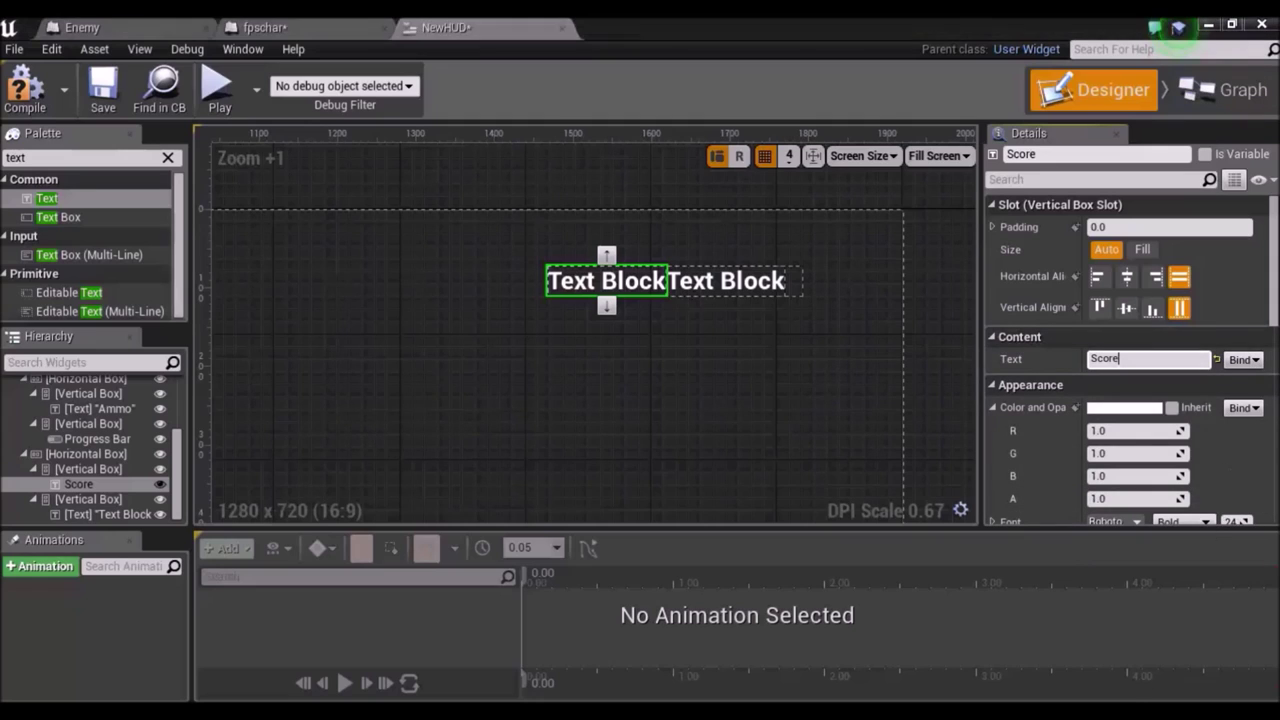
pyautogui.press('Return')
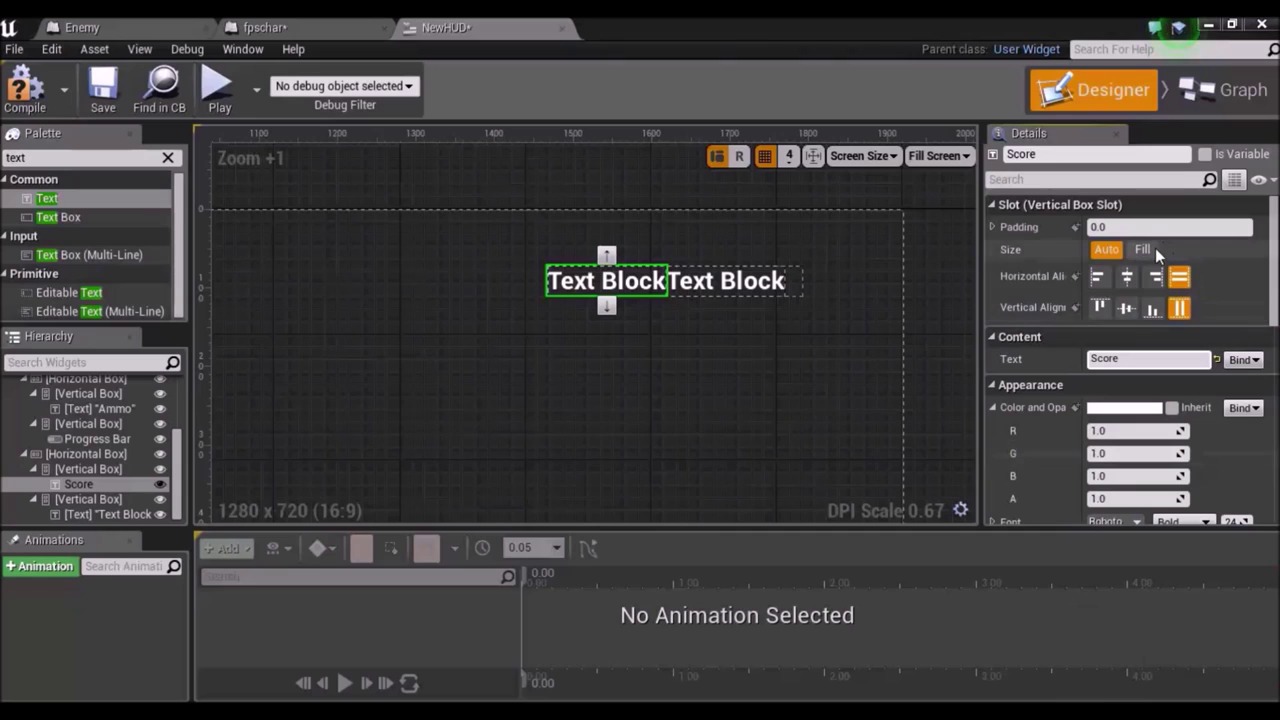
pyautogui.click(1204, 362)
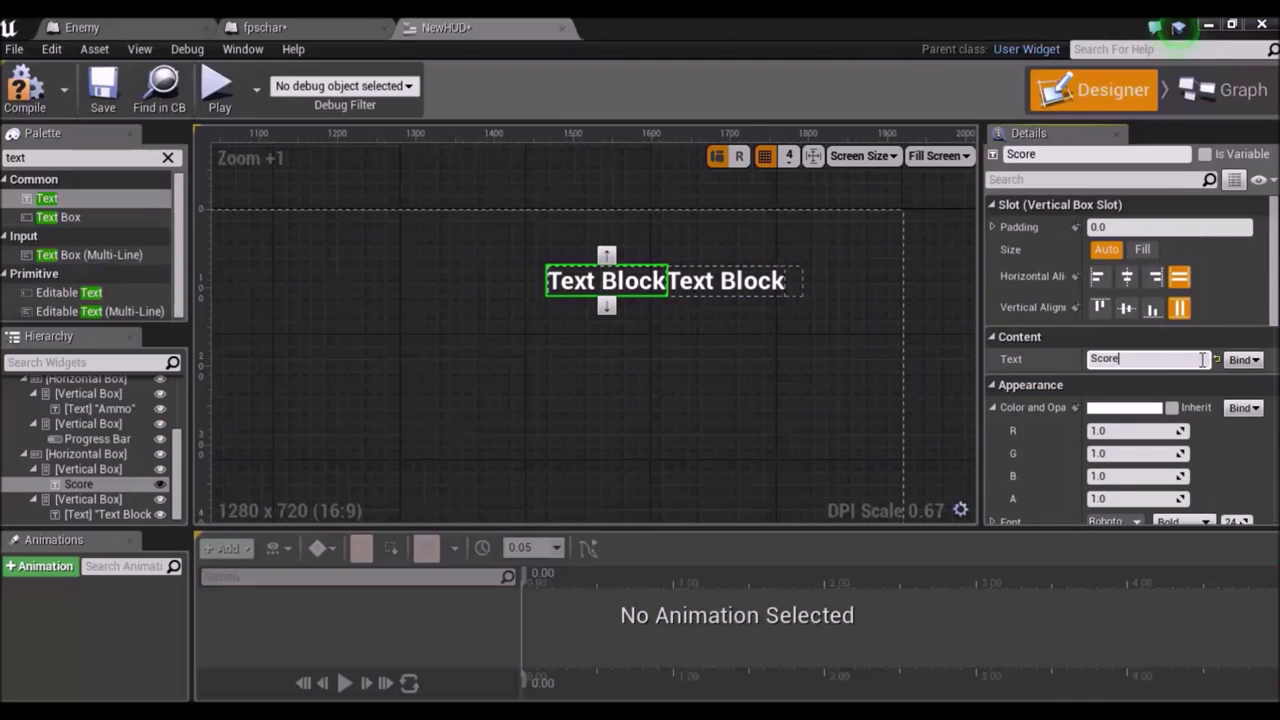
pyautogui.click(1148, 337)
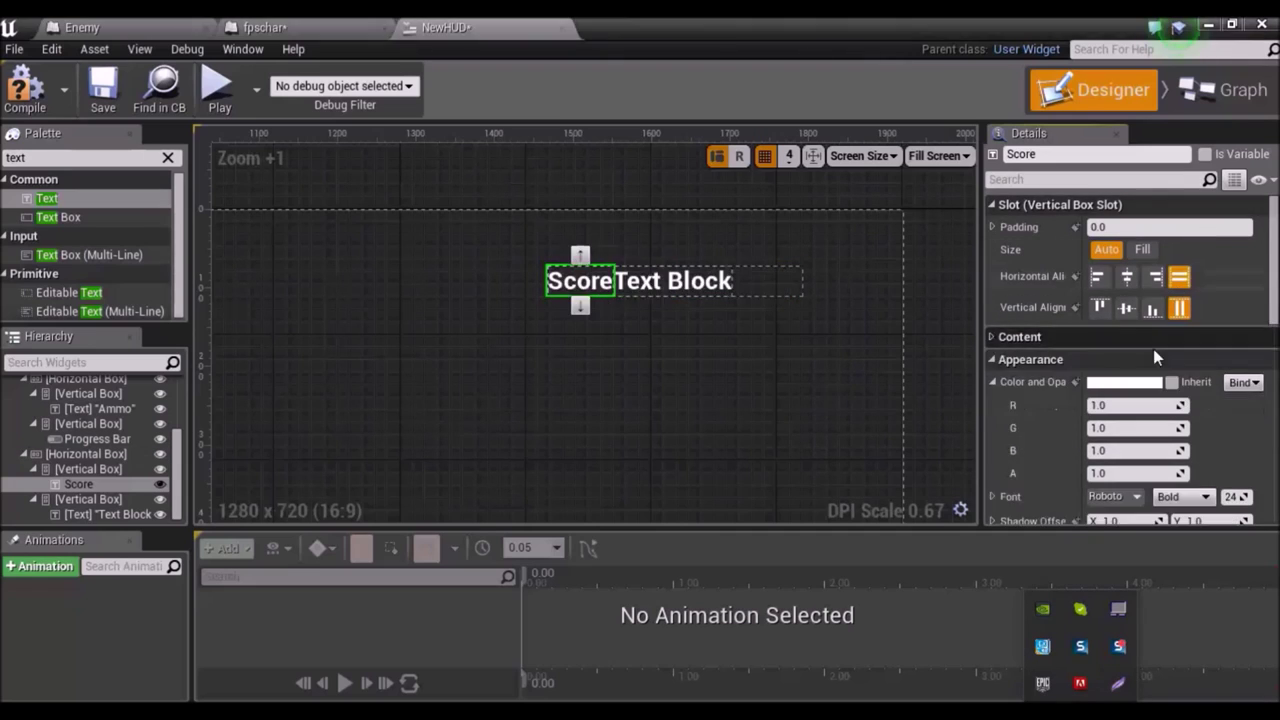
pyautogui.click(992, 336)
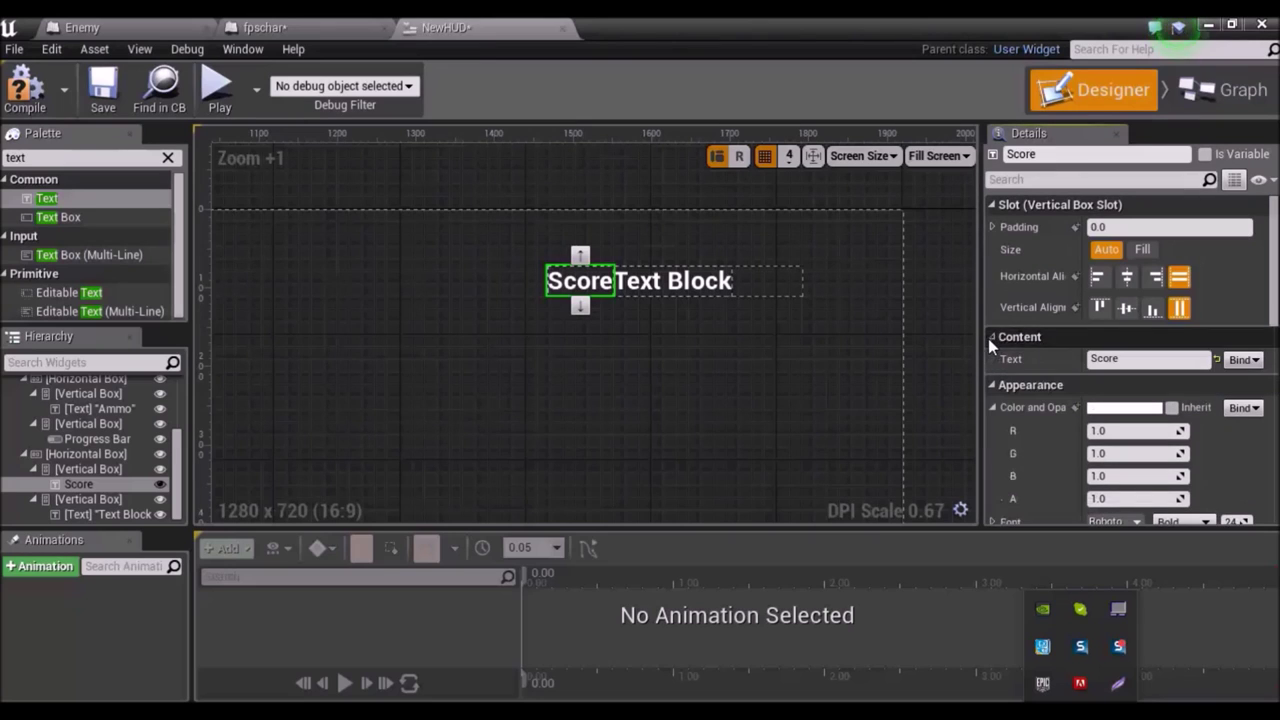
pyautogui.click(1192, 358)
# Set Size to Fill on the Score text block and on its Vertical Box.
pyautogui.click(1140, 249)
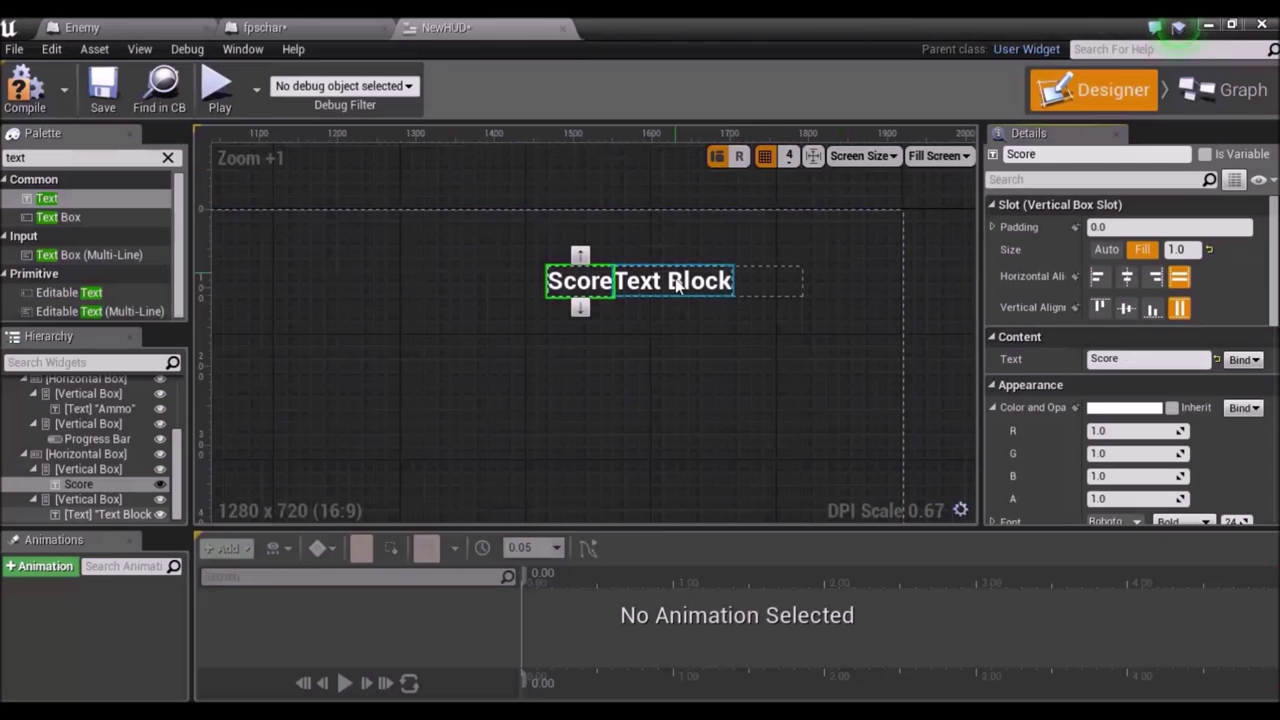
pyautogui.click(91, 471)
pyautogui.click(1142, 250)
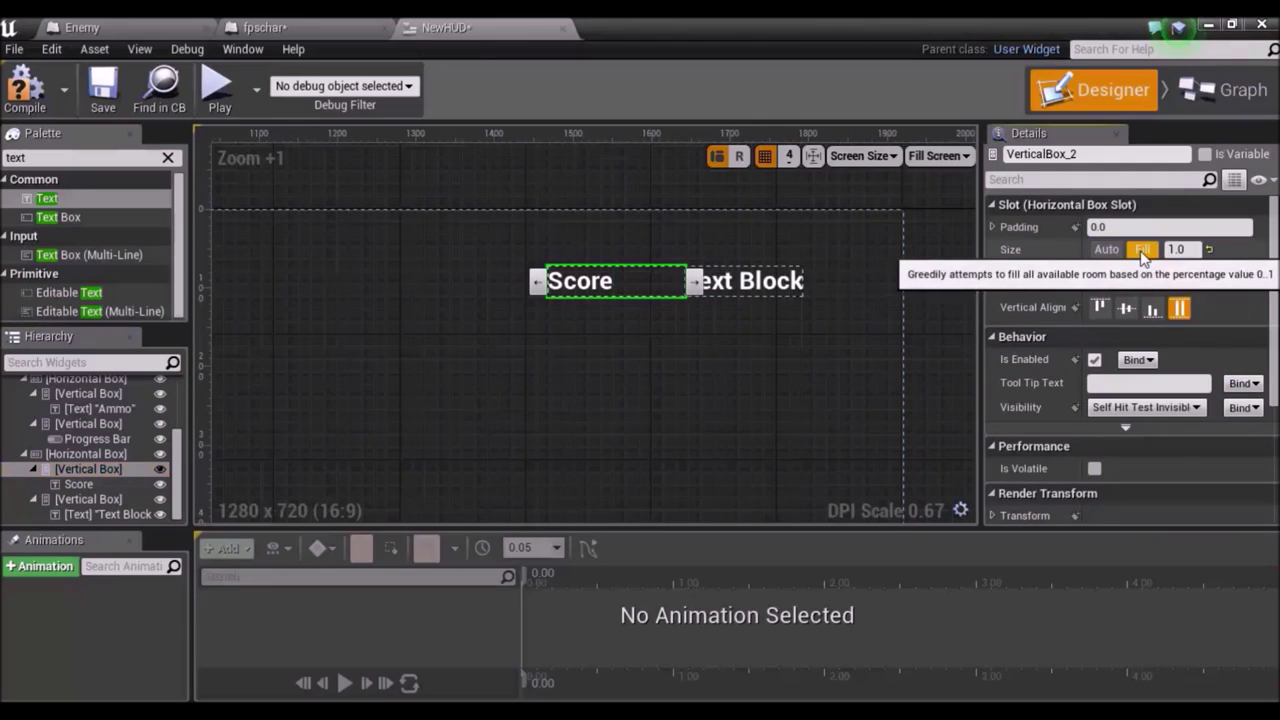
pyautogui.click(731, 283)
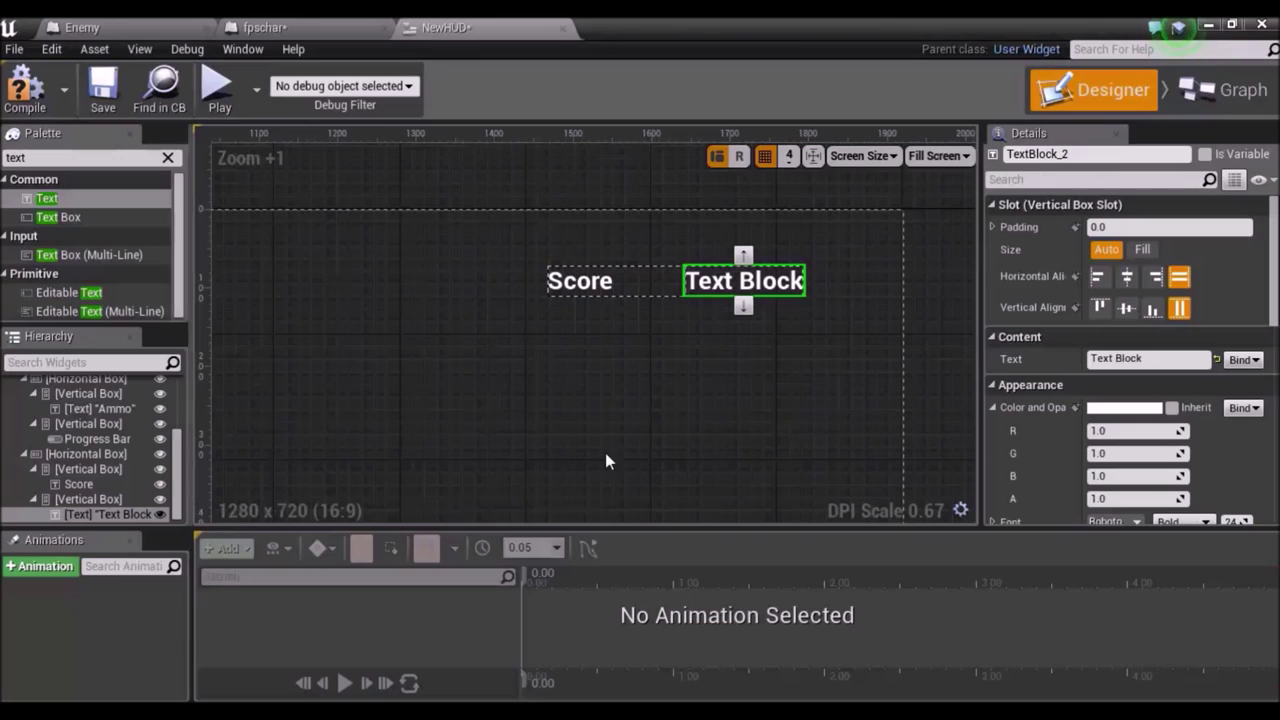
# Set the placeholder text block's Size to Fill and change its text to 0.
pyautogui.click(1142, 250)
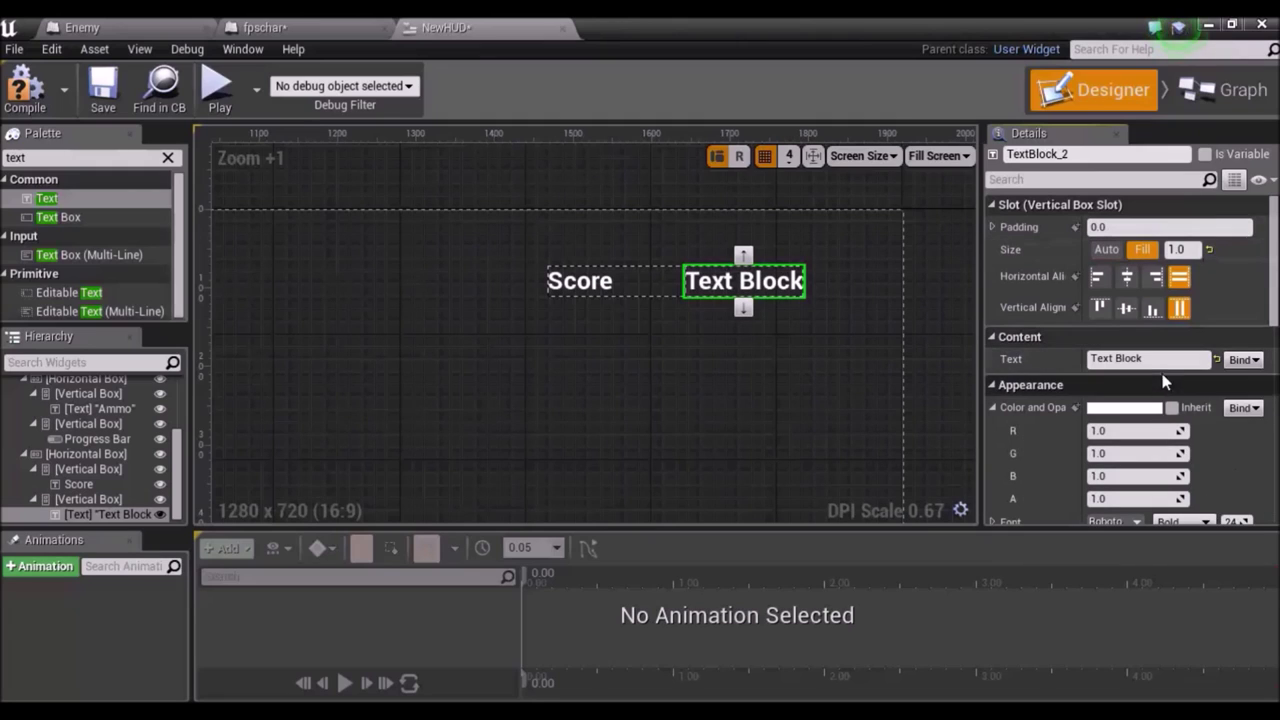
pyautogui.click(1090, 360)
pyautogui.press('BackSpace')
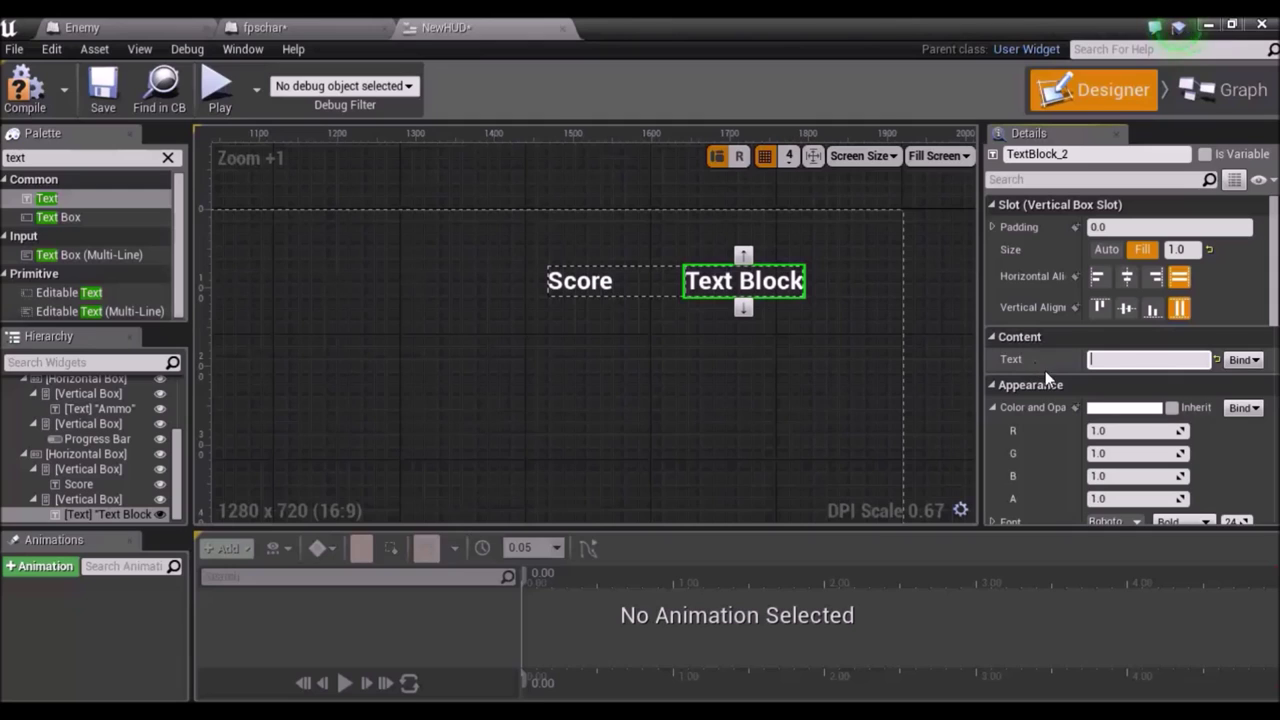
pyautogui.press('Return')
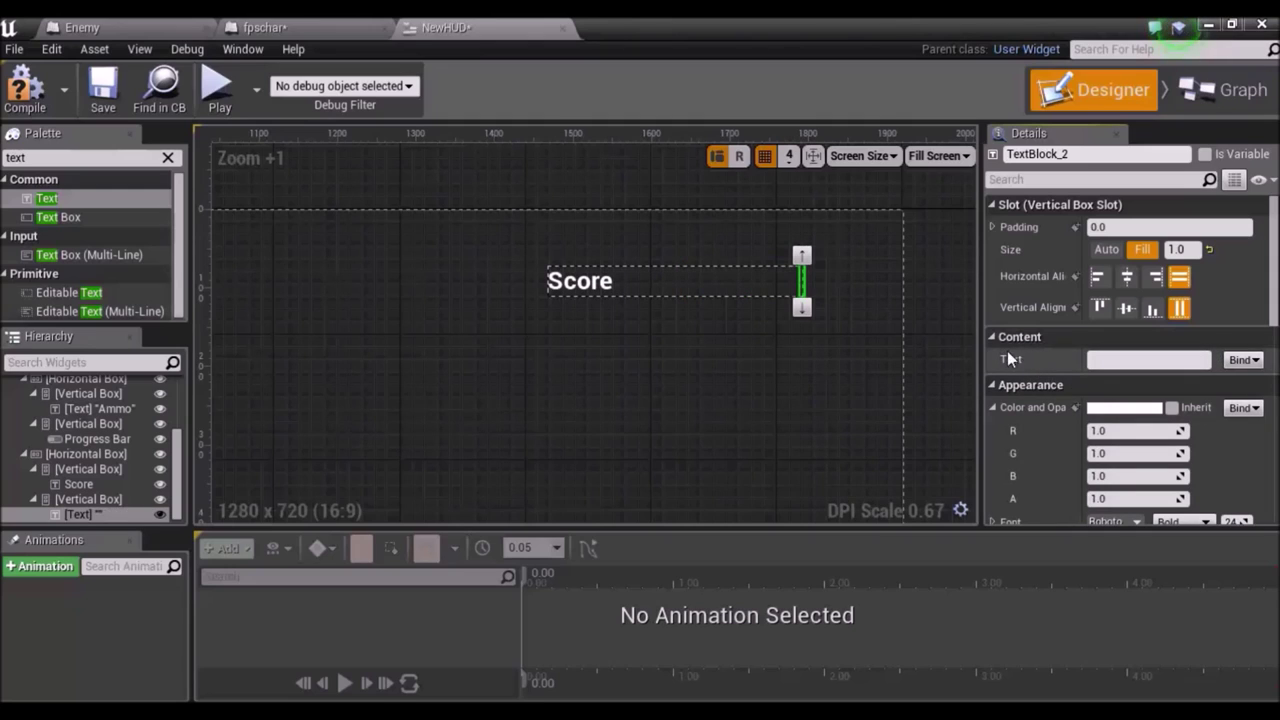
pyautogui.click(1120, 360)
pyautogui.write('0')
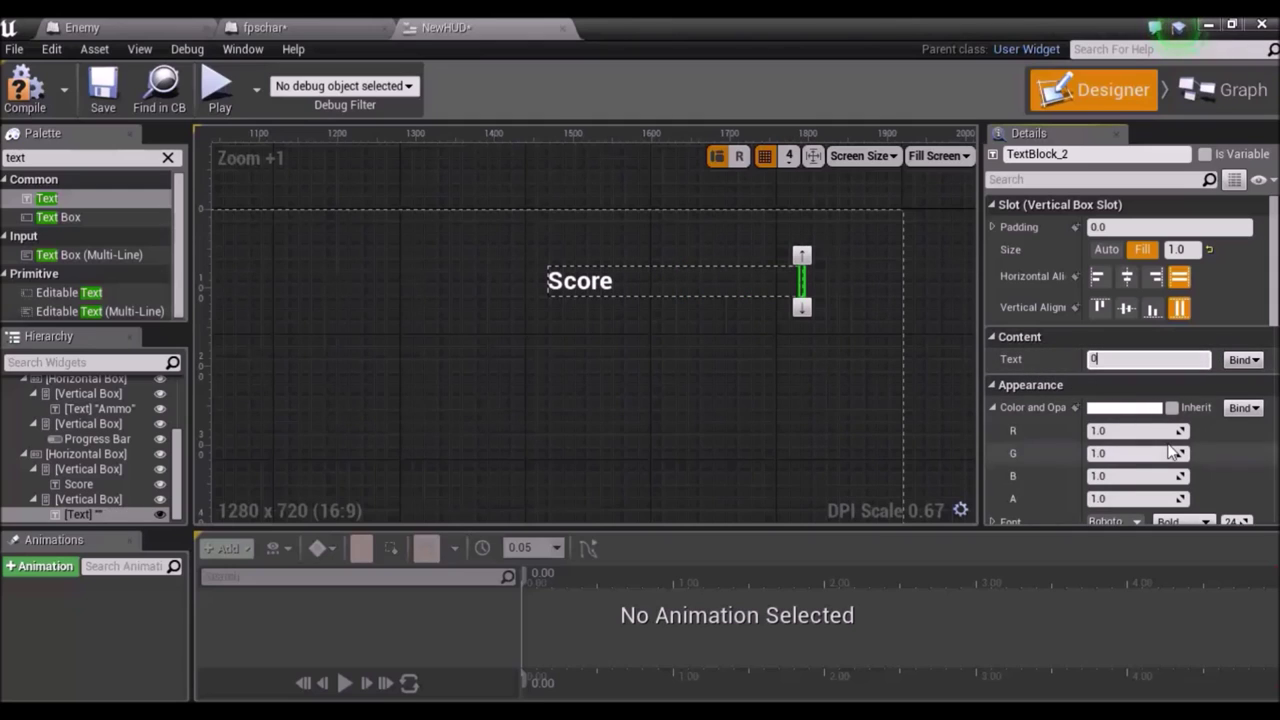
pyautogui.press('Return')
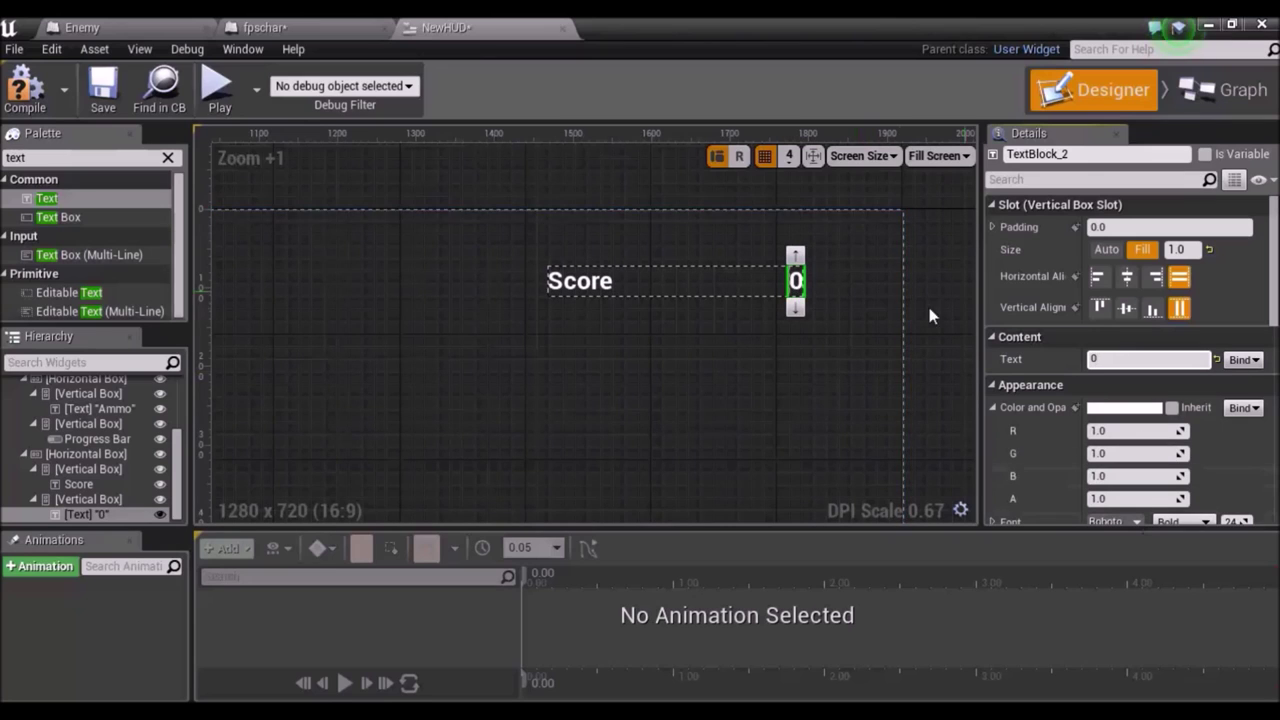
# Set the 0 text's Vertical Box to Fill with Center horizontal alignment.
pyautogui.click(98, 500)
pyautogui.click(1145, 249)
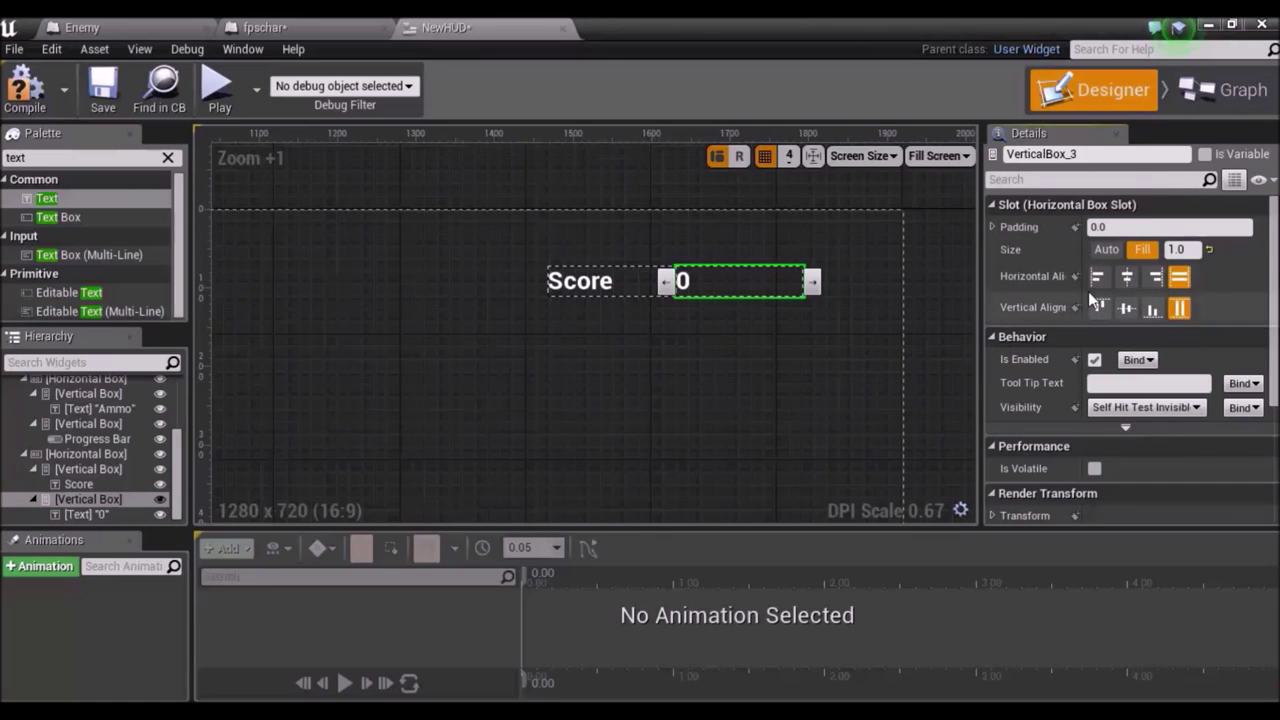
pyautogui.click(1127, 278)
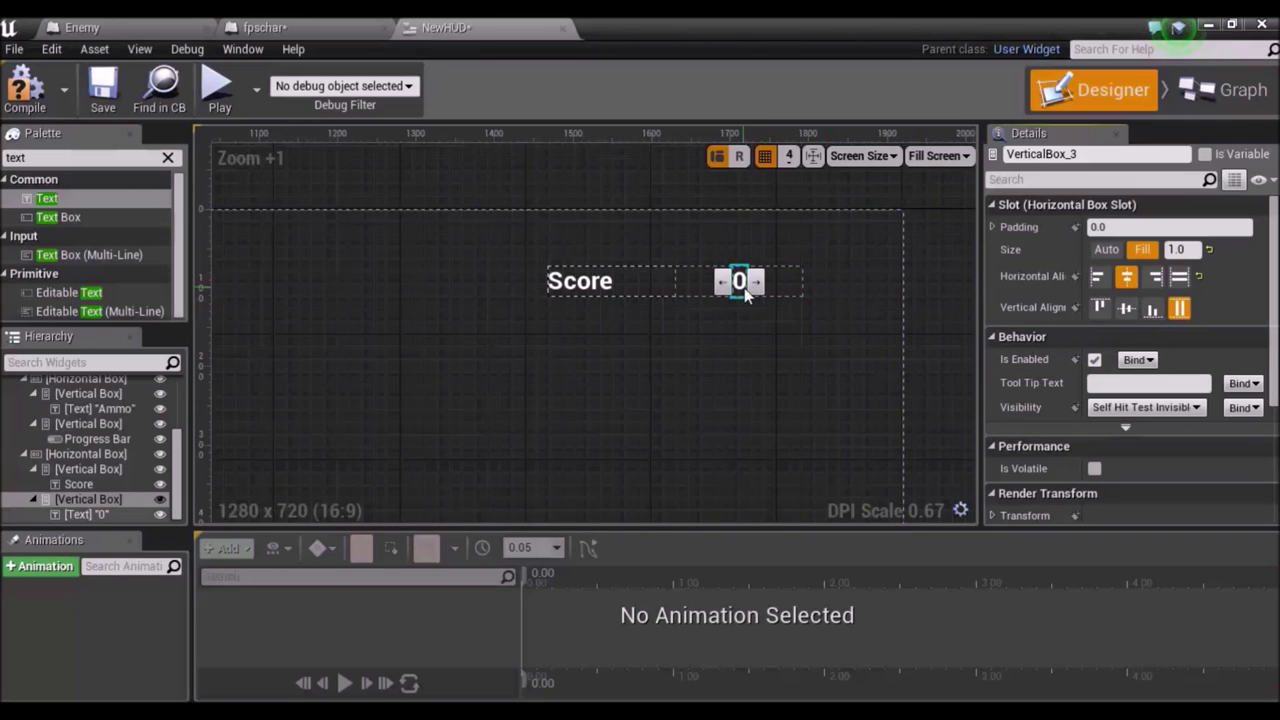
pyautogui.click(751, 350)
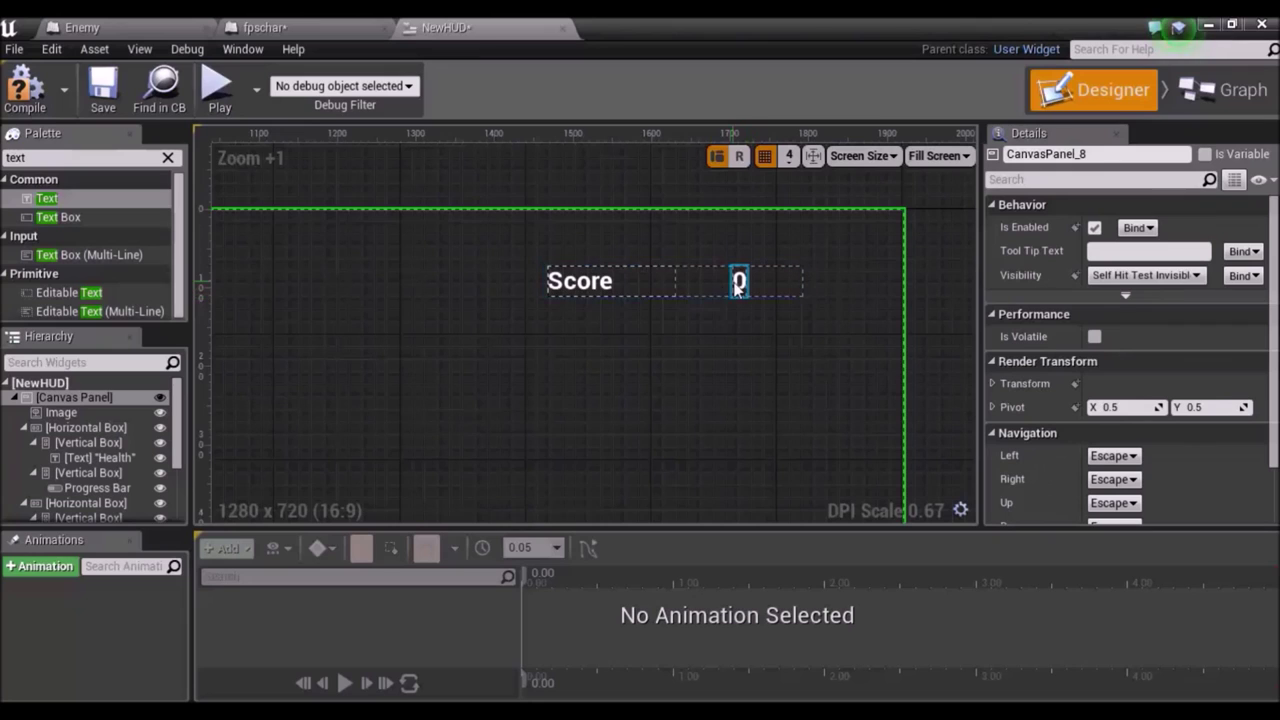
pyautogui.click(738, 284)
# Rename the 0 text block to GameScore, tick Is Variable, and save all assets.
pyautogui.click(1040, 154)
pyautogui.doubleClick(1073, 154)
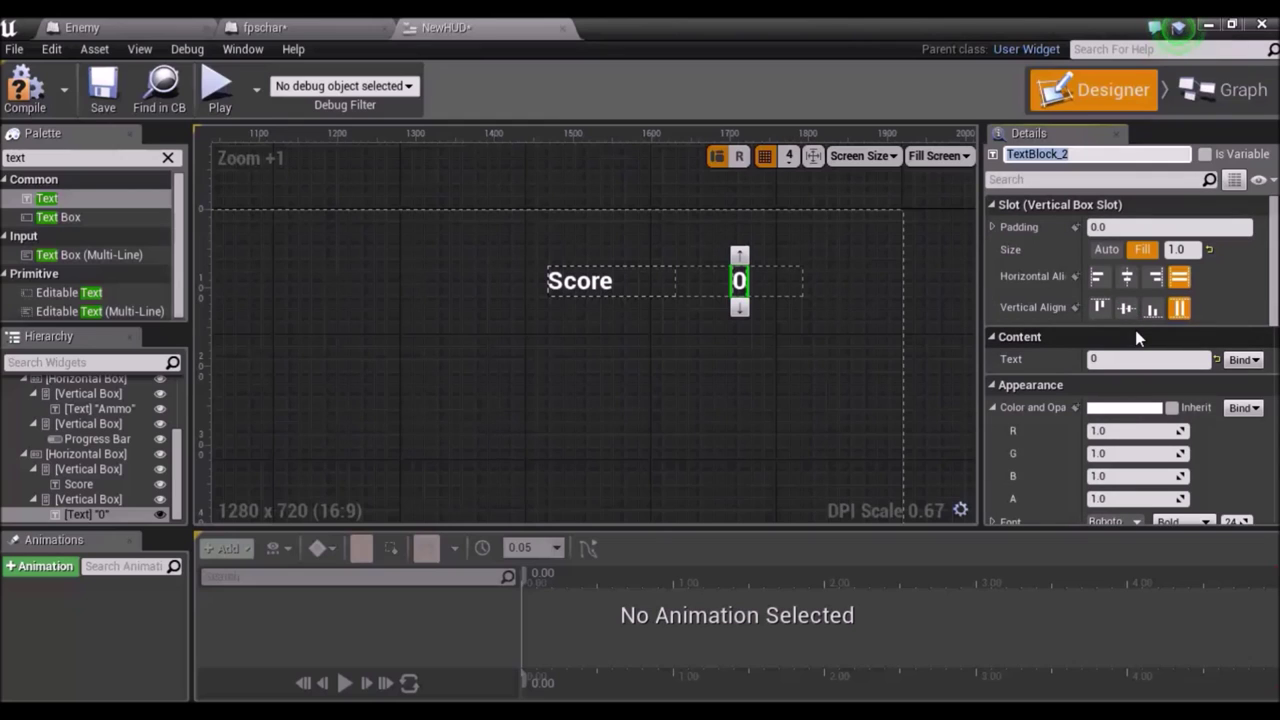
pyautogui.write('Game')
pyautogui.write('Score')
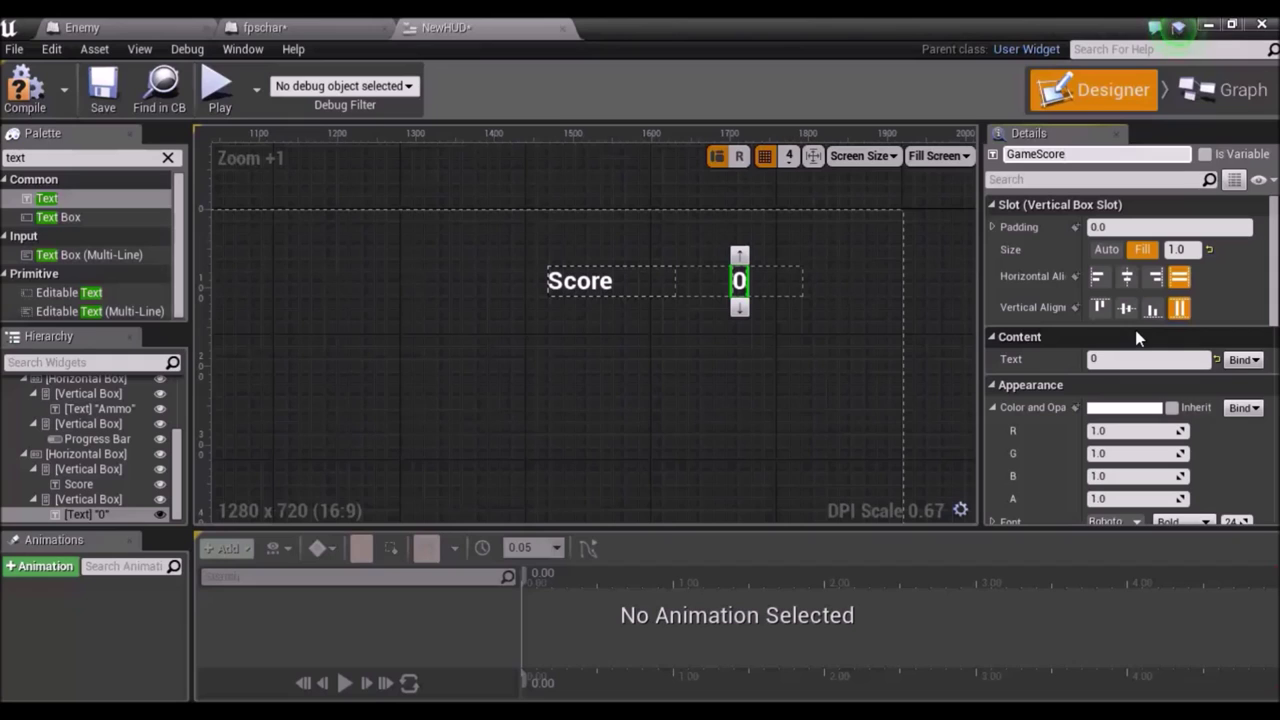
pyautogui.click(1204, 155)
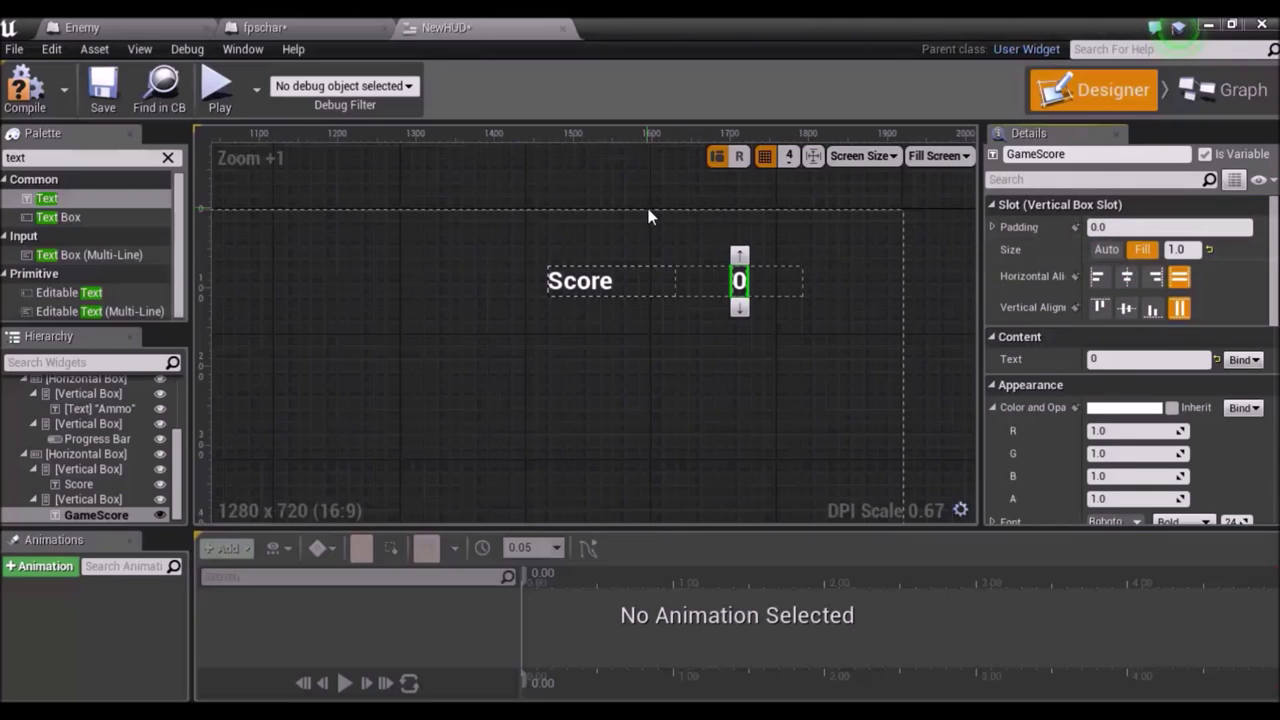
pyautogui.hotkey('ctrl', 'shift', 's')
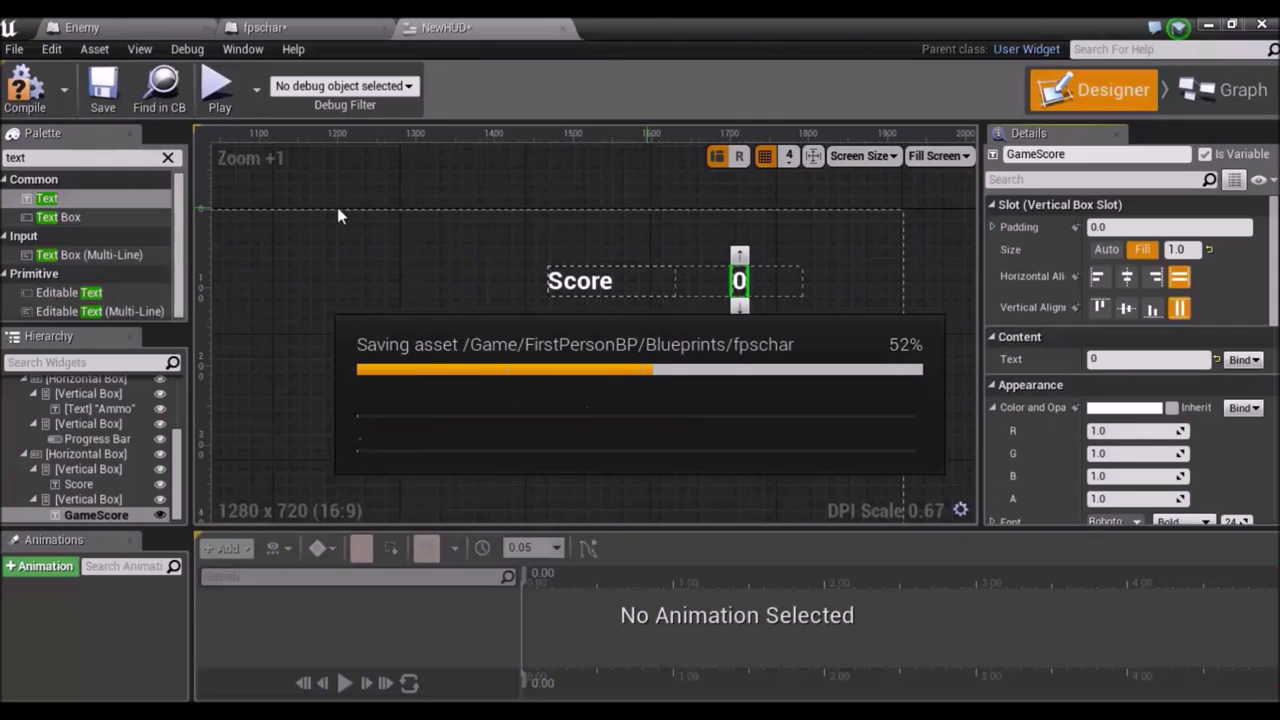
pyautogui.click(1201, 101)
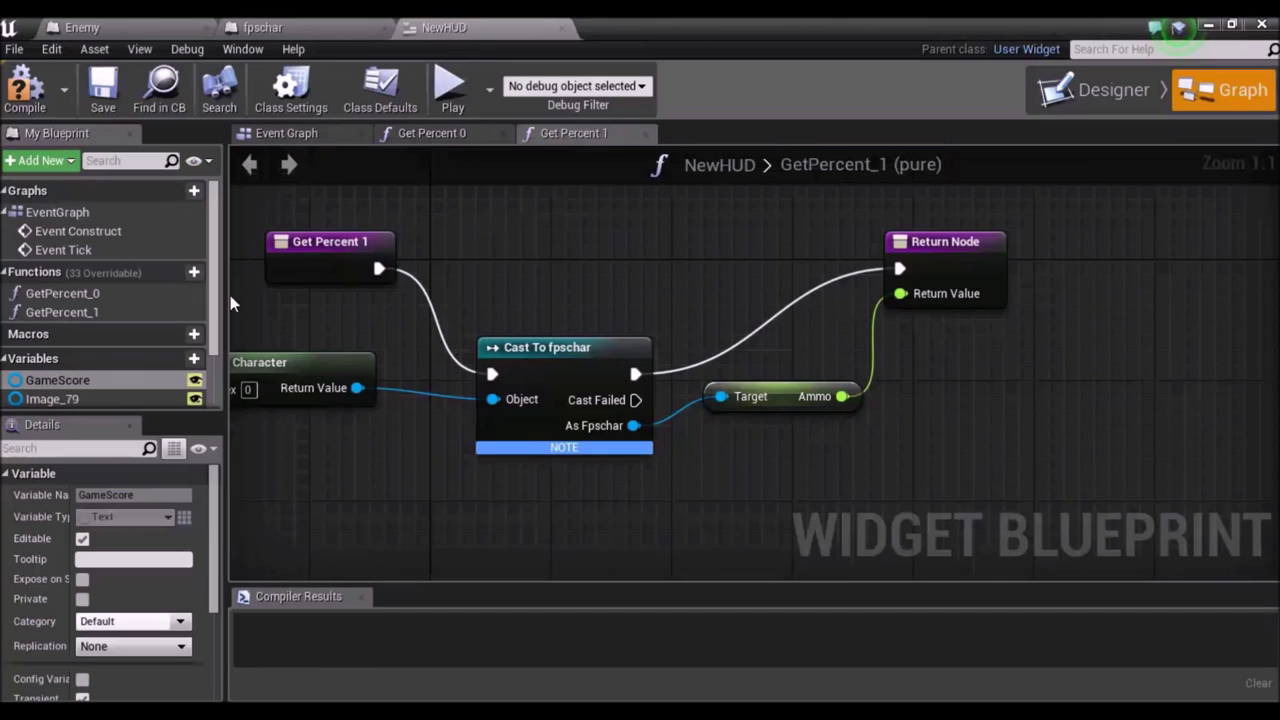
# Create a new function named UpdateScoreDisplay in the NewHUD blueprint.
pyautogui.scroll(-2, 165, 289)
pyautogui.scroll(1, 190, 265)
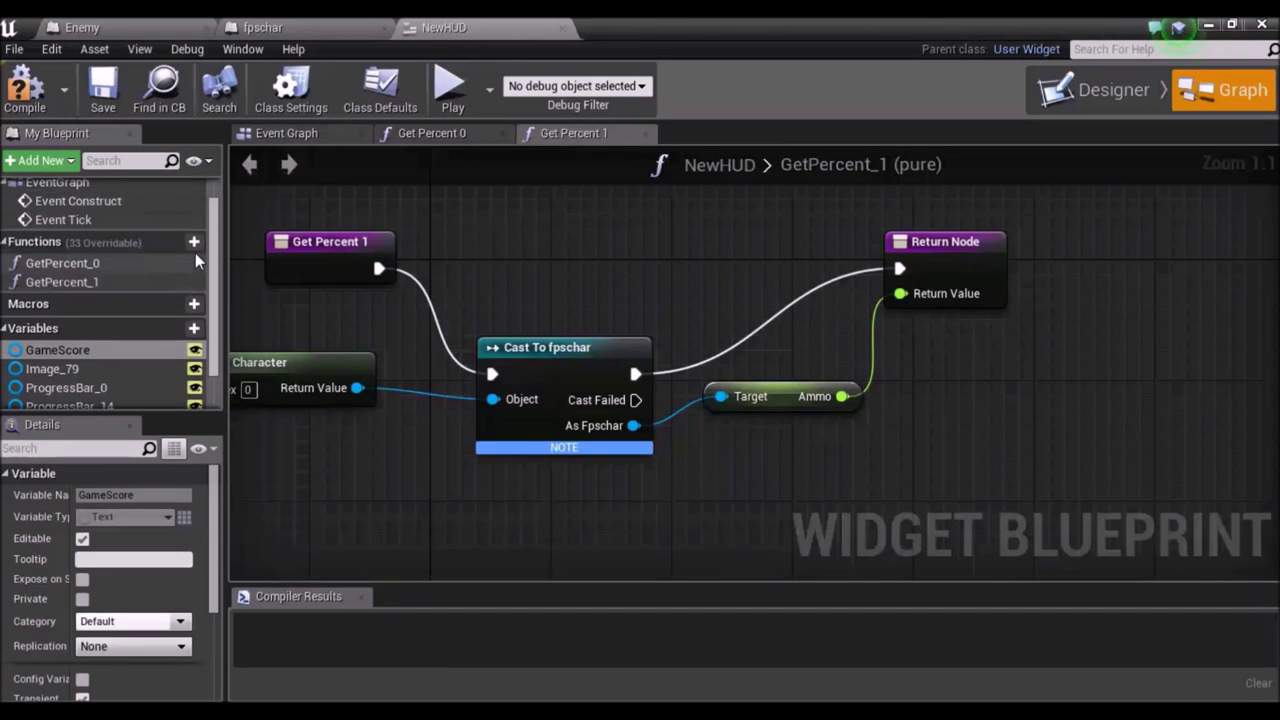
pyautogui.click(194, 247)
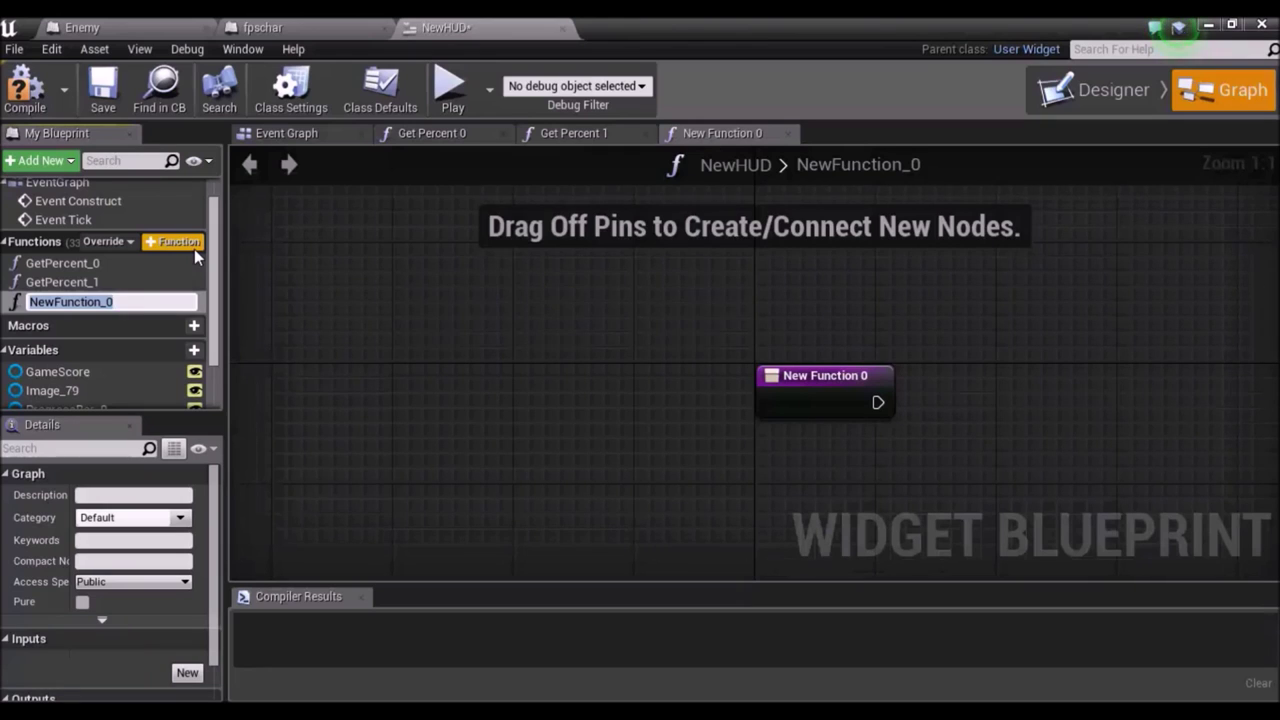
pyautogui.write('UpdateScore')
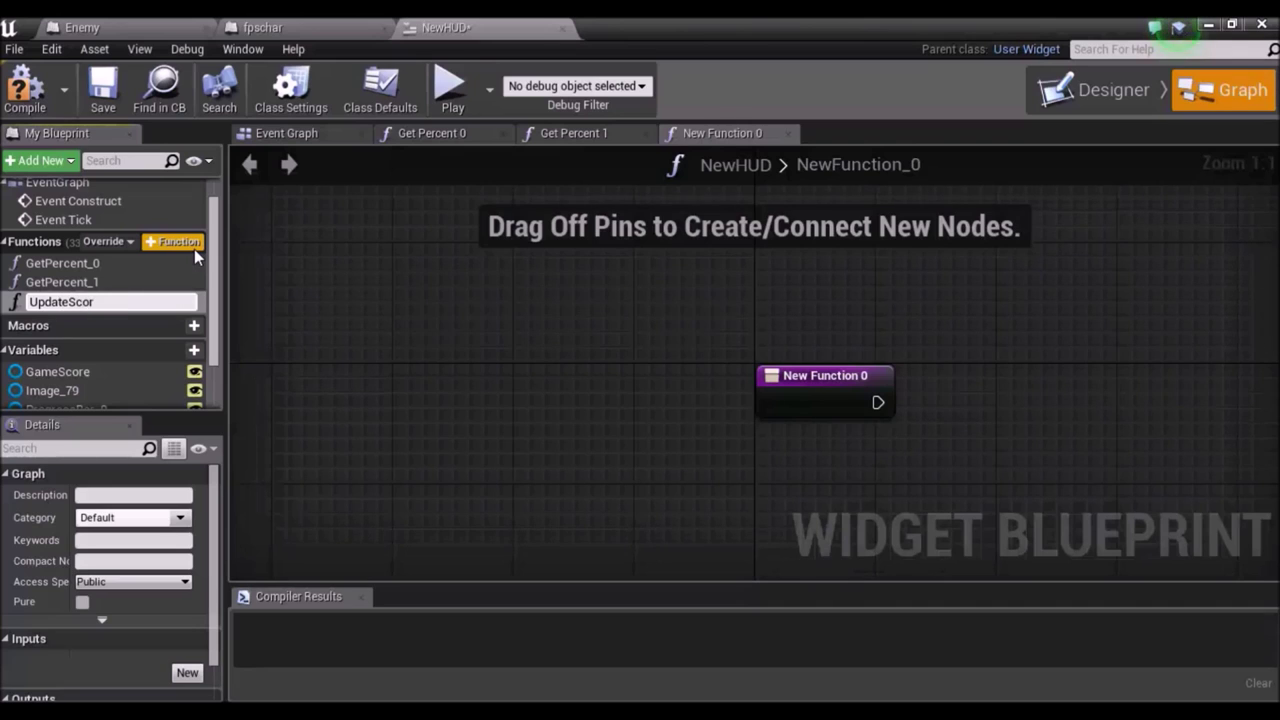
pyautogui.write('Disp')
pyautogui.write('lay')
pyautogui.press('Return')
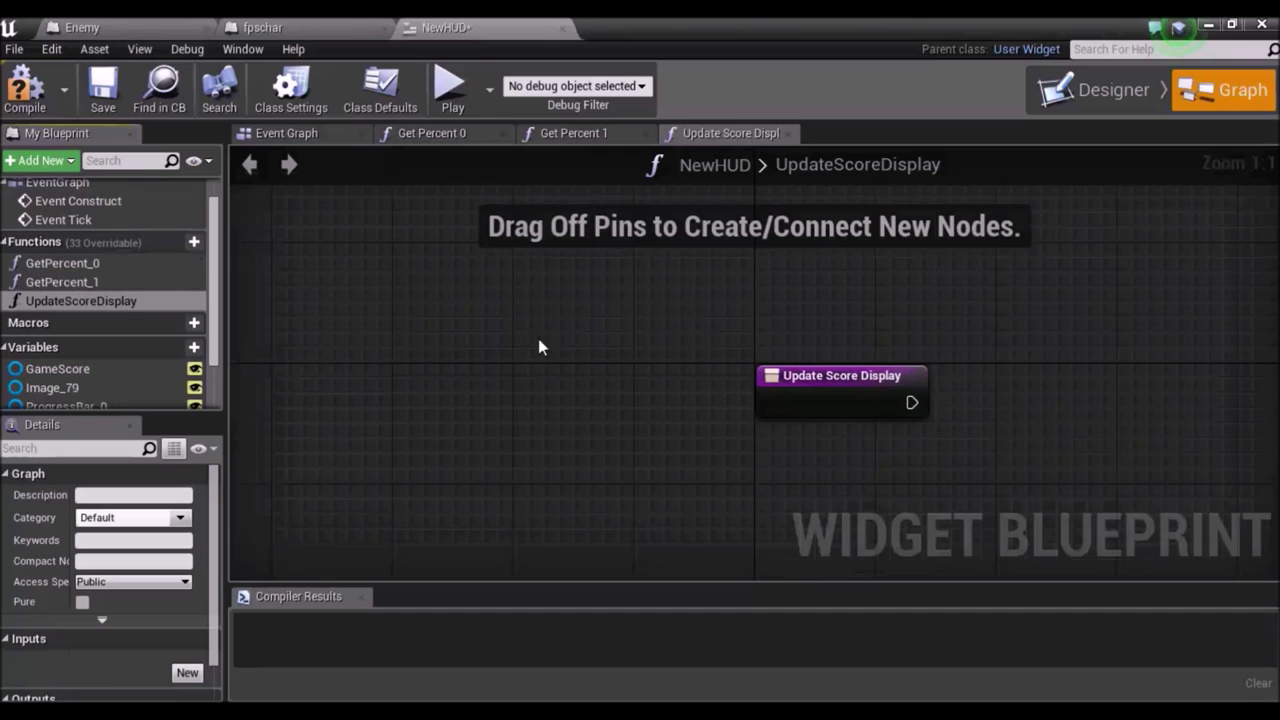
# Drag the GameScore variable into the UpdateScoreDisplay function graph.
pyautogui.moveTo(856, 373); pyautogui.dragTo(573, 318, button='right')
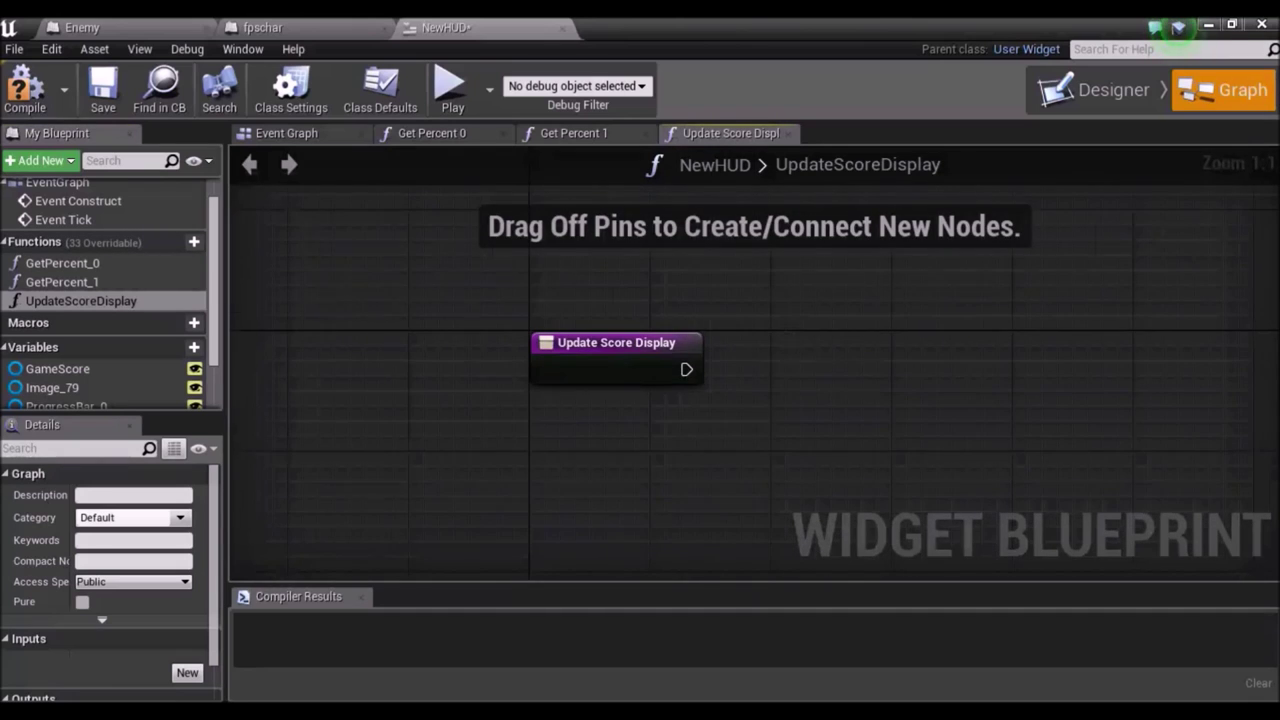
pyautogui.click(600, 347)
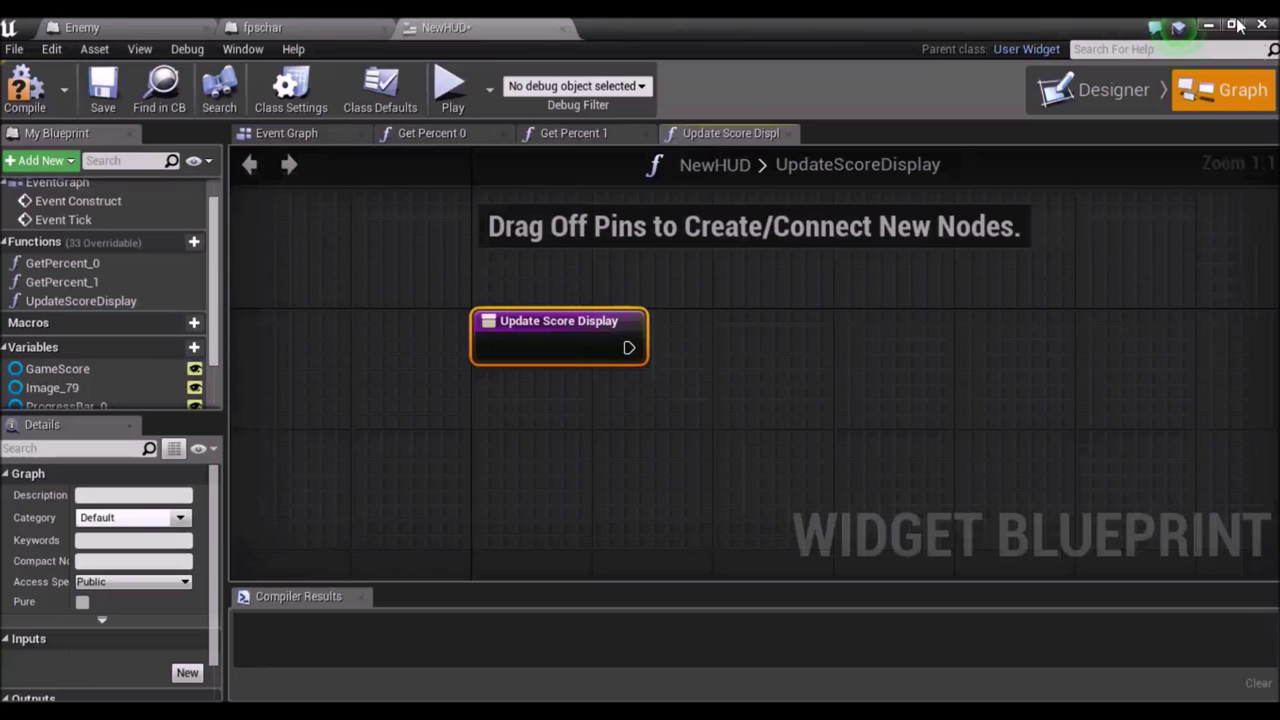
pyautogui.click(1108, 90)
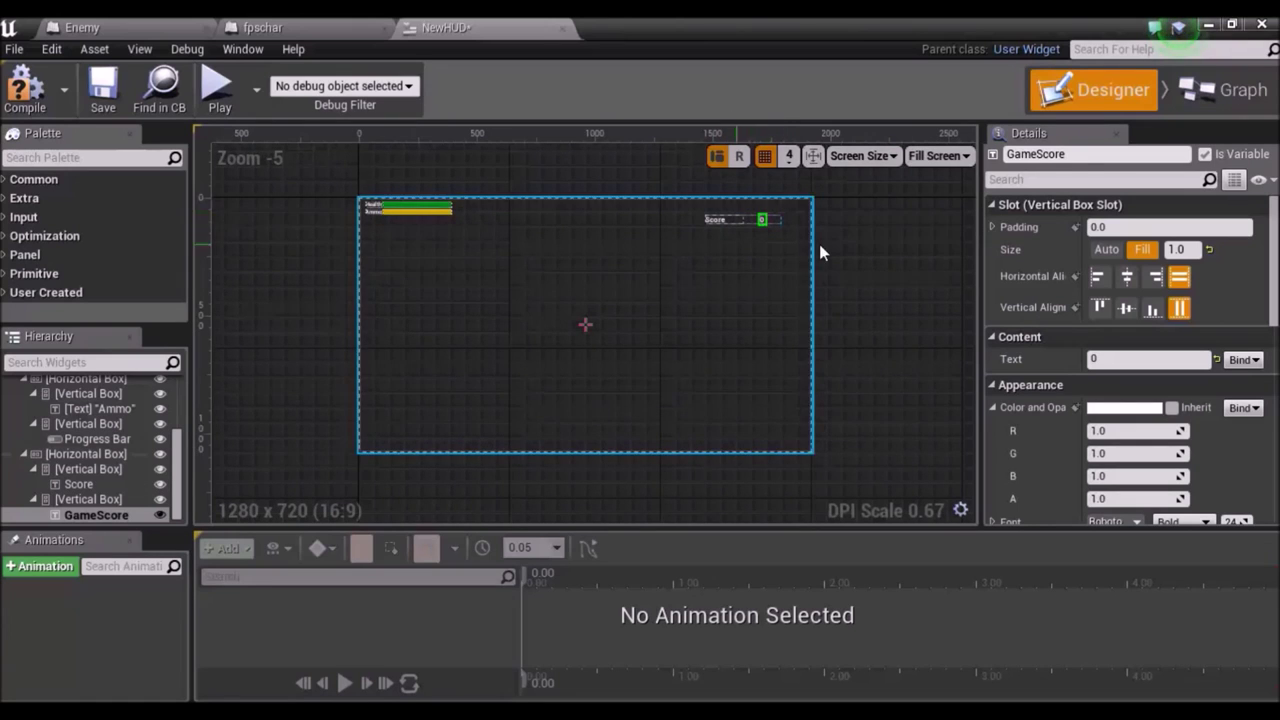
pyautogui.click(1222, 90)
pyautogui.moveTo(720, 403); pyautogui.dragTo(508, 348, button='right')
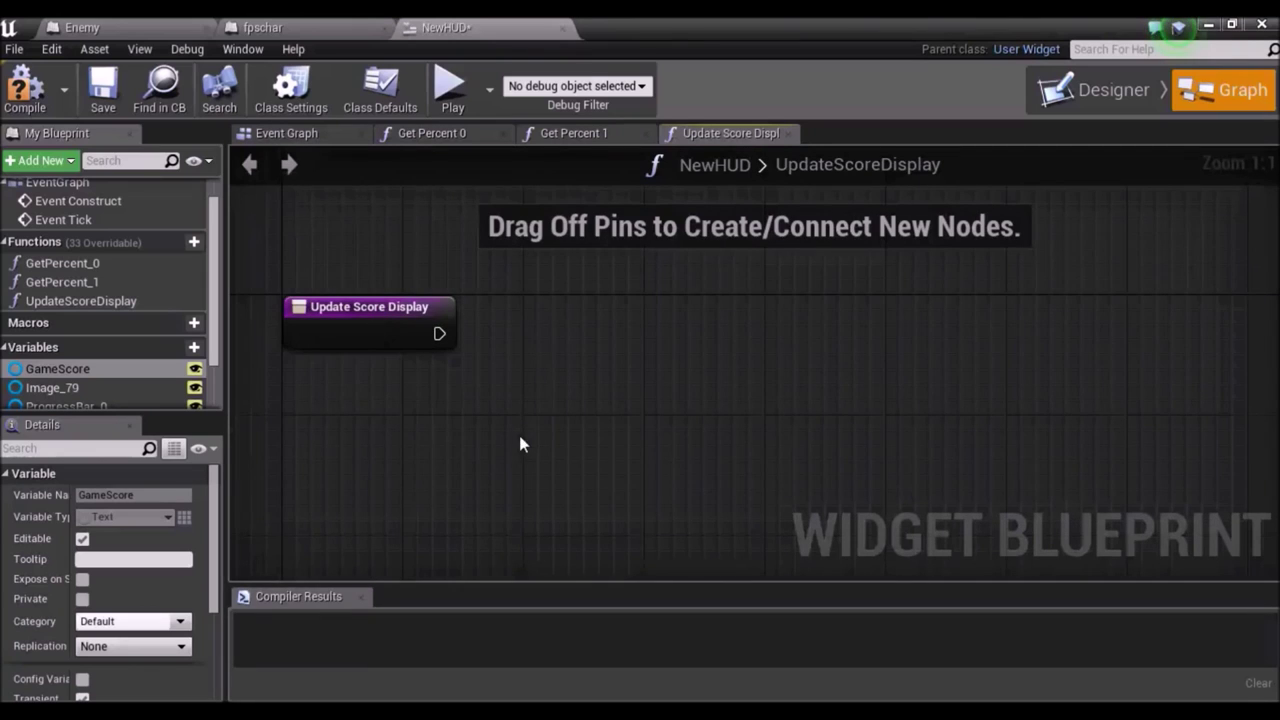
pyautogui.scroll(-2, 100, 391)
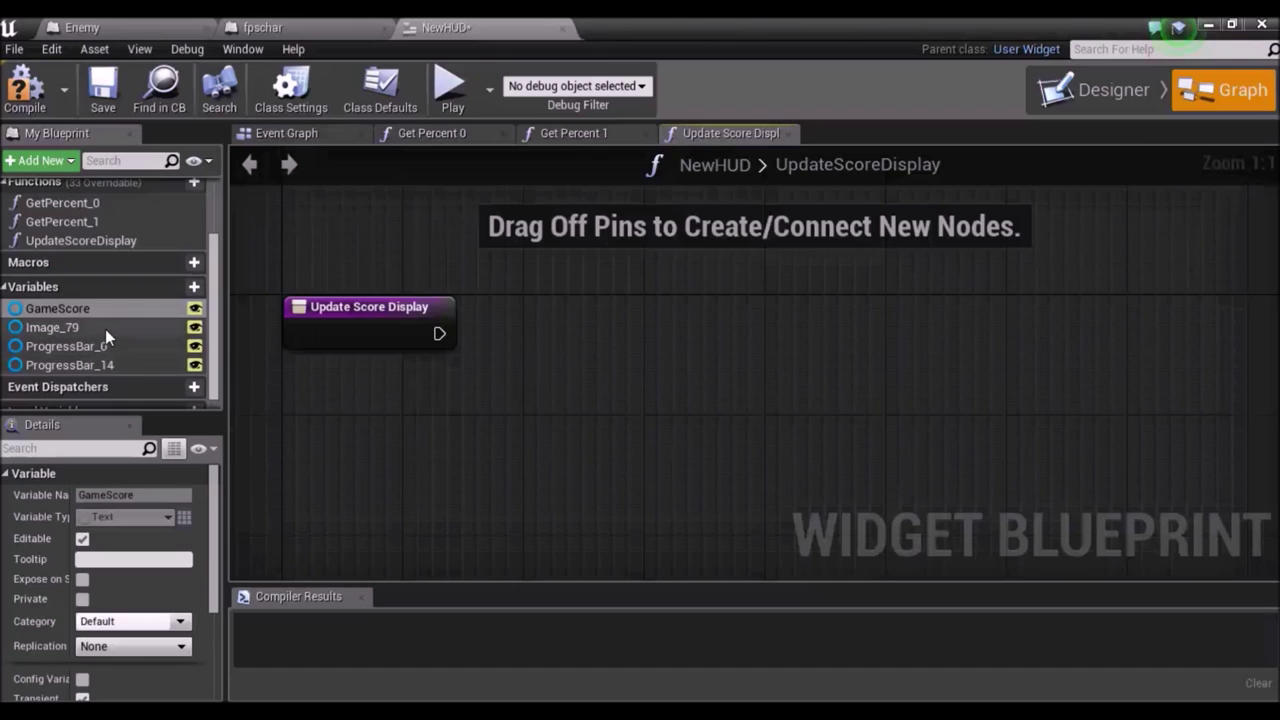
pyautogui.moveTo(94, 313); pyautogui.dragTo(586, 378)
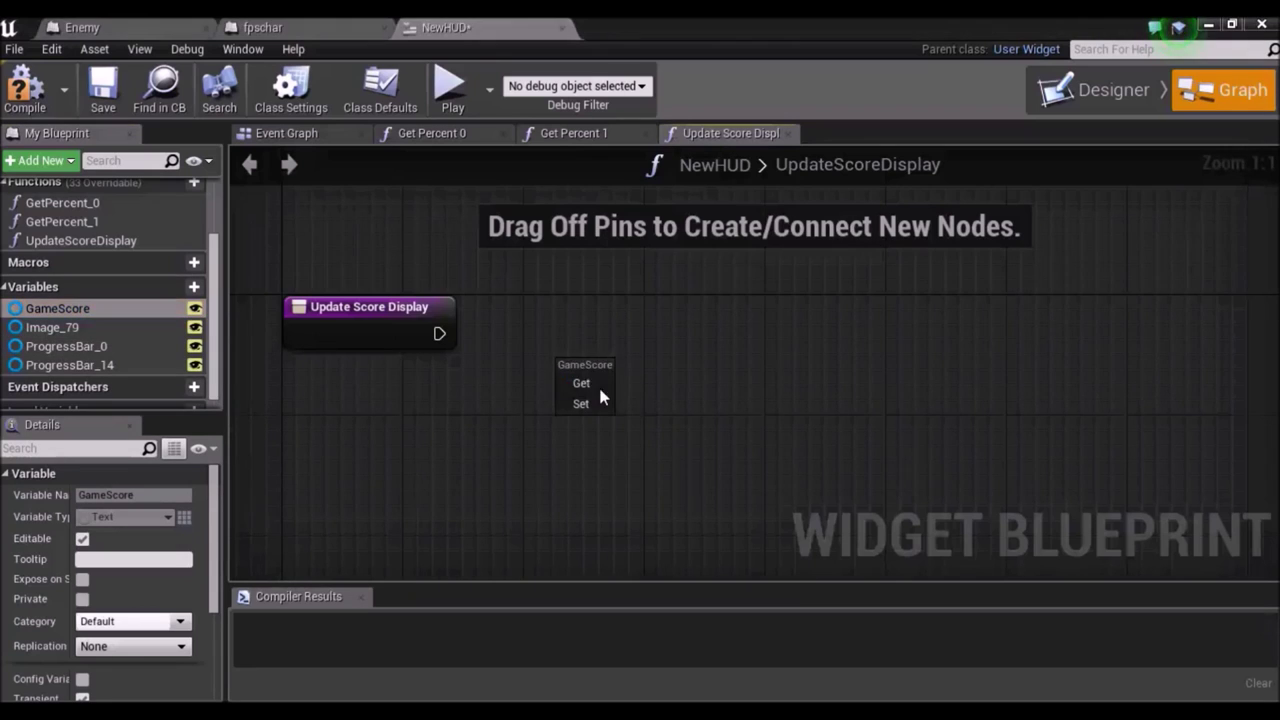
# Get GameScore, add a SetText (Text) node from it, and wire the entry exec into SetText.
pyautogui.click(598, 384)
pyautogui.moveTo(743, 387); pyautogui.dragTo(653, 405, button='right')
pyautogui.moveTo(525, 402)
pyautogui.mouseDown()
pyautogui.moveTo(541, 507)
pyautogui.moveTo(709, 404)
pyautogui.mouseUp()
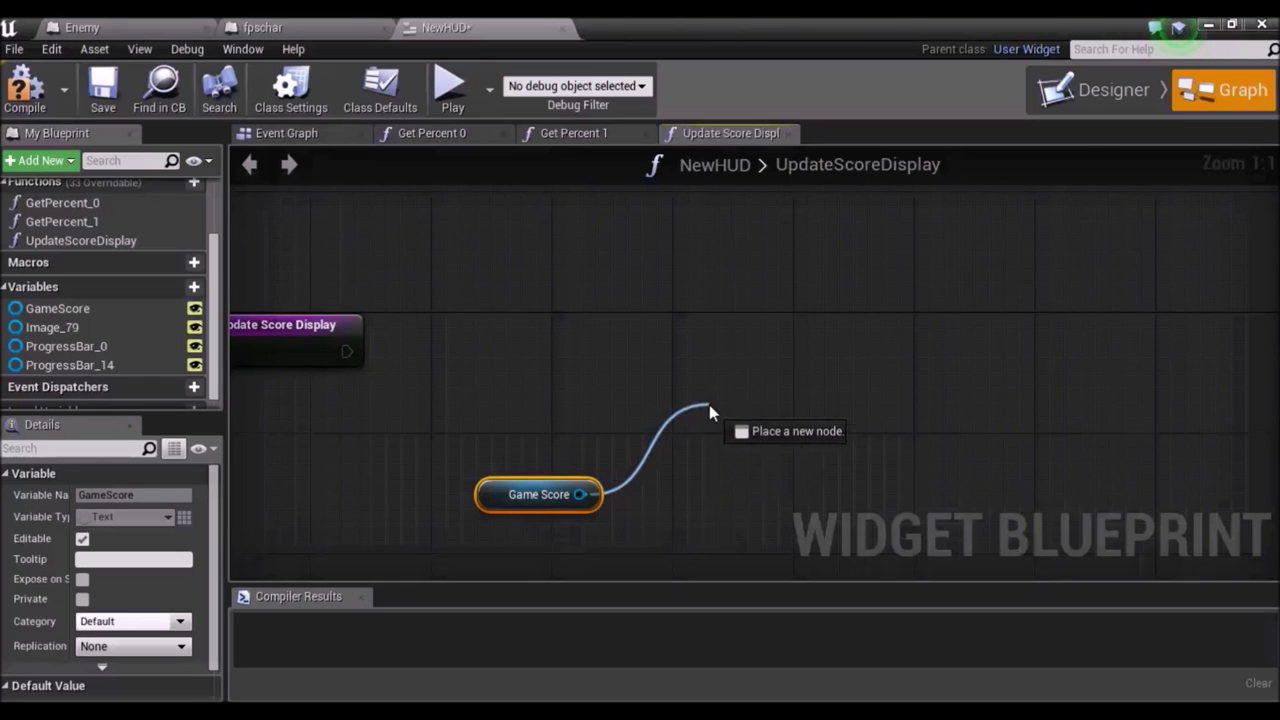
pyautogui.write('set t')
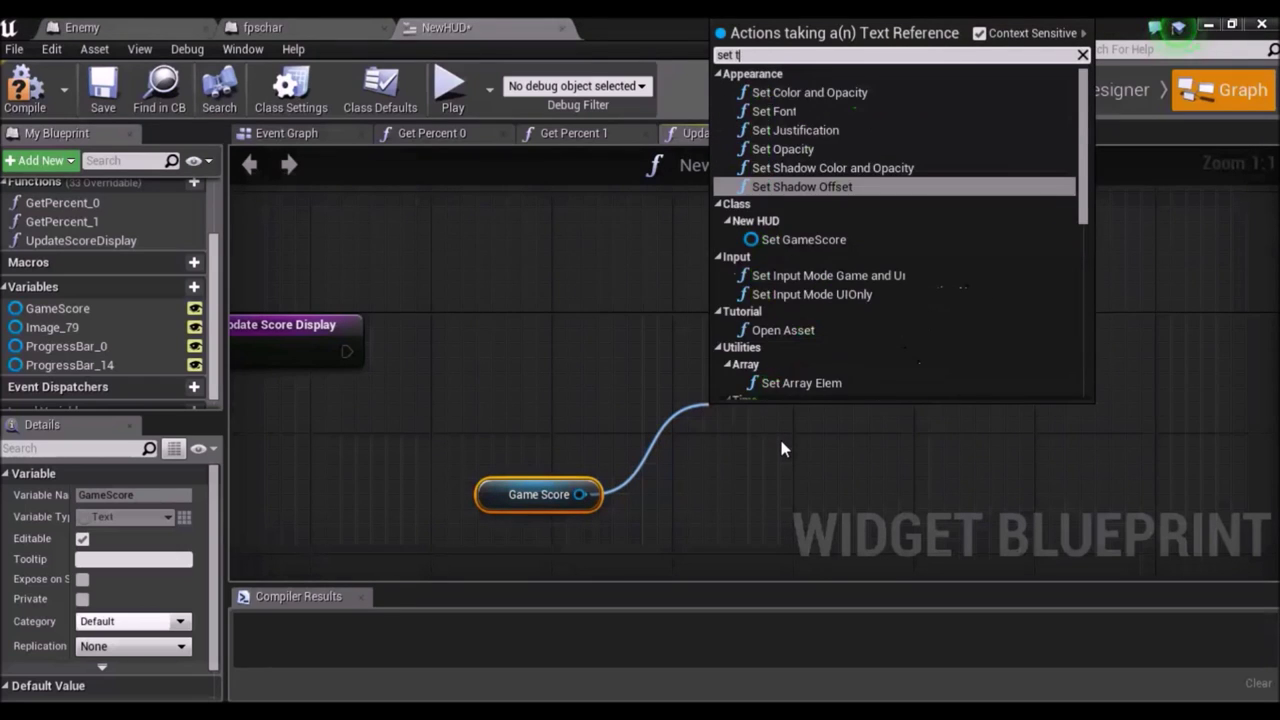
pyautogui.write('e')
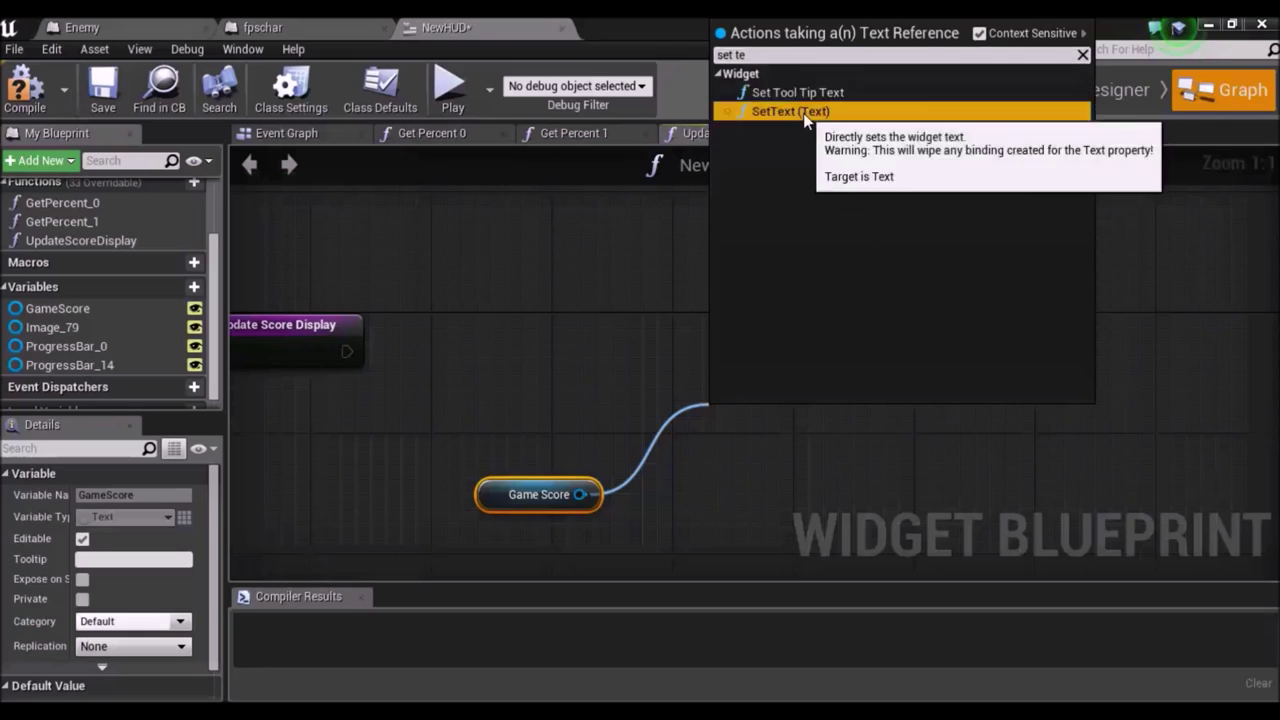
pyautogui.click(790, 111)
pyautogui.moveTo(763, 412); pyautogui.dragTo(737, 308)
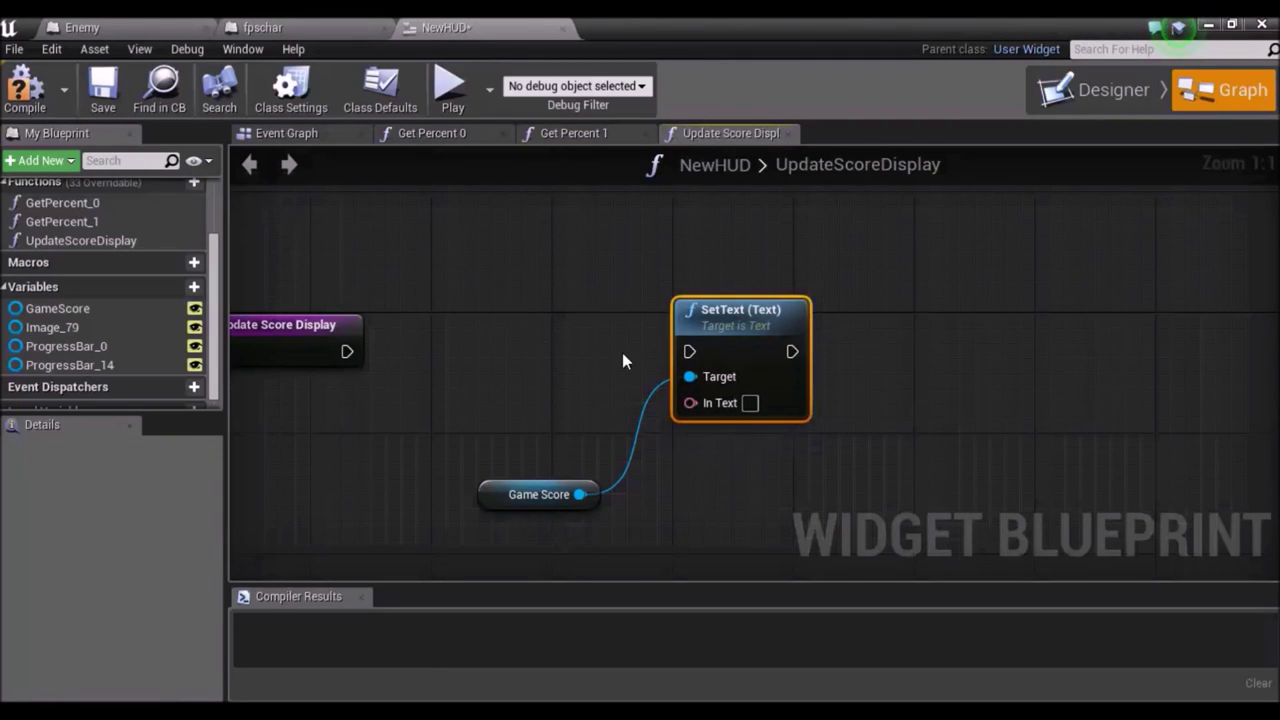
pyautogui.moveTo(346, 351); pyautogui.dragTo(690, 352)
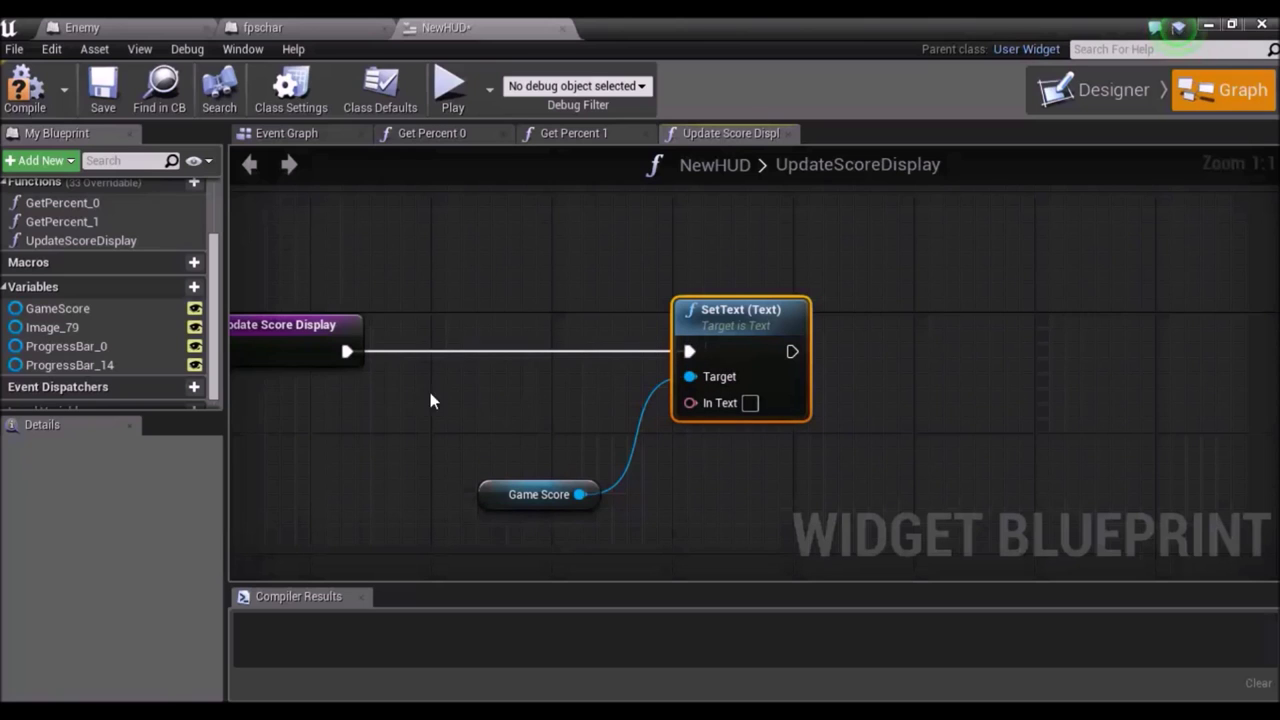
pyautogui.moveTo(371, 414); pyautogui.dragTo(447, 387, button='right')
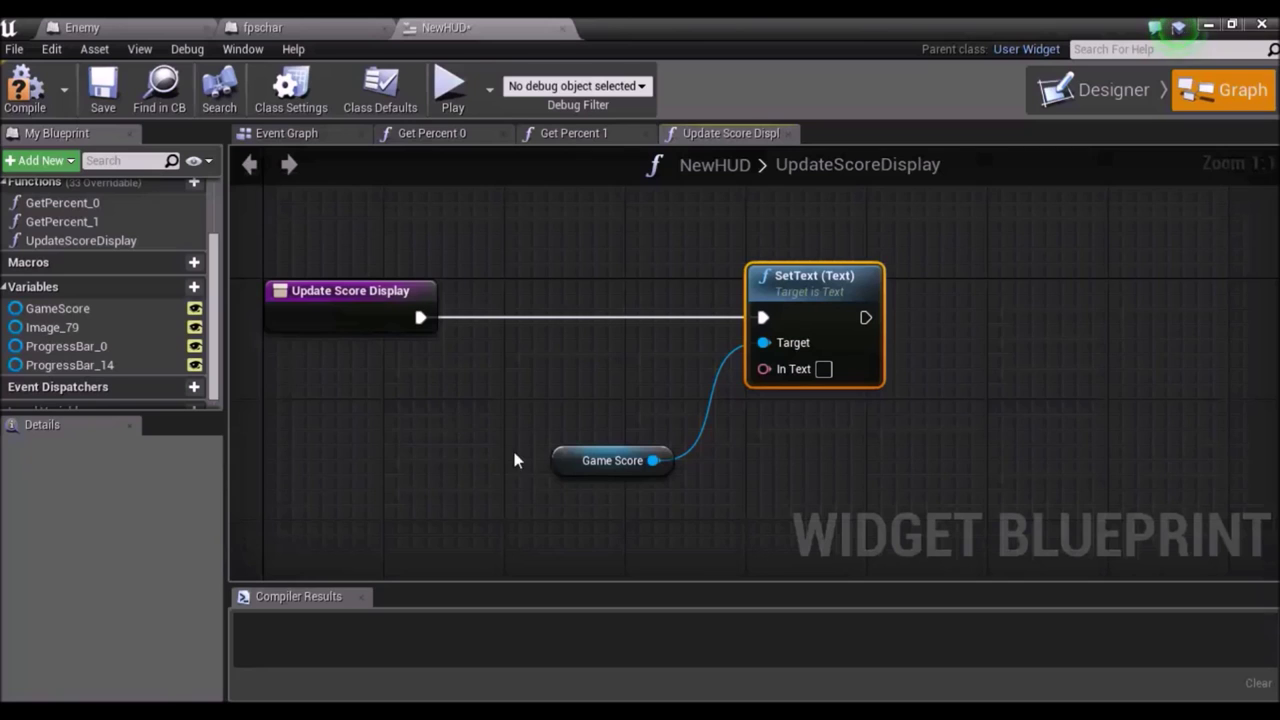
pyautogui.click(374, 322)
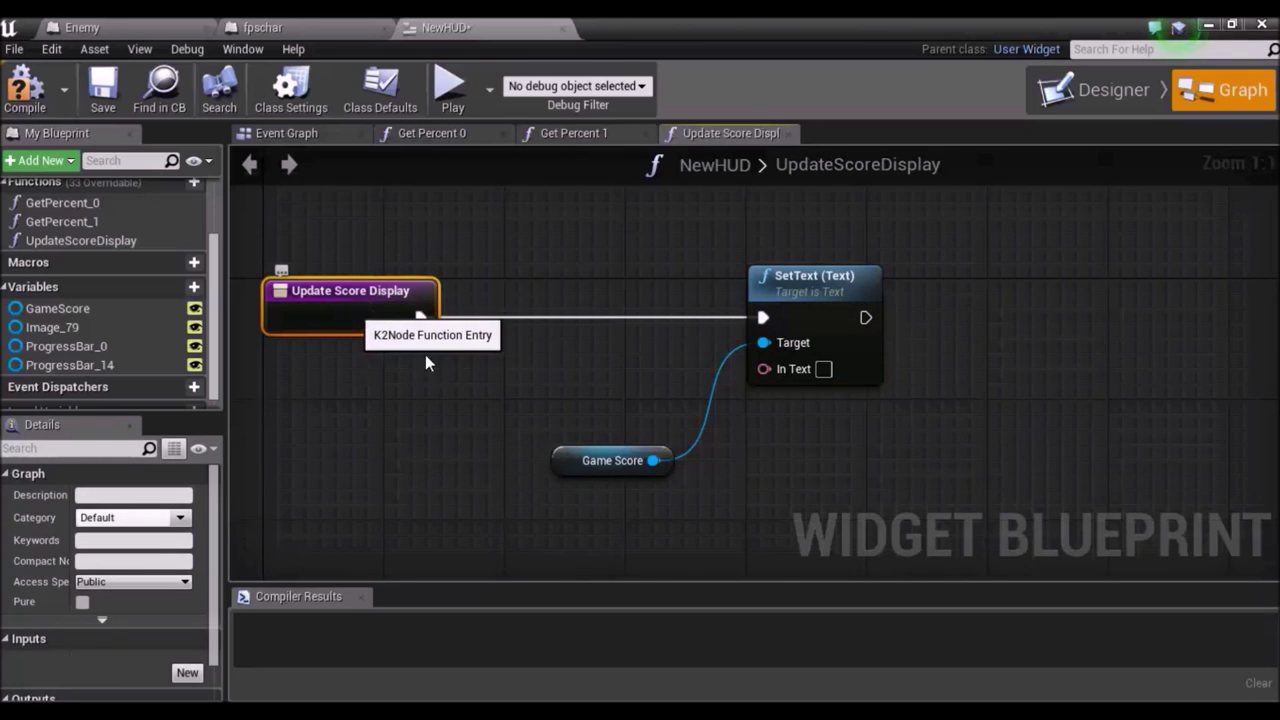
pyautogui.scroll(-1, 68, 623)
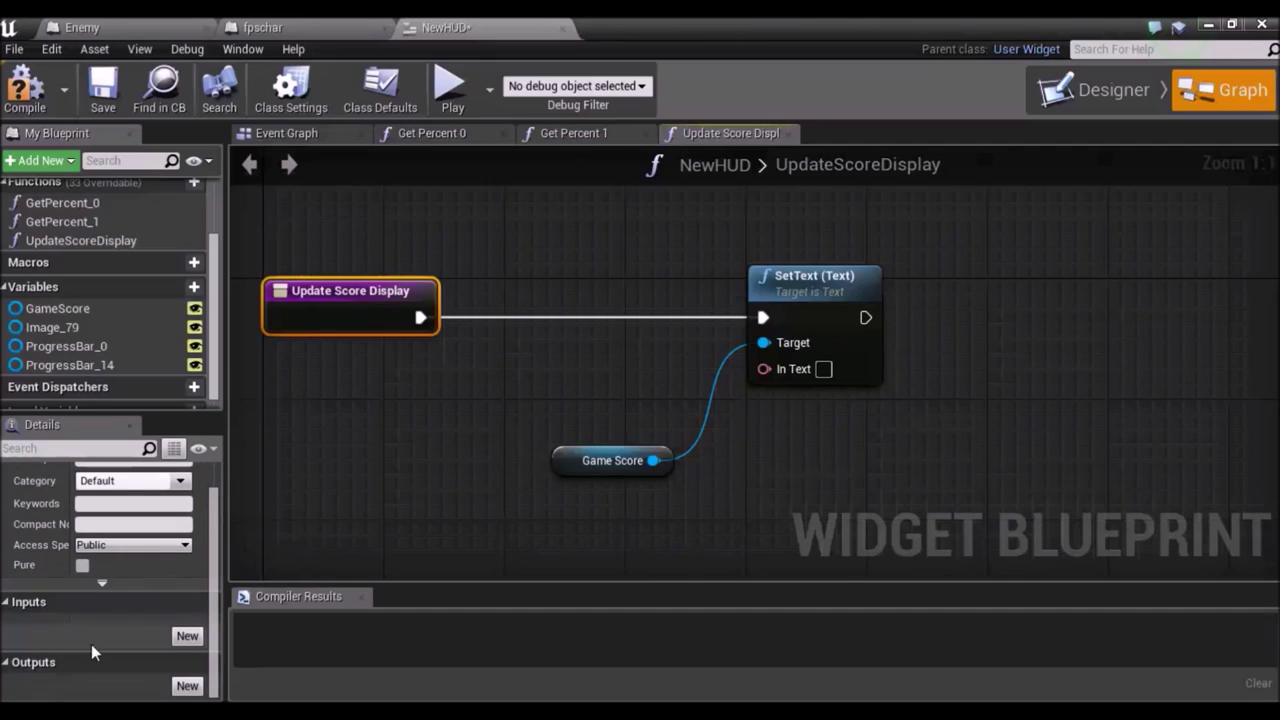
# Add an Integer input parameter named Score to UpdateScoreDisplay.
pyautogui.click(187, 637)
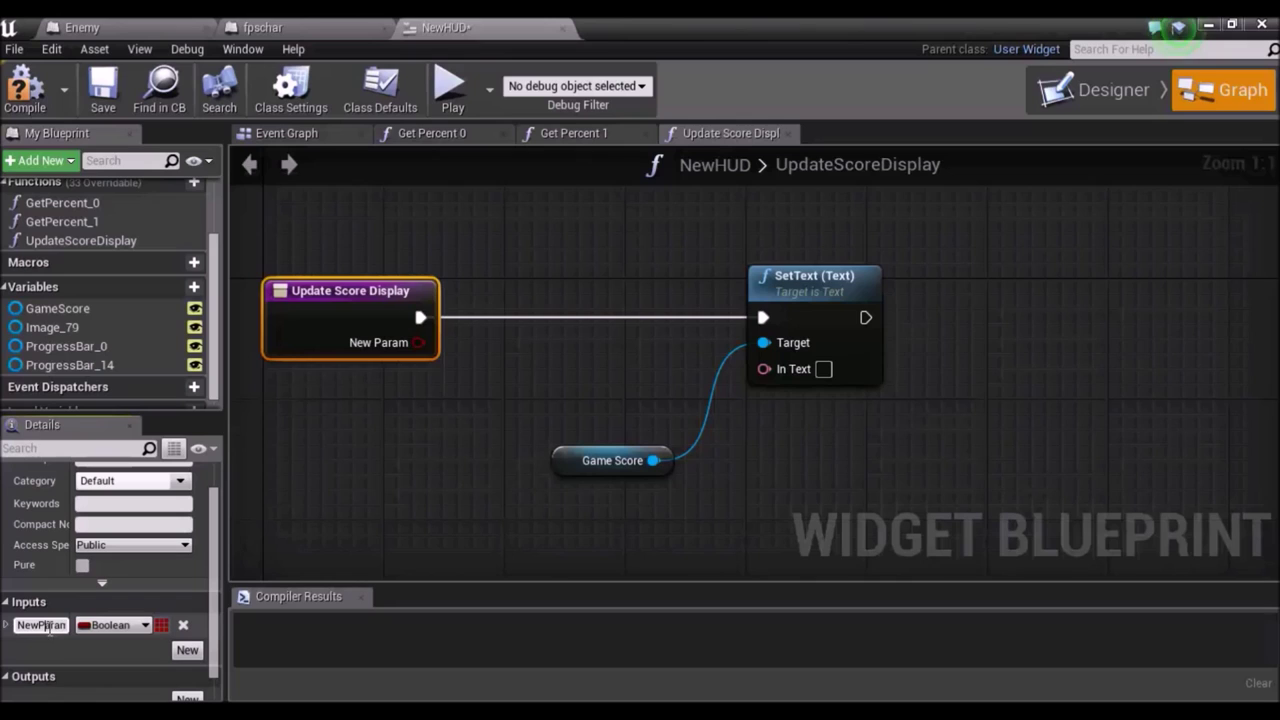
pyautogui.doubleClick(45, 625)
pyautogui.write('Score')
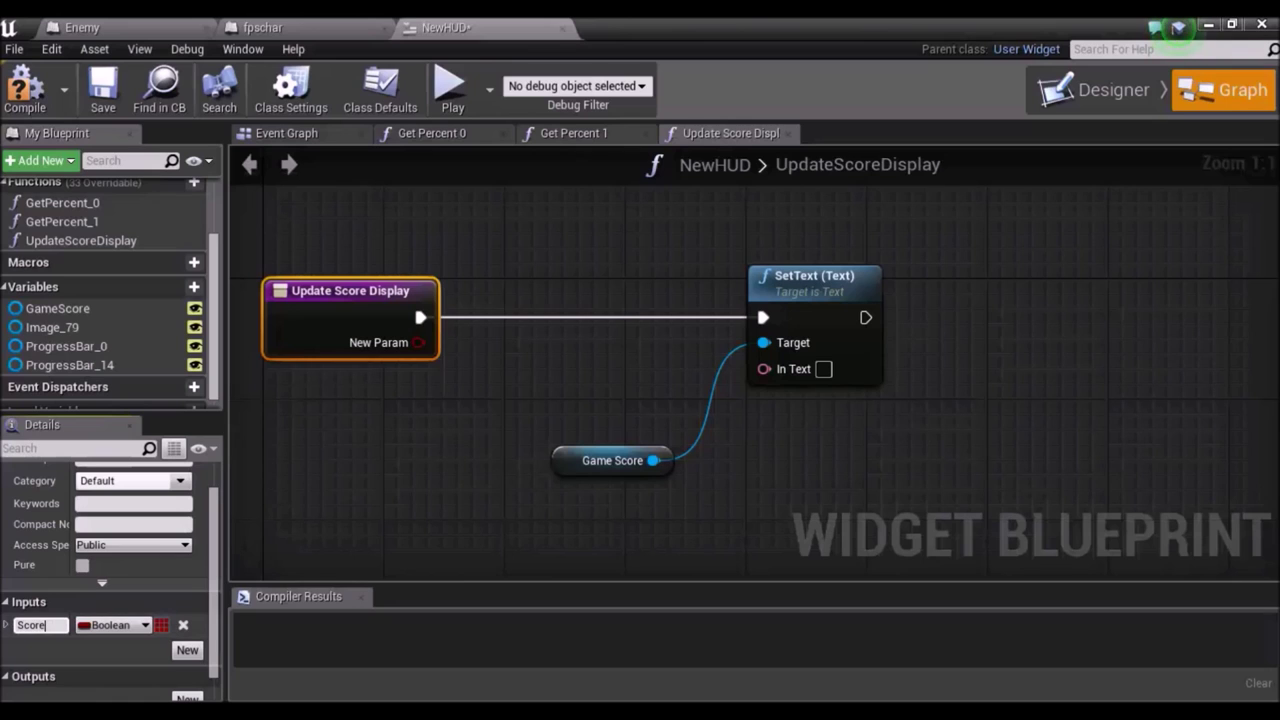
pyautogui.click(146, 625)
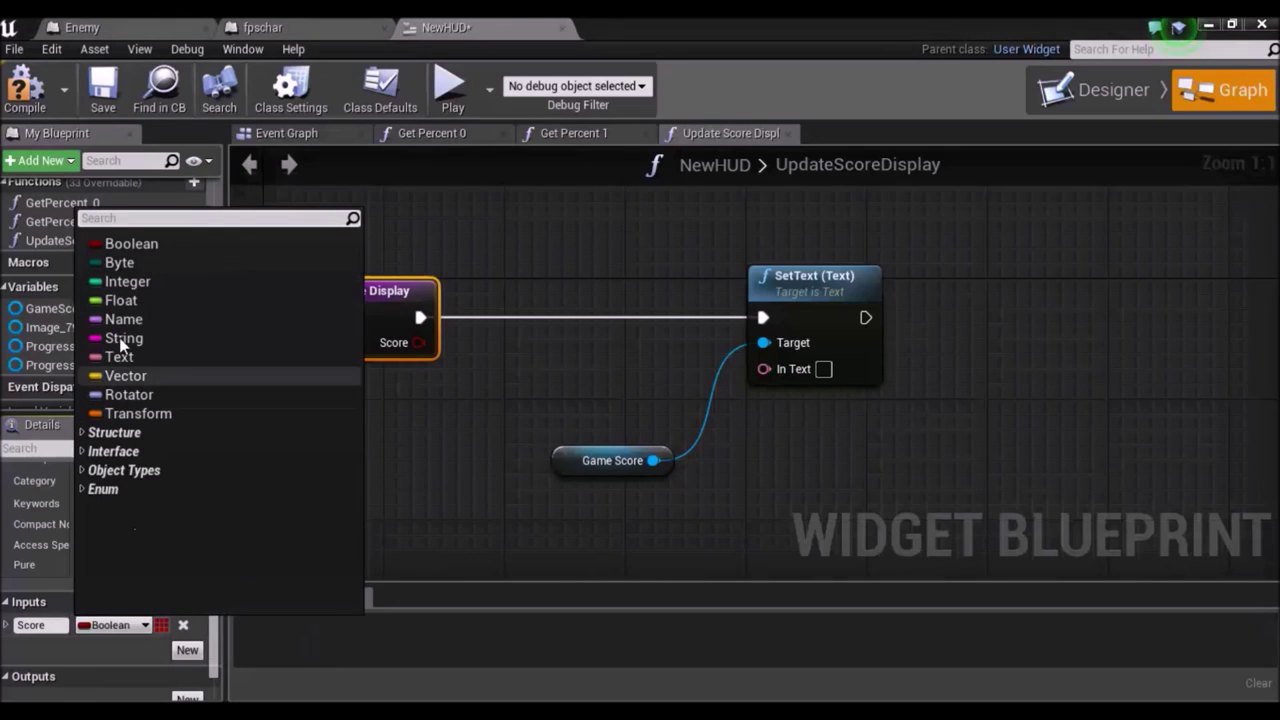
pyautogui.click(127, 281)
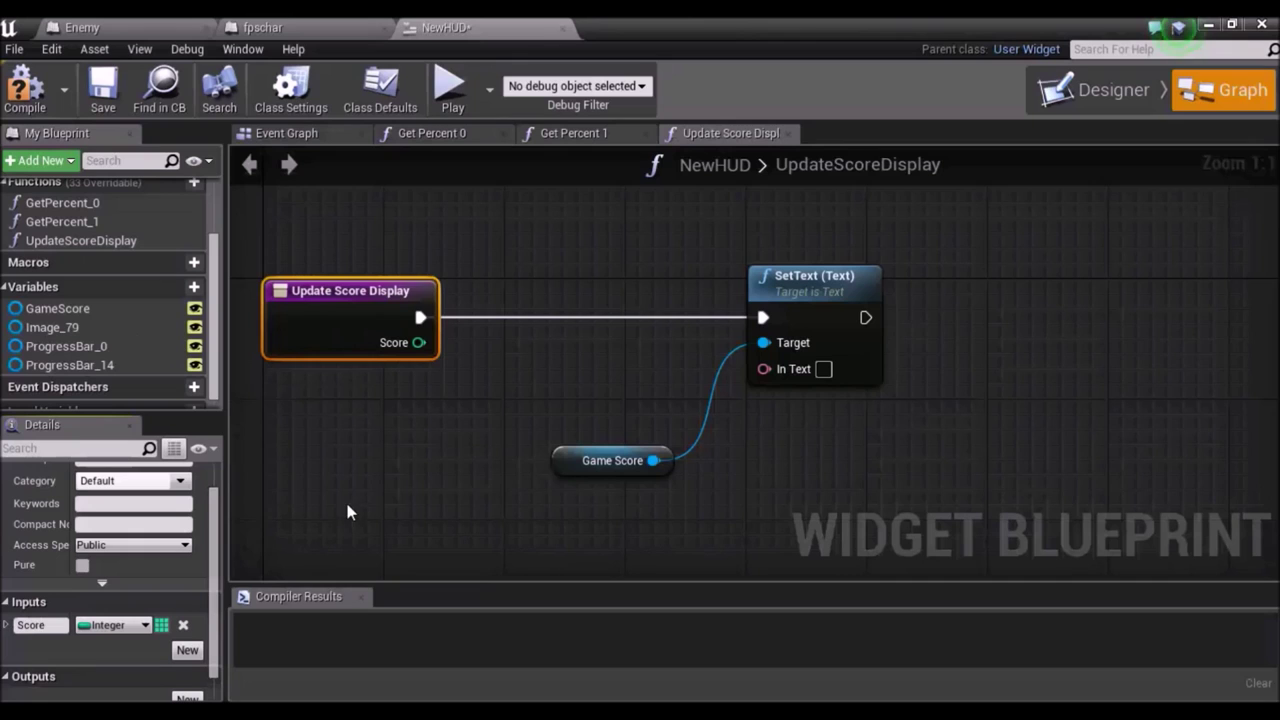
# Feed Score through ToText (int) into SetText's In Text, tidy the nodes, and compile NewHUD.
pyautogui.moveTo(418, 343); pyautogui.dragTo(715, 373)
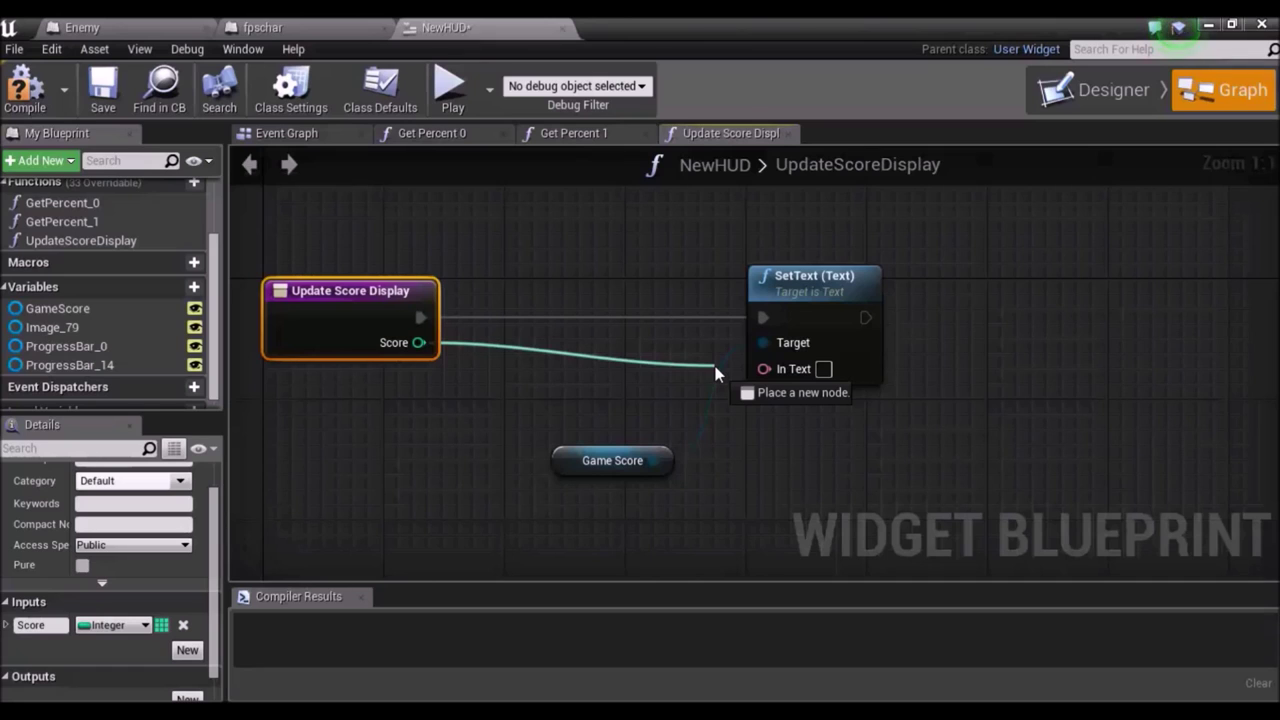
pyautogui.moveTo(715, 373); pyautogui.dragTo(718, 374)
pyautogui.moveTo(718, 374); pyautogui.dragTo(773, 375)
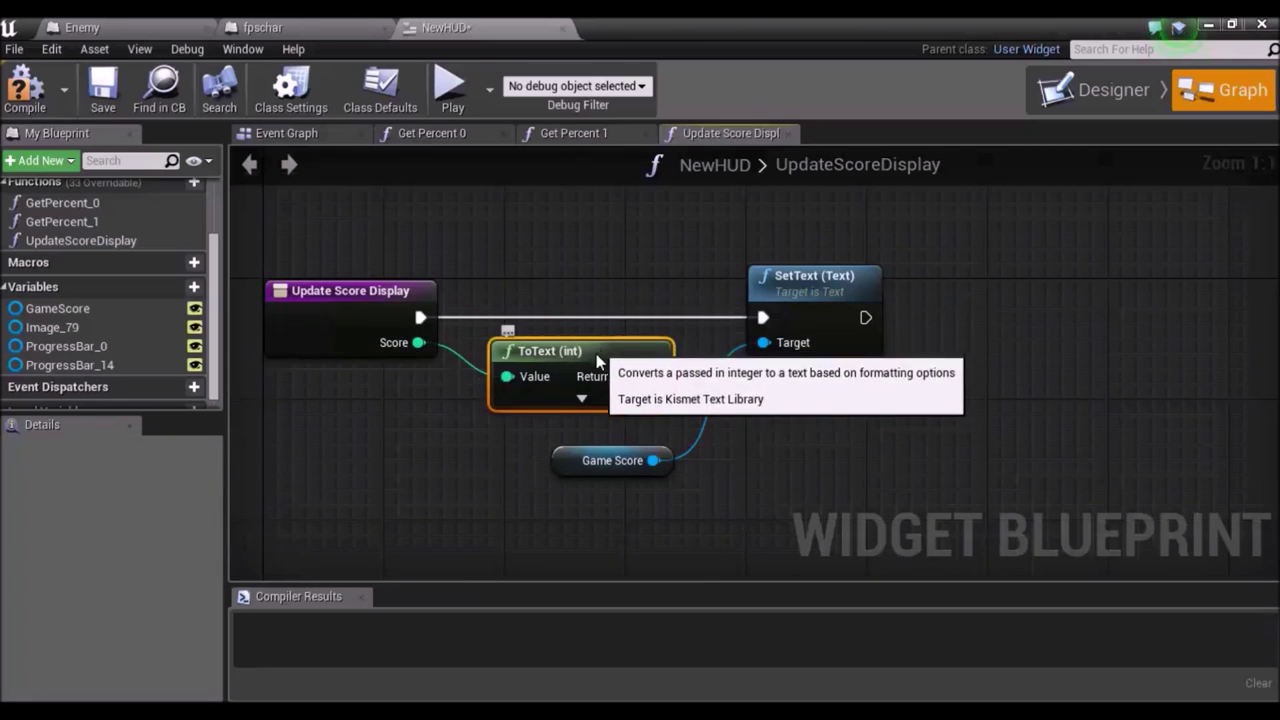
pyautogui.moveTo(600, 330); pyautogui.dragTo(570, 391)
pyautogui.moveTo(815, 276)
pyautogui.mouseDown()
pyautogui.moveTo(890, 261)
pyautogui.moveTo(912, 302)
pyautogui.mouseUp()
pyautogui.moveTo(582, 470); pyautogui.dragTo(597, 349)
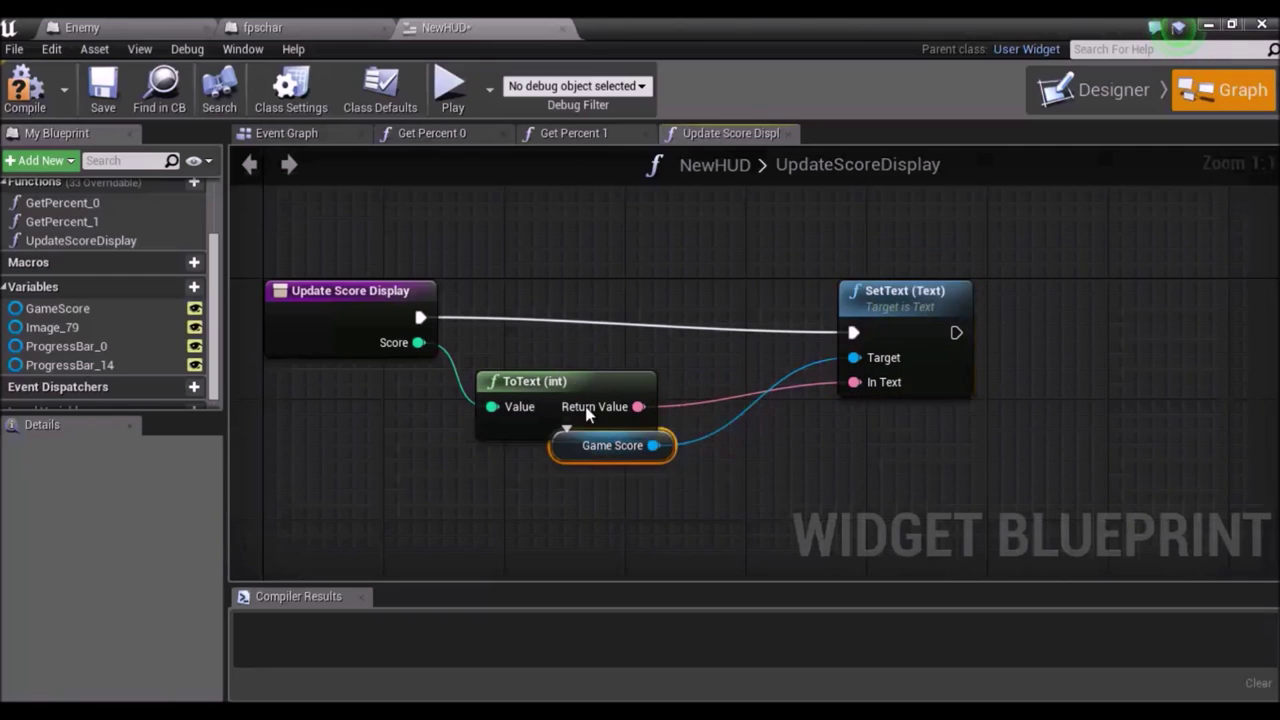
pyautogui.moveTo(872, 324); pyautogui.dragTo(872, 309)
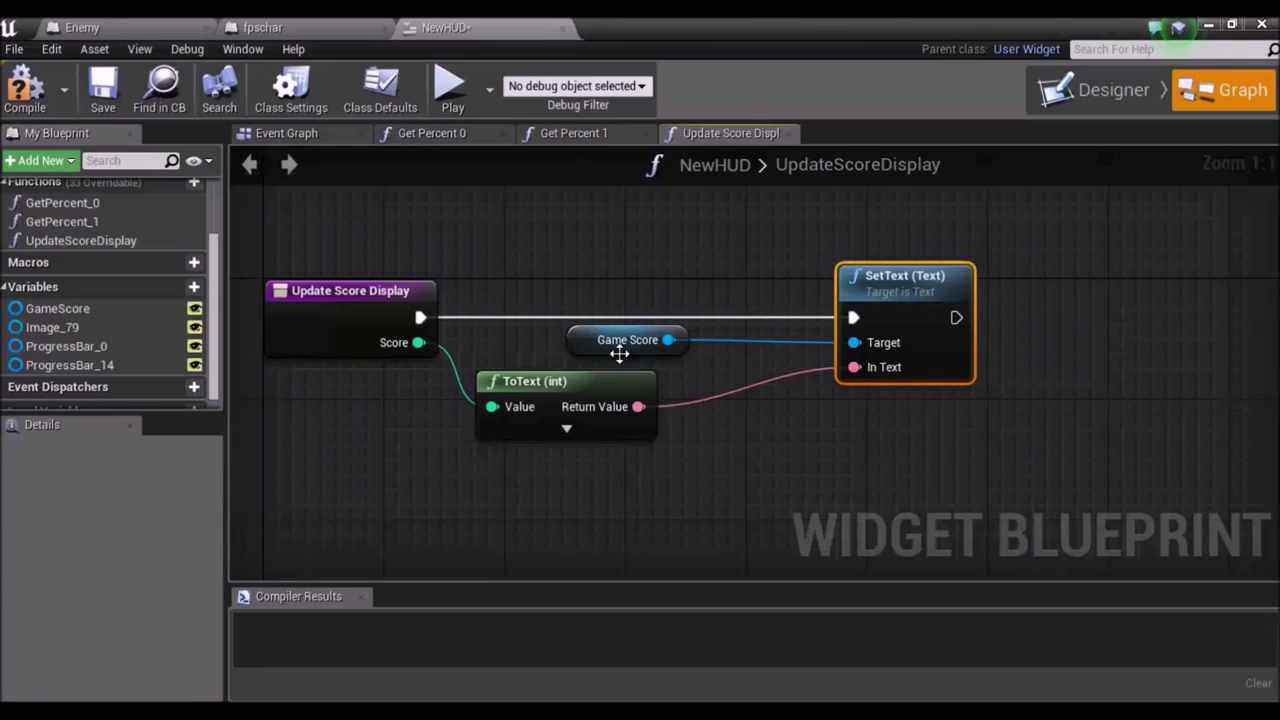
pyautogui.moveTo(594, 382); pyautogui.dragTo(654, 397)
pyautogui.click(770, 504)
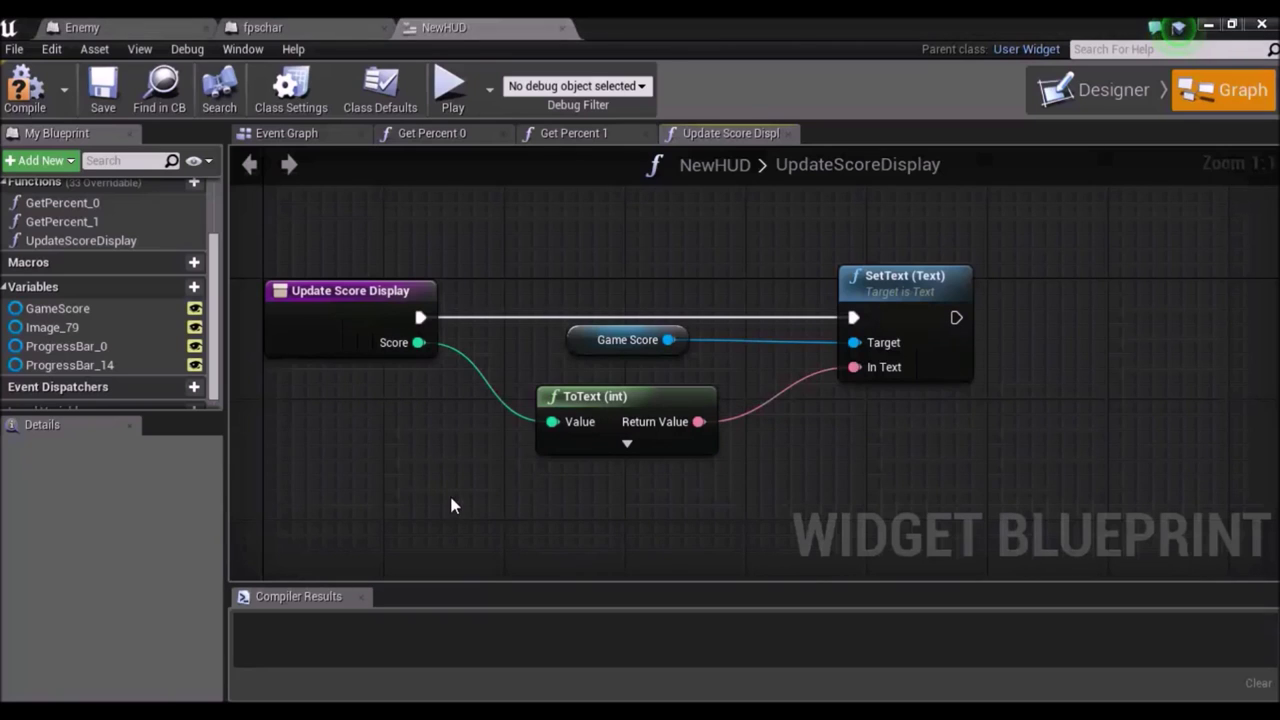
pyautogui.click(30, 95)
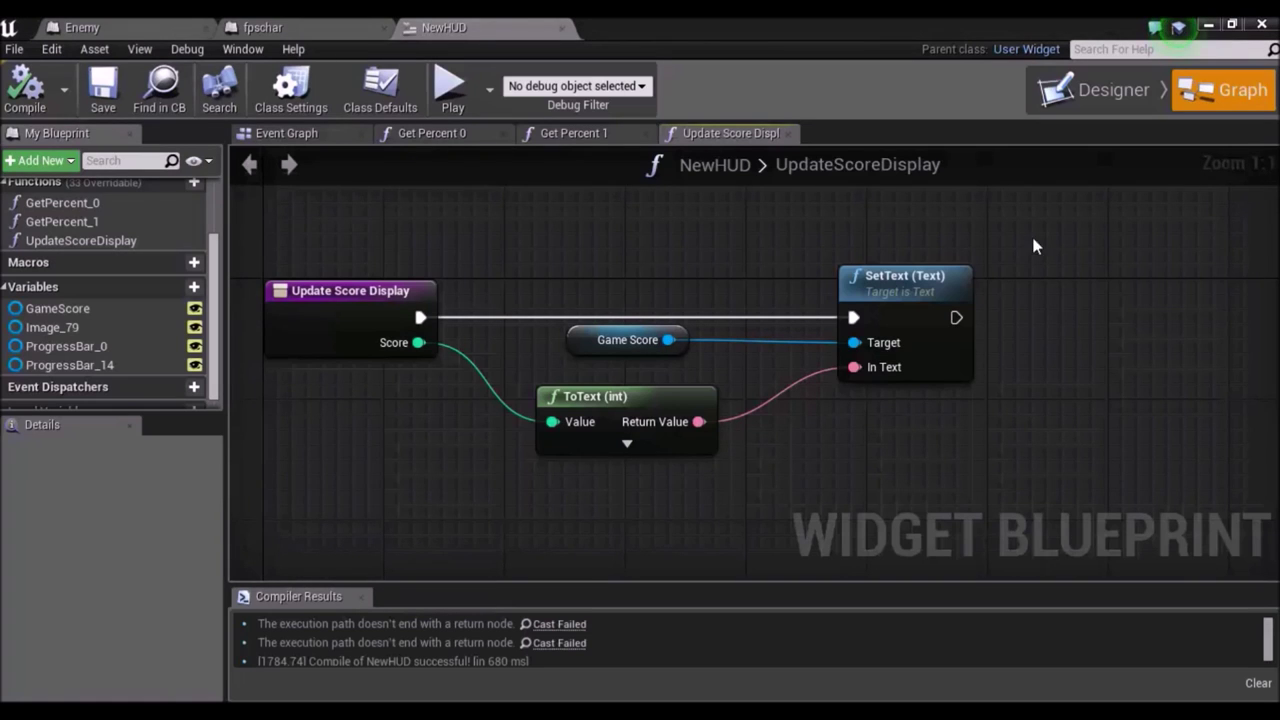
pyautogui.click(282, 19)
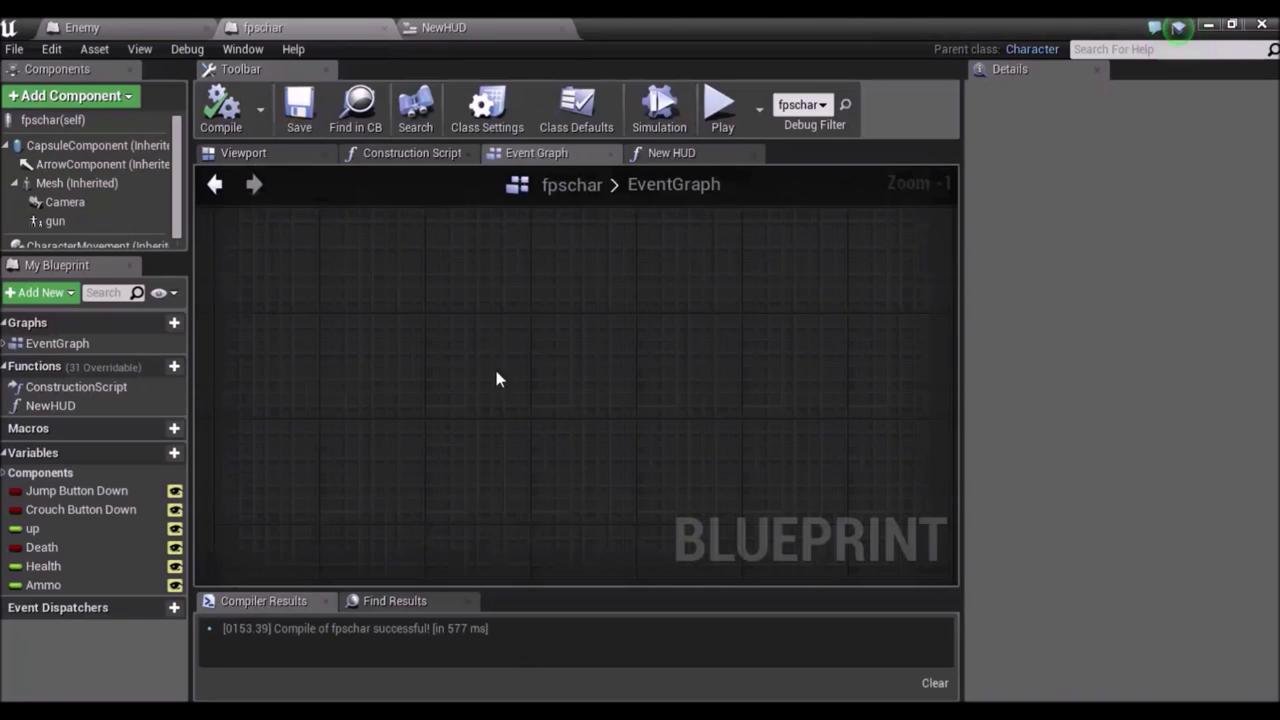
# Open the New HUD function called from fpschar's Event BeginPlay to view its nodes.
pyautogui.scroll(-3, 476, 367)
pyautogui.scroll(-2, 426, 364)
pyautogui.scroll(-2, 500, 351)
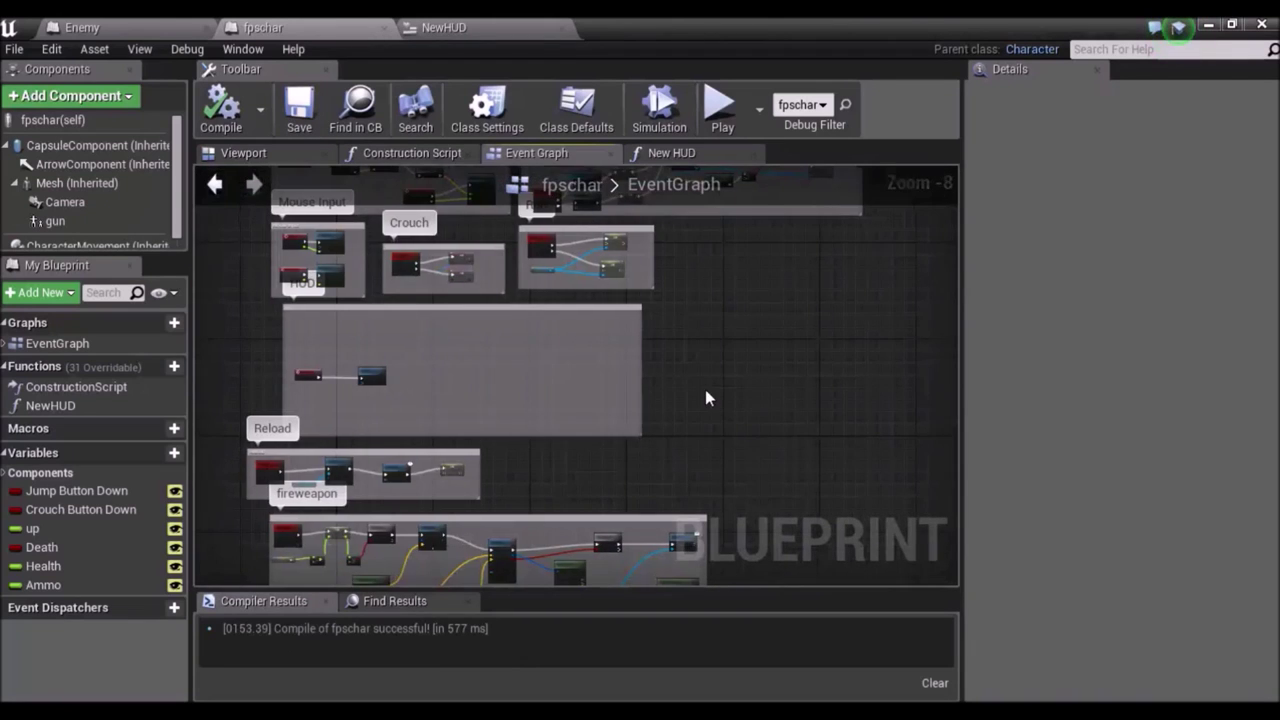
pyautogui.moveTo(710, 440); pyautogui.dragTo(711, 255, button='right')
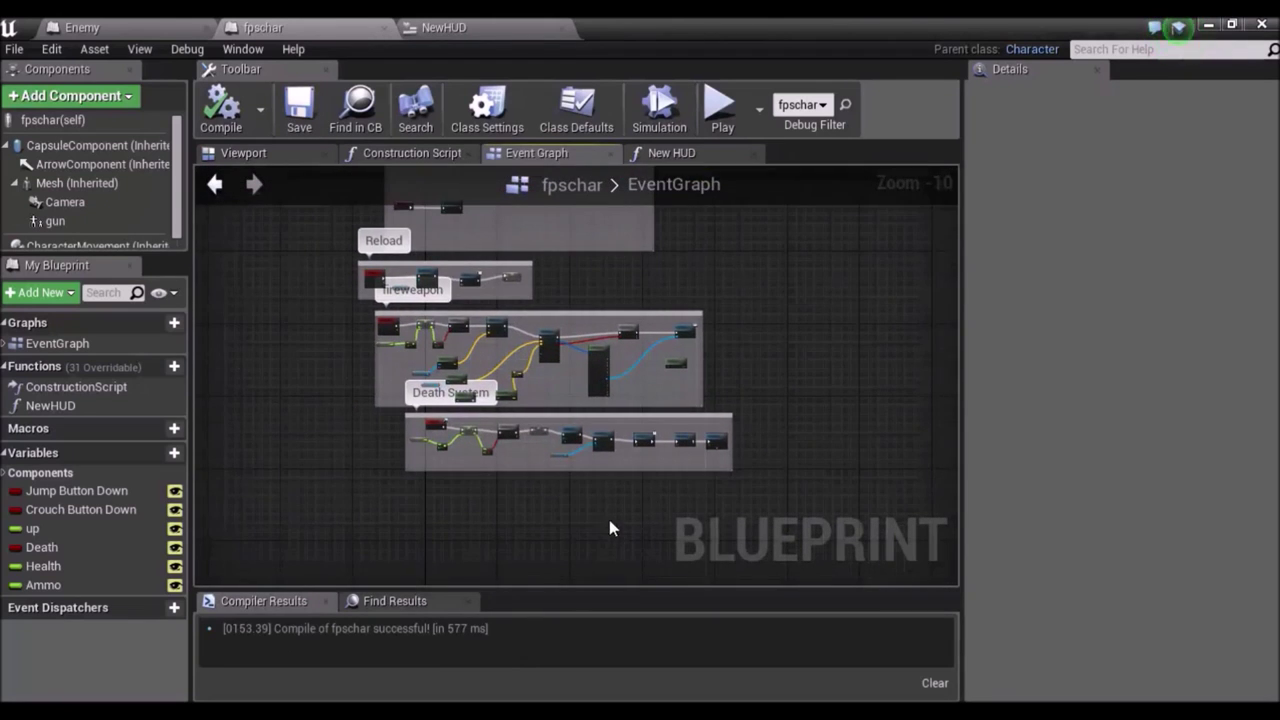
pyautogui.moveTo(730, 305); pyautogui.dragTo(748, 434, button='right')
pyautogui.scroll(4, 663, 434)
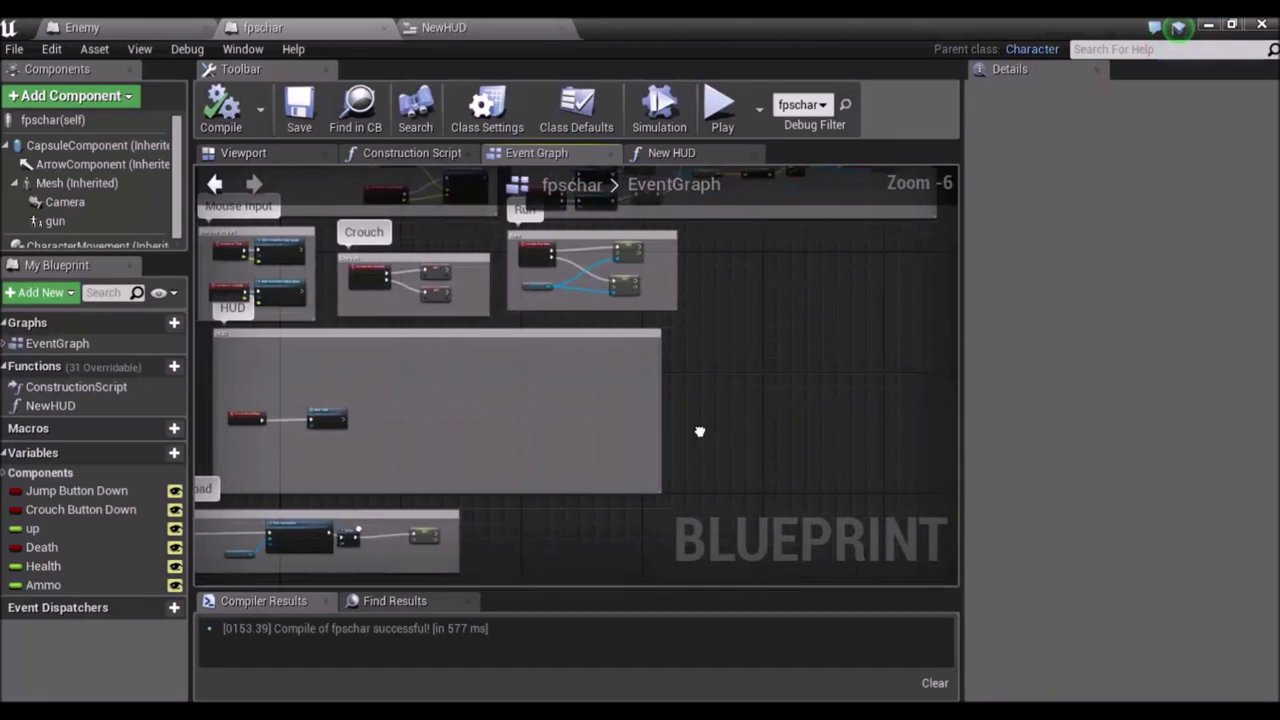
pyautogui.scroll(3, 524, 391)
pyautogui.moveTo(271, 381); pyautogui.dragTo(505, 384, button='right')
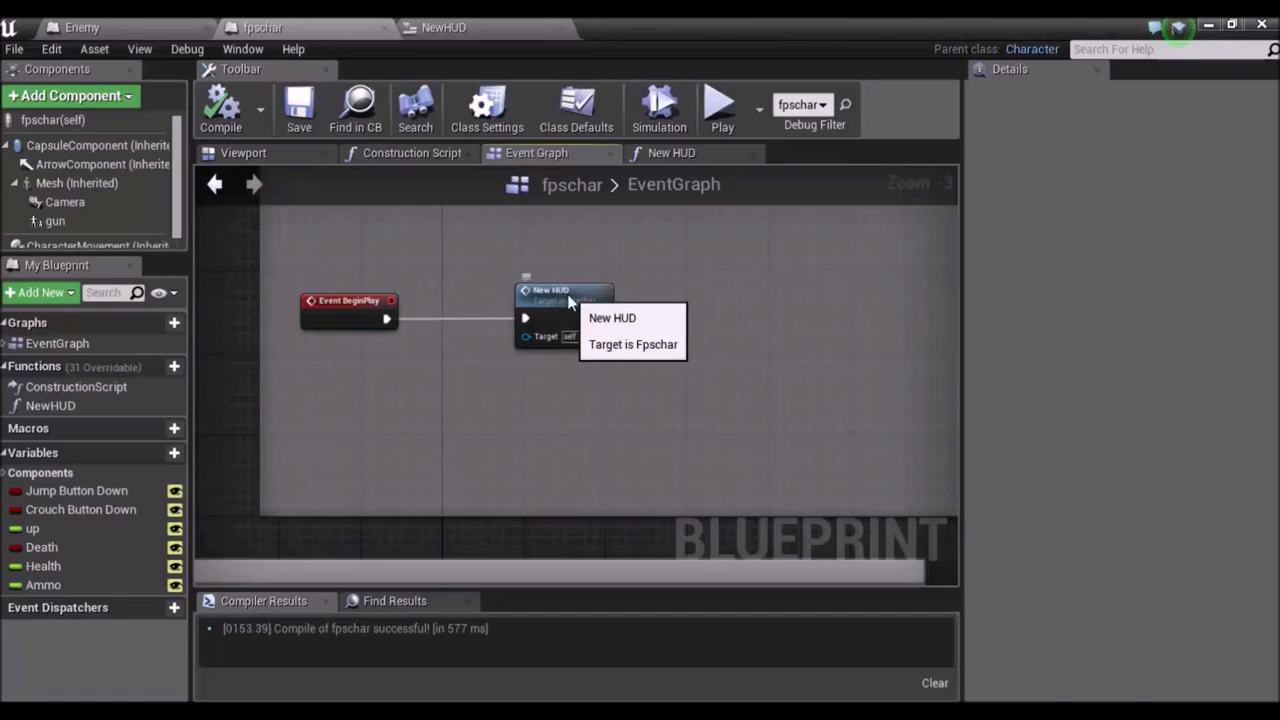
pyautogui.doubleClick(568, 300)
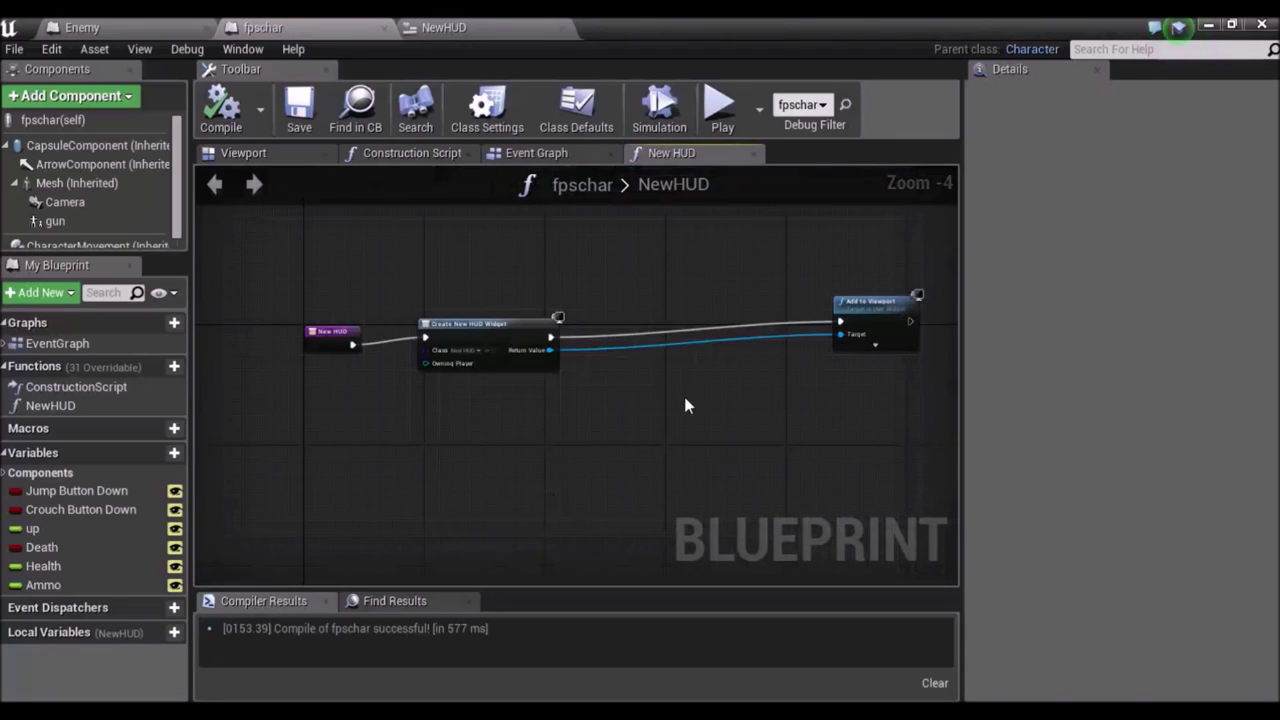
pyautogui.moveTo(880, 335); pyautogui.dragTo(845, 355)
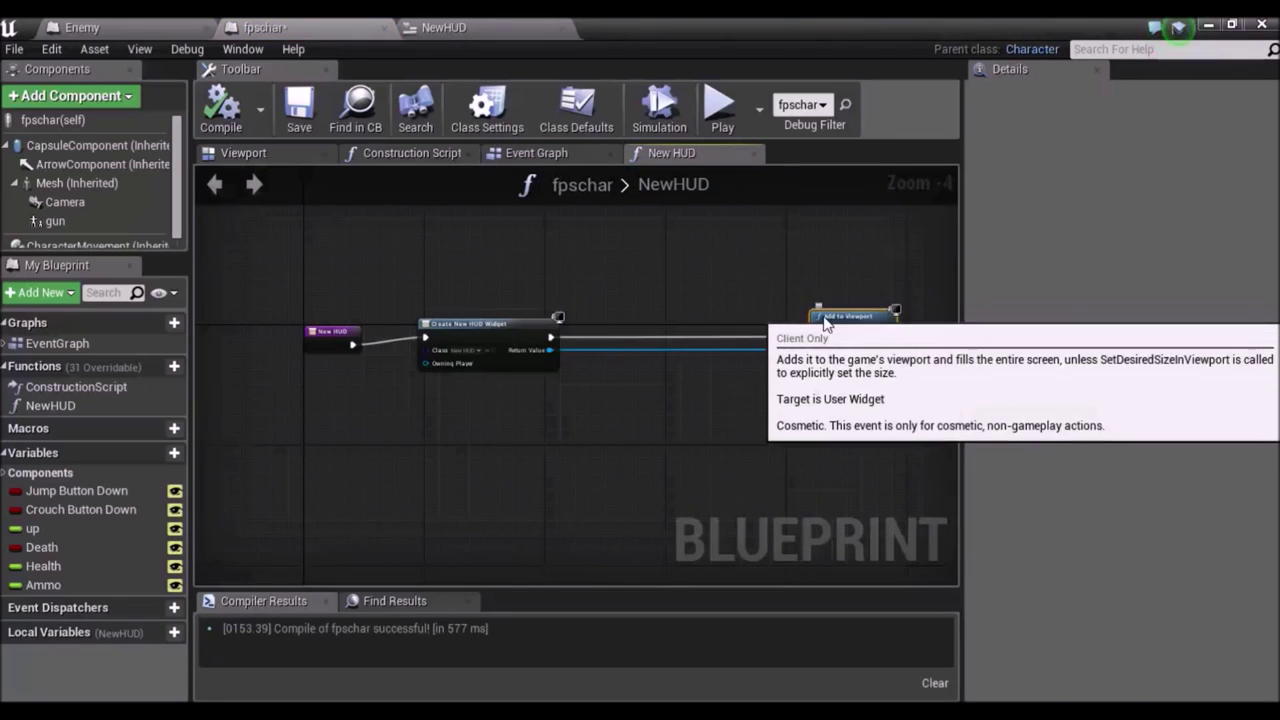
pyautogui.rightClick(553, 341)
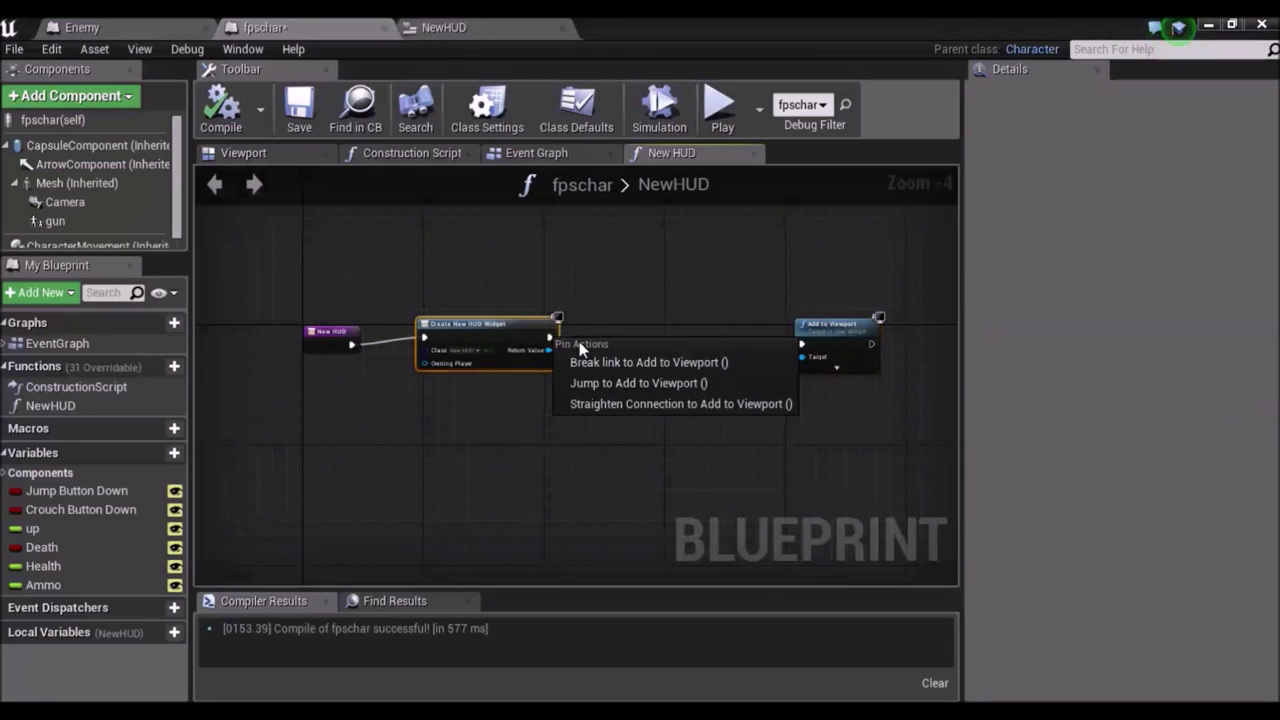
# Break Return Value's link to Add to Viewport and promote Return Value to a new variable.
pyautogui.press('Escape')
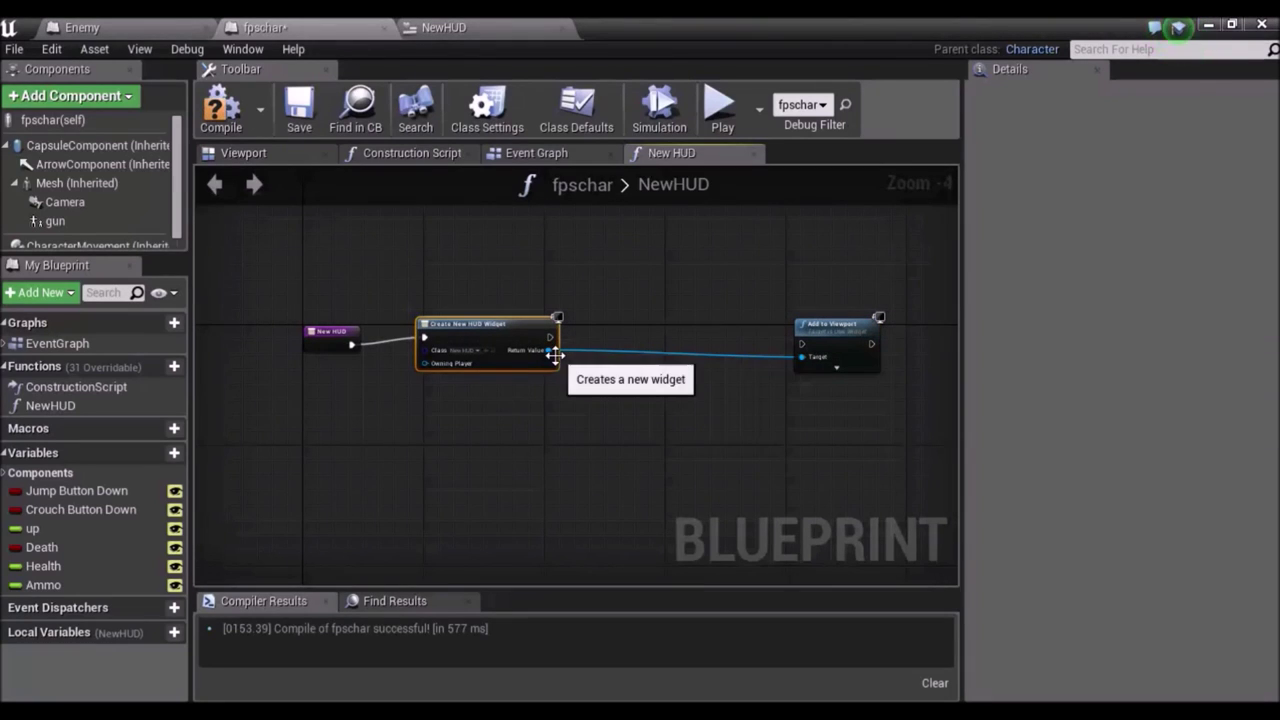
pyautogui.rightClick(554, 353)
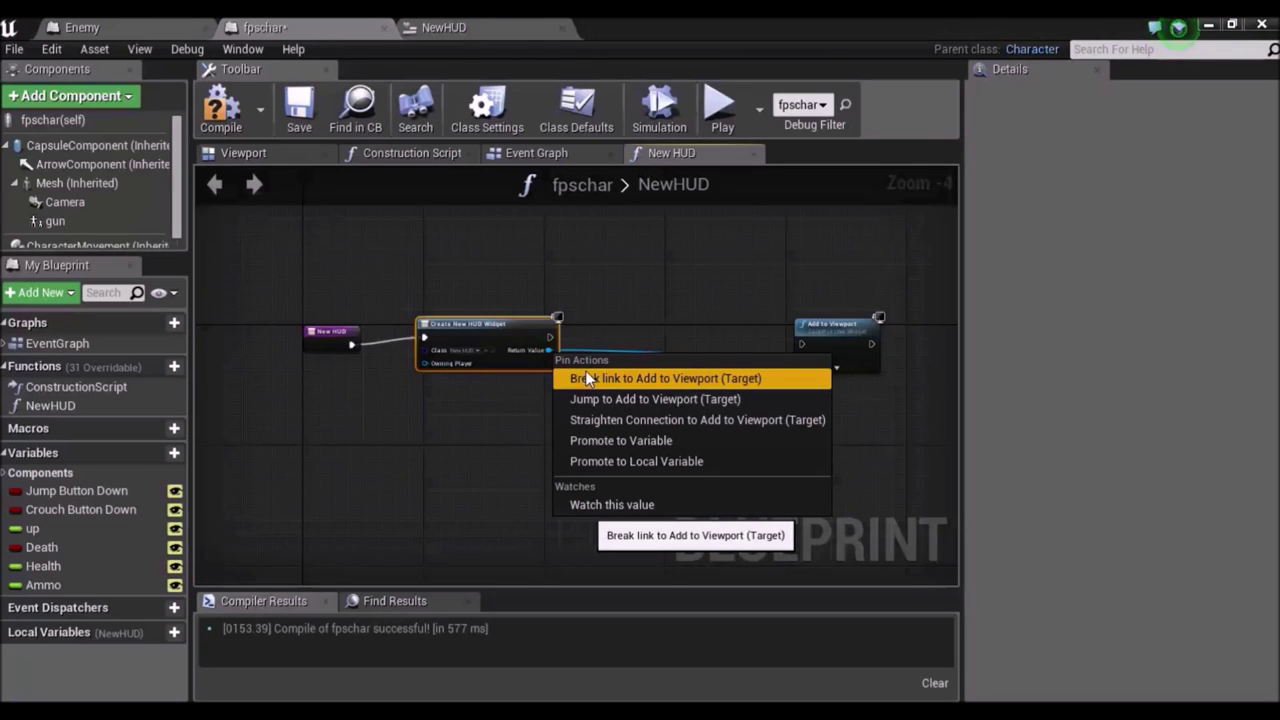
pyautogui.click(580, 378)
pyautogui.scroll(1, 615, 395)
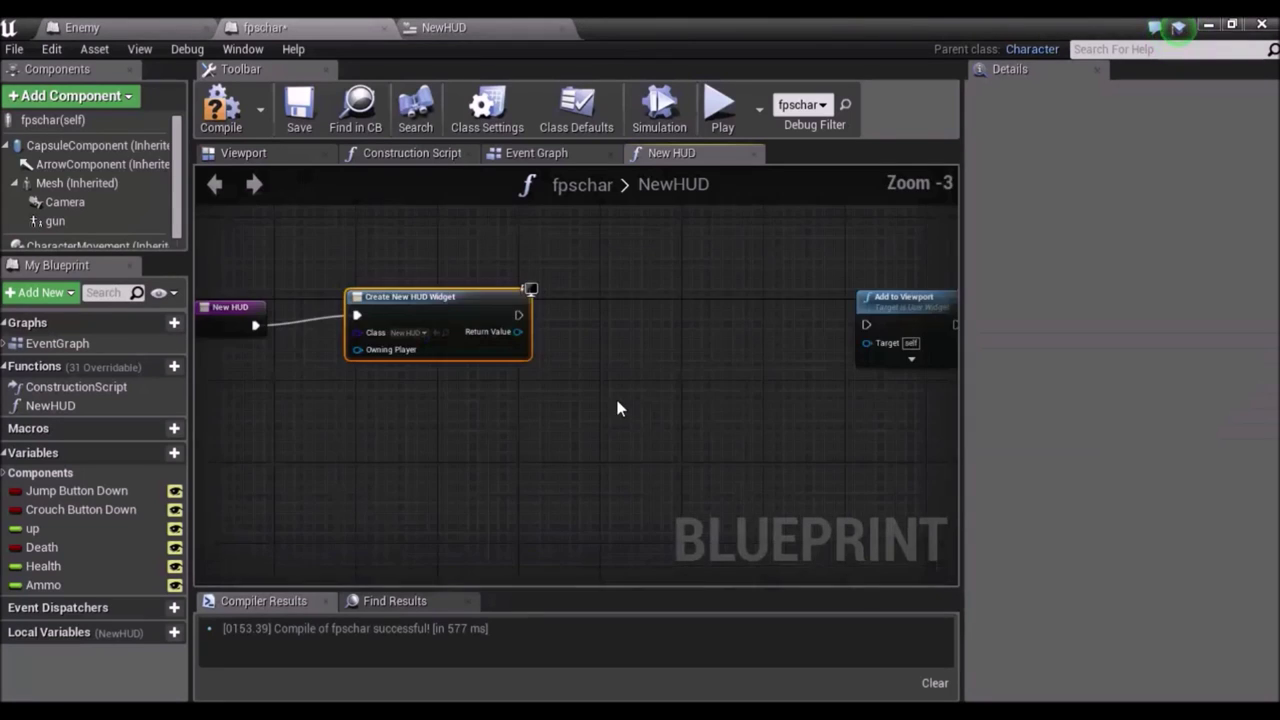
pyautogui.moveTo(468, 348); pyautogui.dragTo(540, 345)
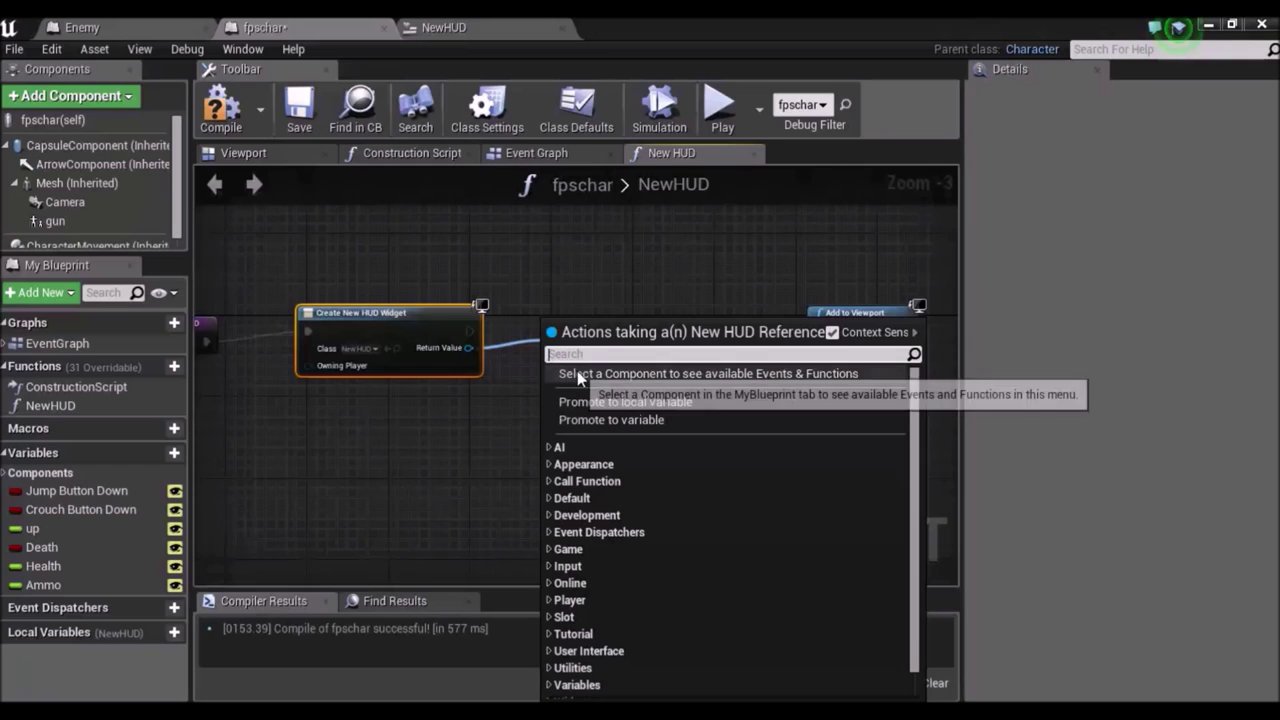
pyautogui.click(669, 420)
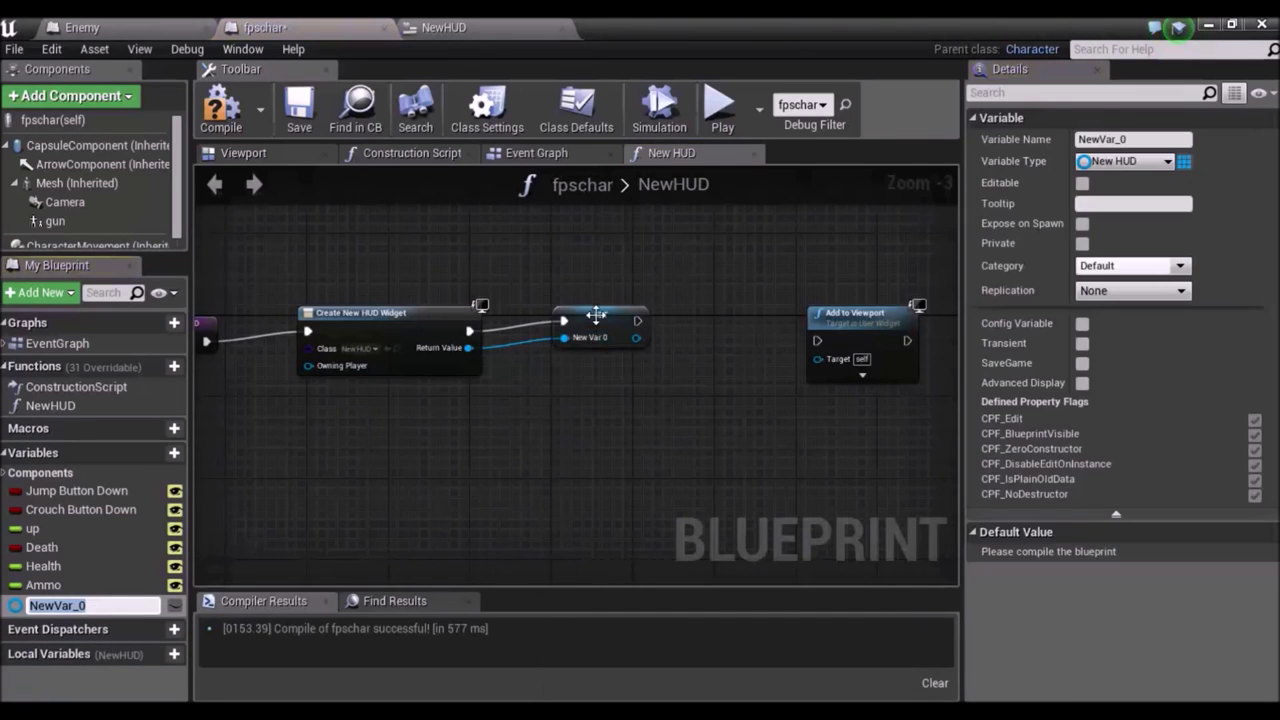
# Rename the new variable NewVar_0 to HUDwidget.
pyautogui.click(57, 604)
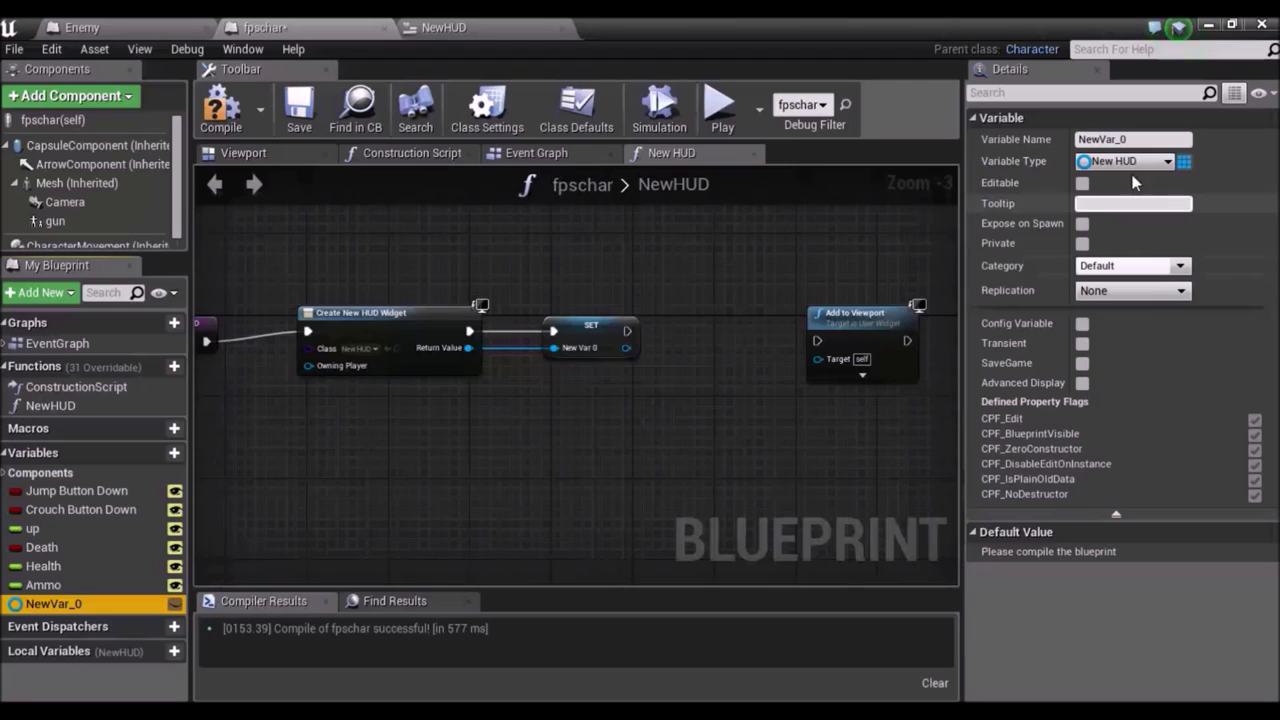
pyautogui.click(1129, 140)
pyautogui.doubleClick(1129, 140)
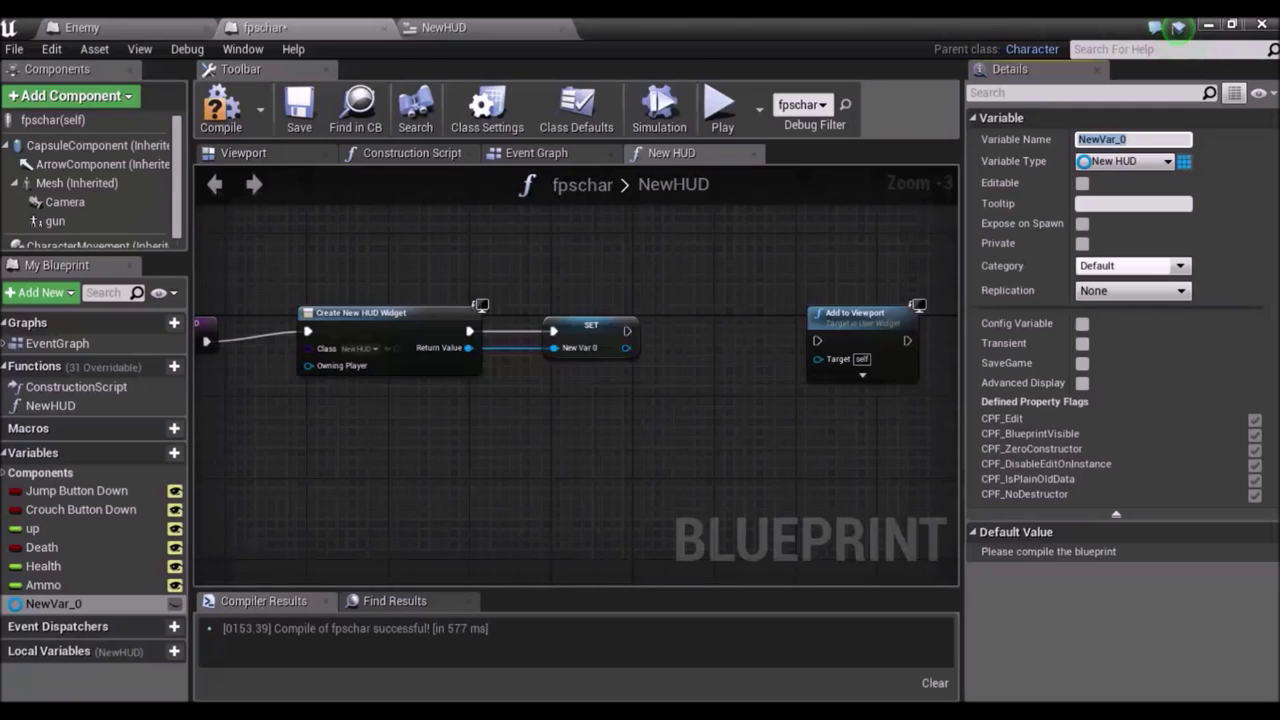
pyautogui.write('Hud')
pyautogui.press('BackSpace')
pyautogui.press('BackSpace')
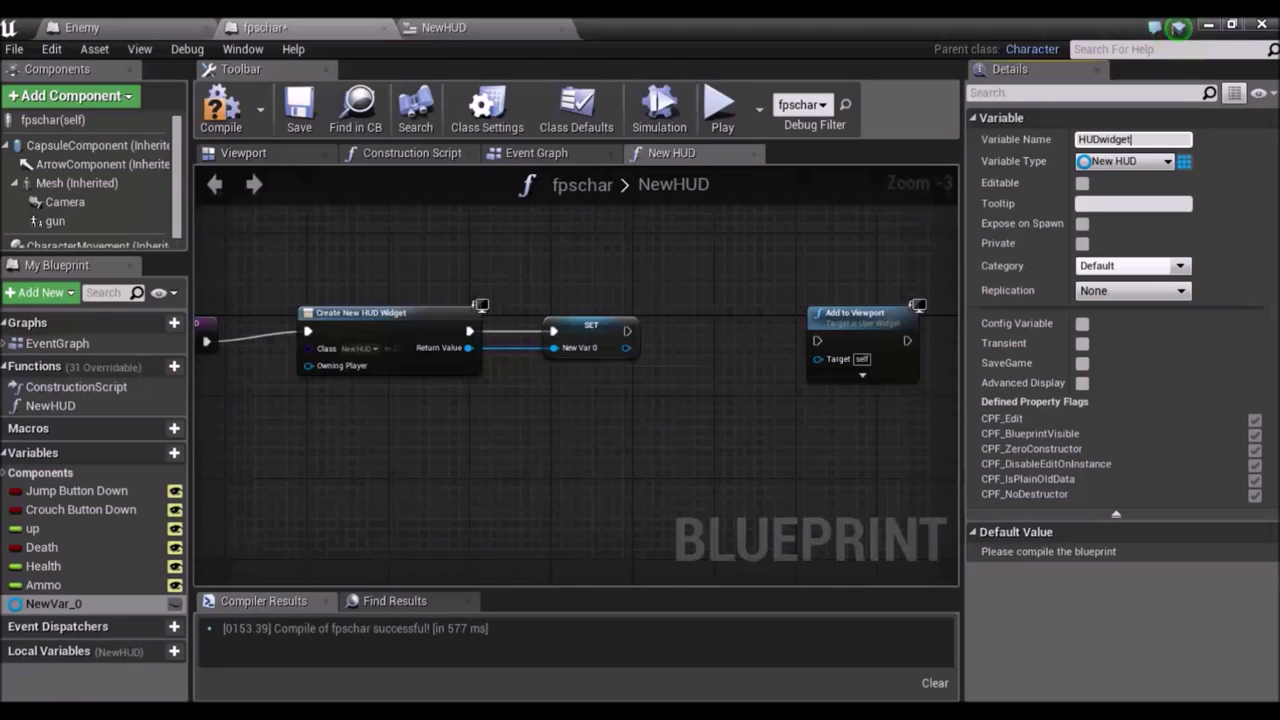
pyautogui.press('Return')
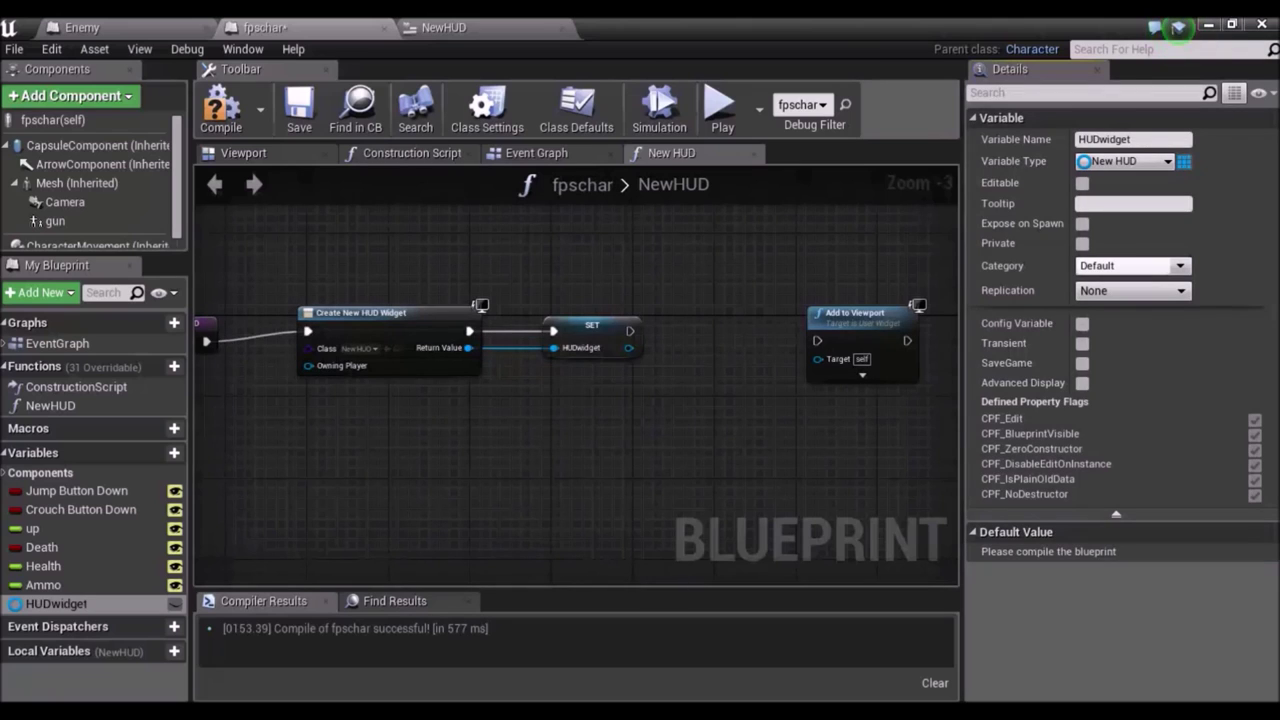
pyautogui.moveTo(745, 388); pyautogui.dragTo(543, 453, button='right')
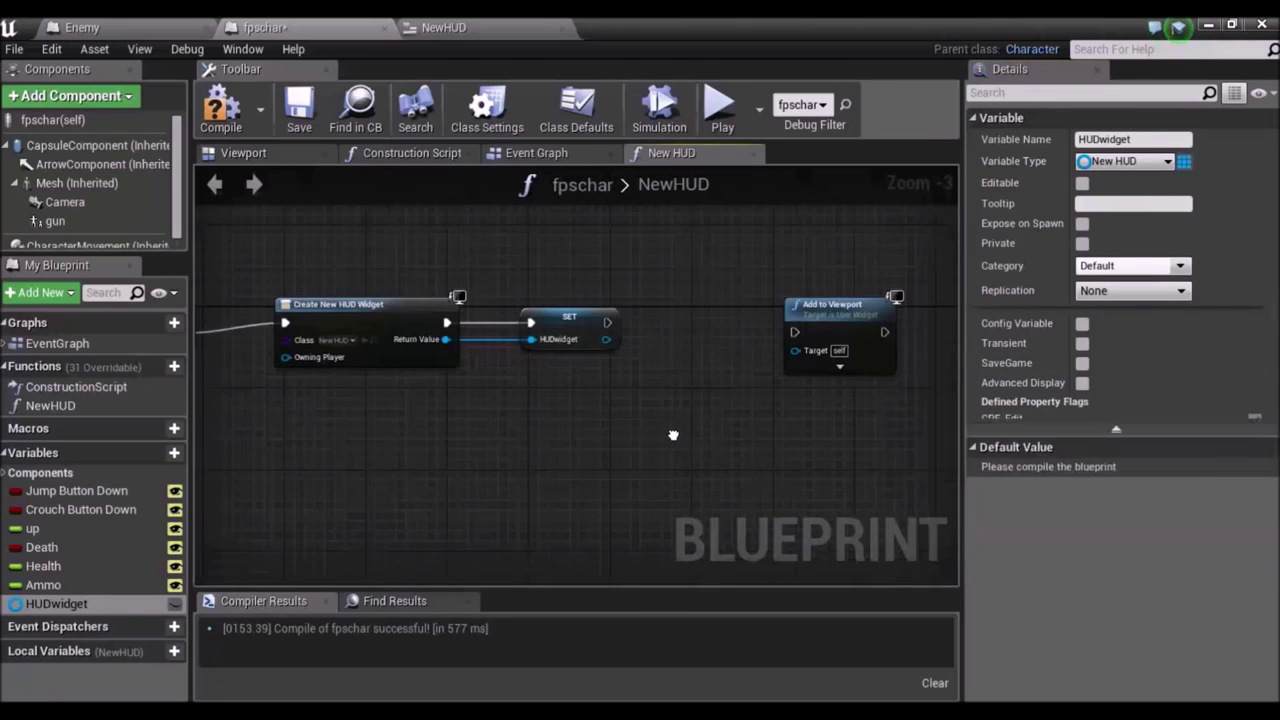
# Wire the SET node's exec output and HUDwidget value into Add to Viewport.
pyautogui.moveTo(527, 335); pyautogui.dragTo(714, 344)
pyautogui.moveTo(525, 351)
pyautogui.mouseDown()
pyautogui.moveTo(705, 404)
pyautogui.moveTo(714, 363)
pyautogui.mouseUp()
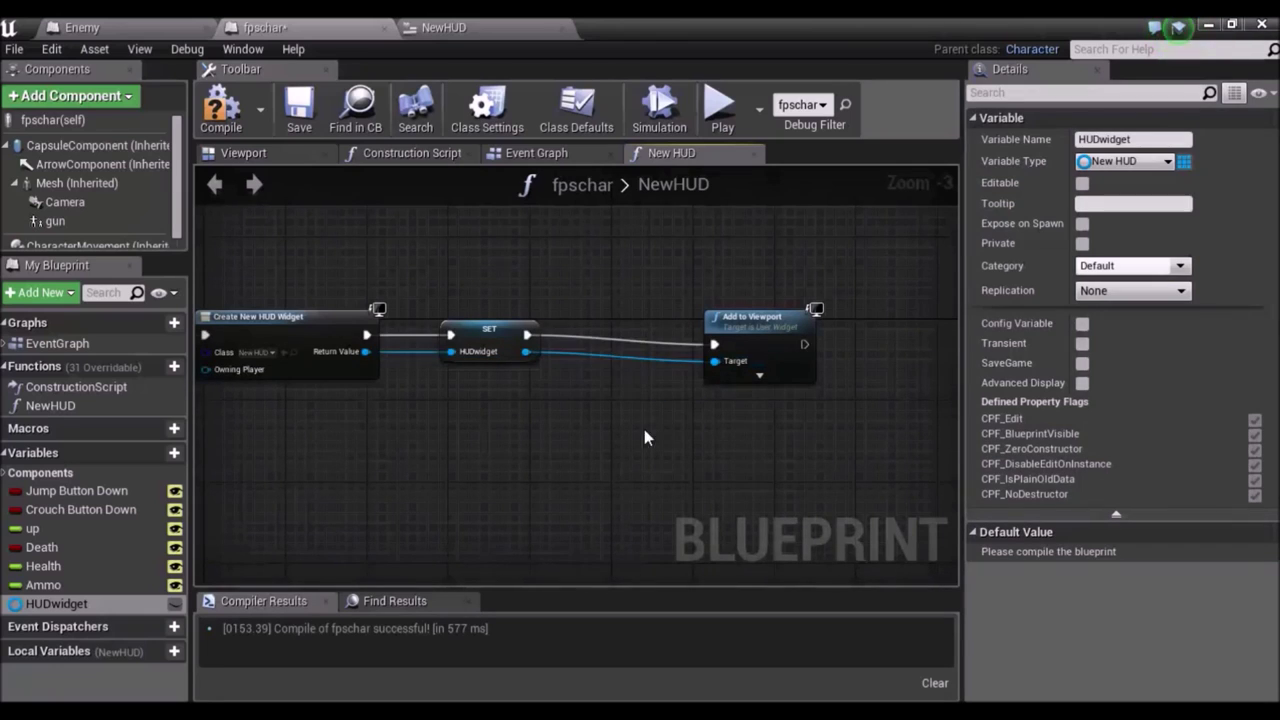
pyautogui.moveTo(644, 429); pyautogui.dragTo(622, 437, button='right')
pyautogui.moveTo(684, 384); pyautogui.dragTo(591, 374)
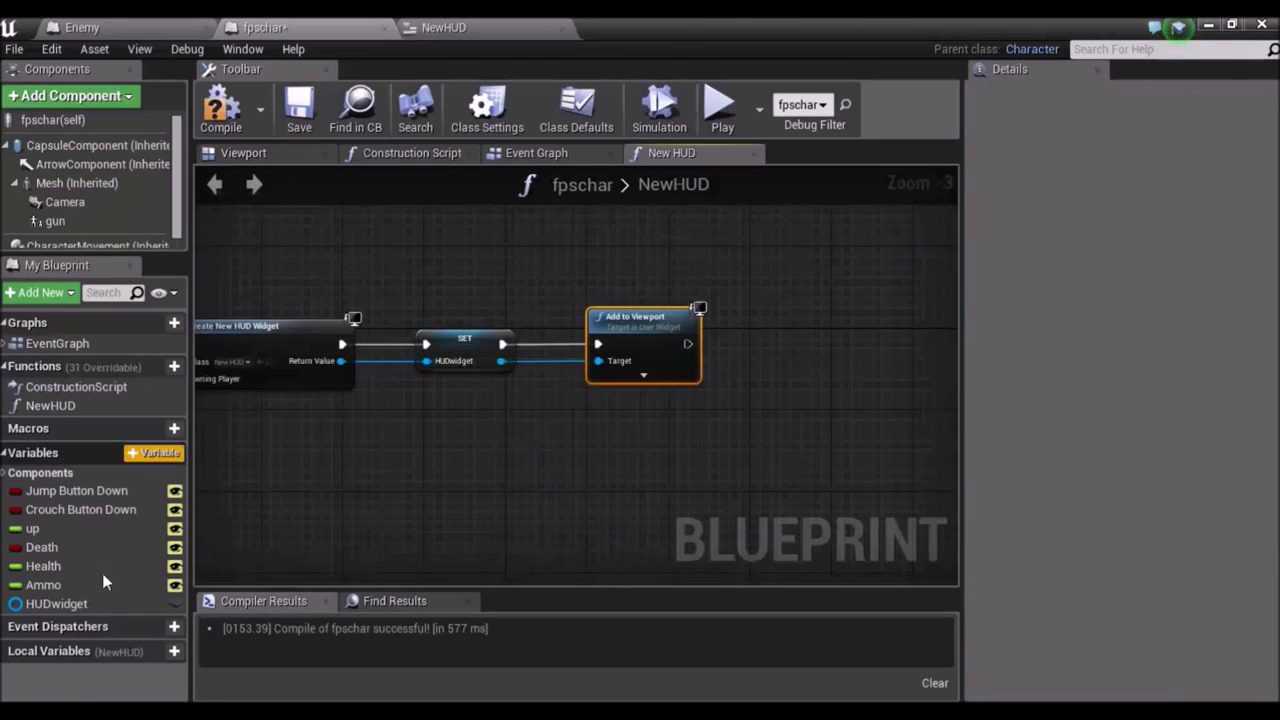
# Keep HUDwidget's variable type as New HUD reference and save all.
pyautogui.click(56, 606)
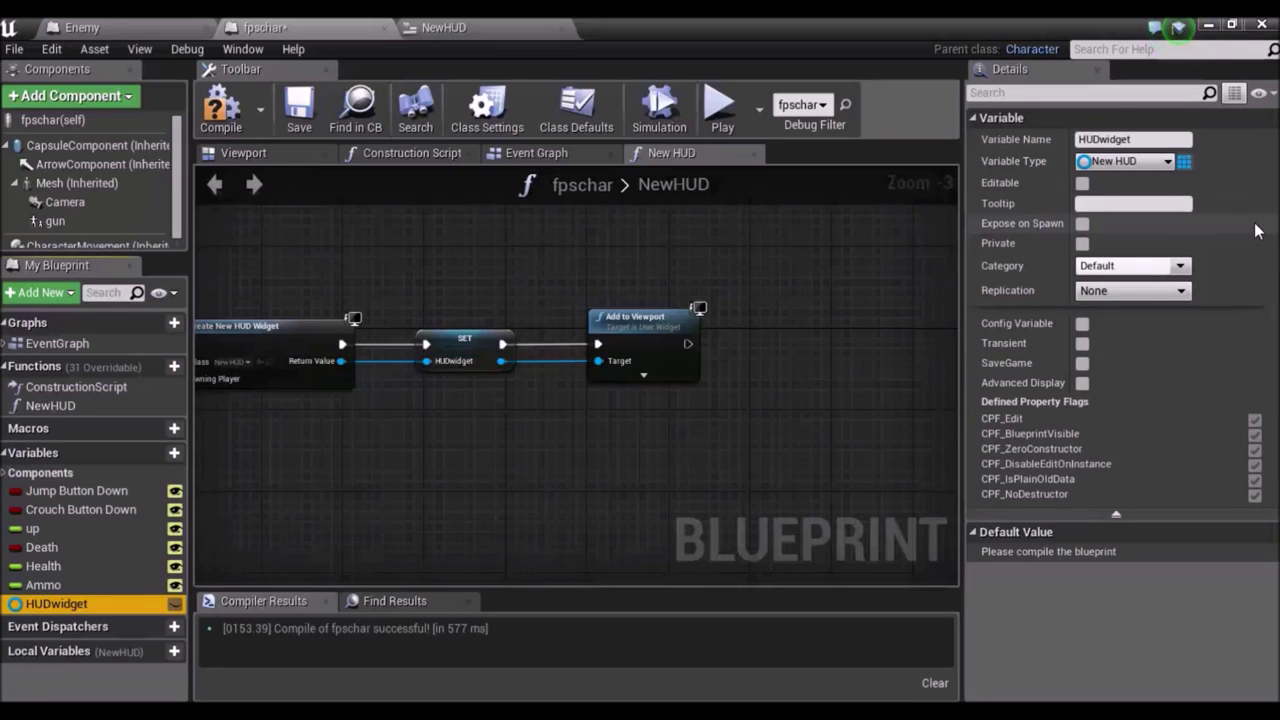
pyautogui.click(1120, 161)
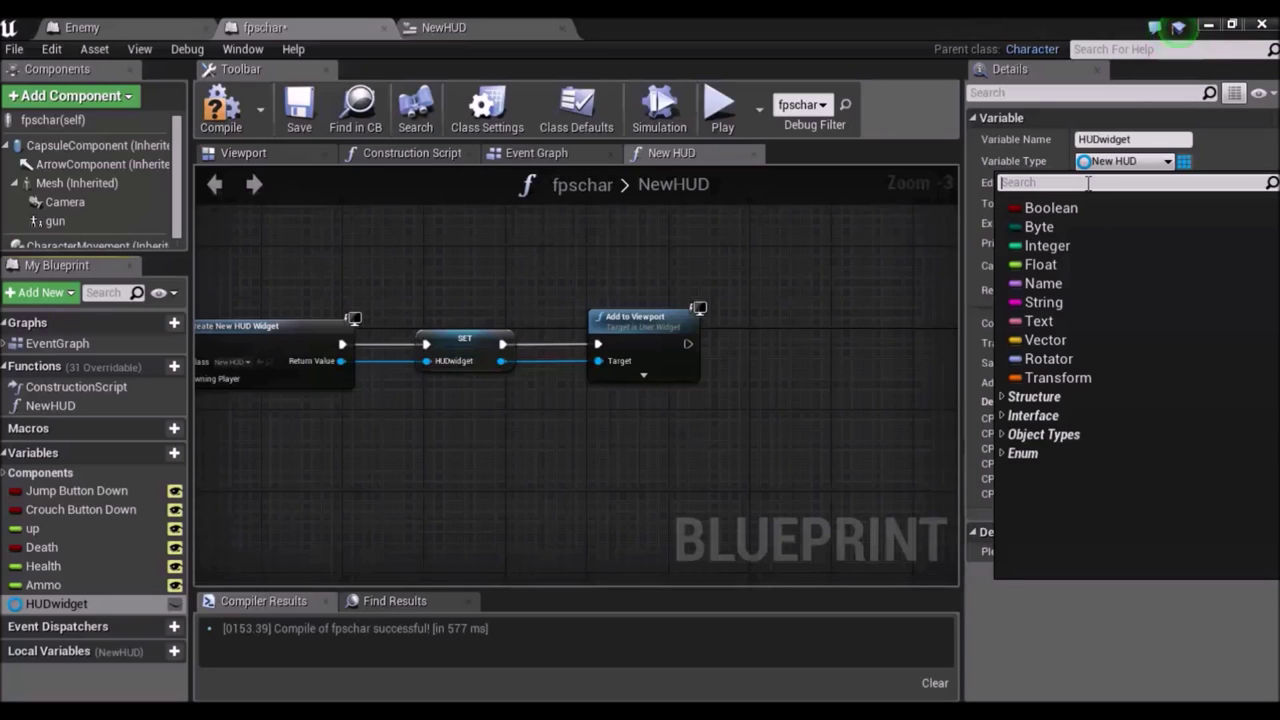
pyautogui.write('hu')
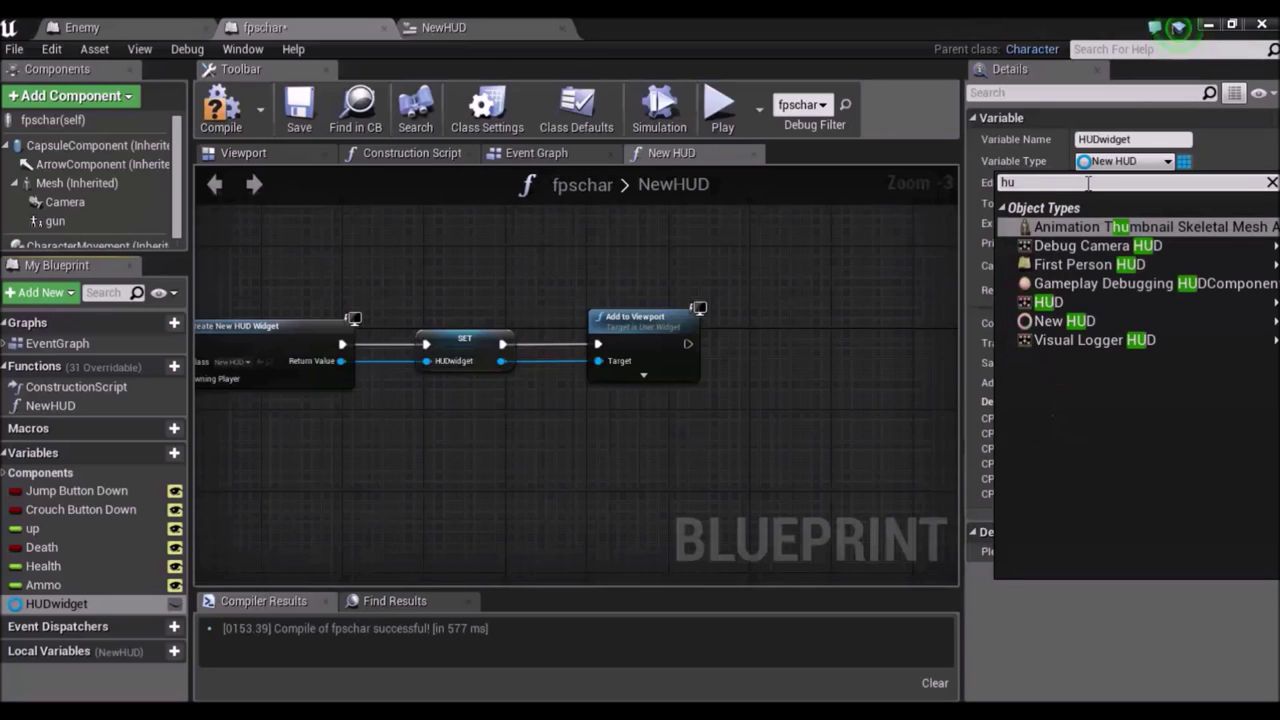
pyautogui.moveTo(1057, 337)
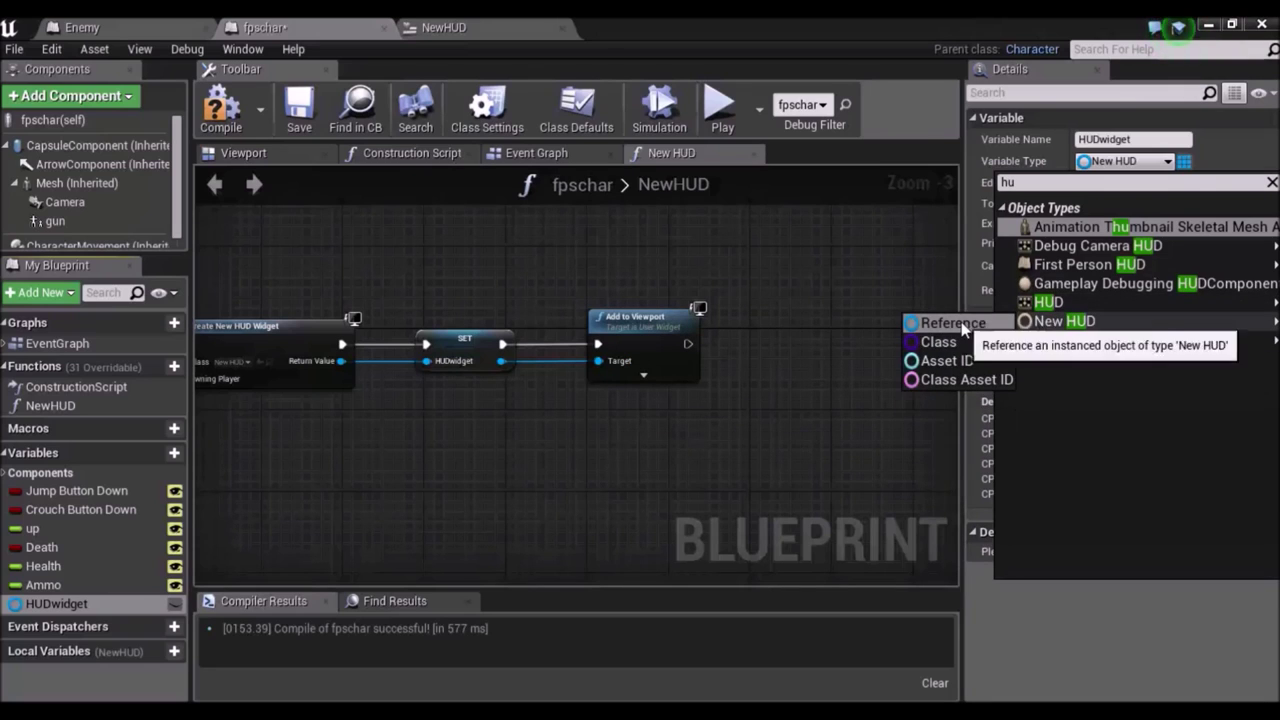
pyautogui.click(962, 326)
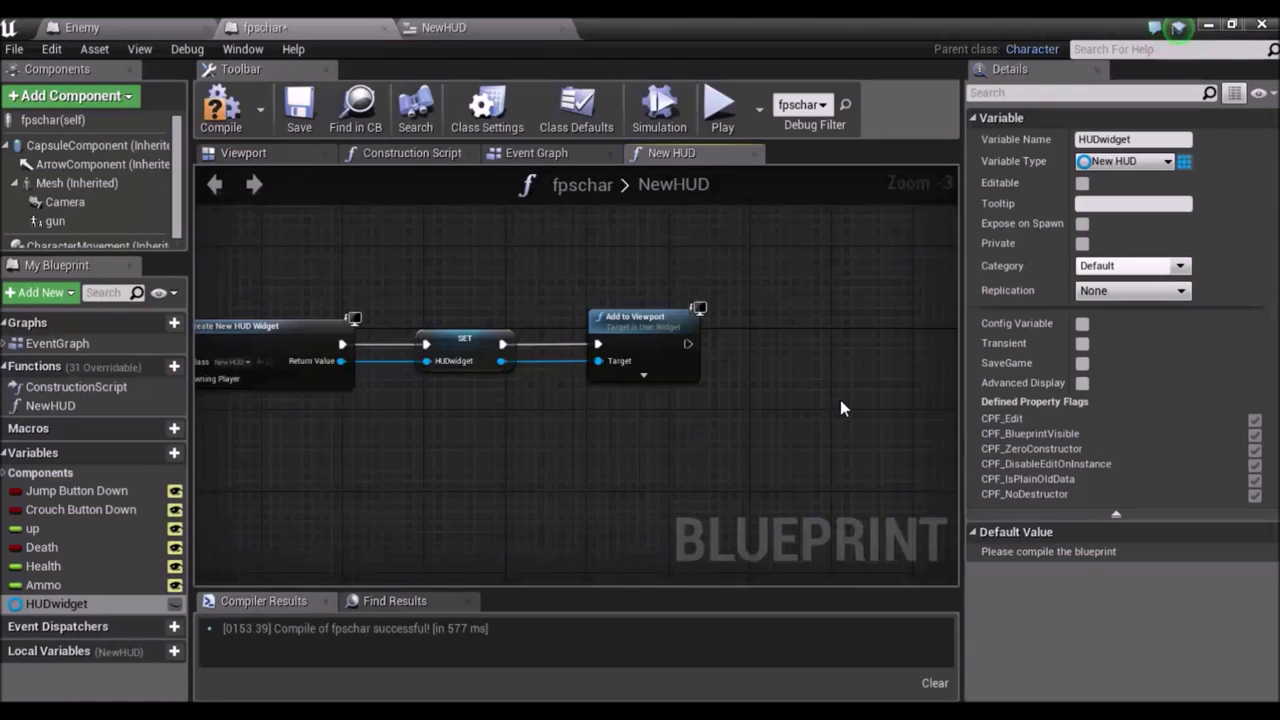
pyautogui.hotkey('ctrl', 'shift', 's')
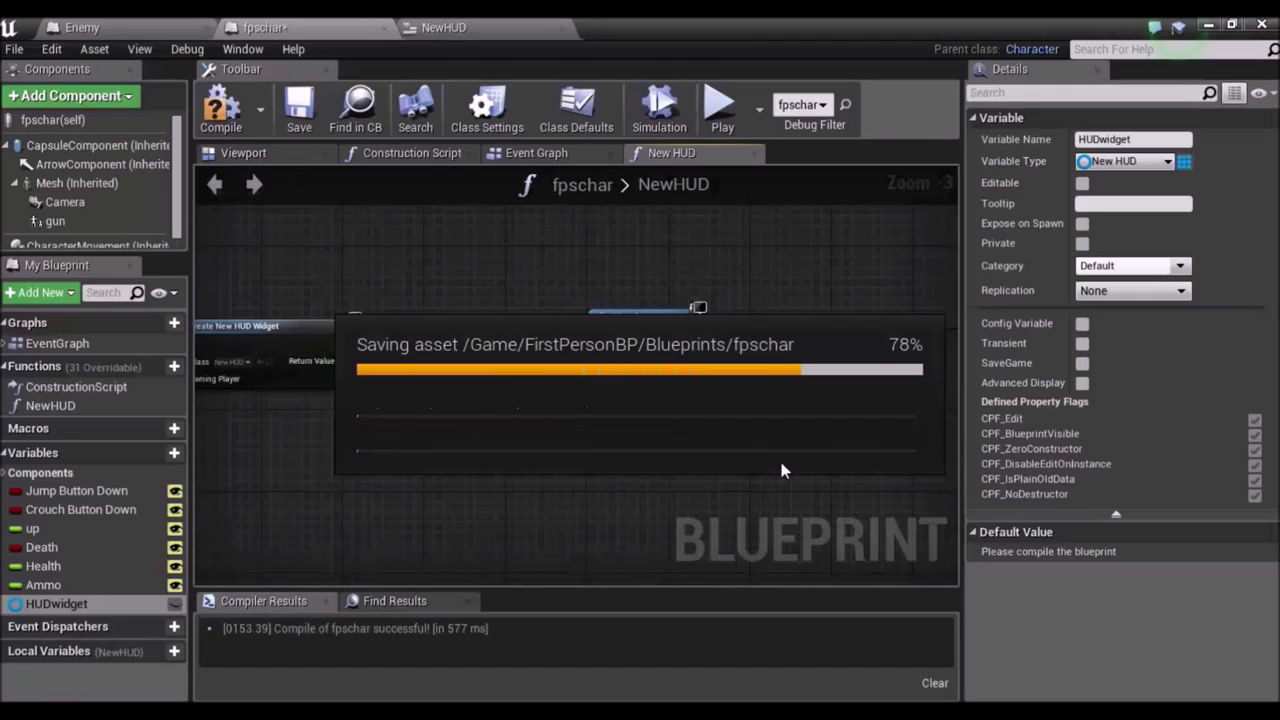
# Toggle HUDwidget's eye icon to make it editable, compile fpschar, and return to the Event Graph.
pyautogui.click(174, 603)
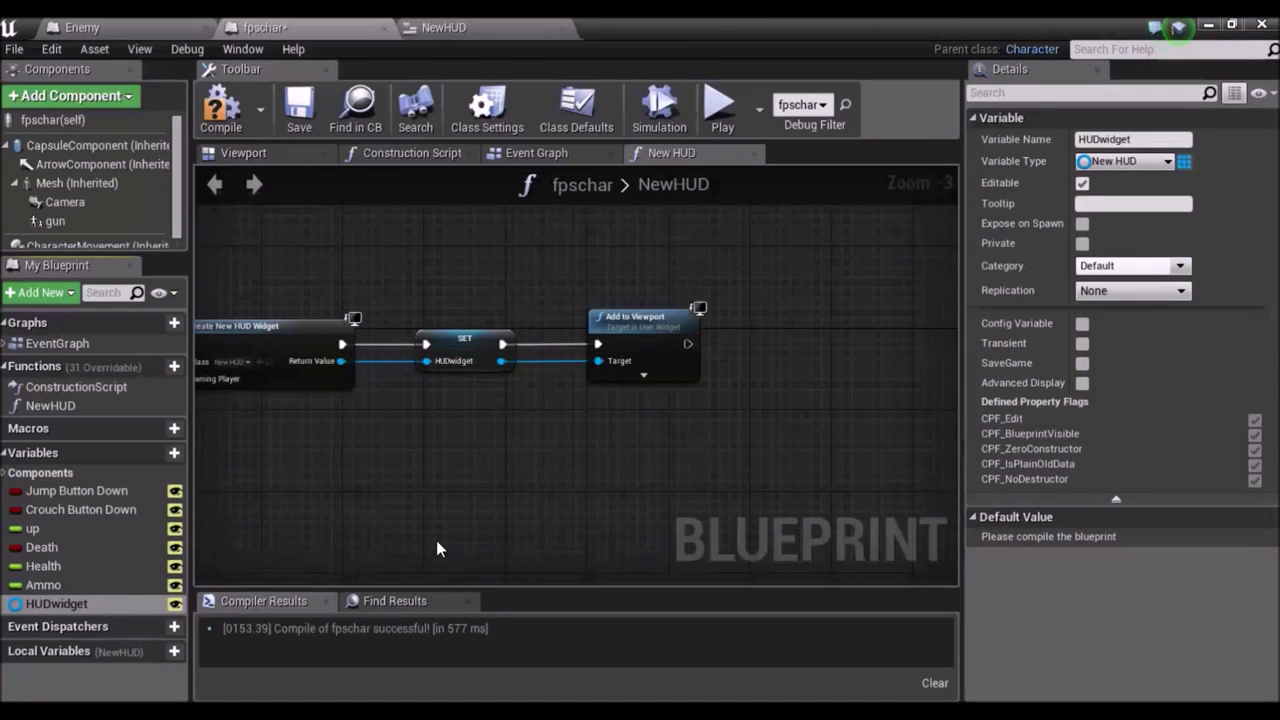
pyautogui.moveTo(436, 540); pyautogui.dragTo(422, 415, button='right')
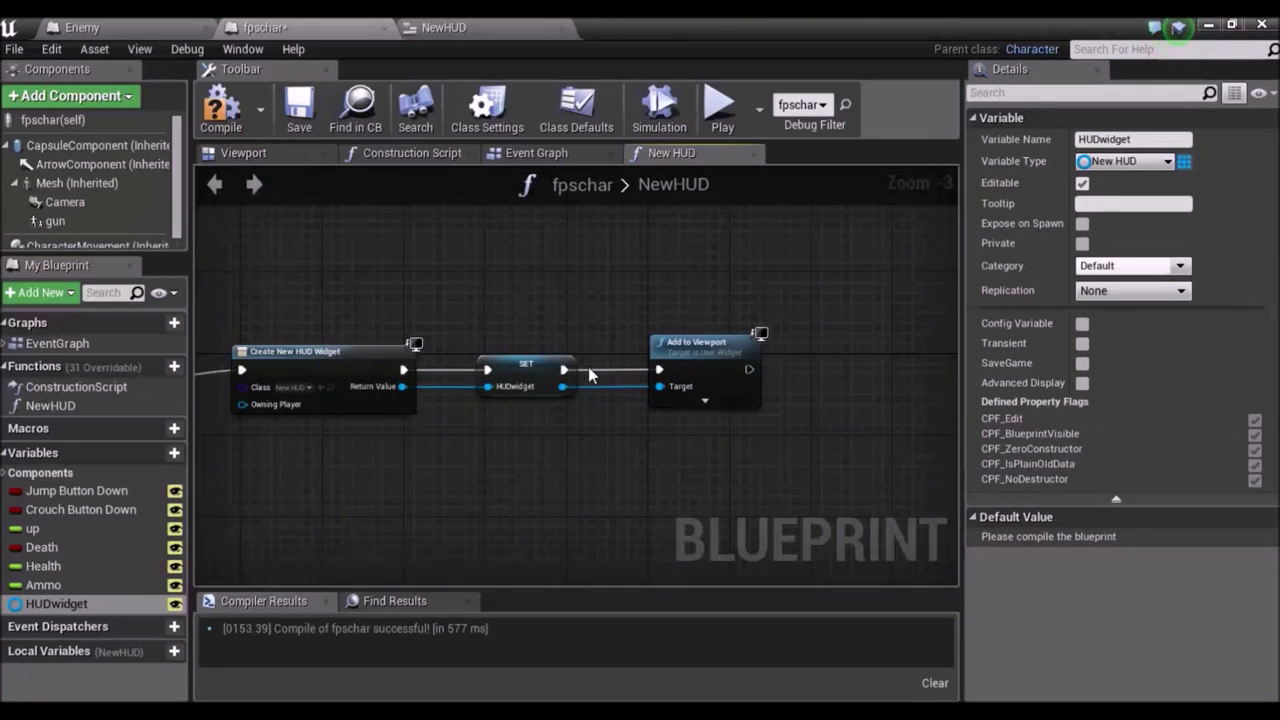
pyautogui.click(222, 112)
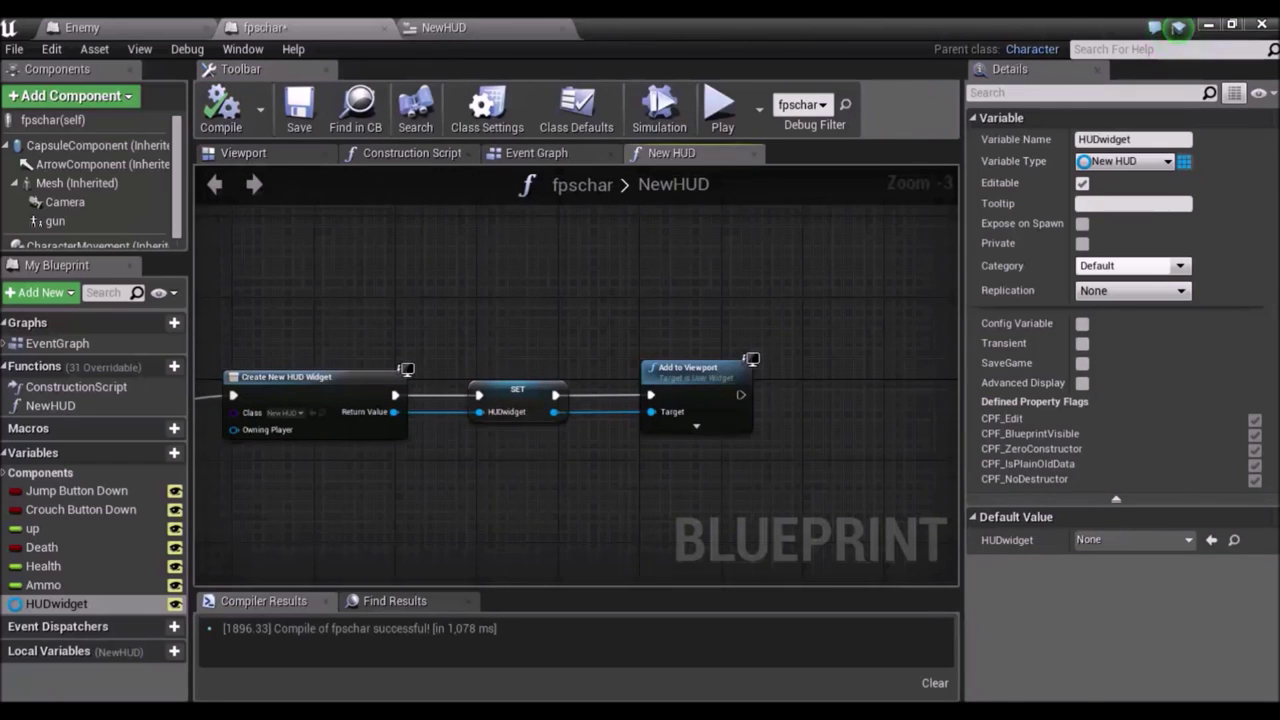
pyautogui.click(1178, 27)
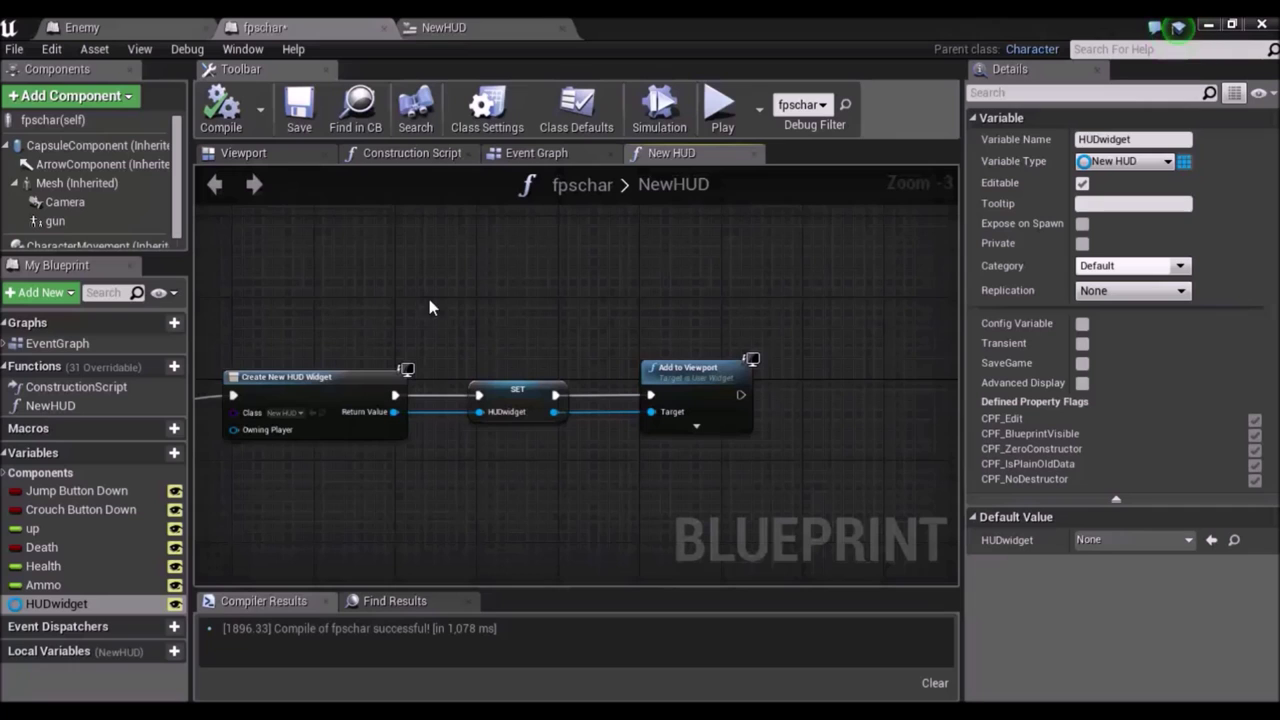
pyautogui.moveTo(504, 317); pyautogui.dragTo(587, 311, button='right')
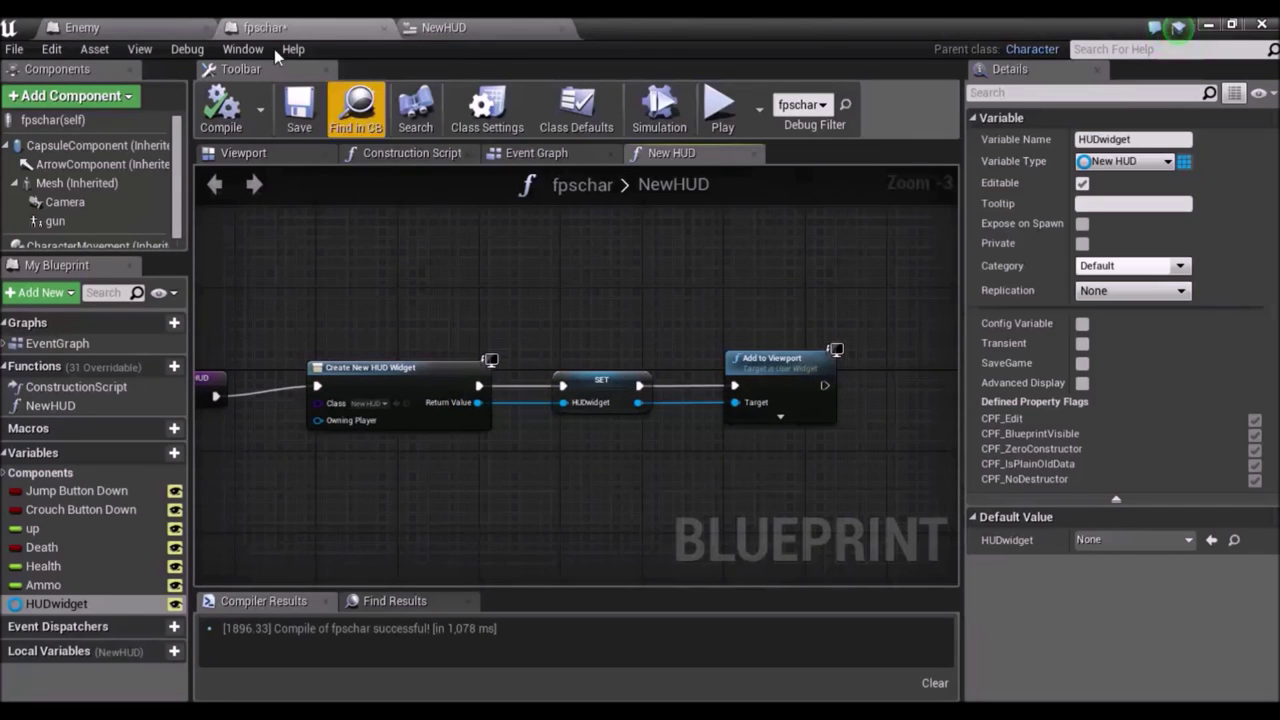
pyautogui.click(560, 156)
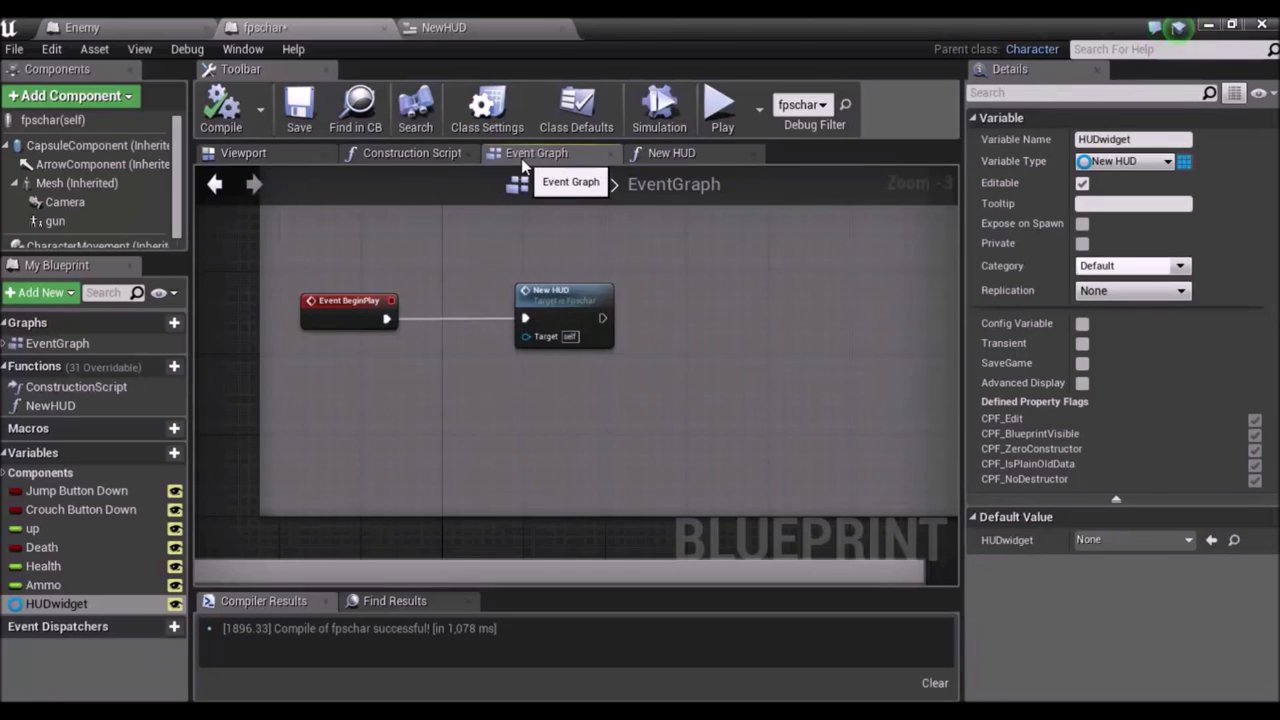
pyautogui.moveTo(228, 386)
pyautogui.mouseDown(button='right')
pyautogui.moveTo(626, 435)
pyautogui.moveTo(380, 473)
pyautogui.mouseUp(button='right')
pyautogui.scroll(-1, 457, 414)
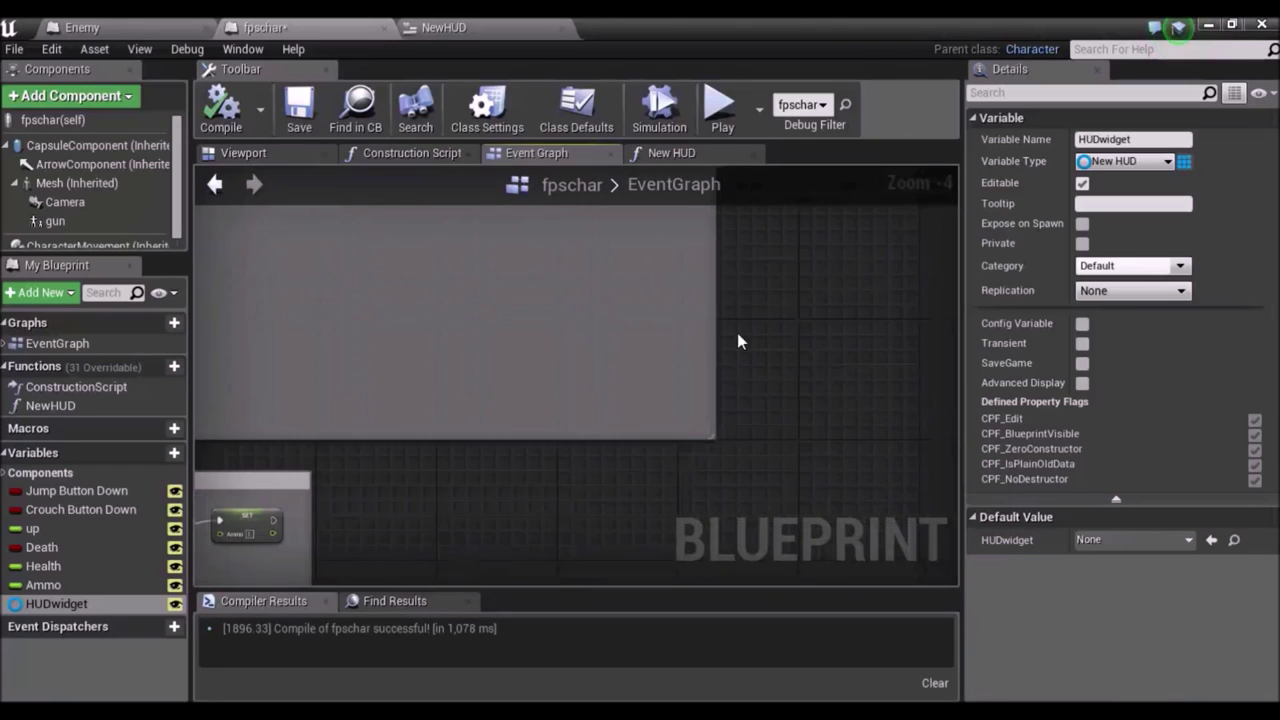
pyautogui.moveTo(711, 346); pyautogui.dragTo(289, 373)
pyautogui.moveTo(411, 383)
pyautogui.mouseDown(button='right')
pyautogui.moveTo(306, 466)
pyautogui.moveTo(437, 445)
pyautogui.mouseUp(button='right')
pyautogui.scroll(-3, 306, 466)
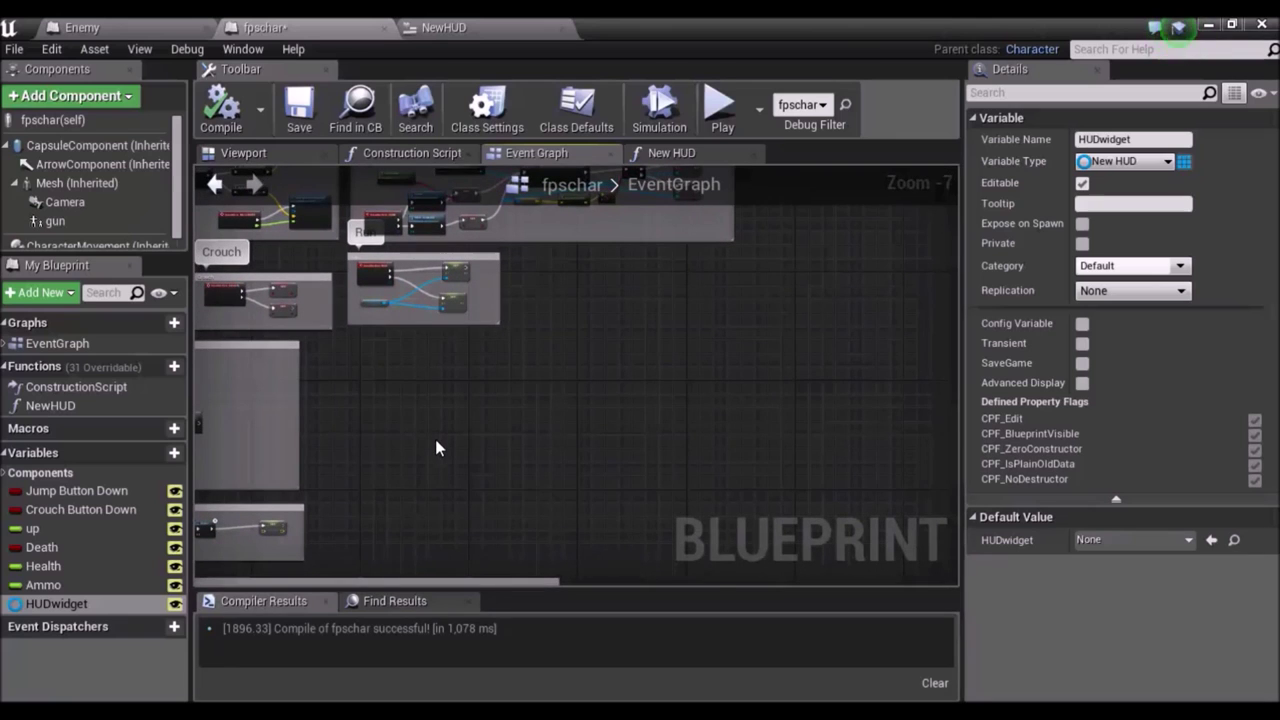
pyautogui.moveTo(456, 437); pyautogui.dragTo(465, 406, button='right')
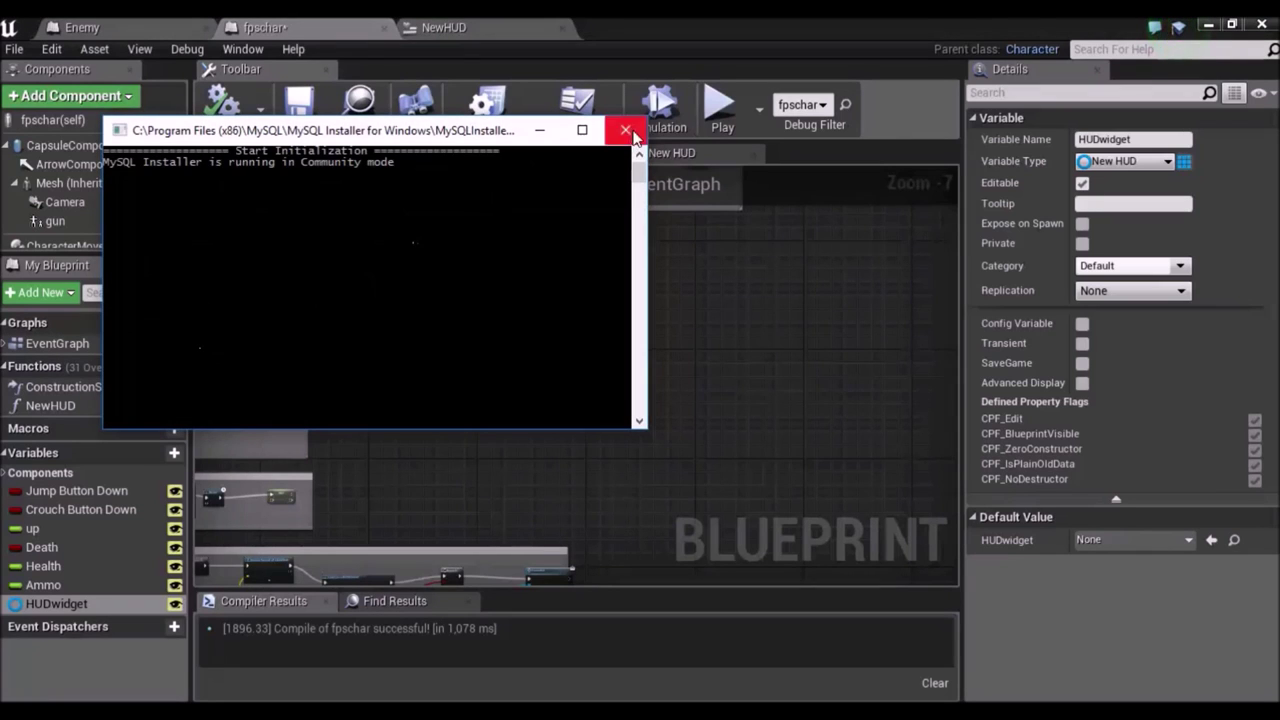
pyautogui.click(623, 126)
pyautogui.moveTo(168, 373)
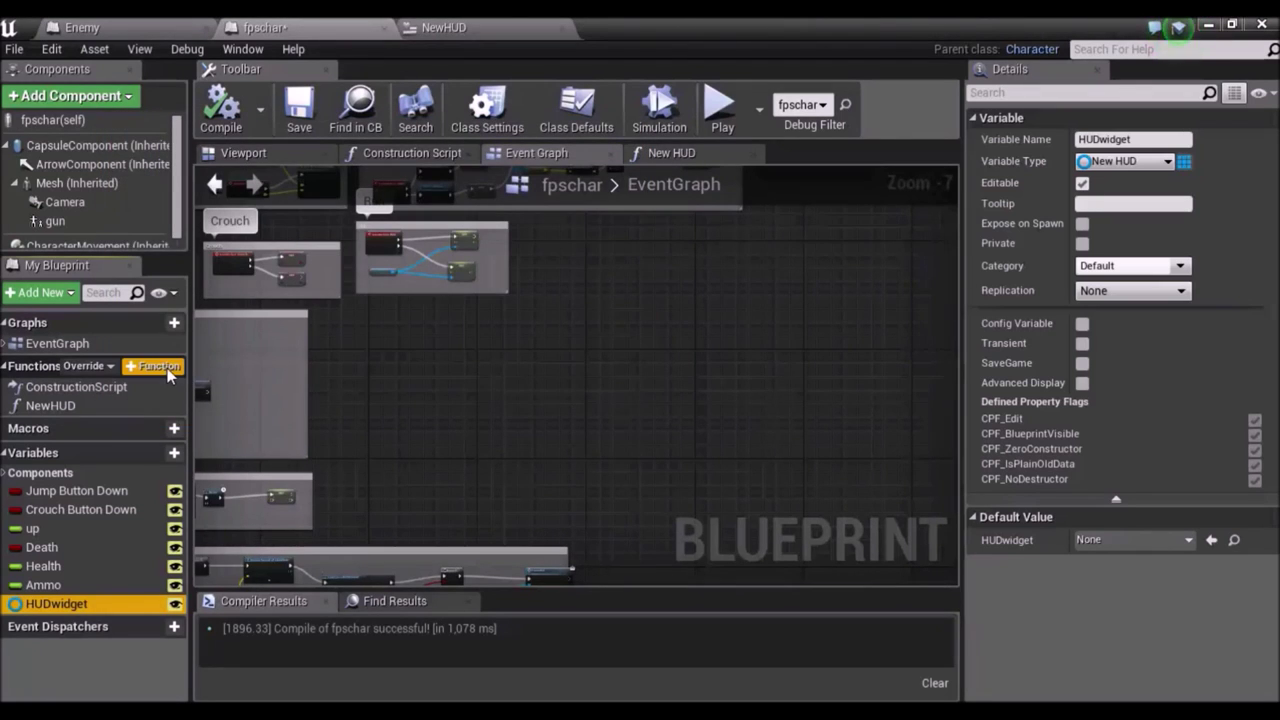
pyautogui.click(160, 367)
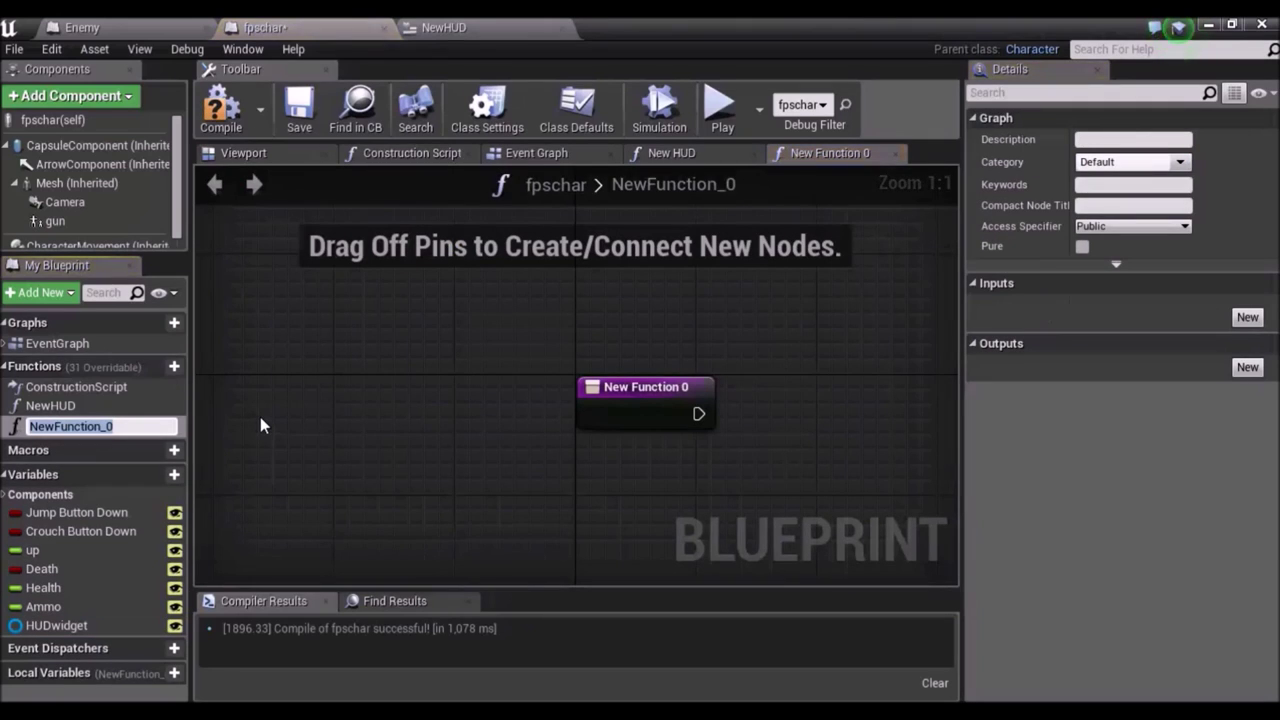
# Rename NewFunction_0 to UpdateScore and select its entry node.
pyautogui.write('Up')
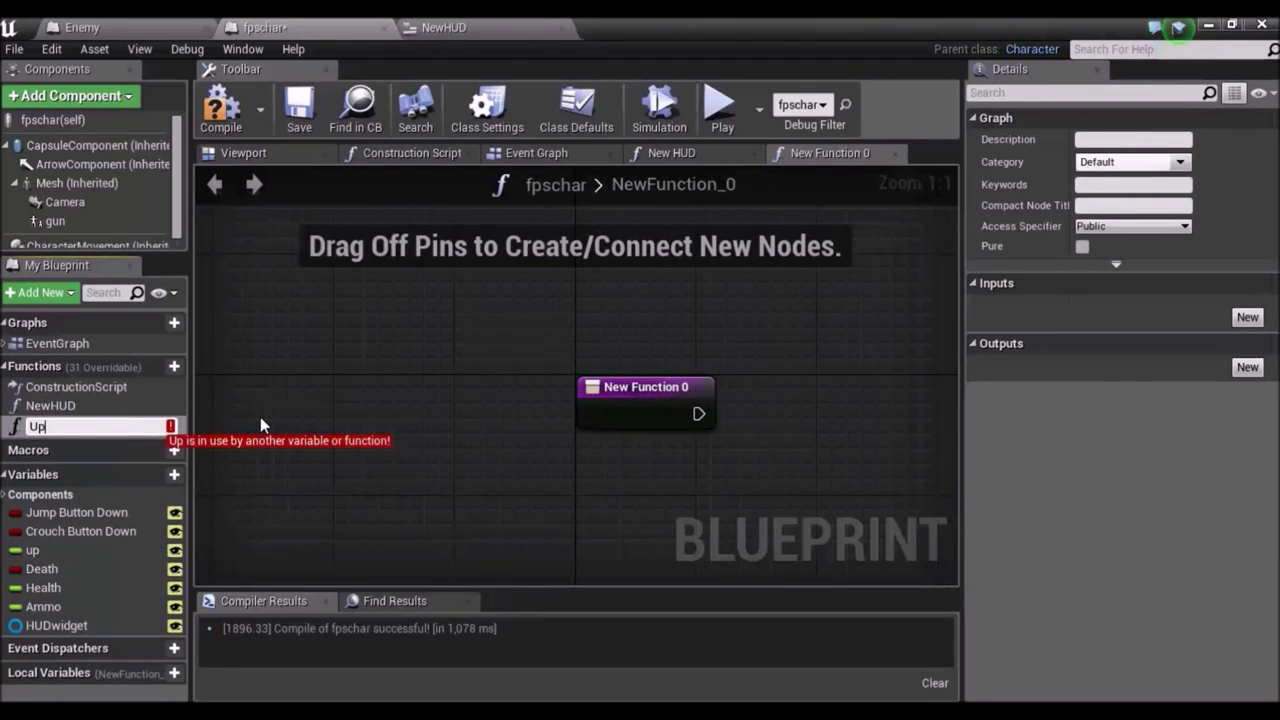
pyautogui.write('dateScore')
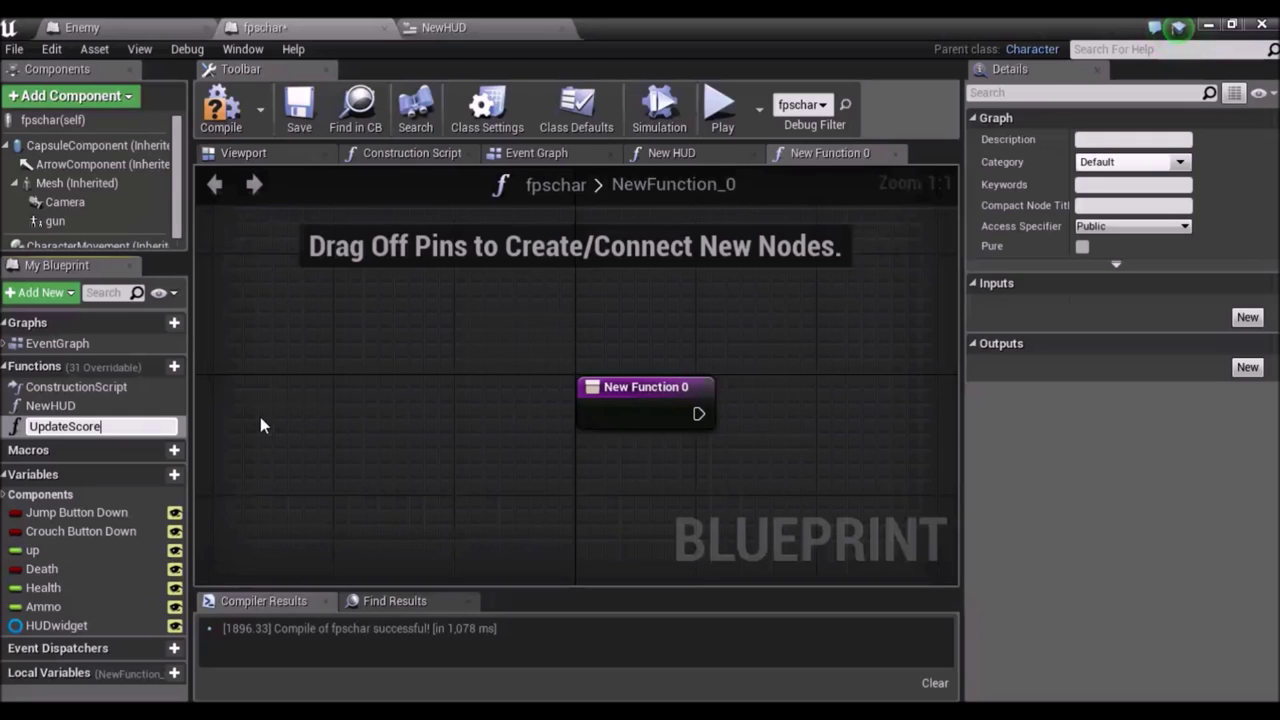
pyautogui.press('Return')
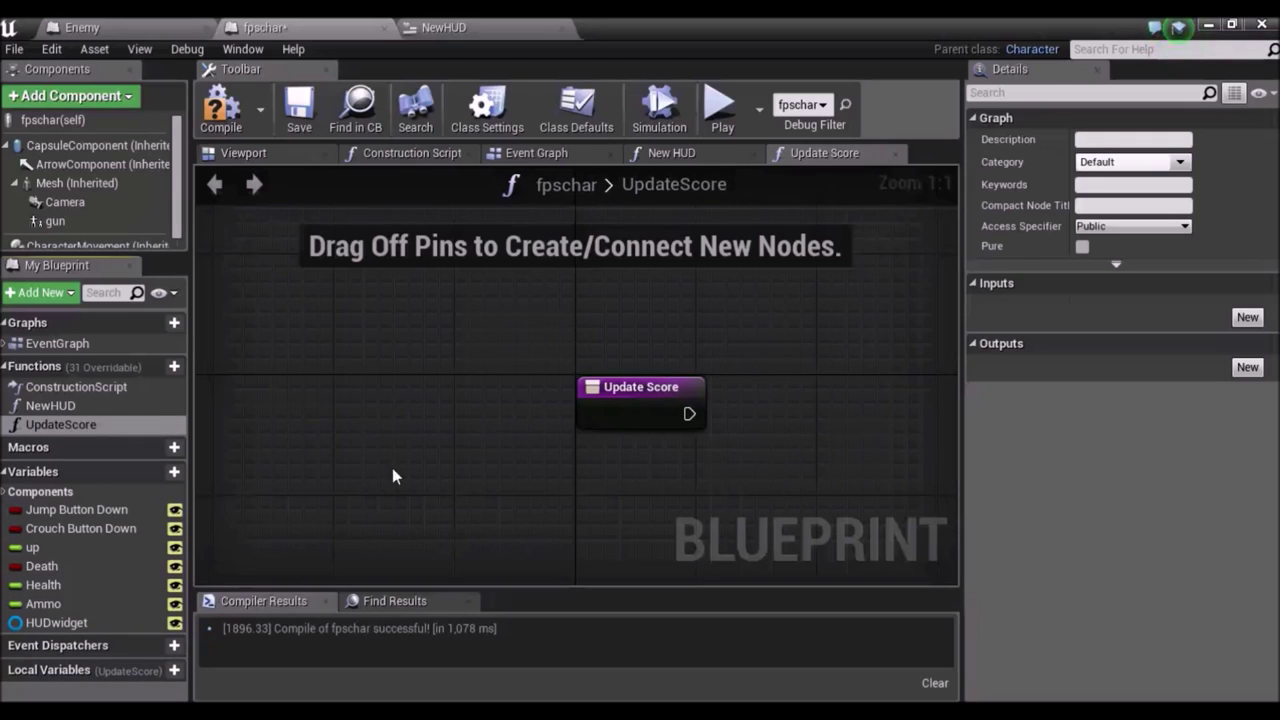
pyautogui.click(476, 376)
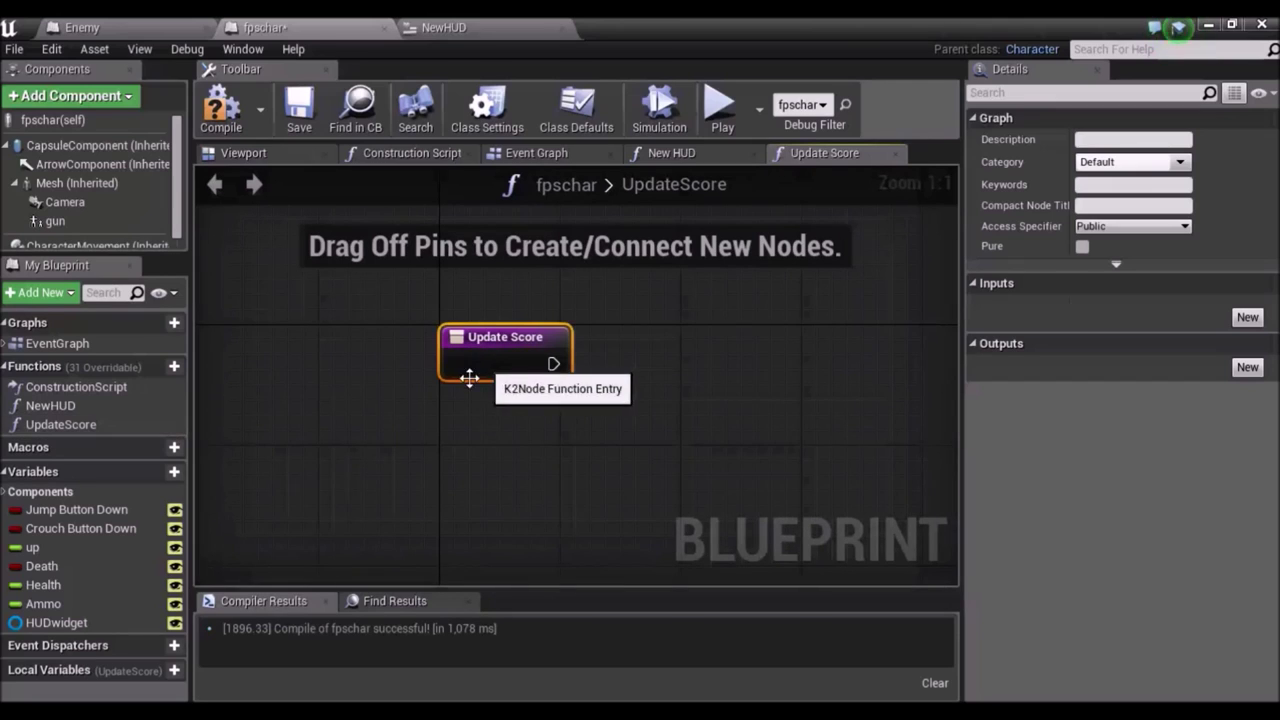
# Add an Integer input named ScoreToAdd to the UpdateScore function.
pyautogui.click(1248, 318)
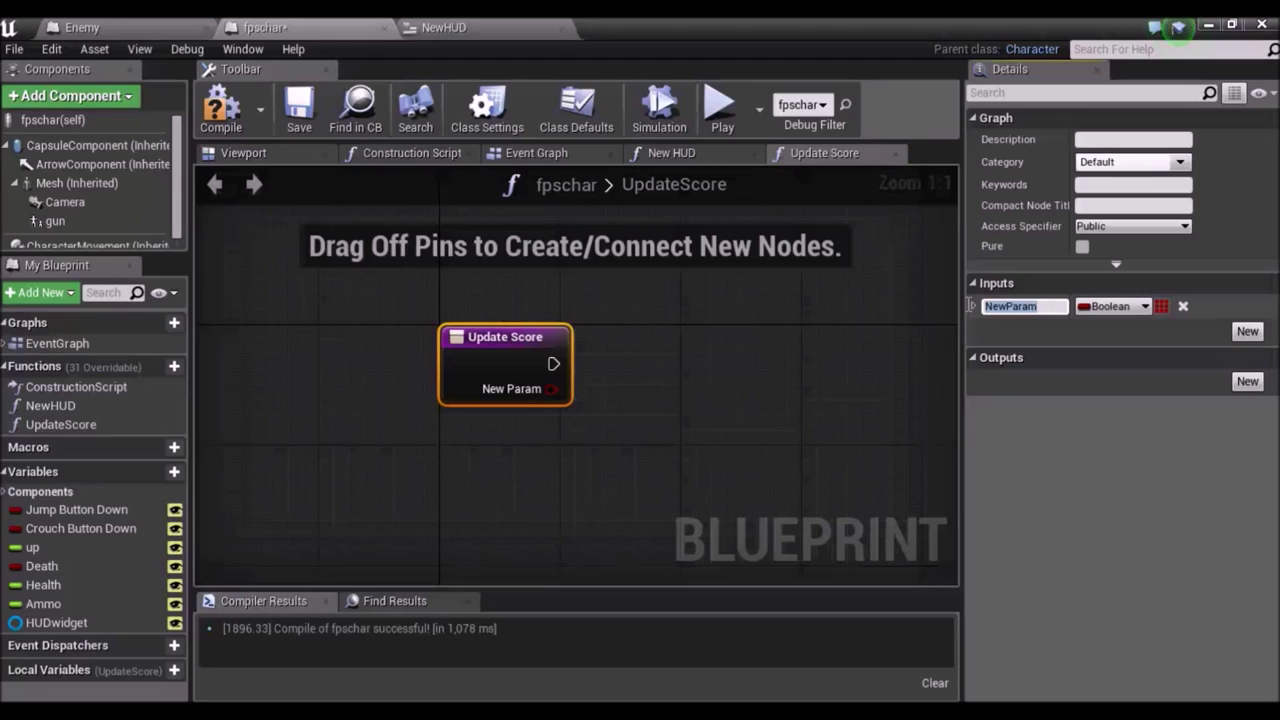
pyautogui.write('Sco')
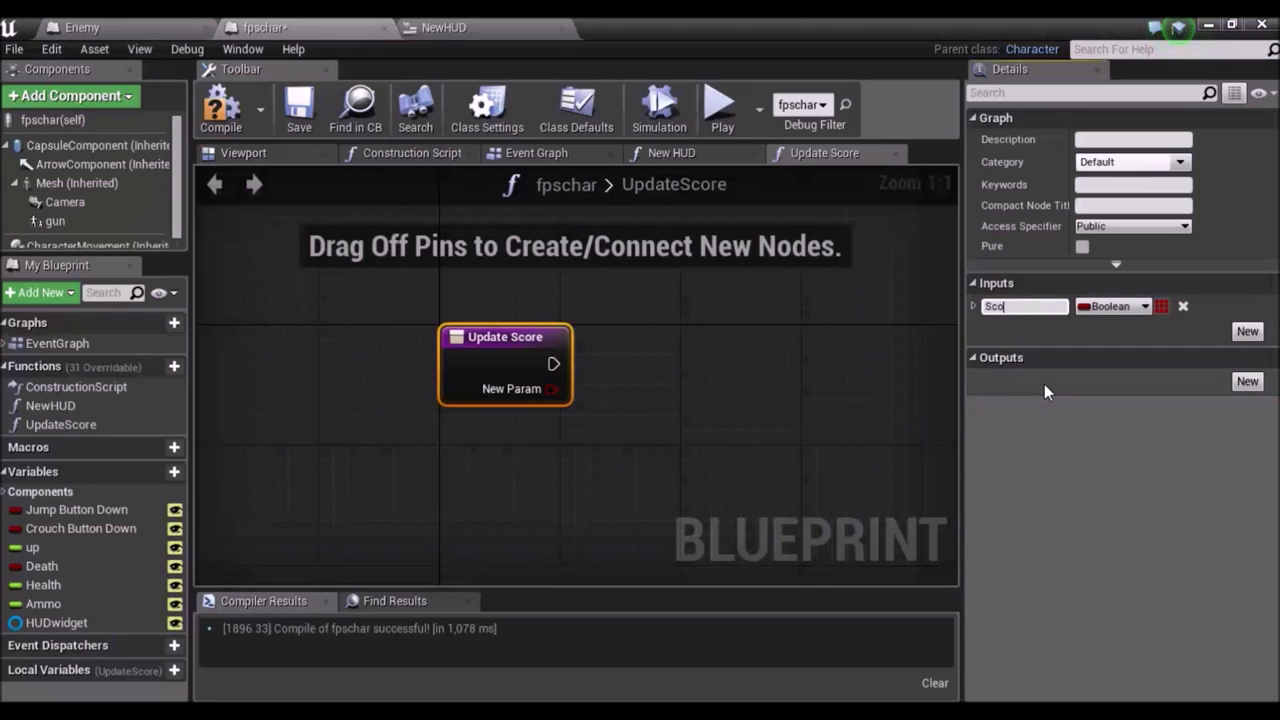
pyautogui.write('reToA')
pyautogui.write('dd')
pyautogui.press('Return')
pyautogui.click(1108, 306)
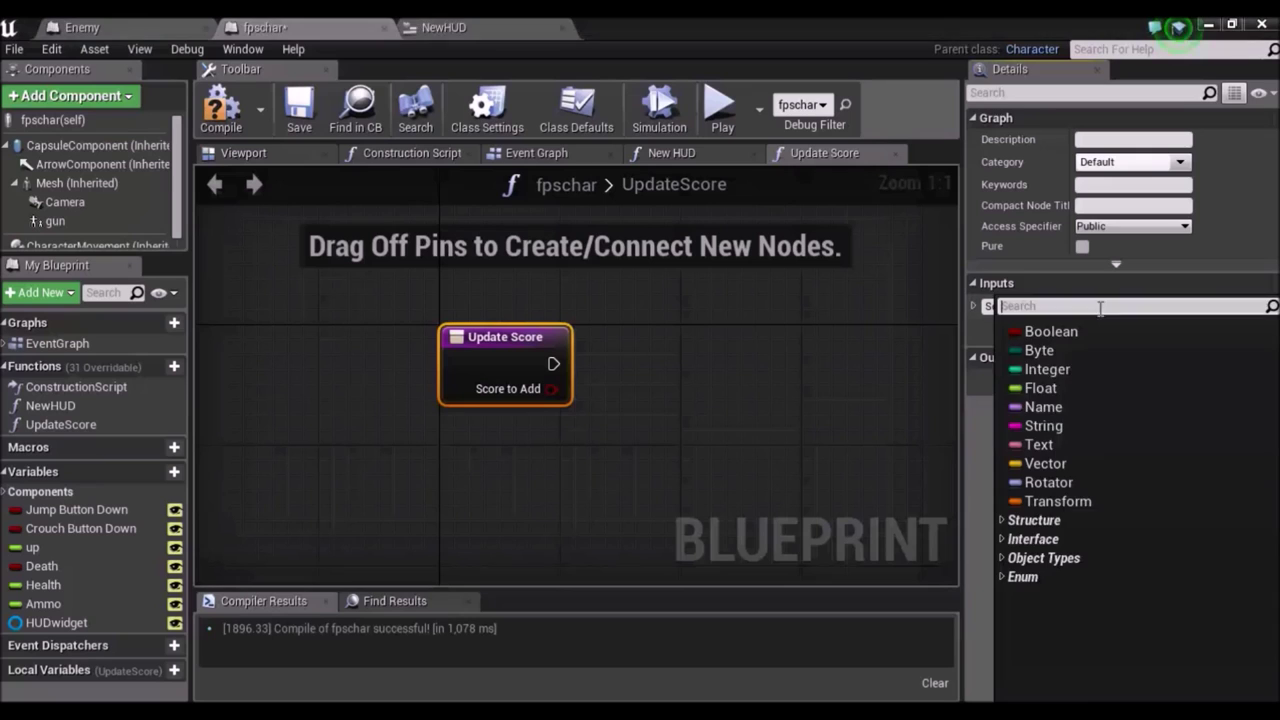
pyautogui.click(1053, 371)
# Save and compile the fpschar blueprint.
pyautogui.moveTo(727, 444)
pyautogui.mouseDown(button='right')
pyautogui.moveTo(598, 467)
pyautogui.moveTo(551, 416)
pyautogui.mouseUp(button='right')
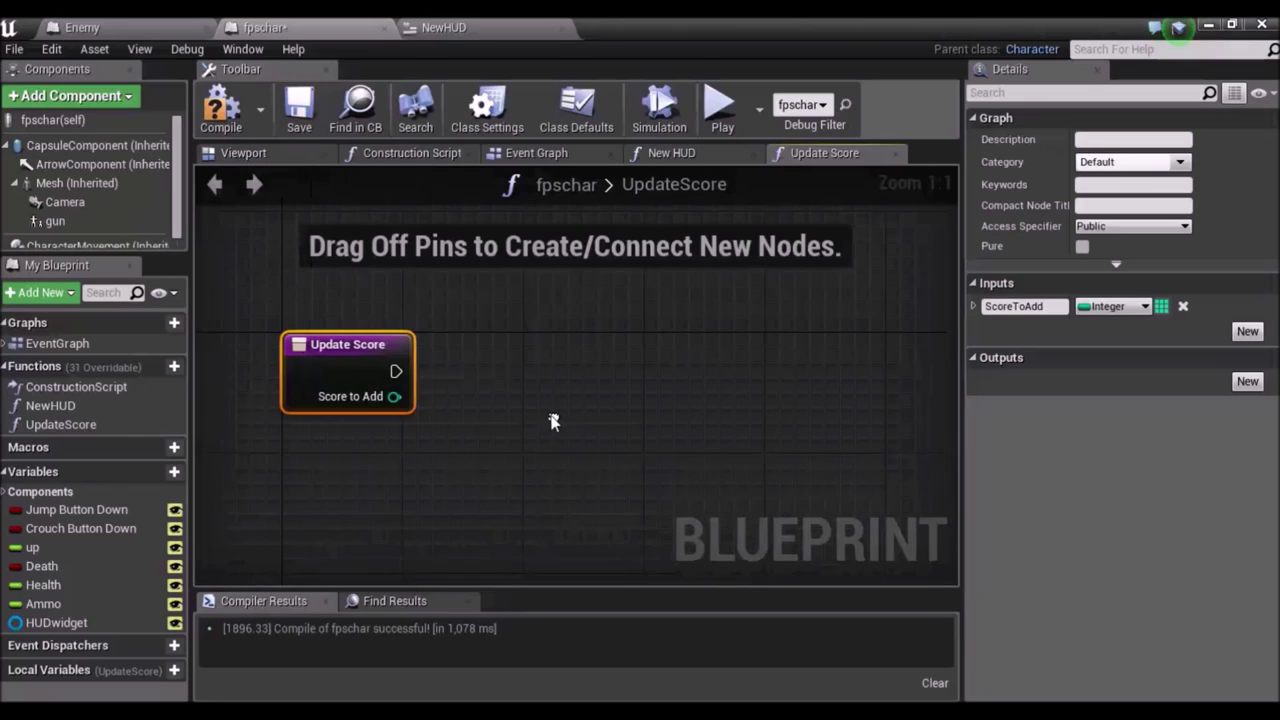
pyautogui.click(315, 130)
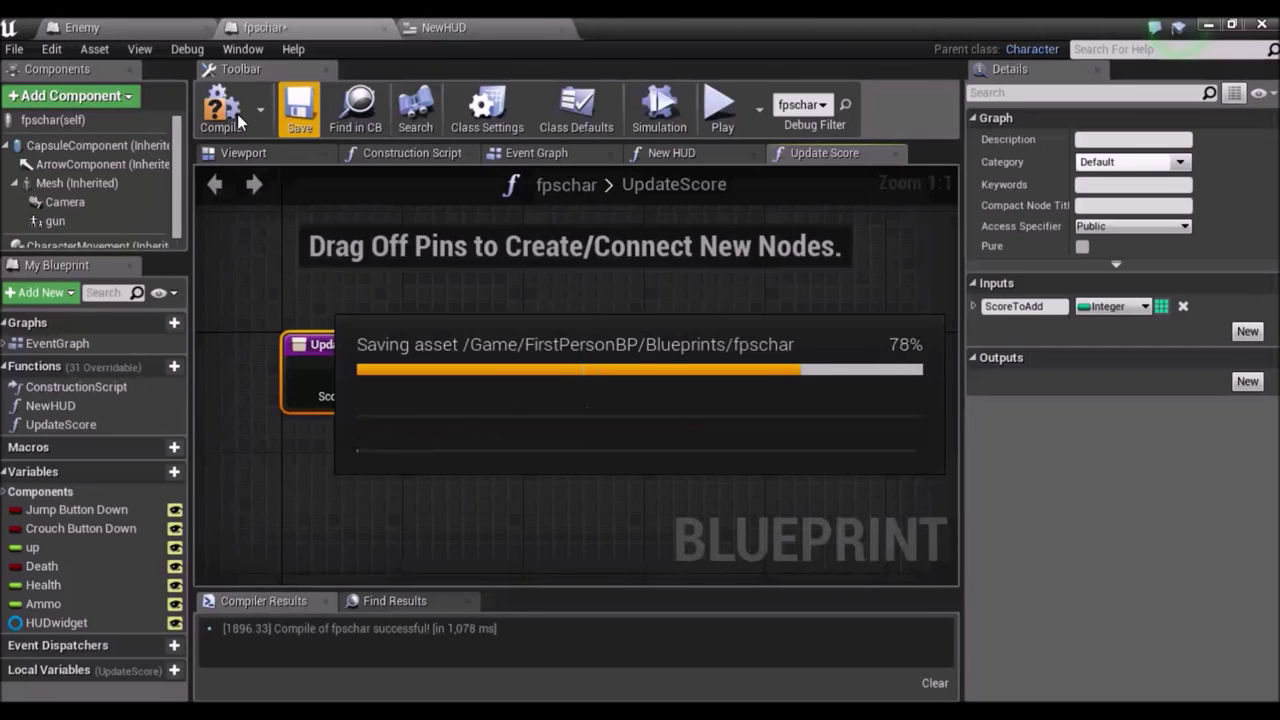
pyautogui.click(224, 115)
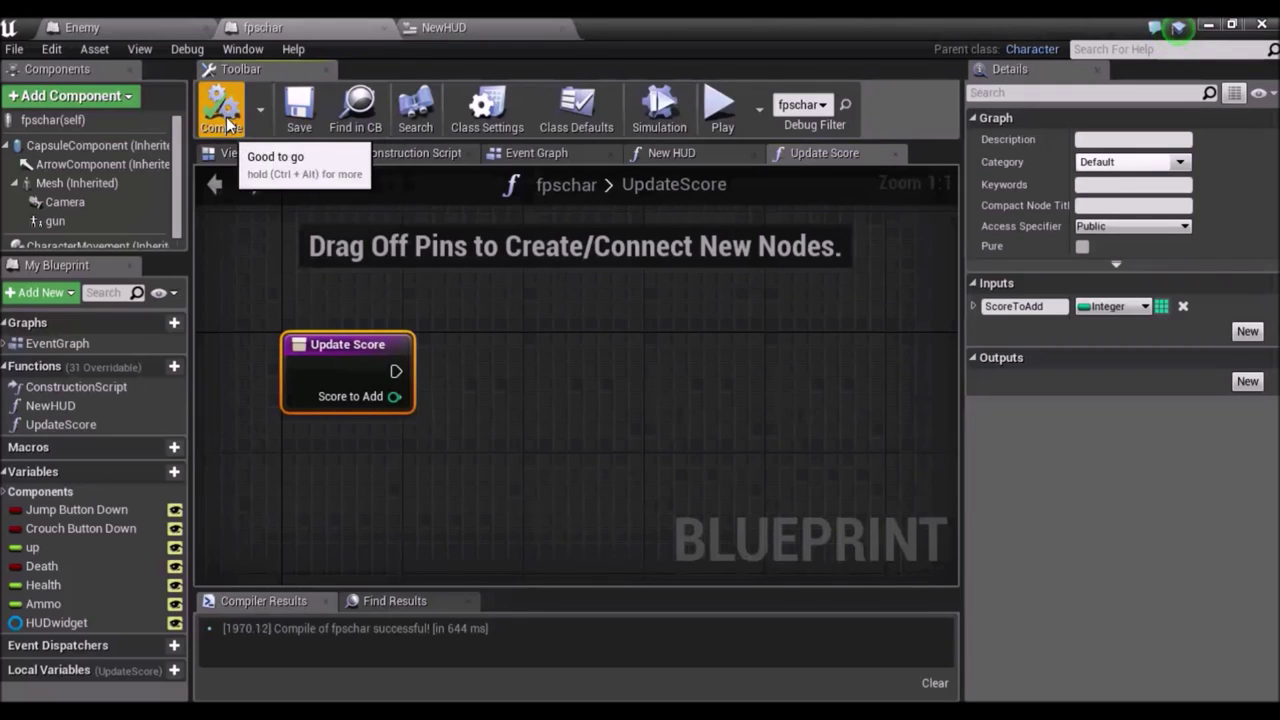
# Start a 'set' action search from the entry node, then cancel without adding a node.
pyautogui.moveTo(570, 377); pyautogui.dragTo(509, 330, button='right')
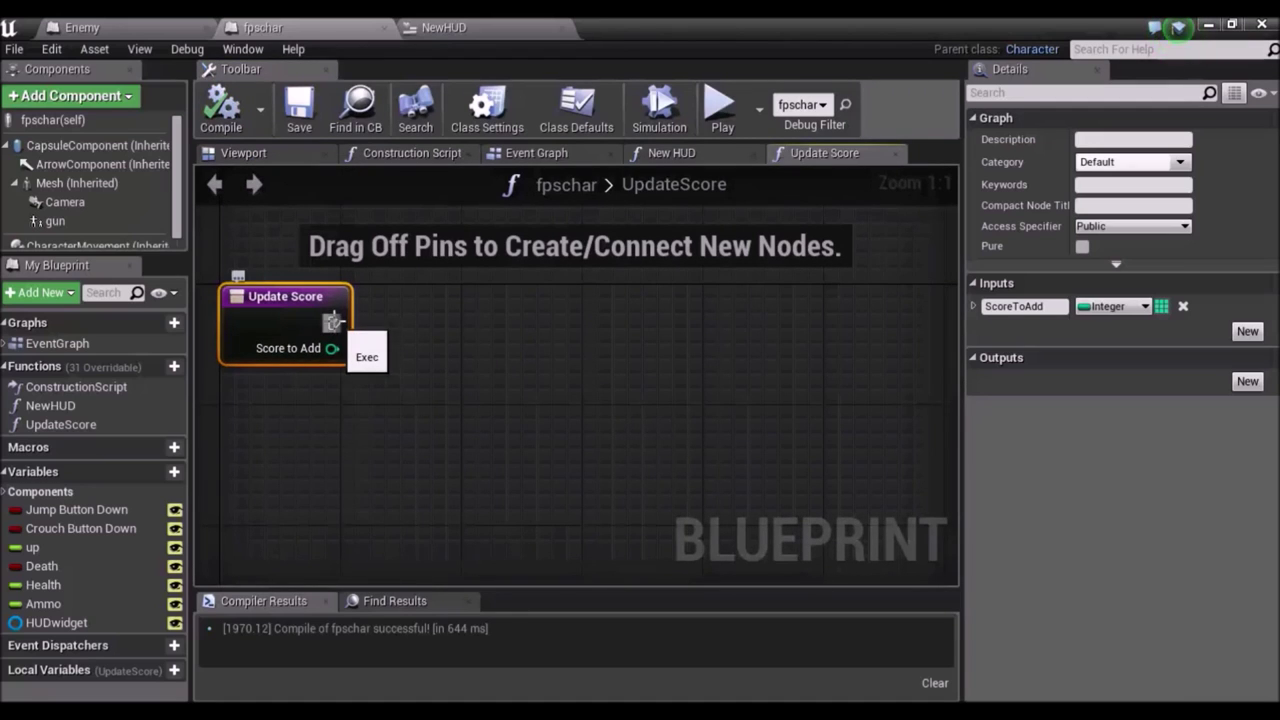
pyautogui.moveTo(332, 322); pyautogui.dragTo(494, 293)
pyautogui.write('set')
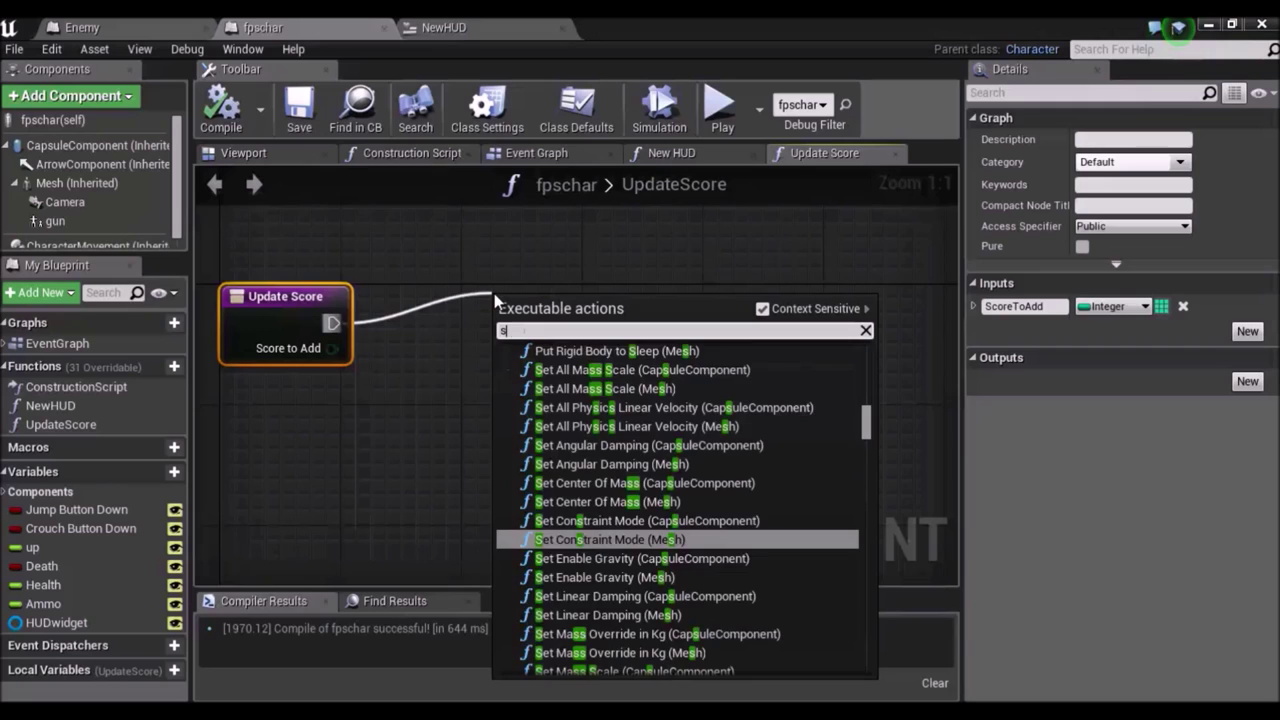
pyautogui.press('BackSpace')
pyautogui.press('BackSpace')
pyautogui.press('BackSpace')
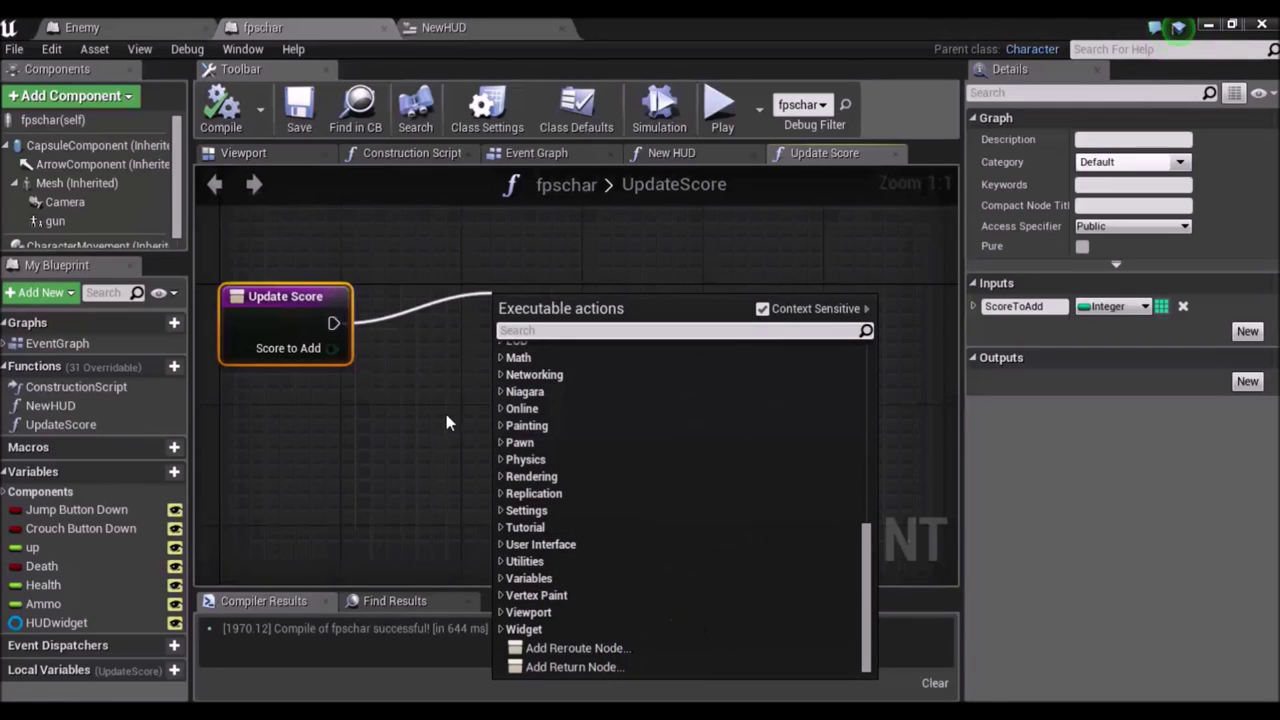
pyautogui.click(337, 475)
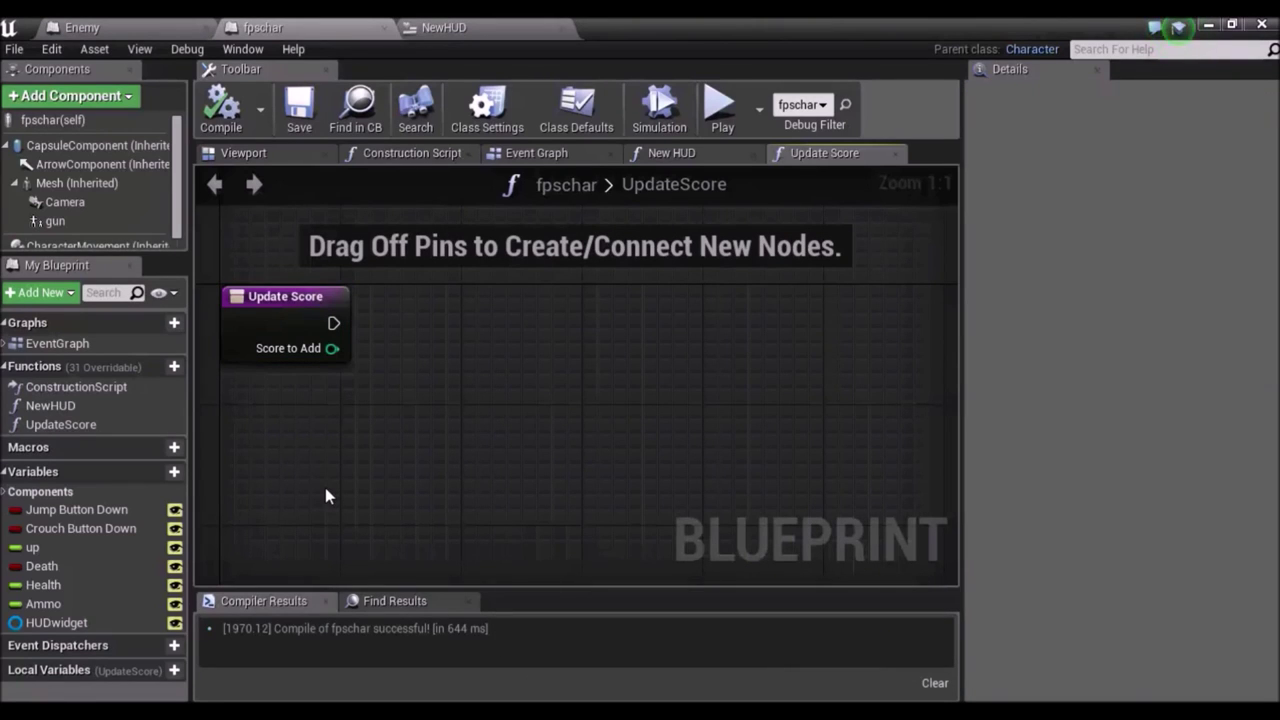
# Add an Integer variable named score to fpschar and compile.
pyautogui.click(167, 475)
pyautogui.write('score')
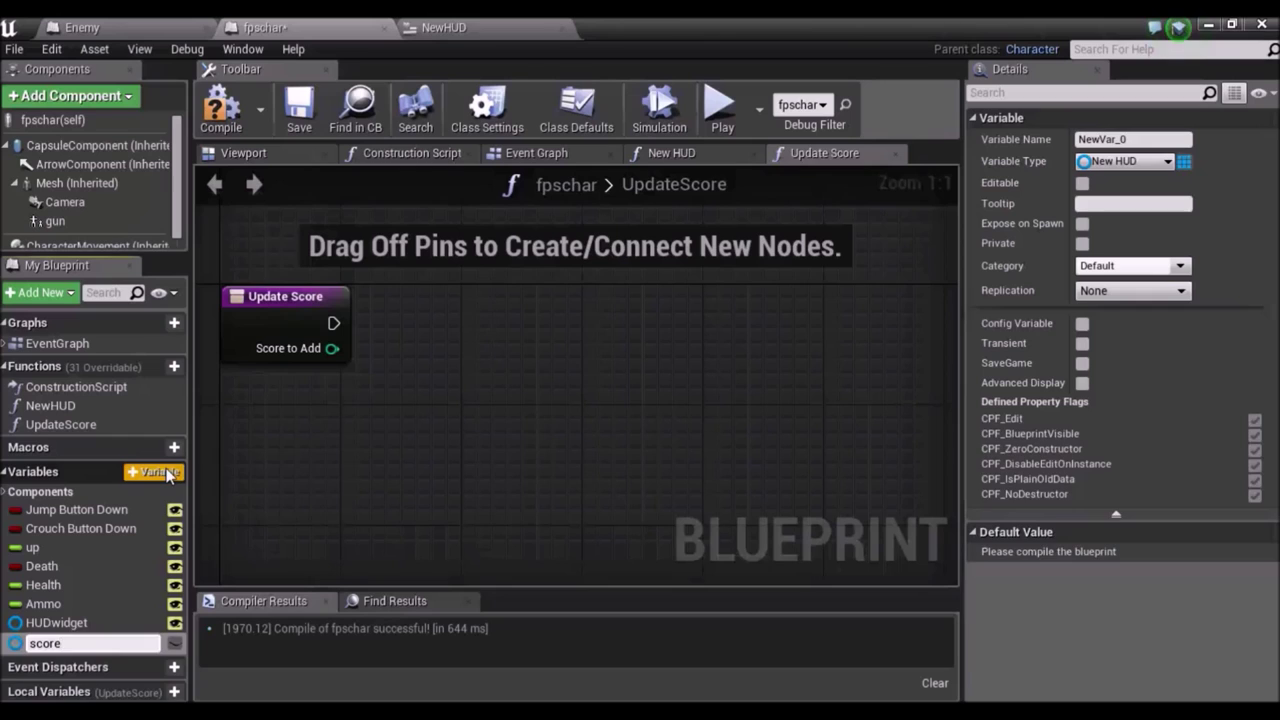
pyautogui.press('Return')
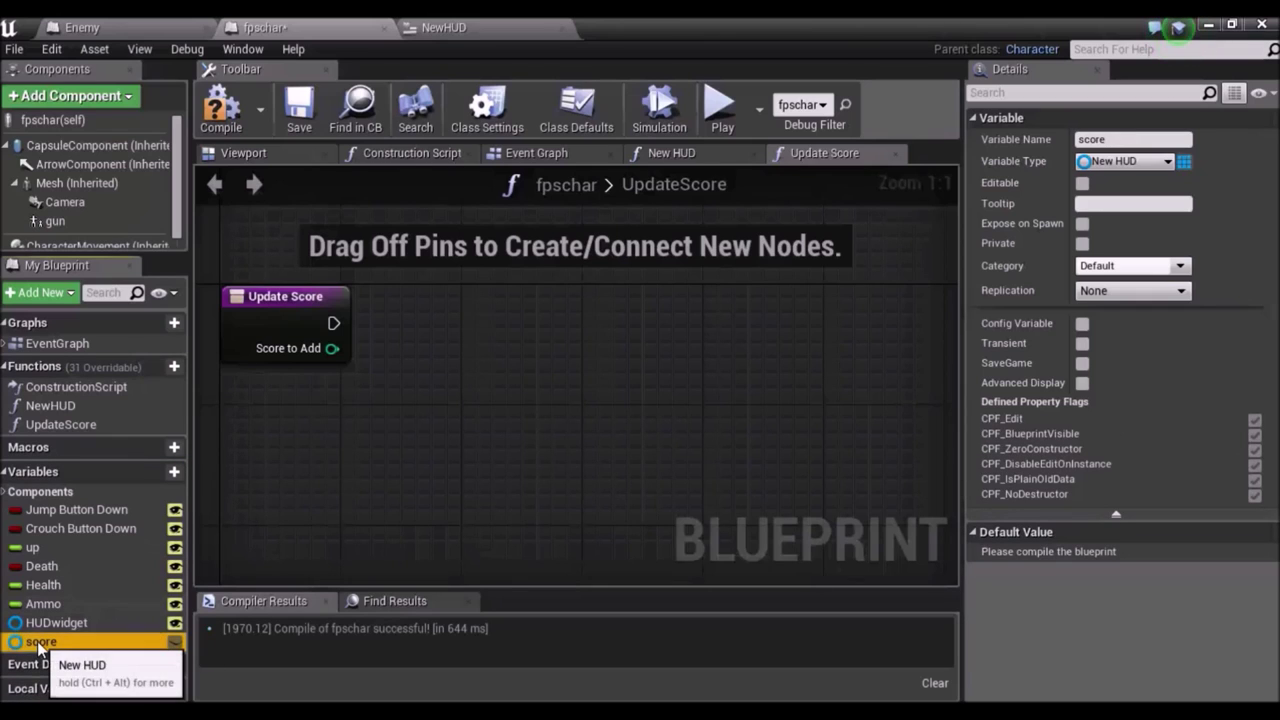
pyautogui.click(16, 642)
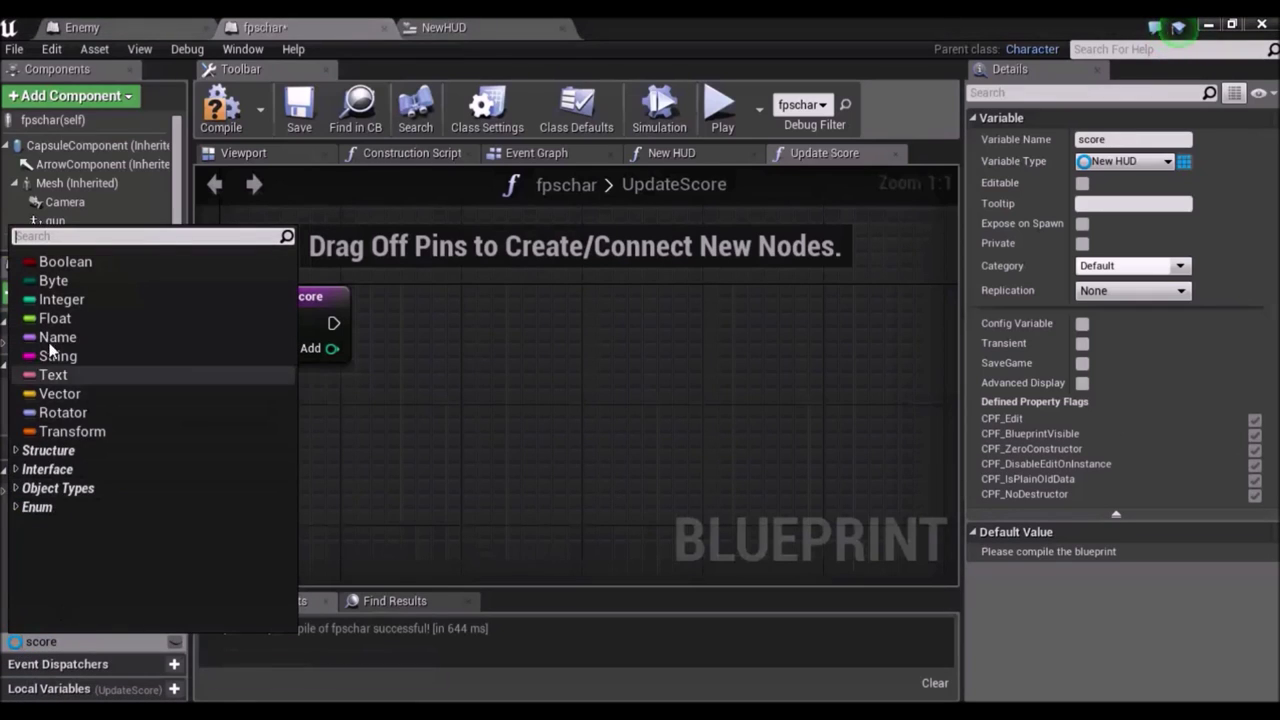
pyautogui.click(53, 302)
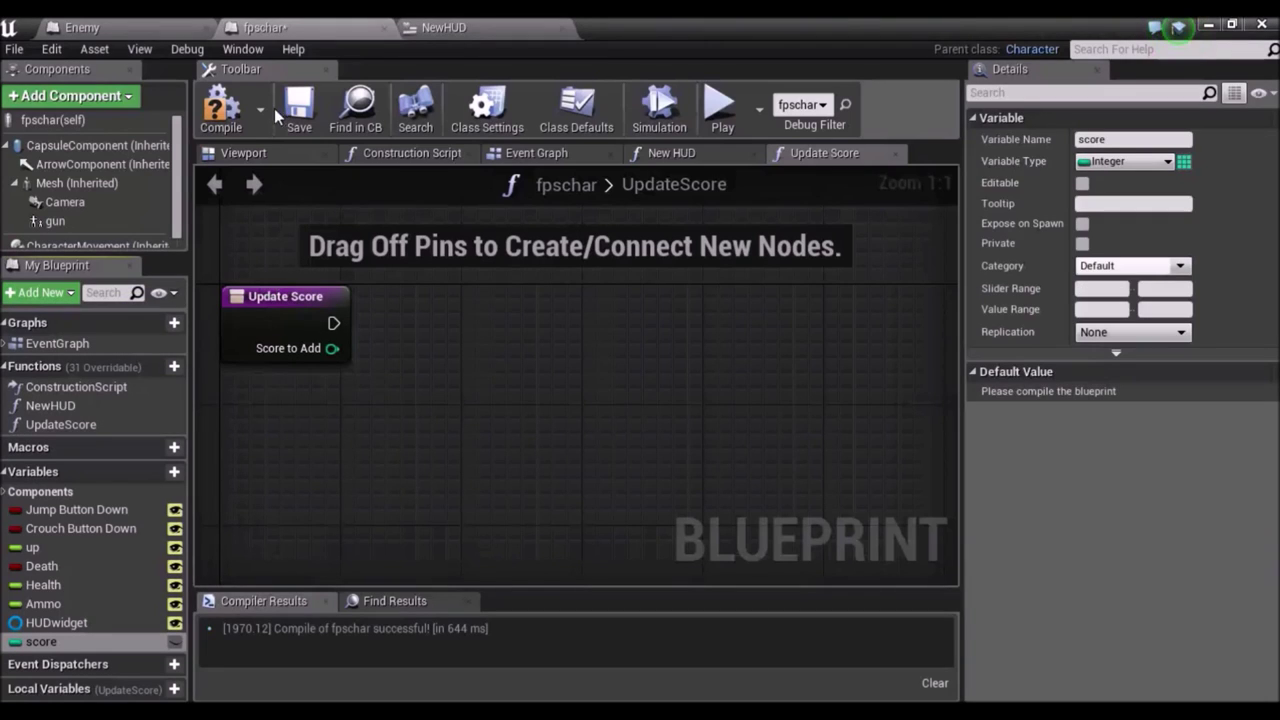
pyautogui.click(232, 116)
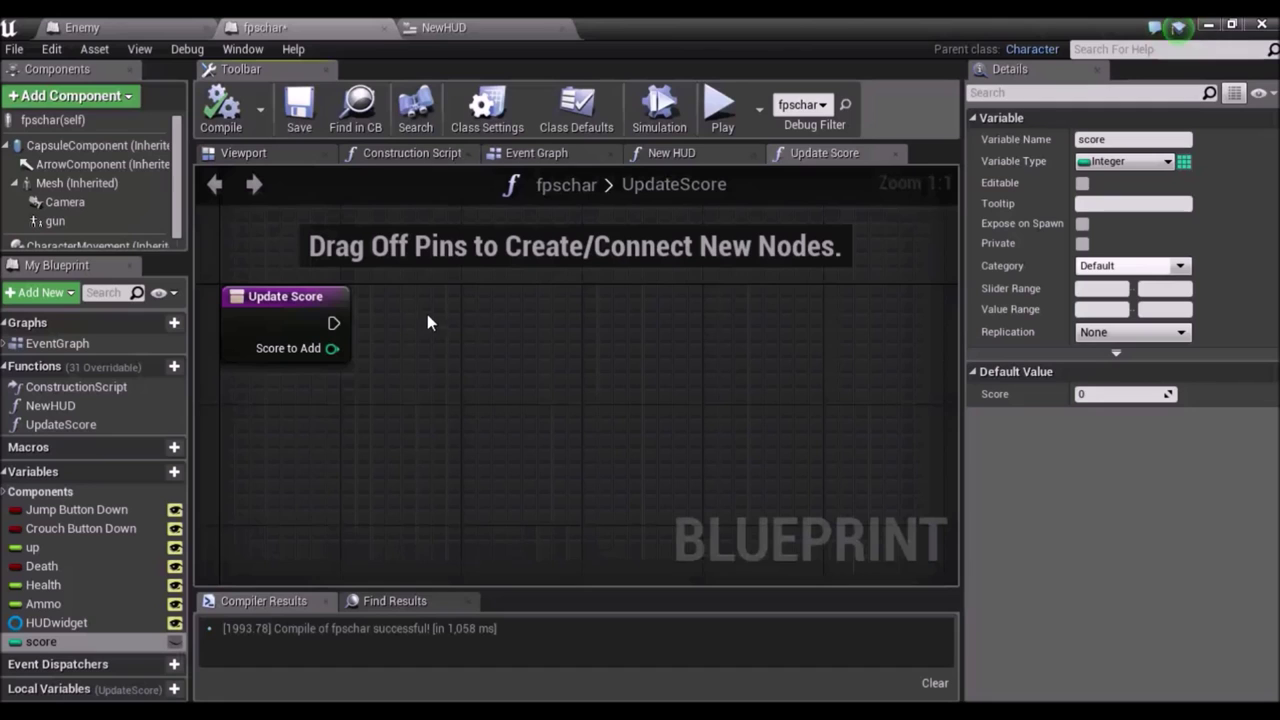
pyautogui.moveTo(333, 322); pyautogui.dragTo(451, 314)
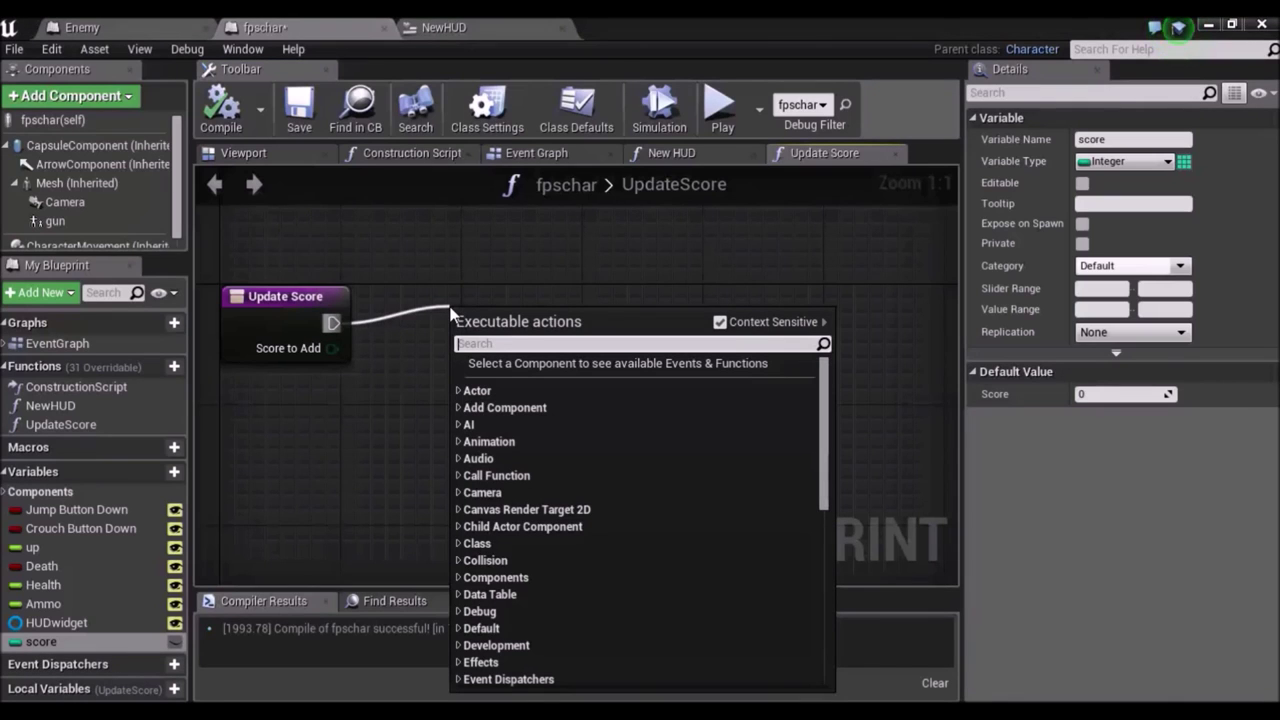
# Add a SET score node, a Score getter, and an integer + node fed by Score.
pyautogui.write('set ')
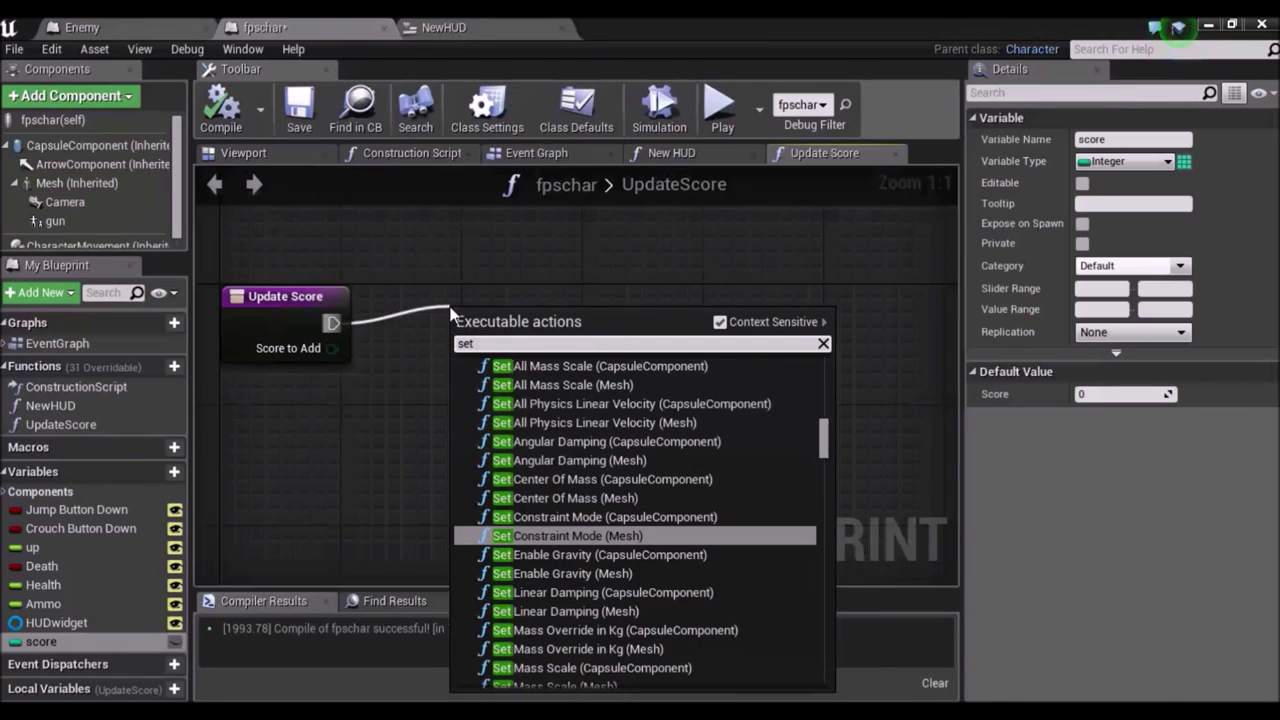
pyautogui.write('score')
pyautogui.press('Return')
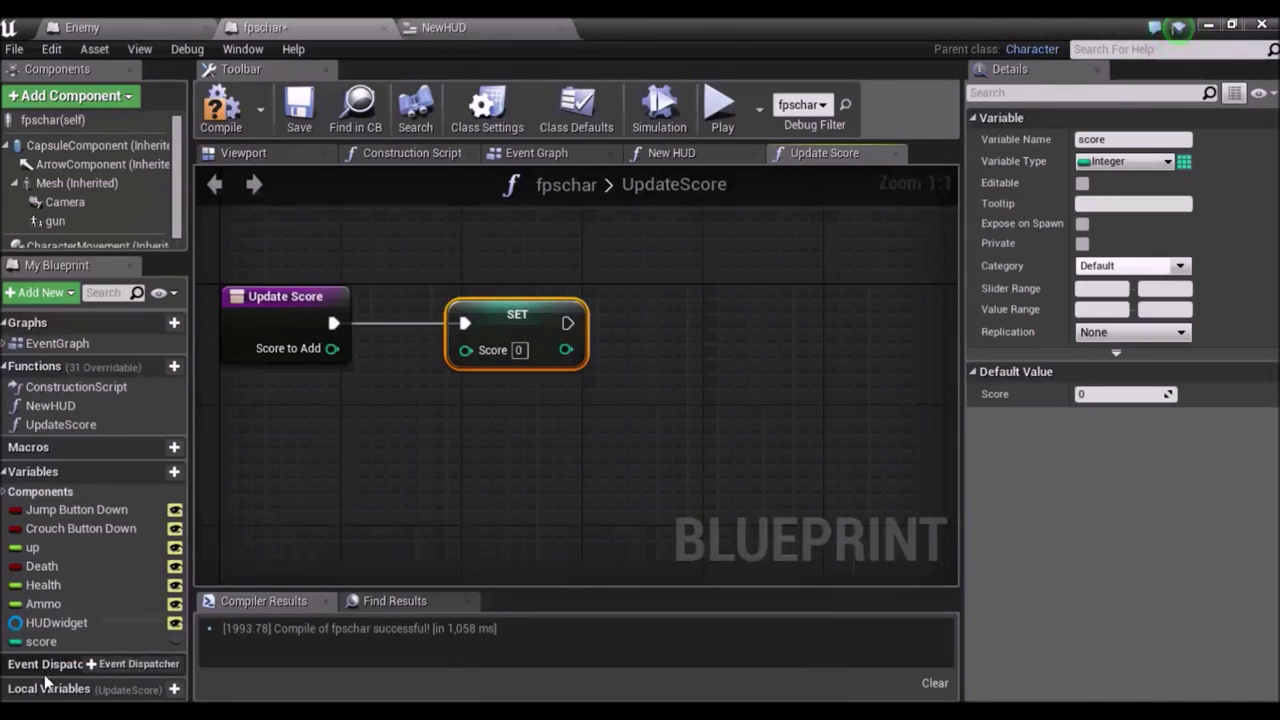
pyautogui.moveTo(40, 641); pyautogui.dragTo(318, 494)
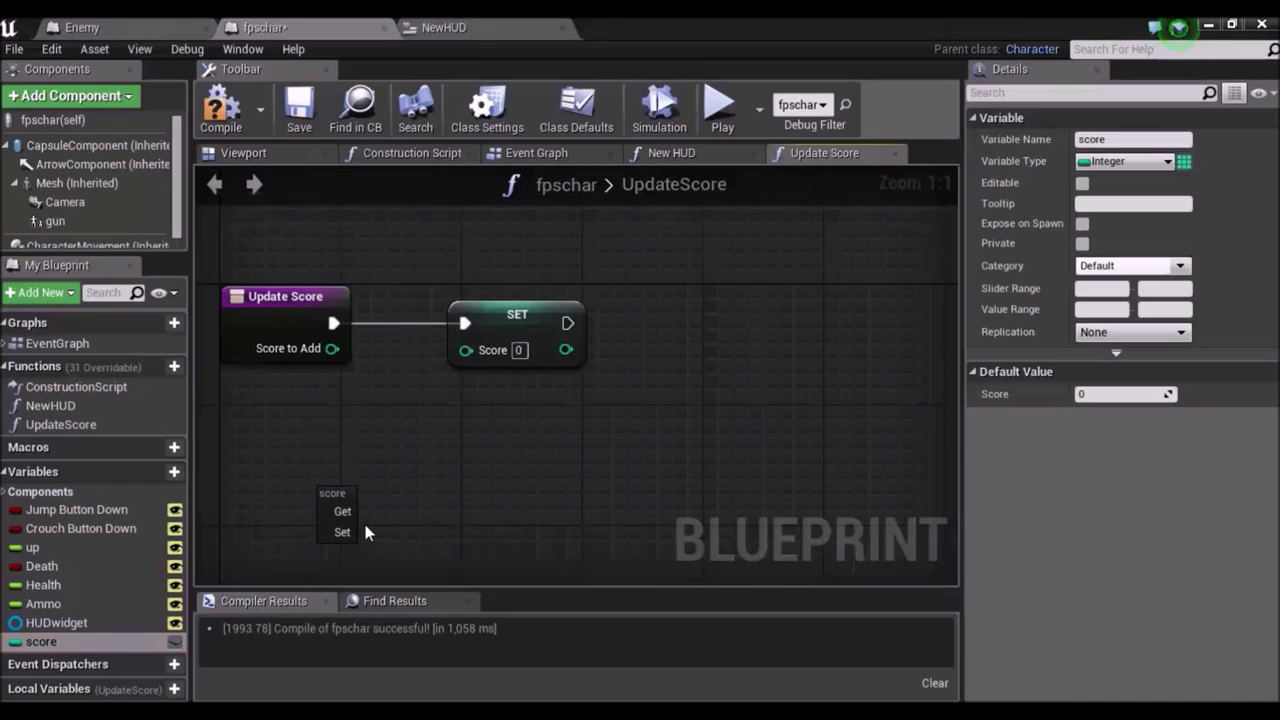
pyautogui.click(335, 506)
pyautogui.moveTo(328, 499); pyautogui.dragTo(195, 488)
pyautogui.moveTo(273, 481); pyautogui.dragTo(382, 449)
pyautogui.write('+')
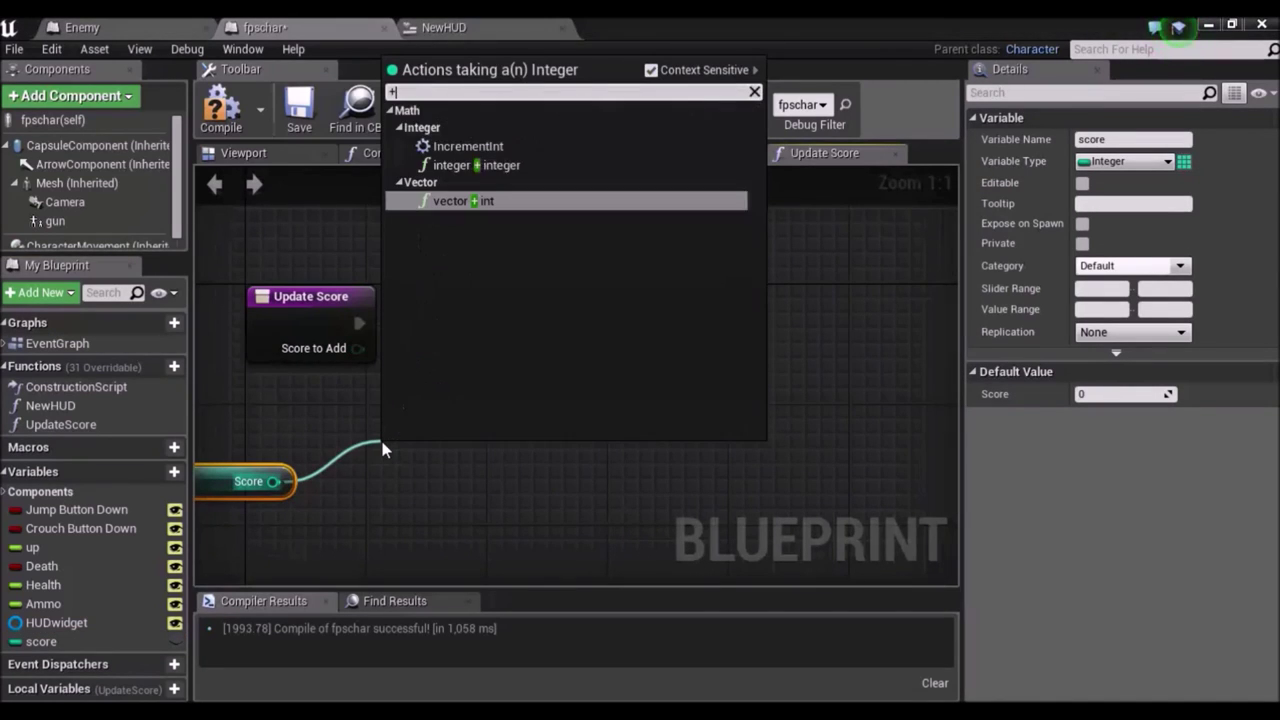
pyautogui.click(449, 164)
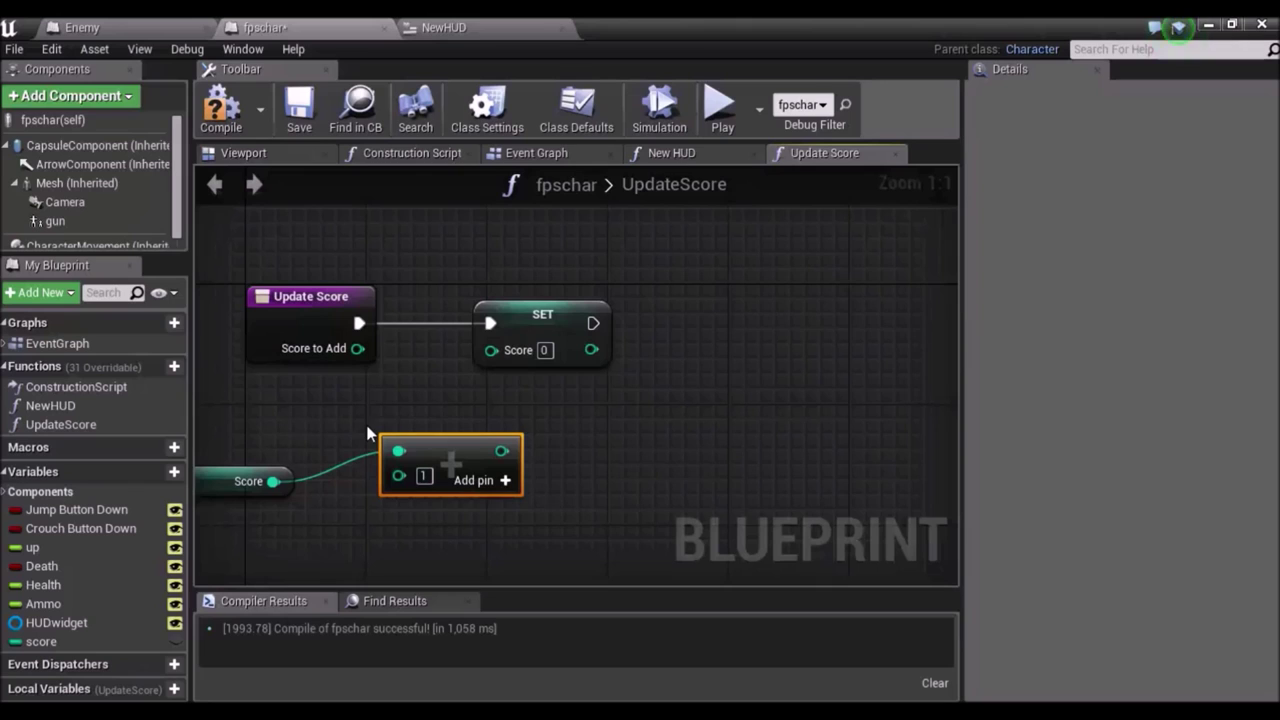
# Wire Score to Add and the current Score into the + node, and its sum into SET Score.
pyautogui.moveTo(357, 350); pyautogui.dragTo(398, 476)
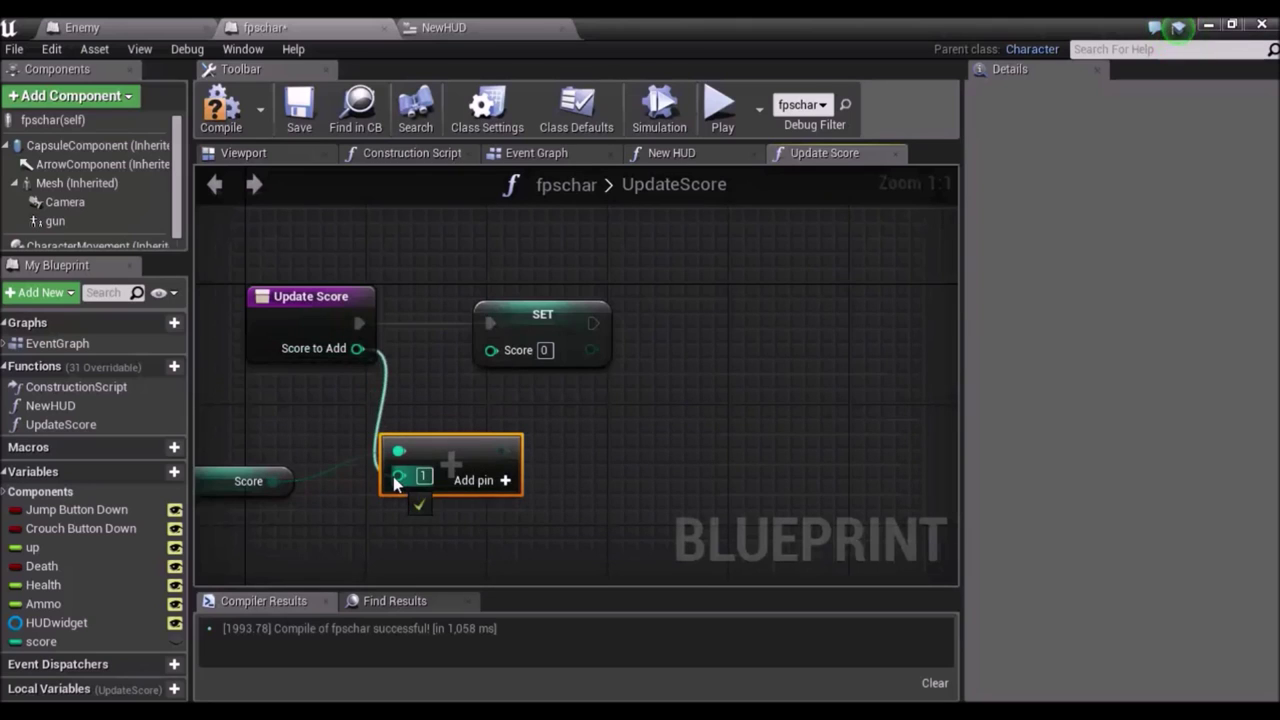
pyautogui.moveTo(457, 448); pyautogui.dragTo(453, 430)
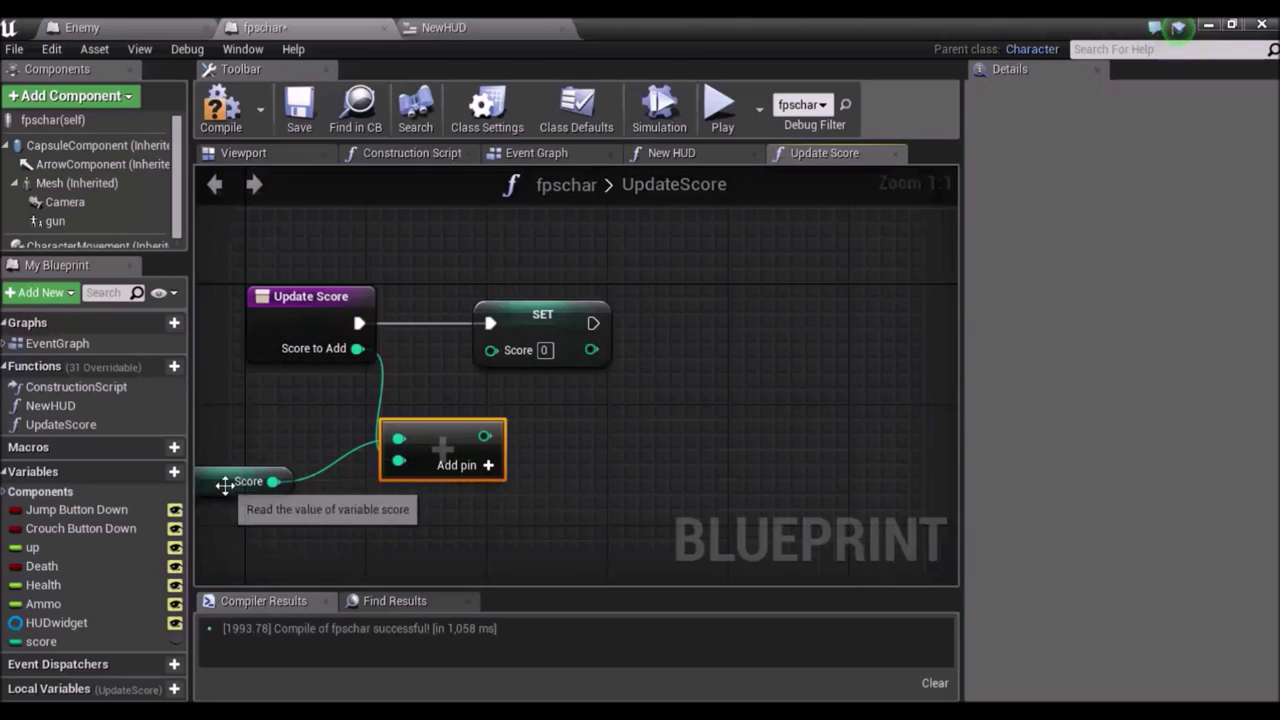
pyautogui.moveTo(223, 485); pyautogui.dragTo(240, 485)
pyautogui.moveTo(343, 417); pyautogui.dragTo(424, 362, button='right')
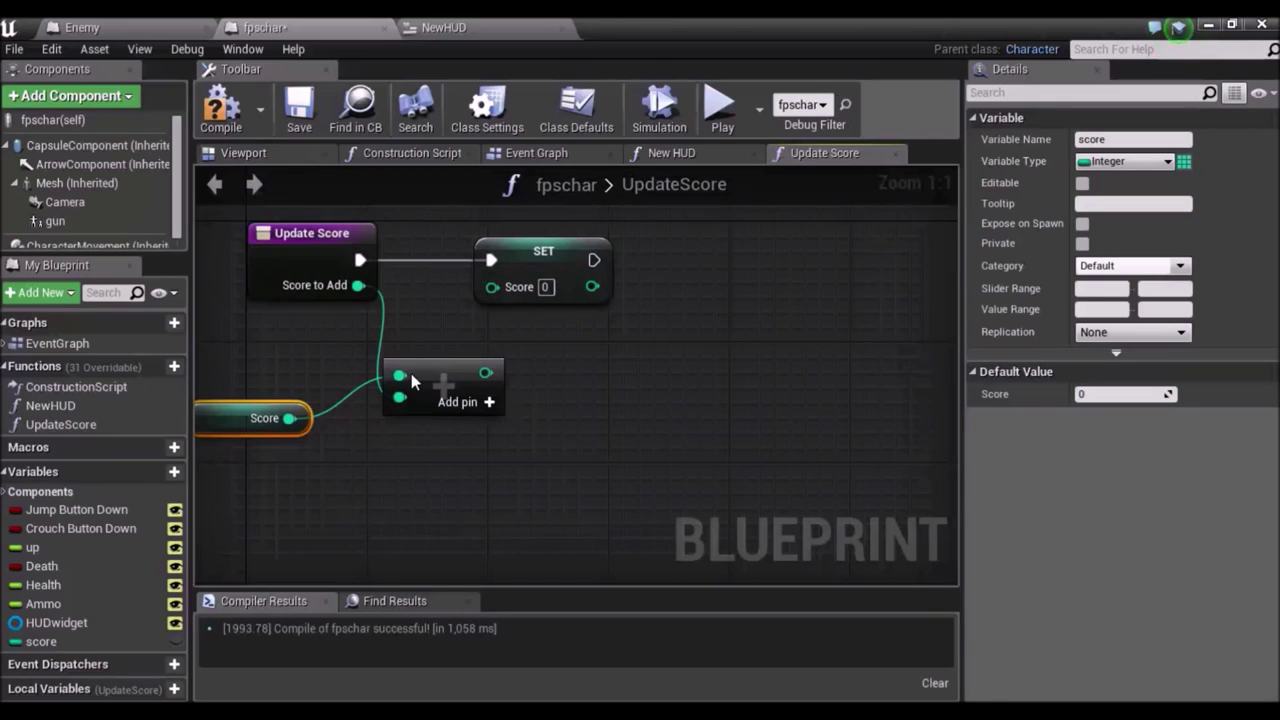
pyautogui.moveTo(535, 255); pyautogui.dragTo(626, 255)
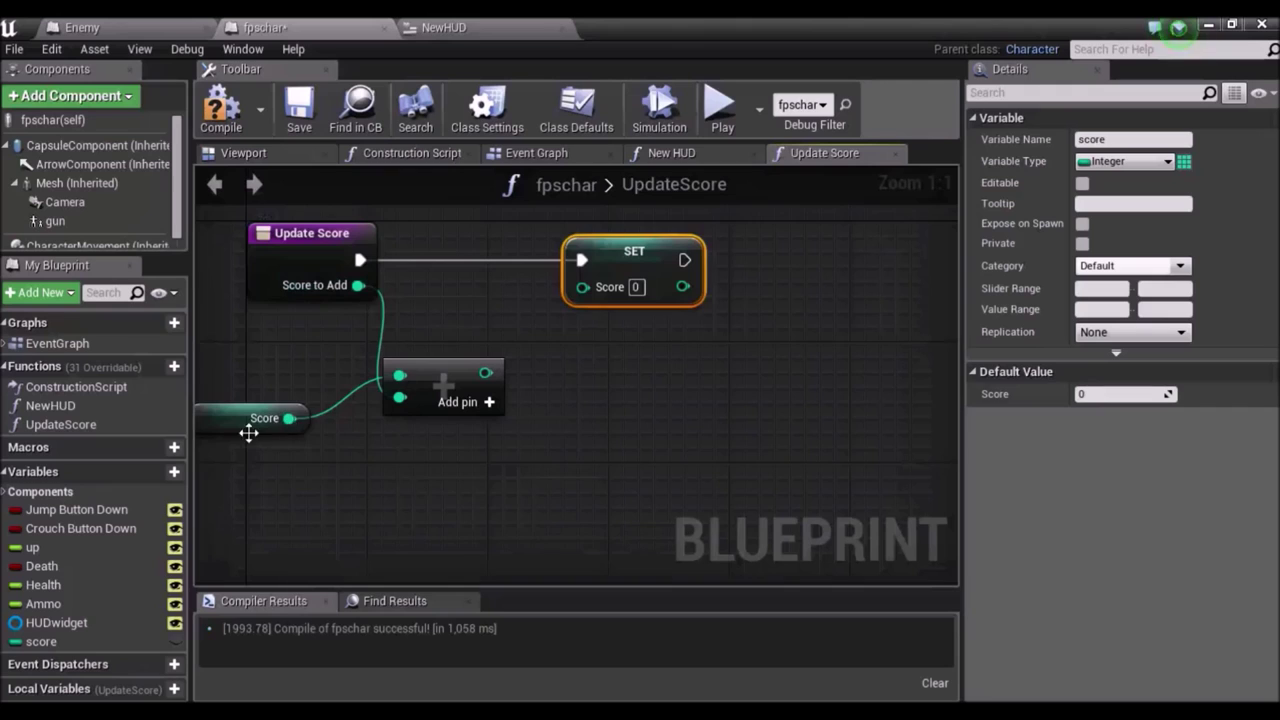
pyautogui.moveTo(263, 429); pyautogui.dragTo(321, 444)
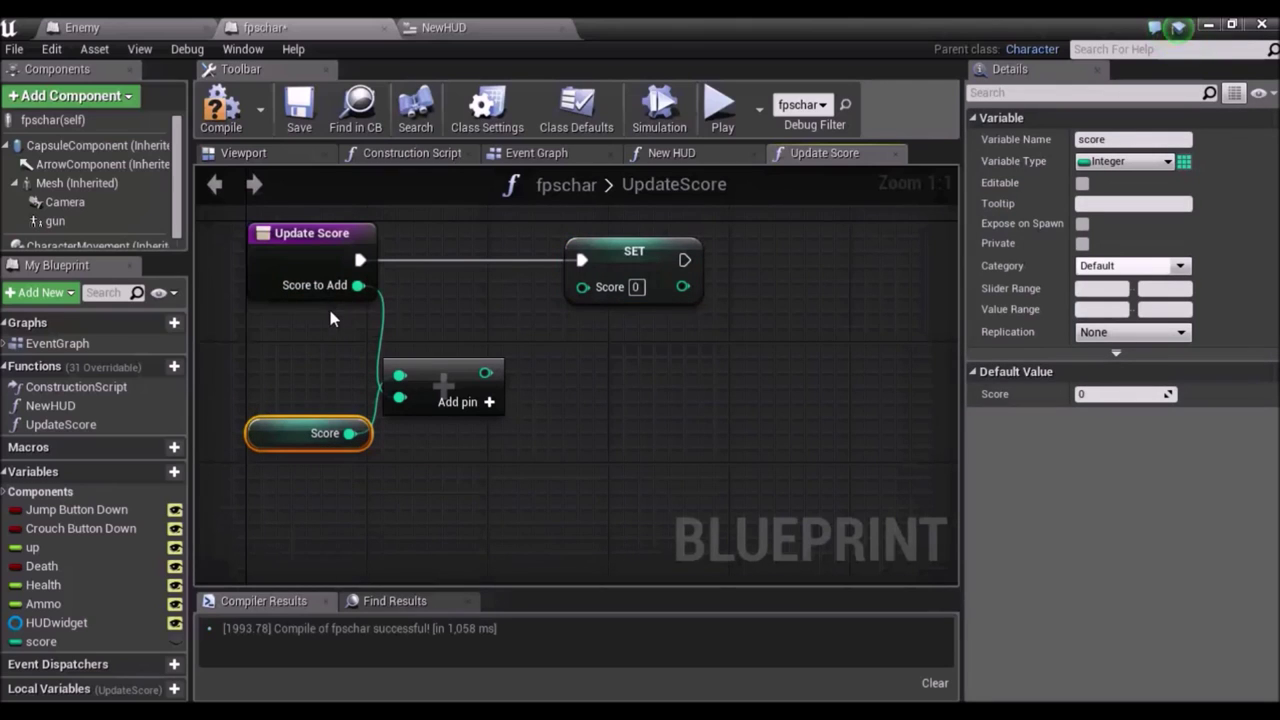
pyautogui.moveTo(293, 446); pyautogui.dragTo(277, 386)
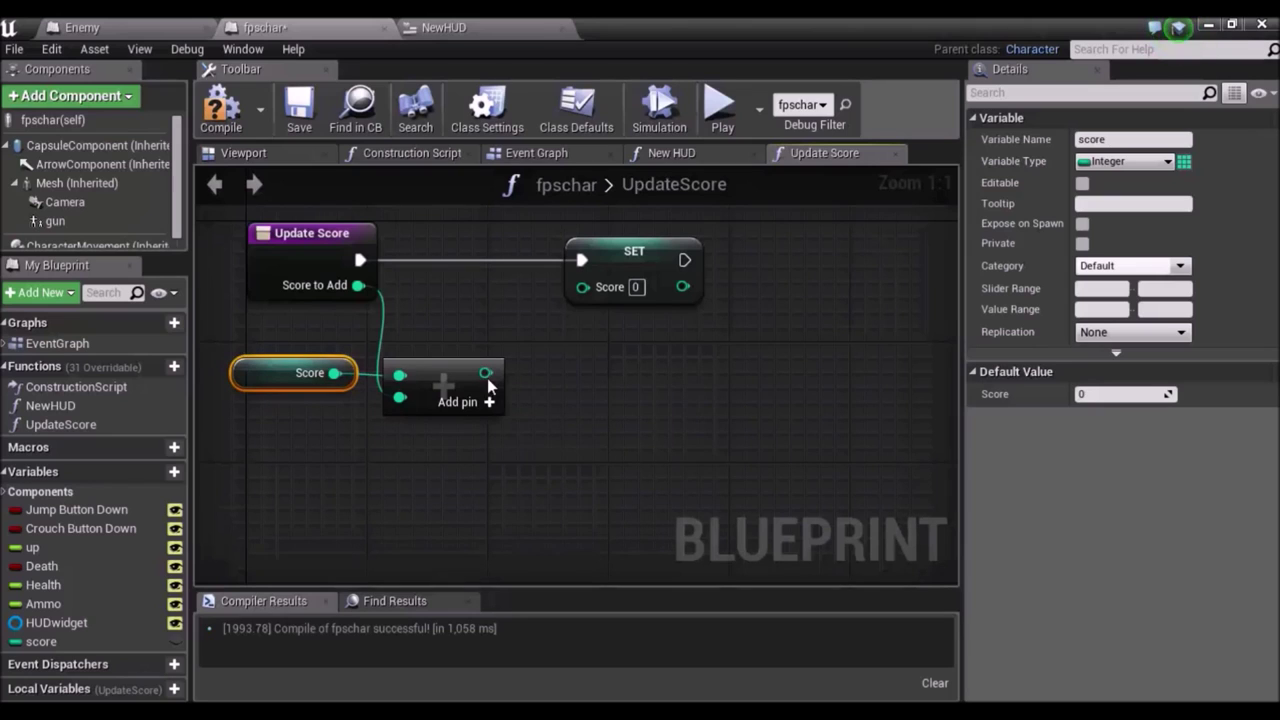
pyautogui.moveTo(487, 378); pyautogui.dragTo(577, 289)
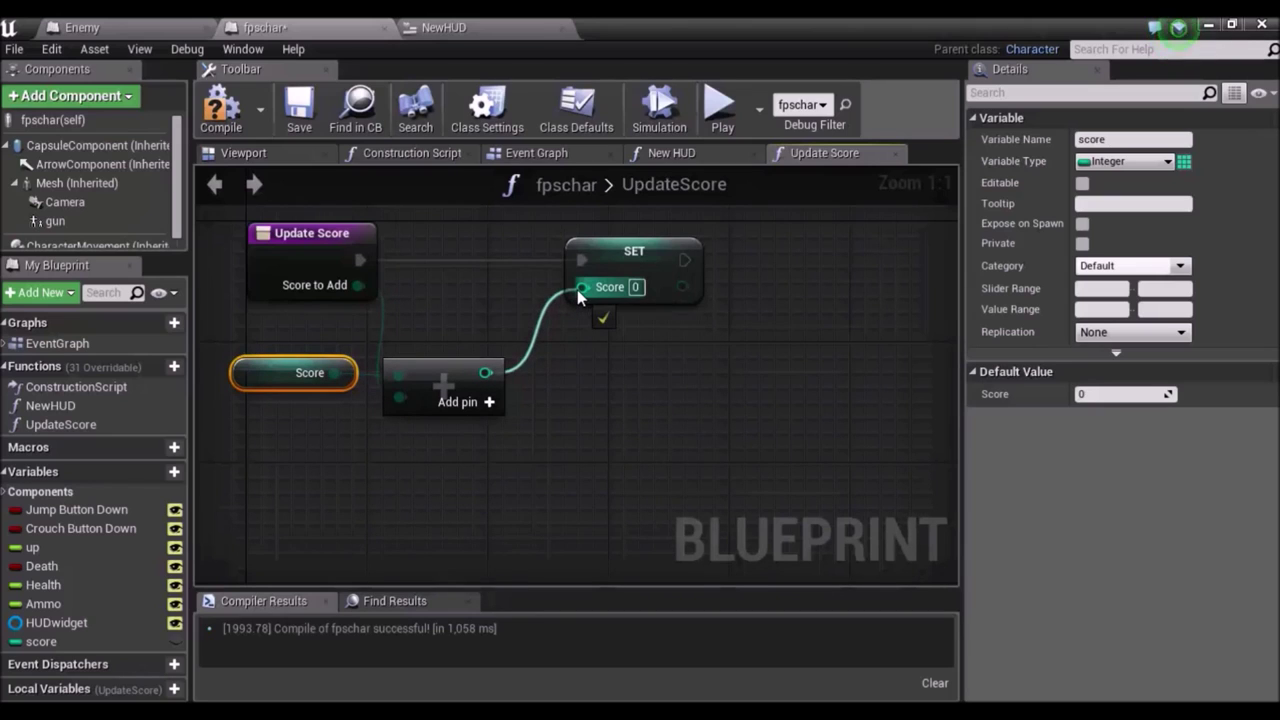
pyautogui.moveTo(724, 390); pyautogui.dragTo(630, 428, button='right')
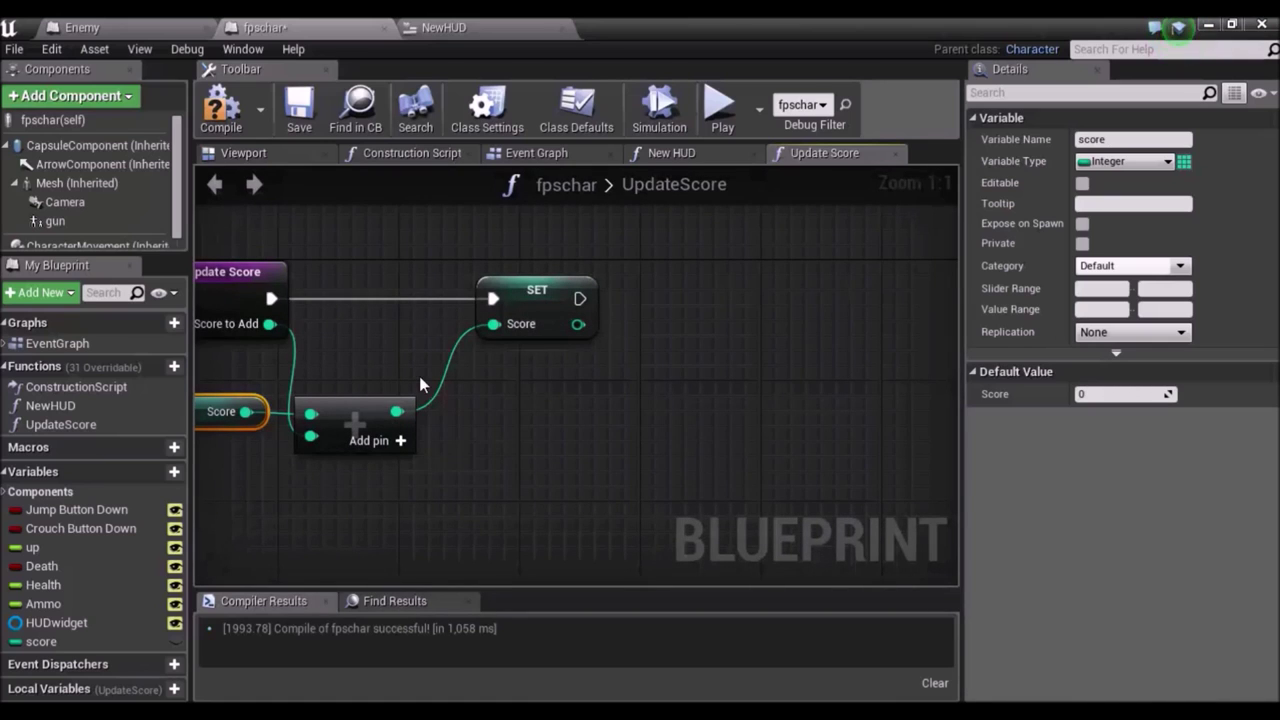
pyautogui.moveTo(591, 448); pyautogui.dragTo(542, 466, button='right')
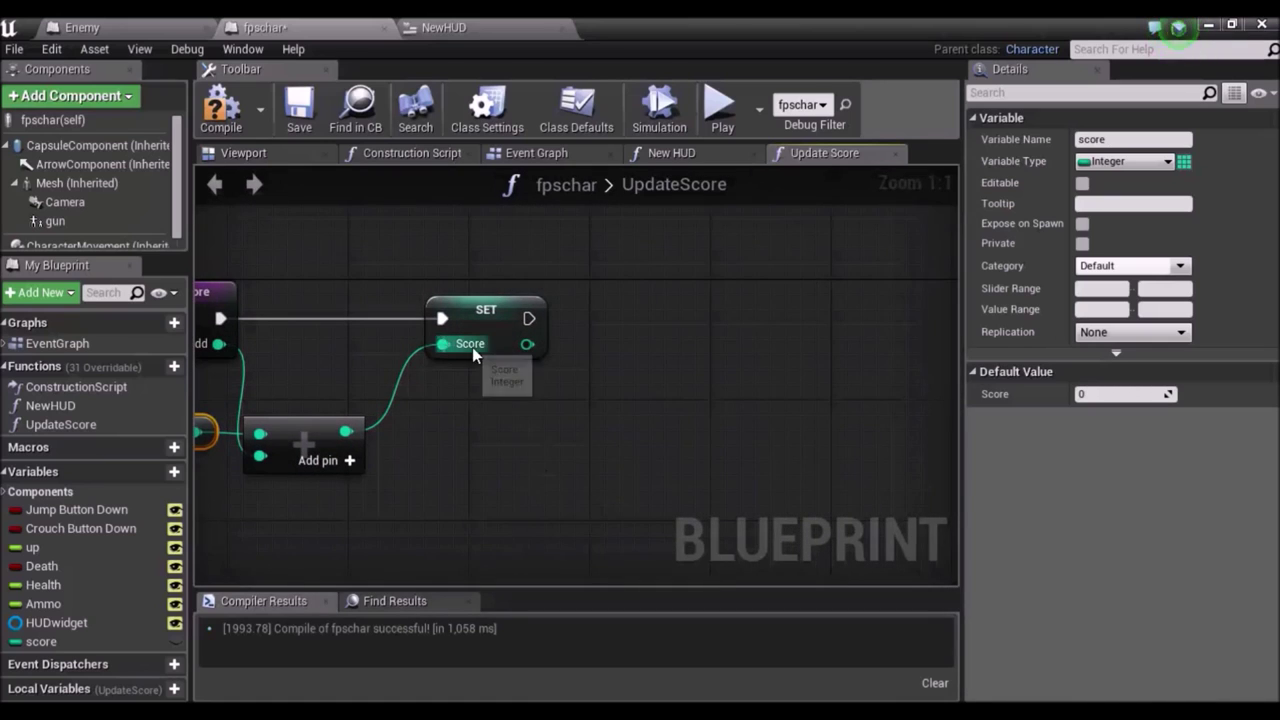
pyautogui.moveTo(670, 401); pyautogui.dragTo(578, 399, button='right')
pyautogui.moveTo(437, 317); pyautogui.dragTo(617, 325)
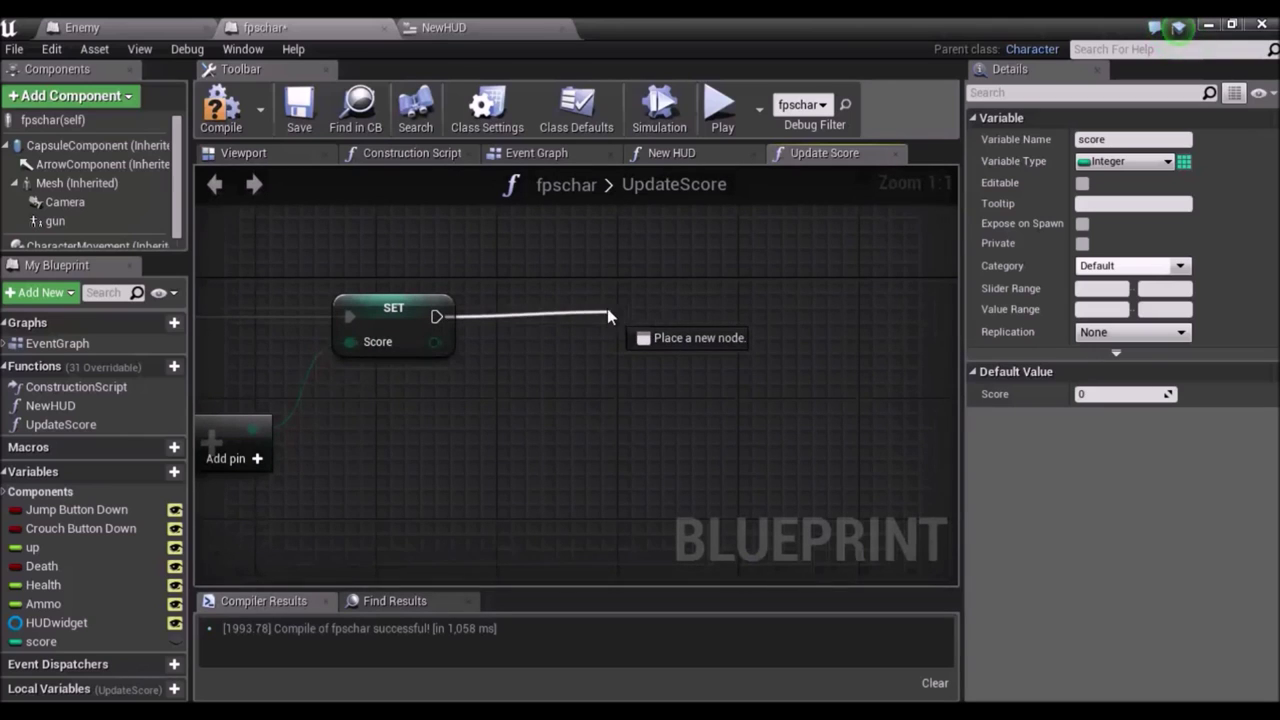
# Add a HUDwidget getter and its Update Score Display call.
pyautogui.moveTo(617, 325); pyautogui.dragTo(585, 320)
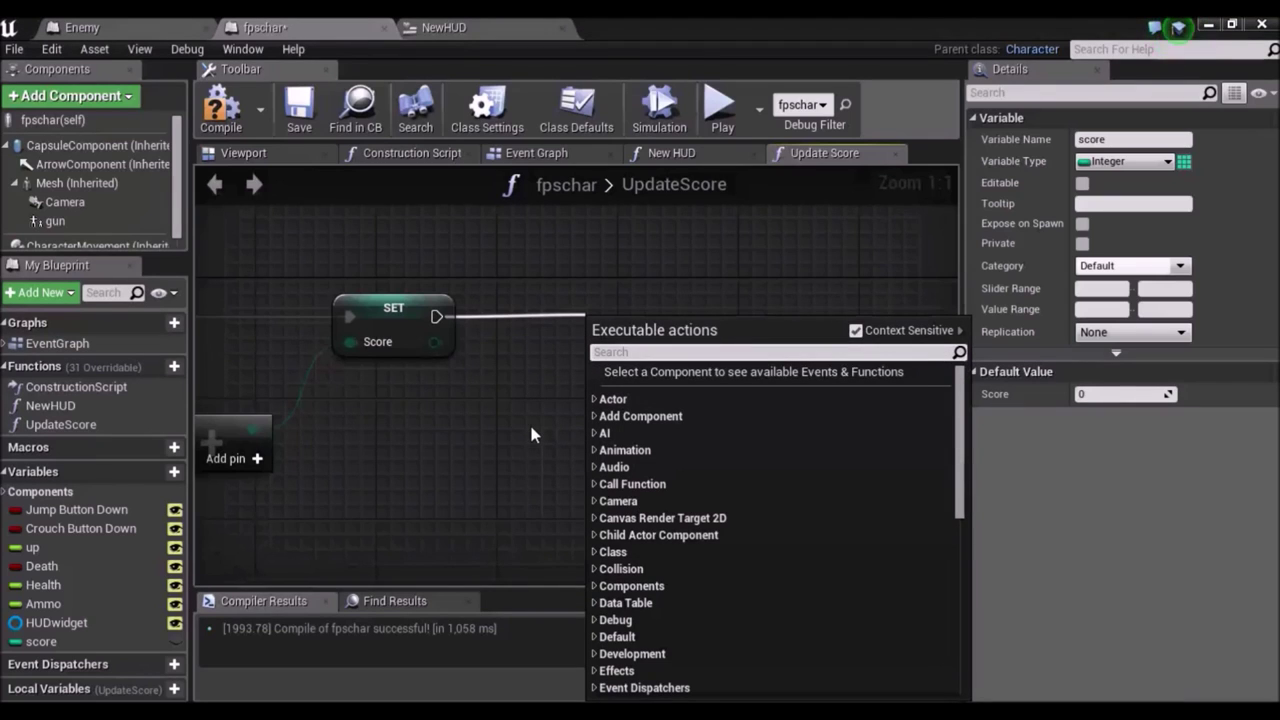
pyautogui.write('update')
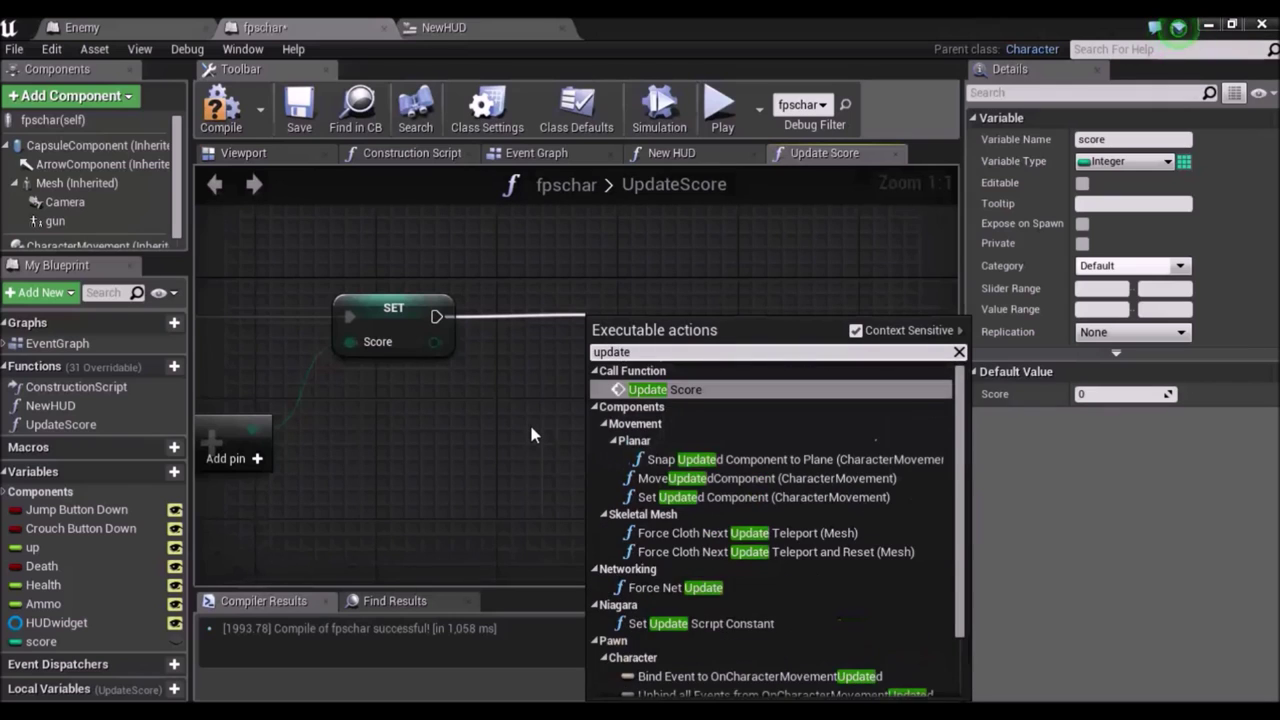
pyautogui.write(' score')
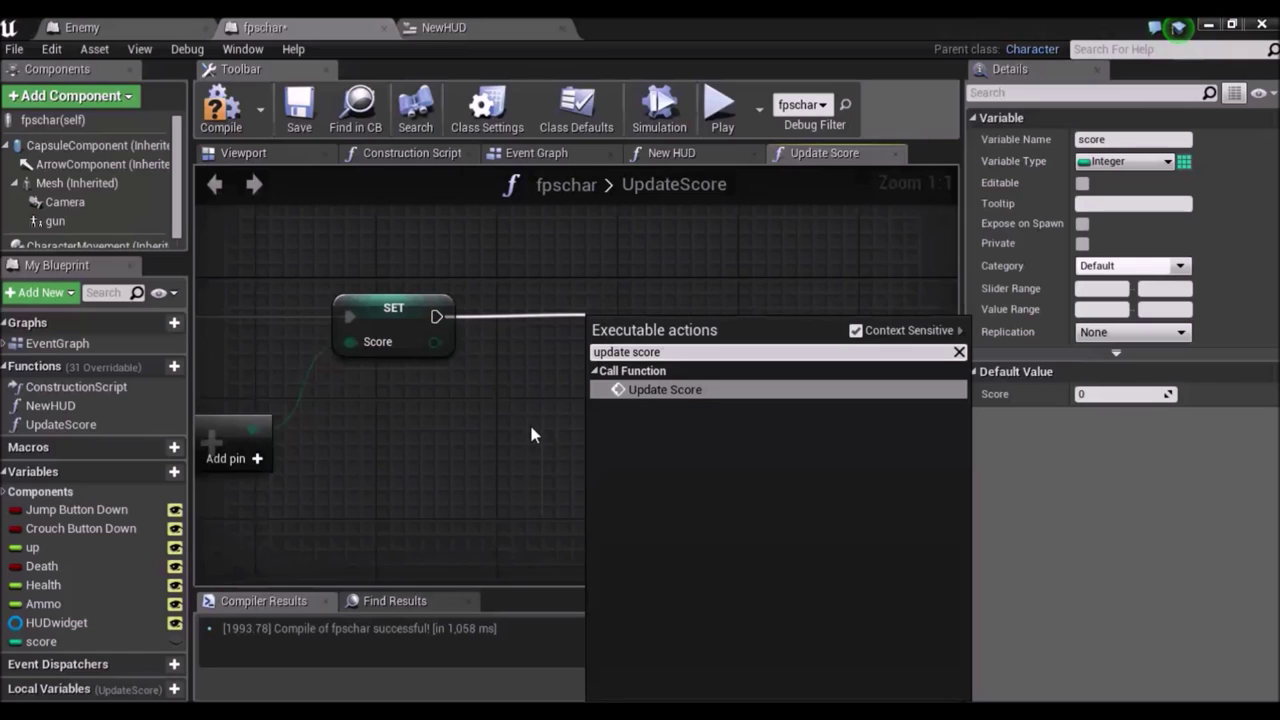
pyautogui.press('BackSpace')
pyautogui.press('BackSpace')
pyautogui.press('BackSpace')
pyautogui.press('BackSpace')
pyautogui.press('BackSpace')
pyautogui.press('BackSpace')
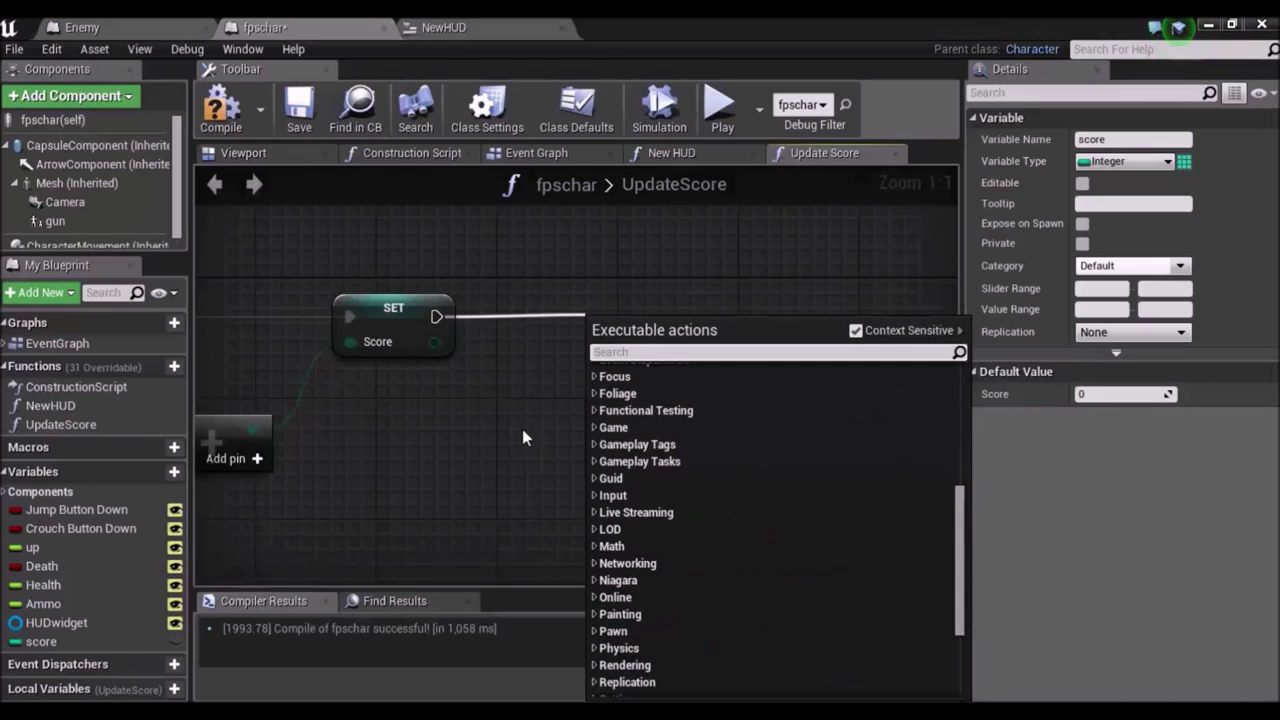
pyautogui.click(523, 431)
pyautogui.rightClick(598, 381)
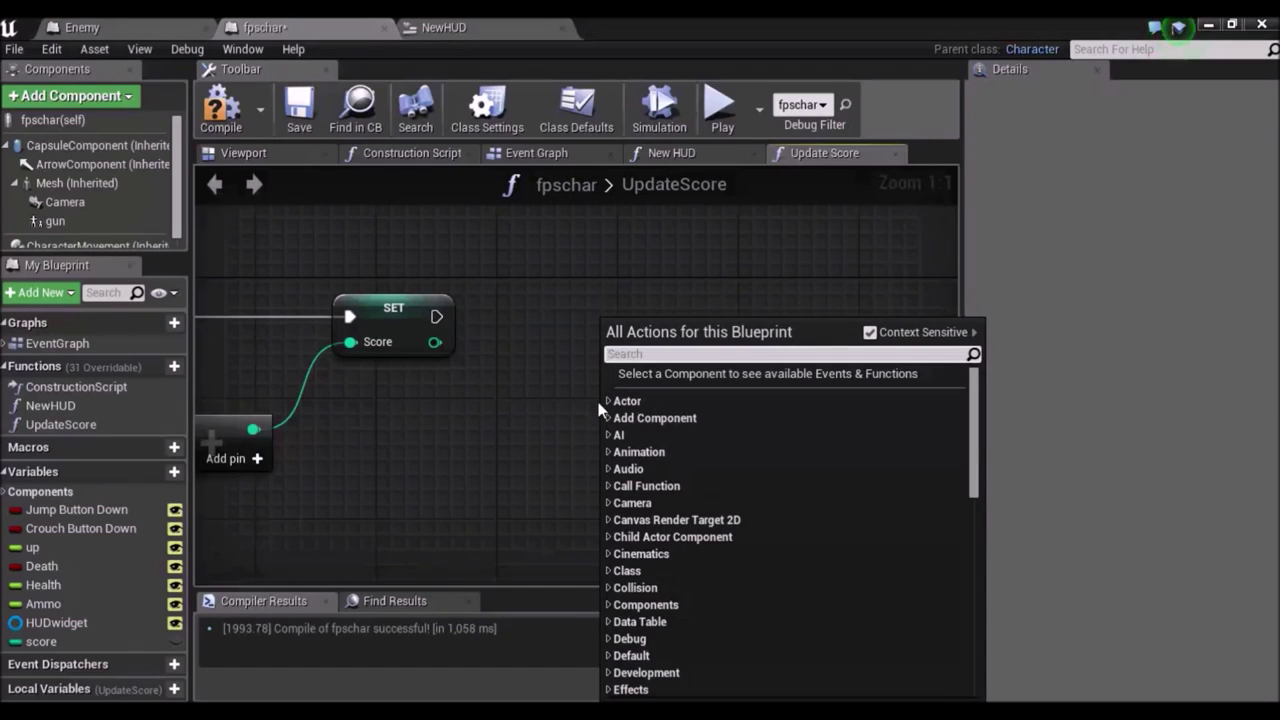
pyautogui.write('hud')
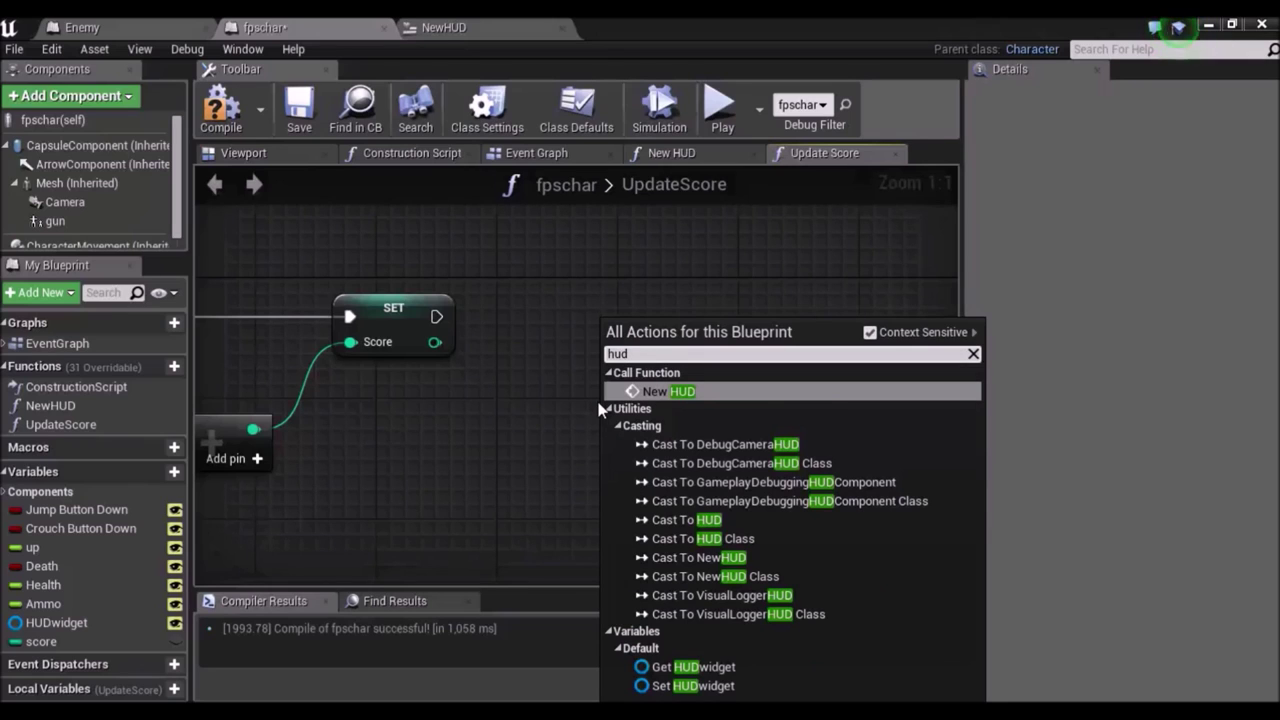
pyautogui.click(690, 667)
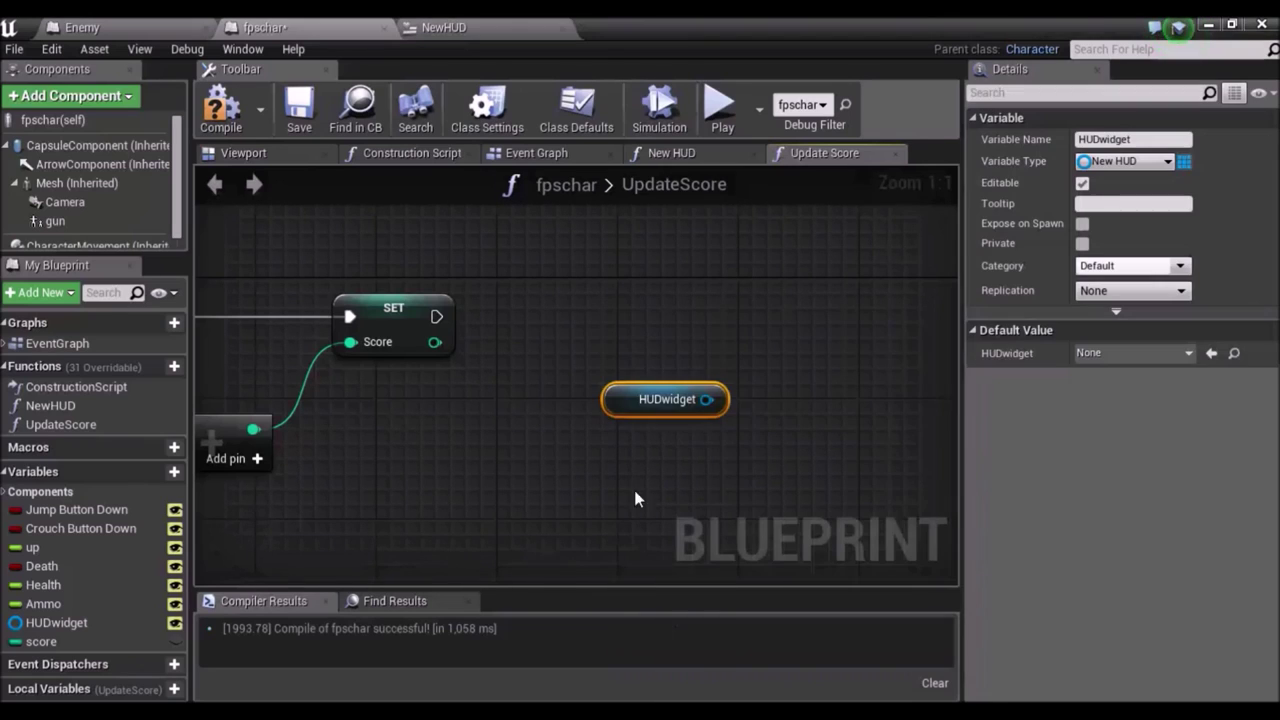
pyautogui.moveTo(665, 412)
pyautogui.mouseDown()
pyautogui.moveTo(514, 457)
pyautogui.moveTo(621, 372)
pyautogui.mouseUp()
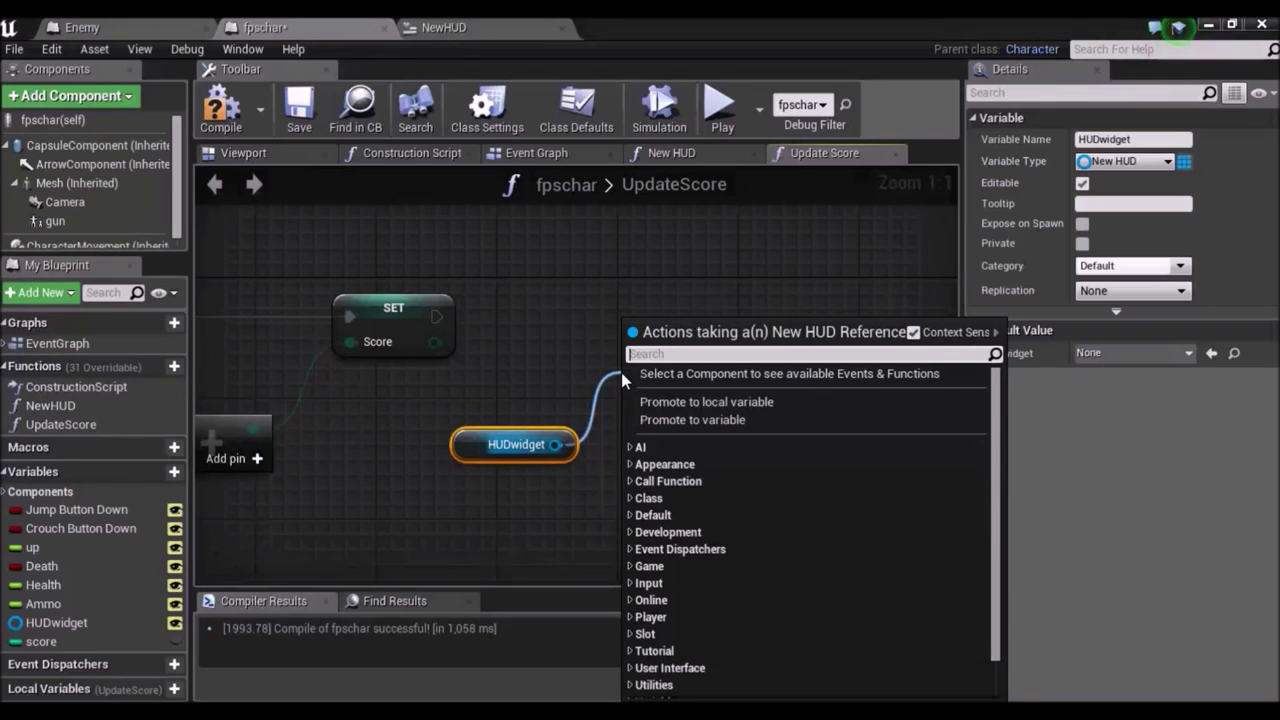
pyautogui.write('Up')
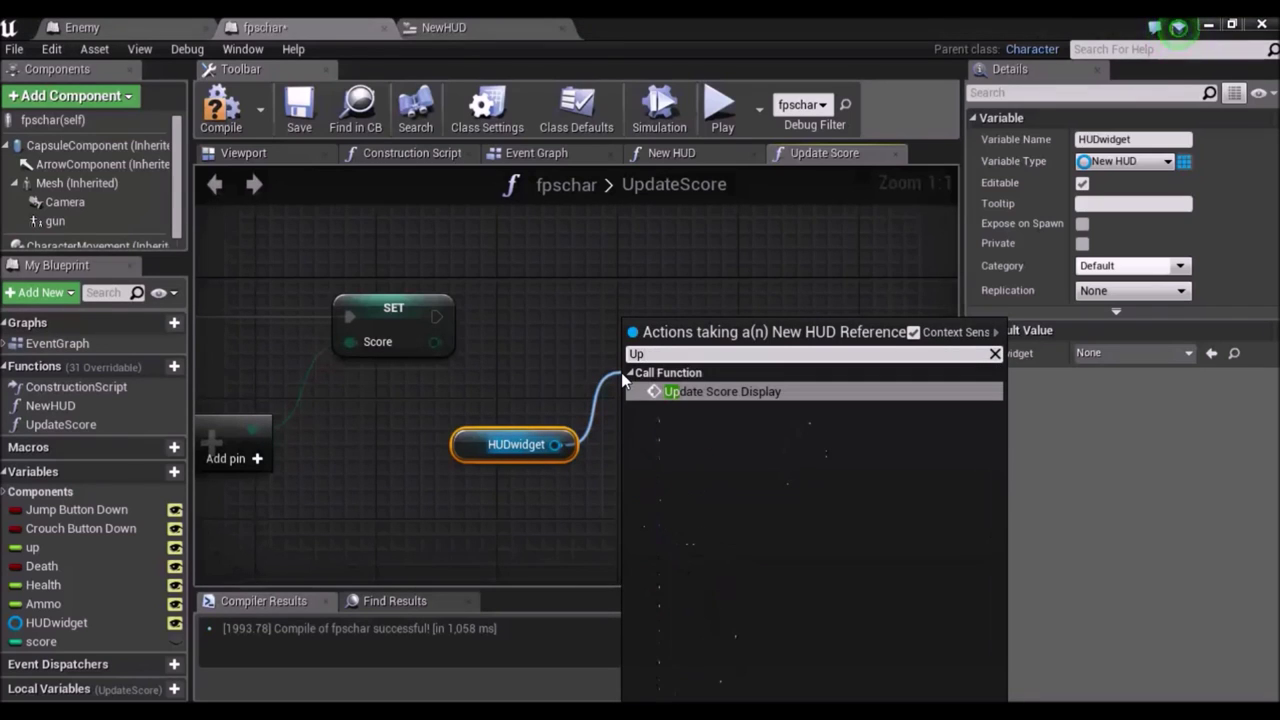
pyautogui.press('Return')
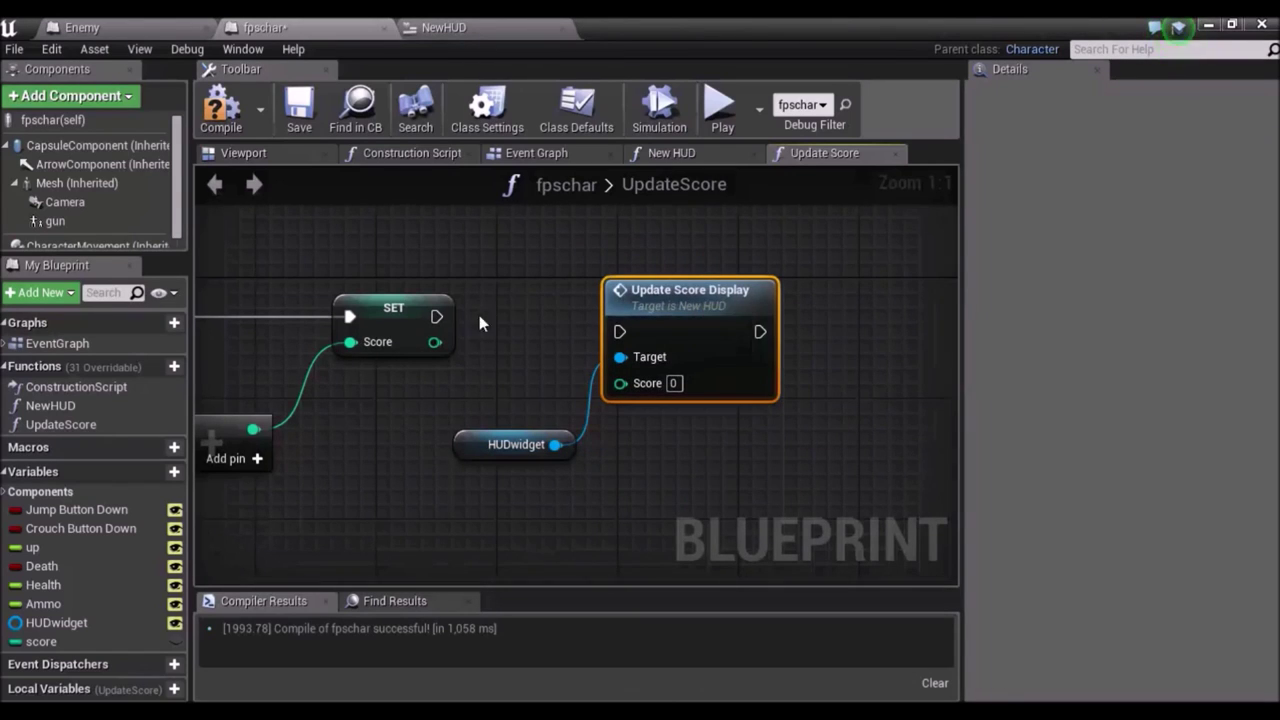
# Run Update Score Display after SET, passing the new Score through two reroute points.
pyautogui.moveTo(437, 313); pyautogui.dragTo(620, 332)
pyautogui.moveTo(553, 346); pyautogui.dragTo(550, 336, button='right')
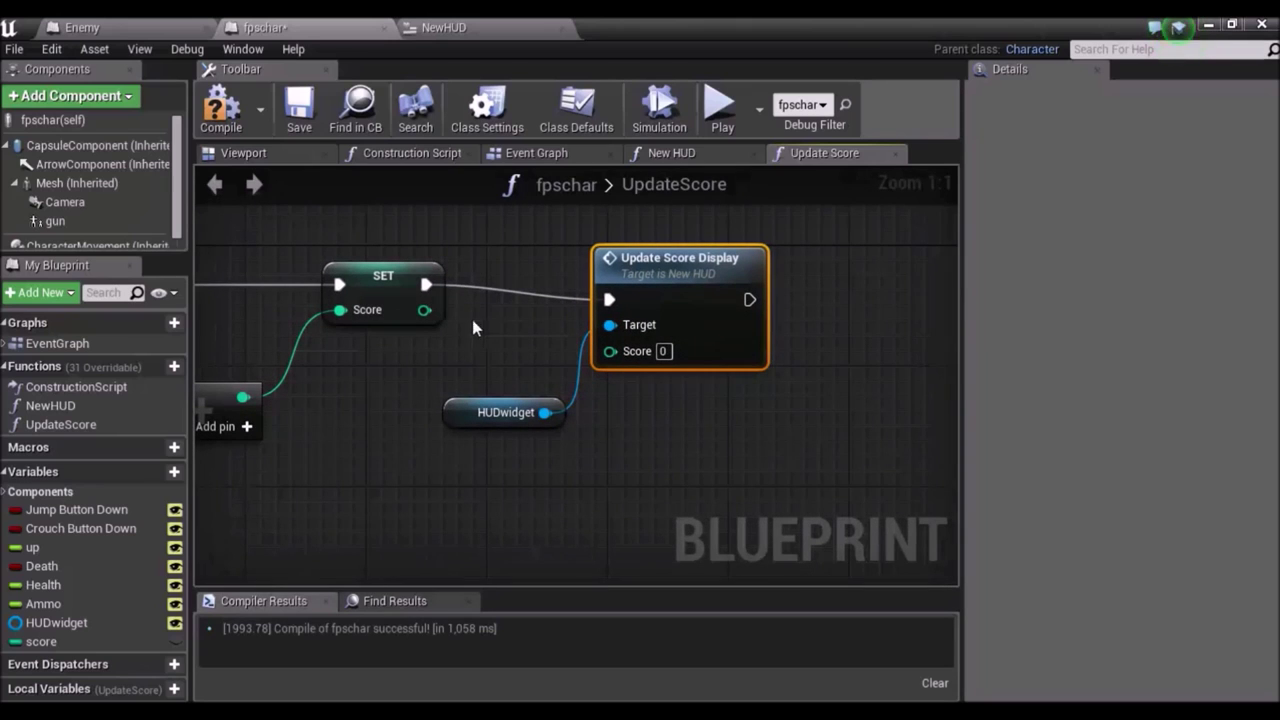
pyautogui.moveTo(505, 412); pyautogui.dragTo(520, 337)
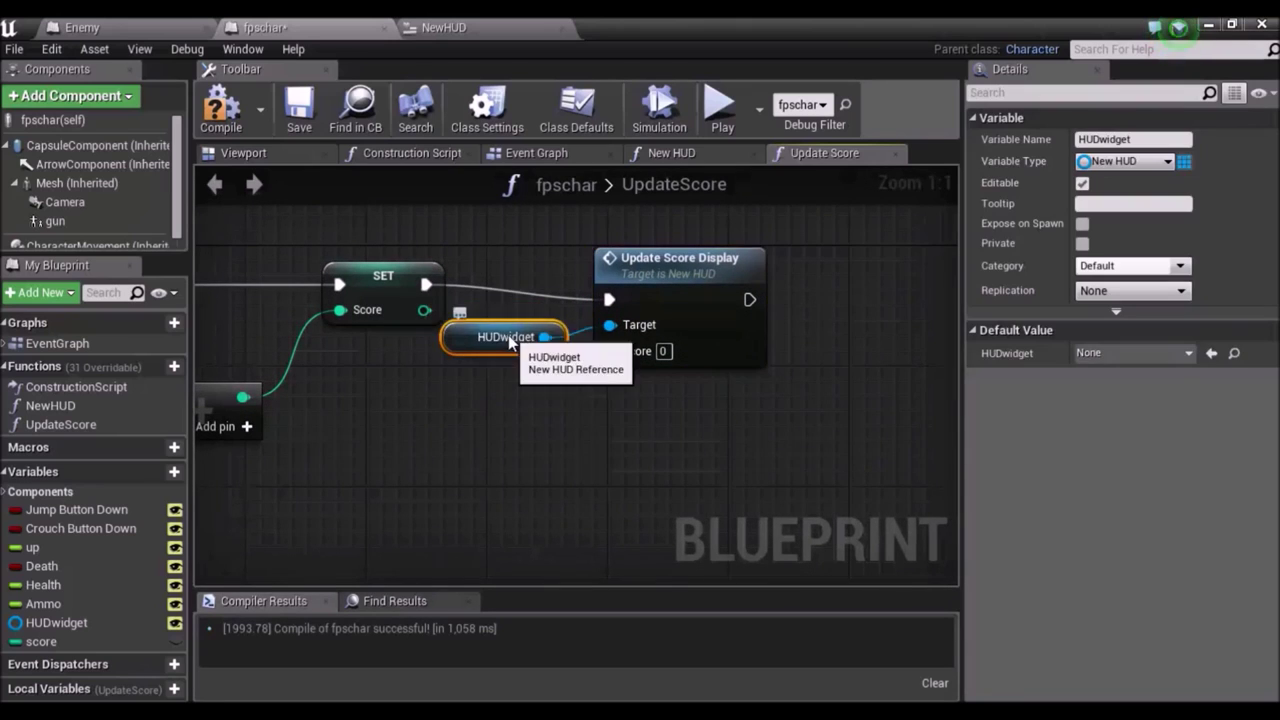
pyautogui.moveTo(657, 291); pyautogui.dragTo(746, 273)
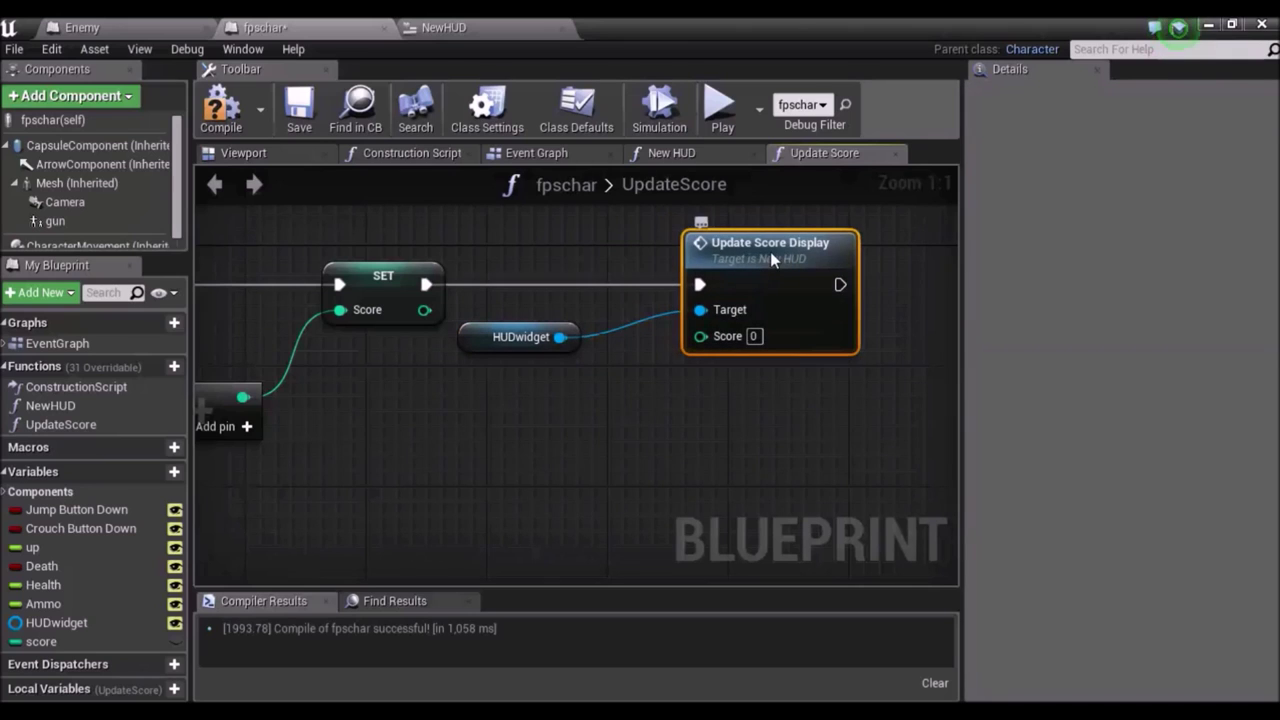
pyautogui.moveTo(514, 331); pyautogui.dragTo(560, 316)
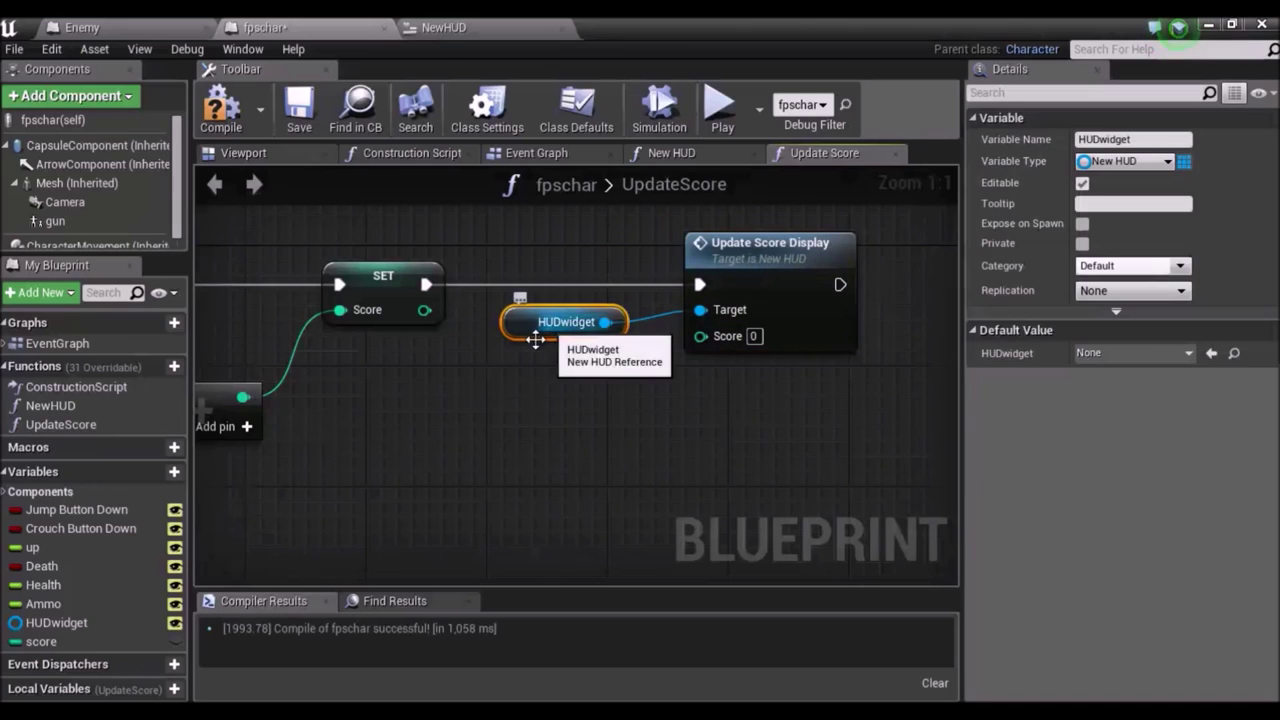
pyautogui.moveTo(425, 311); pyautogui.dragTo(705, 346)
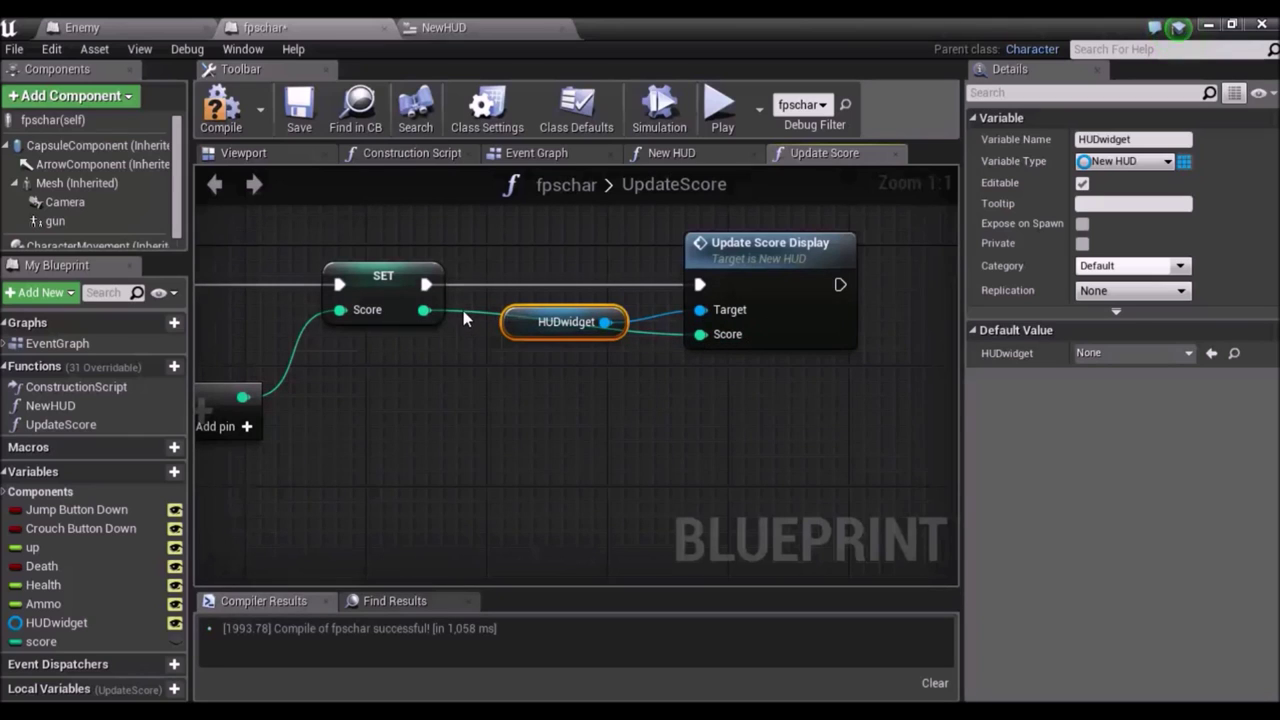
pyautogui.doubleClick(463, 310)
pyautogui.moveTo(463, 309); pyautogui.dragTo(476, 380)
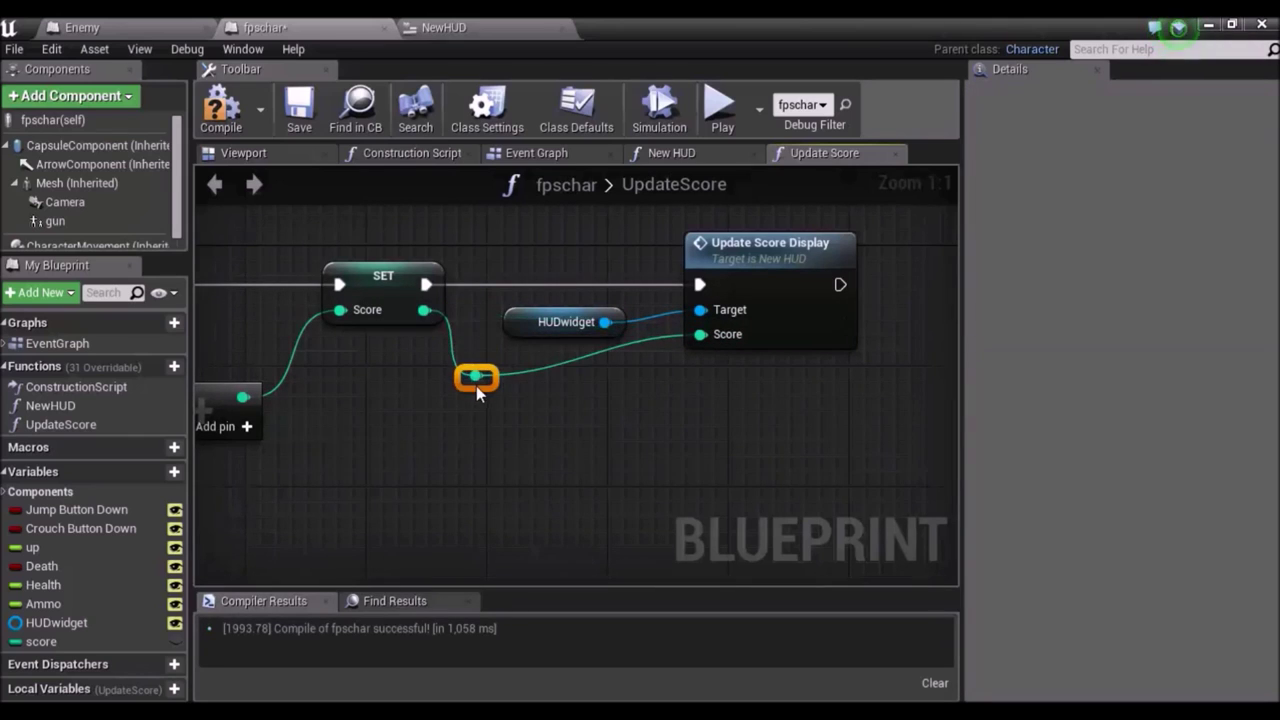
pyautogui.doubleClick(658, 342)
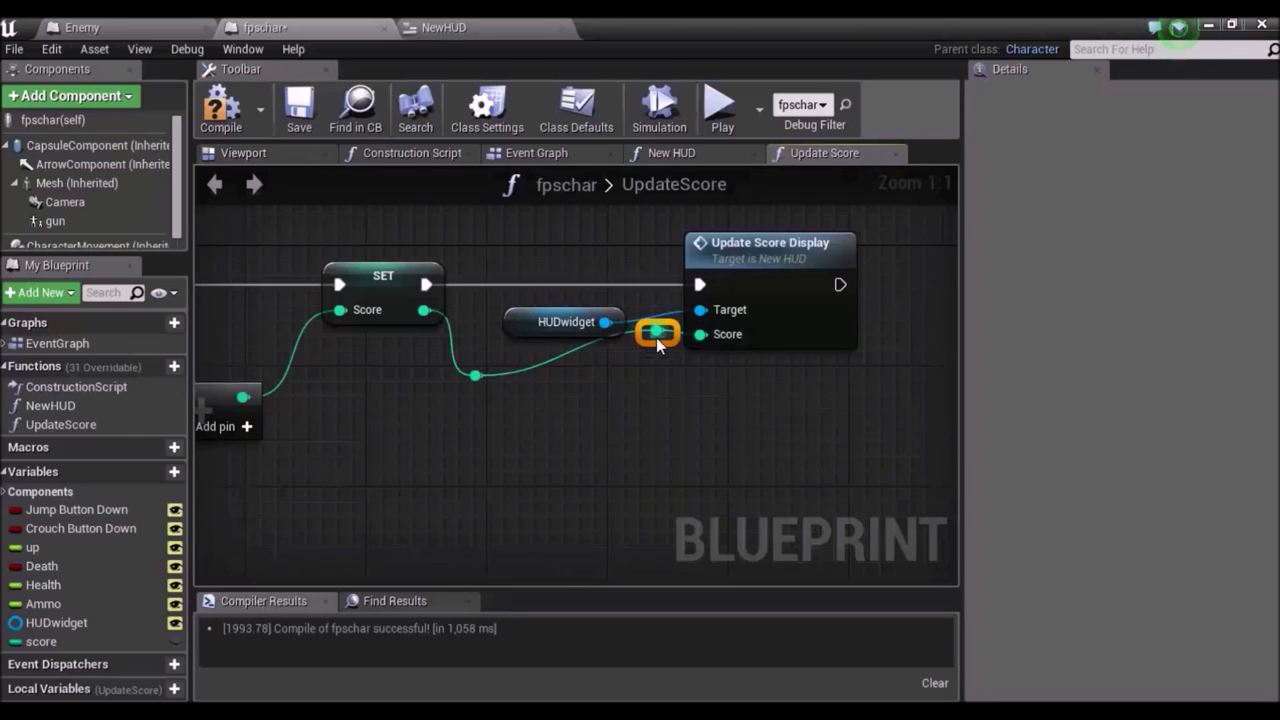
pyautogui.moveTo(648, 378); pyautogui.dragTo(641, 394)
pyautogui.click(578, 487)
# Save and compile fpschar, then nudge the Score getter down beside the add node.
pyautogui.moveTo(527, 404); pyautogui.dragTo(591, 408, button='right')
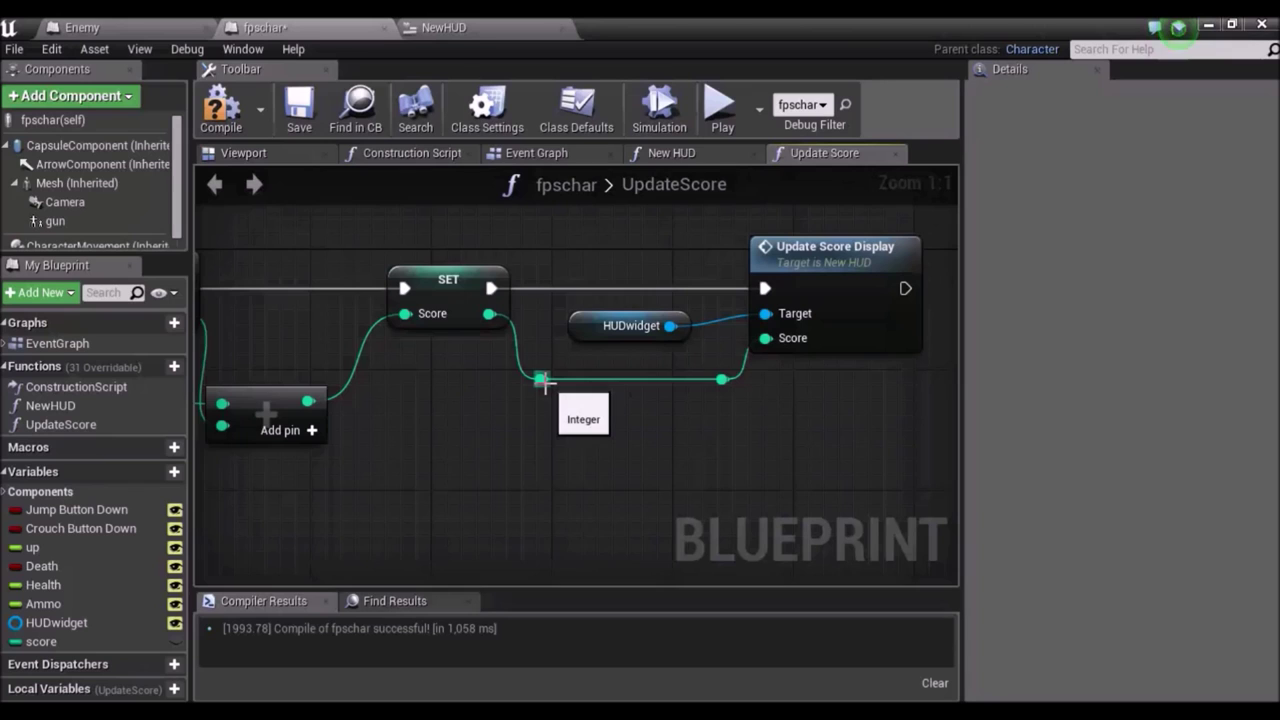
pyautogui.scroll(-2, 546, 457)
pyautogui.scroll(-1, 540, 465)
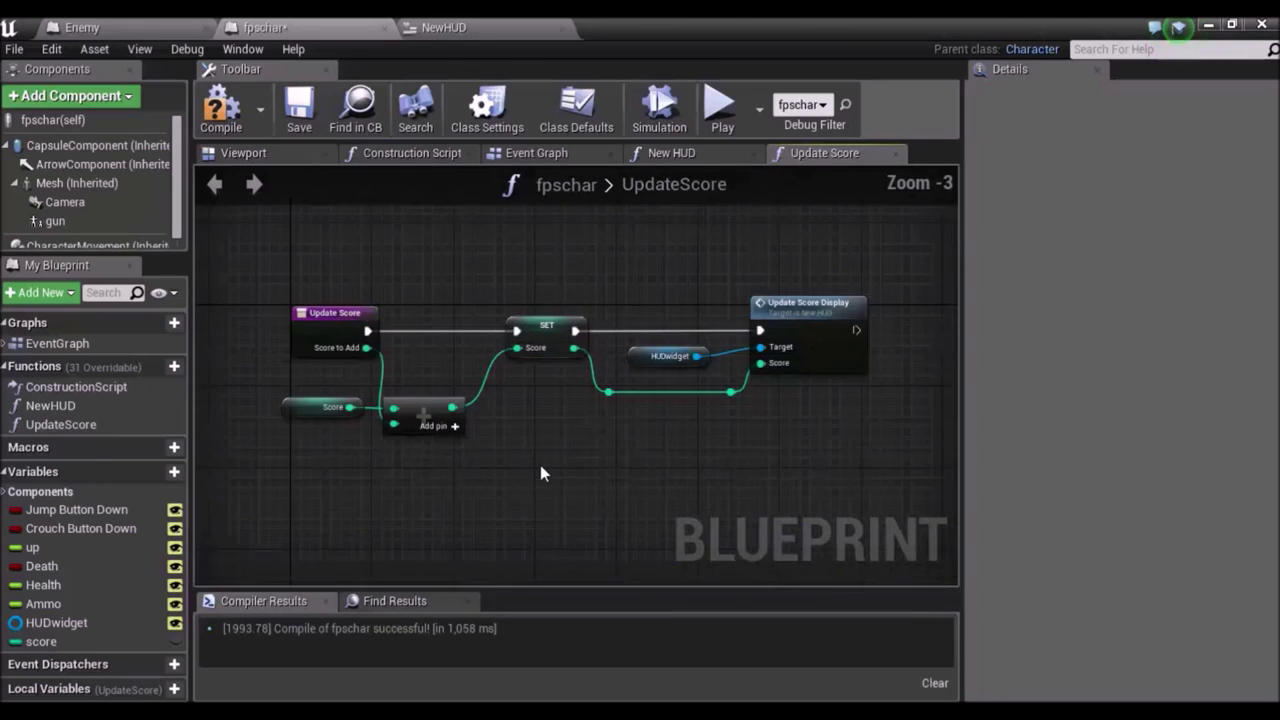
pyautogui.moveTo(514, 478); pyautogui.dragTo(497, 503, button='right')
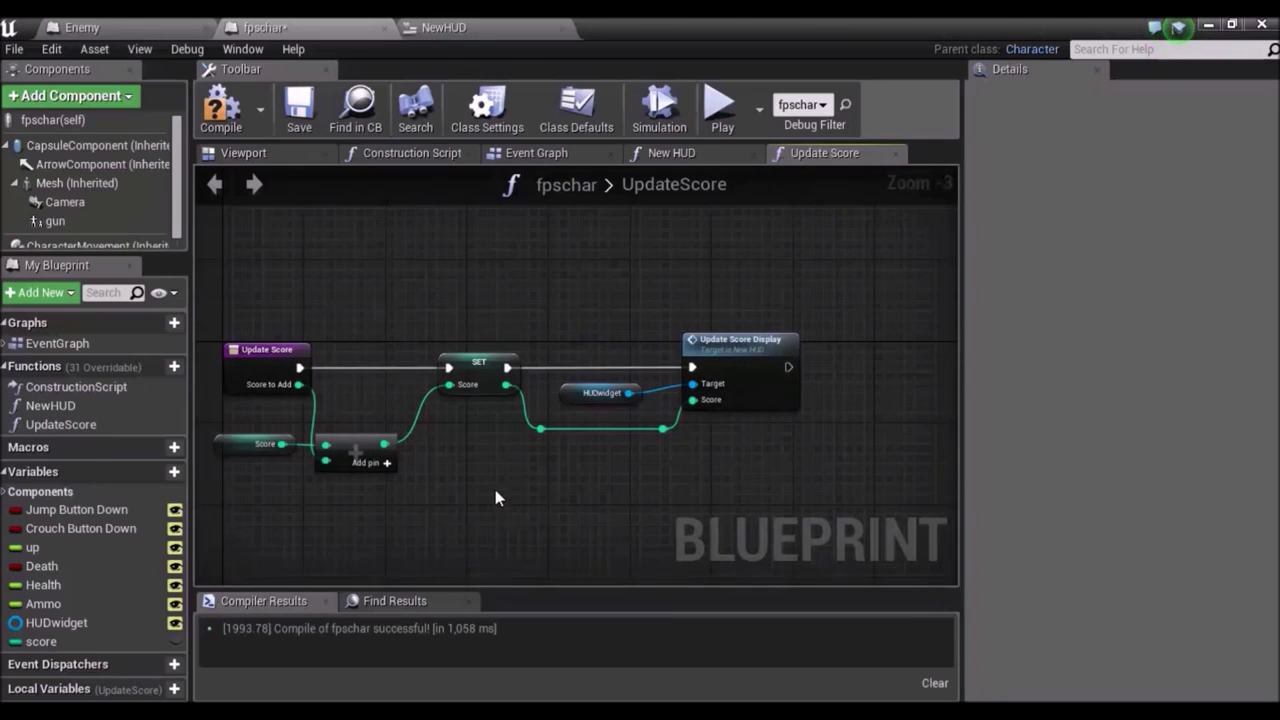
pyautogui.hotkey('ctrl', 'shift', 's')
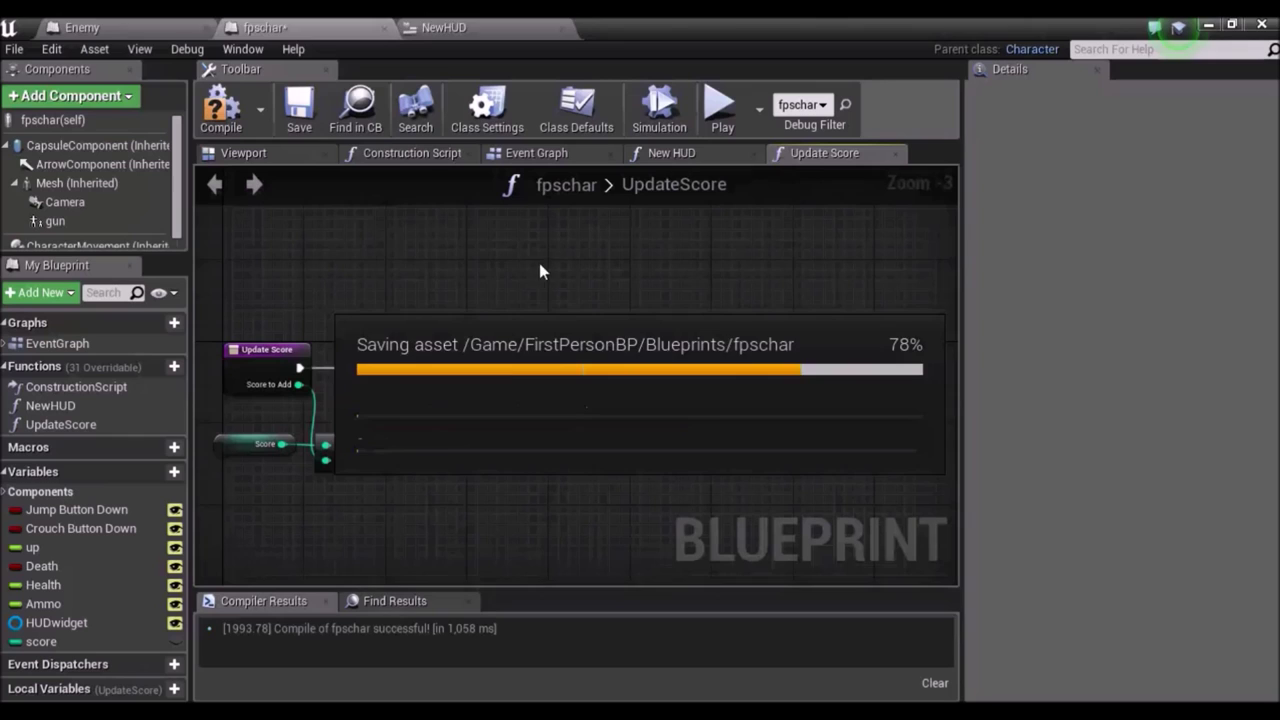
pyautogui.click(225, 109)
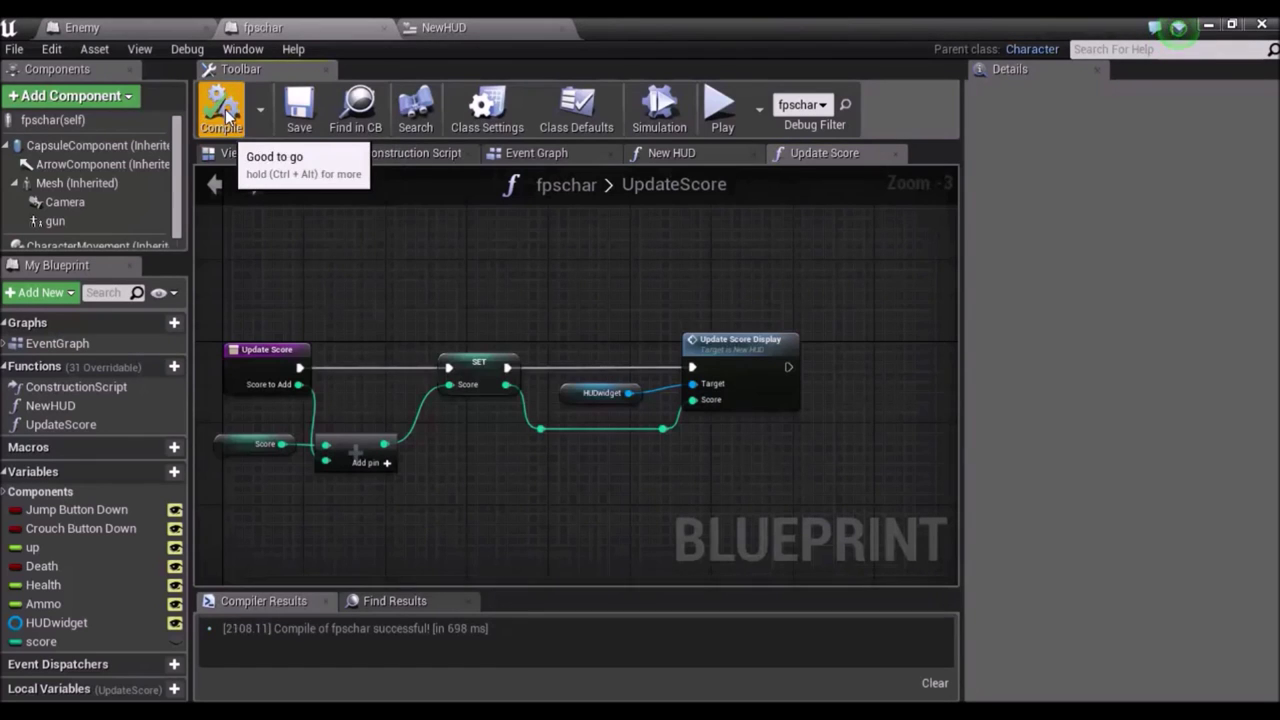
pyautogui.scroll(1, 544, 437)
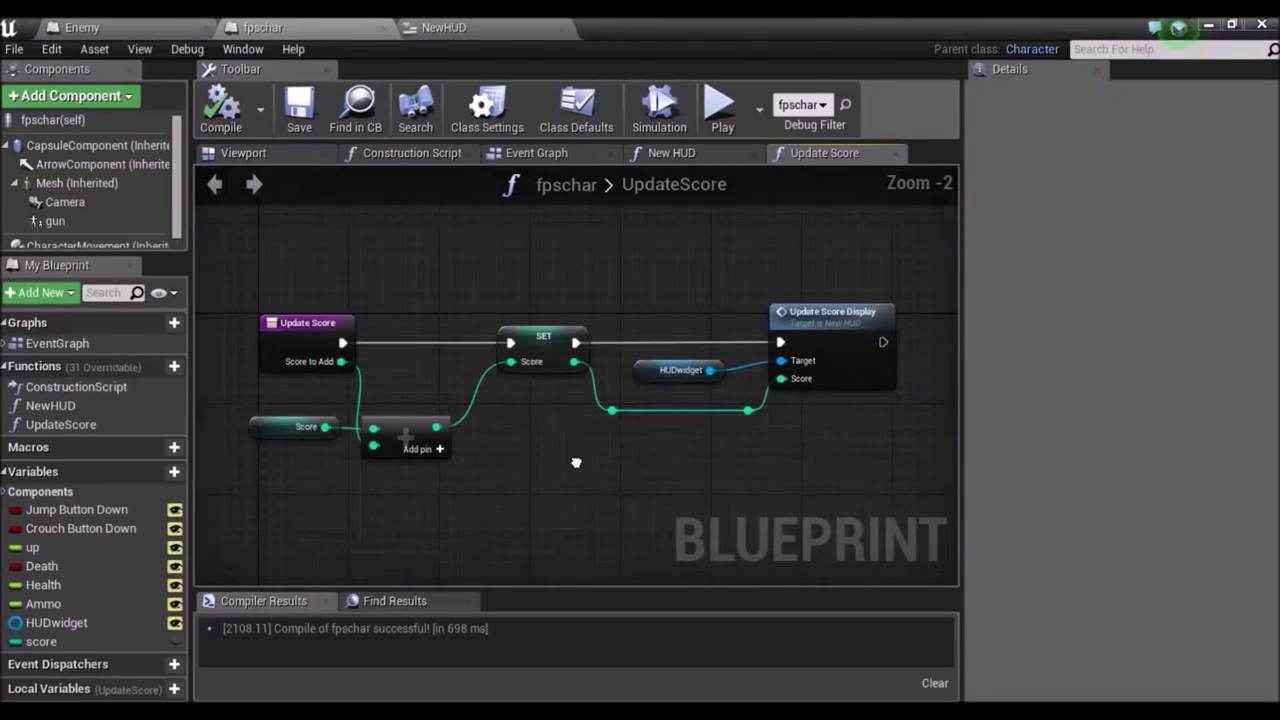
pyautogui.moveTo(639, 482); pyautogui.dragTo(612, 499, button='right')
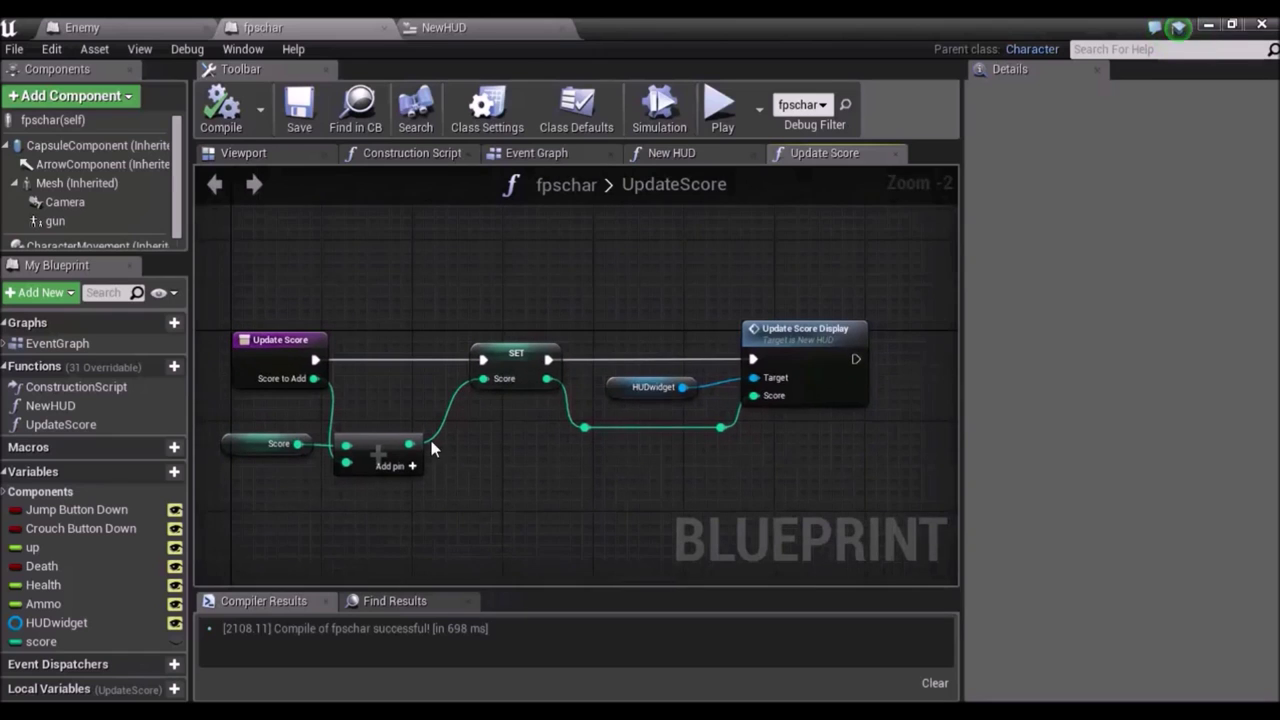
pyautogui.moveTo(349, 277); pyautogui.dragTo(389, 253, button='right')
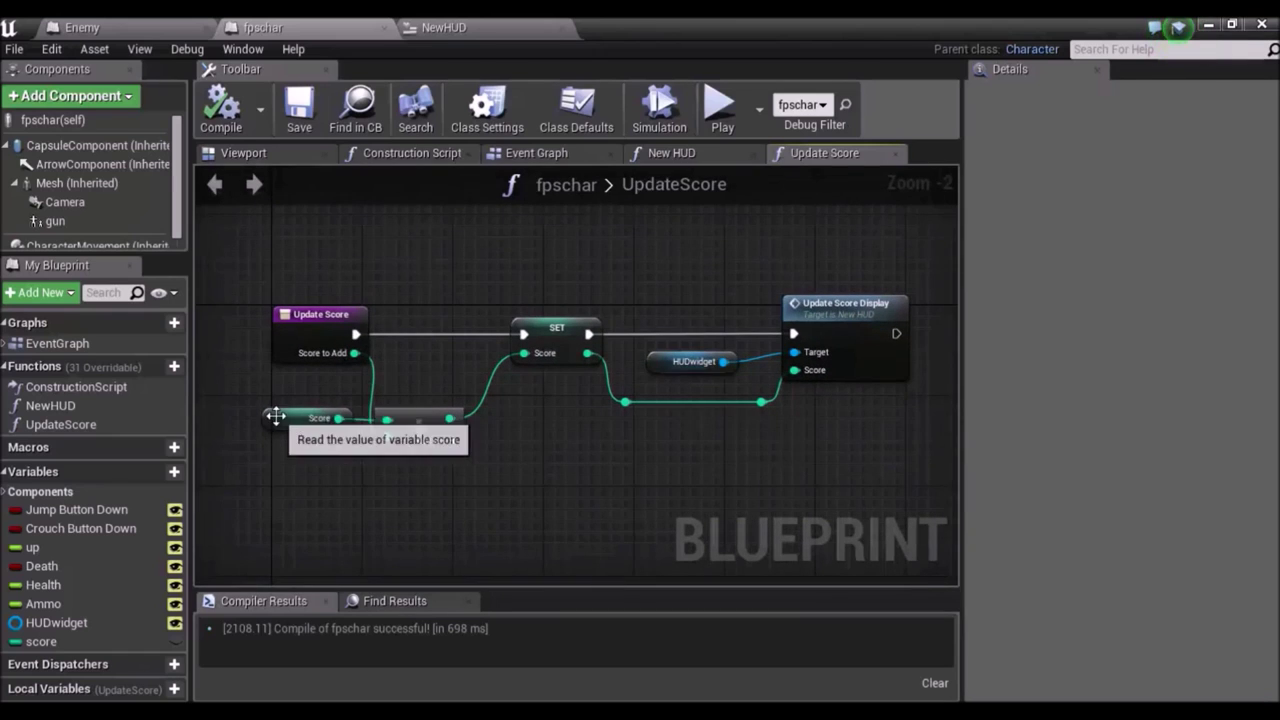
pyautogui.moveTo(281, 420); pyautogui.dragTo(282, 432)
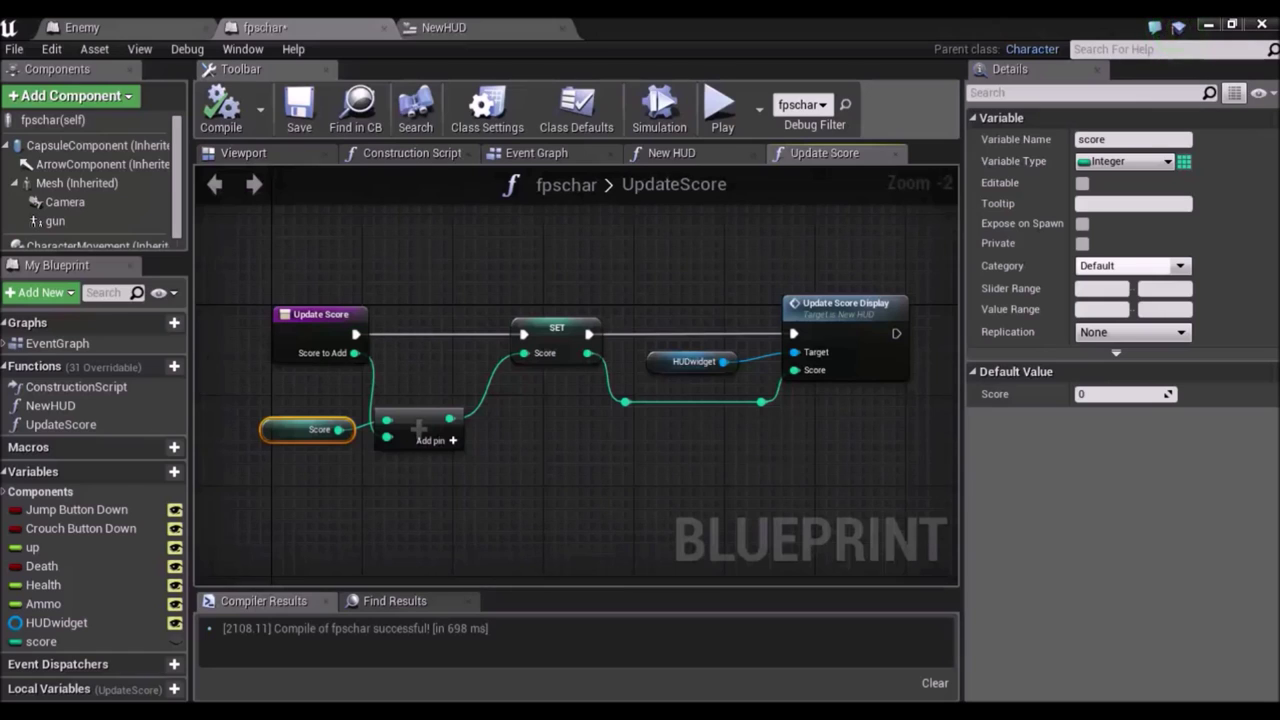
# Minimize the Blueprint editor and create a Blueprint Interface asset in the Blueprints folder.
pyautogui.click(1210, 27)
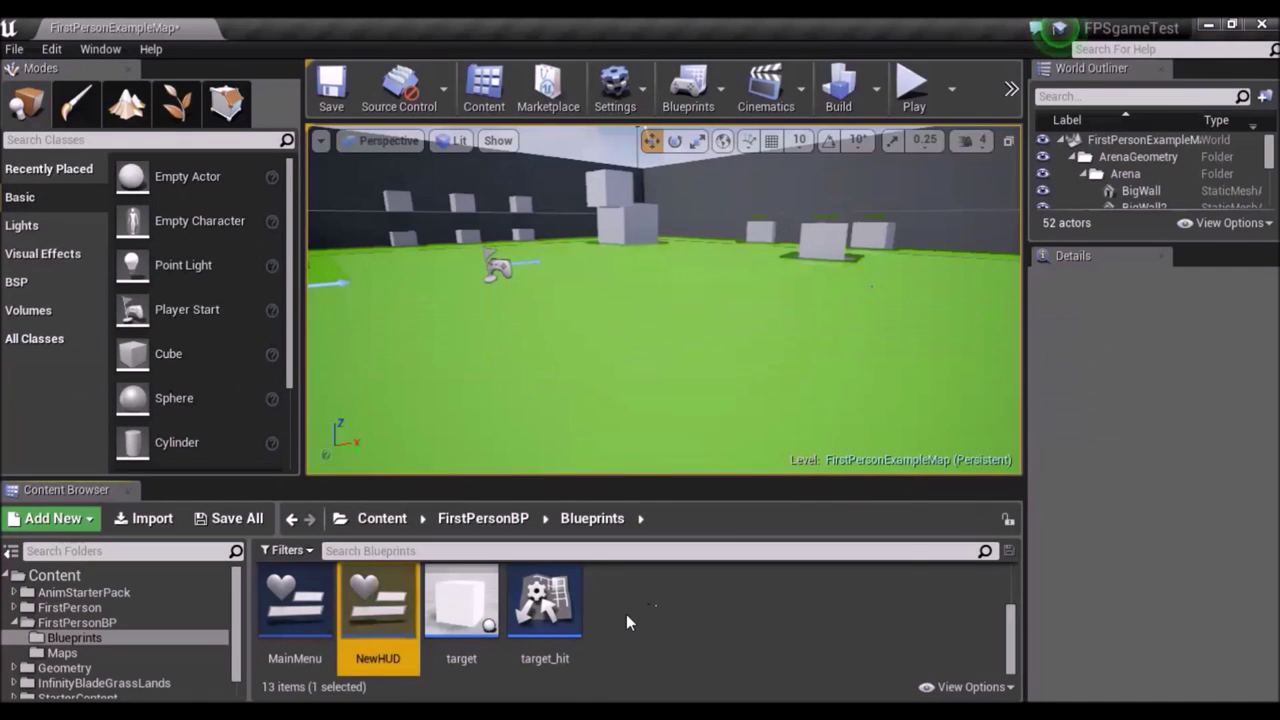
pyautogui.rightClick(626, 614)
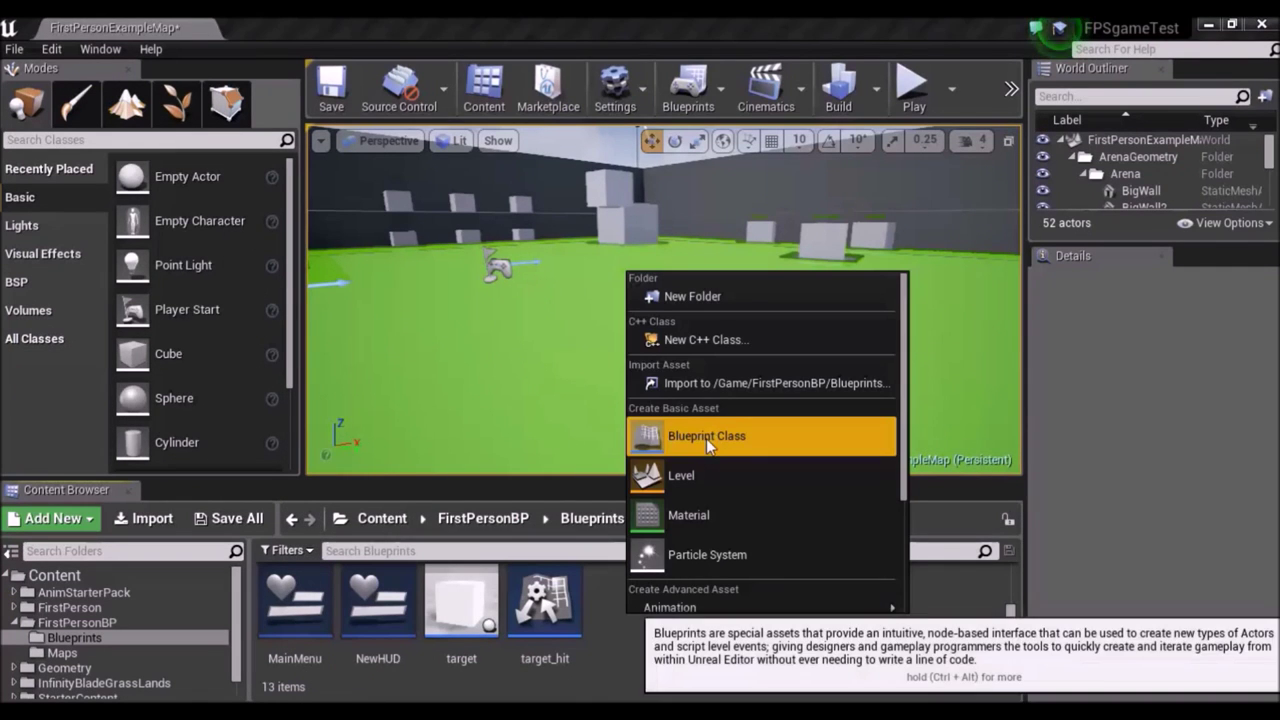
pyautogui.scroll(-1, 721, 595)
pyautogui.scroll(-5, 721, 580)
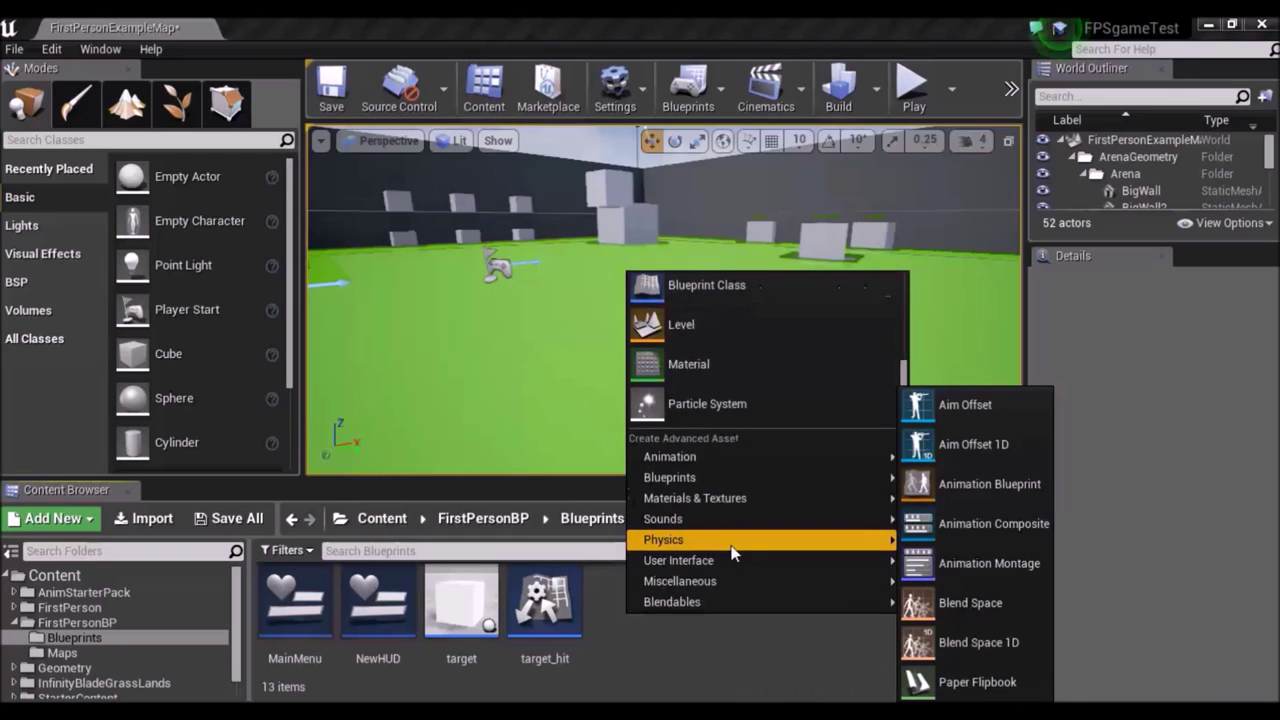
pyautogui.scroll(-1, 722, 515)
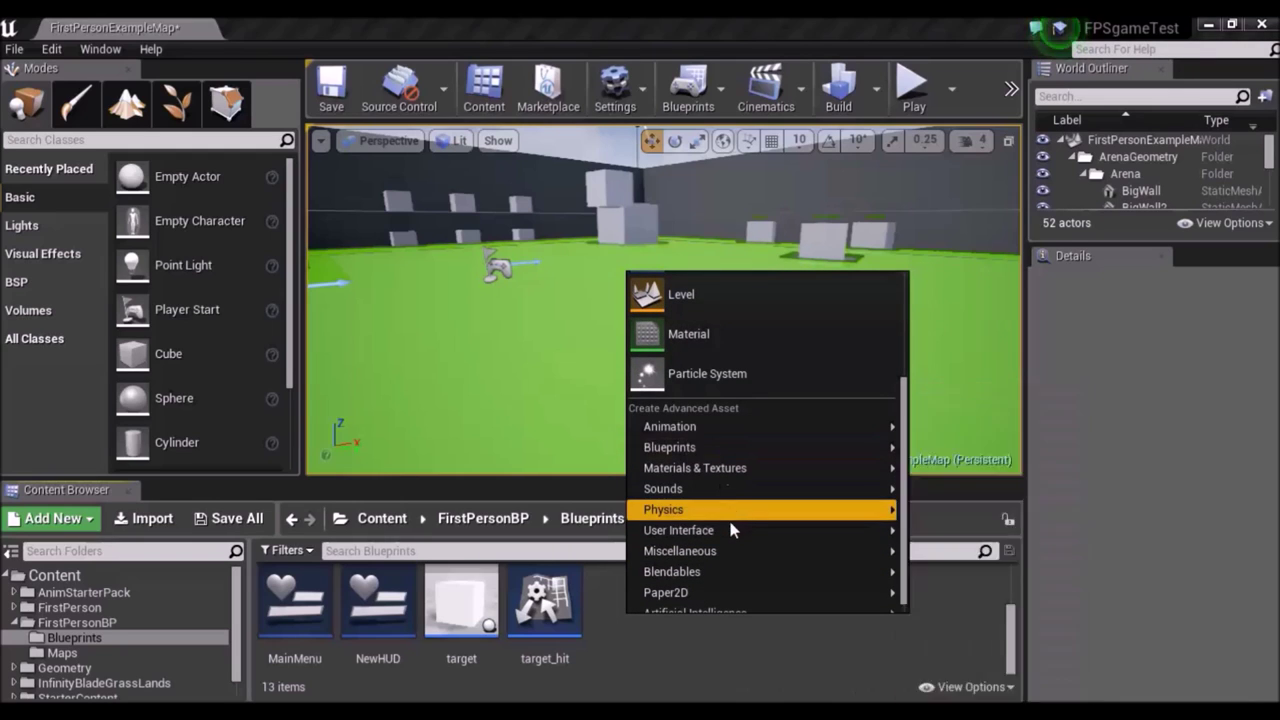
pyautogui.moveTo(700, 447)
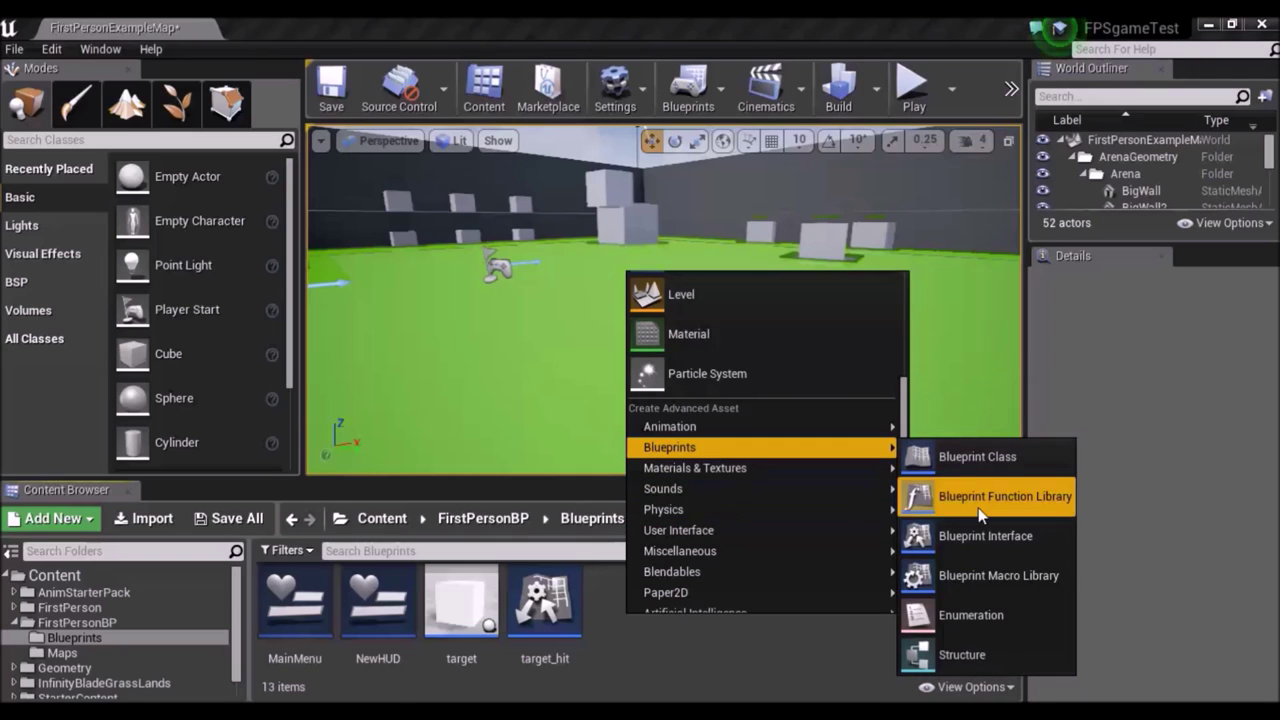
pyautogui.click(960, 531)
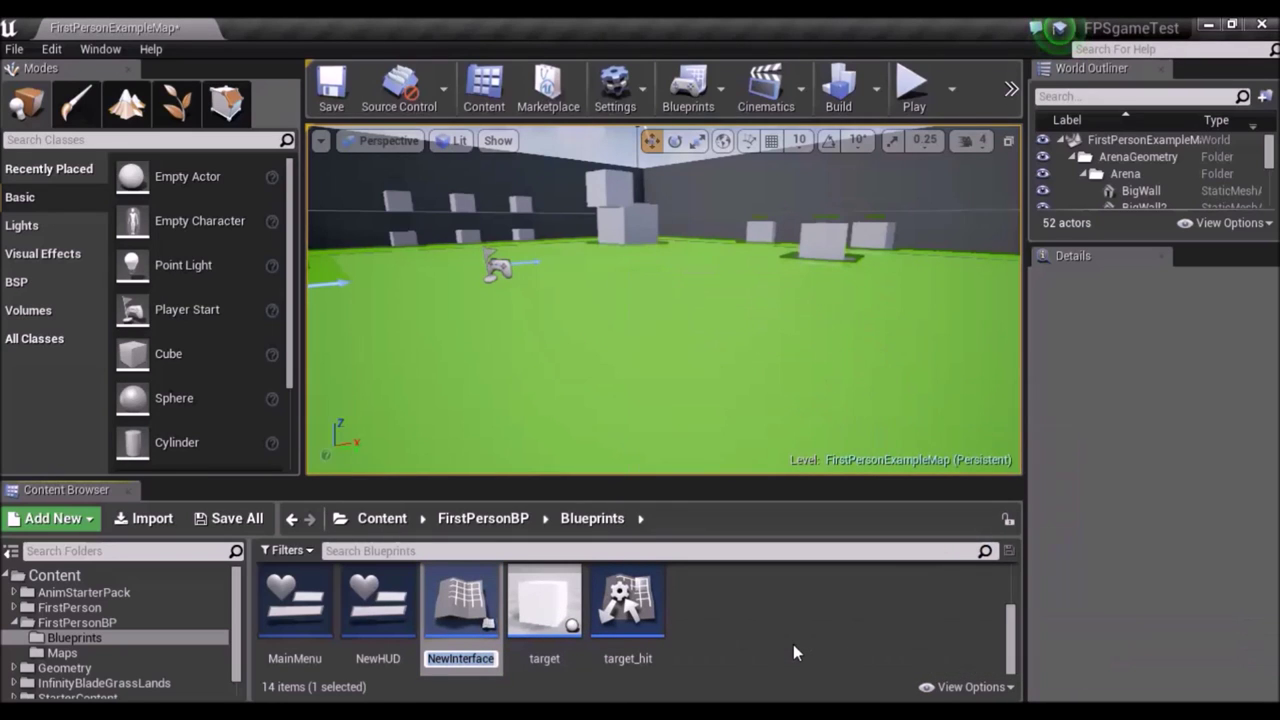
# Name the interface FPS-Controller-BPI and open it for editing.
pyautogui.write('FPS')
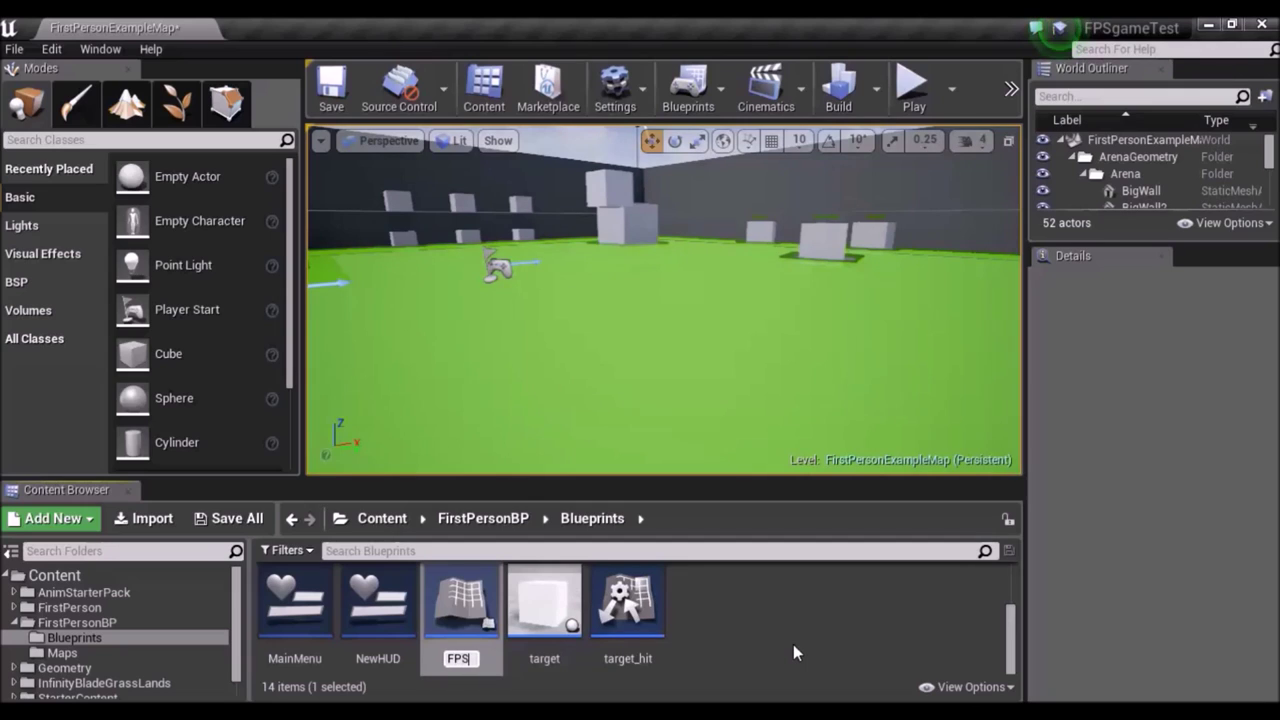
pyautogui.write('-')
pyautogui.write('B')
pyautogui.press('BackSpace')
pyautogui.write('C')
pyautogui.write('ontroller-')
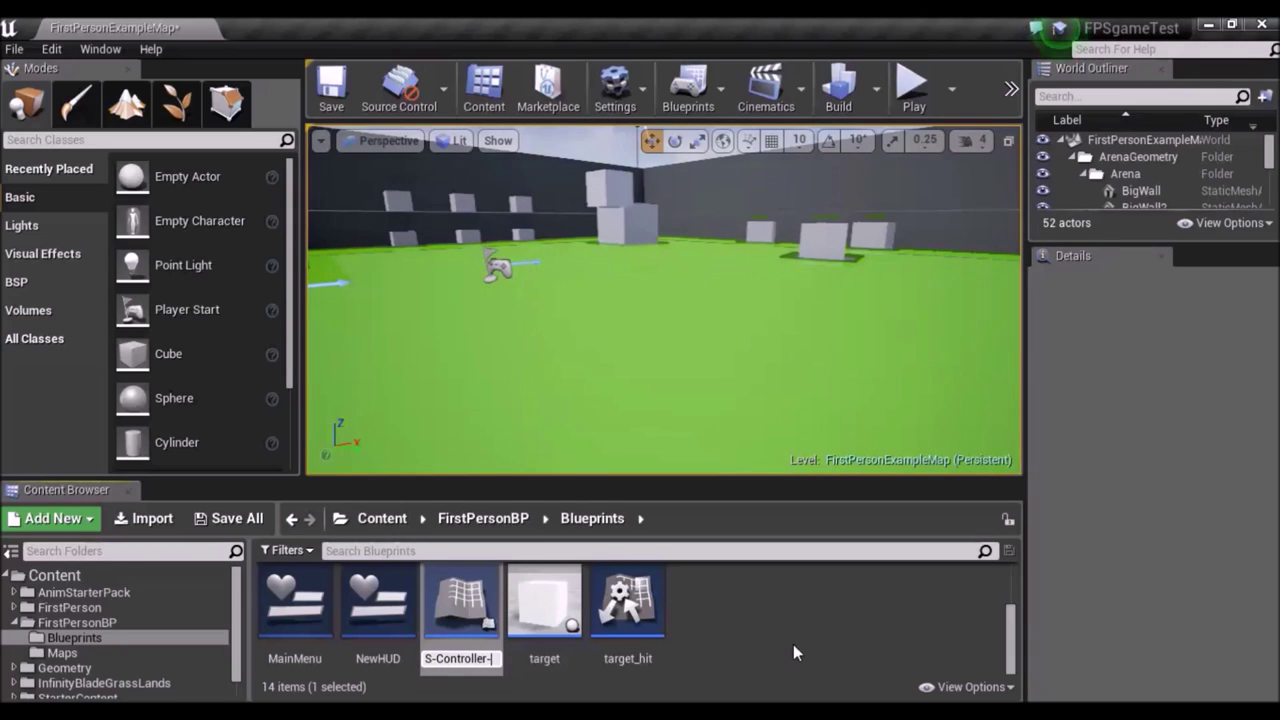
pyautogui.write('BPI')
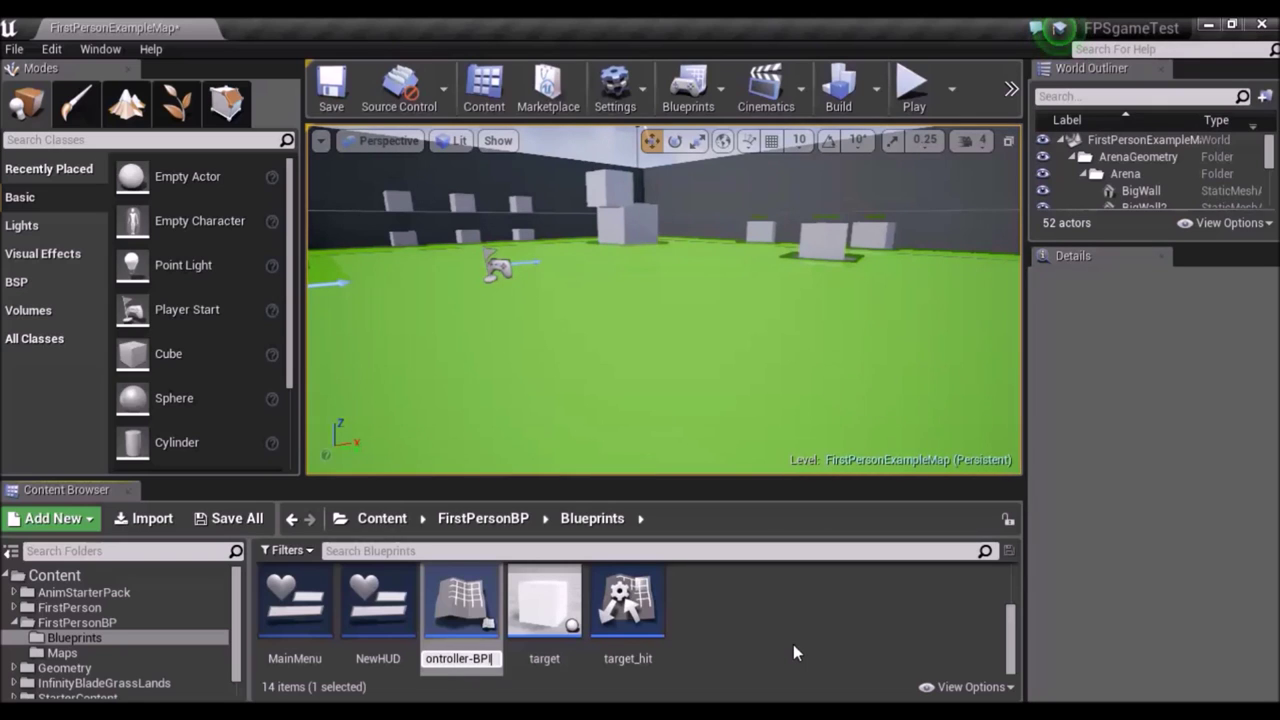
pyautogui.press('Return')
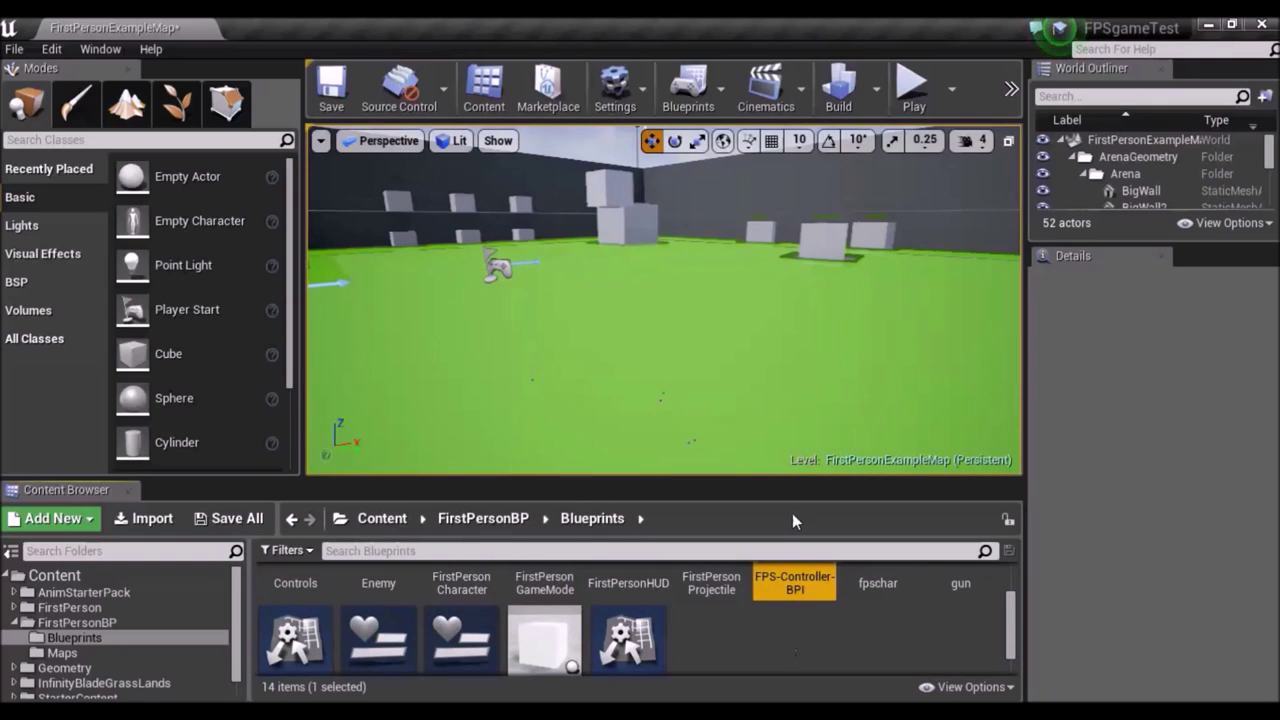
pyautogui.scroll(2, 798, 655)
pyautogui.doubleClick(815, 600)
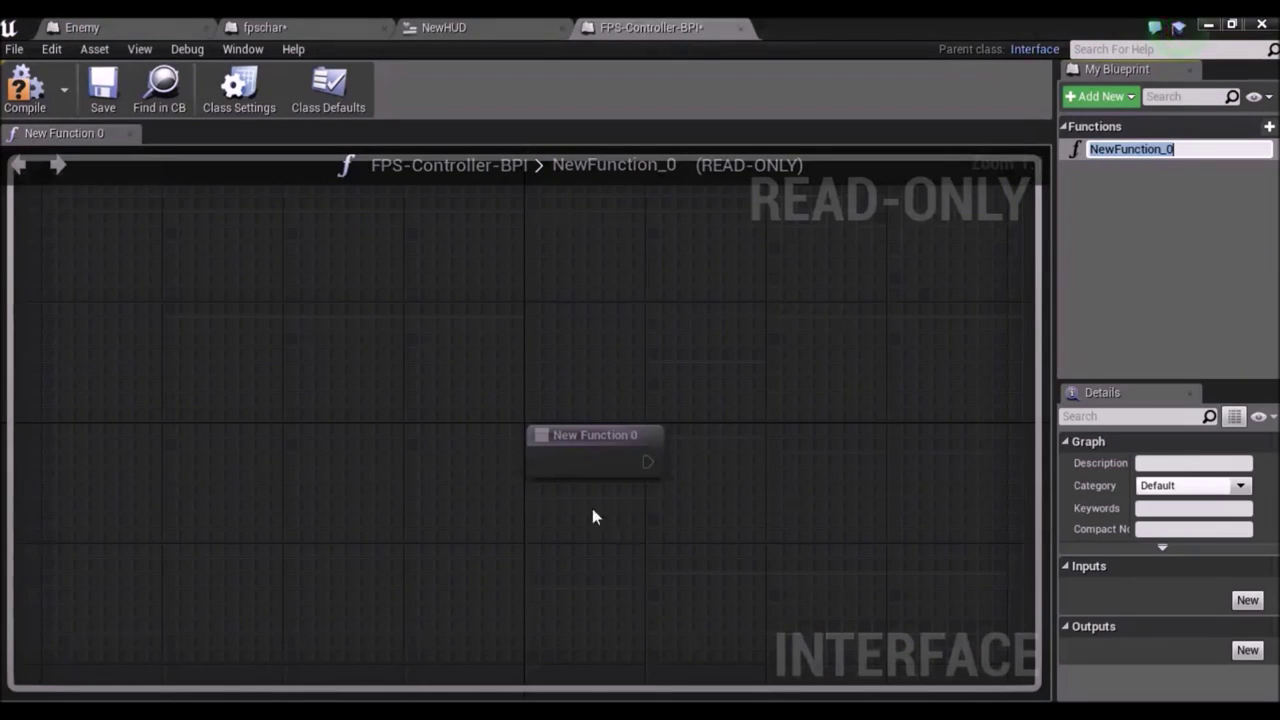
# Rename the interface's NewFunction_0 to HandleUpdateScore and select its node.
pyautogui.click(594, 437)
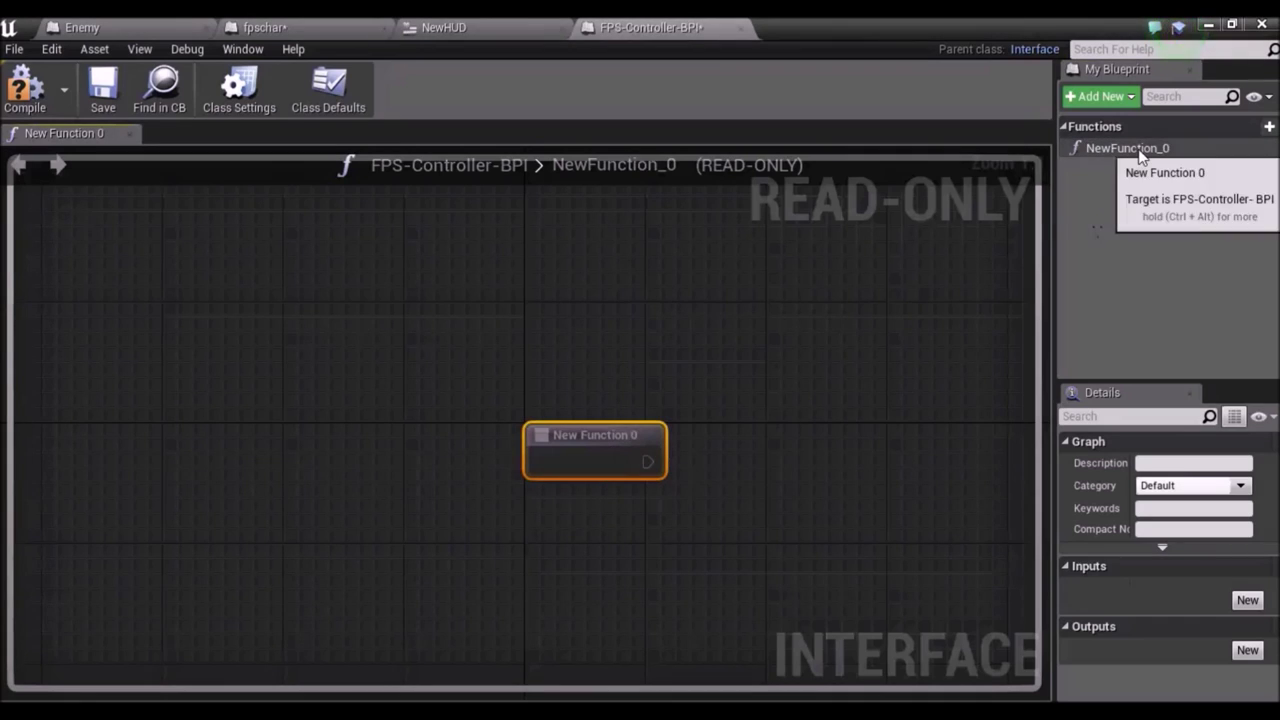
pyautogui.click(1138, 149)
pyautogui.rightClick(1138, 149)
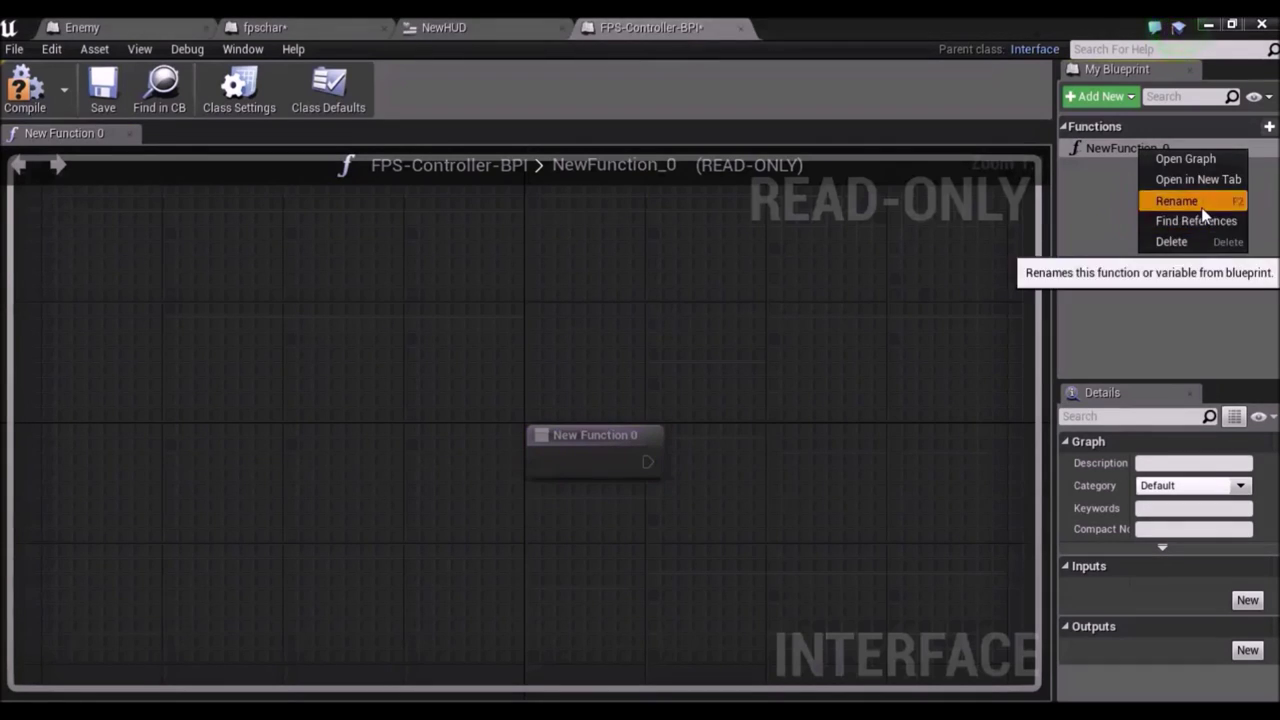
pyautogui.click(1195, 200)
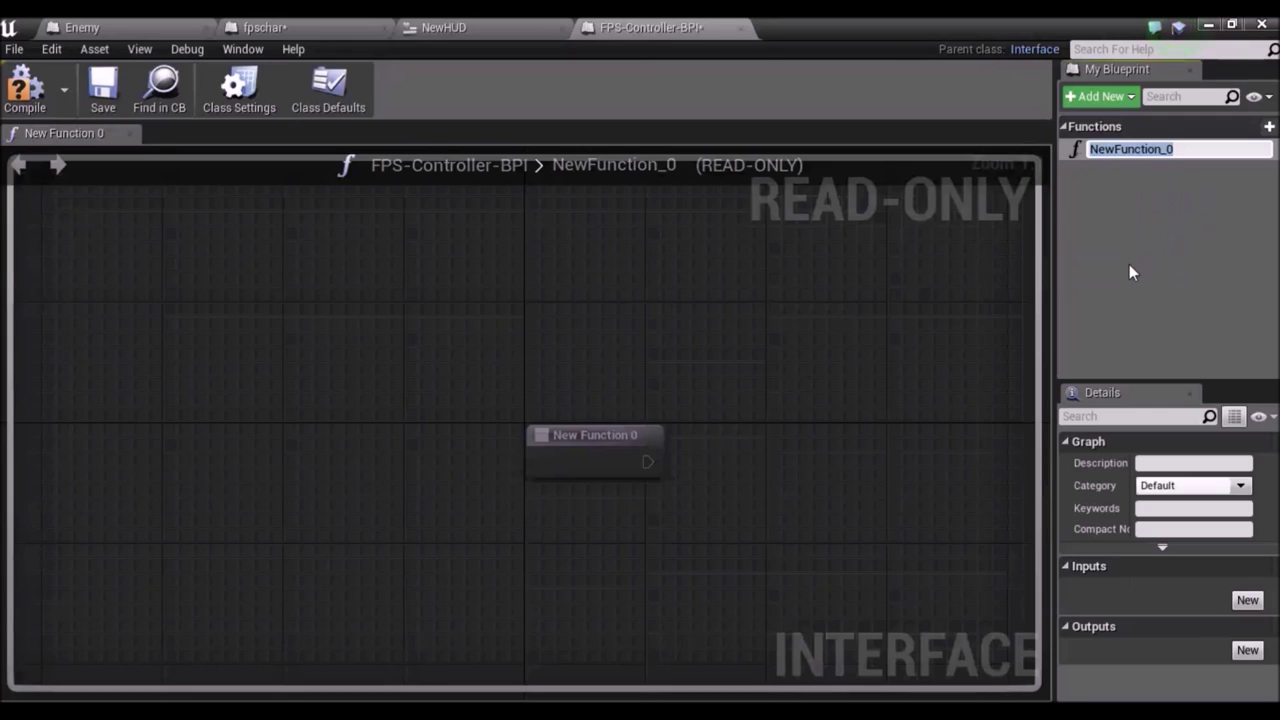
pyautogui.write('Hand')
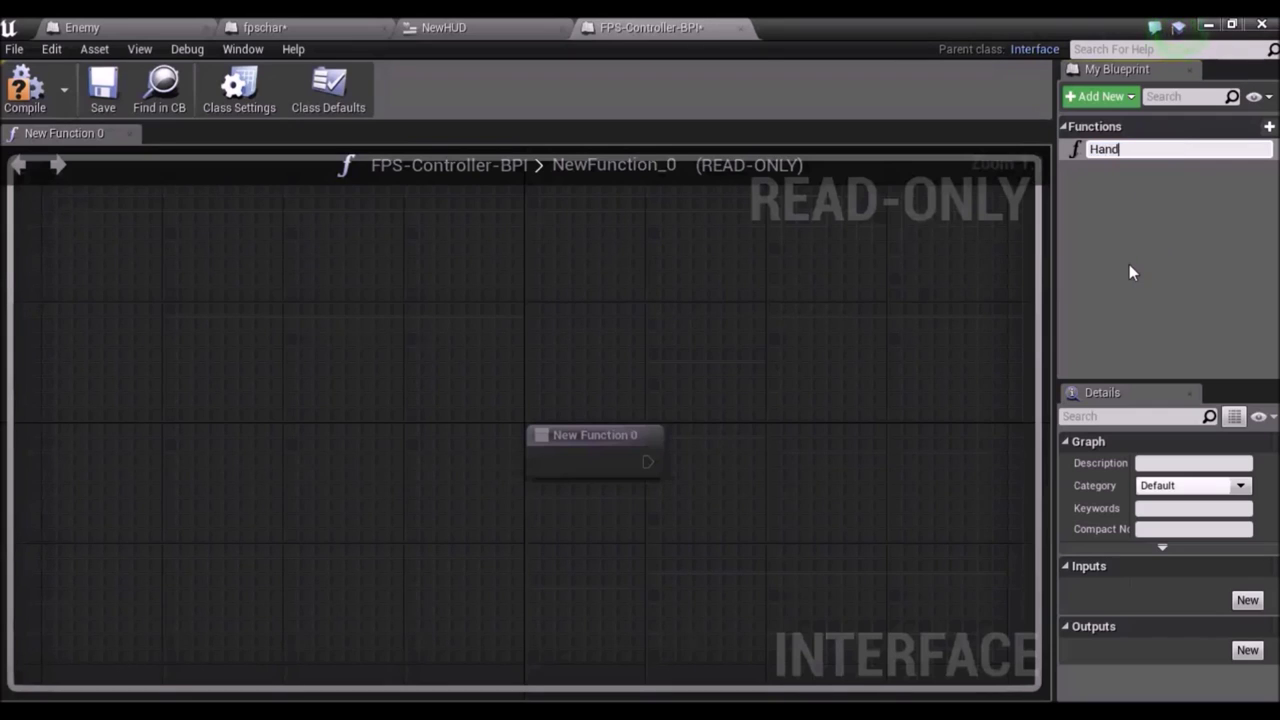
pyautogui.write('le')
pyautogui.write('Up')
pyautogui.write('dateS')
pyautogui.write('core')
pyautogui.press('Return')
pyautogui.click(652, 466)
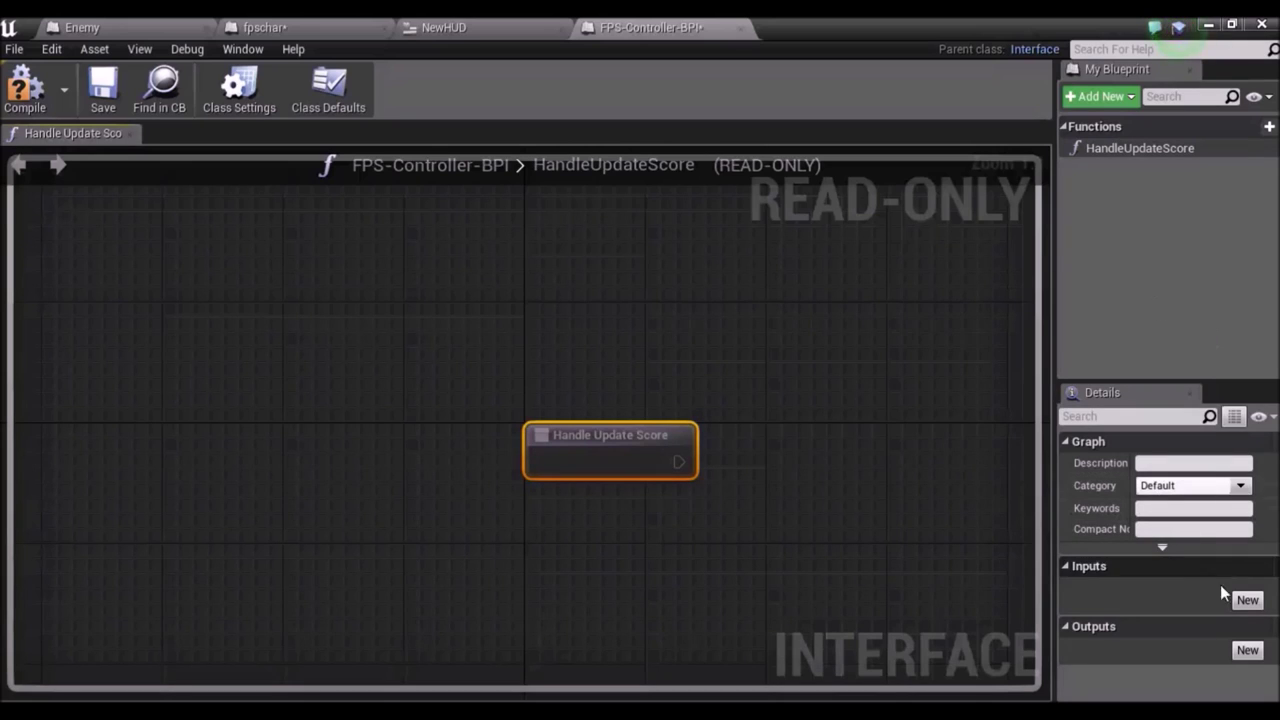
# Add an Integer input named Value to HandleUpdateScore.
pyautogui.click(1247, 600)
pyautogui.click(1106, 590)
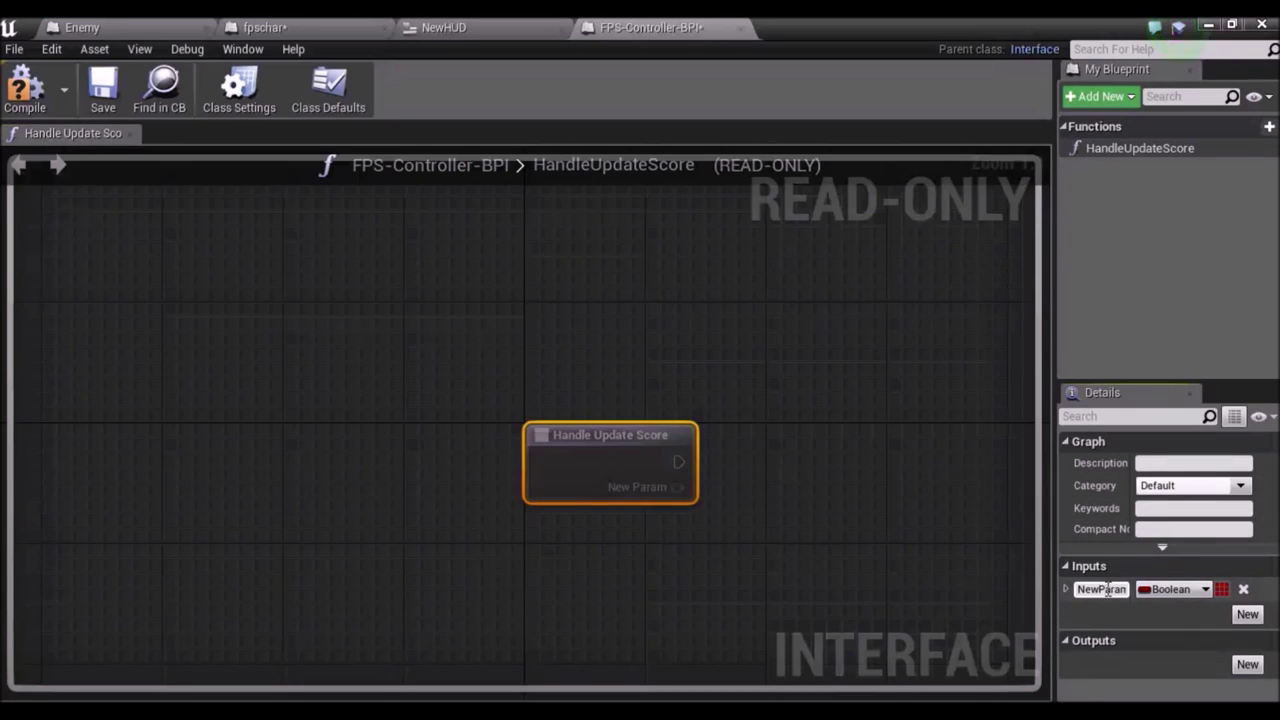
pyautogui.write('Value')
pyautogui.press('BackSpace')
pyautogui.press('BackSpace')
pyautogui.press('BackSpace')
pyautogui.press('BackSpace')
pyautogui.write('Vlaue')
pyautogui.press('BackSpace')
pyautogui.press('BackSpace')
pyautogui.write('Valu')
pyautogui.write('e')
pyautogui.press('Return')
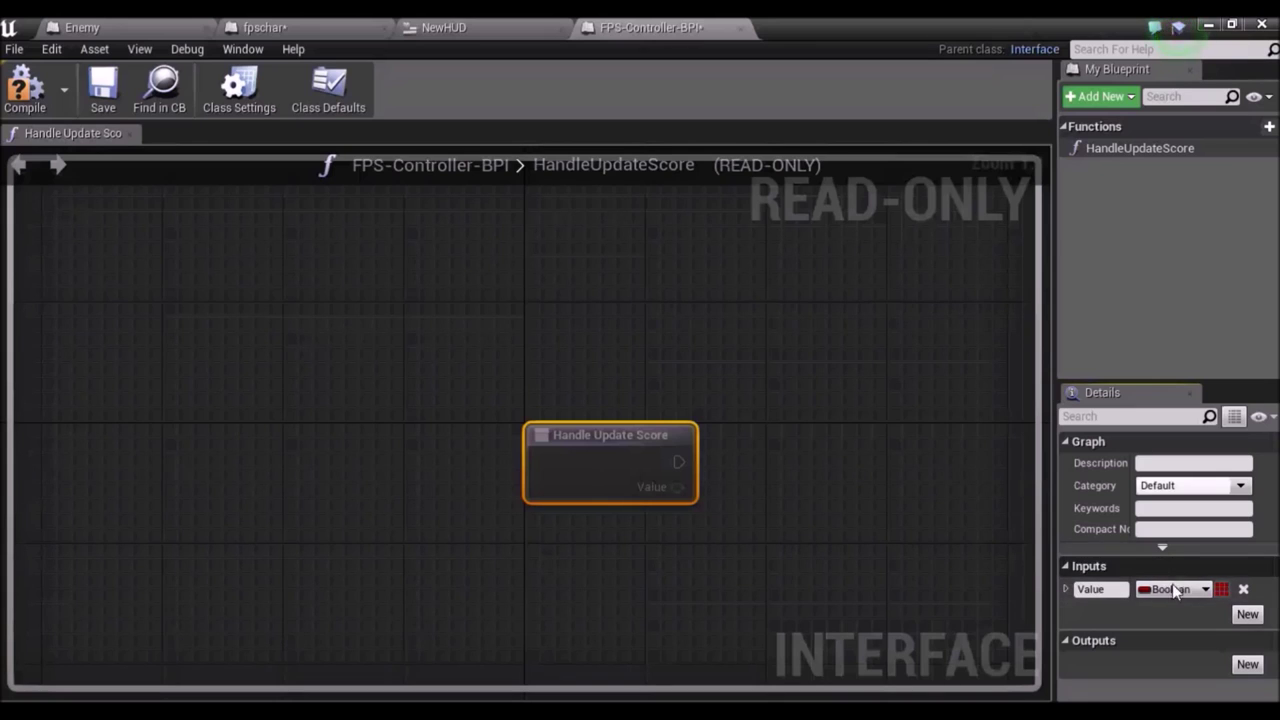
pyautogui.click(1176, 591)
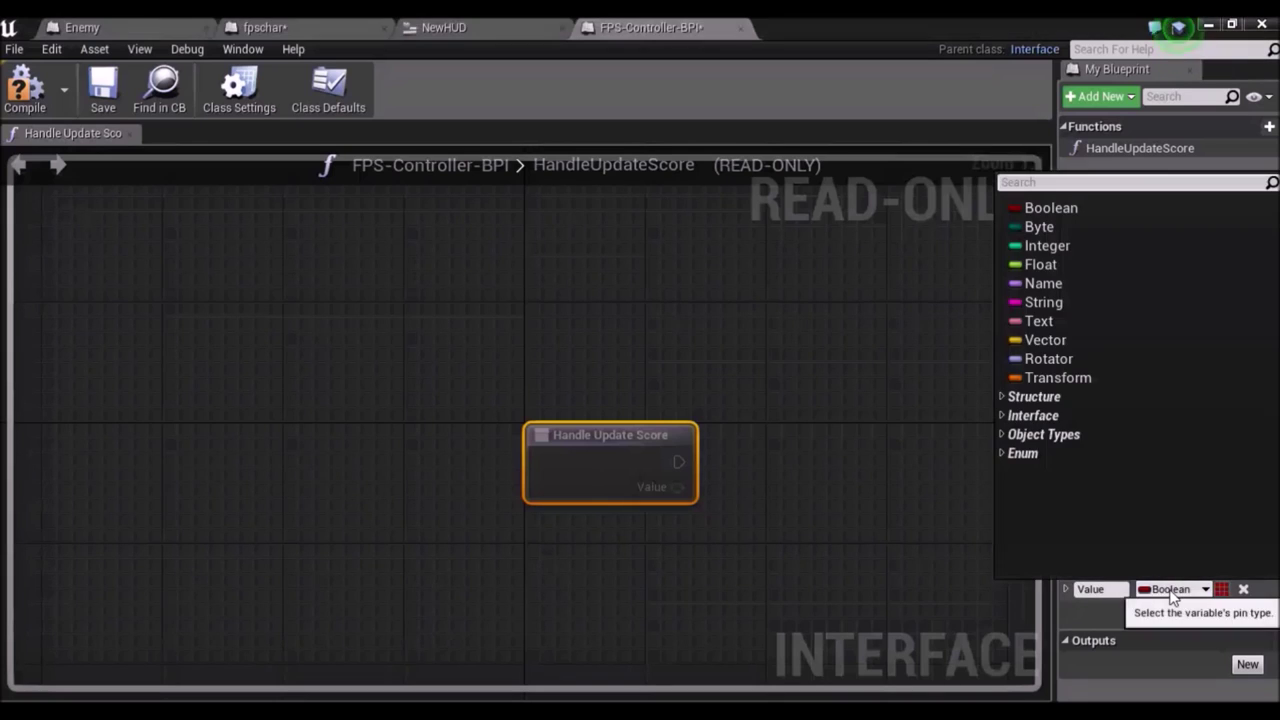
pyautogui.click(1046, 246)
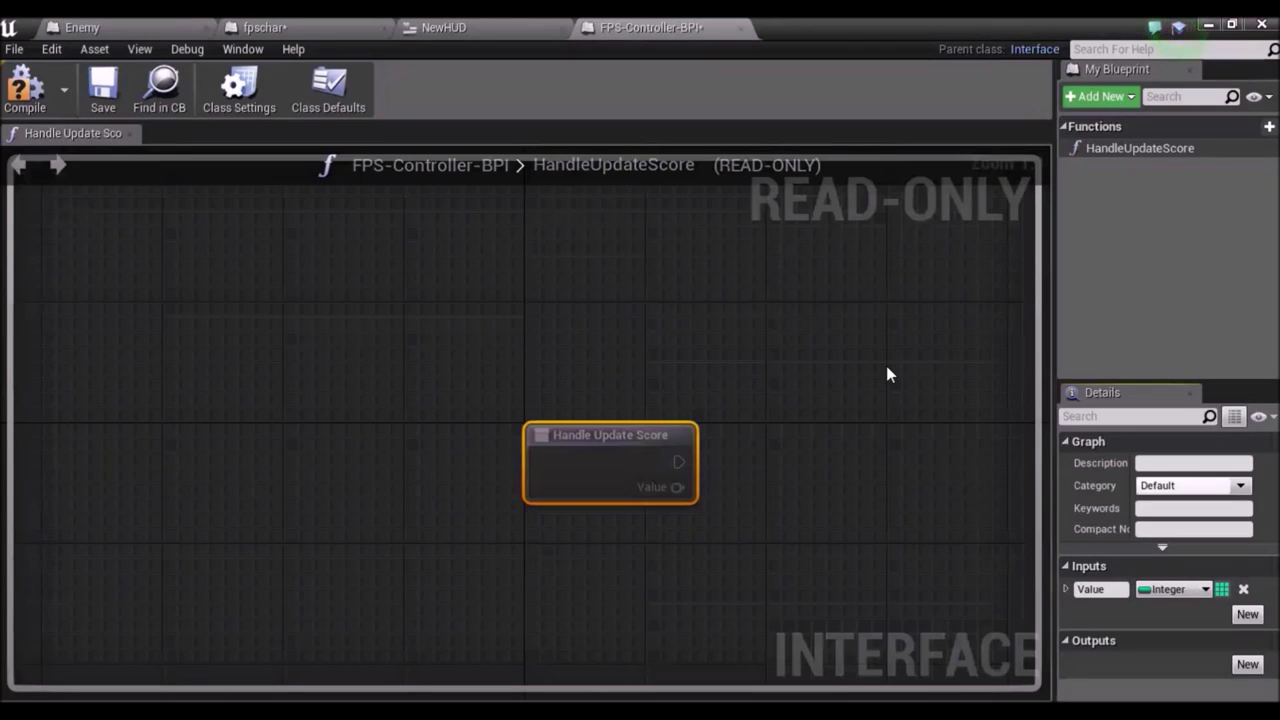
# Save all and compile the FPS-Controller-BPI interface.
pyautogui.hotkey('ctrl', 'shift', 's')
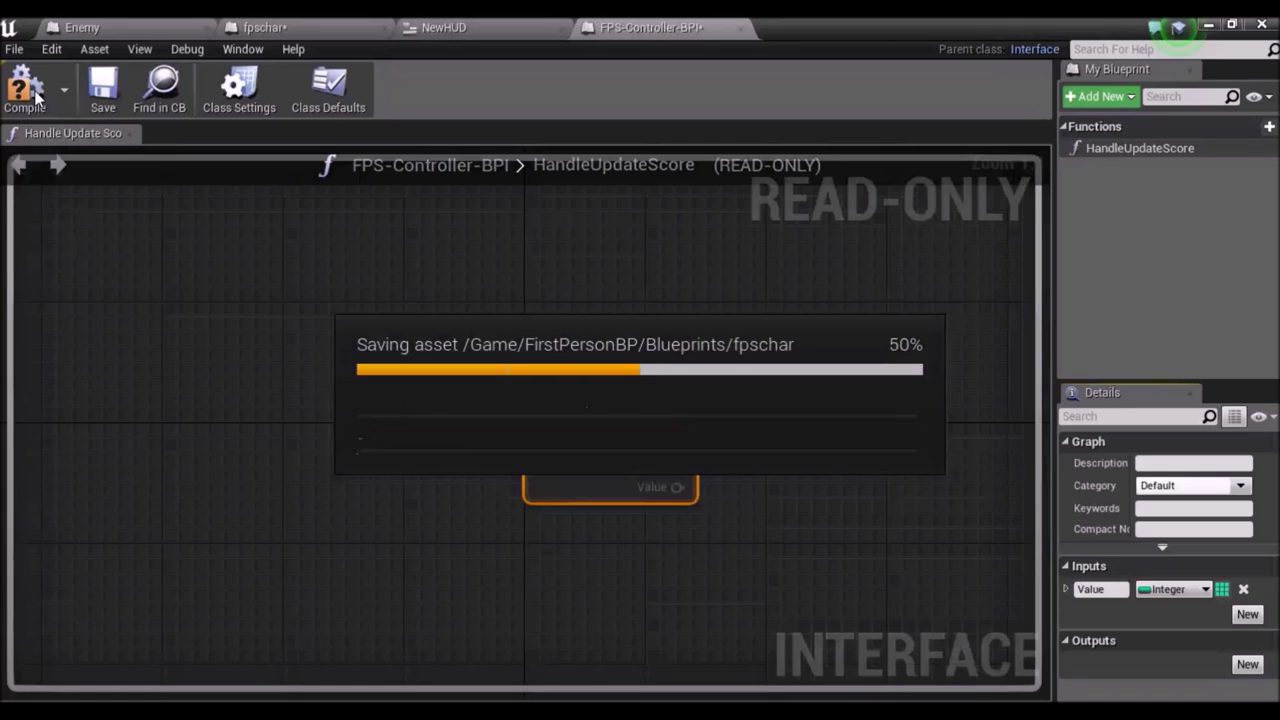
pyautogui.click(35, 95)
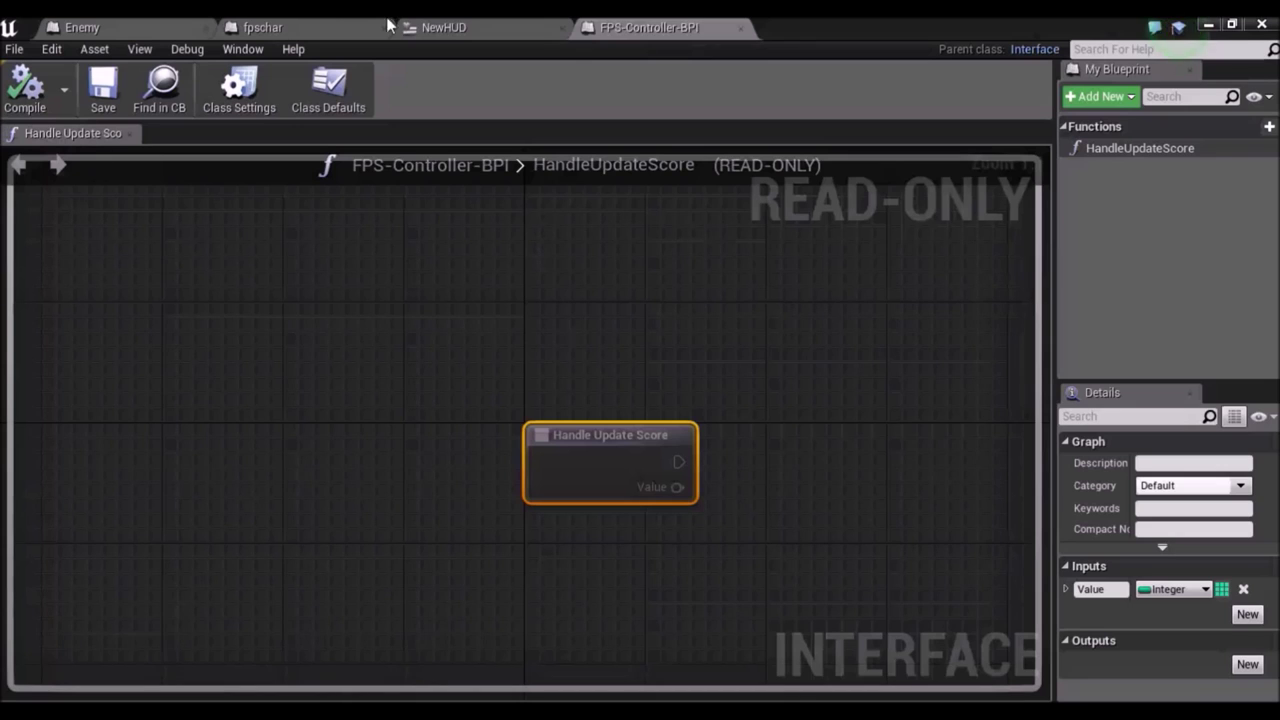
pyautogui.click(329, 22)
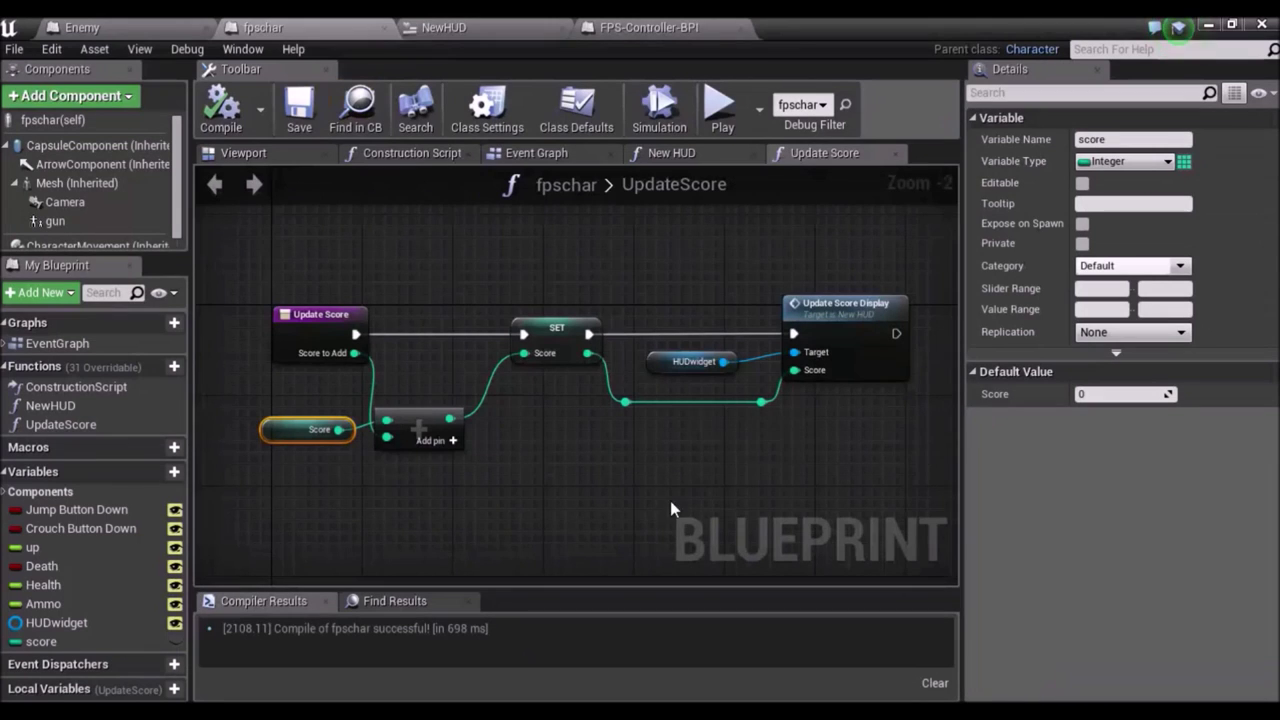
# Go to fpschar's event graph and browse 'event' actions without adding any.
pyautogui.moveTo(671, 510); pyautogui.dragTo(726, 380, button='right')
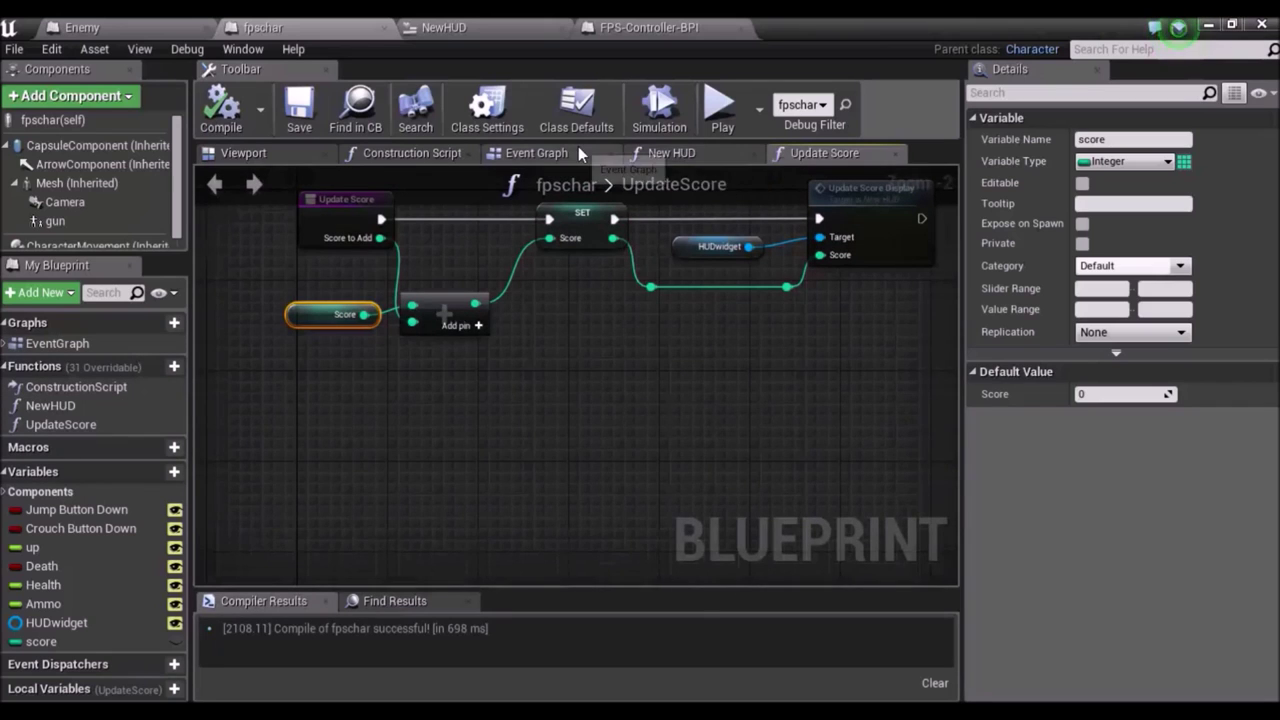
pyautogui.click(536, 153)
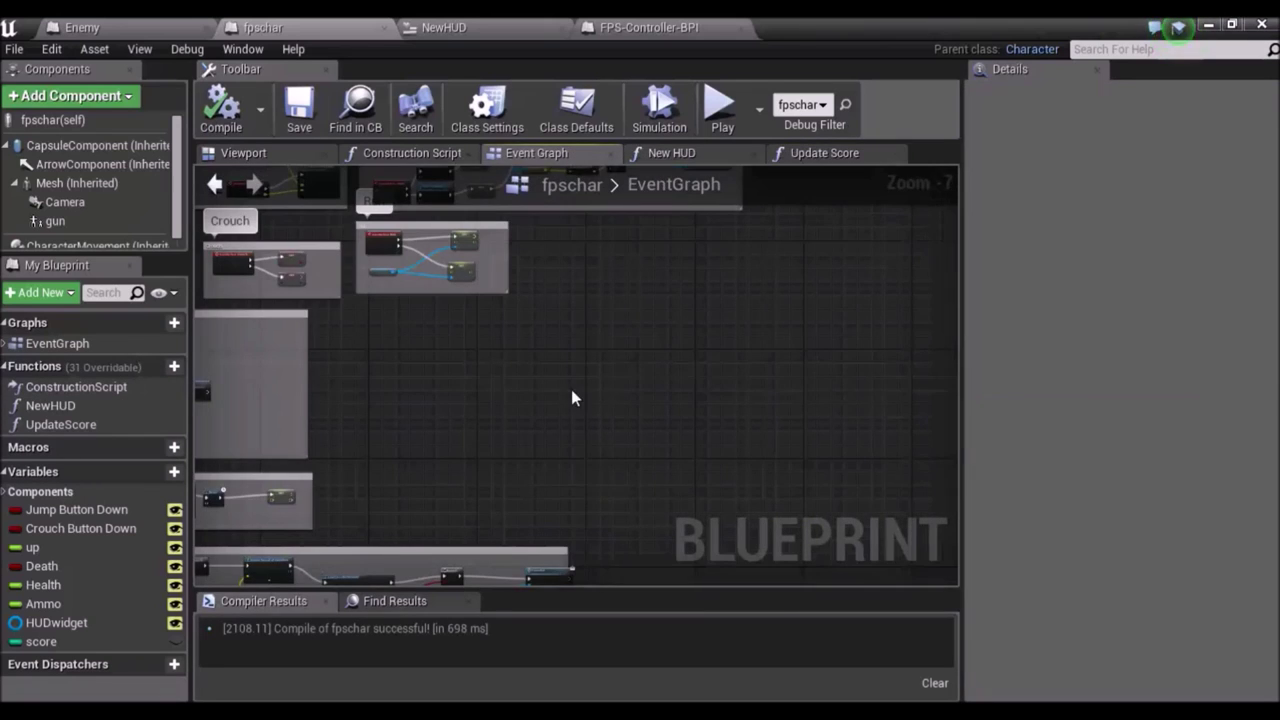
pyautogui.scroll(1, 574, 370)
pyautogui.scroll(1, 578, 340)
pyautogui.moveTo(543, 331); pyautogui.dragTo(575, 410, button='right')
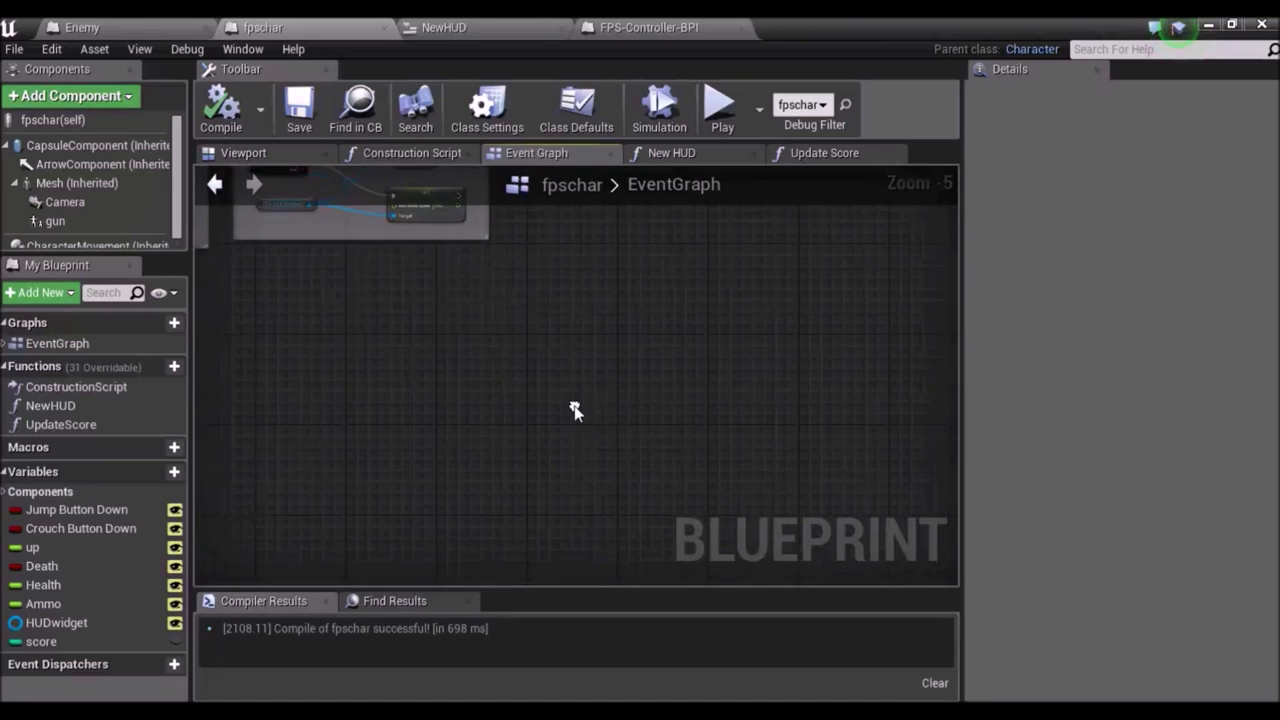
pyautogui.rightClick(540, 362)
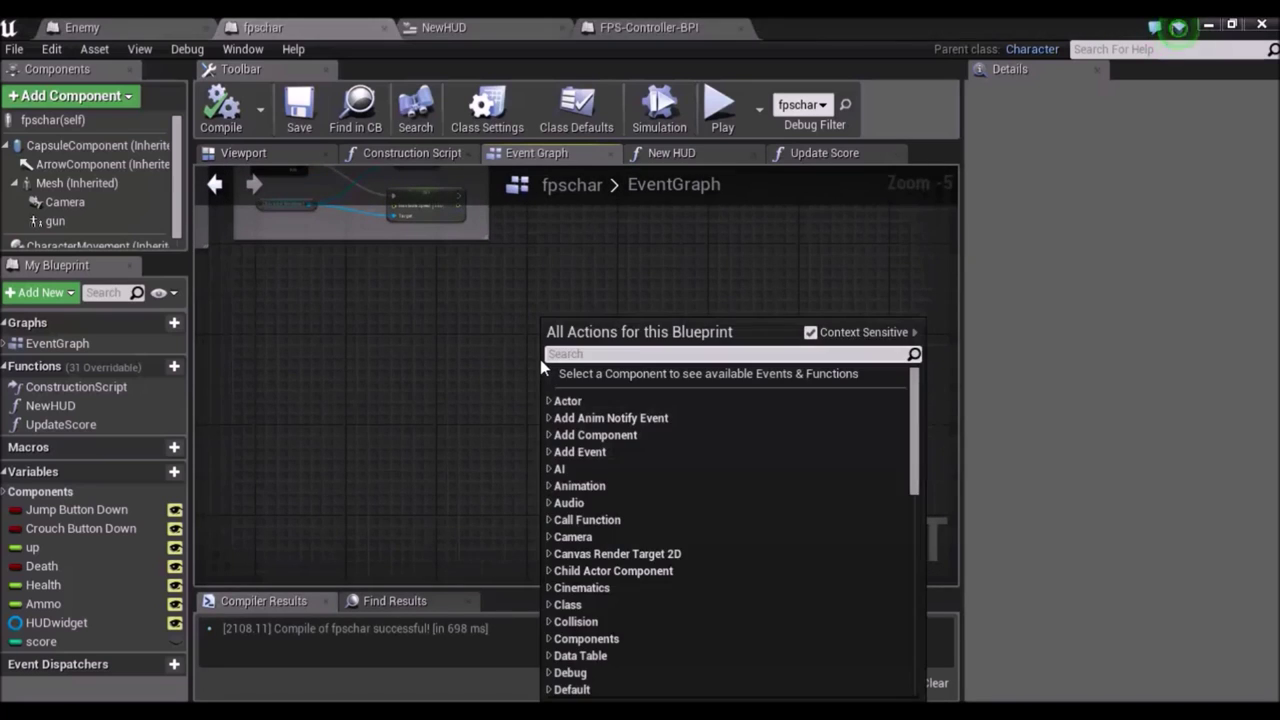
pyautogui.write('event')
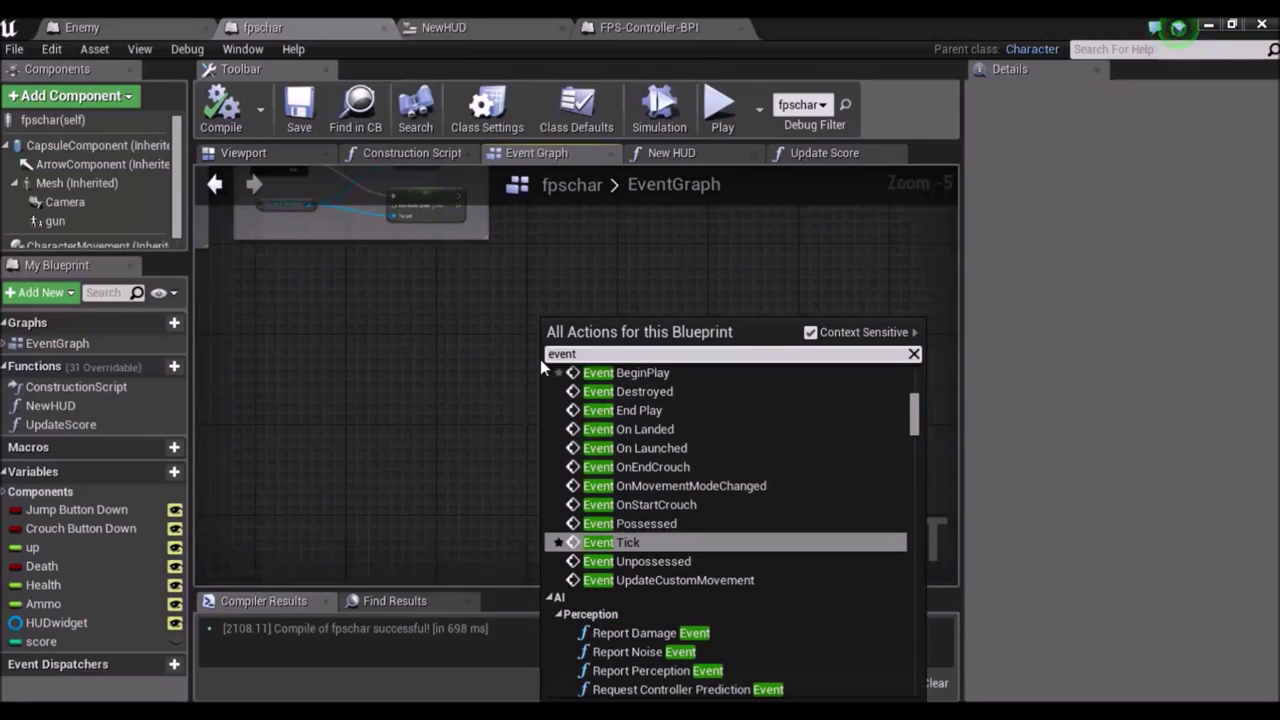
pyautogui.click(200, 412)
# Add FPS-Controller-BPI to fpschar's implemented interfaces in Class Settings and save all.
pyautogui.click(588, 112)
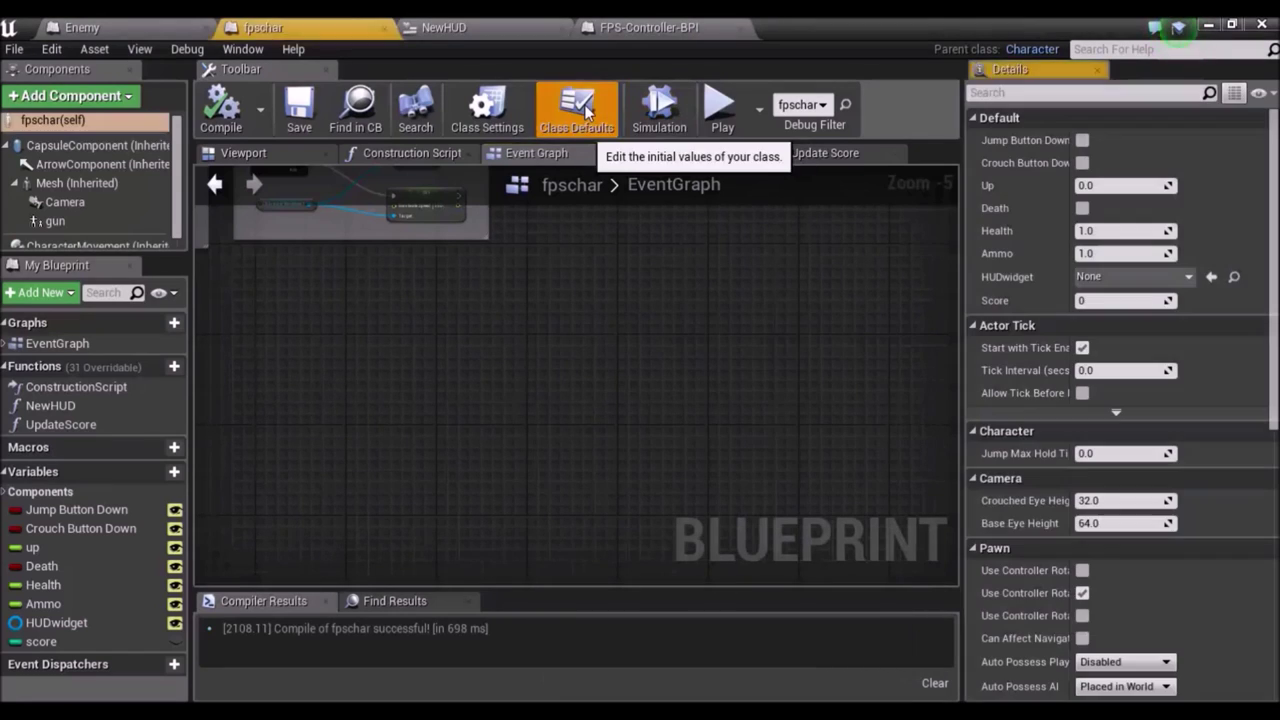
pyautogui.click(496, 116)
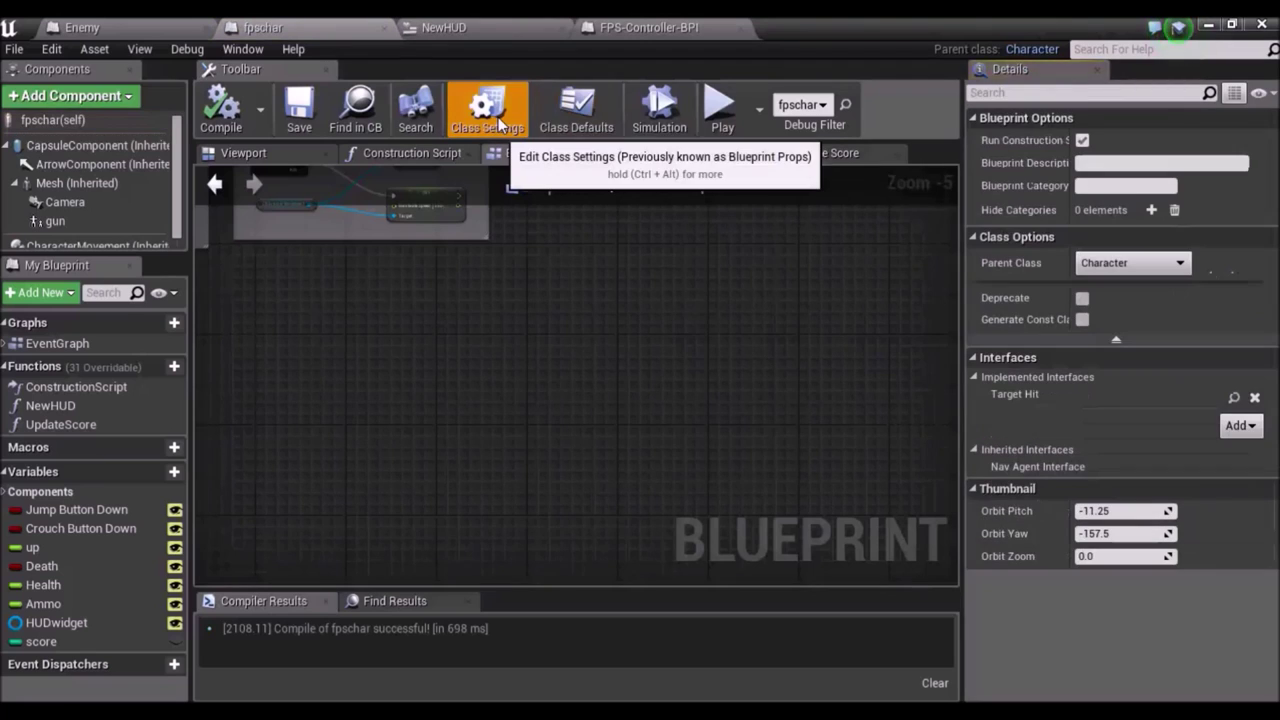
pyautogui.click(1240, 426)
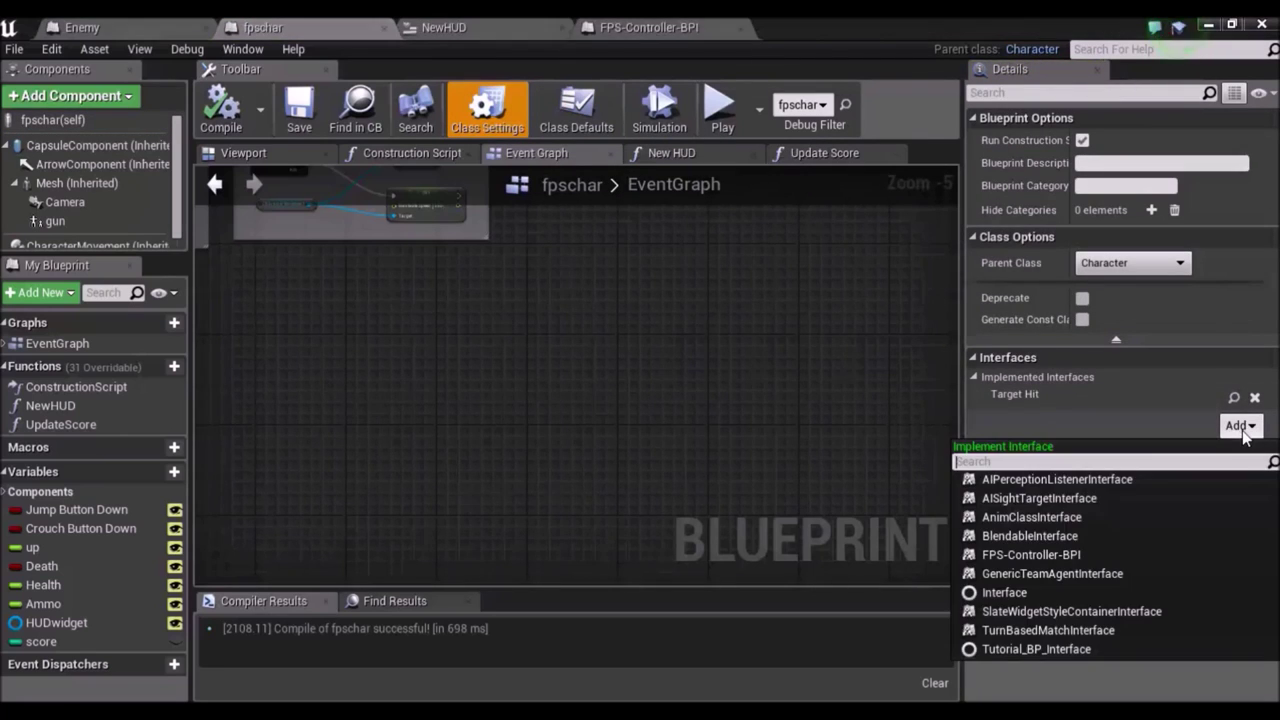
pyautogui.click(1054, 554)
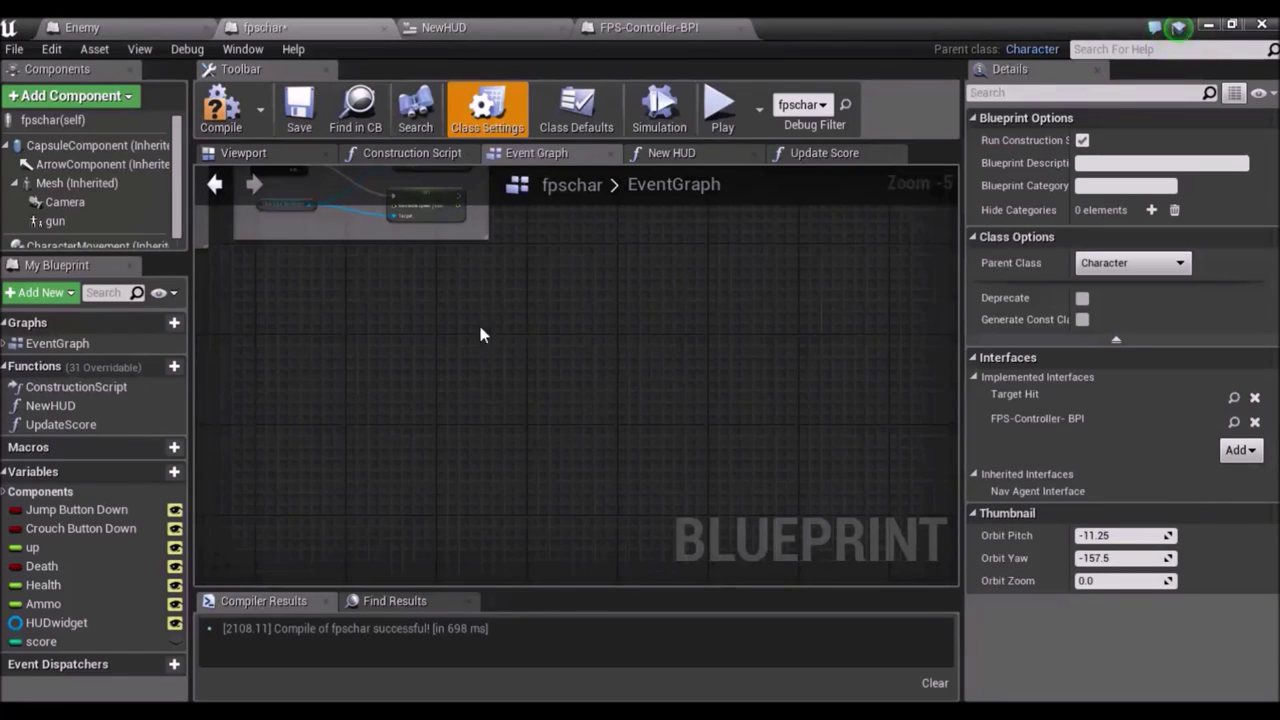
pyautogui.hotkey('ctrl', 'shift', 's')
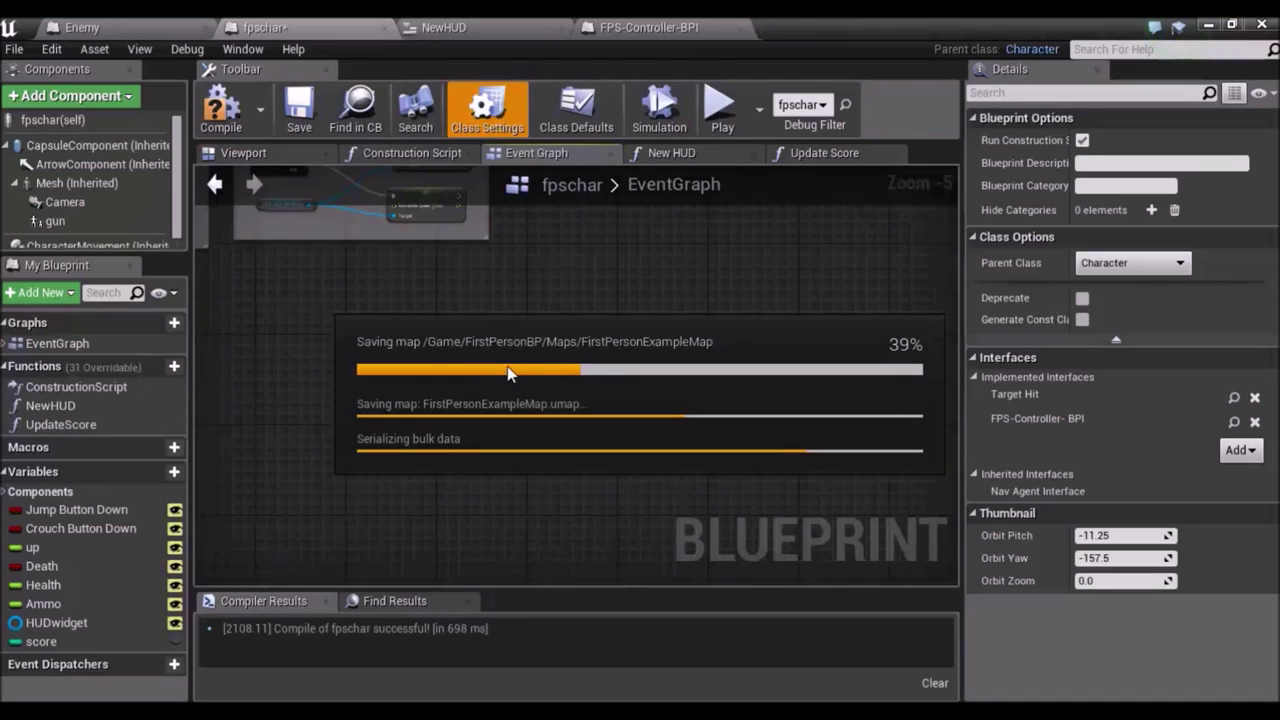
# Compile fpschar and place an Event Handle Update Score node in the Event Graph.
pyautogui.click(230, 117)
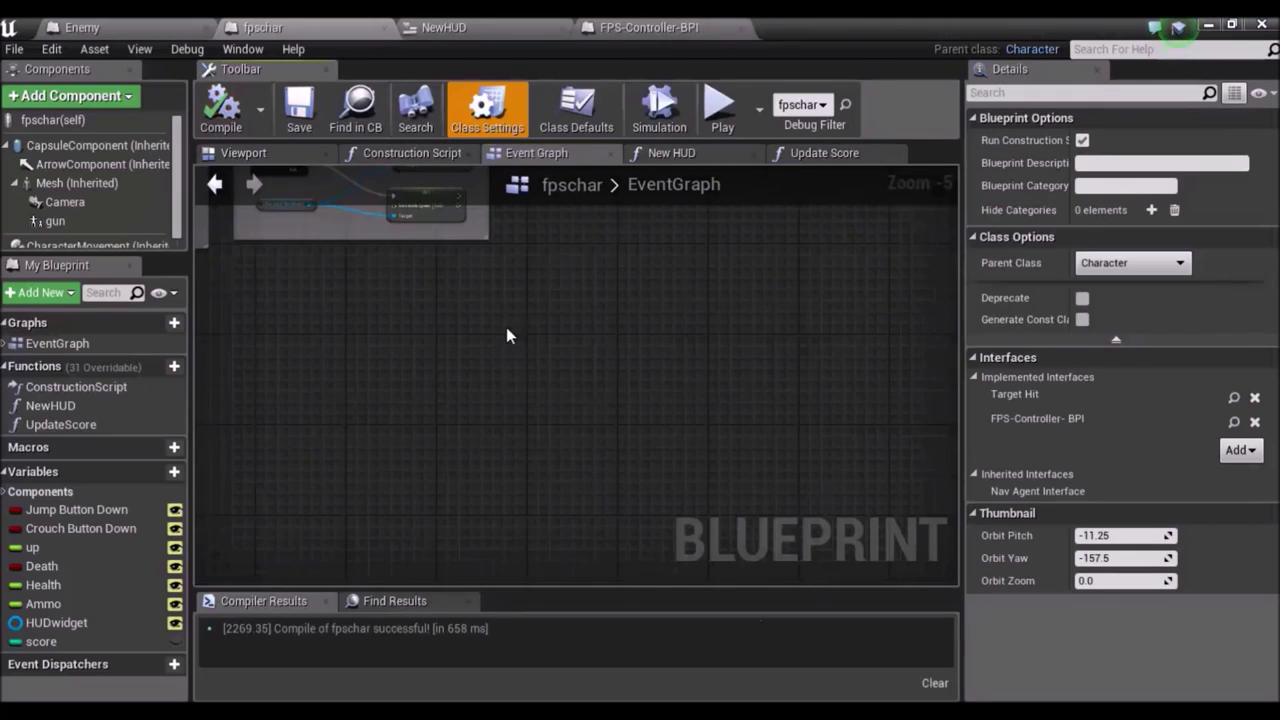
pyautogui.moveTo(470, 397); pyautogui.dragTo(568, 371, button='right')
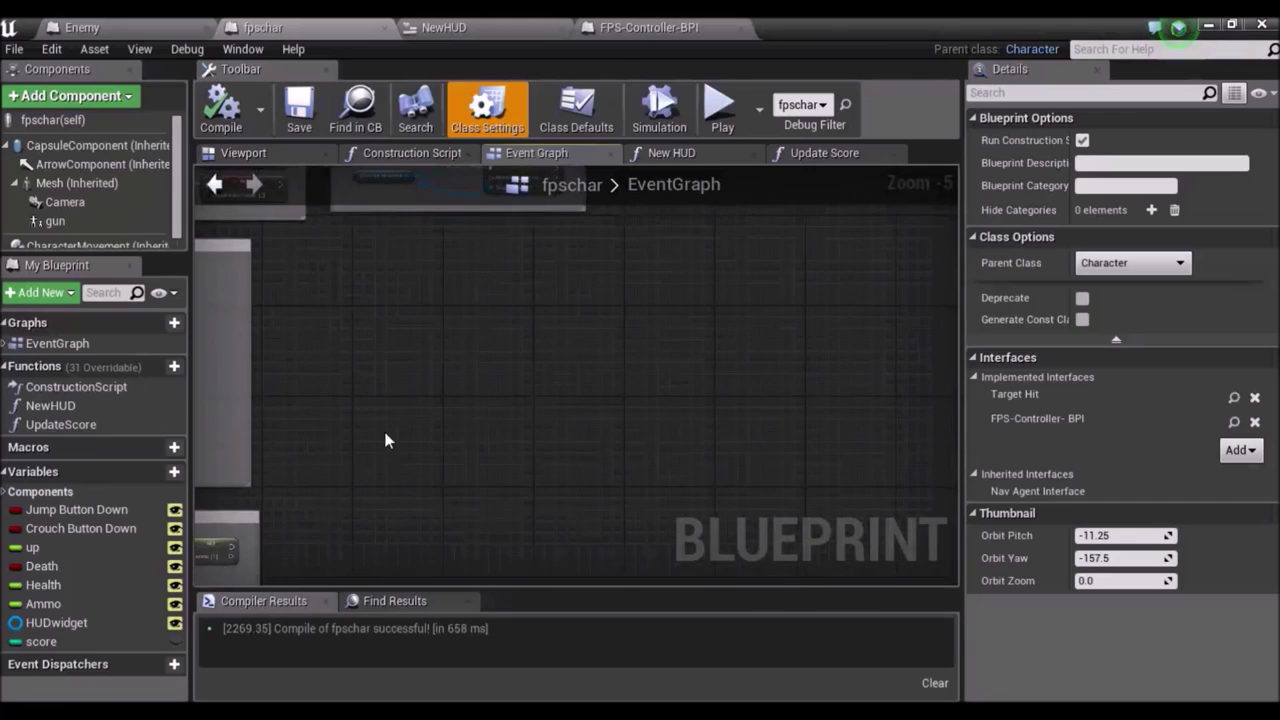
pyautogui.rightClick(494, 320)
pyautogui.write('Event')
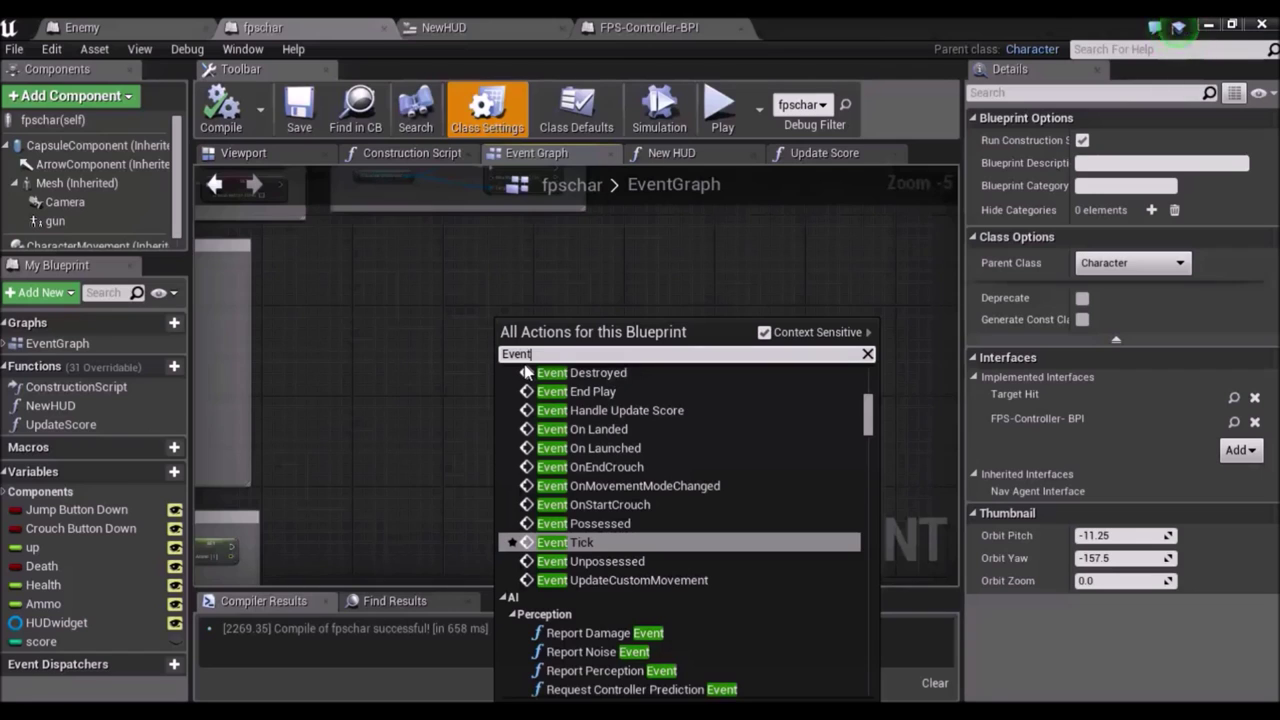
pyautogui.write('handle')
pyautogui.press('Return')
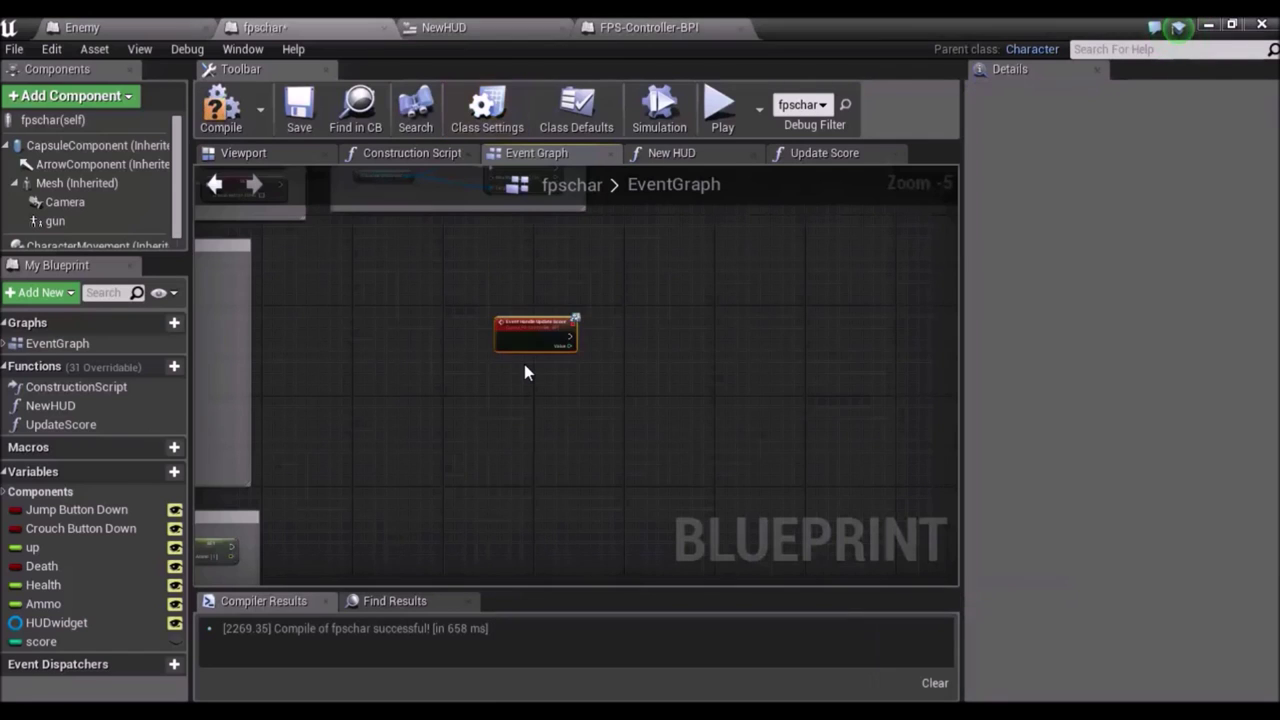
# Check the class settings again and reposition the Event Handle Update Score node.
pyautogui.scroll(1, 526, 372)
pyautogui.scroll(1, 626, 360)
pyautogui.scroll(1, 517, 403)
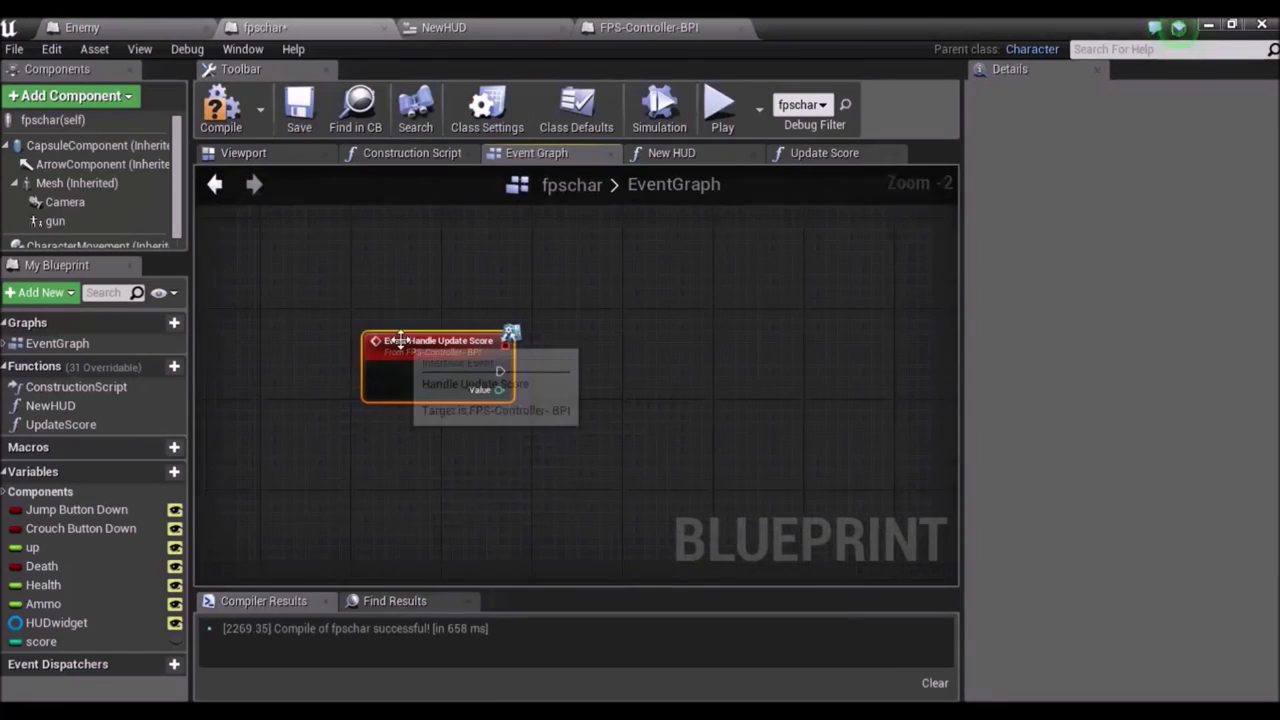
pyautogui.click(496, 127)
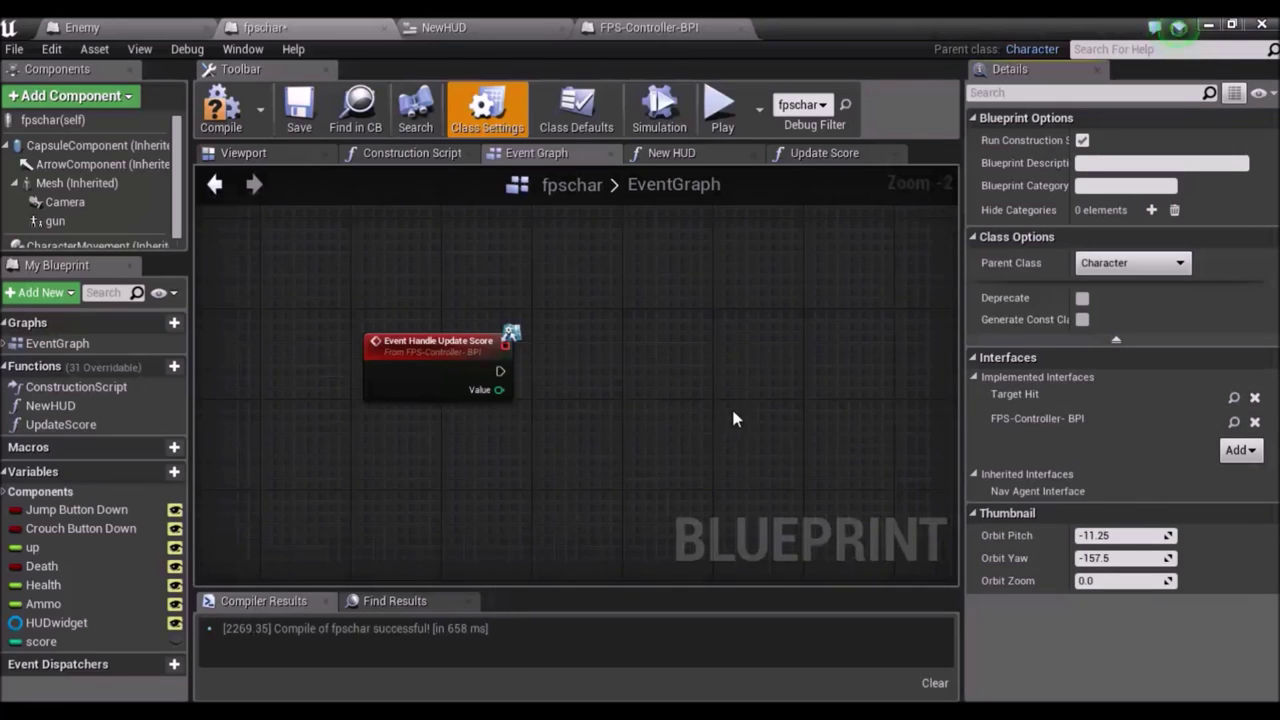
pyautogui.moveTo(320, 312); pyautogui.dragTo(579, 444)
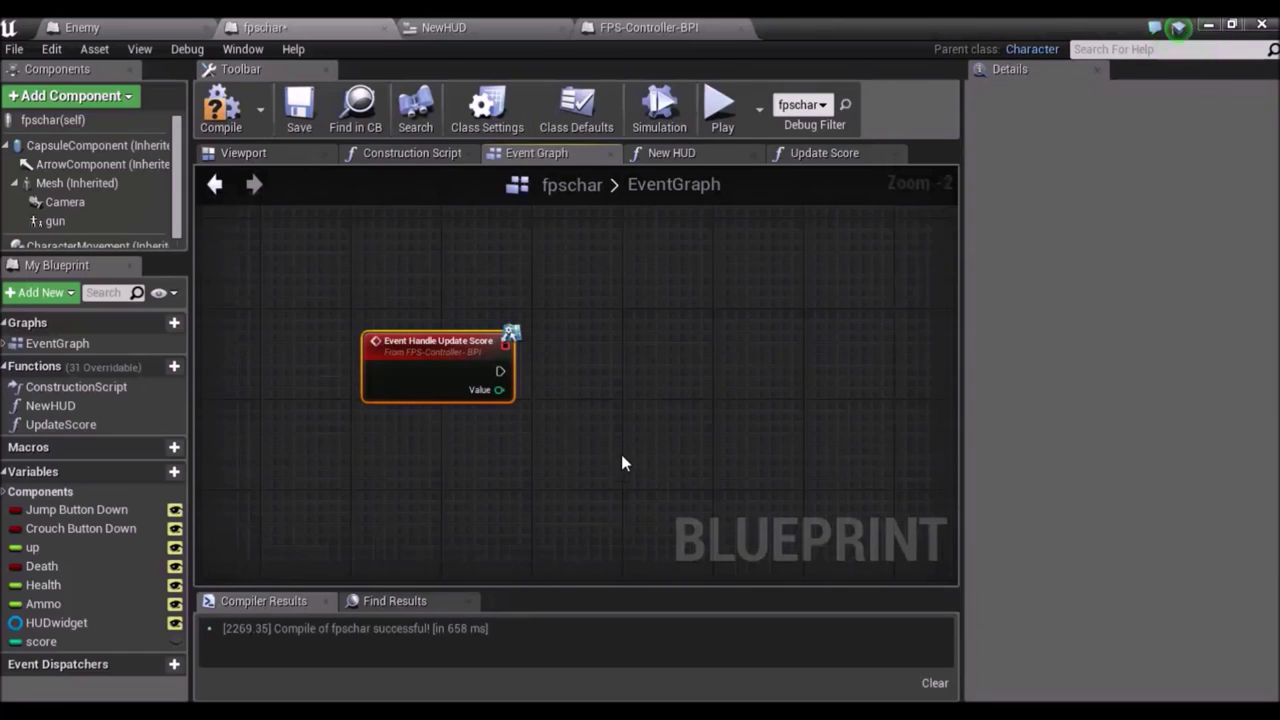
pyautogui.scroll(1, 621, 454)
pyautogui.click(560, 380)
pyautogui.moveTo(560, 380); pyautogui.dragTo(547, 386, button='right')
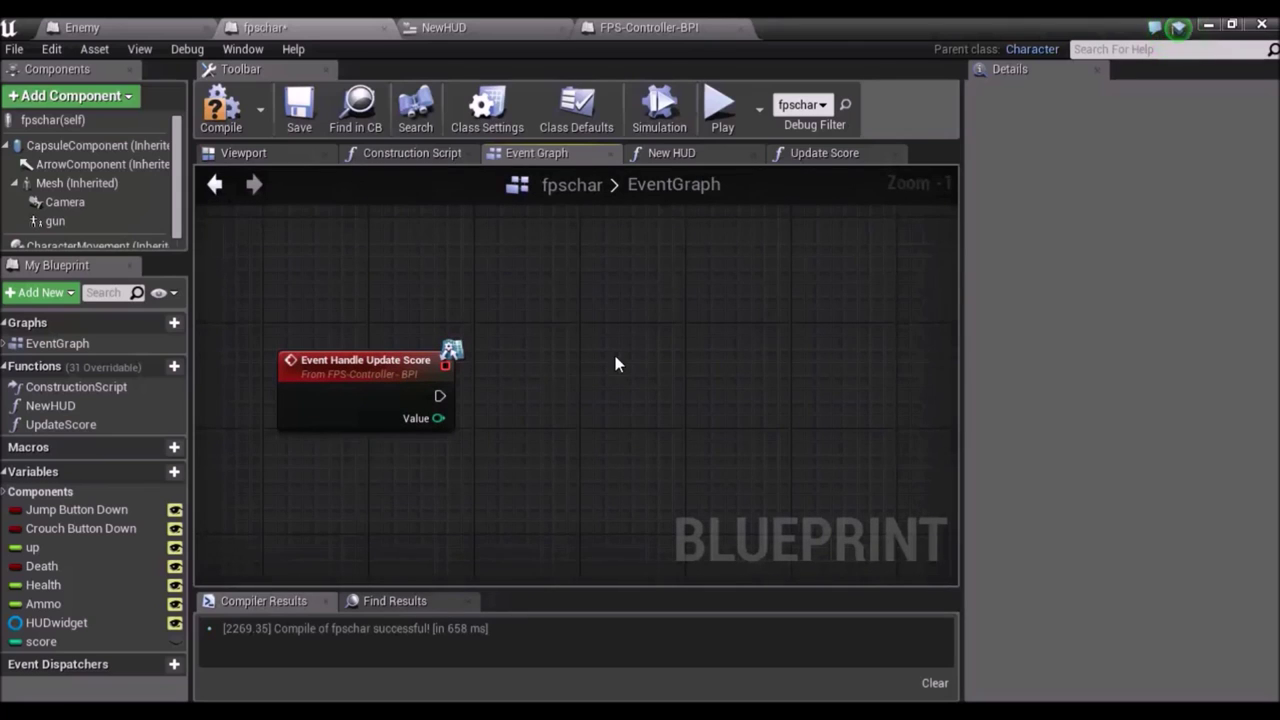
# Add an Update Score call wired from Event Handle Update Score's execution output.
pyautogui.rightClick(527, 398)
pyautogui.click(438, 410)
pyautogui.moveTo(440, 396); pyautogui.dragTo(645, 367)
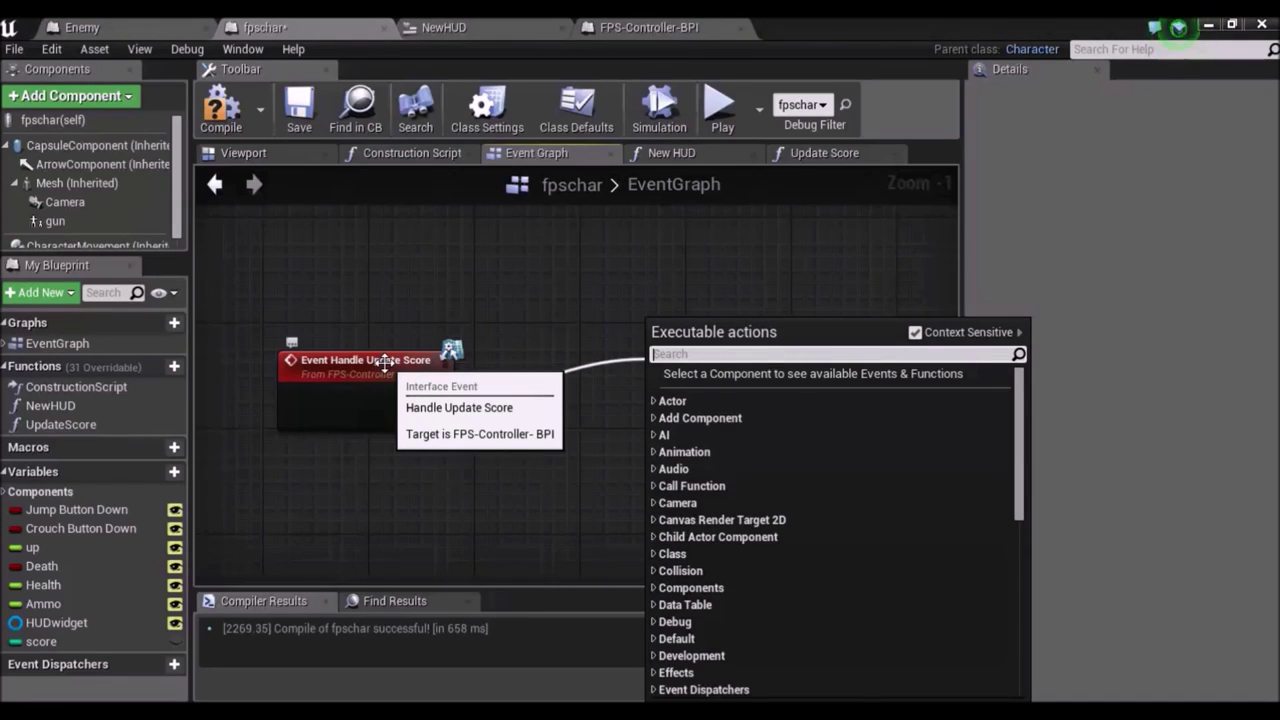
pyautogui.write('Upa')
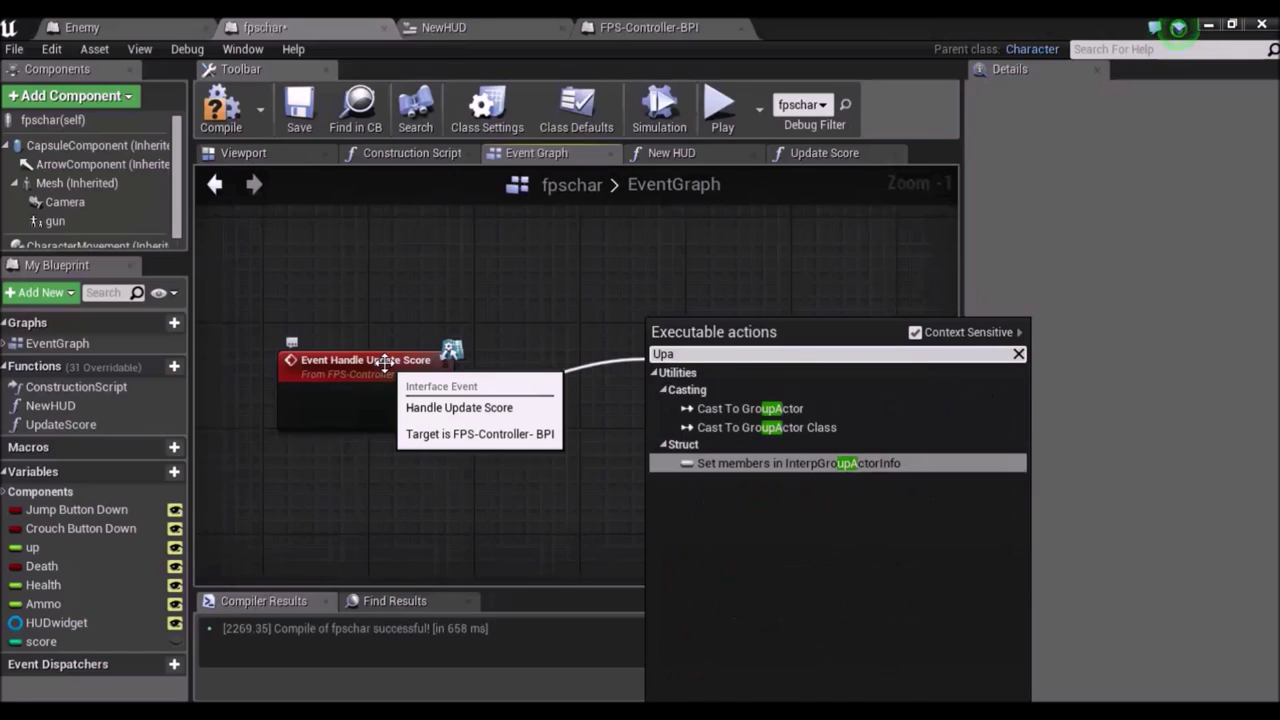
pyautogui.press('BackSpace')
pyautogui.write('date')
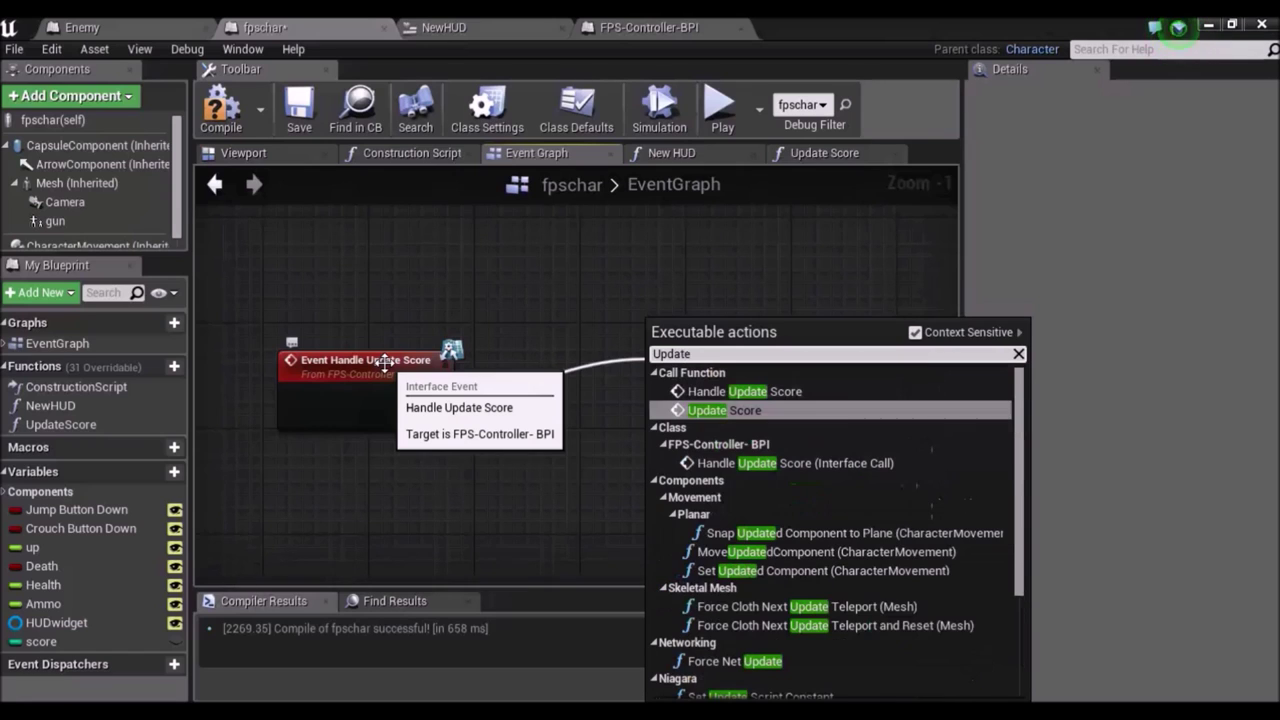
pyautogui.press('Return')
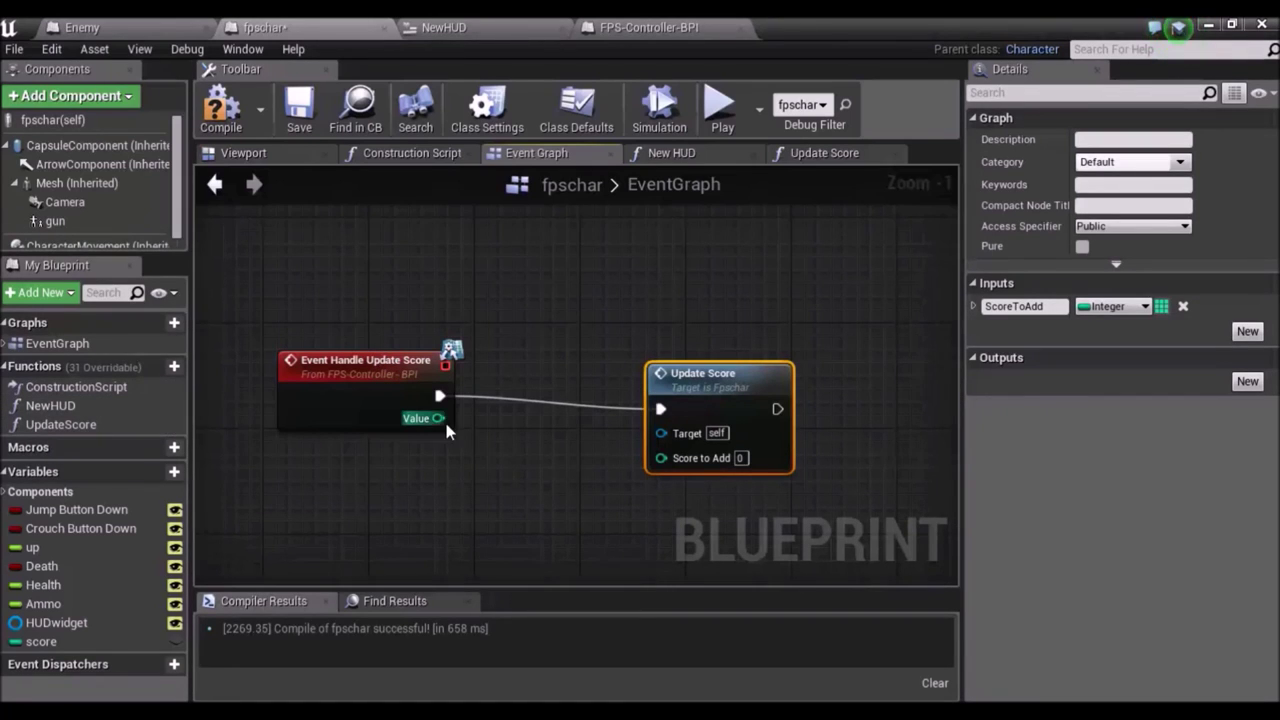
# Feed the event's Value into Score to Add, tidy the event node, and compile fpschar.
pyautogui.moveTo(440, 418); pyautogui.dragTo(663, 460)
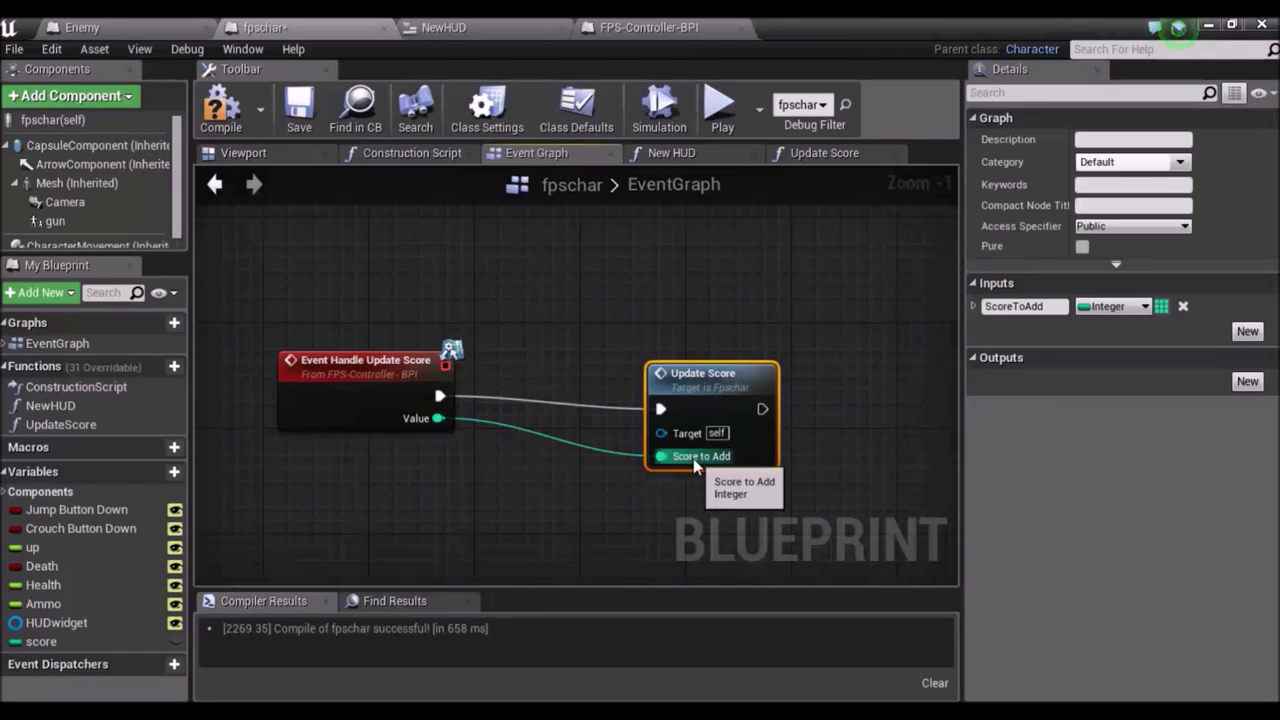
pyautogui.moveTo(363, 360); pyautogui.dragTo(415, 386)
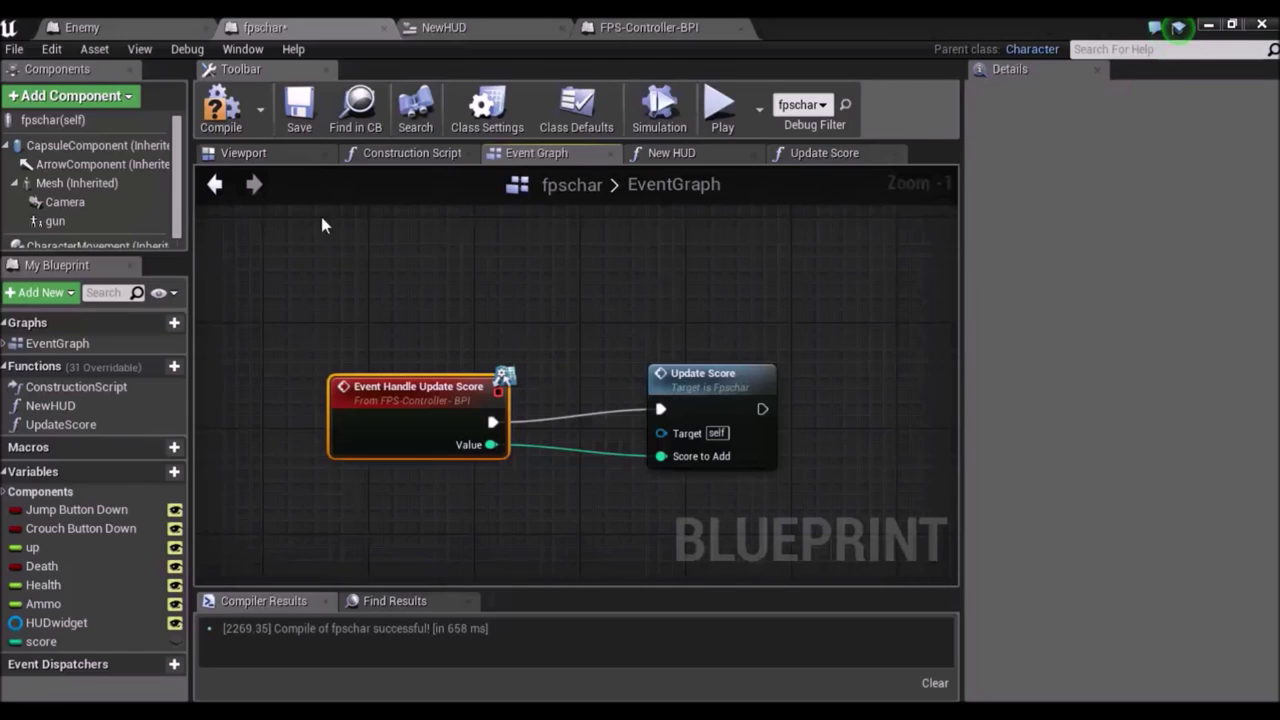
pyautogui.click(222, 113)
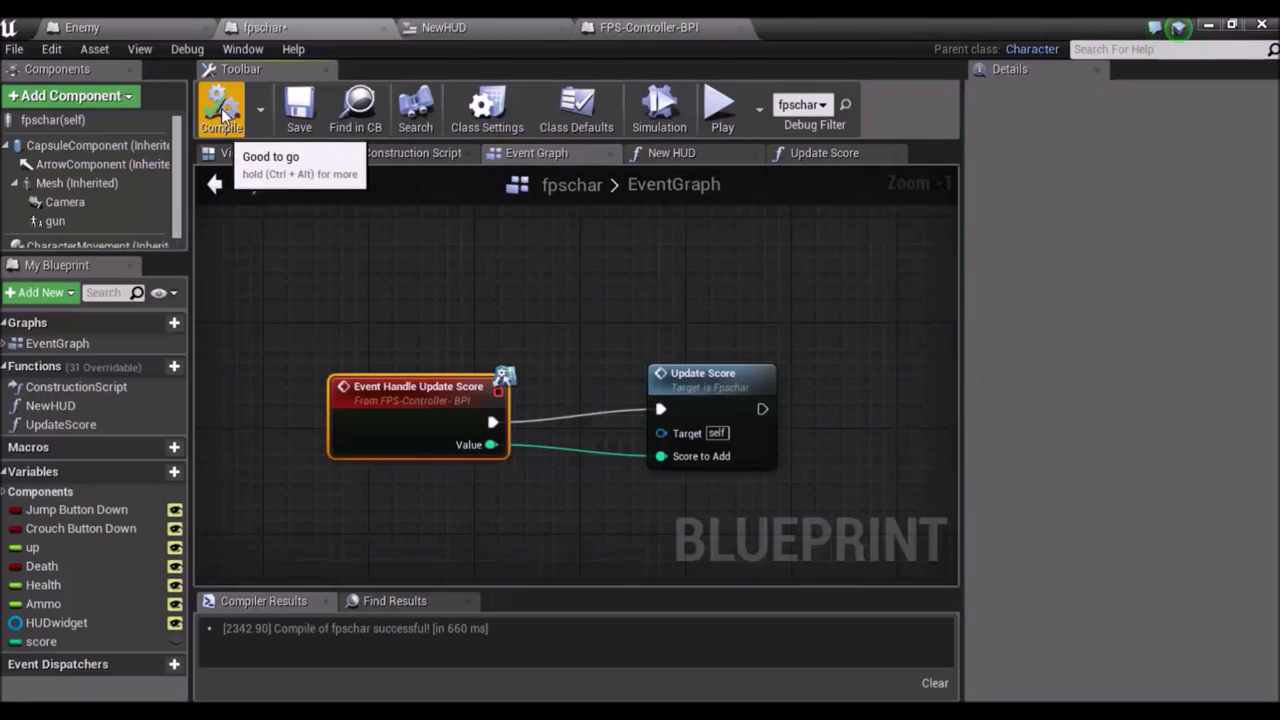
pyautogui.click(1209, 24)
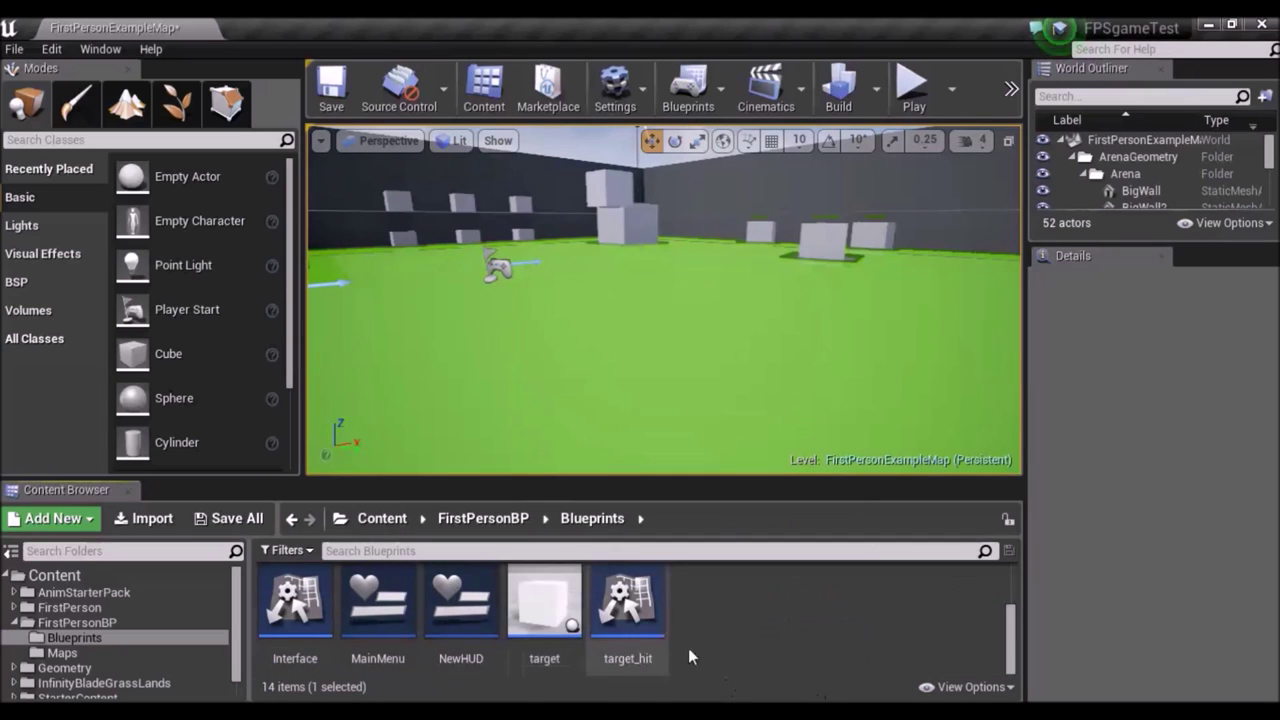
# Open the target_hit interface's targethit function graph and select its entry node.
pyautogui.doubleClick(652, 627)
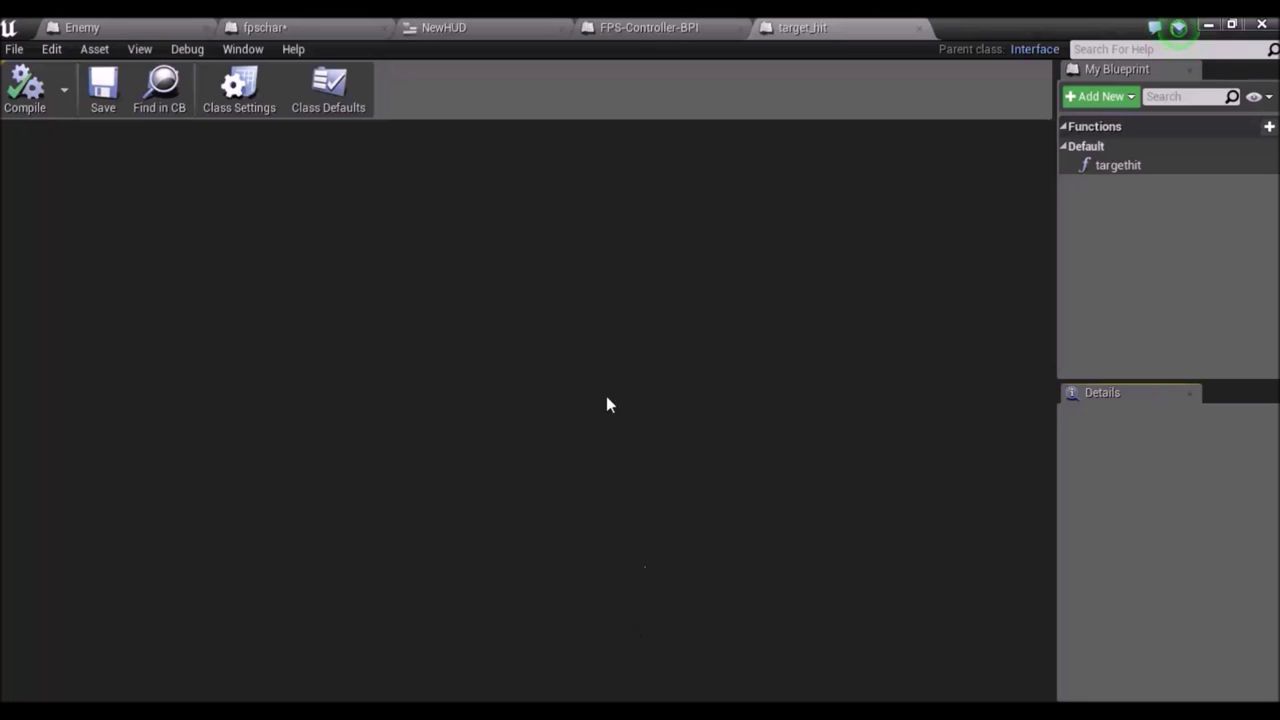
pyautogui.click(690, 27)
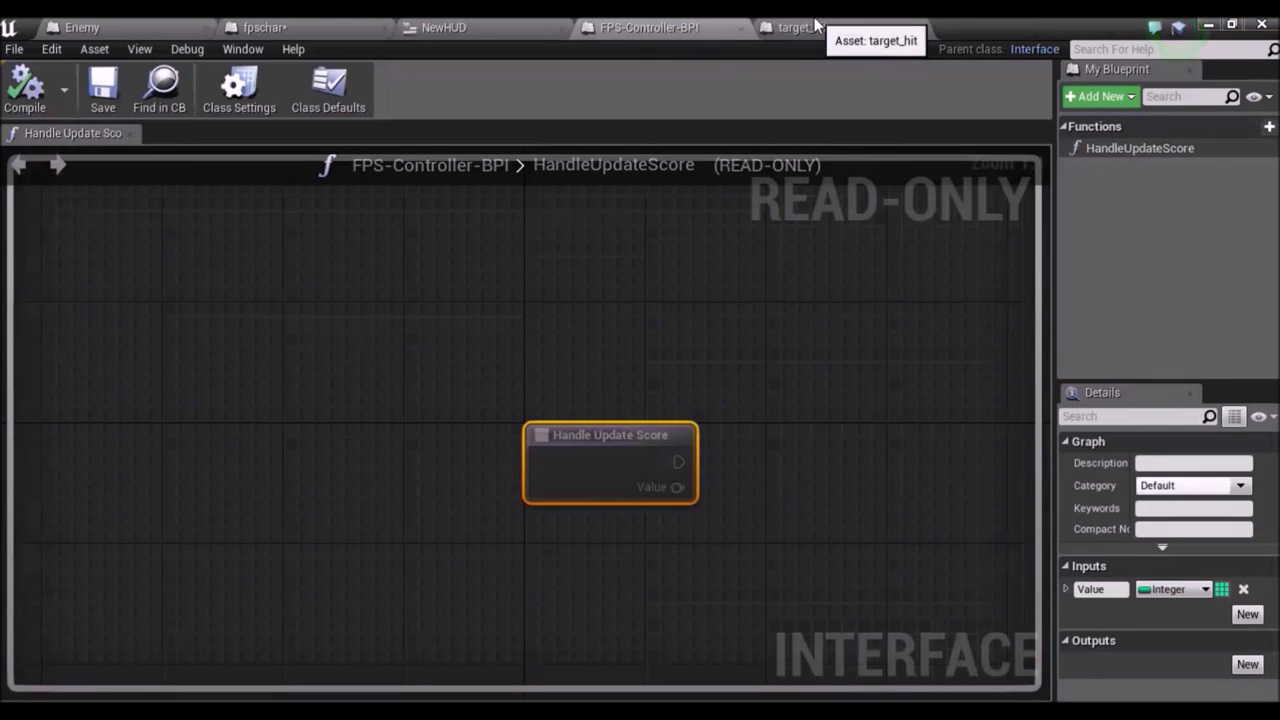
pyautogui.click(813, 25)
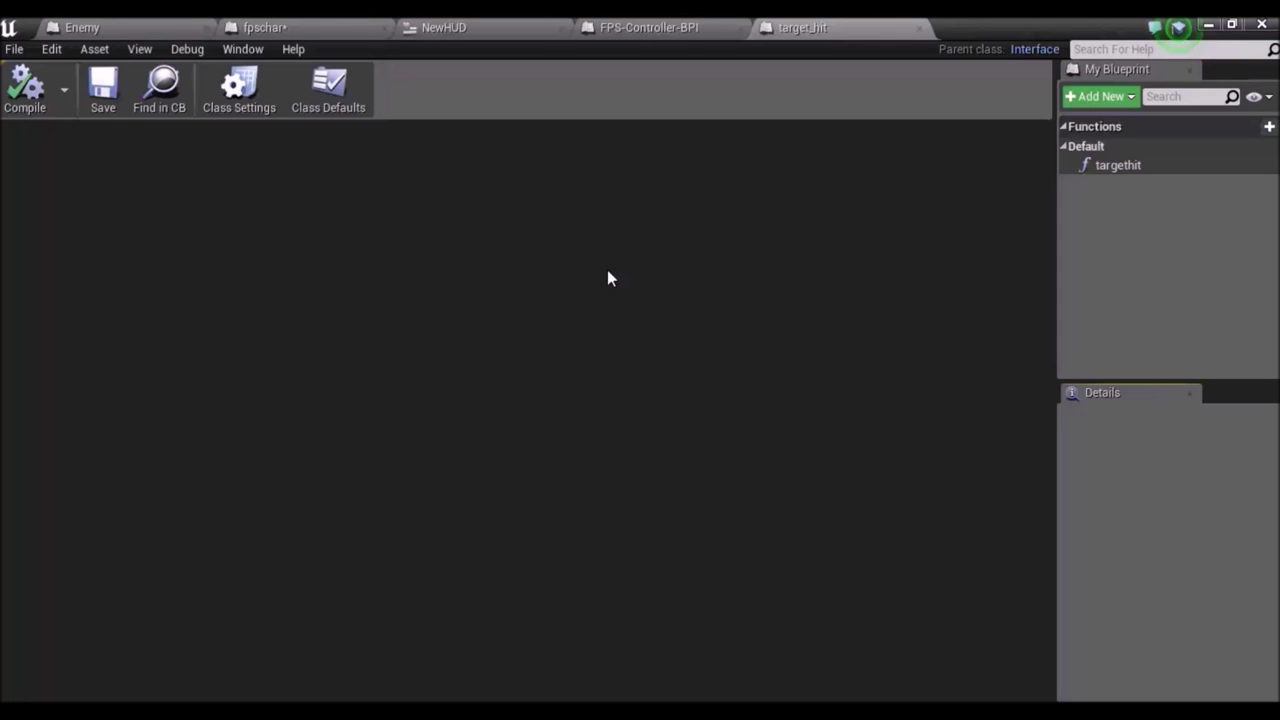
pyautogui.click(1145, 168)
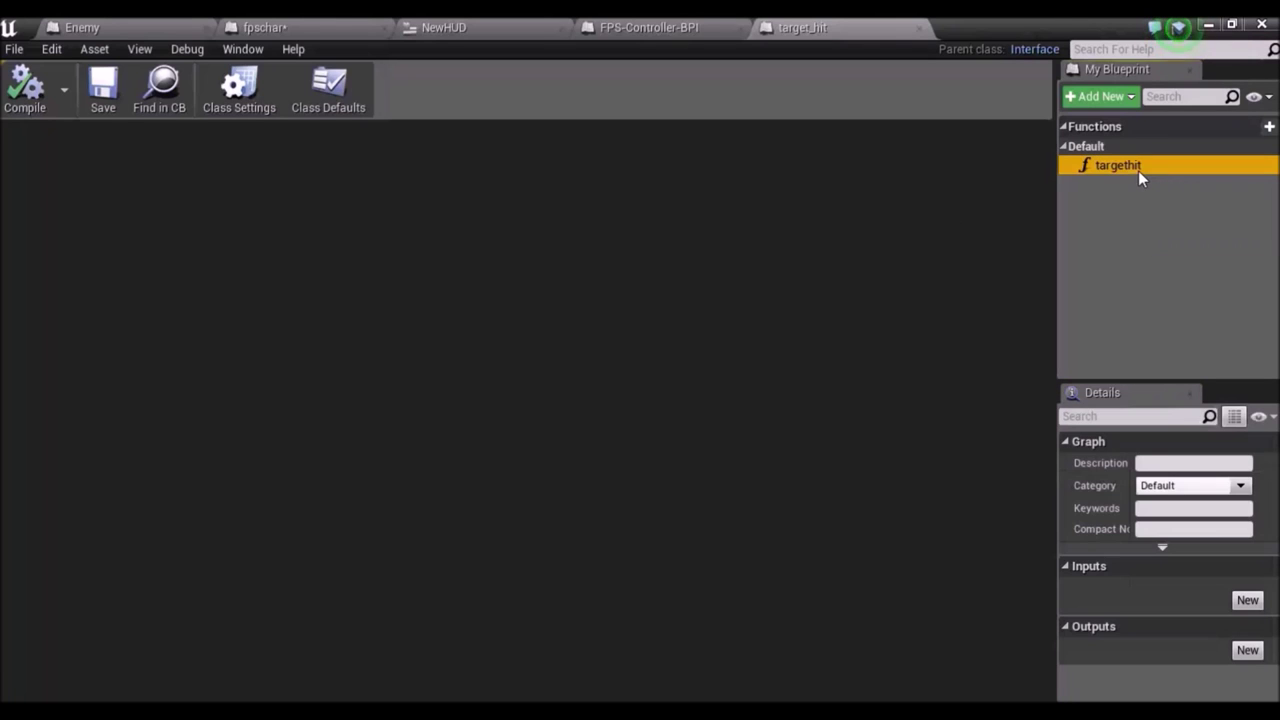
pyautogui.doubleClick(1138, 168)
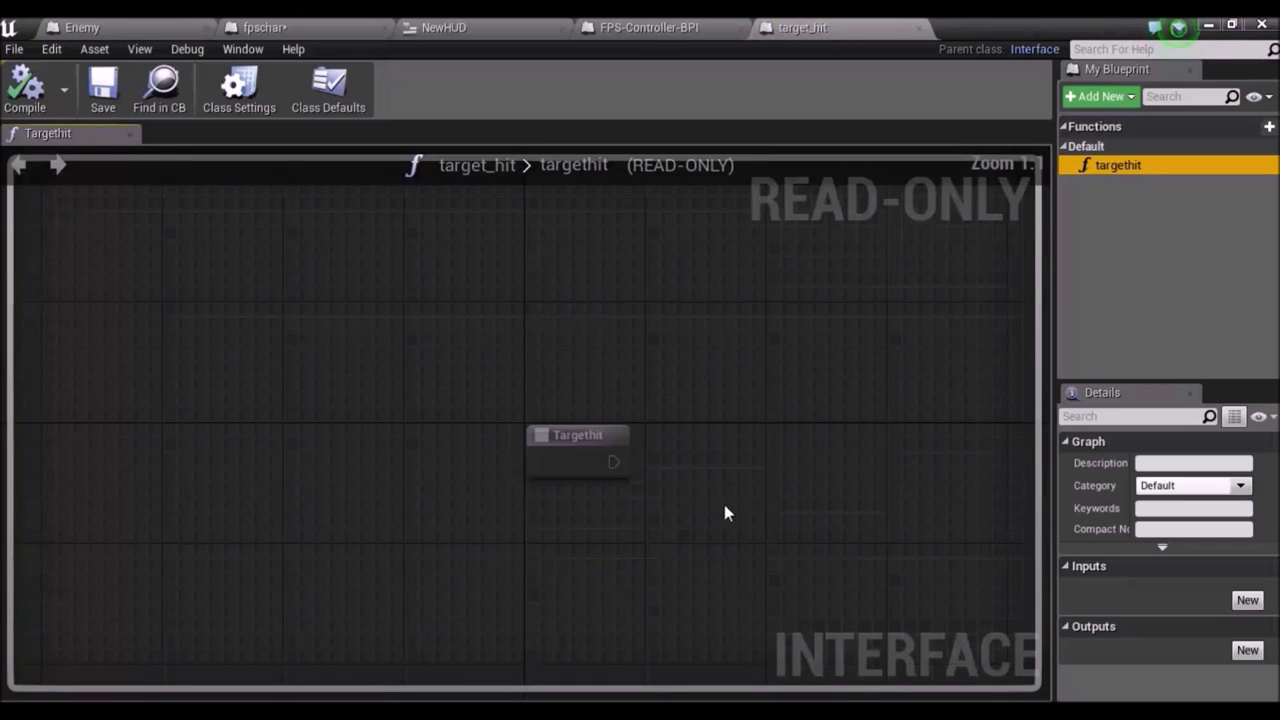
pyautogui.moveTo(720, 530); pyautogui.dragTo(727, 459, button='right')
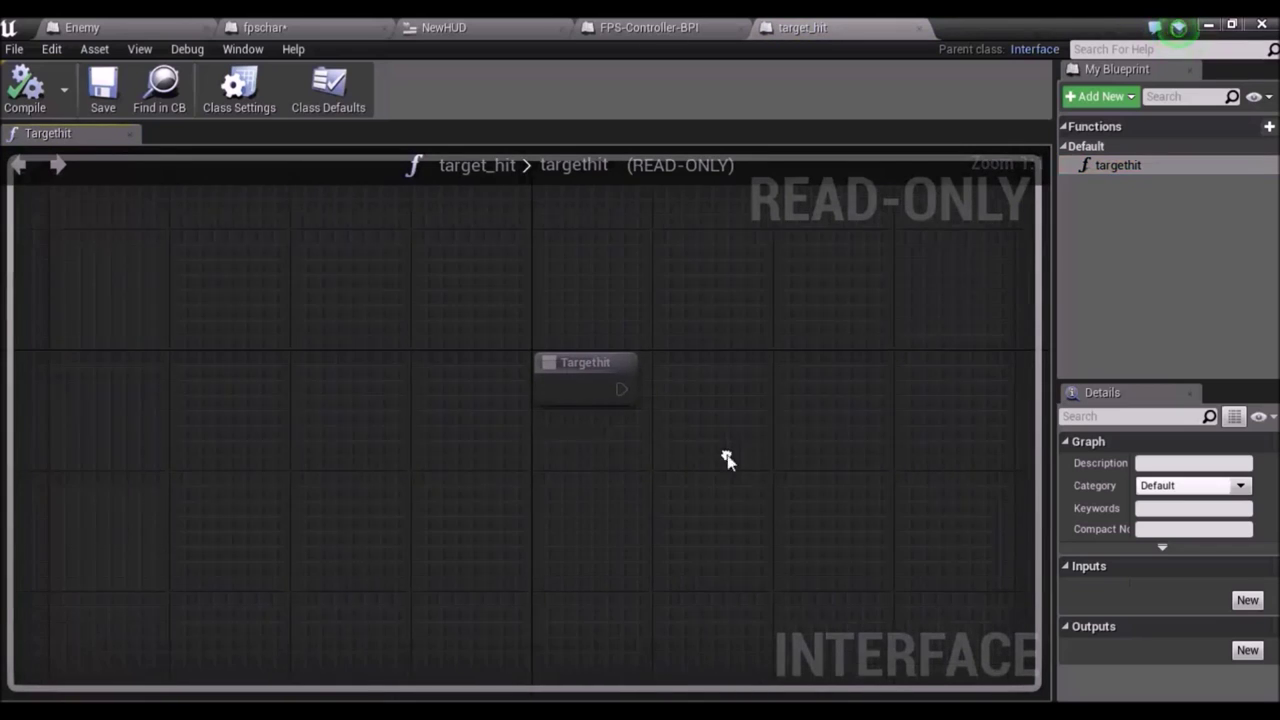
pyautogui.click(597, 393)
# Add an Actor object reference input named Hitter to targethit, then compile and save.
pyautogui.click(1247, 600)
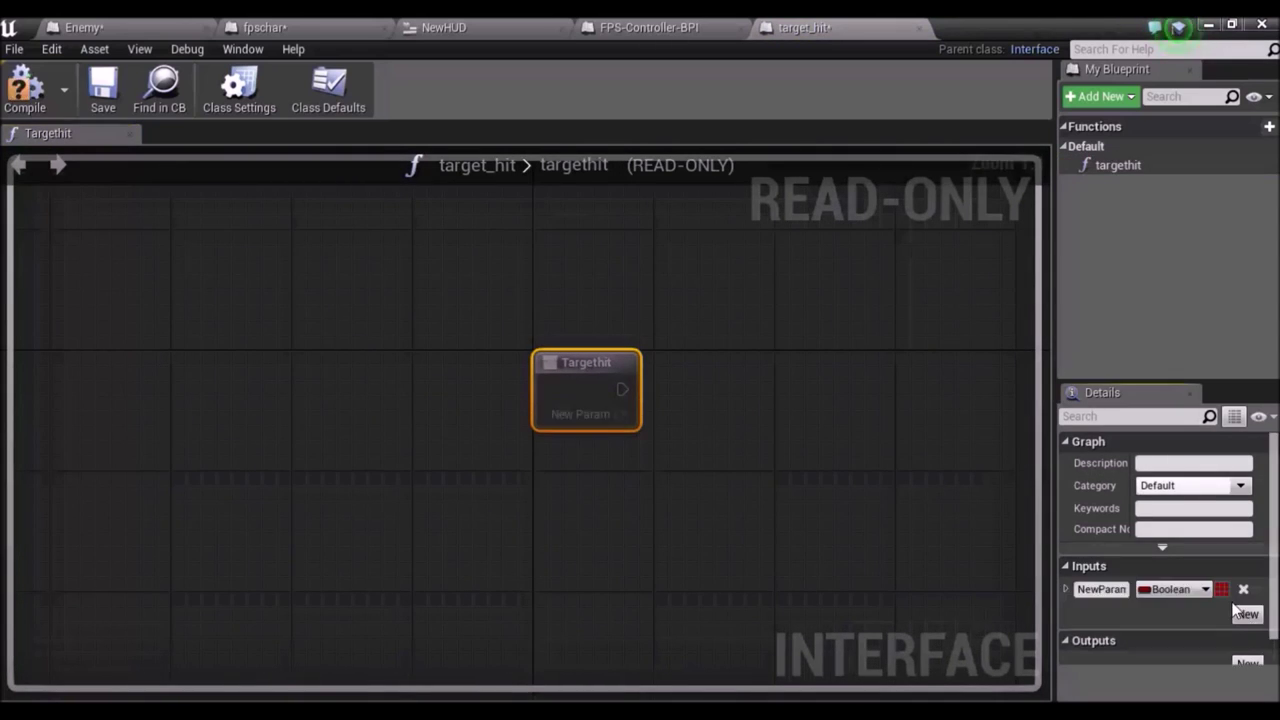
pyautogui.doubleClick(1104, 590)
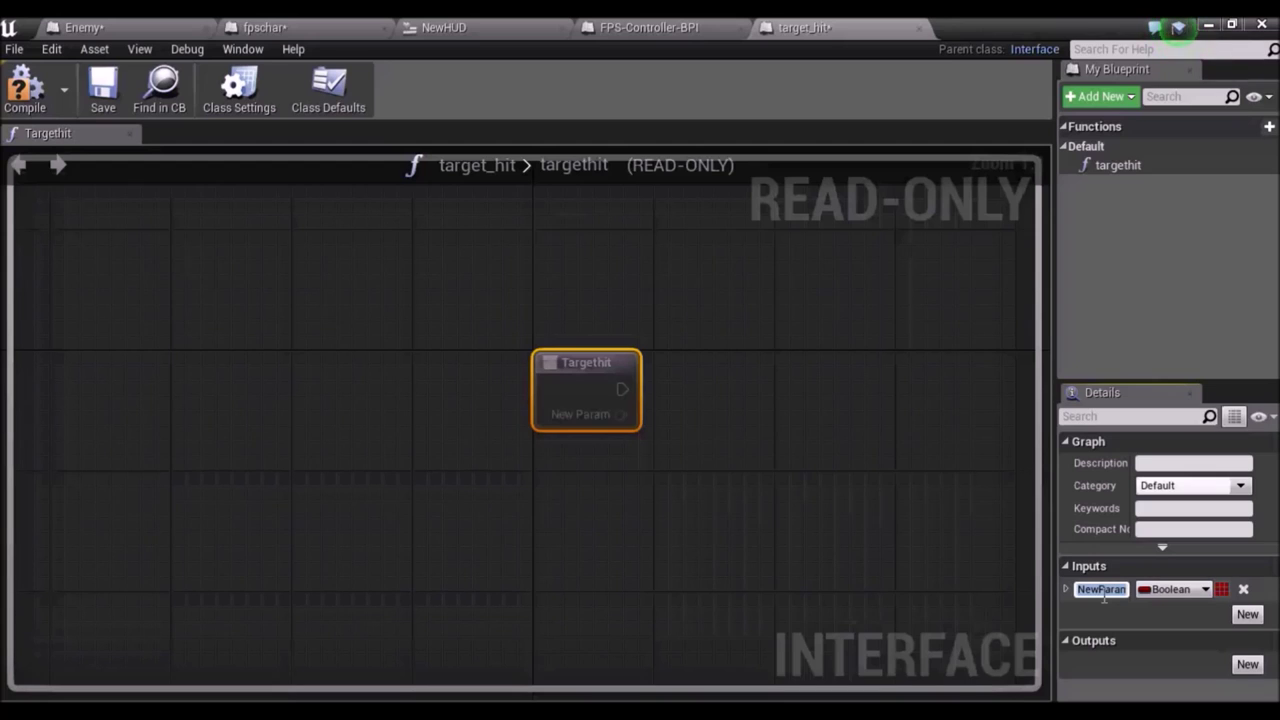
pyautogui.write('Hitter')
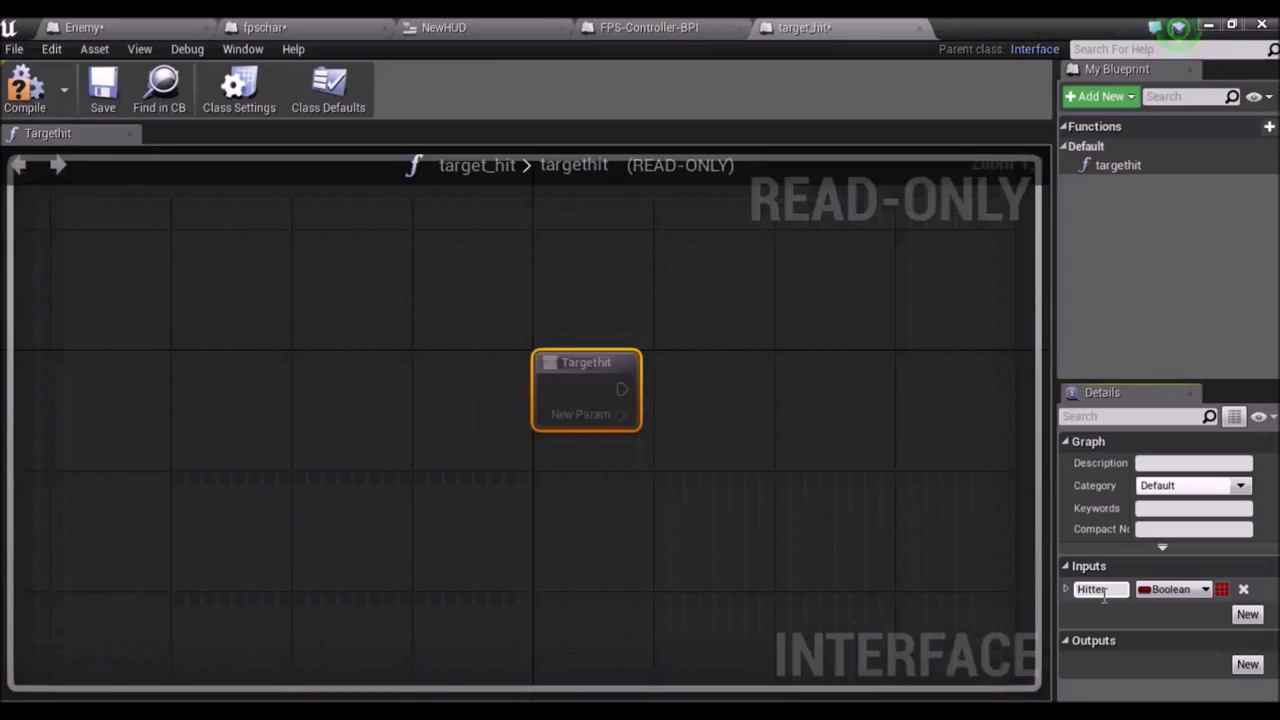
pyautogui.press('Return')
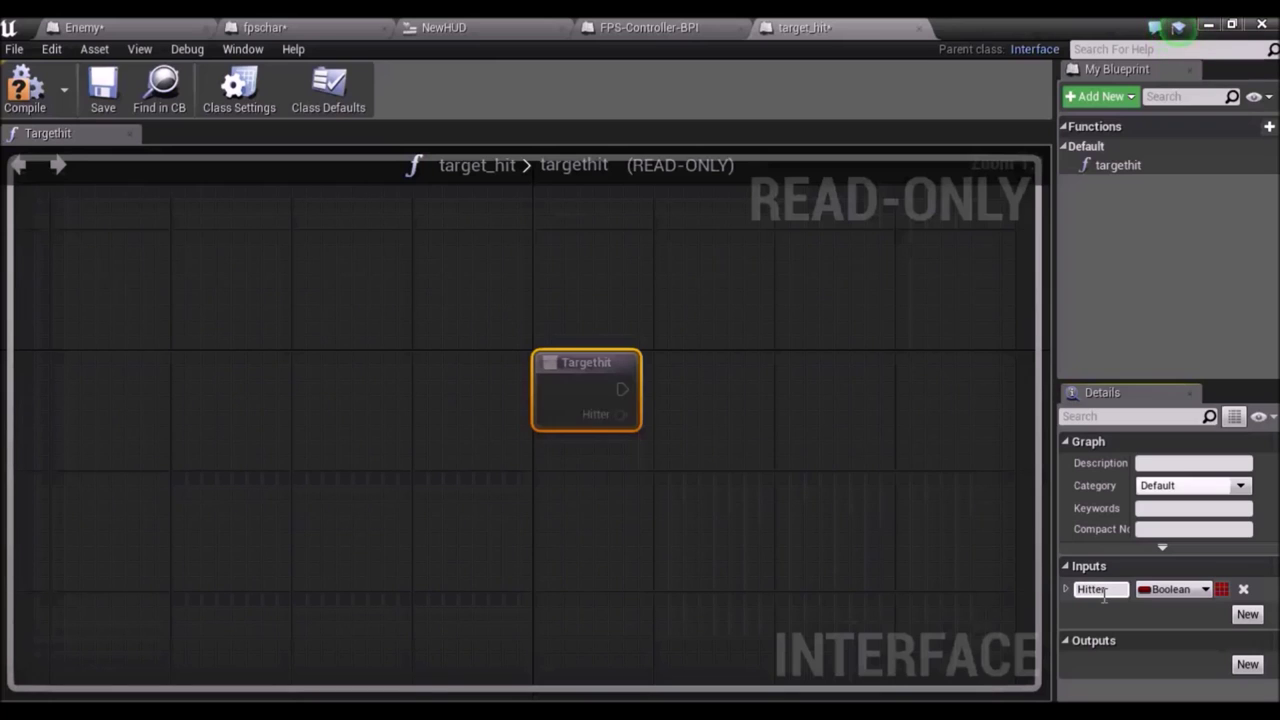
pyautogui.moveTo(957, 569); pyautogui.dragTo(886, 534, button='right')
pyautogui.click(1185, 596)
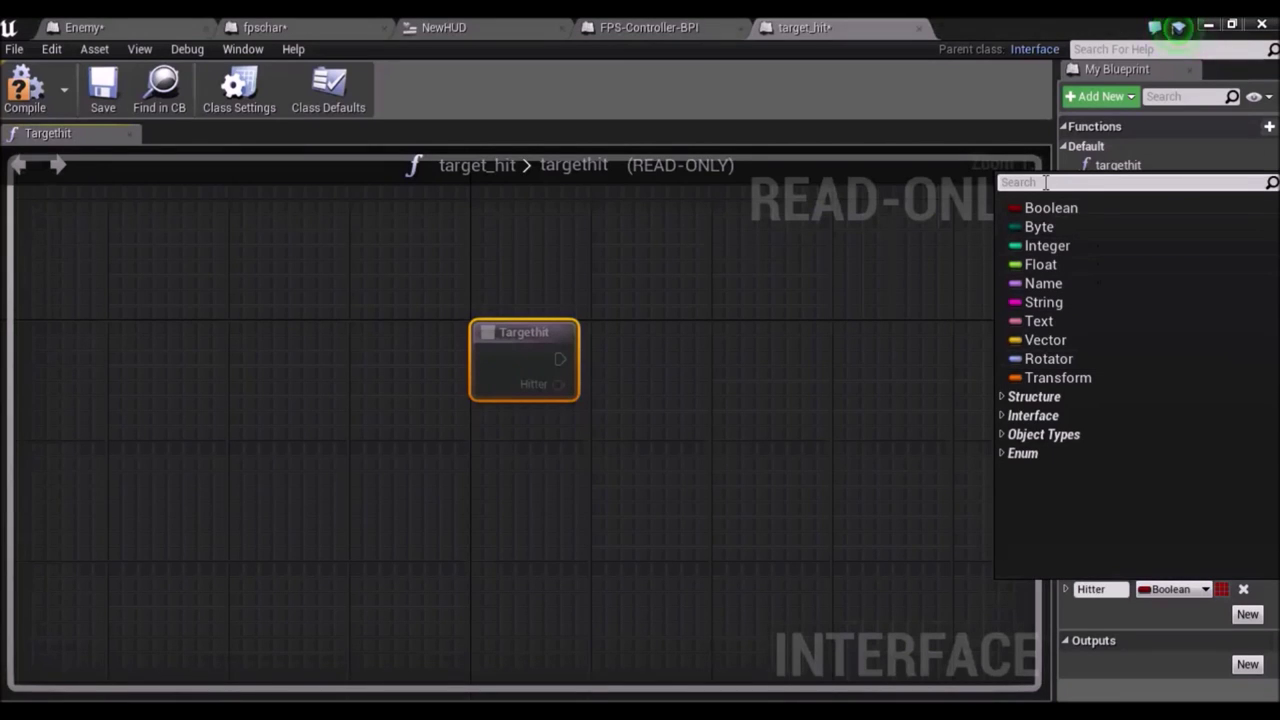
pyautogui.write('actor')
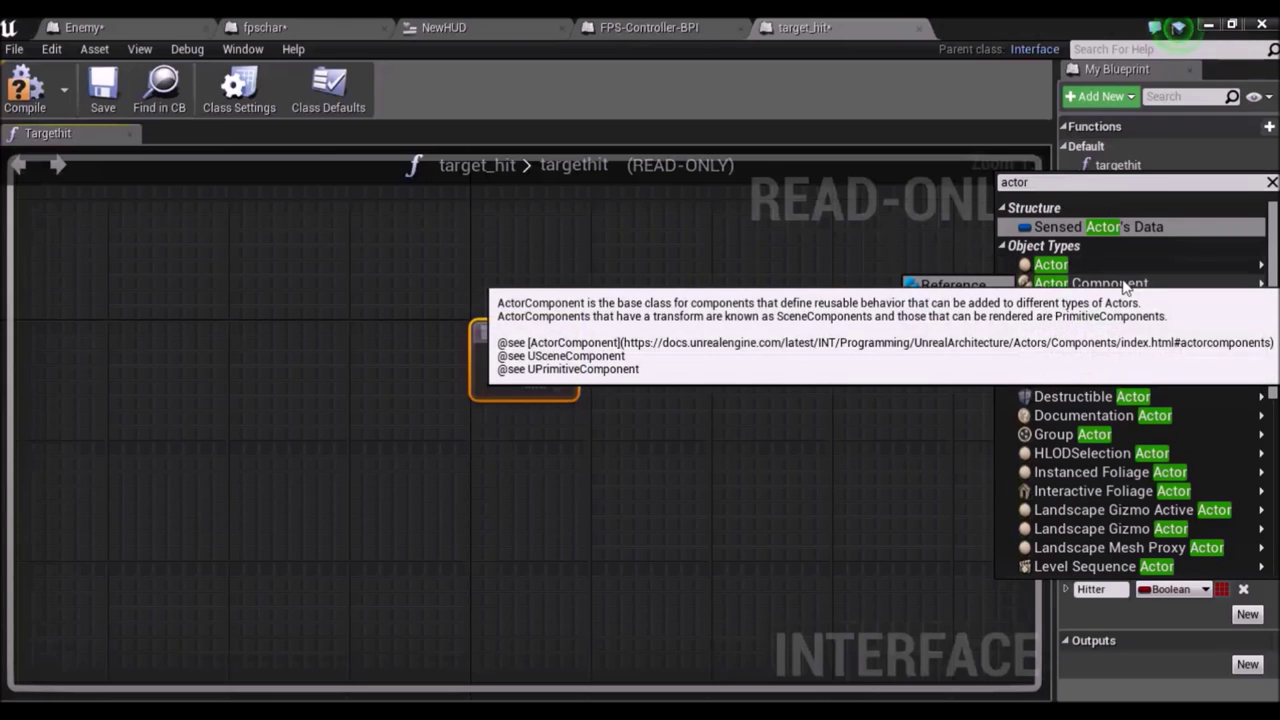
pyautogui.moveTo(1100, 268)
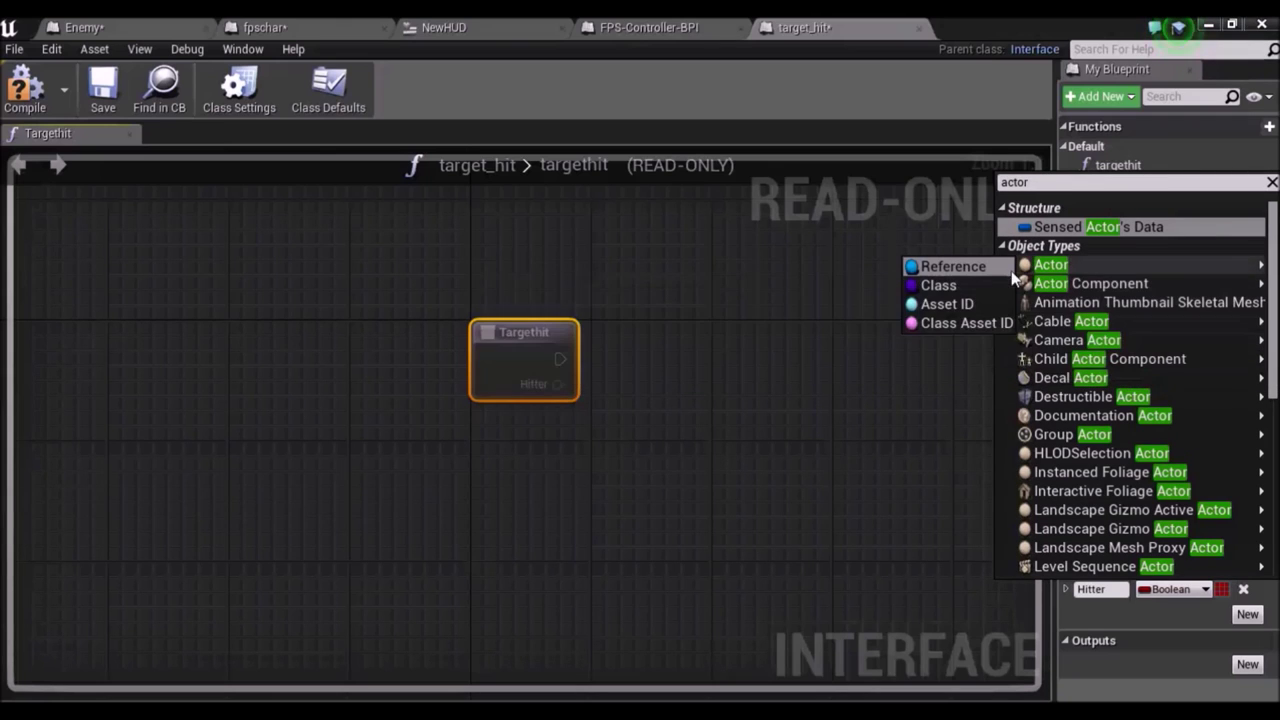
pyautogui.click(1002, 271)
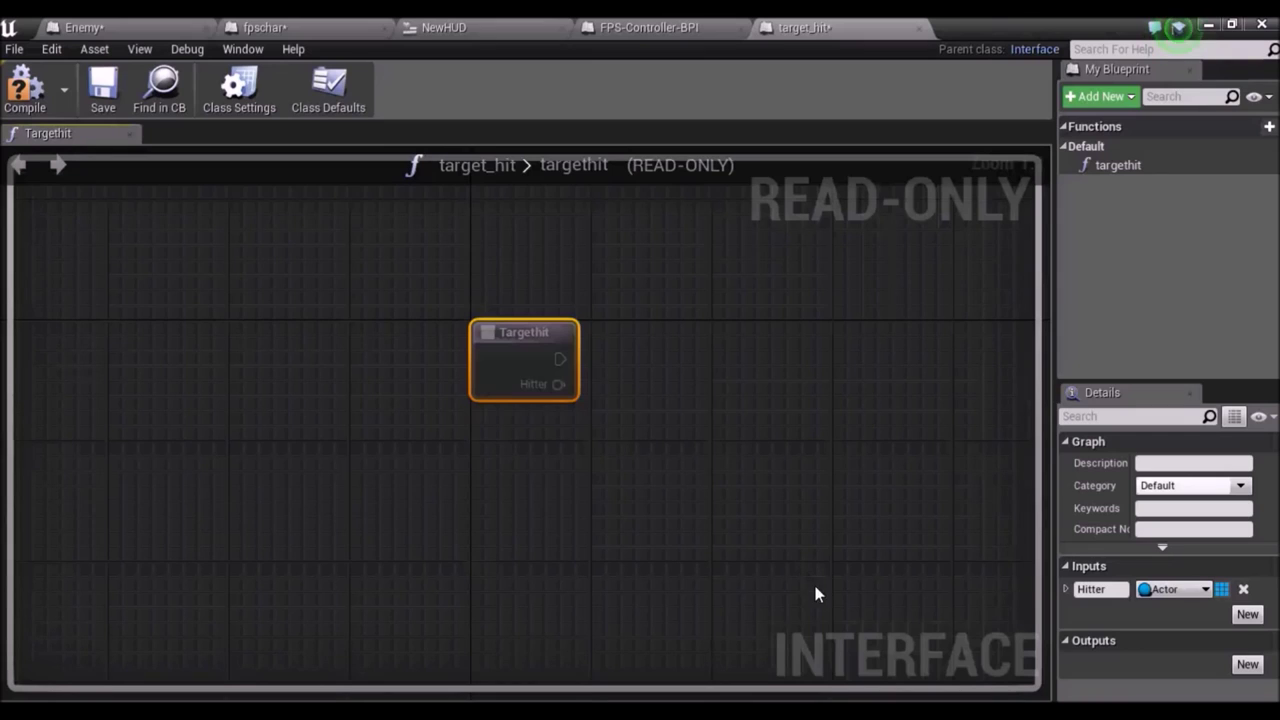
pyautogui.click(16, 100)
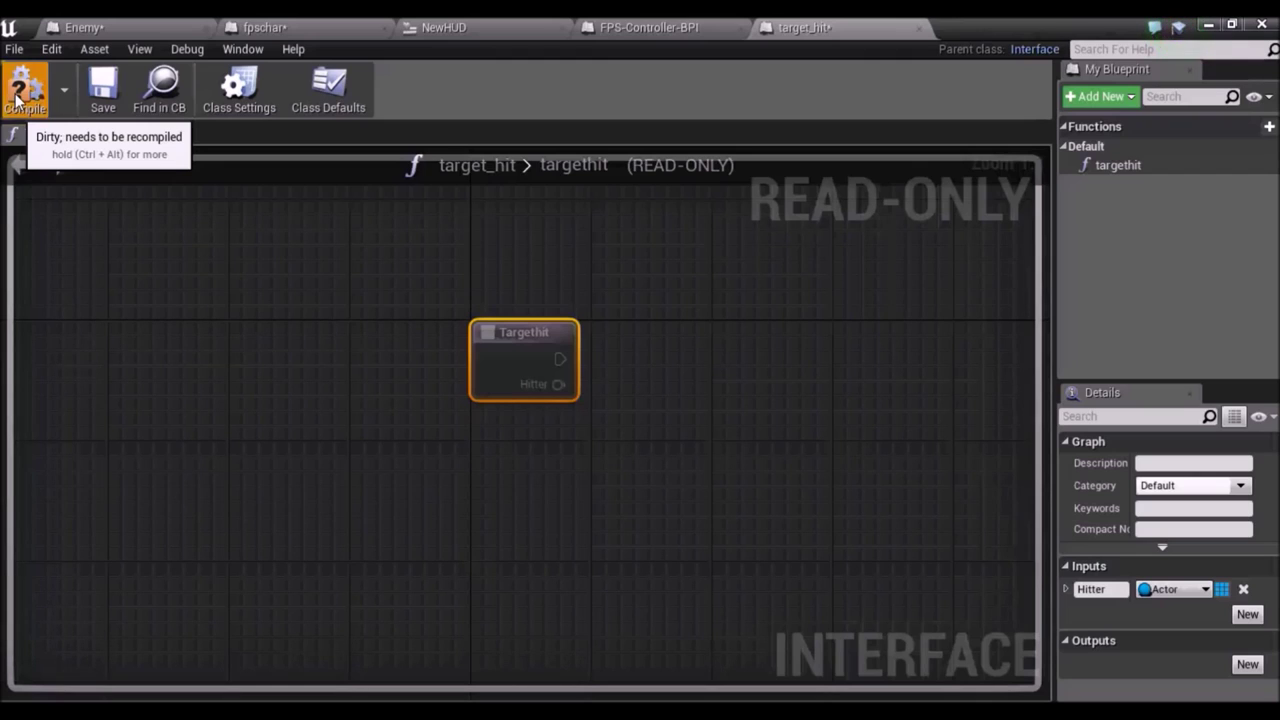
pyautogui.click(95, 90)
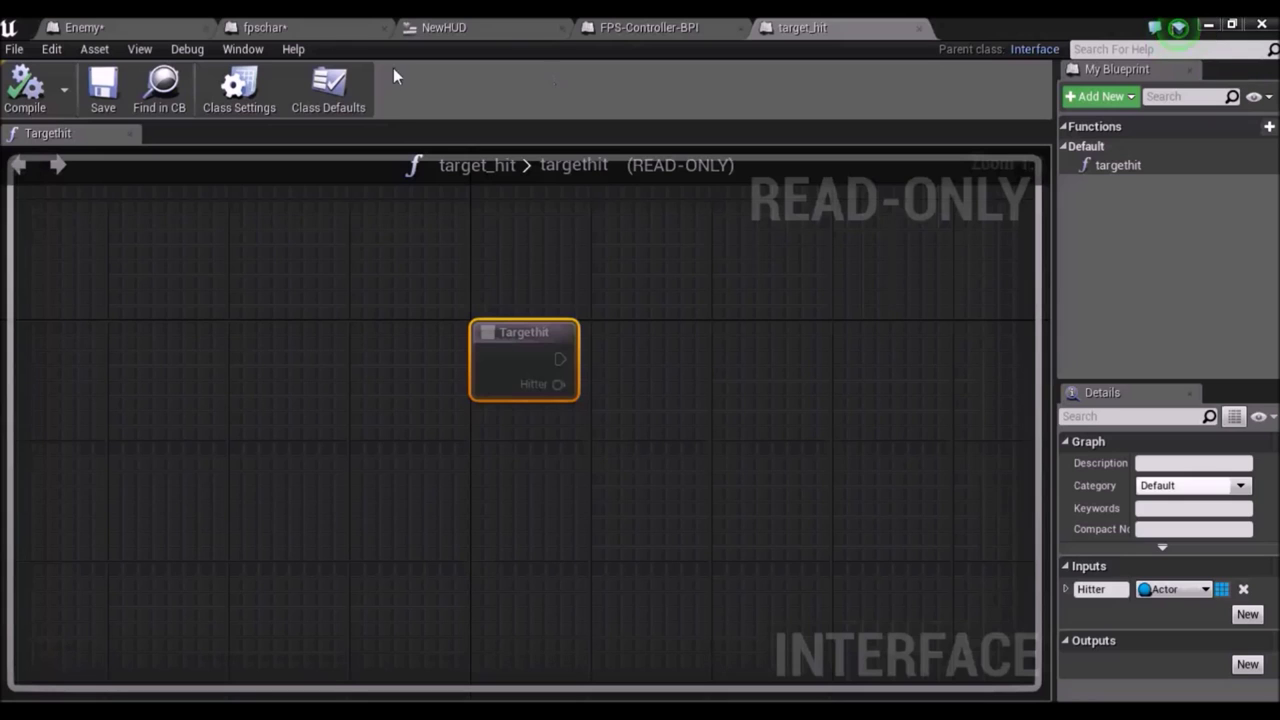
# Switch to the Enemy Event Graph and follow the Targethit chain through Branch, SET Death and Play Animation.
pyautogui.click(97, 30)
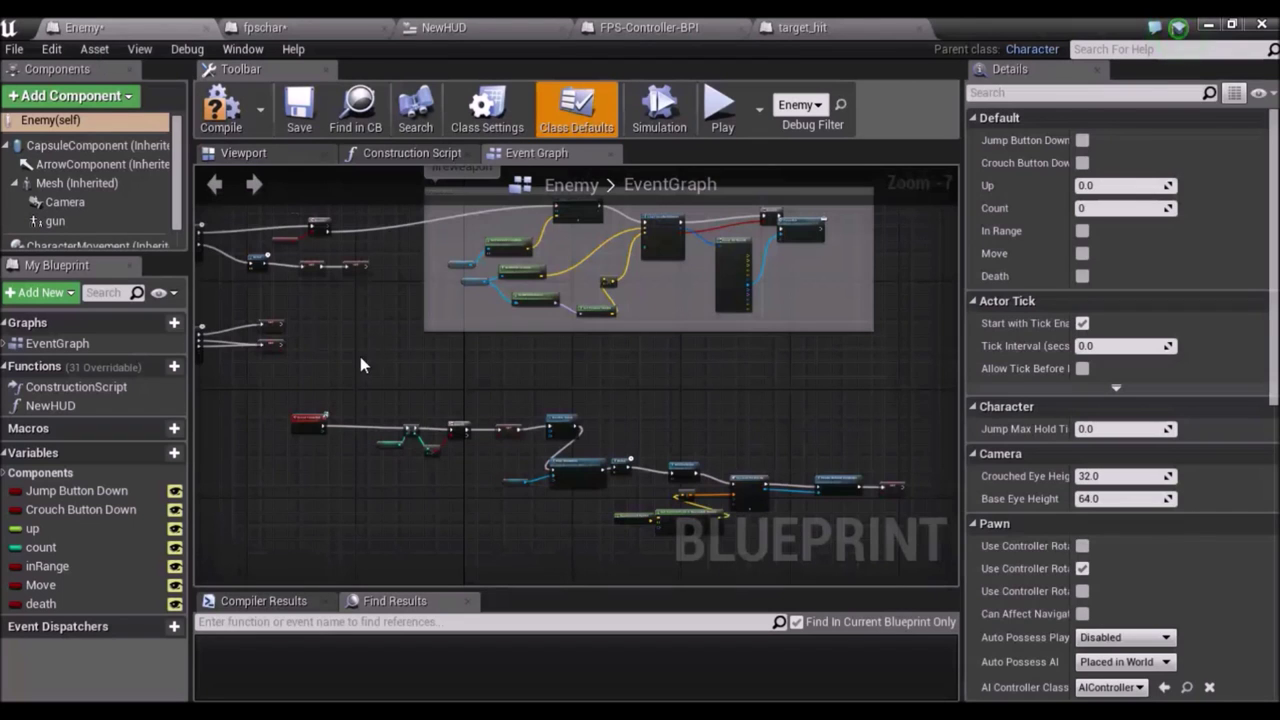
pyautogui.scroll(3, 360, 372)
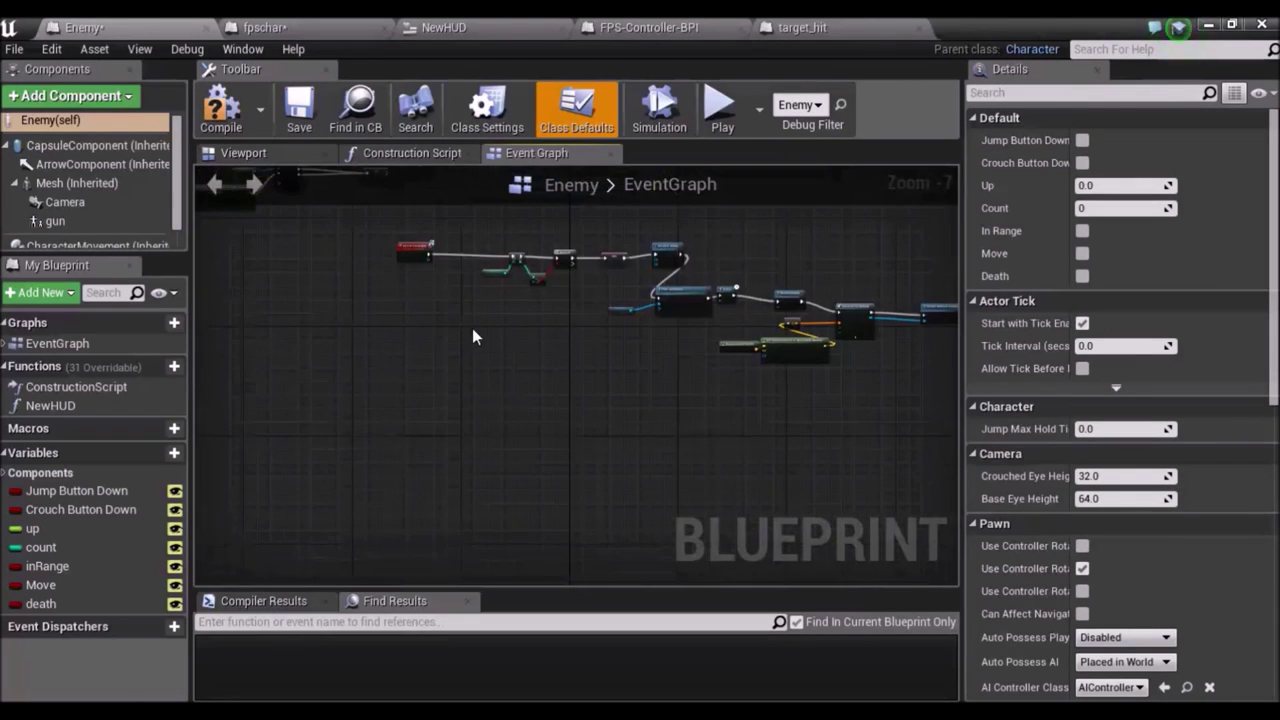
pyautogui.moveTo(438, 318); pyautogui.dragTo(419, 473, button='right')
pyautogui.scroll(1, 360, 424)
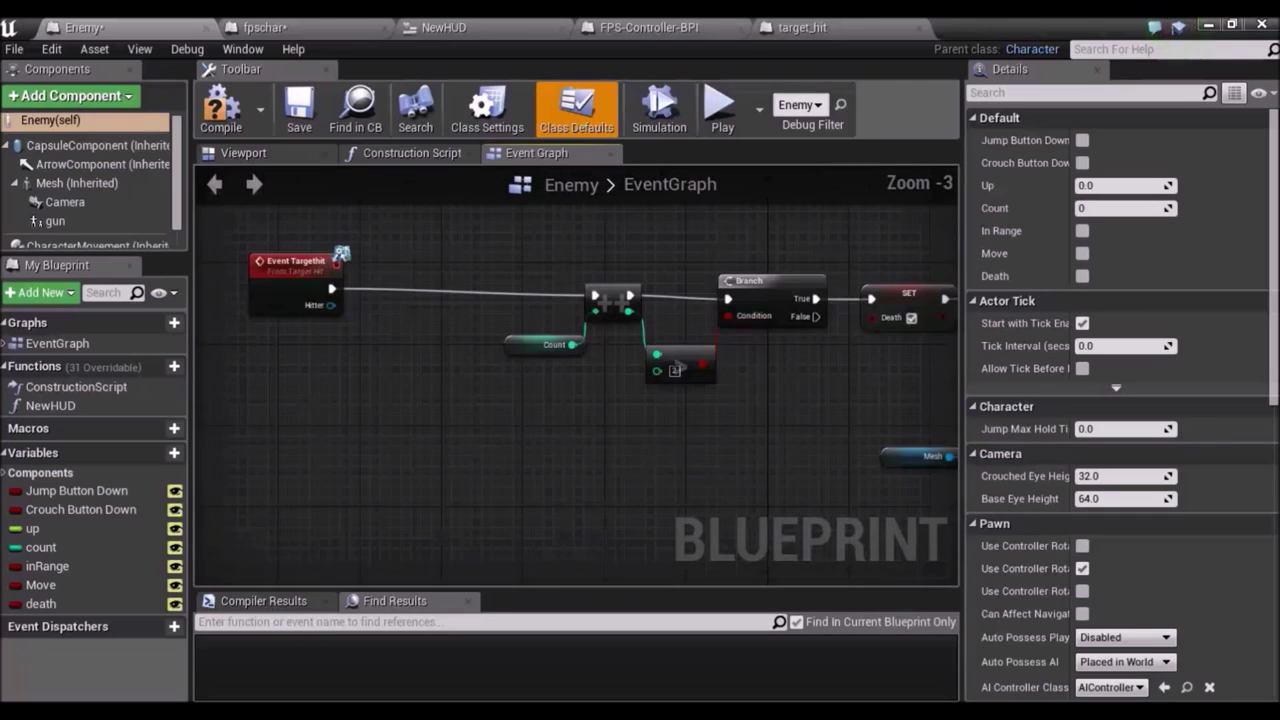
pyautogui.moveTo(335, 343); pyautogui.dragTo(350, 398, button='right')
pyautogui.scroll(1, 348, 397)
pyautogui.scroll(1, 372, 363)
pyautogui.scroll(1, 370, 358)
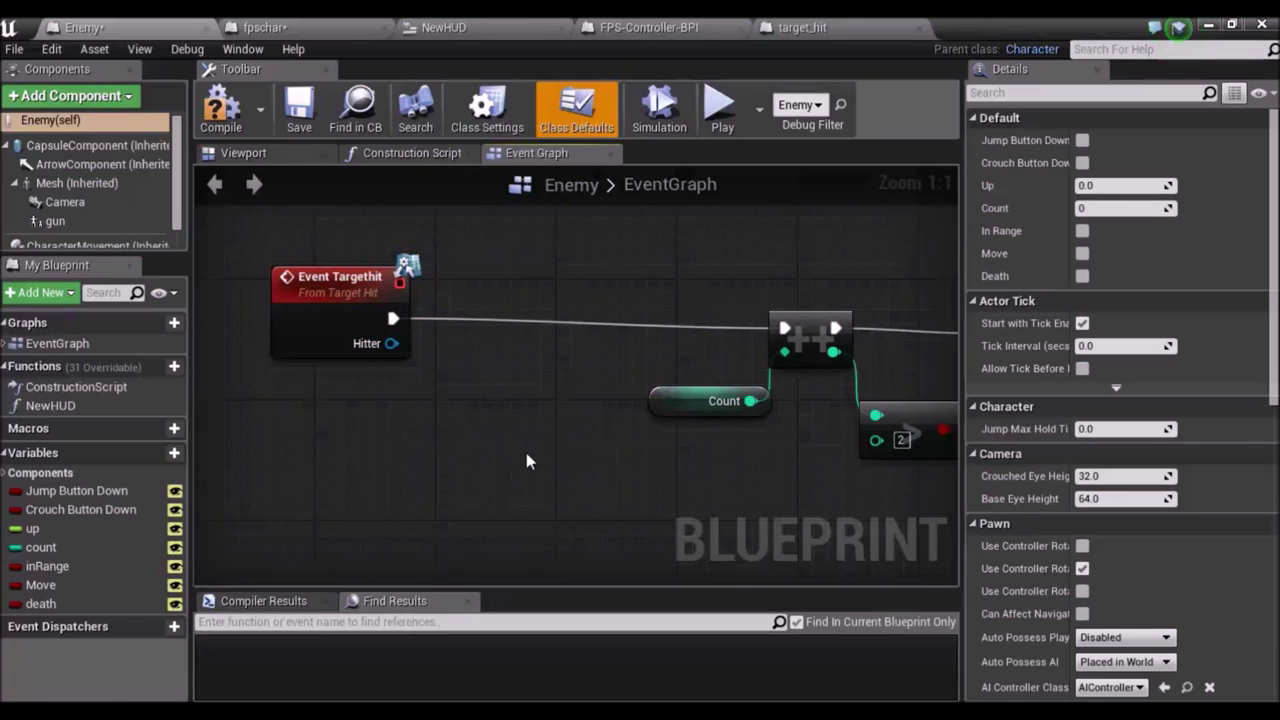
pyautogui.moveTo(567, 446); pyautogui.dragTo(385, 435, button='right')
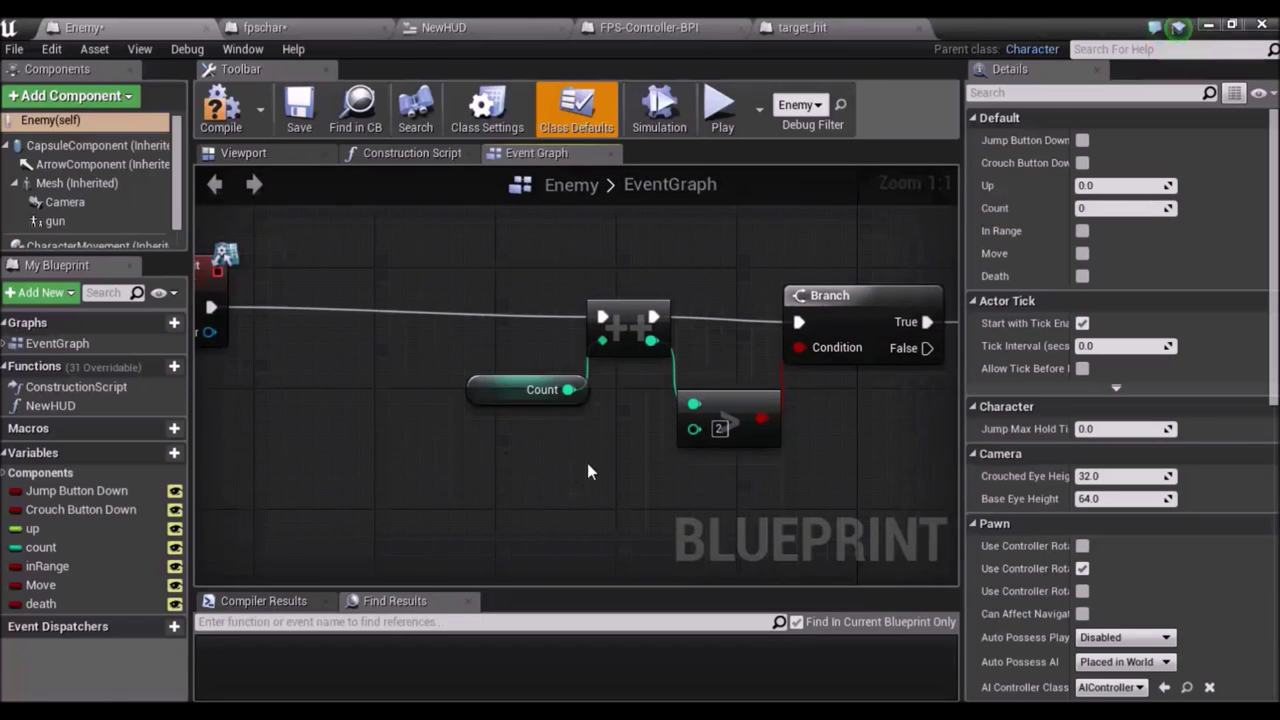
pyautogui.moveTo(689, 510); pyautogui.dragTo(520, 481, button='right')
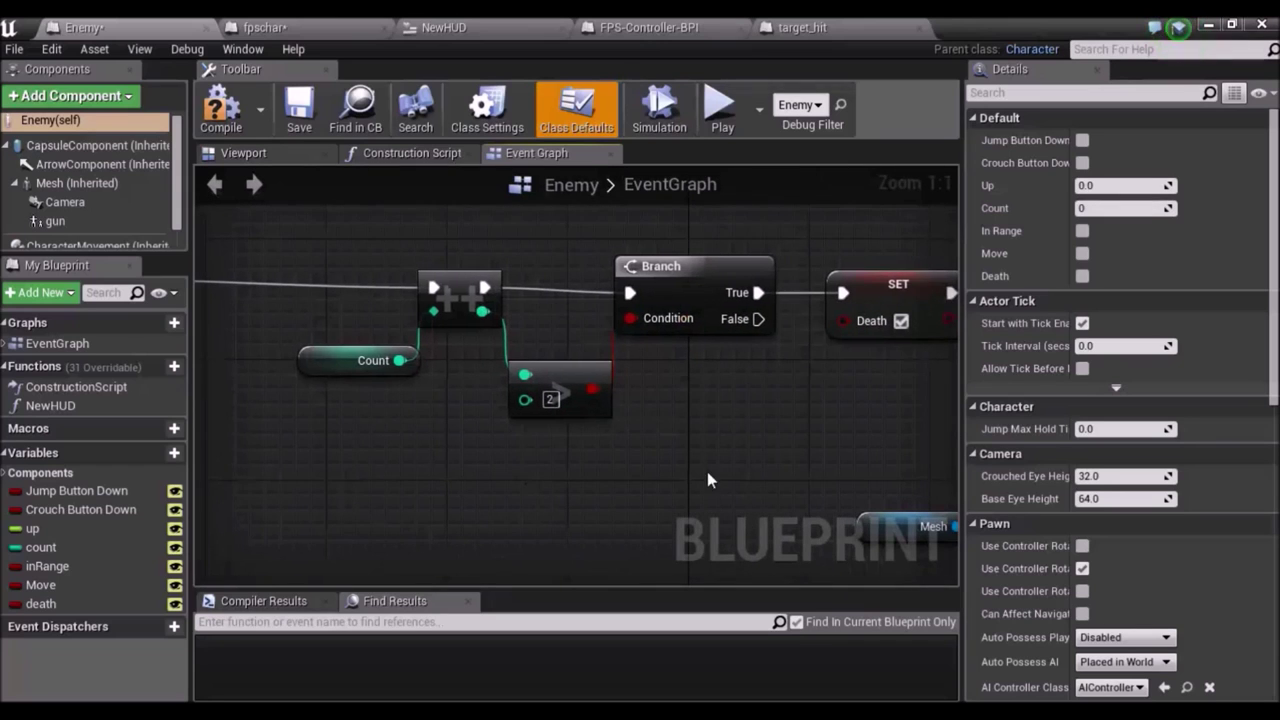
pyautogui.moveTo(722, 474); pyautogui.dragTo(593, 391, button='right')
pyautogui.scroll(-2, 651, 428)
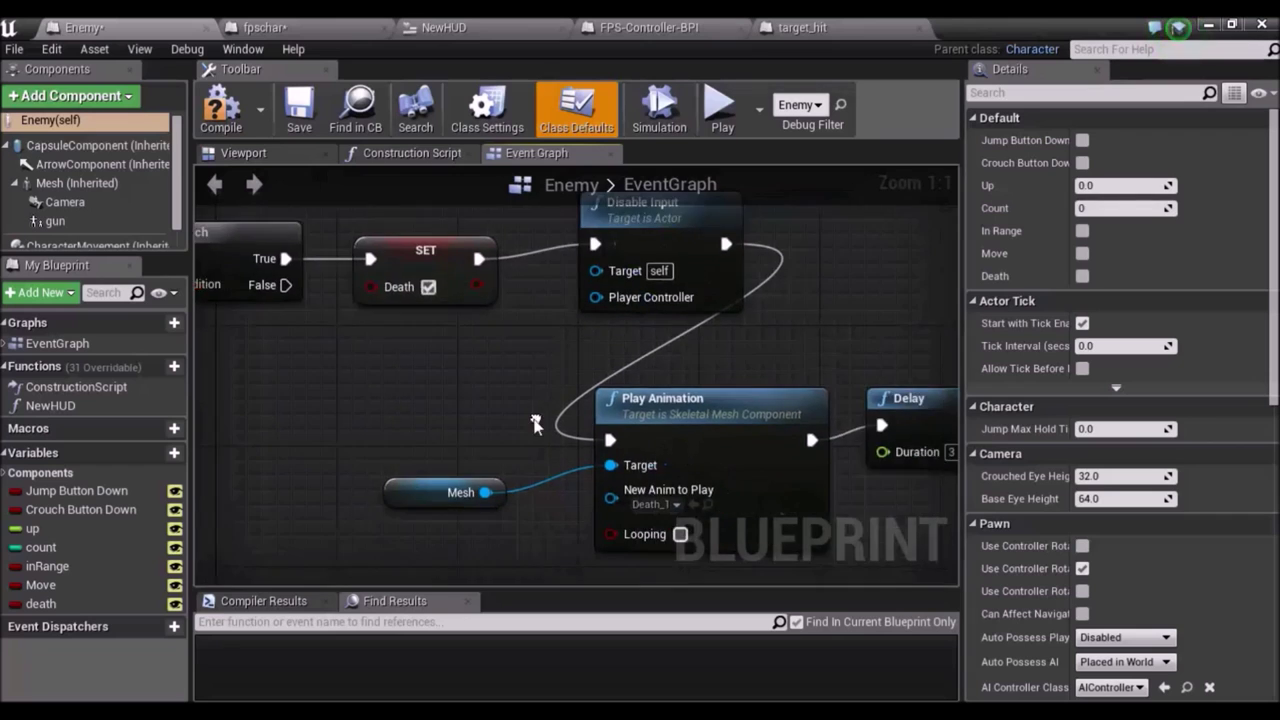
pyautogui.scroll(-2, 620, 450)
pyautogui.scroll(-2, 592, 475)
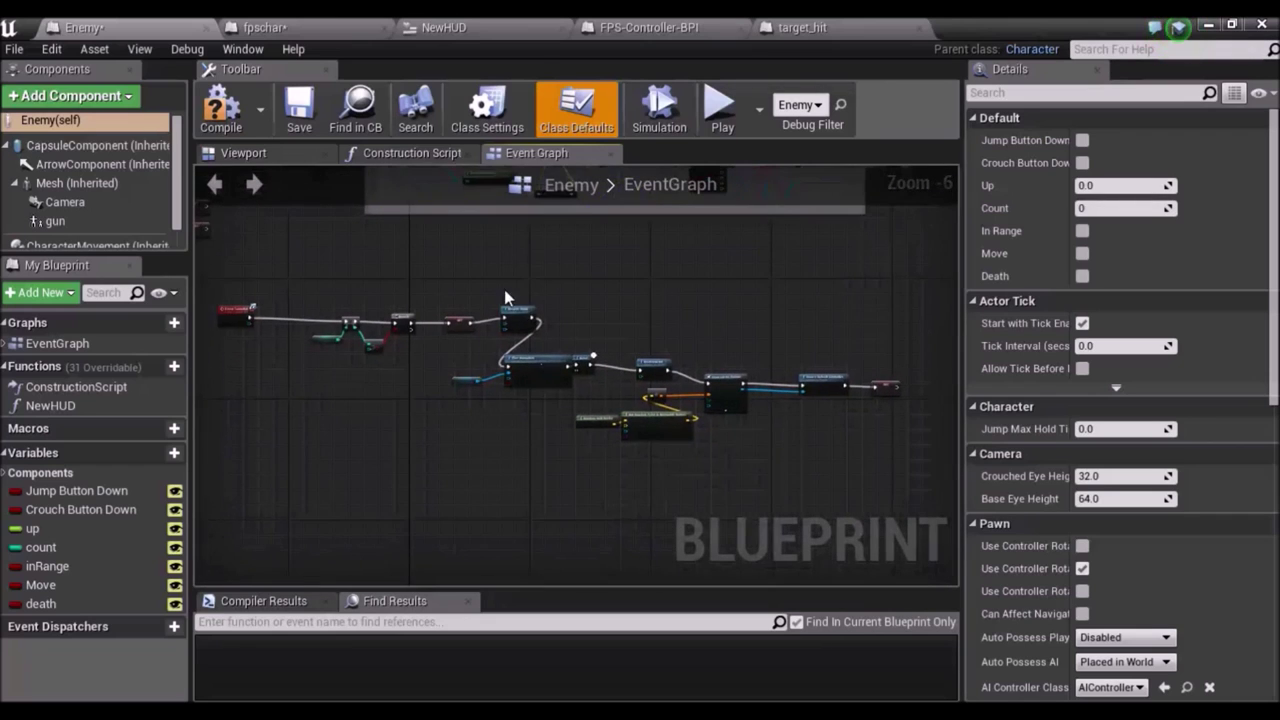
# Shift the selected hit-handling node network right, then move the Mesh node further right.
pyautogui.moveTo(504, 289); pyautogui.dragTo(926, 466)
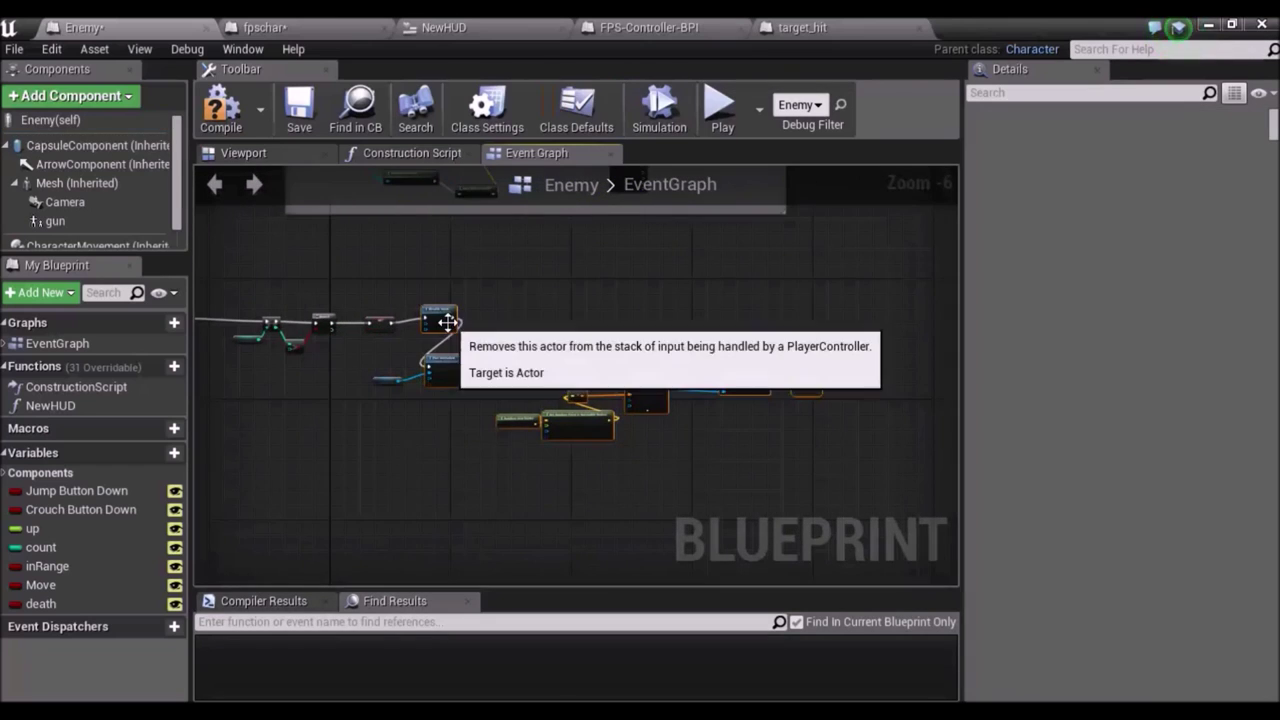
pyautogui.moveTo(491, 341); pyautogui.dragTo(664, 346)
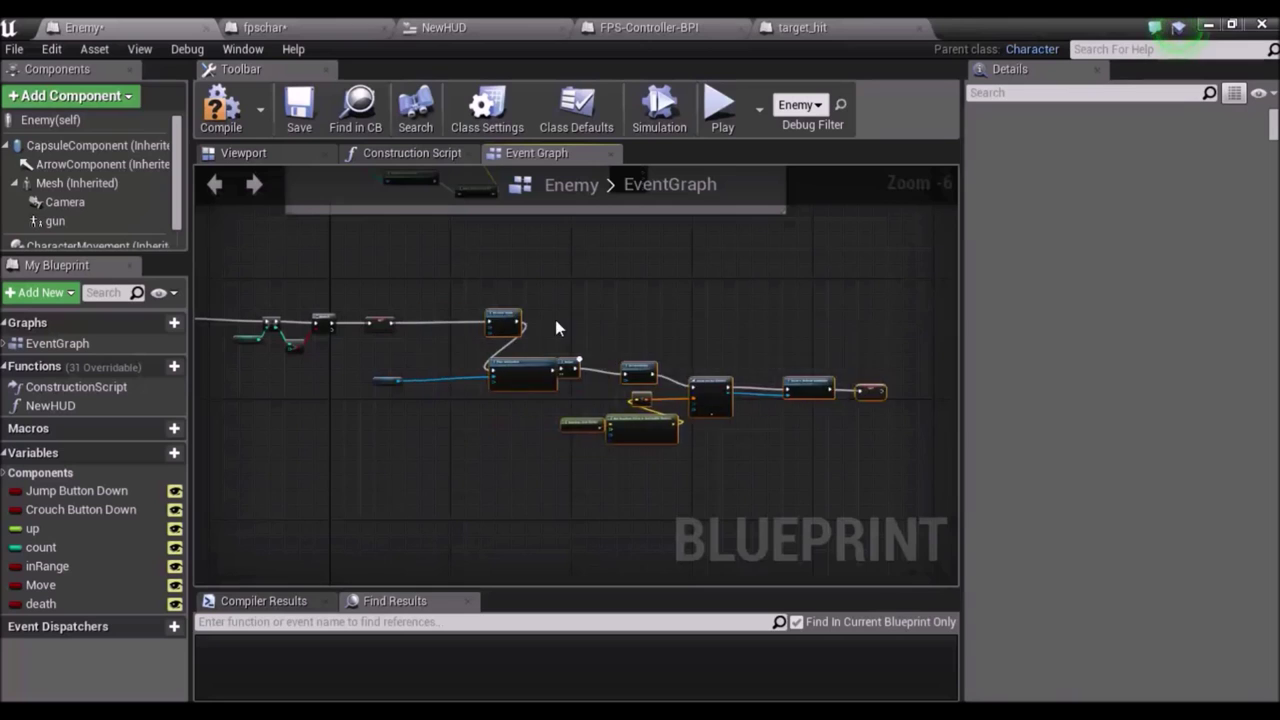
pyautogui.click(367, 372)
pyautogui.moveTo(386, 379); pyautogui.dragTo(533, 400)
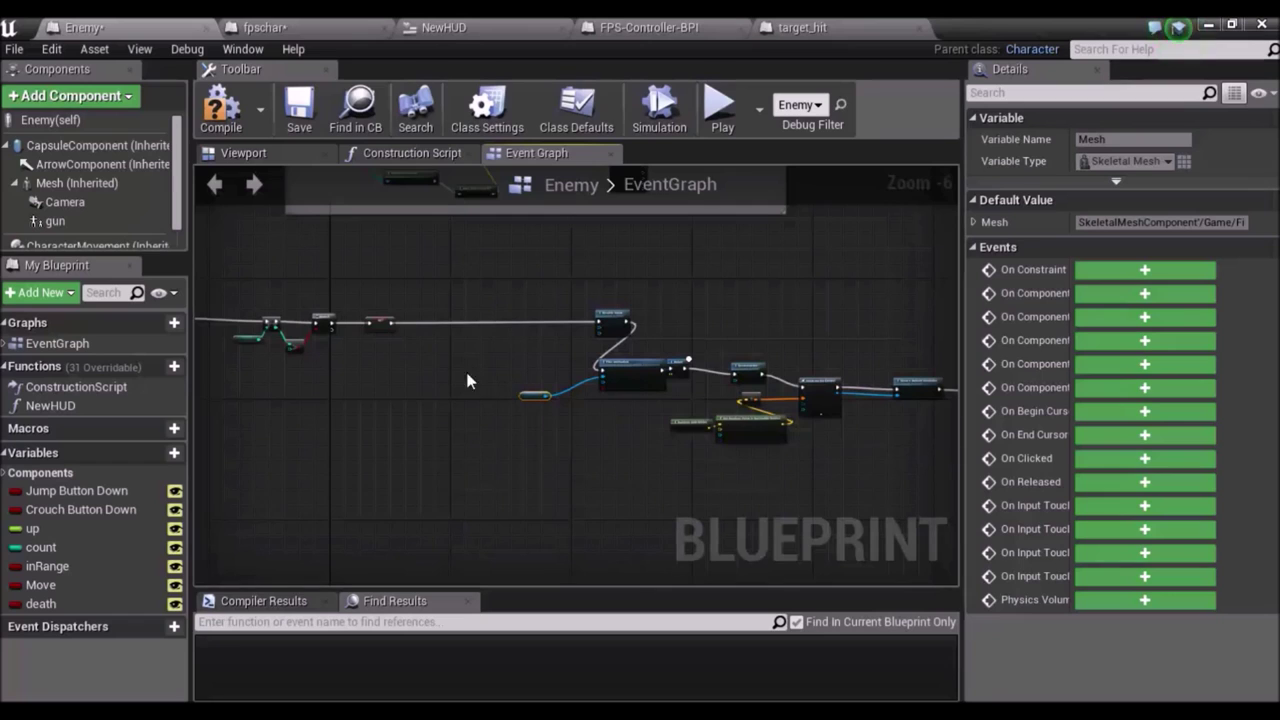
pyautogui.scroll(2, 377, 343)
pyautogui.scroll(1, 445, 361)
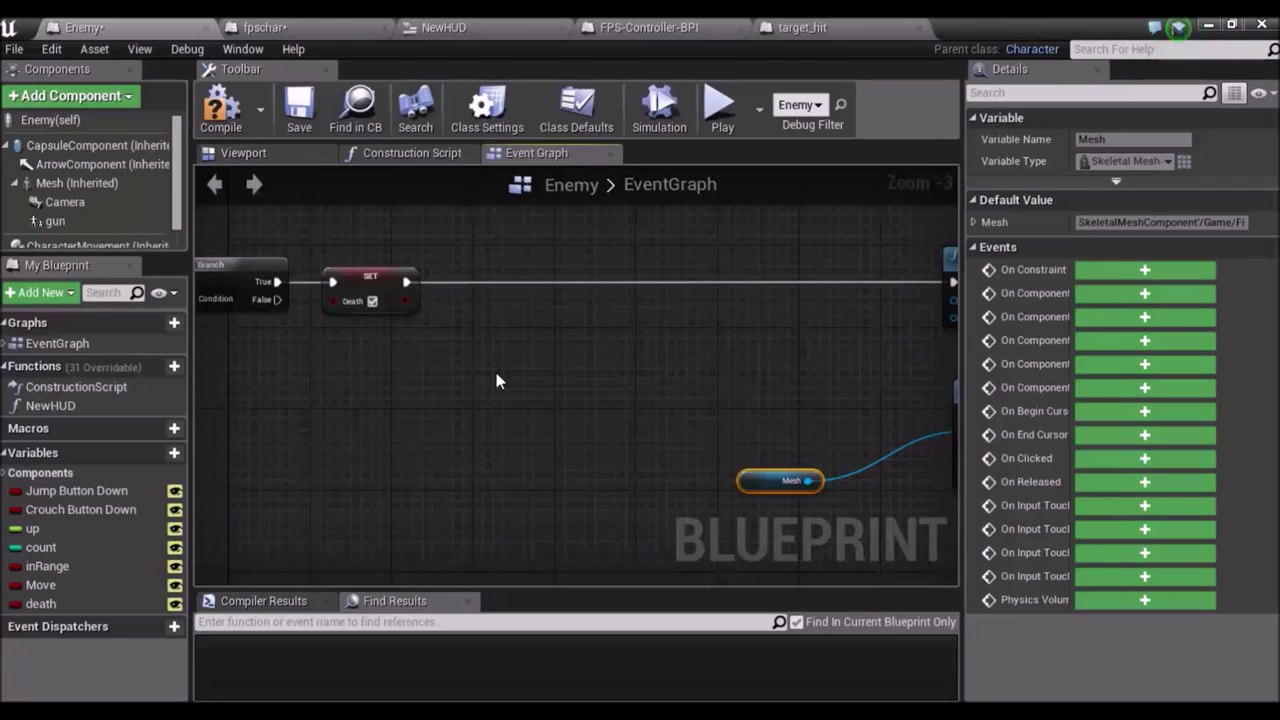
# Break the Death SET node's execution link to Disable Input.
pyautogui.rightClick(407, 283)
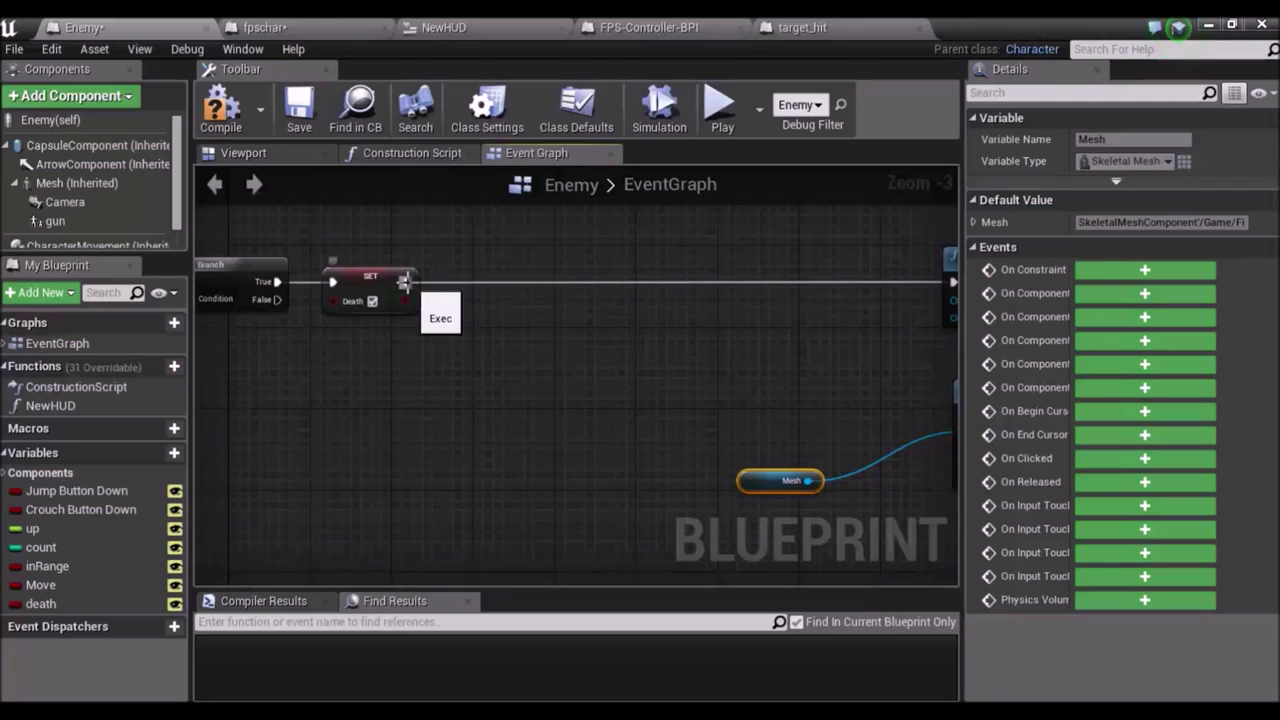
pyautogui.click(441, 311)
pyautogui.scroll(2, 477, 331)
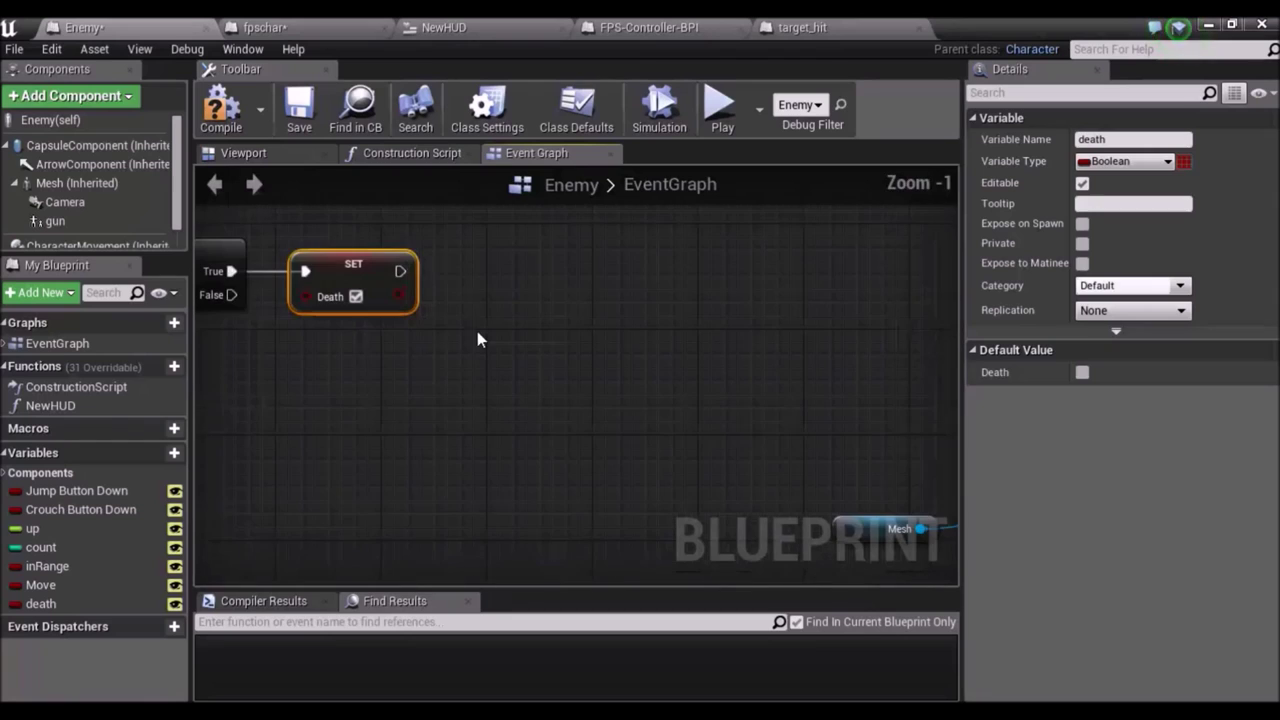
pyautogui.rightClick(479, 333)
pyautogui.click(376, 397)
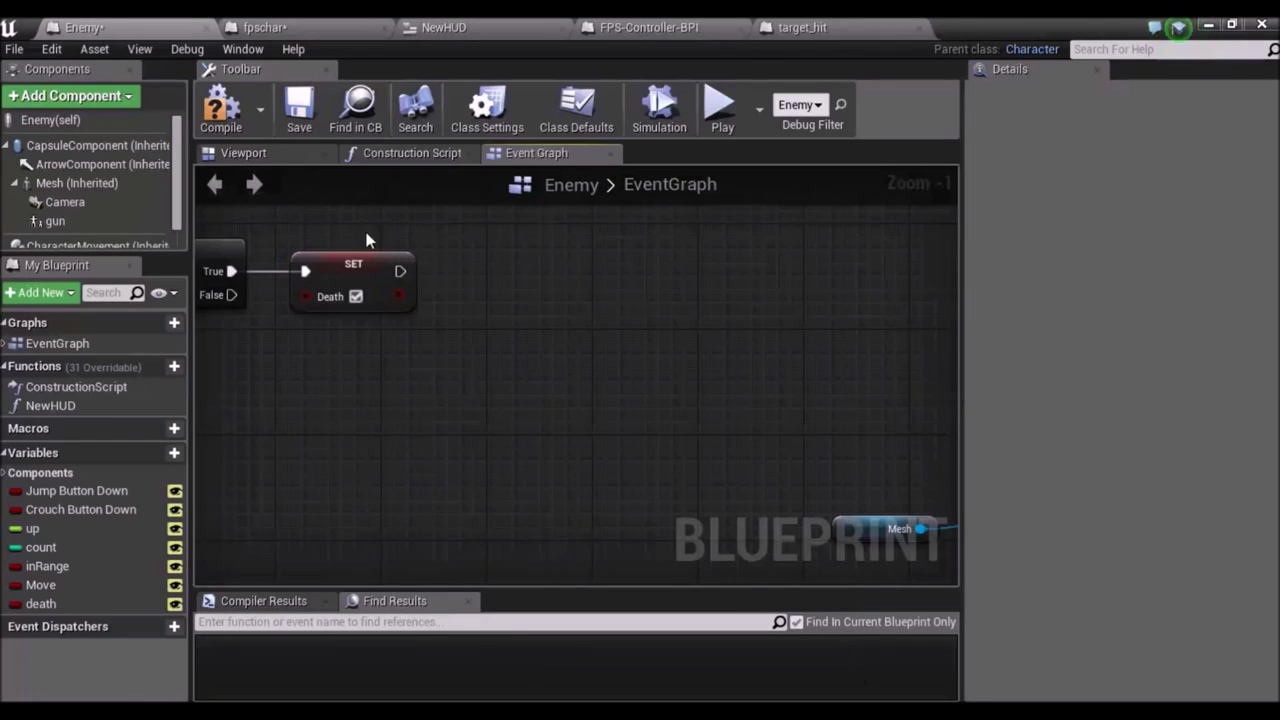
pyautogui.moveTo(287, 322); pyautogui.dragTo(289, 323)
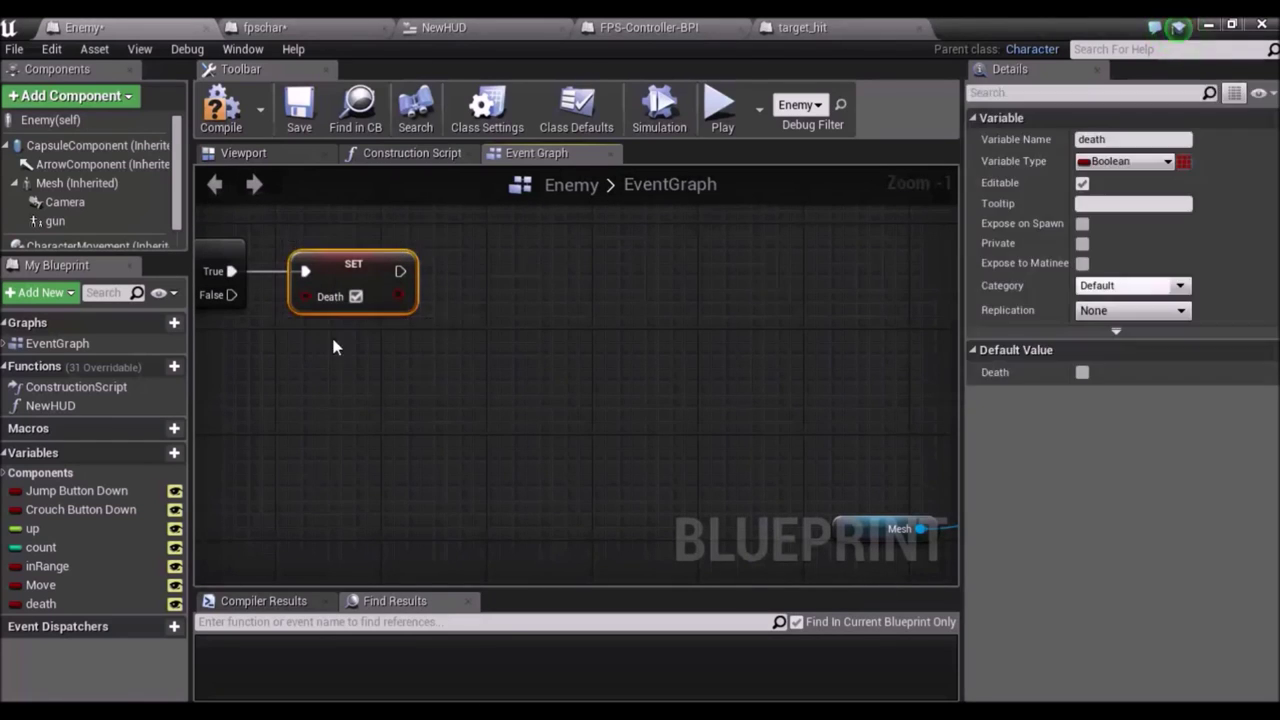
pyautogui.click(447, 386)
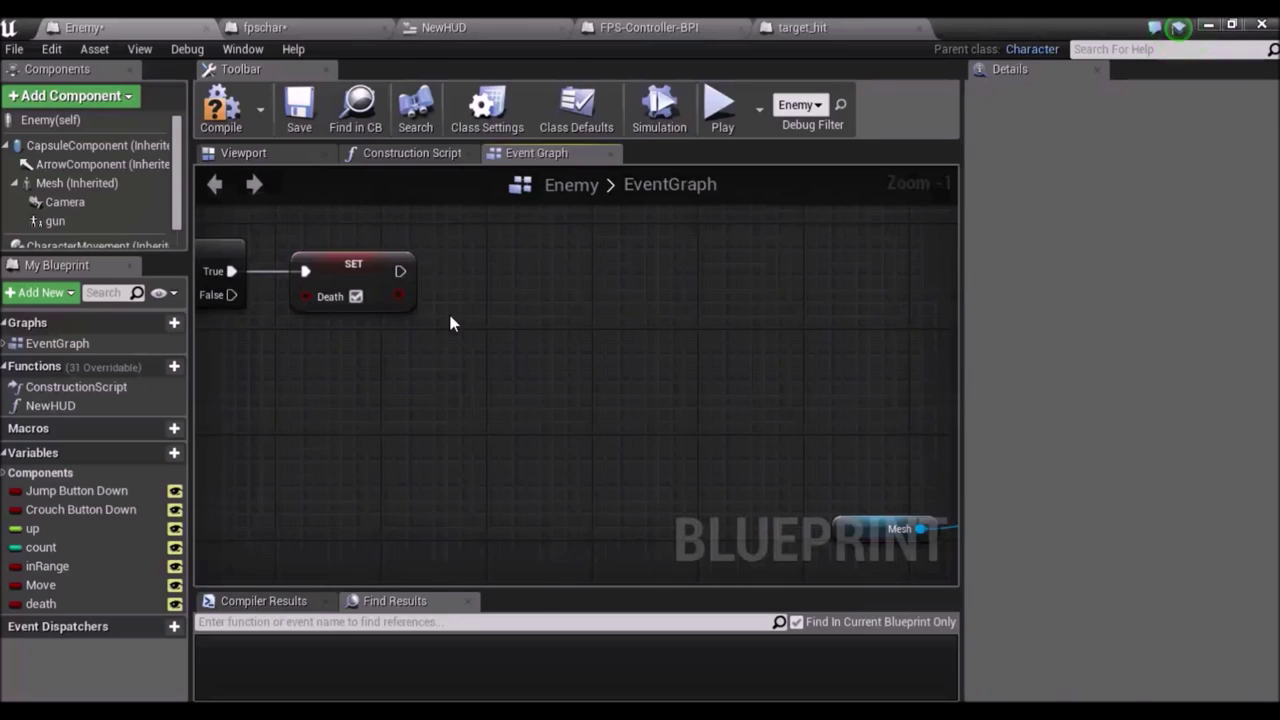
# Add a Cast To fpschar node after the Death SET node and position it.
pyautogui.moveTo(400, 271); pyautogui.dragTo(393, 409)
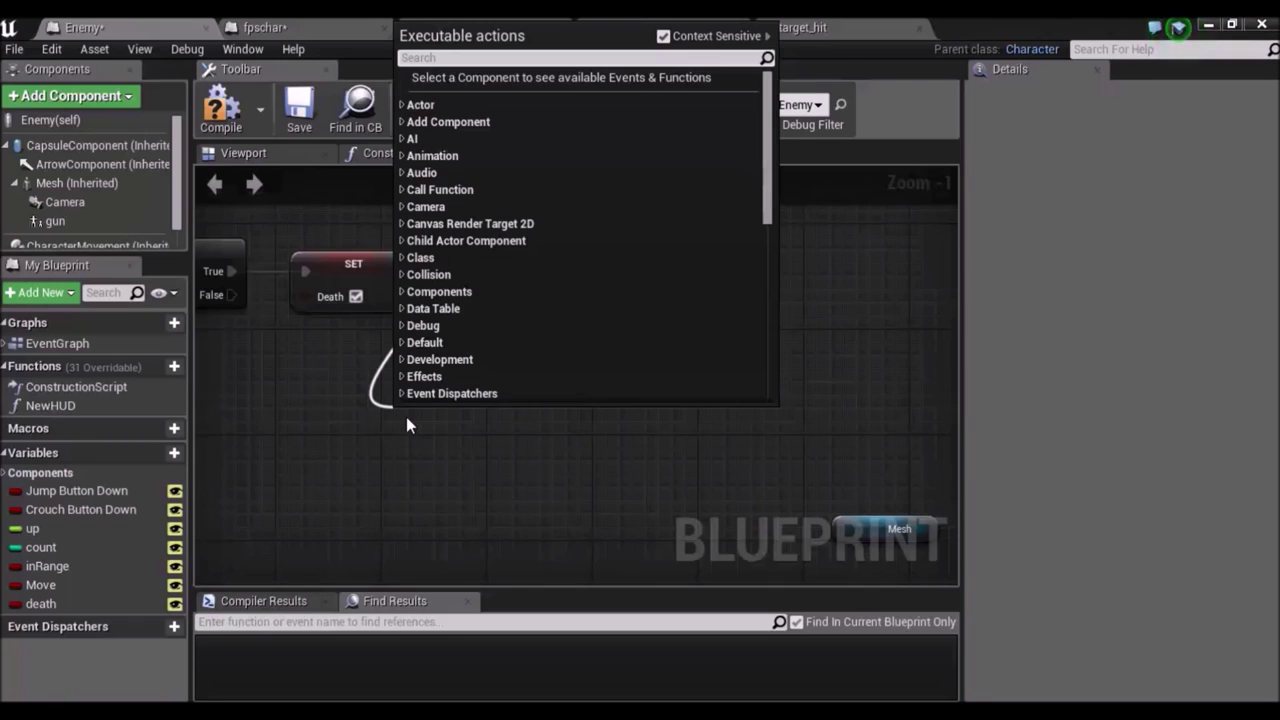
pyautogui.write('cast to')
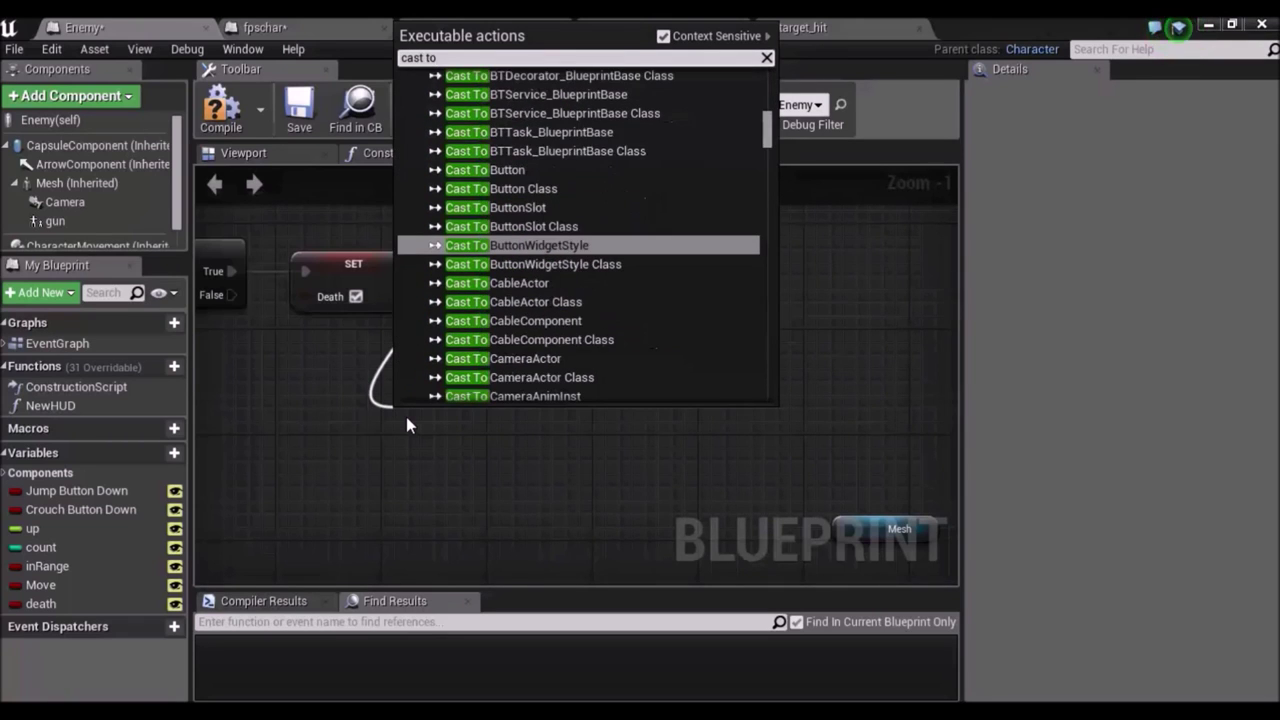
pyautogui.write(' fps')
pyautogui.press('Return')
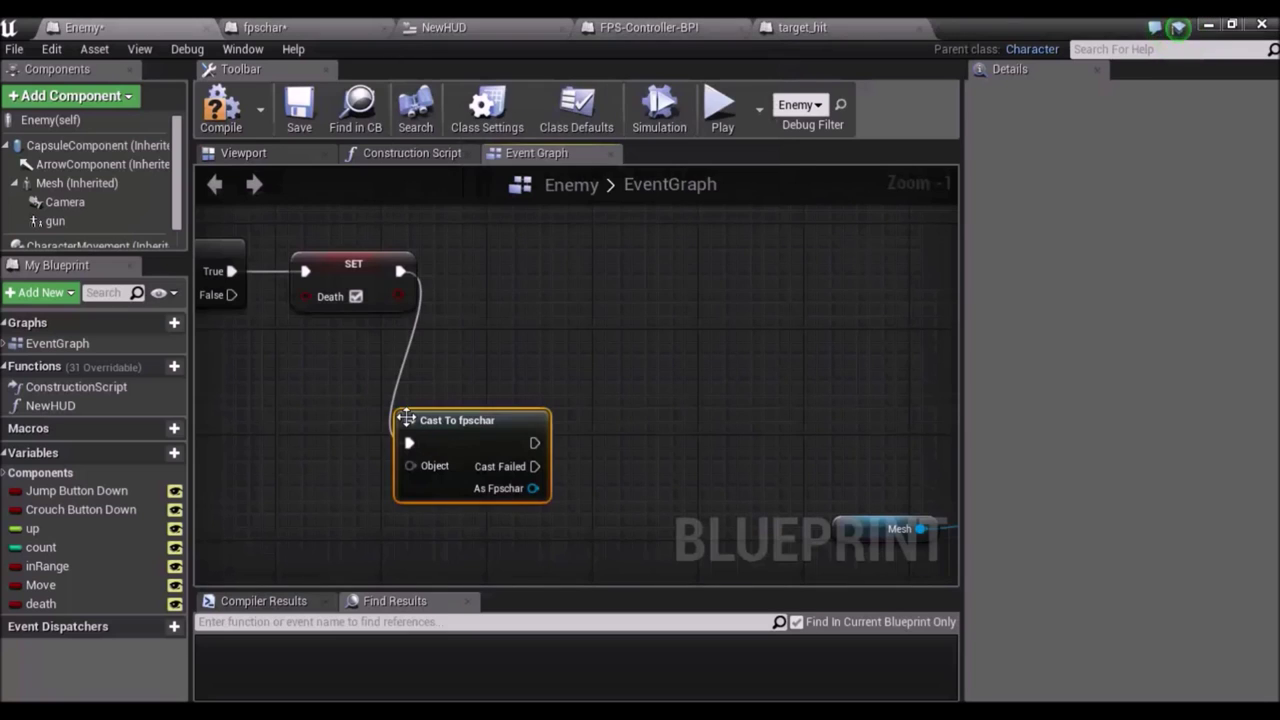
pyautogui.moveTo(457, 420); pyautogui.dragTo(575, 288)
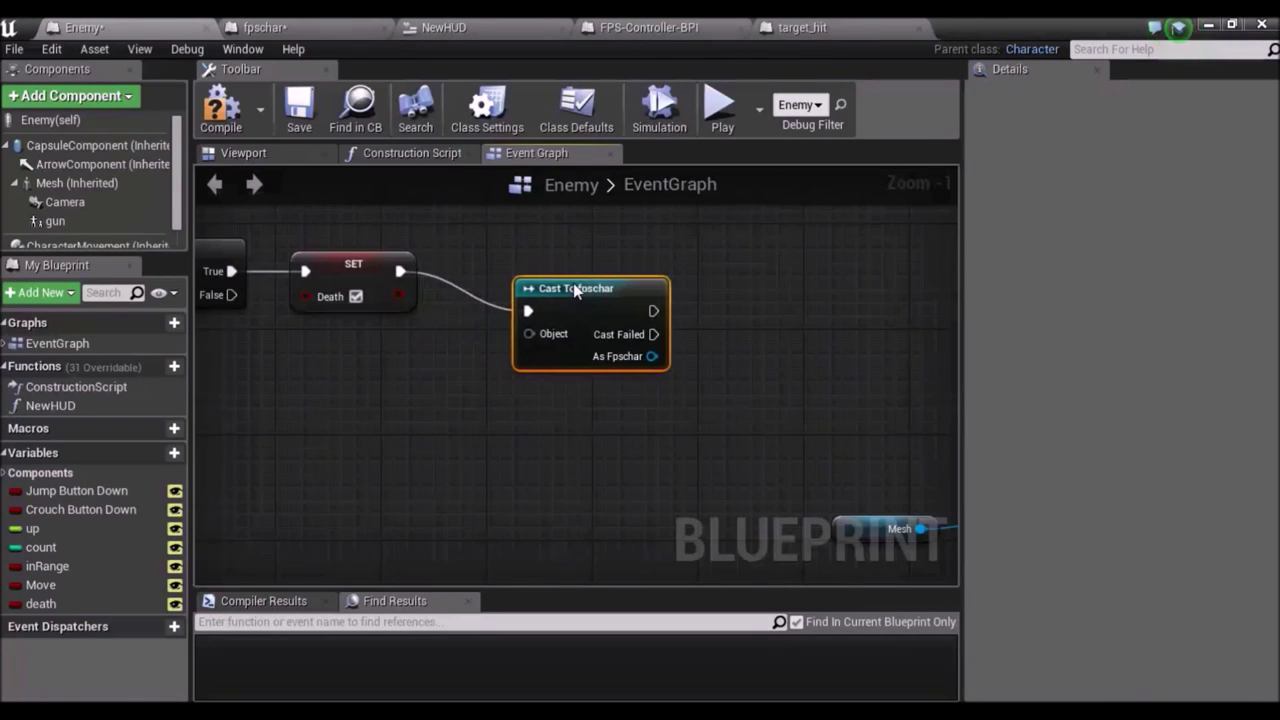
pyautogui.moveTo(540, 361); pyautogui.dragTo(620, 296, button='right')
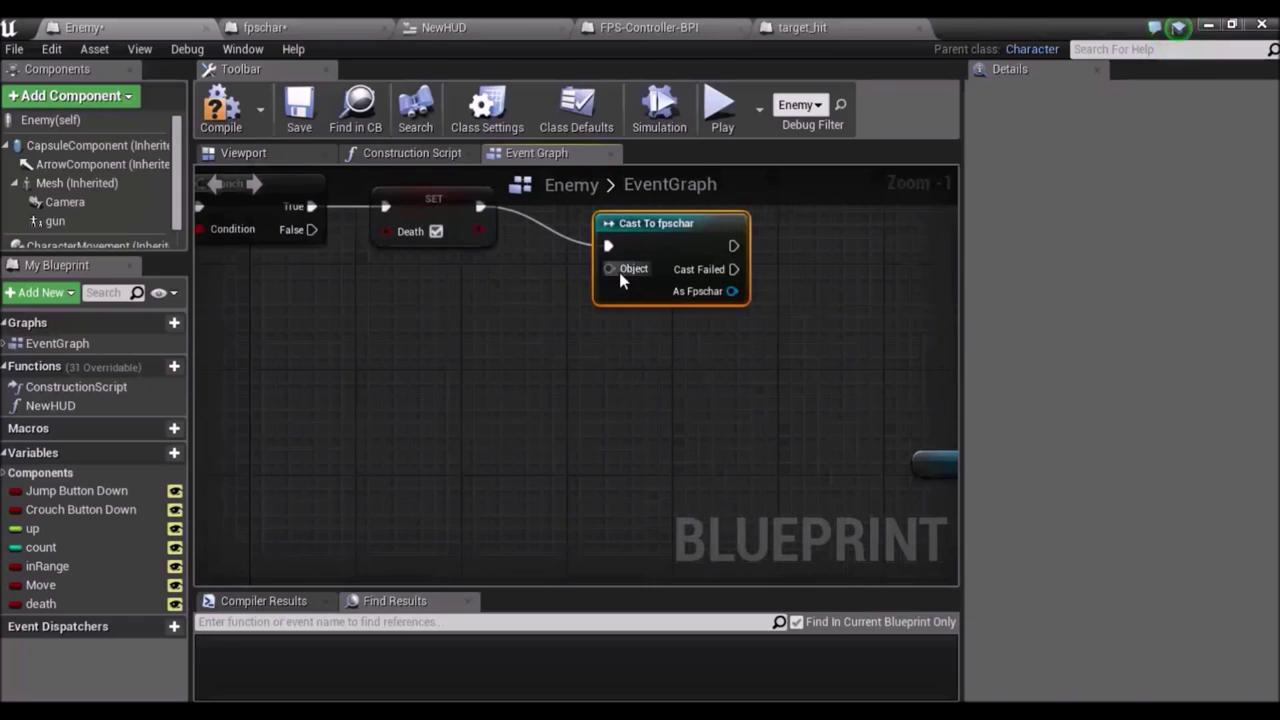
pyautogui.moveTo(608, 269); pyautogui.dragTo(522, 366)
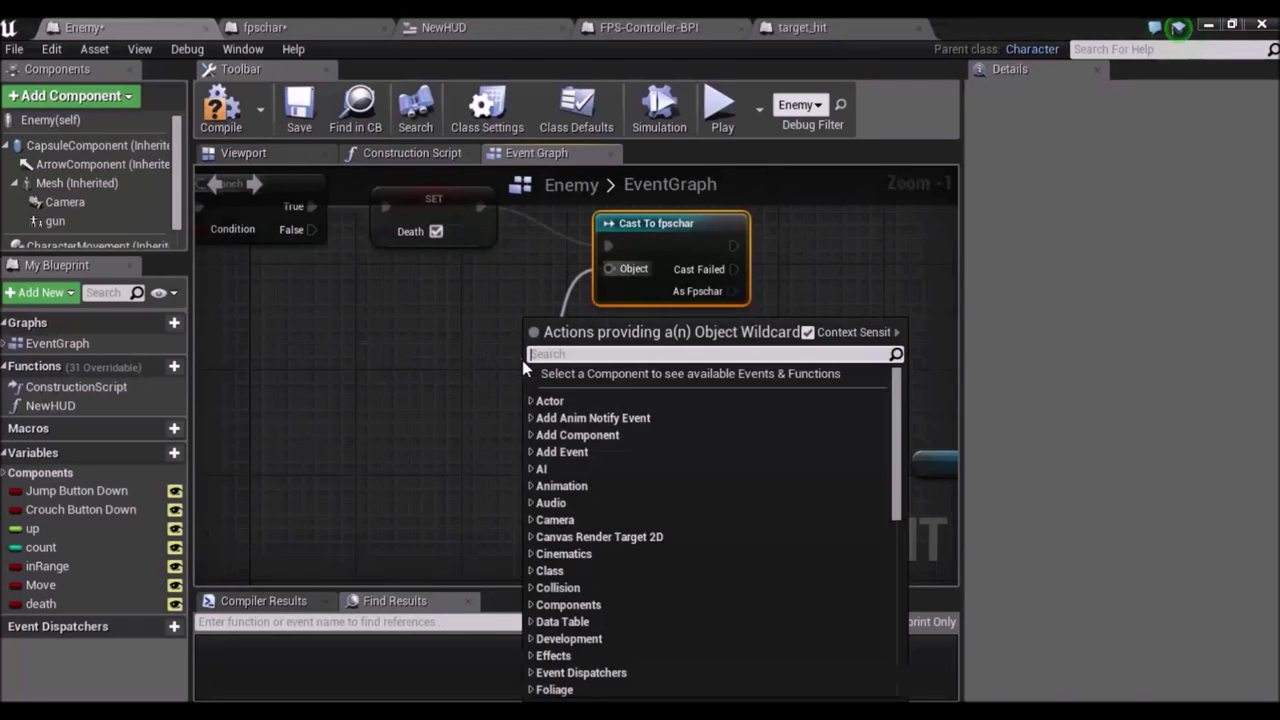
# Feed a Get Player Character node into the cast's Object input.
pyautogui.write('get')
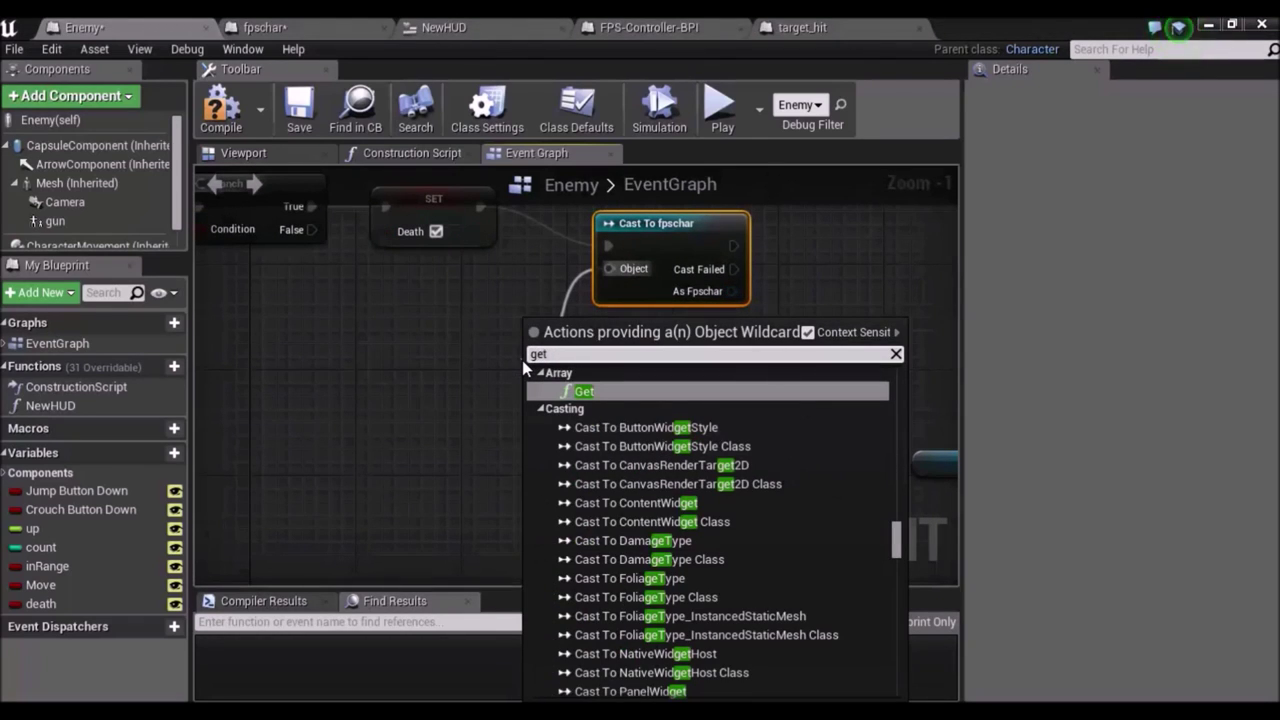
pyautogui.write('Pla')
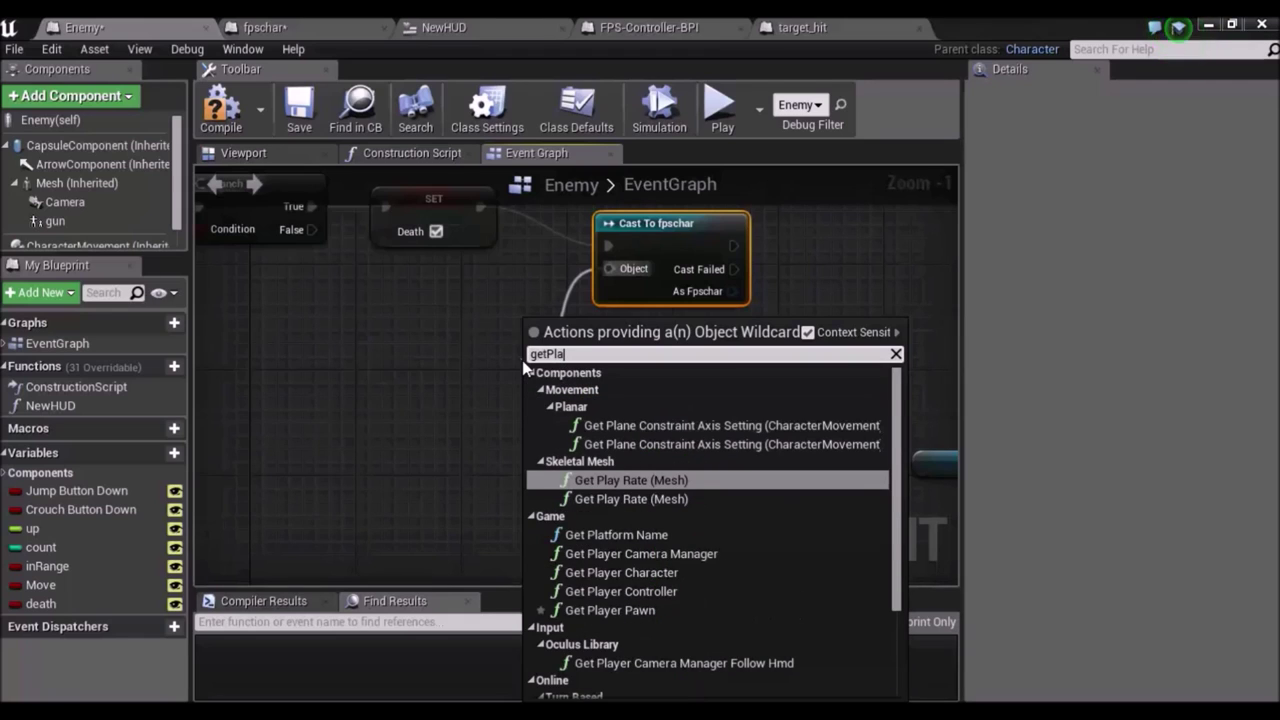
pyautogui.write('ye')
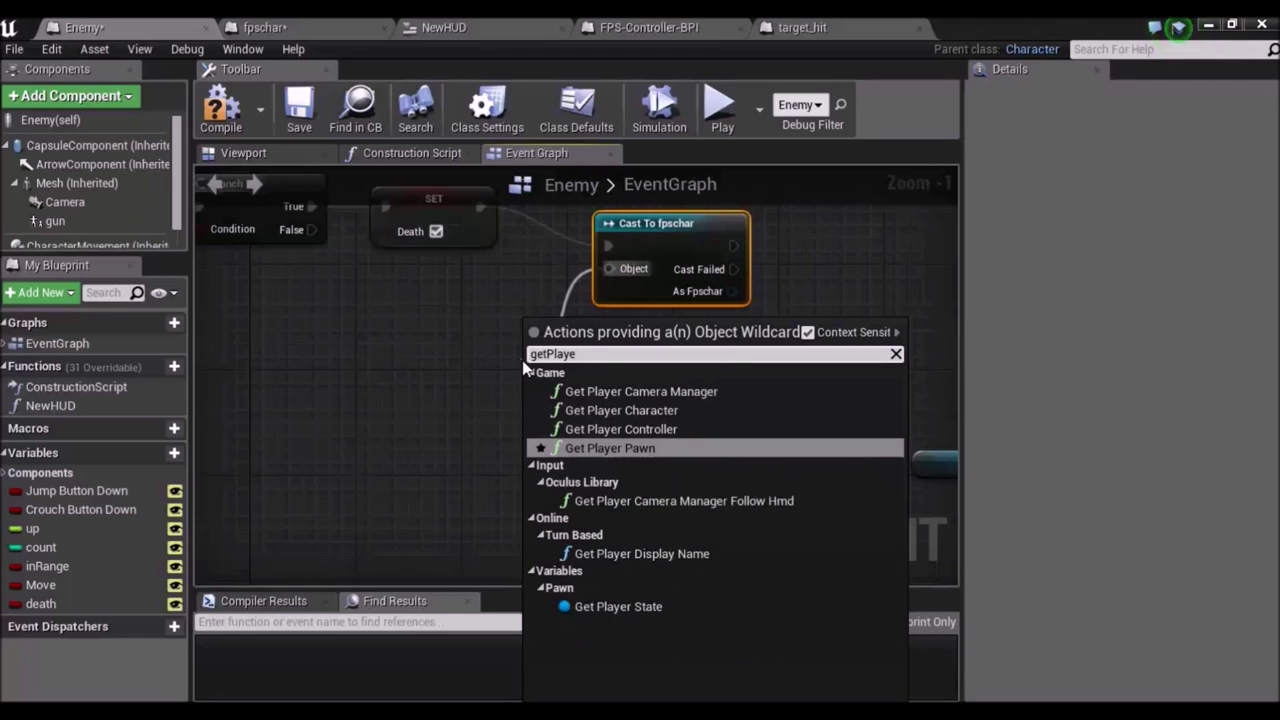
pyautogui.click(656, 420)
pyautogui.moveTo(650, 378); pyautogui.dragTo(585, 393)
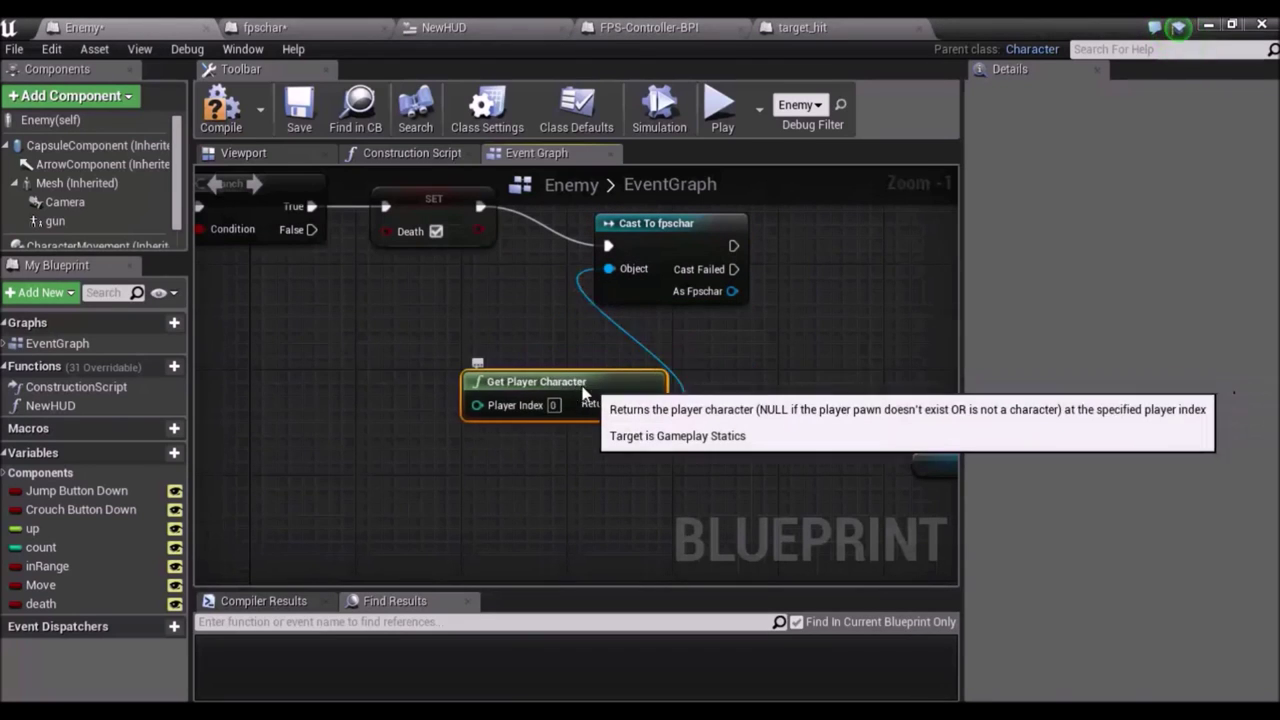
pyautogui.moveTo(780, 371); pyautogui.dragTo(561, 393, button='right')
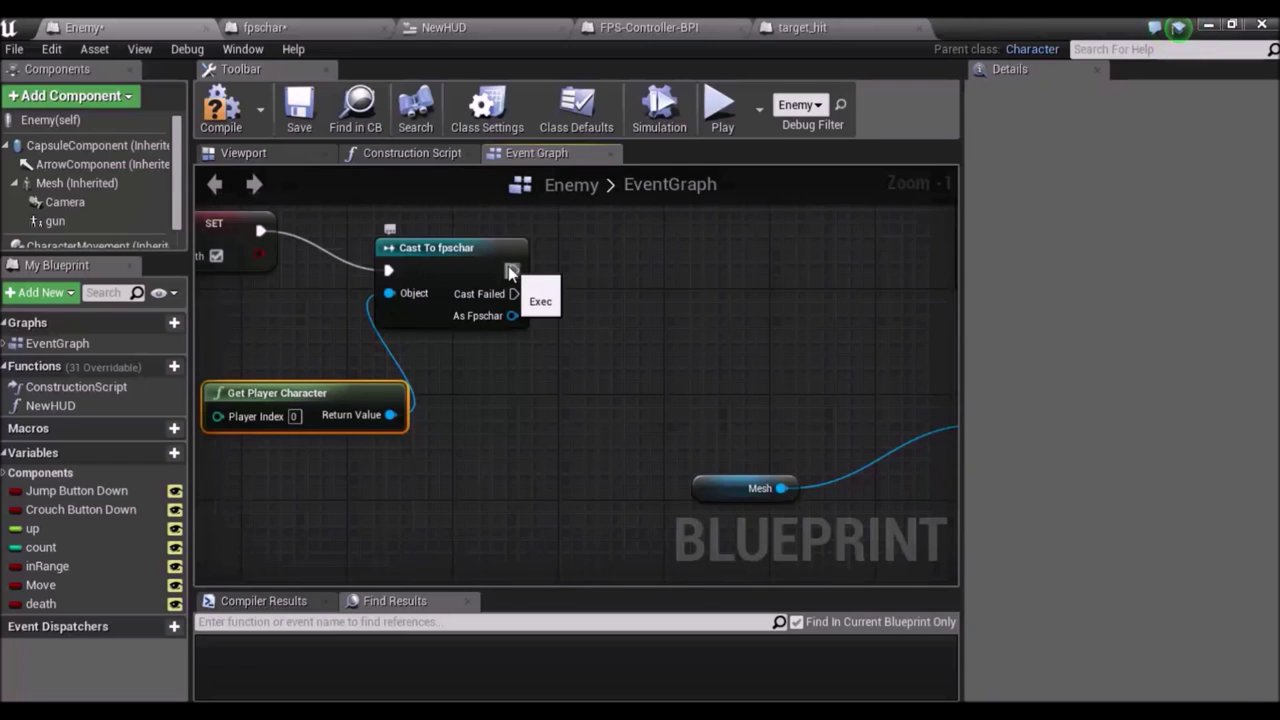
# Add a Handle Update Score node after the fpschar cast.
pyautogui.moveTo(510, 276); pyautogui.dragTo(604, 285)
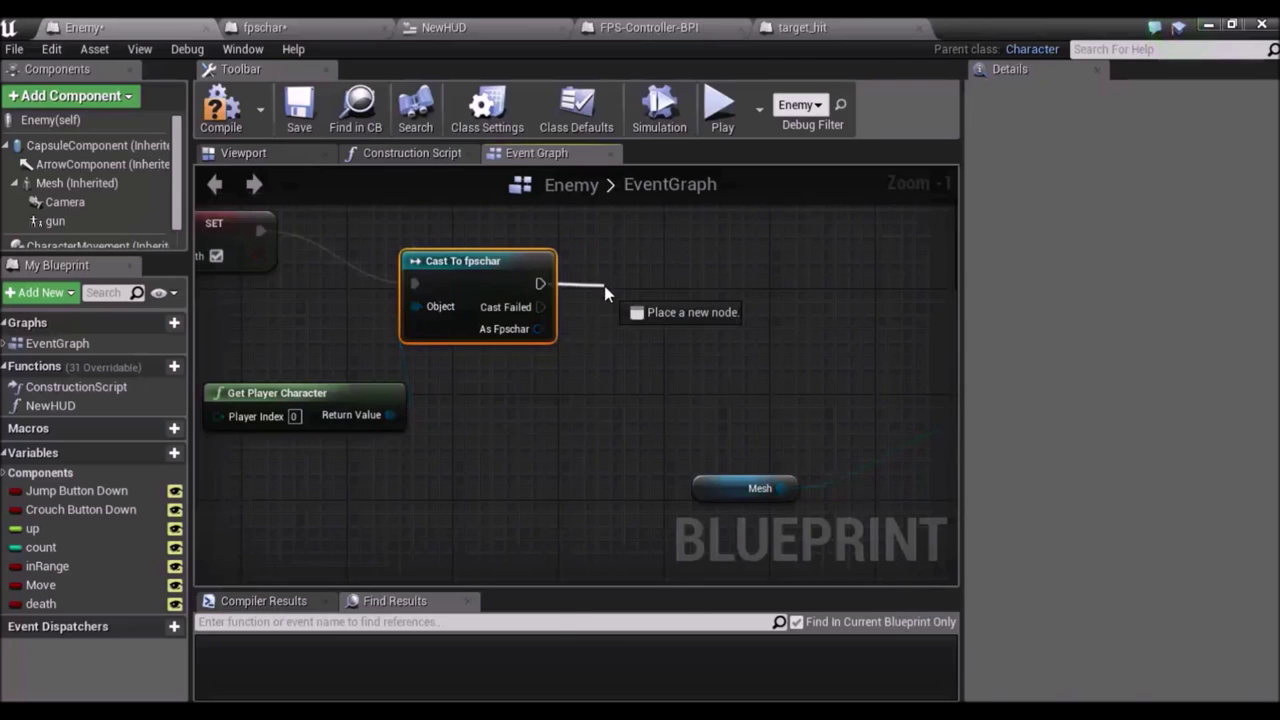
pyautogui.write('handl')
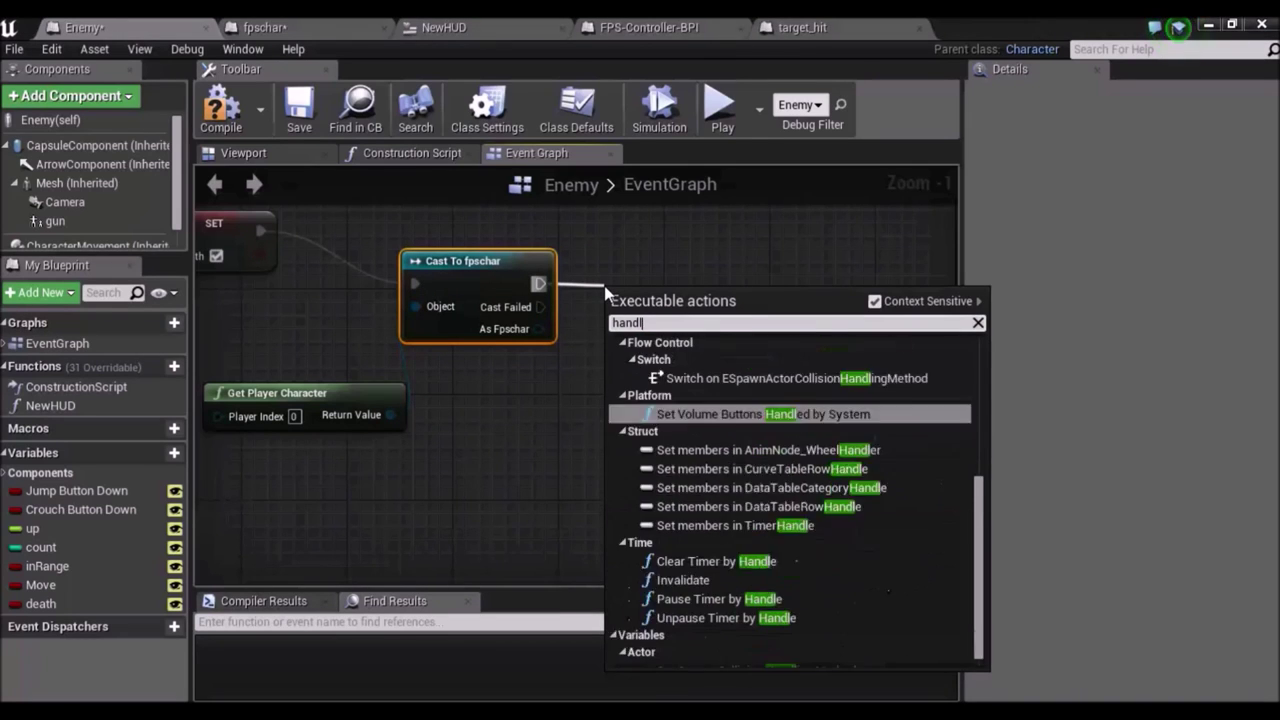
pyautogui.write('e')
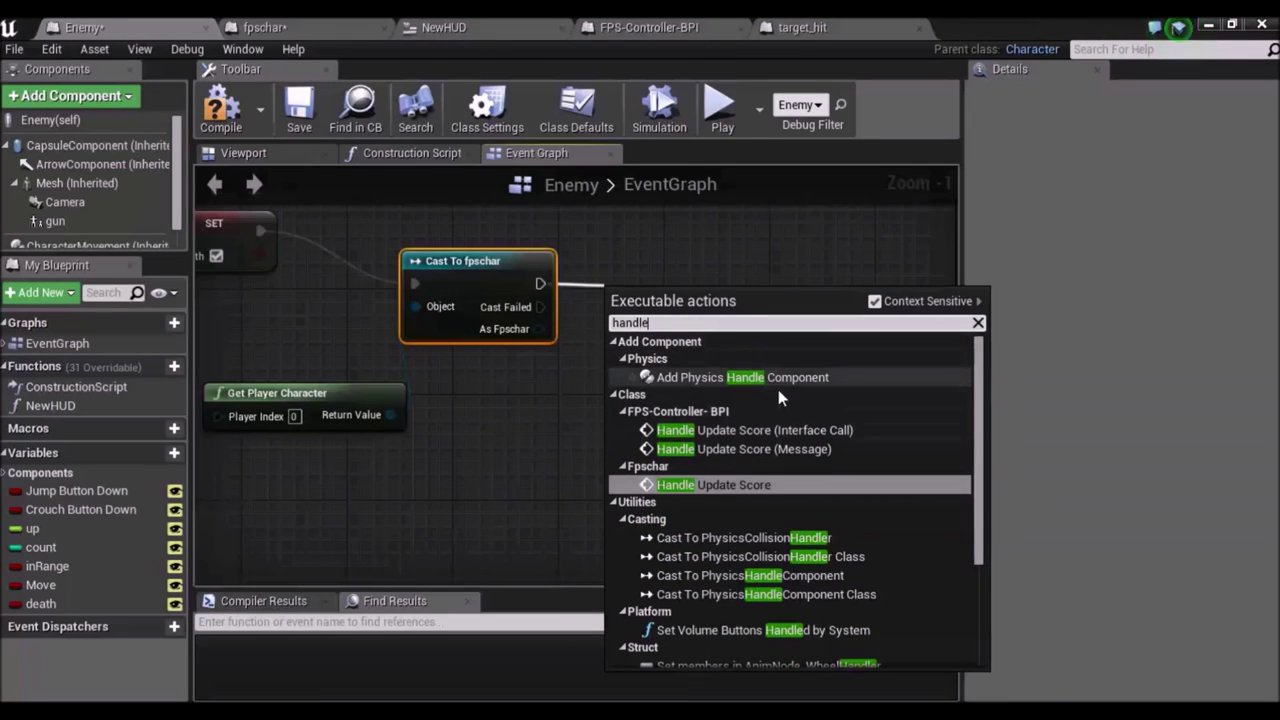
pyautogui.click(787, 486)
# Set Handle Update Score's Value to 100.
pyautogui.moveTo(760, 482); pyautogui.dragTo(684, 524, button='right')
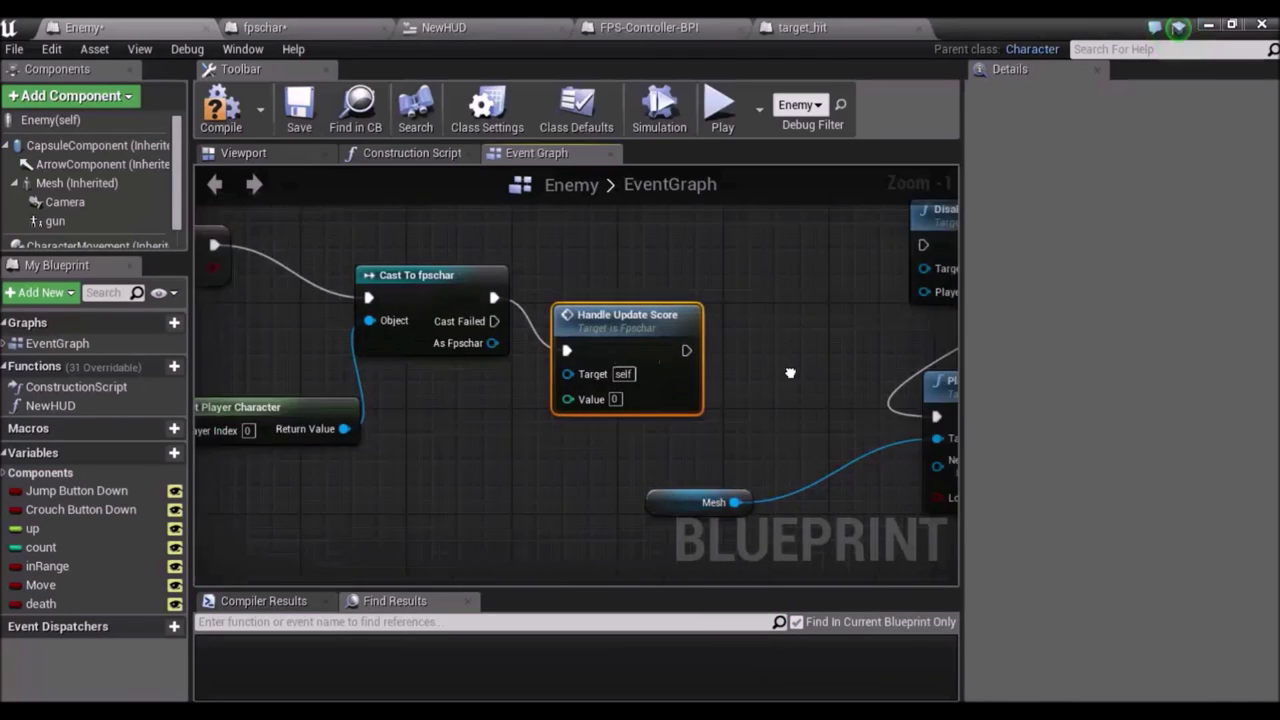
pyautogui.scroll(-2, 737, 411)
pyautogui.scroll(3, 625, 440)
pyautogui.write('100')
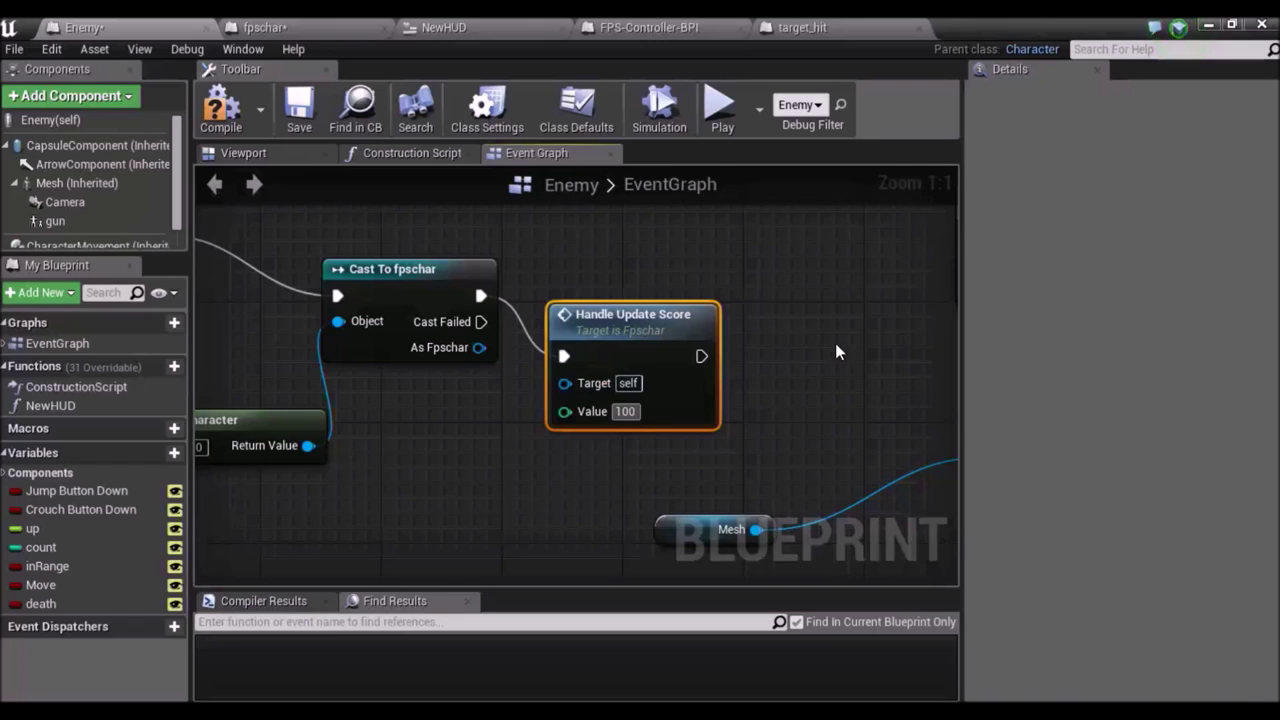
pyautogui.click(835, 343)
# Wire Handle Update Score's output into Disable Input and save.
pyautogui.moveTo(806, 309); pyautogui.dragTo(728, 384, button='right')
pyautogui.scroll(-2, 730, 398)
pyautogui.scroll(-2, 770, 360)
pyautogui.scroll(-2, 757, 374)
pyautogui.scroll(3, 766, 371)
pyautogui.scroll(1, 756, 394)
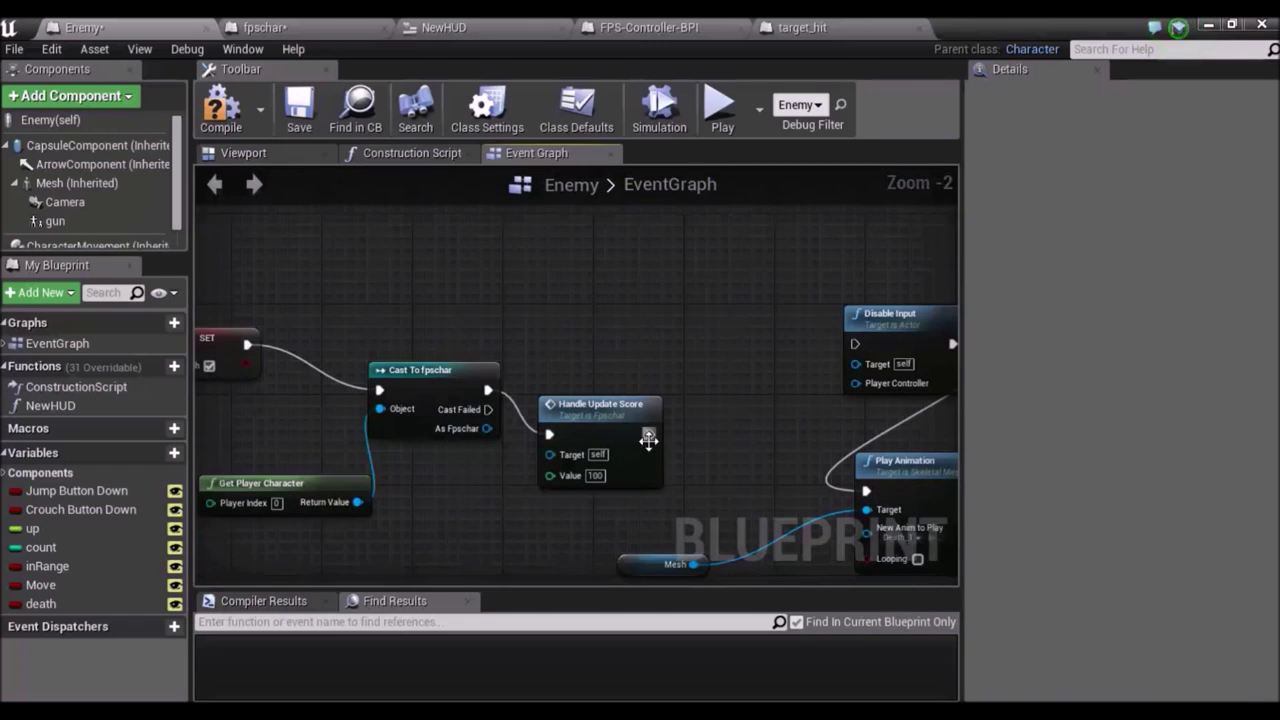
pyautogui.moveTo(649, 438); pyautogui.dragTo(856, 344)
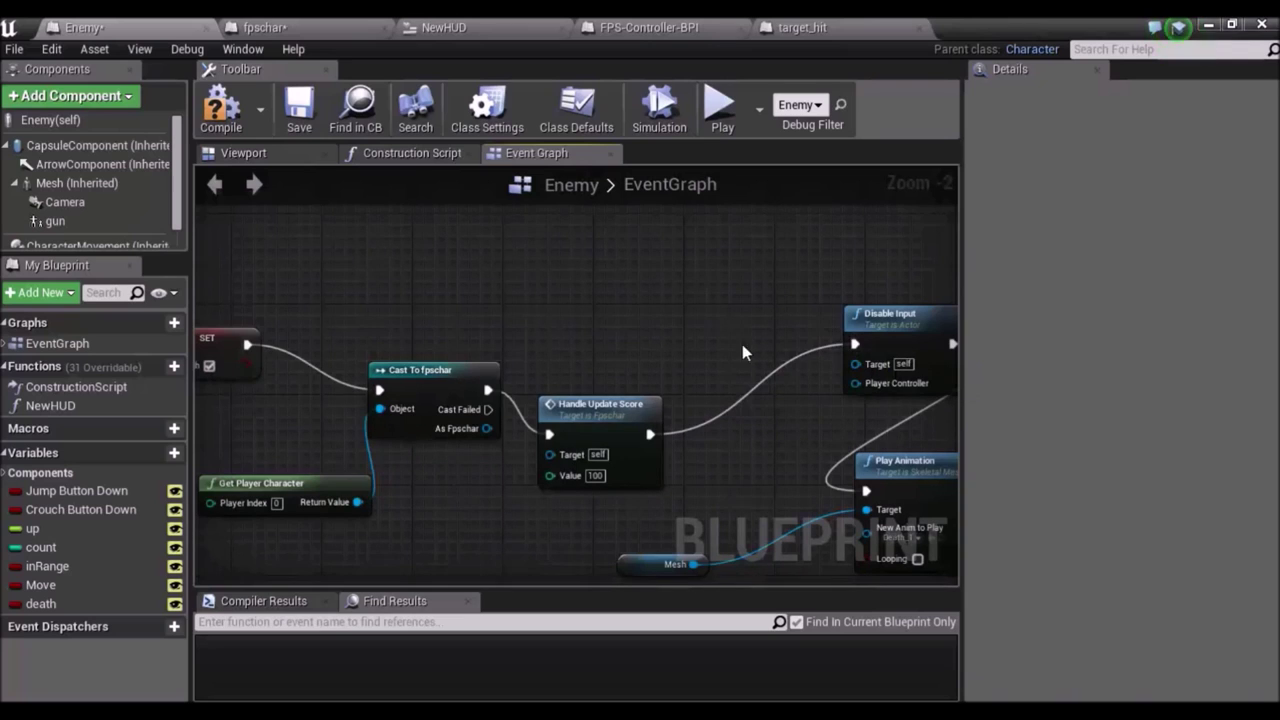
pyautogui.scroll(-2, 450, 280)
pyautogui.click(294, 138)
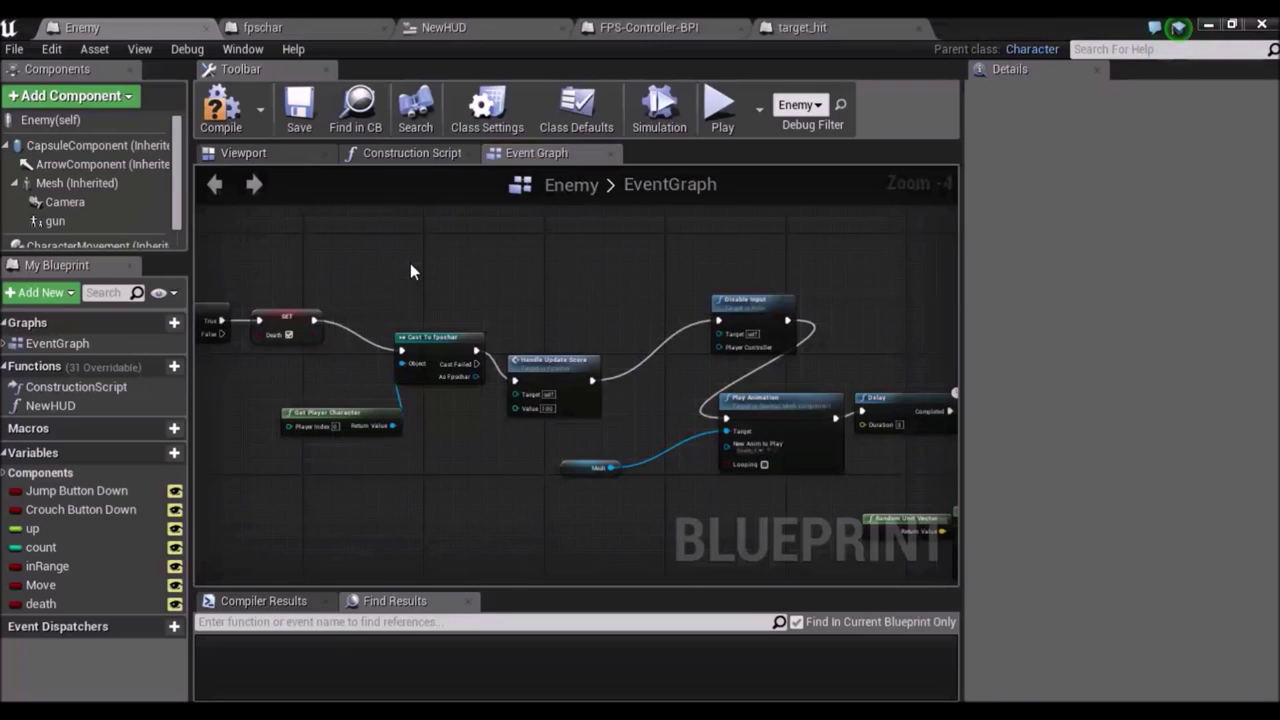
# Connect the cast's fpschar output to Handle Update Score's Target and reposition the node.
pyautogui.click(222, 110)
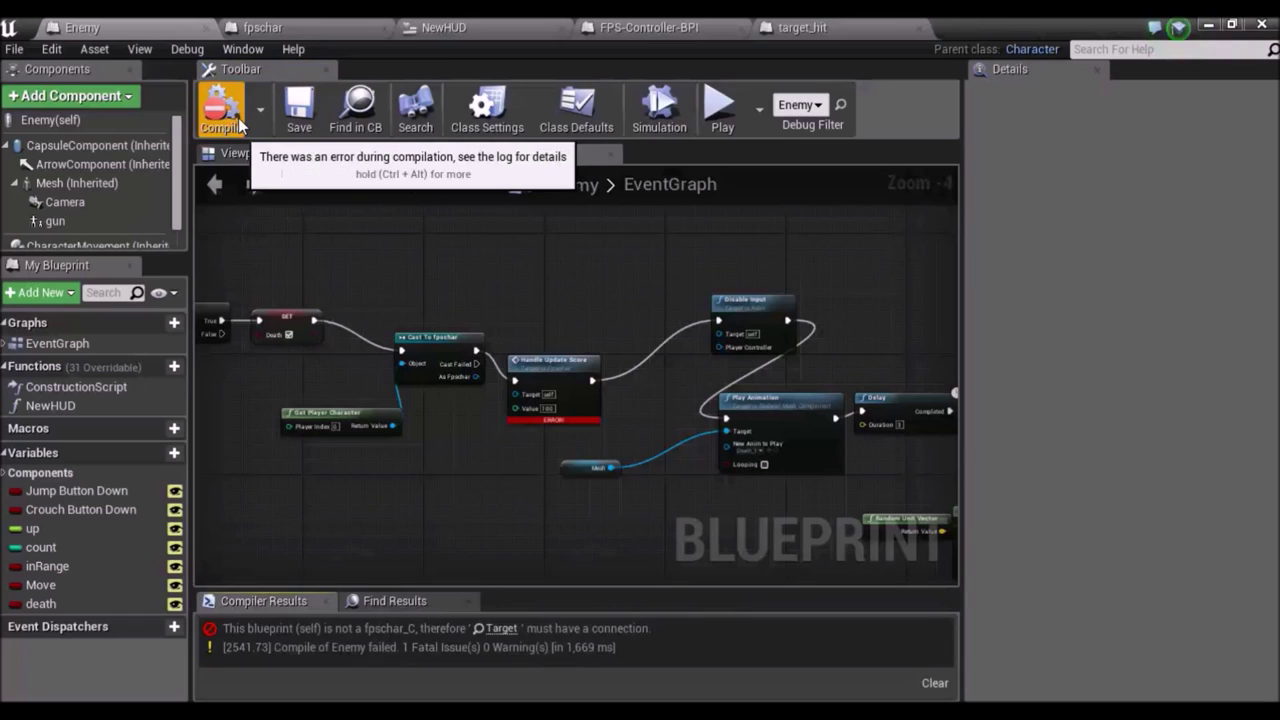
pyautogui.scroll(2, 520, 470)
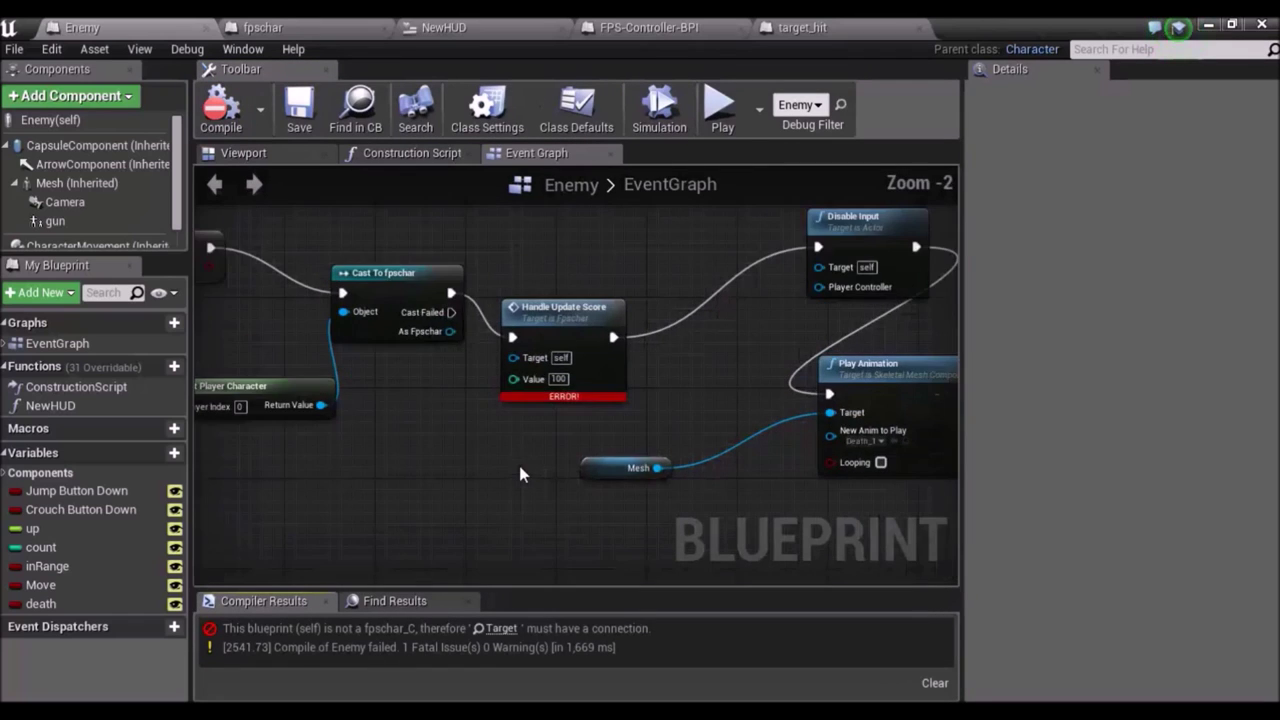
pyautogui.scroll(2, 520, 470)
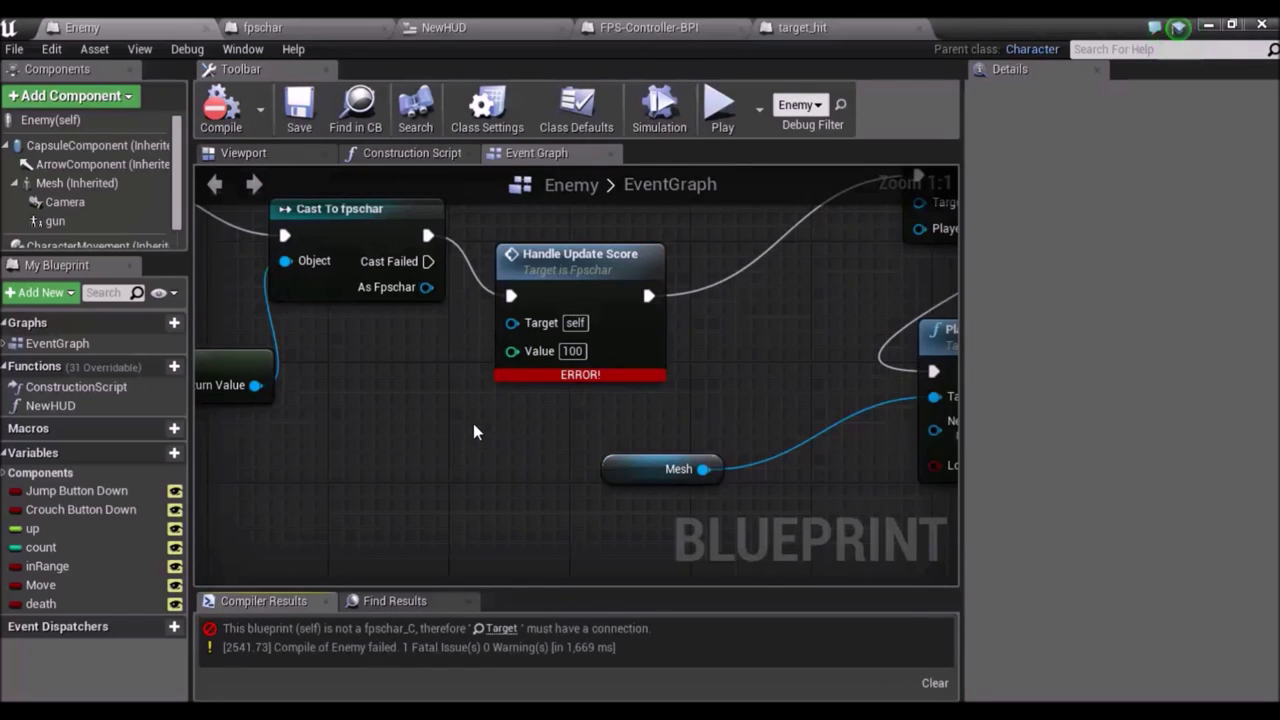
pyautogui.moveTo(424, 288); pyautogui.dragTo(512, 325)
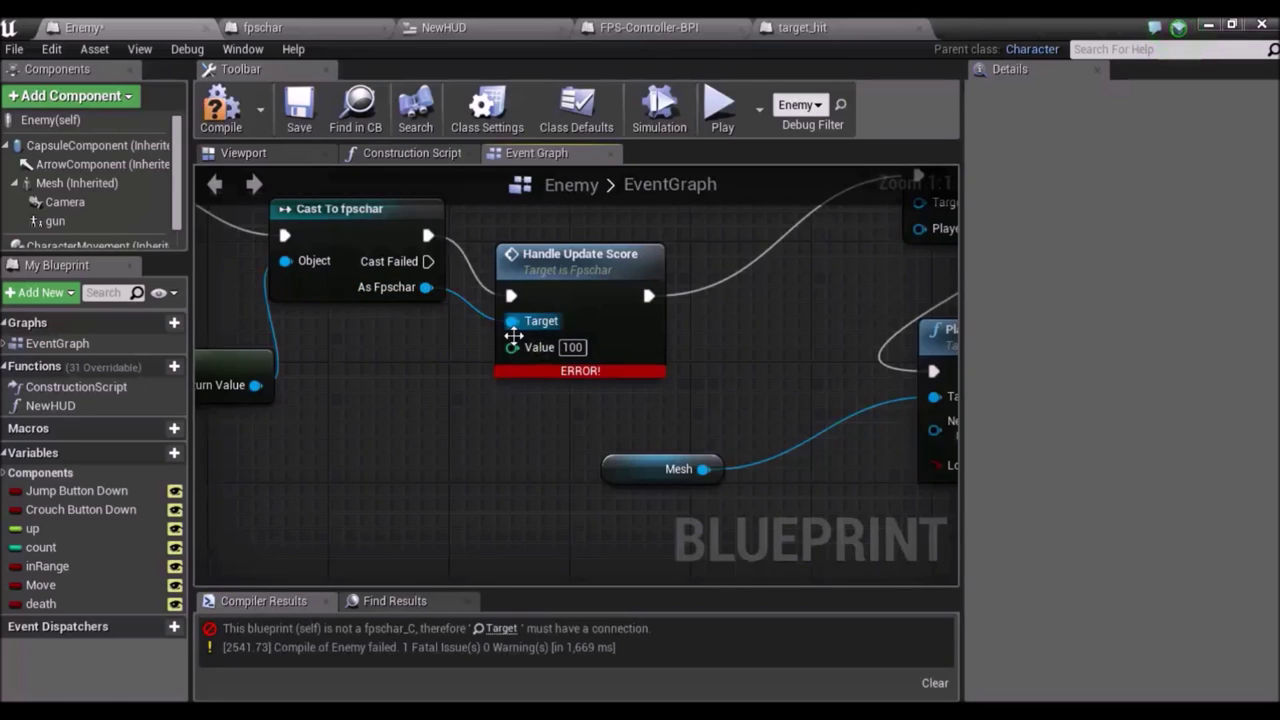
pyautogui.moveTo(564, 277); pyautogui.dragTo(577, 262)
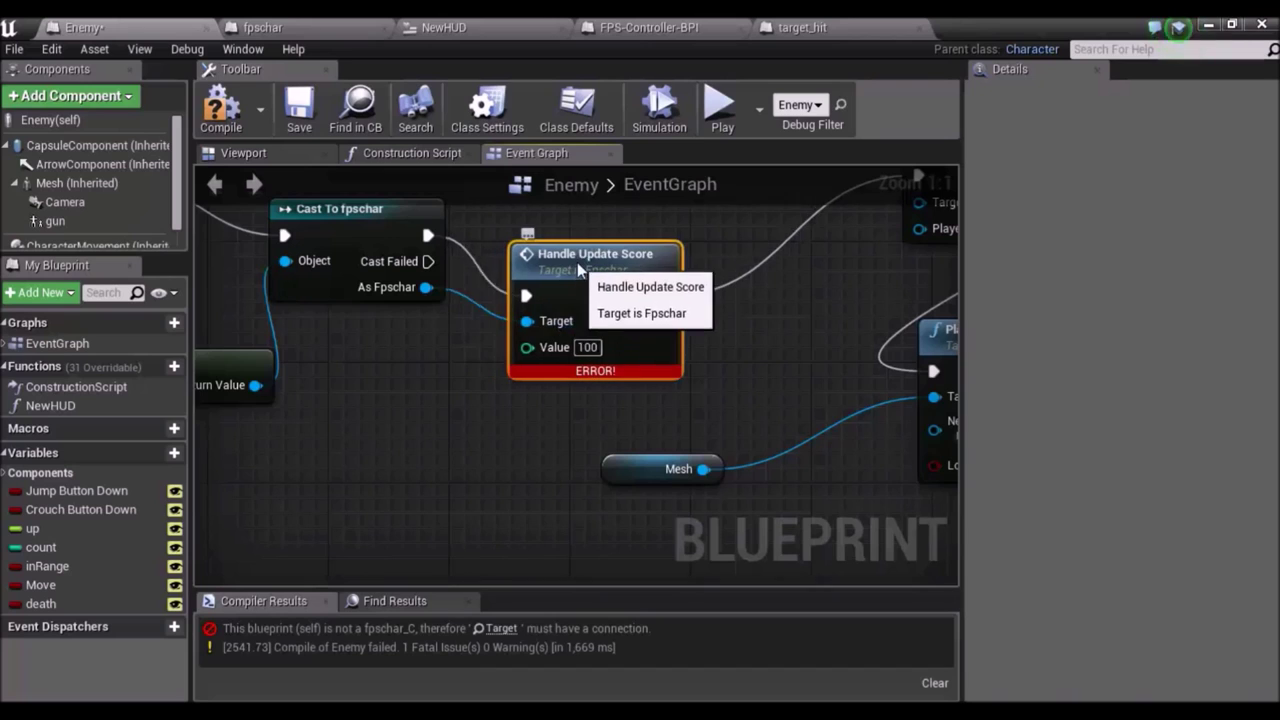
# Recompile and save the Enemy blueprint, then minimize its editor.
pyautogui.click(229, 126)
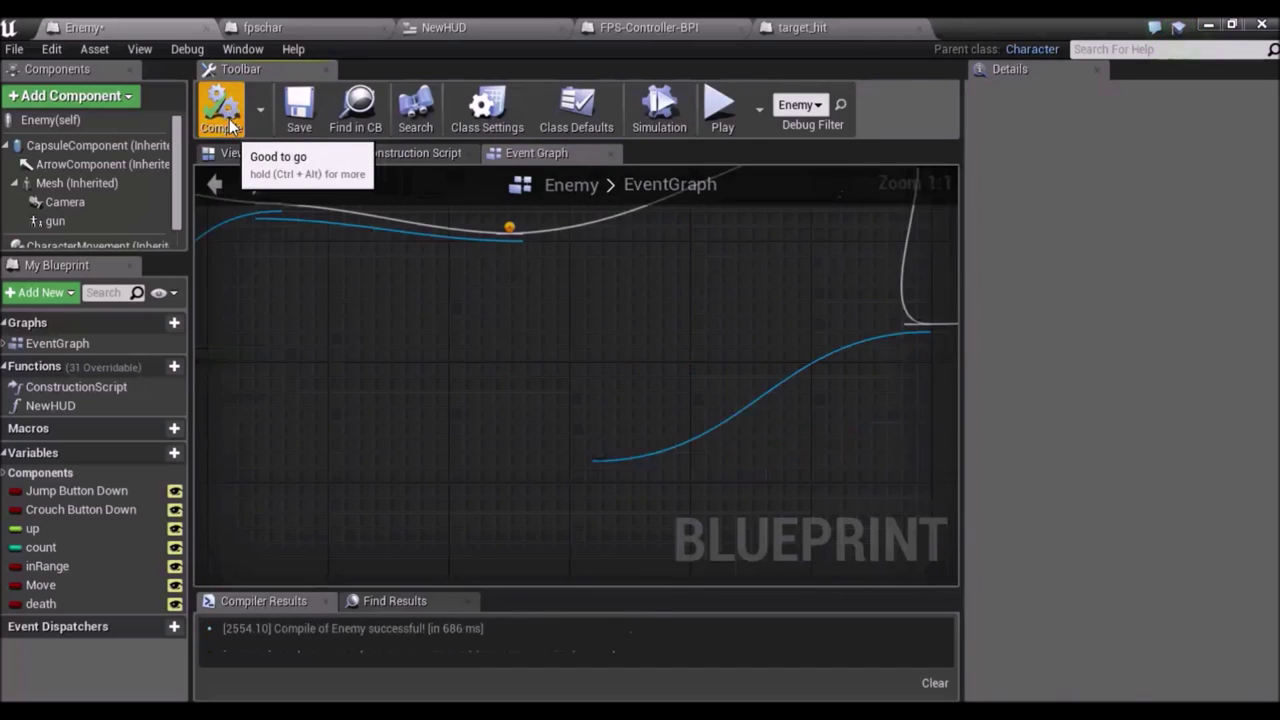
pyautogui.scroll(-3, 370, 300)
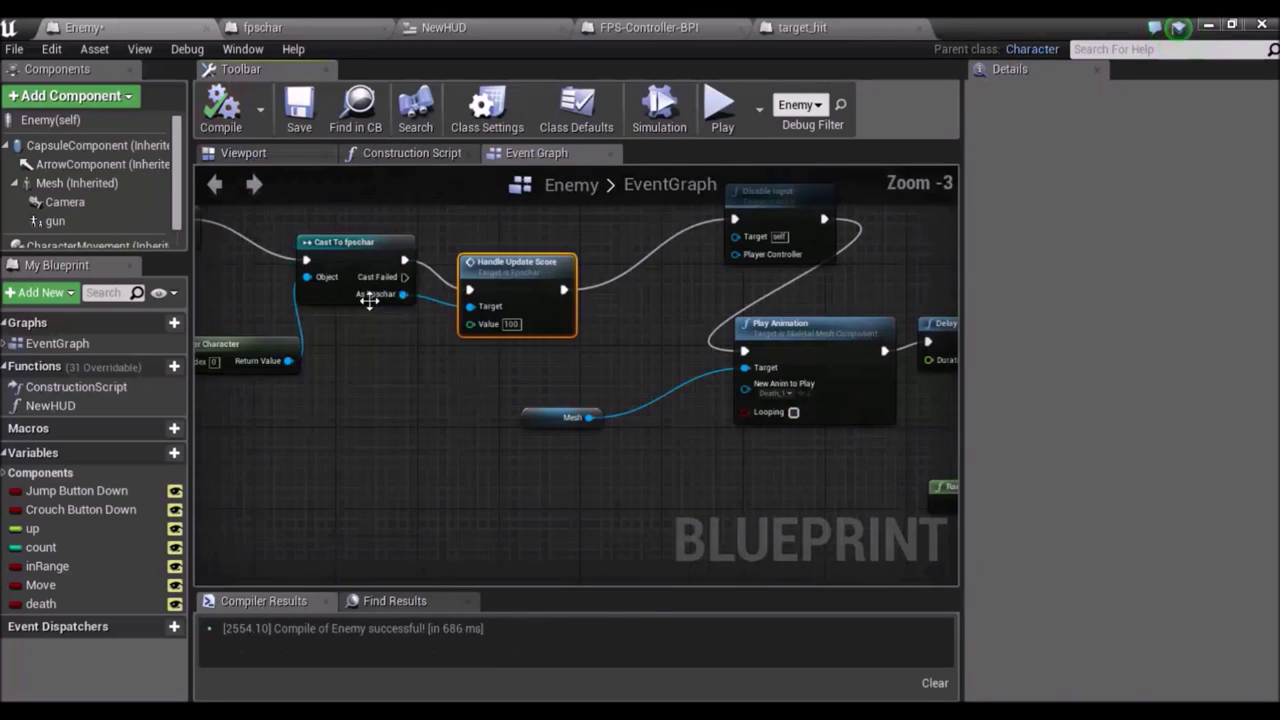
pyautogui.click(292, 129)
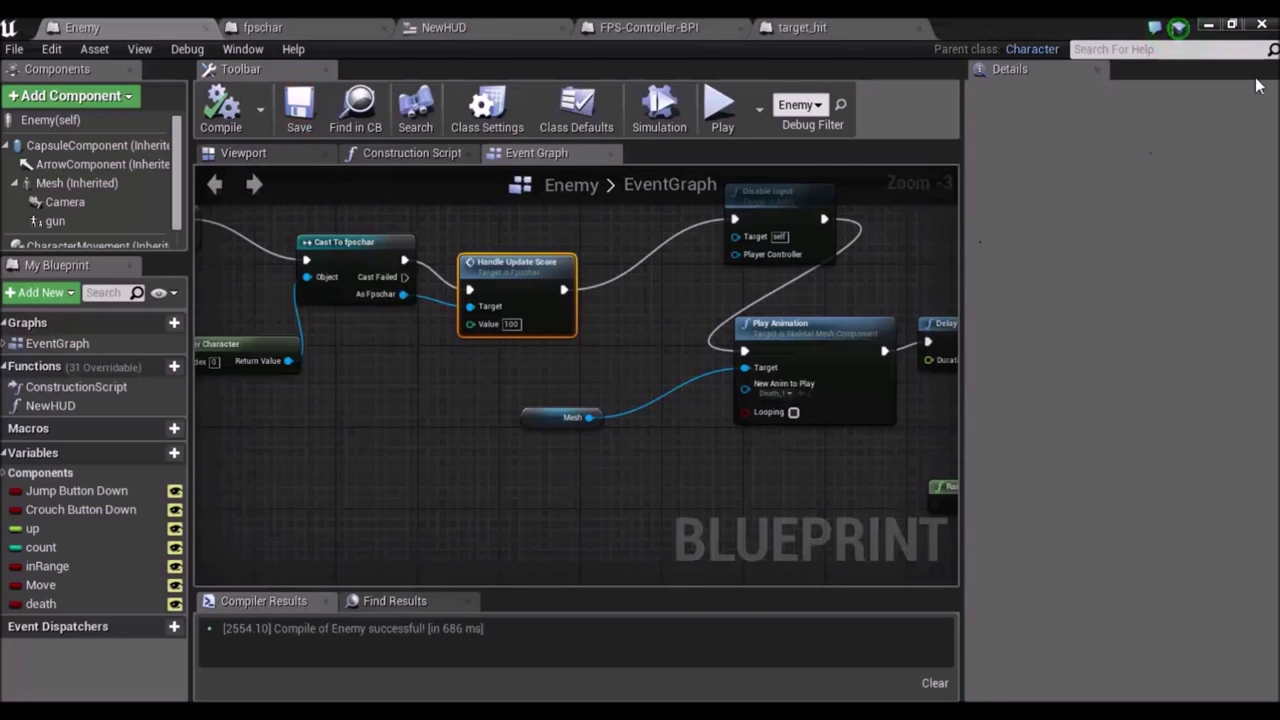
pyautogui.click(1208, 24)
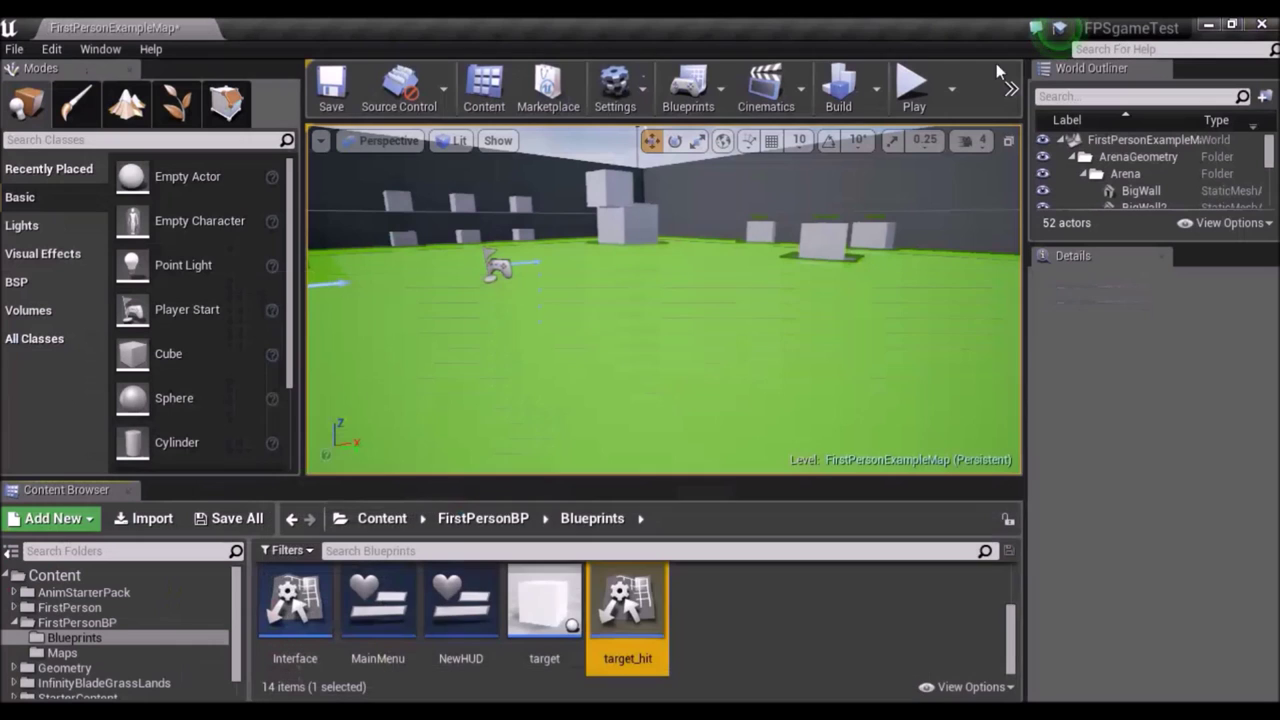
pyautogui.click(908, 88)
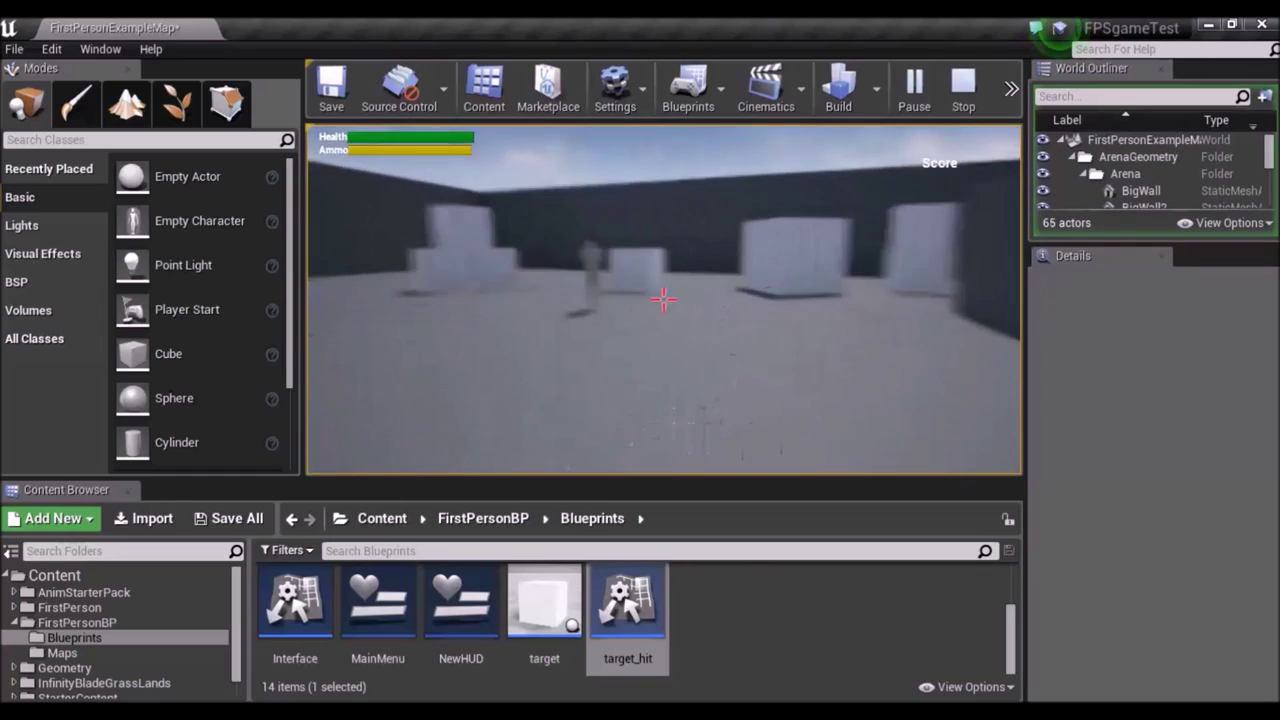
pyautogui.click(663, 298)
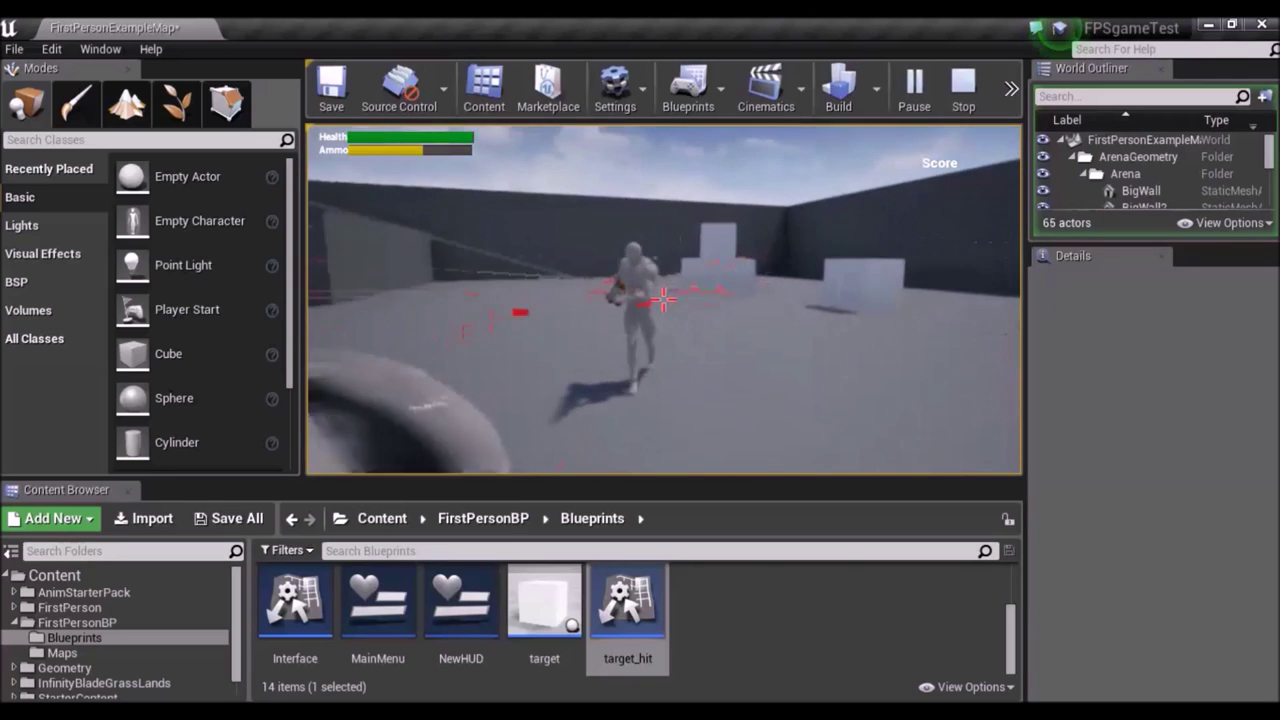
pyautogui.click(663, 298)
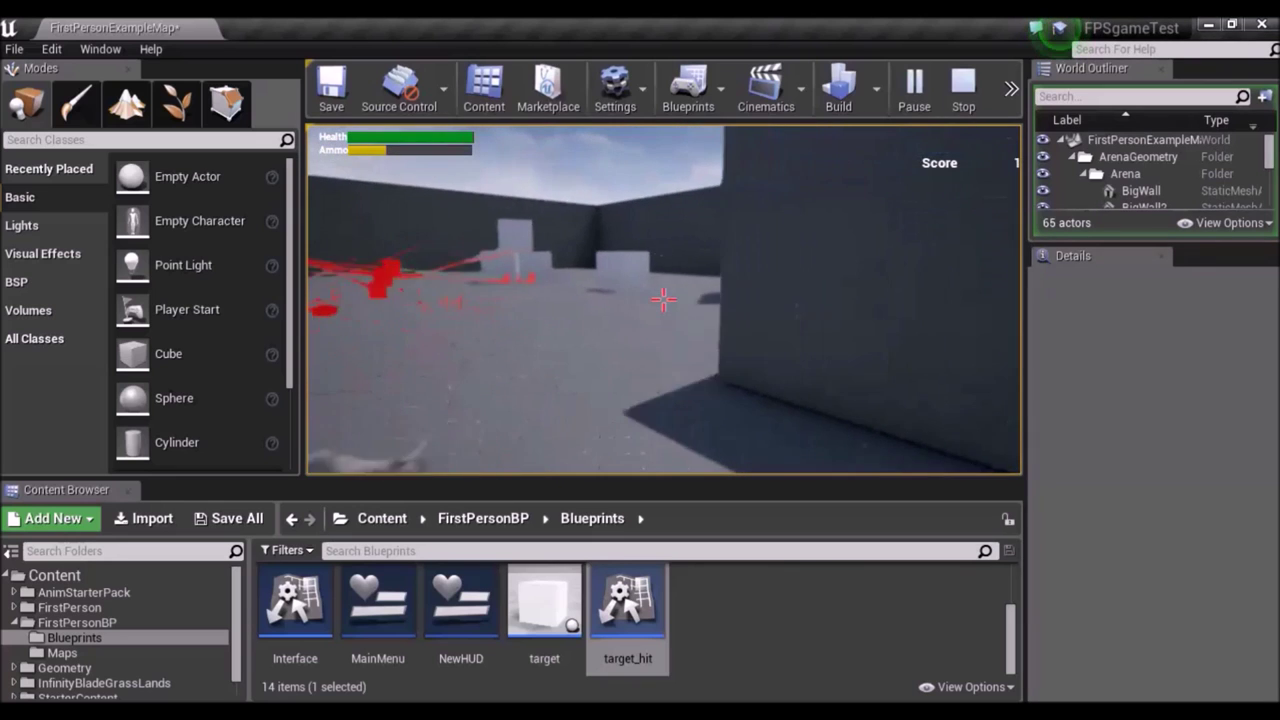
pyautogui.press('Escape')
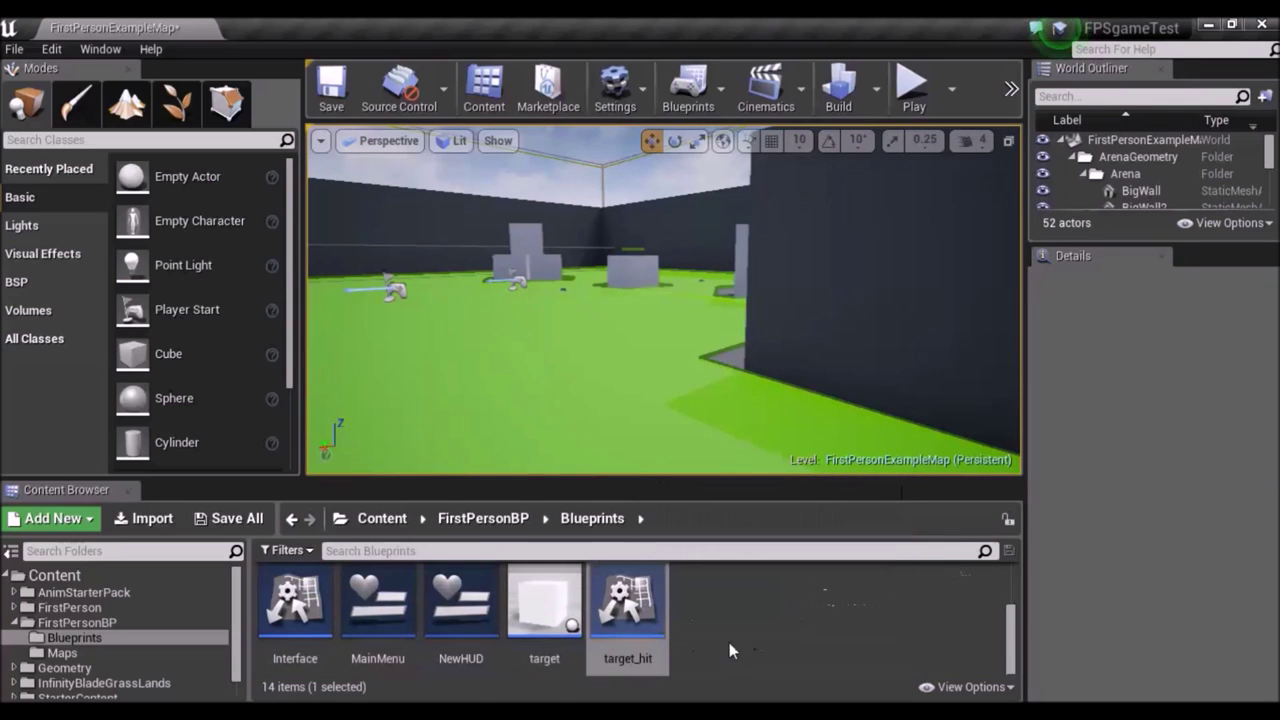
pyautogui.scroll(2, 536, 633)
# In NewHUD's Designer, anchor the Score Horizontal Box to the top right.
pyautogui.scroll(-2, 536, 633)
pyautogui.doubleClick(469, 628)
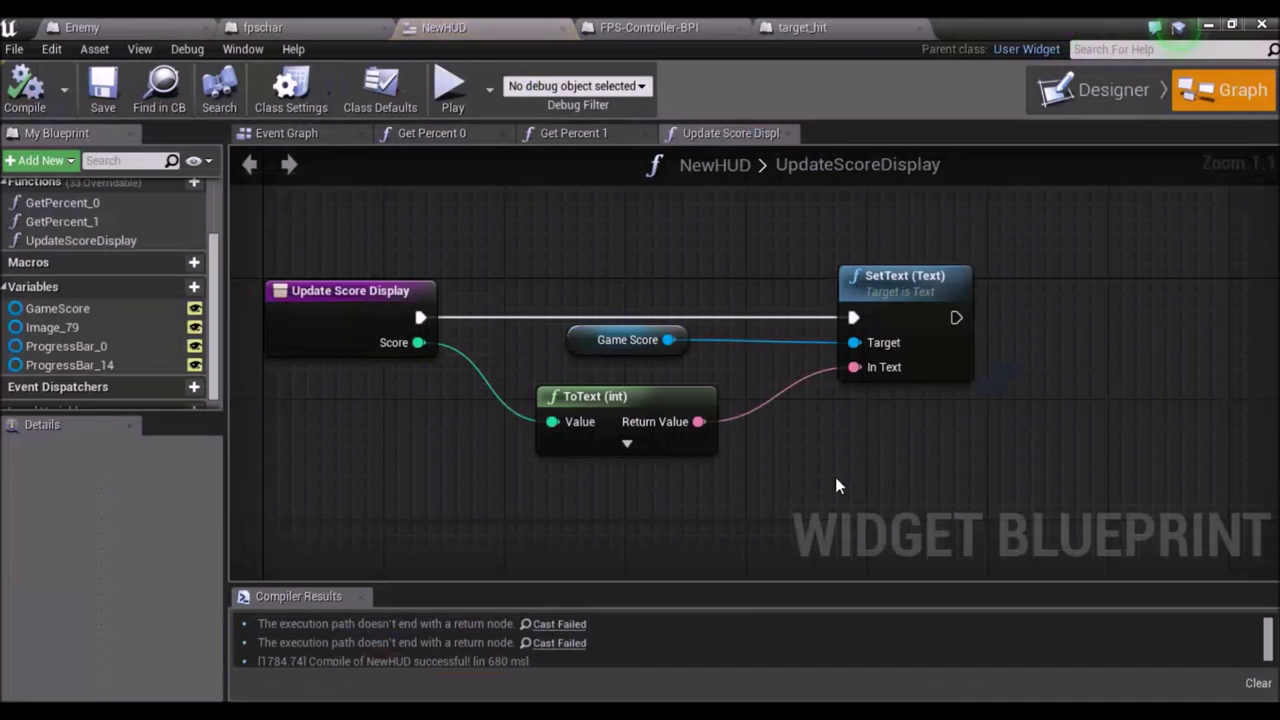
pyautogui.click(1105, 90)
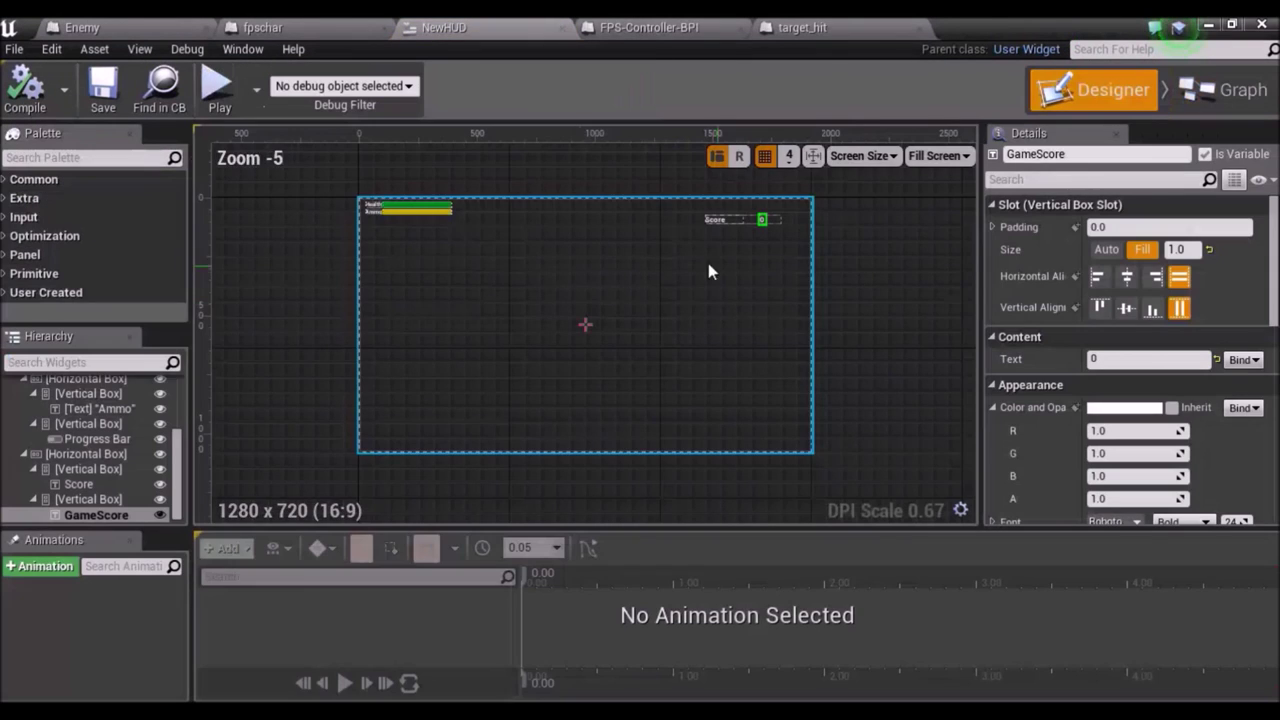
pyautogui.click(102, 454)
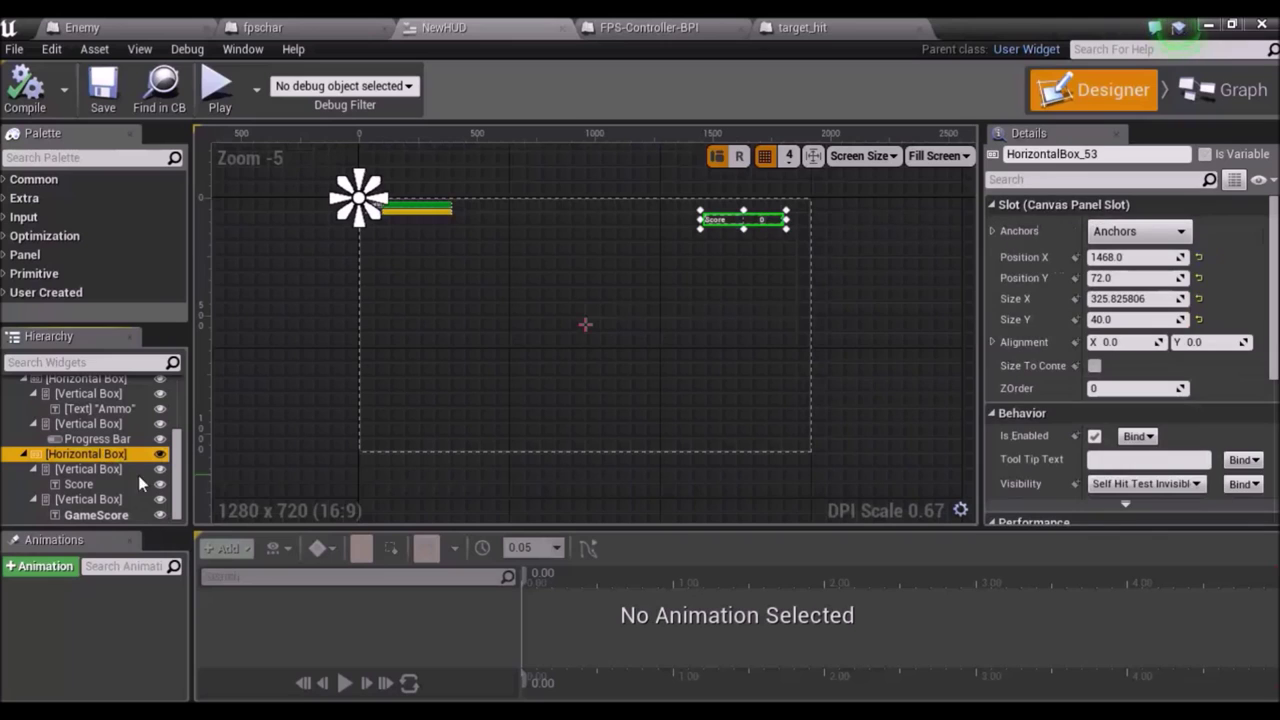
pyautogui.click(358, 198)
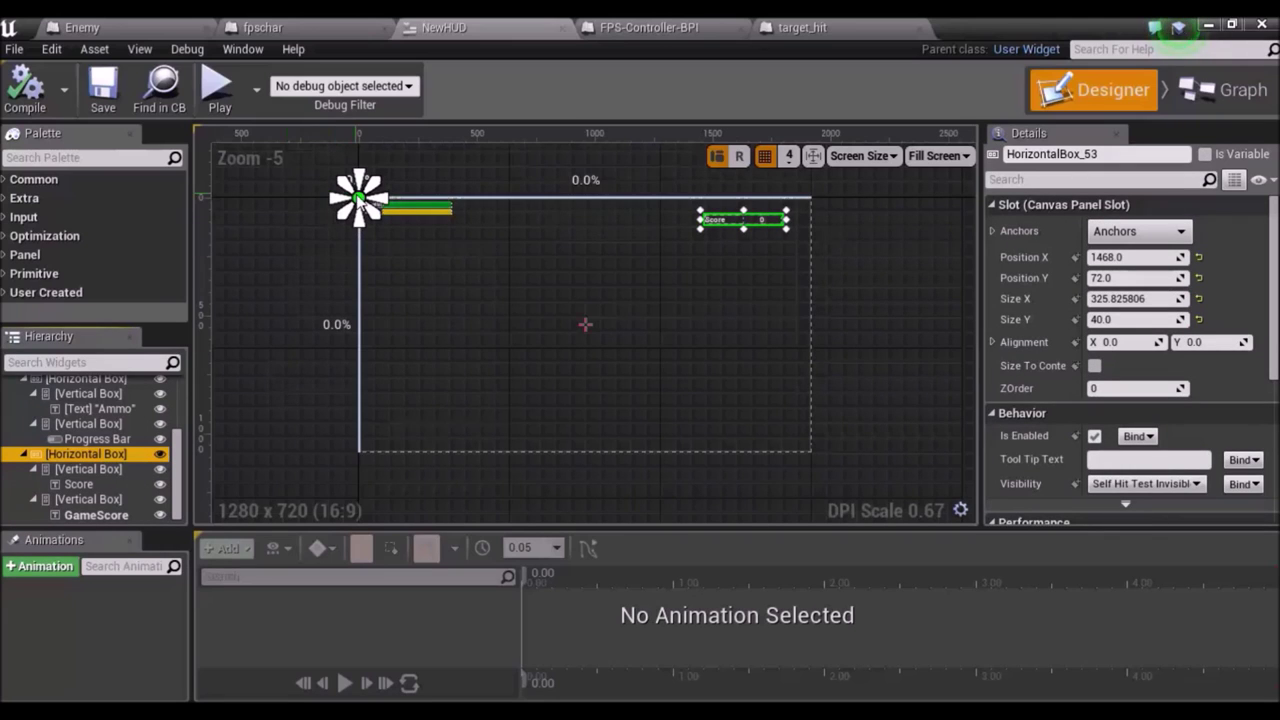
pyautogui.moveTo(358, 198)
pyautogui.mouseDown()
pyautogui.moveTo(721, 216)
pyautogui.moveTo(703, 221)
pyautogui.mouseUp()
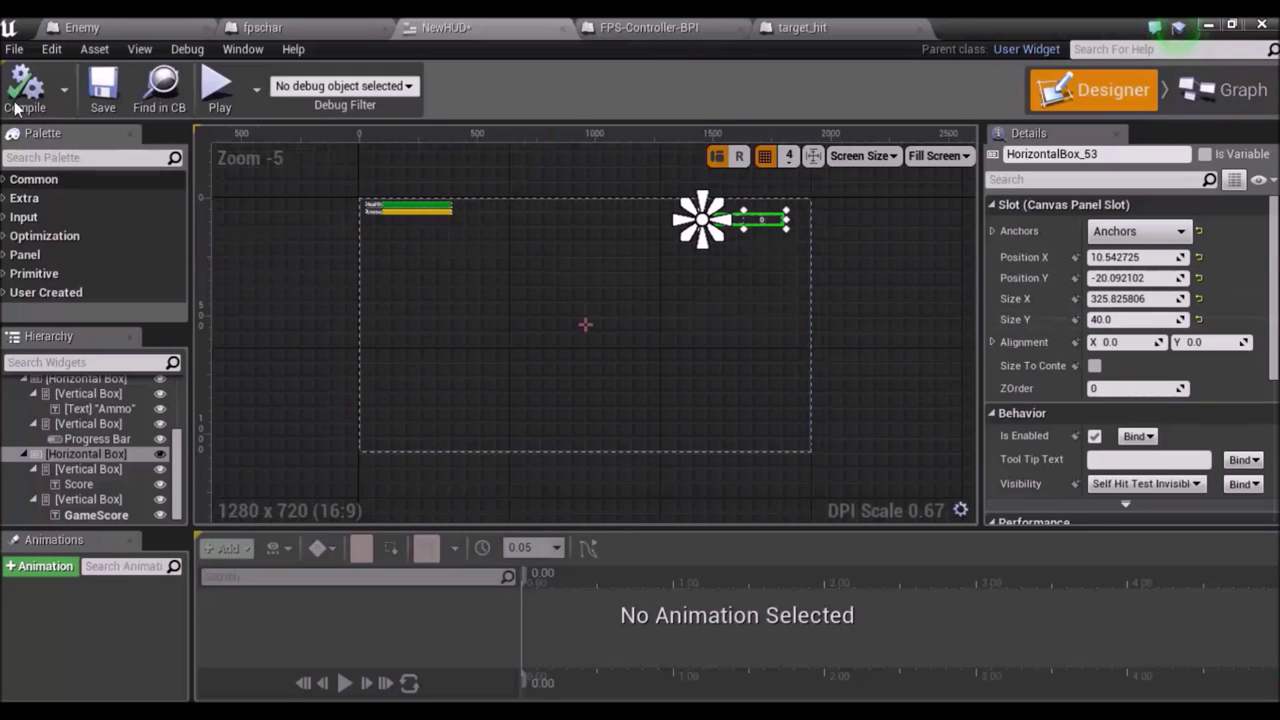
# Save NewHUD, minimize it, and start a Play session.
pyautogui.click(90, 95)
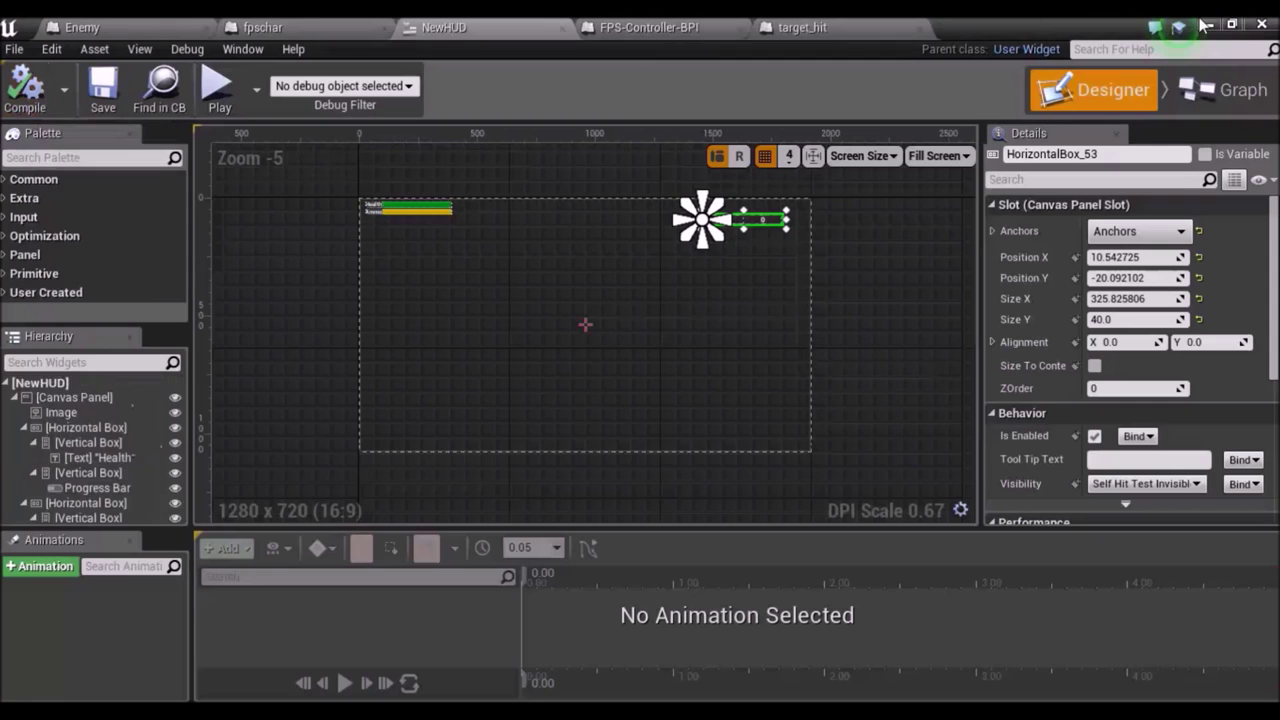
pyautogui.click(1205, 27)
pyautogui.click(910, 88)
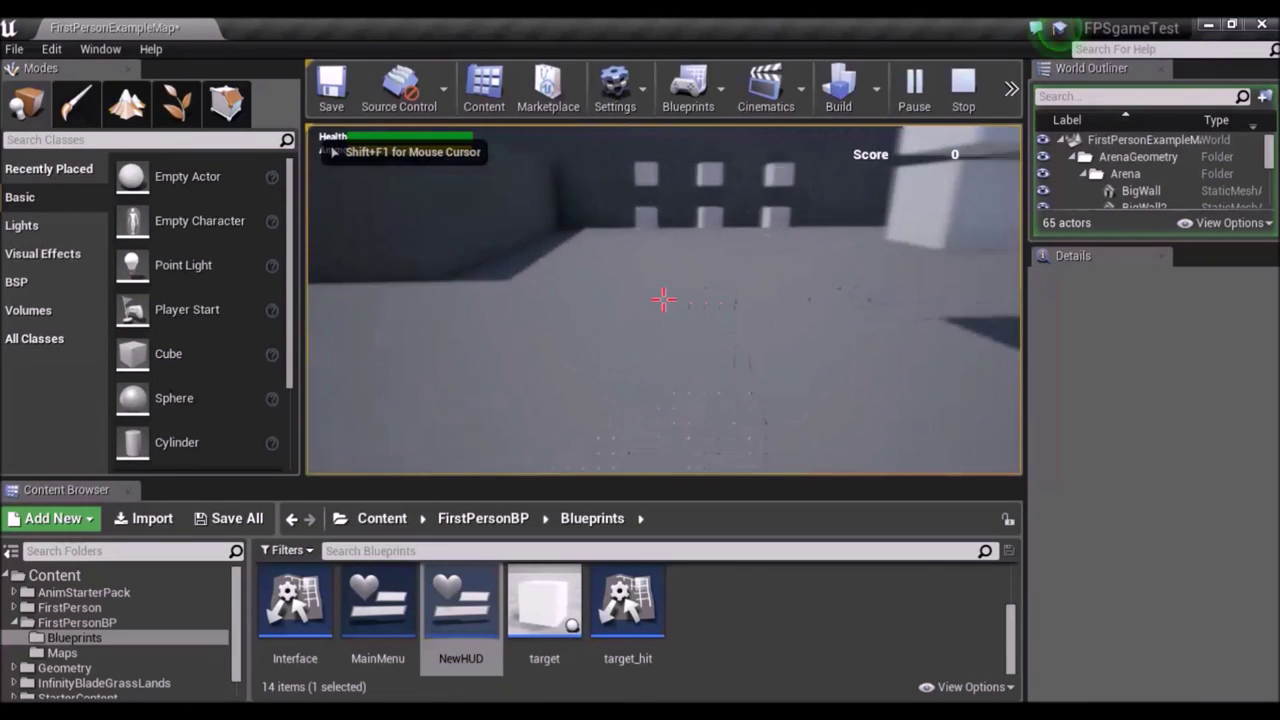
# Shoot enemies until the HUD score reaches 400, then exit play with Esc.
pyautogui.click(664, 298)
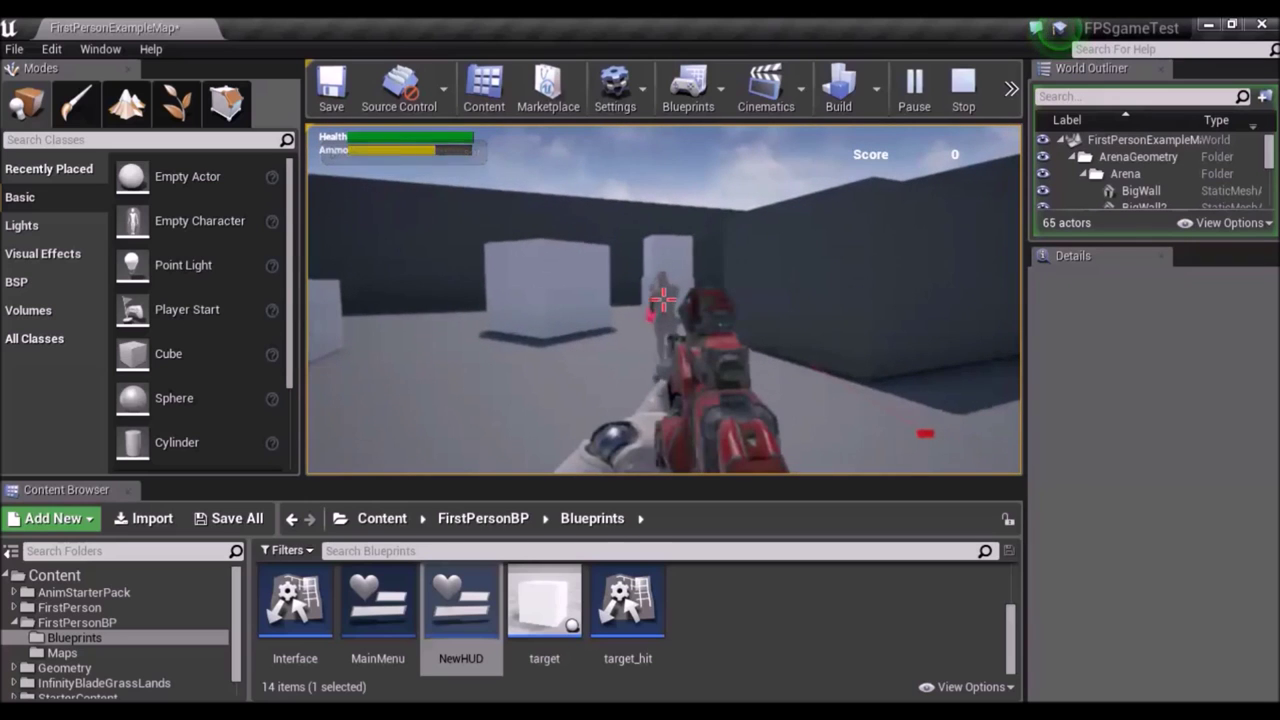
pyautogui.press('w')
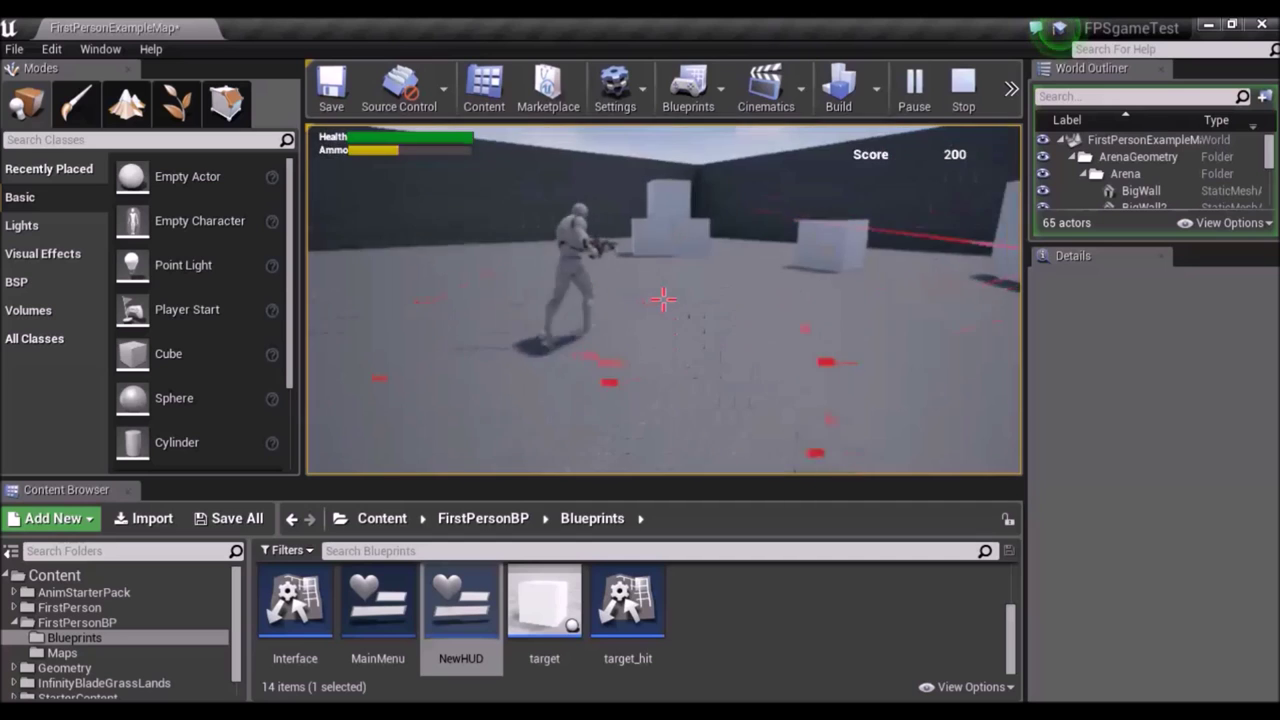
pyautogui.click(664, 298)
pyautogui.click(664, 298)
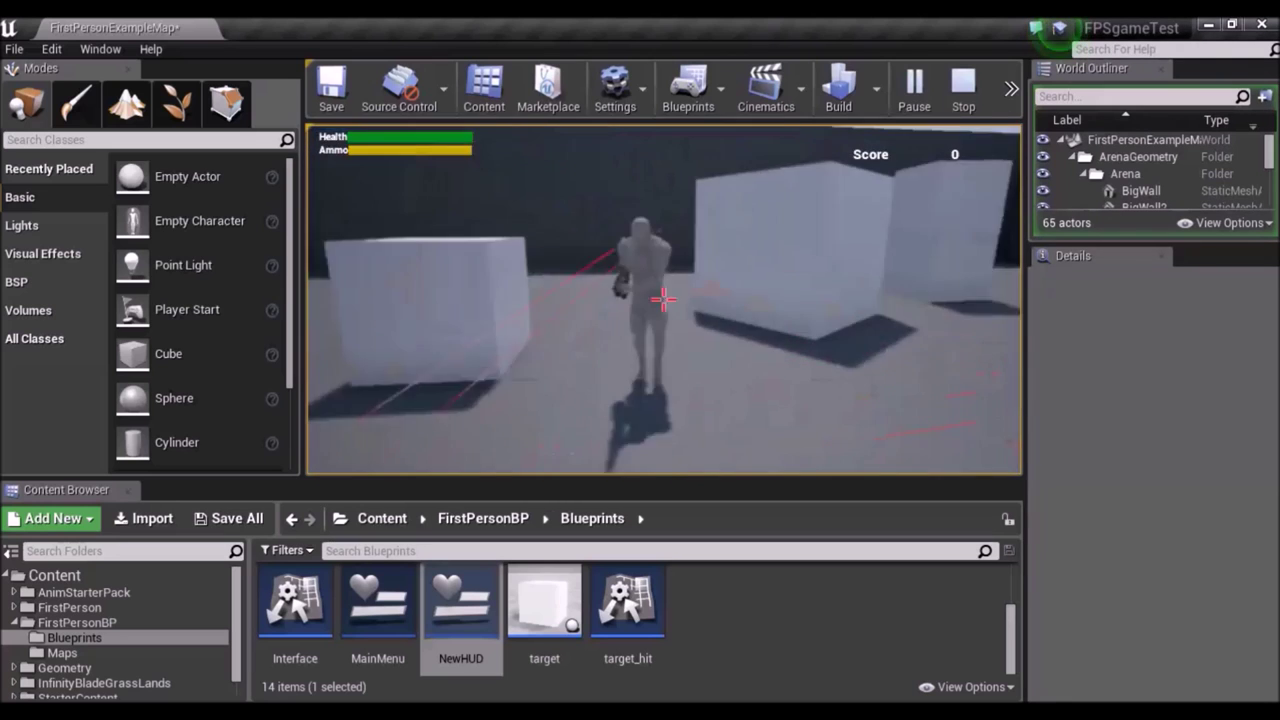
pyautogui.click(664, 298)
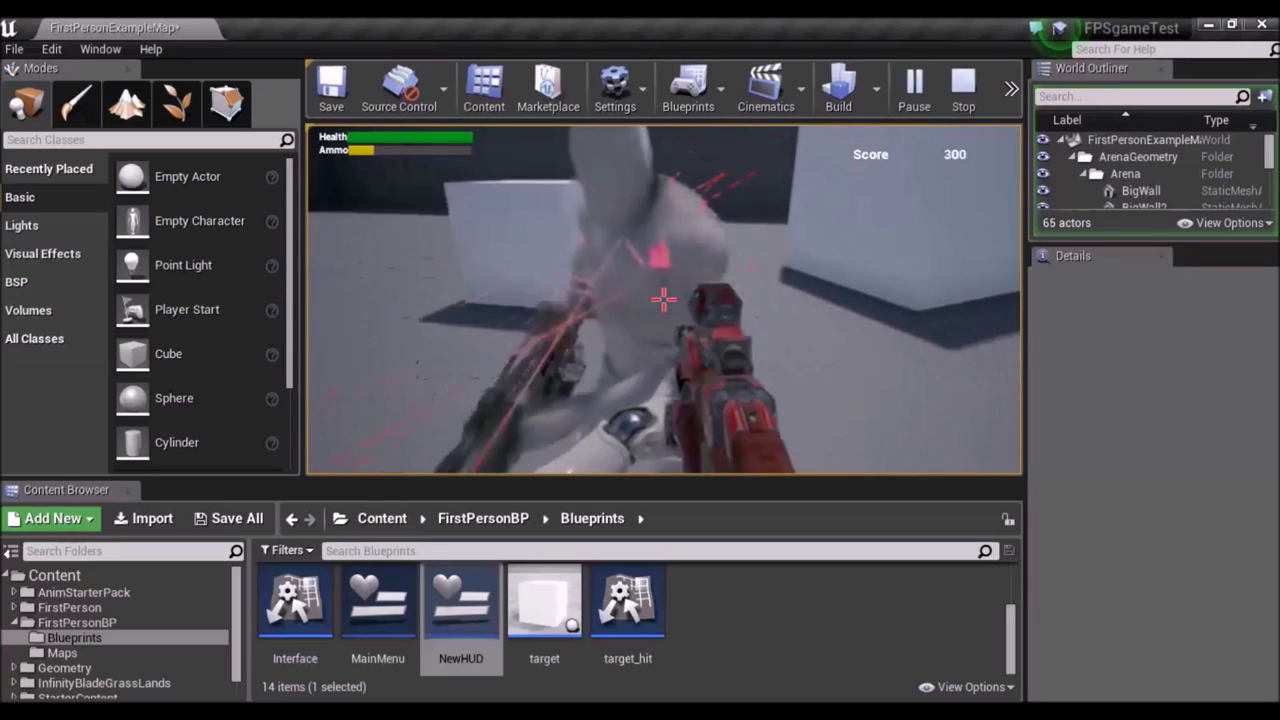
pyautogui.click(664, 298)
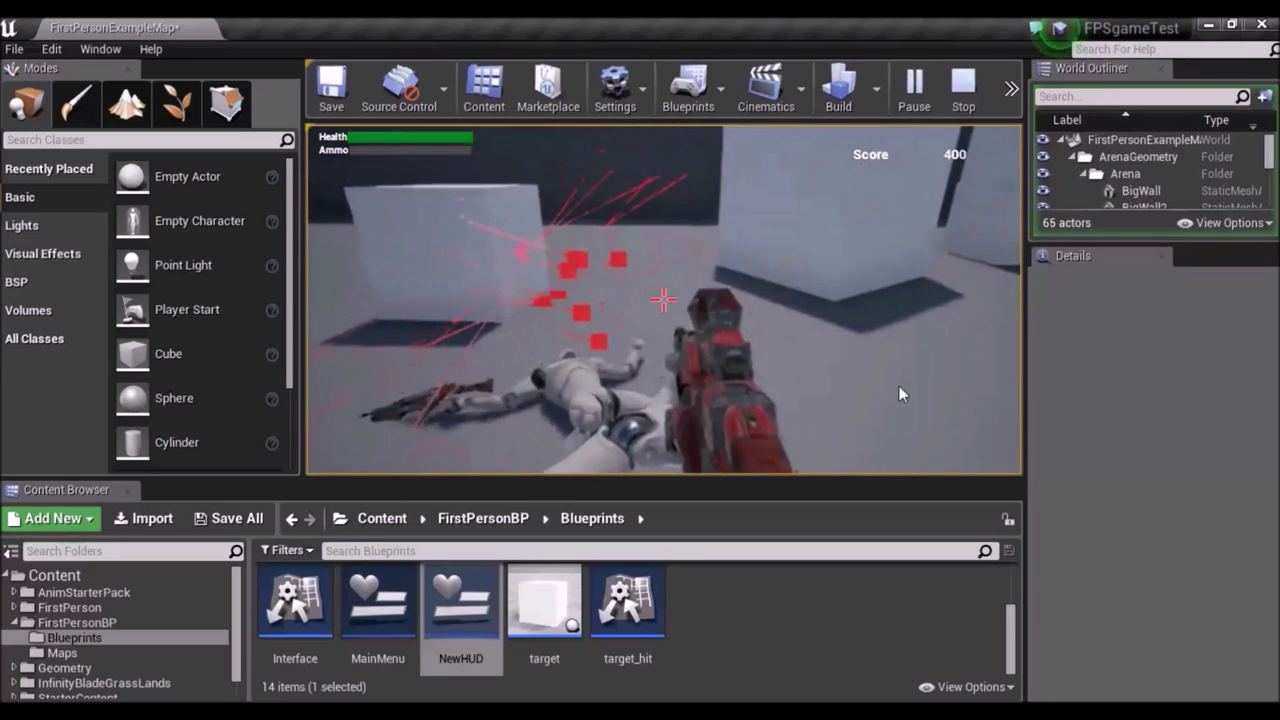
pyautogui.press('Escape')
pyautogui.doubleClick(481, 625)
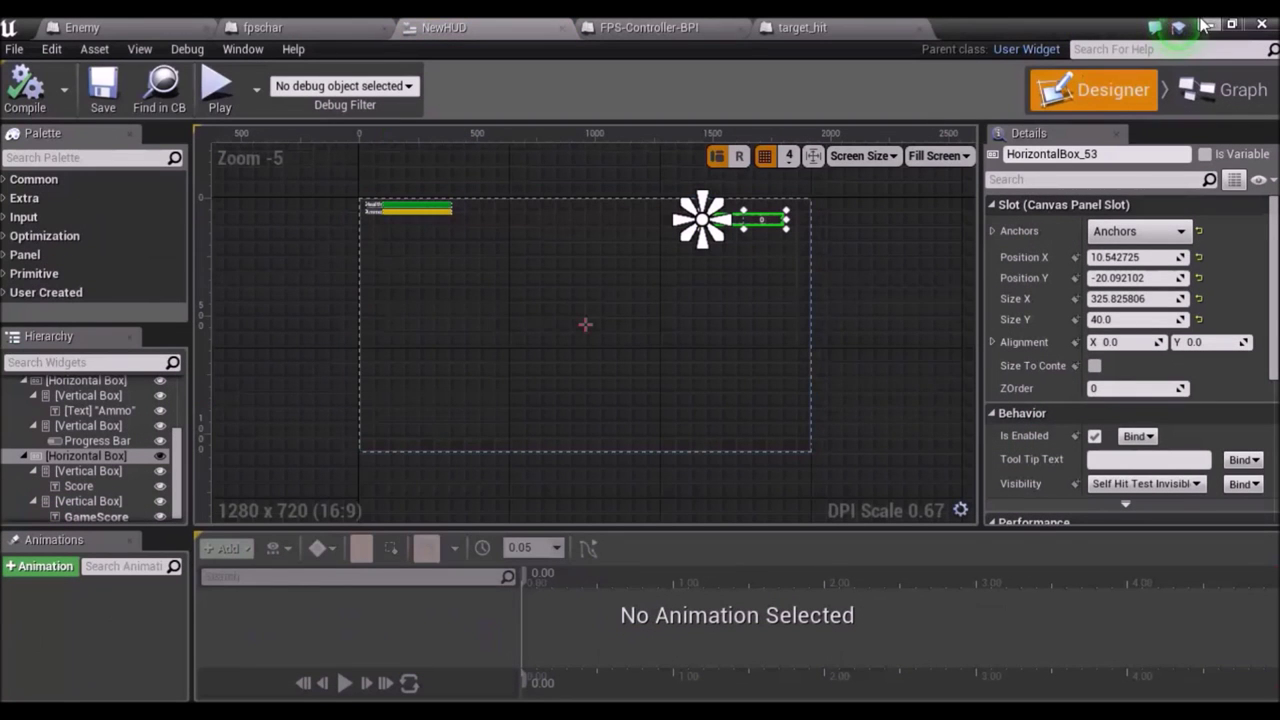
# Switch through the editor tabs to the Enemy Event Graph and frame the Death, cast and score nodes.
pyautogui.click(677, 26)
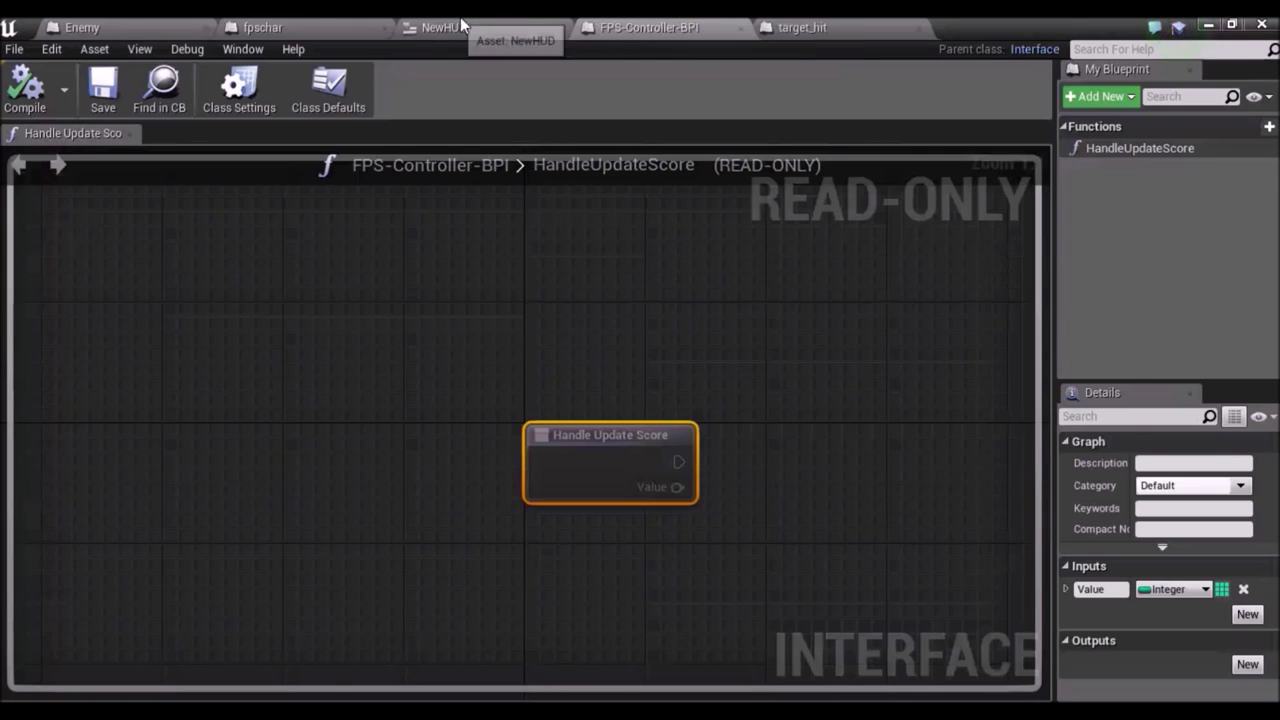
pyautogui.click(445, 27)
pyautogui.click(262, 27)
pyautogui.click(72, 26)
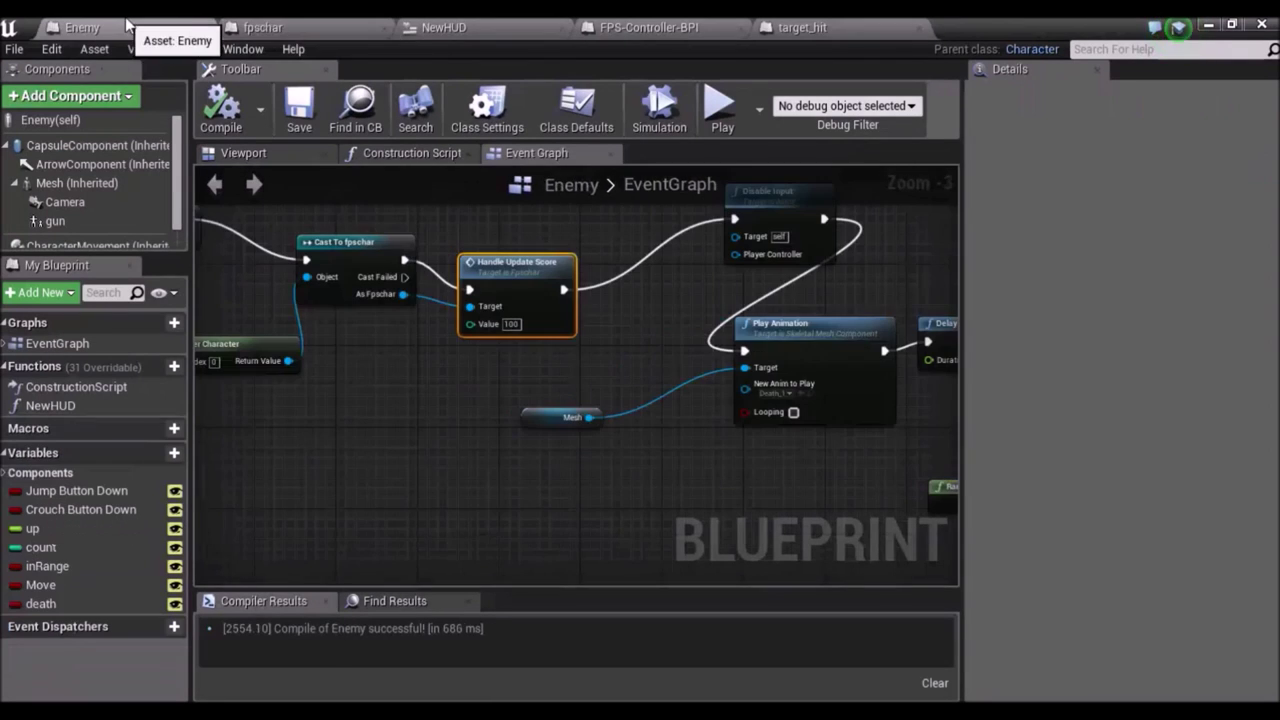
pyautogui.scroll(-3, 436, 428)
pyautogui.moveTo(426, 455); pyautogui.dragTo(541, 478, button='right')
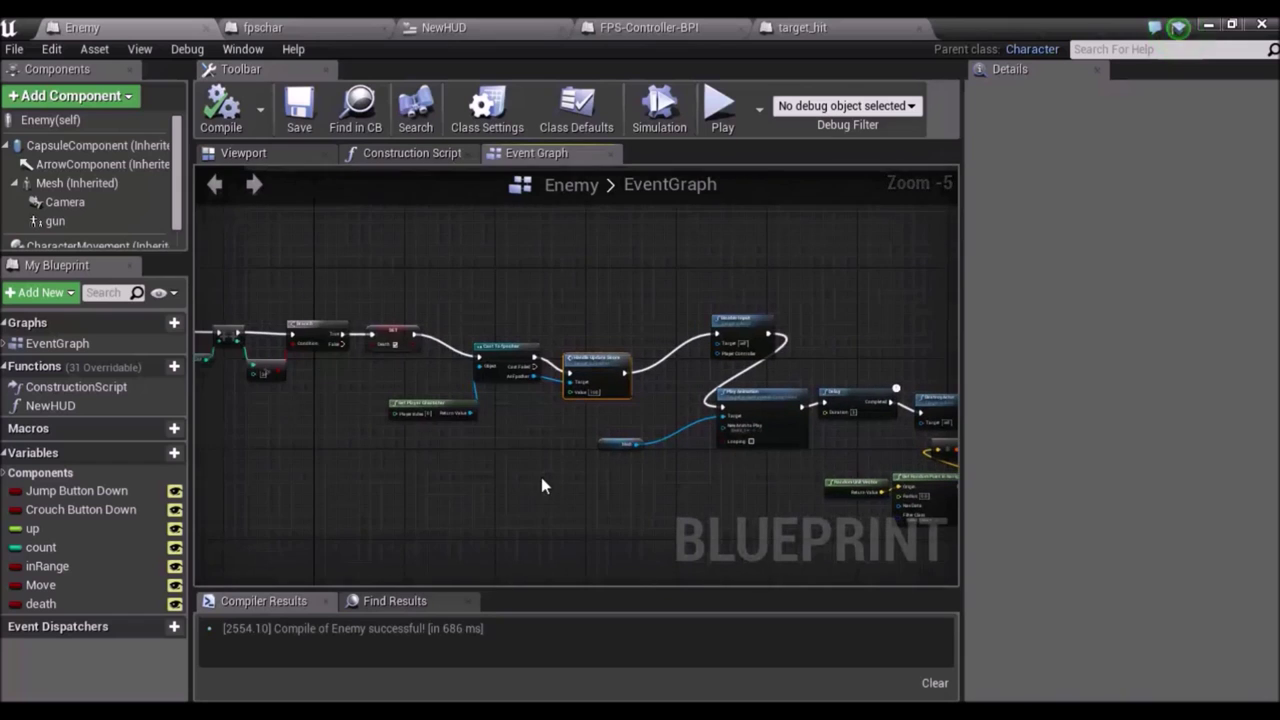
pyautogui.scroll(1, 520, 476)
pyautogui.scroll(-1, 500, 476)
pyautogui.scroll(2, 414, 465)
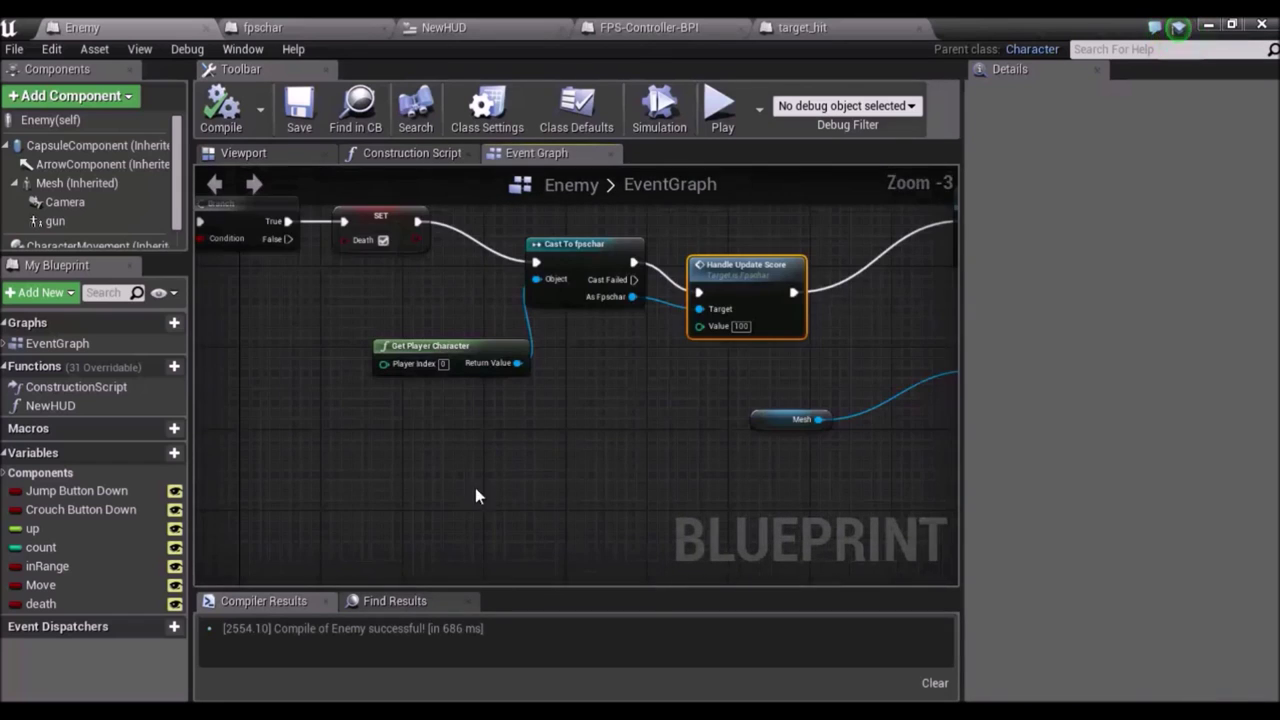
pyautogui.scroll(1, 490, 495)
pyautogui.scroll(-2, 509, 453)
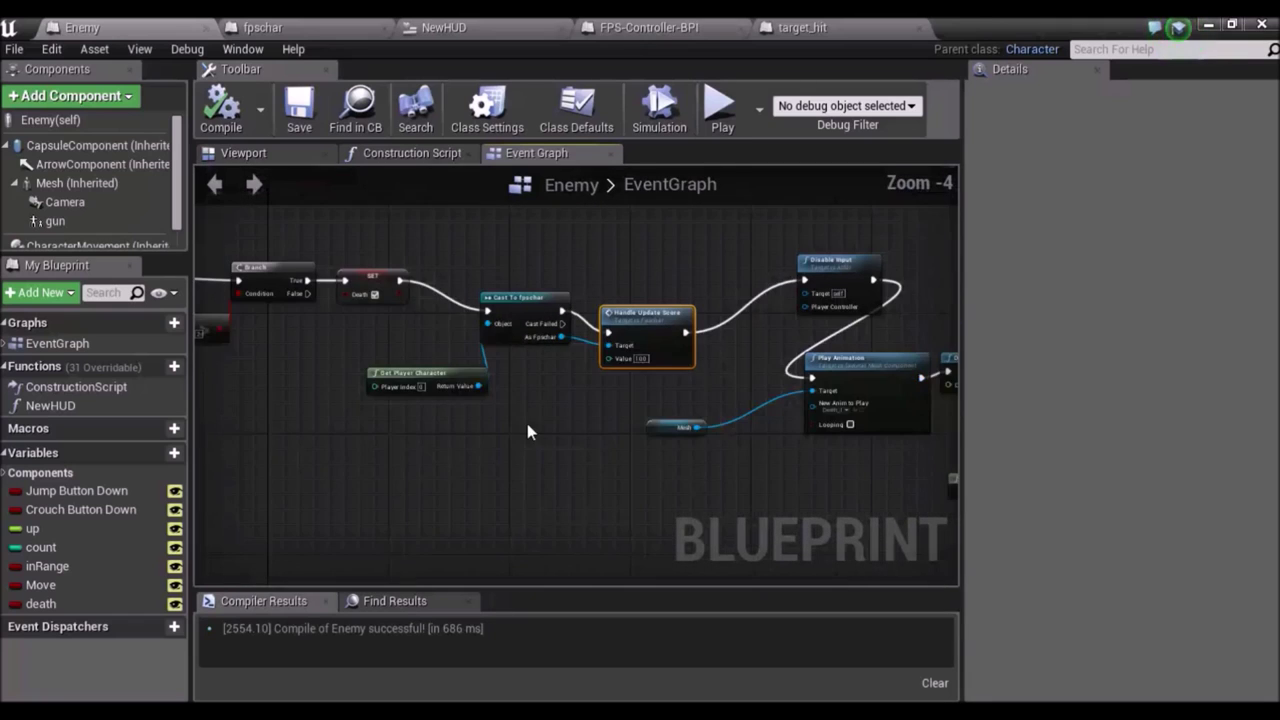
pyautogui.scroll(-1, 457, 451)
pyautogui.scroll(4, 474, 497)
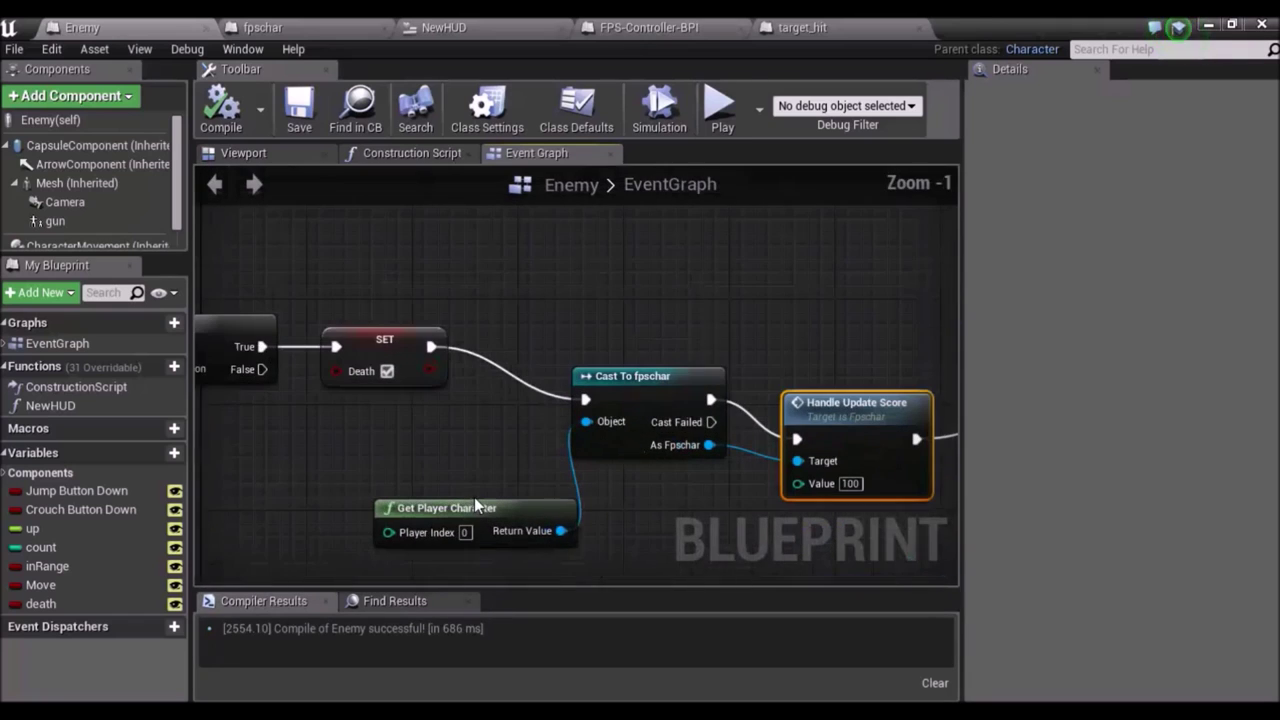
# Add a Boolean variable to the Enemy blueprint and name it stopScore.
pyautogui.click(153, 453)
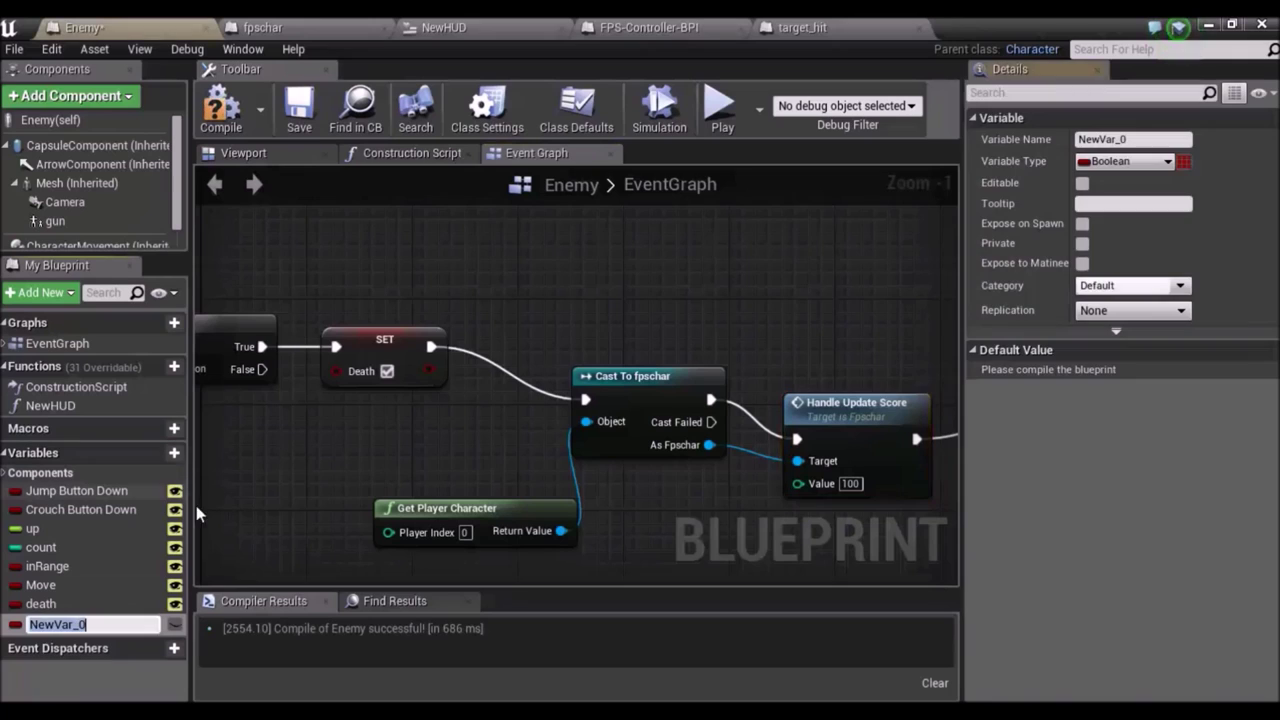
pyautogui.write('stopsc')
pyautogui.press('BackSpace')
pyautogui.press('BackSpace')
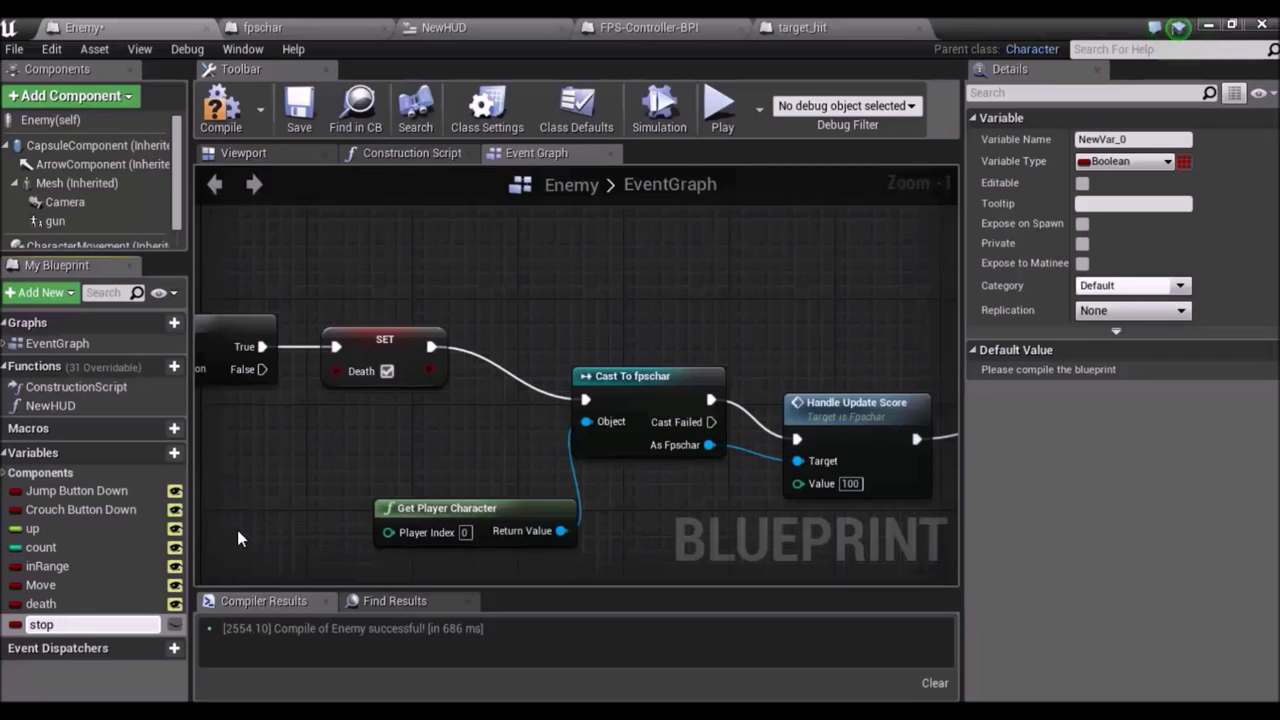
pyautogui.write('Score')
pyautogui.press('Return')
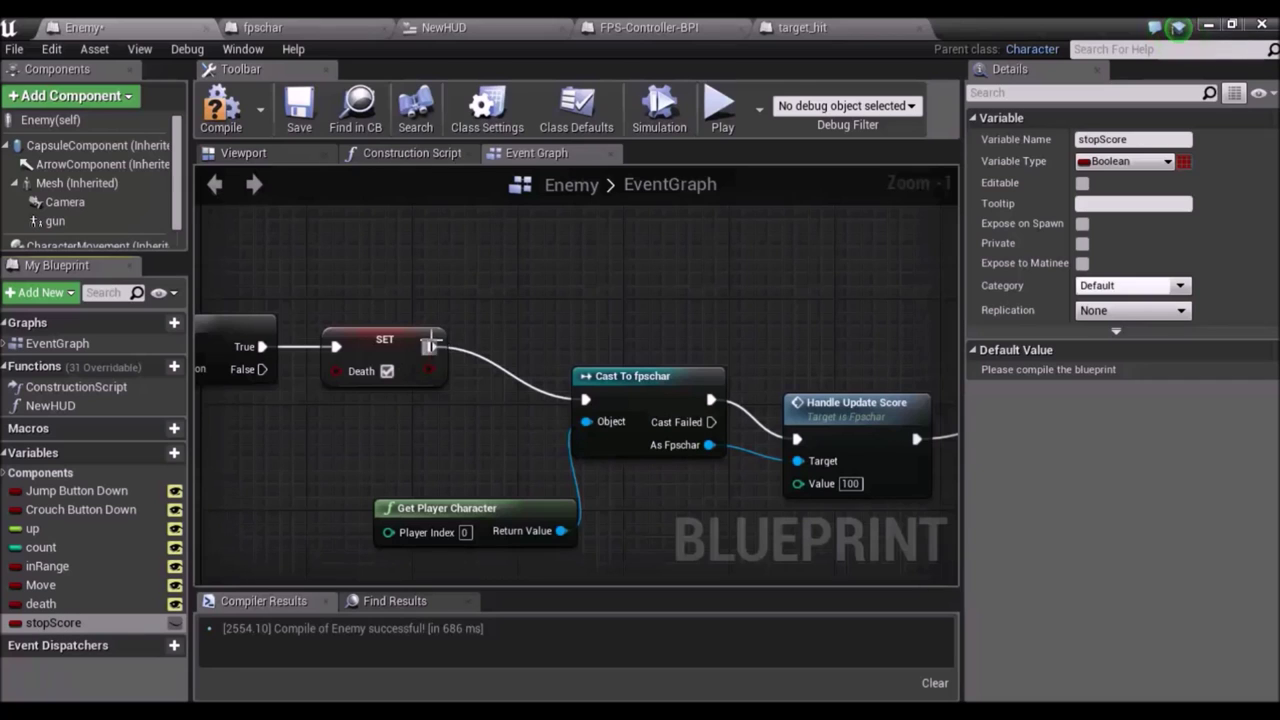
pyautogui.moveTo(431, 347); pyautogui.dragTo(465, 290)
# Add a Branch after the Death setter with a stopScore getter as its Condition.
pyautogui.write('branc')
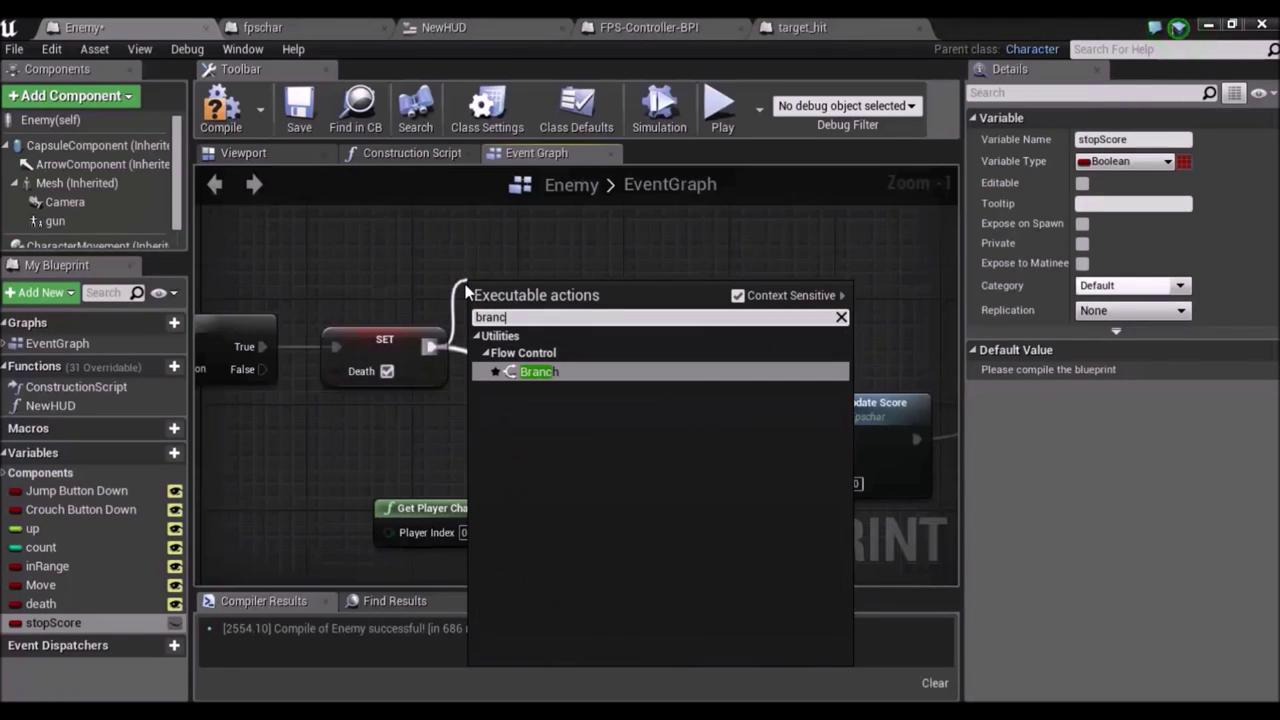
pyautogui.press('Return')
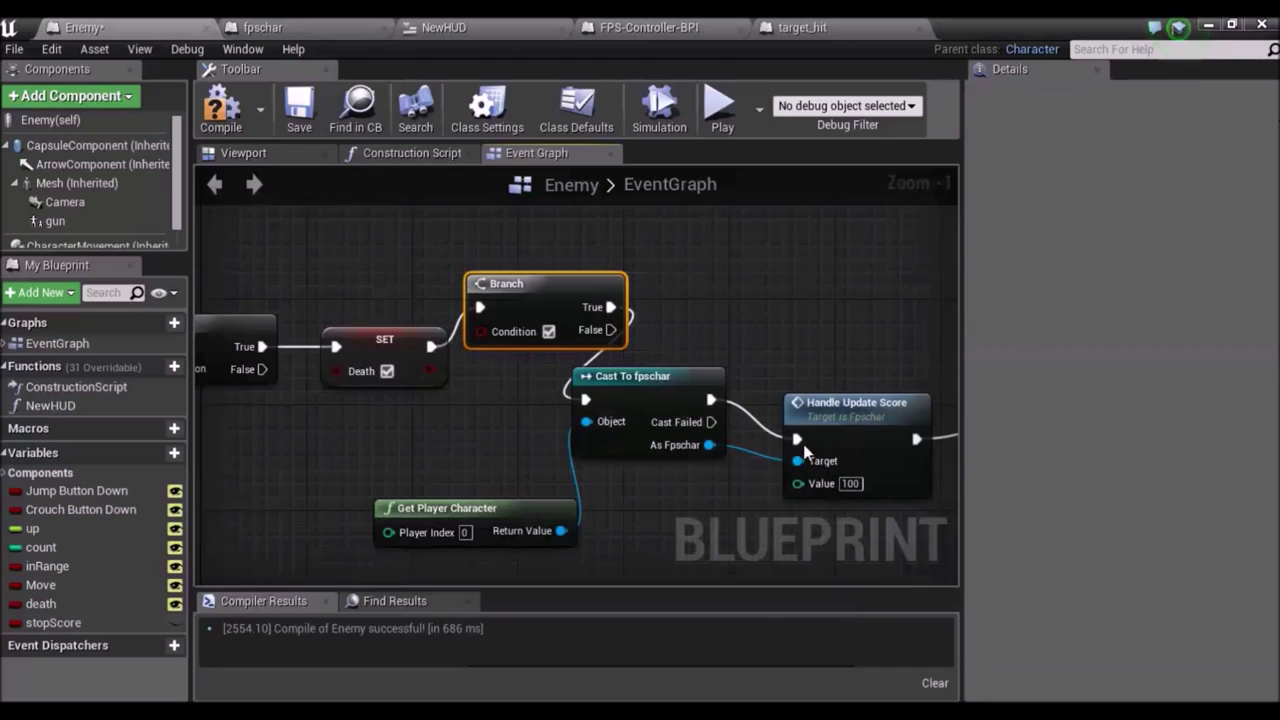
pyautogui.moveTo(62, 621); pyautogui.dragTo(271, 472)
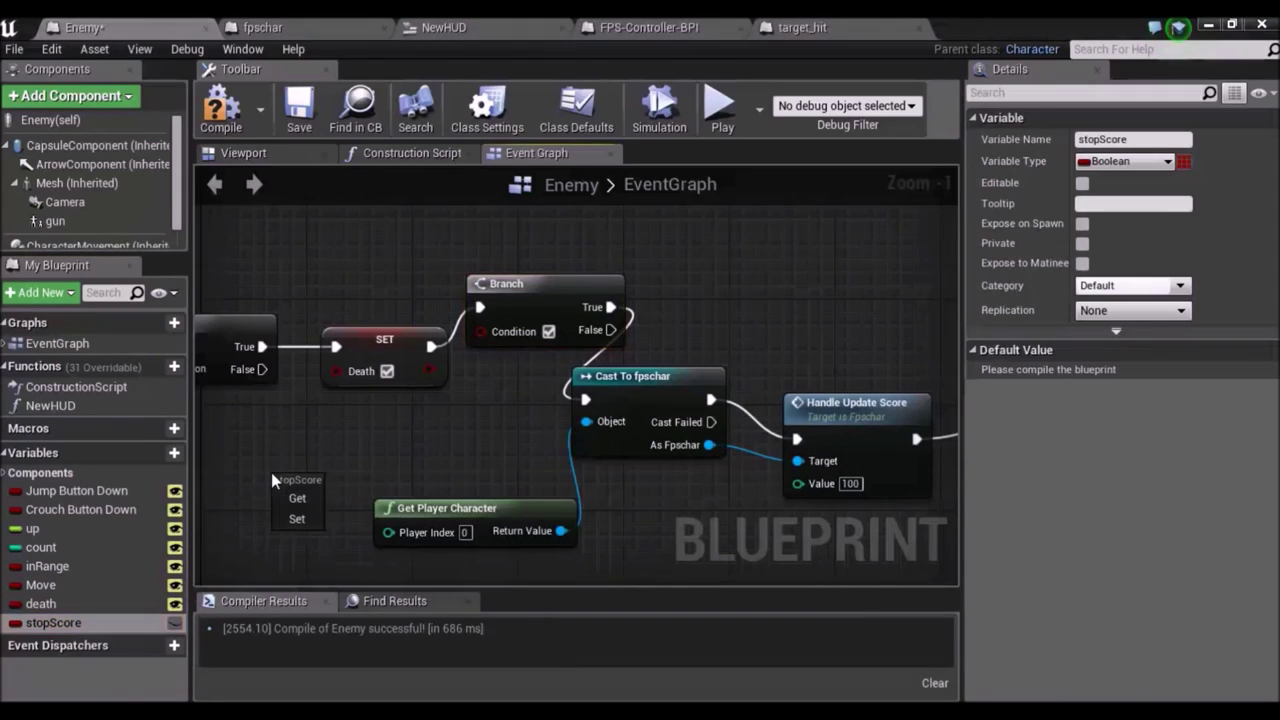
pyautogui.click(297, 497)
pyautogui.moveTo(318, 482)
pyautogui.mouseDown()
pyautogui.moveTo(303, 470)
pyautogui.moveTo(483, 336)
pyautogui.mouseUp()
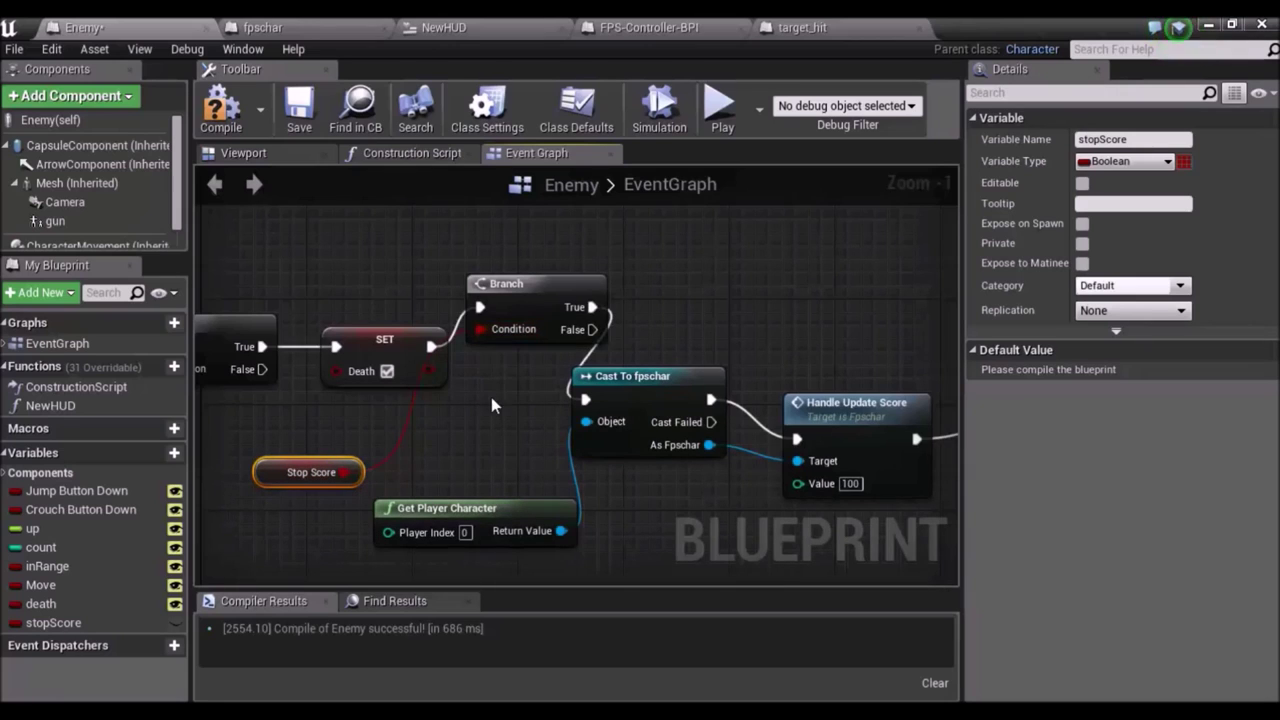
# Rearrange the Branch, Death setter and stopScore getter nodes.
pyautogui.moveTo(516, 304); pyautogui.dragTo(566, 278)
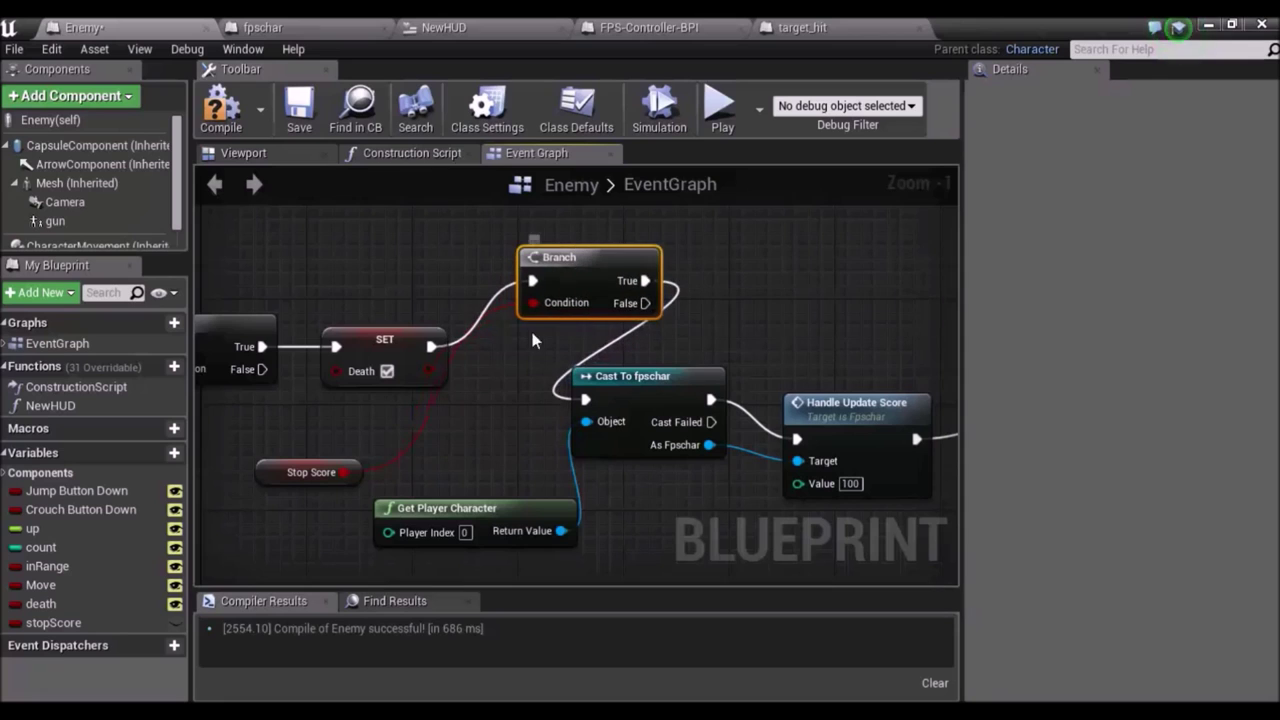
pyautogui.moveTo(350, 331); pyautogui.dragTo(325, 278)
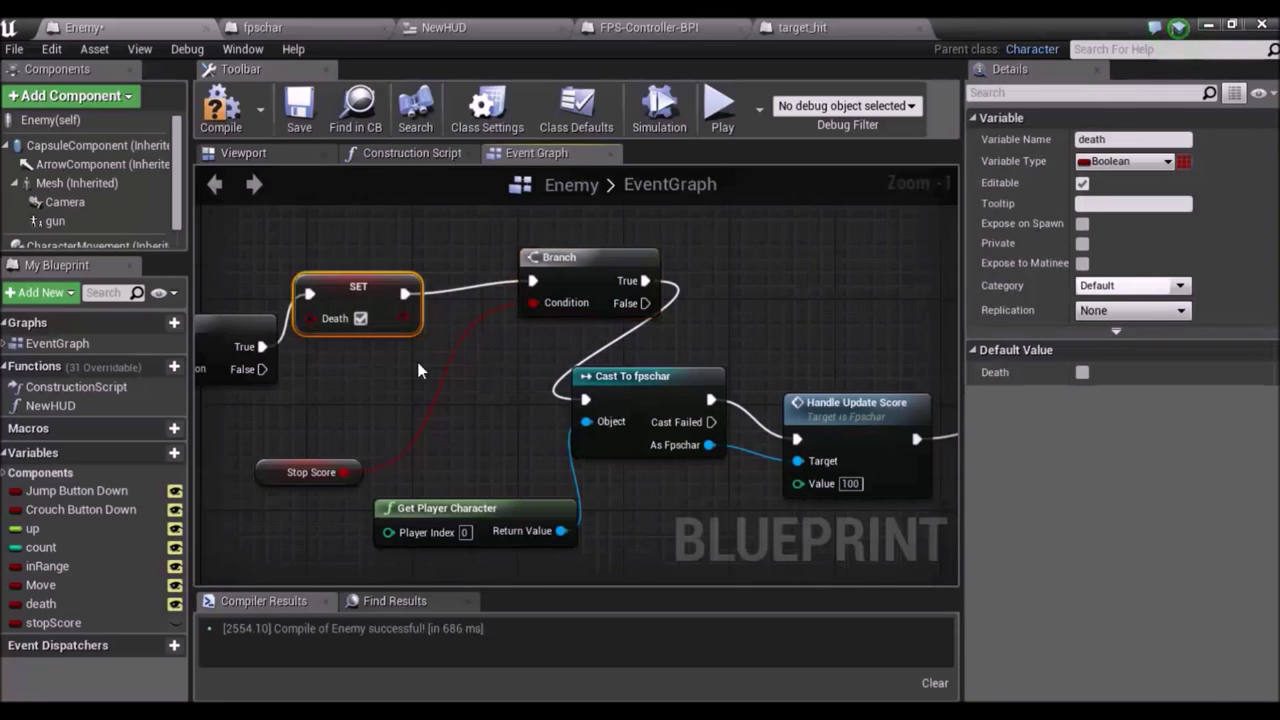
pyautogui.moveTo(460, 415)
pyautogui.mouseDown(button='right')
pyautogui.moveTo(399, 390)
pyautogui.moveTo(379, 412)
pyautogui.mouseUp(button='right')
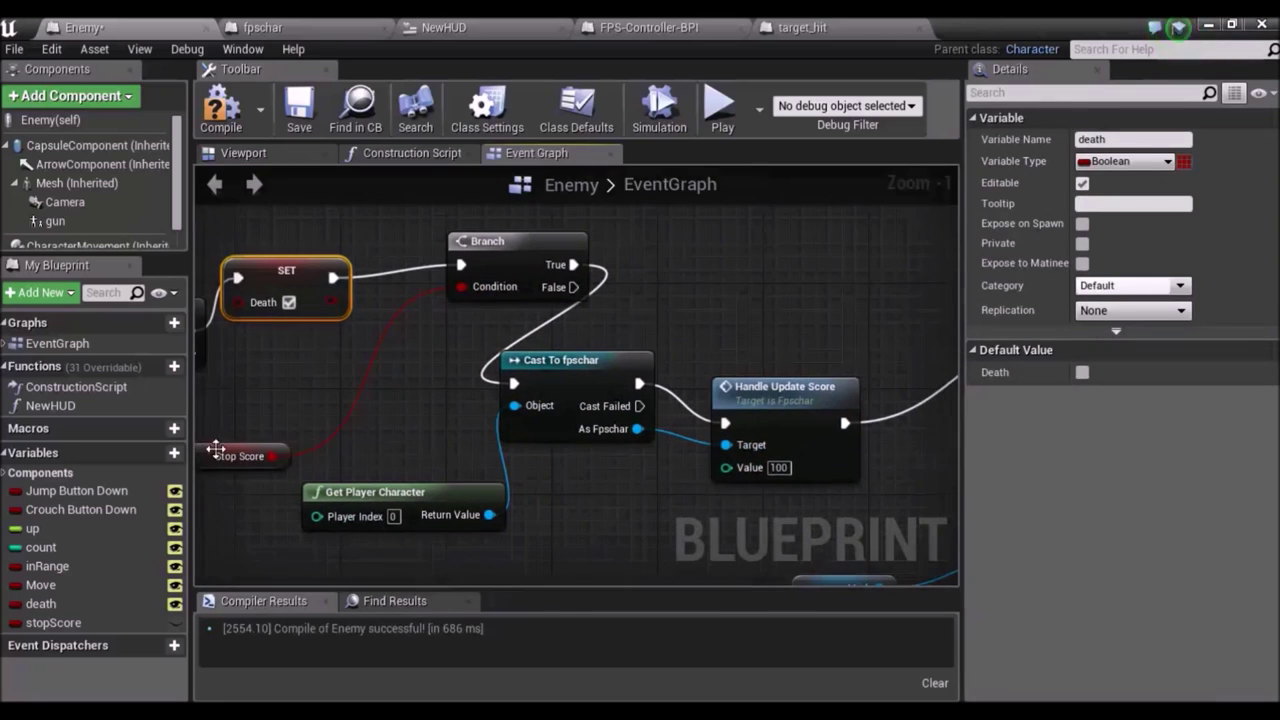
pyautogui.moveTo(240, 445); pyautogui.dragTo(300, 407)
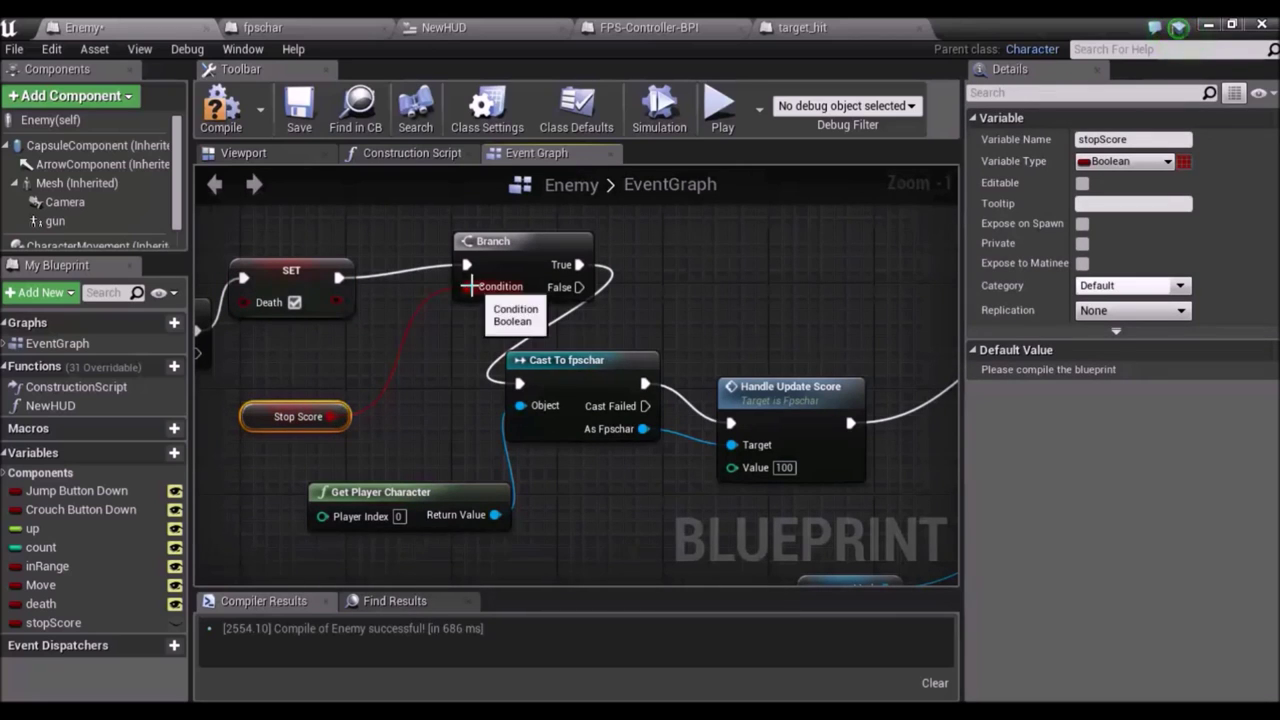
pyautogui.moveTo(469, 354); pyautogui.dragTo(445, 358, button='right')
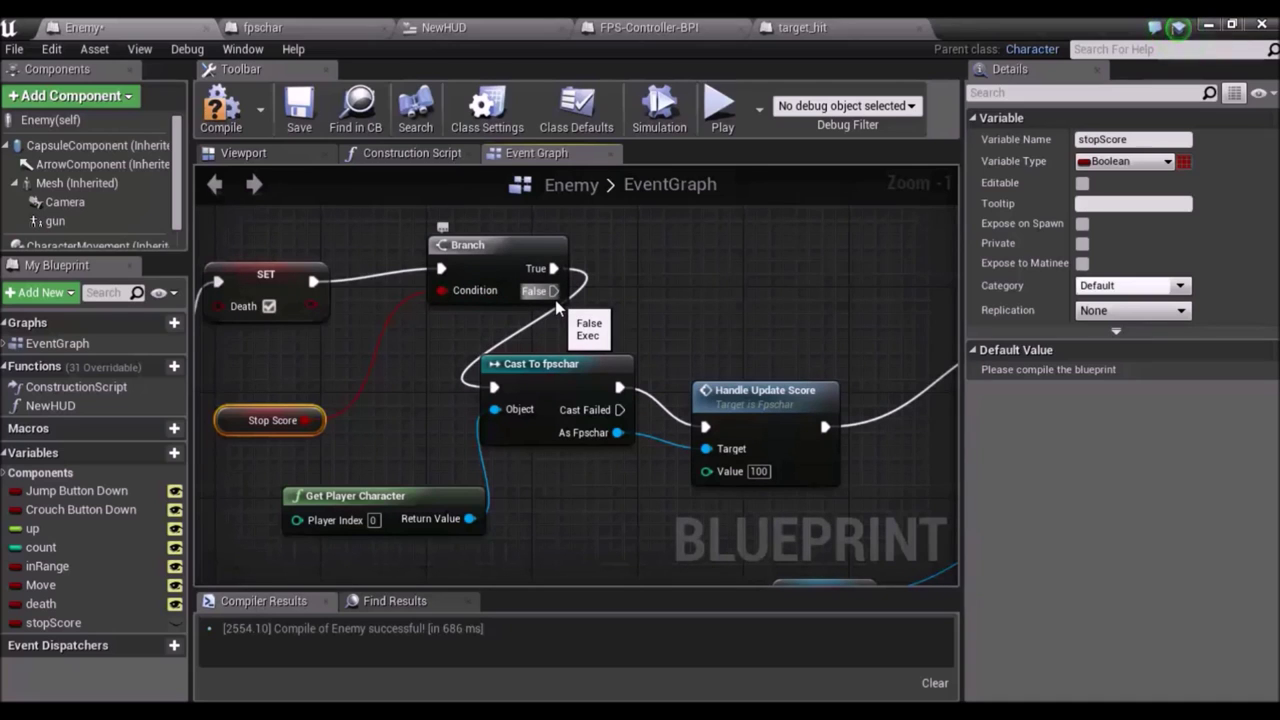
# Route the Branch's False output, instead of True, into Cast To fpschar.
pyautogui.rightClick(553, 269)
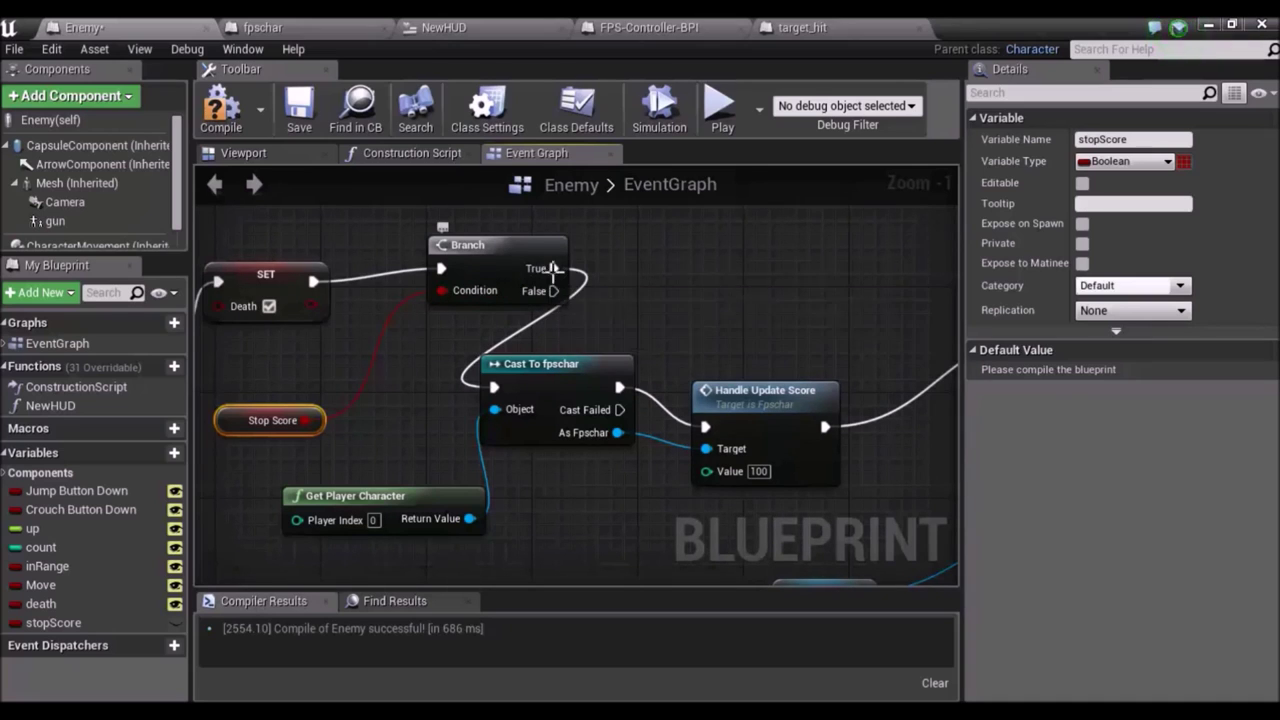
pyautogui.click(602, 296)
pyautogui.moveTo(552, 291); pyautogui.dragTo(494, 388)
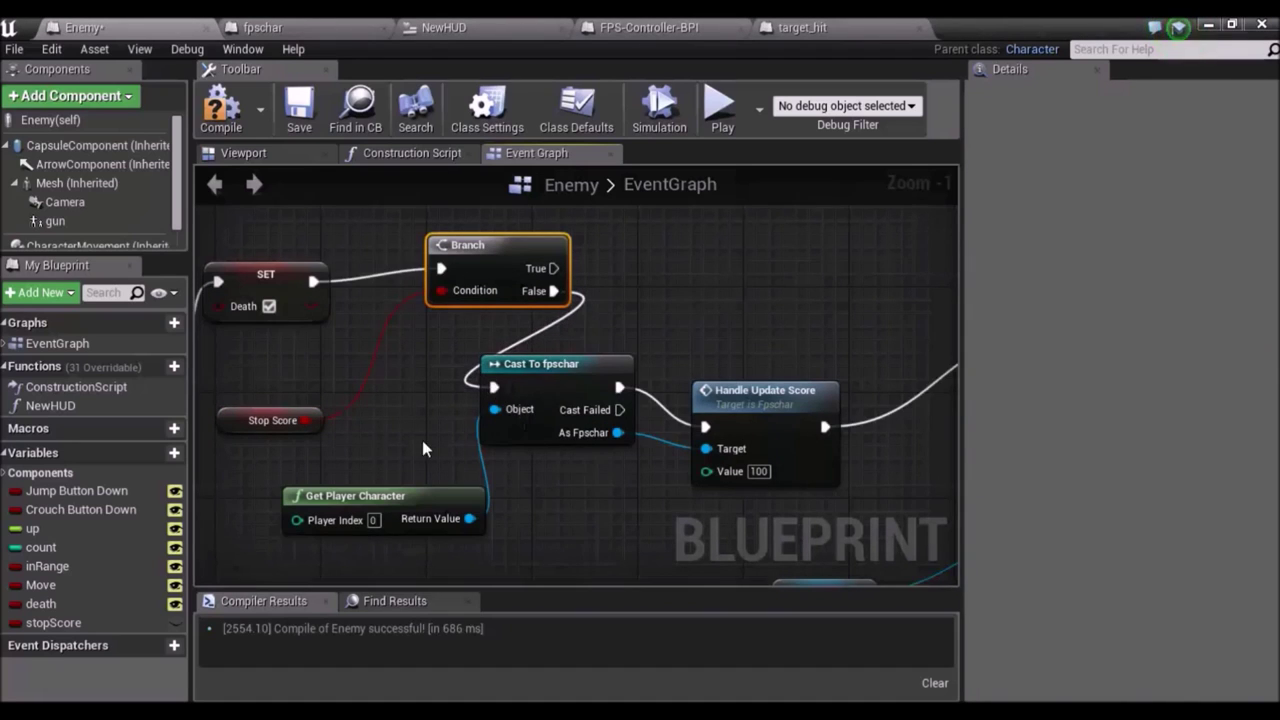
pyautogui.scroll(-1, 390, 458)
pyautogui.scroll(-1, 390, 461)
pyautogui.scroll(-3, 500, 530)
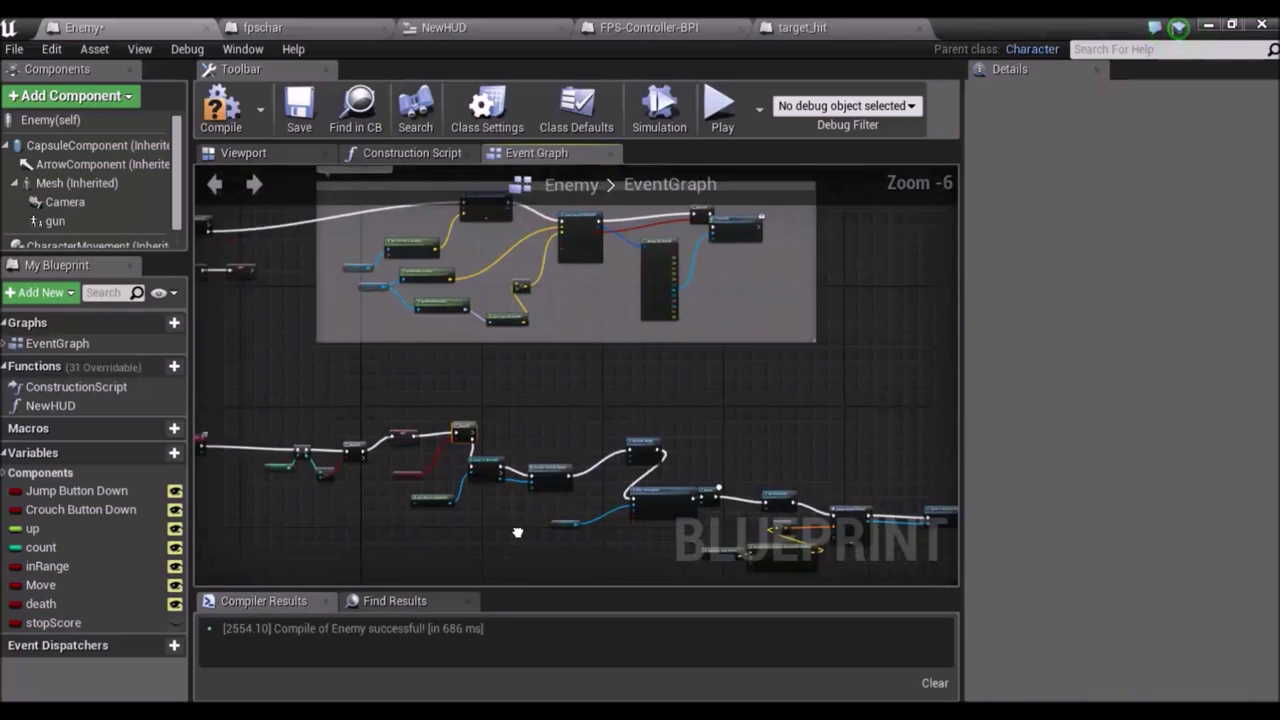
pyautogui.scroll(2, 490, 493)
pyautogui.scroll(-2, 487, 485)
pyautogui.moveTo(386, 480); pyautogui.dragTo(491, 486, button='right')
pyautogui.scroll(3, 423, 406)
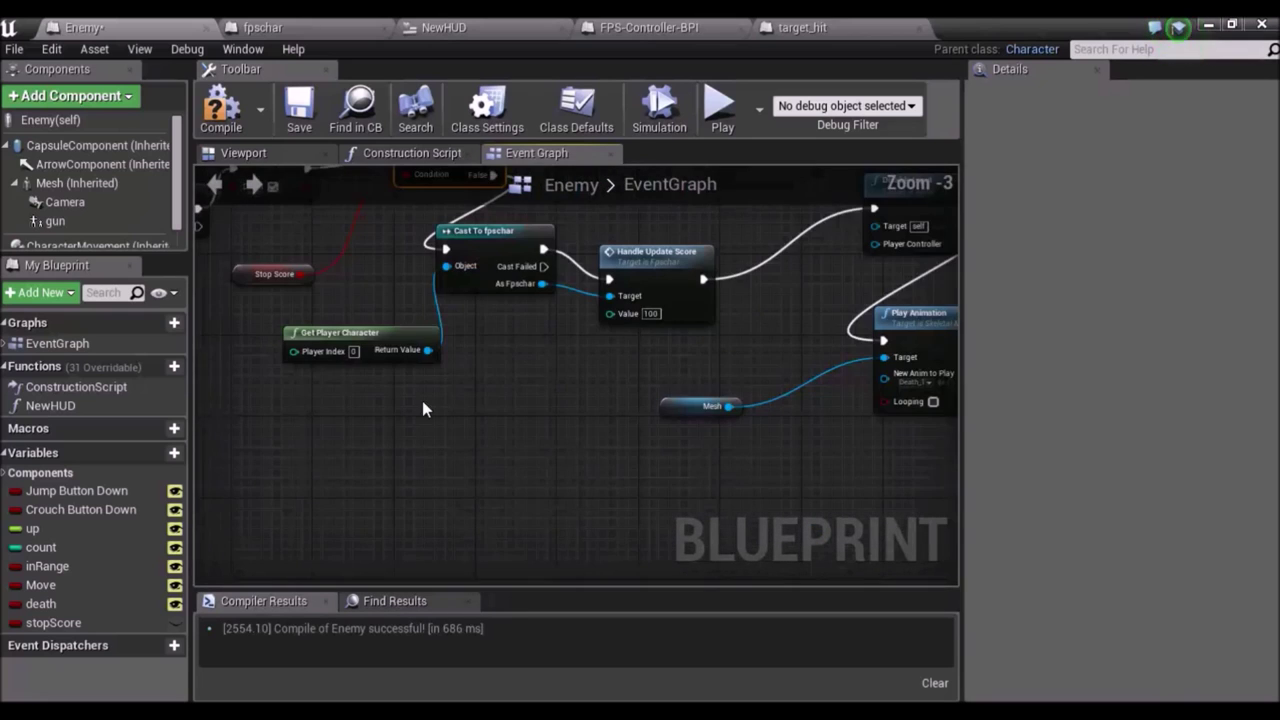
pyautogui.moveTo(458, 415); pyautogui.dragTo(468, 505, button='right')
pyautogui.moveTo(351, 399); pyautogui.dragTo(403, 415, button='right')
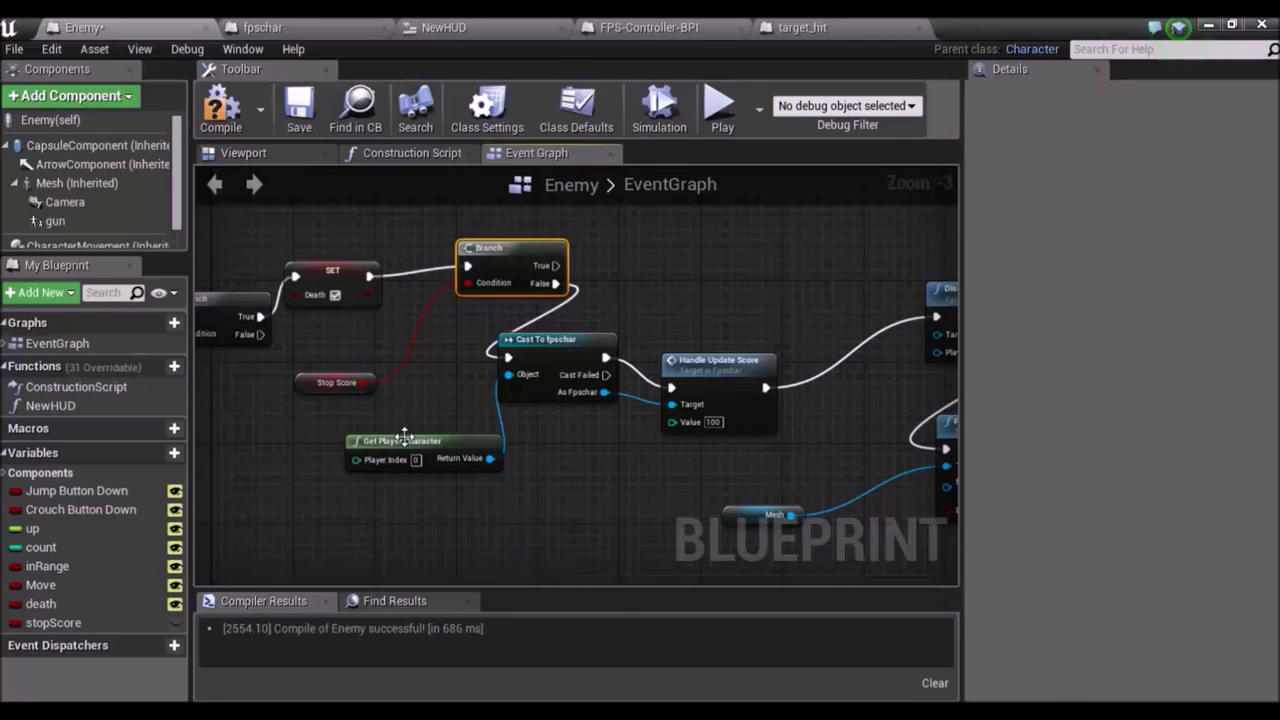
pyautogui.moveTo(437, 398); pyautogui.dragTo(427, 388, button='right')
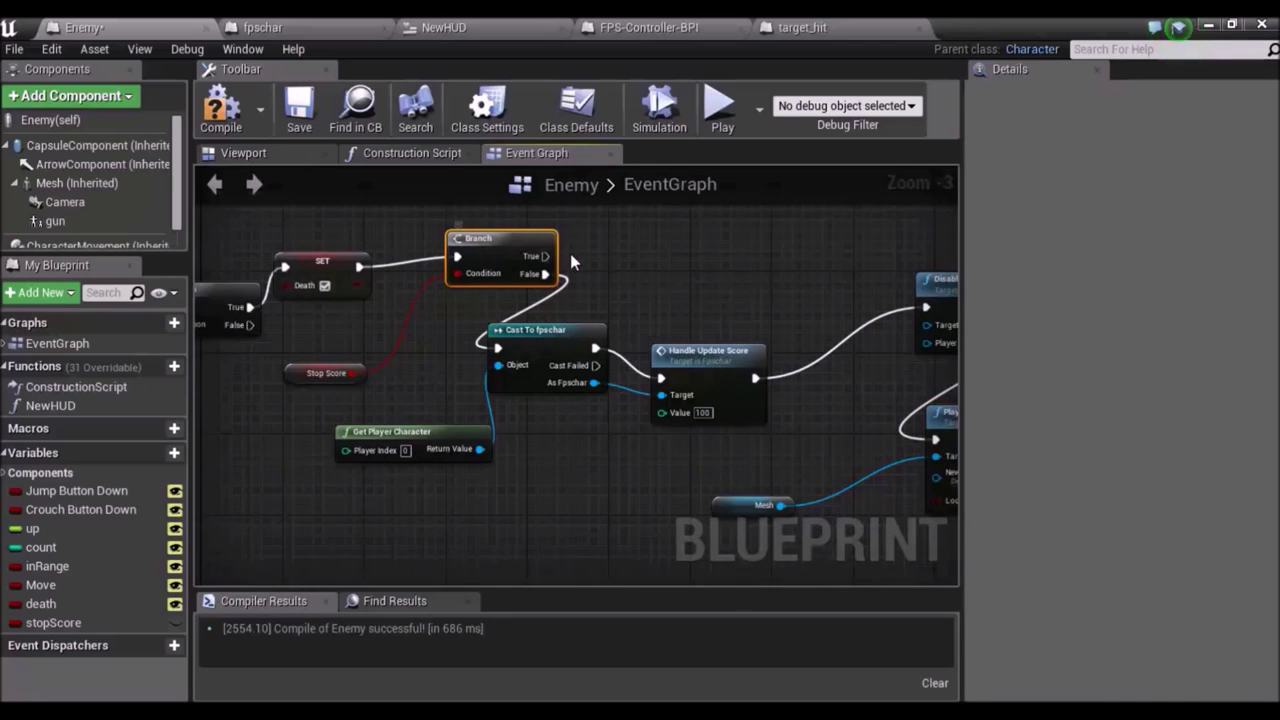
pyautogui.moveTo(411, 371); pyautogui.dragTo(474, 467, button='right')
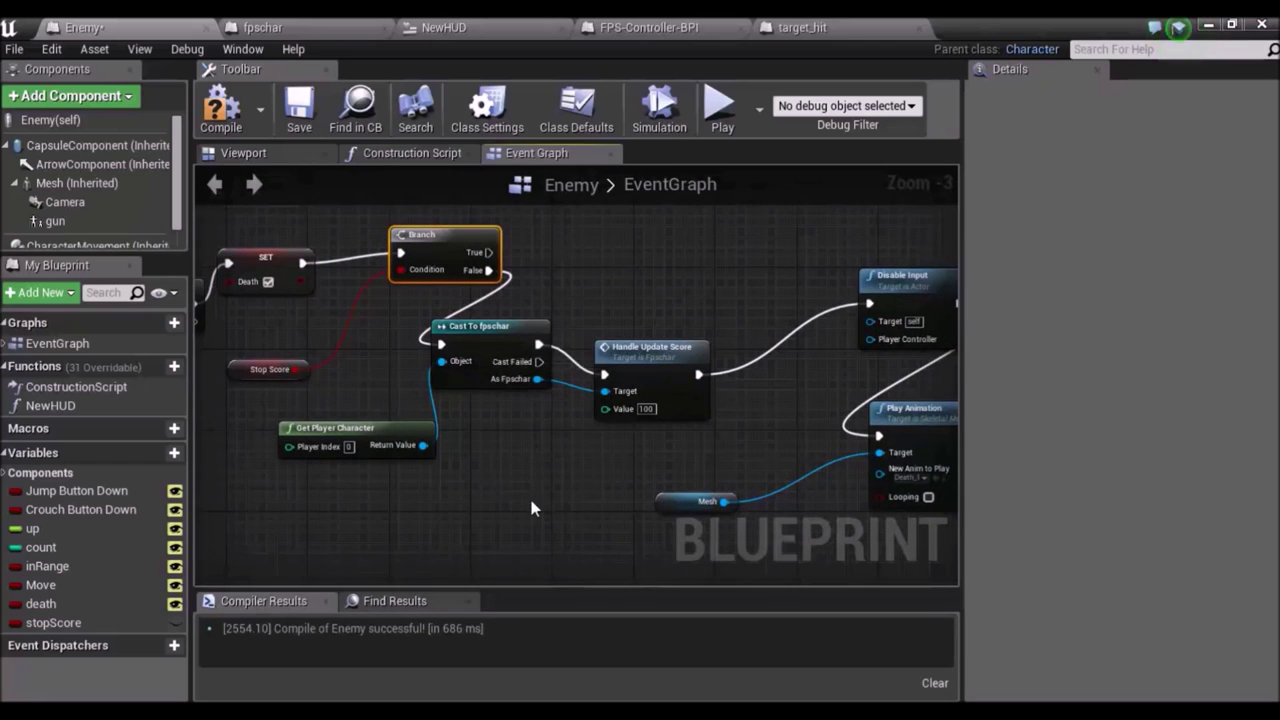
pyautogui.moveTo(529, 495); pyautogui.dragTo(401, 452, button='right')
pyautogui.scroll(-3, 401, 452)
pyautogui.scroll(2, 554, 506)
pyautogui.moveTo(607, 497)
pyautogui.mouseDown(button='right')
pyautogui.moveTo(807, 460)
pyautogui.moveTo(754, 415)
pyautogui.mouseUp(button='right')
pyautogui.scroll(3, 623, 436)
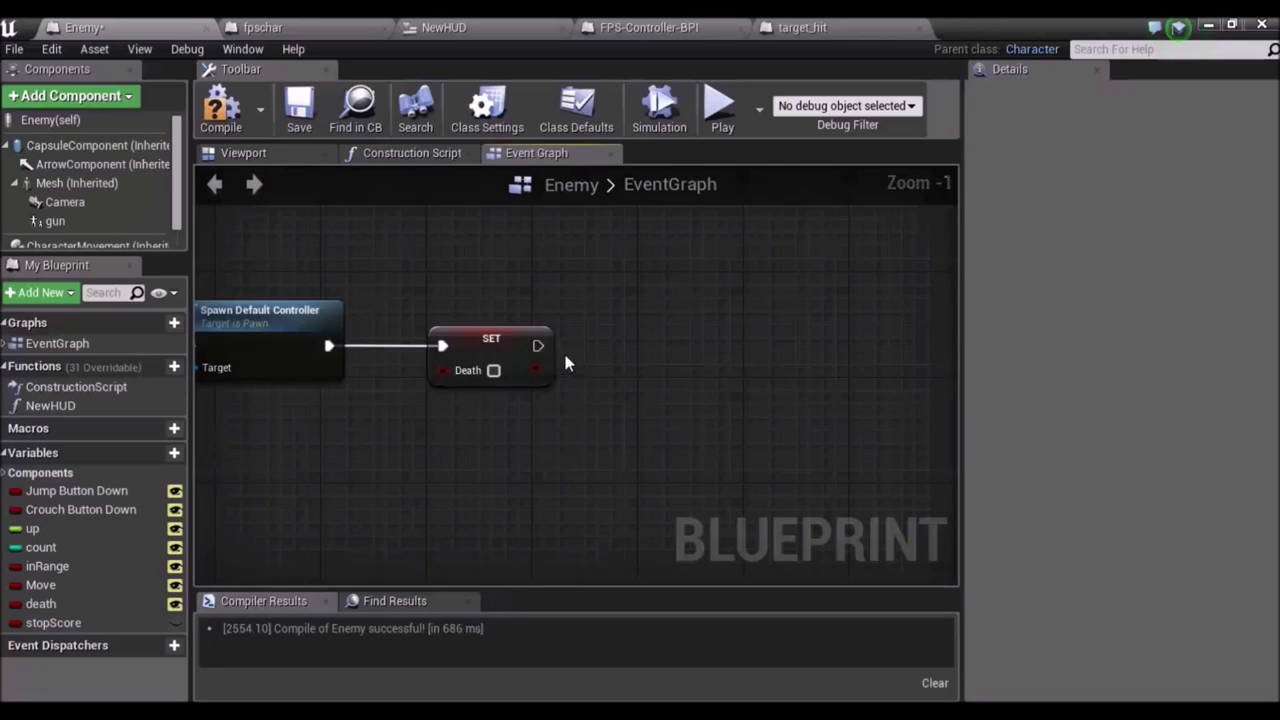
pyautogui.moveTo(538, 345); pyautogui.dragTo(648, 340)
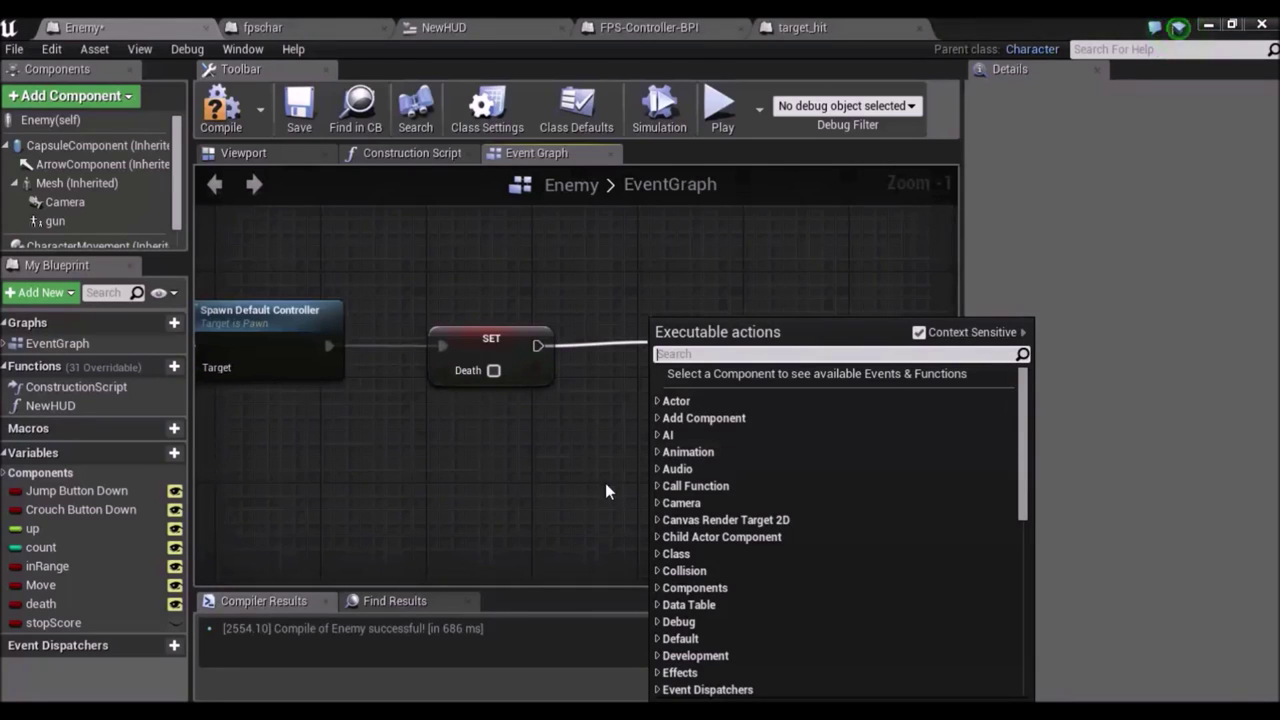
pyautogui.write('st')
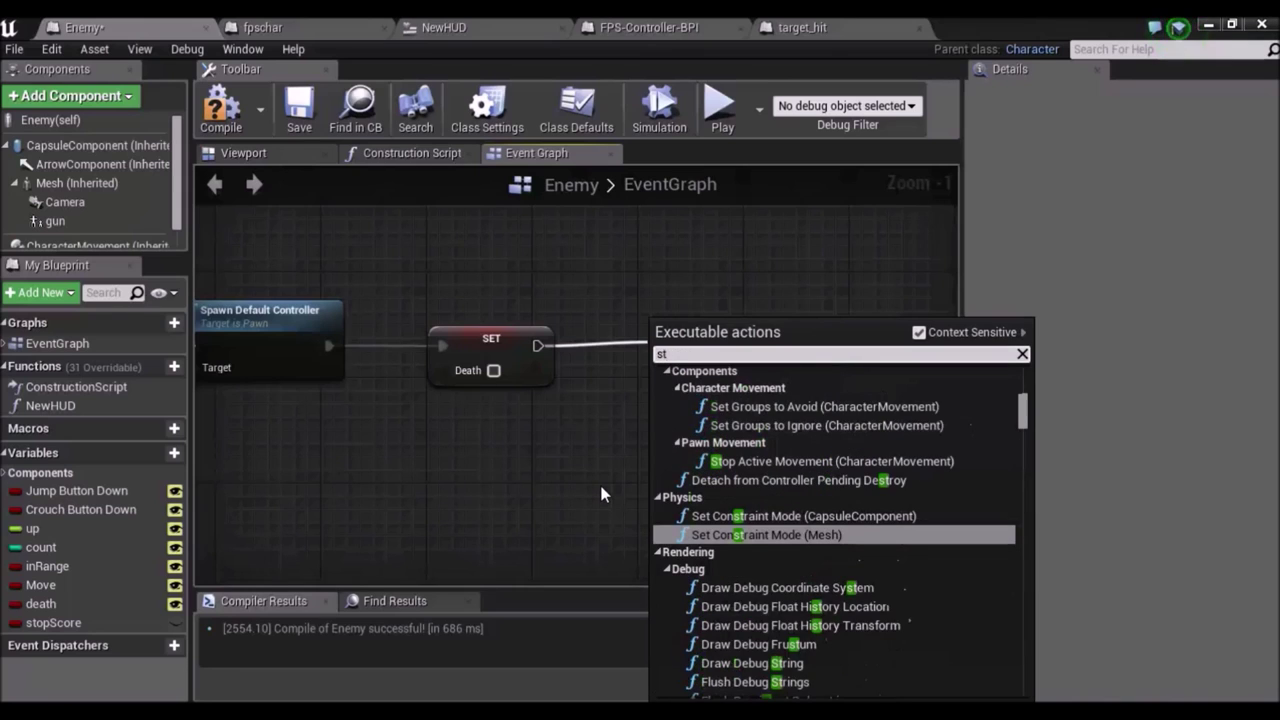
pyautogui.write('op')
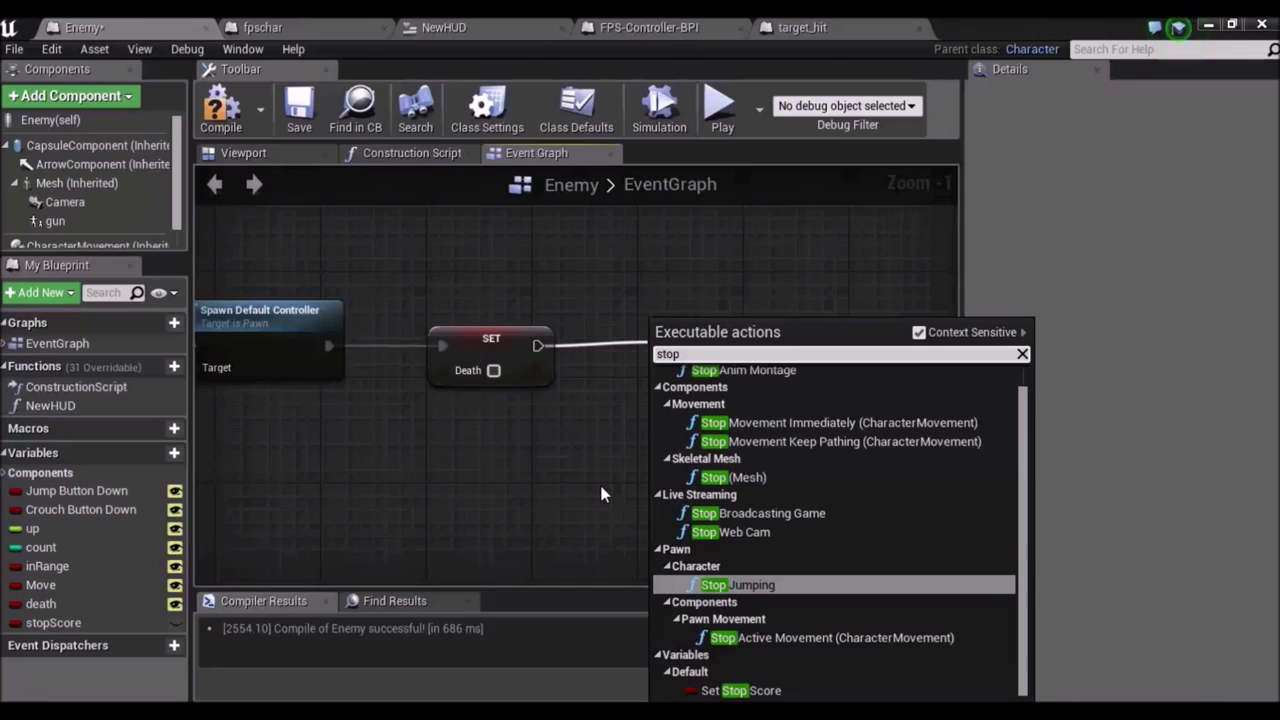
pyautogui.click(446, 553)
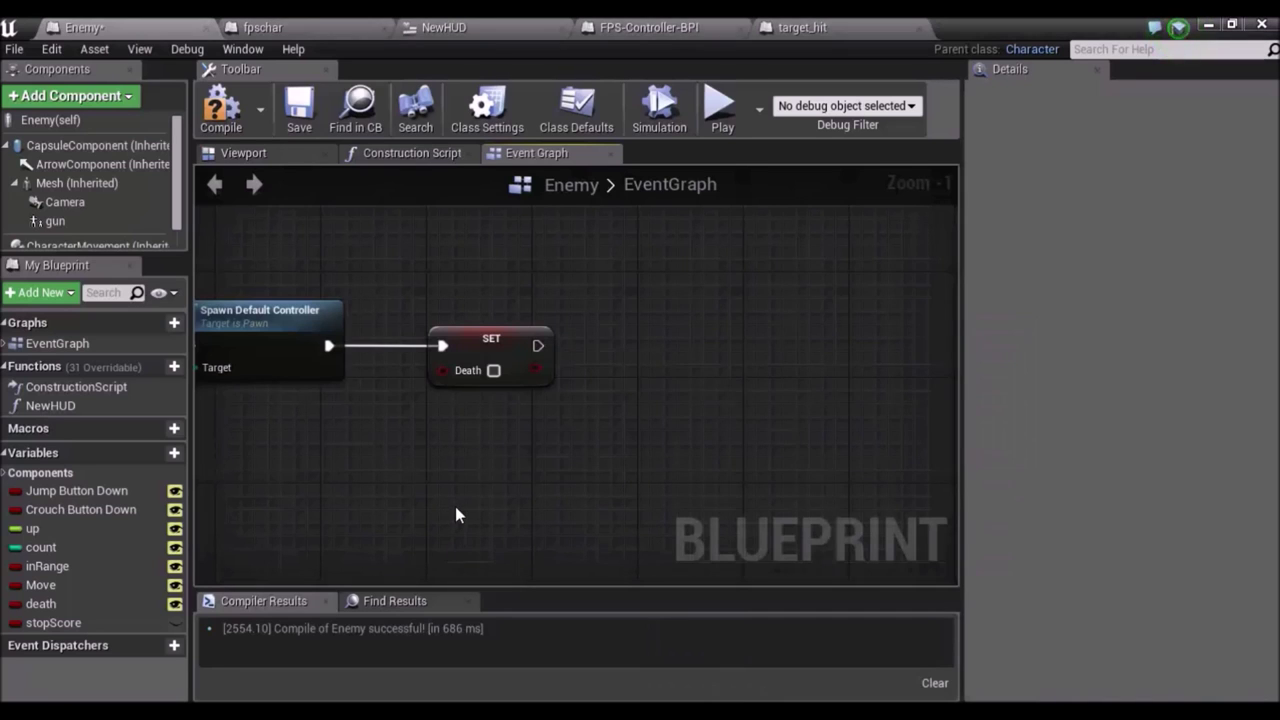
# Zoom and pan the Enemy graph to bring the score-awarding nodes into view.
pyautogui.scroll(-1, 455, 506)
pyautogui.scroll(-1, 492, 502)
pyautogui.scroll(-3, 500, 484)
pyautogui.moveTo(388, 503); pyautogui.dragTo(651, 506, button='right')
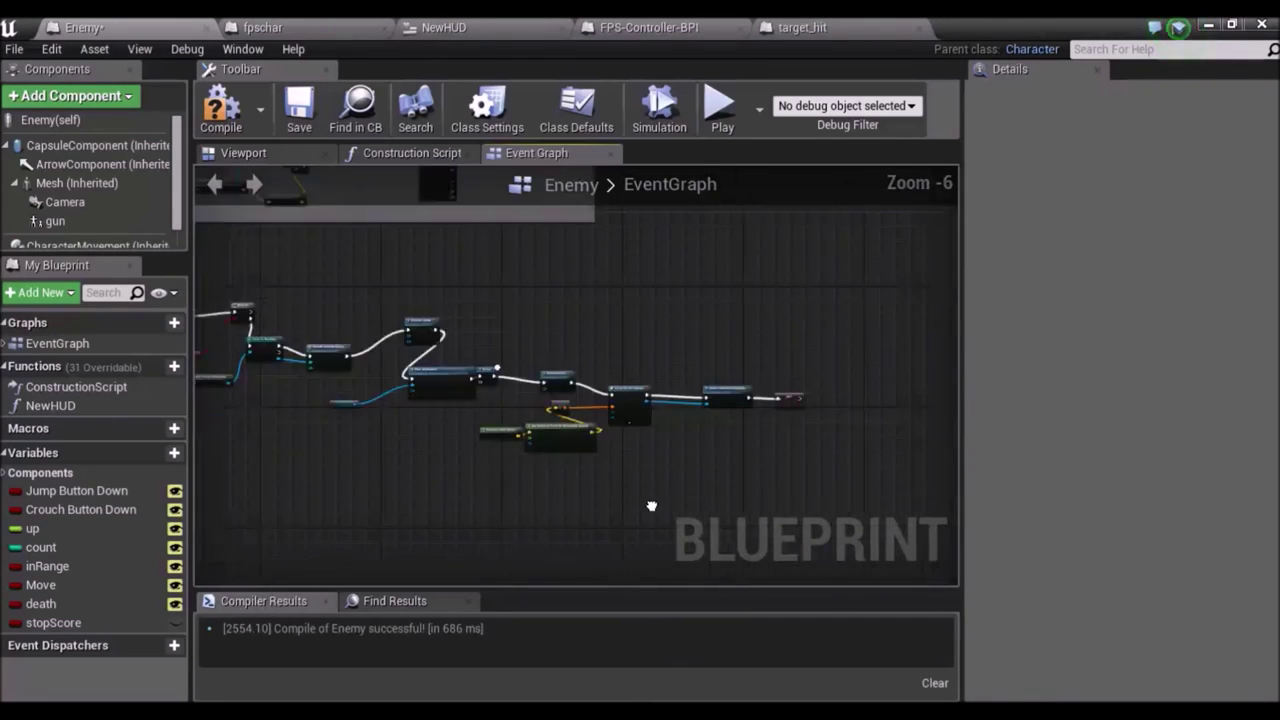
pyautogui.scroll(3, 306, 477)
pyautogui.moveTo(306, 477); pyautogui.dragTo(421, 476, button='right')
pyautogui.scroll(-3, 410, 417)
pyautogui.scroll(1, 543, 454)
pyautogui.scroll(2, 643, 432)
pyautogui.moveTo(643, 432); pyautogui.dragTo(587, 370, button='right')
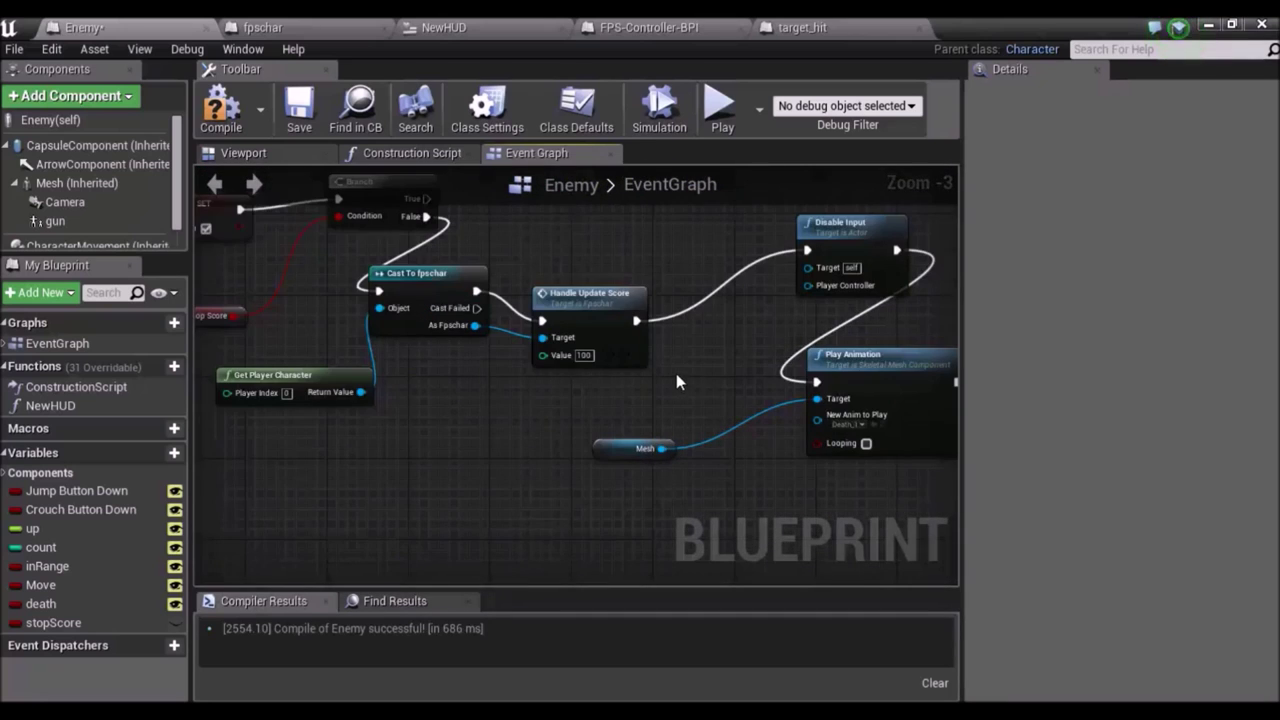
pyautogui.moveTo(672, 381); pyautogui.dragTo(600, 433, button='right')
# Add a Set Stop Score node after Handle Update Score.
pyautogui.moveTo(563, 376); pyautogui.dragTo(586, 276)
pyautogui.write('sp')
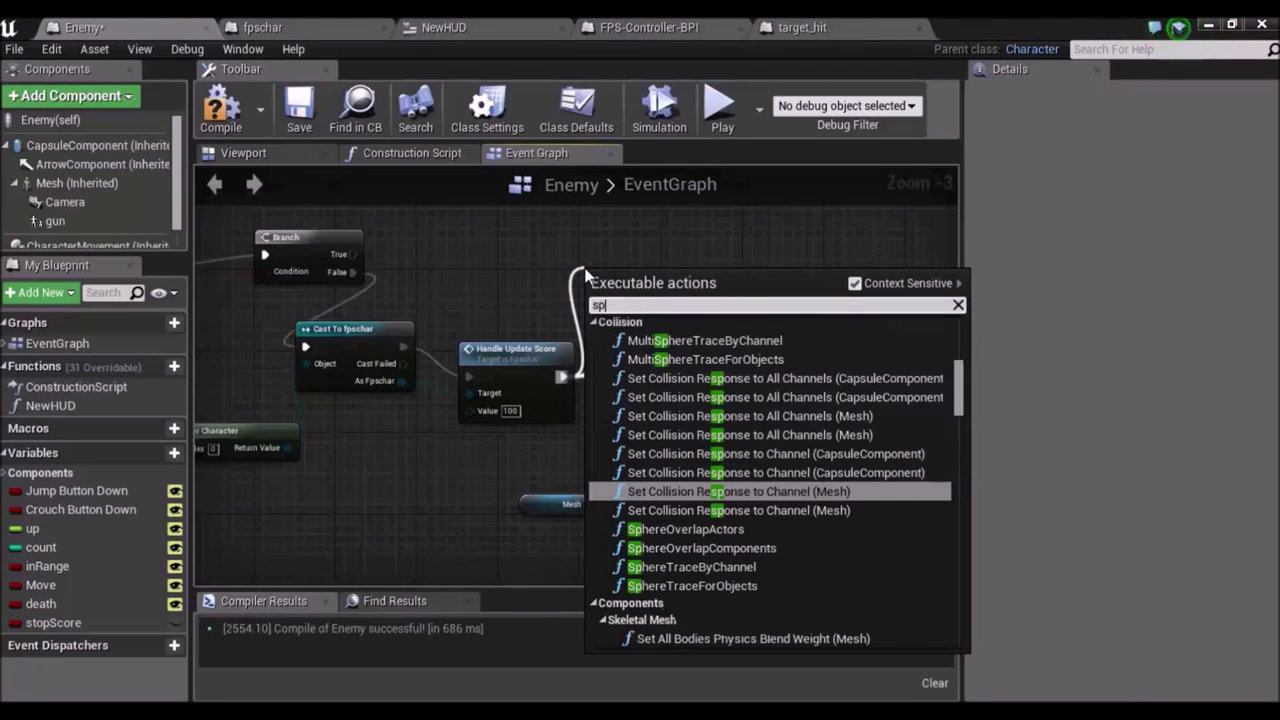
pyautogui.press('BackSpace')
pyautogui.write('top')
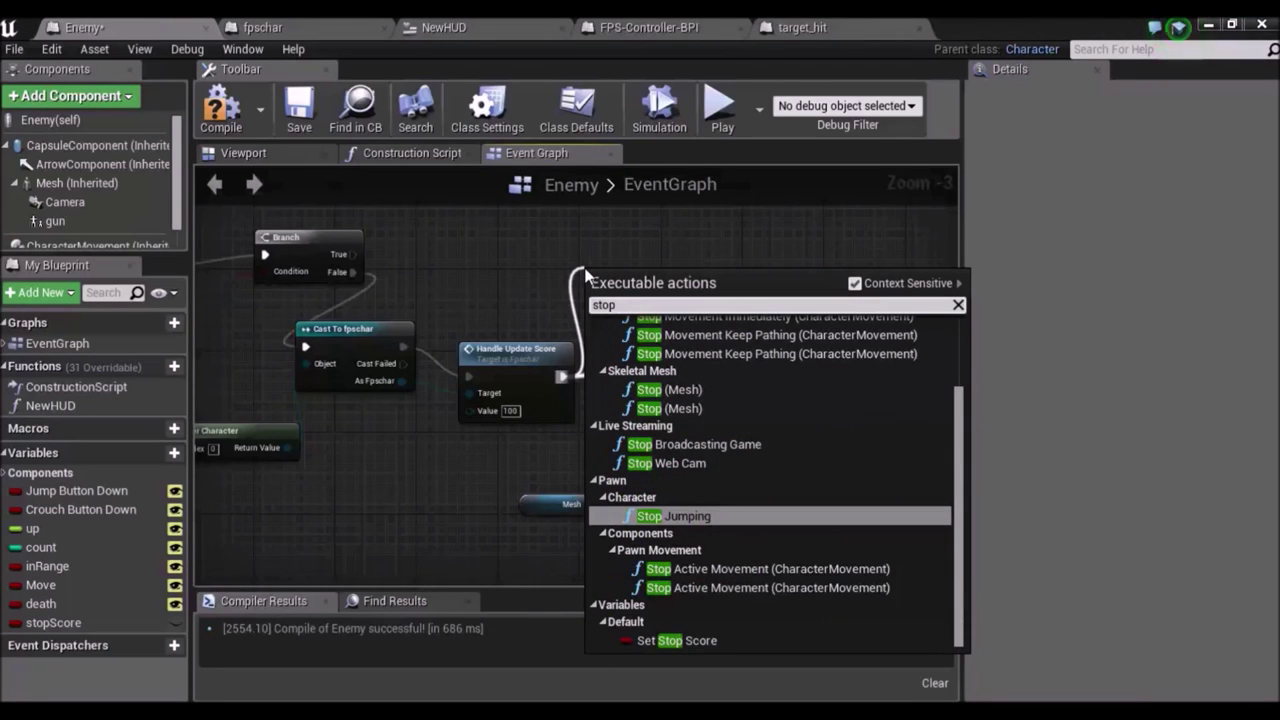
pyautogui.press('Down')
pyautogui.press('Down')
pyautogui.press('Down')
pyautogui.press('Down')
pyautogui.press('Up')
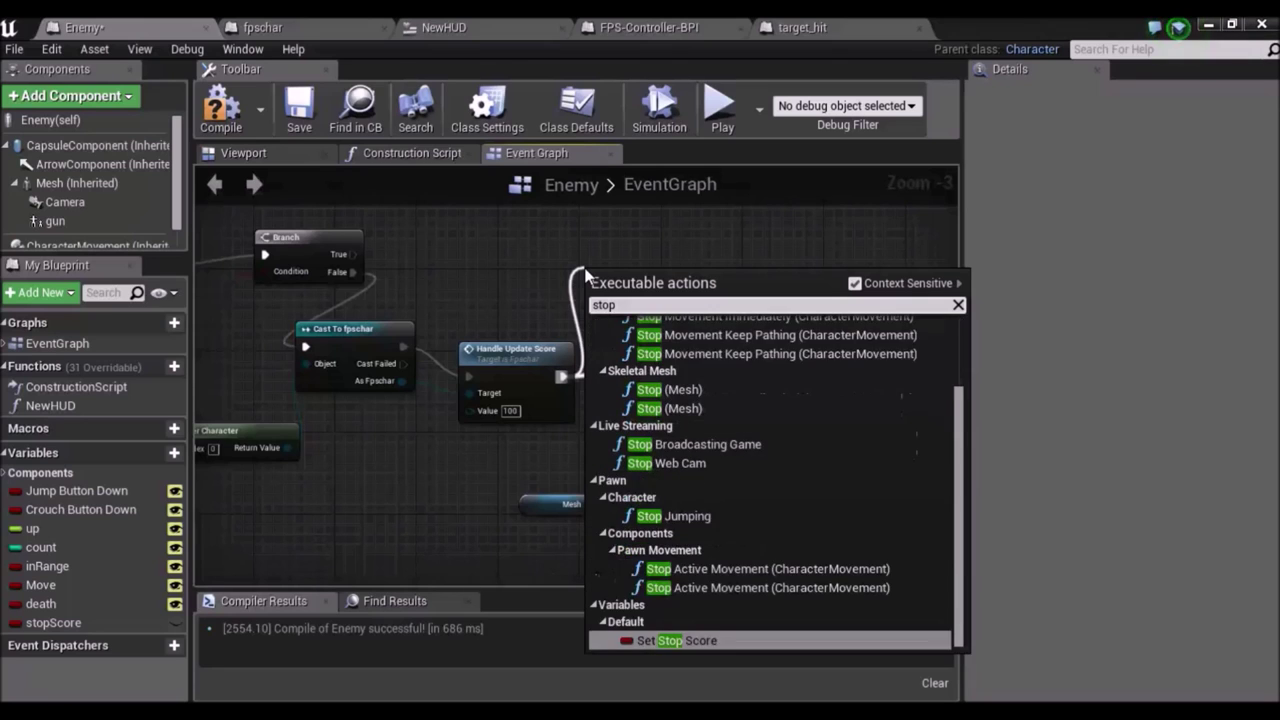
pyautogui.press('Return')
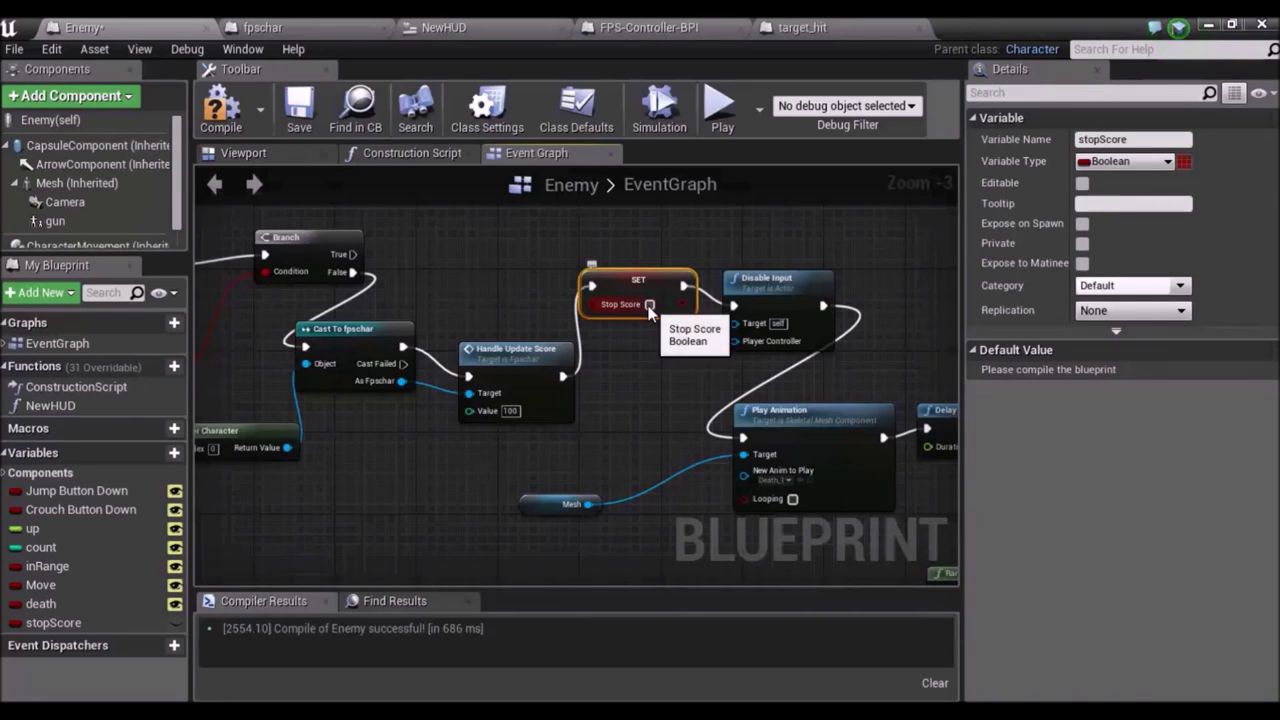
pyautogui.scroll(-5, 652, 480)
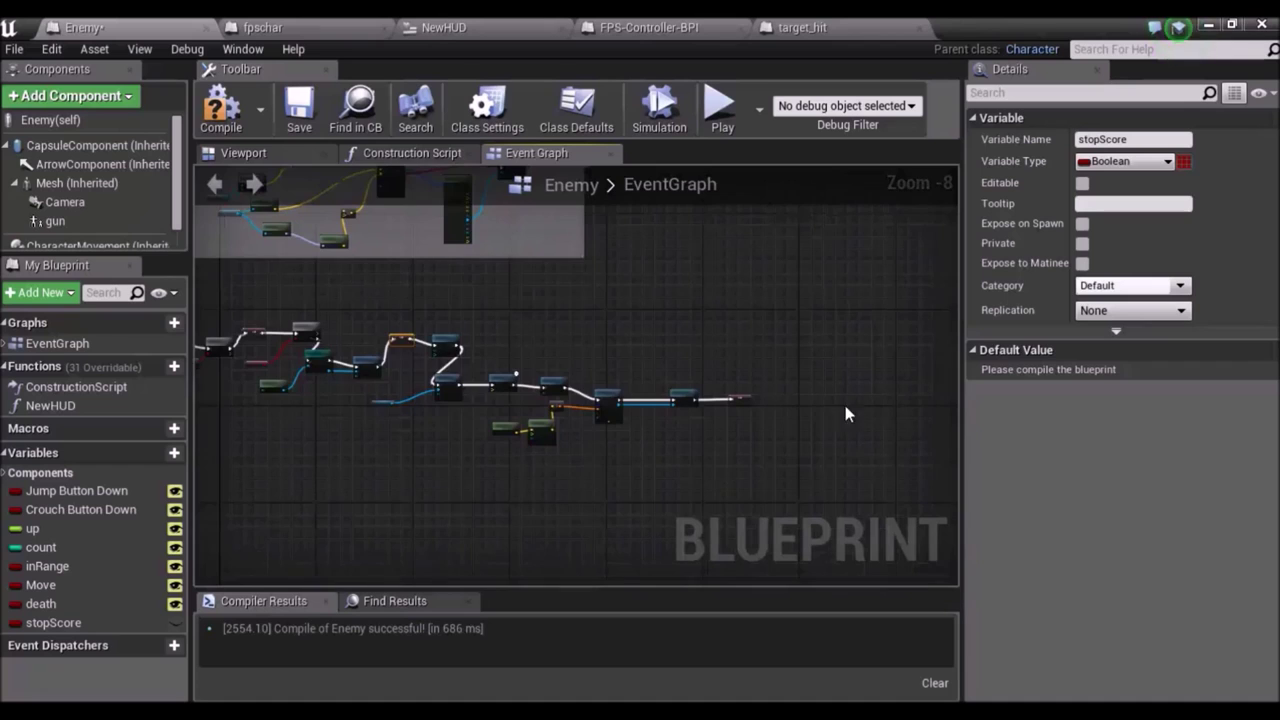
pyautogui.scroll(5, 571, 391)
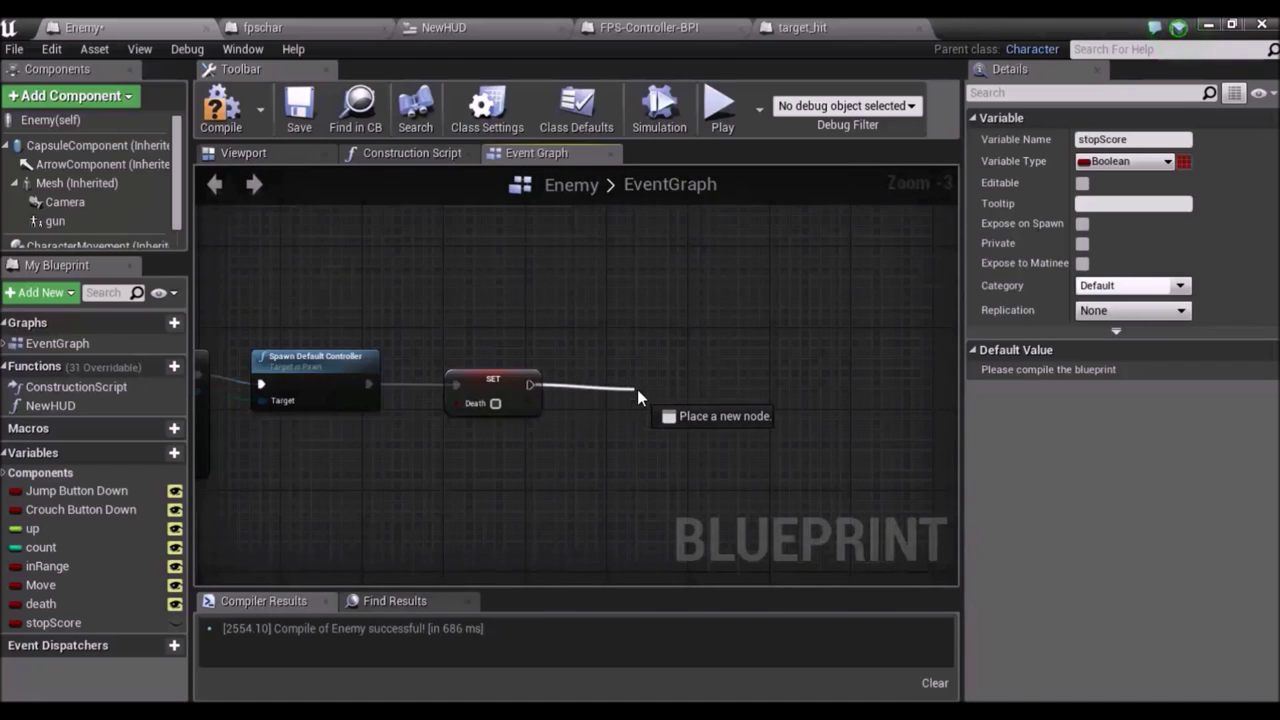
# Add a Set Stop Score node after SET Death and save the Enemy blueprint.
pyautogui.moveTo(528, 386); pyautogui.dragTo(644, 388)
pyautogui.write('sto')
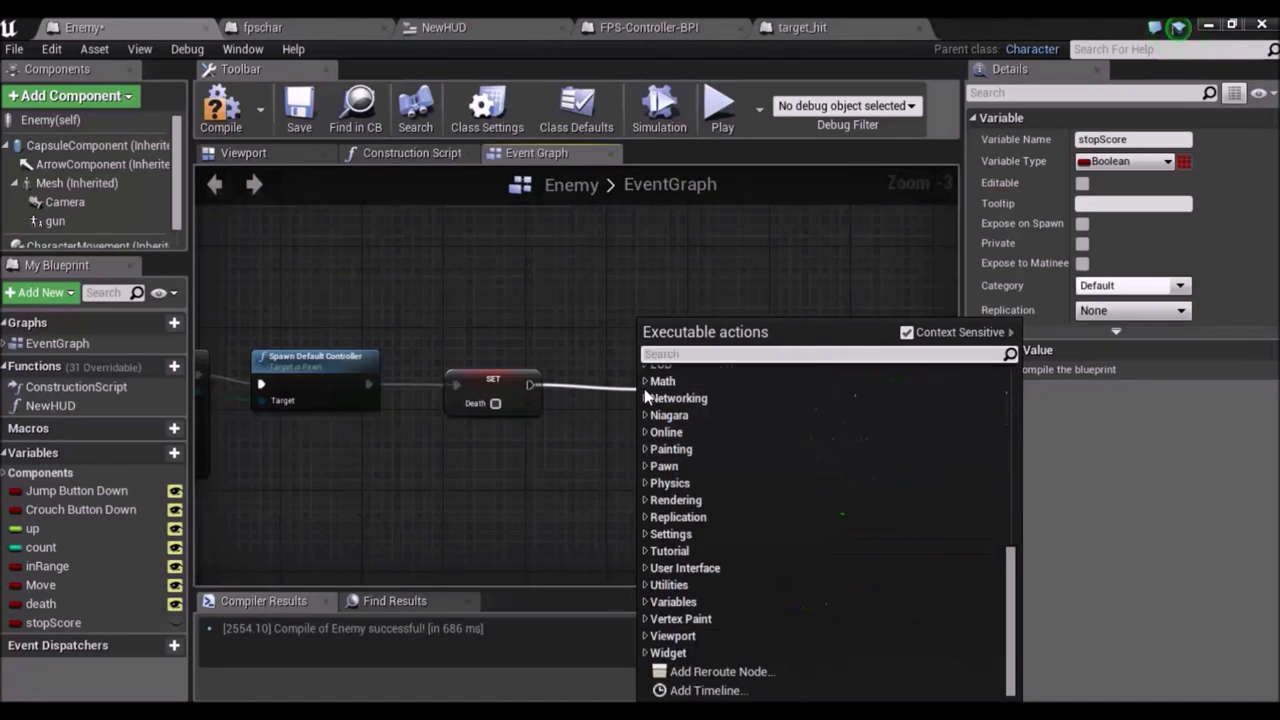
pyautogui.write('p')
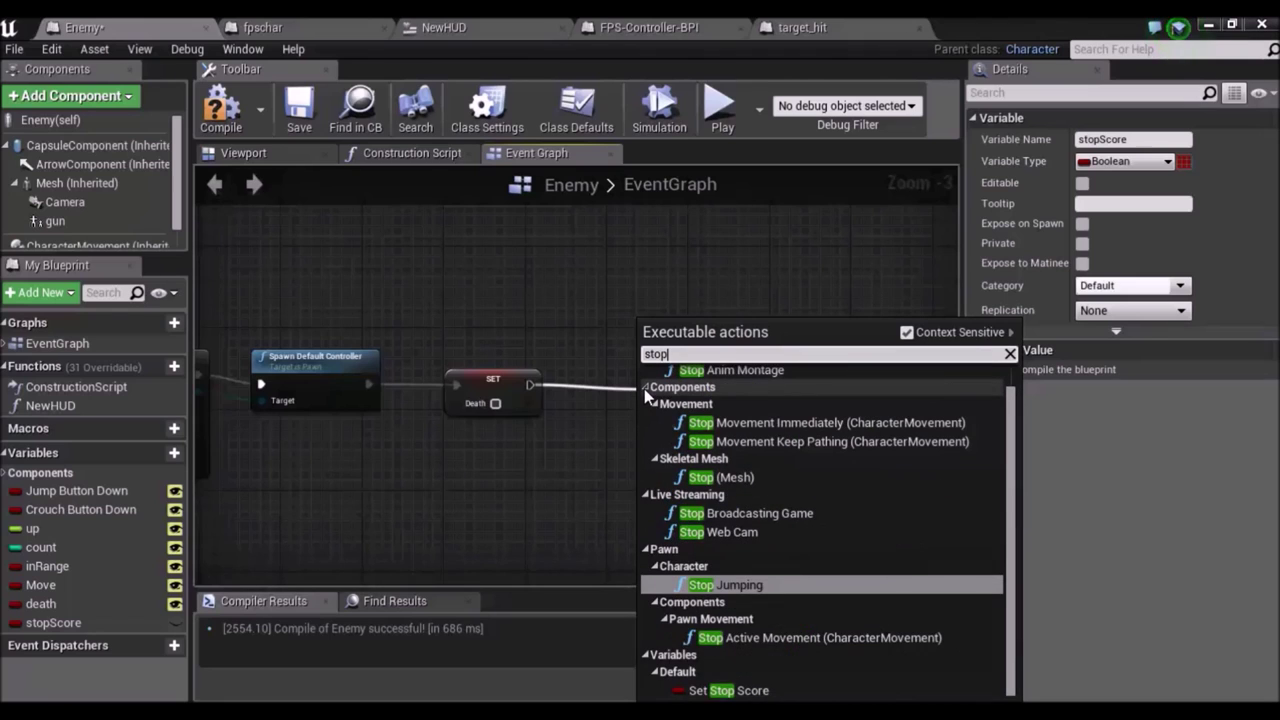
pyautogui.press('Down')
pyautogui.press('Down')
pyautogui.press('Return')
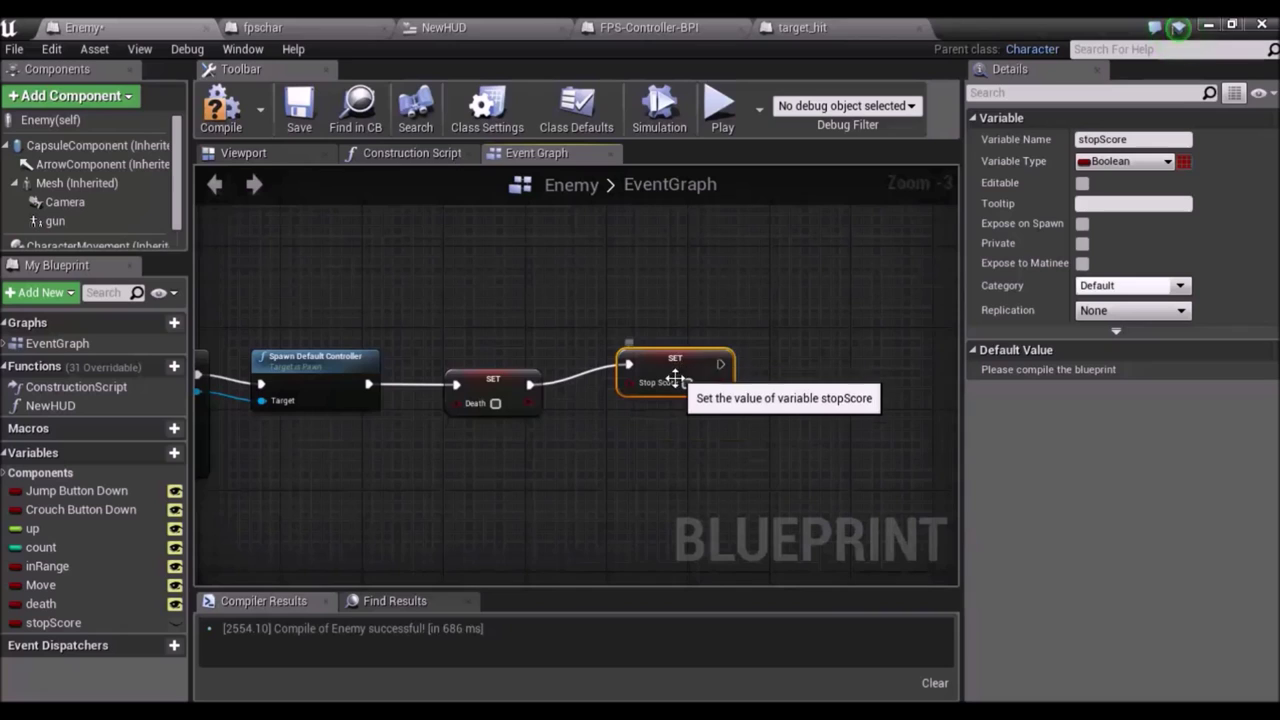
pyautogui.hotkey('ctrl', 's')
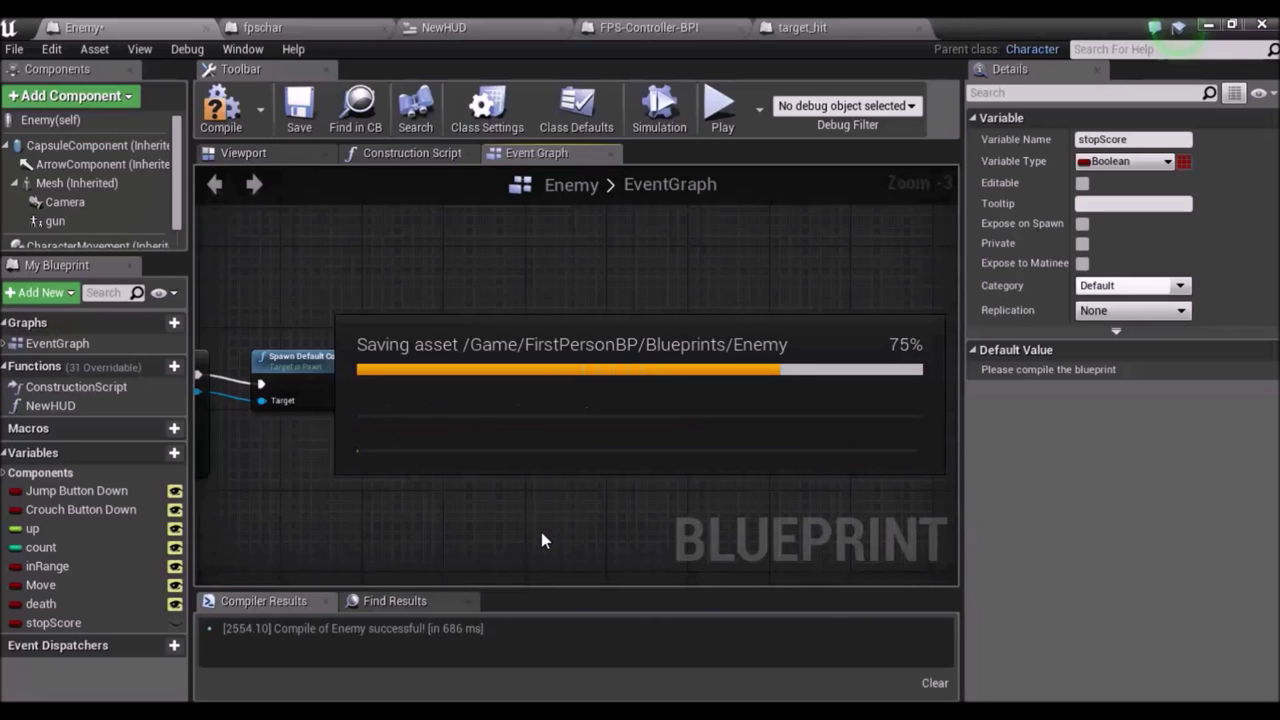
# Review the Event TargetHit to Stop Score node chain, then compile the Enemy blueprint.
pyautogui.moveTo(466, 505)
pyautogui.mouseDown(button='right')
pyautogui.moveTo(537, 494)
pyautogui.moveTo(314, 377)
pyautogui.mouseUp(button='right')
pyautogui.scroll(-4, 537, 494)
pyautogui.scroll(2, 316, 390)
pyautogui.moveTo(328, 465); pyautogui.dragTo(457, 427, button='right')
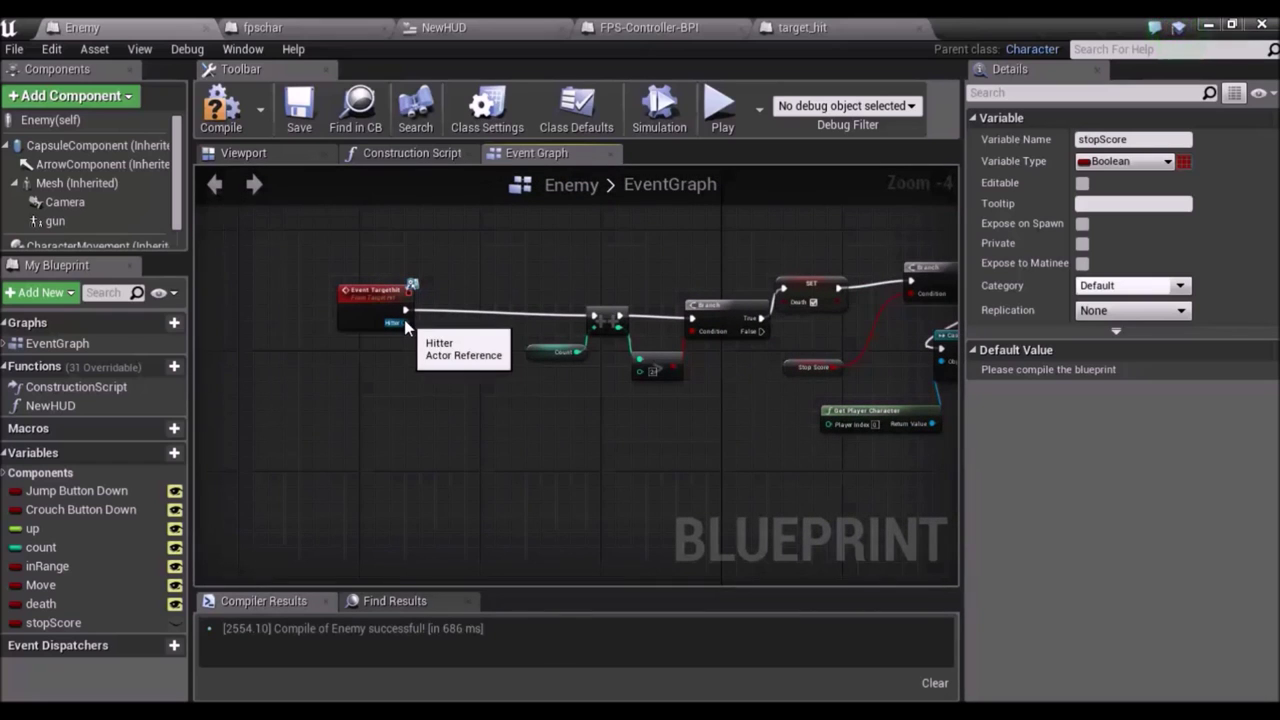
pyautogui.scroll(2, 402, 322)
pyautogui.moveTo(400, 322)
pyautogui.mouseDown()
pyautogui.moveTo(920, 458)
pyautogui.moveTo(489, 508)
pyautogui.moveTo(501, 505)
pyautogui.mouseUp()
pyautogui.scroll(-1, 489, 508)
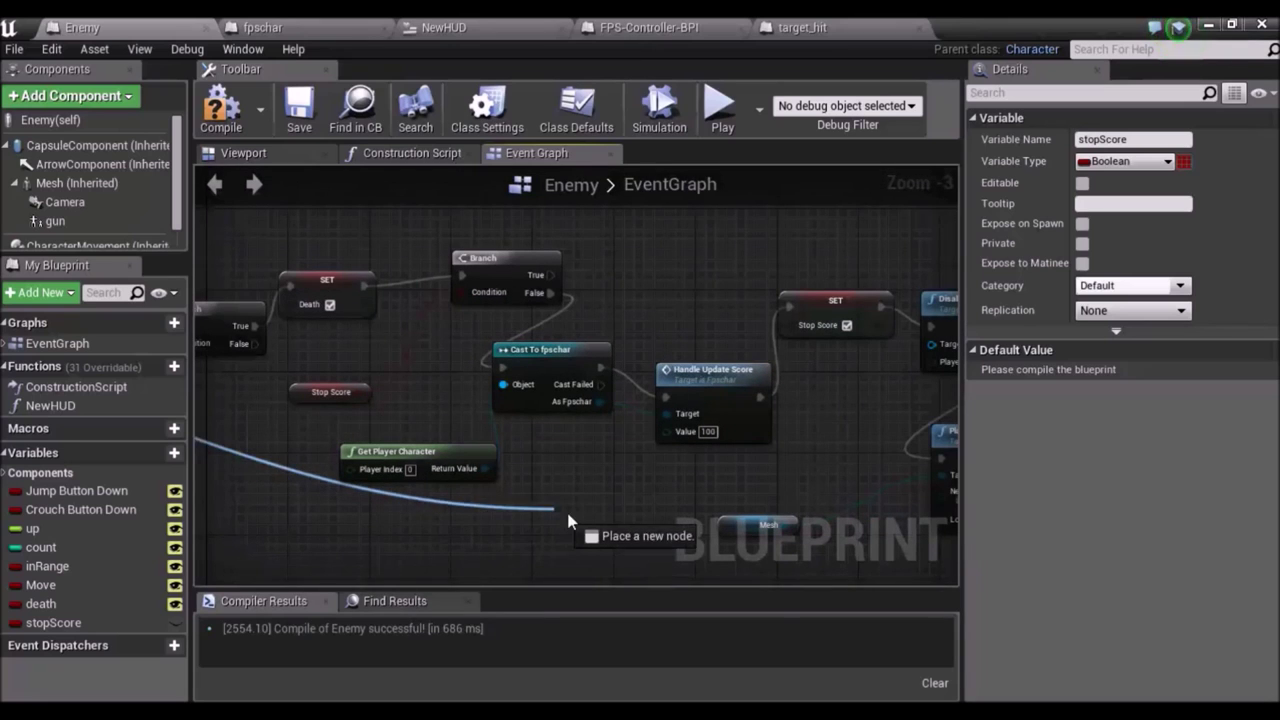
pyautogui.moveTo(501, 505); pyautogui.dragTo(570, 518)
pyautogui.click(530, 448)
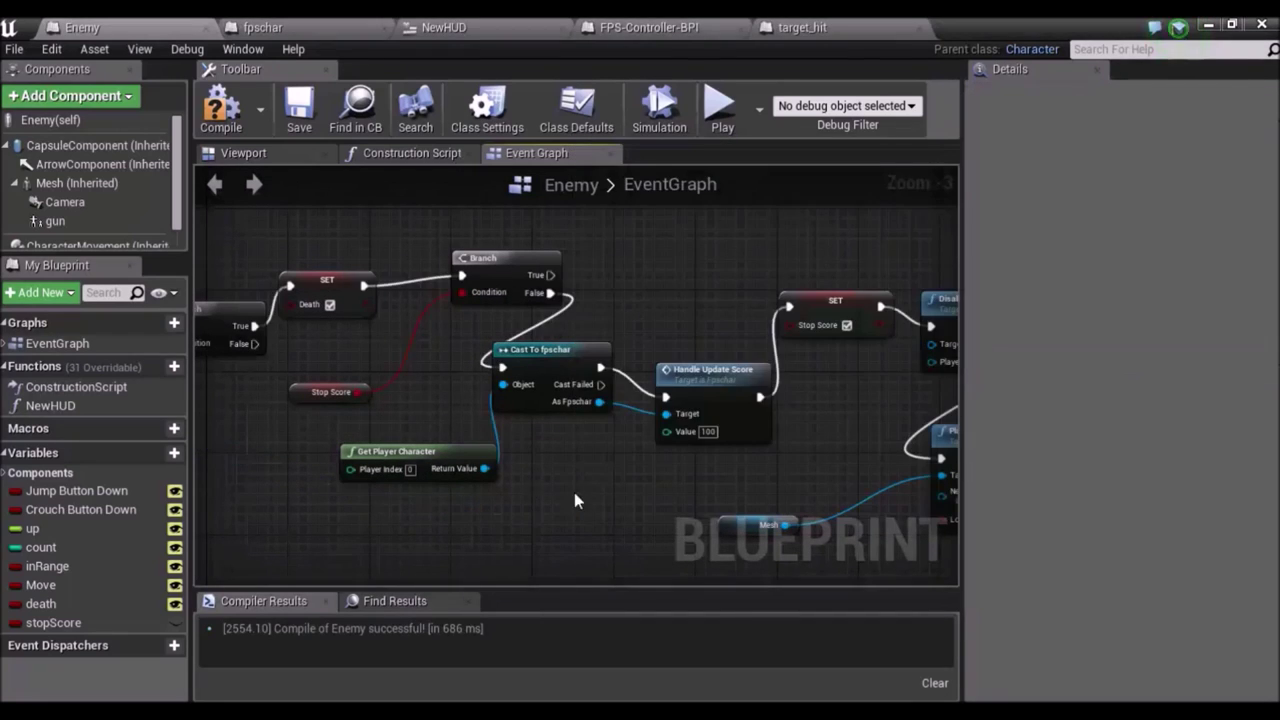
pyautogui.scroll(-1, 570, 492)
pyautogui.scroll(-2, 495, 490)
pyautogui.scroll(3, 486, 466)
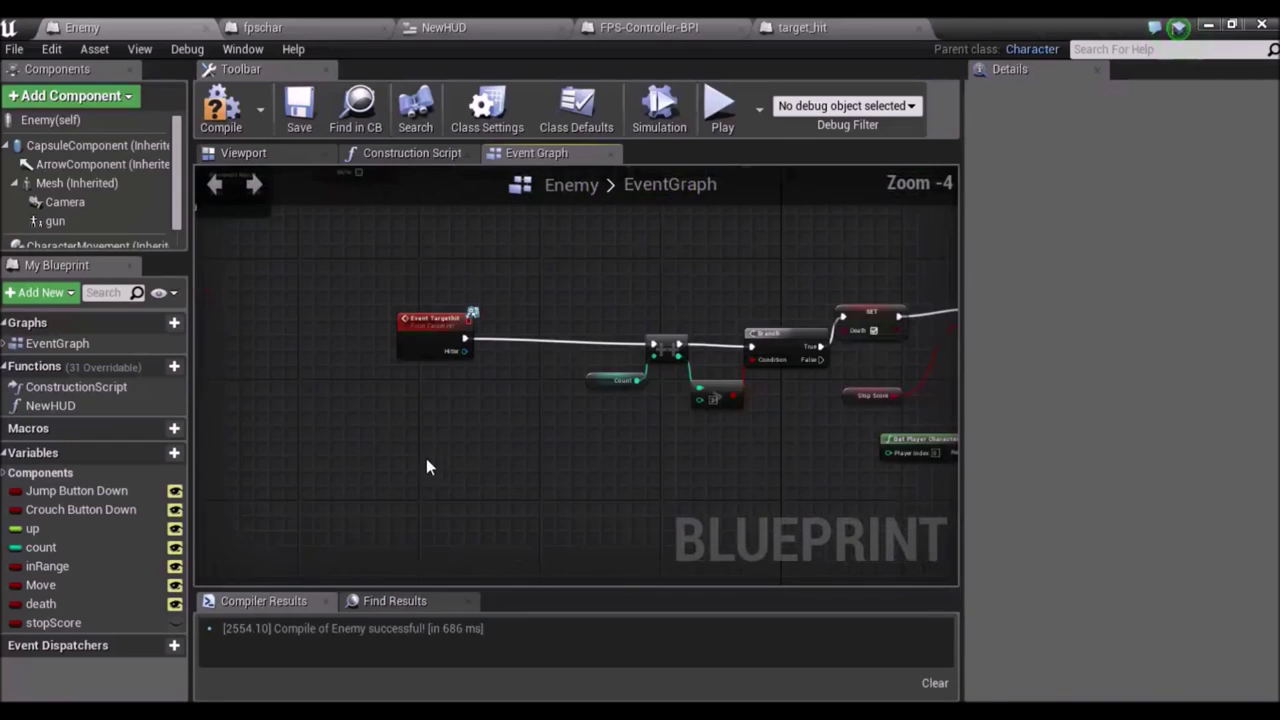
pyautogui.moveTo(509, 371)
pyautogui.mouseDown(button='right')
pyautogui.moveTo(404, 361)
pyautogui.moveTo(343, 457)
pyautogui.mouseUp(button='right')
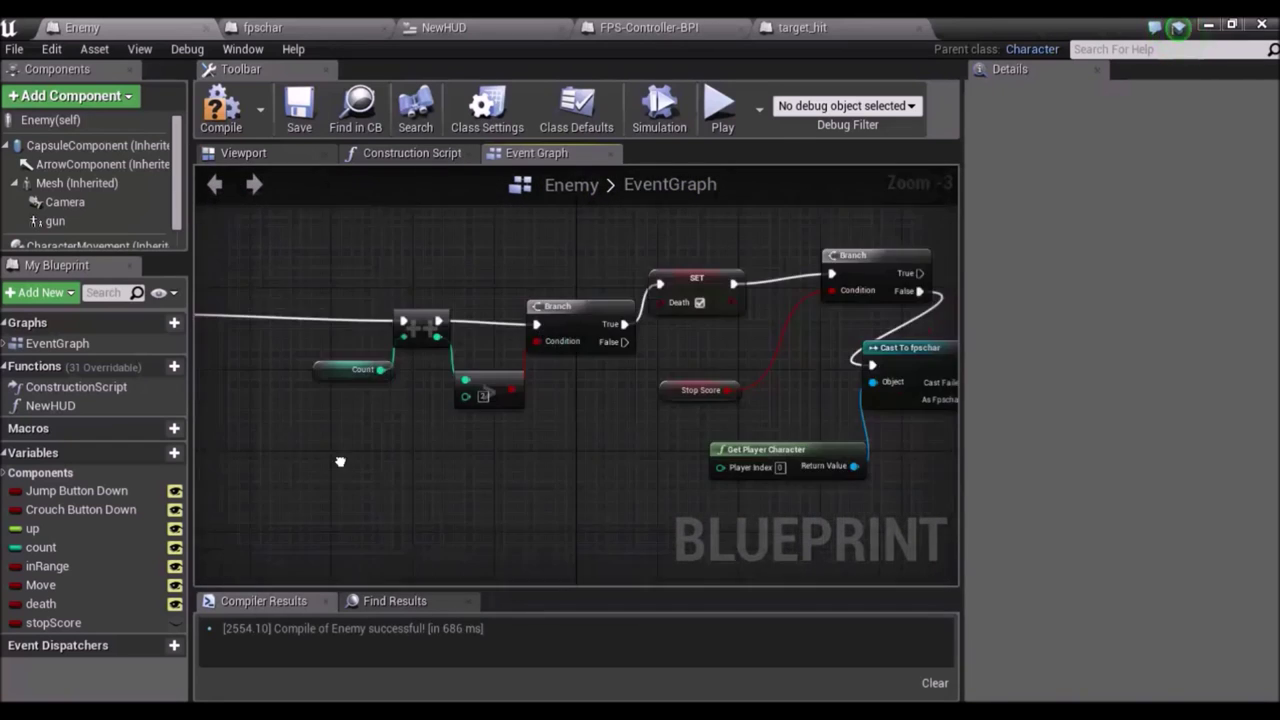
pyautogui.scroll(-2, 571, 495)
pyautogui.moveTo(535, 497)
pyautogui.mouseDown(button='right')
pyautogui.moveTo(618, 519)
pyautogui.moveTo(561, 452)
pyautogui.mouseUp(button='right')
pyautogui.scroll(-1, 560, 463)
pyautogui.scroll(-2, 549, 484)
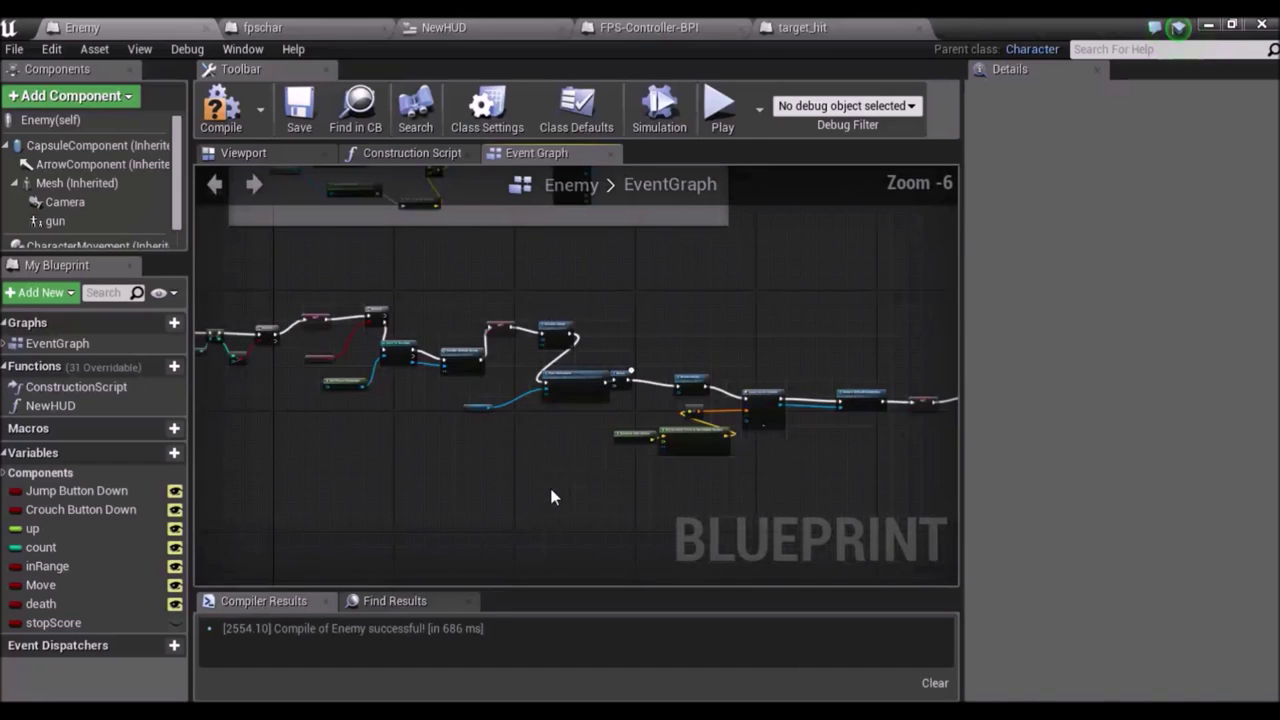
pyautogui.moveTo(547, 480); pyautogui.dragTo(493, 485, button='right')
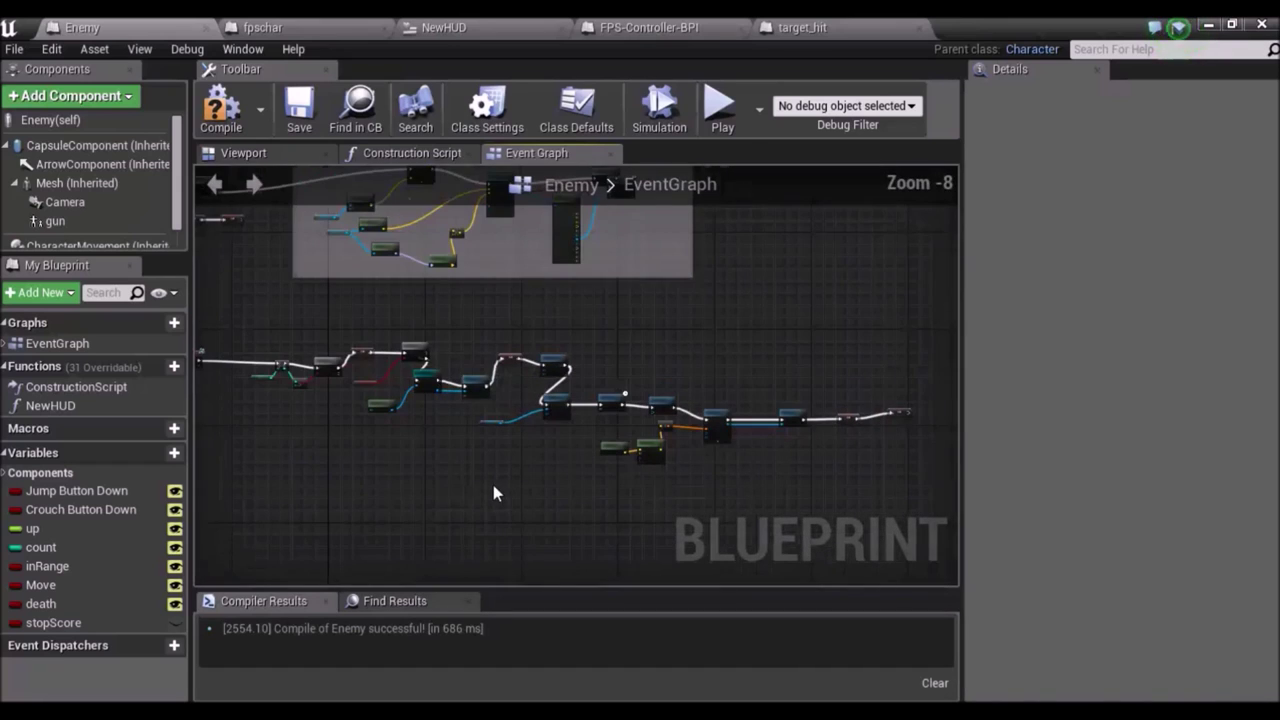
pyautogui.click(223, 124)
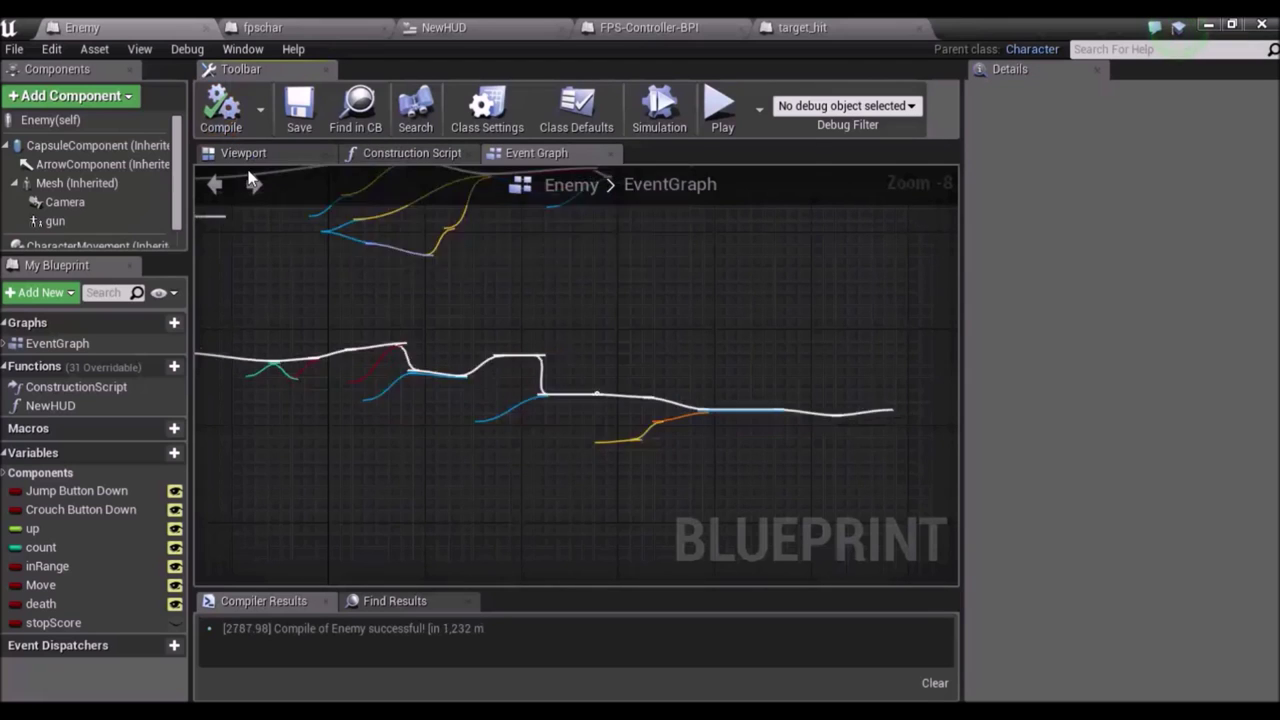
# Look over fpschar's EventGraph score handling, then minimize the blueprint editor to reveal FirstPersonExampleMap.
pyautogui.click(353, 22)
pyautogui.scroll(1, 638, 335)
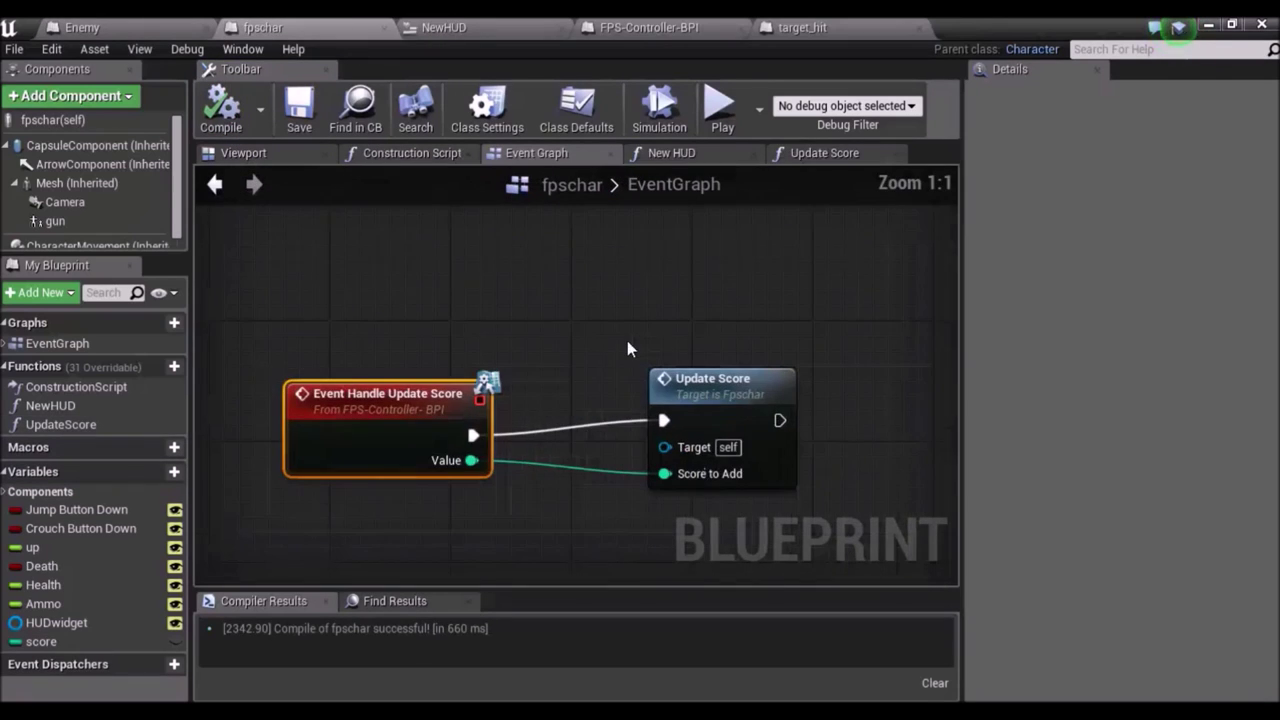
pyautogui.scroll(-4, 627, 340)
pyautogui.scroll(-4, 435, 345)
pyautogui.scroll(1, 594, 337)
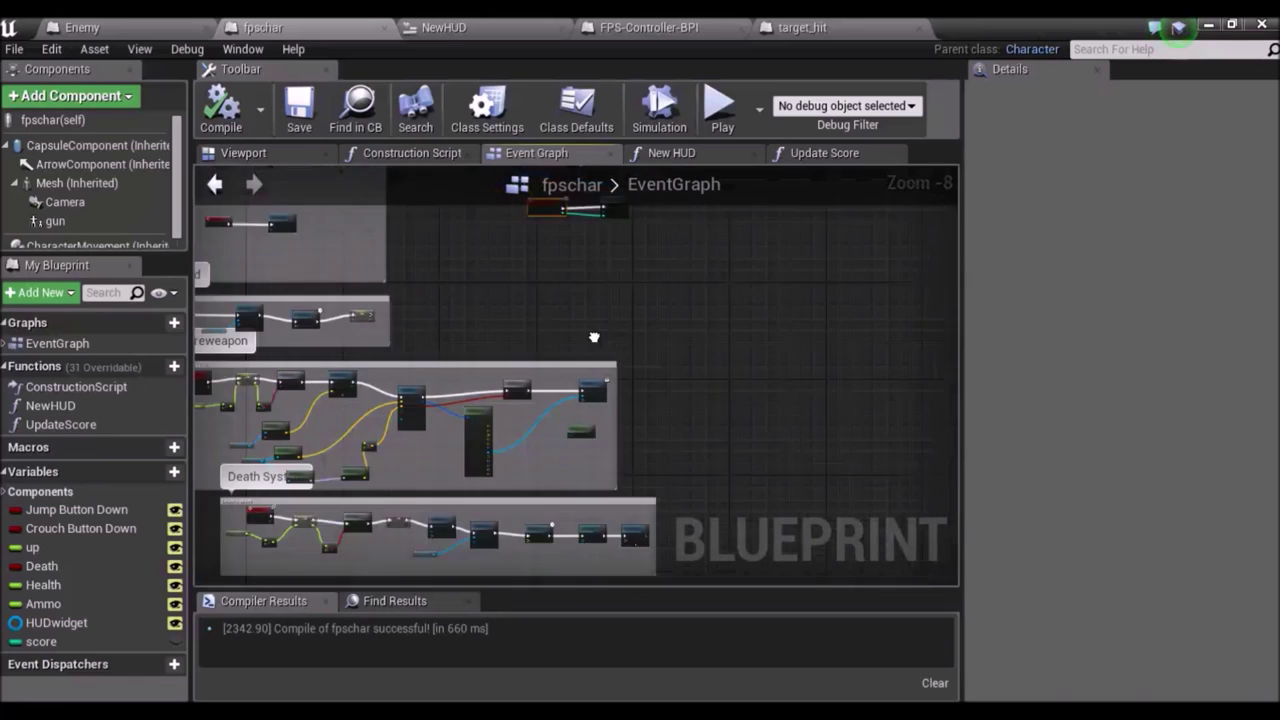
pyautogui.scroll(1, 600, 345)
pyautogui.scroll(1, 685, 470)
pyautogui.scroll(1, 630, 440)
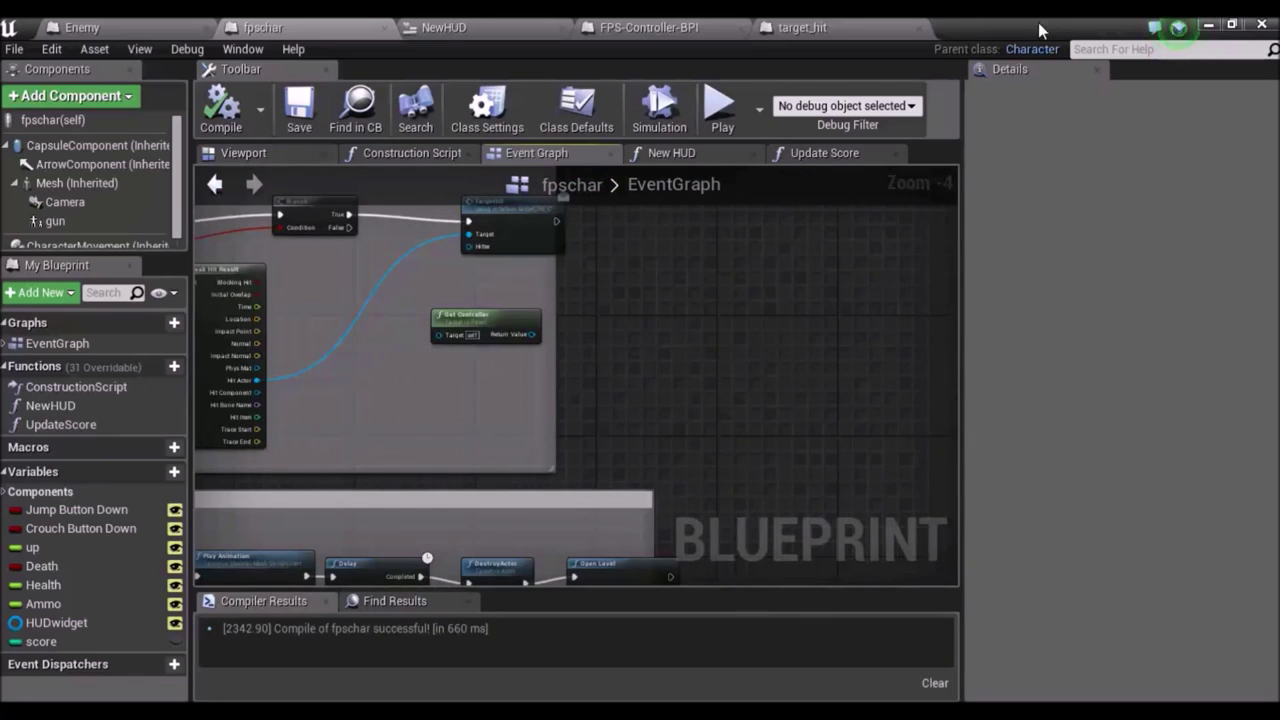
pyautogui.click(1208, 25)
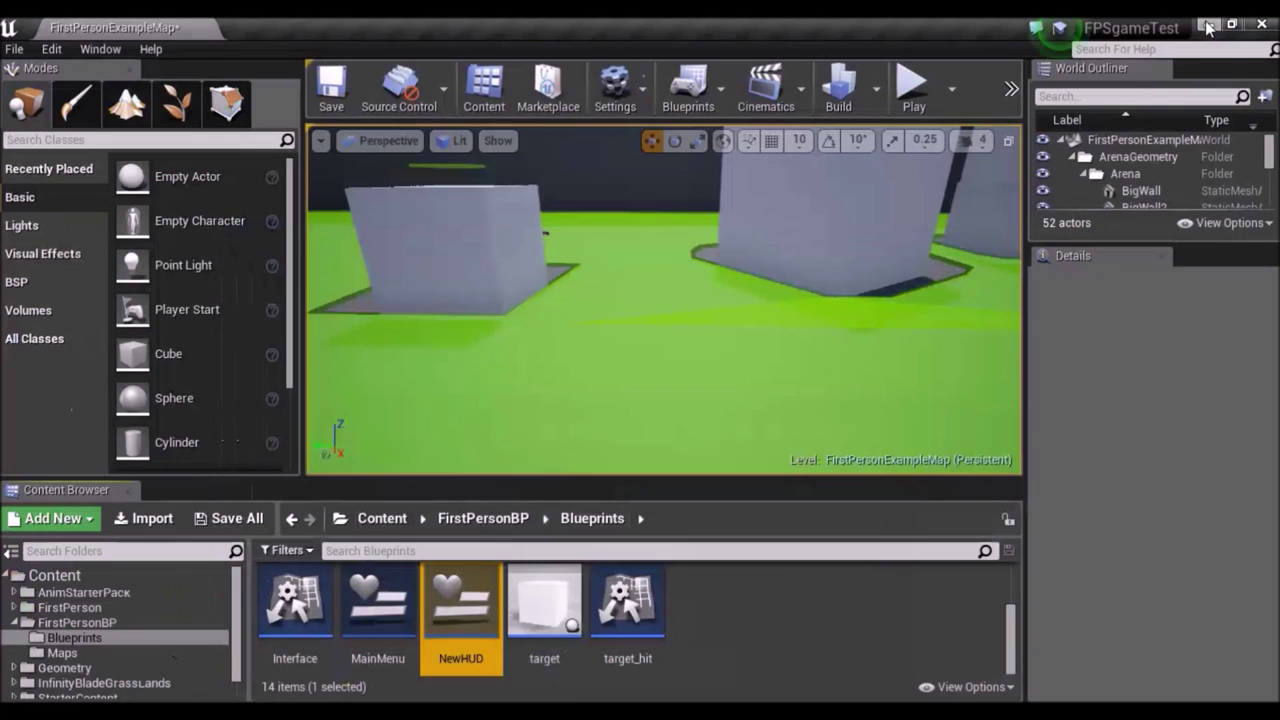
pyautogui.click(912, 90)
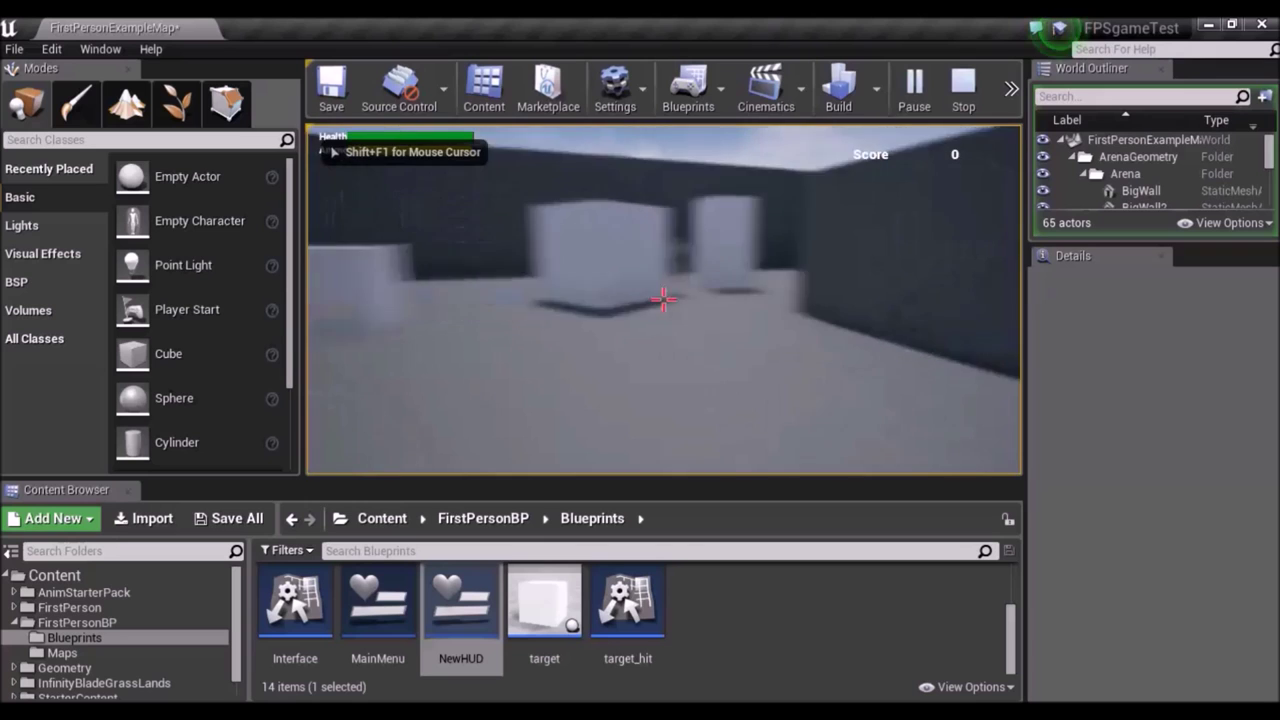
pyautogui.press('w')
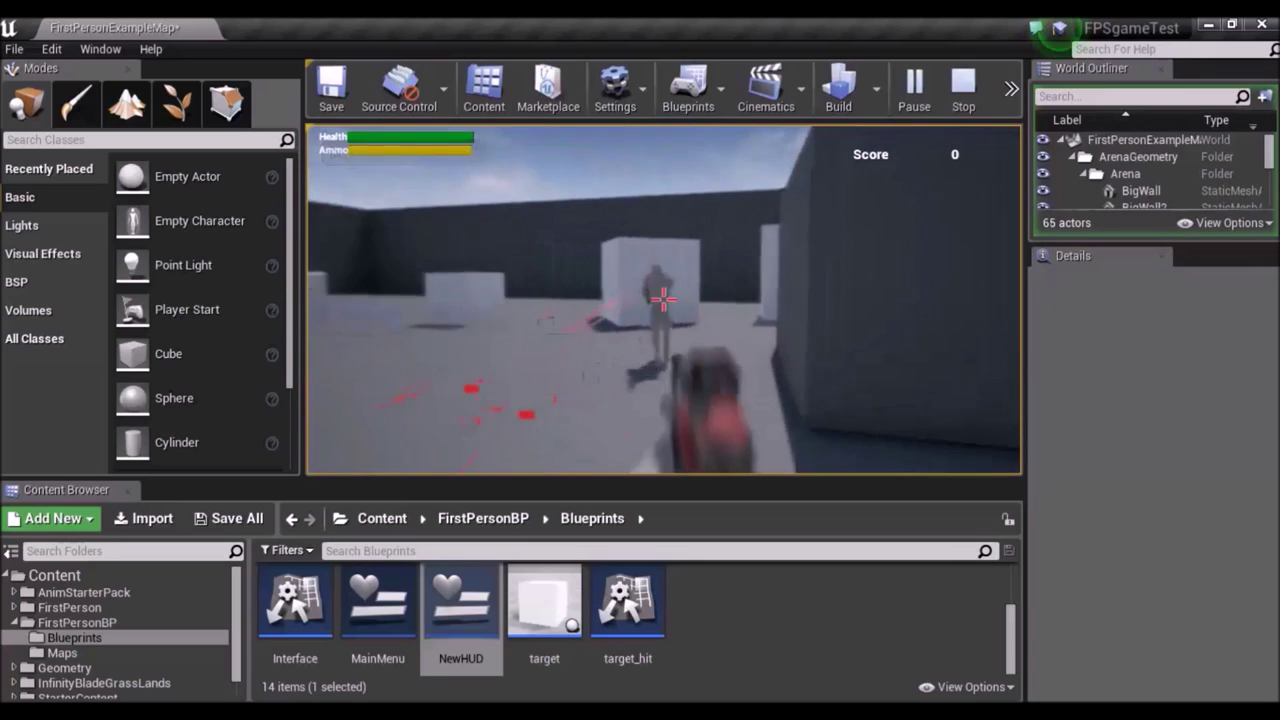
pyautogui.click(664, 298)
pyautogui.click(664, 298)
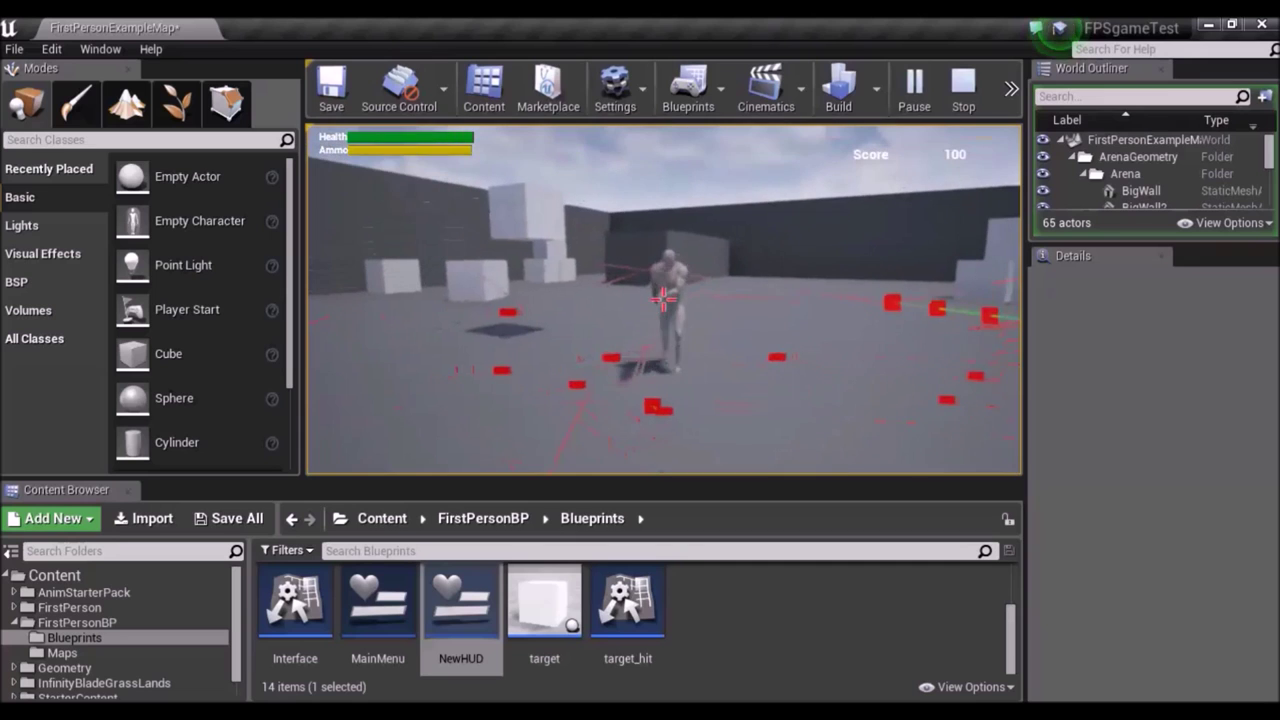
pyautogui.click(664, 298)
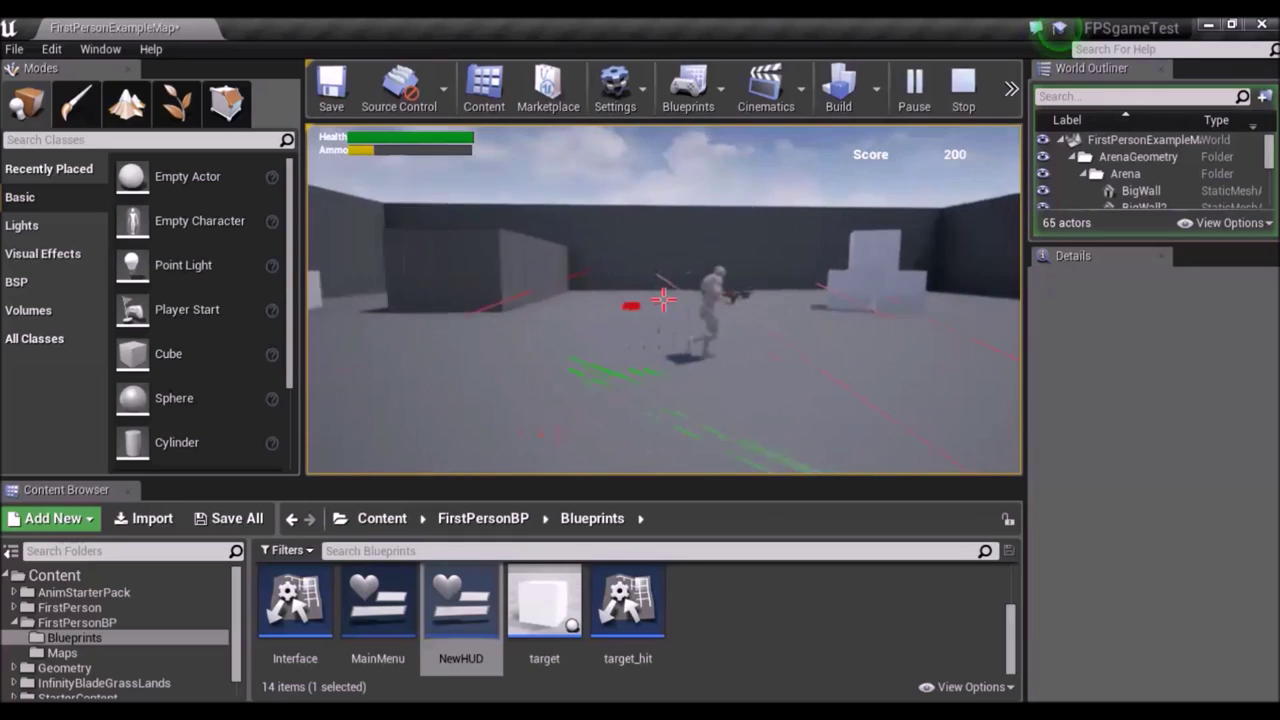
pyautogui.press('Escape')
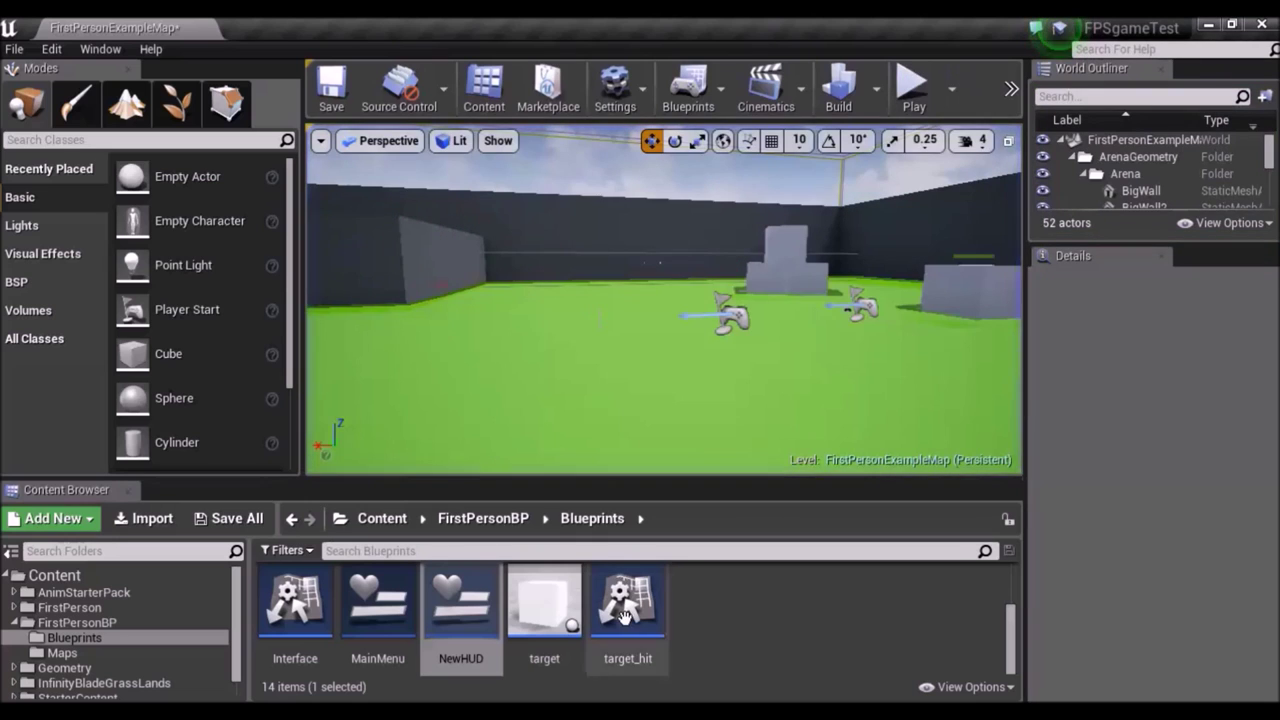
# Open fpschar from the Blueprints folder and switch the blueprint editor to the Enemy EventGraph.
pyautogui.scroll(2, 795, 646)
pyautogui.scroll(1, 796, 651)
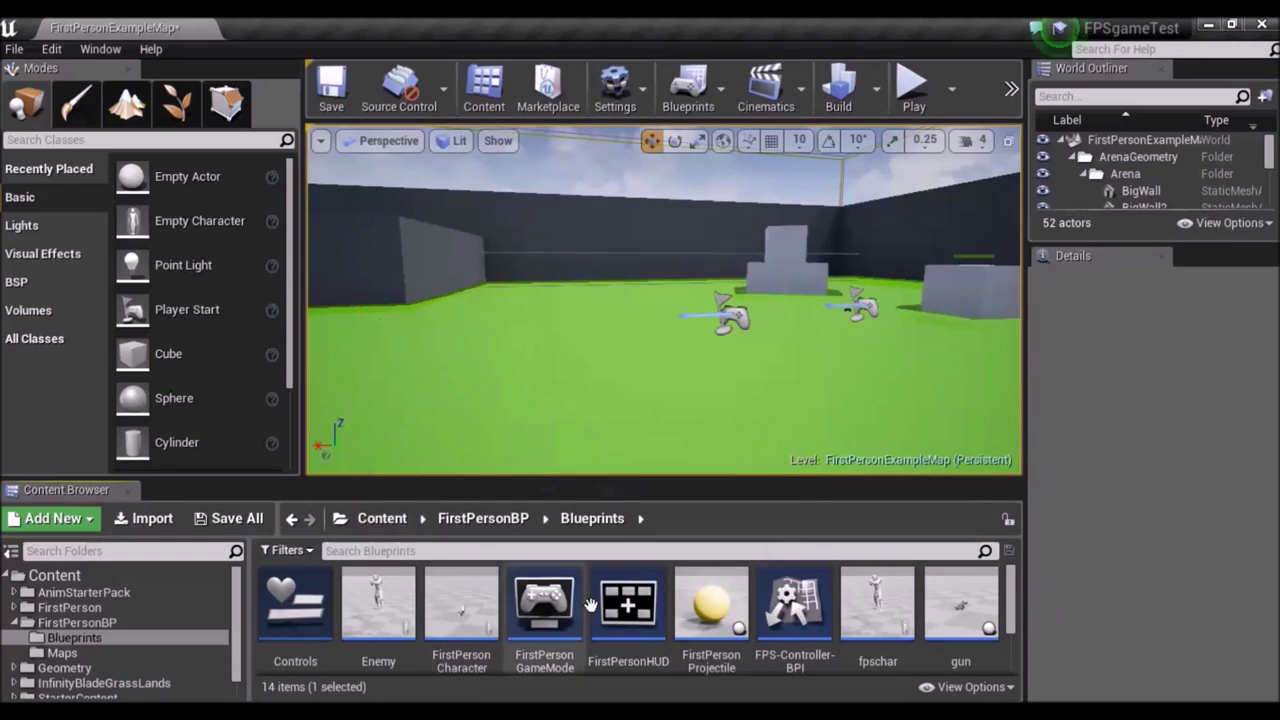
pyautogui.doubleClick(877, 605)
pyautogui.click(787, 643)
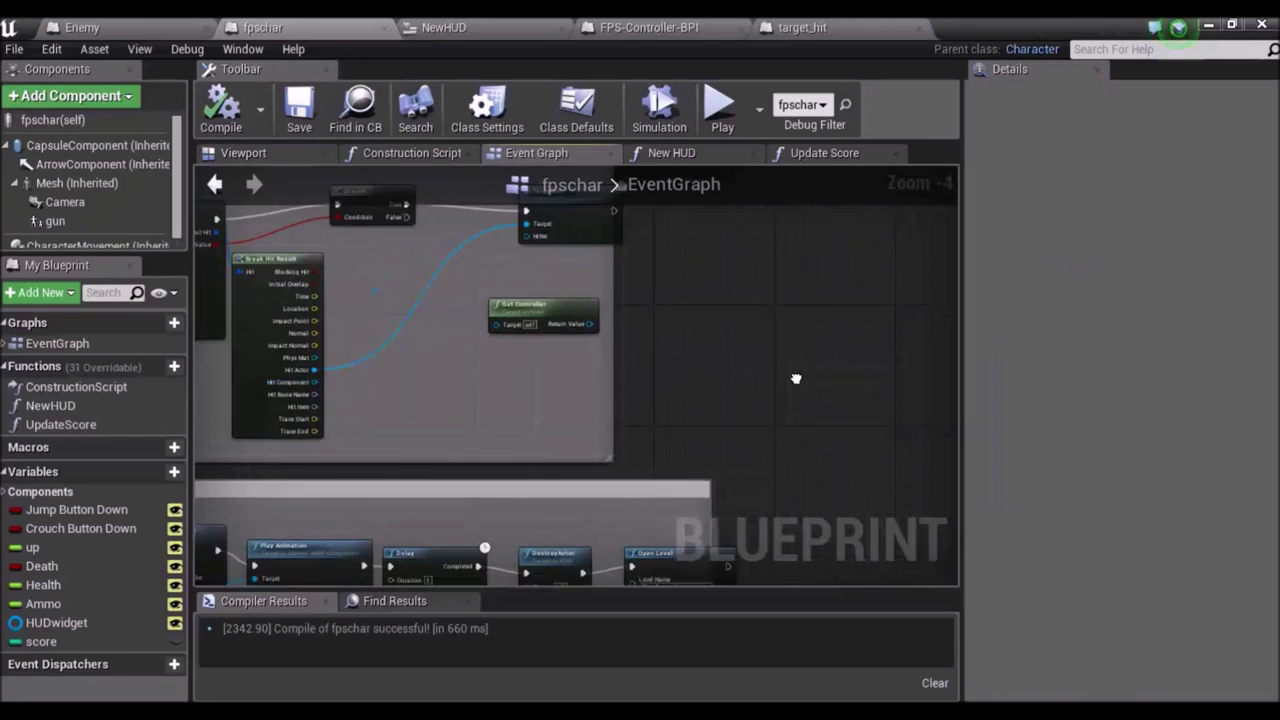
pyautogui.scroll(-3, 855, 392)
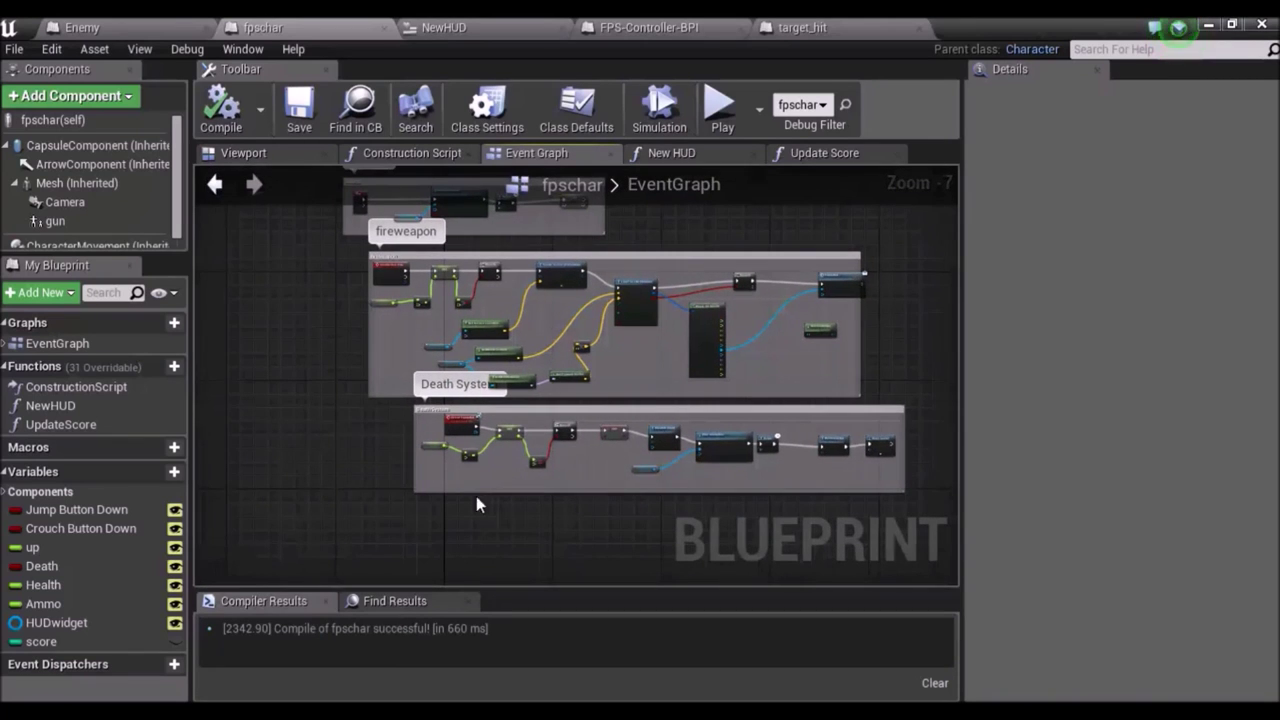
pyautogui.click(130, 28)
pyautogui.scroll(3, 407, 490)
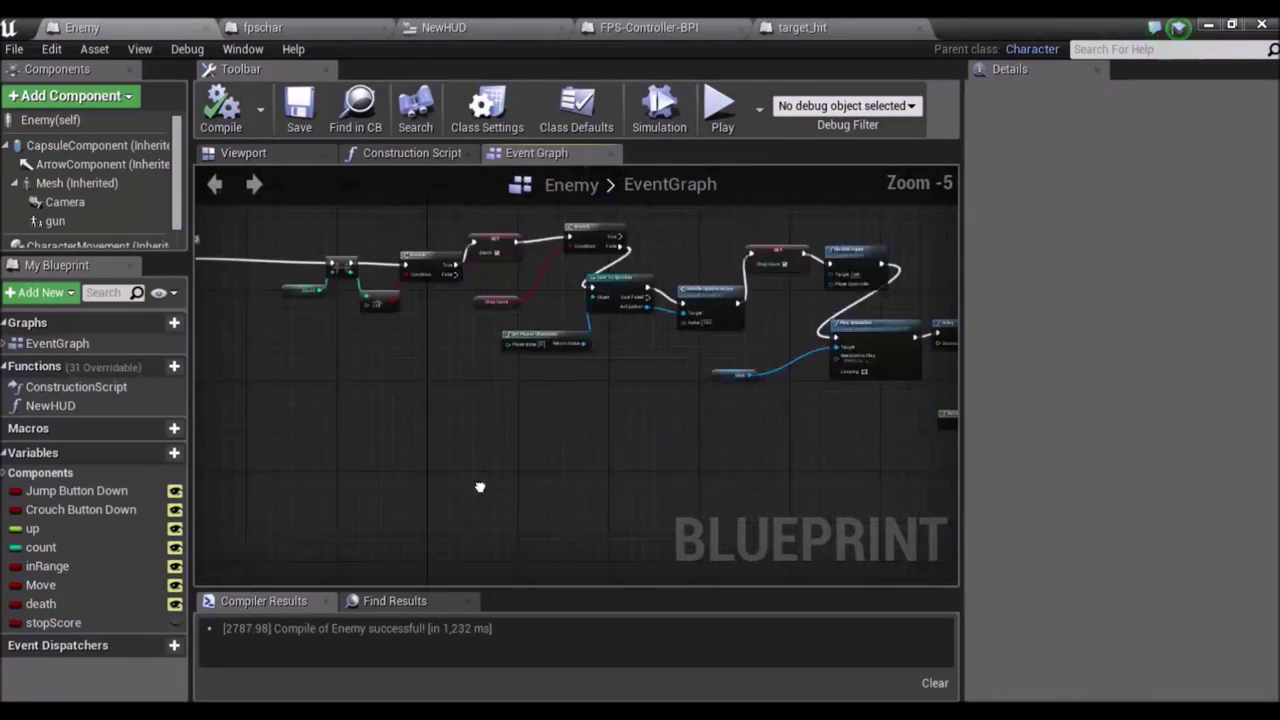
# Inspect the Cast To fpschar, SET Stop Score, Branch and SET Death nodes in the Enemy graph.
pyautogui.scroll(2, 419, 462)
pyautogui.moveTo(604, 408); pyautogui.dragTo(286, 451, button='right')
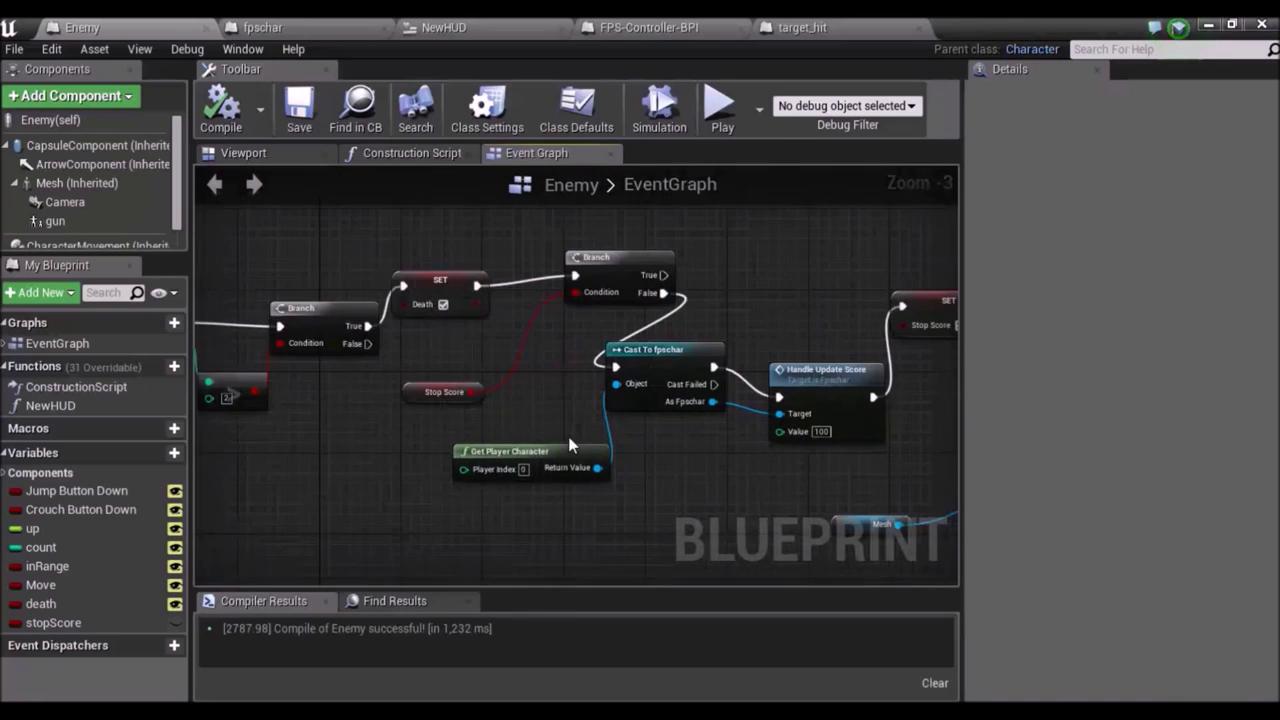
pyautogui.moveTo(724, 471); pyautogui.dragTo(544, 431, button='right')
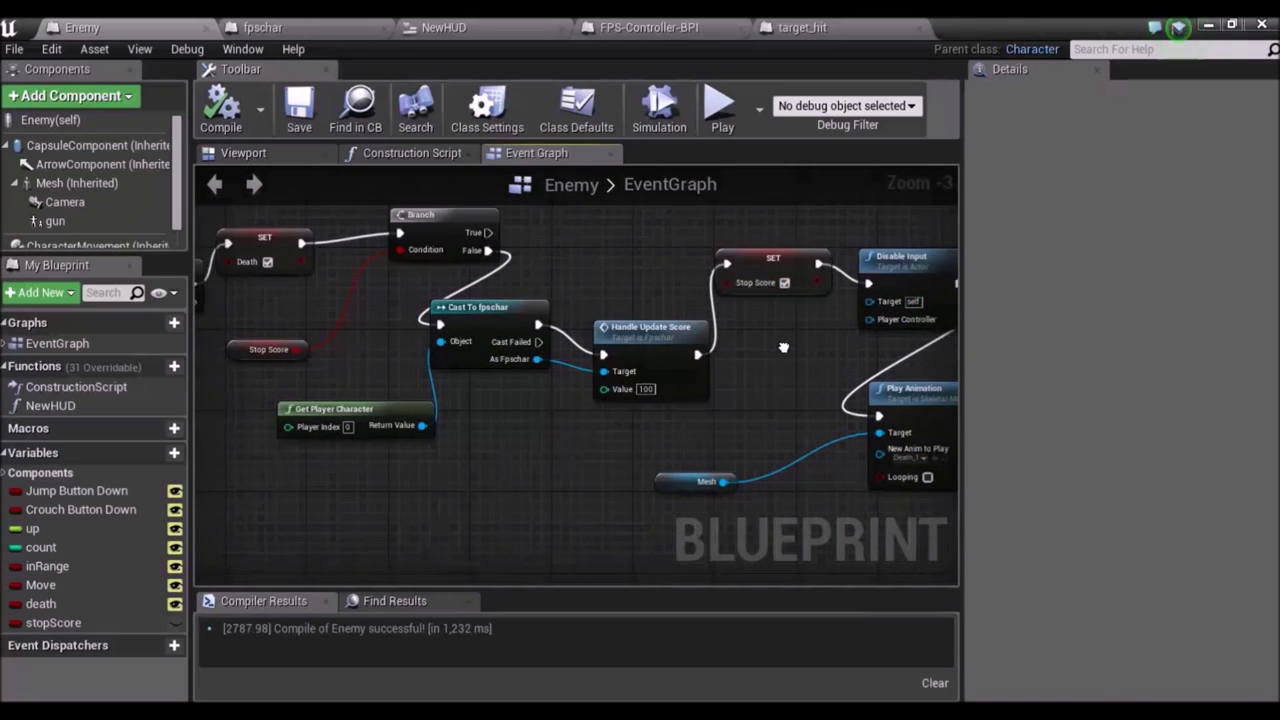
pyautogui.moveTo(782, 342); pyautogui.dragTo(826, 386, button='right')
pyautogui.moveTo(428, 372); pyautogui.dragTo(632, 345, button='right')
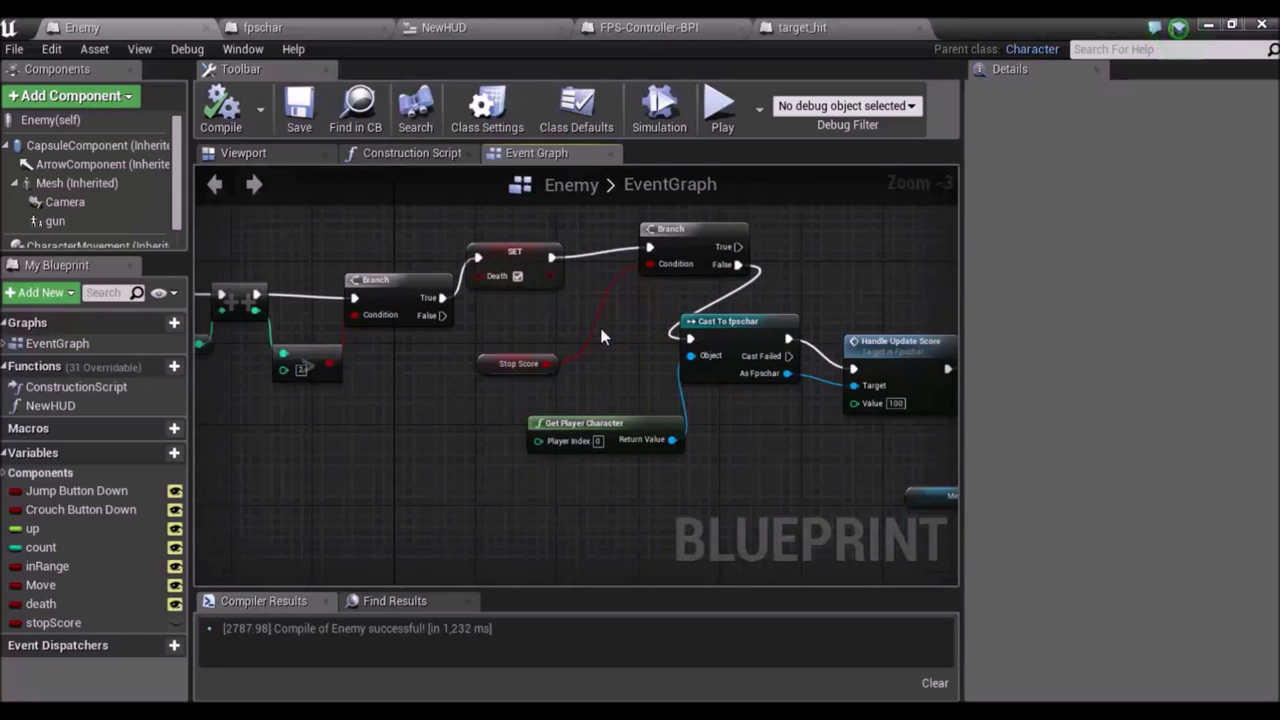
pyautogui.moveTo(599, 323); pyautogui.dragTo(484, 348, button='right')
pyautogui.moveTo(520, 256); pyautogui.dragTo(605, 313)
pyautogui.click(697, 294)
pyautogui.moveTo(382, 369); pyautogui.dragTo(307, 344, button='right')
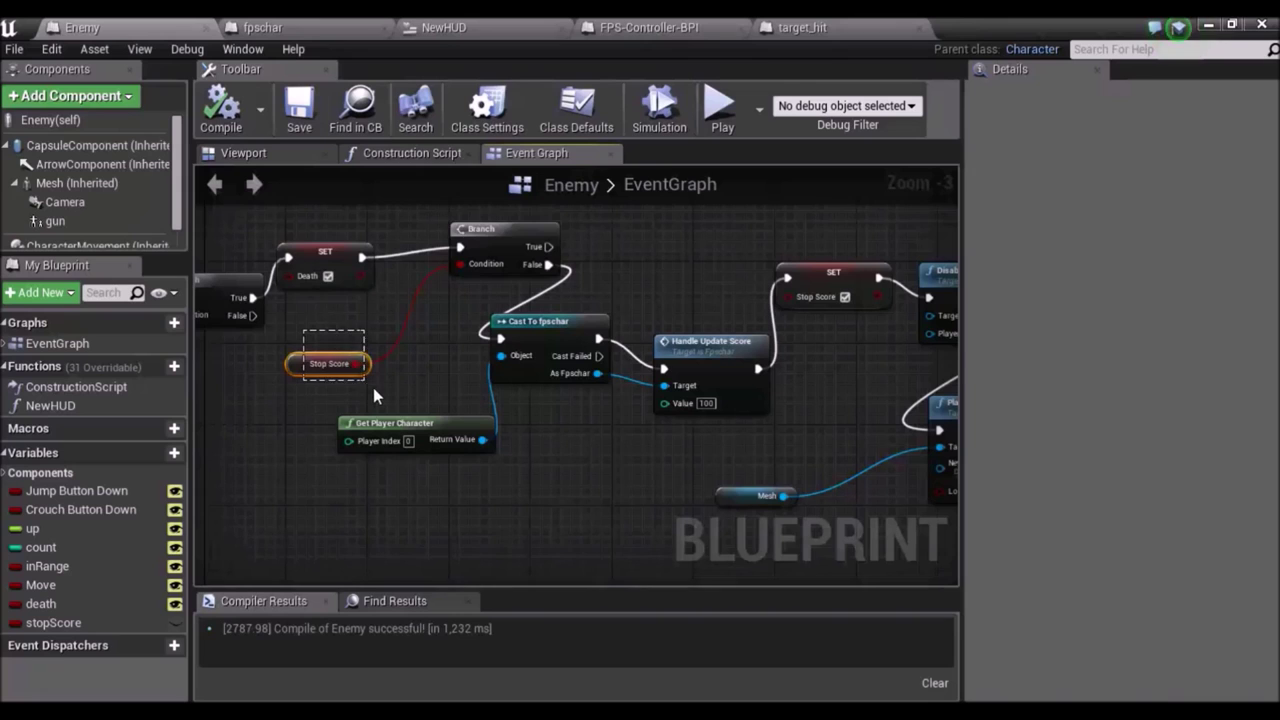
# Check the Stop Score variable and Handle Update Score node, then minimize the Enemy blueprint.
pyautogui.moveTo(373, 387); pyautogui.dragTo(374, 388)
pyautogui.moveTo(415, 372); pyautogui.dragTo(375, 370, button='right')
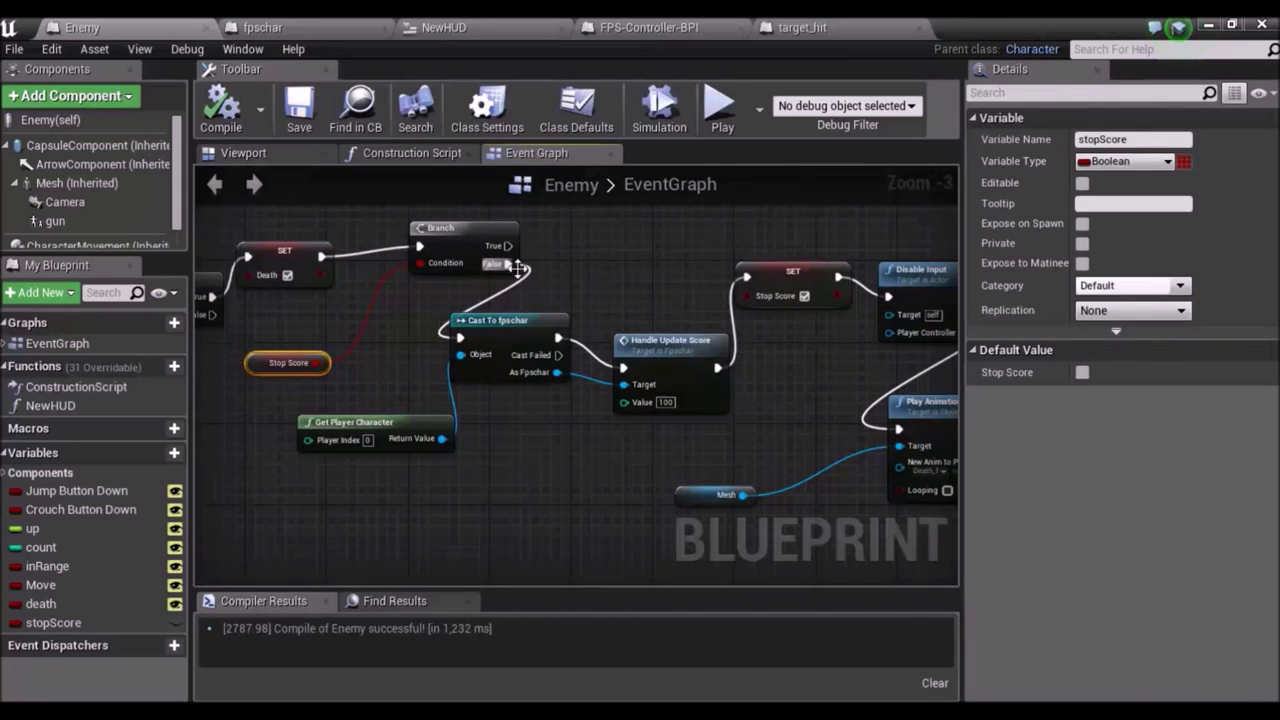
pyautogui.scroll(1, 510, 400)
pyautogui.moveTo(524, 390); pyautogui.dragTo(510, 358, button='right')
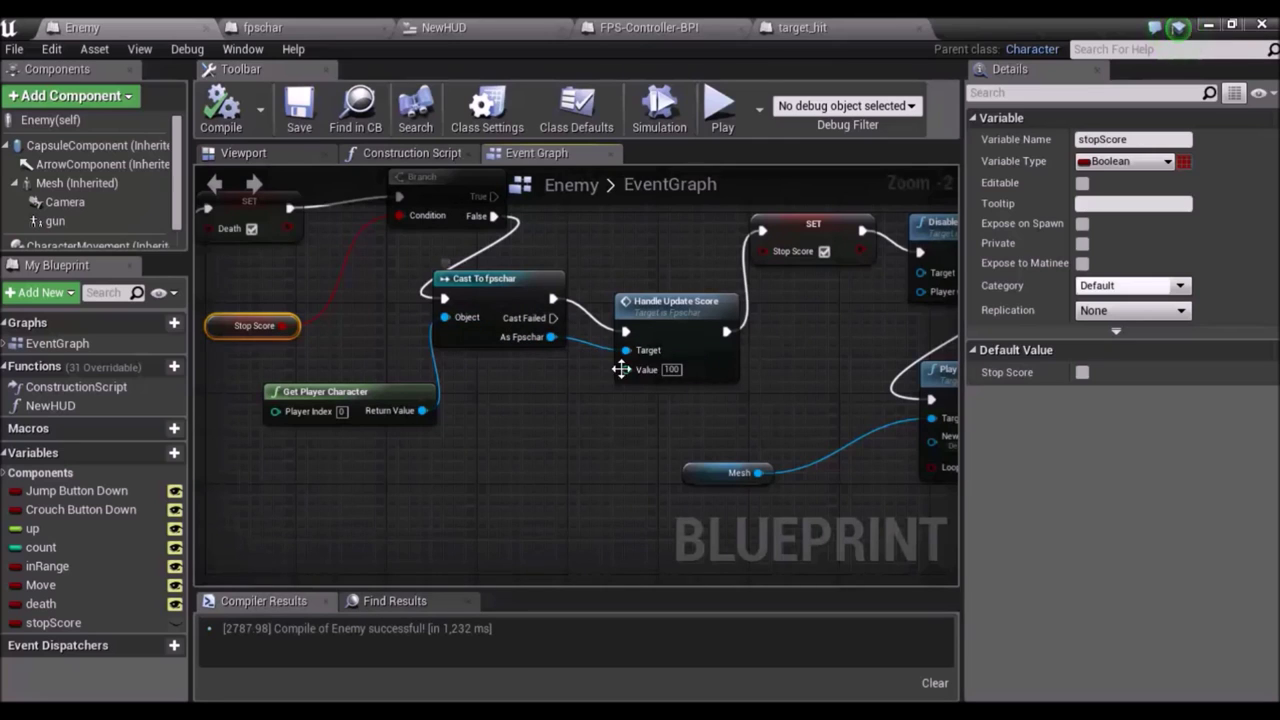
pyautogui.click(661, 322)
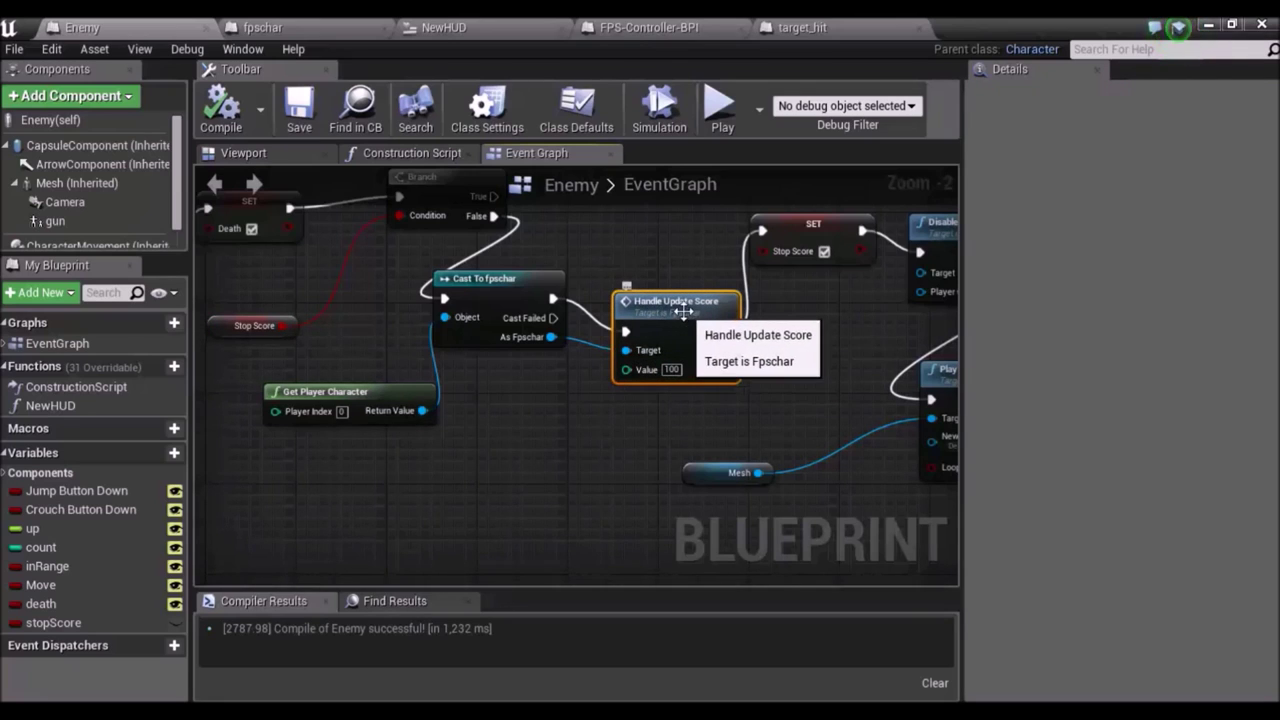
pyautogui.moveTo(683, 312); pyautogui.dragTo(565, 332, button='right')
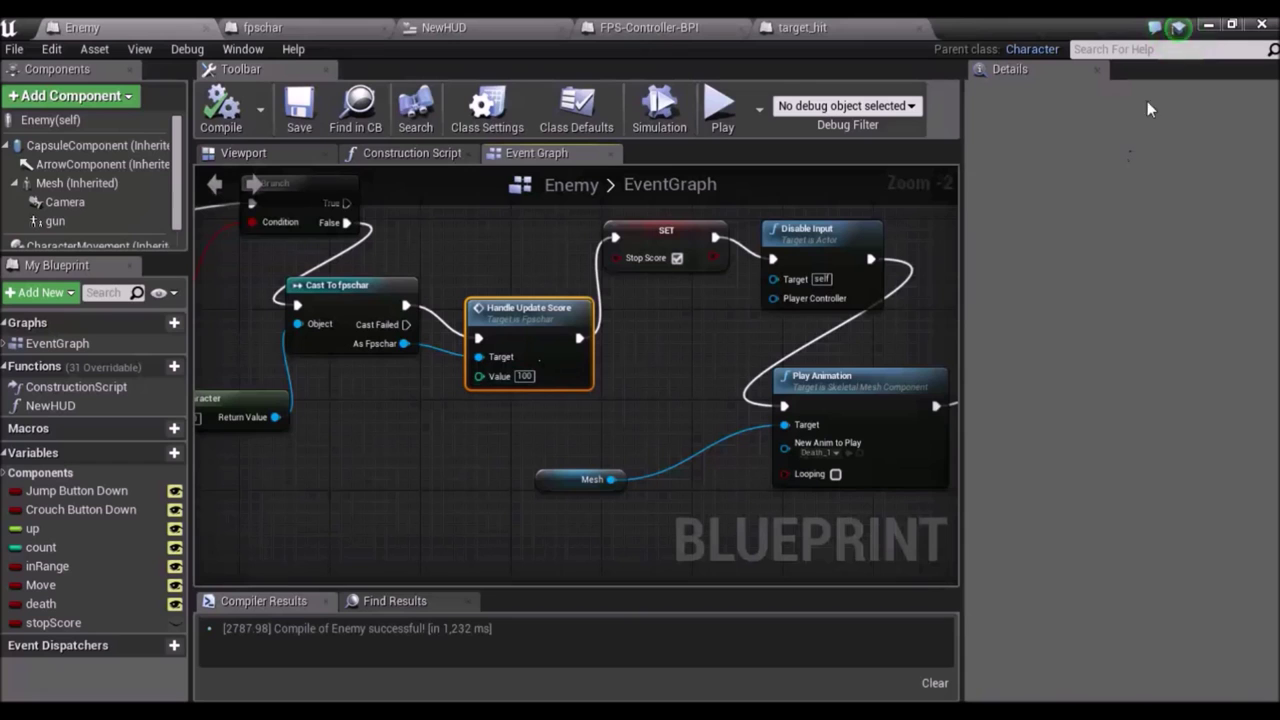
pyautogui.click(1205, 24)
pyautogui.scroll(-2, 790, 640)
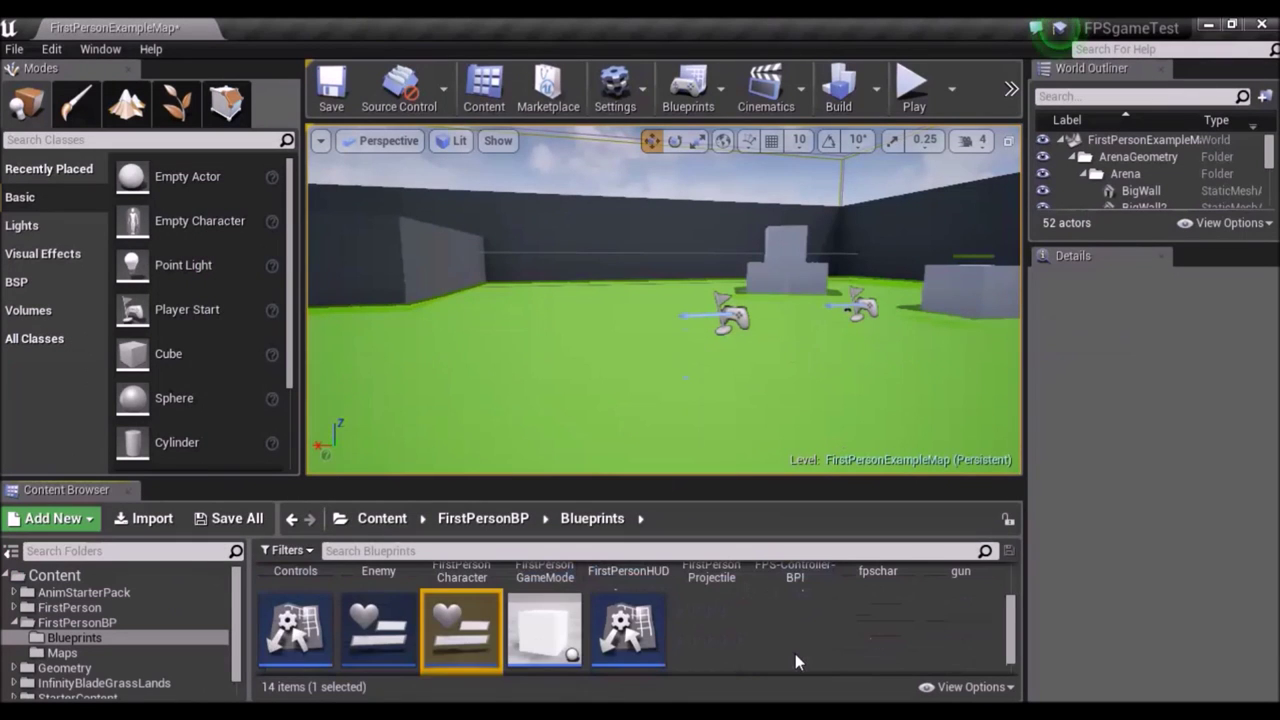
# Open the FPS-Controller-BPI interface, then locate fpschar's Event Handle Update Score nodes.
pyautogui.doubleClick(797, 582)
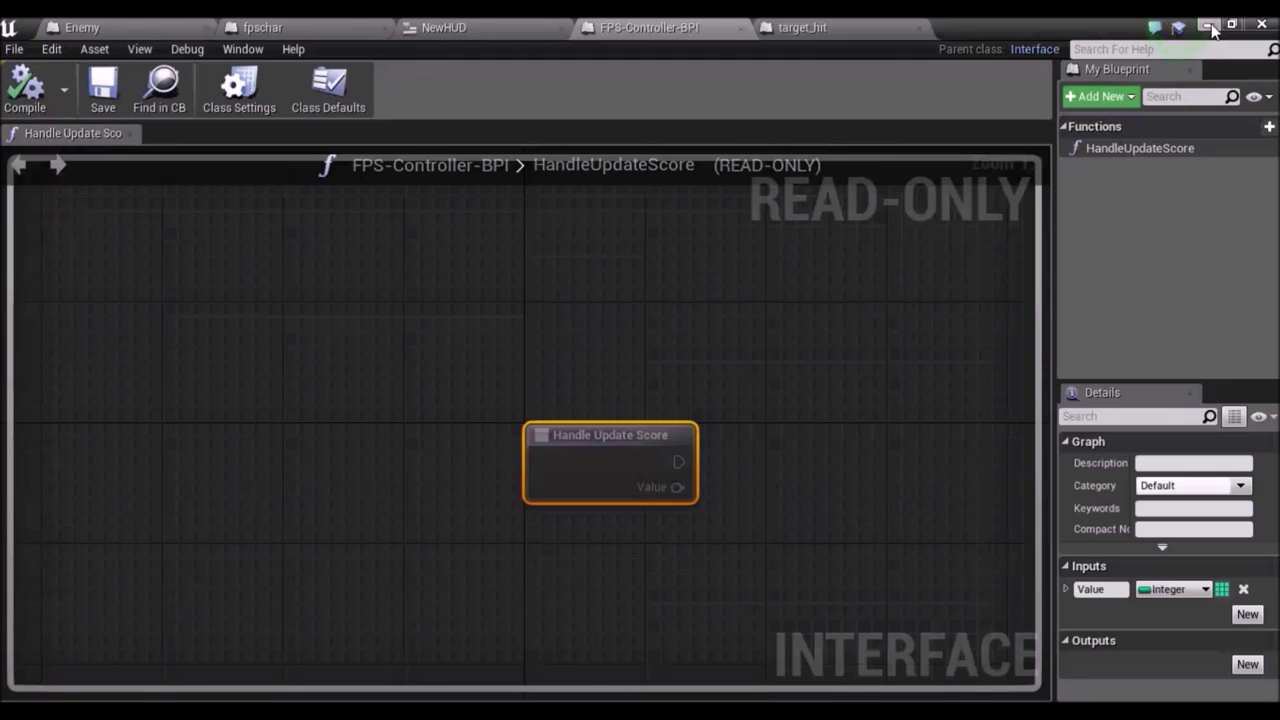
pyautogui.click(287, 28)
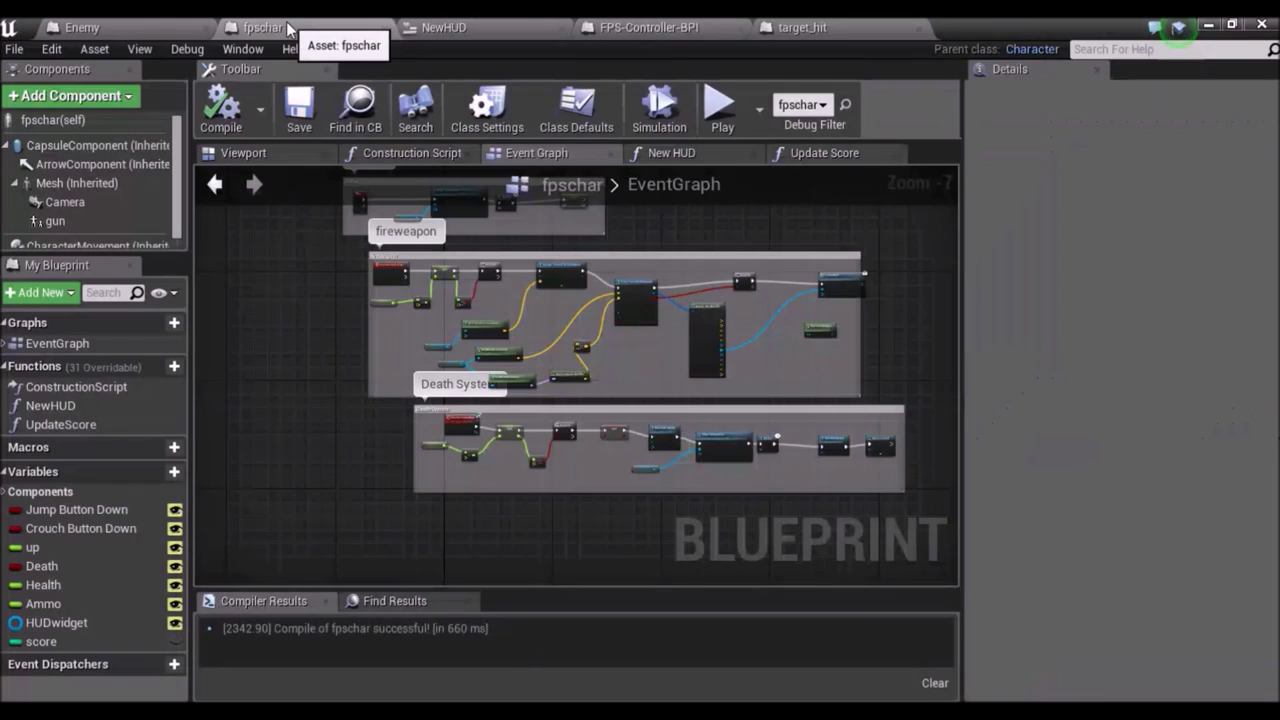
pyautogui.scroll(1, 759, 458)
pyautogui.scroll(2, 893, 277)
pyautogui.moveTo(893, 277); pyautogui.dragTo(699, 314, button='right')
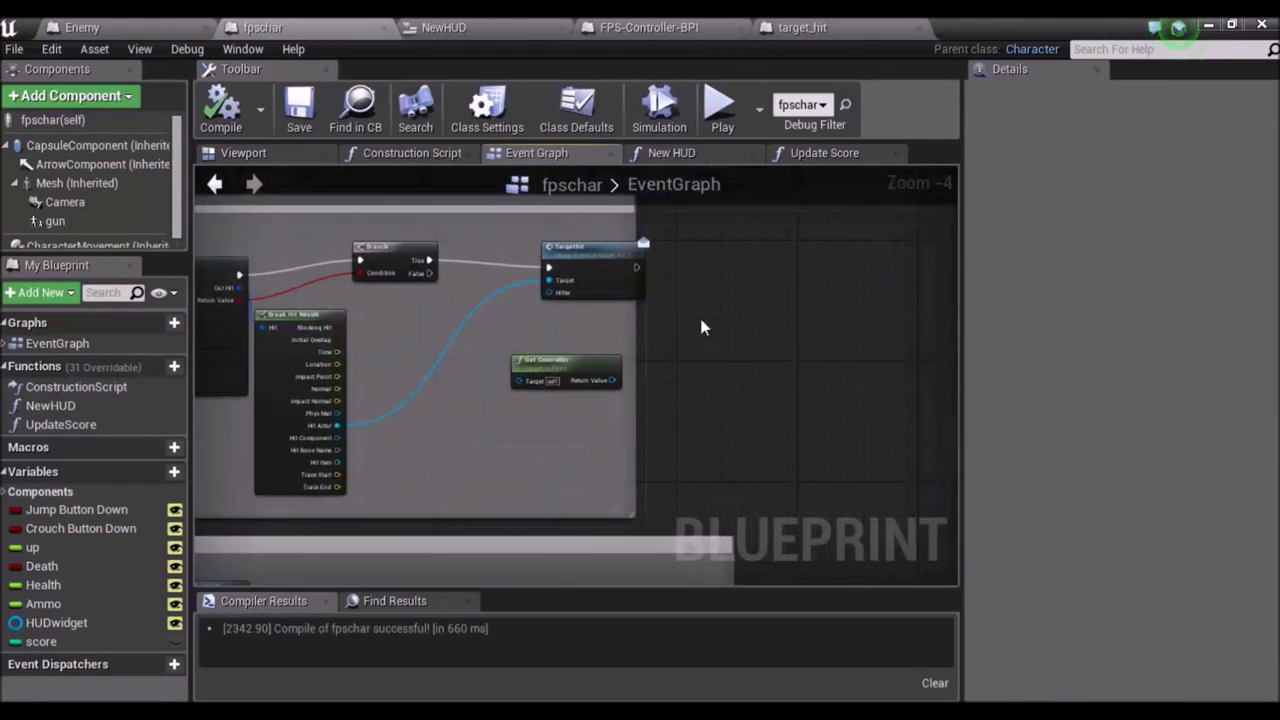
pyautogui.scroll(-3, 700, 327)
pyautogui.moveTo(623, 466); pyautogui.dragTo(570, 542, button='right')
pyautogui.scroll(4, 470, 350)
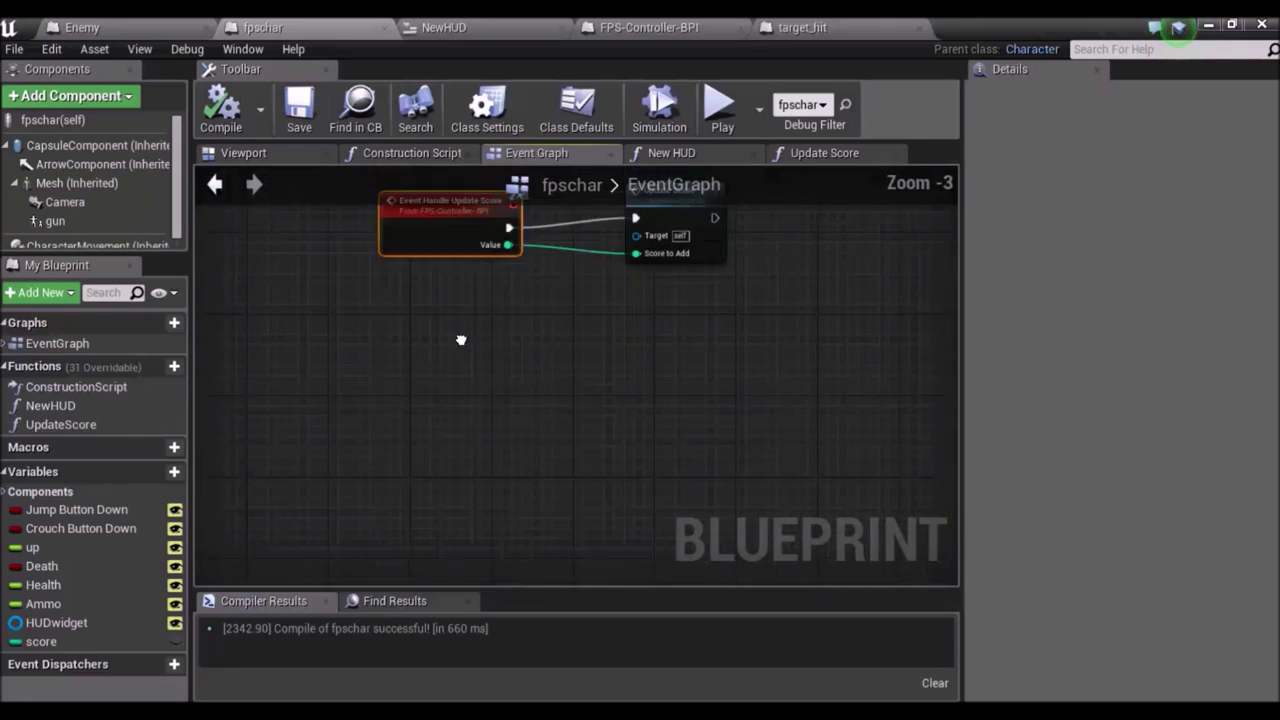
pyautogui.scroll(1, 460, 463)
pyautogui.scroll(1, 460, 463)
pyautogui.moveTo(432, 326); pyautogui.dragTo(432, 383, button='right')
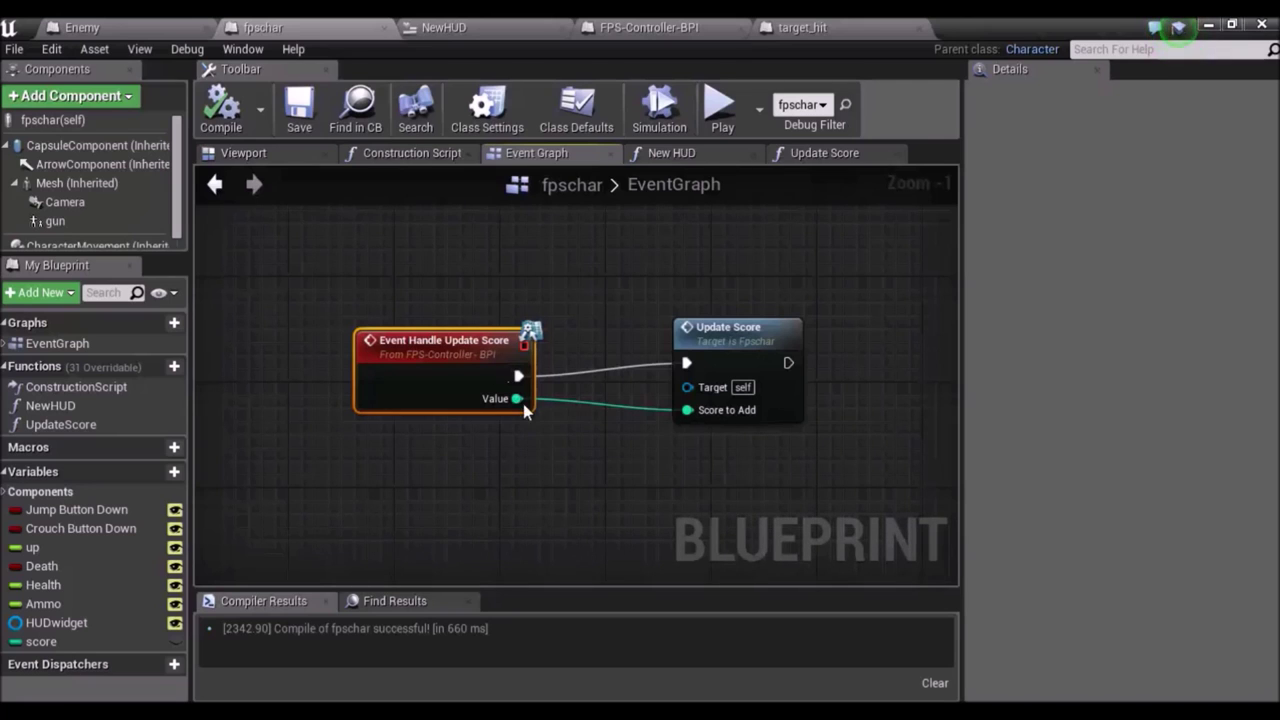
# Open the Update Score function graph, then NewHUD's Update Score Display definition from it.
pyautogui.doubleClick(732, 328)
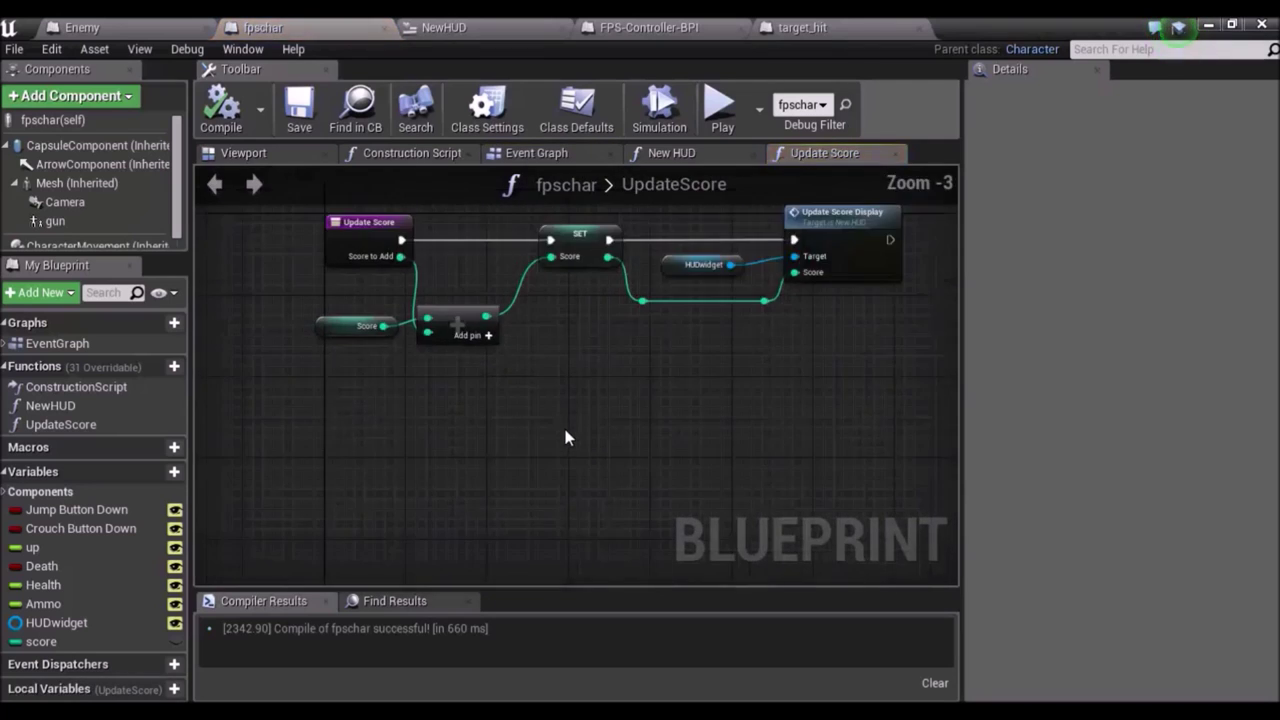
pyautogui.scroll(2, 565, 437)
pyautogui.moveTo(366, 400); pyautogui.dragTo(452, 449, button='right')
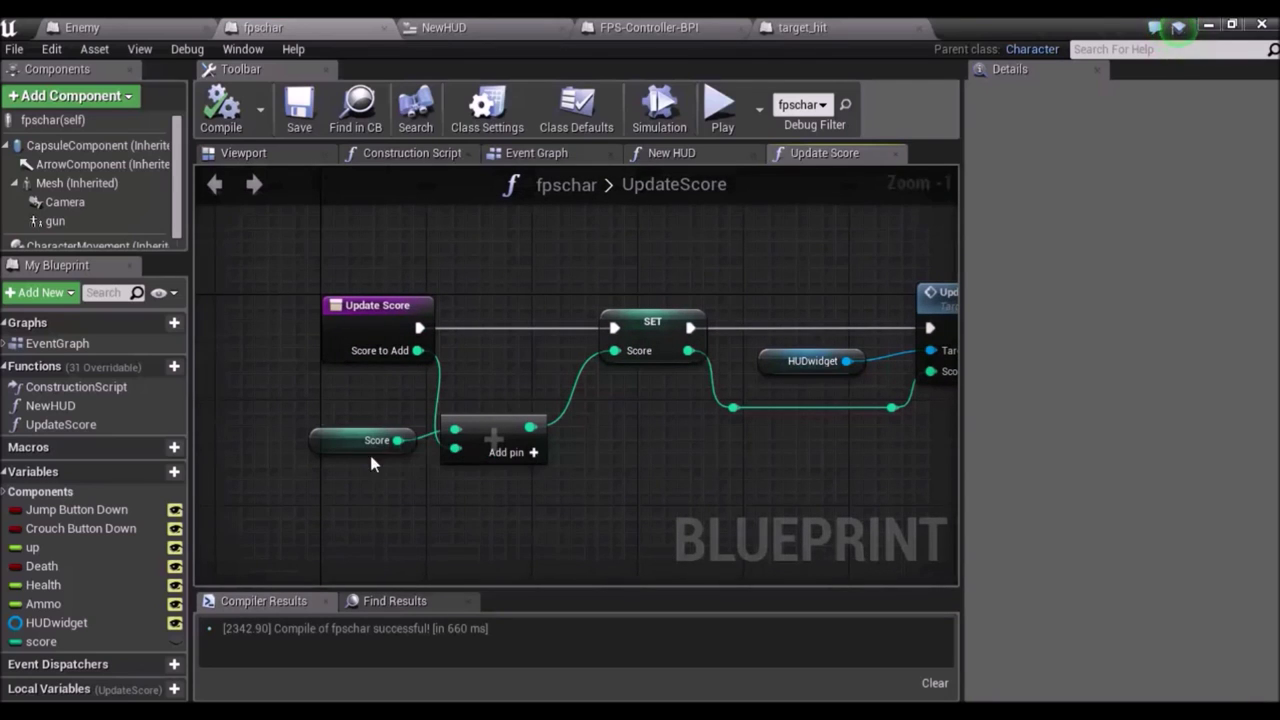
pyautogui.moveTo(641, 449); pyautogui.dragTo(352, 489, button='right')
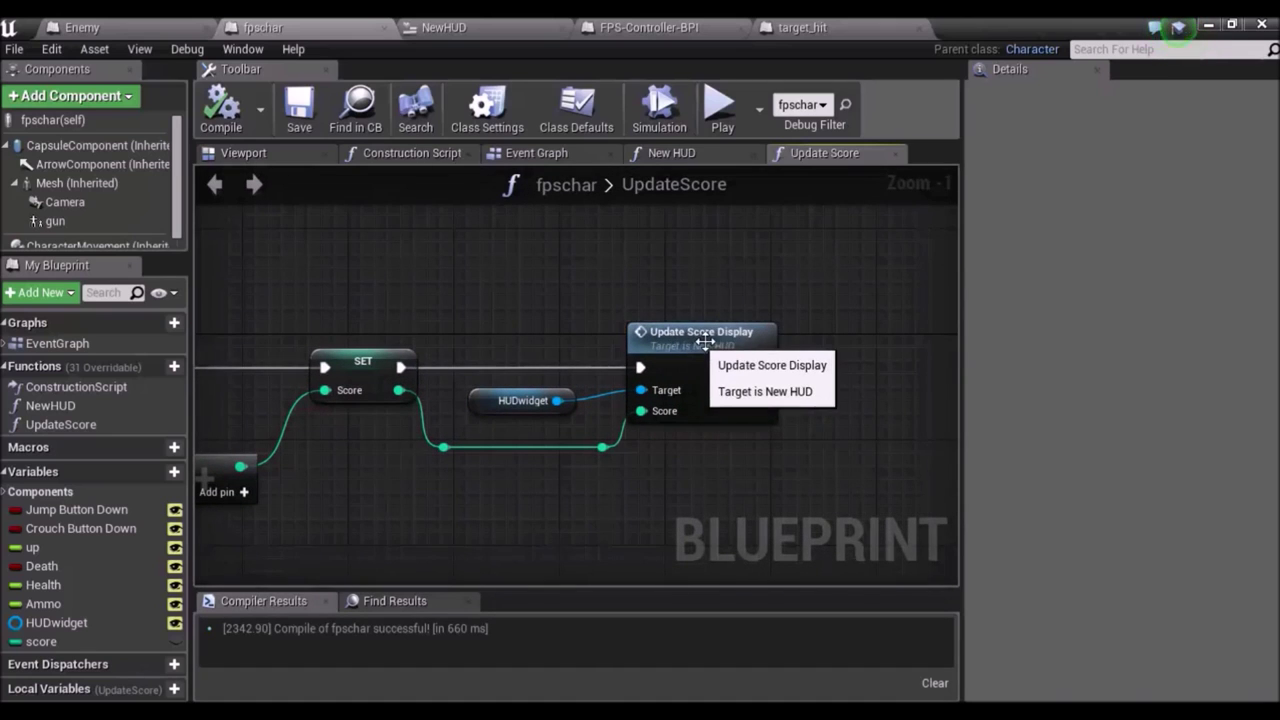
pyautogui.click(731, 342)
pyautogui.doubleClick(731, 342)
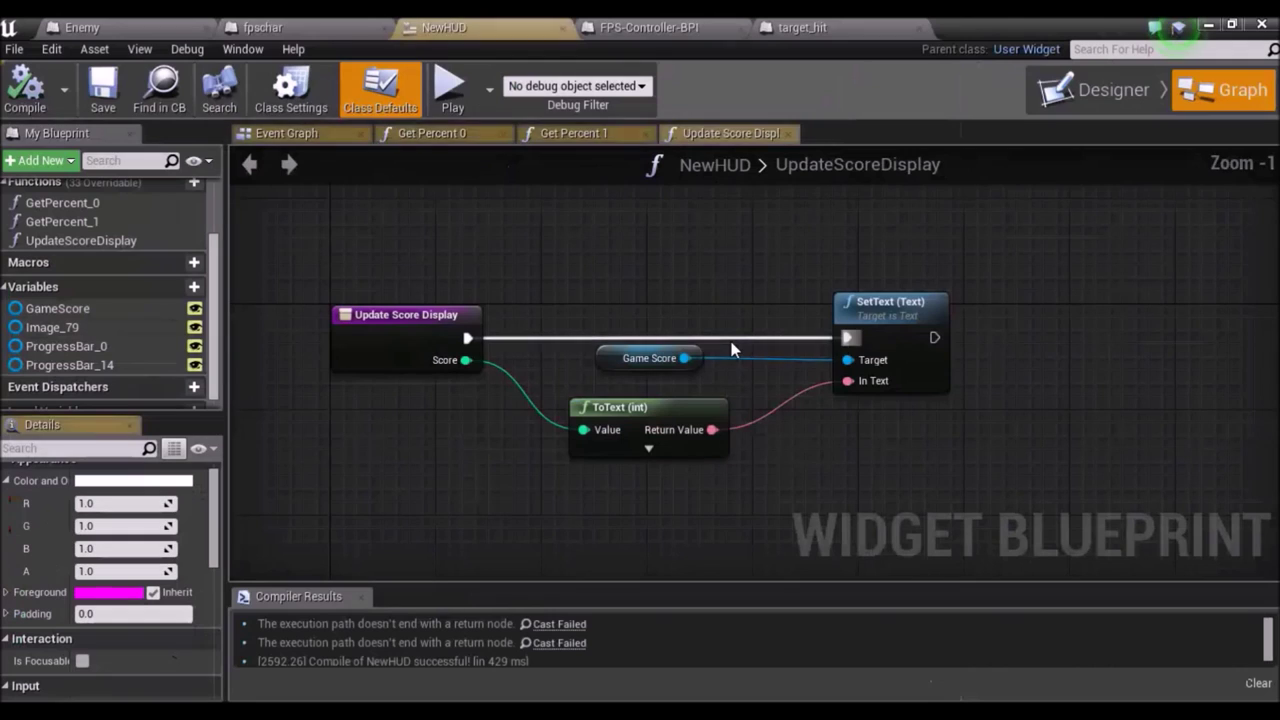
# Inspect the UpdateScoreDisplay entry and SetText (Text) nodes, then minimize the NewHUD editor.
pyautogui.moveTo(857, 468); pyautogui.dragTo(806, 451, button='right')
pyautogui.scroll(1, 760, 465)
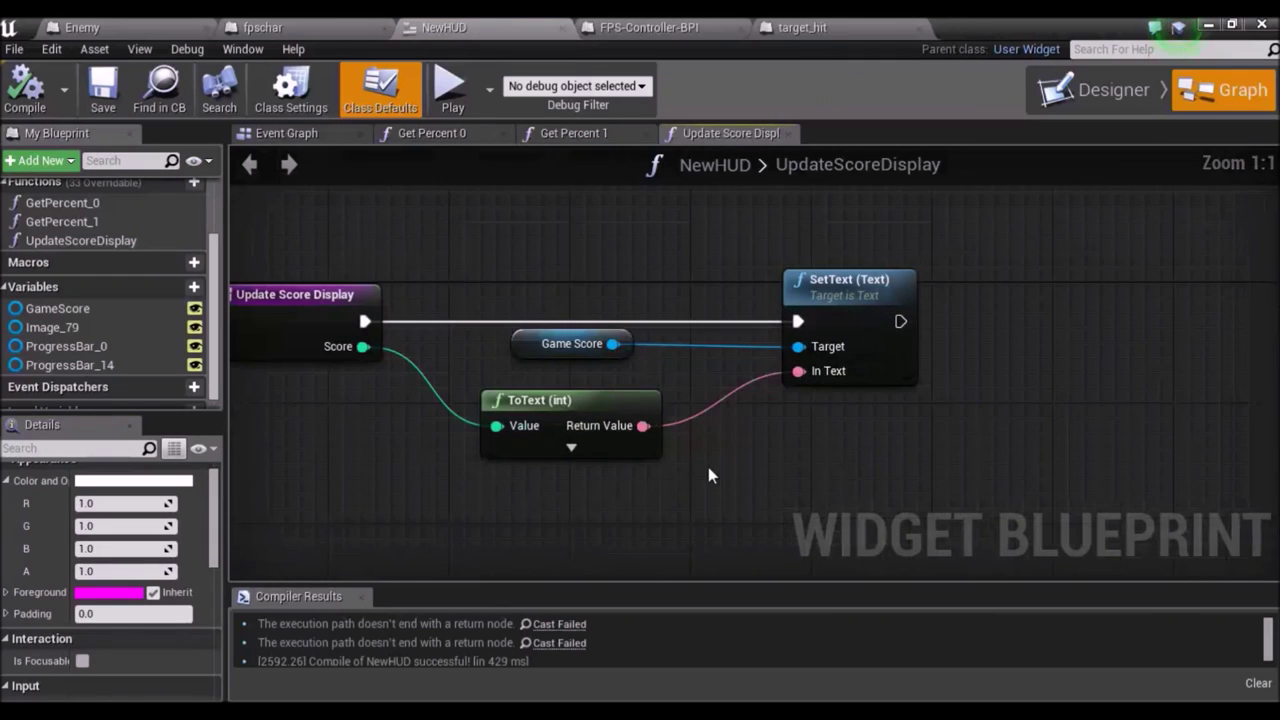
pyautogui.moveTo(709, 468); pyautogui.dragTo(790, 462, button='right')
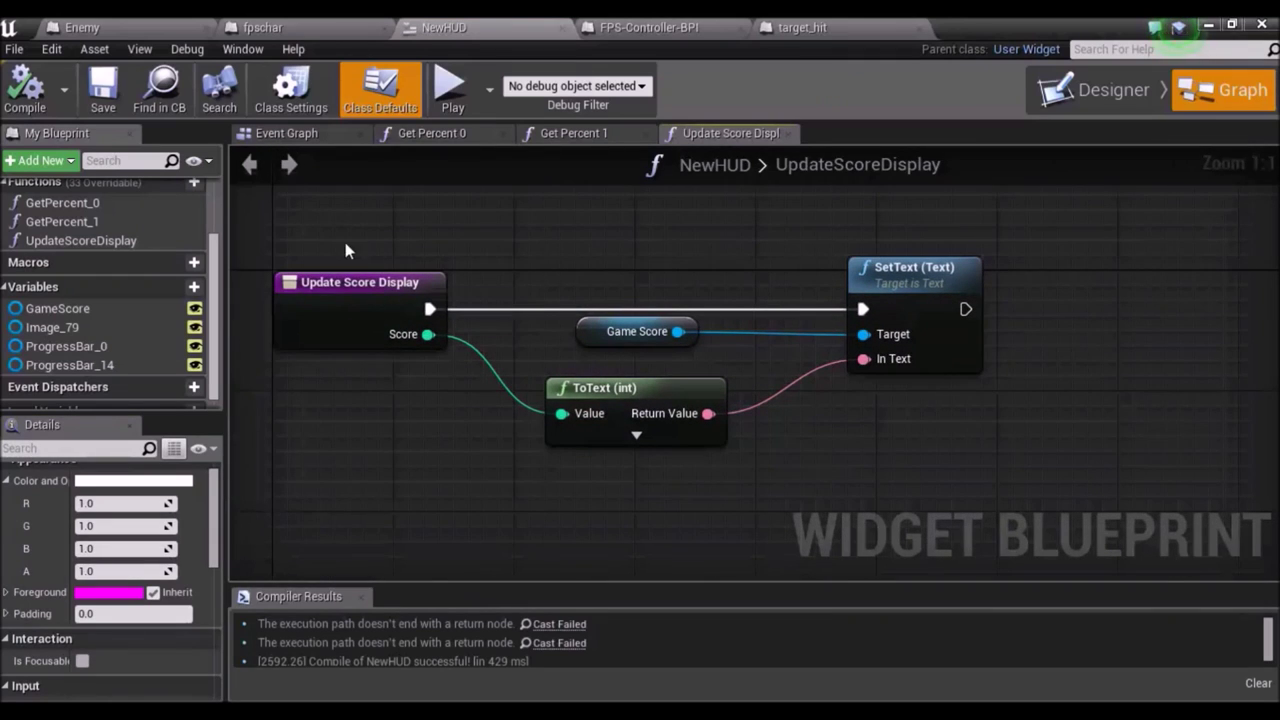
pyautogui.moveTo(324, 242); pyautogui.dragTo(420, 408)
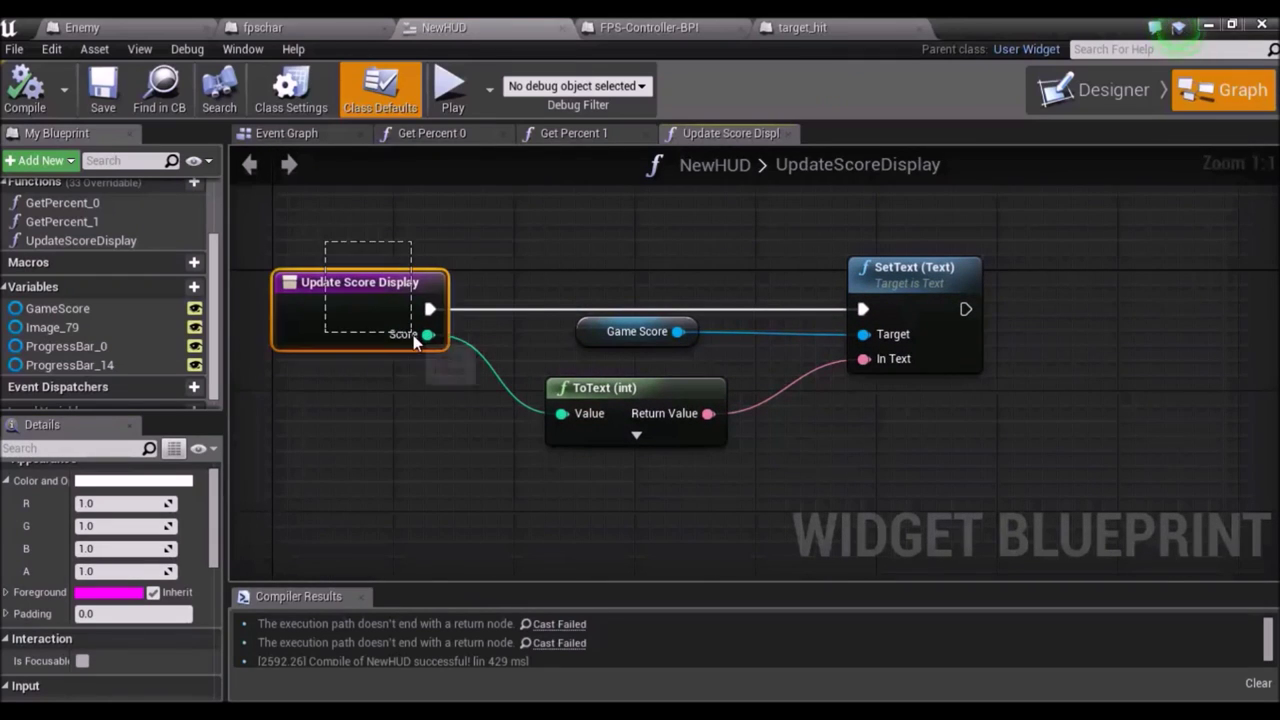
pyautogui.click(486, 428)
pyautogui.moveTo(808, 248); pyautogui.dragTo(1005, 392)
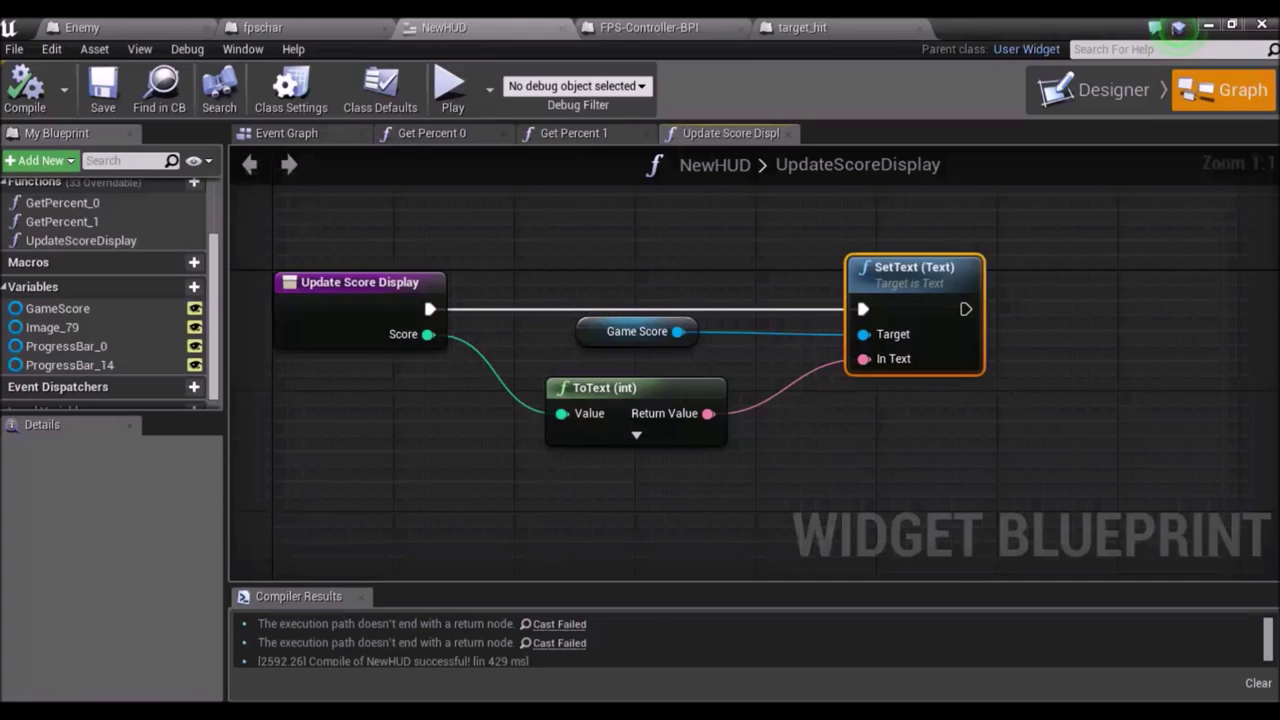
pyautogui.click(1210, 24)
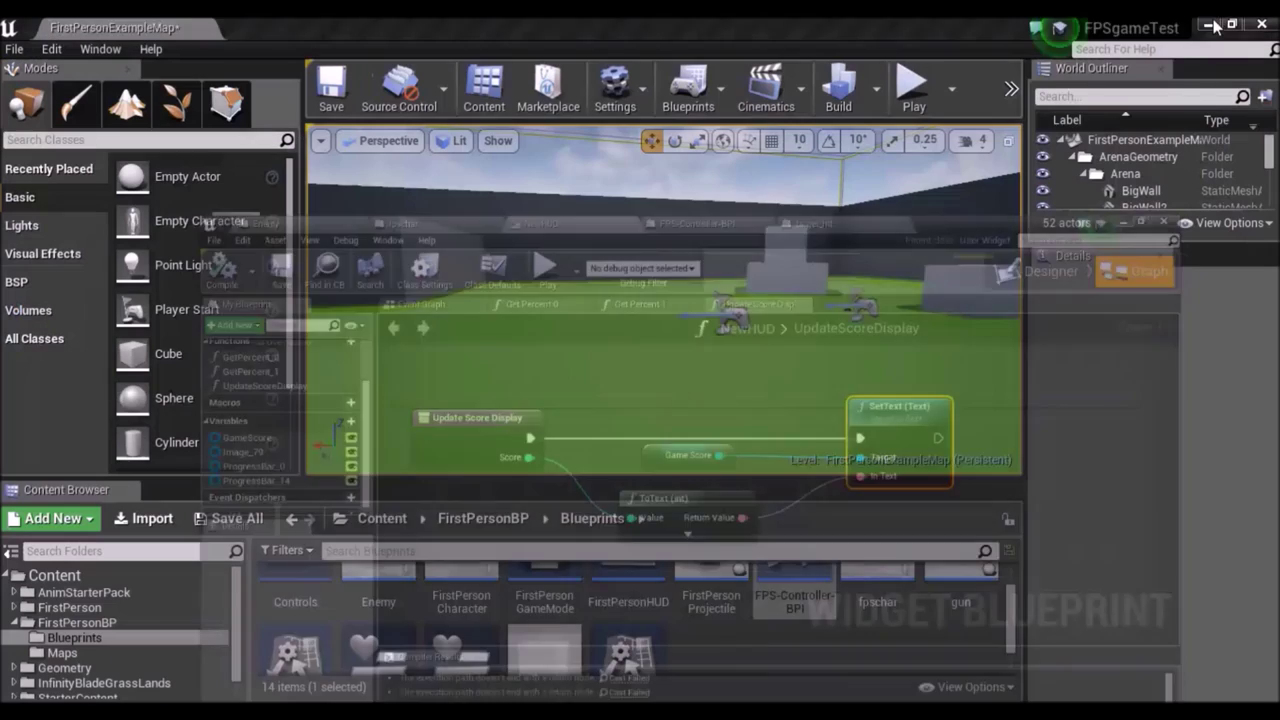
pyautogui.moveTo(691, 334); pyautogui.dragTo(700, 300, button='right')
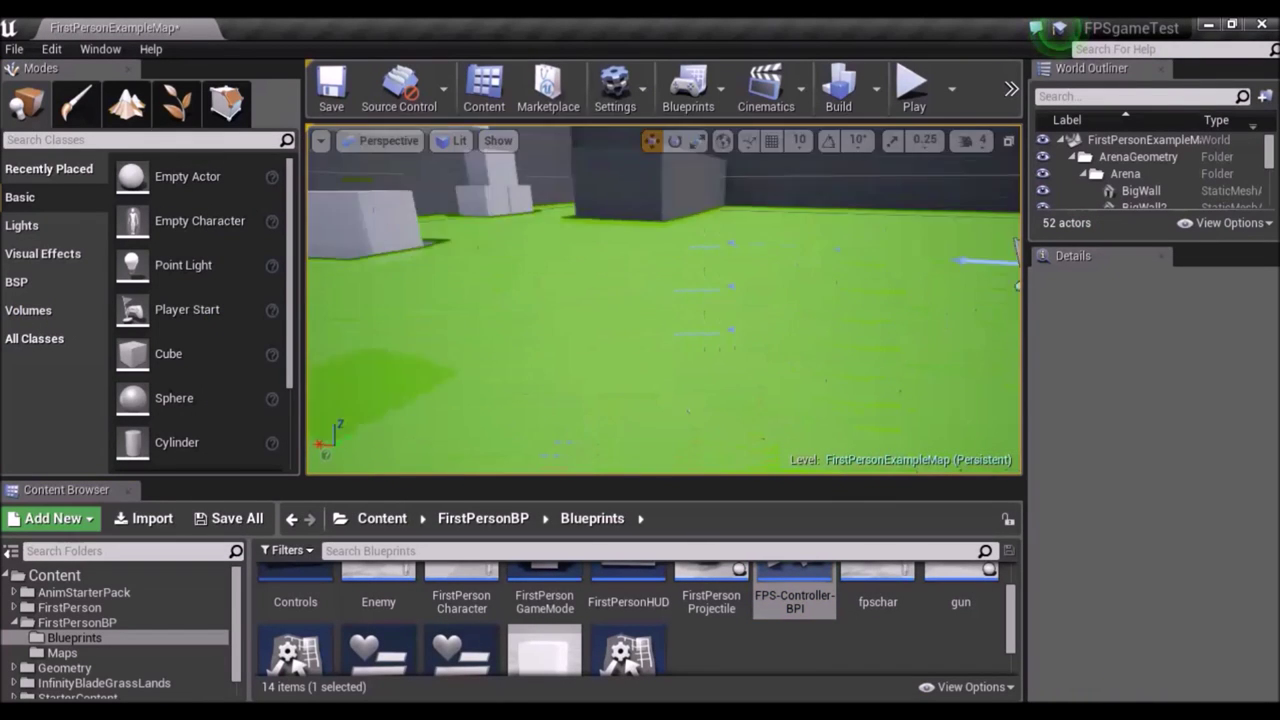
pyautogui.scroll(-2, 585, 356)
pyautogui.scroll(-1, 585, 356)
pyautogui.scroll(-1, 583, 358)
pyautogui.scroll(-3, 580, 360)
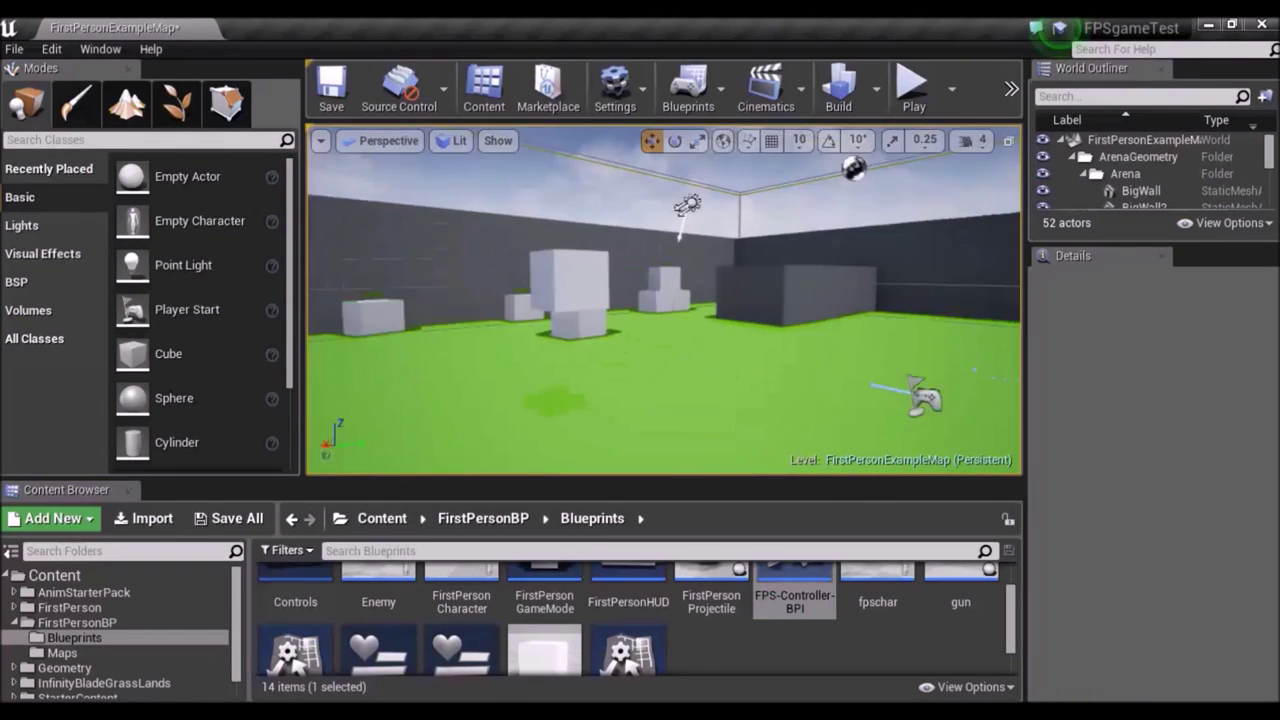
pyautogui.moveTo(580, 360)
pyautogui.mouseDown(button='right')
pyautogui.moveTo(769, 383)
pyautogui.moveTo(700, 360)
pyautogui.moveTo(565, 380)
pyautogui.mouseUp(button='right')
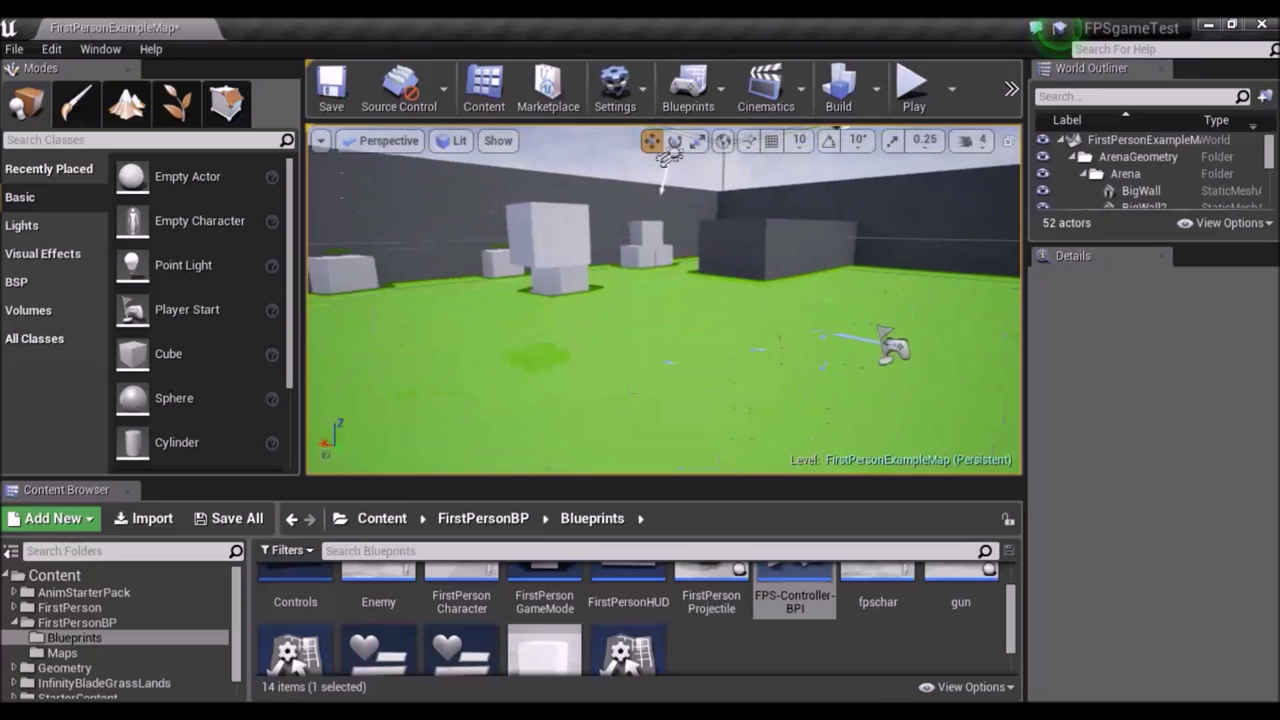
pyautogui.moveTo(558, 379); pyautogui.dragTo(560, 380, button='right')
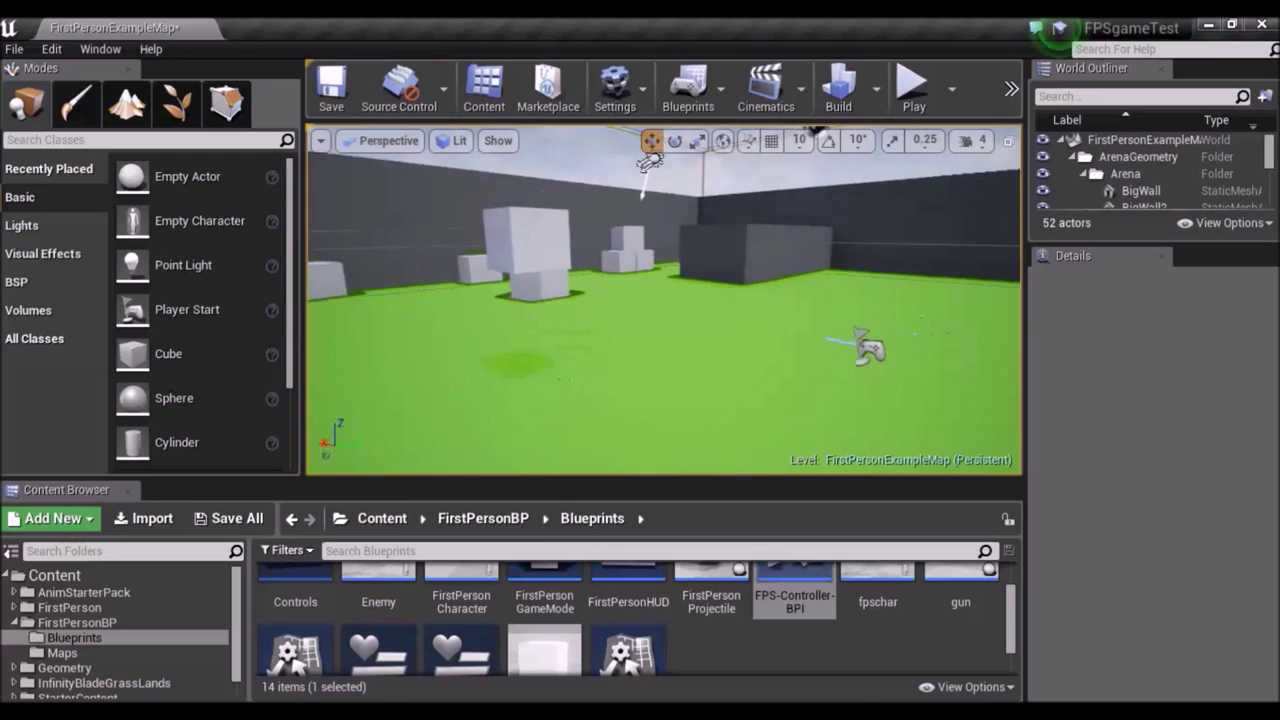